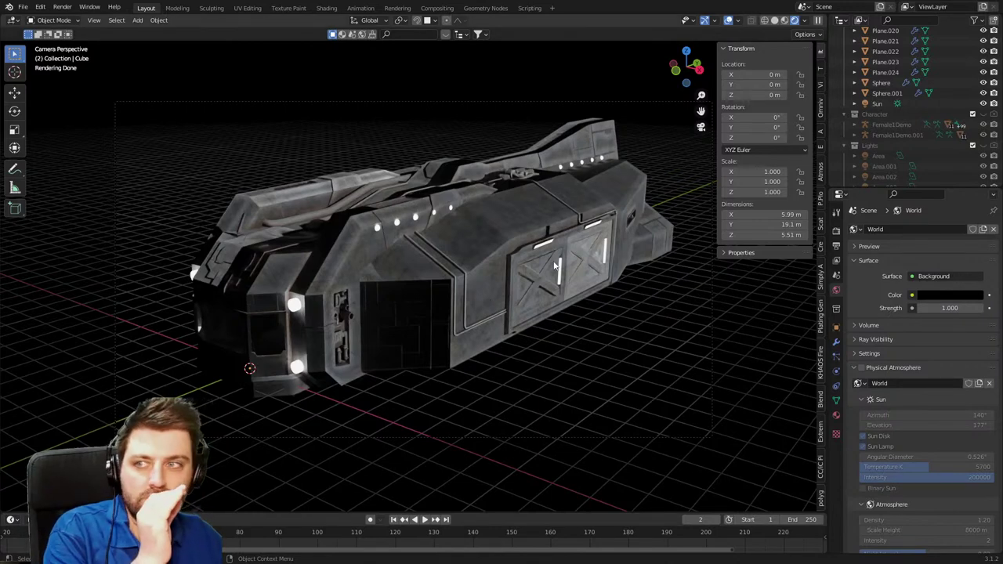
Examine the ship's hull, side doors and roof pipes in solid, material preview and rendered shading.
{"action": "middle_click_drag", "start_coordinate": [508, 288], "coordinate": [497, 291]}
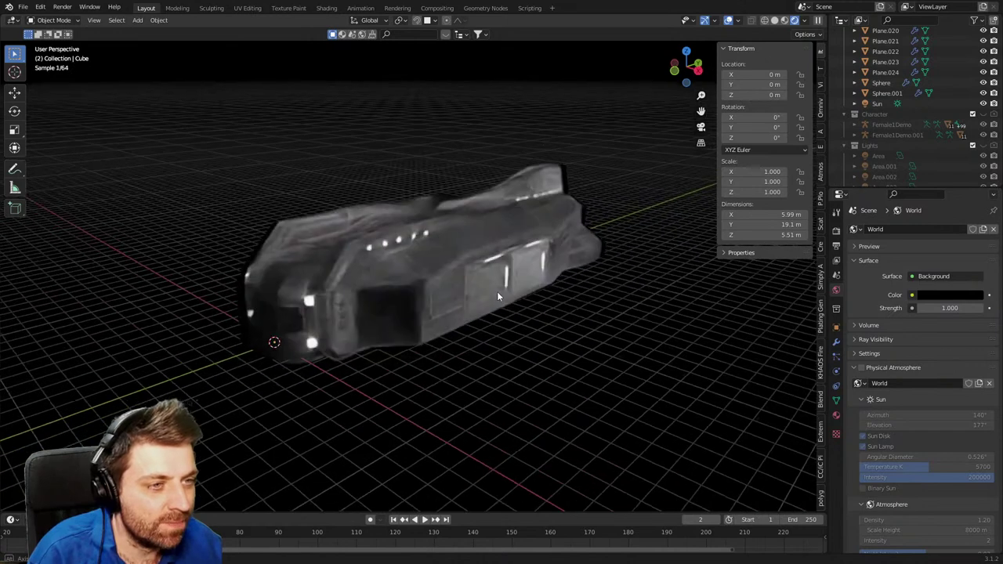
{"action": "left_click", "coordinate": [775, 20]}
{"action": "scroll", "coordinate": [657, 243], "scroll_direction": "up", "scroll_amount": 7}
{"action": "middle_click_drag", "start_coordinate": [656, 244], "coordinate": [587, 272]}
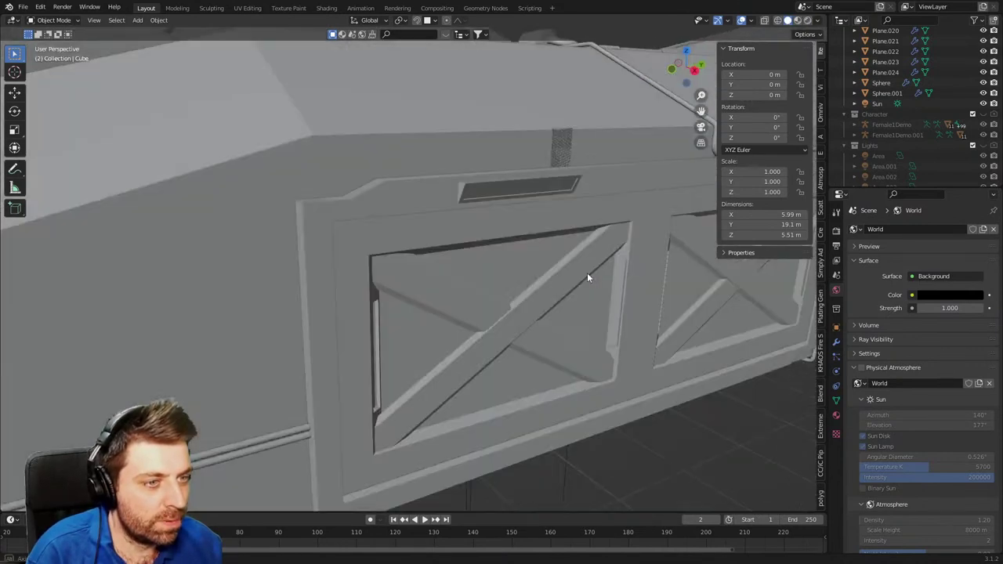
{"action": "scroll", "coordinate": [587, 273], "scroll_direction": "down", "scroll_amount": 4}
{"action": "left_click", "coordinate": [797, 19]}
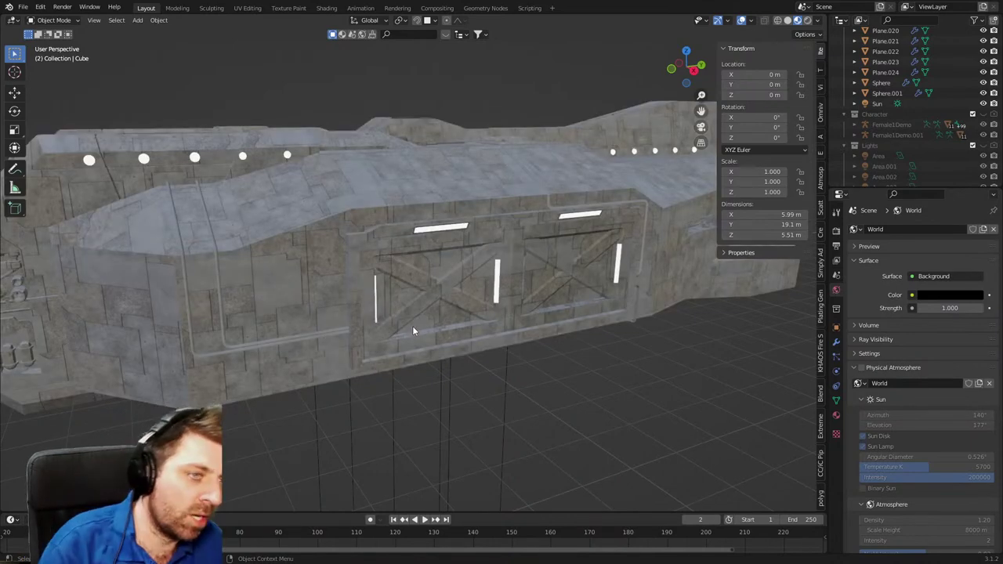
{"action": "middle_click_drag", "start_coordinate": [413, 331], "coordinate": [370, 376]}
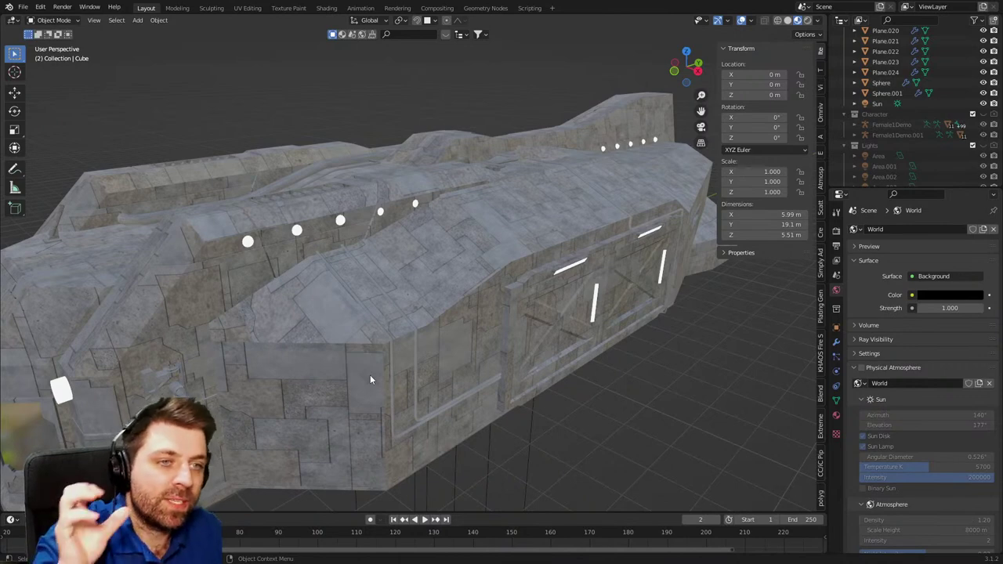
{"action": "middle_click_drag", "start_coordinate": [370, 374], "coordinate": [425, 400]}
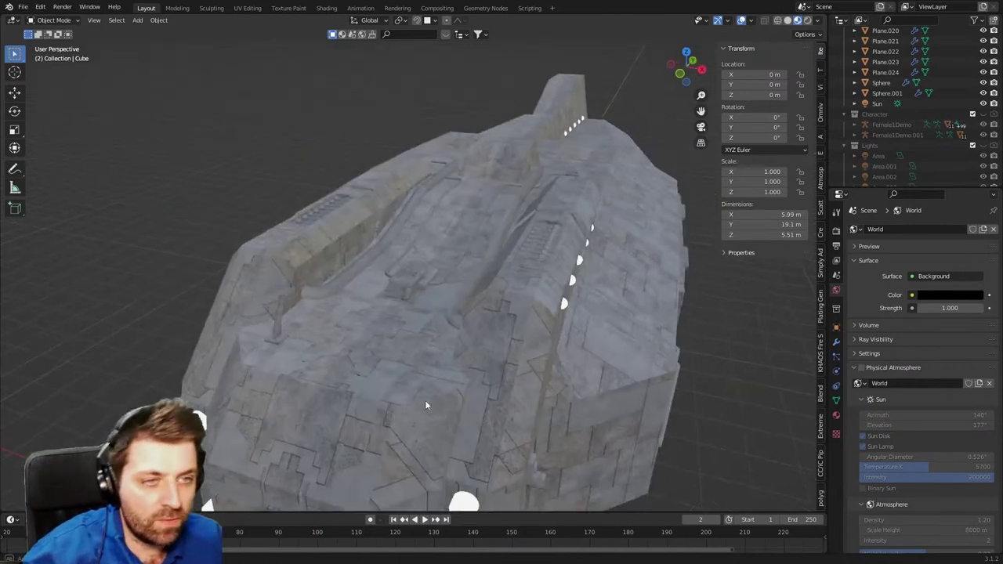
{"action": "scroll", "coordinate": [425, 400], "scroll_direction": "up", "scroll_amount": 3}
{"action": "left_click", "coordinate": [286, 293]}
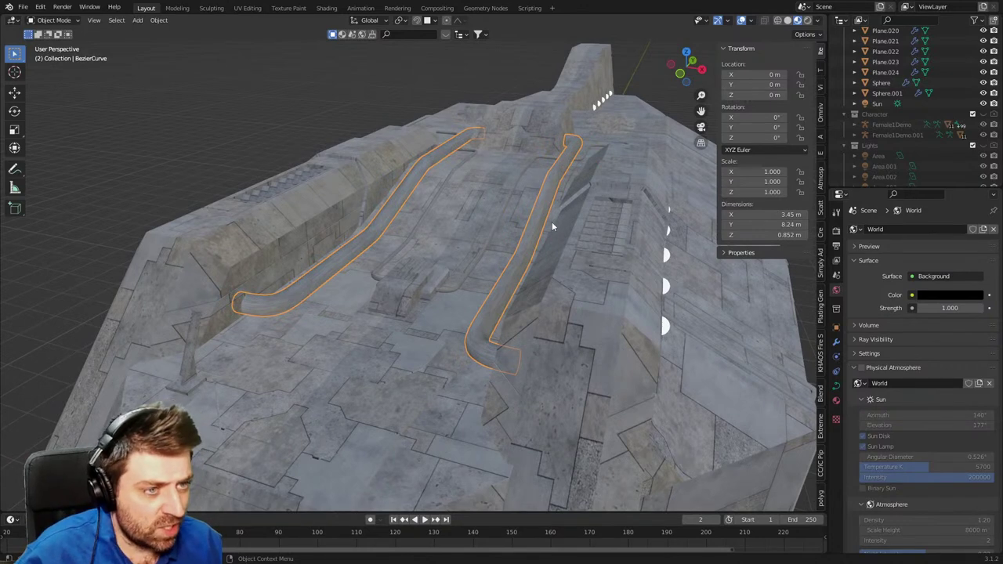
{"action": "middle_click_drag", "start_coordinate": [449, 282], "coordinate": [432, 256]}
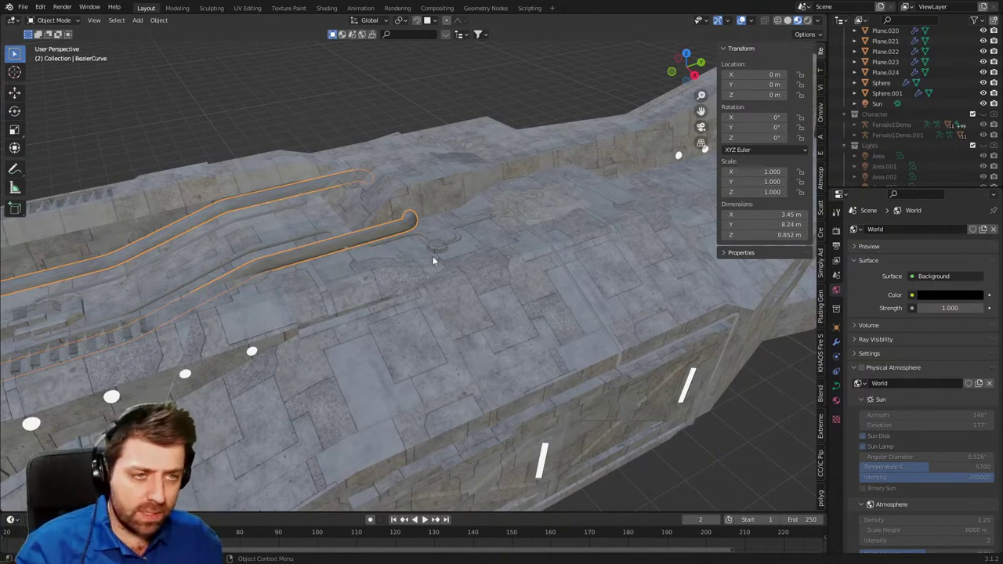
{"action": "middle_click_drag", "start_coordinate": [453, 364], "coordinate": [532, 336]}
{"action": "scroll", "coordinate": [531, 335], "scroll_direction": "down", "scroll_amount": 5}
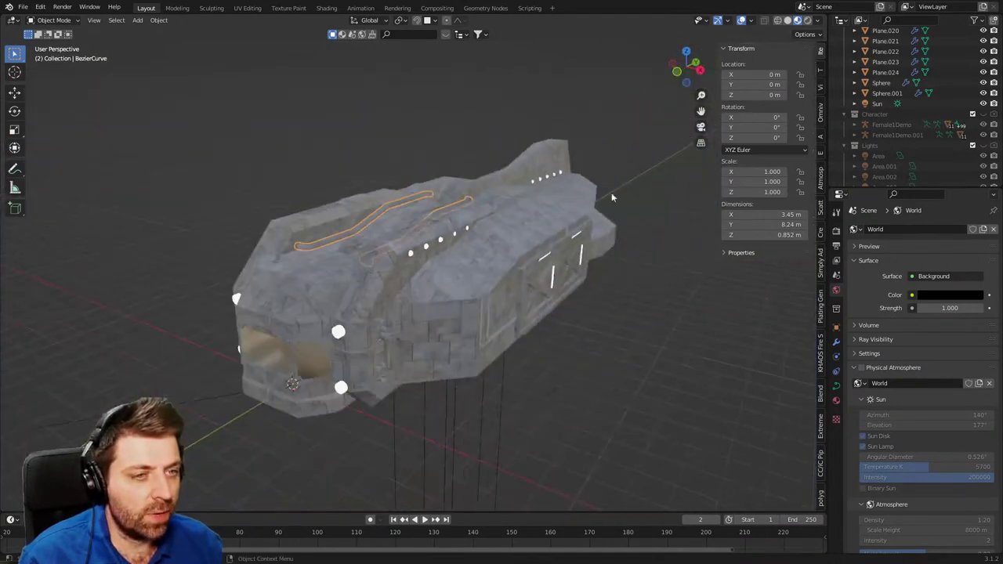
{"action": "left_click", "coordinate": [808, 19]}
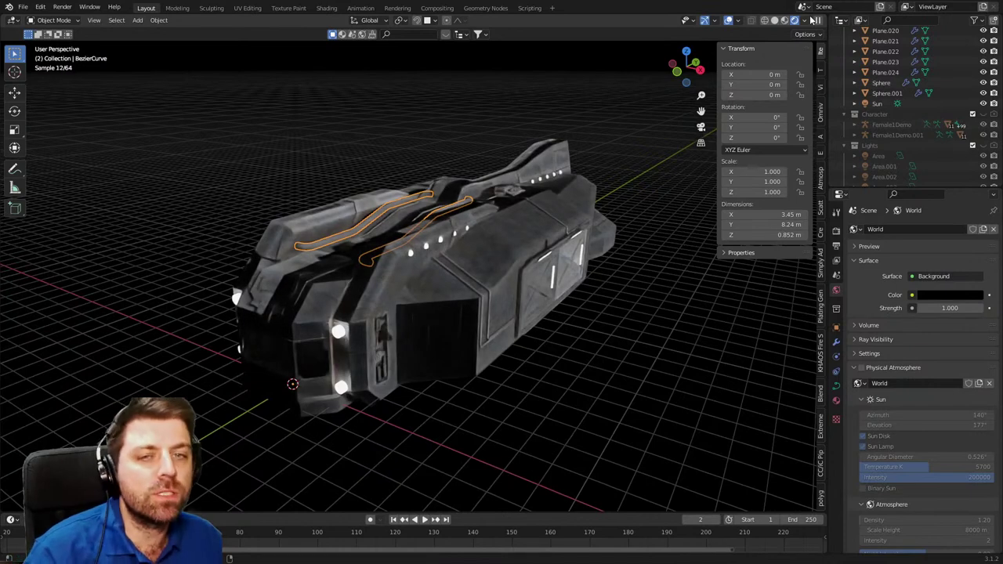
{"action": "scroll", "coordinate": [605, 292], "scroll_direction": "up", "scroll_amount": 6}
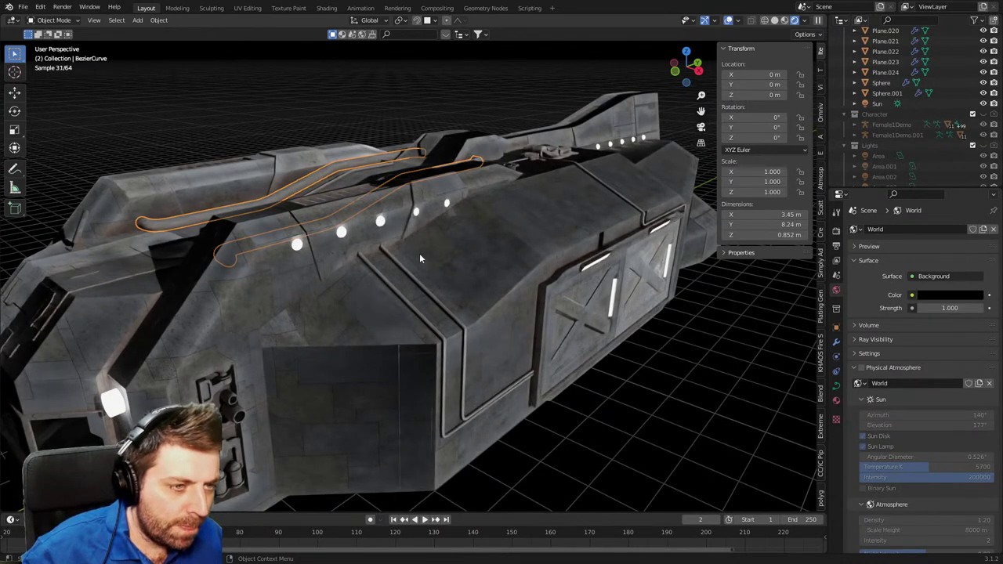
Select the main hull and examine its Markom3DScifiSetup material nodes from the Mapping node to the shader in the Shading workspace.
{"action": "left_click", "coordinate": [303, 378]}
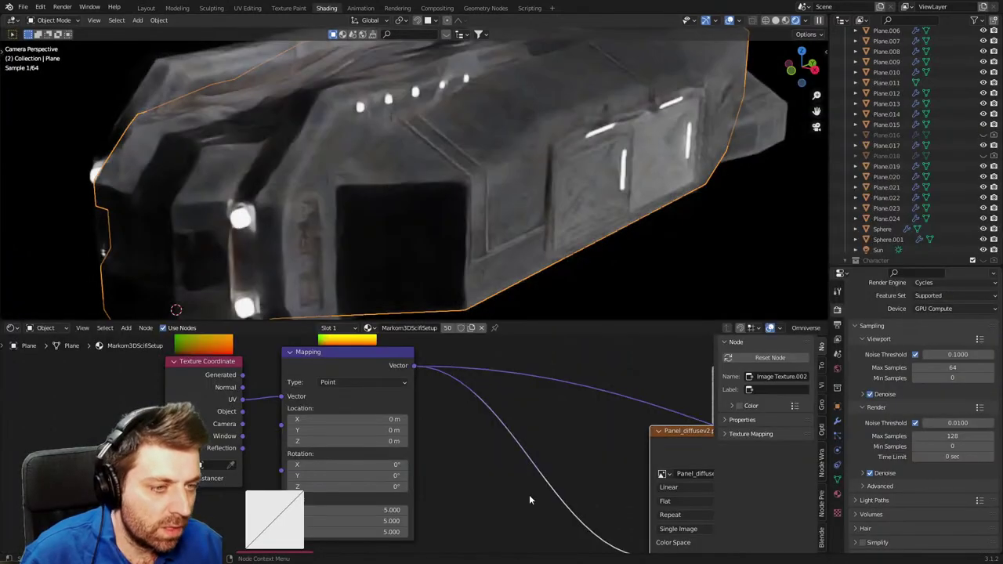
{"action": "scroll", "coordinate": [529, 494], "scroll_direction": "up", "scroll_amount": 4}
{"action": "middle_click_drag", "start_coordinate": [294, 449], "coordinate": [149, 453]}
{"action": "middle_click_drag", "start_coordinate": [524, 497], "coordinate": [293, 400]}
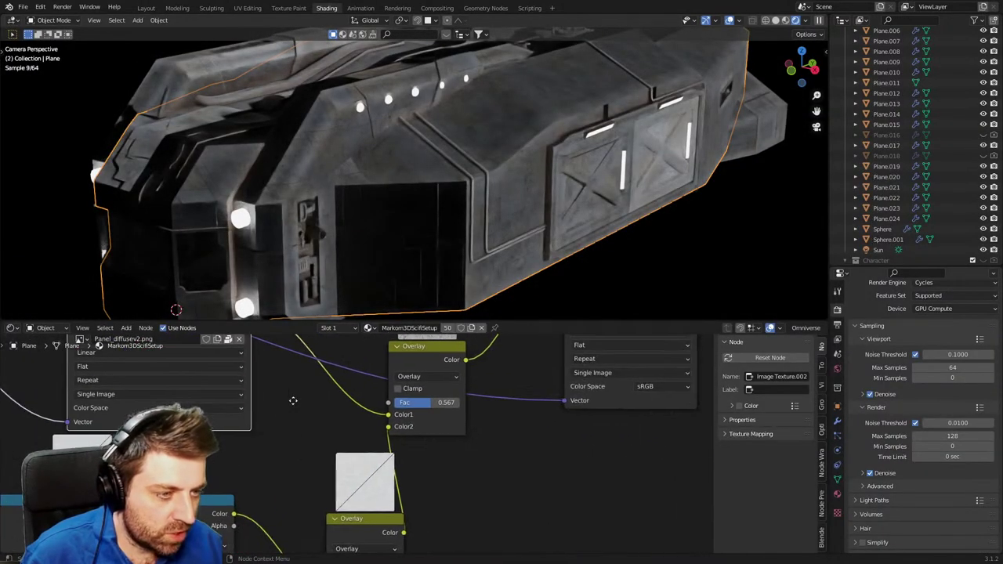
{"action": "middle_click_drag", "start_coordinate": [531, 429], "coordinate": [497, 530]}
{"action": "scroll", "coordinate": [517, 454], "scroll_direction": "right", "scroll_amount": 3, "text": "ctrl"}
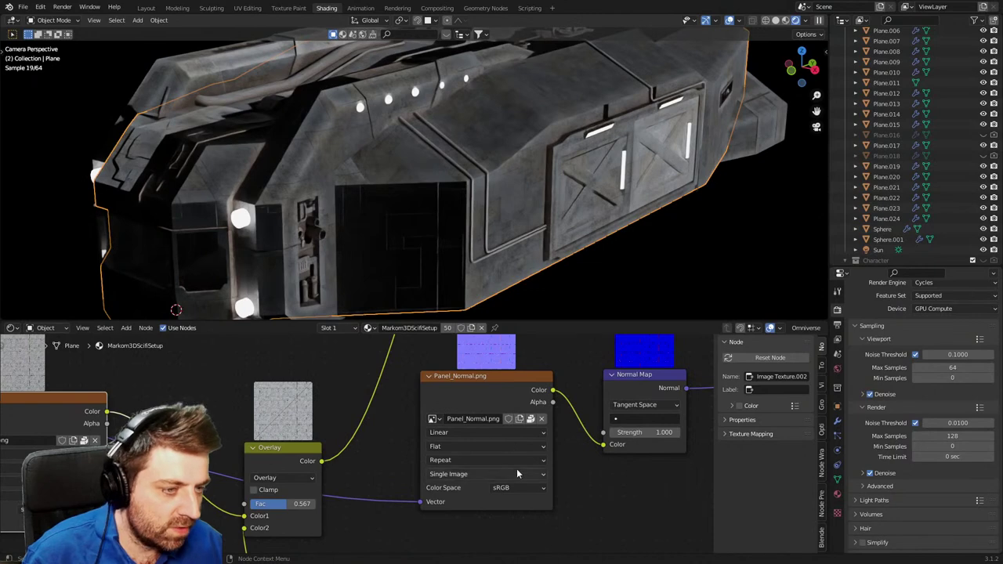
{"action": "middle_click_drag", "start_coordinate": [522, 490], "coordinate": [249, 518]}
{"action": "middle_click_drag", "start_coordinate": [461, 424], "coordinate": [460, 495]}
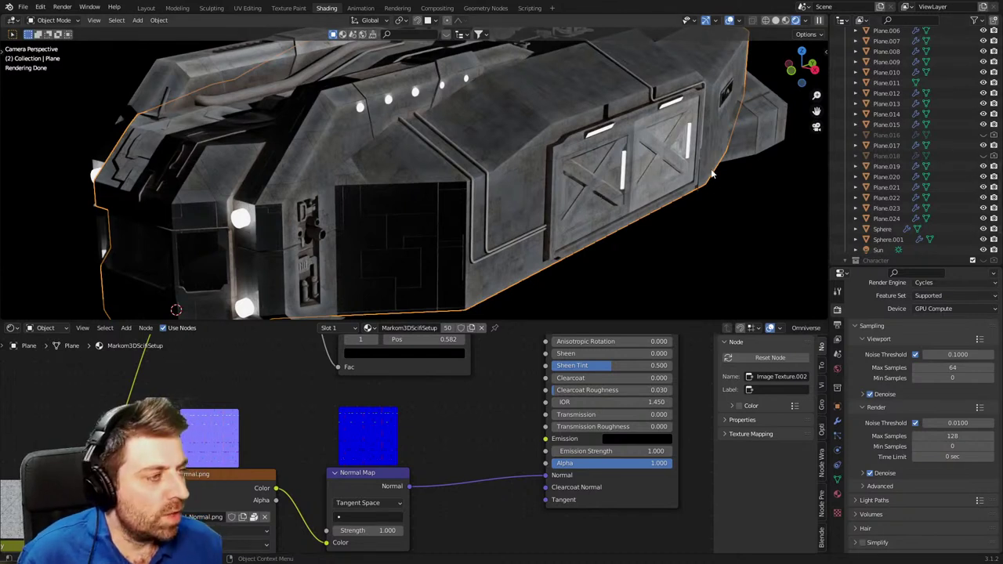
Unhide Plane.018 and Plane.016 and inspect their panels on the ship's side in the rendered view.
{"action": "left_click", "coordinate": [984, 155]}
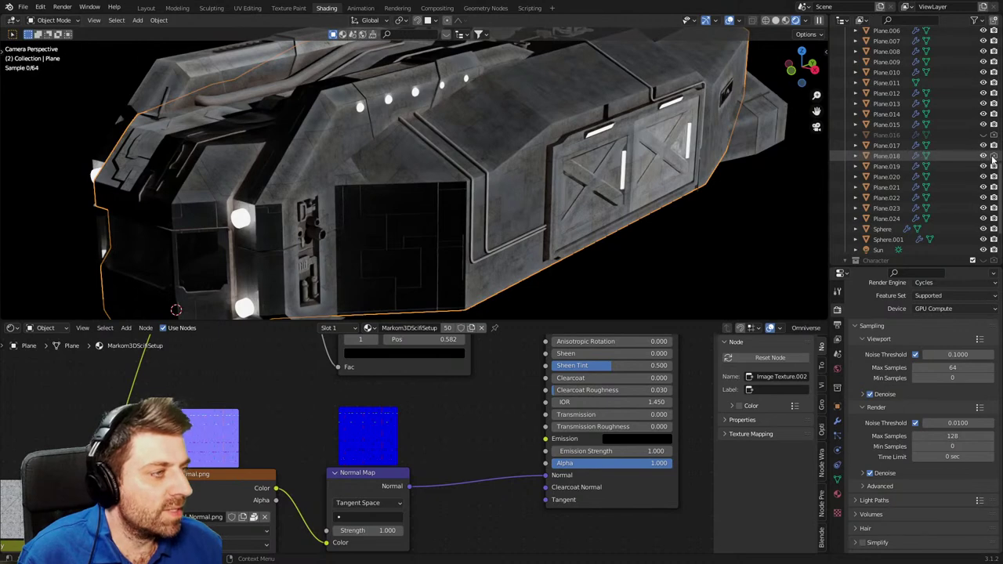
{"action": "left_click", "coordinate": [983, 135]}
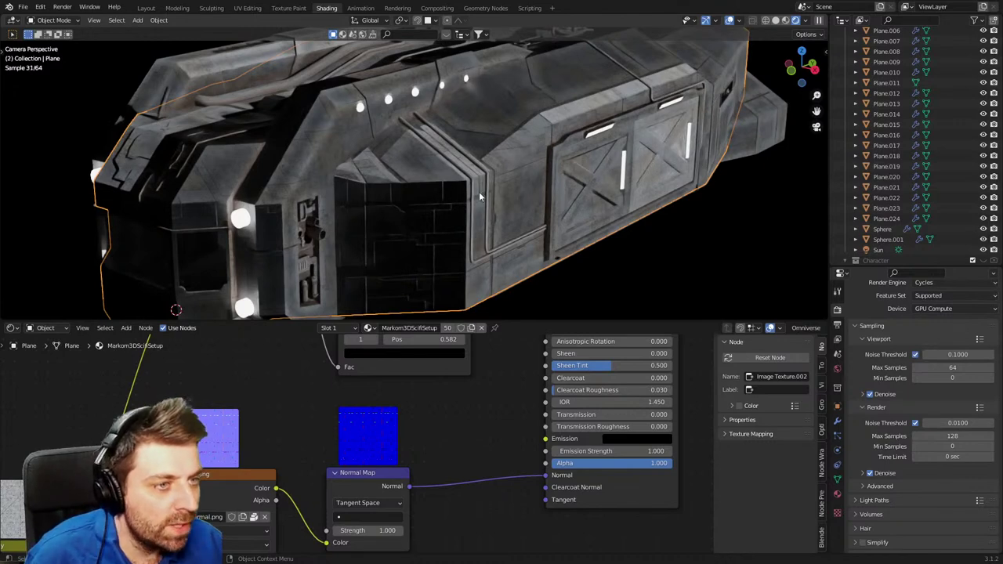
{"action": "key", "text": "KP_0"}
{"action": "scroll", "coordinate": [546, 225], "scroll_direction": "up", "scroll_amount": 6}
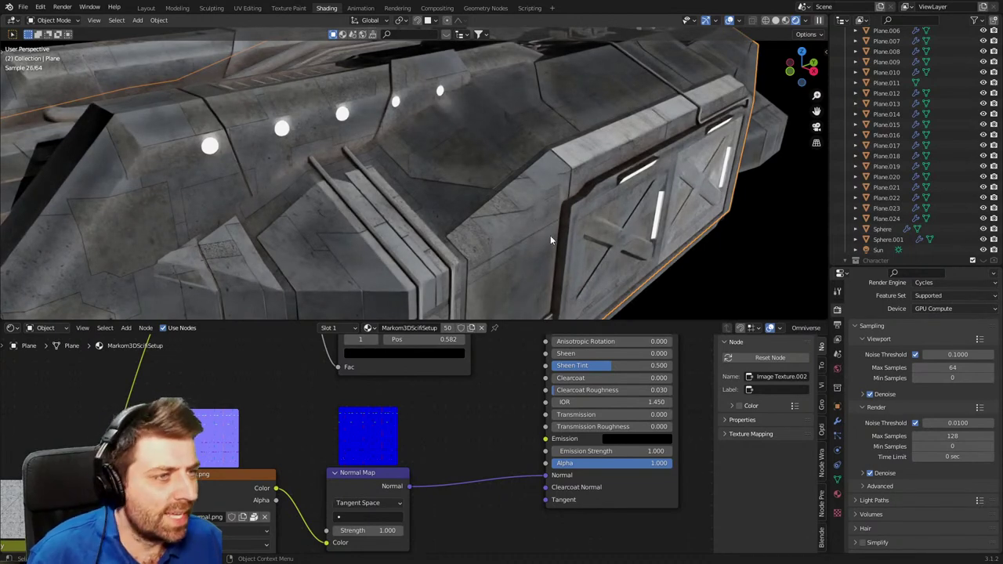
{"action": "scroll", "coordinate": [544, 234], "scroll_direction": "down", "scroll_amount": 6}
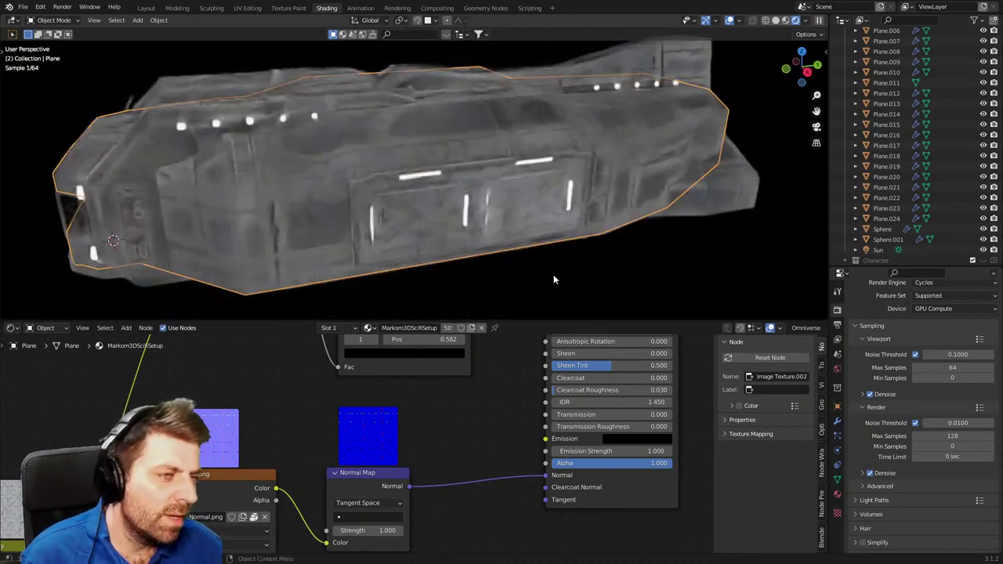
{"action": "left_click", "coordinate": [566, 276]}
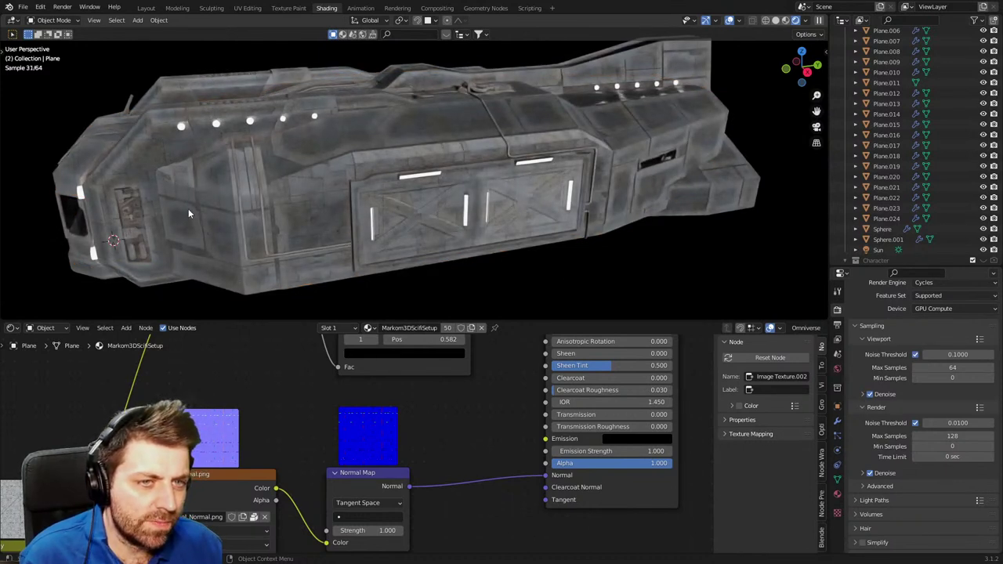
Set the Radius of the hull material's EdgeDetection node to 0.1.
{"action": "middle_click_drag", "start_coordinate": [126, 399], "coordinate": [463, 416]}
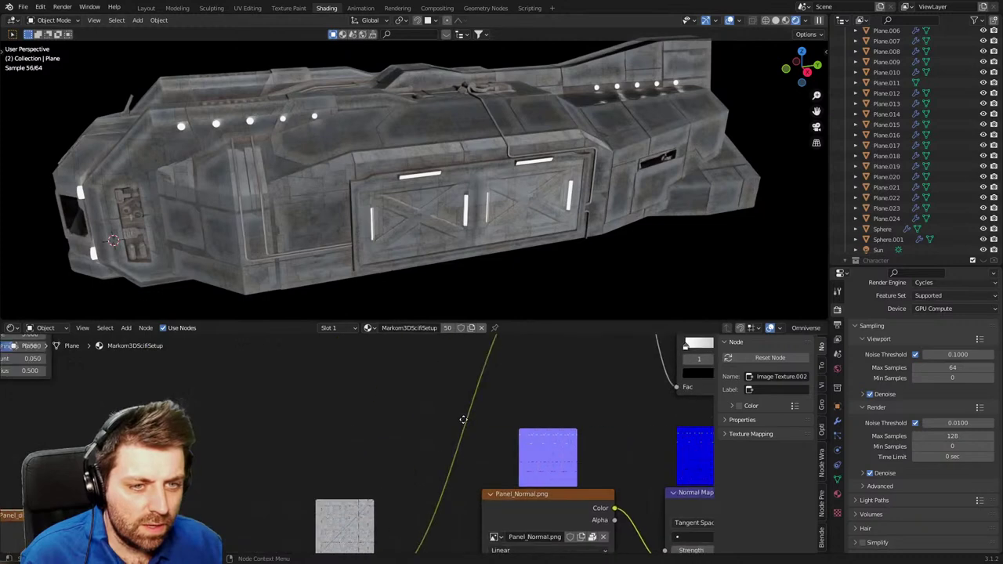
{"action": "scroll", "coordinate": [245, 421], "scroll_direction": "down", "scroll_amount": 6}
{"action": "middle_click_drag", "start_coordinate": [240, 451], "coordinate": [397, 463]}
{"action": "scroll", "coordinate": [397, 463], "scroll_direction": "up", "scroll_amount": 8}
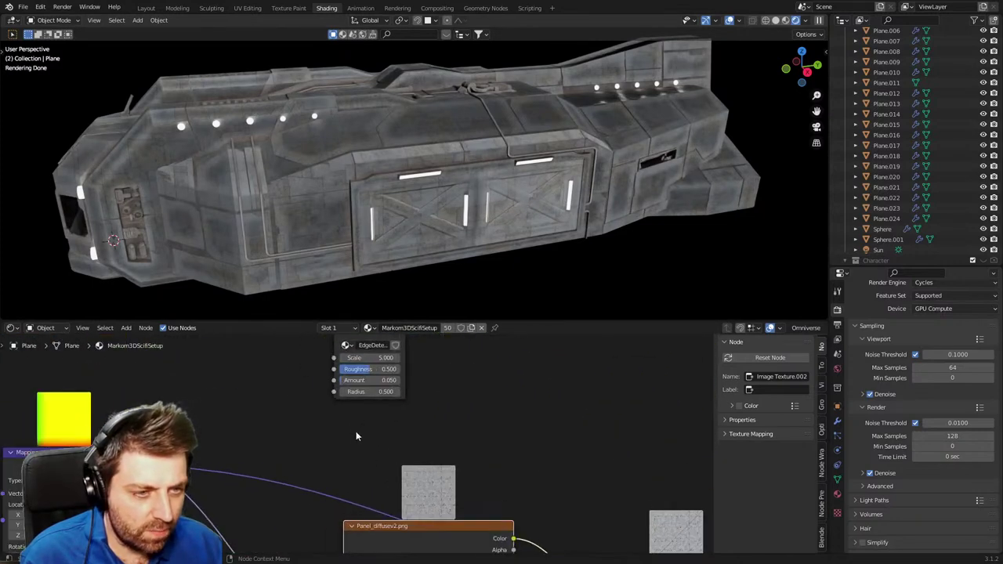
{"action": "middle_click_drag", "start_coordinate": [356, 436], "coordinate": [308, 512]}
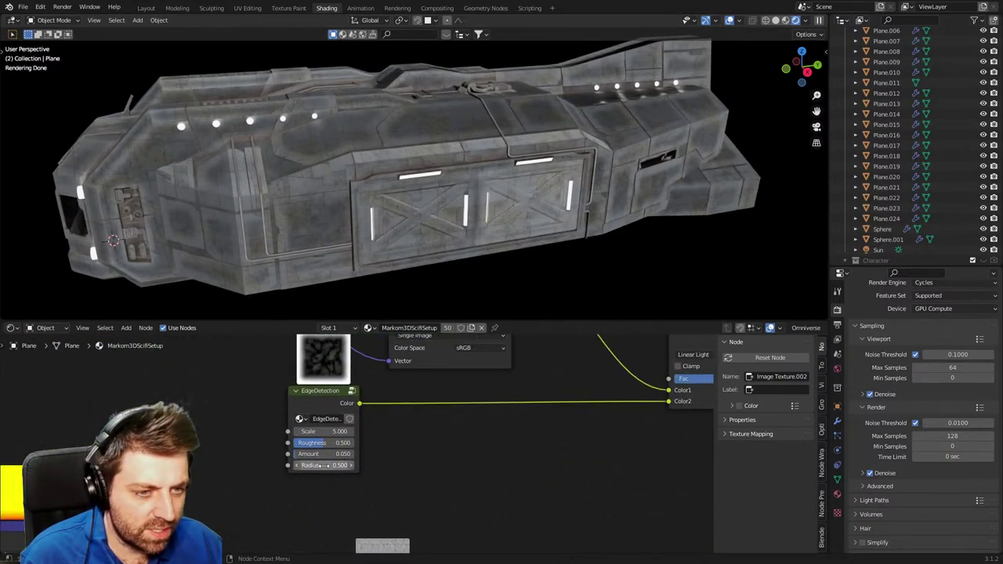
{"action": "left_click", "coordinate": [324, 465]}
{"action": "type", "text": "0.1"}
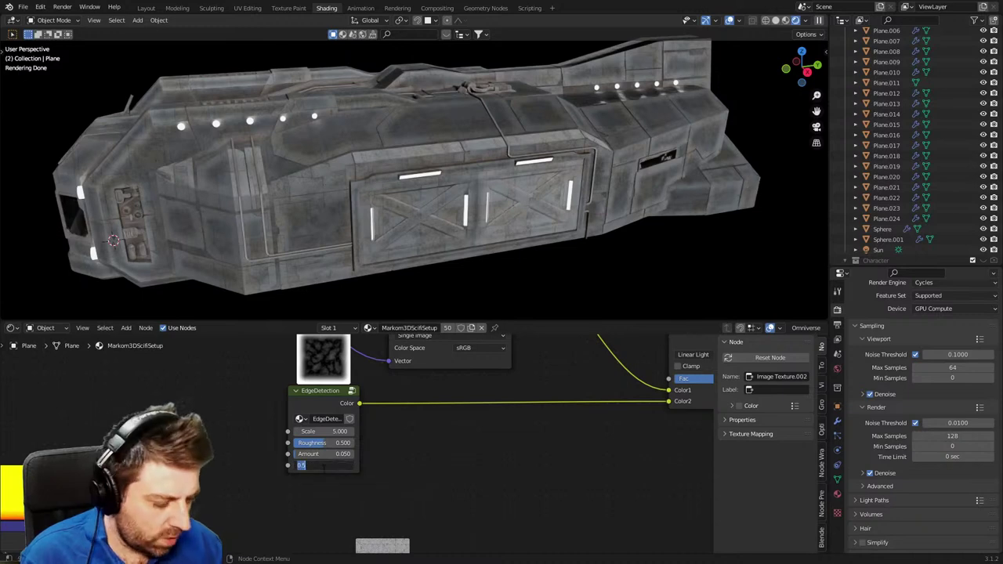
{"action": "key", "text": "Return"}
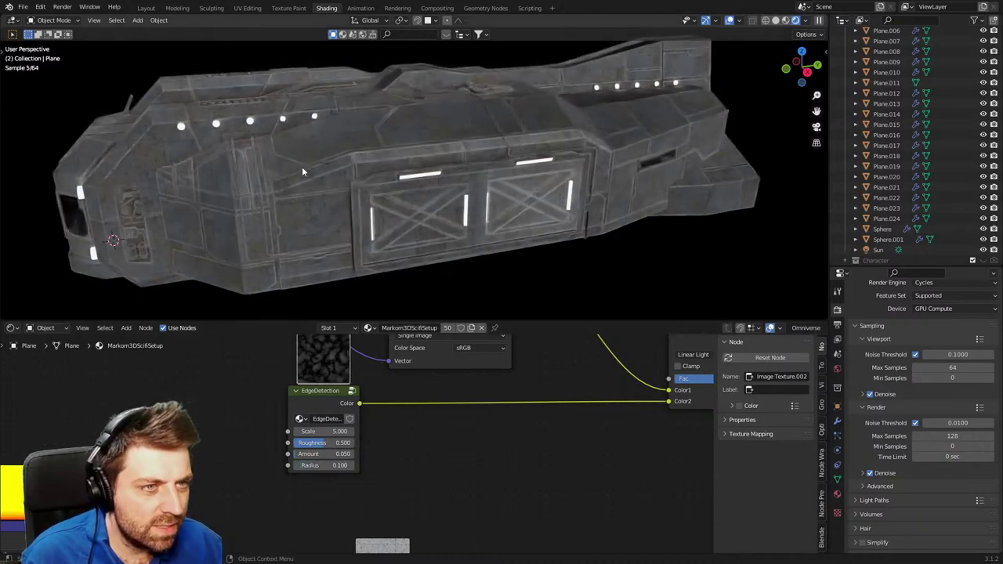
Set the EdgeDetection node's Radius to 0.2.
{"action": "left_click", "coordinate": [311, 465]}
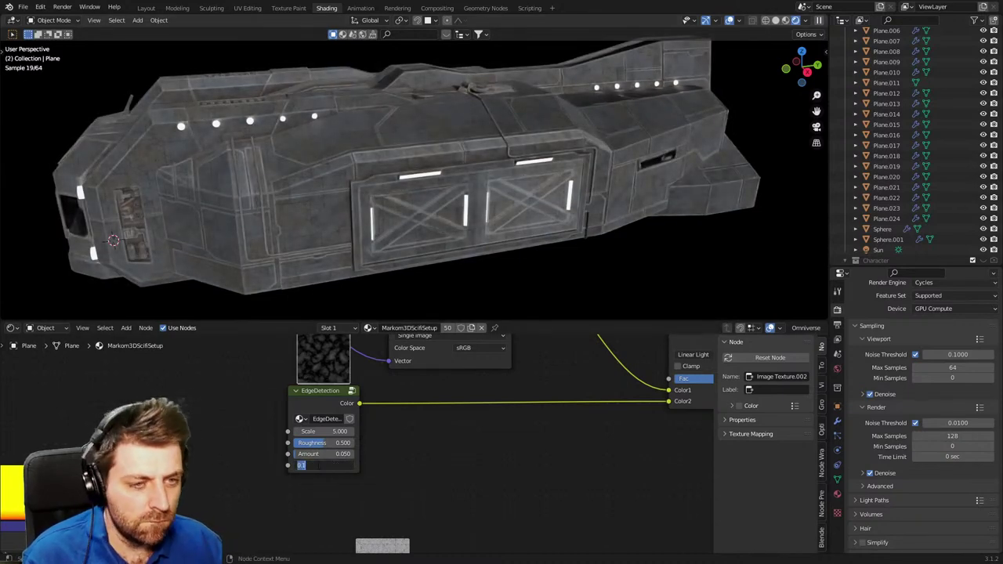
{"action": "type", "text": "0.2"}
{"action": "key", "text": "Return"}
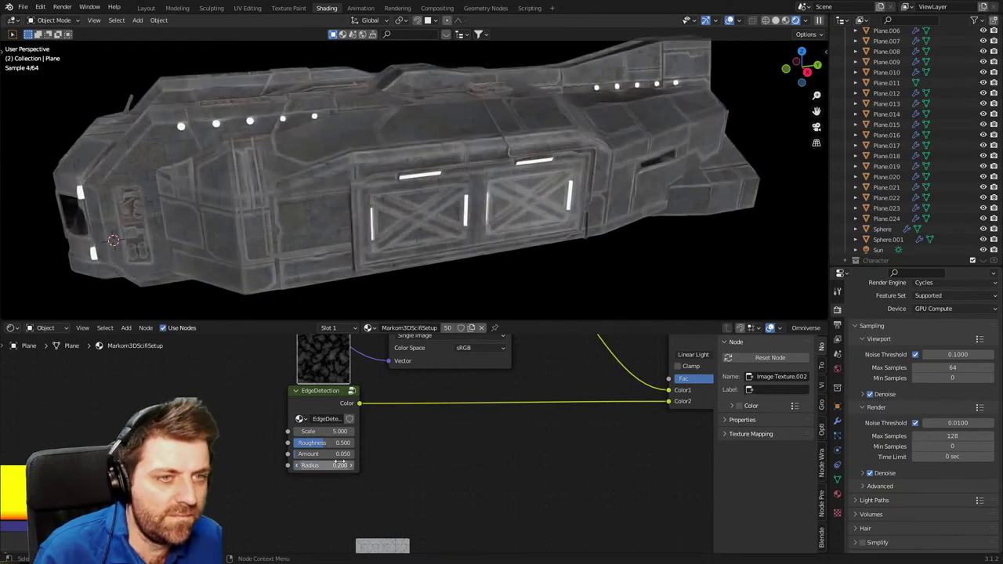
Return to the Layout workspace and display the ship in solid shading.
{"action": "scroll", "coordinate": [438, 276], "scroll_direction": "down", "scroll_amount": 3}
{"action": "mouse_move", "coordinate": [438, 277]}
{"action": "middle_mouse_down"}
{"action": "mouse_move", "coordinate": [485, 278]}
{"action": "mouse_move", "coordinate": [463, 274]}
{"action": "mouse_move", "coordinate": [703, 49]}
{"action": "middle_mouse_up"}
{"action": "left_click", "coordinate": [776, 20]}
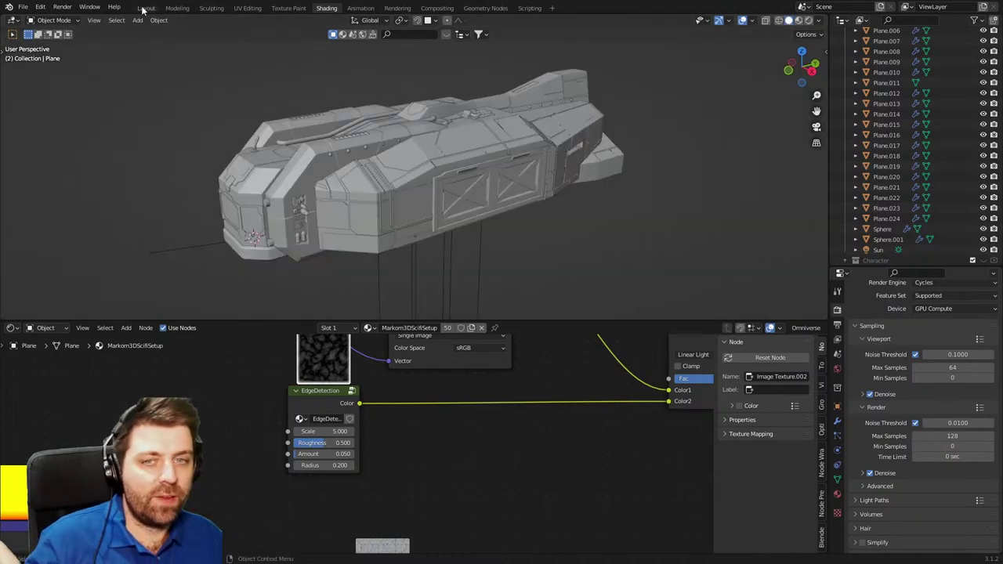
{"action": "left_click", "coordinate": [146, 8]}
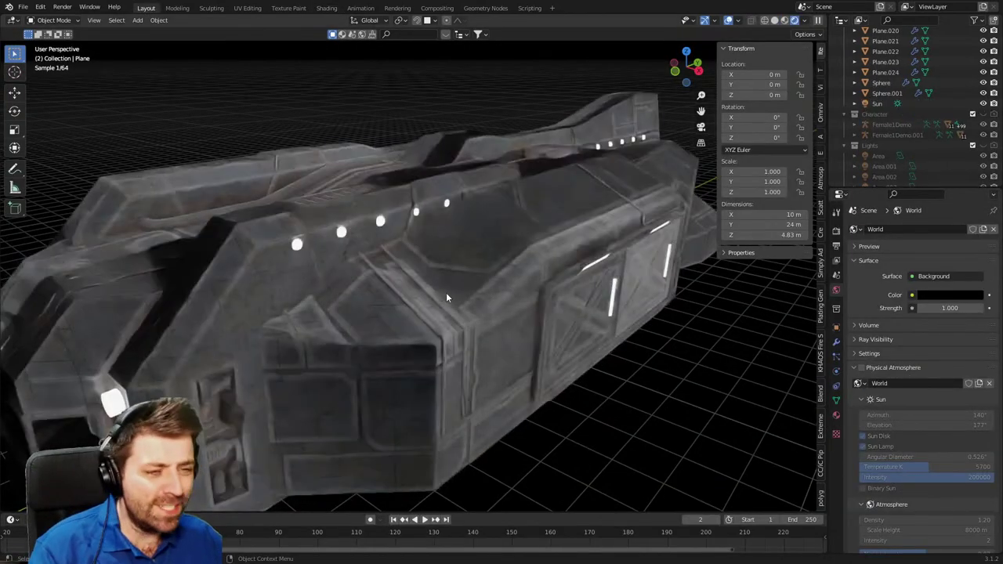
{"action": "left_click", "coordinate": [775, 21]}
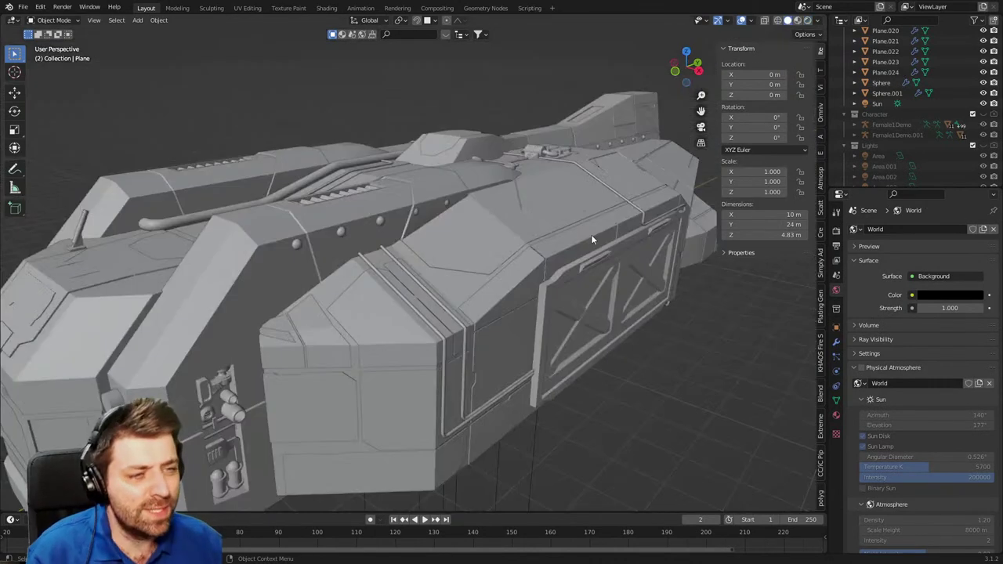
Hide the cargo door panels on the ship's side and inspect the hinge arms inside the open doorway.
{"action": "mouse_move", "coordinate": [591, 234]}
{"action": "middle_mouse_down"}
{"action": "mouse_move", "coordinate": [569, 201]}
{"action": "mouse_move", "coordinate": [459, 224]}
{"action": "mouse_move", "coordinate": [488, 230]}
{"action": "mouse_move", "coordinate": [449, 210]}
{"action": "mouse_move", "coordinate": [407, 286]}
{"action": "mouse_move", "coordinate": [227, 291]}
{"action": "mouse_move", "coordinate": [373, 308]}
{"action": "mouse_move", "coordinate": [331, 285]}
{"action": "middle_mouse_up"}
{"action": "left_click", "coordinate": [544, 294]}
{"action": "scroll", "coordinate": [501, 296], "scroll_direction": "up", "scroll_amount": 3}
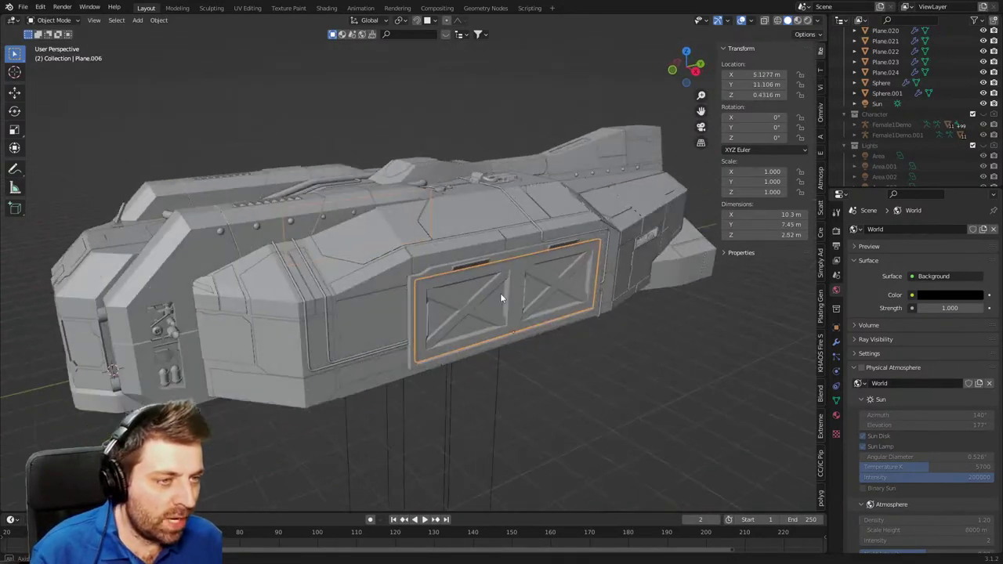
{"action": "key", "text": "h"}
{"action": "scroll", "coordinate": [492, 289], "scroll_direction": "up", "scroll_amount": 5}
{"action": "middle_click_drag", "start_coordinate": [492, 288], "coordinate": [437, 270]}
{"action": "left_click", "coordinate": [321, 219]}
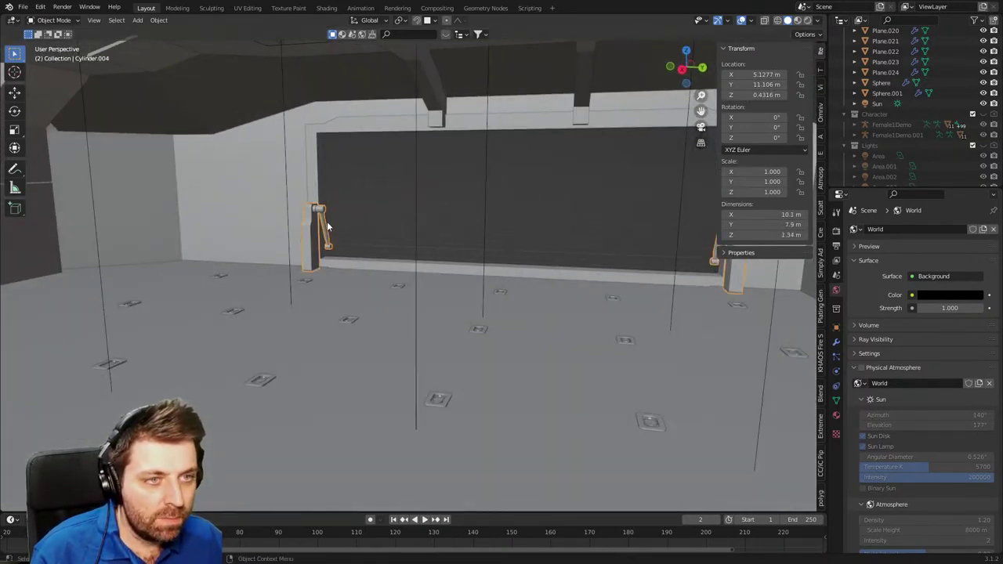
{"action": "scroll", "coordinate": [343, 254], "scroll_direction": "down", "scroll_amount": 8}
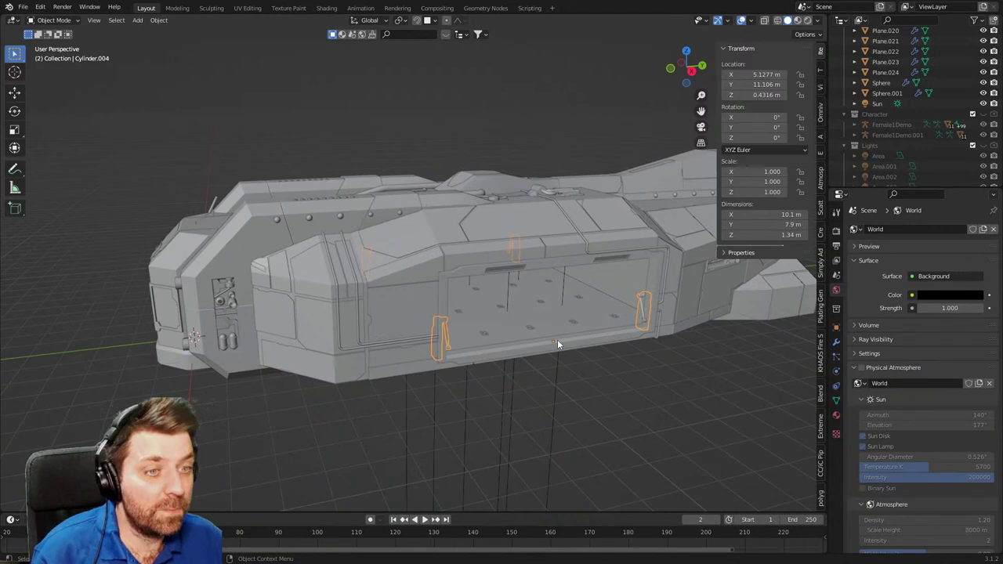
Enable and unhide the Character collection to show the scale figure beside the cockpit chair inside the ship.
{"action": "middle_click_drag", "start_coordinate": [557, 343], "coordinate": [397, 361]}
{"action": "scroll", "coordinate": [408, 321], "scroll_direction": "up", "scroll_amount": 5}
{"action": "scroll", "coordinate": [396, 360], "scroll_direction": "up", "scroll_amount": 3}
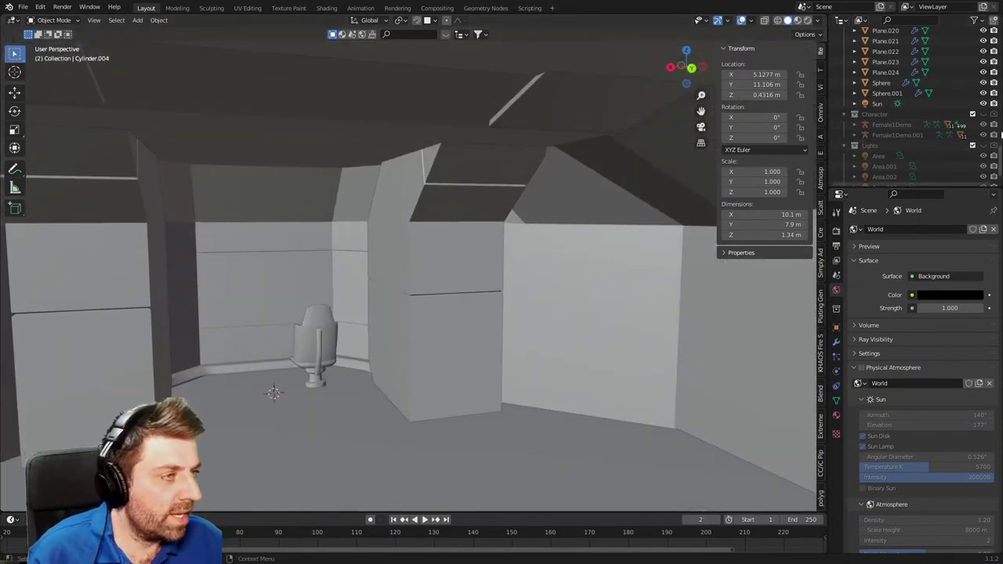
{"action": "left_click", "coordinate": [973, 114]}
{"action": "left_click", "coordinate": [983, 113]}
{"action": "middle_click_drag", "start_coordinate": [703, 239], "coordinate": [370, 267]}
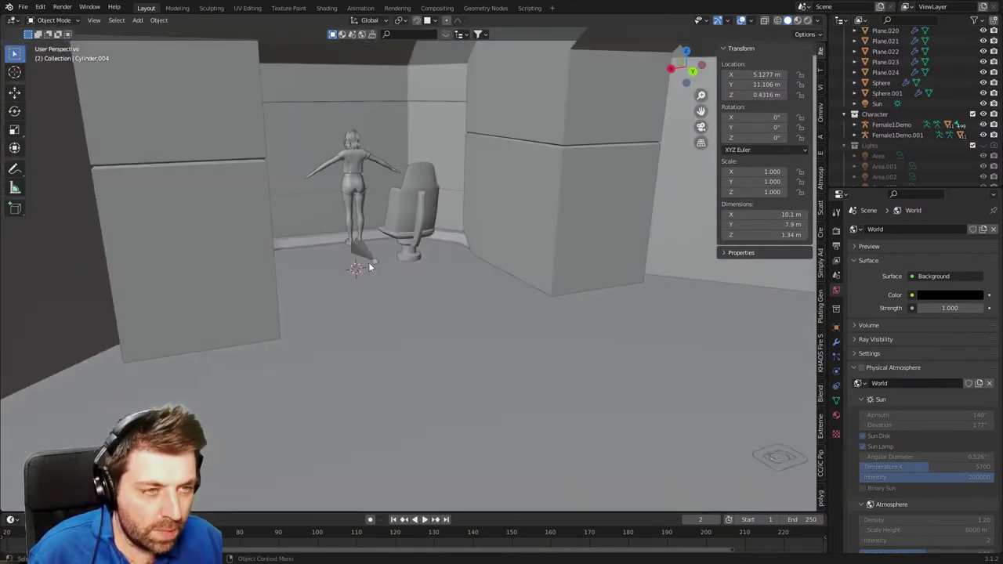
Add a plane mesh at the 3D cursor near the cockpit chair.
{"action": "key", "text": "shift+a"}
{"action": "mouse_move", "coordinate": [370, 284]}
{"action": "left_click", "coordinate": [411, 287]}
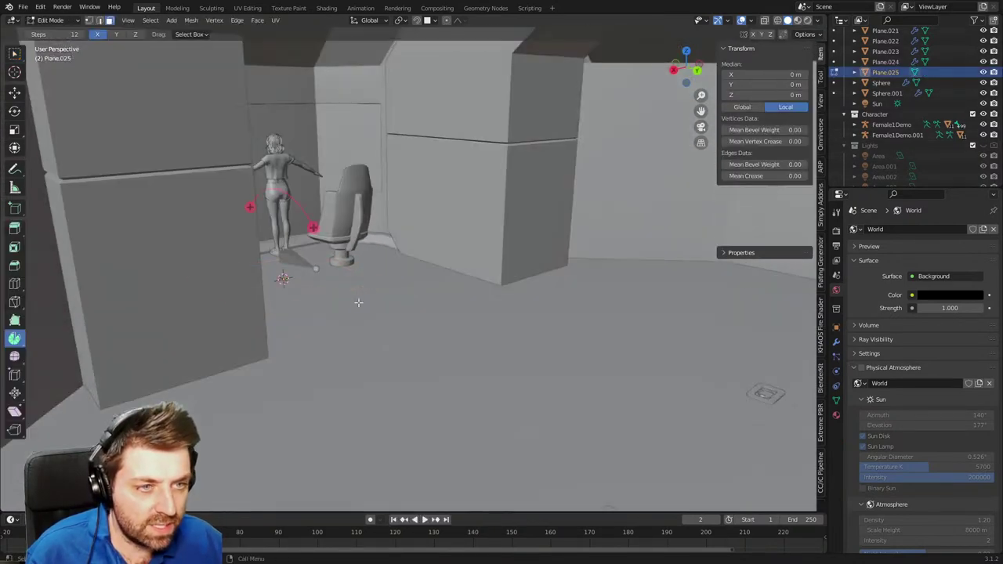
Raise the plane along Z to about 0.37 m so it sits above the cabin floor under the figure and chair.
{"action": "middle_click_drag", "start_coordinate": [358, 300], "coordinate": [347, 307]}
{"action": "key", "text": "g"}
{"action": "key", "text": "z"}
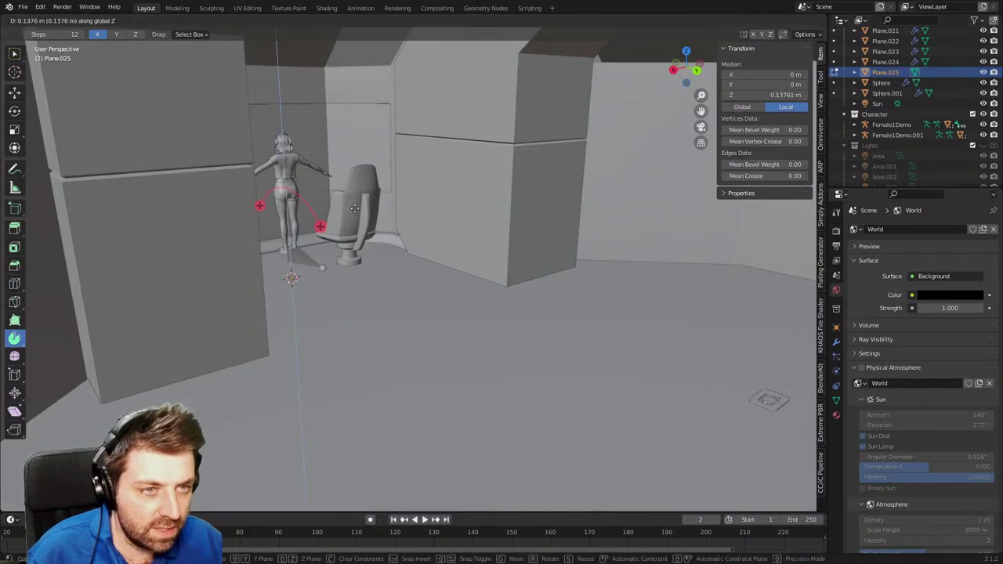
{"action": "left_click", "coordinate": [311, 146]}
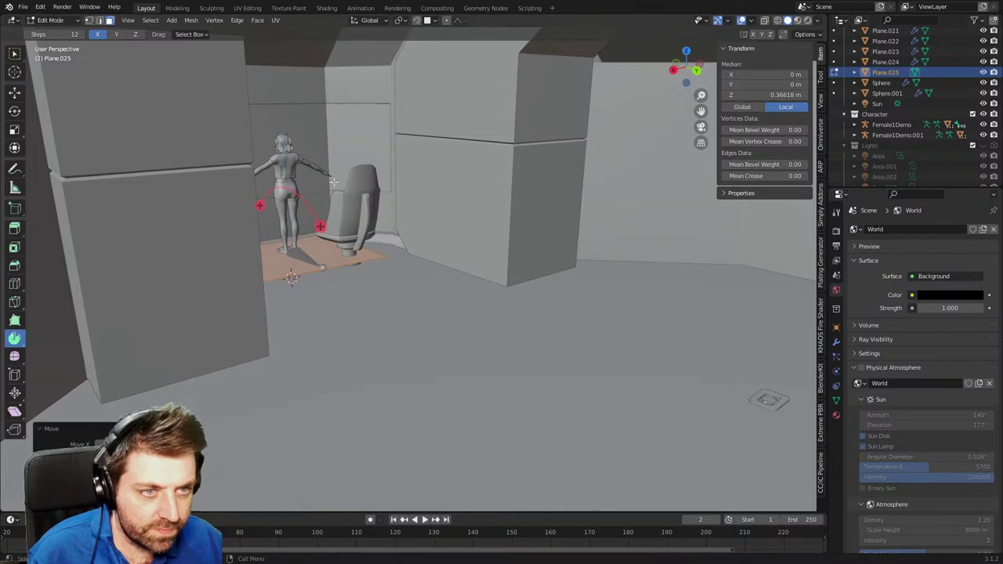
{"action": "middle_click_drag", "start_coordinate": [311, 147], "coordinate": [421, 245]}
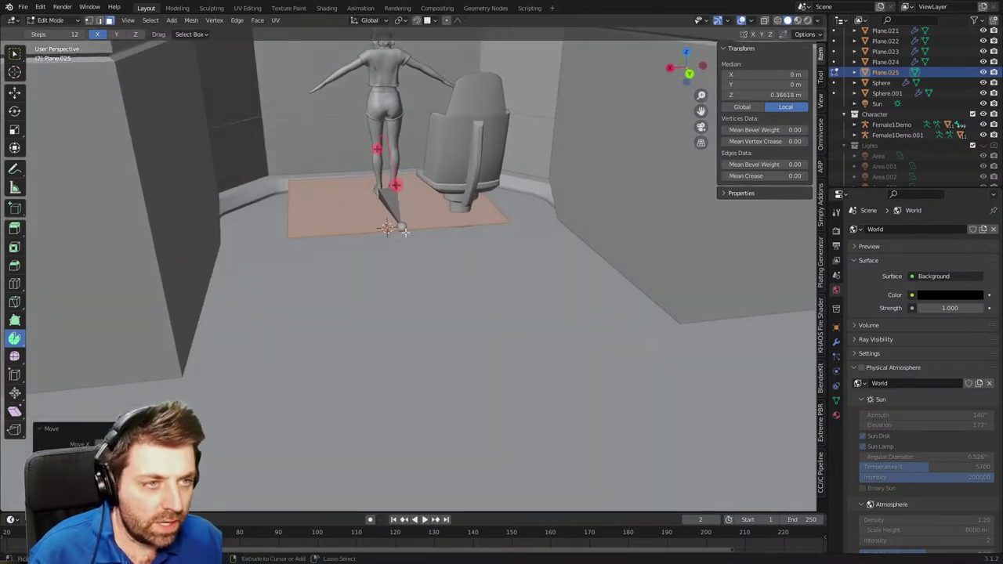
Add a centred loop cut through the plane and delete the half on the negative X side.
{"action": "key", "text": "ctrl+r"}
{"action": "left_click", "coordinate": [406, 232]}
{"action": "right_click", "coordinate": [410, 232]}
{"action": "left_click", "coordinate": [487, 212]}
{"action": "key", "text": "x"}
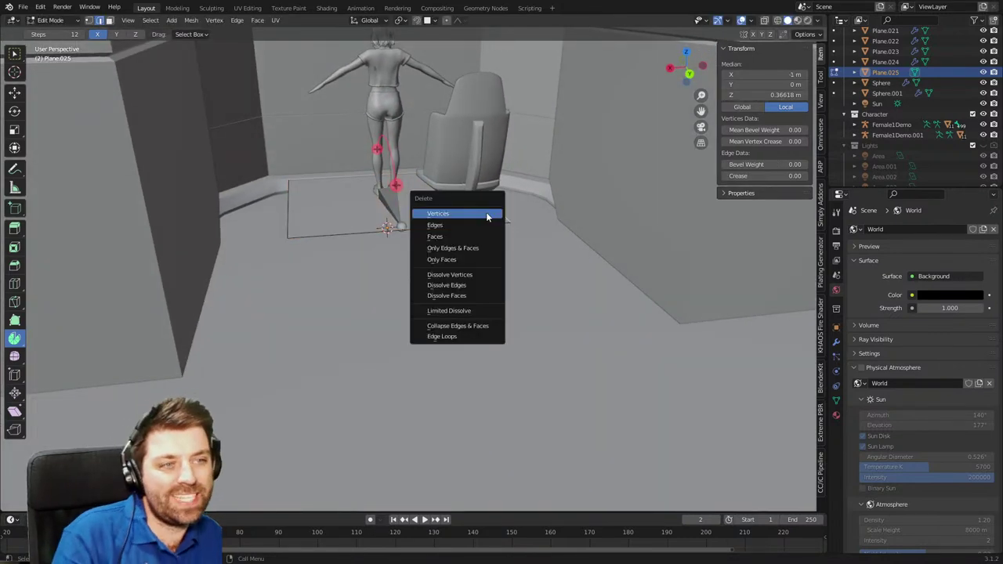
{"action": "left_click", "coordinate": [485, 214]}
Add a Mirror modifier across the X axis to the remaining half plane.
{"action": "left_click", "coordinate": [837, 345]}
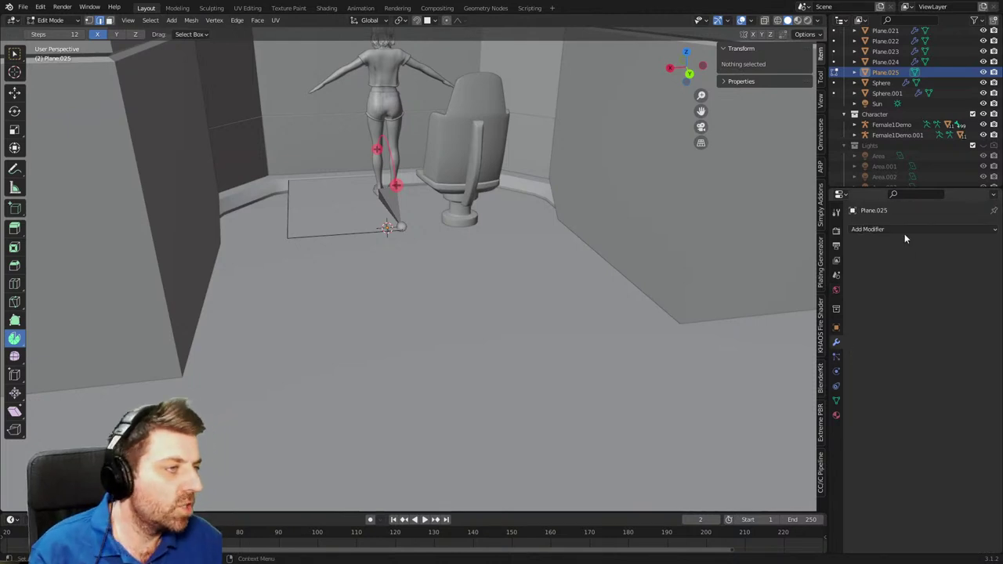
{"action": "left_click", "coordinate": [904, 234]}
{"action": "left_click", "coordinate": [800, 351]}
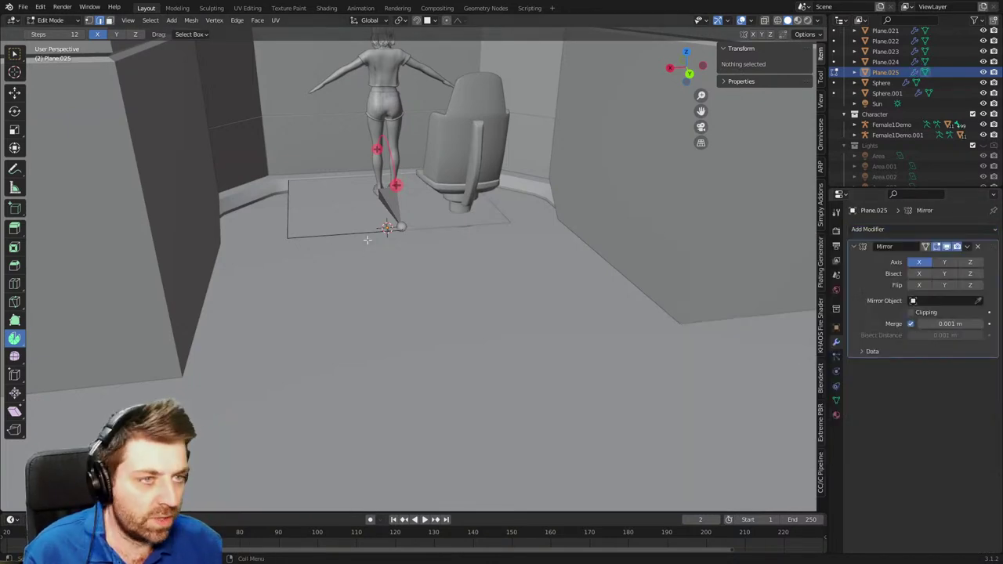
Widen the platform by moving the half plane's outer edge outward along X to about 1.6 m.
{"action": "left_click", "coordinate": [335, 232]}
{"action": "key", "text": "g"}
{"action": "key", "text": "x"}
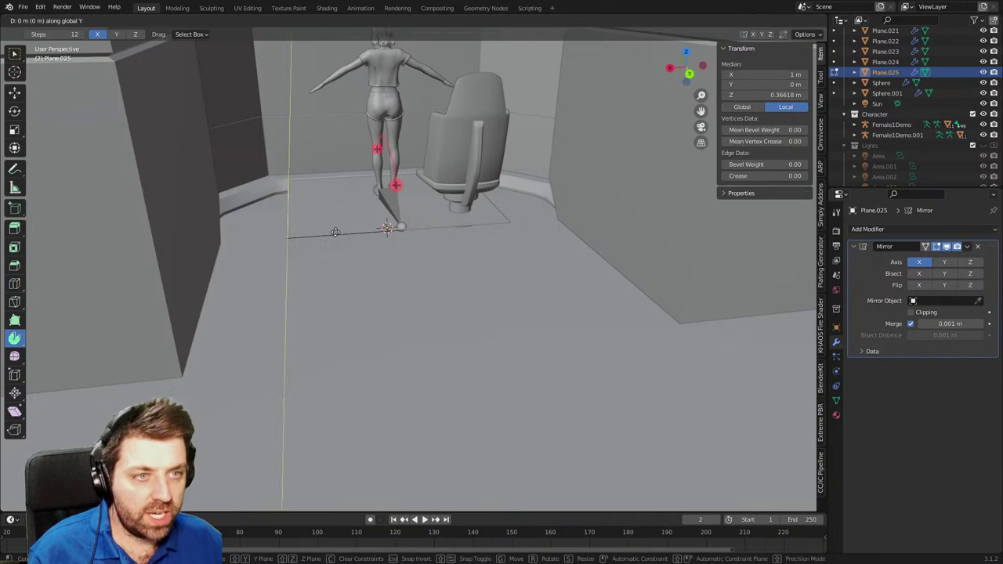
{"action": "left_click", "coordinate": [114, 236]}
Extend the platform into the cabin by moving its edge behind the chair along Y to about 2.34 m.
{"action": "middle_click_drag", "start_coordinate": [277, 244], "coordinate": [296, 246]}
{"action": "left_click", "coordinate": [318, 258]}
{"action": "scroll", "coordinate": [318, 260], "scroll_direction": "down", "scroll_amount": 1}
{"action": "key", "text": "g"}
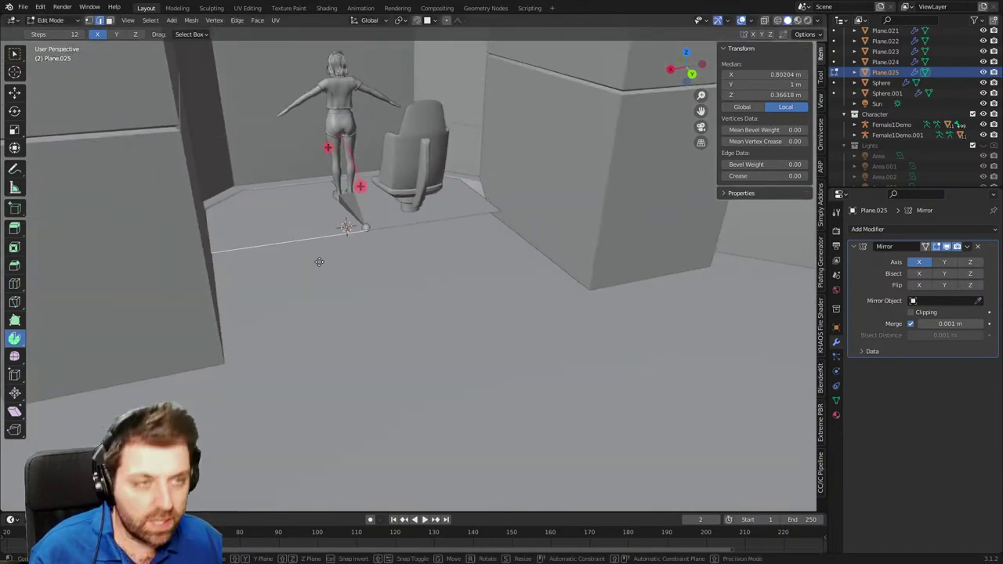
{"action": "key", "text": "g"}
{"action": "key", "text": "y"}
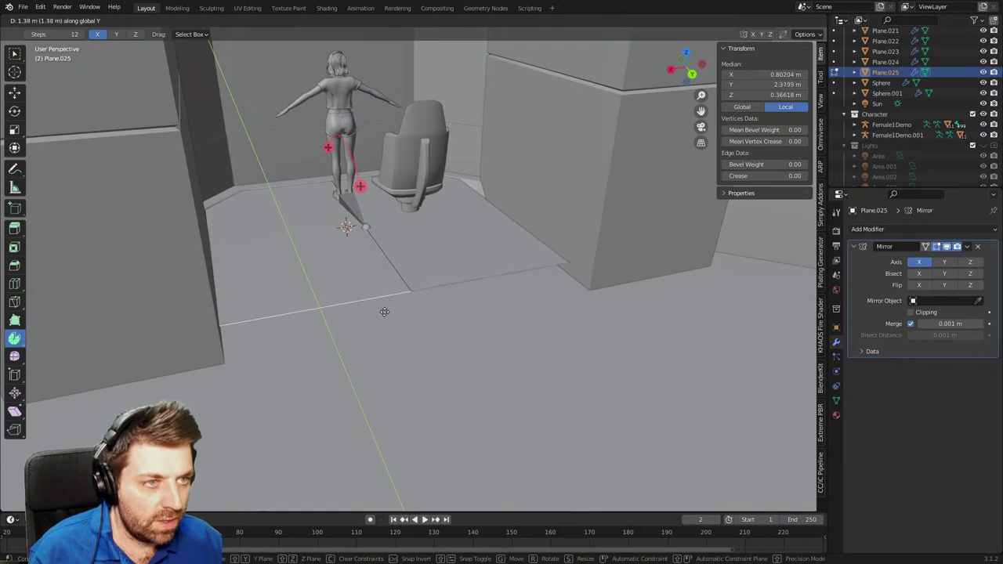
{"action": "left_click", "coordinate": [383, 311]}
{"action": "middle_click_drag", "start_coordinate": [381, 309], "coordinate": [376, 277]}
Extrude the platform's cabin-side edge about 0.14 m down along Z to form a step face.
{"action": "key", "text": "g"}
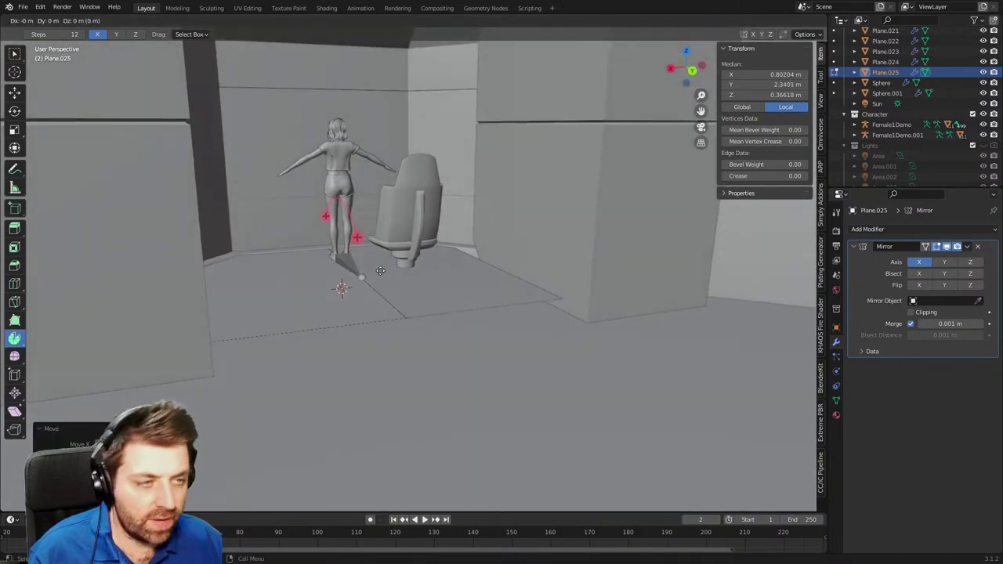
{"action": "key", "text": "z"}
{"action": "left_click", "coordinate": [410, 426]}
{"action": "middle_click_drag", "start_coordinate": [329, 322], "coordinate": [452, 274]}
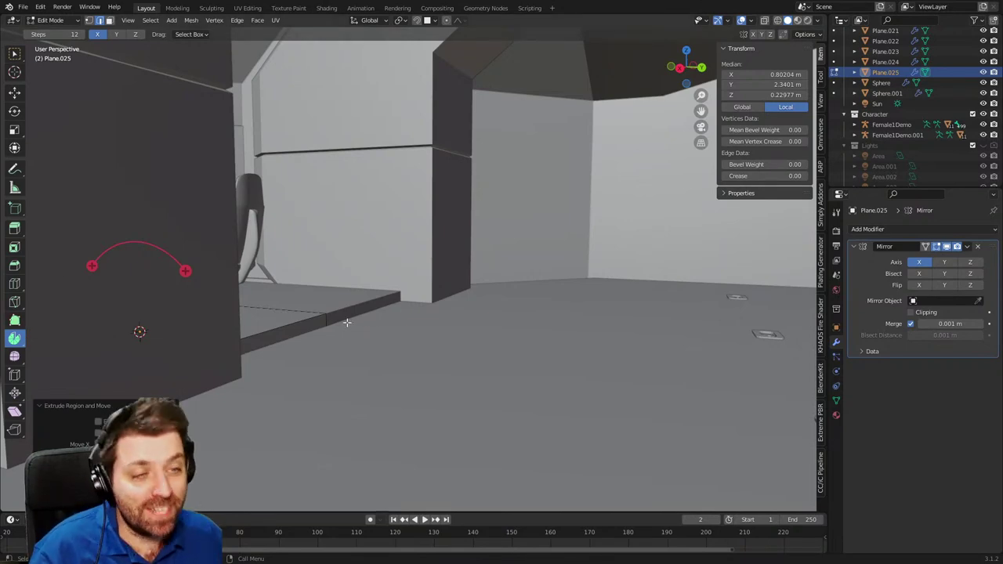
Add a lengthwise loop cut to the platform and slide it outward to about X 1.22 m.
{"action": "middle_click_drag", "start_coordinate": [347, 323], "coordinate": [453, 327]}
{"action": "key", "text": "z"}
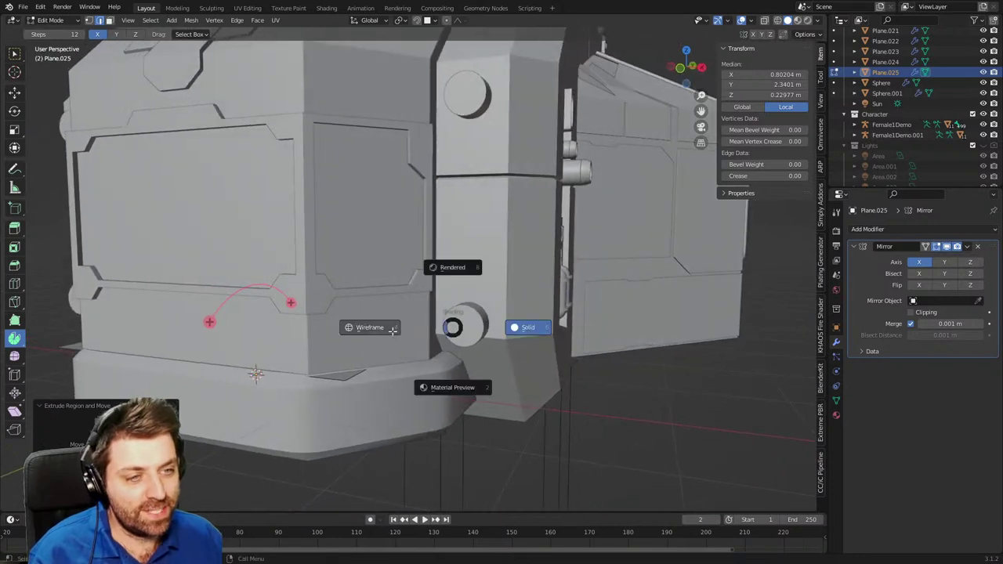
{"action": "left_click", "coordinate": [376, 329]}
{"action": "mouse_move", "coordinate": [376, 333]}
{"action": "middle_mouse_down"}
{"action": "mouse_move", "coordinate": [441, 419]}
{"action": "mouse_move", "coordinate": [468, 358]}
{"action": "middle_mouse_up"}
{"action": "key", "text": "z"}
{"action": "left_click", "coordinate": [617, 368]}
{"action": "middle_click_drag", "start_coordinate": [548, 387], "coordinate": [541, 353]}
{"action": "key", "text": "ctrl+r"}
{"action": "left_click", "coordinate": [488, 394]}
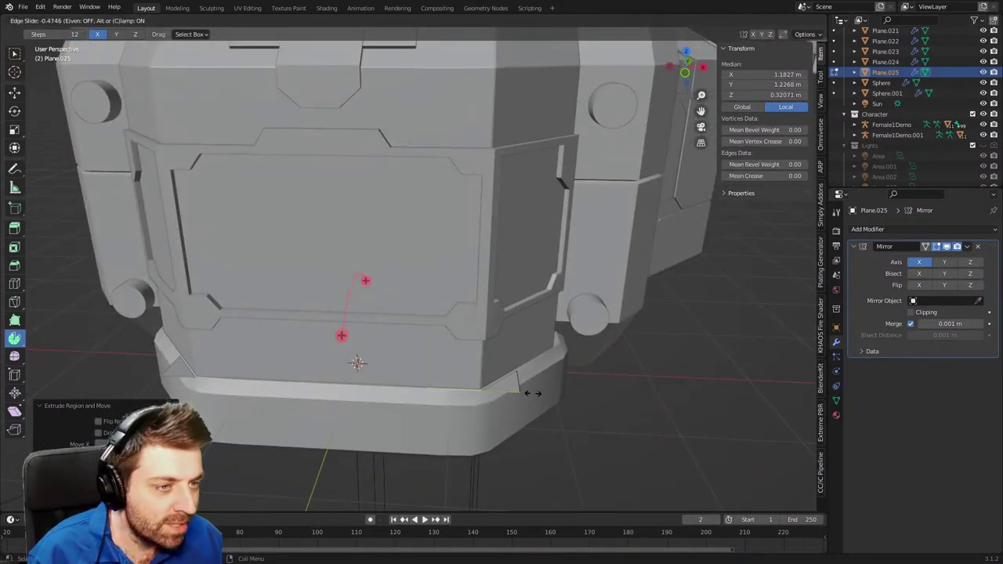
{"action": "left_click", "coordinate": [548, 390]}
Move the platform's outer nose-side corner vertex about 0.28 m along Y to bring it inside the hull.
{"action": "key", "text": "z"}
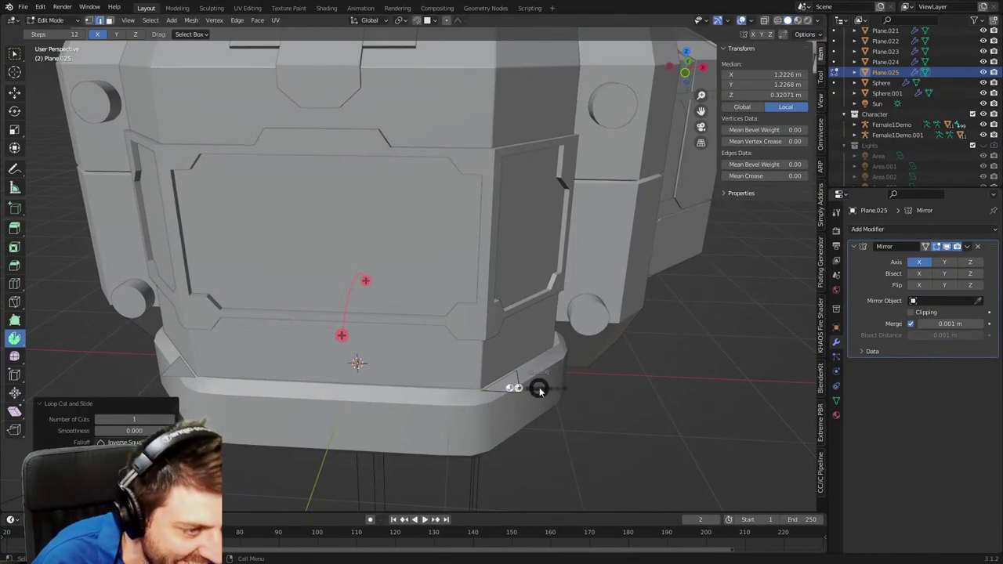
{"action": "left_click", "coordinate": [497, 394]}
{"action": "mouse_move", "coordinate": [497, 394]}
{"action": "middle_mouse_down"}
{"action": "mouse_move", "coordinate": [517, 385]}
{"action": "mouse_move", "coordinate": [488, 427]}
{"action": "middle_mouse_up"}
{"action": "key", "text": "1"}
{"action": "scroll", "coordinate": [513, 391], "scroll_direction": "up", "scroll_amount": 1}
{"action": "left_click", "coordinate": [511, 394]}
{"action": "key", "text": "z"}
{"action": "left_click", "coordinate": [553, 385]}
{"action": "key", "text": "g"}
{"action": "key", "text": "y"}
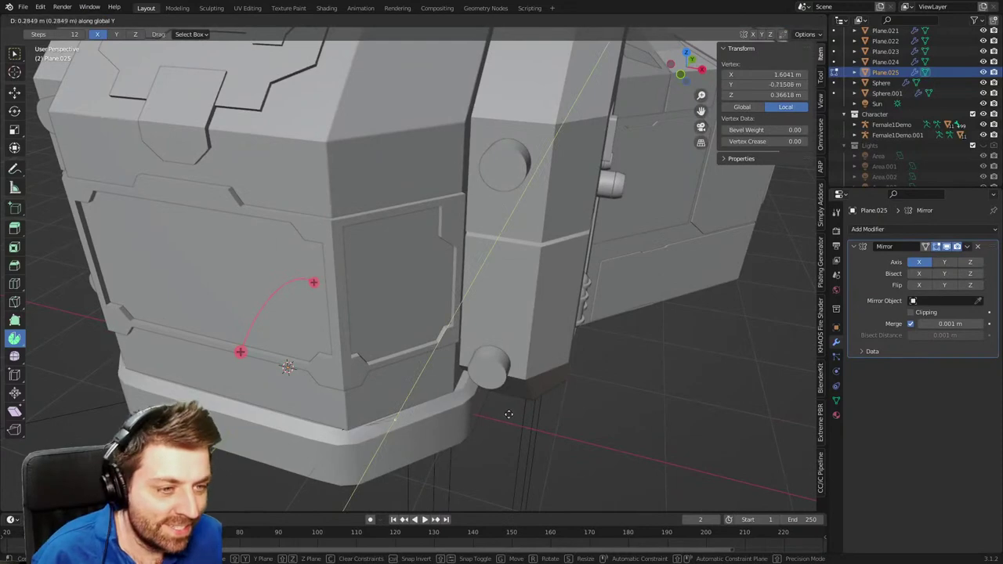
{"action": "left_click", "coordinate": [513, 409]}
Move the platform's nose-side edge along Y to about -0.975 m.
{"action": "scroll", "coordinate": [454, 420], "scroll_direction": "down", "scroll_amount": 4}
{"action": "middle_click_drag", "start_coordinate": [438, 402], "coordinate": [438, 352]}
{"action": "scroll", "coordinate": [423, 357], "scroll_direction": "up", "scroll_amount": 4}
{"action": "key", "text": "2"}
{"action": "left_click", "coordinate": [413, 371]}
{"action": "key", "text": "z"}
{"action": "left_click", "coordinate": [322, 369]}
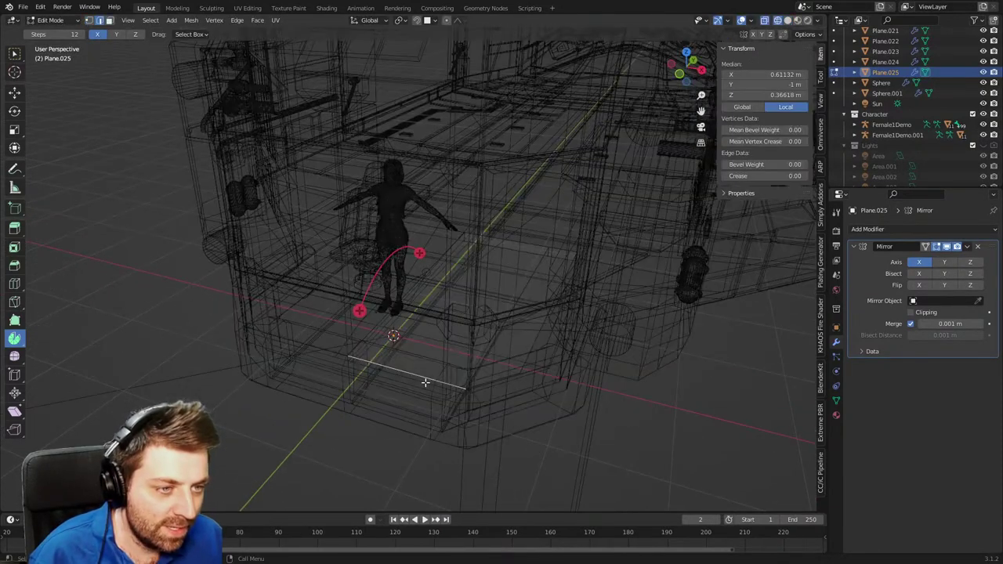
{"action": "key", "text": "g"}
{"action": "key", "text": "y"}
{"action": "left_click", "coordinate": [431, 363]}
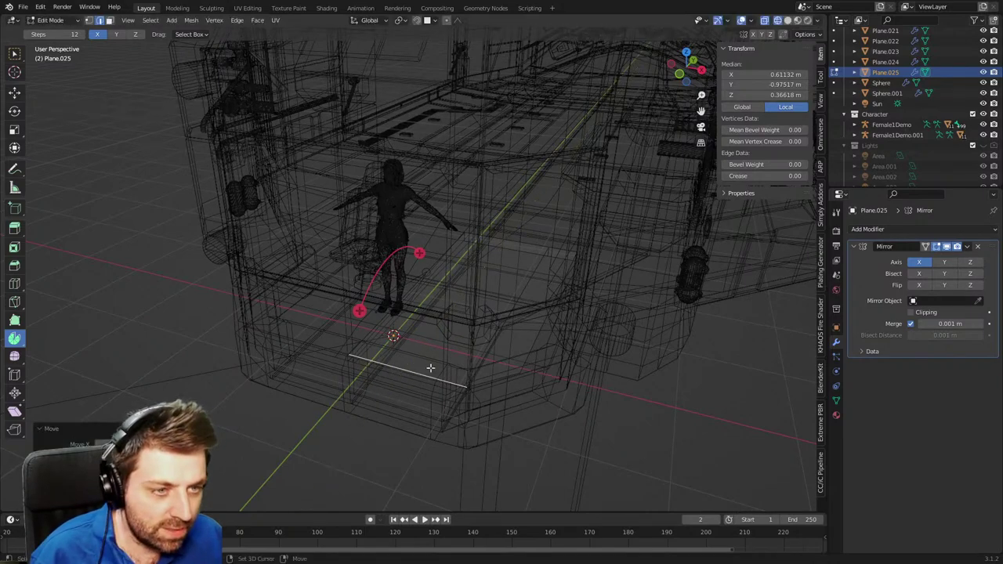
Return to solid shading and examine the raised platform's fit from inside the cabin.
{"action": "key", "text": "z"}
{"action": "left_click", "coordinate": [499, 352]}
{"action": "mouse_move", "coordinate": [532, 341]}
{"action": "middle_mouse_down"}
{"action": "mouse_move", "coordinate": [455, 352]}
{"action": "mouse_move", "coordinate": [377, 335]}
{"action": "mouse_move", "coordinate": [409, 362]}
{"action": "mouse_move", "coordinate": [376, 308]}
{"action": "mouse_move", "coordinate": [402, 348]}
{"action": "middle_mouse_up"}
{"action": "scroll", "coordinate": [376, 336], "scroll_direction": "up", "scroll_amount": 2}
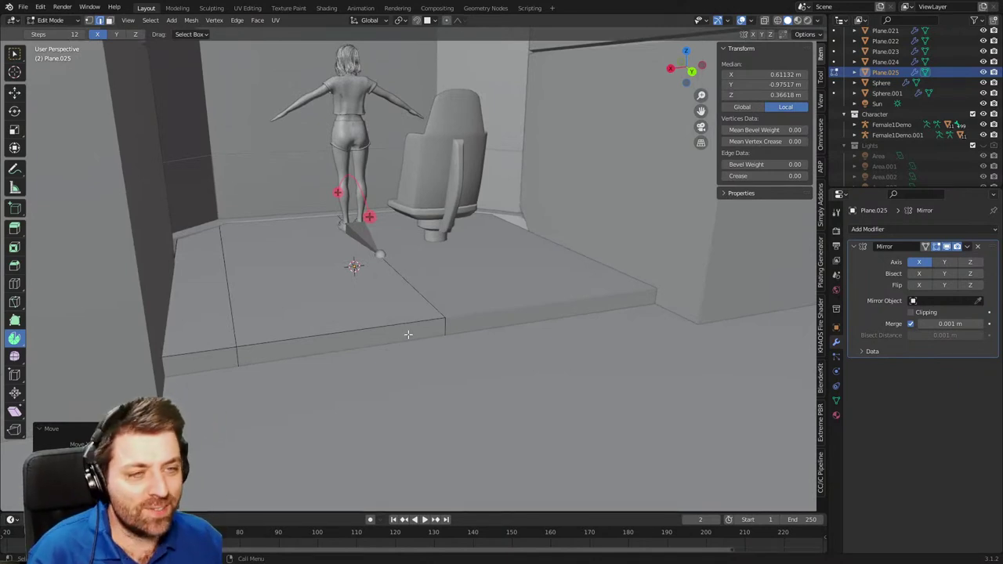
{"action": "middle_click_drag", "start_coordinate": [407, 333], "coordinate": [347, 275]}
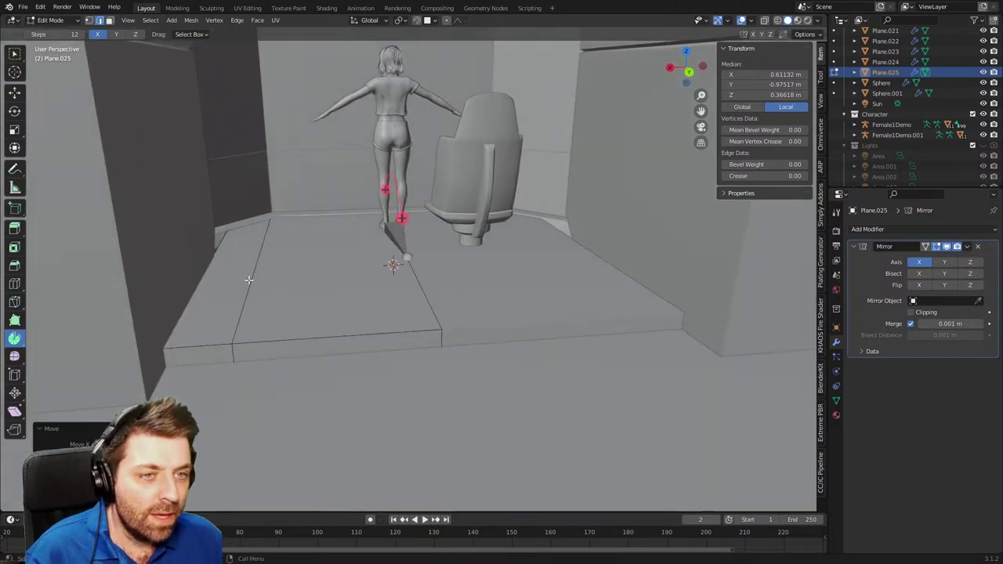
{"action": "middle_click_drag", "start_coordinate": [249, 280], "coordinate": [222, 269]}
{"action": "middle_click_drag", "start_coordinate": [407, 268], "coordinate": [441, 257]}
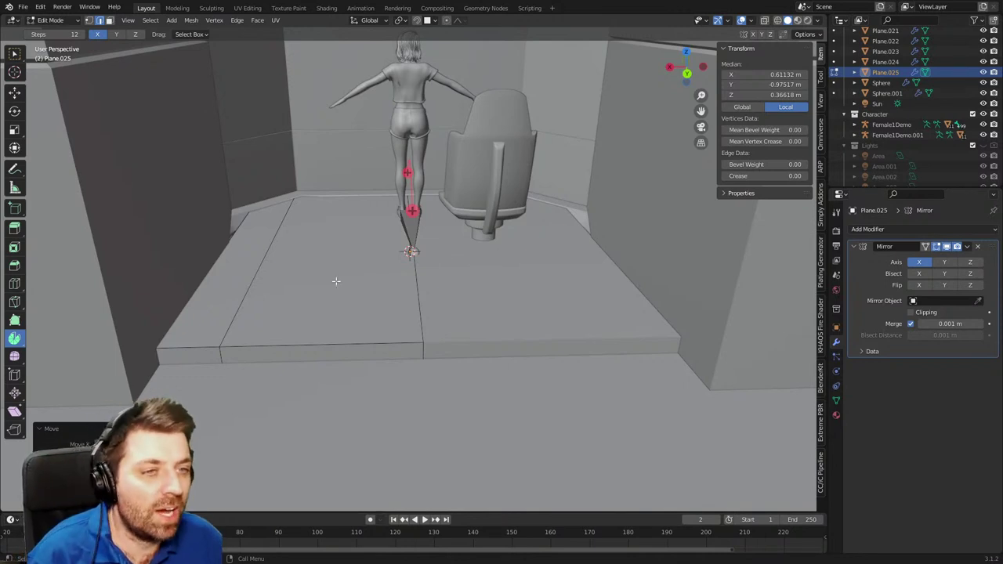
{"action": "middle_click_drag", "start_coordinate": [335, 281], "coordinate": [367, 278]}
Duplicate the platform's large central top face in place and separate it into its own object.
{"action": "key", "text": "3"}
{"action": "left_click", "coordinate": [319, 237]}
{"action": "middle_click_drag", "start_coordinate": [319, 237], "coordinate": [388, 258], "text": "shift"}
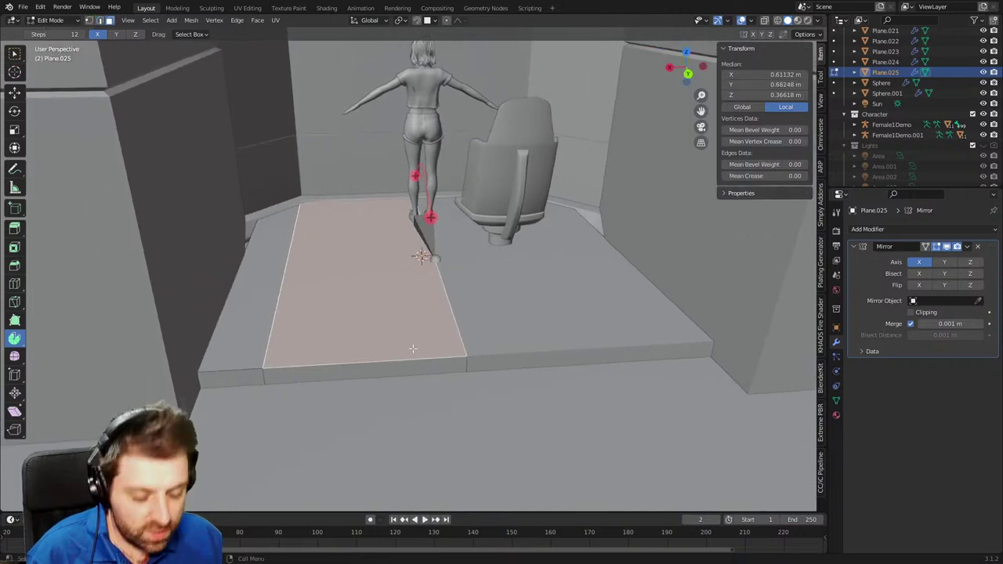
{"action": "key", "text": "shift+d"}
{"action": "right_click", "coordinate": [410, 341]}
{"action": "key", "text": "p"}
{"action": "left_click", "coordinate": [405, 341]}
{"action": "key", "text": "Tab"}
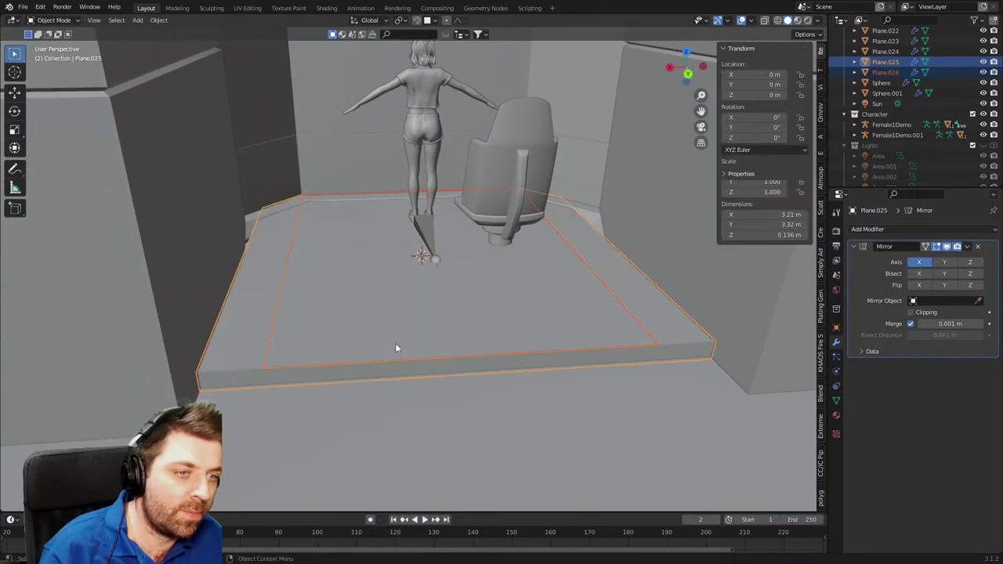
Shorten the separated plane to a narrow strip at the nose by moving its cabin-side edge to about Y -0.15 m.
{"action": "left_click", "coordinate": [395, 343]}
{"action": "key", "text": "Tab"}
{"action": "key", "text": "2"}
{"action": "left_click", "coordinate": [393, 361]}
{"action": "middle_click_drag", "start_coordinate": [394, 362], "coordinate": [478, 390]}
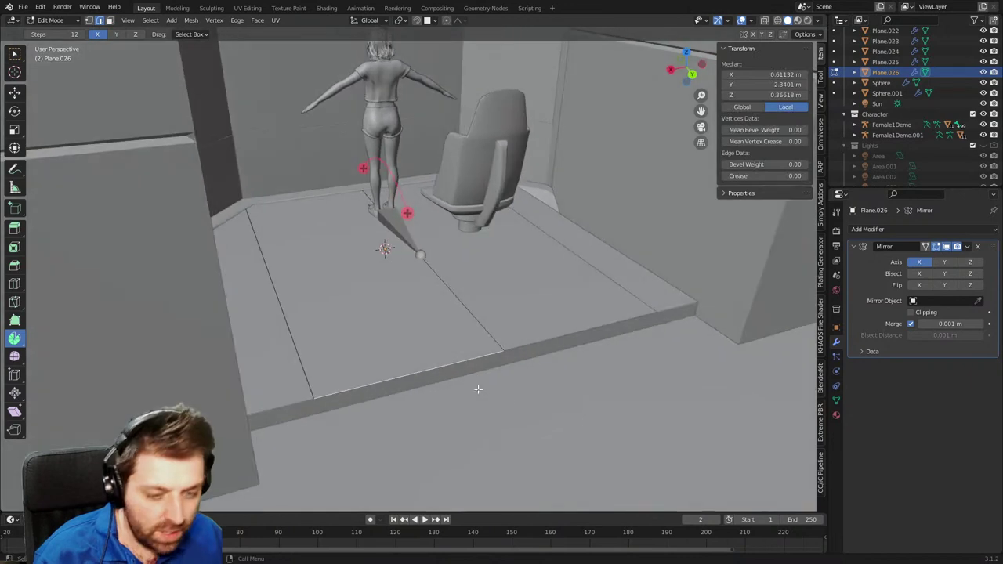
{"action": "key", "text": "g"}
{"action": "key", "text": "y"}
{"action": "left_click", "coordinate": [403, 269]}
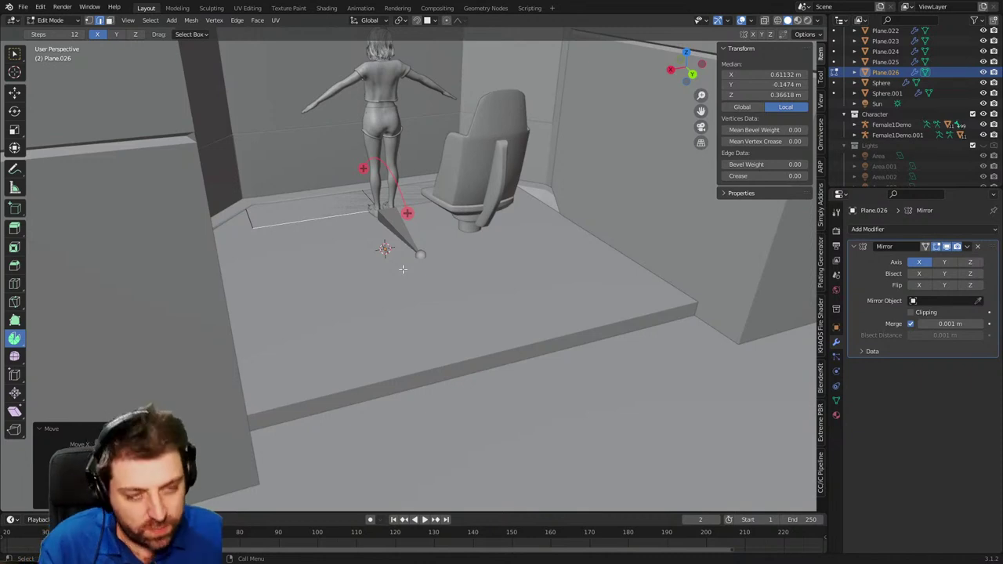
Raise the whole strip along Z to about 1.14 m, at the figure's hip height.
{"action": "middle_click_drag", "start_coordinate": [402, 269], "coordinate": [270, 232]}
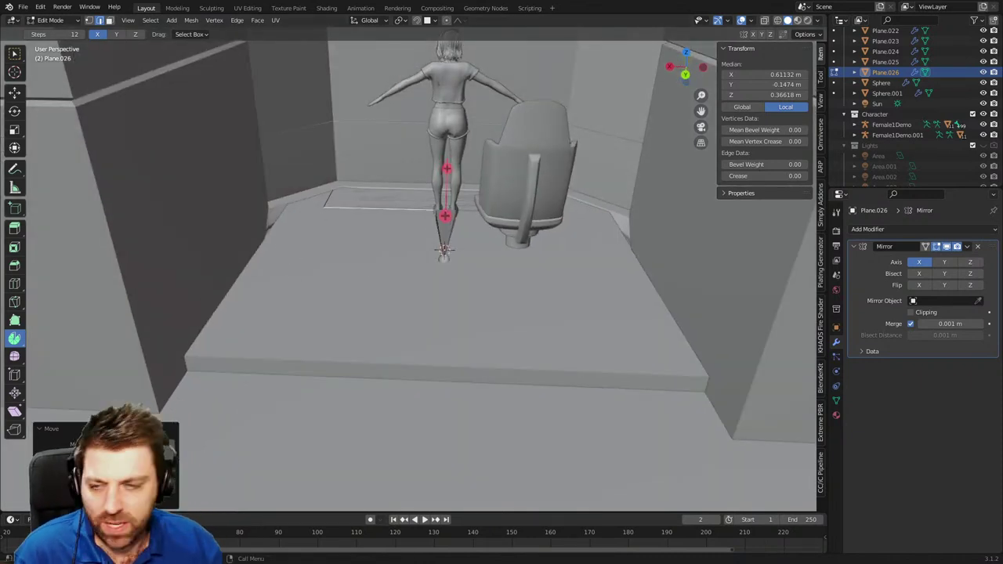
{"action": "middle_click_drag", "start_coordinate": [467, 278], "coordinate": [436, 276]}
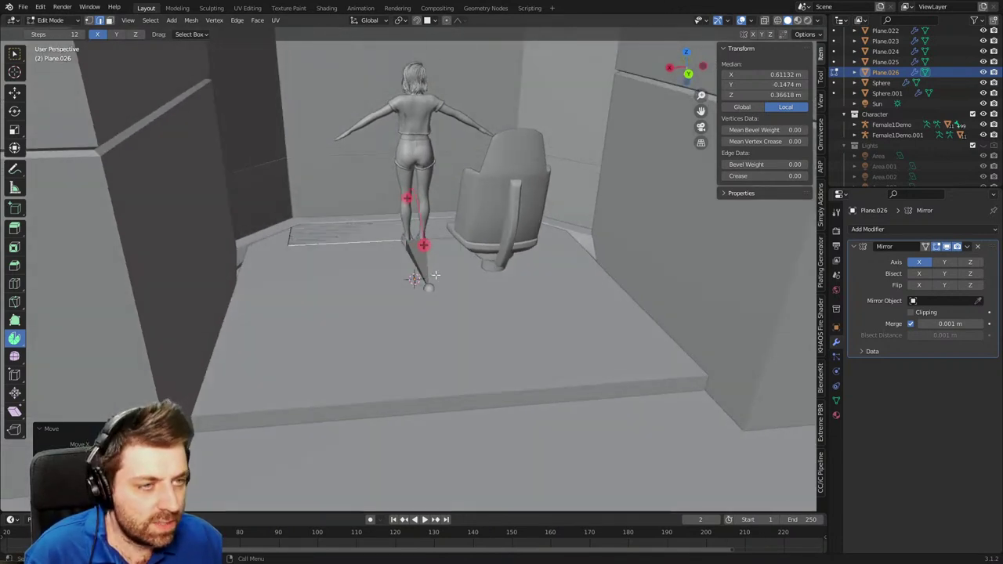
{"action": "key", "text": "l"}
{"action": "key", "text": "g"}
{"action": "key", "text": "z"}
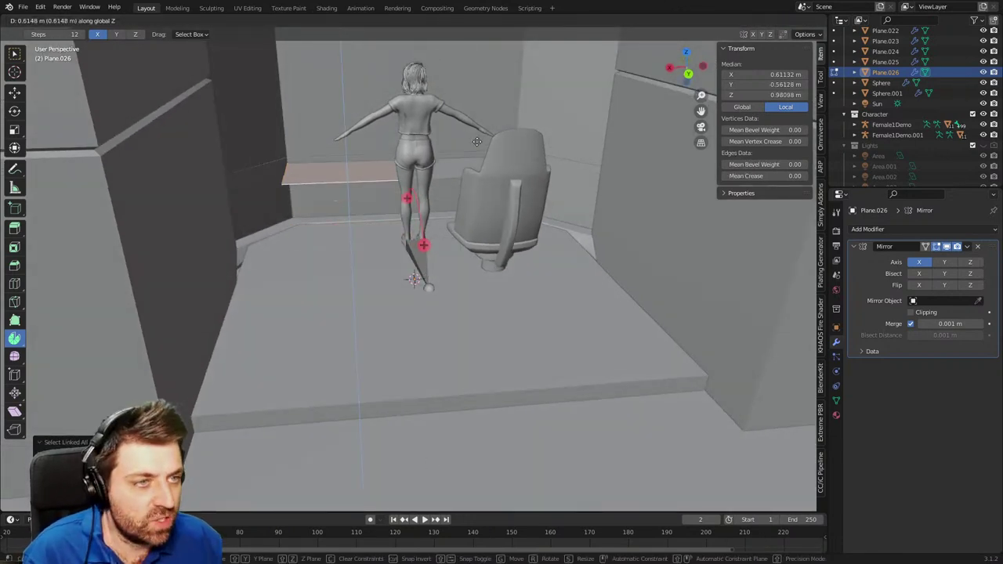
{"action": "left_click", "coordinate": [427, 196]}
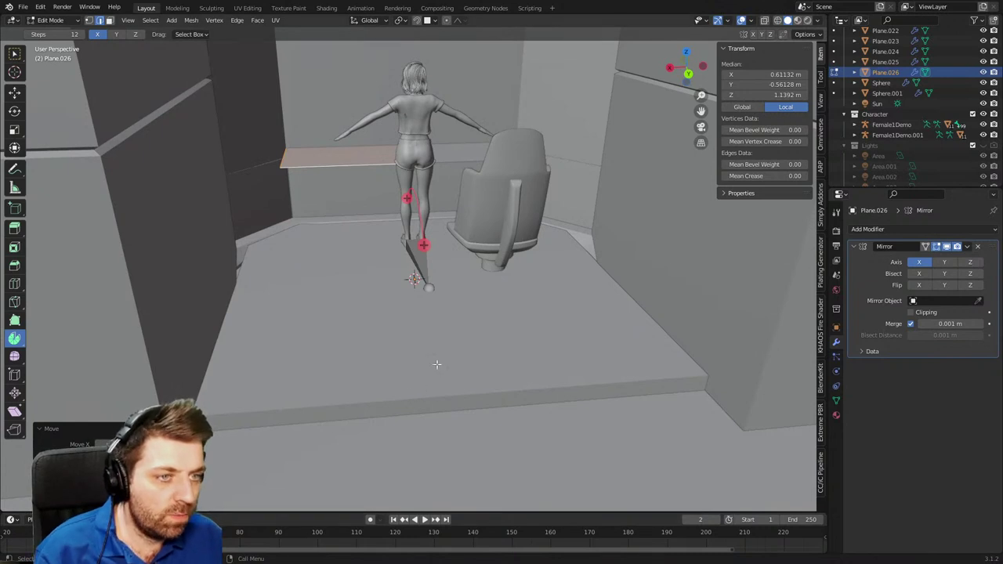
Leave mesh editing and snap the 3D cursor to the cockpit chair's origin.
{"action": "key", "text": "Tab"}
{"action": "left_click", "coordinate": [486, 221], "text": "shift"}
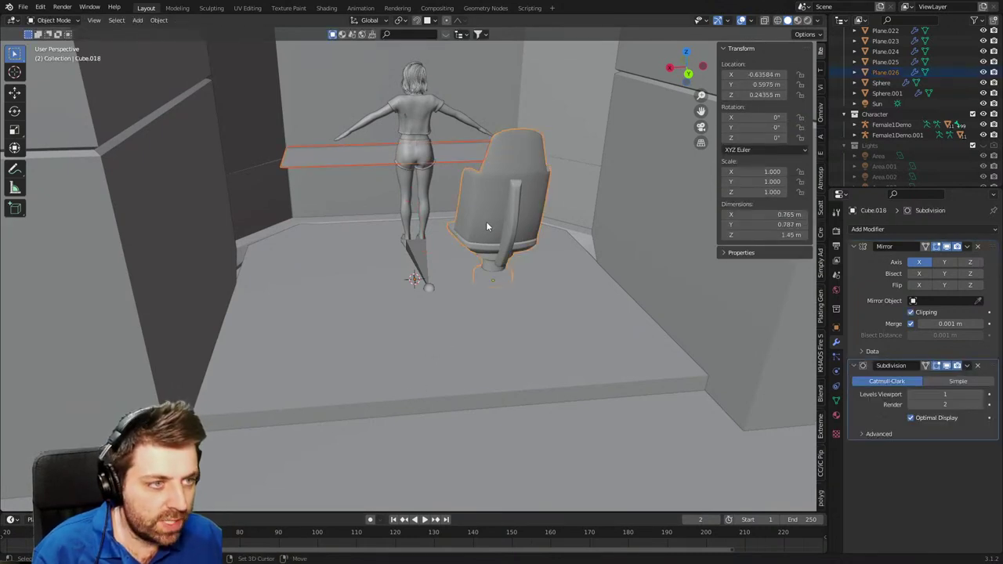
{"action": "key", "text": "shift+s"}
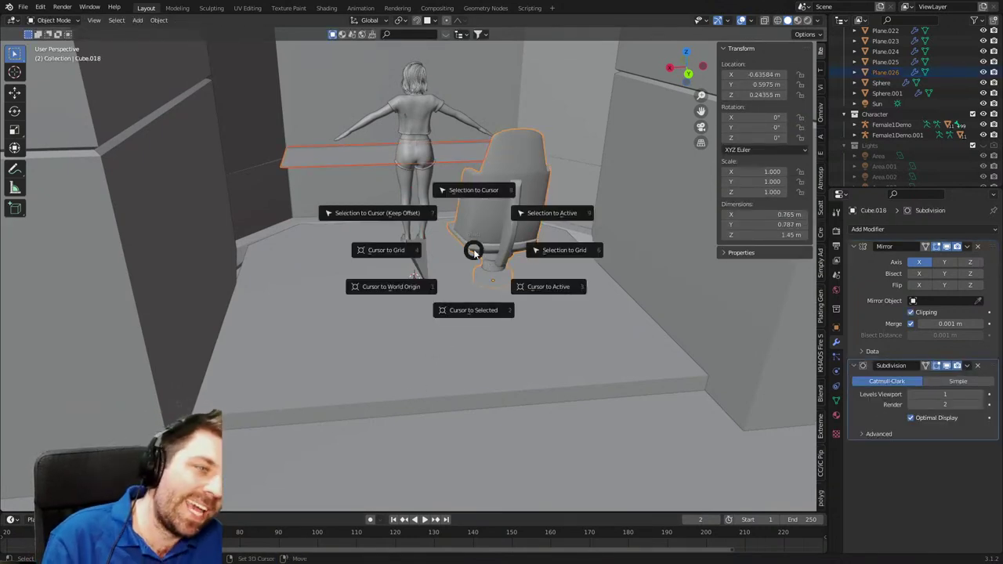
{"action": "left_click", "coordinate": [478, 309]}
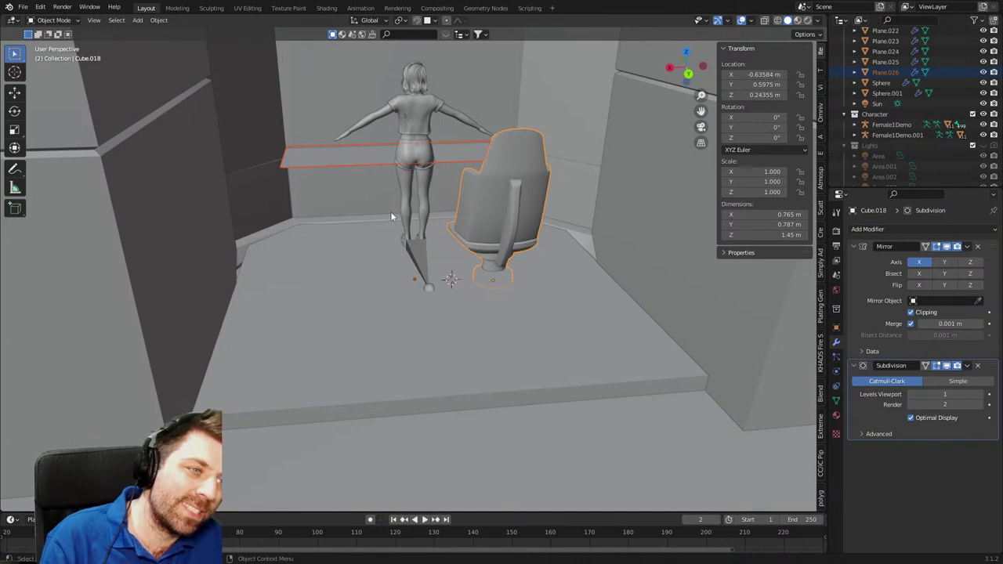
{"action": "left_click", "coordinate": [519, 217]}
{"action": "left_click", "coordinate": [518, 207]}
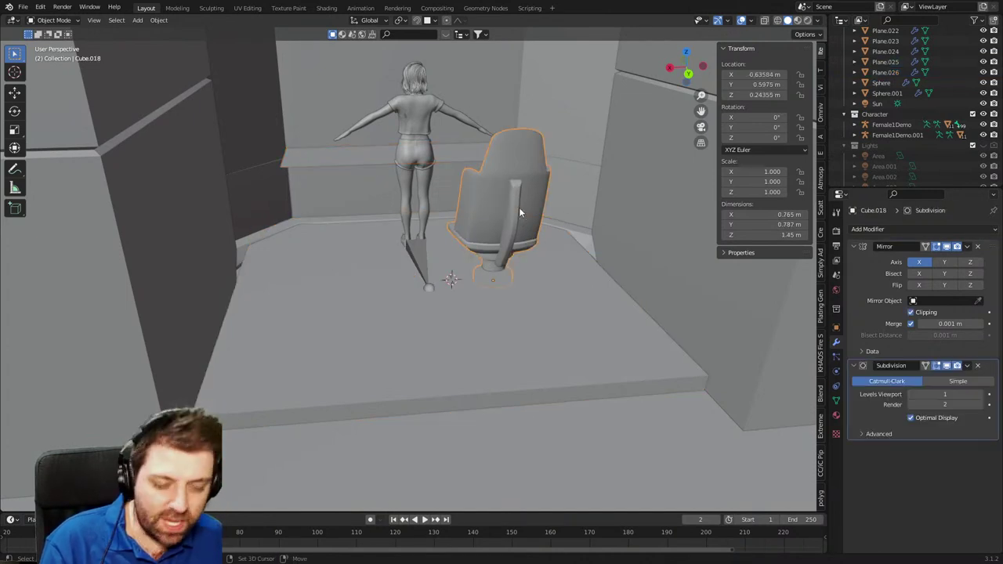
{"action": "key", "text": "shift+s"}
{"action": "left_click", "coordinate": [520, 267]}
Snap the raised strip object to the 3D cursor at the chair and open its mesh for editing.
{"action": "left_click", "coordinate": [386, 182]}
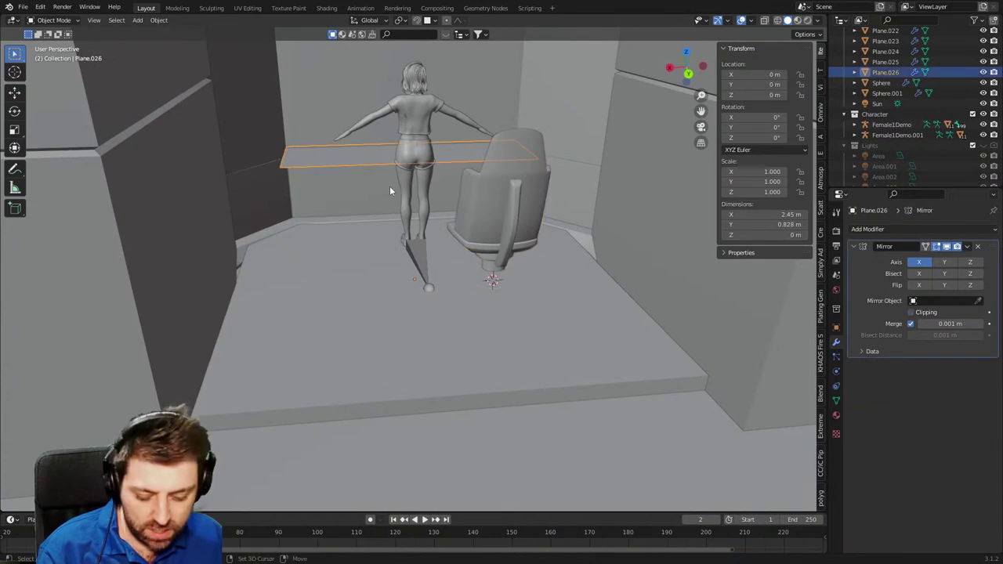
{"action": "key", "text": "shift+s"}
{"action": "left_click", "coordinate": [387, 126]}
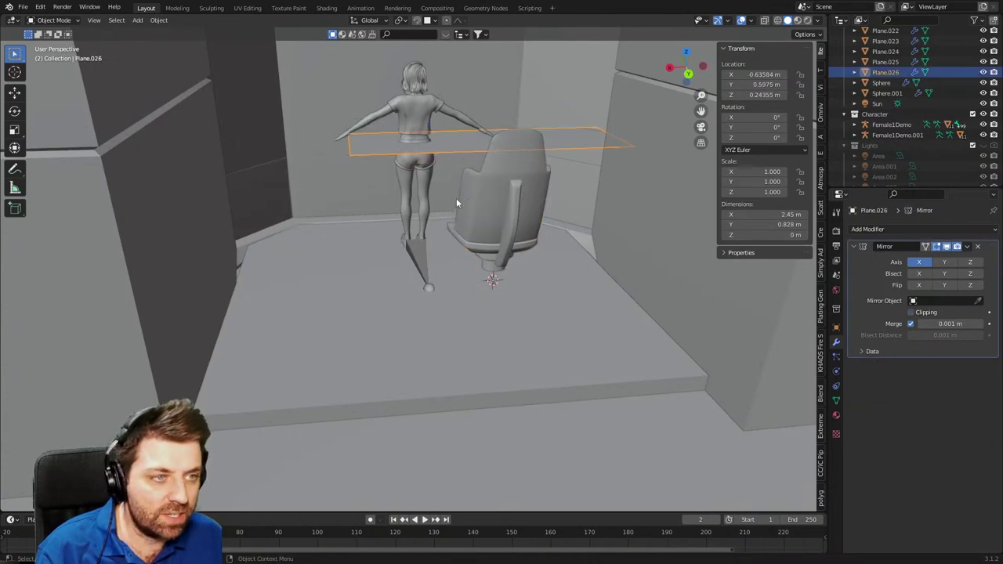
{"action": "key", "text": "Tab"}
{"action": "middle_click_drag", "start_coordinate": [456, 198], "coordinate": [476, 281]}
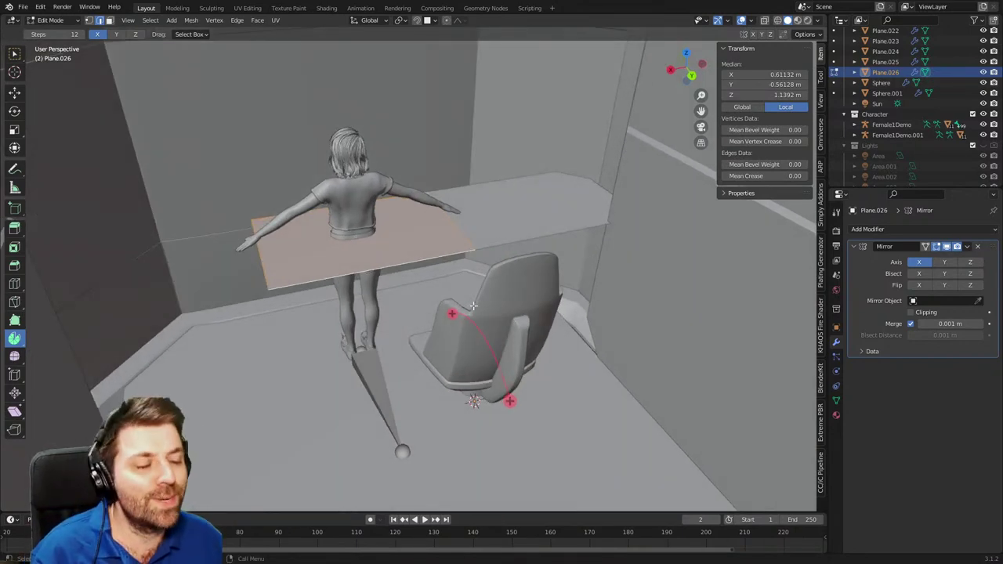
Move the whole strip along Y toward the nose, to about -0.79 m in front of the chair.
{"action": "middle_click_drag", "start_coordinate": [473, 306], "coordinate": [421, 284]}
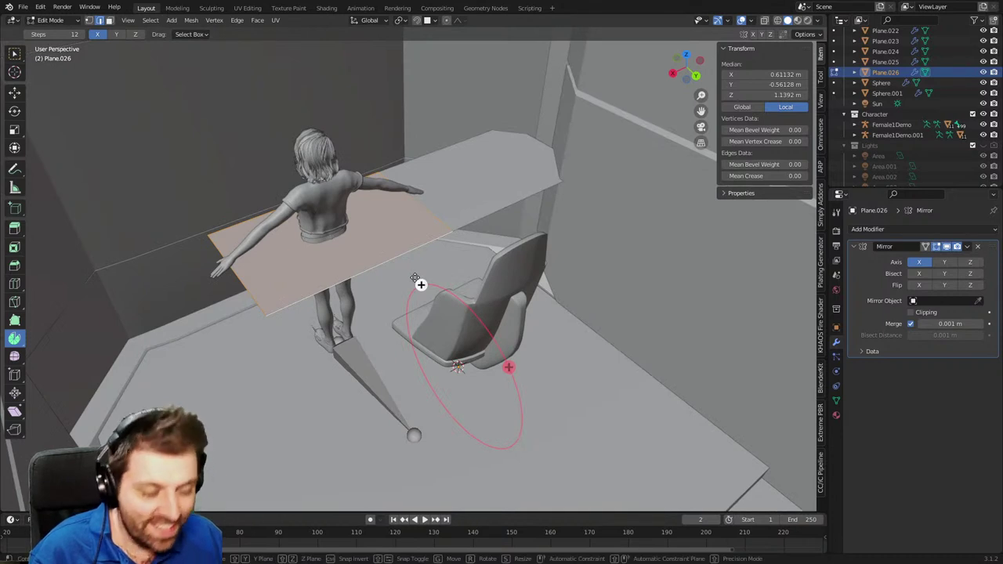
{"action": "key", "text": "g"}
{"action": "key", "text": "y"}
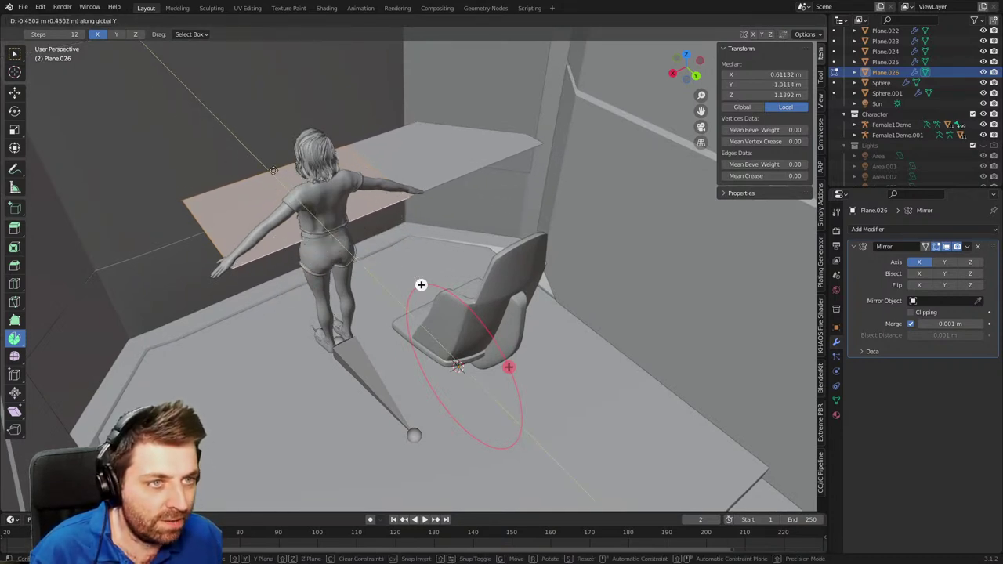
{"action": "left_click", "coordinate": [259, 164]}
{"action": "mouse_move", "coordinate": [373, 226]}
{"action": "middle_mouse_down"}
{"action": "mouse_move", "coordinate": [391, 243]}
{"action": "mouse_move", "coordinate": [387, 232]}
{"action": "middle_mouse_up"}
{"action": "key", "text": "ctrl+l"}
{"action": "key", "text": "KP_Divide"}
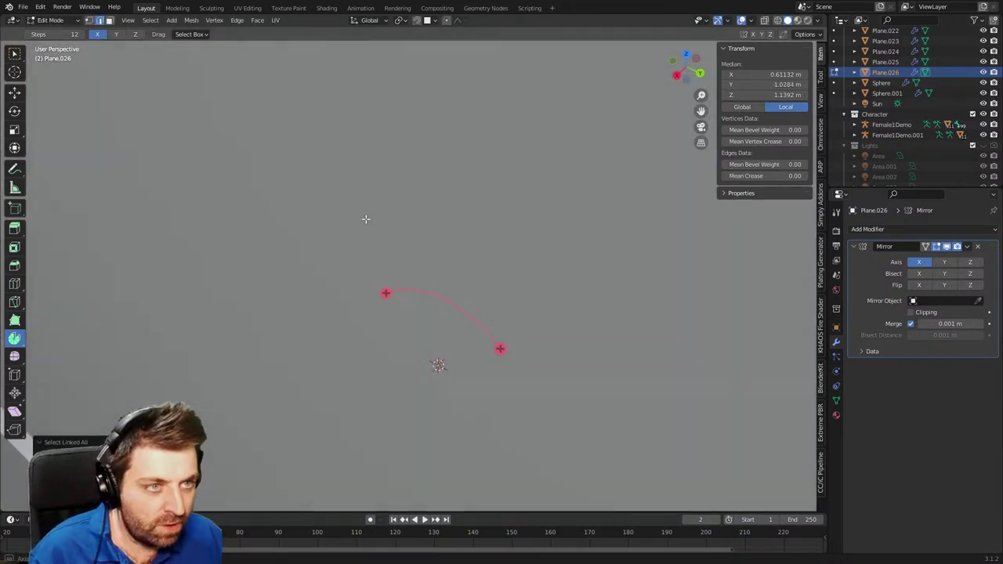
{"action": "key", "text": "g"}
{"action": "key", "text": "y"}
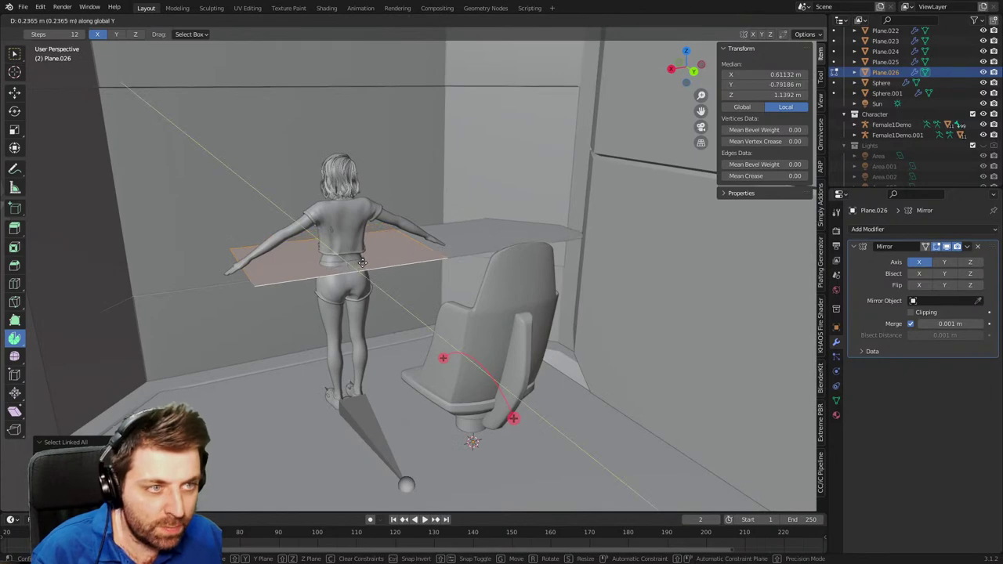
{"action": "left_click", "coordinate": [369, 262]}
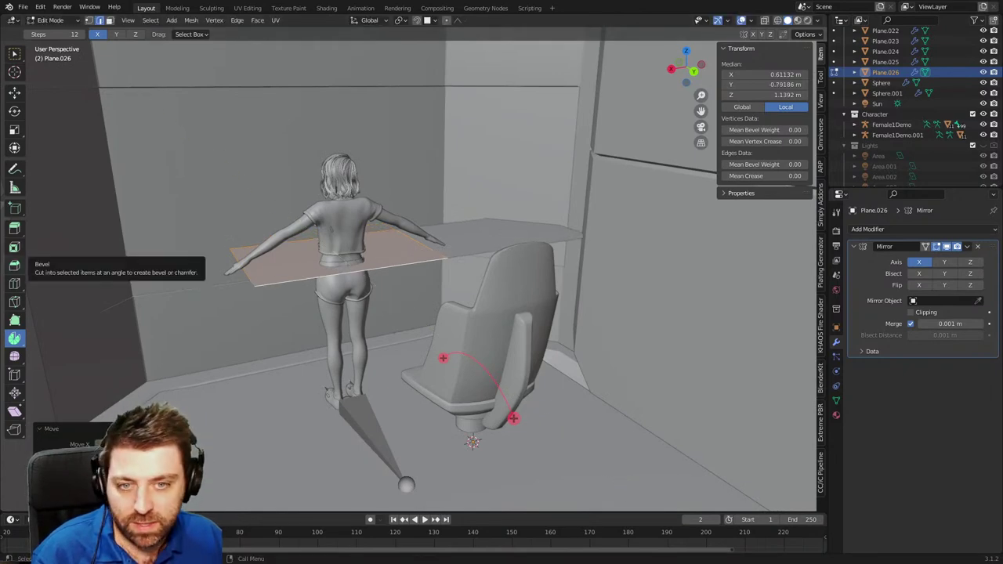
Lower the strip to about Z 0.86 m, and tilt it by dropping the chair-side edge to about Z 0.72 m.
{"action": "middle_click_drag", "start_coordinate": [424, 332], "coordinate": [391, 304]}
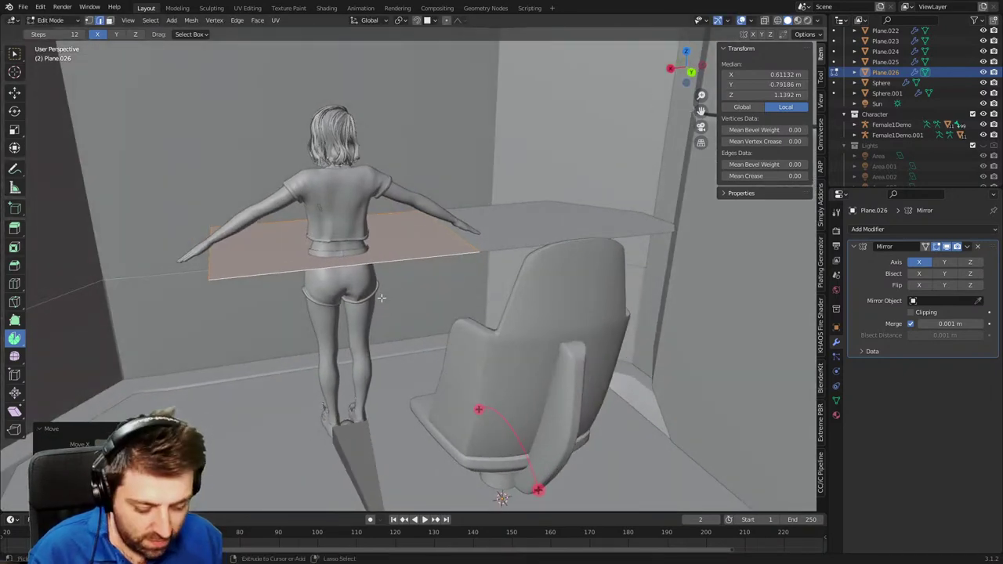
{"action": "key", "text": "g"}
{"action": "key", "text": "z"}
{"action": "left_click", "coordinate": [456, 324]}
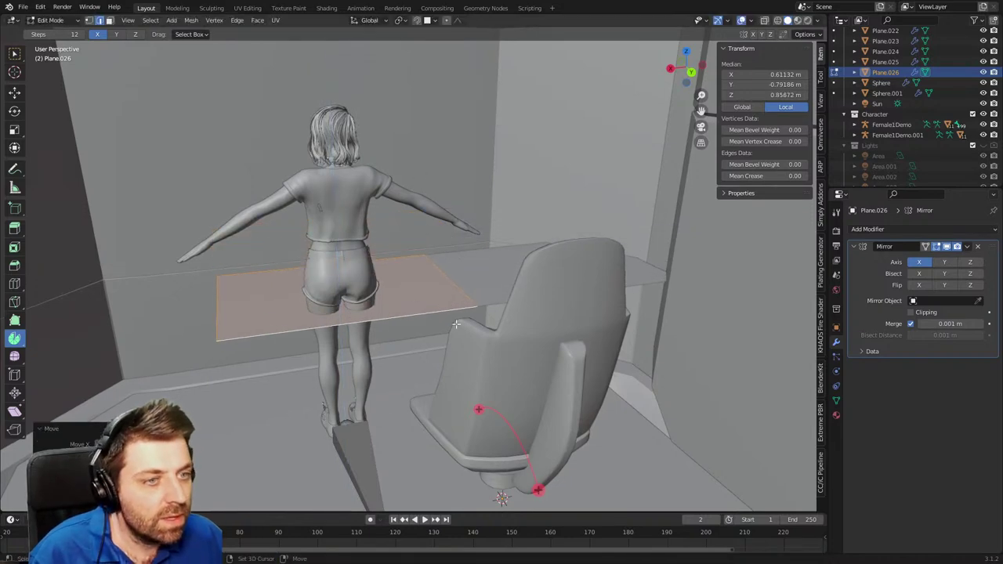
{"action": "mouse_move", "coordinate": [456, 324]}
{"action": "middle_mouse_down"}
{"action": "mouse_move", "coordinate": [444, 293]}
{"action": "mouse_move", "coordinate": [513, 302]}
{"action": "mouse_move", "coordinate": [447, 316]}
{"action": "middle_mouse_up"}
{"action": "left_click", "coordinate": [390, 327]}
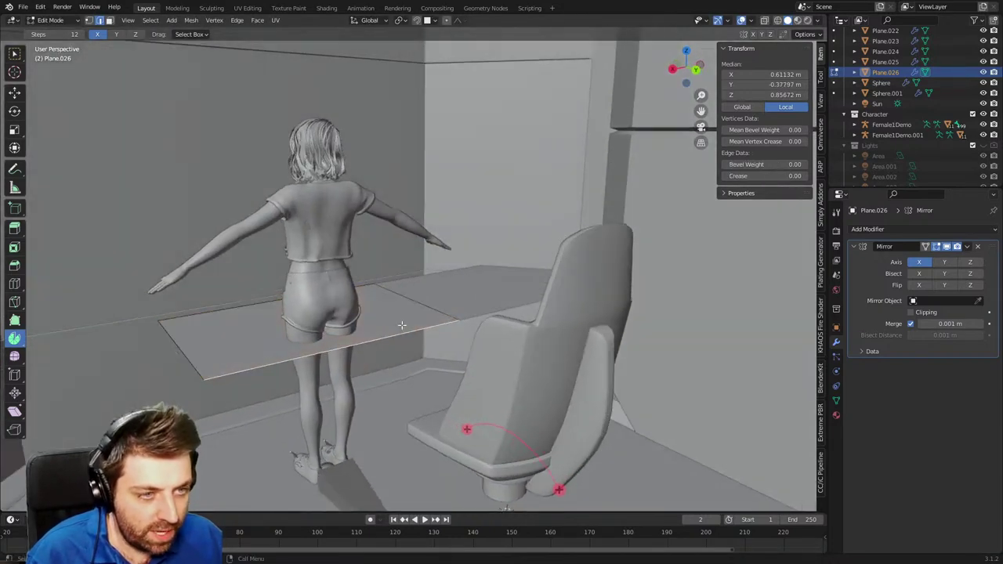
{"action": "key", "text": "g"}
{"action": "key", "text": "z"}
{"action": "left_click", "coordinate": [427, 375]}
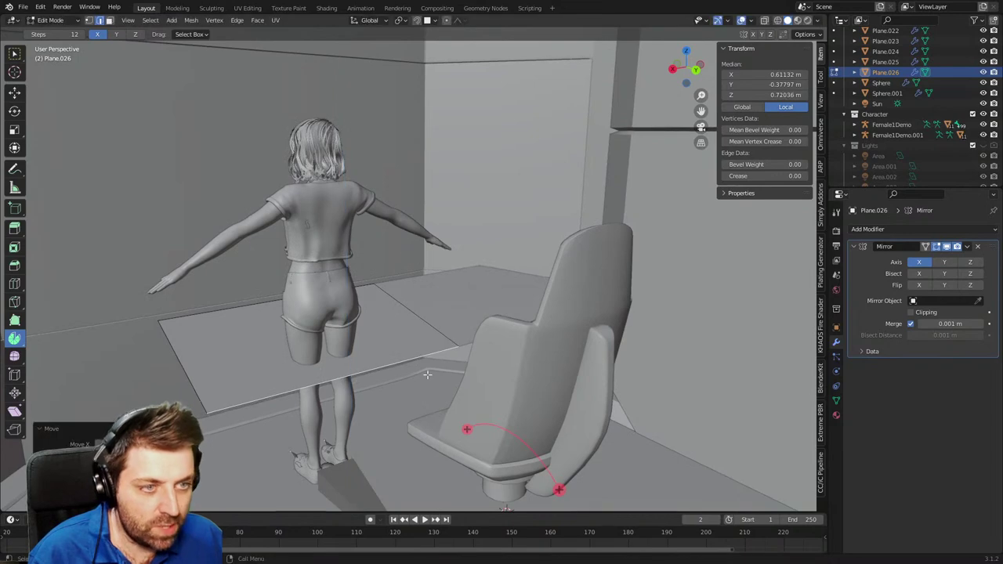
Add a centred loop cut across the strip's mirrored half and pull the outer edge inward for a total width of about 1.6 m.
{"action": "middle_click_drag", "start_coordinate": [428, 375], "coordinate": [409, 413]}
{"action": "key", "text": "ctrl+r"}
{"action": "left_click", "coordinate": [382, 337]}
{"action": "right_click", "coordinate": [382, 337]}
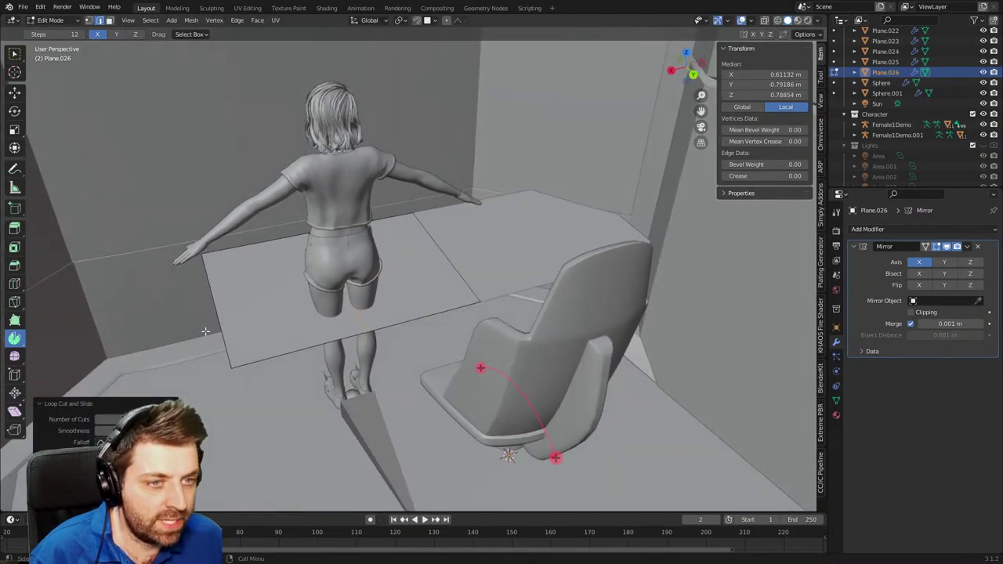
{"action": "left_click", "coordinate": [225, 330]}
{"action": "key", "text": "g"}
{"action": "key", "text": "x"}
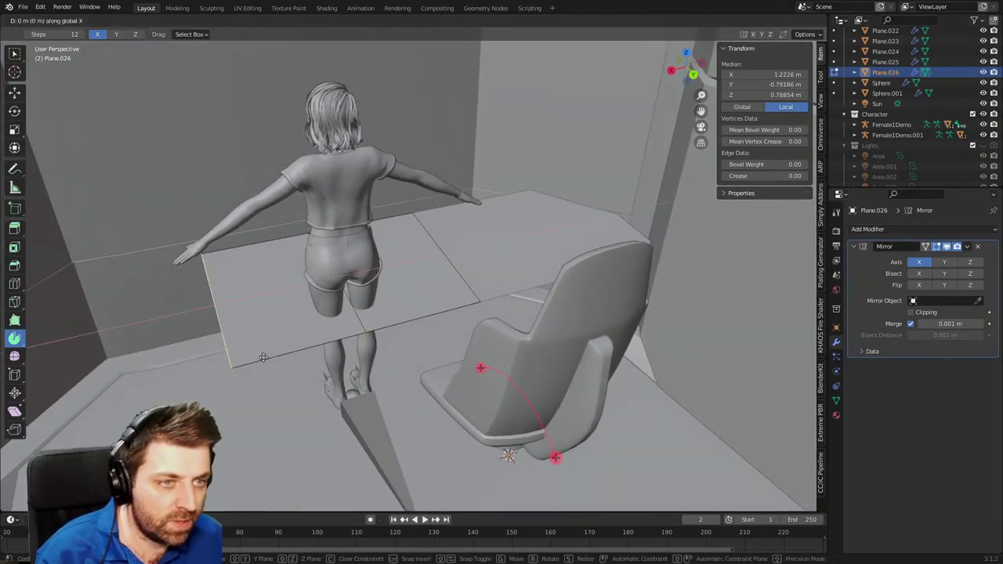
{"action": "left_click", "coordinate": [356, 358]}
Extrude the entire tilted surface upward by about 0.06 m into a slab.
{"action": "middle_click_drag", "start_coordinate": [356, 358], "coordinate": [399, 360]}
{"action": "key", "text": "Tab"}
{"action": "key", "text": "Tab"}
{"action": "key", "text": "a"}
{"action": "key", "text": "e"}
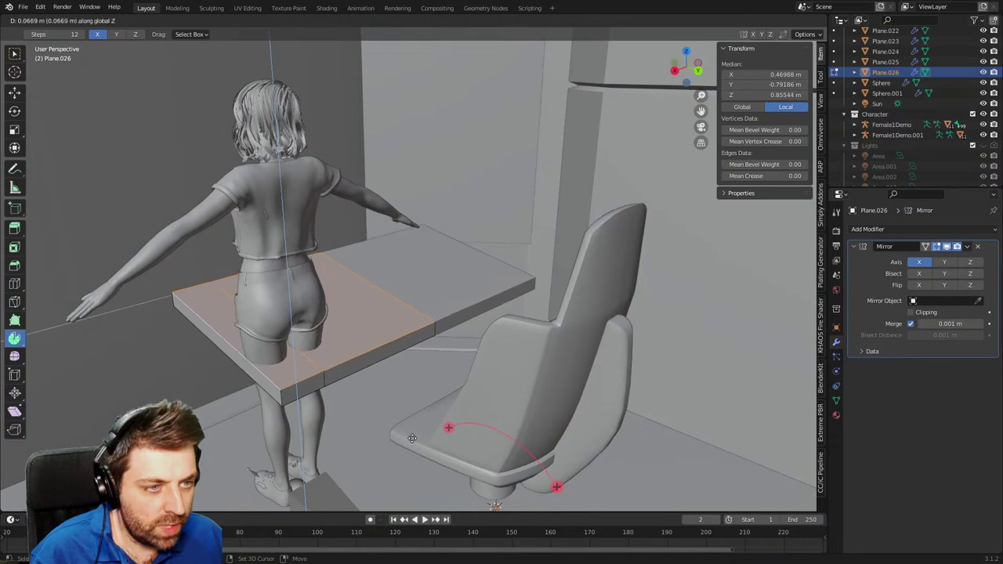
{"action": "left_click", "coordinate": [405, 398]}
{"action": "middle_click_drag", "start_coordinate": [405, 398], "coordinate": [376, 346]}
Add a loop cut to the slab's inner section and slide its chair-facing face back to form an angled recess, then leave mesh editing.
{"action": "left_click", "coordinate": [427, 299]}
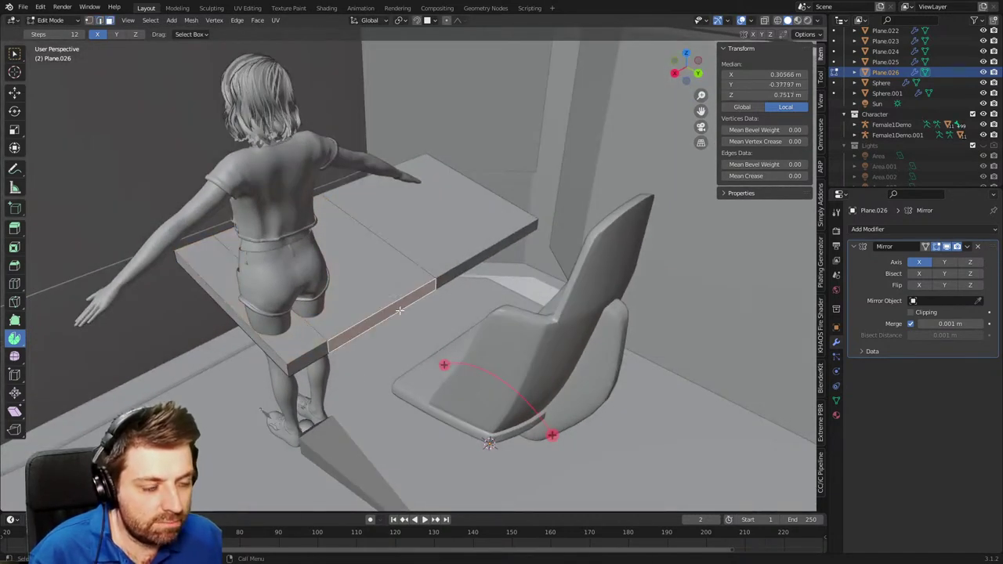
{"action": "key", "text": "ctrl+r"}
{"action": "left_click", "coordinate": [379, 317]}
{"action": "left_click", "coordinate": [365, 326]}
{"action": "left_click", "coordinate": [414, 305]}
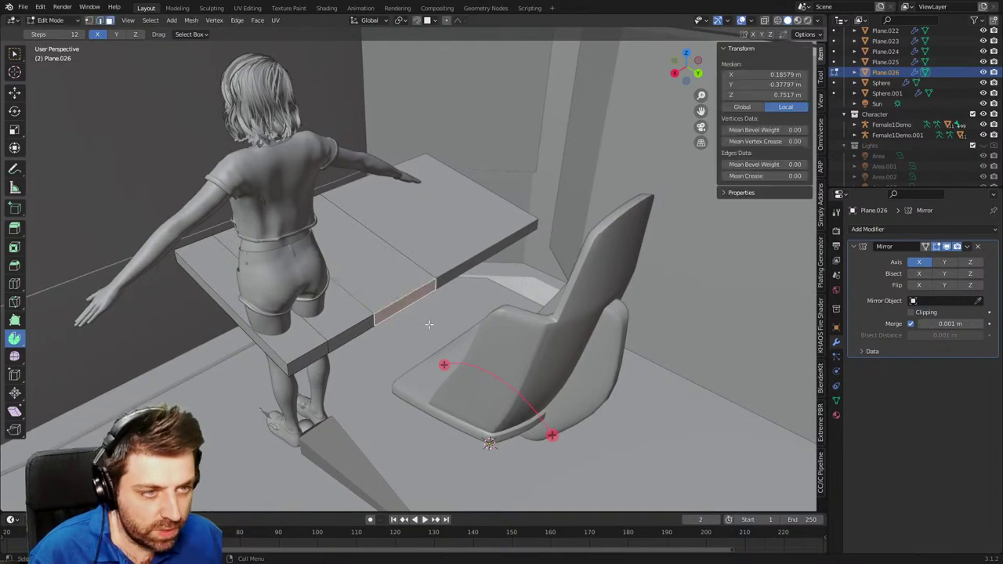
{"action": "key", "text": "g"}
{"action": "key", "text": "g"}
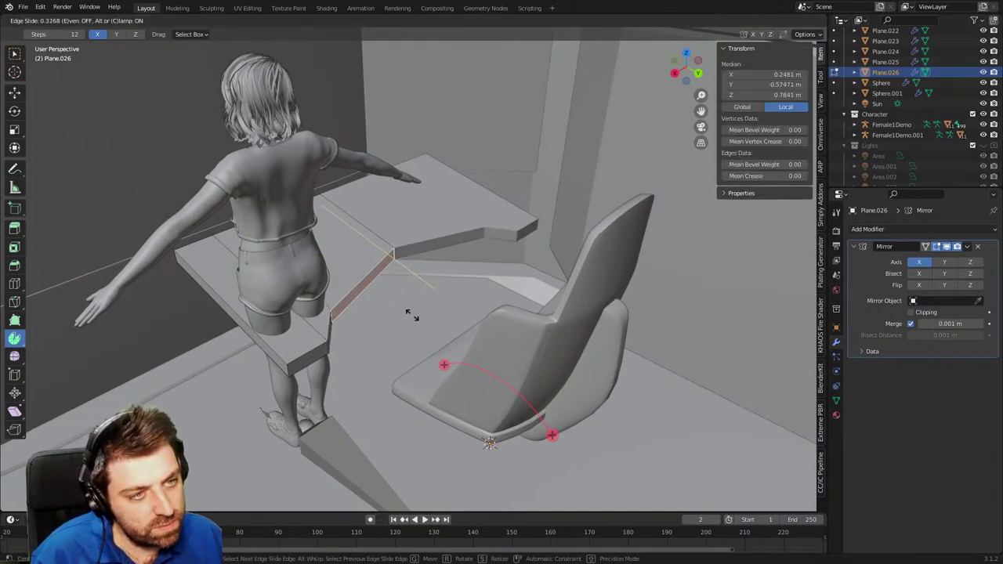
{"action": "left_click", "coordinate": [432, 311]}
{"action": "middle_click_drag", "start_coordinate": [431, 311], "coordinate": [420, 264]}
{"action": "key", "text": "Tab"}
Hide the outer hull and its attached detail parts that block the view into the cockpit.
{"action": "scroll", "coordinate": [395, 287], "scroll_direction": "down", "scroll_amount": 6}
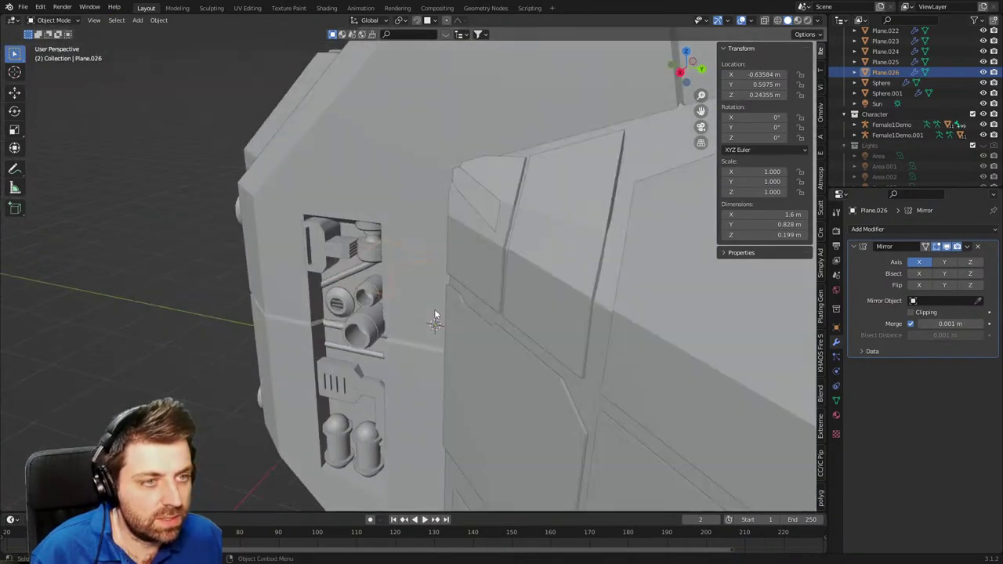
{"action": "scroll", "coordinate": [436, 305], "scroll_direction": "down", "scroll_amount": 7}
{"action": "left_click", "coordinate": [463, 227]}
{"action": "middle_click_drag", "start_coordinate": [464, 227], "coordinate": [487, 250]}
{"action": "key", "text": "h"}
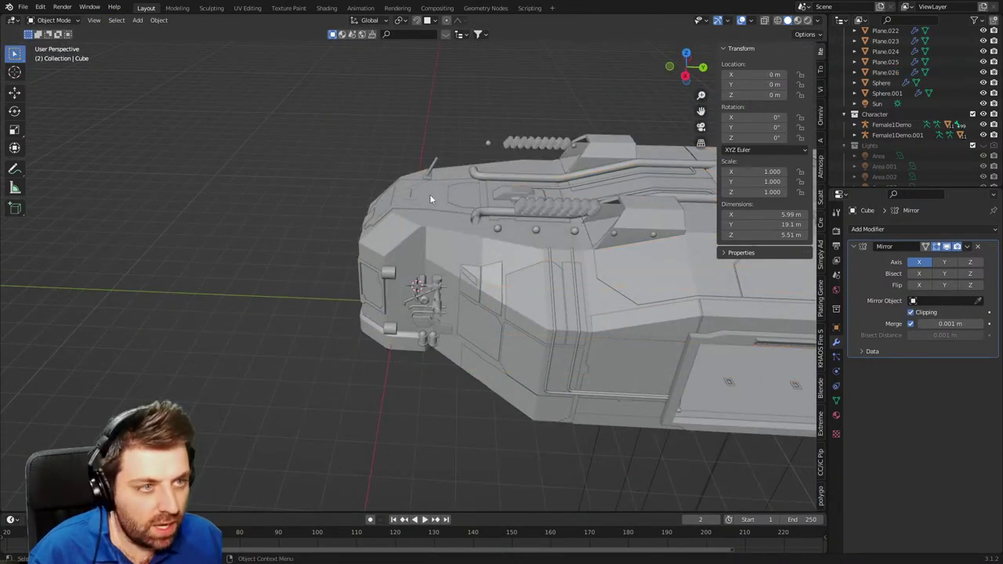
{"action": "left_click", "coordinate": [430, 199]}
{"action": "middle_click_drag", "start_coordinate": [445, 210], "coordinate": [504, 140]}
{"action": "scroll", "coordinate": [495, 247], "scroll_direction": "up", "scroll_amount": 5}
{"action": "left_click", "coordinate": [483, 155]}
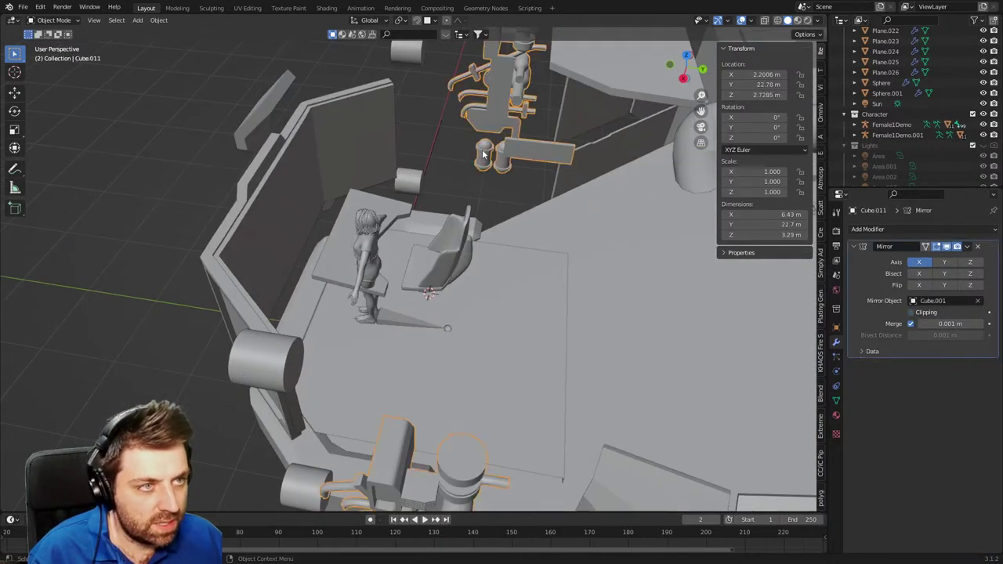
{"action": "key", "text": "h"}
{"action": "middle_click_drag", "start_coordinate": [488, 228], "coordinate": [347, 195]}
{"action": "scroll", "coordinate": [451, 206], "scroll_direction": "up", "scroll_amount": 6}
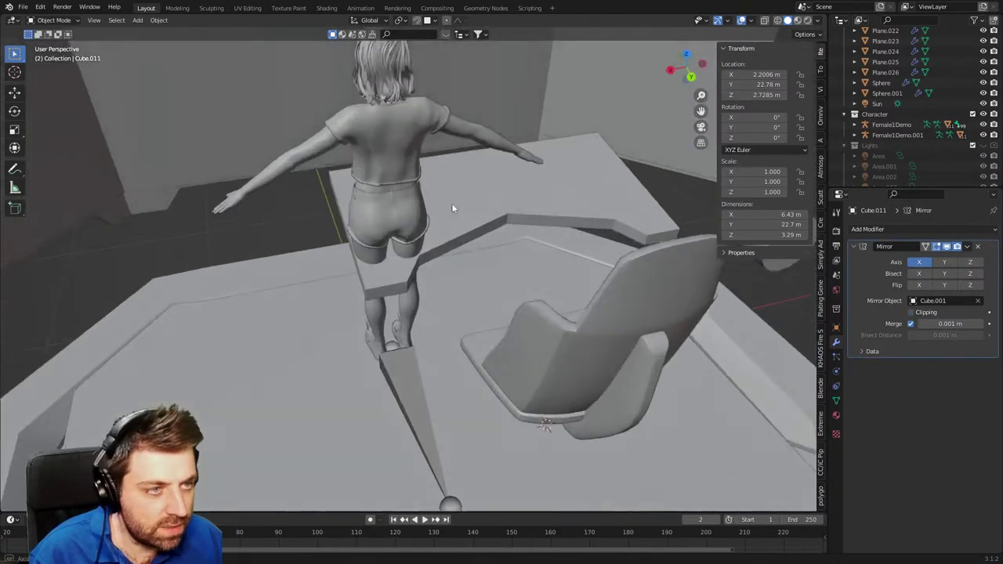
{"action": "middle_click_drag", "start_coordinate": [451, 206], "coordinate": [442, 287]}
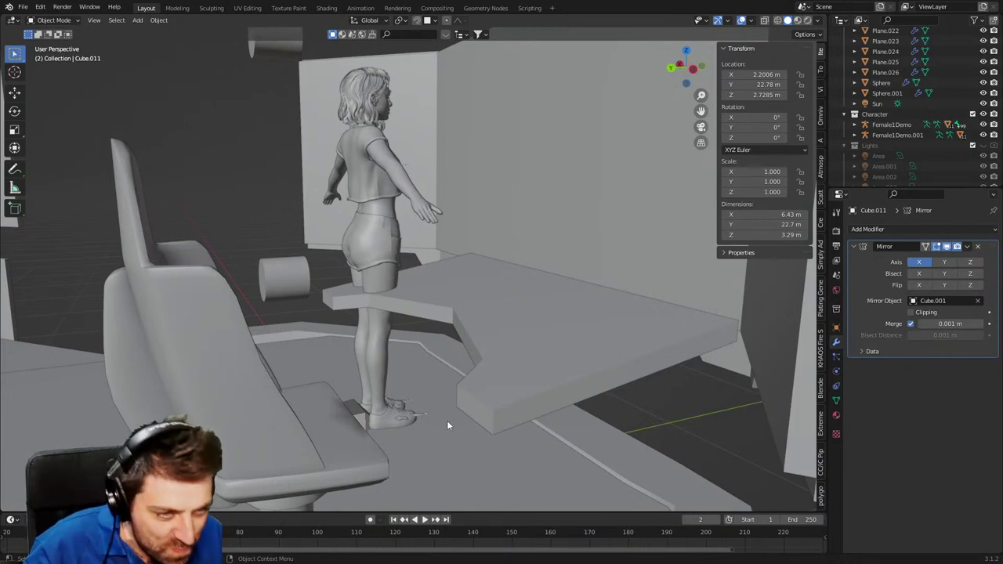
Open the console slab's mesh and delete its underside faces.
{"action": "middle_click_drag", "start_coordinate": [475, 366], "coordinate": [537, 341]}
{"action": "left_click", "coordinate": [552, 352]}
{"action": "key", "text": "Tab"}
{"action": "middle_click_drag", "start_coordinate": [464, 319], "coordinate": [440, 290]}
{"action": "key", "text": "Tab"}
{"action": "key", "text": "Tab"}
{"action": "scroll", "coordinate": [460, 359], "scroll_direction": "down", "scroll_amount": 4}
{"action": "middle_click_drag", "start_coordinate": [459, 358], "coordinate": [437, 361]}
{"action": "left_click", "coordinate": [488, 352], "text": "shift"}
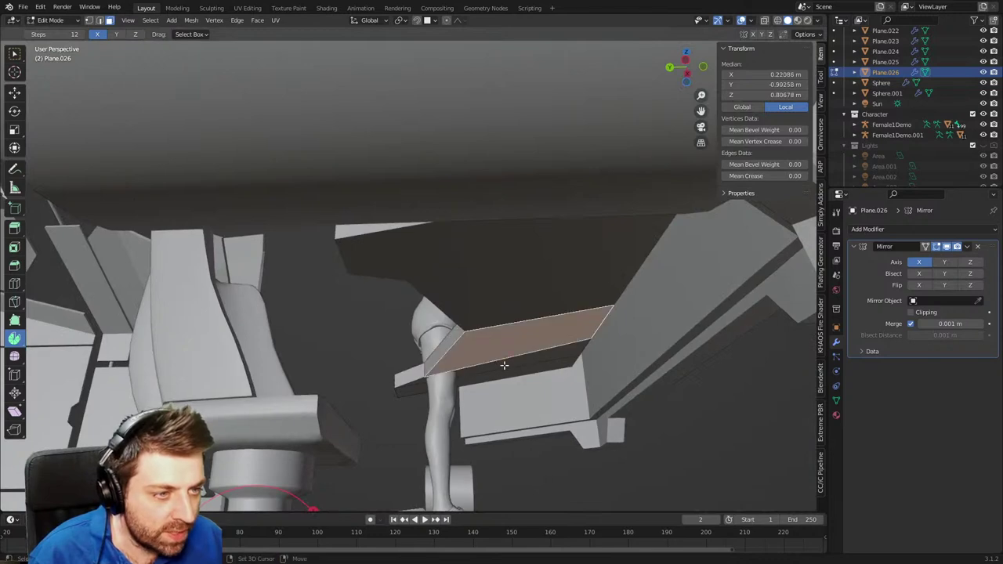
{"action": "left_click", "coordinate": [504, 365], "text": "shift"}
{"action": "left_click", "coordinate": [506, 372], "text": "shift"}
{"action": "key", "text": "x"}
{"action": "left_click", "coordinate": [481, 395]}
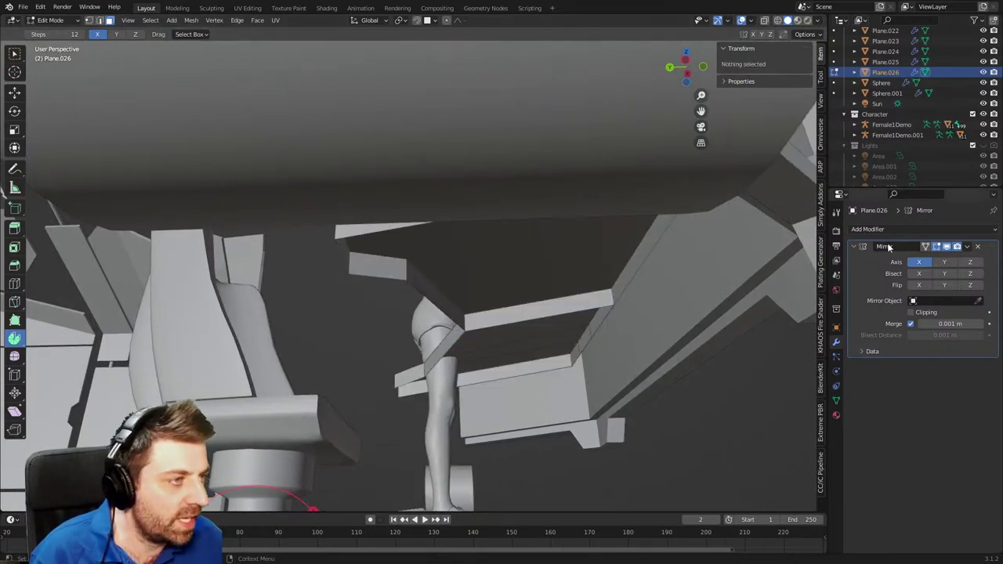
Add a Solidify modifier to the console and delete the lower rim vertices so that only the top surface remains.
{"action": "left_click", "coordinate": [900, 229]}
{"action": "left_click", "coordinate": [806, 408]}
{"action": "middle_click_drag", "start_coordinate": [632, 337], "coordinate": [627, 394]}
{"action": "key", "text": "1"}
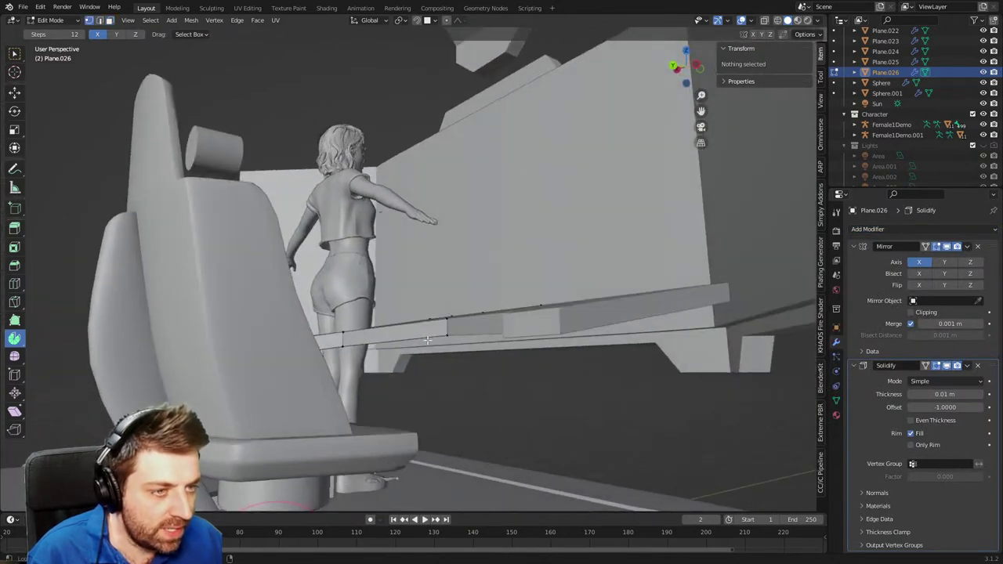
{"action": "left_click", "coordinate": [428, 339], "text": "alt"}
{"action": "key", "text": "x"}
{"action": "left_click", "coordinate": [436, 316]}
Set the console's Solidify thickness to 0.06 m.
{"action": "middle_click_drag", "start_coordinate": [488, 352], "coordinate": [502, 337]}
{"action": "left_click", "coordinate": [984, 394]}
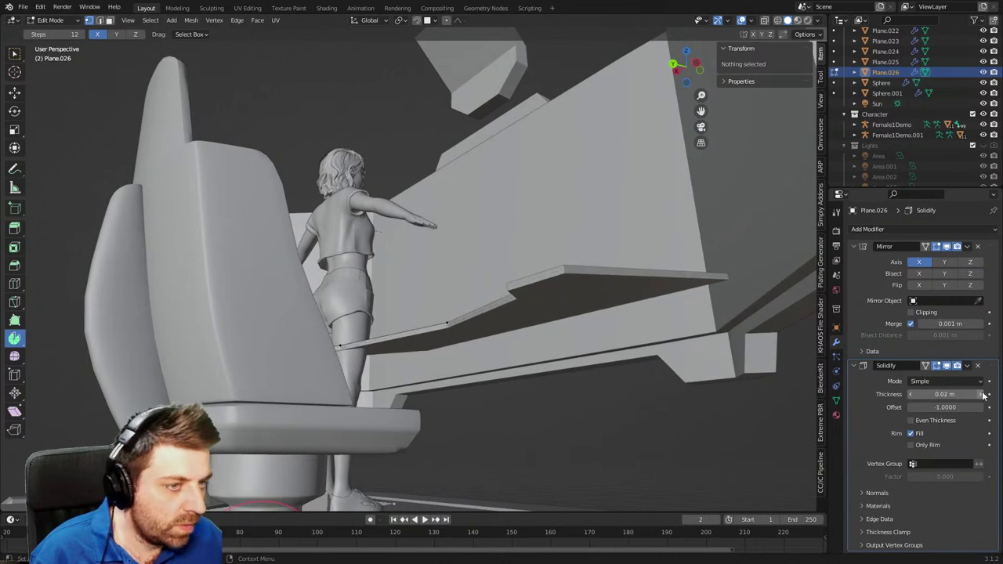
{"action": "left_click", "coordinate": [984, 395]}
{"action": "left_click", "coordinate": [984, 394]}
{"action": "left_click", "coordinate": [984, 395]}
{"action": "left_click", "coordinate": [984, 394]}
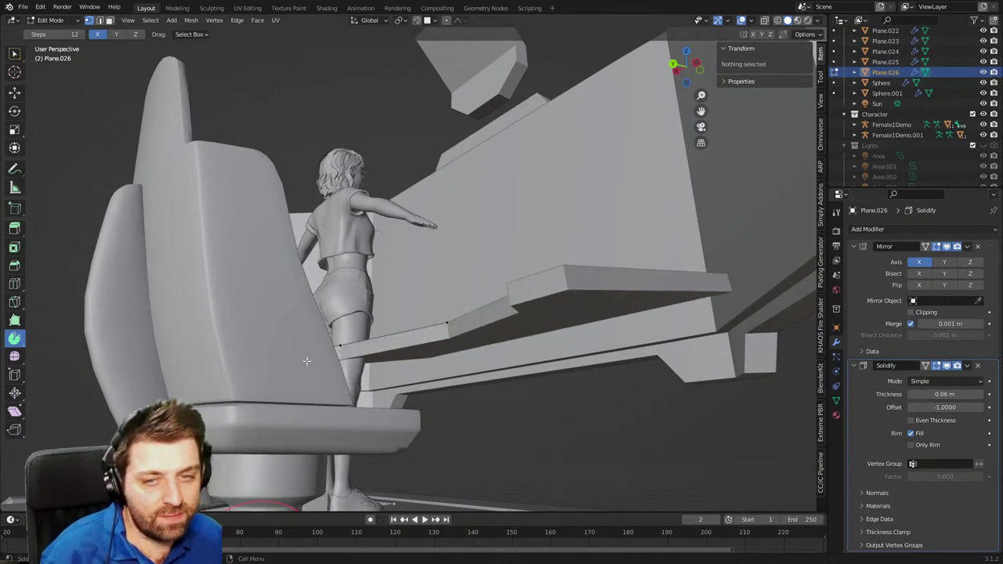
Examine the thickened console's shape and height against the figure from the chair side and the nose side.
{"action": "middle_click_drag", "start_coordinate": [375, 357], "coordinate": [509, 373]}
{"action": "scroll", "coordinate": [402, 394], "scroll_direction": "up", "scroll_amount": 3}
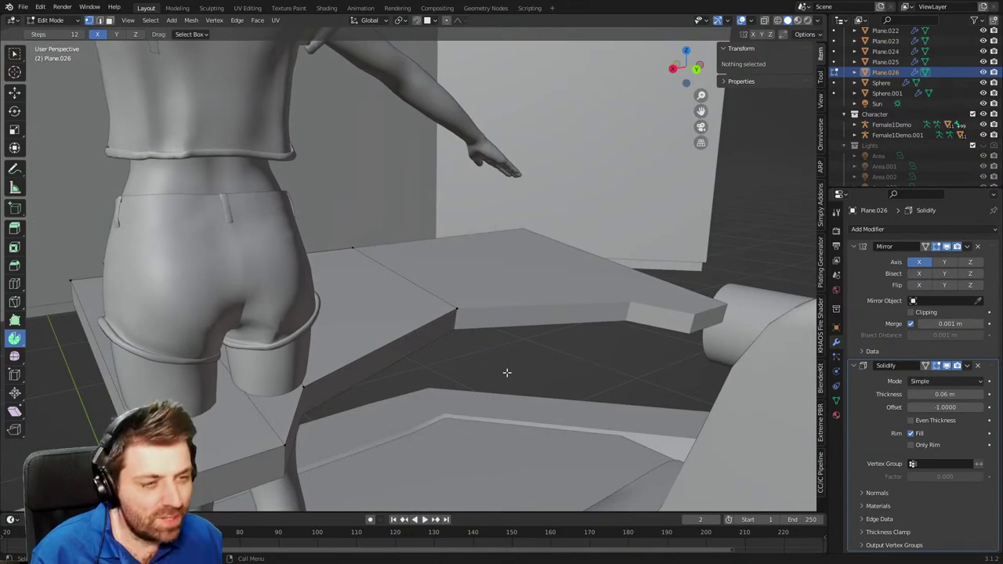
{"action": "middle_click_drag", "start_coordinate": [452, 363], "coordinate": [514, 366], "text": "shift"}
{"action": "key", "text": "3"}
{"action": "middle_click_drag", "start_coordinate": [222, 308], "coordinate": [269, 309]}
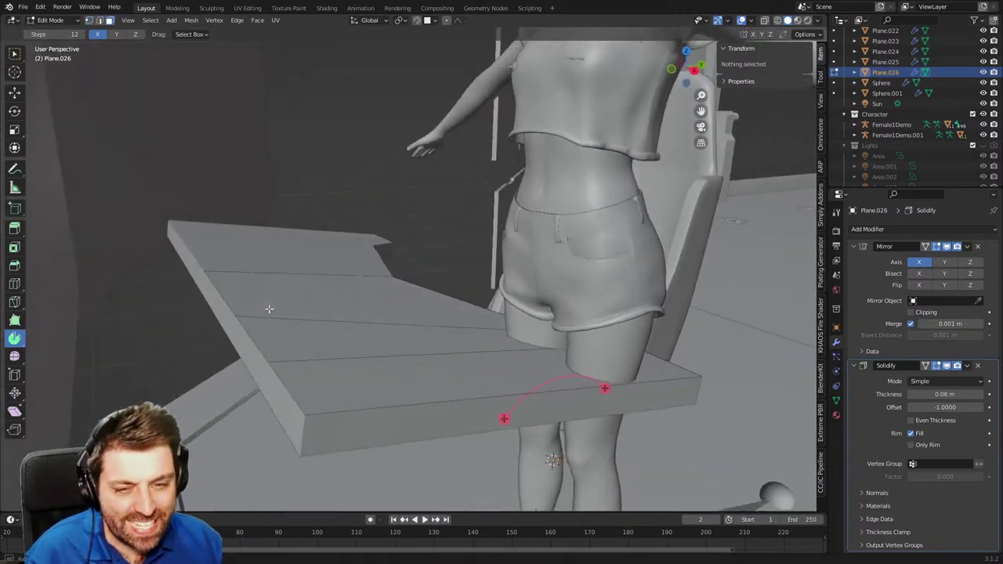
{"action": "left_click", "coordinate": [241, 303]}
{"action": "left_click", "coordinate": [221, 306]}
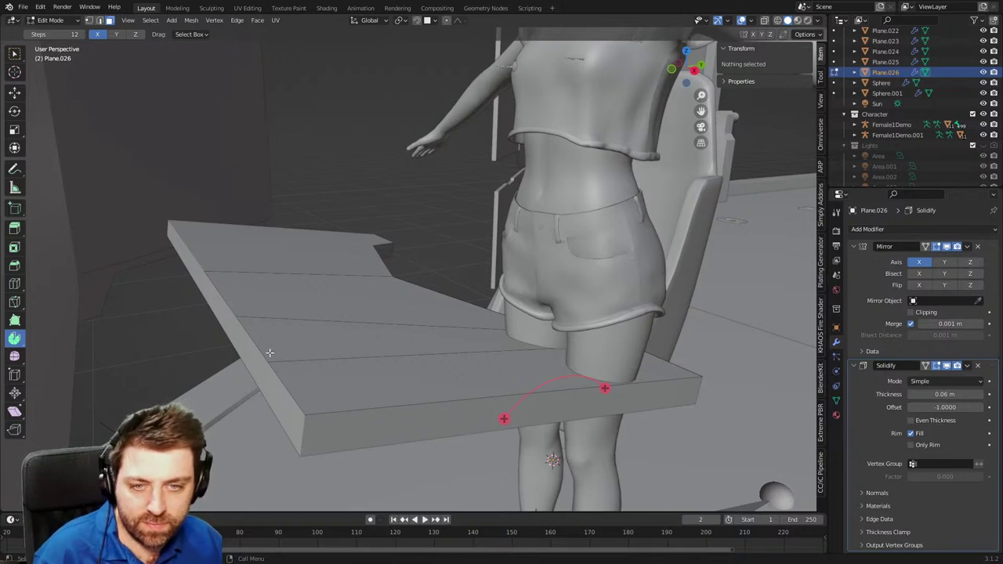
Select the inner section's far edge on the console and snap the 3D cursor to it.
{"action": "middle_click_drag", "start_coordinate": [426, 342], "coordinate": [445, 307]}
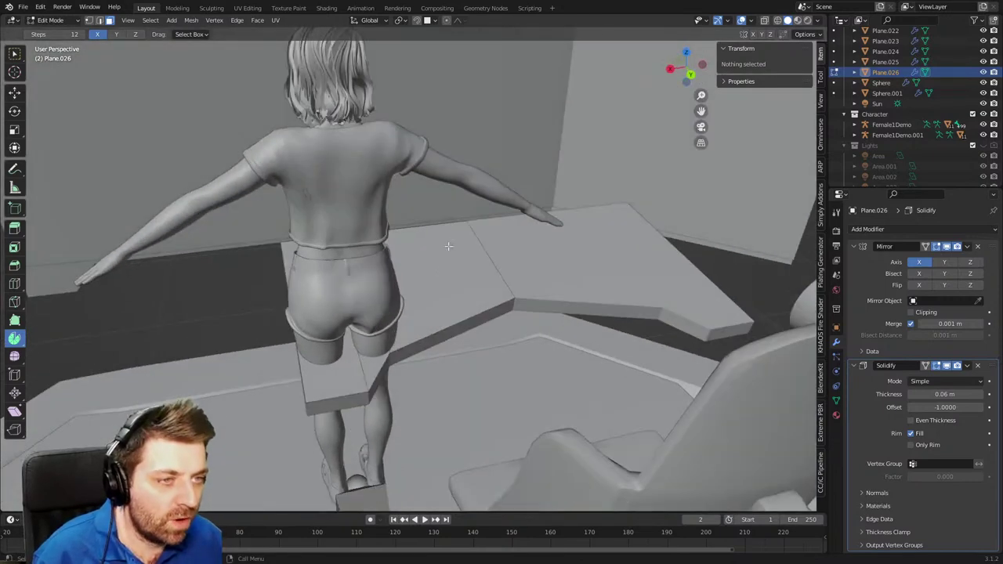
{"action": "key", "text": "2"}
{"action": "left_click", "coordinate": [448, 247]}
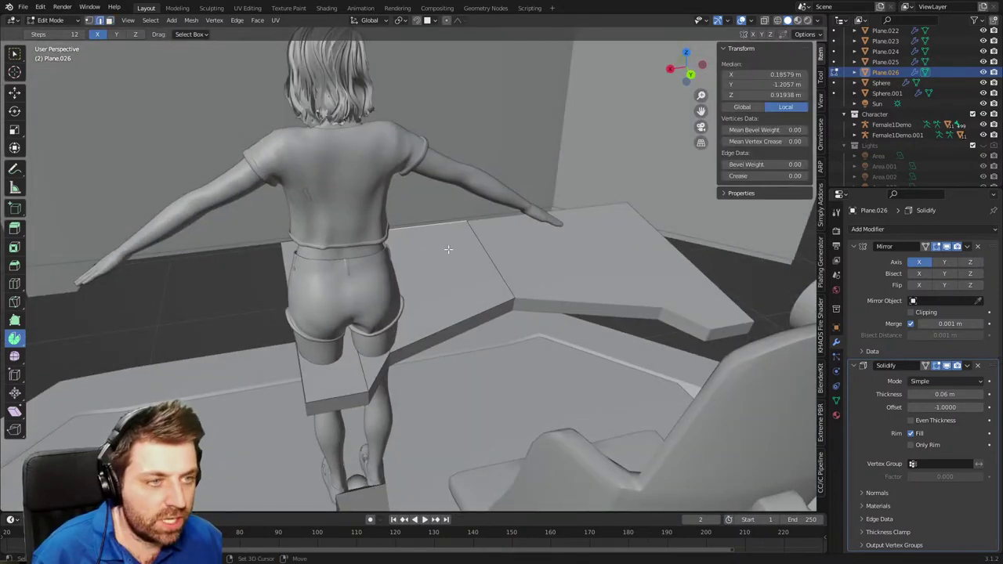
{"action": "key", "text": "shift+s"}
{"action": "left_click", "coordinate": [448, 309]}
{"action": "key", "text": "shift+a"}
{"action": "key", "text": "Escape"}
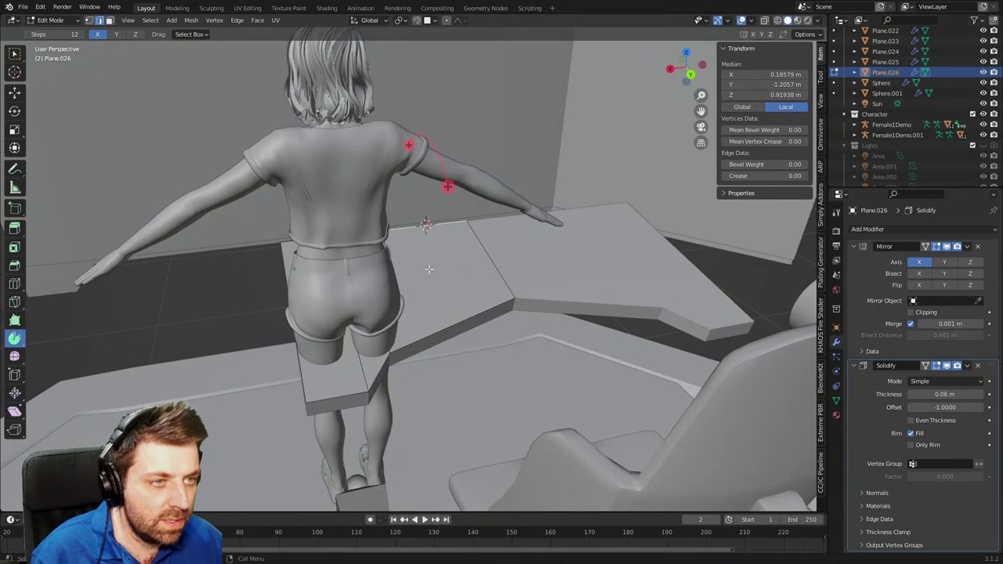
Leave mesh editing and add a cube at the 3D cursor on the console's far edge.
{"action": "key", "text": "Tab"}
{"action": "key", "text": "shift+a"}
{"action": "mouse_move", "coordinate": [433, 263]}
{"action": "left_click", "coordinate": [474, 277]}
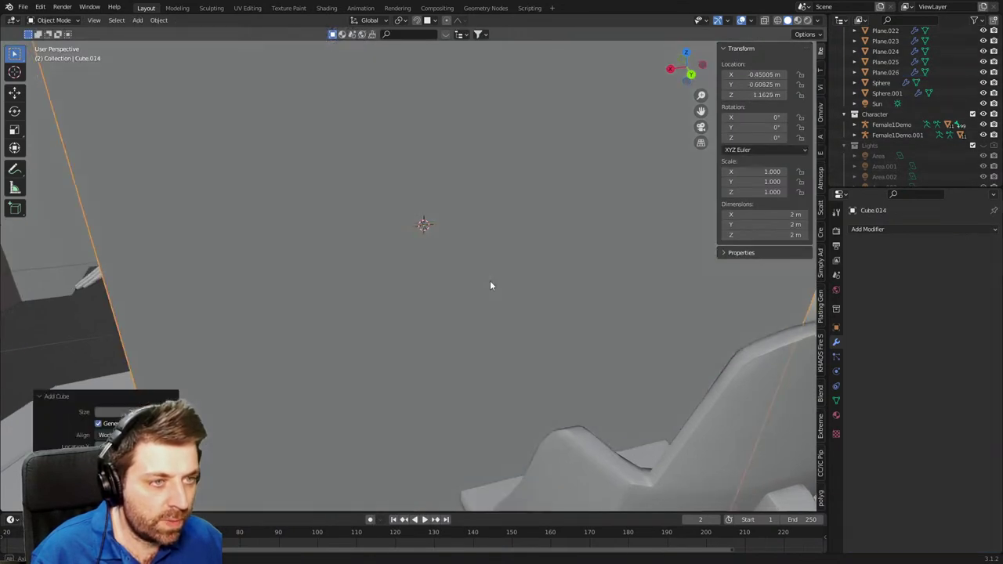
{"action": "middle_click_drag", "start_coordinate": [490, 284], "coordinate": [596, 301]}
Scale the cube's mesh down to a small box at the console's far edge and raise it about 0.065 m along Z.
{"action": "key", "text": "Tab"}
{"action": "key", "text": "s"}
{"action": "left_click", "coordinate": [398, 248]}
{"action": "key", "text": "g"}
{"action": "key", "text": "z"}
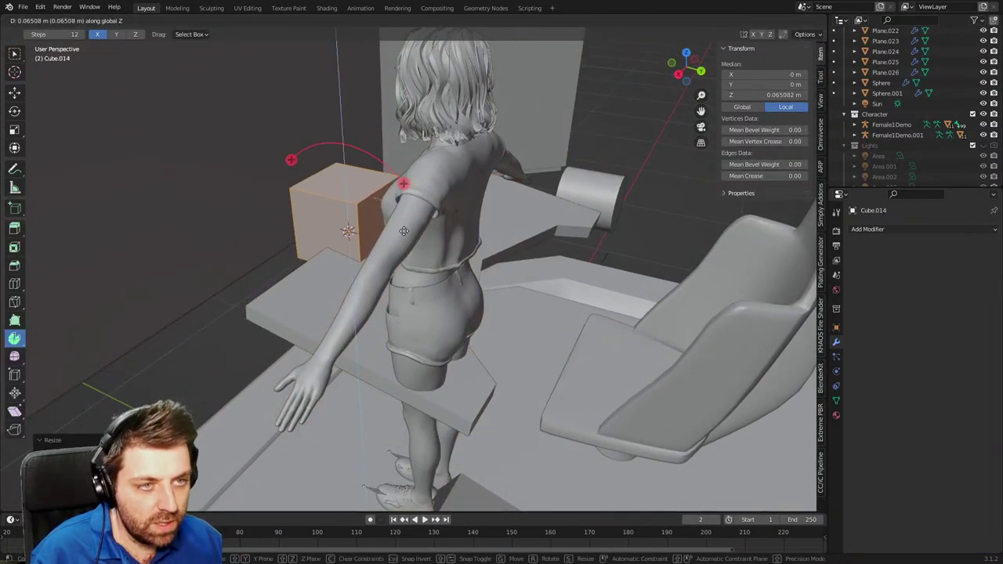
{"action": "left_click", "coordinate": [401, 235]}
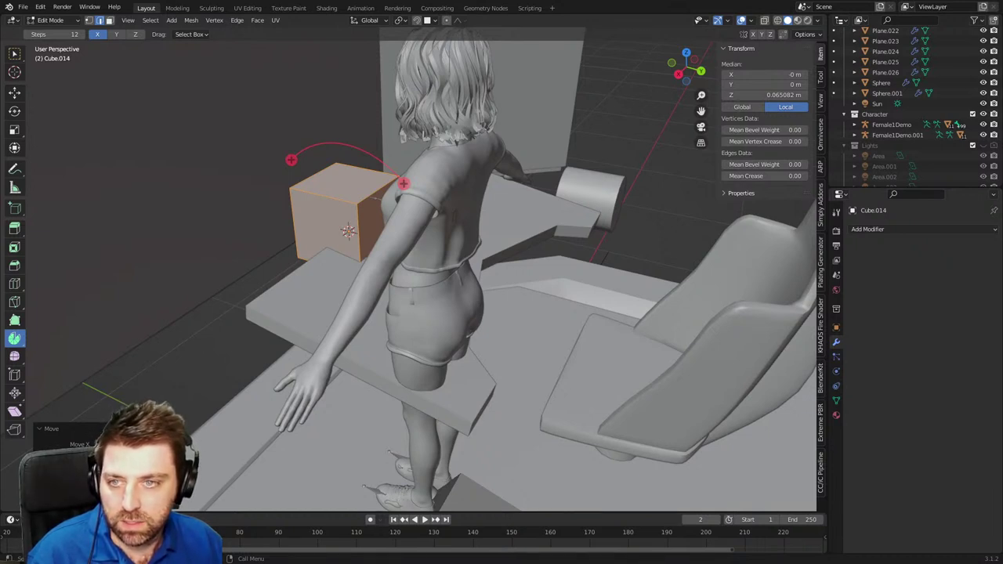
Switch to the Photos app to view the reference photo of an aircraft cockpit.
{"action": "key", "text": "alt+Tab"}
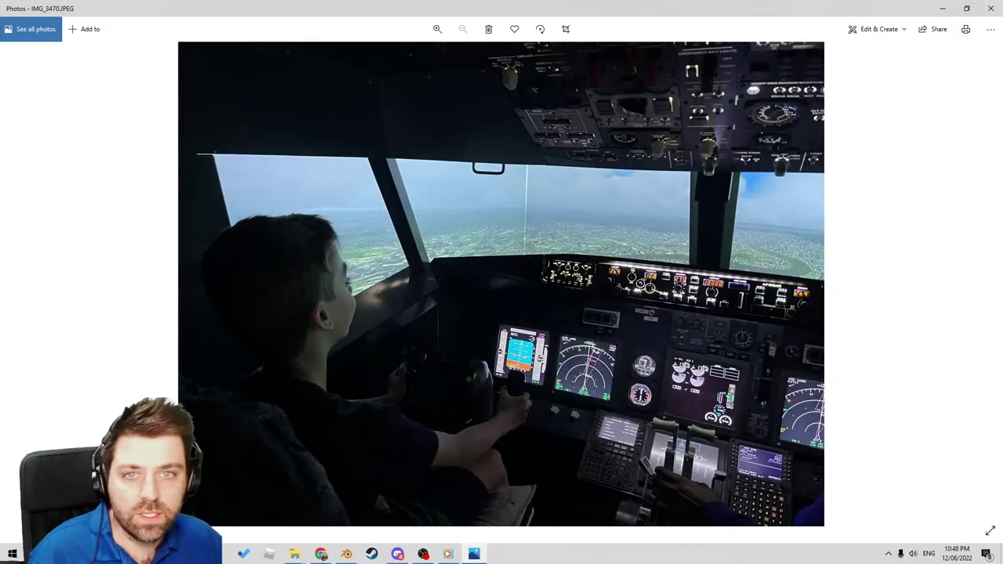
Examine the main instrument panel and the centre console in the cockpit reference photo up close, and return to Blender.
{"action": "key", "text": "alt+Tab"}
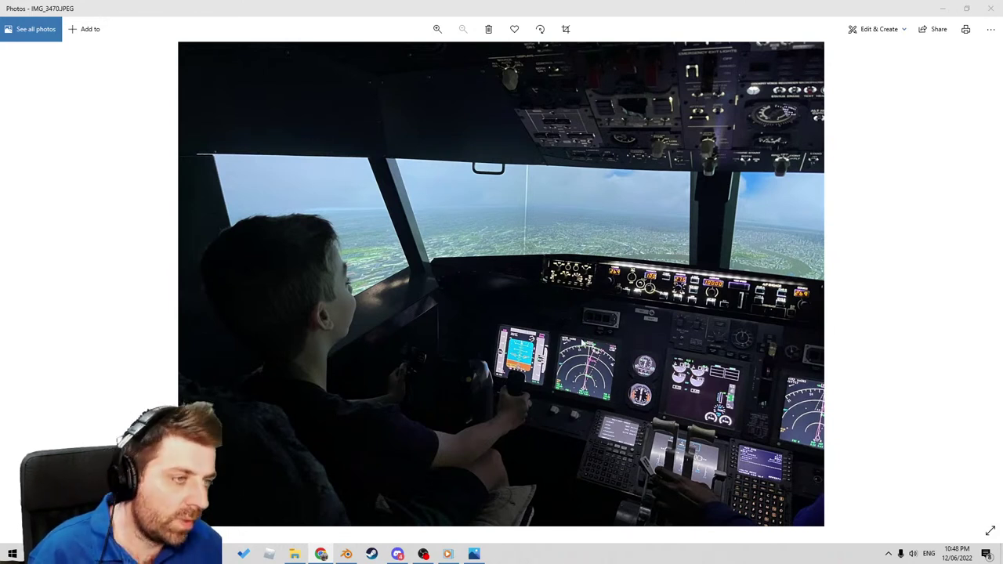
{"action": "scroll", "coordinate": [628, 382], "scroll_direction": "up", "scroll_amount": 5, "text": "ctrl"}
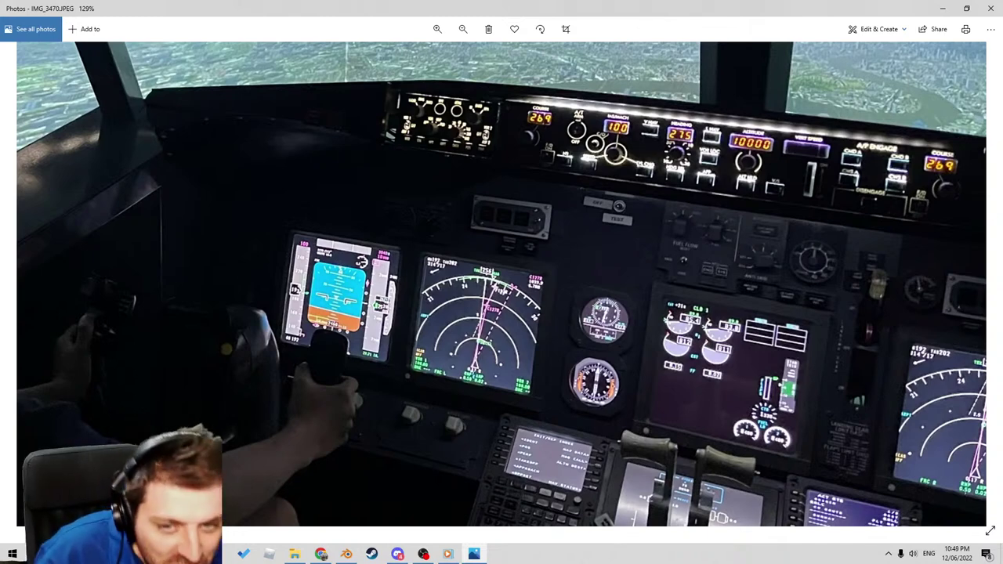
{"action": "left_click_drag", "start_coordinate": [726, 312], "coordinate": [722, 205]}
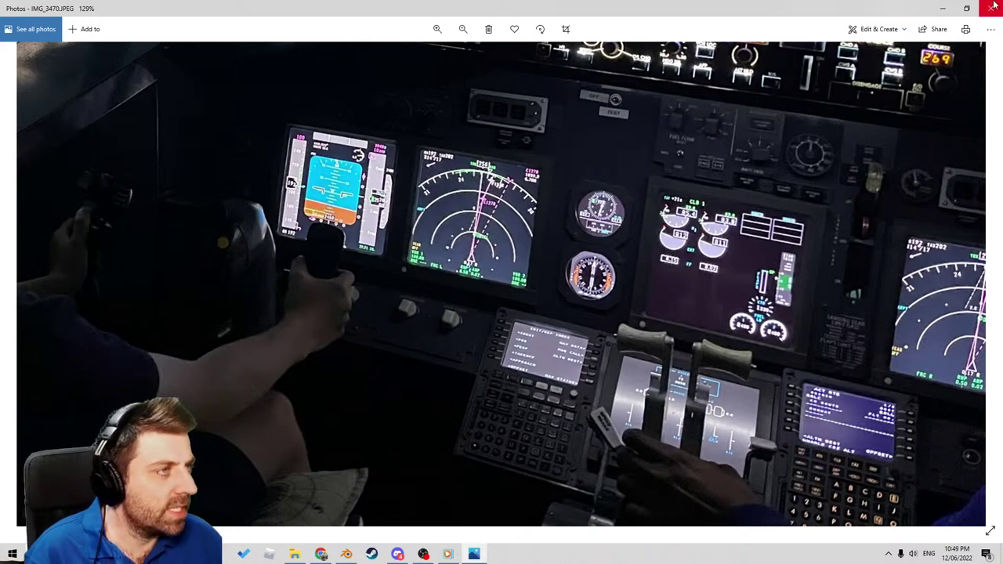
{"action": "left_click", "coordinate": [943, 9]}
{"action": "scroll", "coordinate": [426, 262], "scroll_direction": "down", "scroll_amount": 3}
{"action": "mouse_move", "coordinate": [354, 279]}
{"action": "middle_mouse_down"}
{"action": "mouse_move", "coordinate": [430, 261]}
{"action": "mouse_move", "coordinate": [372, 276]}
{"action": "middle_mouse_up"}
{"action": "key", "text": "s"}
{"action": "key", "text": "x"}
{"action": "right_click", "coordinate": [505, 275]}
Flatten the box along Y into an upright panel about 0.02 m thick and raise it about 0.11 m along Z.
{"action": "middle_click_drag", "start_coordinate": [505, 275], "coordinate": [564, 300]}
{"action": "scroll", "coordinate": [564, 300], "scroll_direction": "up", "scroll_amount": 3}
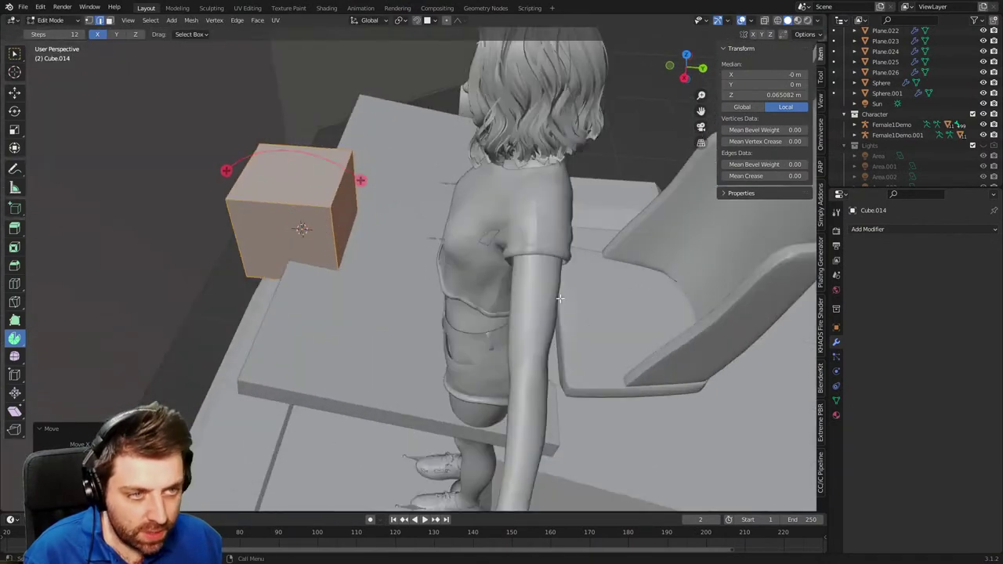
{"action": "key", "text": "s"}
{"action": "key", "text": "y"}
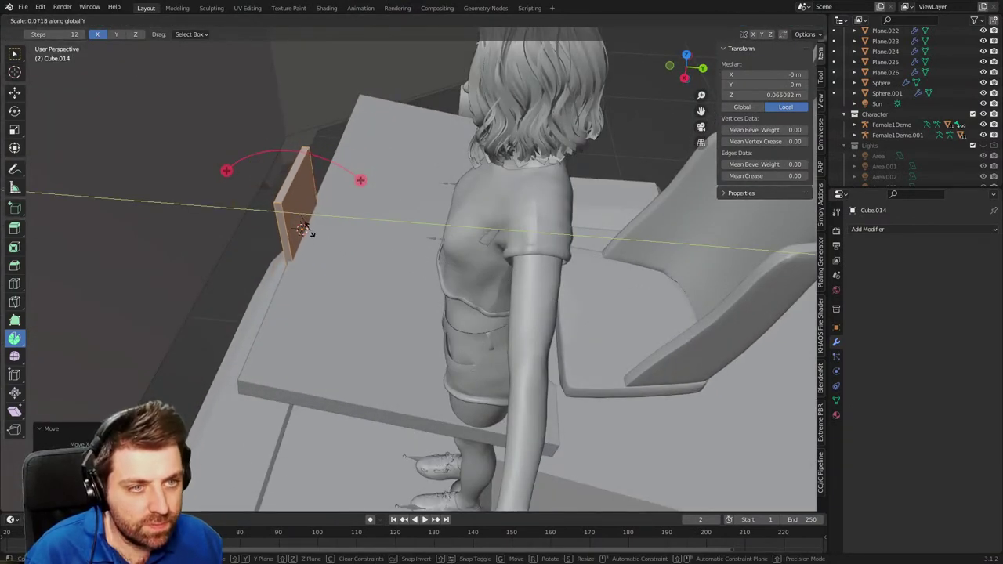
{"action": "left_click", "coordinate": [312, 233]}
{"action": "middle_click_drag", "start_coordinate": [312, 234], "coordinate": [509, 261]}
{"action": "key", "text": "g"}
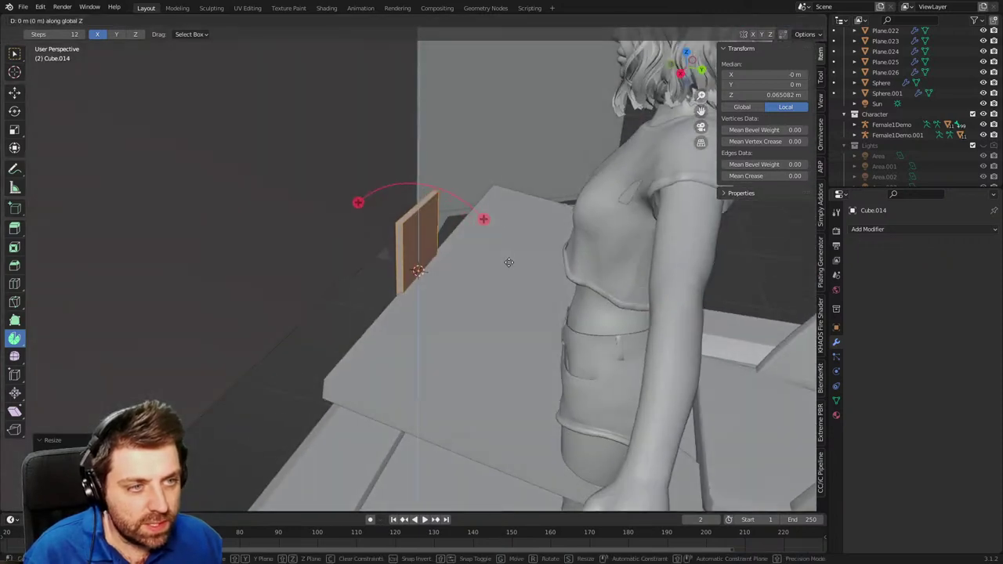
{"action": "key", "text": "z"}
{"action": "left_click", "coordinate": [488, 403]}
Inset the panel face towards the figure and extrude the inset about 0.008 m inward to form a framed screen.
{"action": "middle_click_drag", "start_coordinate": [488, 403], "coordinate": [405, 407]}
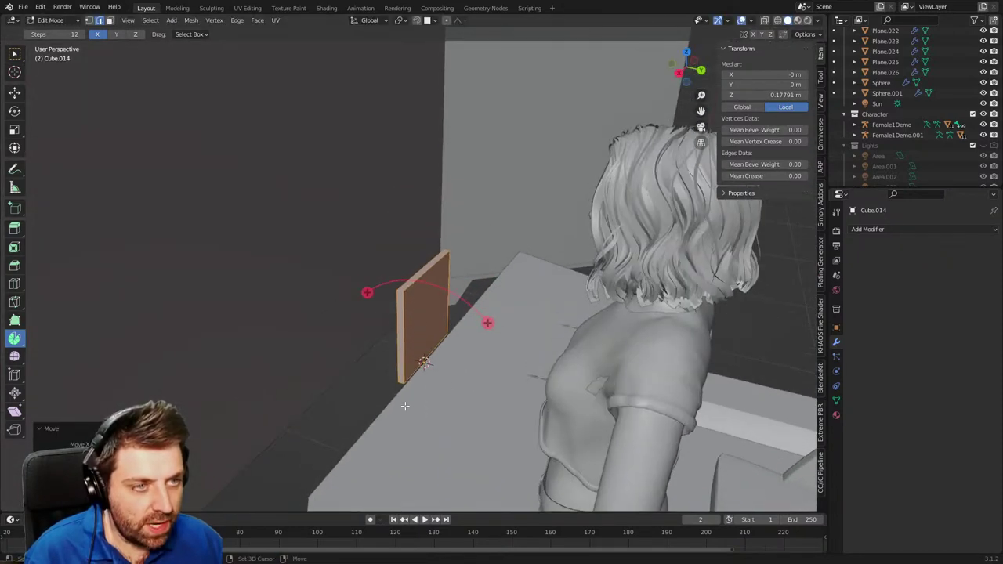
{"action": "left_click", "coordinate": [402, 366]}
{"action": "middle_click_drag", "start_coordinate": [482, 335], "coordinate": [418, 378]}
{"action": "middle_click_drag", "start_coordinate": [475, 335], "coordinate": [521, 367]}
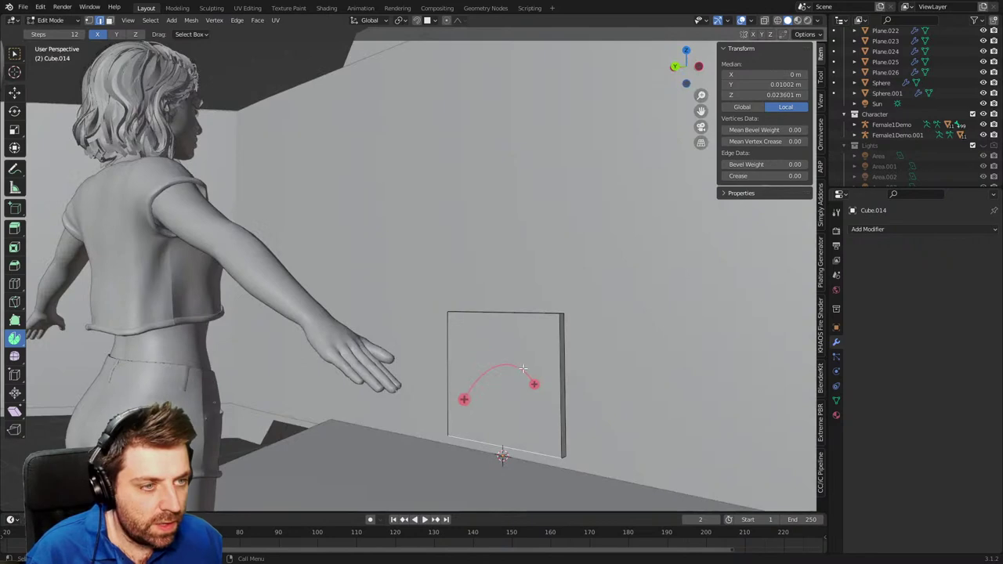
{"action": "key", "text": "3"}
{"action": "left_click", "coordinate": [522, 368]}
{"action": "mouse_move", "coordinate": [582, 441]}
{"action": "middle_mouse_down", "text": "shift"}
{"action": "mouse_move", "coordinate": [513, 368]}
{"action": "mouse_move", "coordinate": [513, 385]}
{"action": "mouse_move", "coordinate": [589, 433]}
{"action": "middle_mouse_up", "text": "shift"}
{"action": "key", "text": "i"}
{"action": "left_click", "coordinate": [489, 369]}
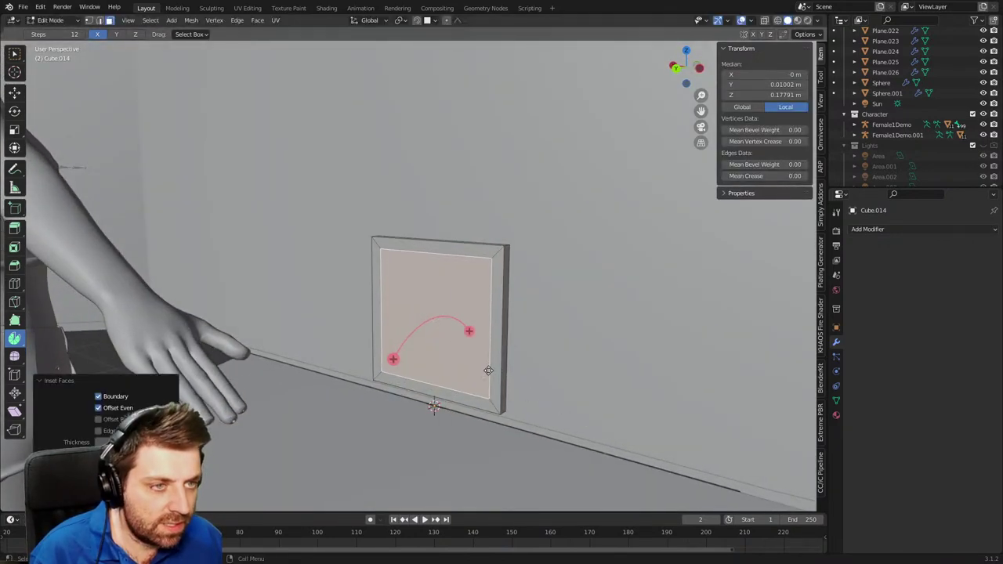
{"action": "key", "text": "e"}
{"action": "left_click", "coordinate": [512, 361]}
{"action": "middle_click_drag", "start_coordinate": [512, 362], "coordinate": [491, 377]}
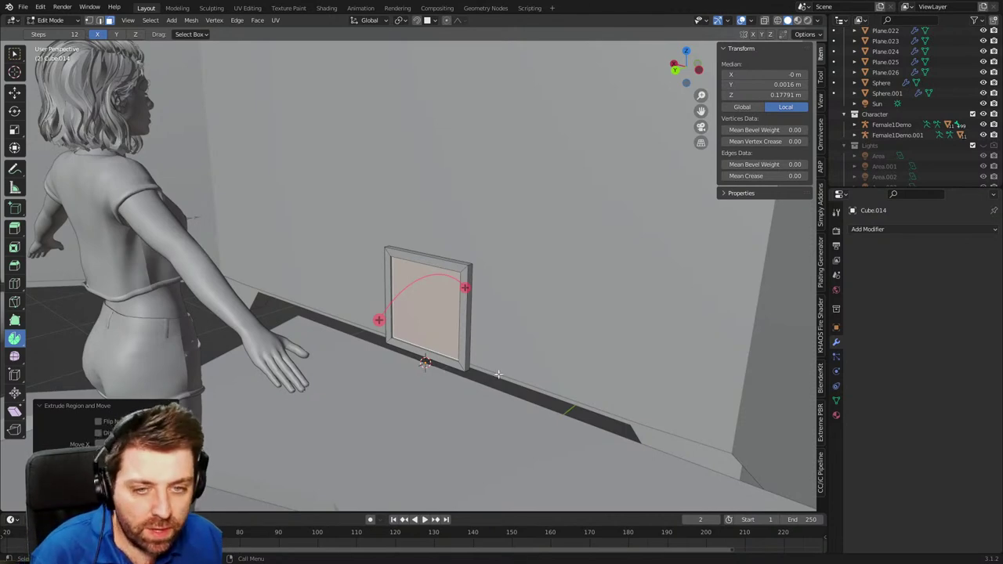
Duplicate the frame's upper border face, moving the copy about 0.023 m up along Z and about 0.009 m forward along Y.
{"action": "middle_click_drag", "start_coordinate": [498, 374], "coordinate": [418, 264]}
{"action": "left_click", "coordinate": [443, 320]}
{"action": "left_click", "coordinate": [450, 246]}
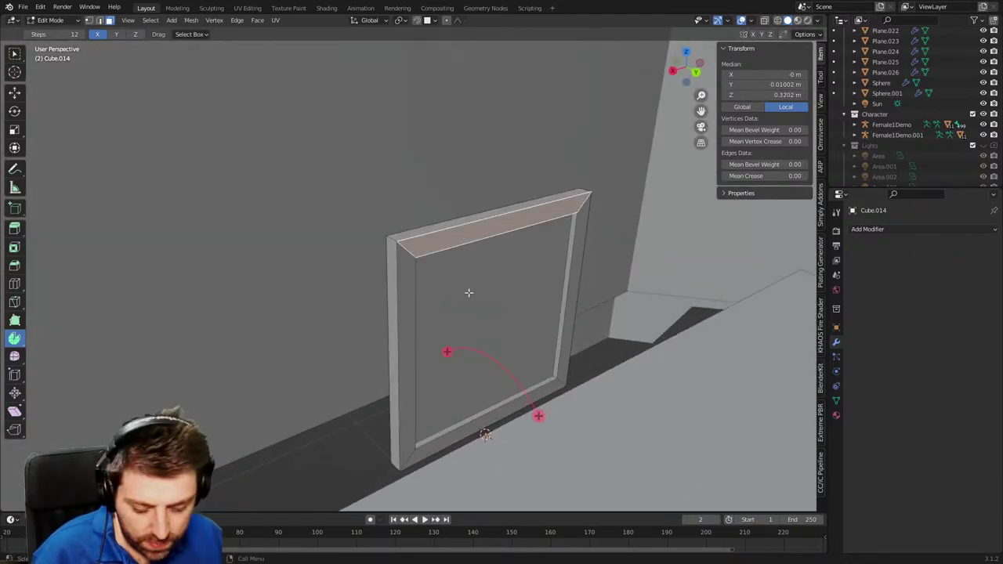
{"action": "key", "text": "g"}
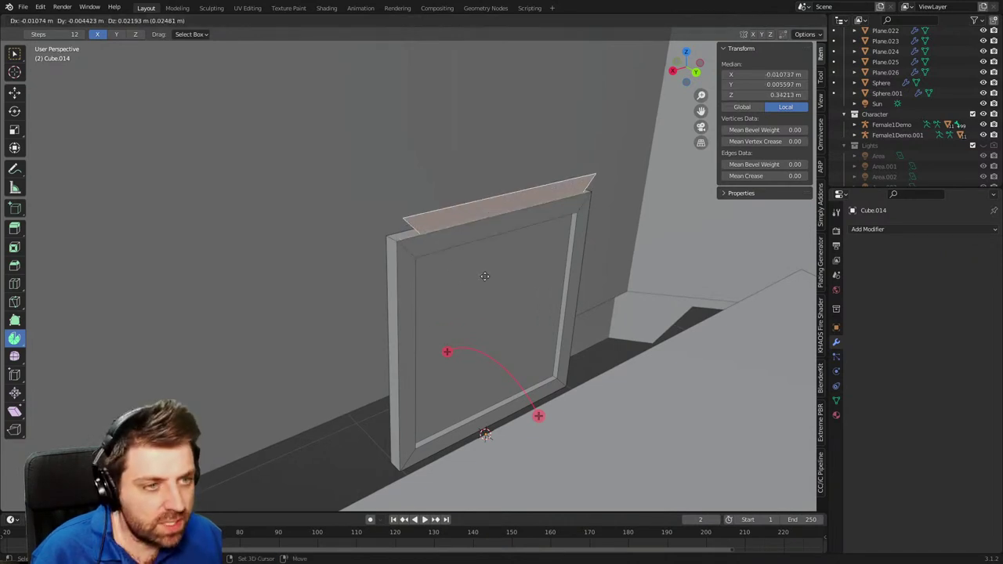
{"action": "key", "text": "z"}
{"action": "left_click", "coordinate": [477, 259]}
{"action": "key", "text": "g"}
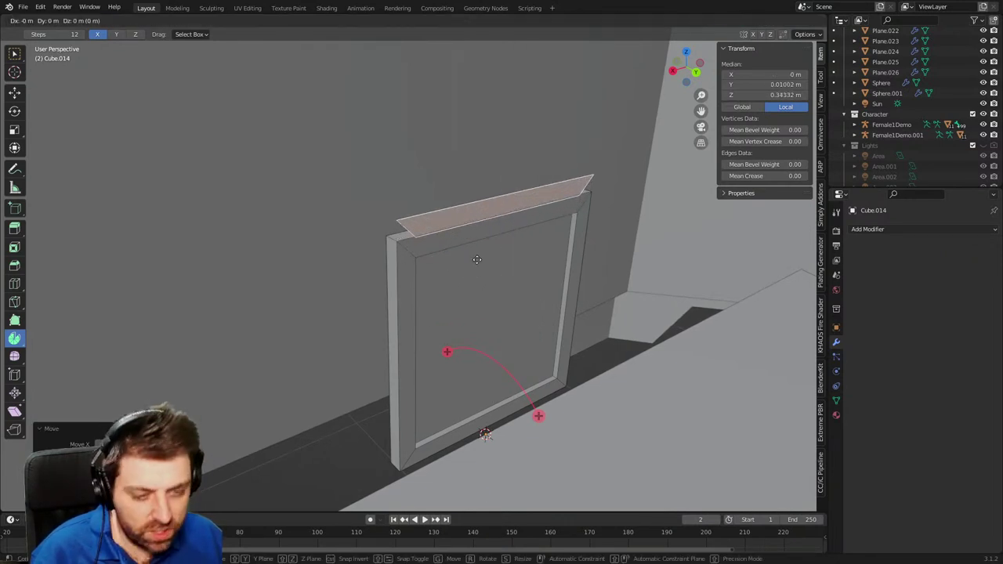
{"action": "key", "text": "y"}
{"action": "left_click", "coordinate": [417, 234]}
Square off the duplicated strip's slanted ends by scaling each end edge to 0 along the strip's length.
{"action": "left_click", "coordinate": [574, 196]}
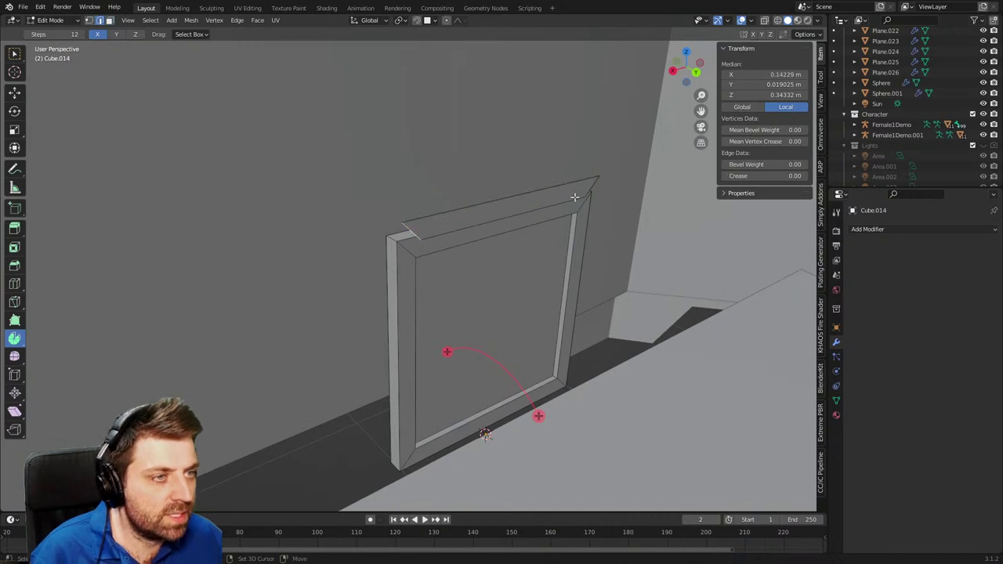
{"action": "key", "text": "s"}
{"action": "key", "text": "y"}
{"action": "key", "text": "0"}
{"action": "key", "text": "Return"}
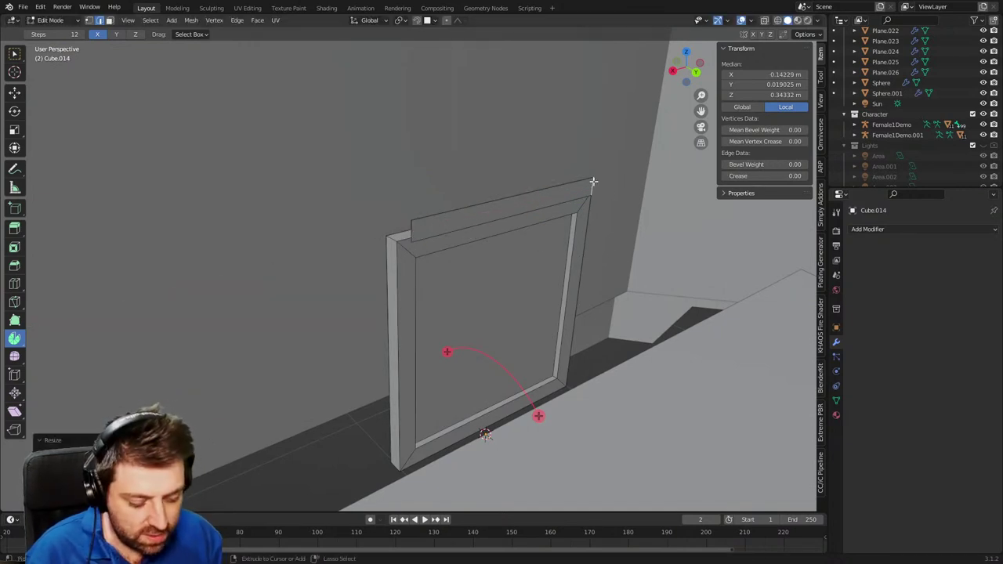
In a wireframe side view, move the whole strip against the frame's upper border and enlarge it slightly to cover the border.
{"action": "key", "text": "ctrl+l"}
{"action": "key", "text": "KP_3"}
{"action": "key", "text": "z"}
{"action": "left_click", "coordinate": [531, 185]}
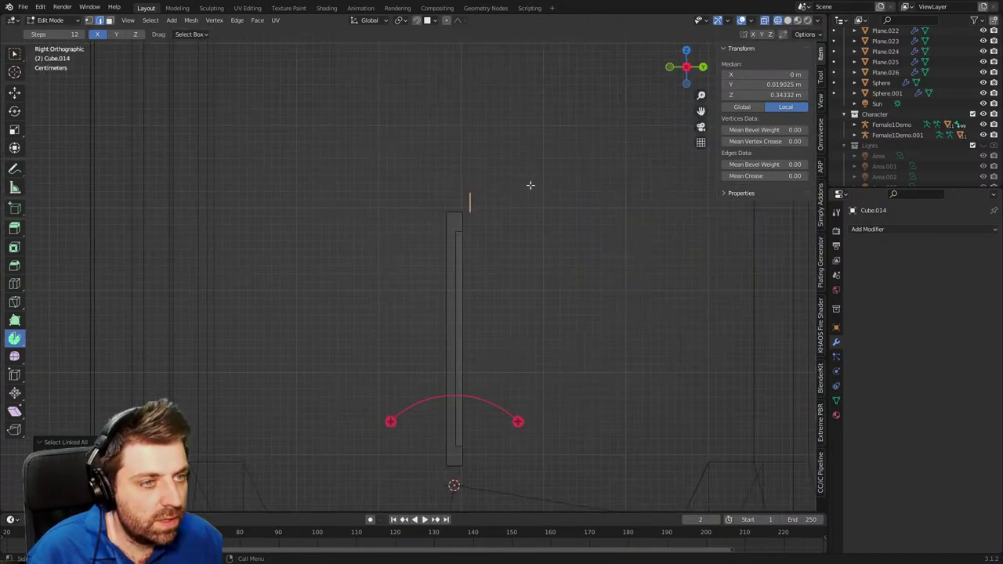
{"action": "scroll", "coordinate": [489, 261], "scroll_direction": "up", "scroll_amount": 2}
{"action": "key", "text": "g"}
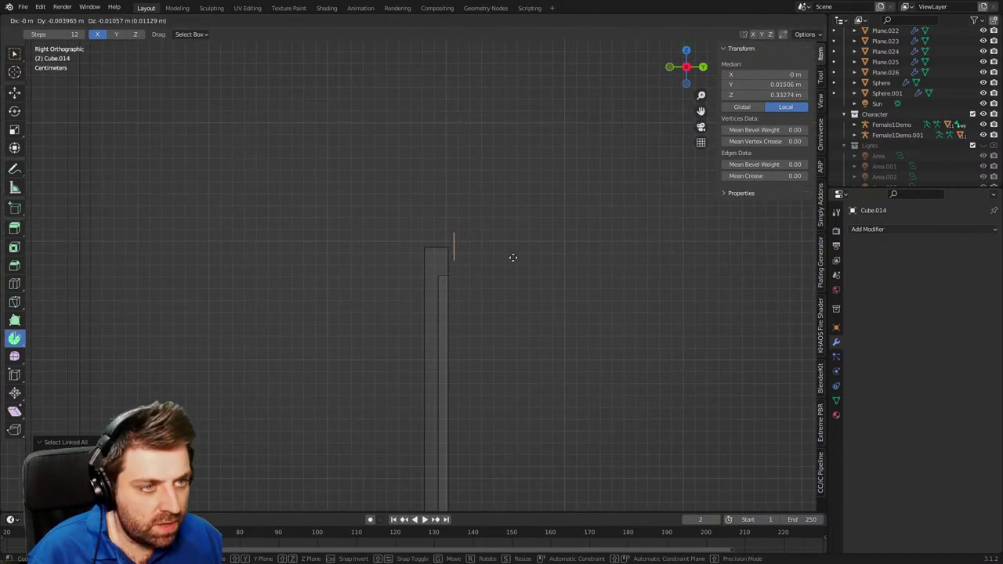
{"action": "left_click", "coordinate": [510, 264]}
{"action": "key", "text": "s"}
{"action": "left_click", "coordinate": [536, 272]}
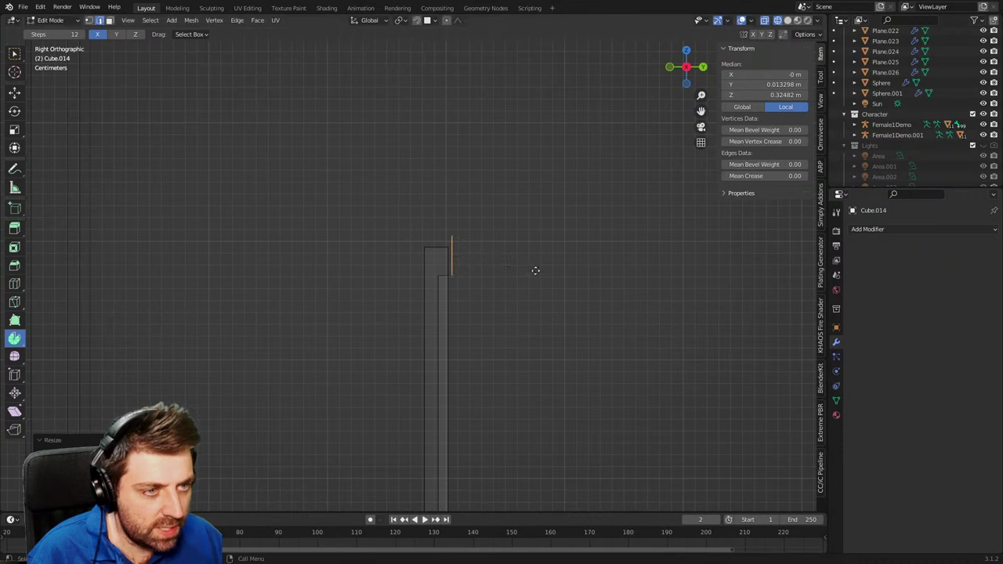
Nudge the strip into place and extrude it back past the frame's rear into a bar about 0.025 m deep.
{"action": "key", "text": "g"}
{"action": "key", "text": "z"}
{"action": "key", "text": "z"}
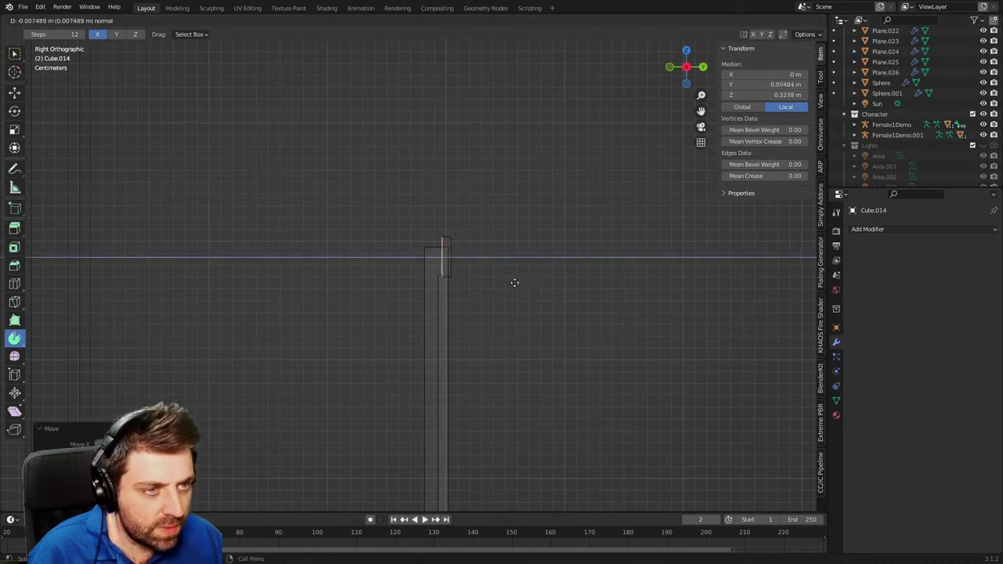
{"action": "left_click", "coordinate": [498, 284]}
{"action": "left_click", "coordinate": [495, 283]}
Duplicate the whole bar and move the copy about 0.29 m down along Z to the frame's lower edge.
{"action": "middle_click_drag", "start_coordinate": [508, 369], "coordinate": [486, 246], "text": "shift"}
{"action": "scroll", "coordinate": [484, 216], "scroll_direction": "down", "scroll_amount": 2}
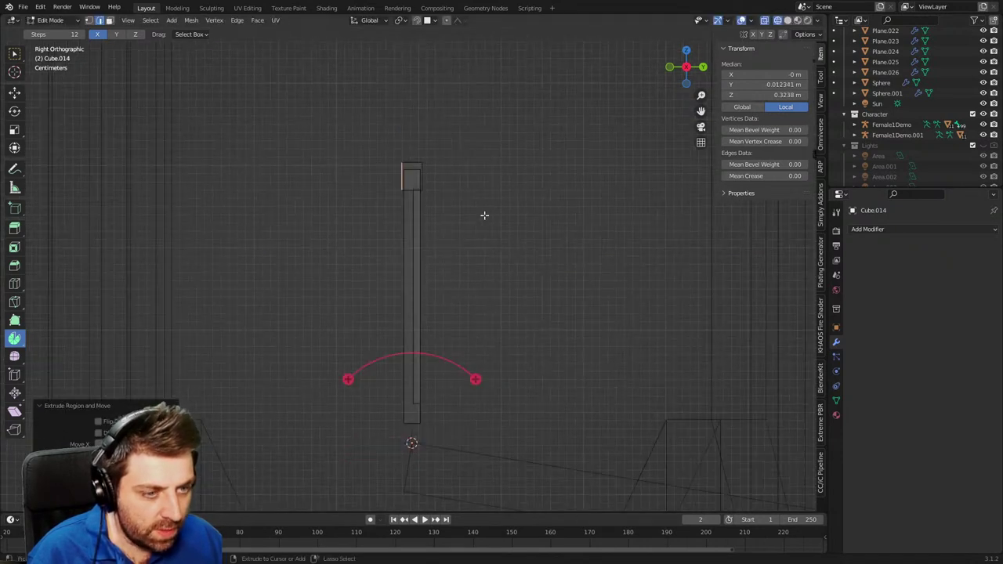
{"action": "key", "text": "ctrl+l"}
{"action": "key", "text": "g"}
{"action": "key", "text": "z"}
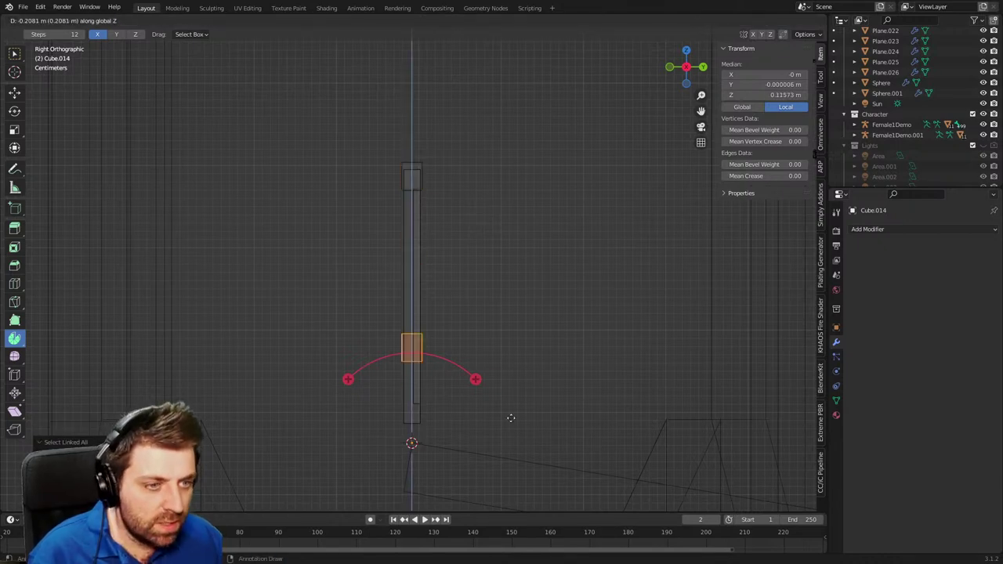
{"action": "left_click", "coordinate": [518, 450]}
Scale the upper and lower bars together to about 0.78 along X to match the frame's width, and leave mesh editing.
{"action": "middle_click_drag", "start_coordinate": [519, 450], "coordinate": [345, 439]}
{"action": "scroll", "coordinate": [408, 436], "scroll_direction": "down", "scroll_amount": 5}
{"action": "key", "text": "shift+z"}
{"action": "scroll", "coordinate": [445, 377], "scroll_direction": "up", "scroll_amount": 2}
{"action": "middle_click_drag", "start_coordinate": [438, 237], "coordinate": [447, 241]}
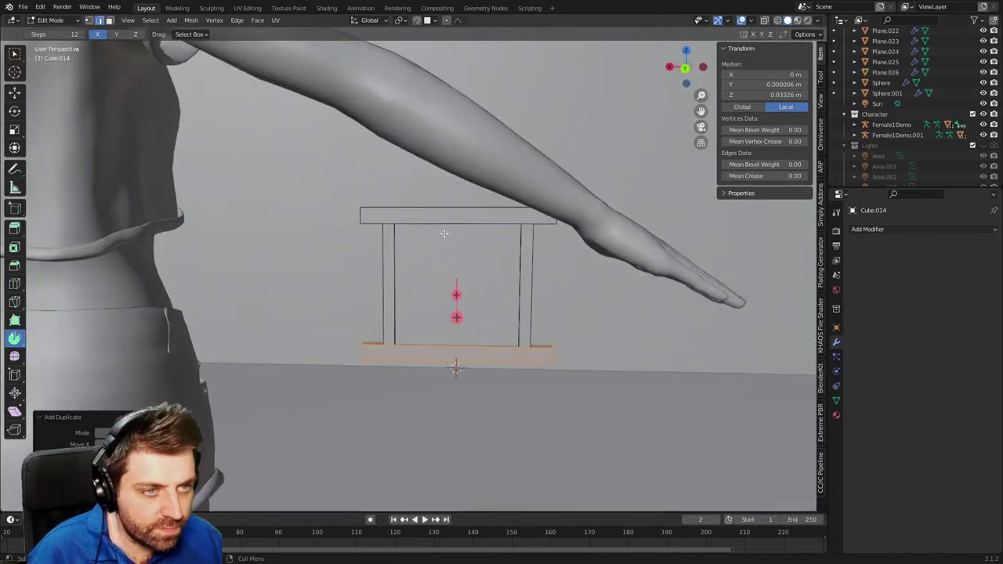
{"action": "key", "text": "ctrl+l"}
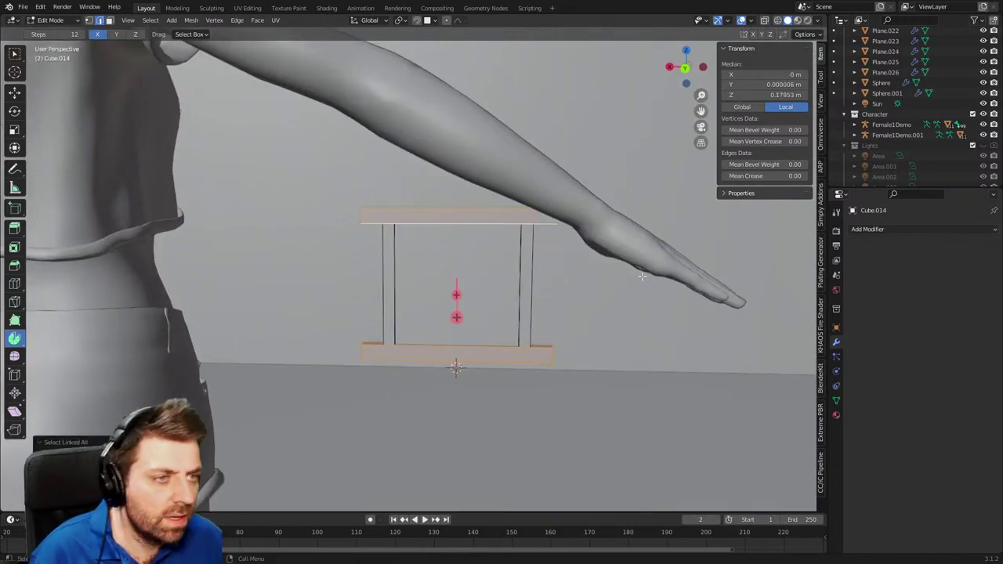
{"action": "key", "text": "s"}
{"action": "key", "text": "x"}
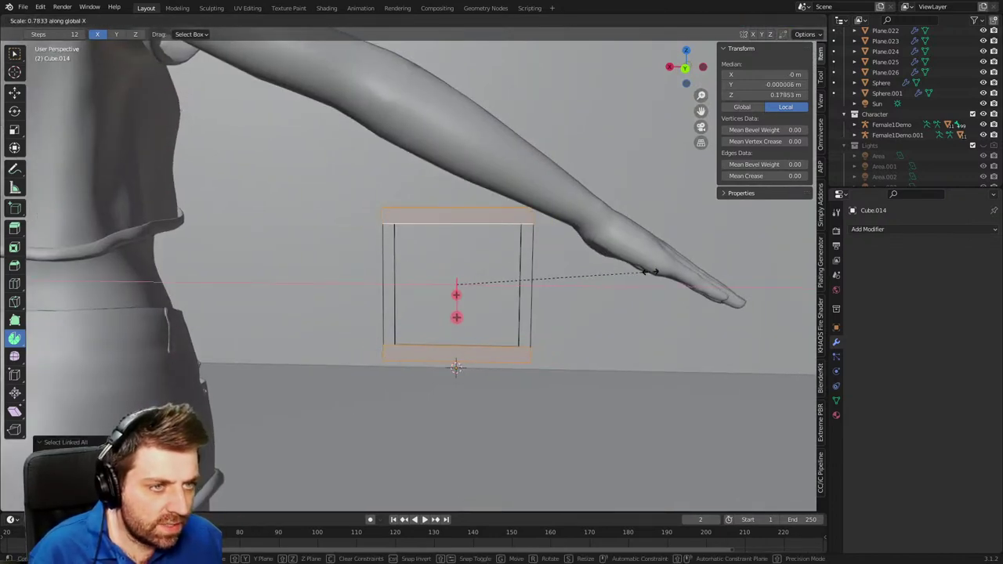
{"action": "left_click", "coordinate": [649, 272]}
{"action": "key", "text": "Tab"}
Select the standing figure's armature, Female1Demo.
{"action": "middle_click_drag", "start_coordinate": [649, 272], "coordinate": [457, 366]}
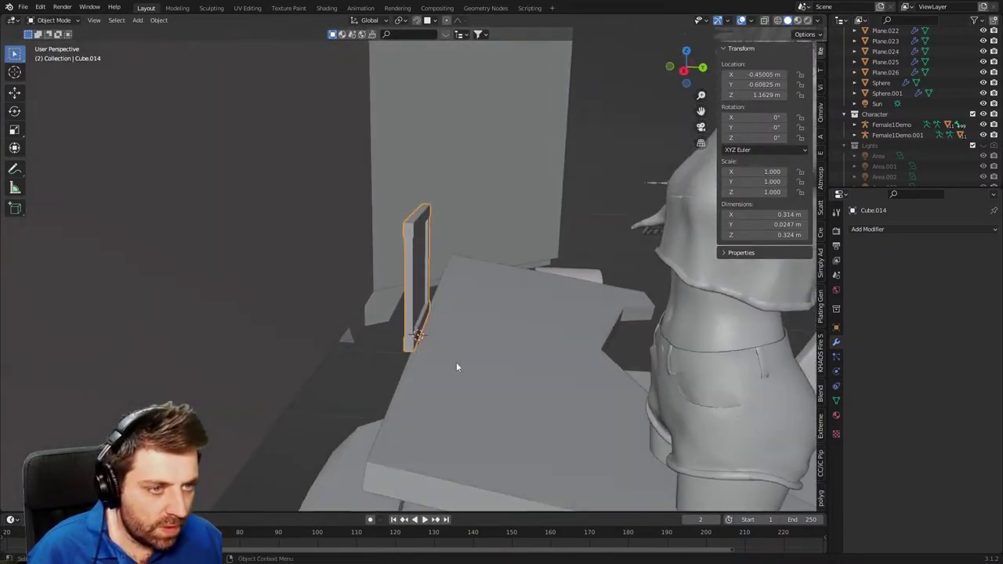
{"action": "scroll", "coordinate": [582, 357], "scroll_direction": "down", "scroll_amount": 5}
{"action": "left_click", "coordinate": [520, 324]}
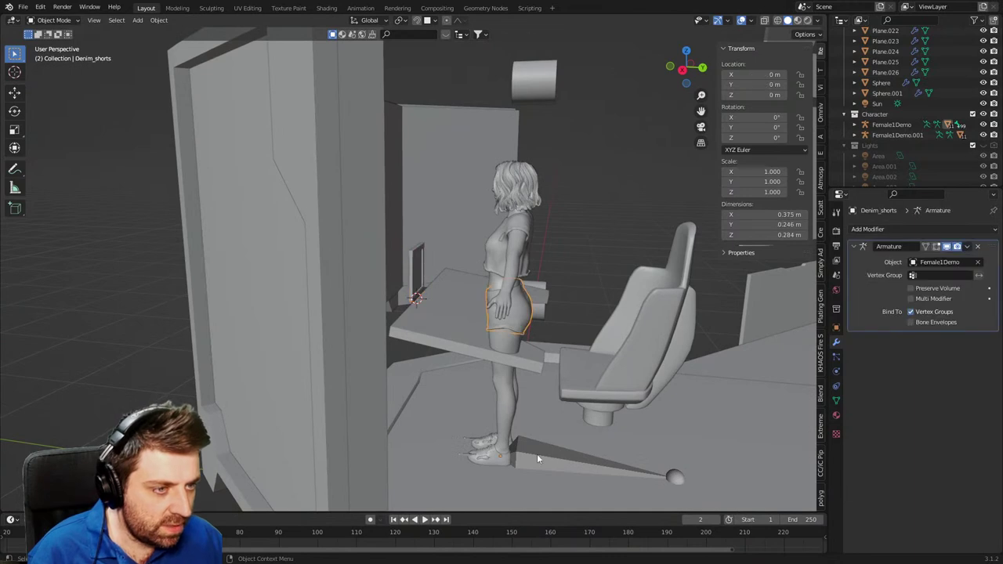
{"action": "left_click", "coordinate": [537, 457]}
{"action": "middle_click_drag", "start_coordinate": [537, 456], "coordinate": [802, 328]}
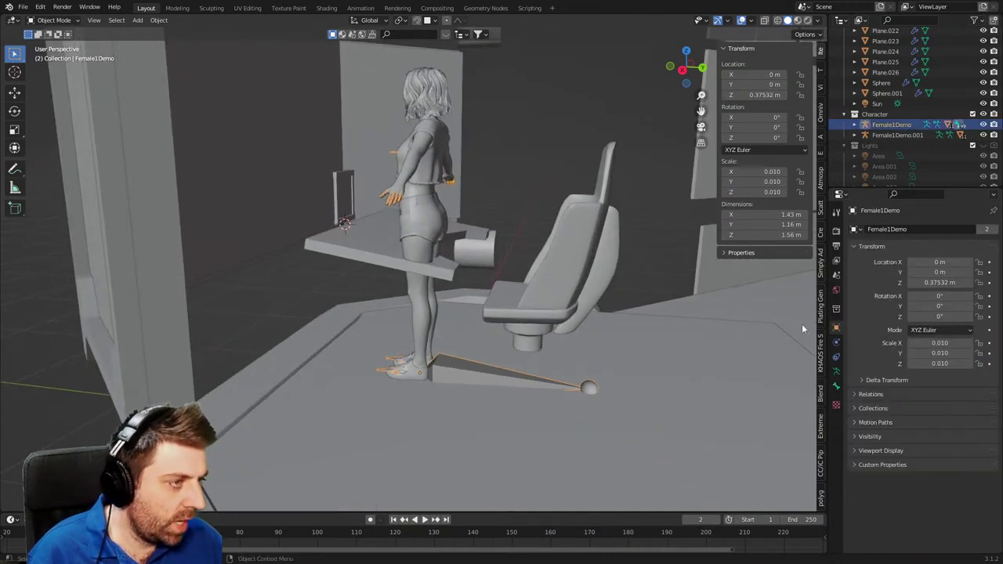
Save the file and import the Character Creator preset in Auto-Rig Pro's Quick Rig with Clear Current Limbs enabled.
{"action": "left_click", "coordinate": [820, 139]}
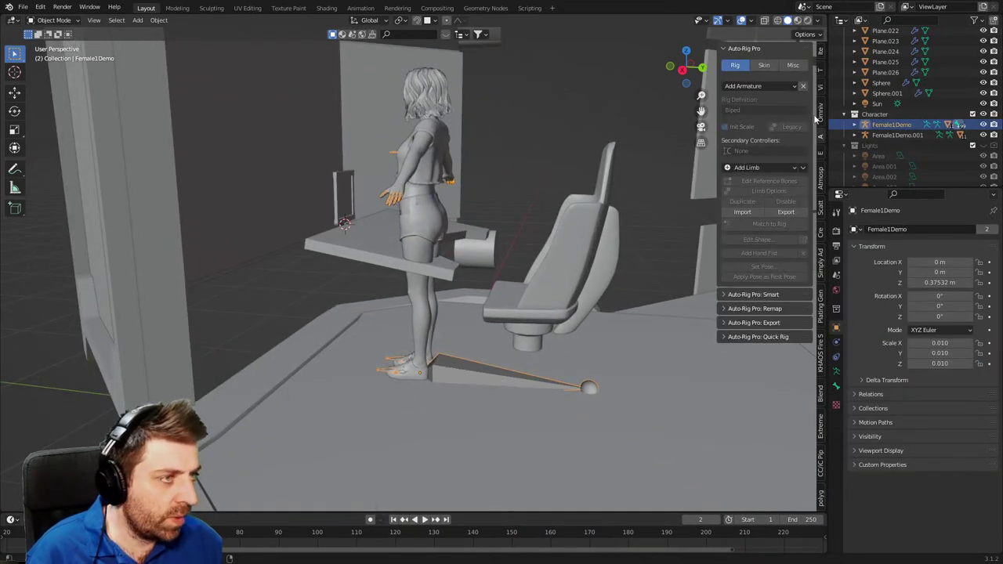
{"action": "left_click", "coordinate": [724, 339]}
{"action": "left_click", "coordinate": [762, 373]}
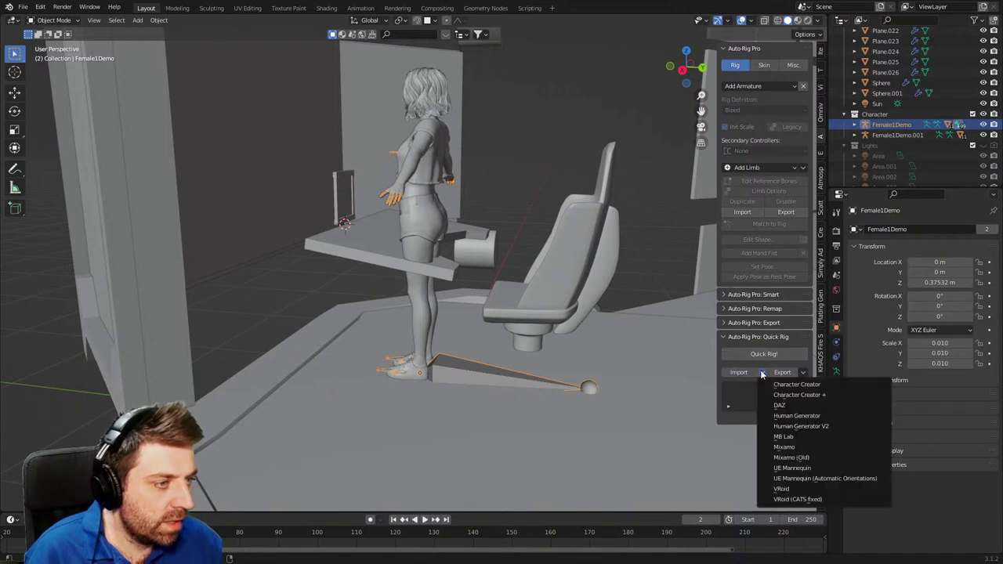
{"action": "key", "text": "ctrl+s"}
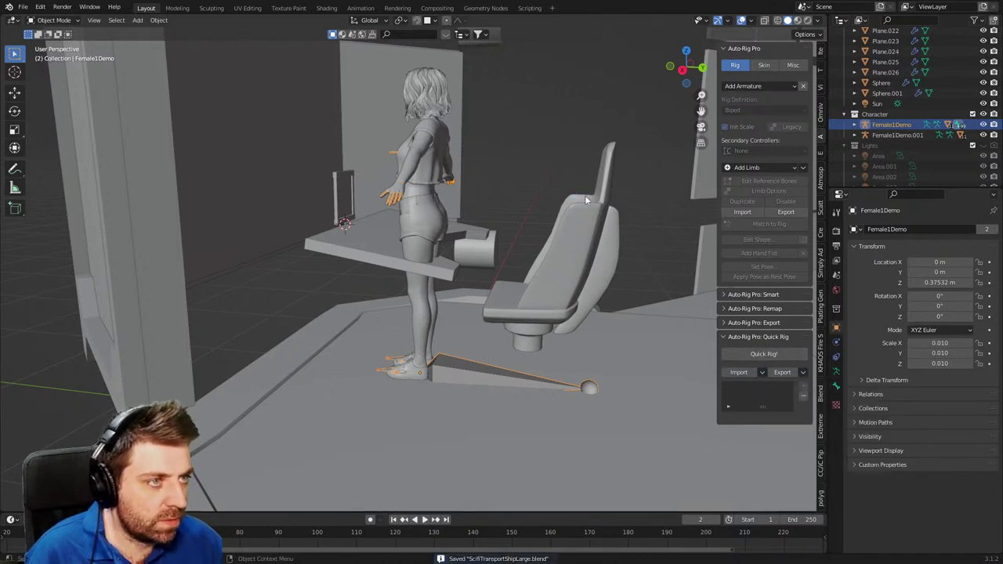
{"action": "left_click", "coordinate": [761, 373]}
{"action": "left_click", "coordinate": [771, 407]}
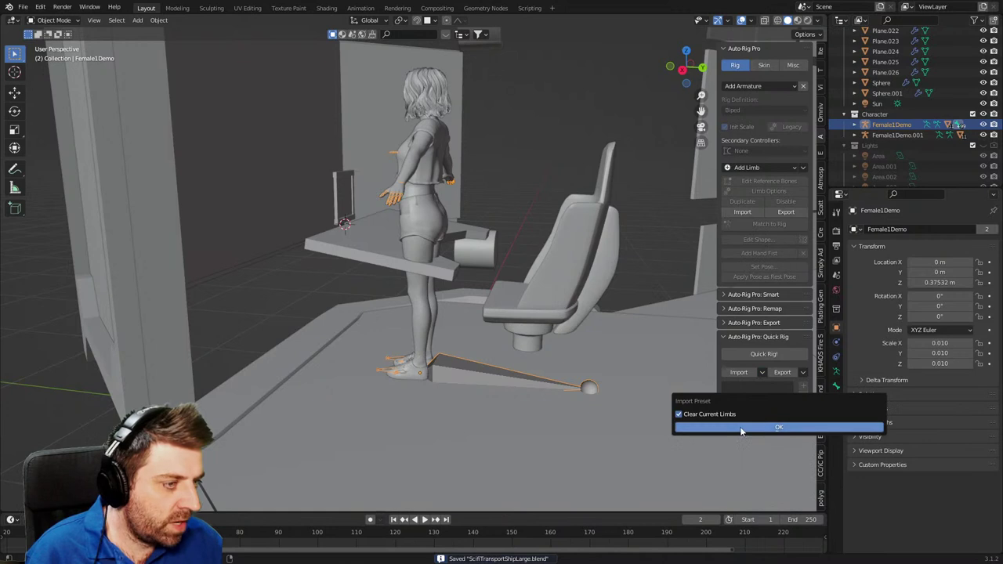
{"action": "left_click", "coordinate": [741, 429]}
Generate the Quick Rig in Convert mode with Neck Twist and Preserve Volume enabled.
{"action": "left_click", "coordinate": [764, 353]}
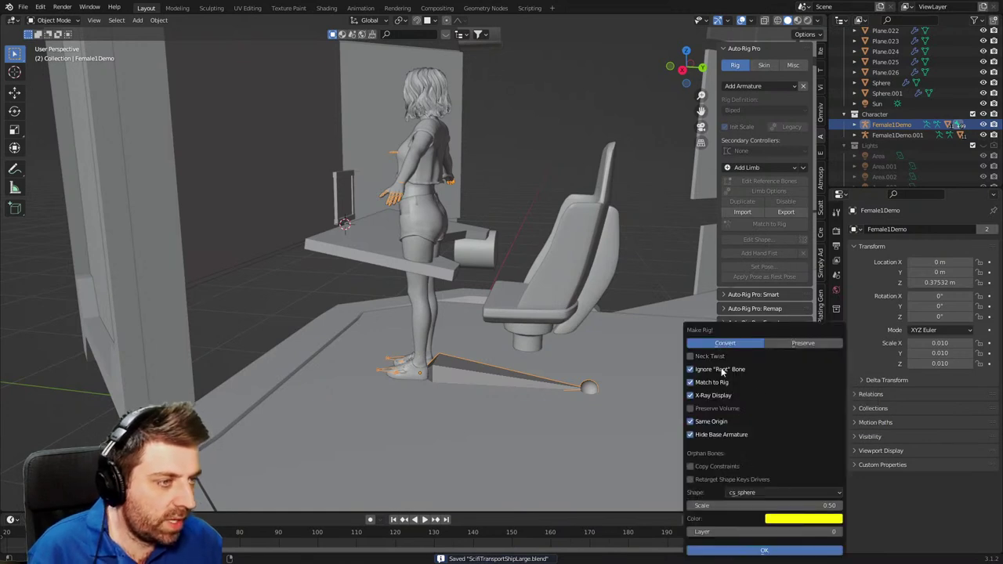
{"action": "left_click", "coordinate": [693, 356]}
{"action": "left_click", "coordinate": [694, 409]}
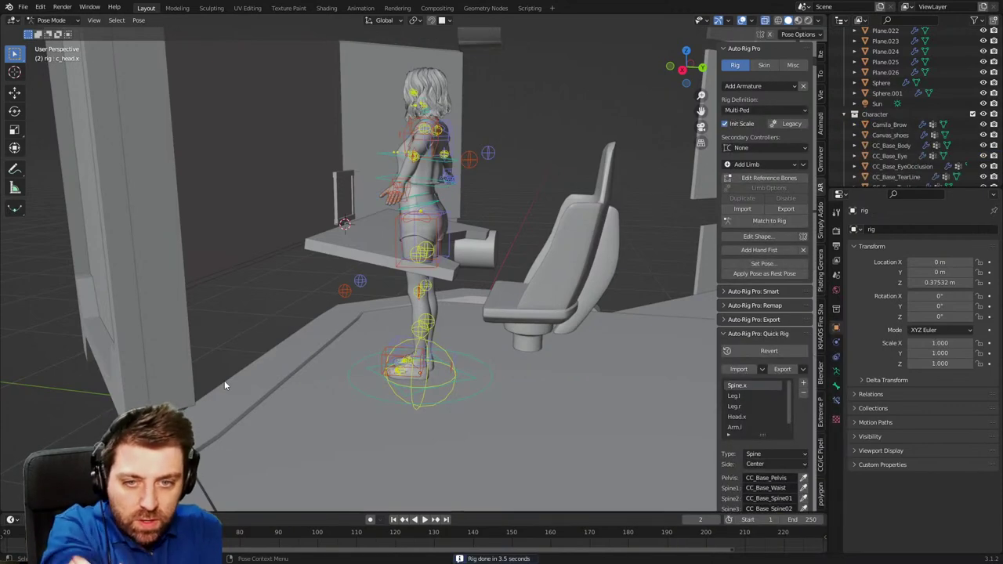
{"action": "middle_click_drag", "start_coordinate": [386, 358], "coordinate": [411, 352]}
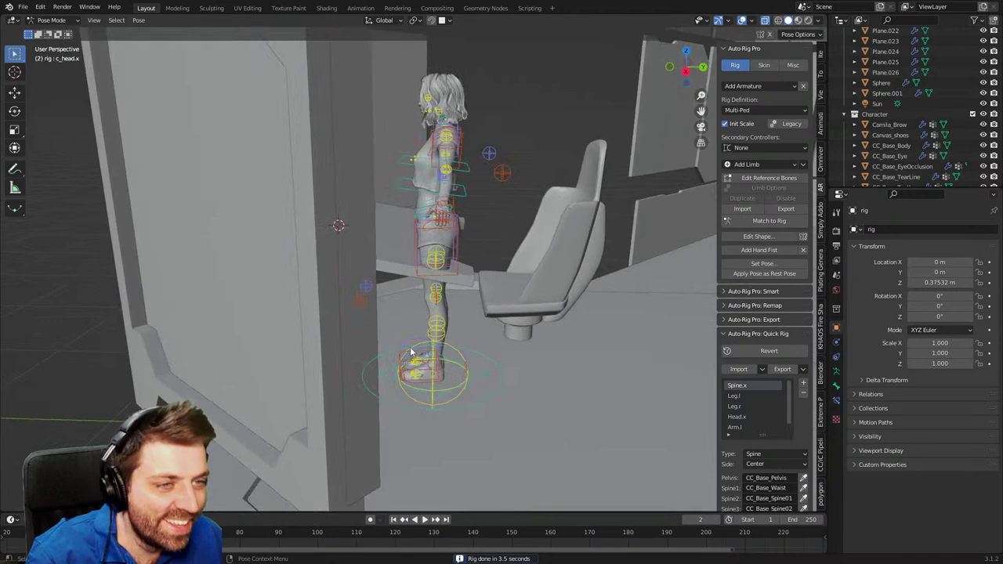
{"action": "scroll", "coordinate": [410, 348], "scroll_direction": "up", "scroll_amount": 3}
{"action": "scroll", "coordinate": [603, 347], "scroll_direction": "down", "scroll_amount": 9}
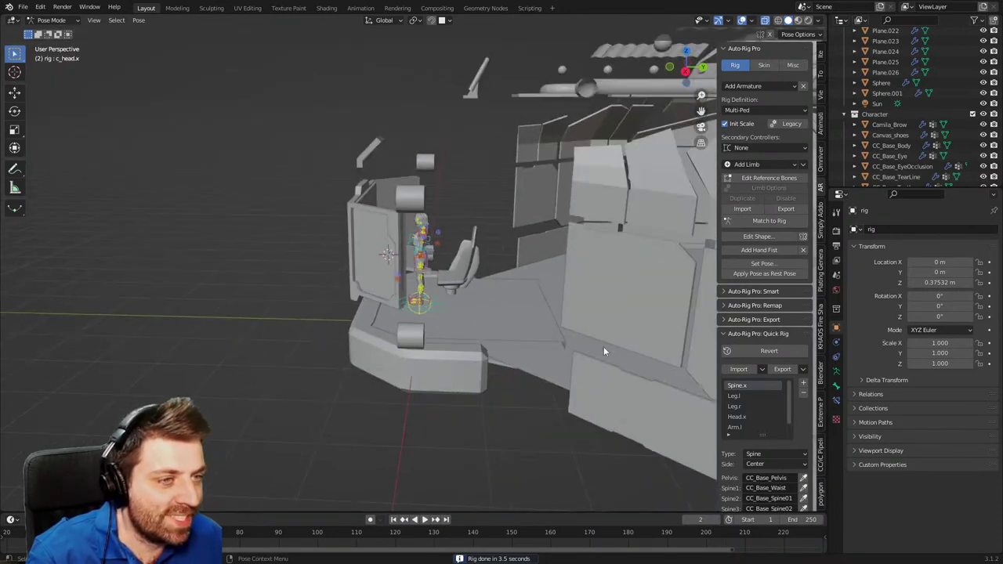
Select the rig's c_pos control and move the figure in wireframe top view so it lines up with the chair.
{"action": "middle_click_drag", "start_coordinate": [604, 351], "coordinate": [378, 317], "text": "shift"}
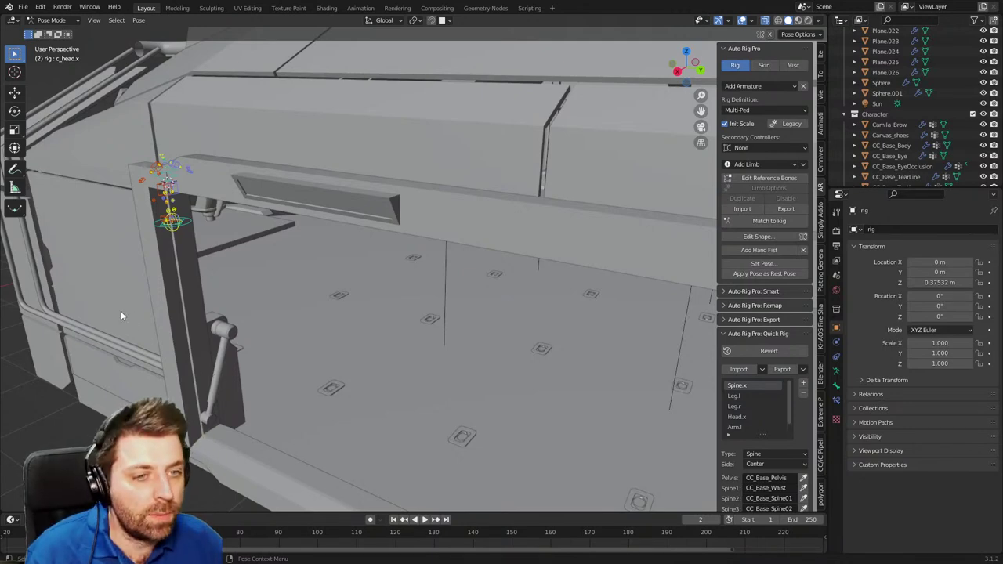
{"action": "middle_click_drag", "start_coordinate": [121, 316], "coordinate": [343, 356]}
{"action": "scroll", "coordinate": [450, 300], "scroll_direction": "up", "scroll_amount": 4}
{"action": "left_click", "coordinate": [343, 354]}
{"action": "key", "text": "KP_7"}
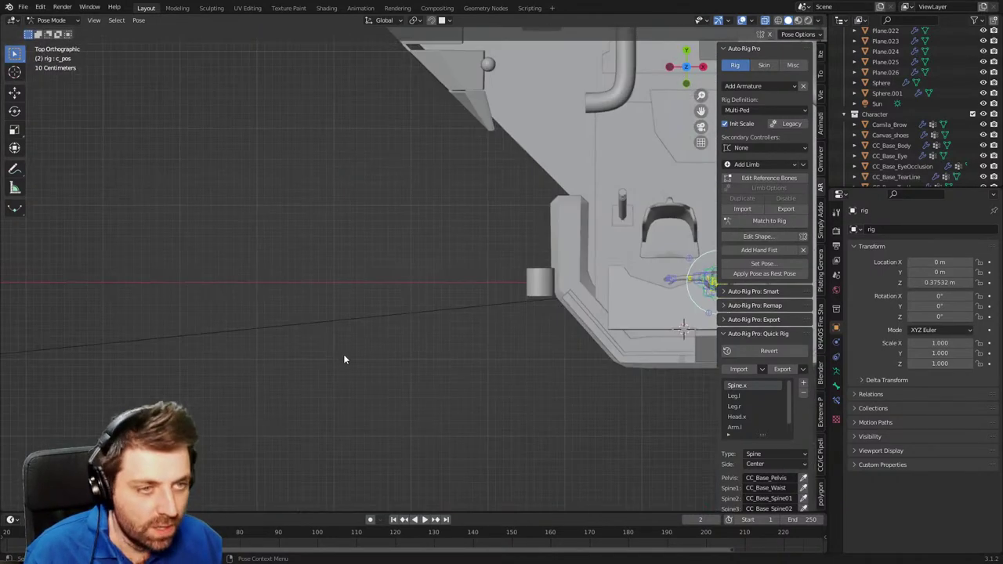
{"action": "key", "text": "z"}
{"action": "left_click", "coordinate": [292, 356]}
{"action": "middle_click_drag", "start_coordinate": [413, 346], "coordinate": [158, 360], "text": "shift"}
{"action": "scroll", "coordinate": [580, 341], "scroll_direction": "up", "scroll_amount": 3}
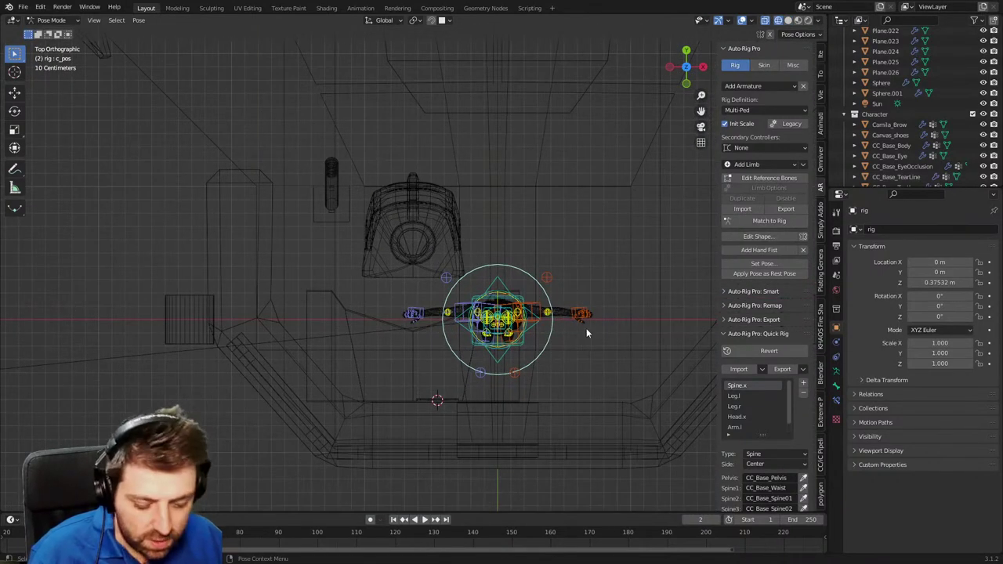
{"action": "key", "text": "g"}
{"action": "left_click", "coordinate": [505, 305]}
Move the c_root_master.x hip control back and down in the side view so the figure sits on the chair seat.
{"action": "middle_click_drag", "start_coordinate": [509, 306], "coordinate": [428, 230]}
{"action": "key", "text": "KP_3"}
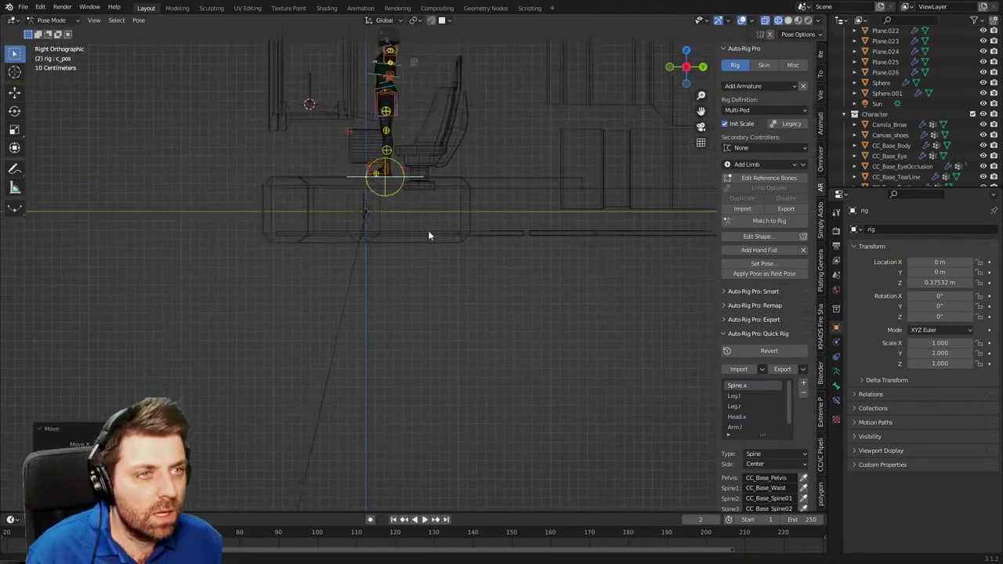
{"action": "scroll", "coordinate": [430, 191], "scroll_direction": "up", "scroll_amount": 5}
{"action": "middle_click_drag", "start_coordinate": [412, 148], "coordinate": [418, 277], "text": "shift"}
{"action": "scroll", "coordinate": [362, 299], "scroll_direction": "up", "scroll_amount": 3}
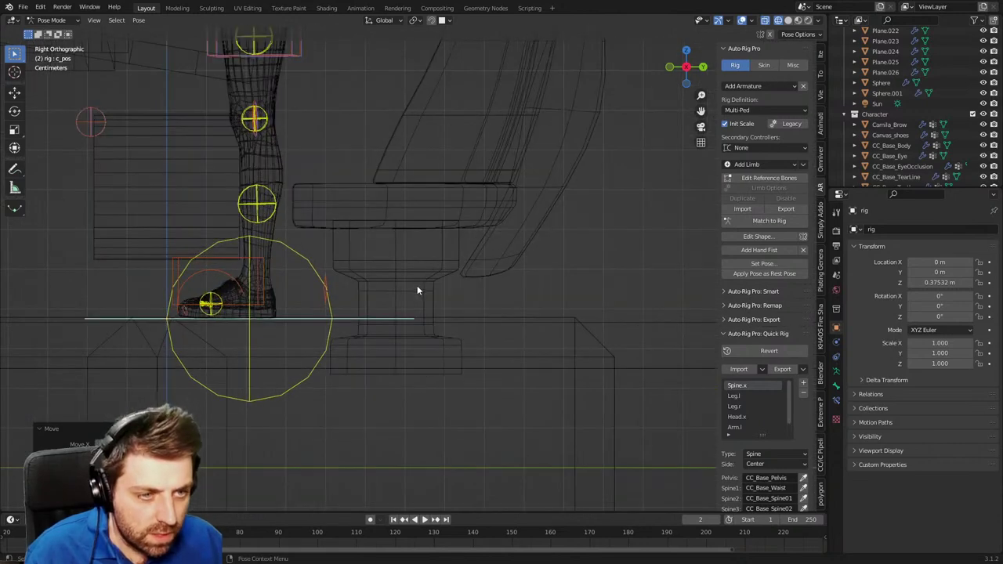
{"action": "middle_click_drag", "start_coordinate": [401, 343], "coordinate": [405, 468], "text": "shift"}
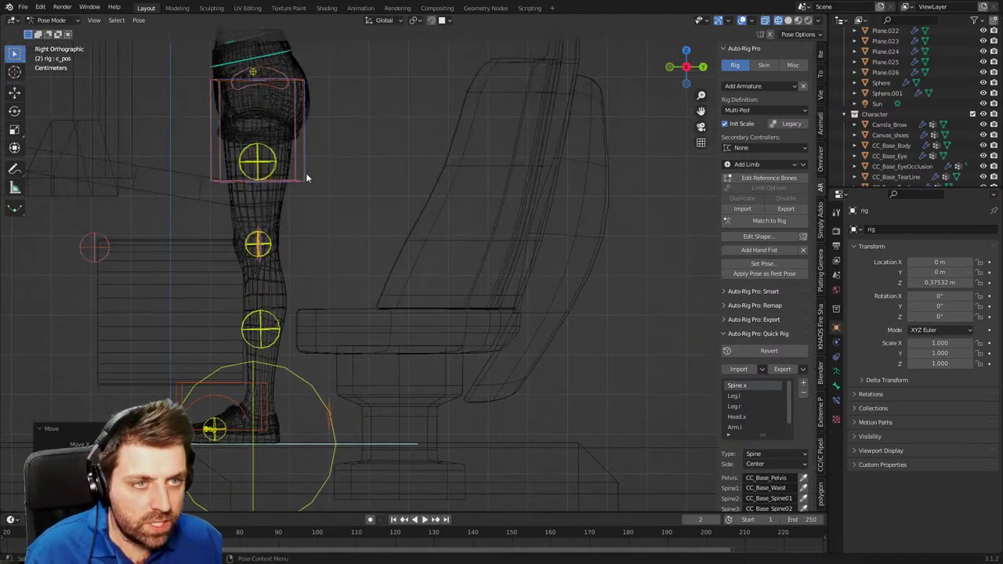
{"action": "middle_click_drag", "start_coordinate": [305, 177], "coordinate": [308, 253], "text": "shift"}
{"action": "left_click", "coordinate": [291, 140]}
{"action": "key", "text": "g"}
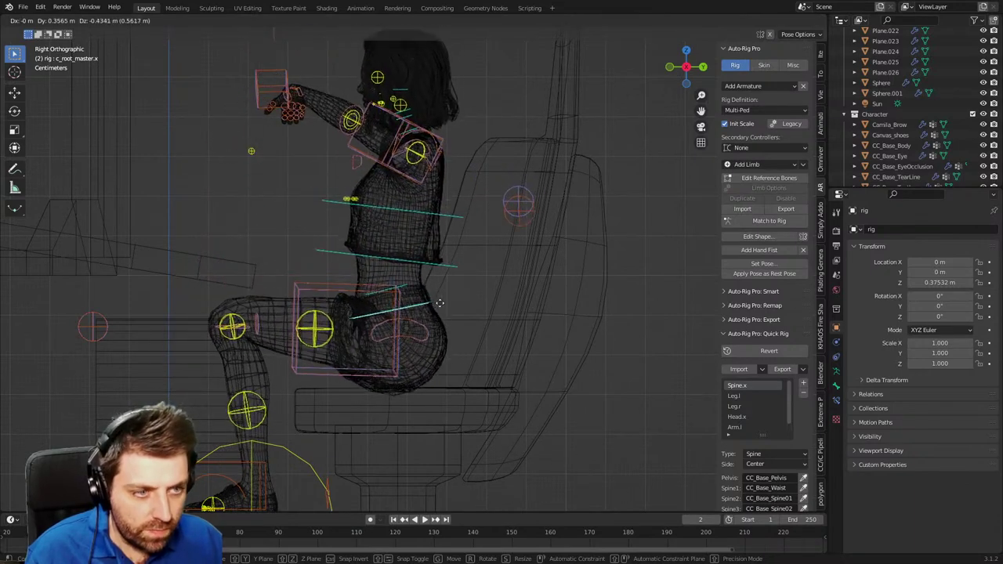
{"action": "left_click", "coordinate": [466, 298]}
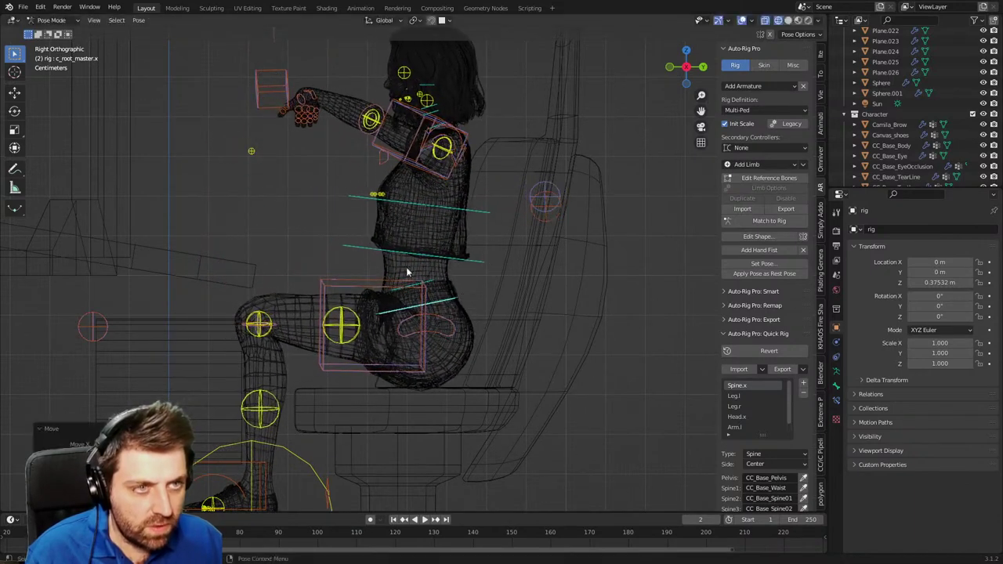
Lower the left hand's IK control, c_hand_ik.l, to the lap in front view and rotate it about Z.
{"action": "middle_click_drag", "start_coordinate": [406, 266], "coordinate": [214, 65]}
{"action": "left_click", "coordinate": [214, 66]}
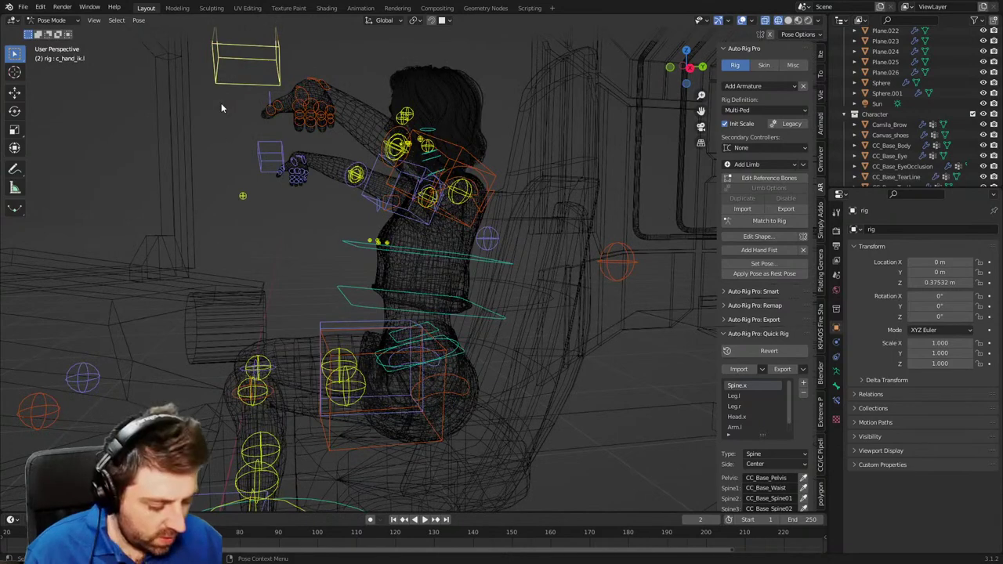
{"action": "key", "text": "KP_1"}
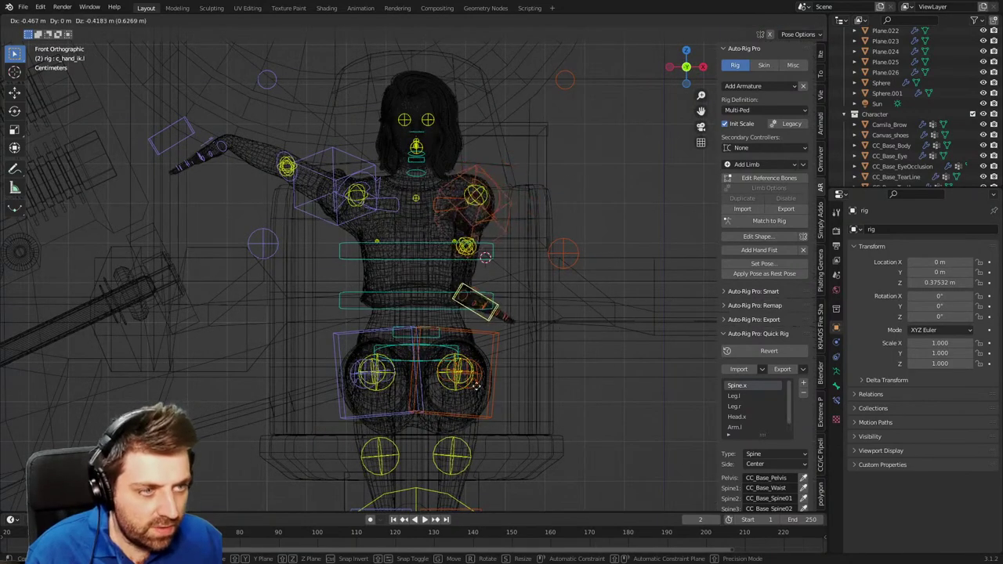
{"action": "left_click", "coordinate": [425, 433]}
{"action": "key", "text": "r"}
{"action": "key", "text": "z"}
{"action": "left_click", "coordinate": [563, 374]}
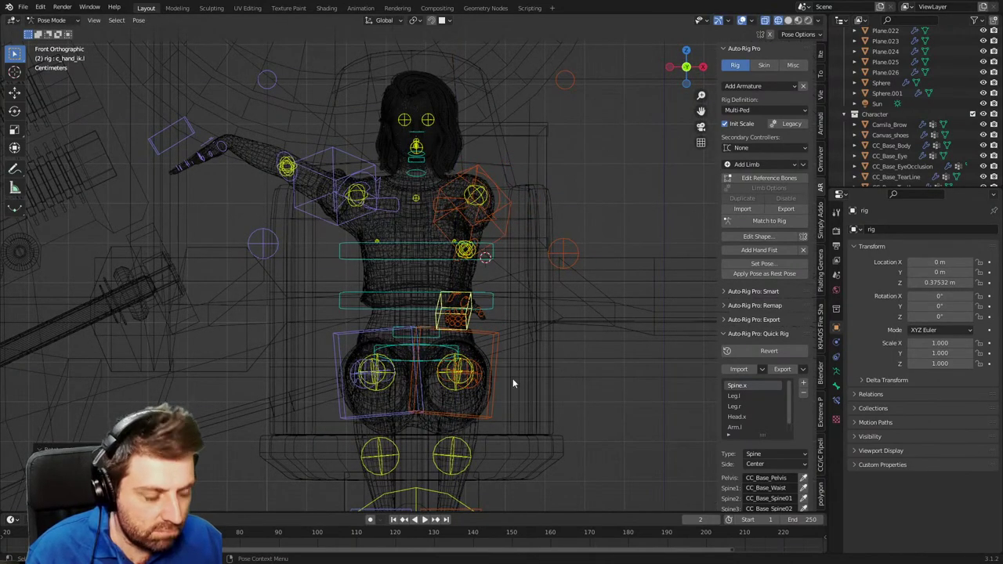
Switch to solid shading and rotate the left hand control about X and its local Y until the hand lies flat.
{"action": "mouse_move", "coordinate": [514, 383]}
{"action": "middle_mouse_down"}
{"action": "mouse_move", "coordinate": [467, 422]}
{"action": "mouse_move", "coordinate": [532, 427]}
{"action": "mouse_move", "coordinate": [366, 410]}
{"action": "mouse_move", "coordinate": [416, 420]}
{"action": "middle_mouse_up"}
{"action": "key", "text": "shift+z"}
{"action": "key", "text": "r"}
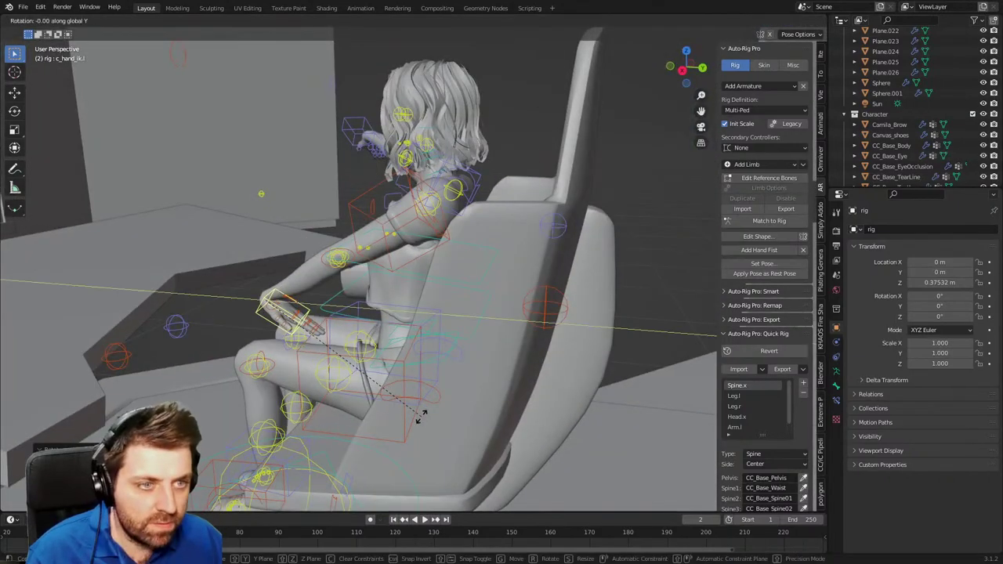
{"action": "key", "text": "x"}
{"action": "left_click", "coordinate": [33, 312]}
{"action": "middle_click_drag", "start_coordinate": [258, 333], "coordinate": [361, 392]}
{"action": "key", "text": "r"}
{"action": "key", "text": "y"}
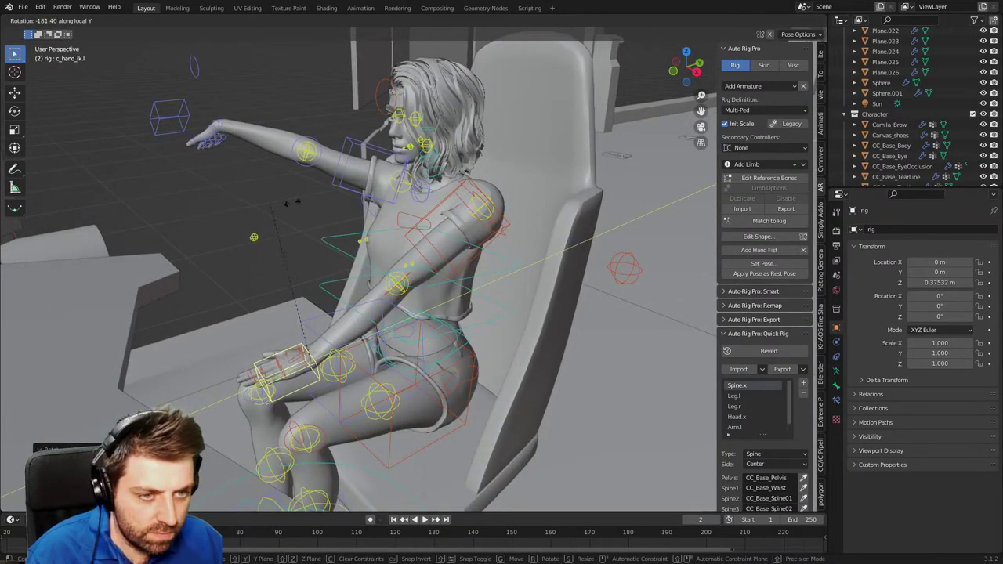
{"action": "left_click", "coordinate": [273, 254]}
Pull the left hand control back and up above the console edge in side view, and tilt the fingers upward.
{"action": "key", "text": "KP_3"}
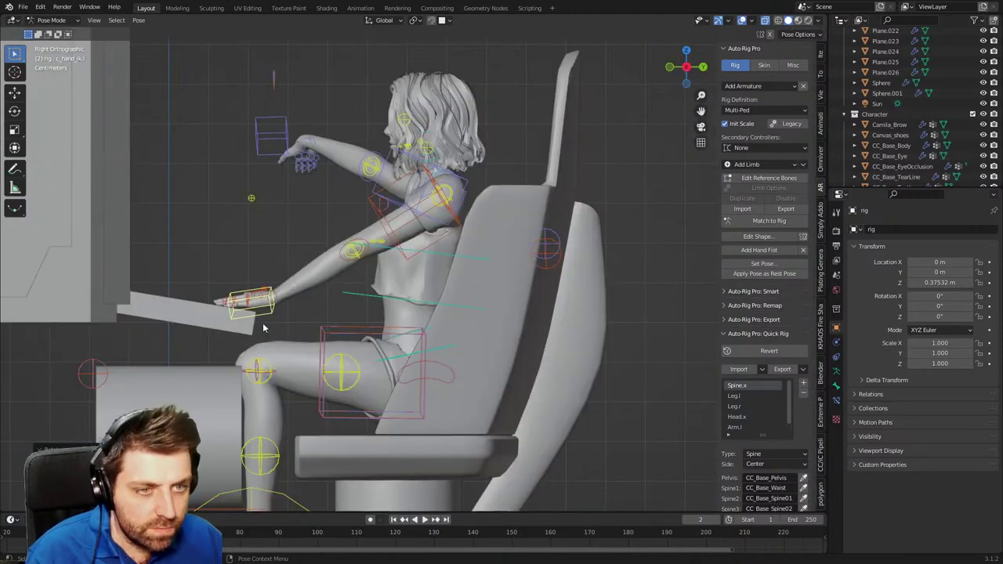
{"action": "key", "text": "g"}
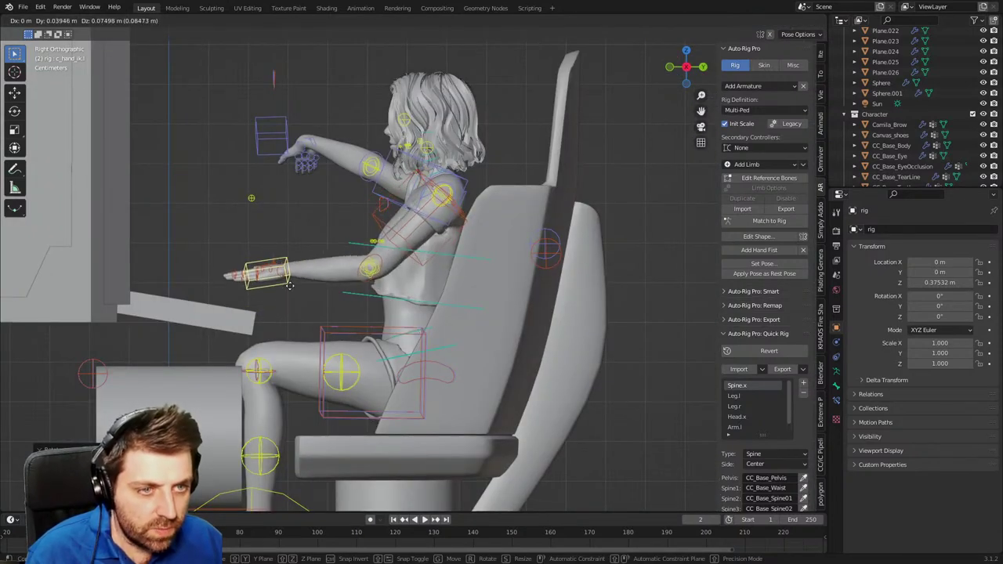
{"action": "left_click", "coordinate": [297, 291]}
{"action": "key", "text": "r"}
{"action": "left_click", "coordinate": [355, 320]}
{"action": "key", "text": "g"}
{"action": "left_click", "coordinate": [364, 319]}
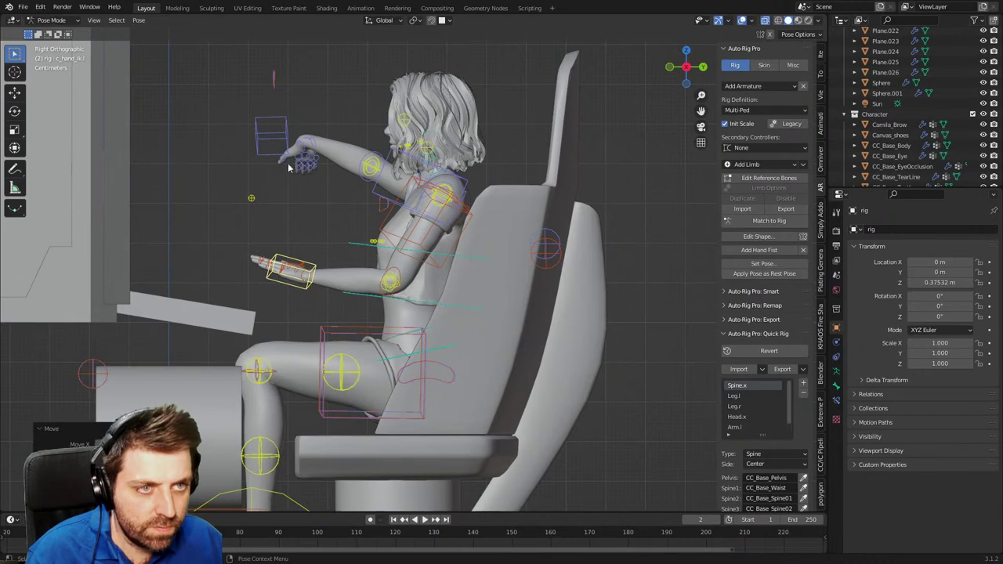
Copy the left hand's pose, paste it mirrored onto the right hand, and shift the left hand slightly outward.
{"action": "key", "text": "ctrl+c"}
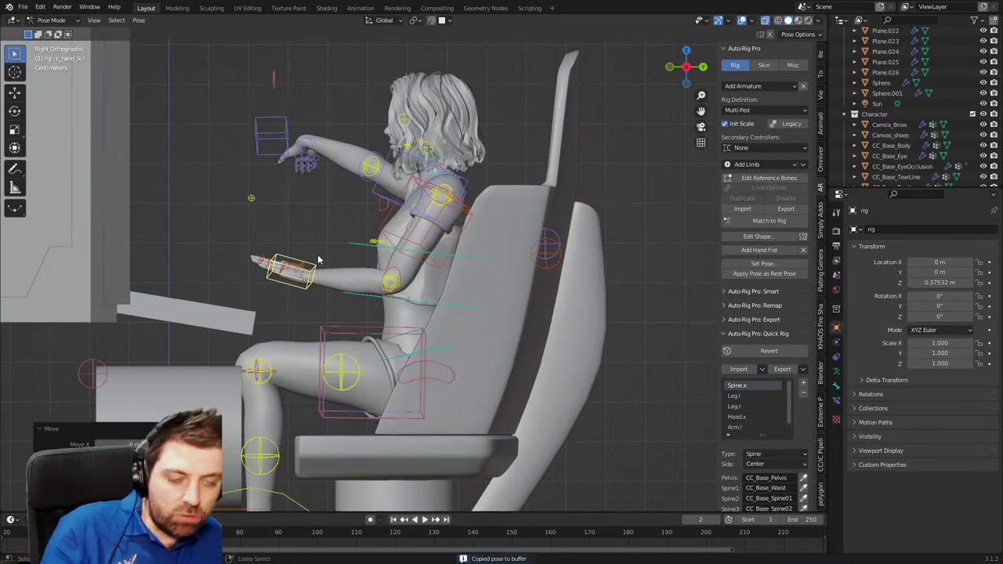
{"action": "key", "text": "ctrl+shift+v"}
{"action": "middle_click_drag", "start_coordinate": [318, 255], "coordinate": [467, 350]}
{"action": "key", "text": "KP_7"}
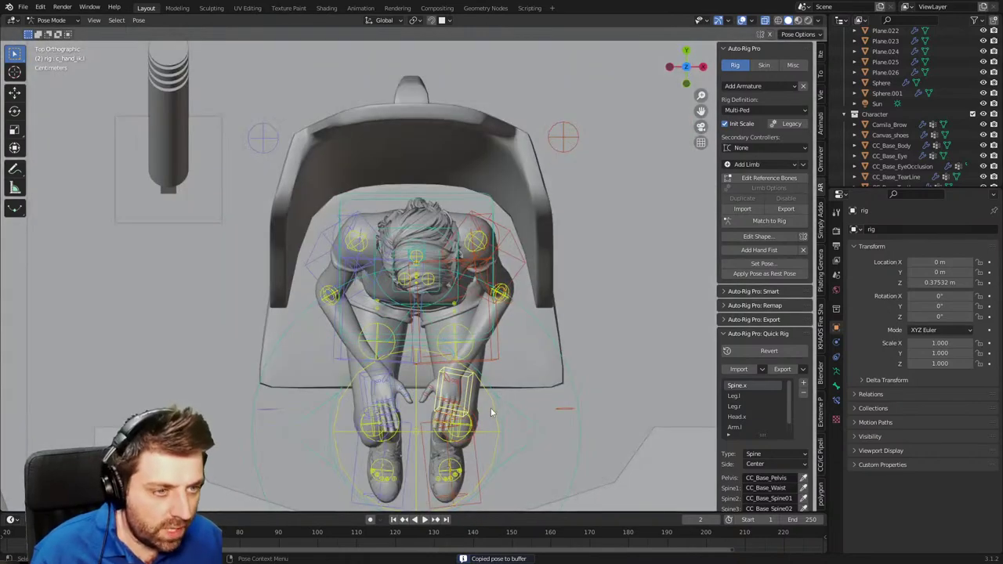
{"action": "key", "text": "g"}
{"action": "left_click", "coordinate": [507, 412]}
{"action": "scroll", "coordinate": [502, 415], "scroll_direction": "down", "scroll_amount": 4}
{"action": "middle_click_drag", "start_coordinate": [500, 417], "coordinate": [280, 294], "text": "shift"}
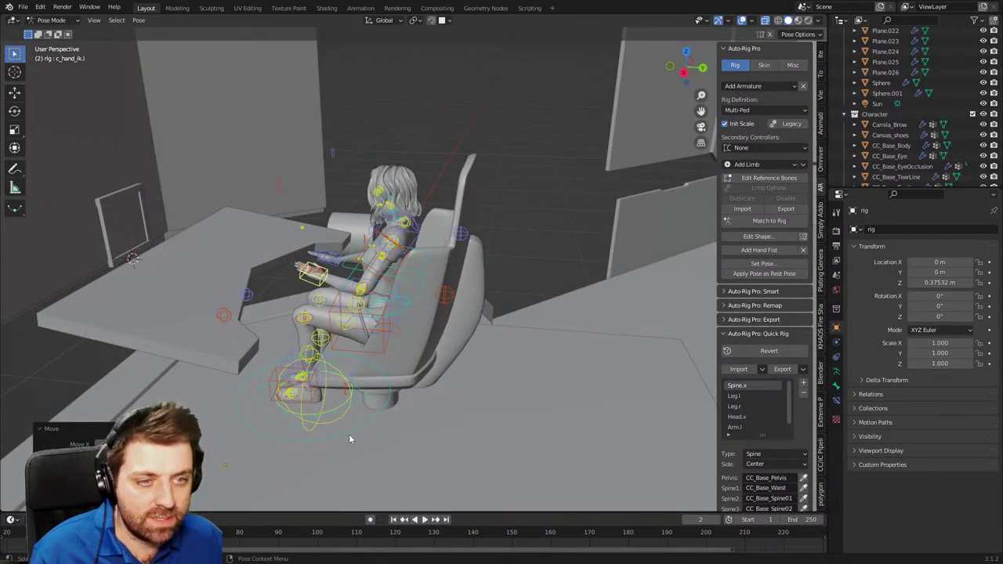
Return to Object Mode and move the rig and chair together about -0.148 m along Y toward the console.
{"action": "left_click", "coordinate": [63, 21]}
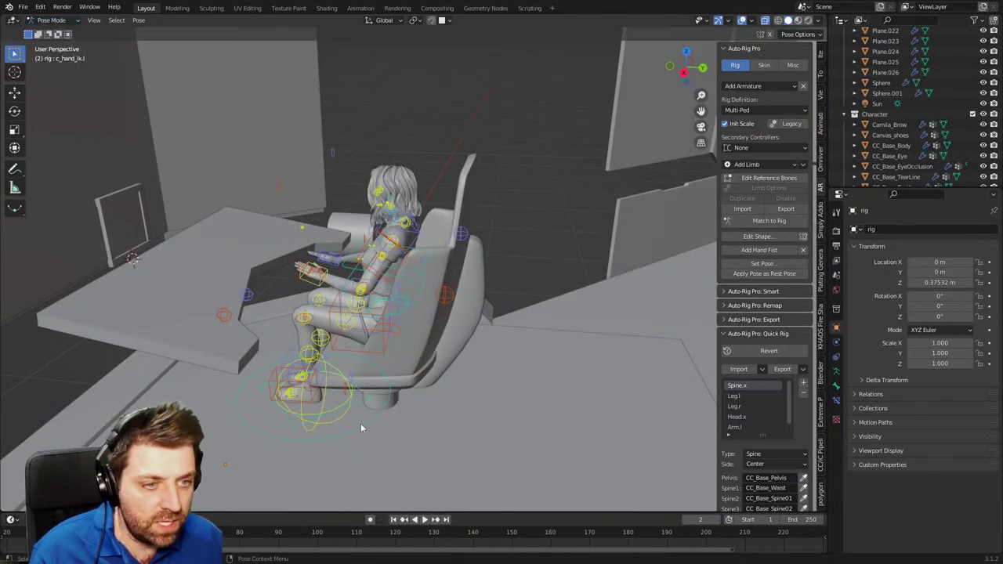
{"action": "left_click", "coordinate": [62, 21]}
{"action": "left_click", "coordinate": [57, 32]}
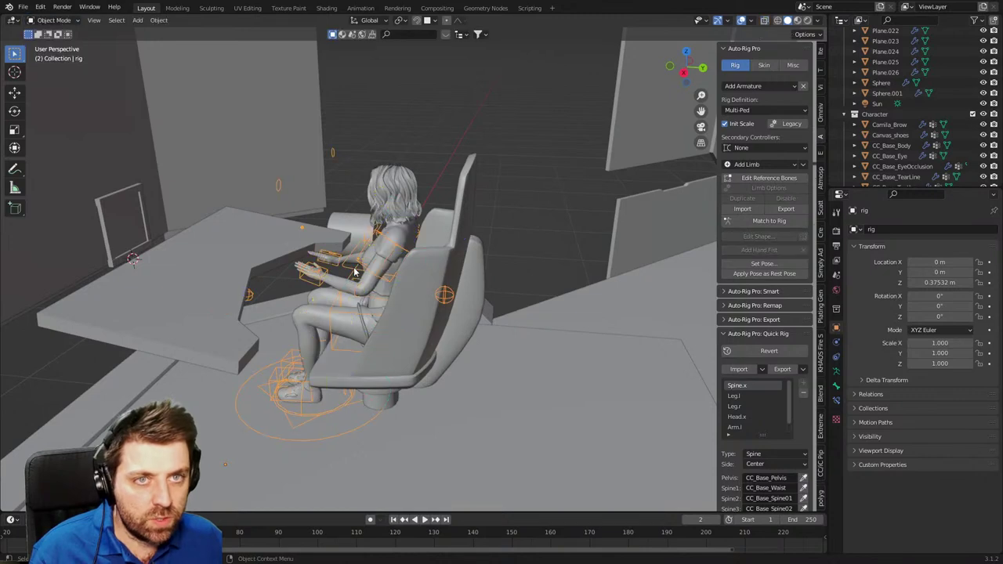
{"action": "left_click", "coordinate": [381, 408]}
{"action": "left_click", "coordinate": [381, 409], "text": "shift"}
{"action": "key", "text": "KP_3"}
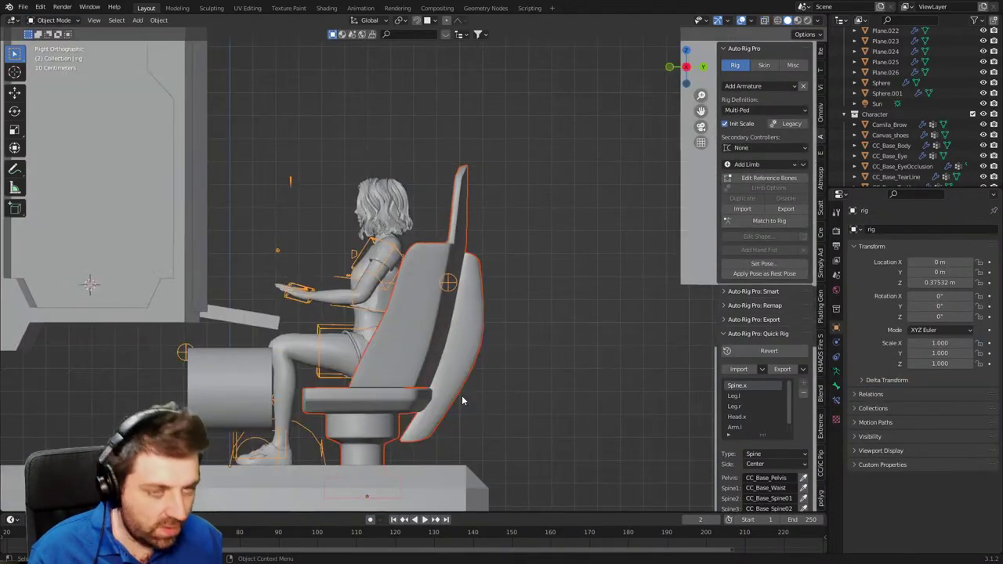
{"action": "key", "text": "g"}
{"action": "key", "text": "x"}
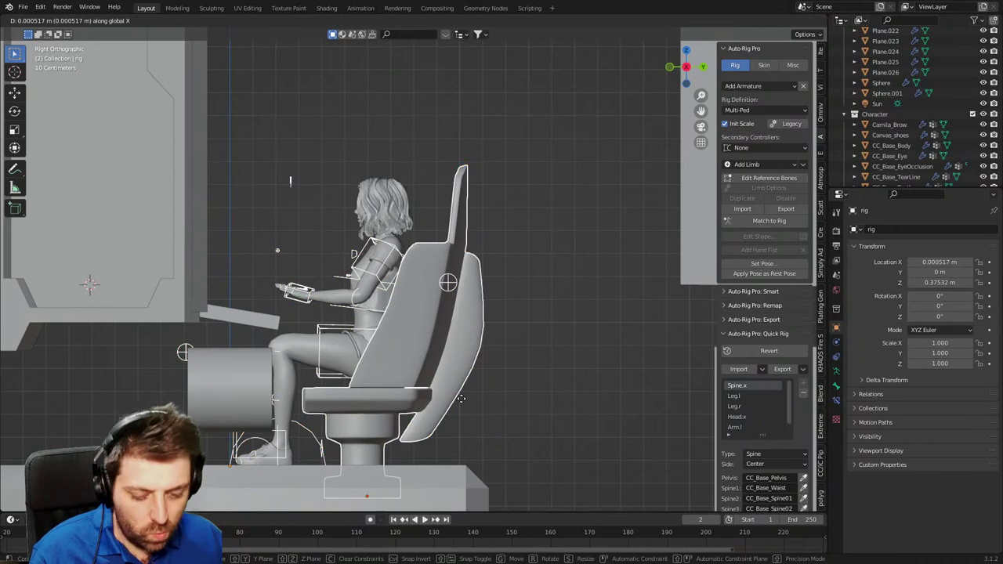
{"action": "key", "text": "y"}
{"action": "left_click", "coordinate": [427, 396]}
Raise only the chair slightly along Z and slide it forward along Y to fit behind the seated figure.
{"action": "left_click", "coordinate": [406, 401]}
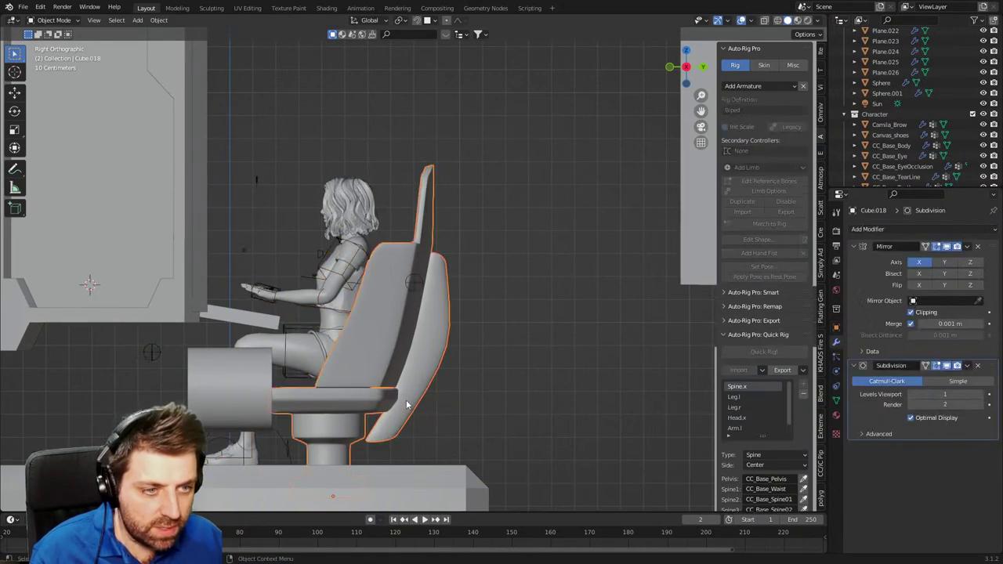
{"action": "key", "text": "g"}
{"action": "key", "text": "z"}
{"action": "left_click", "coordinate": [421, 314]}
{"action": "middle_click_drag", "start_coordinate": [412, 337], "coordinate": [399, 354], "text": "shift"}
{"action": "key", "text": "g"}
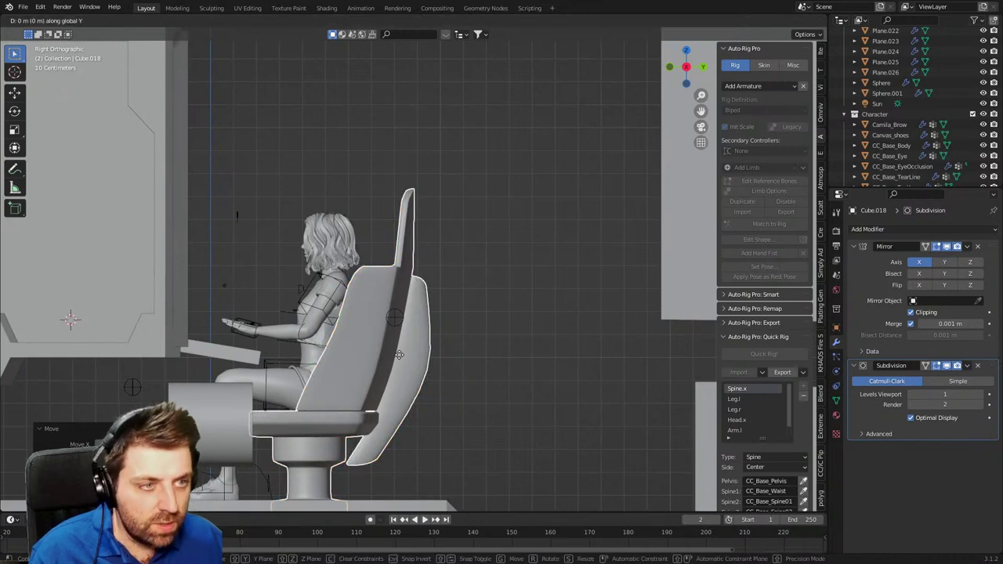
{"action": "left_click", "coordinate": [396, 356]}
{"action": "key", "text": "g"}
{"action": "key", "text": "y"}
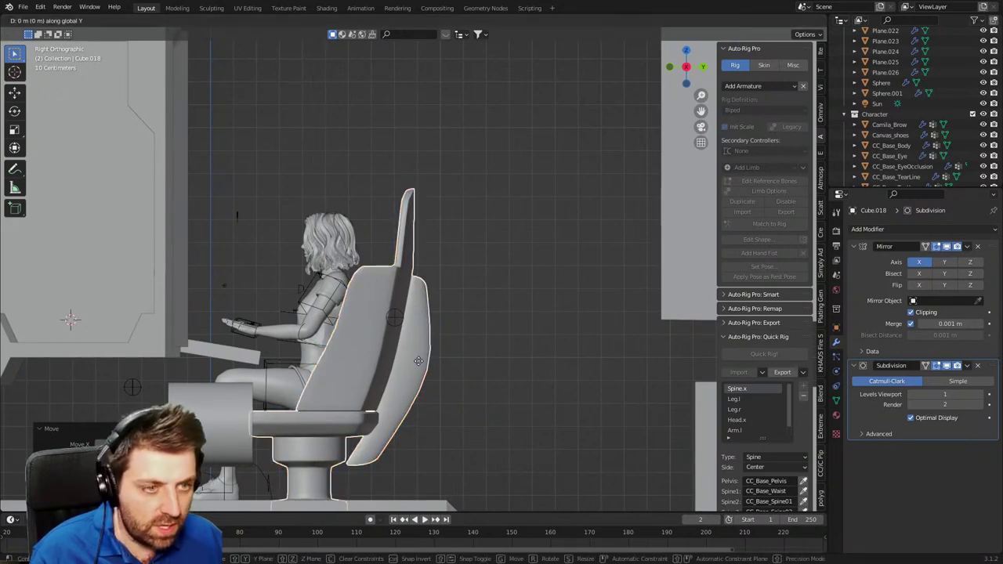
{"action": "left_click", "coordinate": [403, 365]}
Put the rig back in Pose Mode and move the foot IK controls about 0.057 m forward along Y.
{"action": "middle_click_drag", "start_coordinate": [402, 365], "coordinate": [333, 405]}
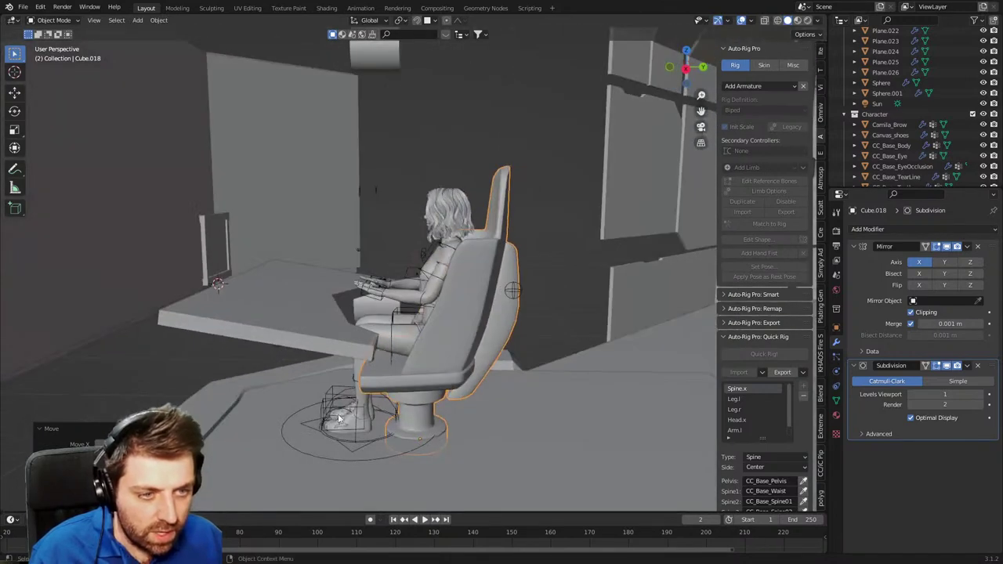
{"action": "left_click", "coordinate": [333, 405]}
{"action": "left_click", "coordinate": [47, 22]}
{"action": "left_click", "coordinate": [62, 54]}
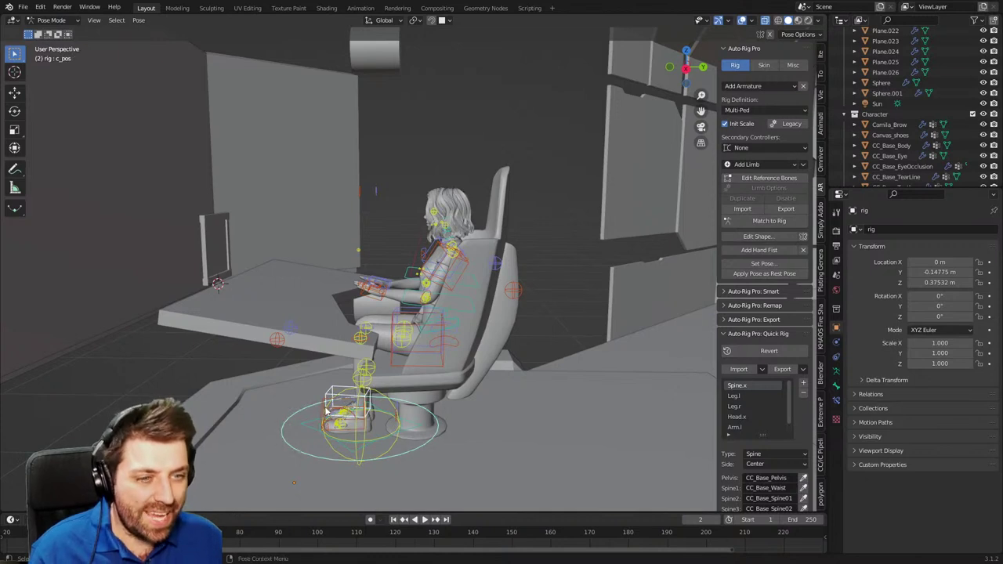
{"action": "key", "text": "KP_3"}
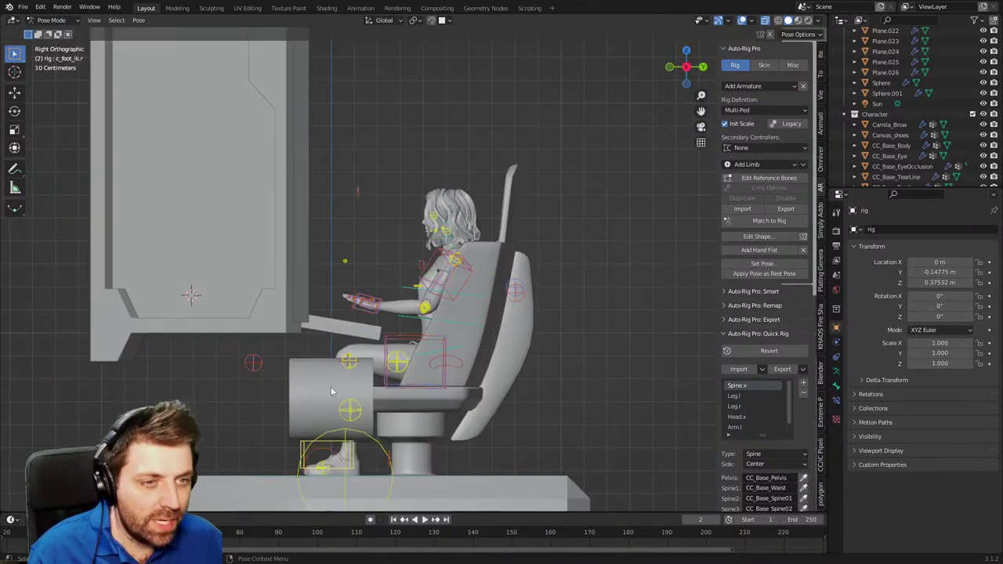
{"action": "key", "text": "g"}
{"action": "key", "text": "y"}
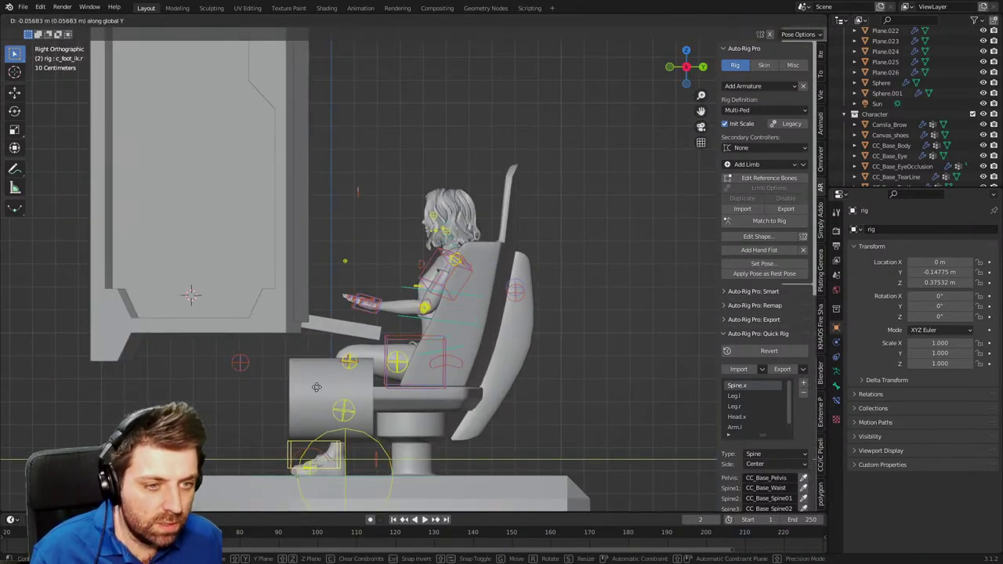
{"action": "left_click", "coordinate": [317, 394]}
Tilt the foot controls toes-up and reposition them slightly forward under the console.
{"action": "key", "text": "r"}
{"action": "left_click", "coordinate": [408, 467]}
{"action": "key", "text": "g"}
{"action": "left_click", "coordinate": [403, 465]}
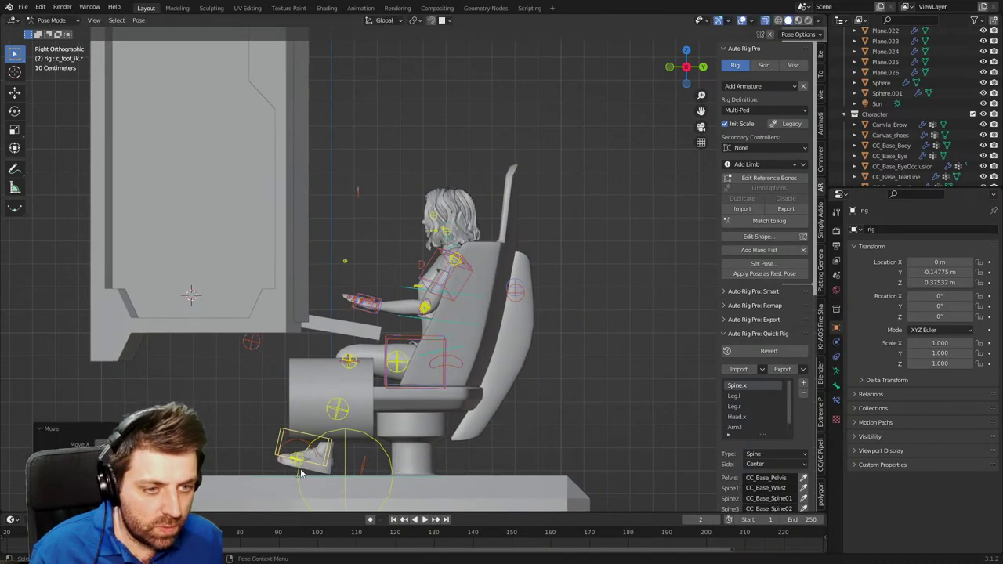
{"action": "key", "text": "r"}
{"action": "right_click", "coordinate": [319, 469]}
Lean the upper body forward with the c_spine_03.x control and bend the neck forward with c_subneck_1.x.
{"action": "middle_click_drag", "start_coordinate": [443, 365], "coordinate": [413, 398], "text": "shift"}
{"action": "scroll", "coordinate": [414, 399], "scroll_direction": "up", "scroll_amount": 2}
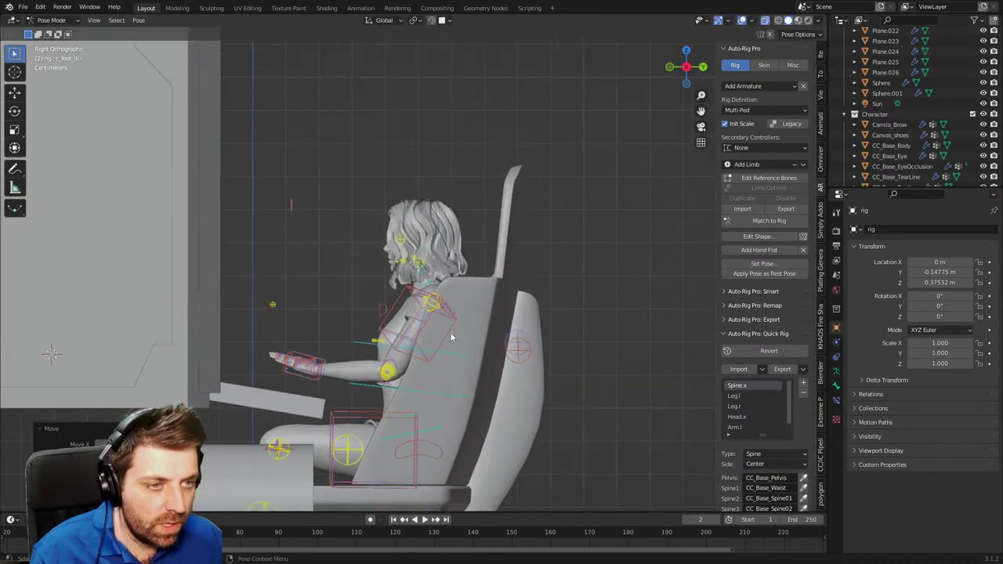
{"action": "key", "text": "r"}
{"action": "left_click", "coordinate": [321, 369]}
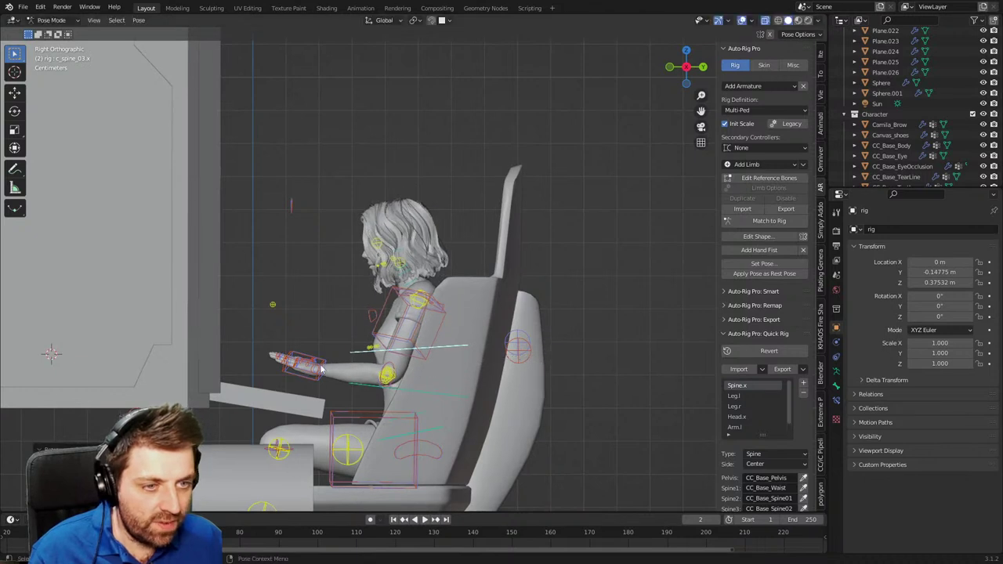
{"action": "left_click", "coordinate": [416, 284]}
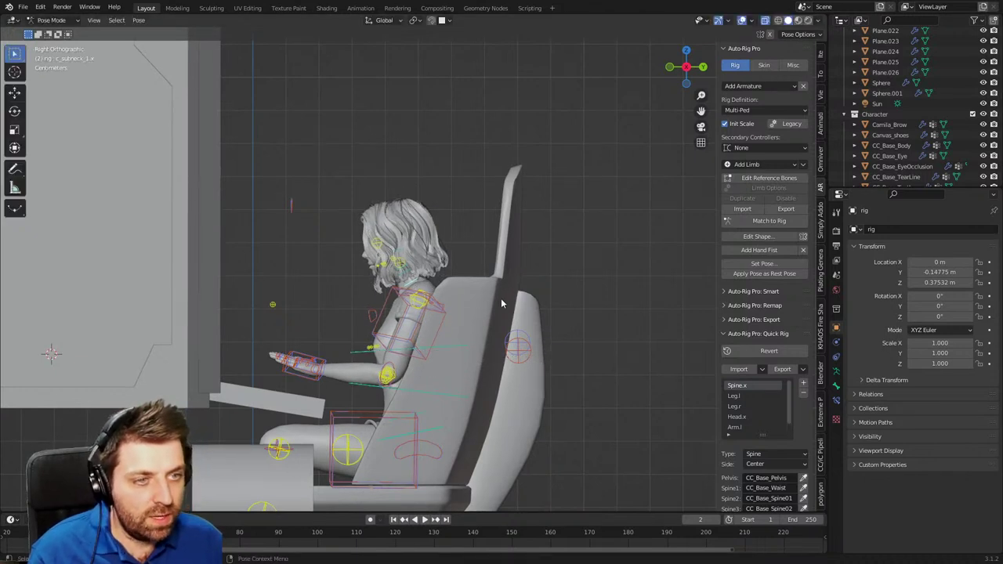
{"action": "key", "text": "r"}
{"action": "left_click", "coordinate": [502, 291]}
Lower the left hand IK control (c_hand_ik.l) and bring it slightly forward toward the console edge.
{"action": "left_click", "coordinate": [317, 382]}
{"action": "key", "text": "g"}
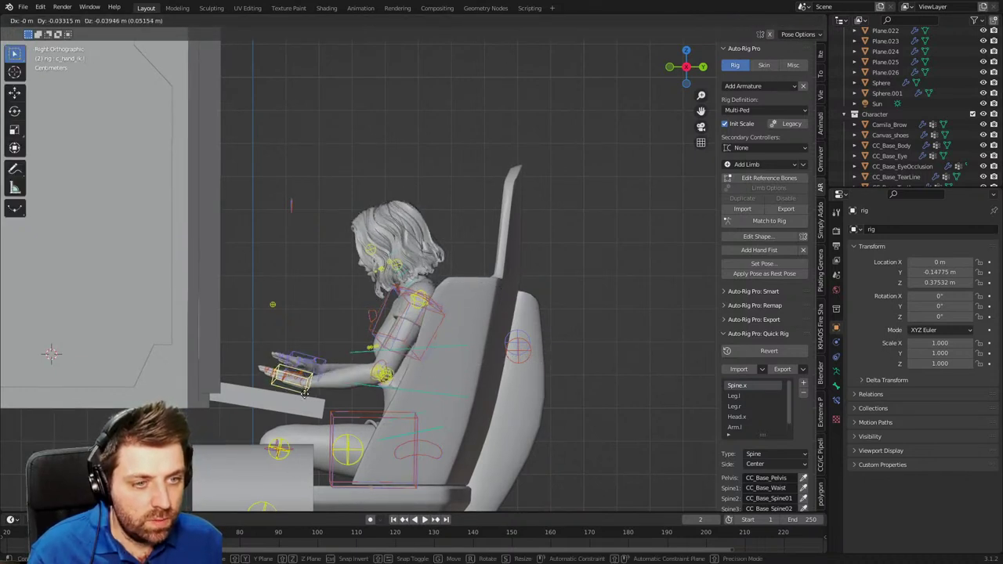
{"action": "left_click", "coordinate": [308, 390]}
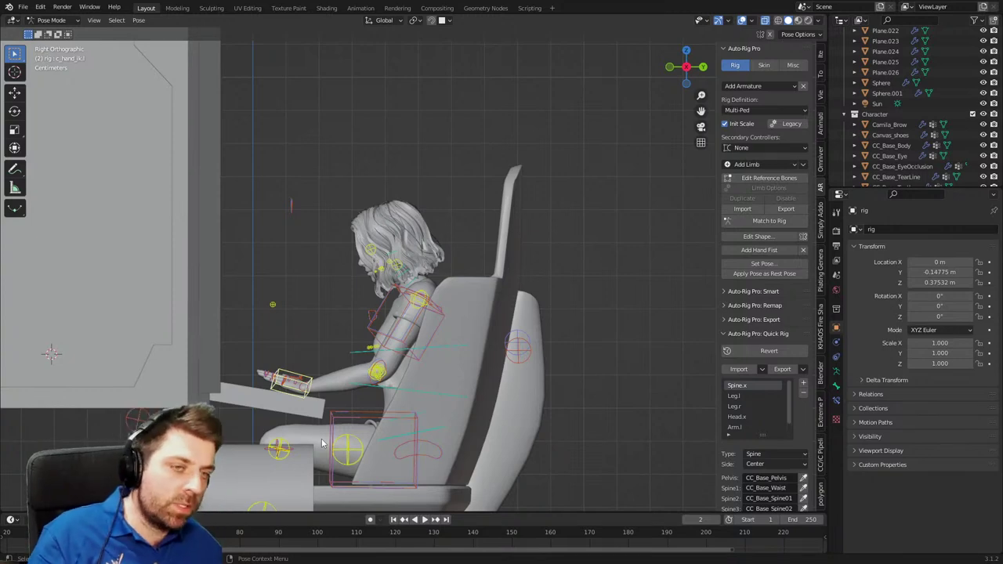
Nudge the left hand IK control slightly up and forward so the hand hovers over the console's front edge.
{"action": "middle_click_drag", "start_coordinate": [305, 393], "coordinate": [267, 384]}
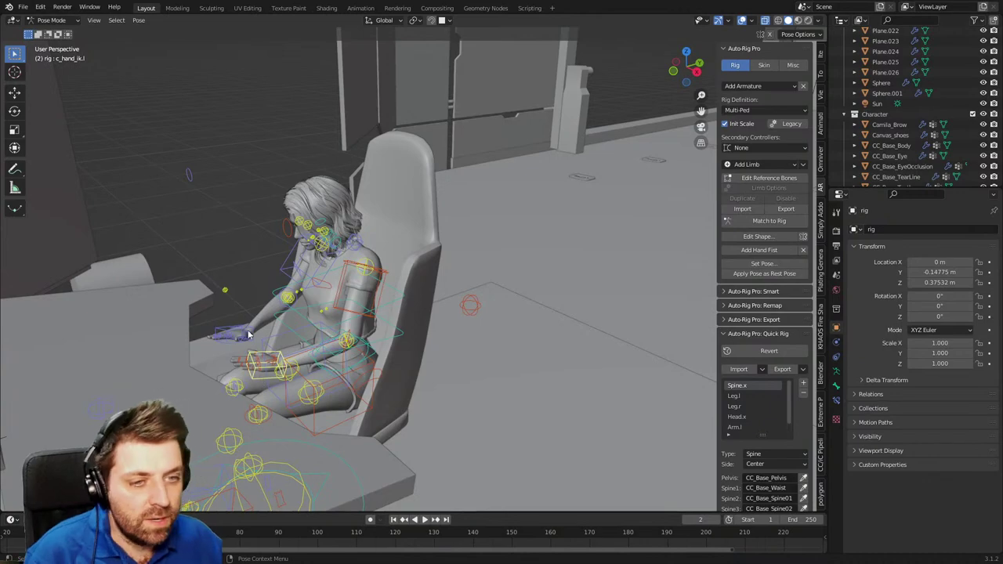
{"action": "middle_click_drag", "start_coordinate": [273, 335], "coordinate": [381, 475], "text": "shift"}
{"action": "scroll", "coordinate": [403, 314], "scroll_direction": "up", "scroll_amount": 3}
{"action": "key", "text": "KP_3"}
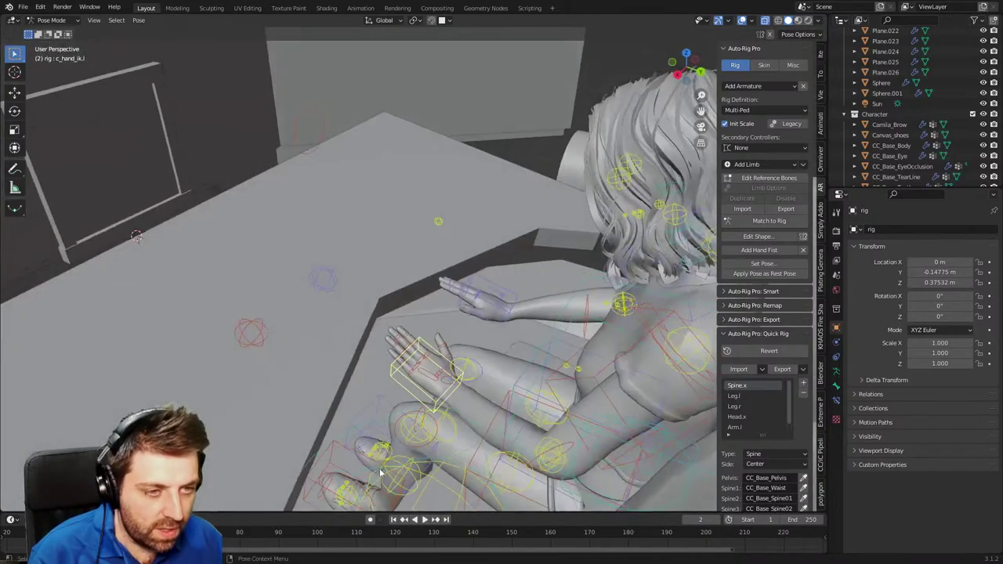
{"action": "scroll", "coordinate": [382, 463], "scroll_direction": "down", "scroll_amount": 2}
{"action": "key", "text": "g"}
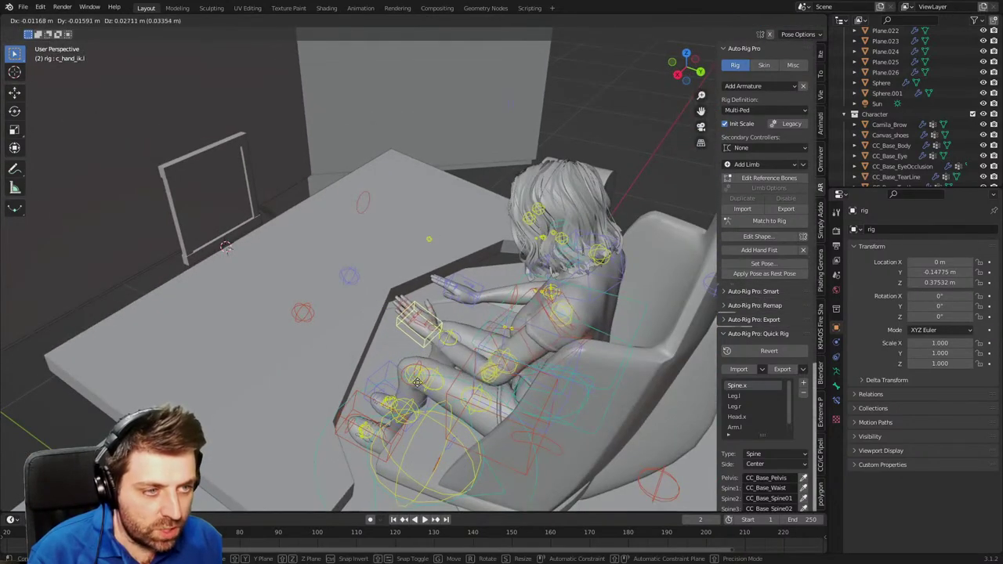
{"action": "left_click", "coordinate": [459, 370]}
{"action": "key", "text": "KP_3"}
{"action": "middle_click_drag", "start_coordinate": [188, 172], "coordinate": [202, 193]}
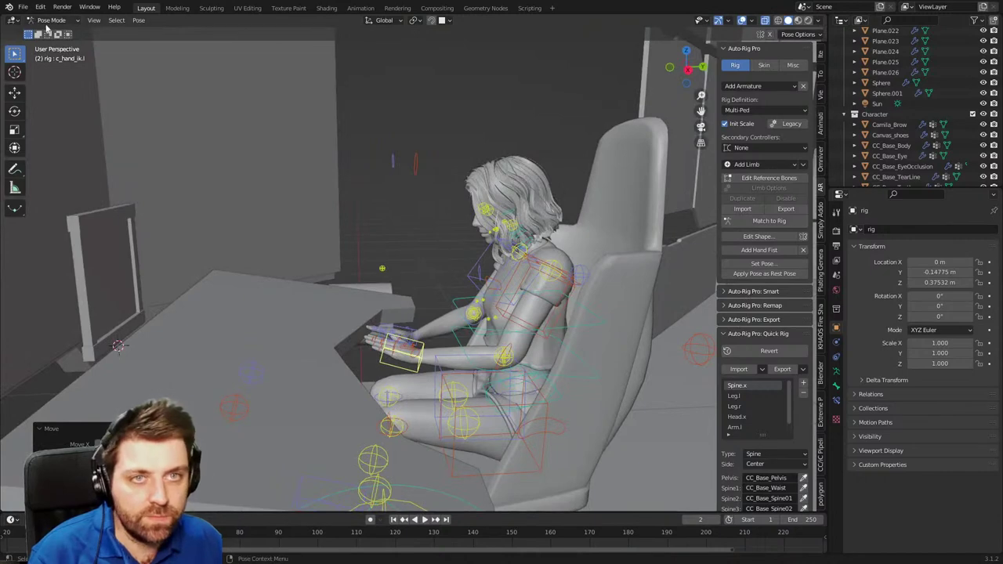
In Object Mode, select the console desk and the screen frame together and reposition both in the side view relative to the figure's hands.
{"action": "left_click", "coordinate": [49, 21]}
{"action": "left_click", "coordinate": [49, 32]}
{"action": "left_click", "coordinate": [280, 372]}
{"action": "left_click", "coordinate": [112, 293], "text": "shift"}
{"action": "middle_click_drag", "start_coordinate": [180, 369], "coordinate": [190, 350]}
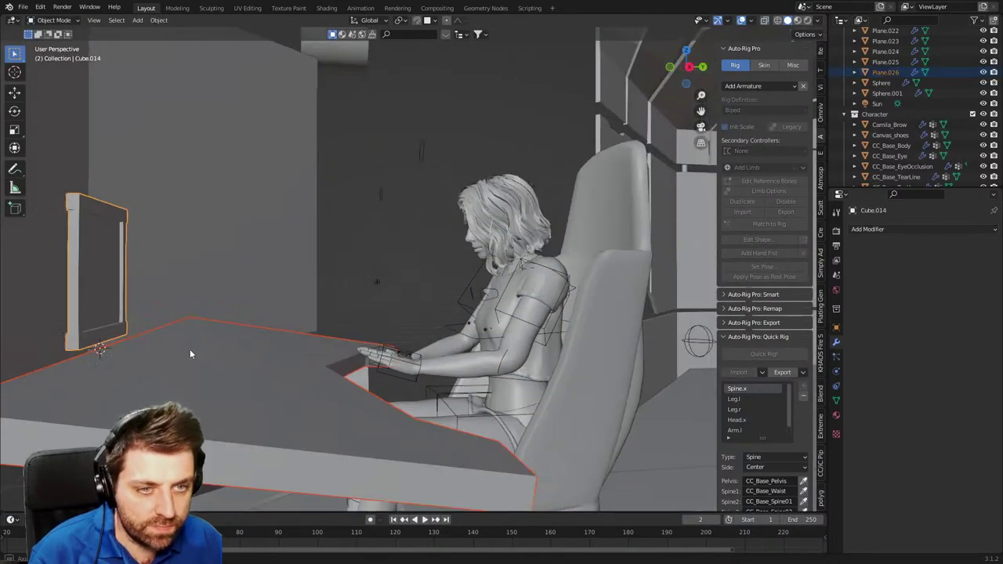
{"action": "key", "text": "KP_3"}
{"action": "key", "text": "z"}
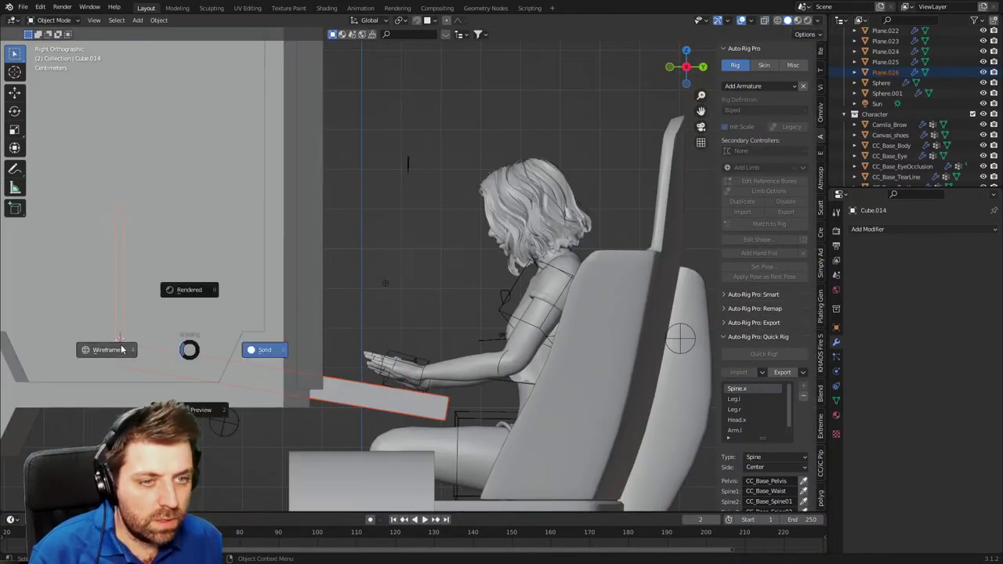
{"action": "left_click", "coordinate": [122, 350]}
{"action": "key", "text": "g"}
{"action": "left_click", "coordinate": [227, 367]}
{"action": "key", "text": "z"}
{"action": "mouse_move", "coordinate": [566, 378]}
{"action": "middle_mouse_down"}
{"action": "mouse_move", "coordinate": [515, 387]}
{"action": "mouse_move", "coordinate": [539, 415]}
{"action": "mouse_move", "coordinate": [493, 442]}
{"action": "mouse_move", "coordinate": [465, 481]}
{"action": "mouse_move", "coordinate": [518, 455]}
{"action": "mouse_move", "coordinate": [547, 411]}
{"action": "mouse_move", "coordinate": [488, 441]}
{"action": "mouse_move", "coordinate": [479, 420]}
{"action": "mouse_move", "coordinate": [448, 403]}
{"action": "middle_mouse_up"}
{"action": "left_click", "coordinate": [517, 389]}
{"action": "scroll", "coordinate": [469, 442], "scroll_direction": "up", "scroll_amount": 3}
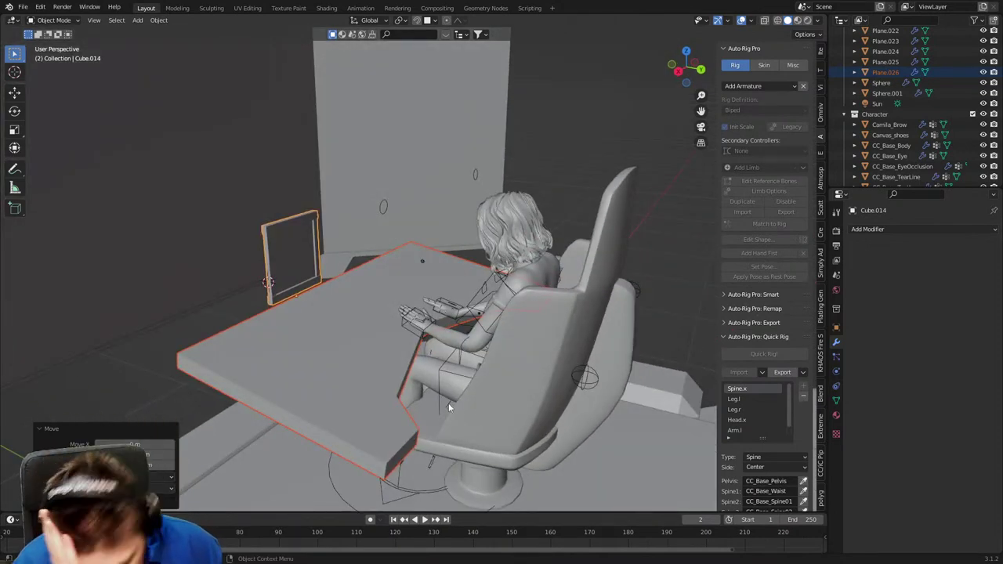
Edit the console desk mesh, adding a loop cut across its middle section and sliding the cut's front vertex inward along its edge.
{"action": "left_click", "coordinate": [409, 382]}
{"action": "key", "text": "Tab"}
{"action": "middle_click_drag", "start_coordinate": [430, 380], "coordinate": [408, 351]}
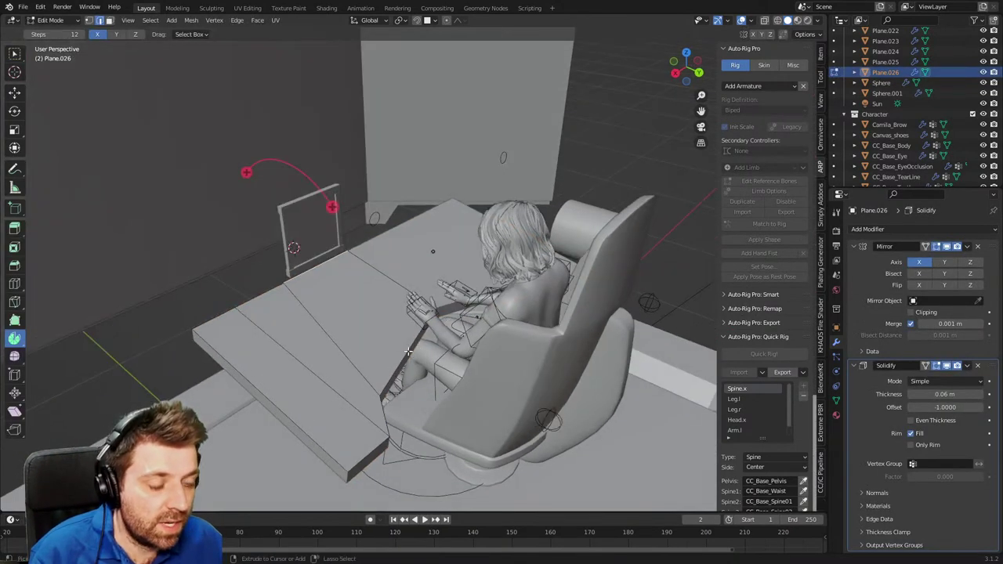
{"action": "key", "text": "ctrl+r"}
{"action": "left_click", "coordinate": [416, 366]}
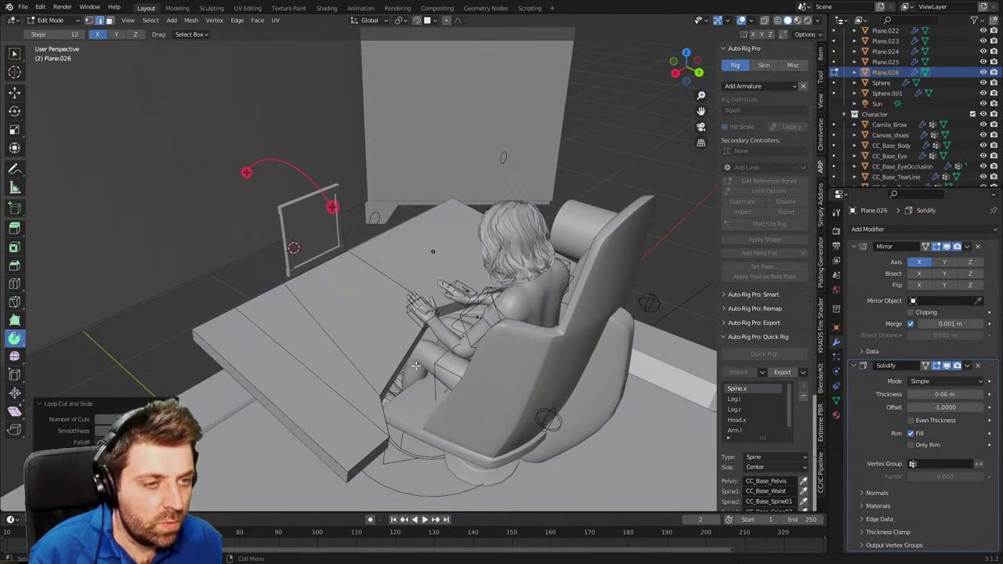
{"action": "key", "text": "3"}
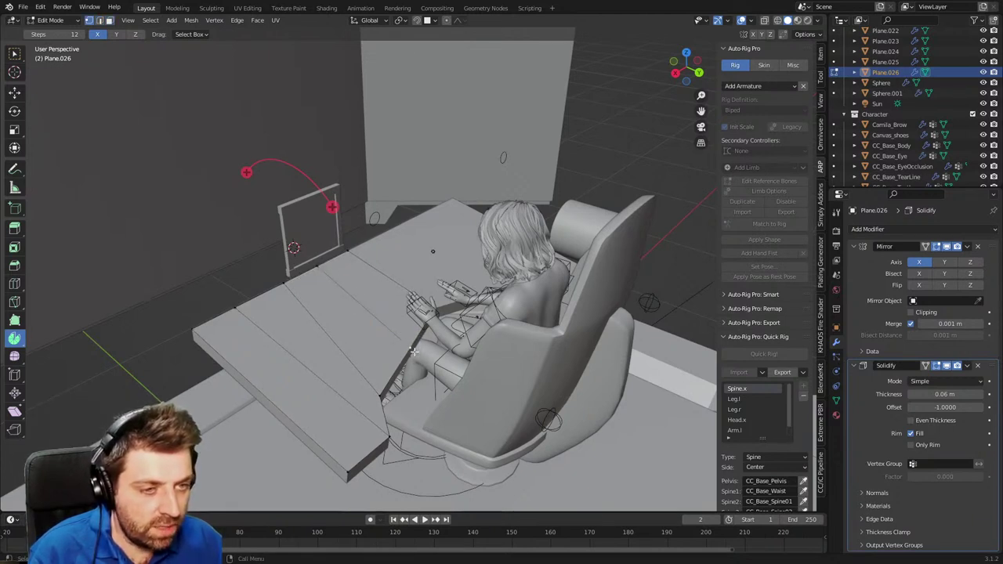
{"action": "key", "text": "g"}
{"action": "key", "text": "g"}
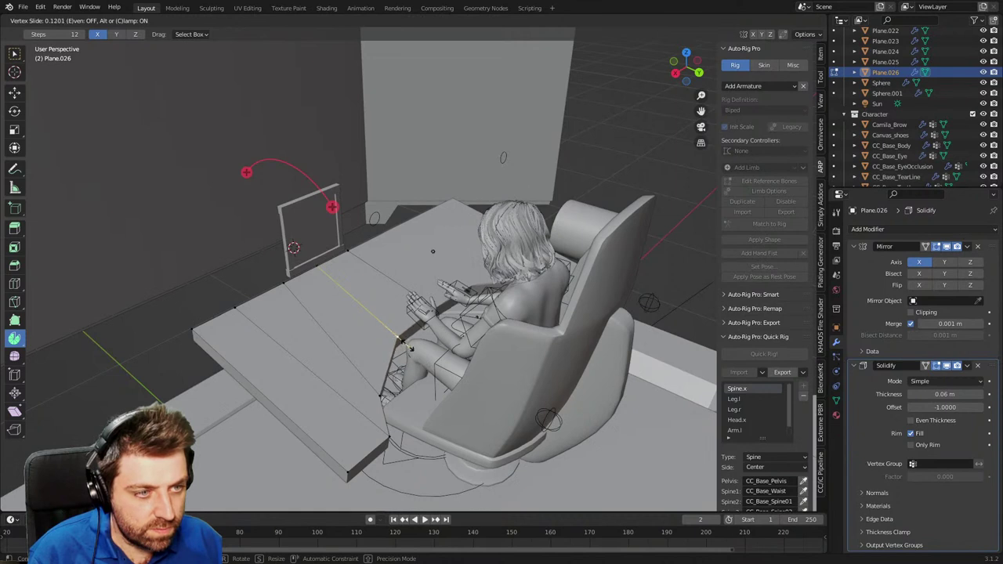
{"action": "left_click", "coordinate": [388, 327]}
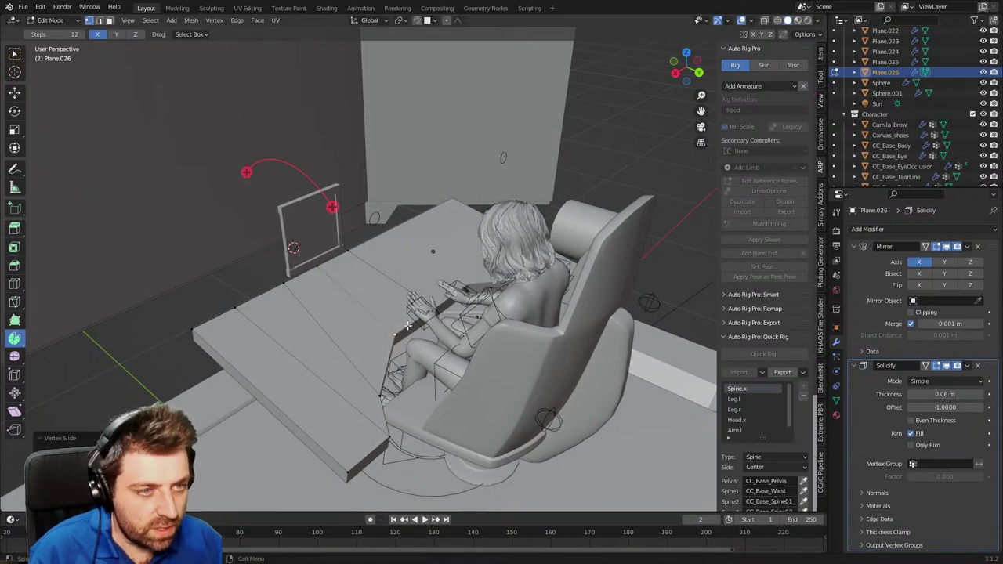
{"action": "key", "text": "s"}
{"action": "key", "text": "x"}
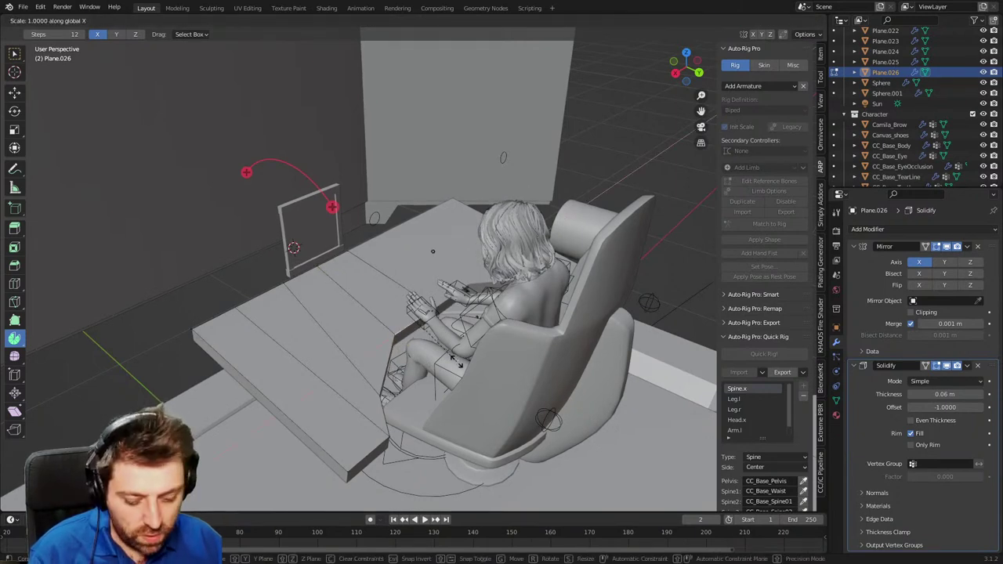
{"action": "key", "text": "Escape"}
Delete the outer side sections of the console desk, keeping only the part in front of the figure.
{"action": "middle_click_drag", "start_coordinate": [457, 360], "coordinate": [401, 376]}
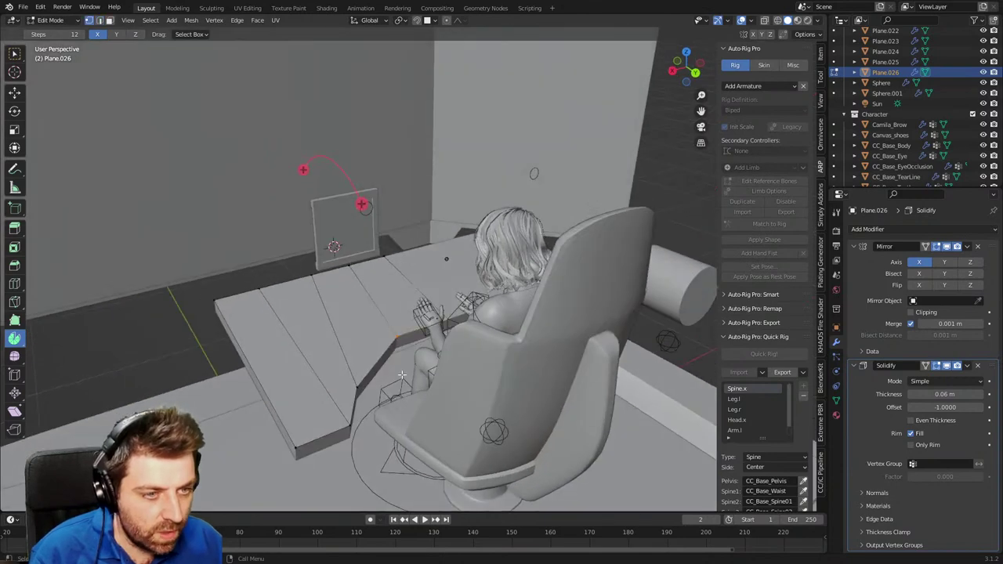
{"action": "middle_click_drag", "start_coordinate": [325, 434], "coordinate": [367, 419]}
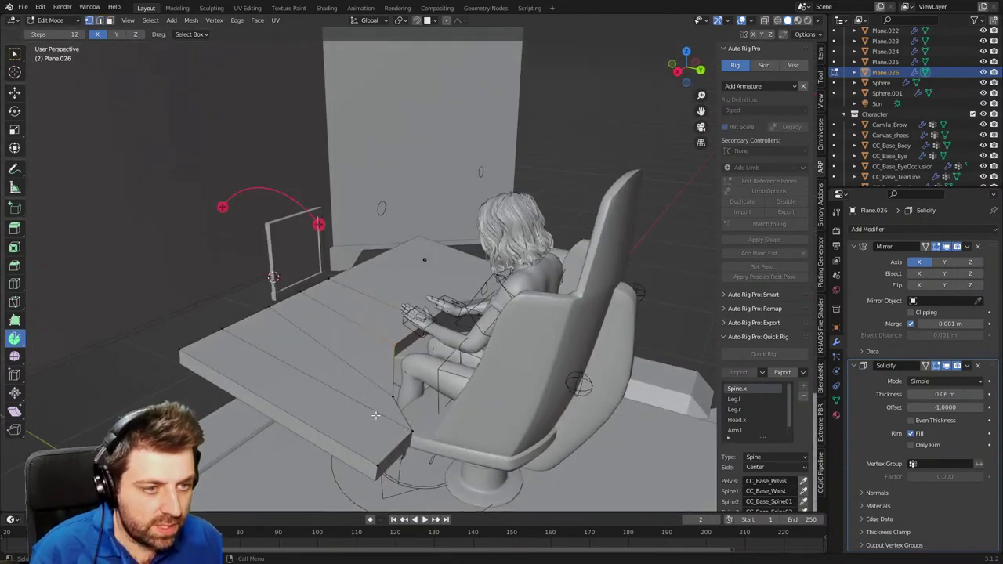
{"action": "key", "text": "x"}
{"action": "left_click", "coordinate": [337, 429]}
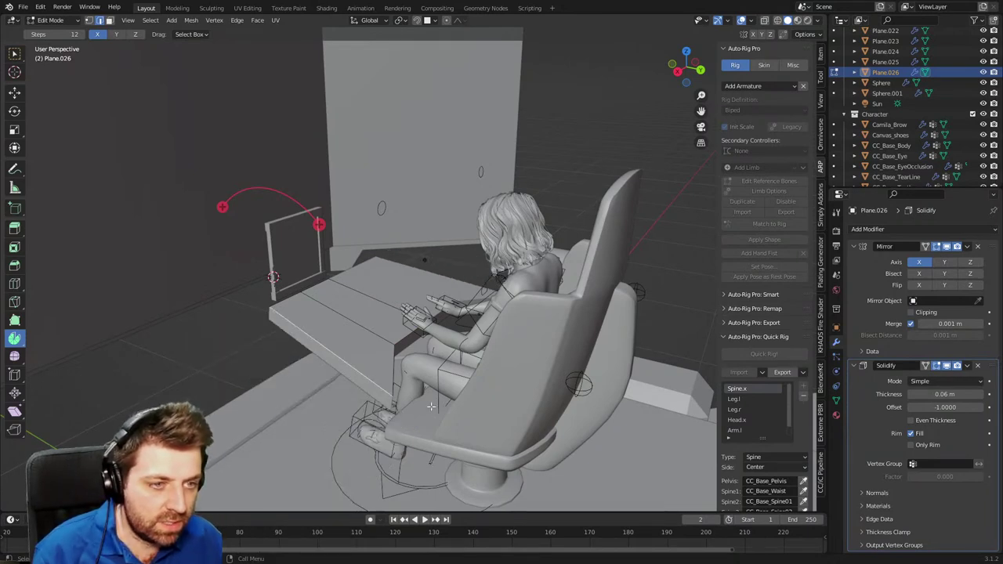
Add a loop cut across the shortened desk's width and slide its vertex to straighten the cut.
{"action": "middle_click_drag", "start_coordinate": [451, 408], "coordinate": [517, 369]}
{"action": "key", "text": "ctrl+r"}
{"action": "left_click", "coordinate": [365, 369]}
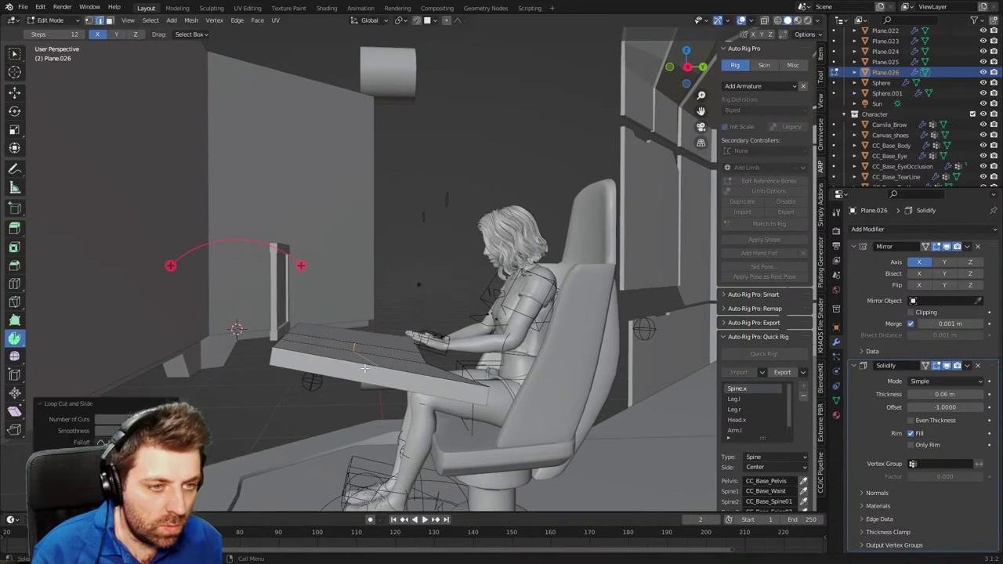
{"action": "key", "text": "shift+v"}
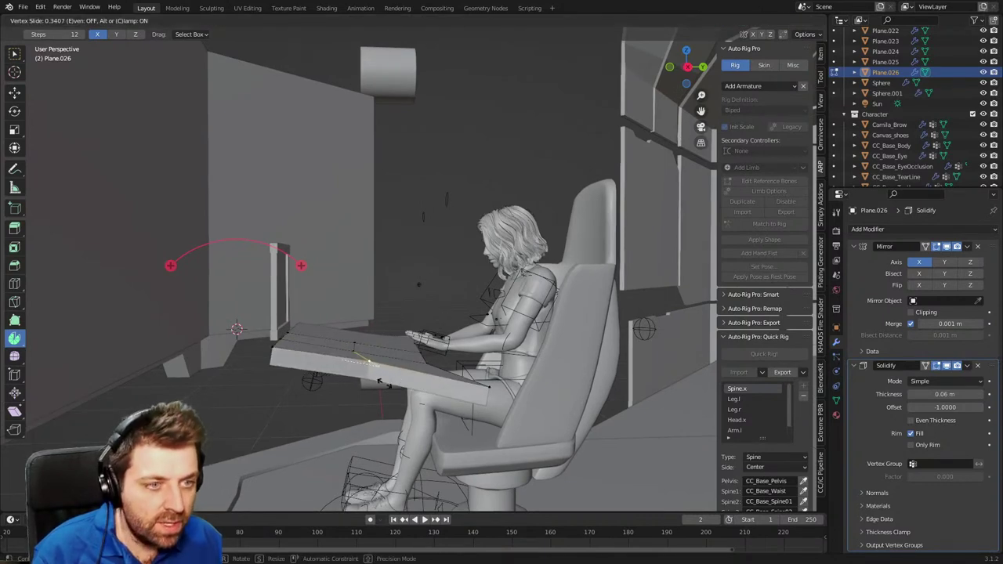
{"action": "left_click", "coordinate": [241, 371]}
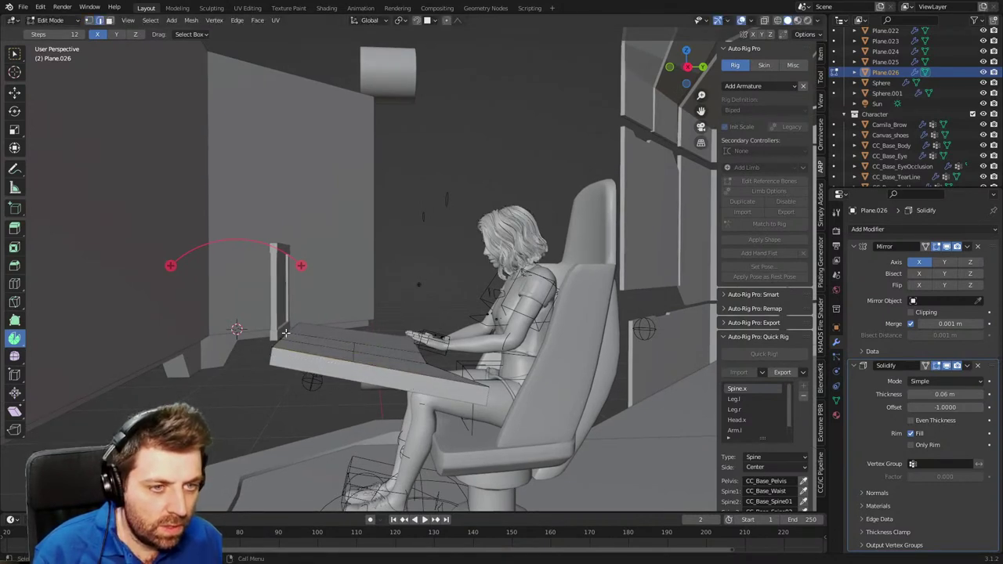
Raise the desk's rear edge about 0.048 m along Z and shift it about 0.117 m along Y toward the figure.
{"action": "key", "text": "g"}
{"action": "key", "text": "z"}
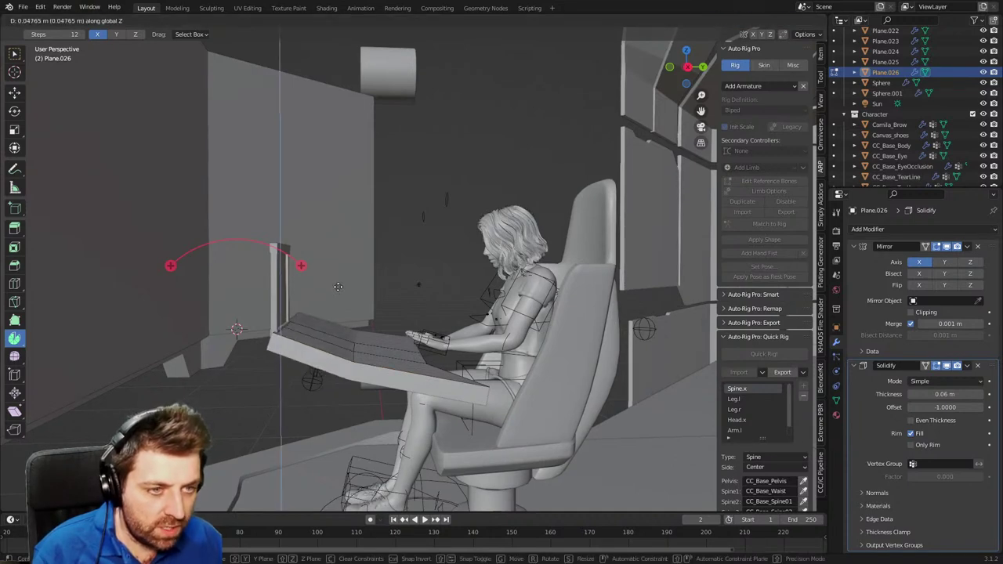
{"action": "left_click", "coordinate": [338, 287]}
{"action": "key", "text": "g"}
{"action": "key", "text": "y"}
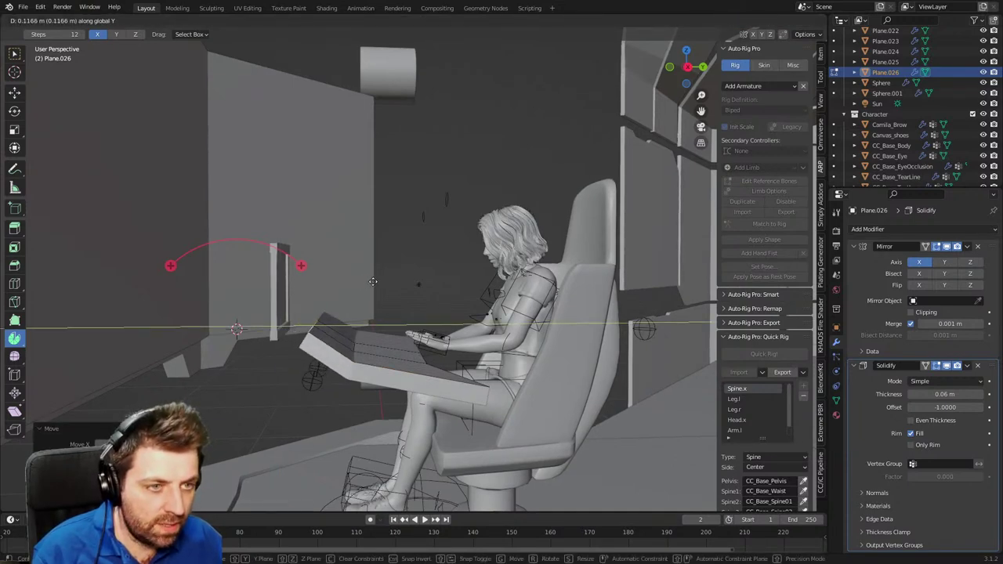
{"action": "left_click", "coordinate": [373, 282]}
{"action": "middle_click_drag", "start_coordinate": [373, 281], "coordinate": [420, 393]}
Slide an edge loop close to the desk's outer side, and vertex-slide the front outer corner inward to cut it off.
{"action": "key", "text": "Tab"}
{"action": "key", "text": "Tab"}
{"action": "key", "text": "Tab"}
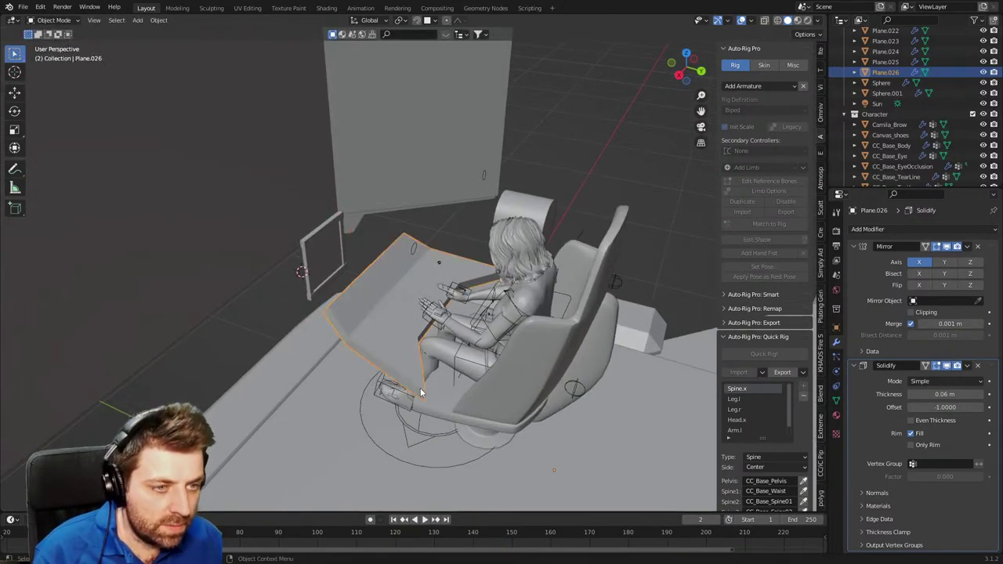
{"action": "key", "text": "Tab"}
{"action": "key", "text": "g"}
{"action": "key", "text": "g"}
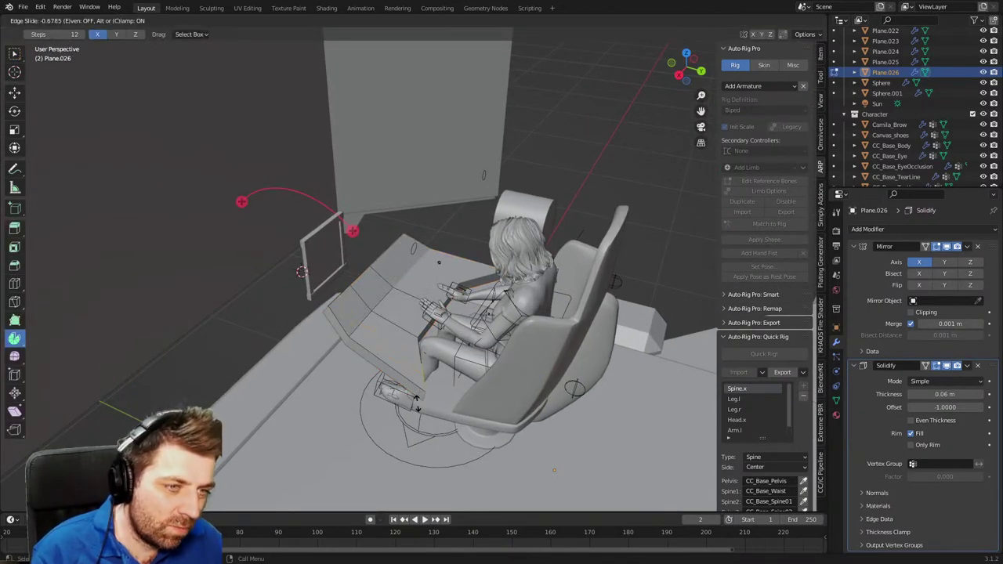
{"action": "left_click", "coordinate": [423, 406]}
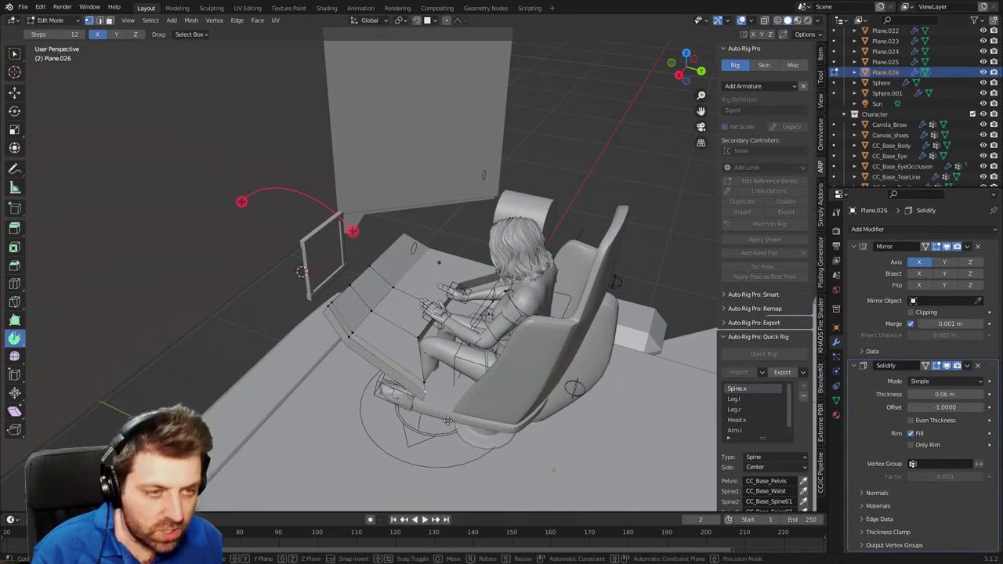
{"action": "key", "text": "g"}
{"action": "key", "text": "g"}
{"action": "left_click", "coordinate": [389, 383]}
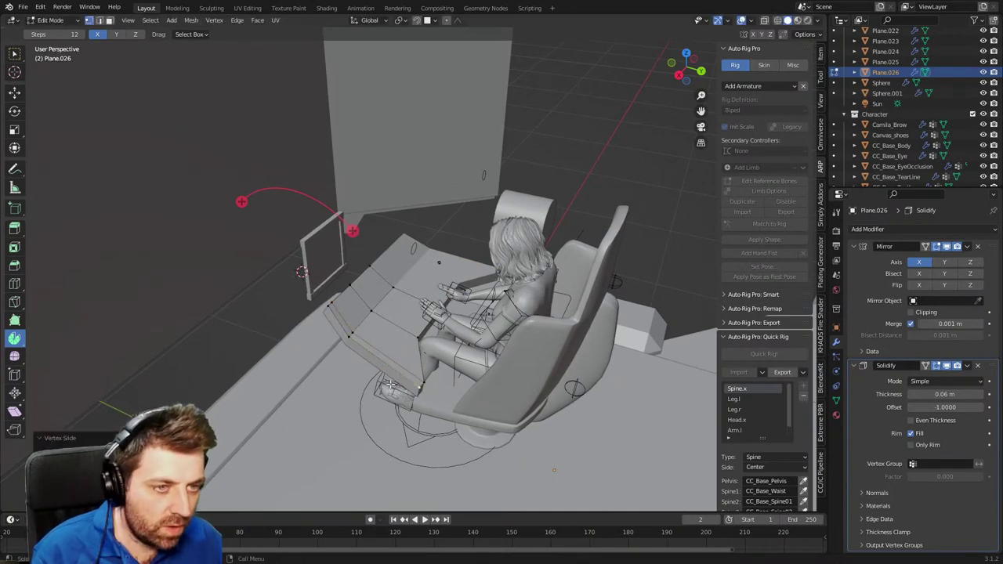
{"action": "key", "text": "Tab"}
Select the screen frame behind the console and scale it down to suit the smaller desk.
{"action": "middle_click_drag", "start_coordinate": [427, 383], "coordinate": [462, 329]}
{"action": "scroll", "coordinate": [333, 400], "scroll_direction": "up", "scroll_amount": 2}
{"action": "left_click", "coordinate": [308, 304]}
{"action": "middle_click_drag", "start_coordinate": [311, 306], "coordinate": [357, 325]}
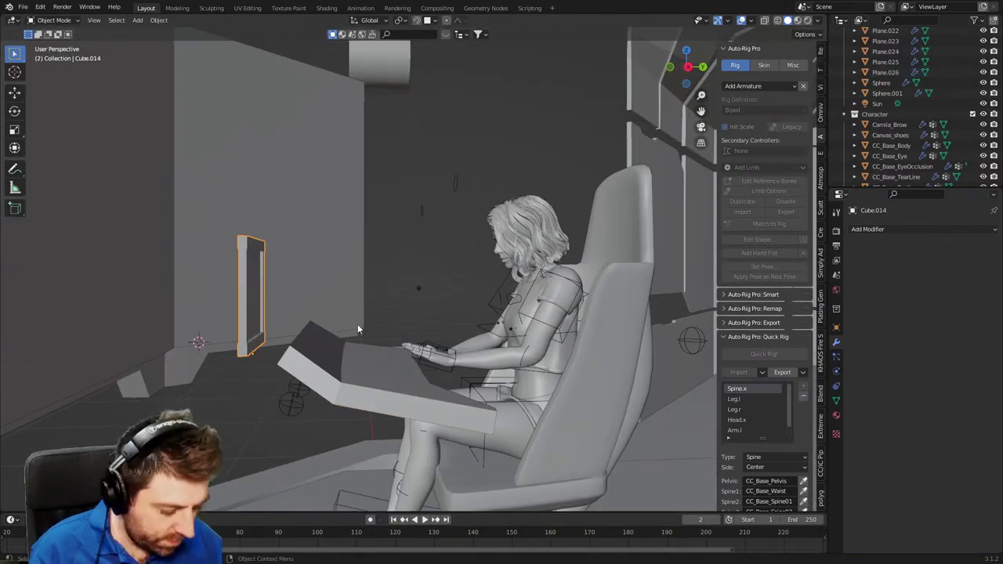
{"action": "mouse_move", "coordinate": [420, 321]}
{"action": "middle_mouse_down"}
{"action": "mouse_move", "coordinate": [324, 351]}
{"action": "mouse_move", "coordinate": [404, 328]}
{"action": "mouse_move", "coordinate": [397, 368]}
{"action": "mouse_move", "coordinate": [473, 359]}
{"action": "mouse_move", "coordinate": [322, 359]}
{"action": "mouse_move", "coordinate": [486, 355]}
{"action": "mouse_move", "coordinate": [517, 343]}
{"action": "middle_mouse_up"}
{"action": "scroll", "coordinate": [351, 342], "scroll_direction": "up", "scroll_amount": 2}
{"action": "key", "text": "z"}
{"action": "left_click", "coordinate": [274, 342]}
{"action": "scroll", "coordinate": [415, 367], "scroll_direction": "up", "scroll_amount": 3}
{"action": "key", "text": "z"}
{"action": "left_click", "coordinate": [496, 367]}
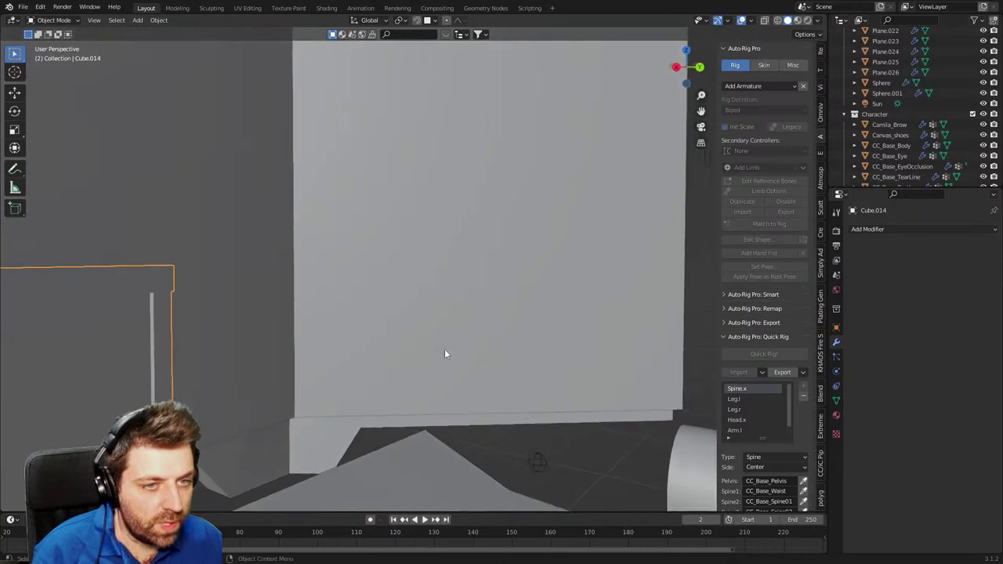
{"action": "scroll", "coordinate": [392, 360], "scroll_direction": "down", "scroll_amount": 4}
{"action": "left_click", "coordinate": [236, 391]}
{"action": "middle_click_drag", "start_coordinate": [235, 391], "coordinate": [290, 398]}
{"action": "left_click", "coordinate": [212, 428]}
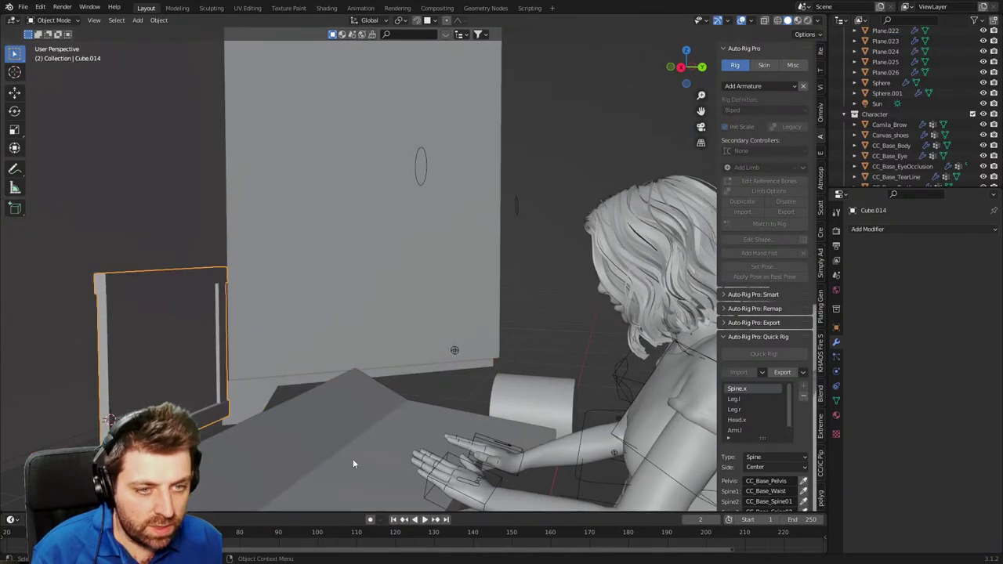
{"action": "key", "text": "s"}
{"action": "left_click", "coordinate": [269, 428]}
In the wireframe side view, move the screen frame onto the desk's raised rear panel and tilt it backward.
{"action": "key", "text": "KP_3"}
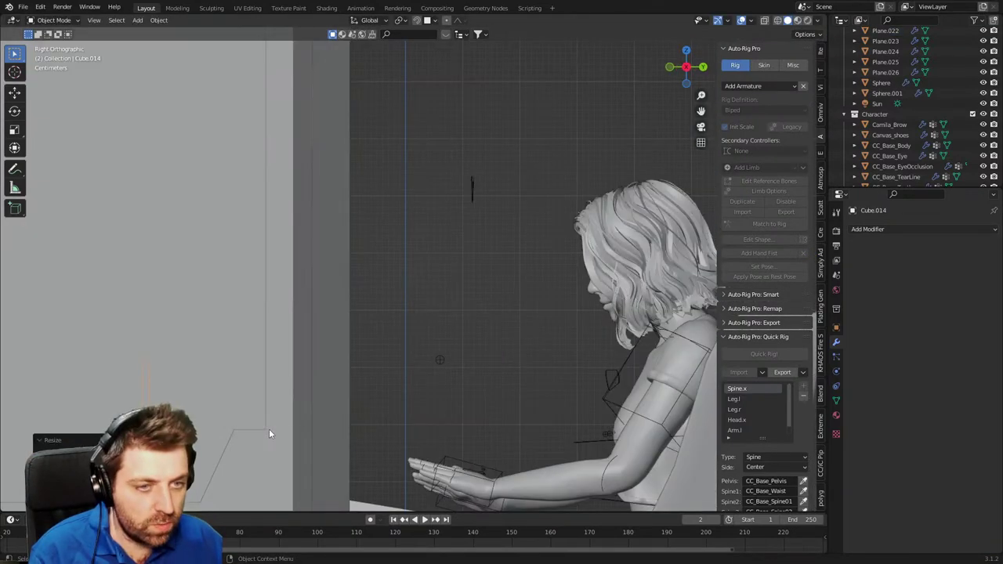
{"action": "key", "text": "z"}
{"action": "left_click", "coordinate": [236, 428]}
{"action": "middle_click_drag", "start_coordinate": [236, 427], "coordinate": [316, 247], "text": "shift"}
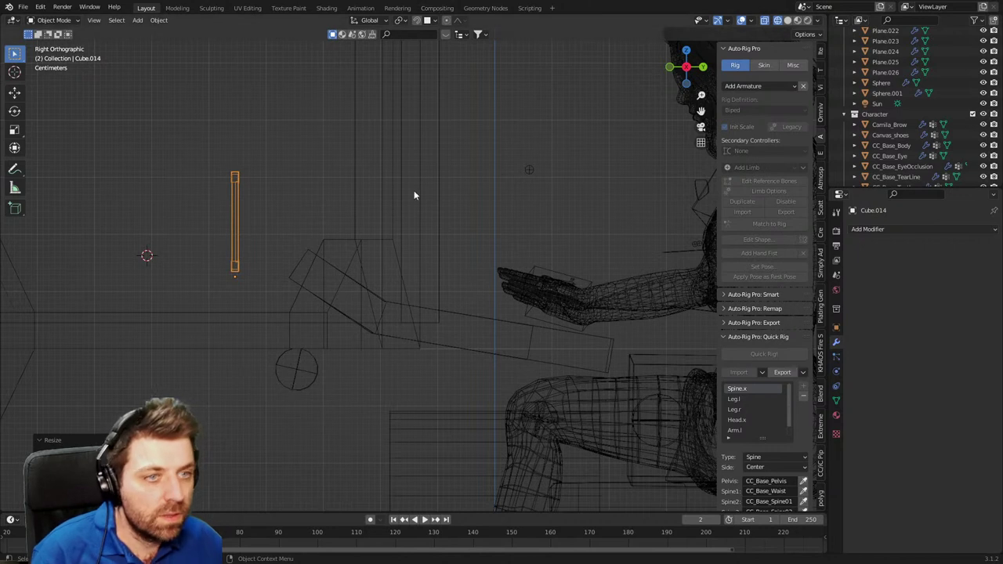
{"action": "key", "text": "g"}
{"action": "left_click", "coordinate": [347, 340]}
{"action": "key", "text": "r"}
{"action": "left_click", "coordinate": [422, 304]}
Fine-tune the screen frame's position and tilt so it lies flush on the rear panel, and check it in solid view.
{"action": "key", "text": "g"}
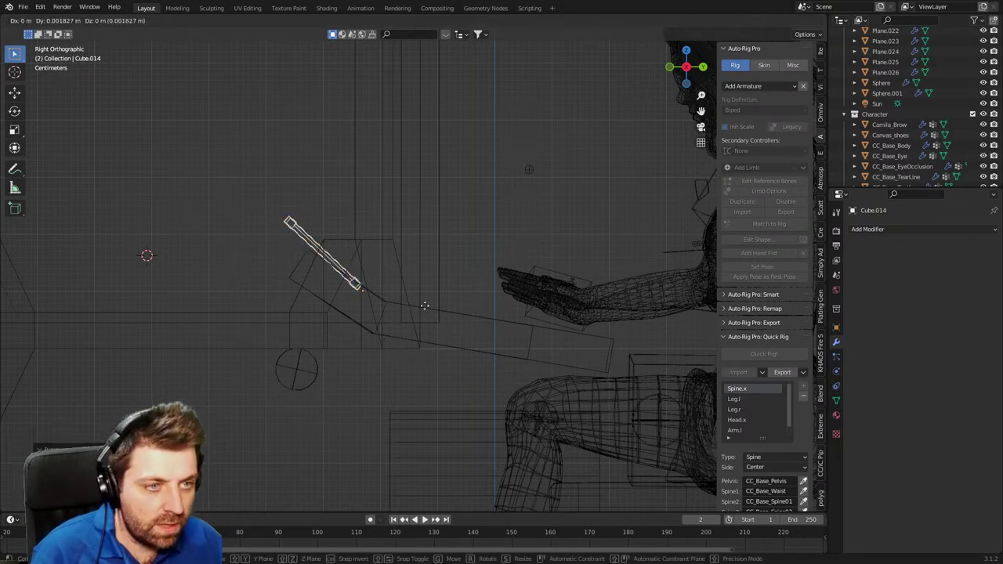
{"action": "left_click", "coordinate": [450, 317]}
{"action": "key", "text": "r"}
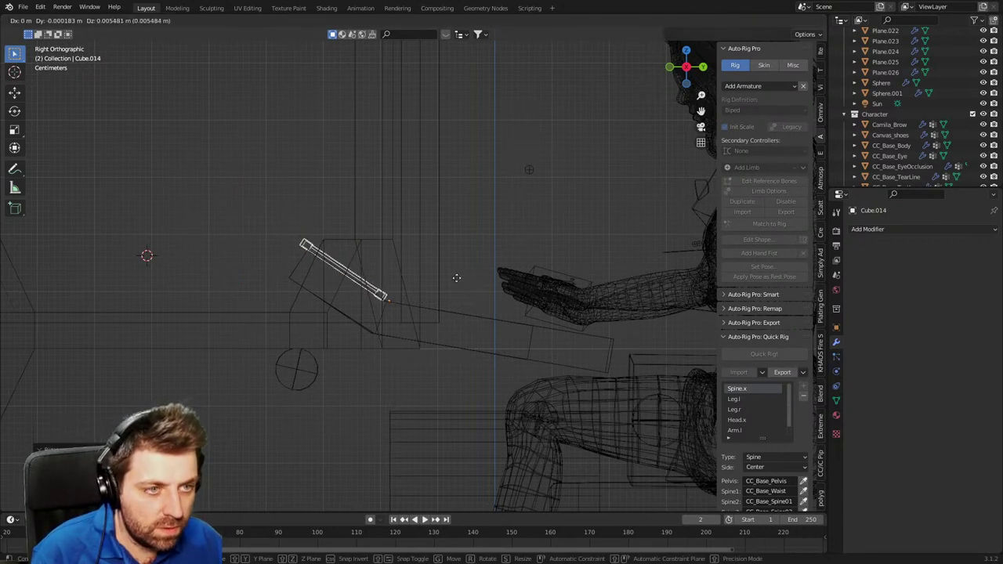
{"action": "left_click", "coordinate": [456, 280]}
{"action": "mouse_move", "coordinate": [455, 280]}
{"action": "middle_mouse_down"}
{"action": "mouse_move", "coordinate": [395, 345]}
{"action": "mouse_move", "coordinate": [356, 348]}
{"action": "mouse_move", "coordinate": [357, 391]}
{"action": "mouse_move", "coordinate": [392, 393]}
{"action": "middle_mouse_up"}
{"action": "key", "text": "z"}
{"action": "left_click", "coordinate": [400, 360]}
{"action": "scroll", "coordinate": [391, 393], "scroll_direction": "up", "scroll_amount": 2}
{"action": "middle_click_drag", "start_coordinate": [253, 415], "coordinate": [264, 375]}
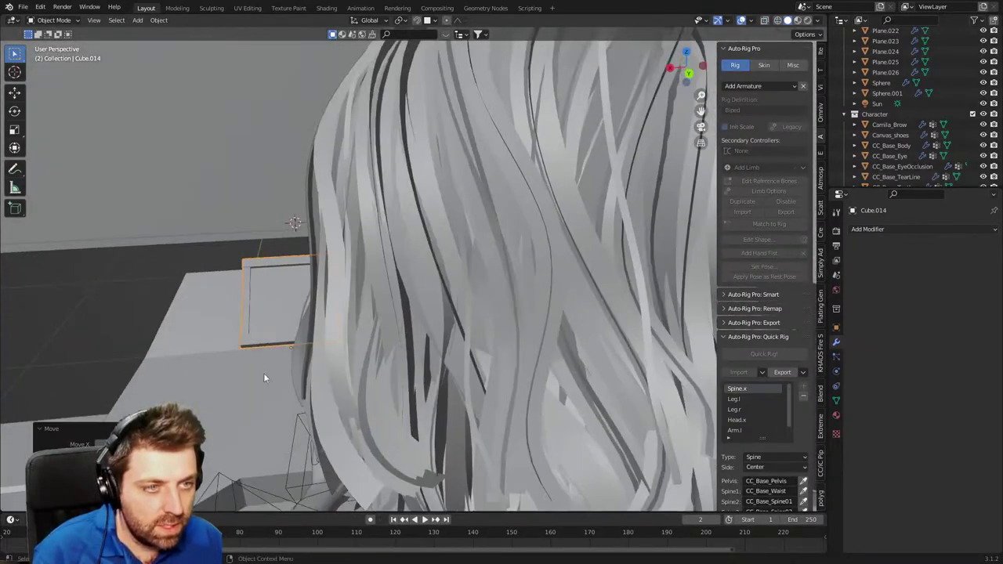
Check the screen frame's fit on the desk's rear panel from above, from the side and from behind the seated figure.
{"action": "scroll", "coordinate": [334, 386], "scroll_direction": "up", "scroll_amount": 2}
{"action": "middle_click_drag", "start_coordinate": [334, 389], "coordinate": [469, 379]}
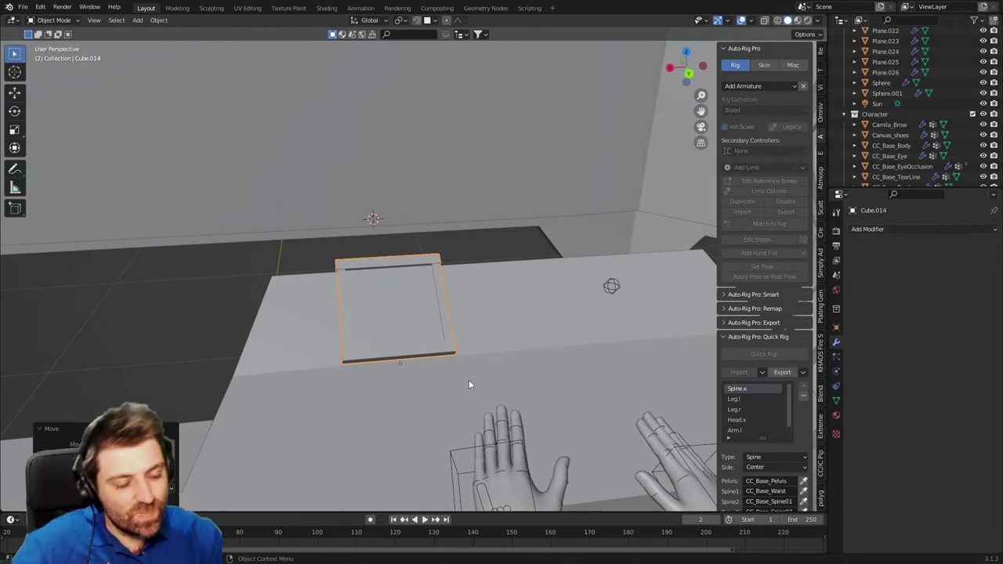
{"action": "middle_click_drag", "start_coordinate": [478, 372], "coordinate": [480, 335]}
{"action": "scroll", "coordinate": [417, 391], "scroll_direction": "down", "scroll_amount": 1}
{"action": "middle_click_drag", "start_coordinate": [417, 387], "coordinate": [387, 369]}
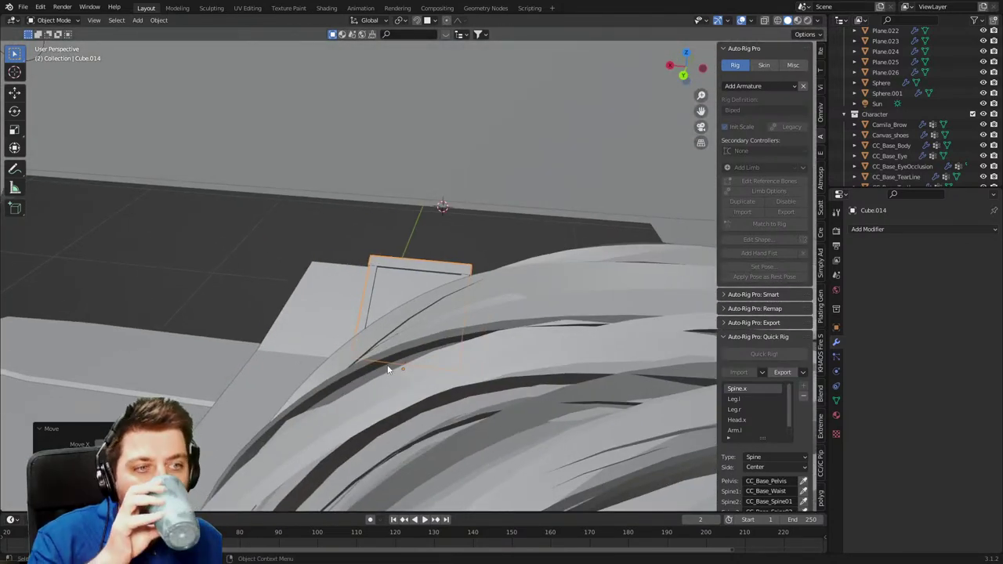
{"action": "middle_click_drag", "start_coordinate": [378, 373], "coordinate": [386, 280]}
{"action": "scroll", "coordinate": [470, 353], "scroll_direction": "up", "scroll_amount": 2}
{"action": "scroll", "coordinate": [318, 322], "scroll_direction": "down", "scroll_amount": 3}
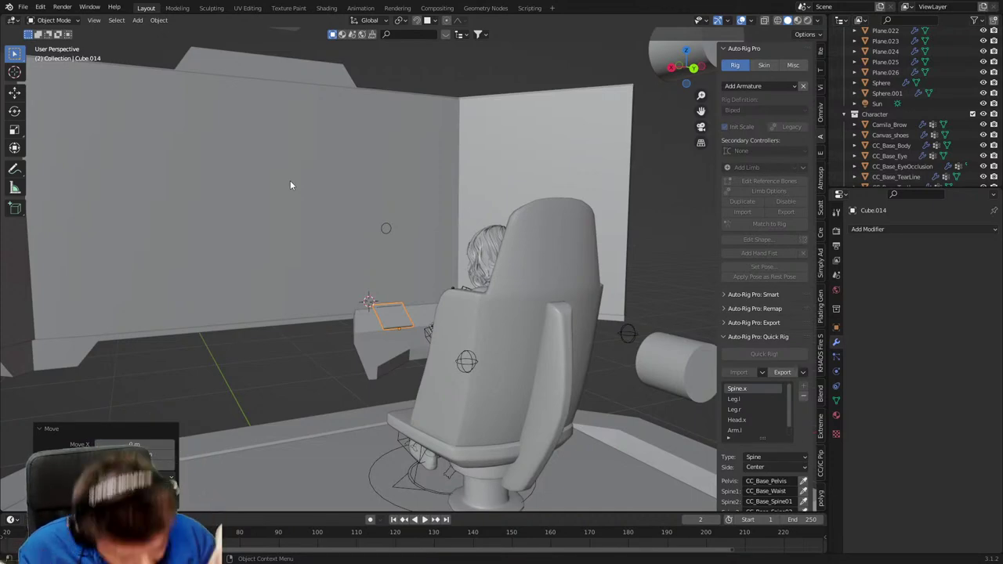
{"action": "scroll", "coordinate": [412, 286], "scroll_direction": "up", "scroll_amount": 5}
{"action": "middle_click_drag", "start_coordinate": [438, 385], "coordinate": [495, 414]}
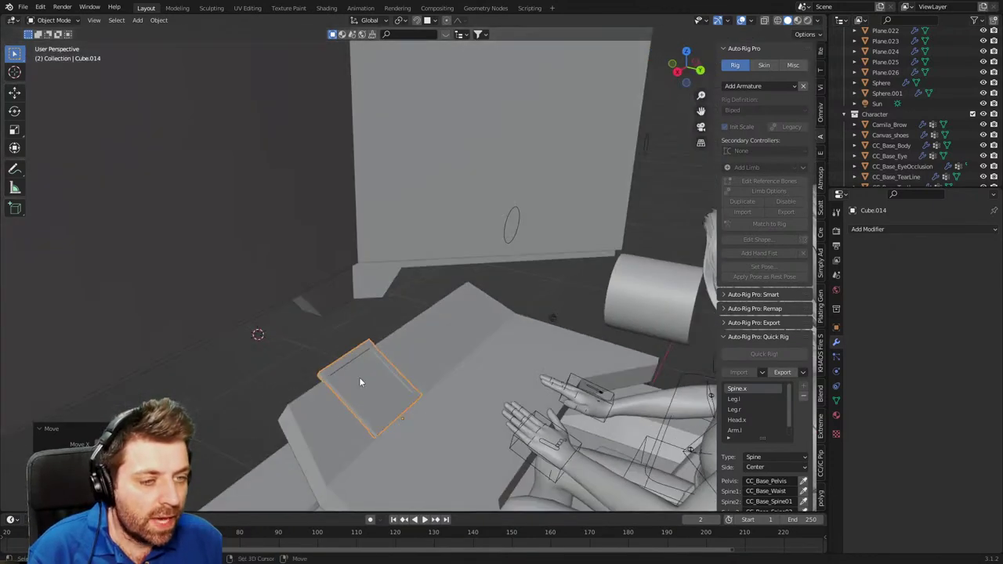
{"action": "middle_click_drag", "start_coordinate": [338, 395], "coordinate": [423, 366], "text": "shift"}
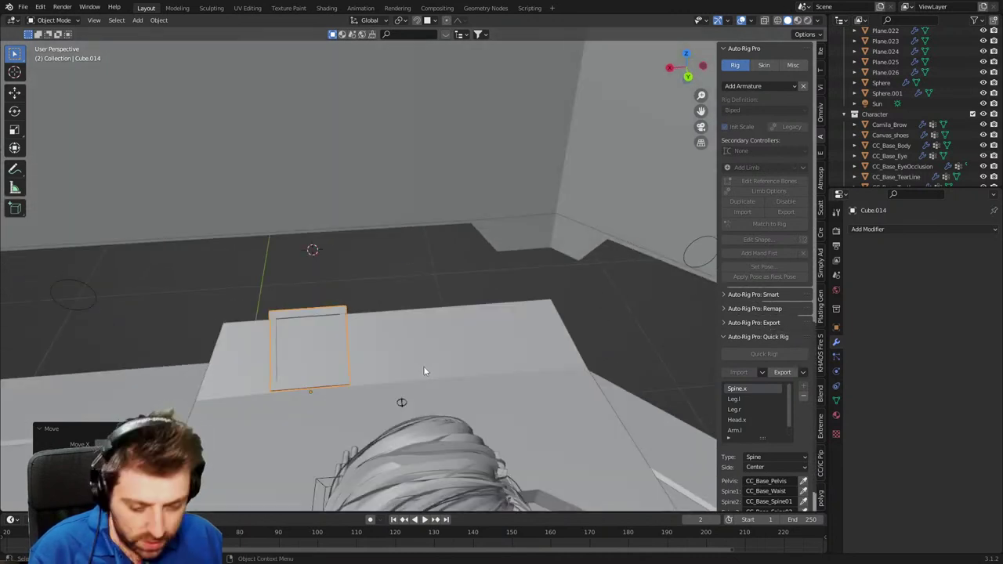
{"action": "key", "text": "shift+d"}
{"action": "key", "text": "y"}
{"action": "key", "text": "x"}
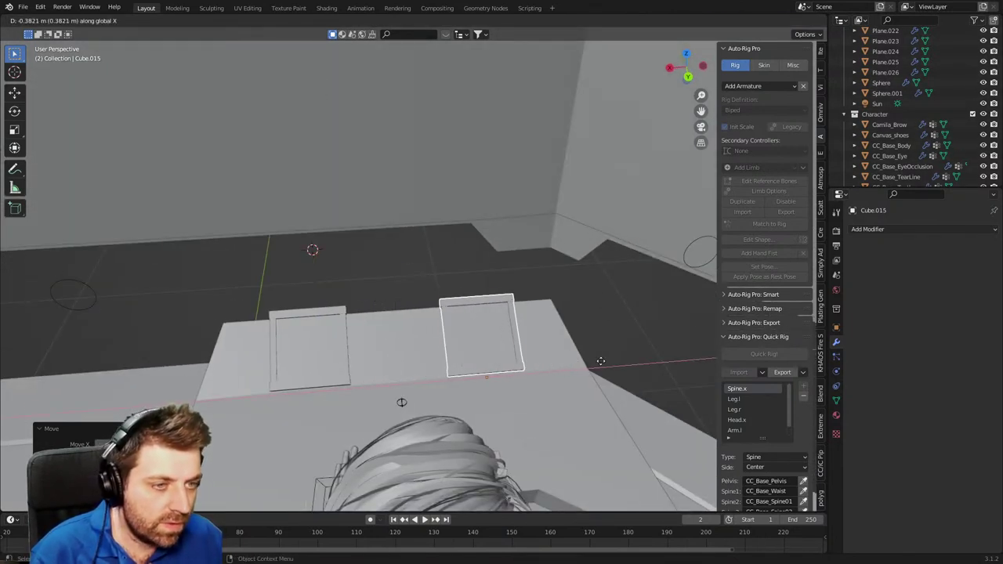
{"action": "left_click", "coordinate": [600, 361]}
{"action": "key", "text": "Delete"}
Add a Mirror modifier on the X axis to the screen frame, using the desk, Plane.026, as the mirror object.
{"action": "left_click", "coordinate": [330, 322]}
{"action": "left_click", "coordinate": [883, 230]}
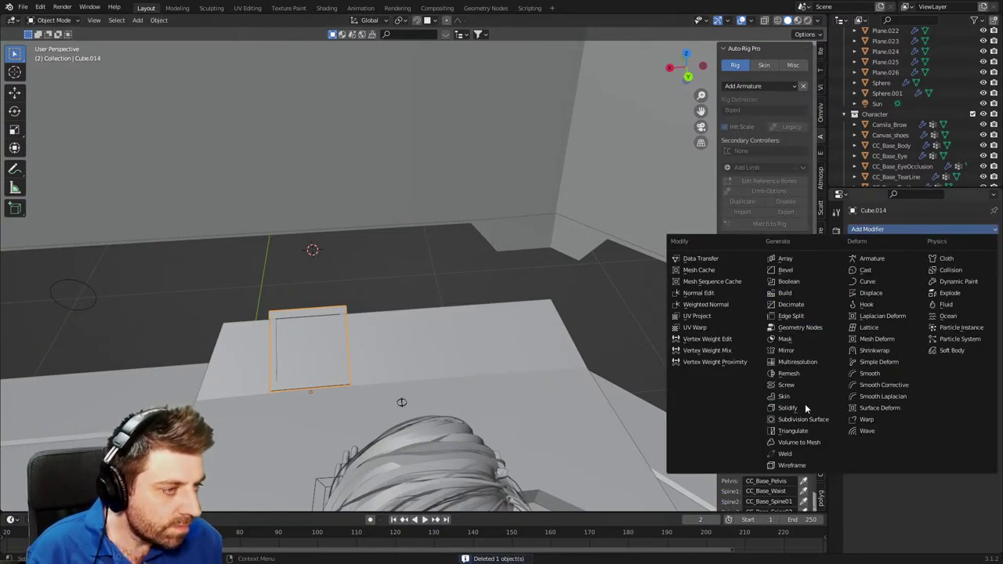
{"action": "left_click", "coordinate": [792, 350]}
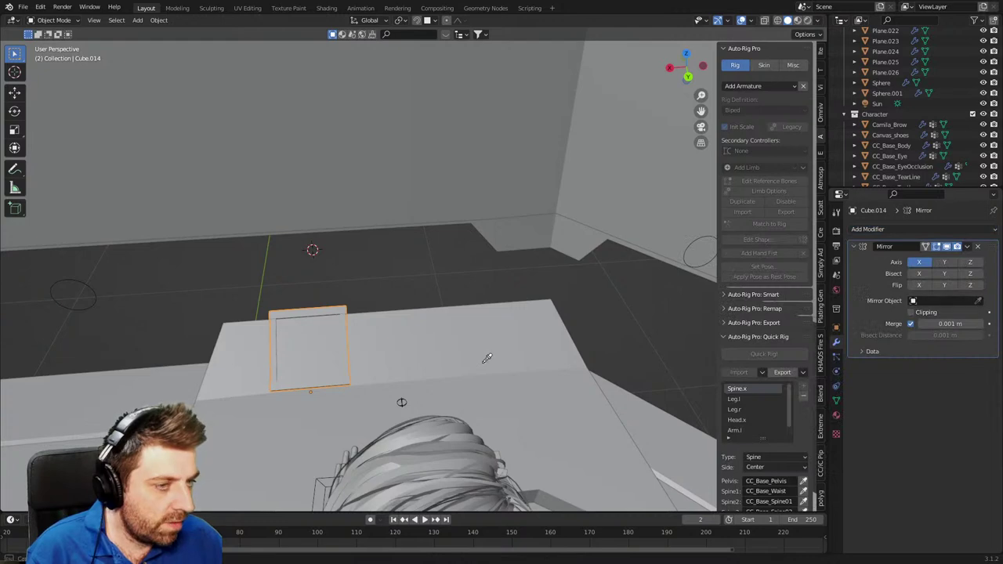
{"action": "left_click", "coordinate": [399, 356]}
{"action": "middle_click_drag", "start_coordinate": [423, 384], "coordinate": [385, 433]}
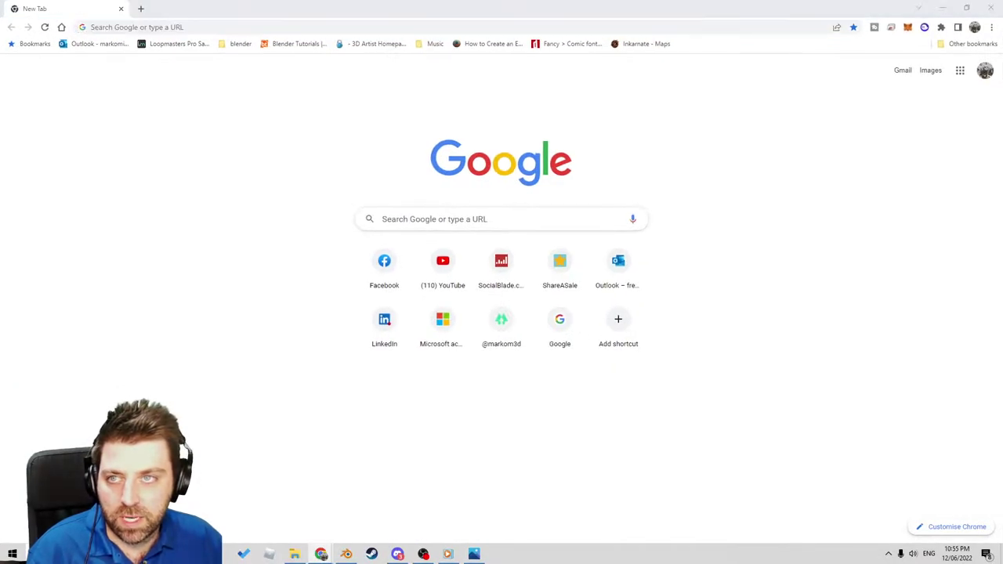
Switch to the Chrome browser and search Google Images for "SpaceX Spaceship controls".
{"action": "left_click", "coordinate": [408, 218]}
{"action": "type", "text": "SpaceX Spaceship controls"}
{"action": "key", "text": "Return"}
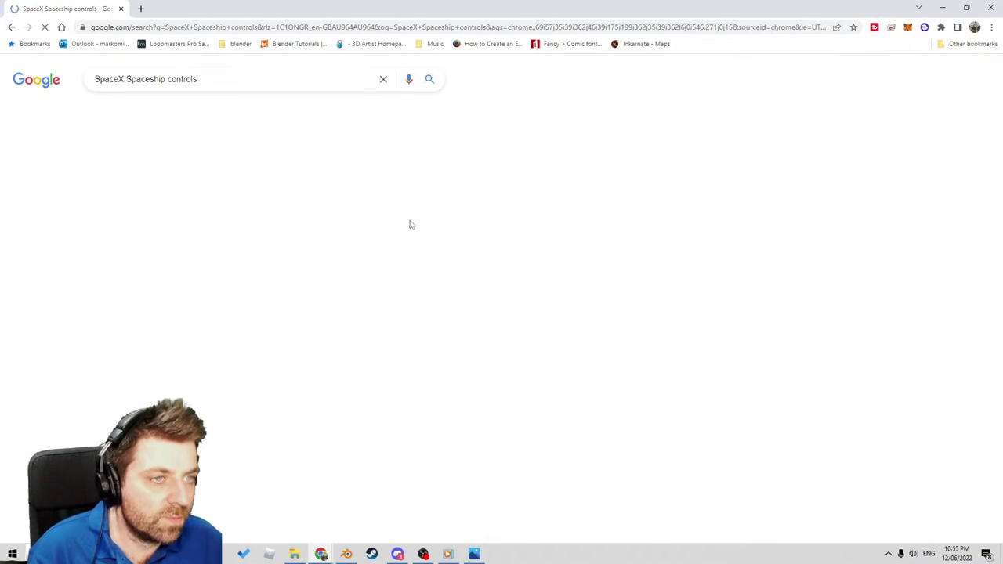
{"action": "left_click", "coordinate": [147, 114]}
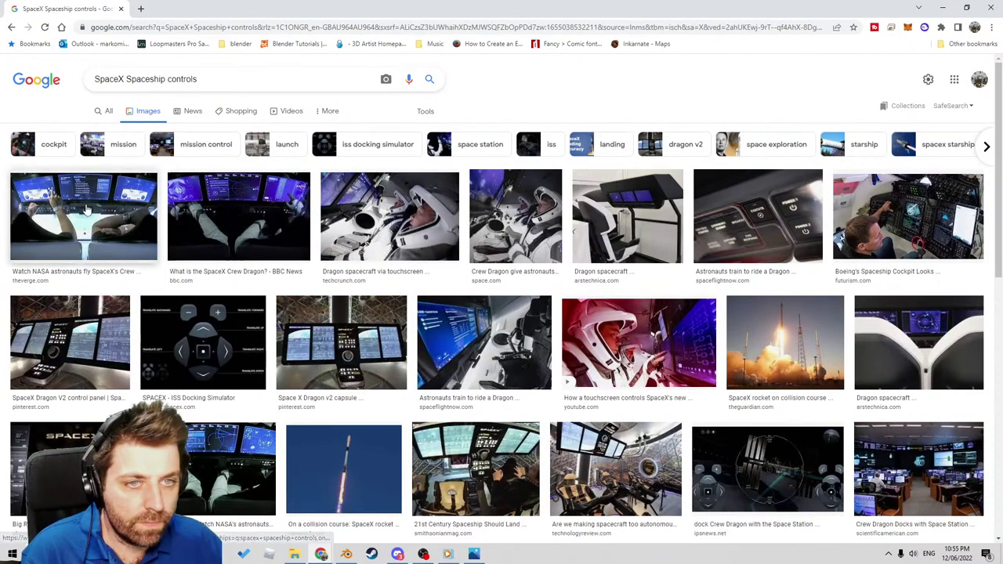
Examine the Crew Dragon touchscreen photos and the Boeing cockpit photo for screen layout ideas, and minimise the browser.
{"action": "left_click", "coordinate": [232, 204]}
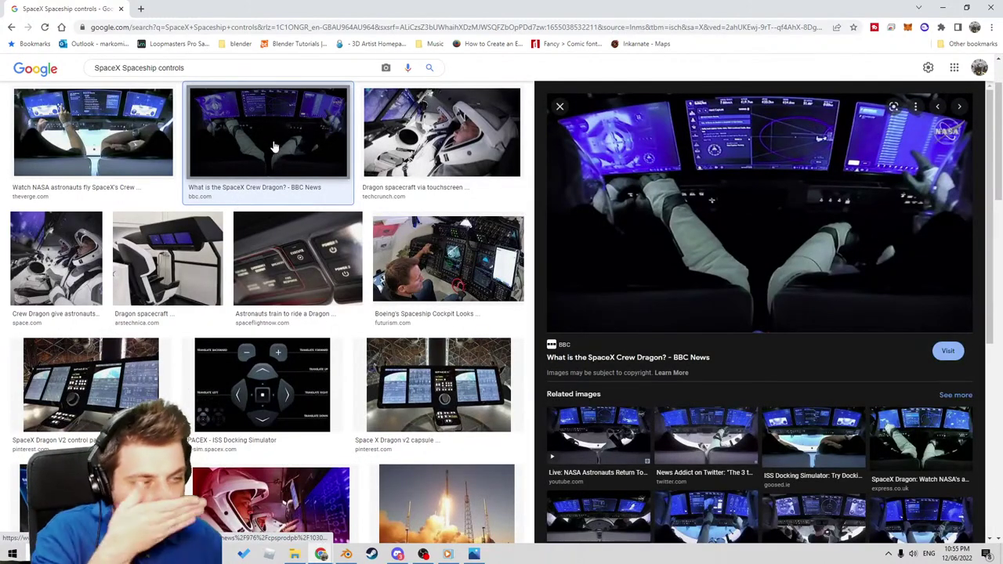
{"action": "left_click", "coordinate": [722, 433]}
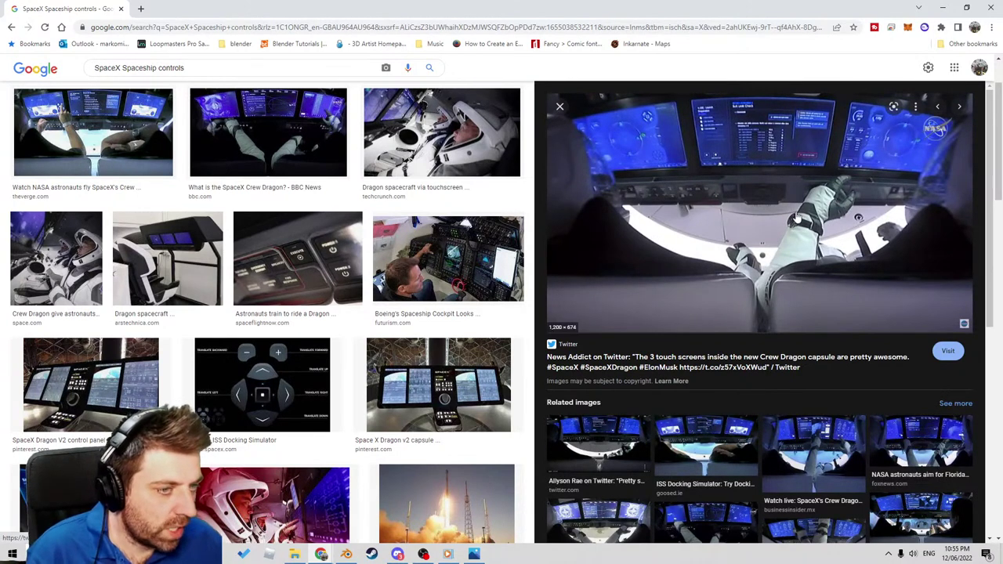
{"action": "left_click", "coordinate": [462, 258]}
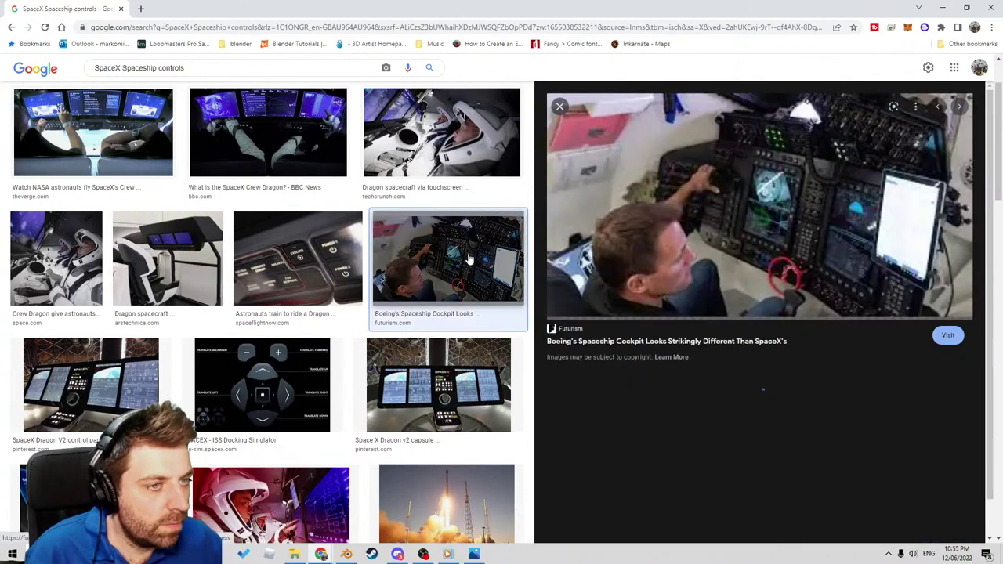
{"action": "left_click", "coordinate": [943, 9]}
Scale the screen frame's whole mesh by 2 along X in Edit Mode so both mirrored screens become wider.
{"action": "scroll", "coordinate": [461, 353], "scroll_direction": "down", "scroll_amount": 1}
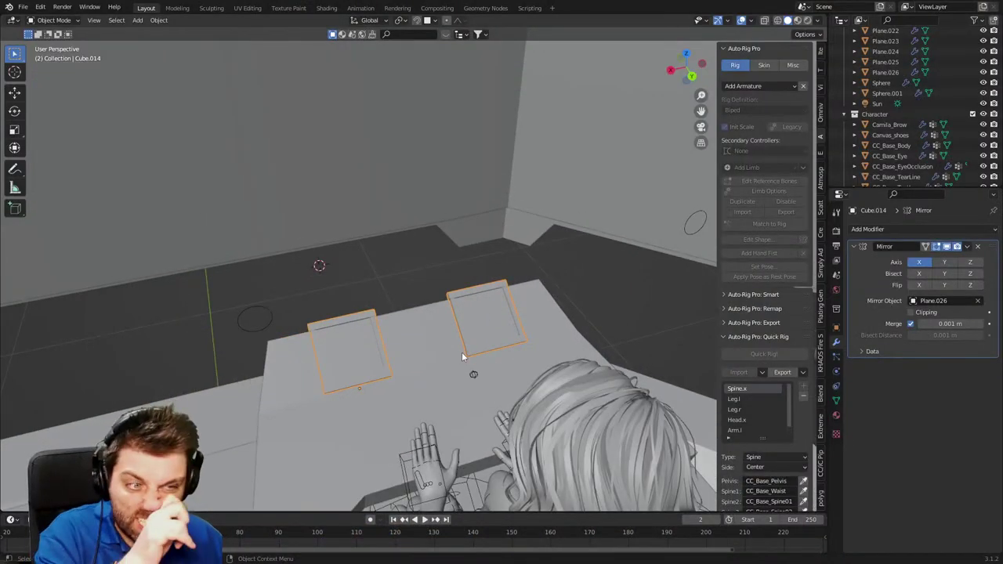
{"action": "middle_click_drag", "start_coordinate": [428, 389], "coordinate": [438, 358]}
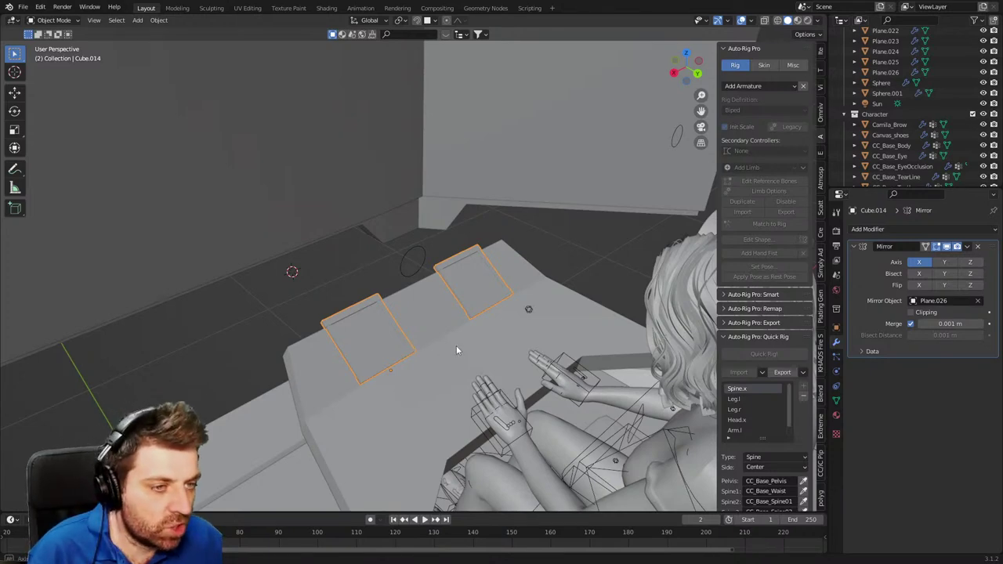
{"action": "middle_click_drag", "start_coordinate": [456, 345], "coordinate": [350, 389]}
{"action": "scroll", "coordinate": [386, 374], "scroll_direction": "up", "scroll_amount": 1}
{"action": "key", "text": "Tab"}
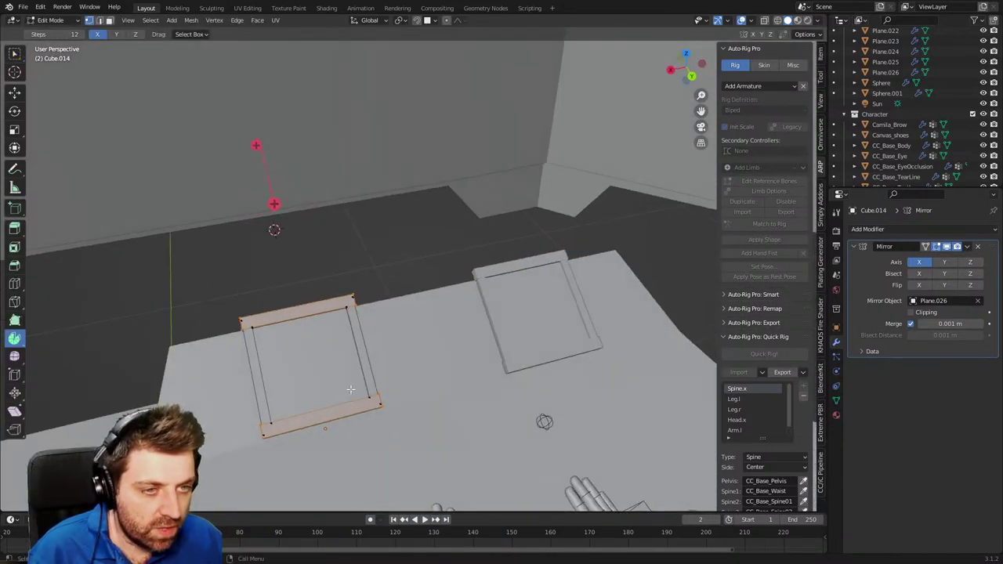
{"action": "scroll", "coordinate": [350, 389], "scroll_direction": "down", "scroll_amount": 4}
{"action": "middle_click_drag", "start_coordinate": [391, 337], "coordinate": [367, 325]}
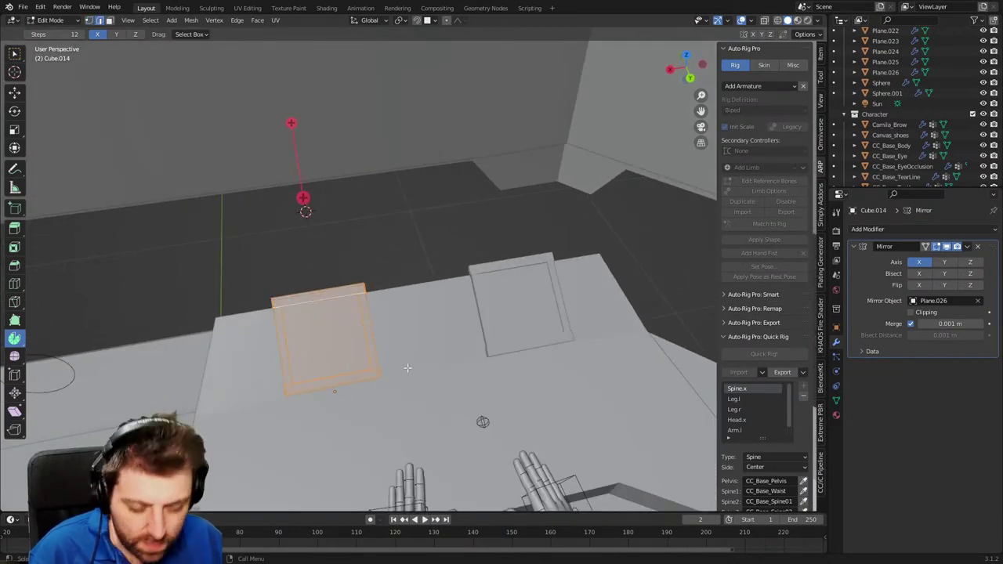
{"action": "type", "text": "sx"}
{"action": "type", "text": "2"}
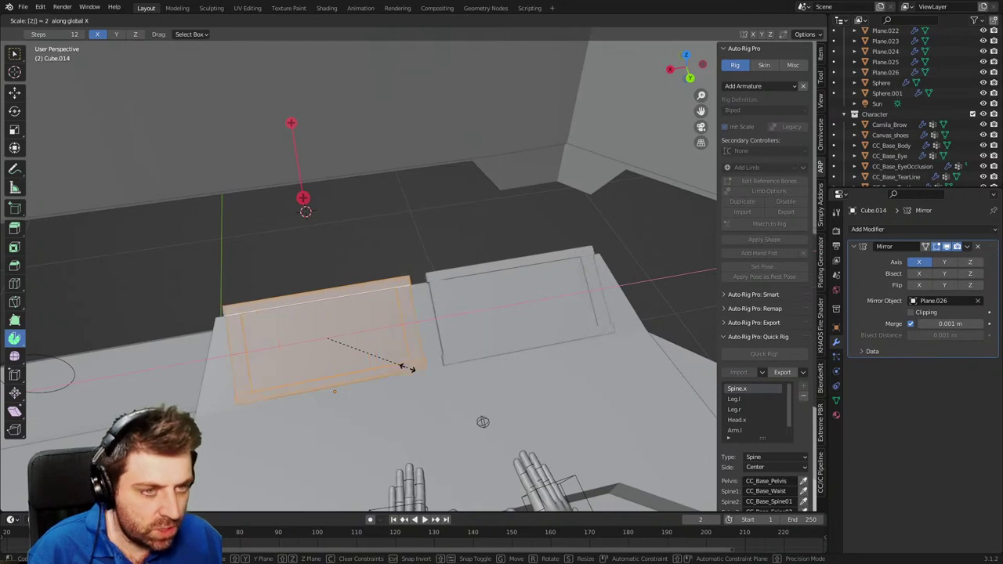
{"action": "key", "text": "Return"}
{"action": "middle_click_drag", "start_coordinate": [407, 367], "coordinate": [473, 370]}
{"action": "key", "text": "Tab"}
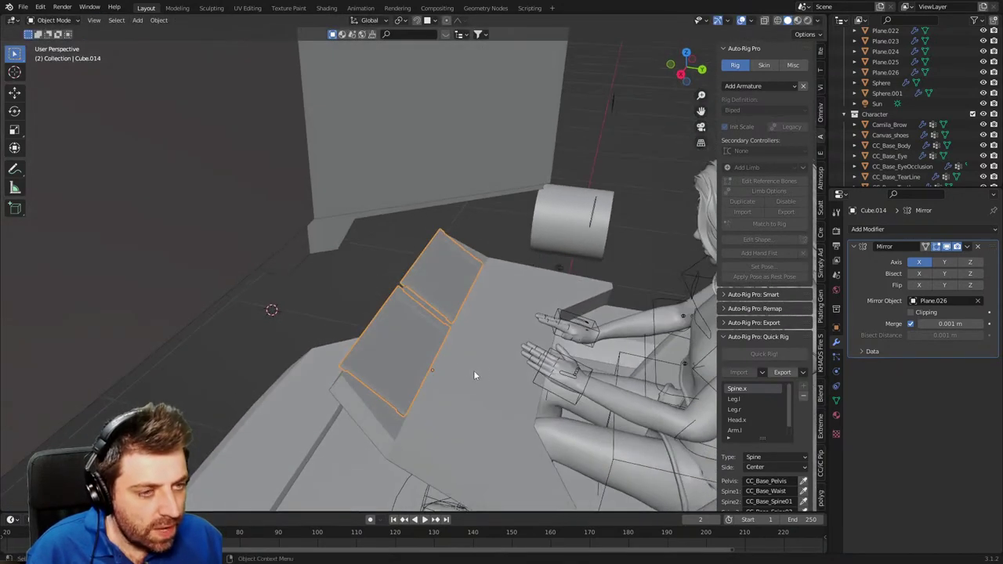
{"action": "key", "text": "Tab"}
{"action": "key", "text": "Tab"}
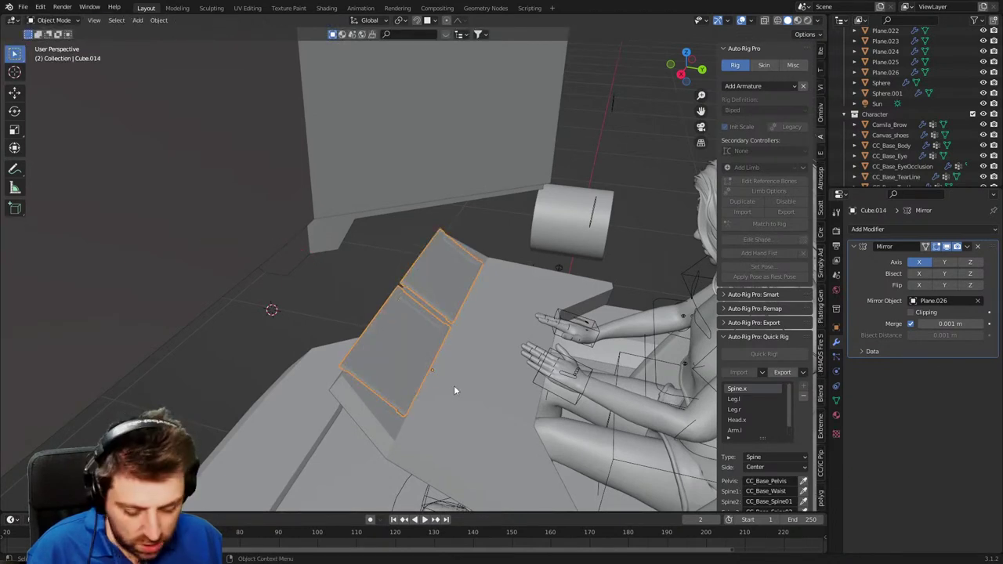
Duplicate the screen frame in place and remove the Mirror modifier from the copy.
{"action": "key", "text": "shift+d"}
{"action": "right_click", "coordinate": [420, 399]}
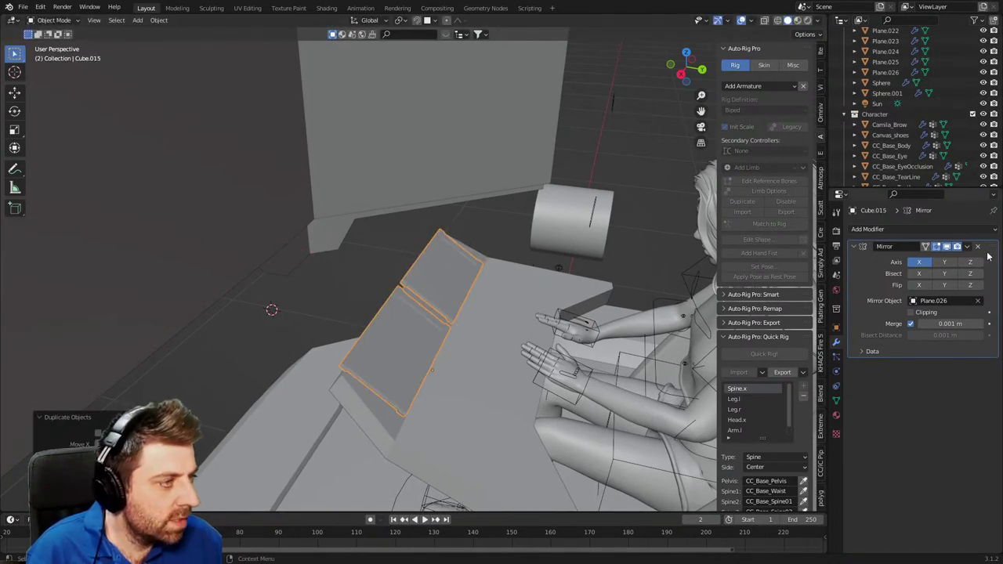
{"action": "left_click", "coordinate": [977, 246]}
Snap the 3D cursor to the desk's origin, and snap the unmirrored screen copy to the cursor to centre it.
{"action": "left_click", "coordinate": [463, 393]}
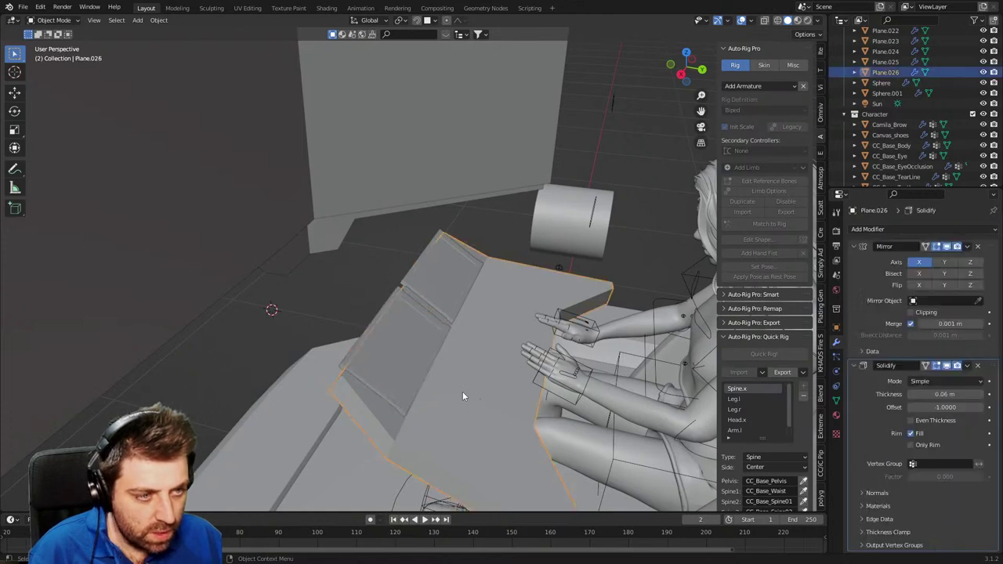
{"action": "key", "text": "shift+s"}
{"action": "left_click", "coordinate": [468, 453]}
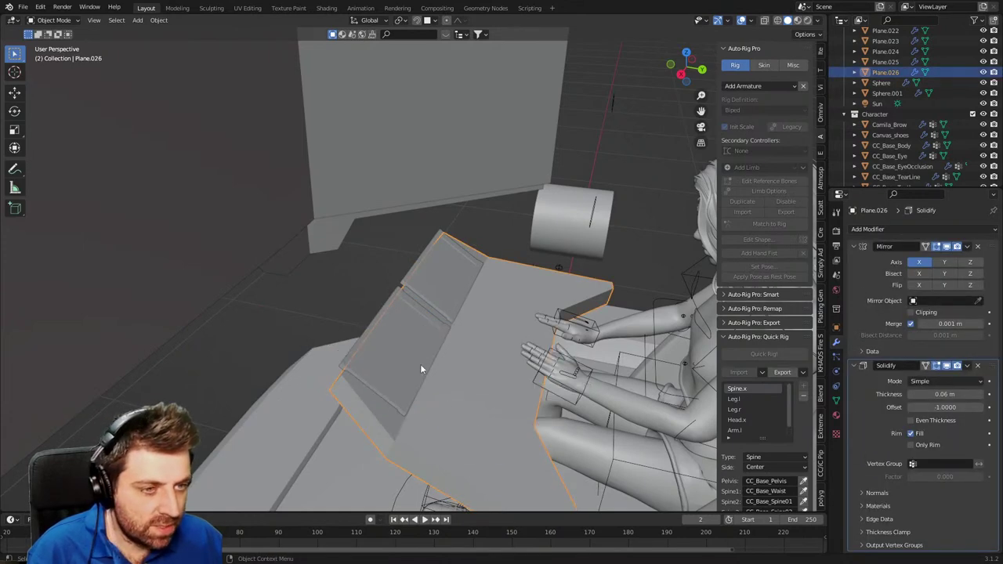
{"action": "left_click", "coordinate": [420, 365]}
{"action": "scroll", "coordinate": [494, 443], "scroll_direction": "down", "scroll_amount": 1}
{"action": "key", "text": "shift+s"}
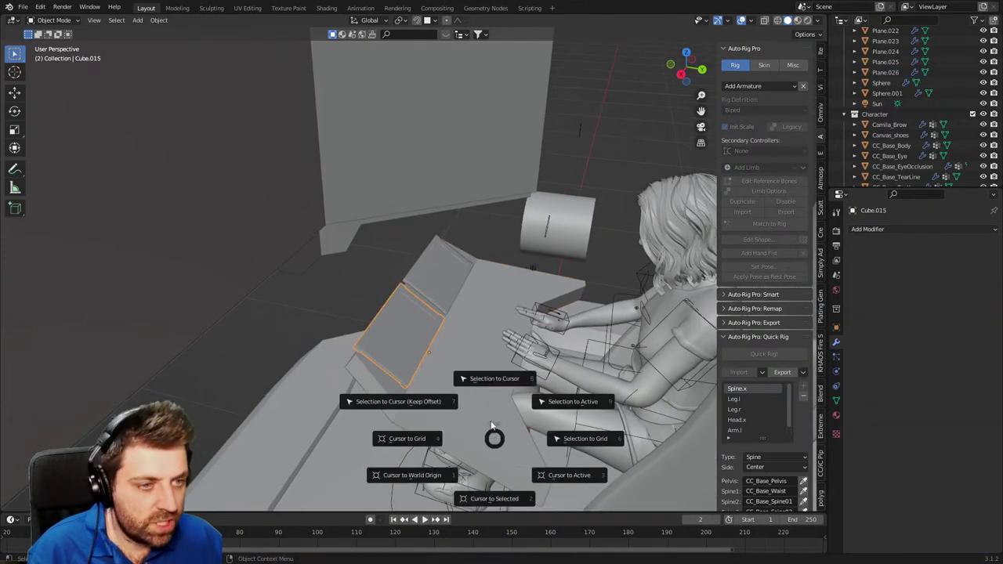
{"action": "left_click", "coordinate": [488, 380]}
In the right side view, move the centred screen onto the desk's front surface and rotate it to match the desktop's slope.
{"action": "key", "text": "KP_3"}
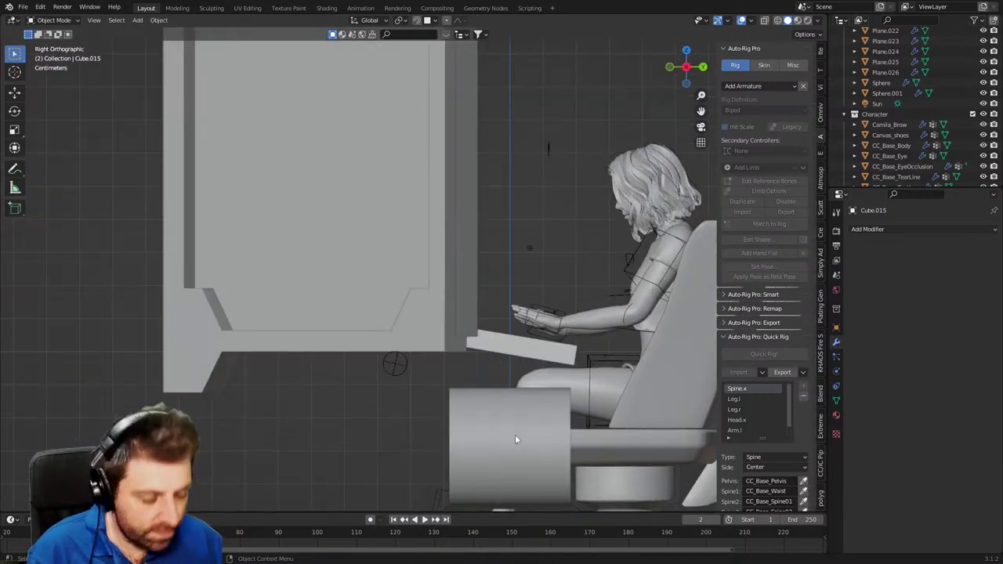
{"action": "key", "text": "g"}
{"action": "left_click", "coordinate": [487, 273]}
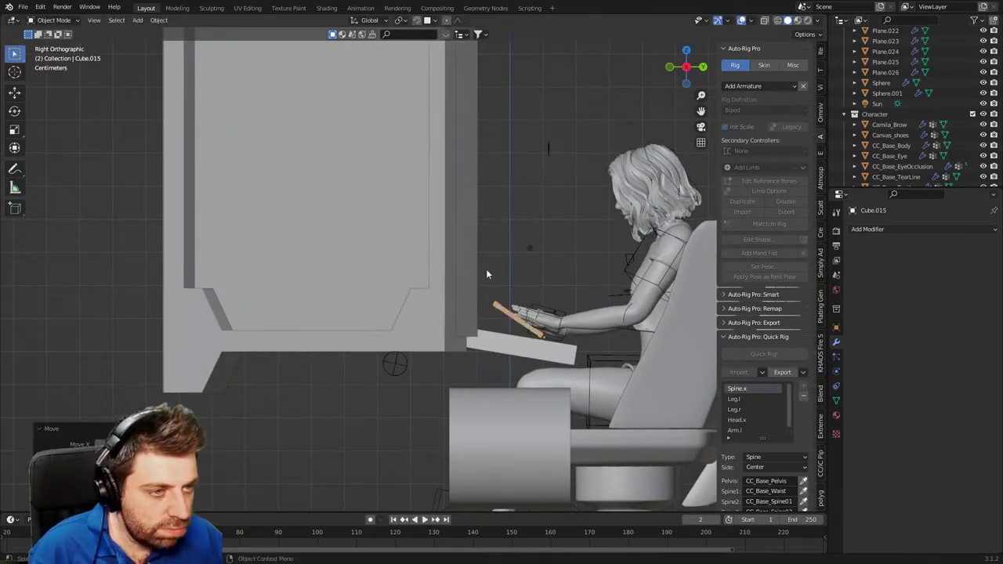
{"action": "scroll", "coordinate": [536, 364], "scroll_direction": "up", "scroll_amount": 4}
{"action": "key", "text": "r"}
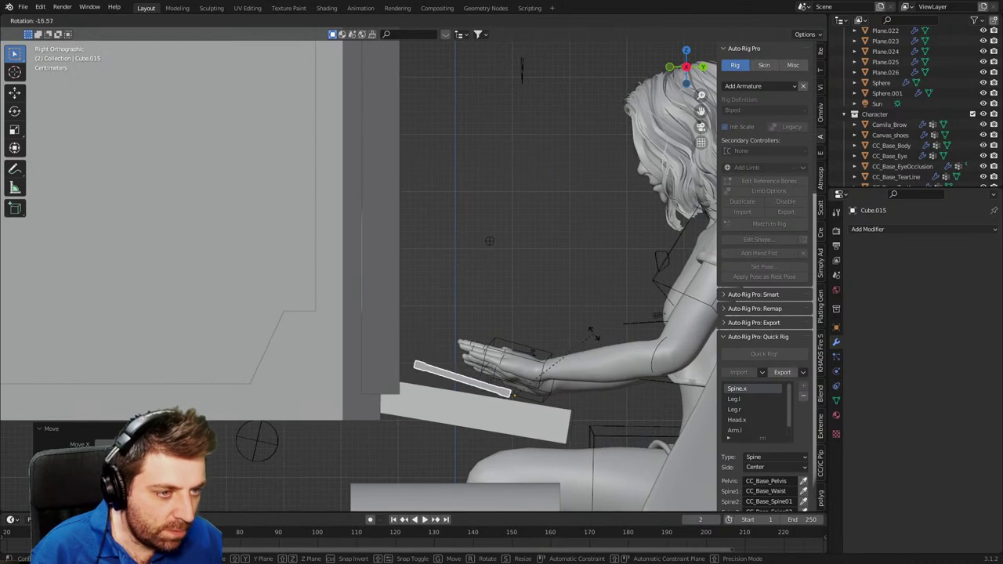
{"action": "left_click", "coordinate": [376, 296]}
{"action": "key", "text": "g"}
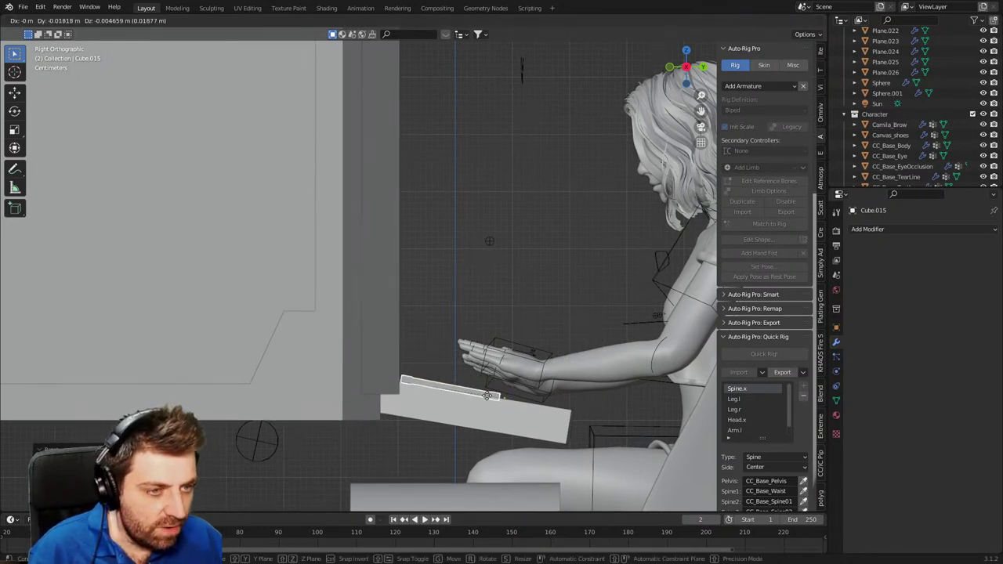
{"action": "left_click", "coordinate": [678, 443]}
Slide the centre screen along its local axis in the plane of the desktop, and scale it up.
{"action": "middle_click_drag", "start_coordinate": [679, 439], "coordinate": [509, 433]}
{"action": "key", "text": "g"}
{"action": "key", "text": "y"}
{"action": "key", "text": "y"}
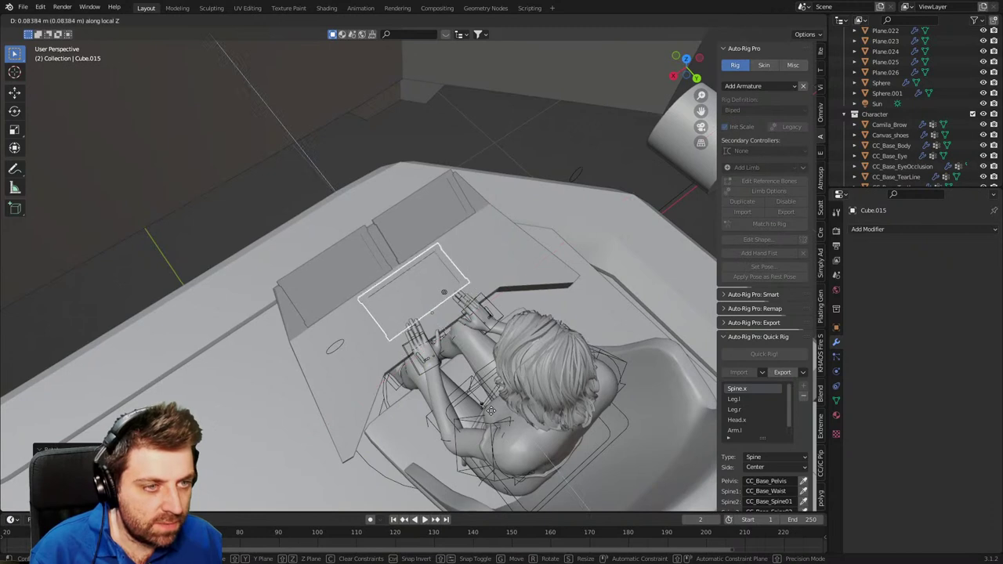
{"action": "left_click", "coordinate": [501, 413]}
{"action": "key", "text": "s"}
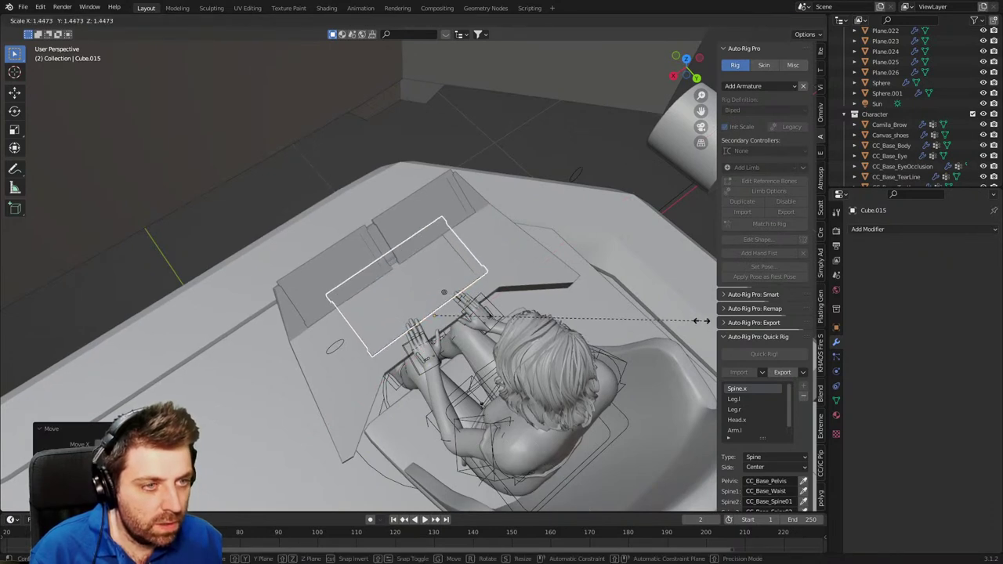
{"action": "left_click", "coordinate": [501, 341]}
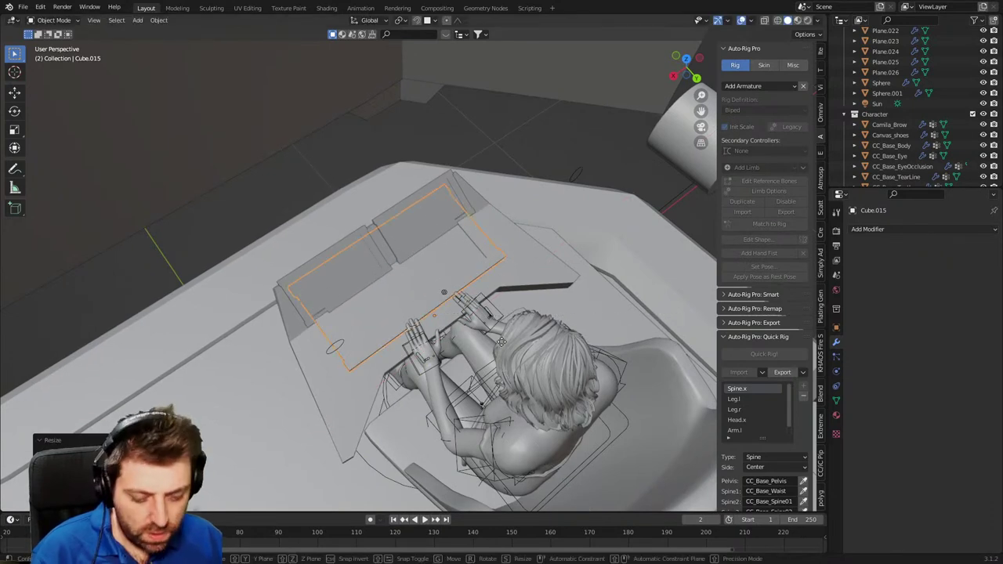
Adjust the centre screen's position along its local axis, and scale it back down to clear the two rear screens.
{"action": "key", "text": "g"}
{"action": "key", "text": "y"}
{"action": "key", "text": "y"}
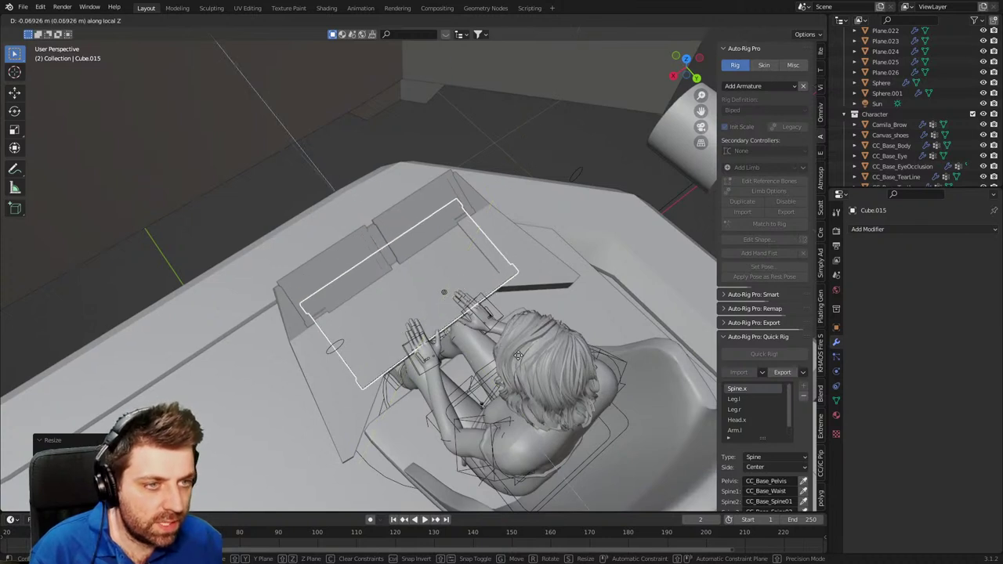
{"action": "left_click", "coordinate": [508, 343]}
{"action": "key", "text": "s"}
{"action": "left_click", "coordinate": [525, 335]}
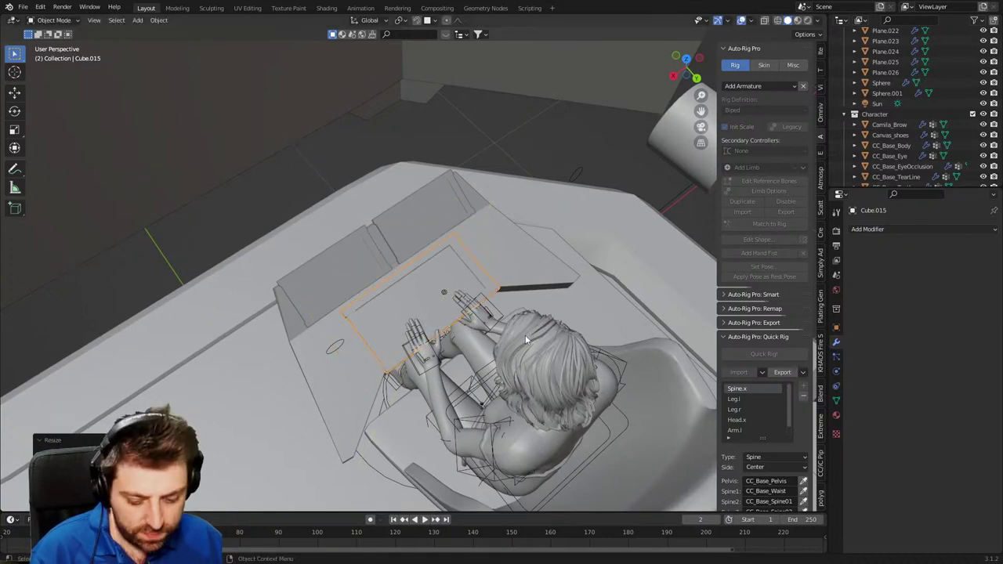
Slide the centre screen along its local Z axis and scale it down to about 0.89 to fit the desktop.
{"action": "key", "text": "g"}
{"action": "key", "text": "z"}
{"action": "key", "text": "z"}
{"action": "left_click", "coordinate": [549, 313]}
{"action": "key", "text": "s"}
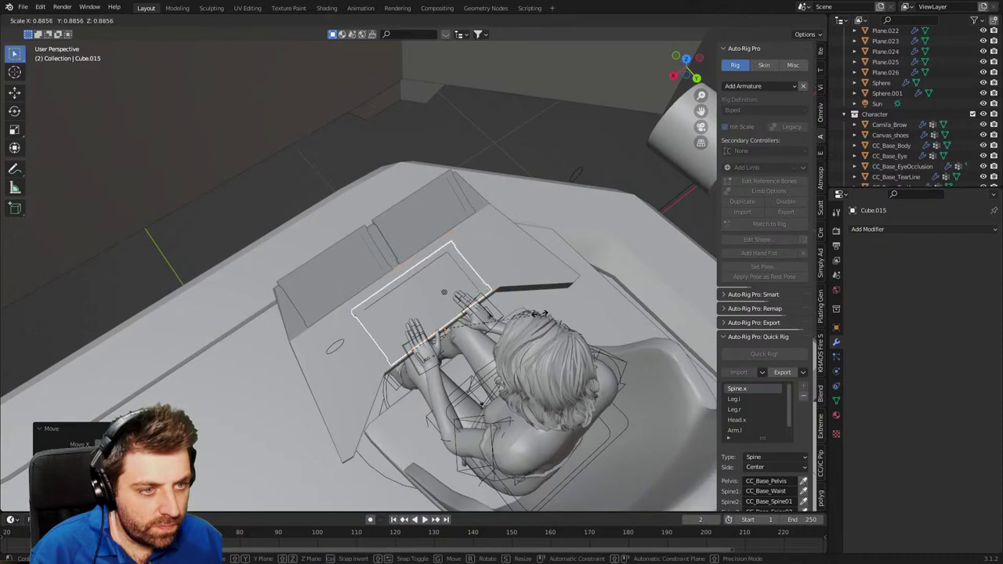
{"action": "left_click", "coordinate": [538, 313]}
{"action": "key", "text": "g"}
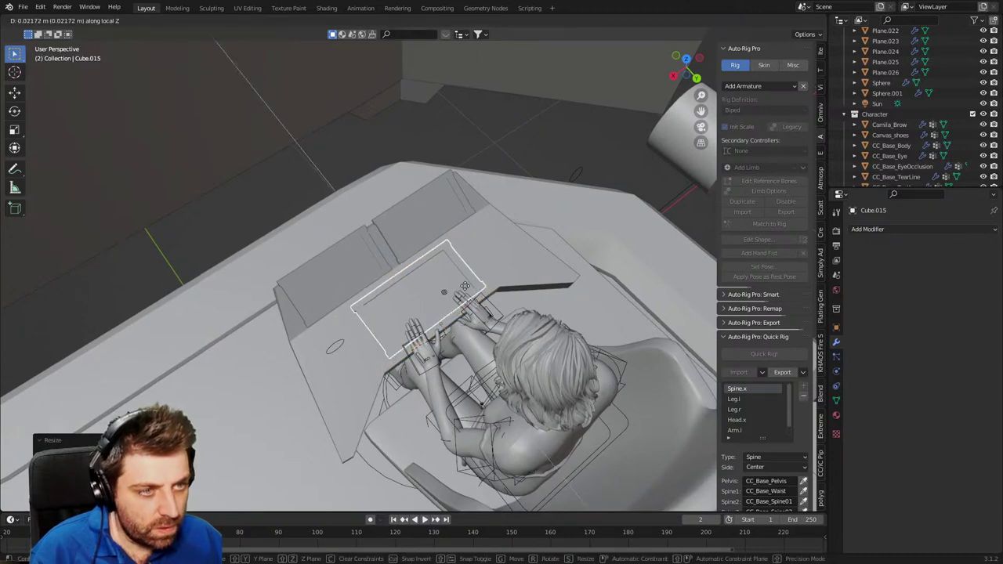
{"action": "left_click", "coordinate": [538, 312]}
{"action": "key", "text": "z"}
{"action": "left_click", "coordinate": [515, 287]}
{"action": "mouse_move", "coordinate": [515, 288]}
{"action": "middle_mouse_down"}
{"action": "mouse_move", "coordinate": [449, 272]}
{"action": "mouse_move", "coordinate": [387, 296]}
{"action": "mouse_move", "coordinate": [489, 240]}
{"action": "mouse_move", "coordinate": [518, 237]}
{"action": "mouse_move", "coordinate": [483, 254]}
{"action": "middle_mouse_up"}
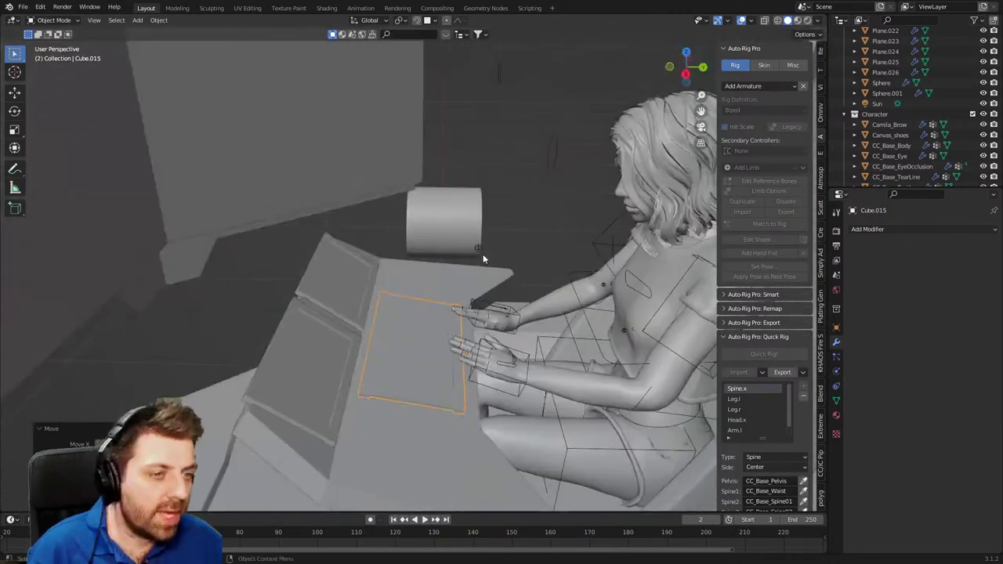
{"action": "middle_click_drag", "start_coordinate": [380, 354], "coordinate": [396, 341]}
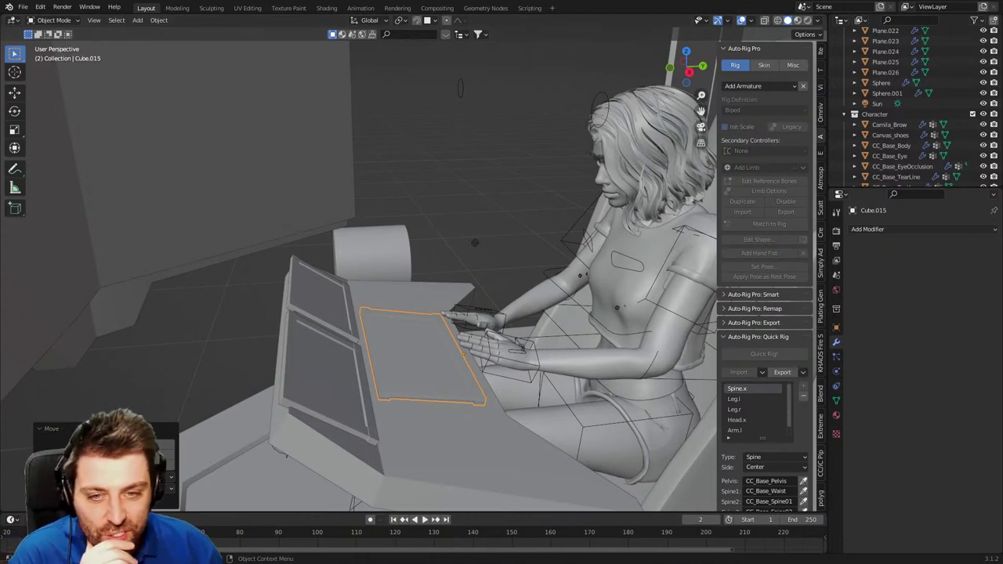
Unhide all hidden objects and delete the leftover standing Female1Demo armature.
{"action": "middle_click_drag", "start_coordinate": [596, 379], "coordinate": [458, 328]}
{"action": "scroll", "coordinate": [550, 375], "scroll_direction": "down", "scroll_amount": 3}
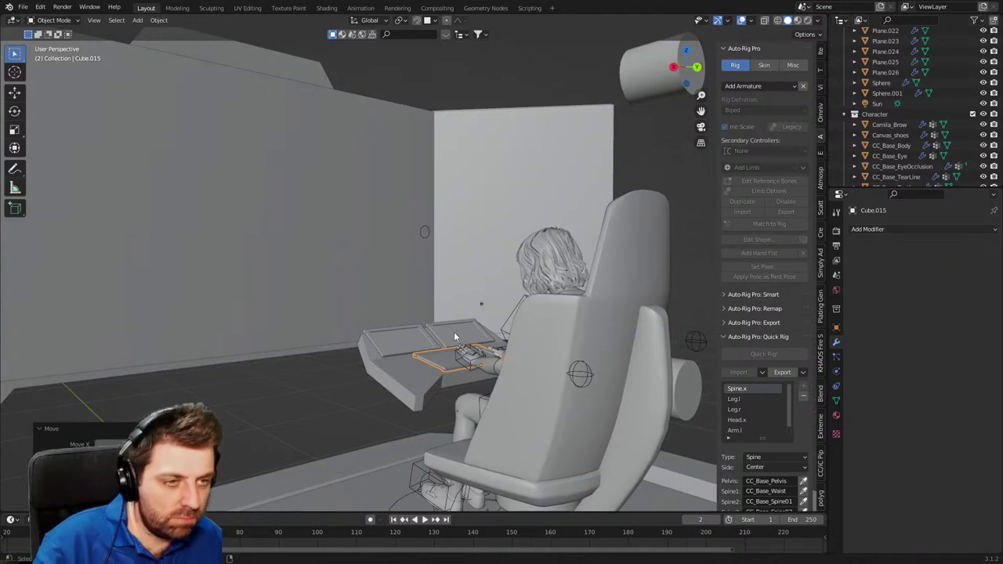
{"action": "key", "text": "alt+h"}
{"action": "left_click", "coordinate": [353, 235]}
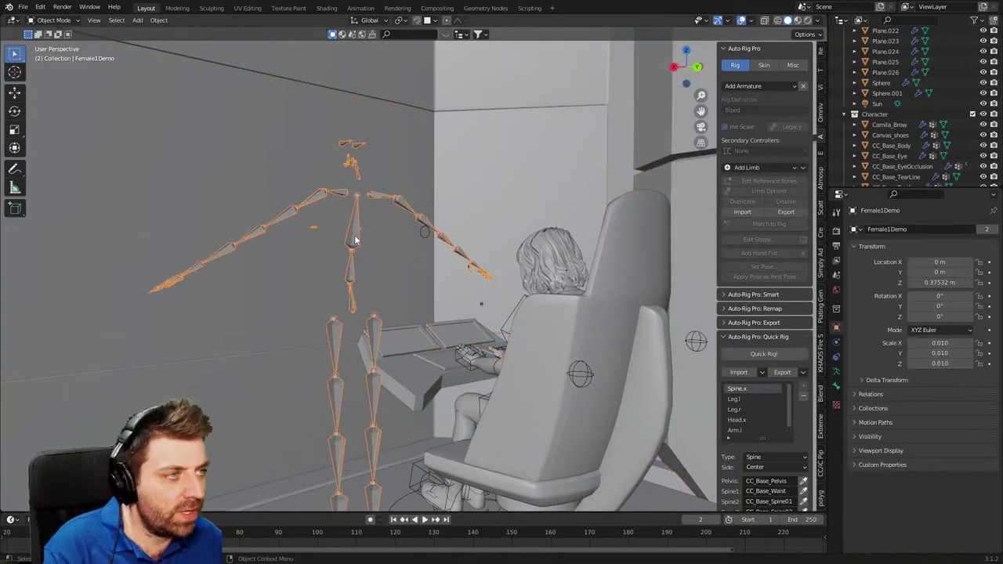
{"action": "key", "text": "Delete"}
Select the chair, desk, all three screens and the character rig together, and raise them about 0.18 m along Z.
{"action": "scroll", "coordinate": [373, 294], "scroll_direction": "down", "scroll_amount": 4}
{"action": "middle_click_drag", "start_coordinate": [376, 296], "coordinate": [328, 252]}
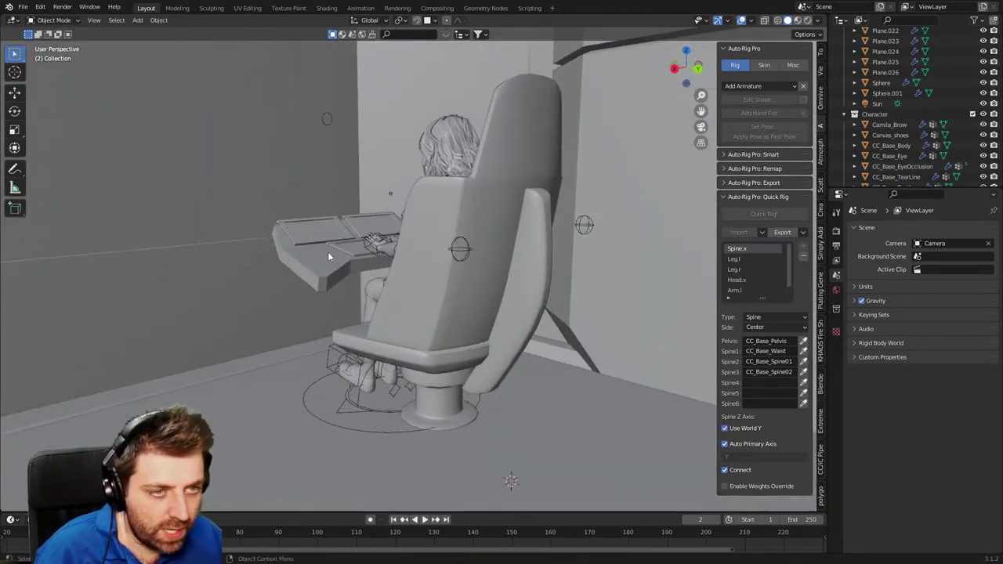
{"action": "left_click", "coordinate": [327, 251]}
{"action": "left_click", "coordinate": [416, 356], "text": "shift"}
{"action": "left_click", "coordinate": [359, 254], "text": "shift"}
{"action": "left_click", "coordinate": [355, 229], "text": "shift"}
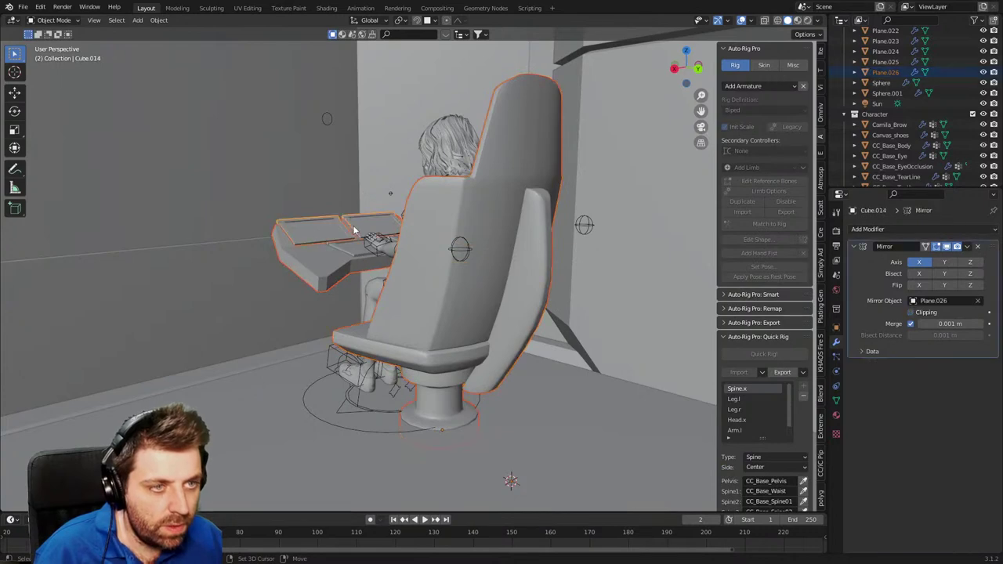
{"action": "left_click", "coordinate": [352, 265], "text": "shift"}
{"action": "left_click", "coordinate": [351, 248], "text": "shift"}
{"action": "left_click", "coordinate": [316, 416], "text": "shift"}
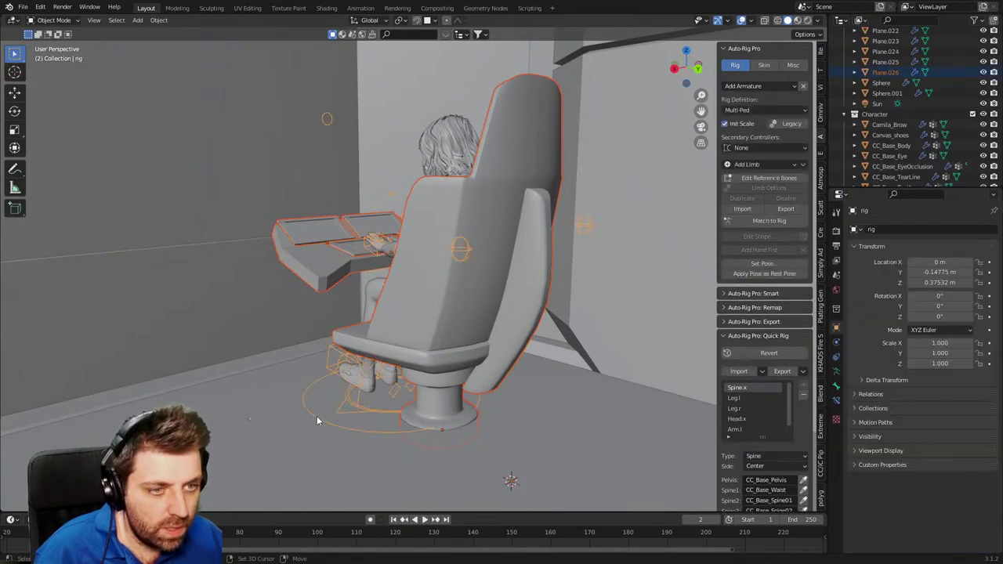
{"action": "middle_click_drag", "start_coordinate": [316, 416], "coordinate": [390, 409]}
{"action": "key", "text": "g"}
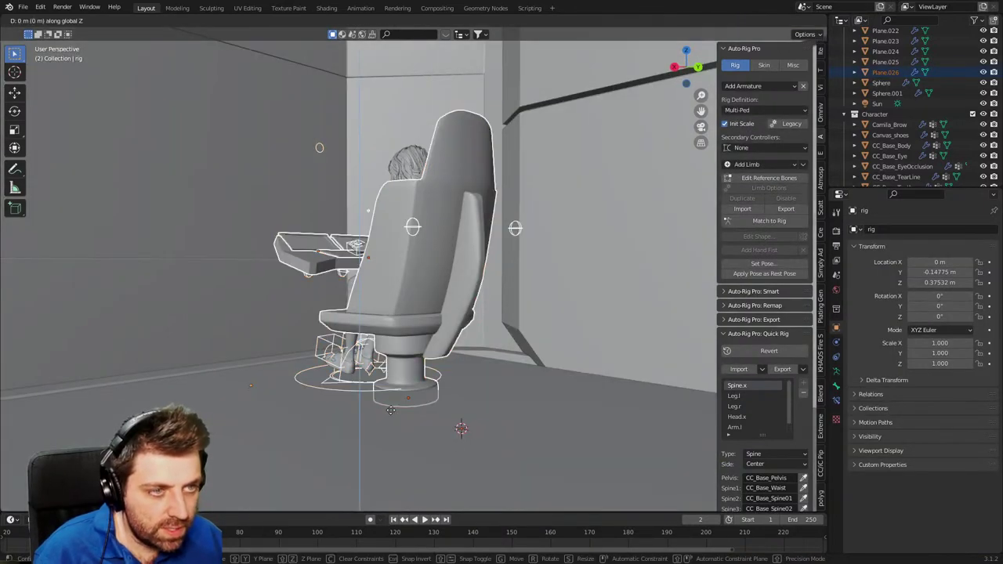
{"action": "key", "text": "z"}
{"action": "left_click", "coordinate": [399, 71]}
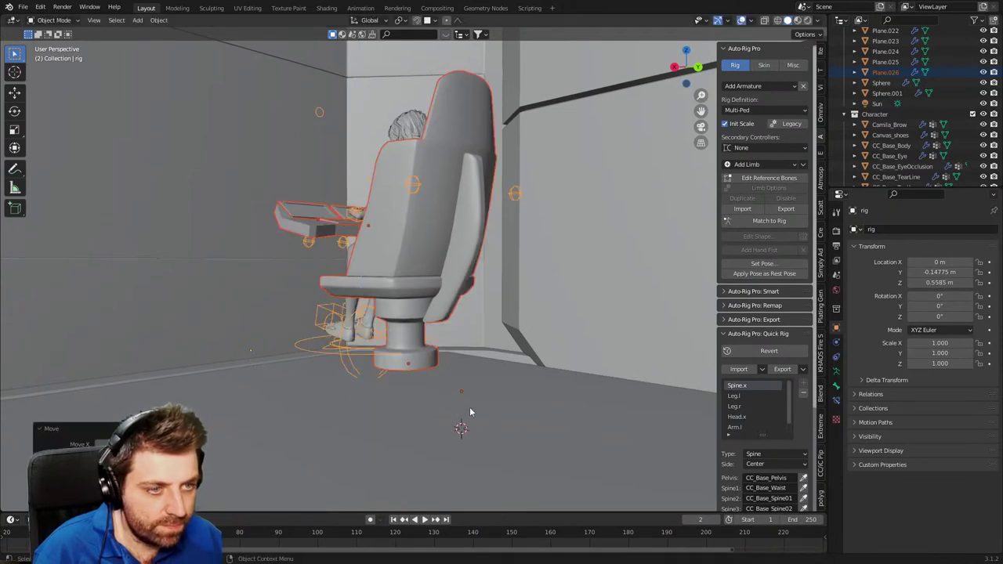
Raise the cockpit floor's entire mesh along Z to meet the chair base.
{"action": "left_click", "coordinate": [470, 410]}
{"action": "middle_click_drag", "start_coordinate": [549, 505], "coordinate": [477, 426]}
{"action": "key", "text": "Tab"}
{"action": "key", "text": "a"}
{"action": "key", "text": "g"}
{"action": "key", "text": "z"}
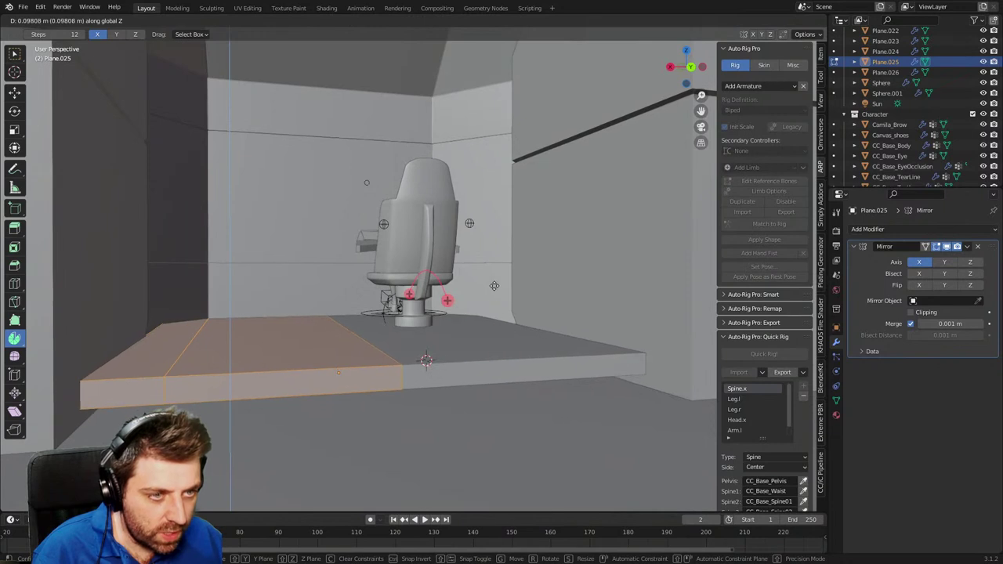
{"action": "left_click", "coordinate": [492, 297]}
{"action": "middle_click_drag", "start_coordinate": [366, 407], "coordinate": [380, 394]}
{"action": "left_click", "coordinate": [385, 340]}
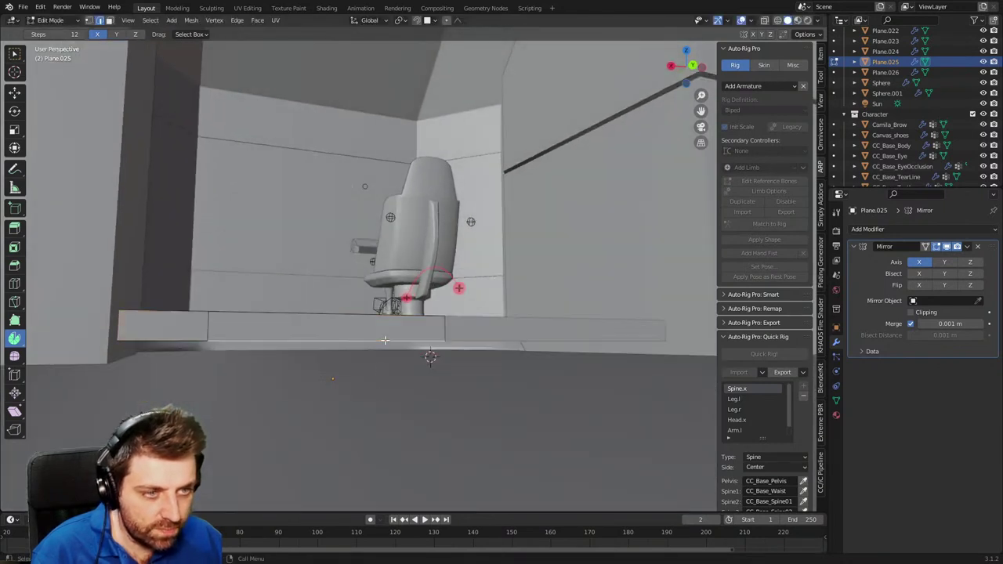
{"action": "key", "text": "g"}
{"action": "key", "text": "z"}
{"action": "right_click", "coordinate": [384, 340]}
Extend the cockpit floor's sides downward by moving their lower edge loop along Z.
{"action": "left_click", "coordinate": [384, 340], "text": "alt"}
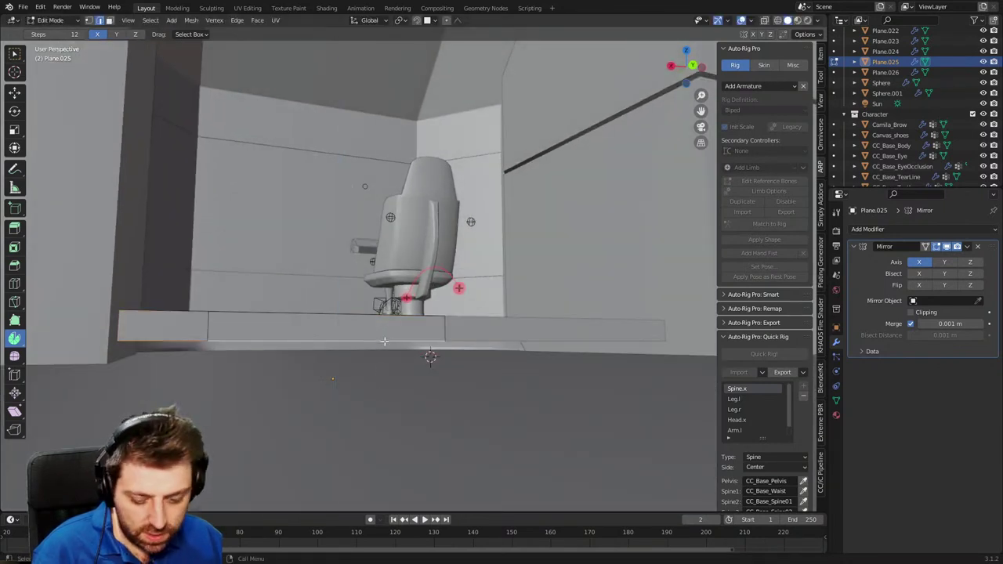
{"action": "key", "text": "g"}
{"action": "key", "text": "z"}
{"action": "left_click", "coordinate": [381, 450]}
{"action": "middle_click_drag", "start_coordinate": [308, 416], "coordinate": [427, 290]}
{"action": "key", "text": "Tab"}
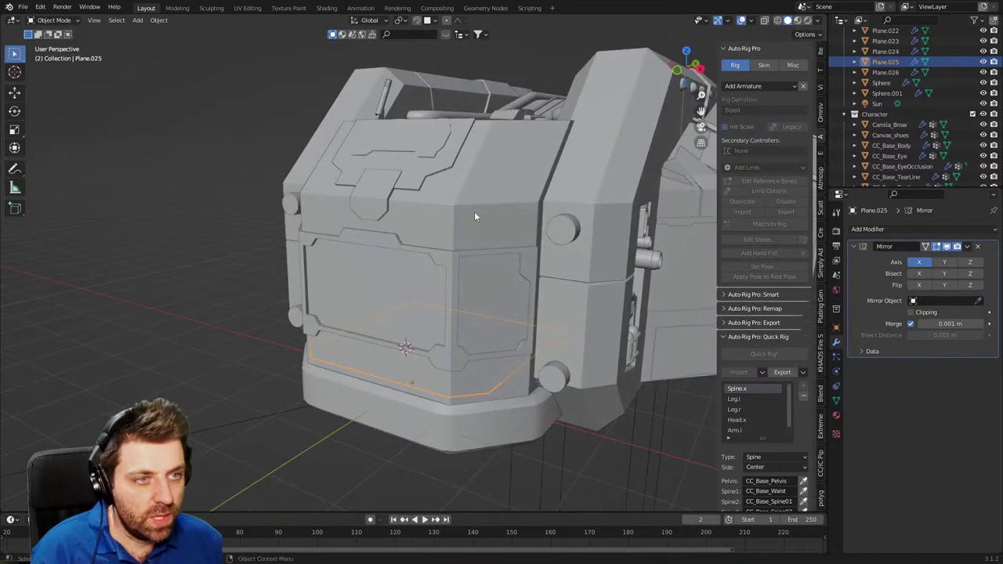
Duplicate the floor's top faces and move the copy up about 2 m along Z to form a ceiling.
{"action": "middle_click_drag", "start_coordinate": [474, 216], "coordinate": [386, 420]}
{"action": "key", "text": "Tab"}
{"action": "key", "text": "3"}
{"action": "left_click", "coordinate": [365, 377]}
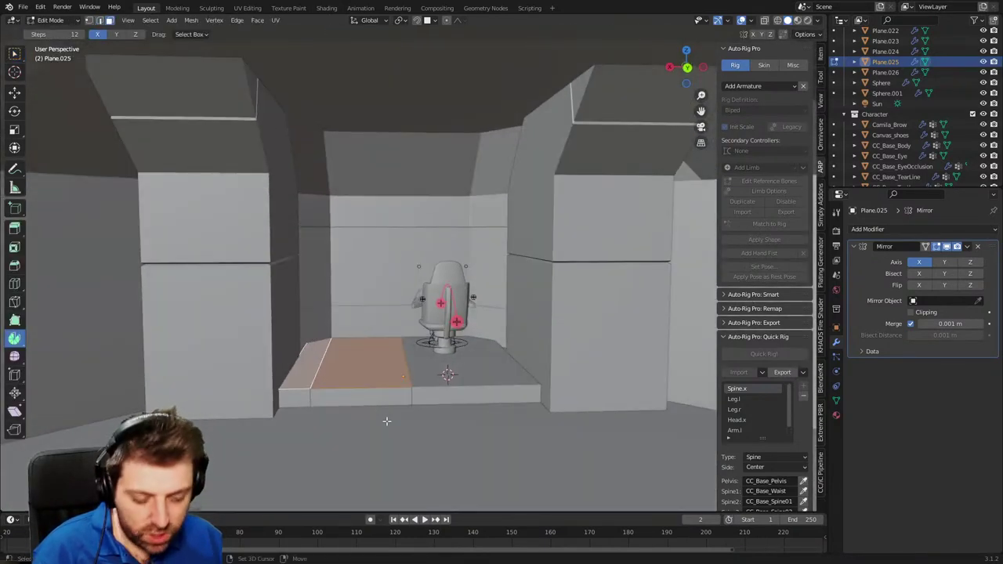
{"action": "key", "text": "g"}
{"action": "key", "text": "z"}
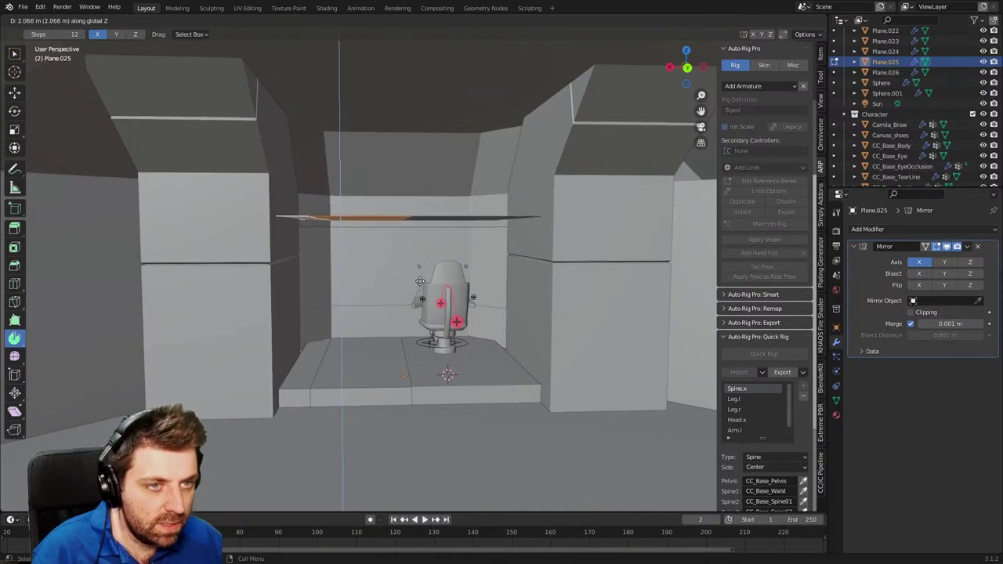
{"action": "left_click", "coordinate": [420, 280]}
Extrude the ceiling's rear edges straight up along Z to make a vertical panel.
{"action": "scroll", "coordinate": [420, 280], "scroll_direction": "up", "scroll_amount": 2}
{"action": "middle_click_drag", "start_coordinate": [420, 280], "coordinate": [429, 328]}
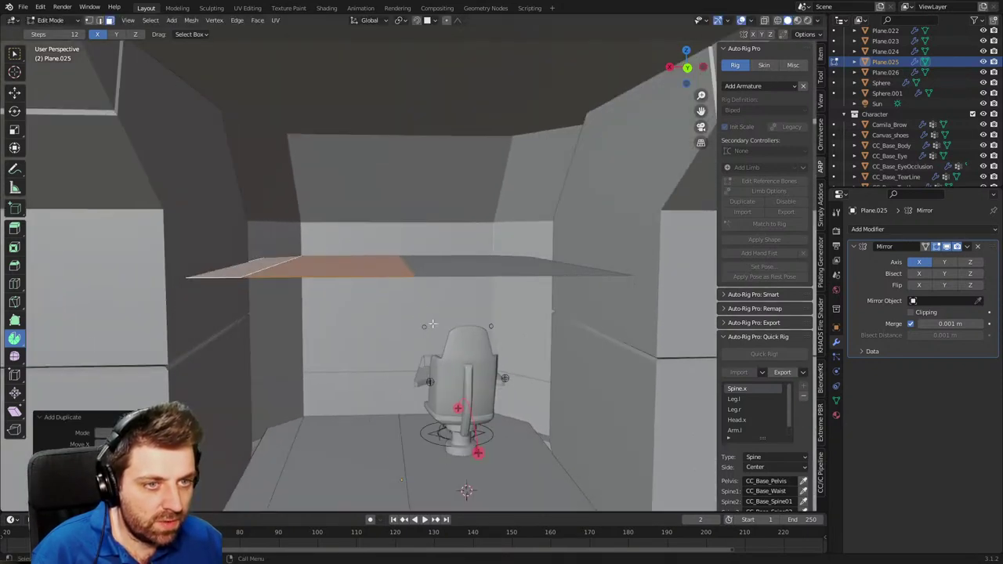
{"action": "key", "text": "2"}
{"action": "left_click", "coordinate": [222, 277]}
{"action": "key", "text": "e"}
{"action": "key", "text": "z"}
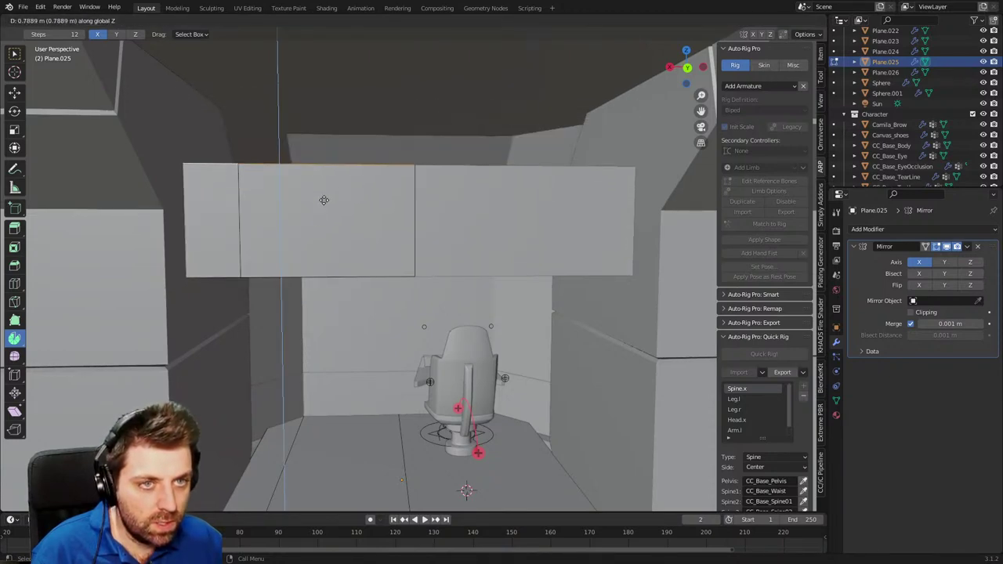
{"action": "left_click", "coordinate": [322, 214]}
In the right side wireframe view, extrude the vertical panel's top edge diagonally upward to follow the hull's slope.
{"action": "mouse_move", "coordinate": [322, 215]}
{"action": "middle_mouse_down"}
{"action": "mouse_move", "coordinate": [287, 240]}
{"action": "mouse_move", "coordinate": [451, 225]}
{"action": "mouse_move", "coordinate": [332, 295]}
{"action": "middle_mouse_up"}
{"action": "key", "text": "KP_3"}
{"action": "key", "text": "z"}
{"action": "left_click", "coordinate": [368, 224]}
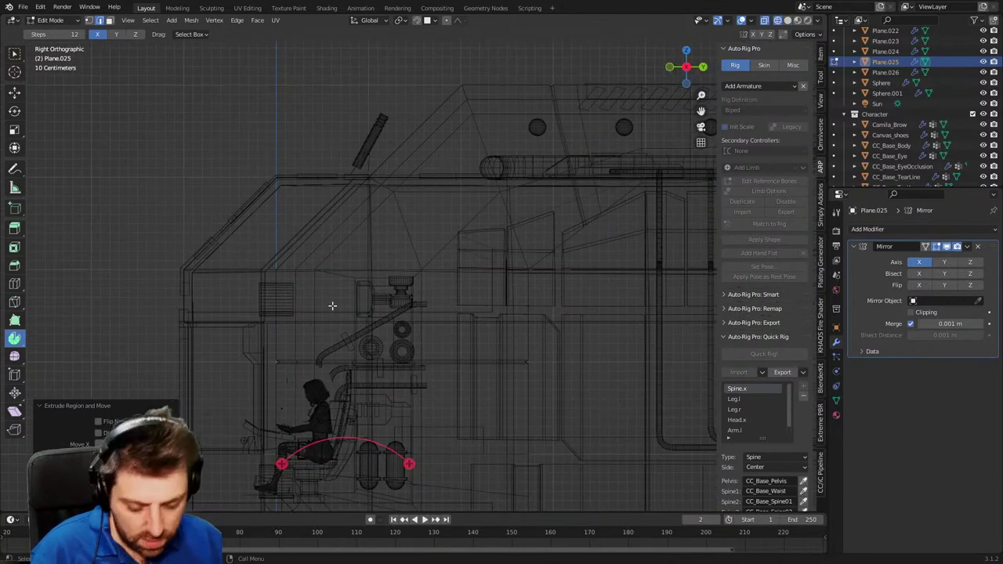
{"action": "key", "text": "g"}
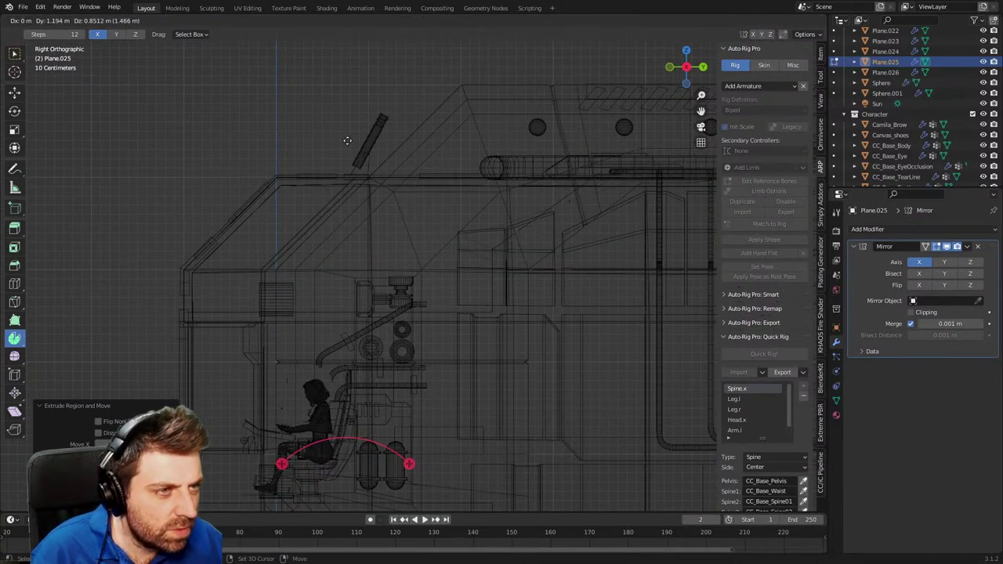
{"action": "right_click", "coordinate": [215, 197]}
{"action": "mouse_move", "coordinate": [607, 317]}
{"action": "middle_mouse_down", "text": "shift"}
{"action": "mouse_move", "coordinate": [467, 343]}
{"action": "mouse_move", "coordinate": [345, 317]}
{"action": "mouse_move", "coordinate": [407, 325]}
{"action": "mouse_move", "coordinate": [368, 329]}
{"action": "mouse_move", "coordinate": [401, 335]}
{"action": "mouse_move", "coordinate": [384, 310]}
{"action": "mouse_move", "coordinate": [377, 333]}
{"action": "middle_mouse_up", "text": "shift"}
{"action": "key", "text": "z"}
{"action": "left_click", "coordinate": [533, 343]}
Move the ceiling's underside faces upward, and save the file.
{"action": "scroll", "coordinate": [373, 345], "scroll_direction": "up", "scroll_amount": 1}
{"action": "key", "text": "3"}
{"action": "left_click", "coordinate": [345, 353]}
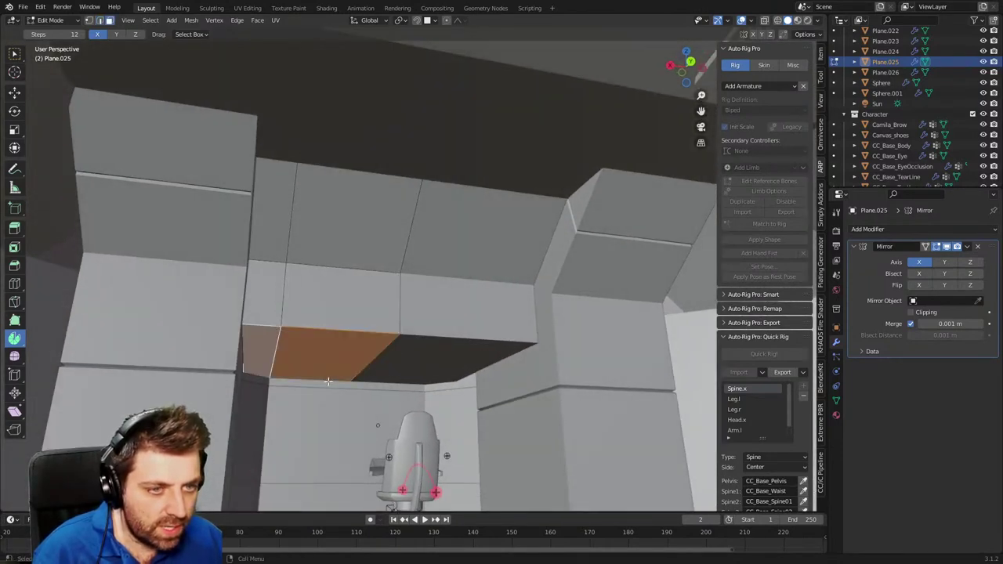
{"action": "key", "text": "g"}
{"action": "left_click", "coordinate": [315, 137]}
{"action": "middle_click_drag", "start_coordinate": [353, 286], "coordinate": [488, 264]}
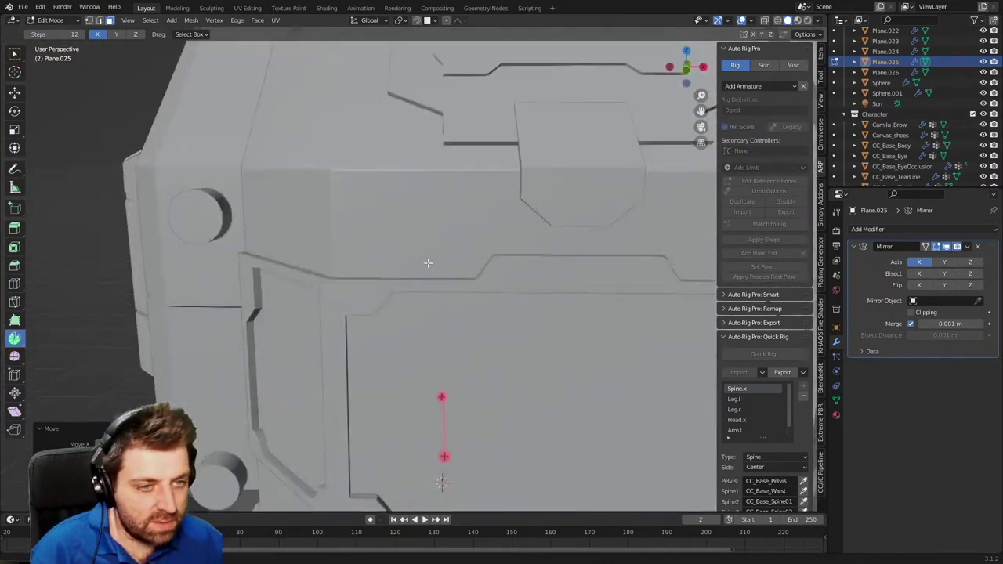
Delete the leftover stray objects lying far off beside the ship.
{"action": "scroll", "coordinate": [407, 358], "scroll_direction": "down", "scroll_amount": 5}
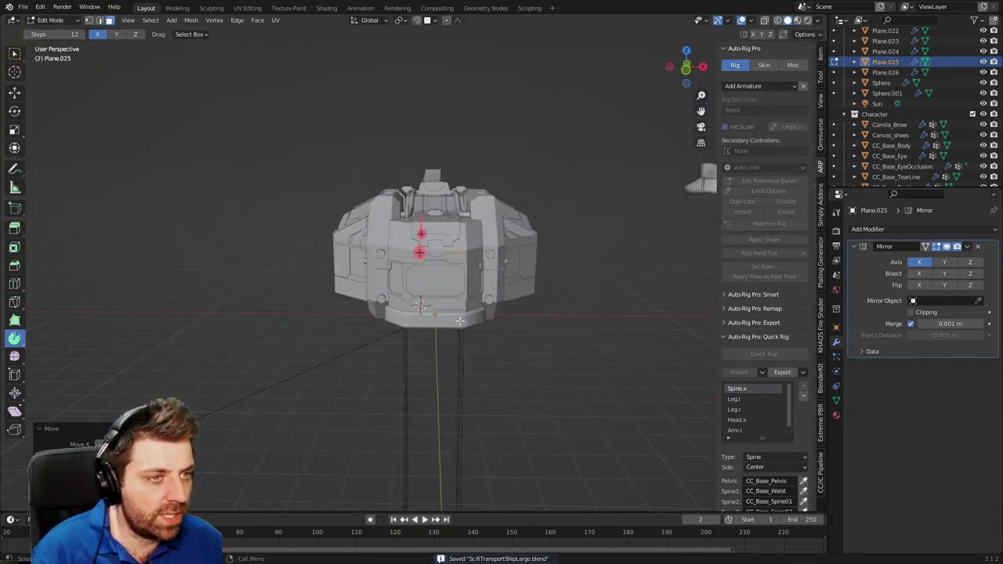
{"action": "key", "text": "Tab"}
{"action": "scroll", "coordinate": [604, 250], "scroll_direction": "down", "scroll_amount": 3}
{"action": "left_click", "coordinate": [630, 172]}
{"action": "key", "text": "Delete"}
{"action": "left_click", "coordinate": [645, 172]}
{"action": "key", "text": "Delete"}
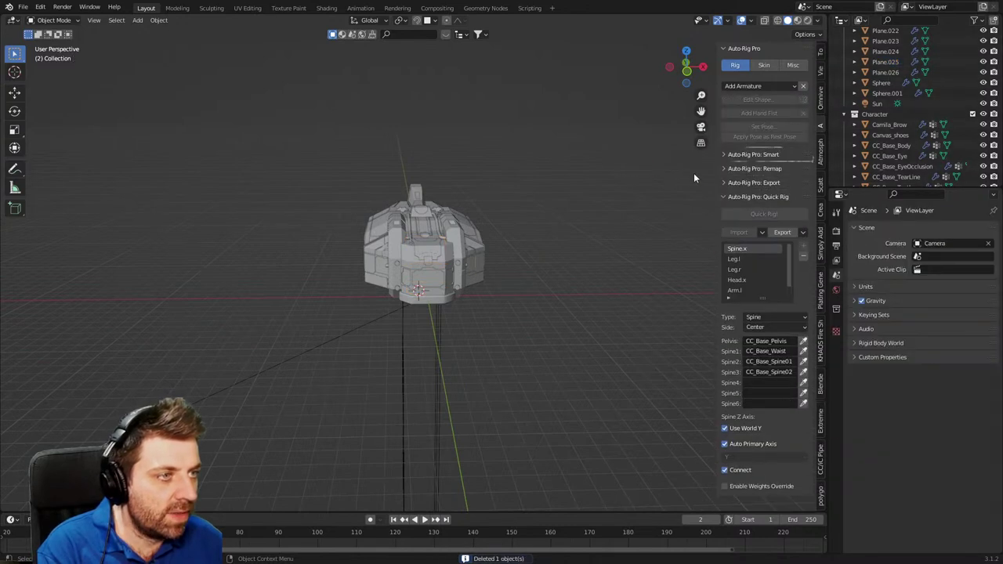
{"action": "scroll", "coordinate": [694, 174], "scroll_direction": "down", "scroll_amount": 4}
{"action": "left_click", "coordinate": [671, 187]}
{"action": "key", "text": "Delete"}
{"action": "left_click", "coordinate": [687, 194]}
{"action": "key", "text": "Delete"}
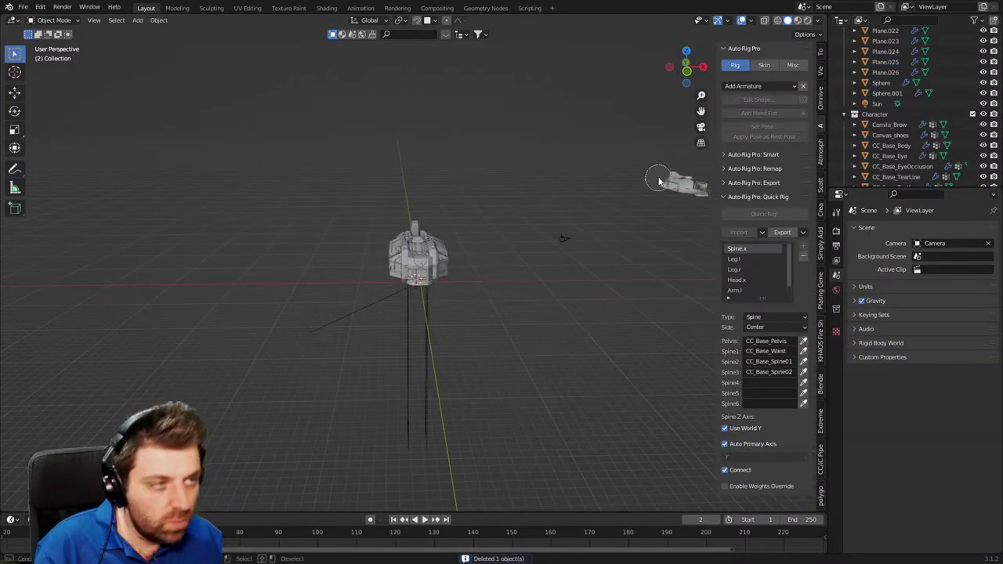
{"action": "middle_click_drag", "start_coordinate": [683, 197], "coordinate": [513, 269]}
Switch the viewport to rendered shading and examine the ship's exterior and the cockpit interior.
{"action": "scroll", "coordinate": [554, 187], "scroll_direction": "up", "scroll_amount": 3}
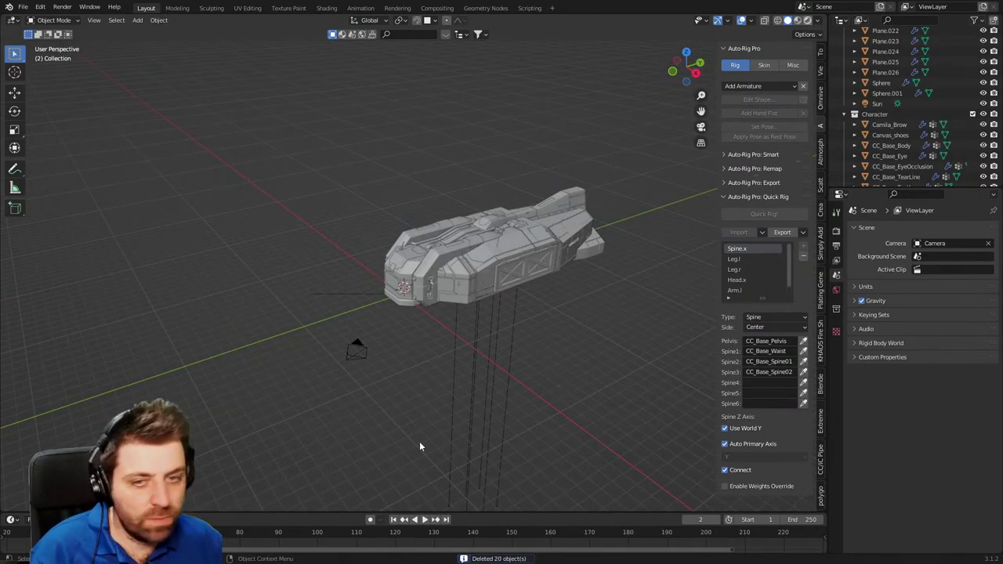
{"action": "key", "text": "z"}
{"action": "scroll", "coordinate": [460, 336], "scroll_direction": "up", "scroll_amount": 2}
{"action": "scroll", "coordinate": [460, 339], "scroll_direction": "up", "scroll_amount": 6}
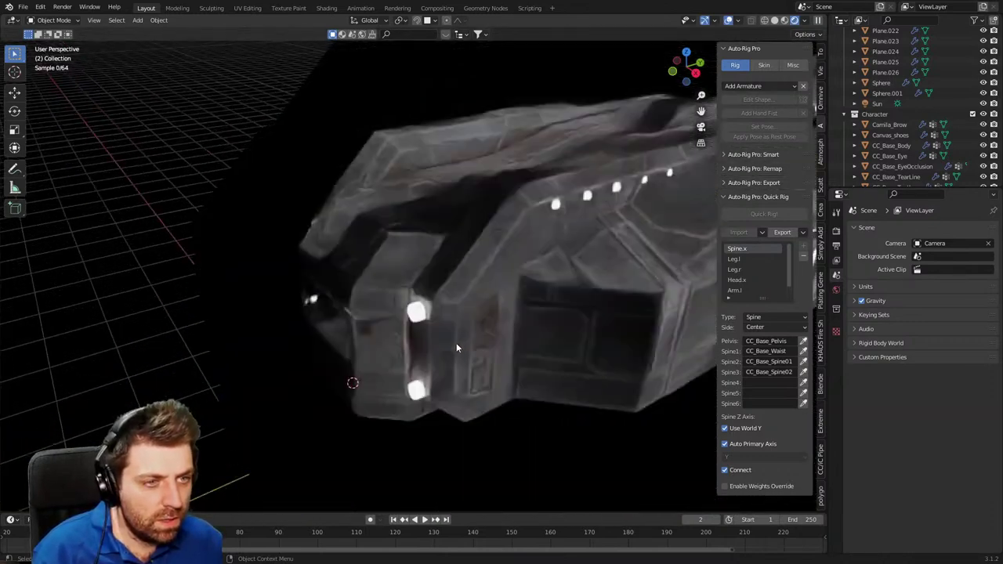
{"action": "scroll", "coordinate": [473, 326], "scroll_direction": "up", "scroll_amount": 2}
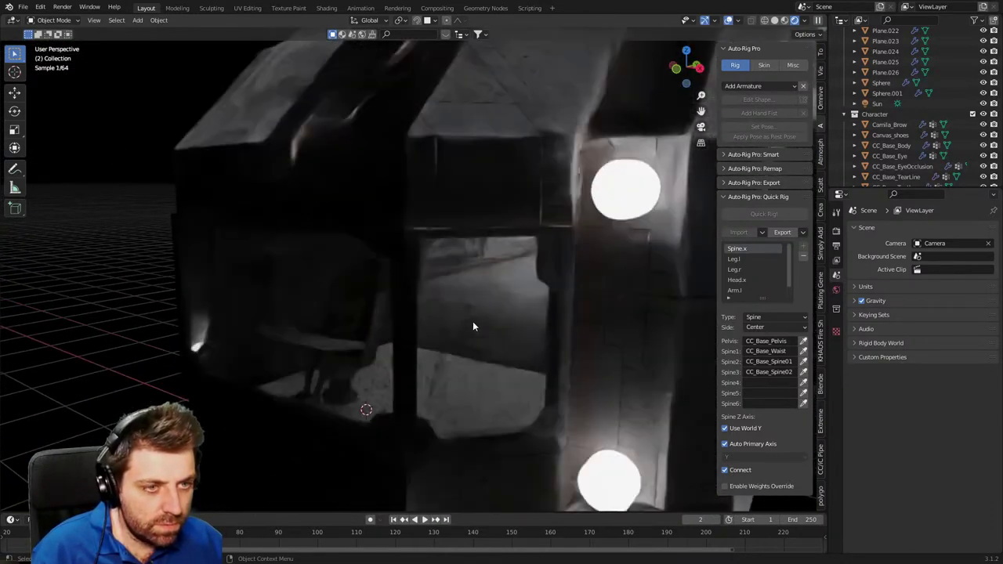
{"action": "middle_click_drag", "start_coordinate": [425, 327], "coordinate": [263, 314]}
{"action": "scroll", "coordinate": [279, 321], "scroll_direction": "up", "scroll_amount": 6}
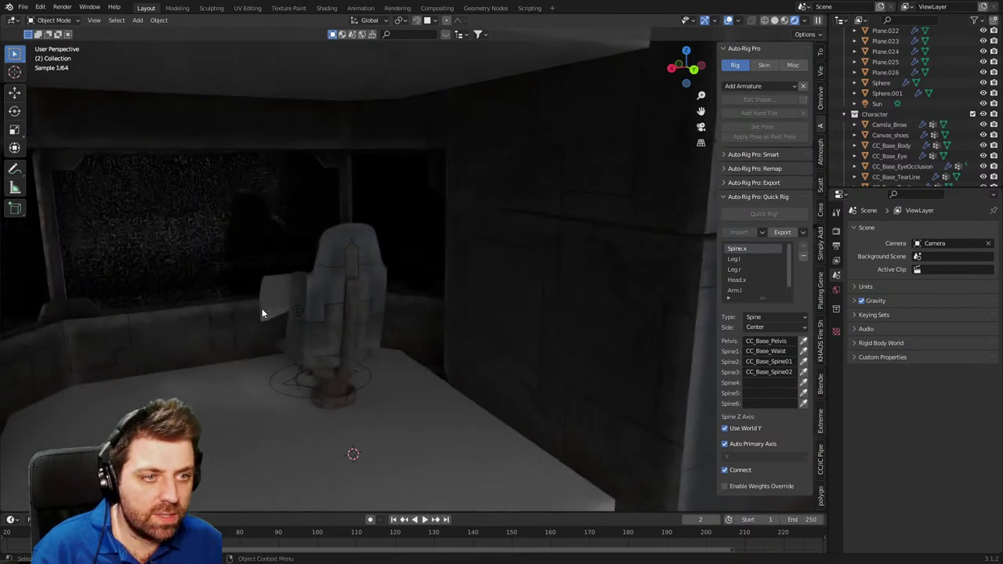
Assign the existing Markom3DScifiSetup material to the cockpit floor and ceiling object.
{"action": "left_click", "coordinate": [318, 333]}
{"action": "middle_click_drag", "start_coordinate": [358, 384], "coordinate": [383, 473]}
{"action": "left_click", "coordinate": [383, 474]}
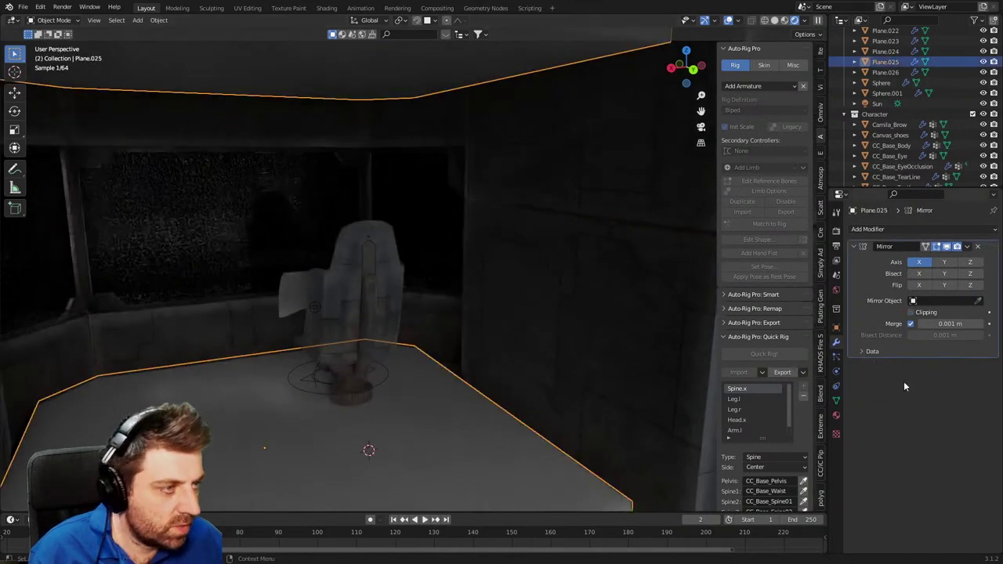
{"action": "left_click", "coordinate": [837, 386]}
{"action": "left_click", "coordinate": [854, 274]}
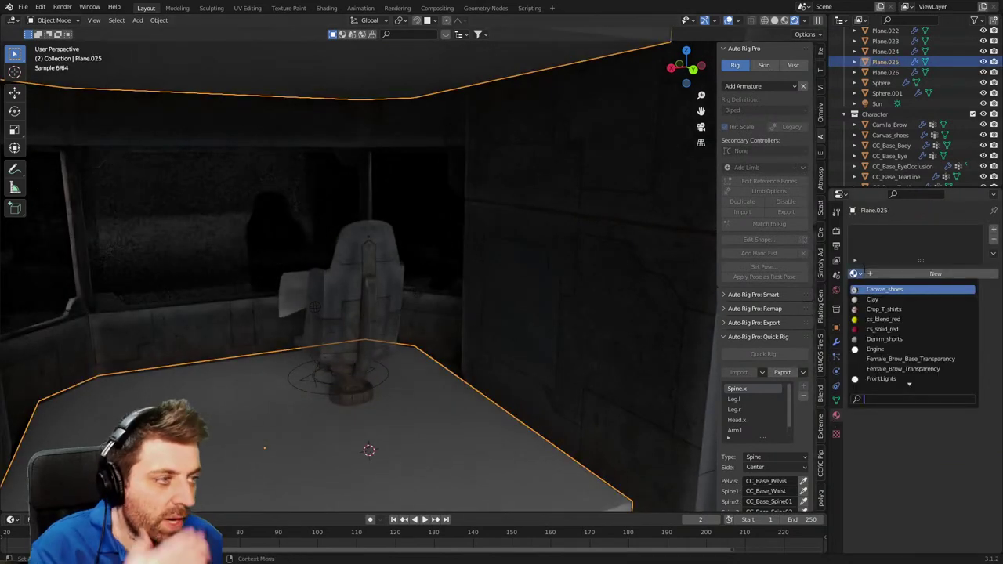
{"action": "scroll", "coordinate": [909, 381], "scroll_direction": "down", "scroll_amount": 8}
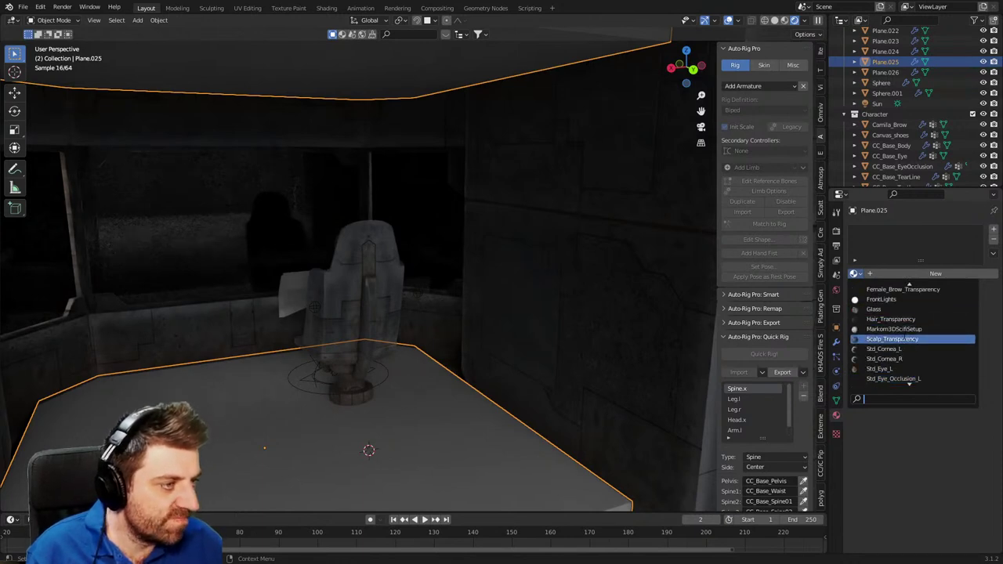
{"action": "left_click", "coordinate": [907, 332]}
Unwrap all faces of the cockpit floor and ceiling object with Smart UV Project.
{"action": "scroll", "coordinate": [445, 438], "scroll_direction": "down", "scroll_amount": 2}
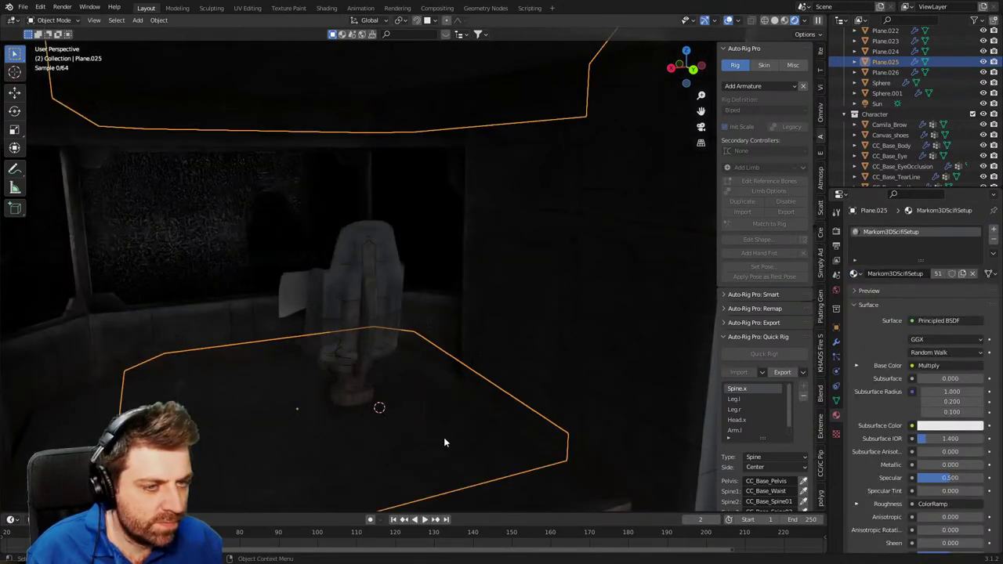
{"action": "key", "text": "Tab"}
{"action": "key", "text": "a"}
{"action": "key", "text": "u"}
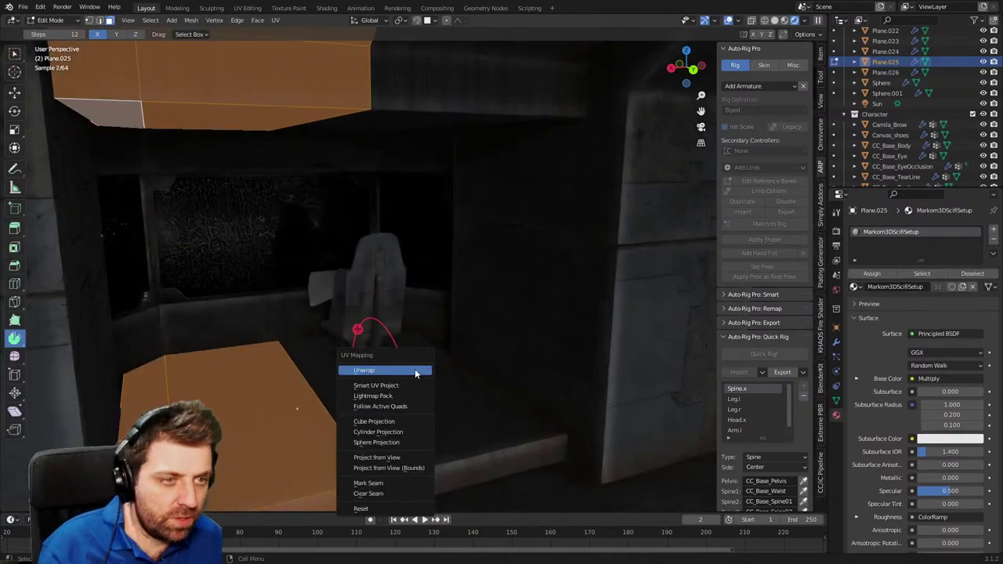
{"action": "left_click", "coordinate": [413, 384]}
{"action": "left_click", "coordinate": [376, 470]}
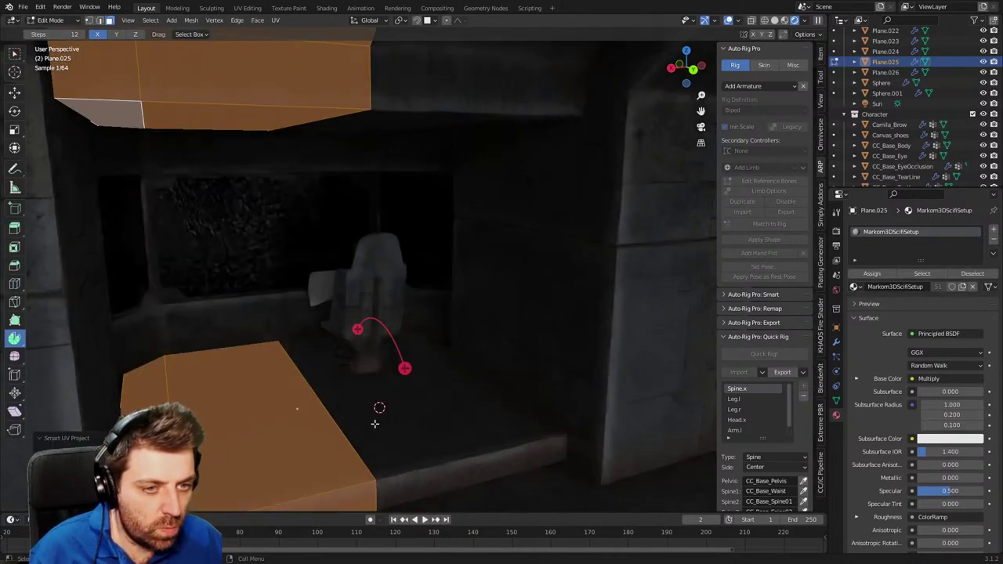
{"action": "key", "text": "Tab"}
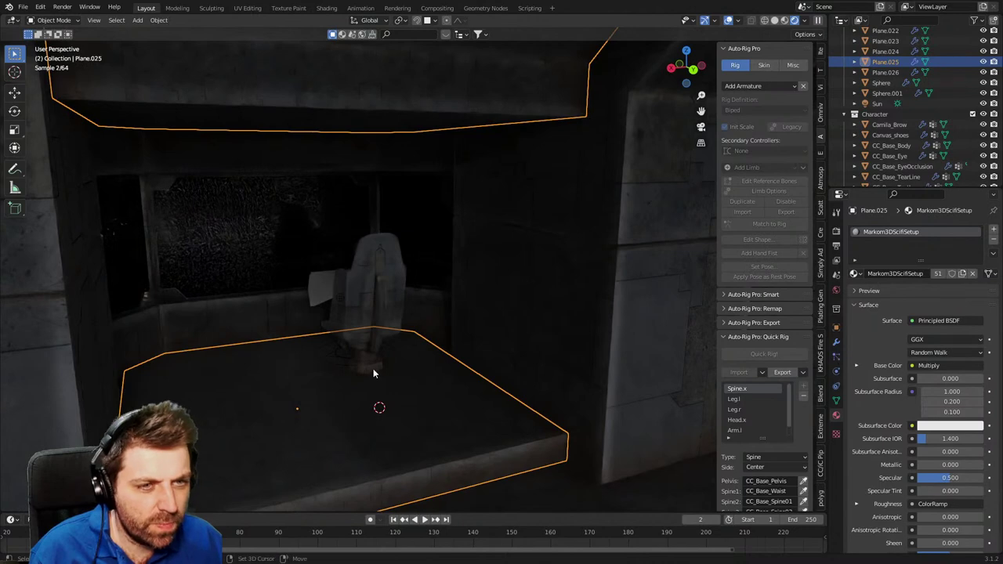
Snap the 3D cursor to the origin of the cockpit floor and ceiling object.
{"action": "mouse_move", "coordinate": [373, 374]}
{"action": "middle_mouse_down"}
{"action": "mouse_move", "coordinate": [408, 376]}
{"action": "mouse_move", "coordinate": [376, 369]}
{"action": "middle_mouse_up"}
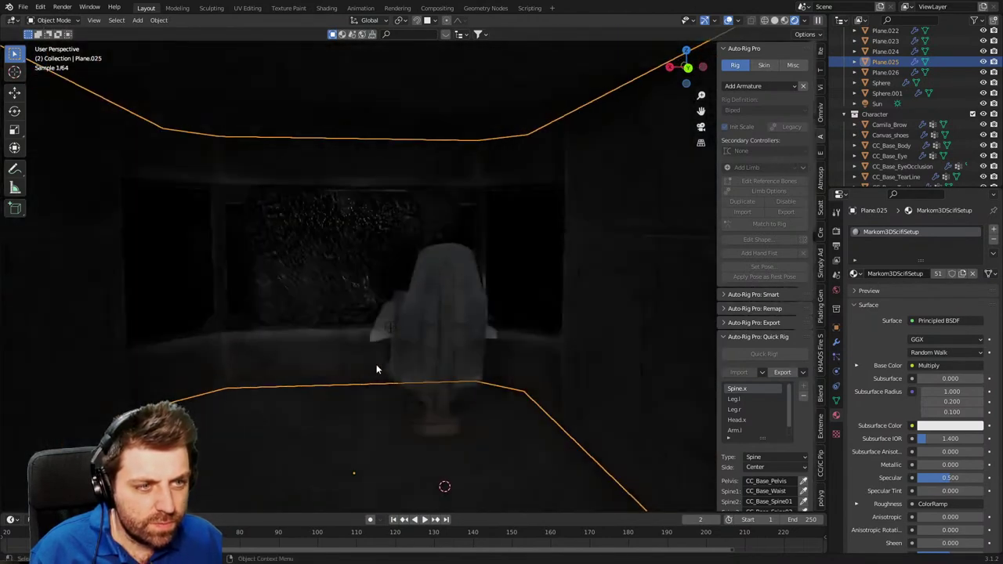
{"action": "middle_click_drag", "start_coordinate": [296, 327], "coordinate": [412, 340]}
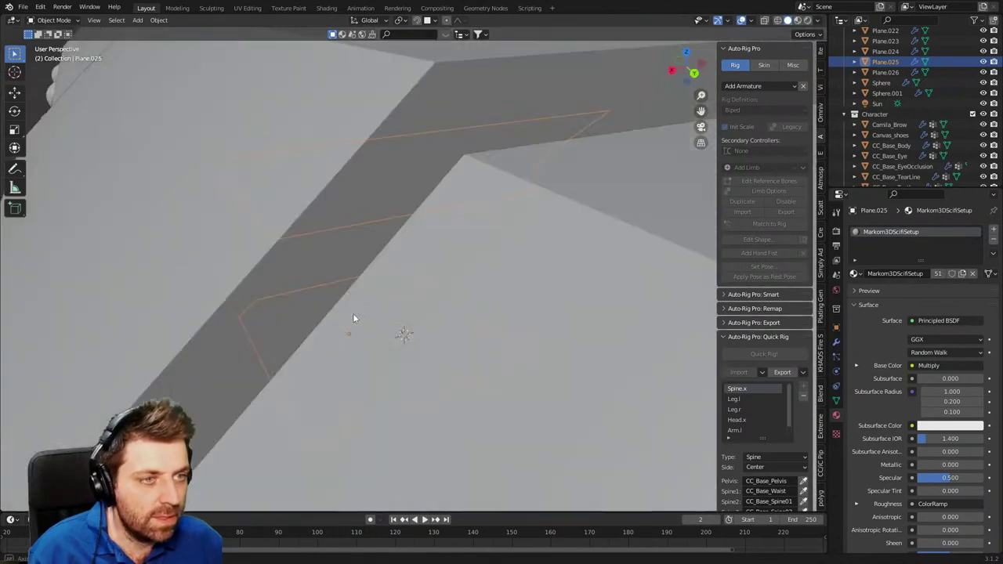
{"action": "middle_click_drag", "start_coordinate": [352, 318], "coordinate": [357, 268]}
{"action": "left_click", "coordinate": [381, 350]}
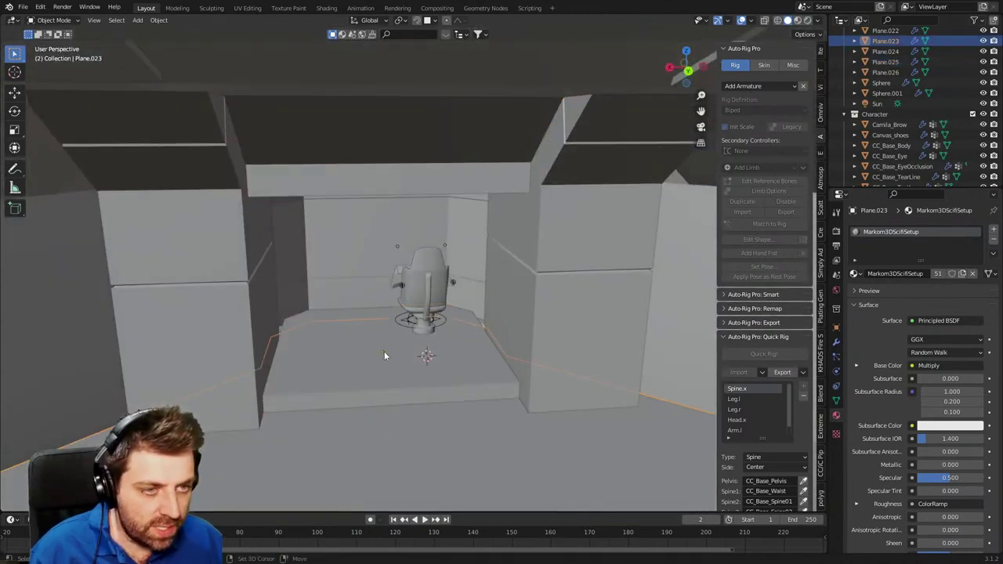
{"action": "key", "text": "shift+s"}
{"action": "key", "text": "Escape"}
{"action": "left_click", "coordinate": [395, 379]}
{"action": "key", "text": "shift+s"}
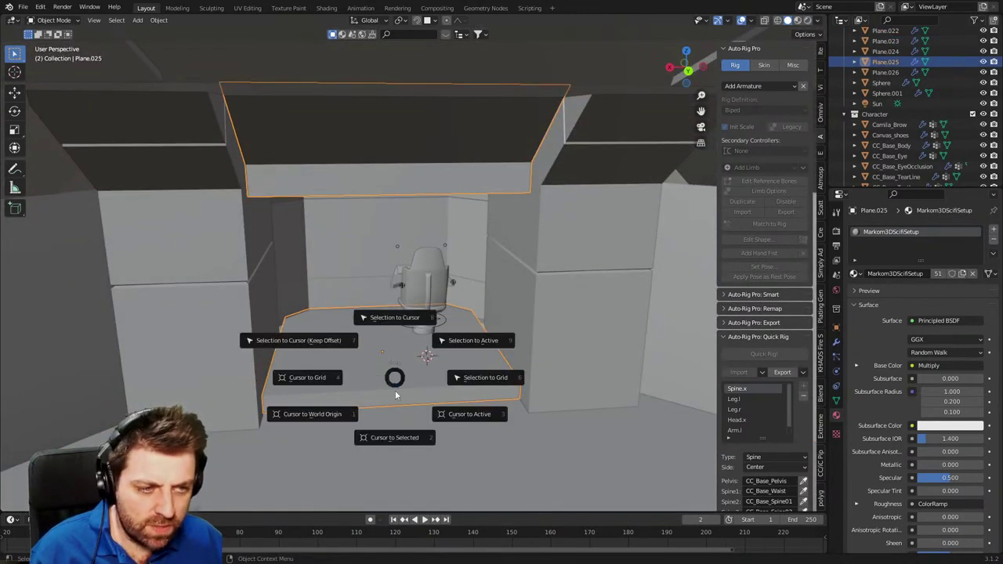
{"action": "left_click", "coordinate": [322, 415]}
Add an area light at the 3D cursor and raise it along Z to just under the cockpit ceiling.
{"action": "key", "text": "shift+a"}
{"action": "mouse_move", "coordinate": [326, 404]}
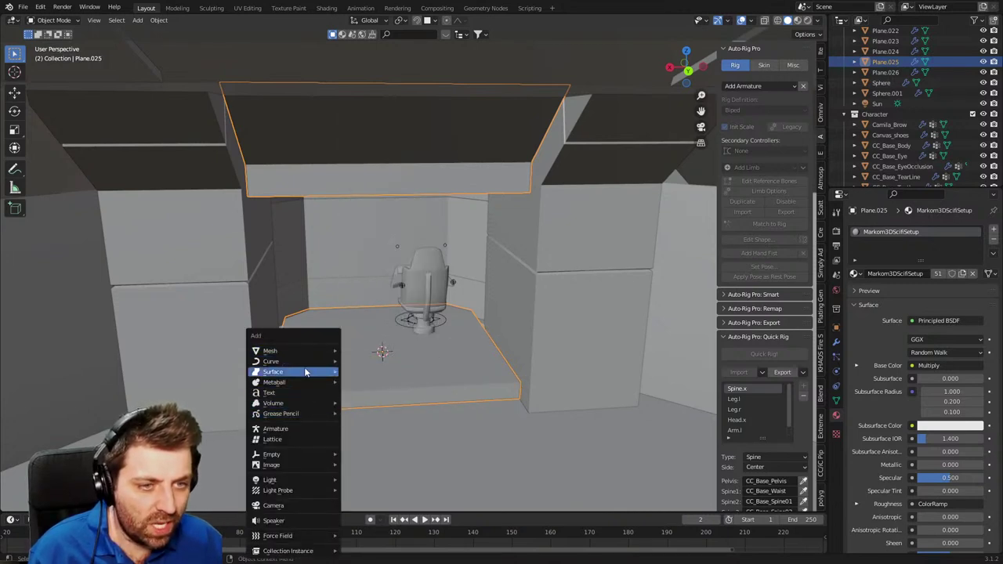
{"action": "mouse_move", "coordinate": [298, 468]}
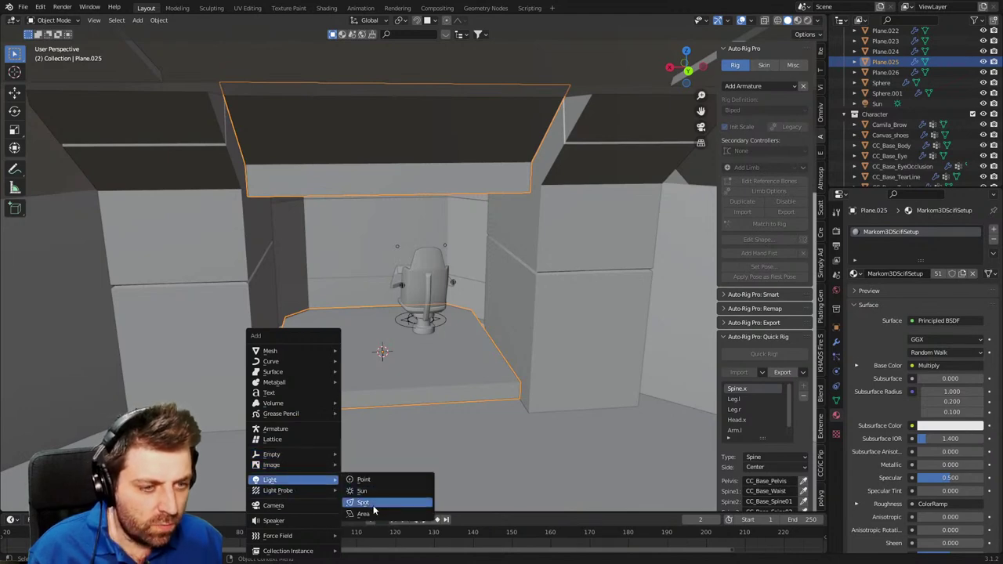
{"action": "left_click", "coordinate": [363, 513]}
{"action": "middle_click_drag", "start_coordinate": [387, 438], "coordinate": [424, 235]}
{"action": "key", "text": "g"}
{"action": "key", "text": "z"}
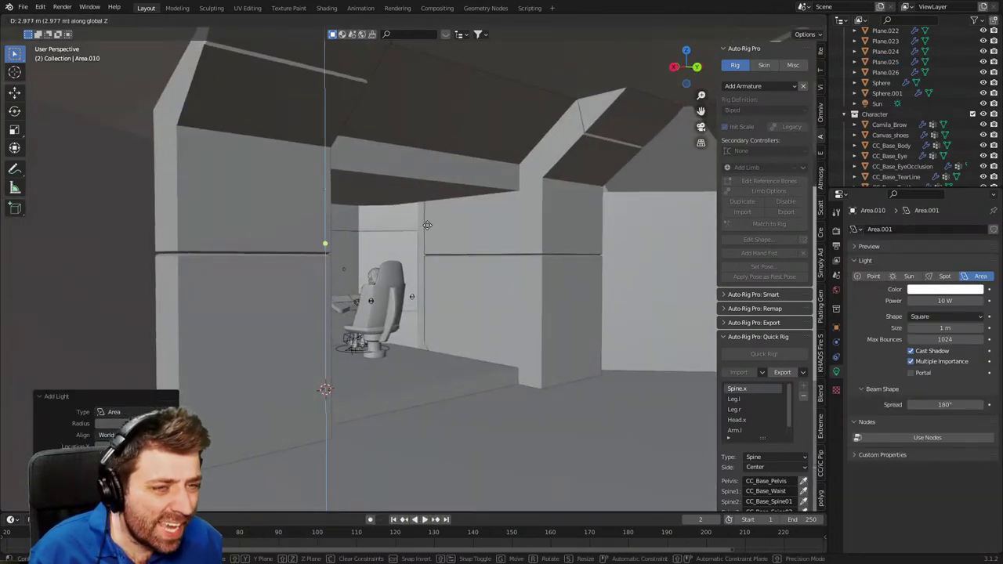
{"action": "left_click", "coordinate": [425, 238]}
Shift the area light along Y within the cockpit and fine-tune its height just below the ceiling.
{"action": "key", "text": "g"}
{"action": "key", "text": "y"}
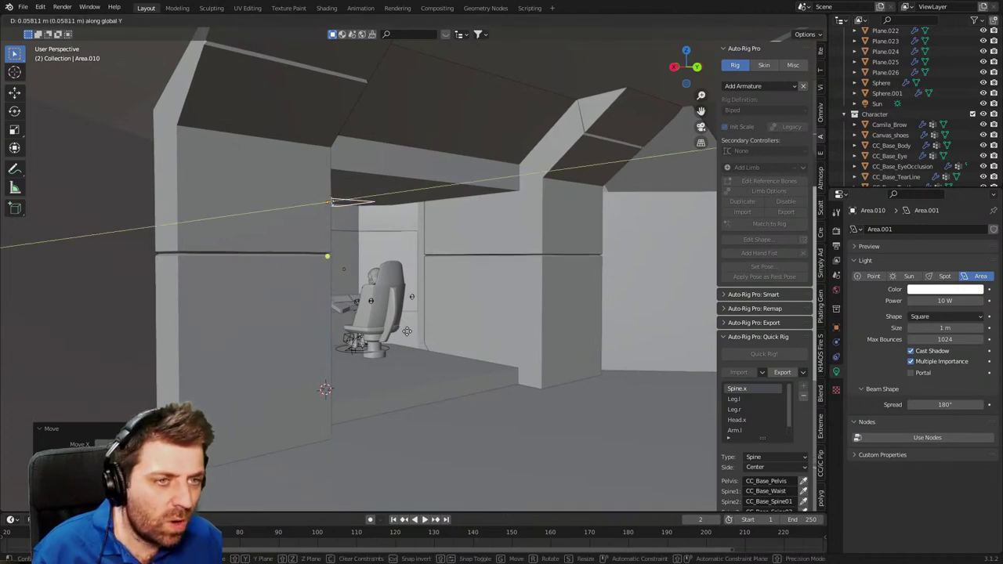
{"action": "key", "text": "z"}
{"action": "left_click", "coordinate": [407, 338]}
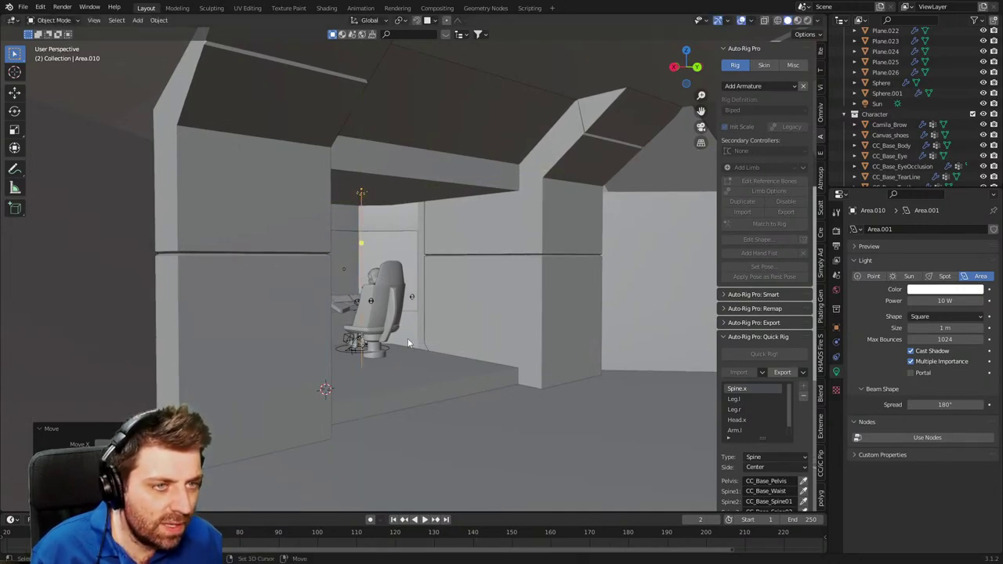
{"action": "key", "text": "g"}
{"action": "key", "text": "z"}
{"action": "left_click", "coordinate": [415, 342]}
Set the new area light's power to 100 W and show the scene in rendered shading.
{"action": "scroll", "coordinate": [414, 343], "scroll_direction": "down", "scroll_amount": 2}
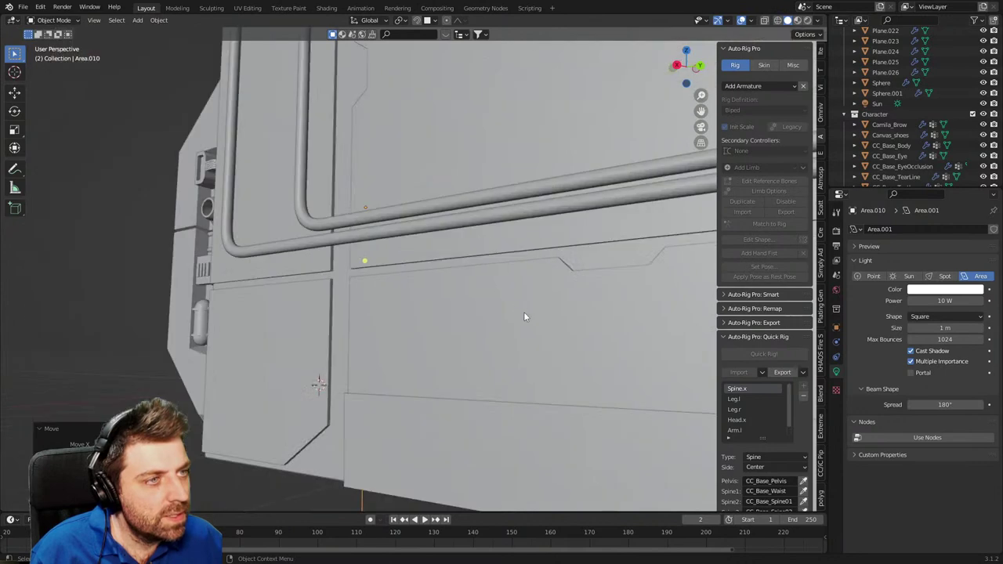
{"action": "middle_click_drag", "start_coordinate": [414, 342], "coordinate": [517, 244]}
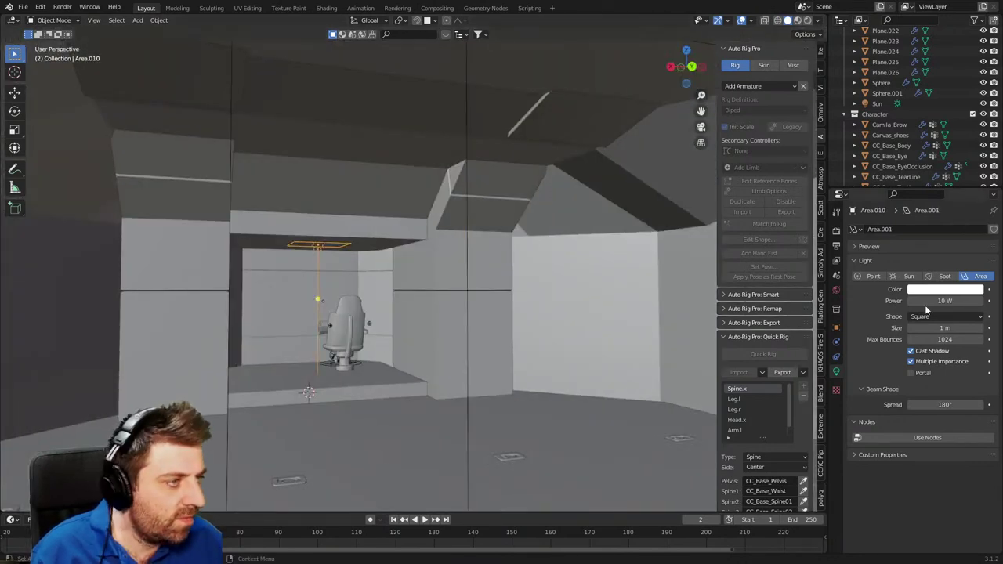
{"action": "key", "text": "Return"}
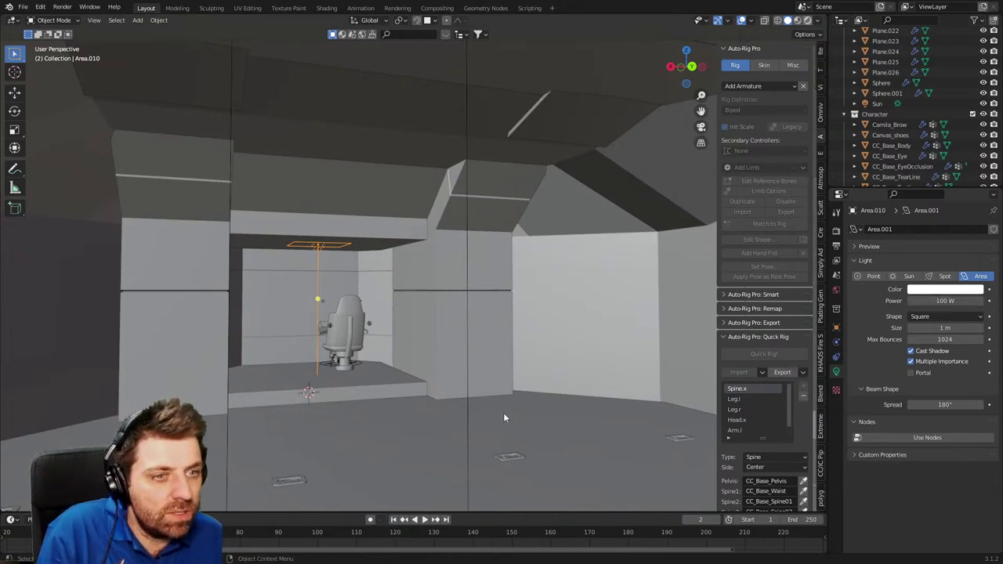
{"action": "key", "text": "z"}
{"action": "key", "text": "8"}
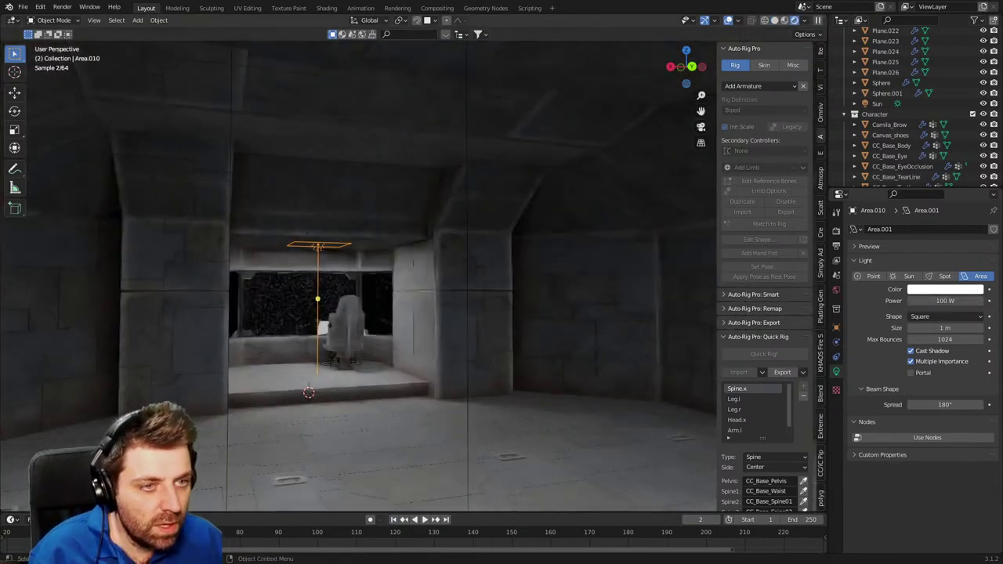
Examine the cockpit lighting through the ship's front windows and from inside the cabin.
{"action": "key", "text": "g"}
{"action": "left_click", "coordinate": [301, 324]}
{"action": "middle_click_drag", "start_coordinate": [302, 324], "coordinate": [411, 438]}
{"action": "left_click", "coordinate": [479, 495]}
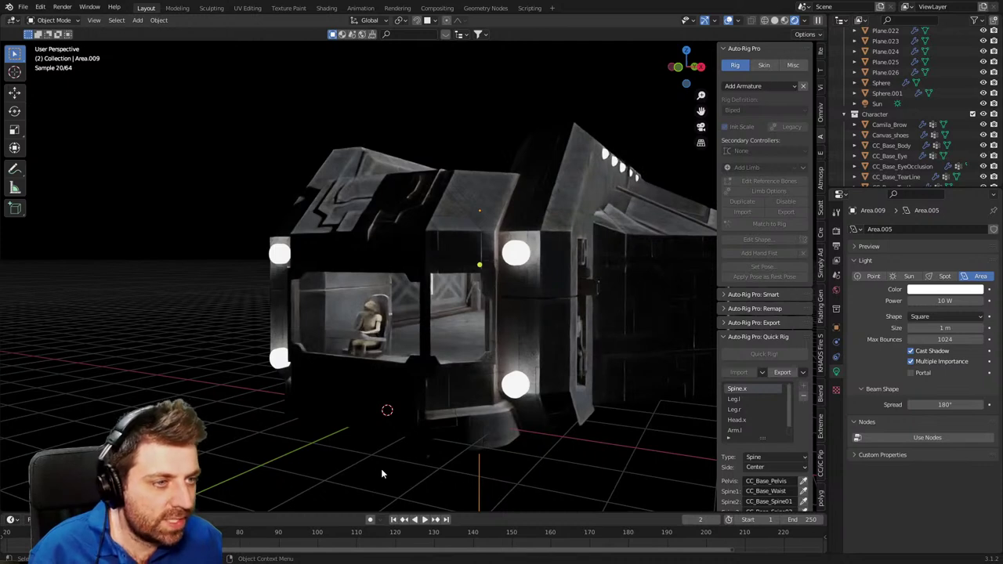
{"action": "scroll", "coordinate": [373, 453], "scroll_direction": "up", "scroll_amount": 2}
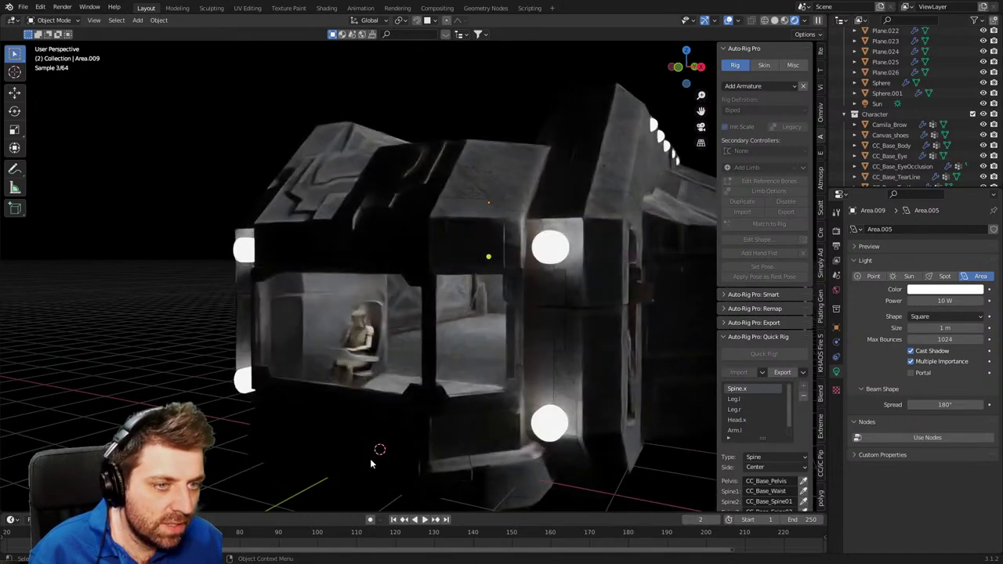
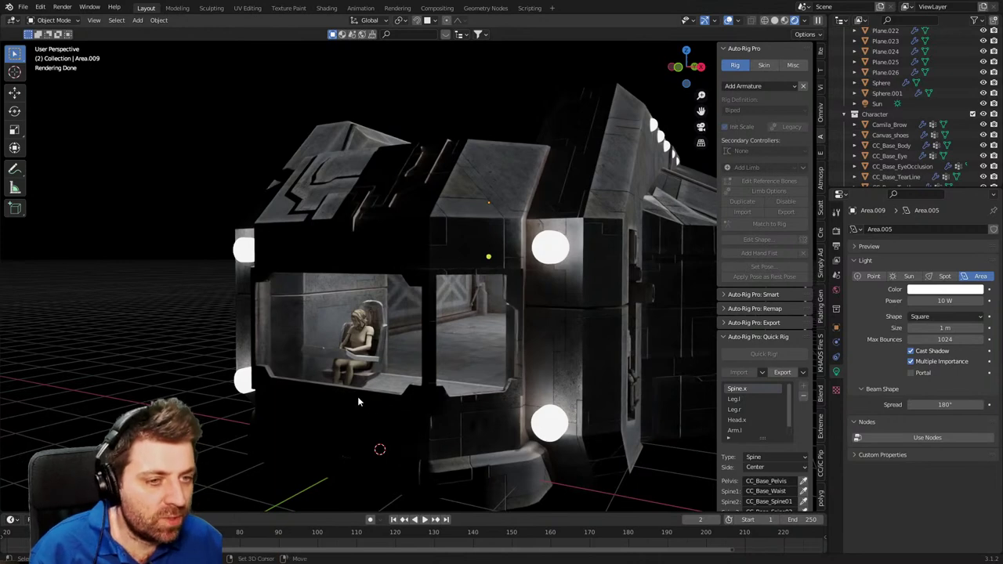
{"action": "middle_click_drag", "start_coordinate": [379, 375], "coordinate": [259, 384]}
{"action": "scroll", "coordinate": [224, 384], "scroll_direction": "up", "scroll_amount": 4}
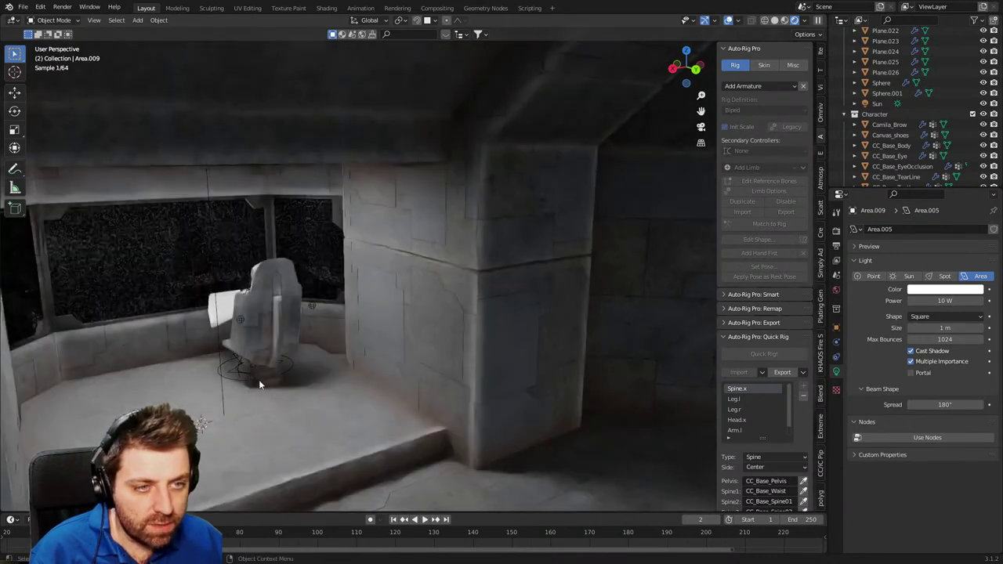
Select the pilot's chair and return the viewport to solid shading.
{"action": "left_click", "coordinate": [267, 381]}
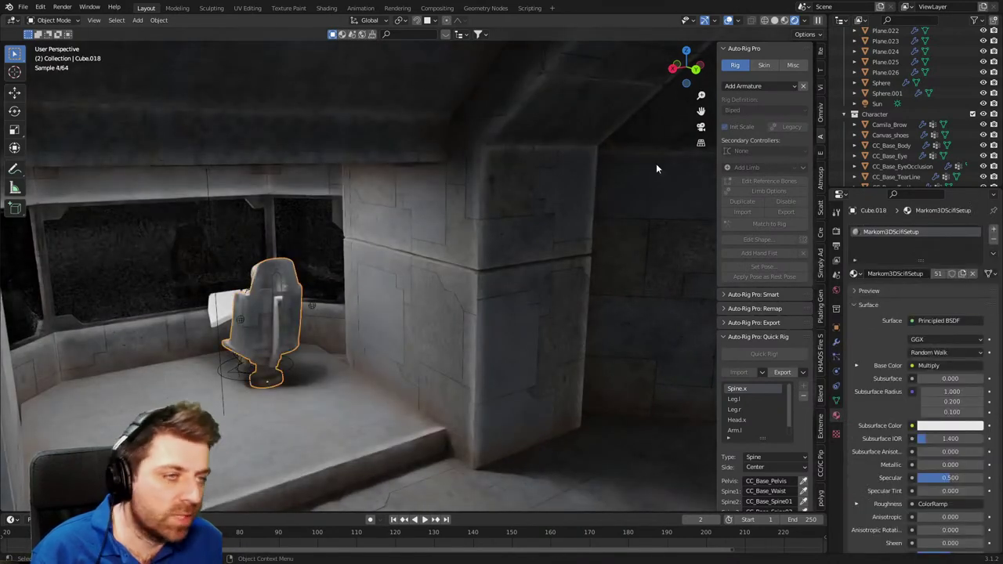
{"action": "left_click", "coordinate": [775, 20]}
{"action": "middle_click_drag", "start_coordinate": [369, 310], "coordinate": [421, 302], "text": "shift"}
{"action": "scroll", "coordinate": [421, 333], "scroll_direction": "up", "scroll_amount": 3}
{"action": "middle_click_drag", "start_coordinate": [260, 367], "coordinate": [384, 356], "text": "shift"}
{"action": "middle_click_drag", "start_coordinate": [384, 356], "coordinate": [409, 351]}
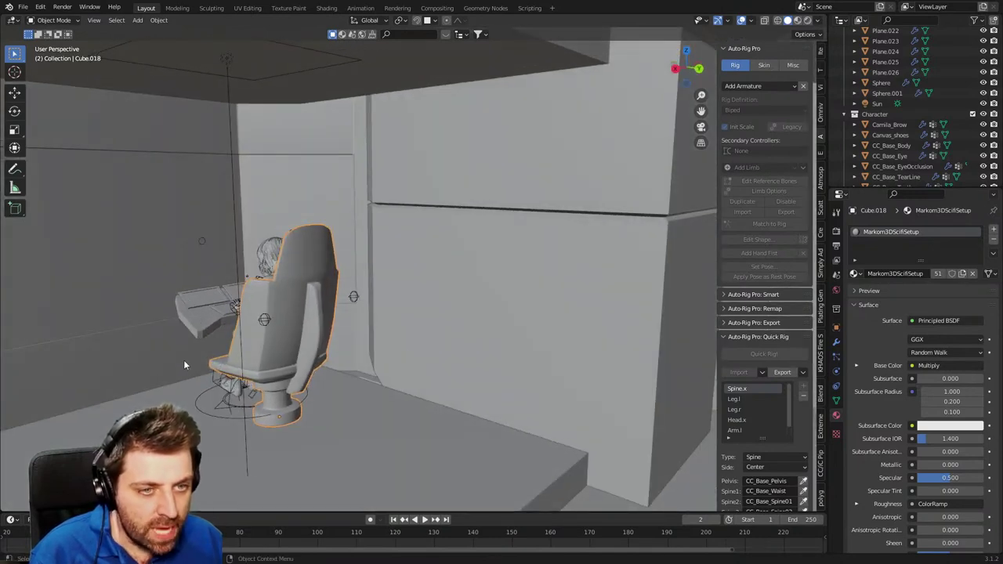
{"action": "middle_click_drag", "start_coordinate": [184, 359], "coordinate": [301, 384]}
{"action": "scroll", "coordinate": [223, 403], "scroll_direction": "up", "scroll_amount": 1}
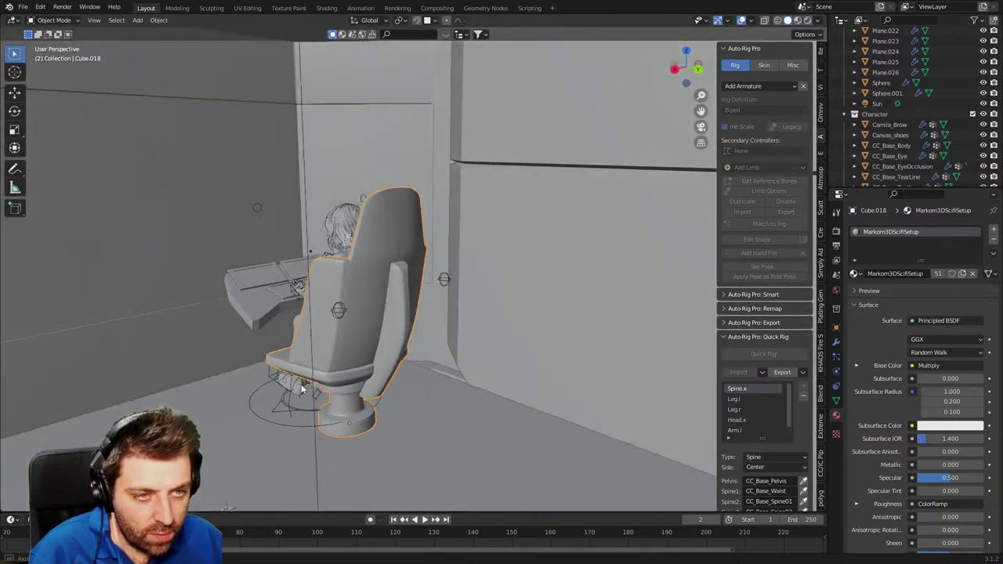
Snap the 3D cursor to the chair's origin at its base.
{"action": "key", "text": "Tab"}
{"action": "middle_click_drag", "start_coordinate": [395, 439], "coordinate": [387, 427]}
{"action": "scroll", "coordinate": [384, 439], "scroll_direction": "up", "scroll_amount": 1}
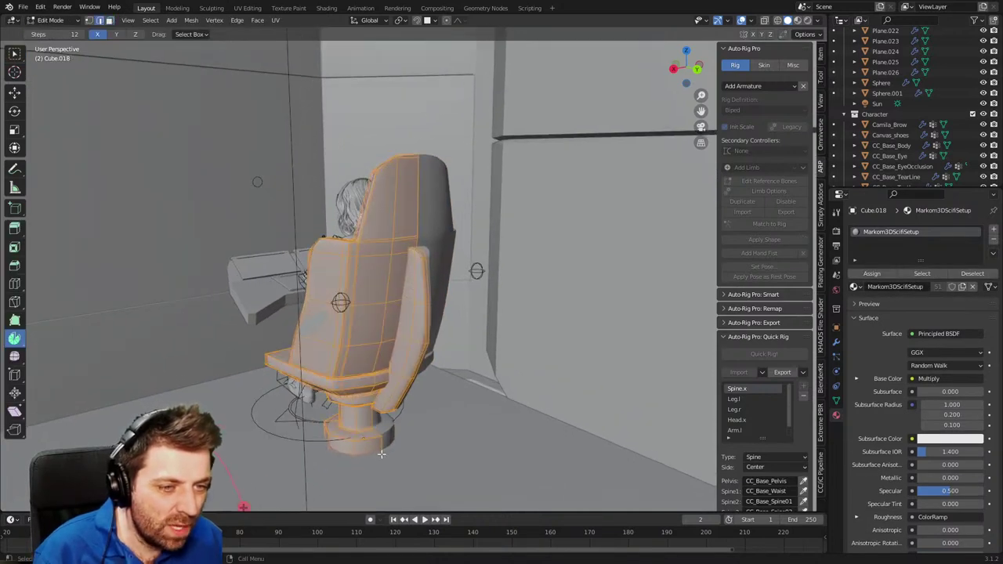
{"action": "scroll", "coordinate": [379, 451], "scroll_direction": "down", "scroll_amount": 2}
{"action": "key", "text": "Tab"}
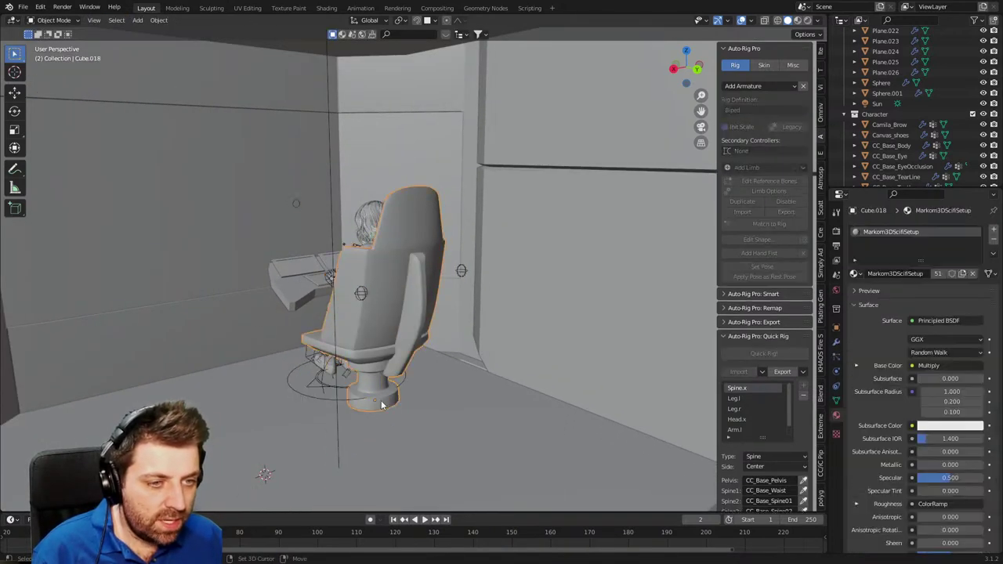
{"action": "key", "text": "shift+s"}
{"action": "left_click", "coordinate": [381, 420]}
Duplicate one side face of the chair's round base and move the copy along Y to the floor behind the chair.
{"action": "key", "text": "Tab"}
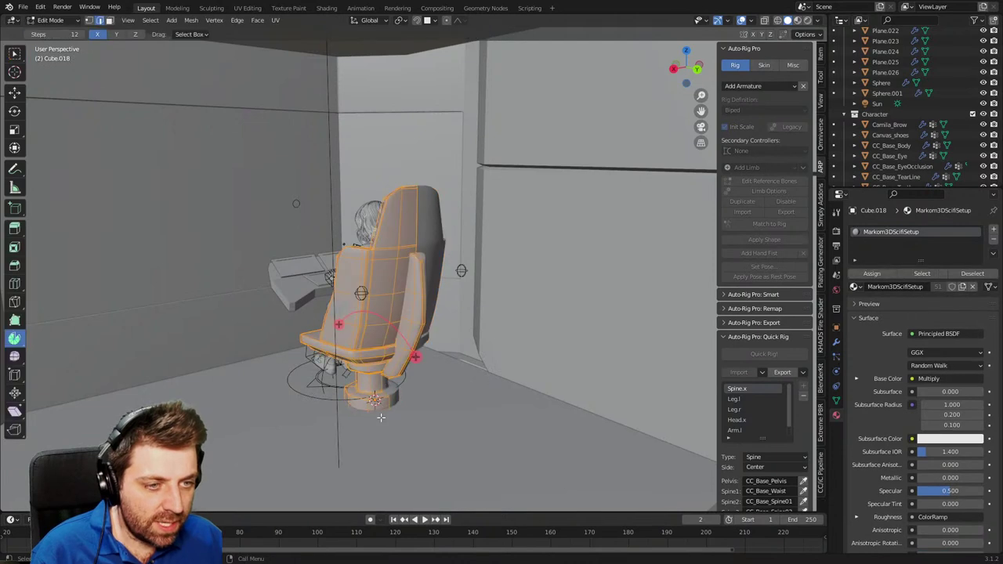
{"action": "key", "text": "3"}
{"action": "left_click", "coordinate": [375, 411]}
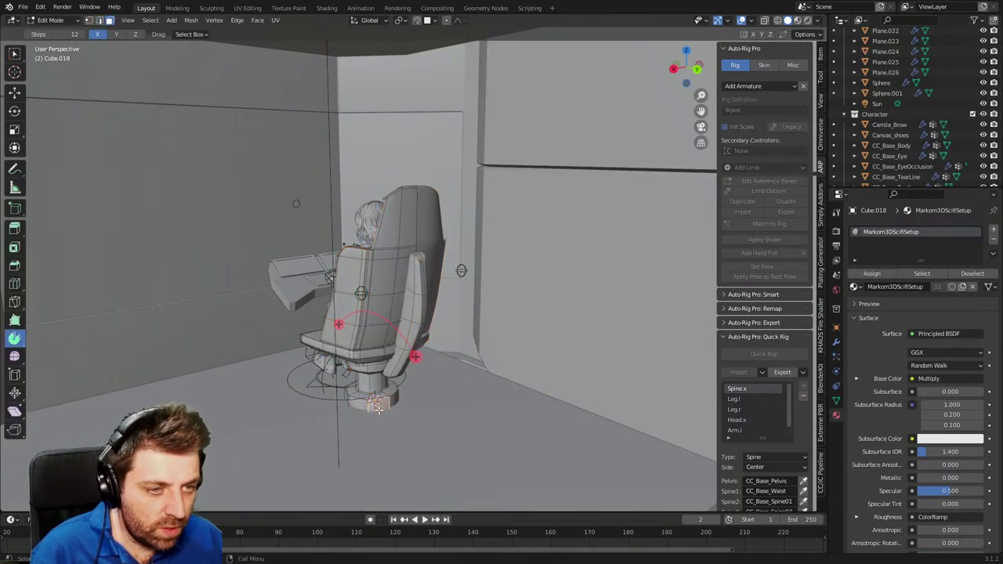
{"action": "middle_click_drag", "start_coordinate": [375, 412], "coordinate": [365, 409]}
{"action": "left_click", "coordinate": [836, 341]}
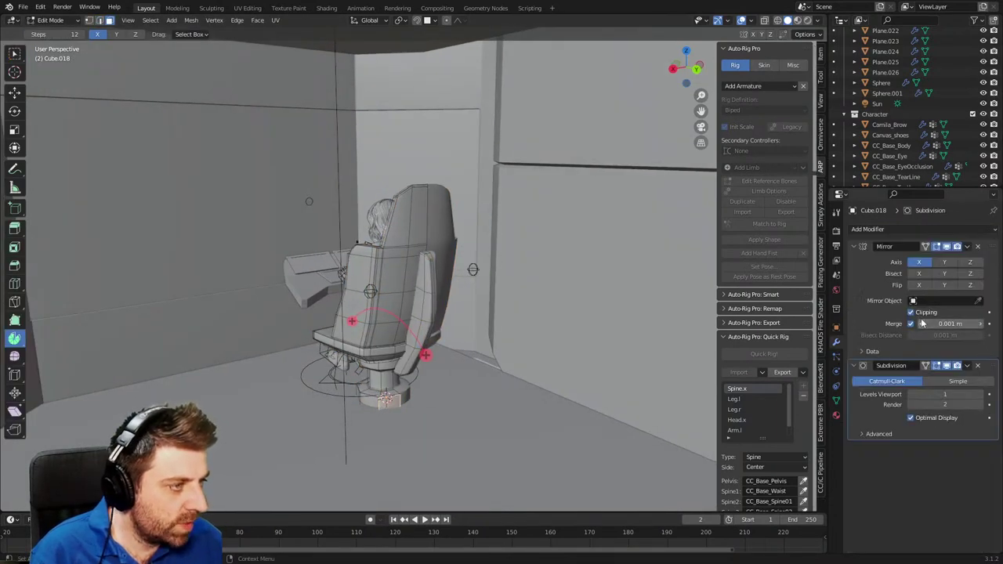
{"action": "key", "text": "g"}
{"action": "key", "text": "y"}
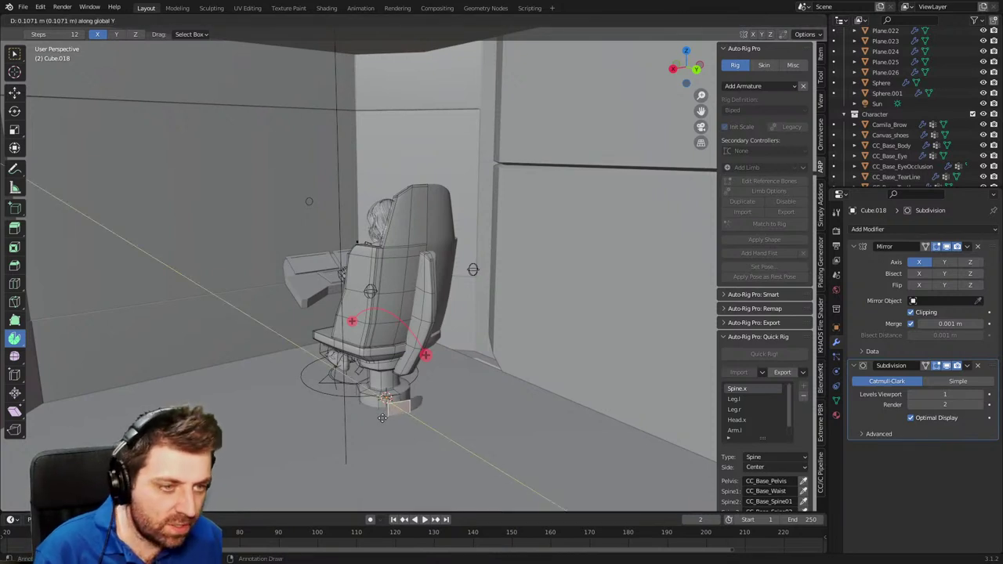
{"action": "left_click", "coordinate": [404, 432]}
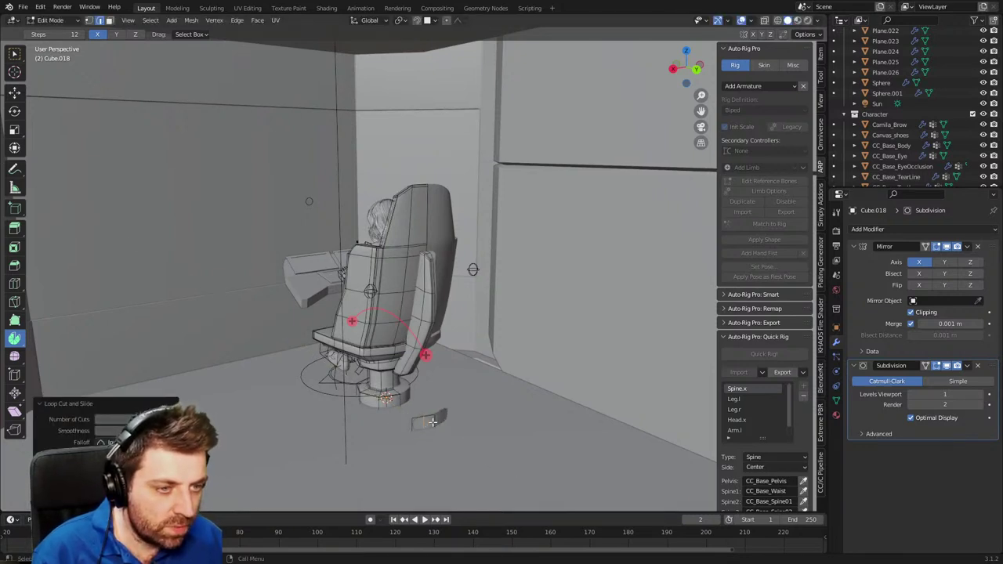
Cut away the inner part of the duplicated face and lower its top edge about 0.05 m to form a thin strip.
{"action": "key", "text": "x"}
{"action": "left_click", "coordinate": [434, 424]}
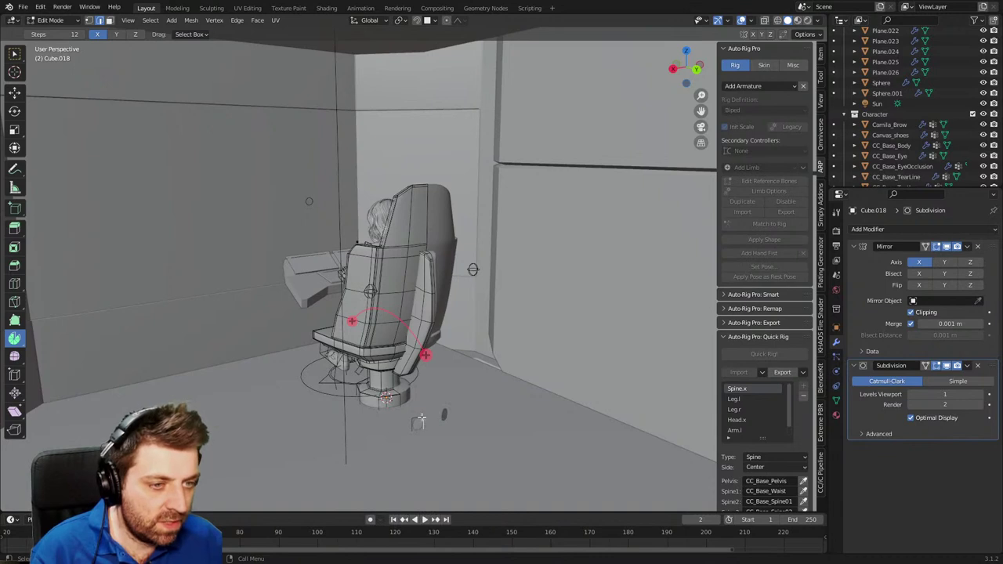
{"action": "key", "text": "g"}
{"action": "key", "text": "z"}
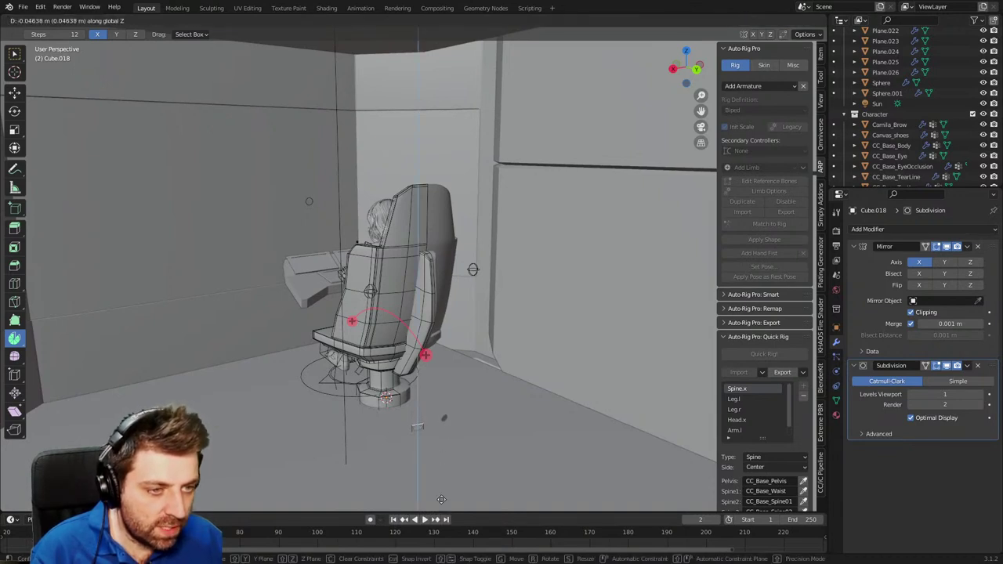
{"action": "left_click", "coordinate": [441, 503]}
Select the entire thin strip behind the chair and scale it along X.
{"action": "scroll", "coordinate": [443, 494], "scroll_direction": "up", "scroll_amount": 3}
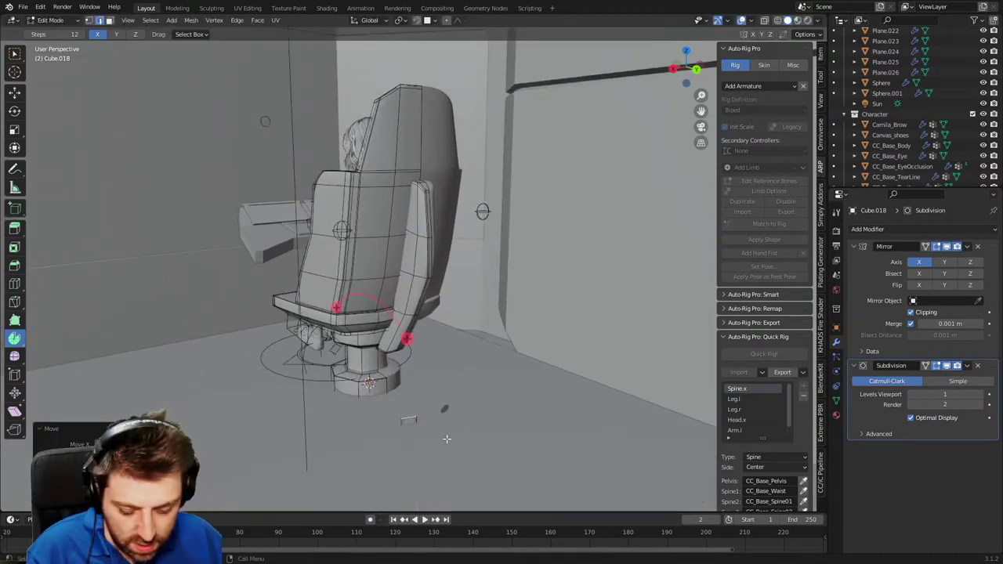
{"action": "key", "text": "s"}
{"action": "key", "text": "x"}
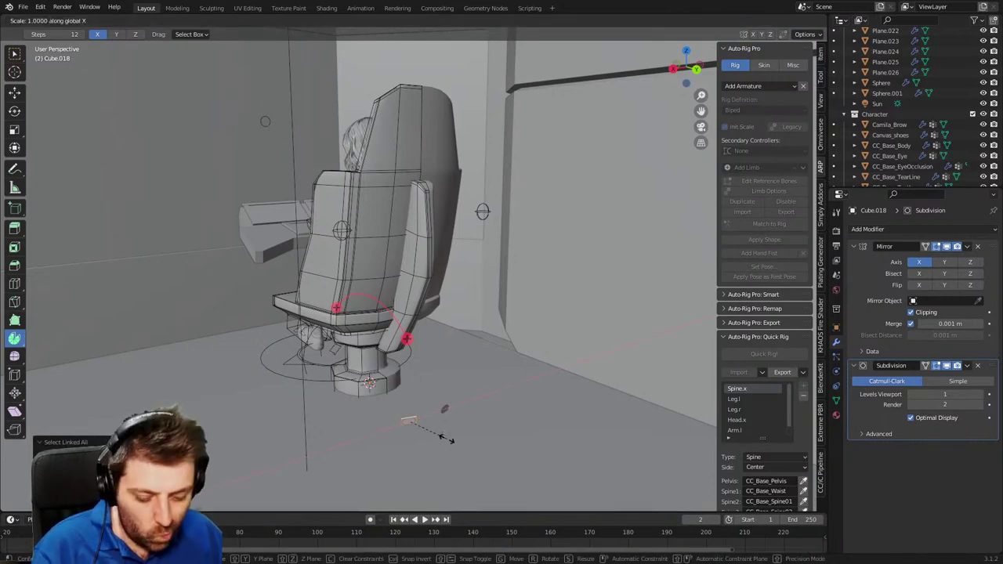
{"action": "left_click", "coordinate": [446, 438]}
Try to extrude the strip about 0.48 m toward the chair's round base and separate it from the chair mesh.
{"action": "key", "text": "e"}
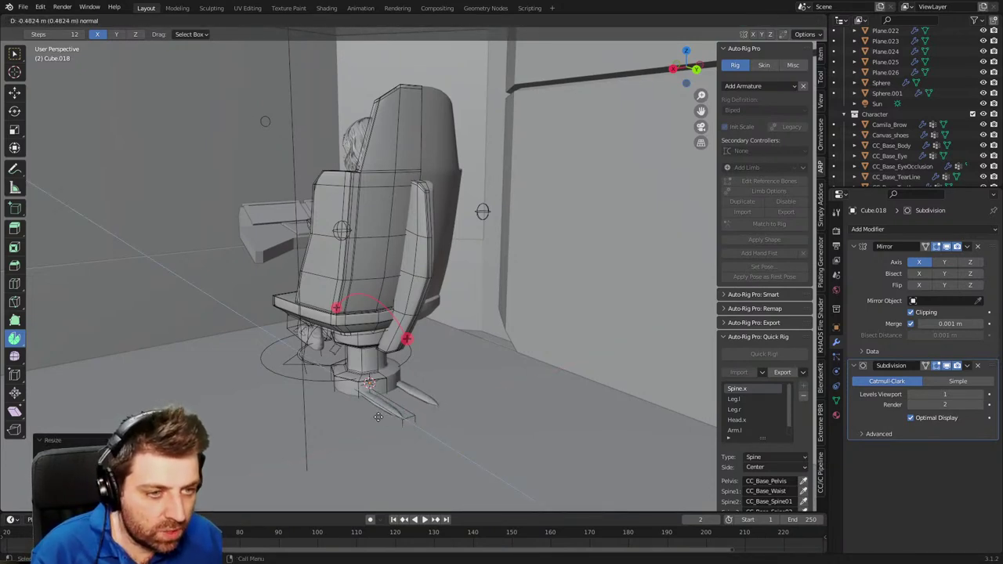
{"action": "left_click", "coordinate": [371, 413]}
{"action": "middle_click_drag", "start_coordinate": [372, 413], "coordinate": [437, 410]}
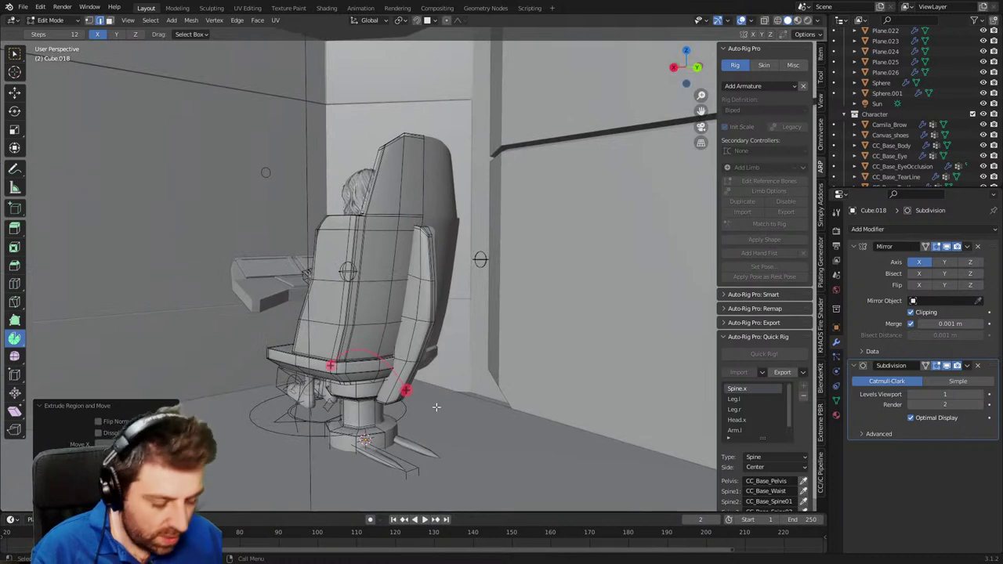
{"action": "key", "text": "p"}
{"action": "left_click", "coordinate": [437, 407]}
{"action": "key", "text": "Tab"}
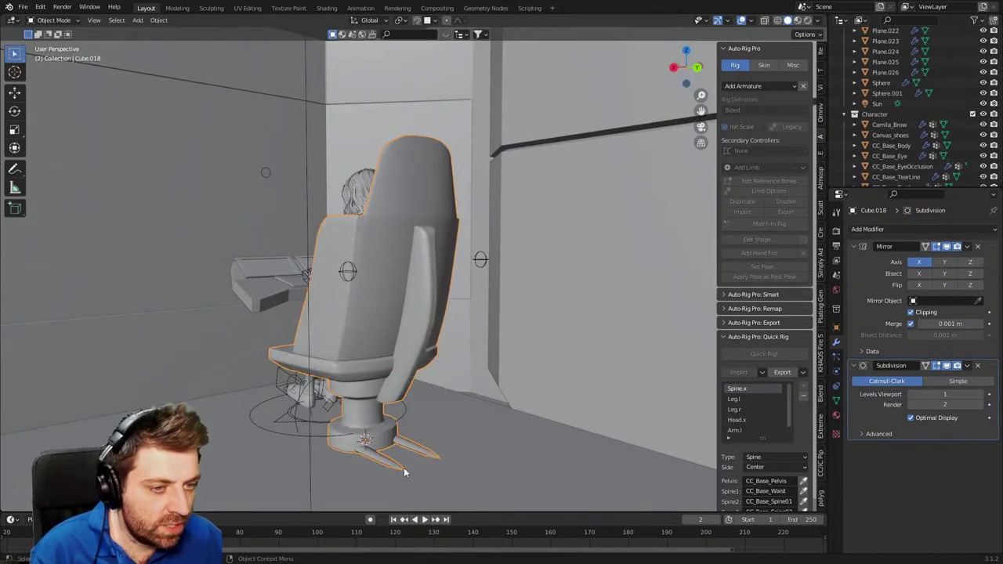
Try to select the extruded bar apart from the chair, using wireframe display to see it.
{"action": "left_click", "coordinate": [403, 467]}
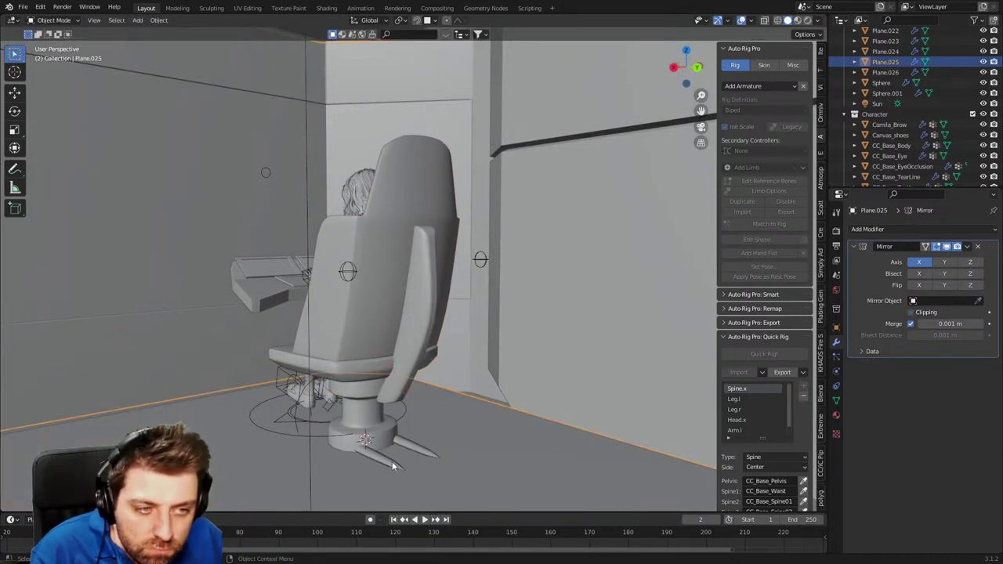
{"action": "left_click", "coordinate": [392, 463]}
{"action": "key", "text": "ctrl+1"}
{"action": "key", "text": "z"}
{"action": "left_click", "coordinate": [373, 465]}
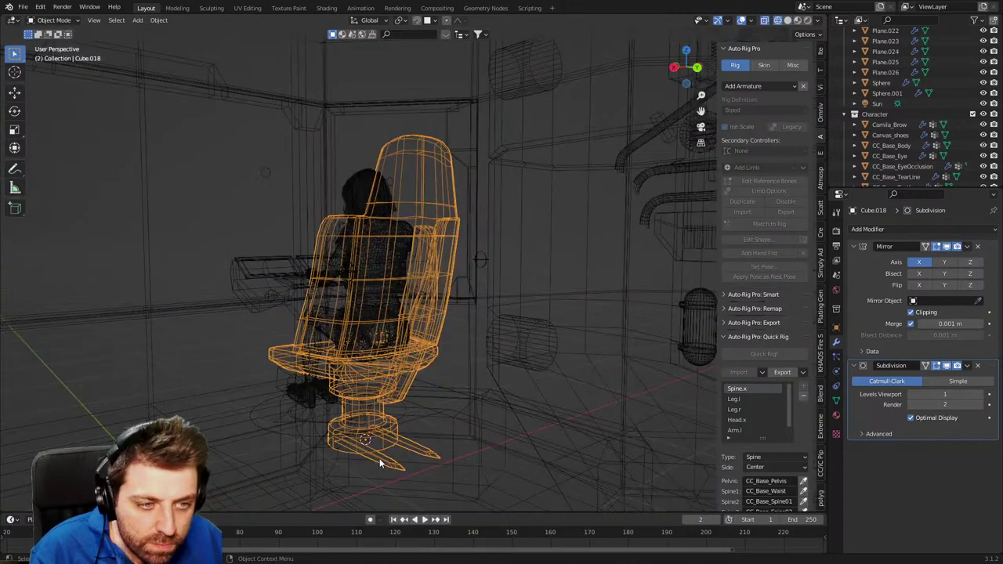
{"action": "left_click", "coordinate": [339, 441]}
Undo the strip's extrusion and reopen the chair mesh for editing with the flat strip selected.
{"action": "key", "text": "ctrl+z"}
{"action": "key", "text": "ctrl+z"}
{"action": "key", "text": "ctrl+z"}
{"action": "key", "text": "ctrl+shift+z"}
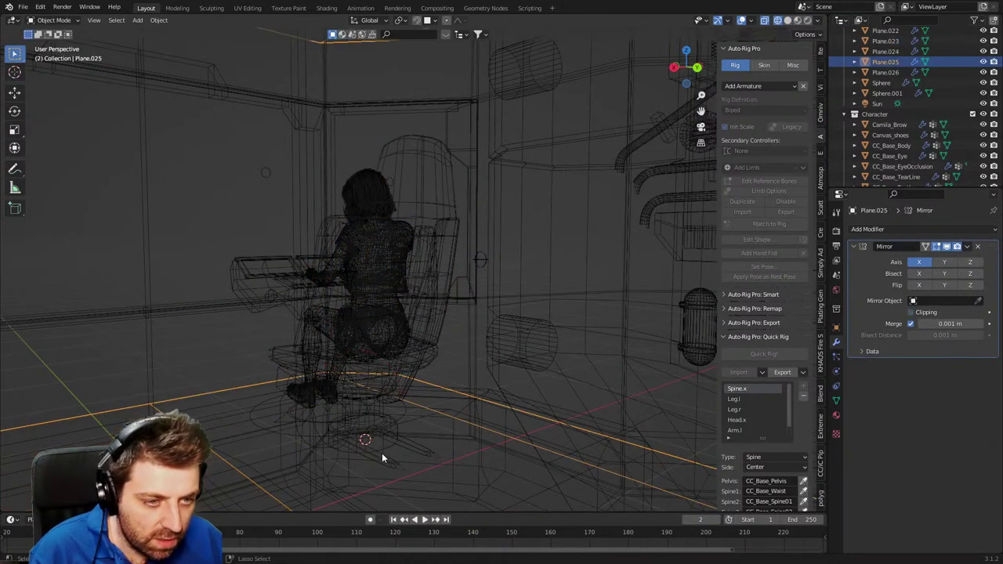
{"action": "left_click", "coordinate": [383, 455]}
{"action": "key", "text": "Tab"}
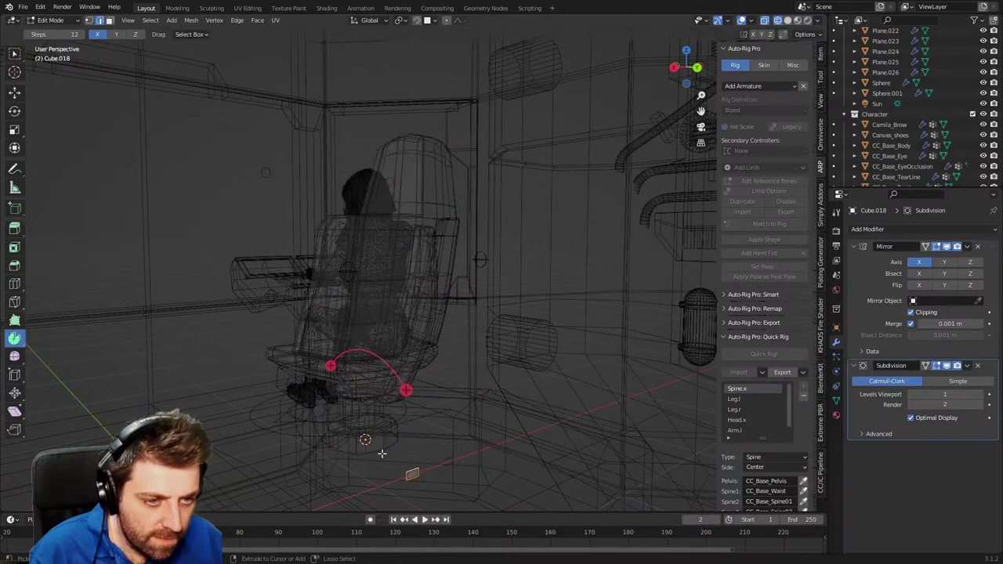
{"action": "key", "text": "Tab"}
{"action": "key", "text": "Tab"}
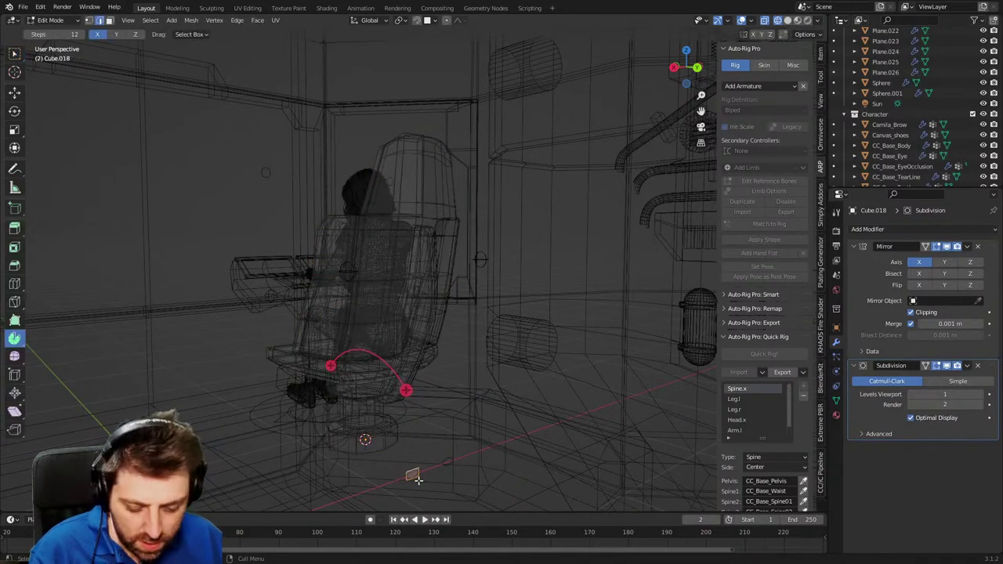
Extrude the strip forward to the chair's base and separate the linked bar into its own object.
{"action": "key", "text": "e"}
{"action": "left_click", "coordinate": [358, 448]}
{"action": "key", "text": "ctrl+l"}
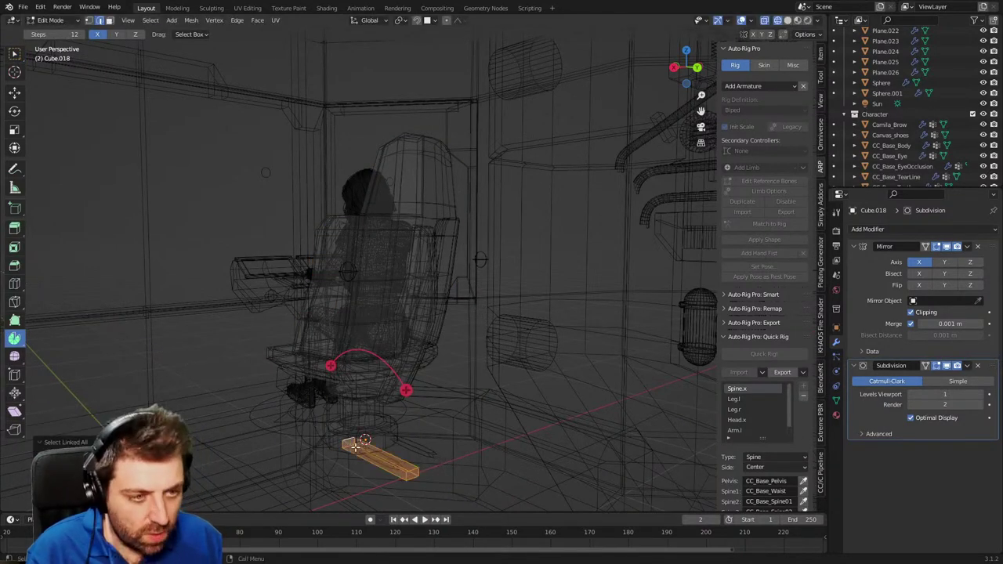
{"action": "key", "text": "p"}
{"action": "left_click", "coordinate": [355, 446]}
Open the separated bar for editing, remove its Subdivision modifier and return the viewport to solid shading.
{"action": "key", "text": "Tab"}
{"action": "left_click", "coordinate": [406, 471]}
{"action": "key", "text": "Tab"}
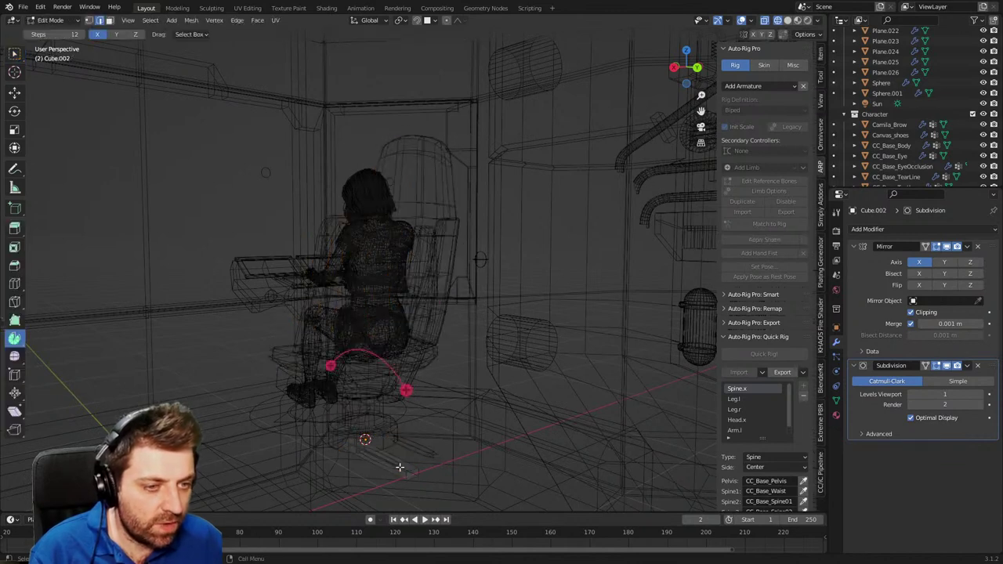
{"action": "left_click", "coordinate": [978, 366]}
{"action": "key", "text": "z"}
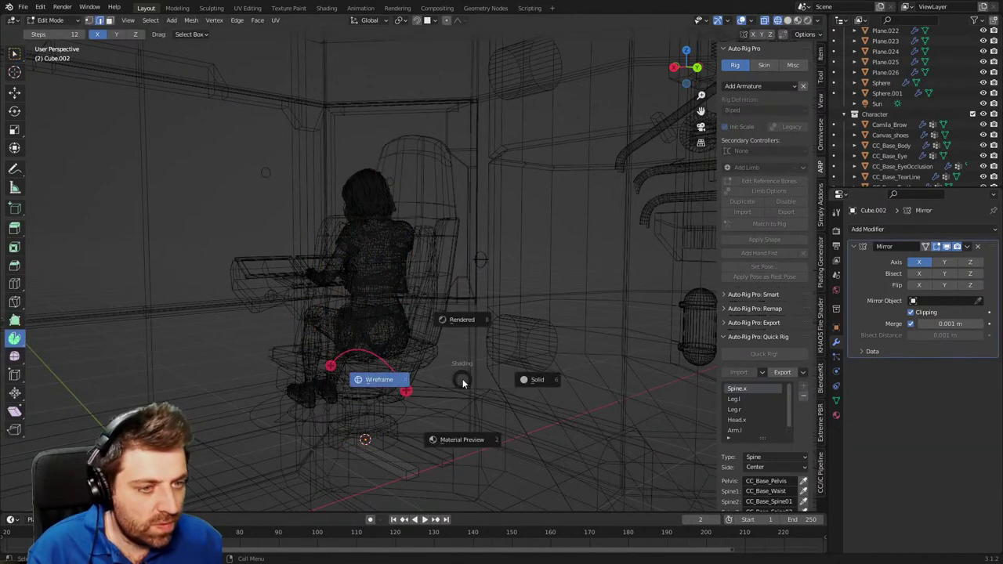
{"action": "left_click", "coordinate": [538, 380]}
Lengthen the bar by moving its rear end face about 0.3 m along Y, away from the chair.
{"action": "scroll", "coordinate": [384, 366], "scroll_direction": "up", "scroll_amount": 4}
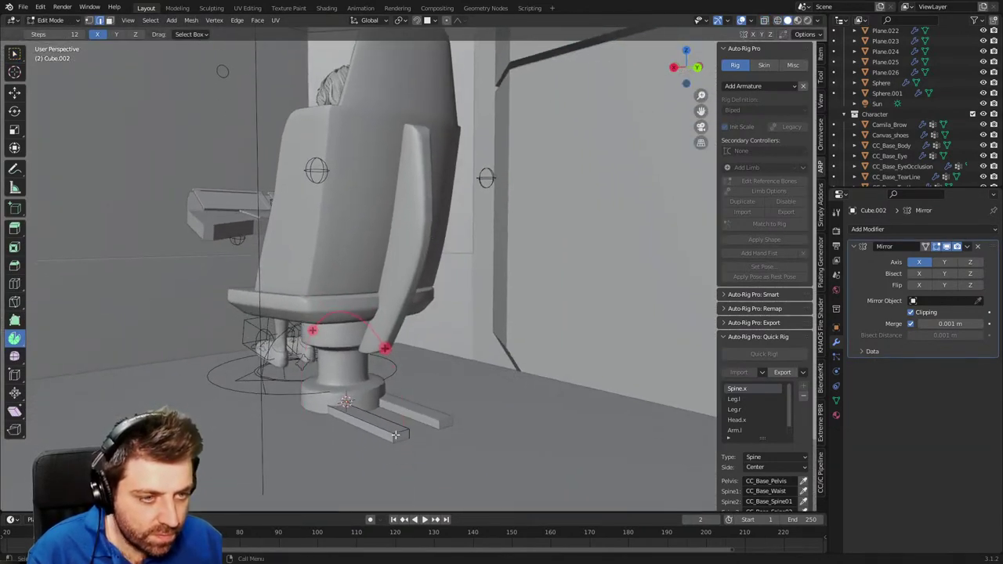
{"action": "key", "text": "g"}
{"action": "key", "text": "y"}
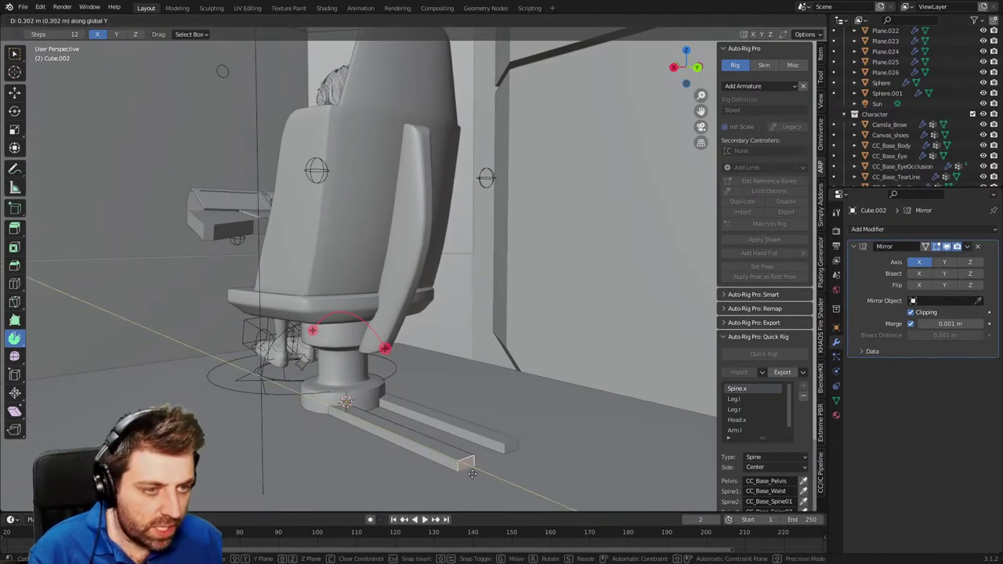
{"action": "left_click", "coordinate": [472, 473]}
Select the whole bar and lower it along Z until only a thin slab rises above the floor.
{"action": "middle_click_drag", "start_coordinate": [472, 474], "coordinate": [405, 363]}
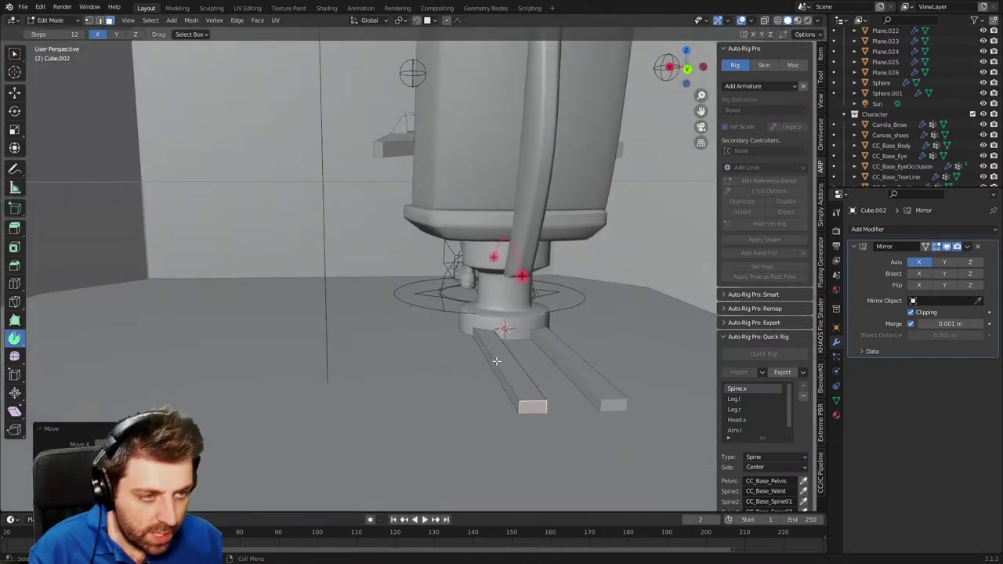
{"action": "key", "text": "ctrl+l"}
{"action": "key", "text": "g"}
{"action": "key", "text": "z"}
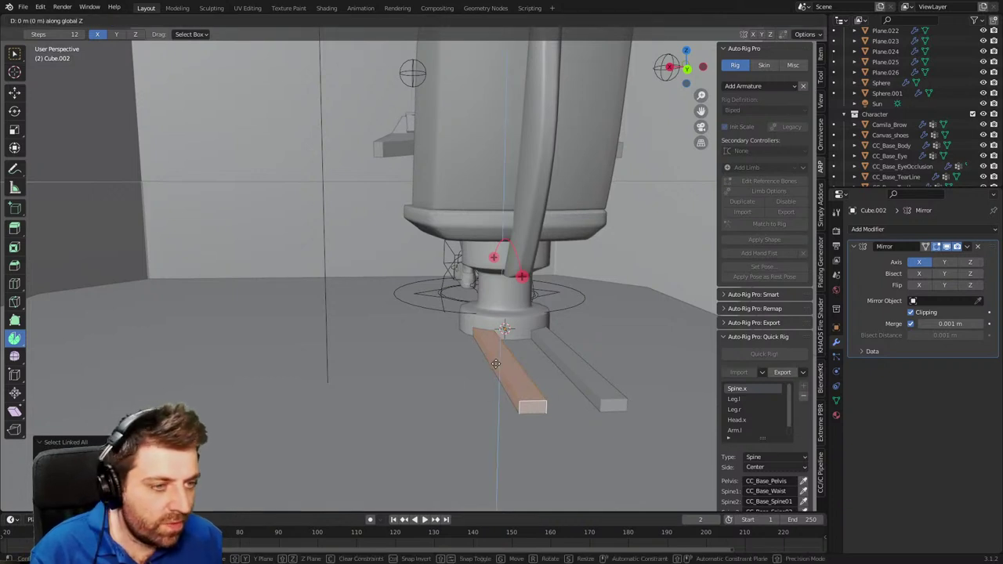
{"action": "left_click", "coordinate": [486, 429]}
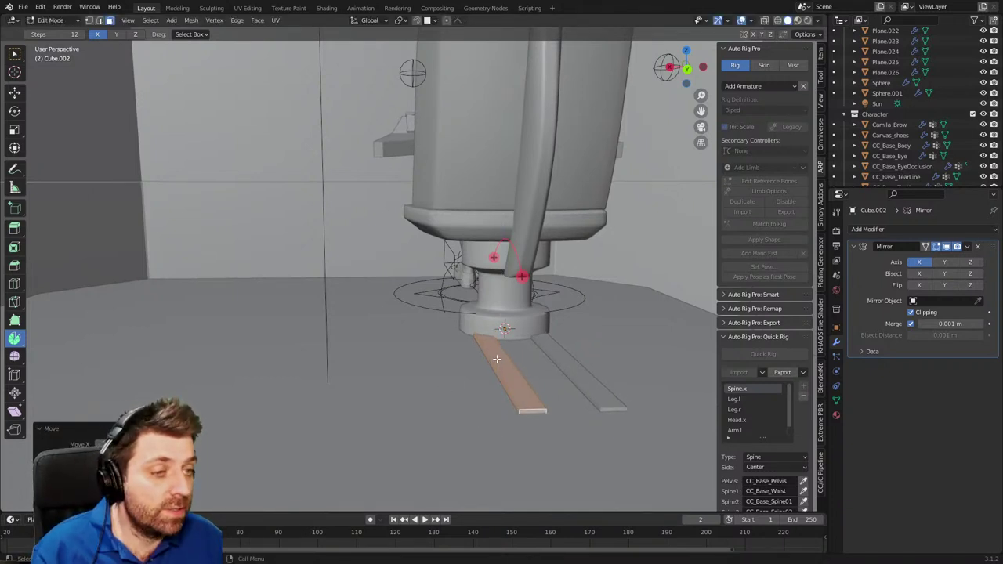
{"action": "middle_click_drag", "start_coordinate": [505, 348], "coordinate": [472, 331], "text": "shift"}
{"action": "left_click", "coordinate": [486, 324]}
{"action": "key", "text": "Tab"}
{"action": "left_click", "coordinate": [493, 328]}
{"action": "key", "text": "Tab"}
{"action": "scroll", "coordinate": [493, 328], "scroll_direction": "up", "scroll_amount": 1}
{"action": "key", "text": "Tab"}
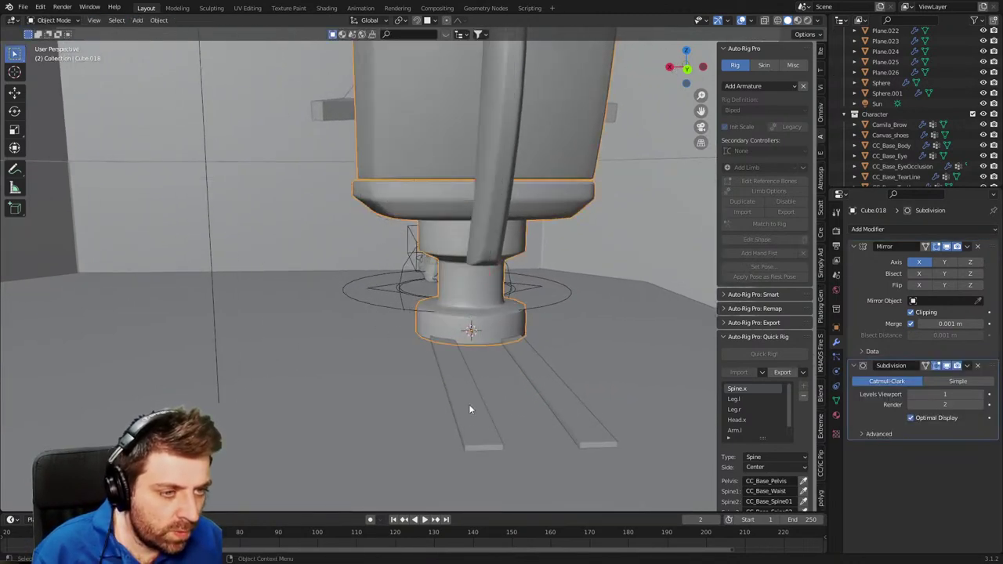
Select all of the floor bar's geometry and shift it slightly along X toward the chair's centre line.
{"action": "left_click", "coordinate": [469, 409]}
{"action": "key", "text": "Tab"}
{"action": "key", "text": "l"}
{"action": "key", "text": "g"}
{"action": "key", "text": "y"}
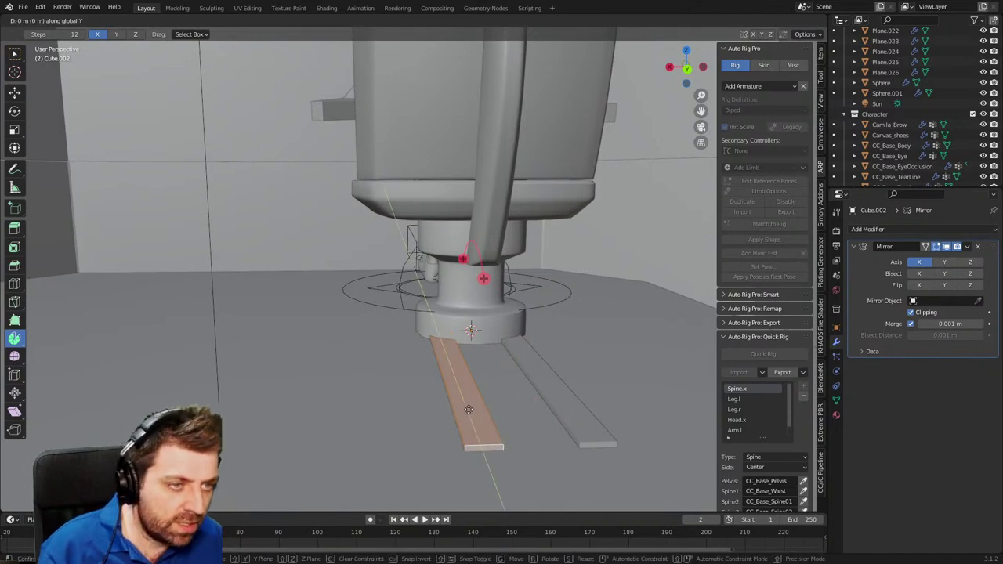
{"action": "key", "text": "x"}
{"action": "left_click", "coordinate": [533, 406]}
Add a horizontal loop cut around the lower part of the chair's round base.
{"action": "key", "text": "Tab"}
{"action": "left_click", "coordinate": [462, 335]}
{"action": "scroll", "coordinate": [419, 344], "scroll_direction": "up", "scroll_amount": 1}
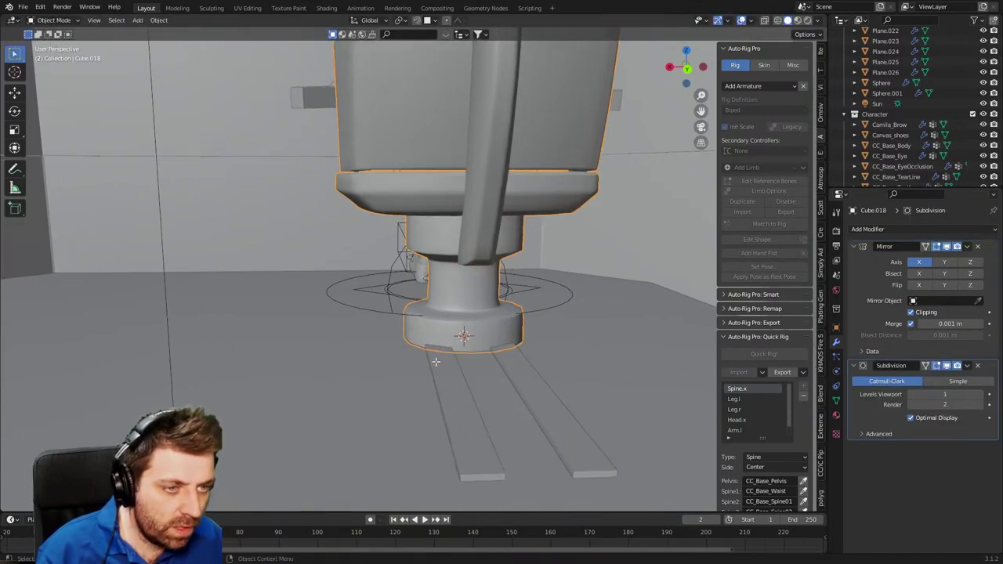
{"action": "key", "text": "Tab"}
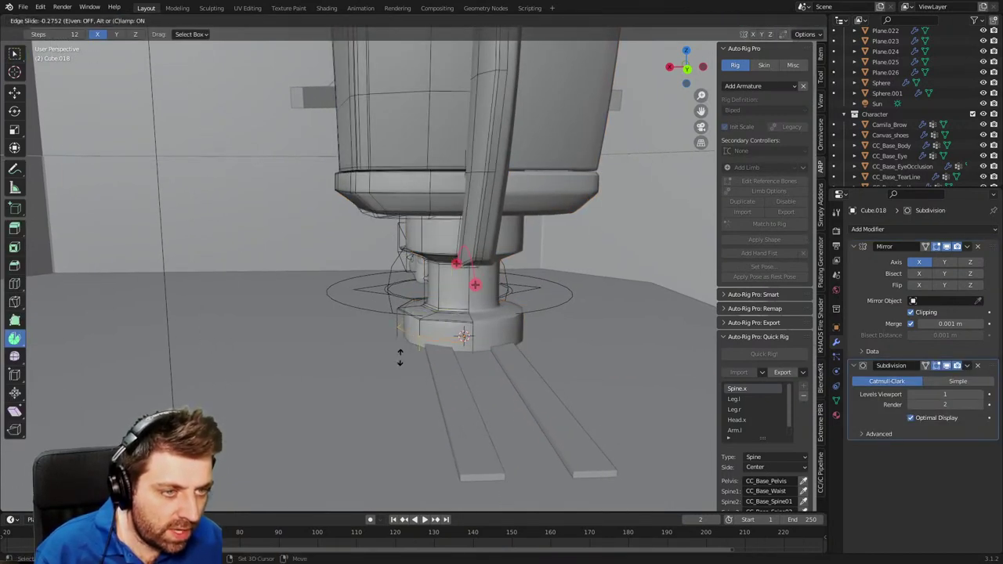
{"action": "left_click", "coordinate": [399, 356]}
{"action": "middle_click_drag", "start_coordinate": [401, 354], "coordinate": [427, 341]}
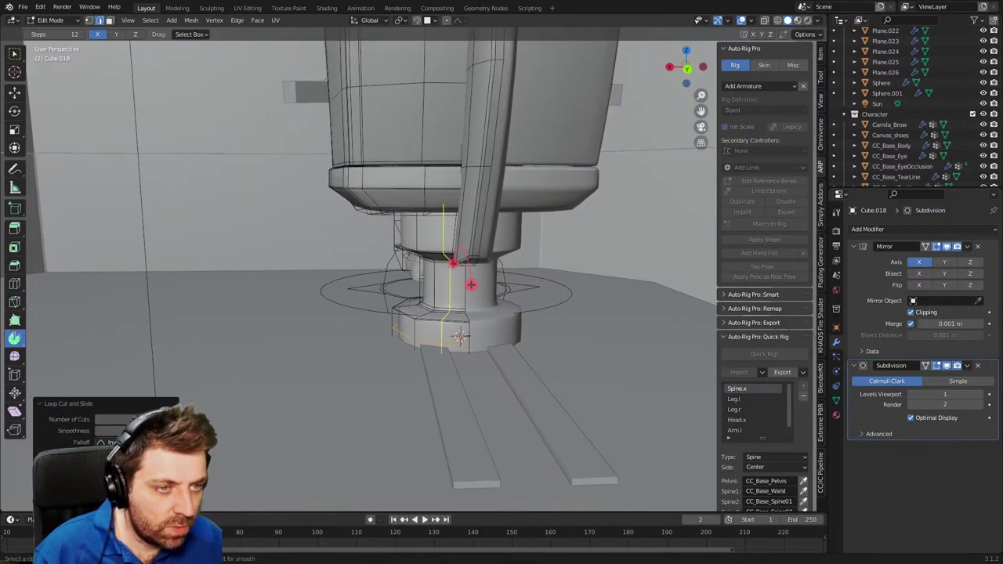
Add vertical loop cuts to the chair's base and slide them into line with the bar's two sides.
{"action": "left_click_drag", "start_coordinate": [394, 332], "coordinate": [390, 331]}
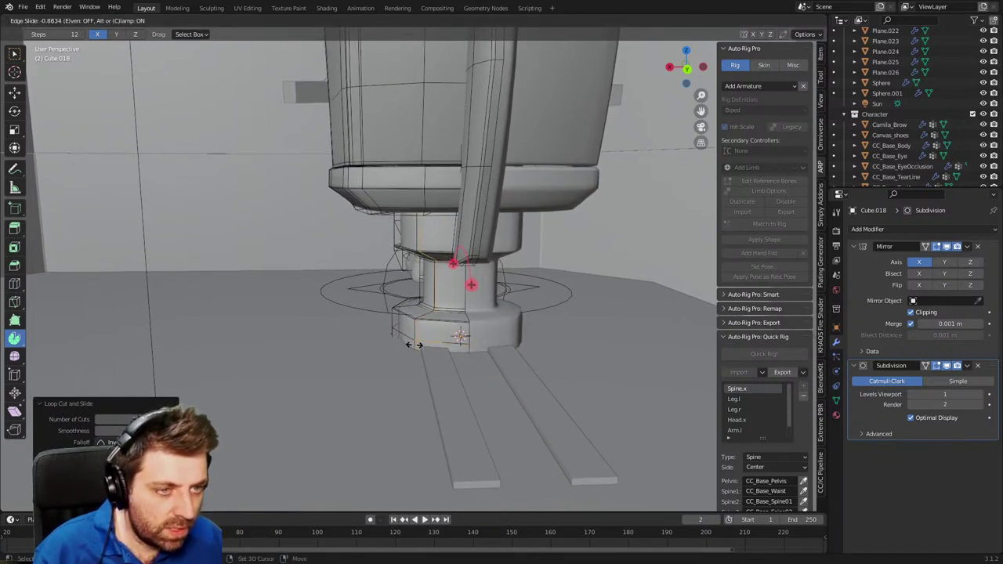
{"action": "left_click_drag", "start_coordinate": [431, 359], "coordinate": [453, 347]}
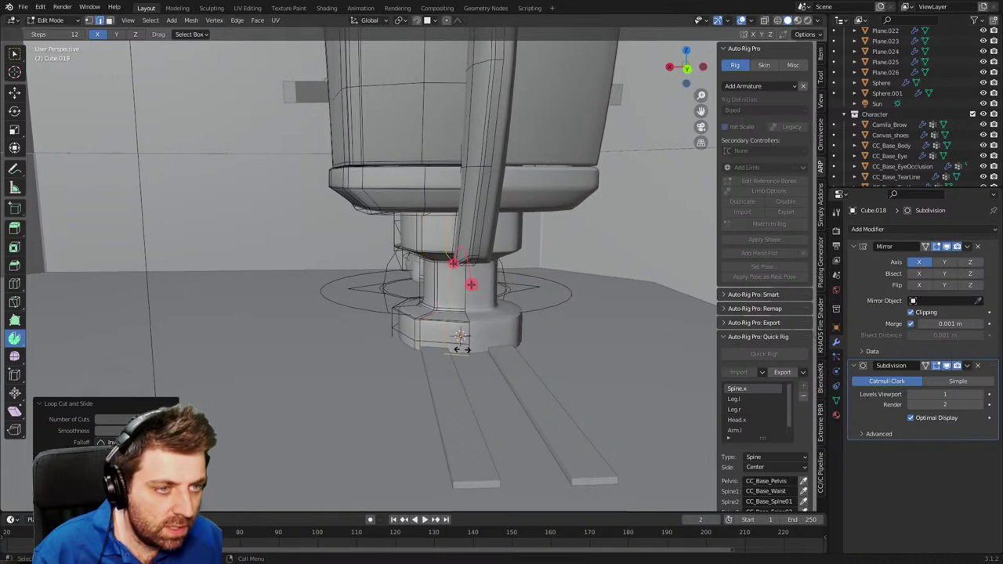
{"action": "key", "text": "g"}
{"action": "key", "text": "g"}
{"action": "left_click", "coordinate": [460, 350]}
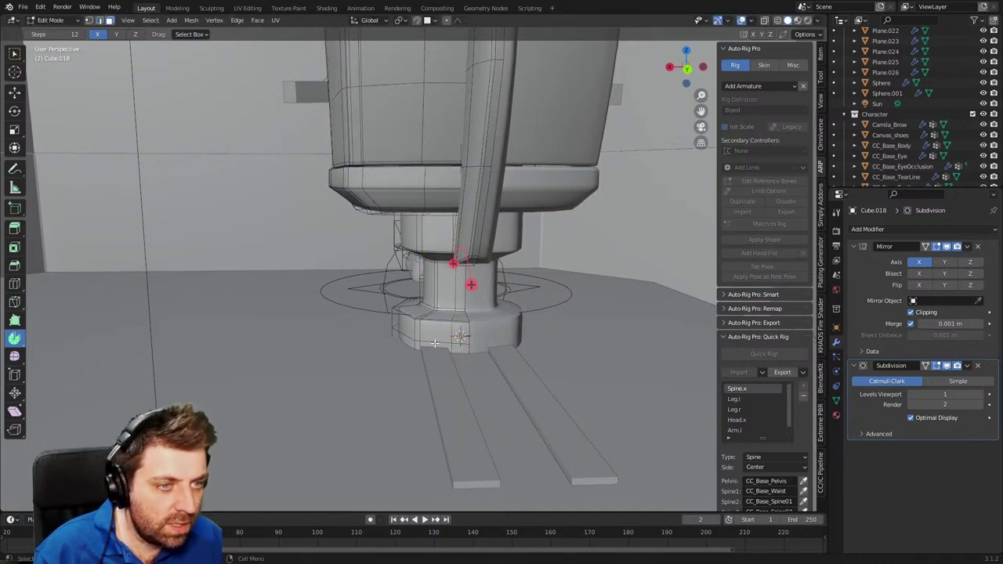
Lower the horizontal edge loop of the chair's base about 0.006 m along Z.
{"action": "key", "text": "g"}
{"action": "key", "text": "z"}
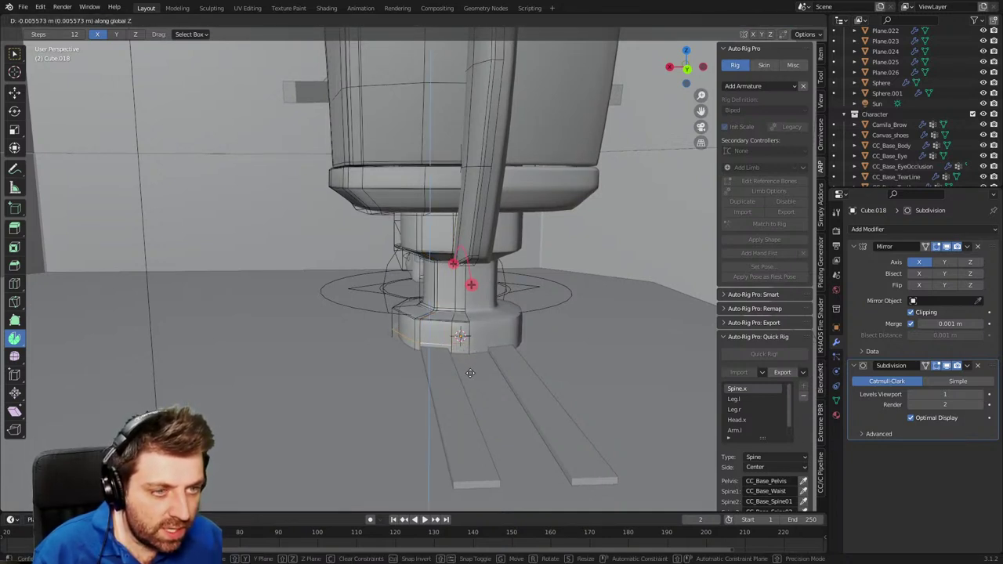
{"action": "left_click", "coordinate": [470, 374]}
Try to recess the base's small face above the bar by extruding it about 0.1 m inward along Y.
{"action": "key", "text": "3"}
{"action": "middle_click_drag", "start_coordinate": [444, 351], "coordinate": [489, 390]}
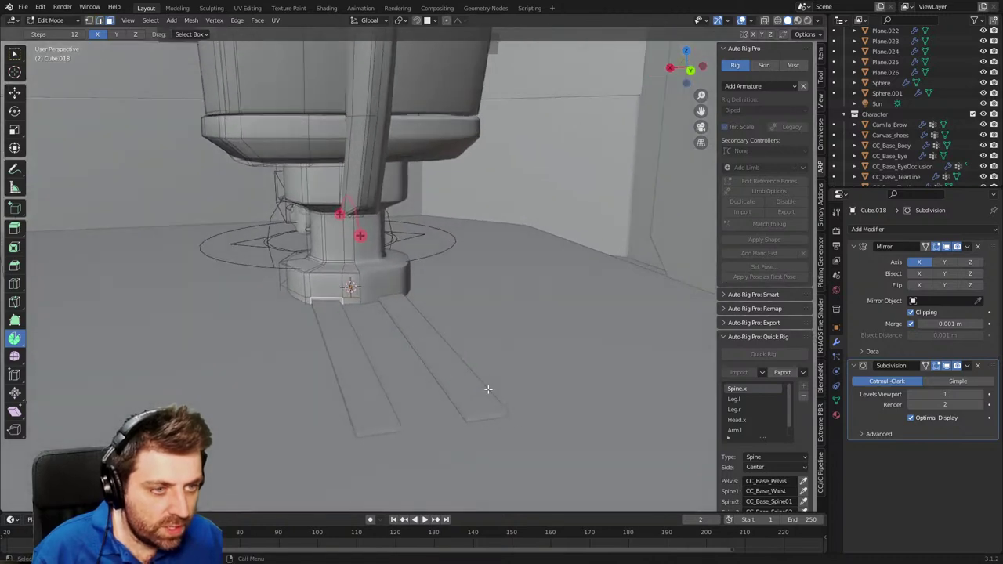
{"action": "key", "text": "e"}
{"action": "key", "text": "y"}
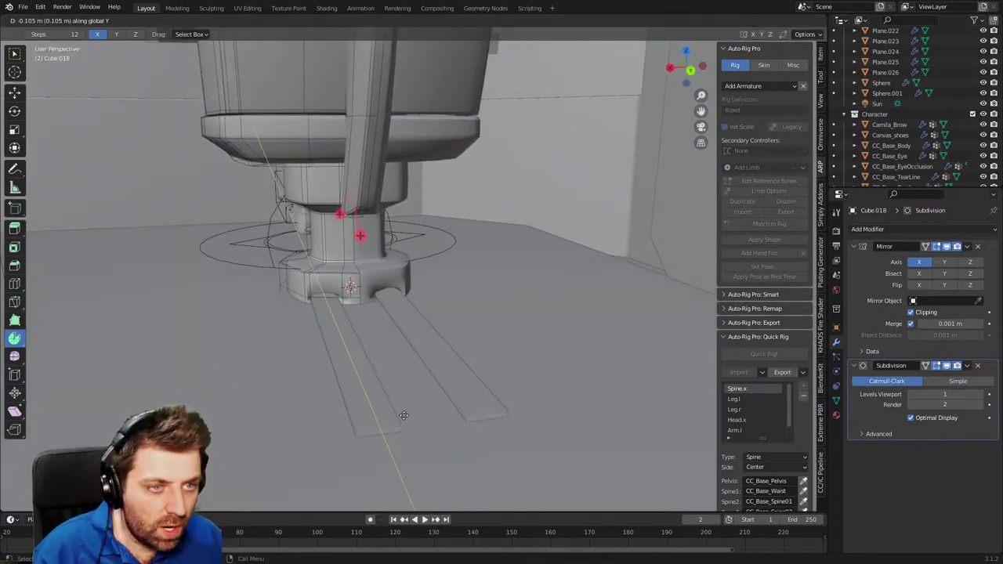
{"action": "right_click", "coordinate": [404, 416]}
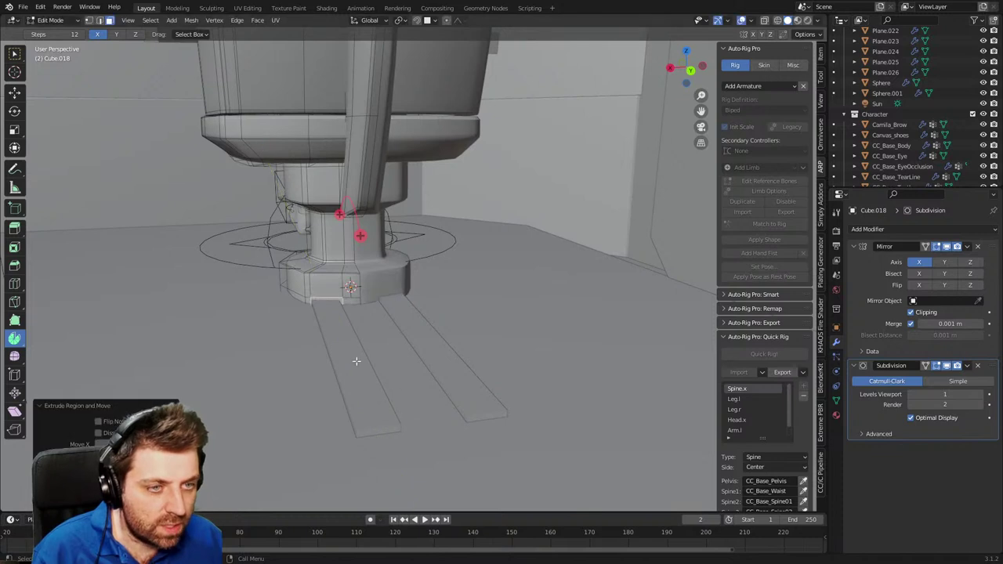
{"action": "key", "text": "ctrl+z"}
{"action": "key", "text": "ctrl+z"}
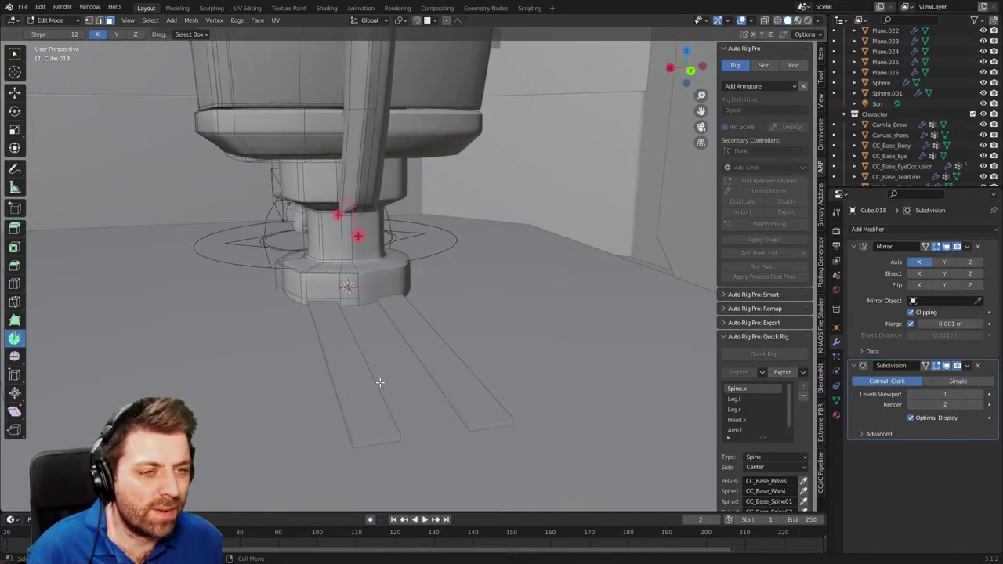
{"action": "middle_click_drag", "start_coordinate": [320, 344], "coordinate": [353, 335]}
{"action": "key", "text": "Tab"}
{"action": "key", "text": "Tab"}
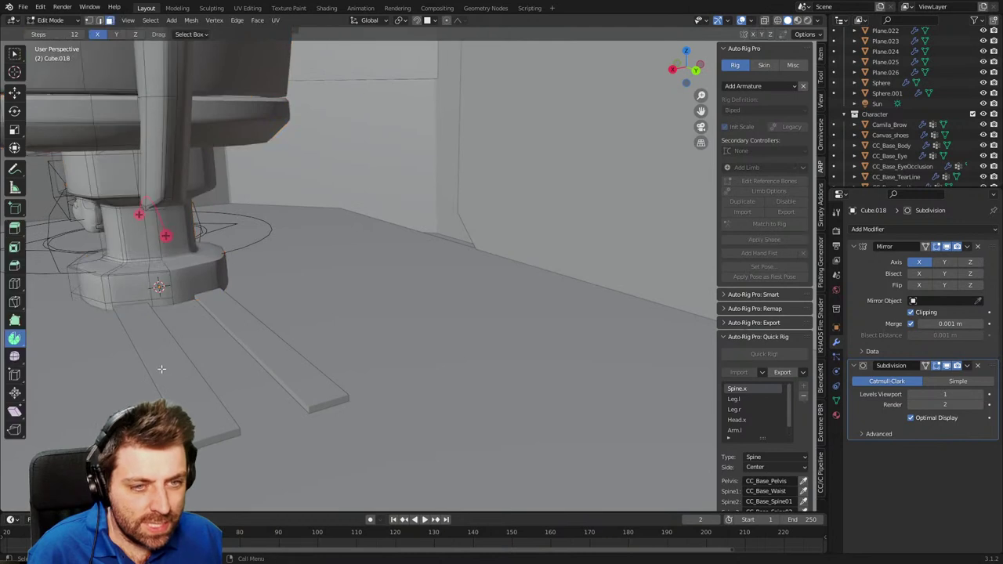
{"action": "key", "text": "ctrl+r"}
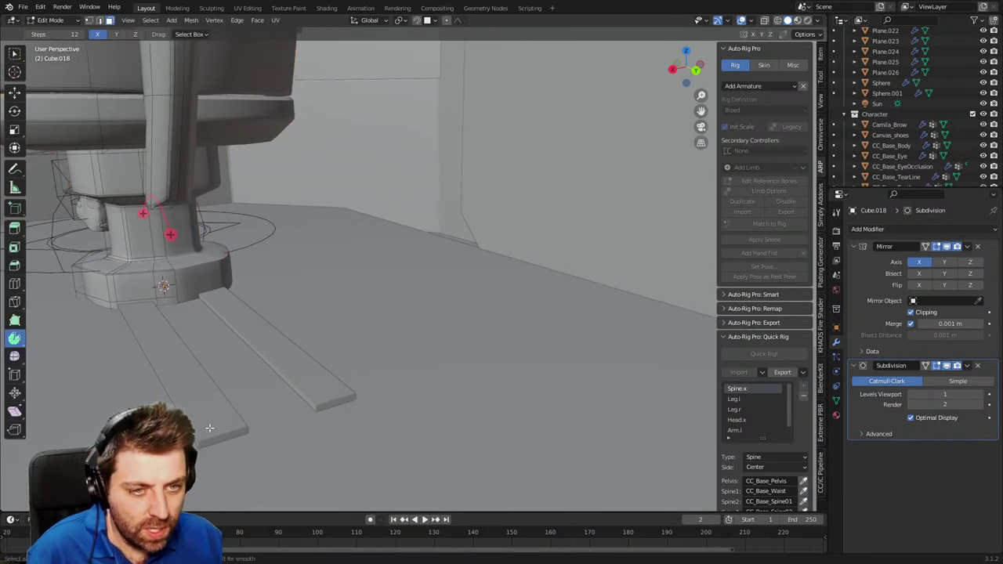
Add a centred lengthwise loop cut to the floor bar and bevel it 0.0217 m wide with one segment.
{"action": "key", "text": "Tab"}
{"action": "left_click", "coordinate": [192, 396]}
{"action": "key", "text": "Tab"}
{"action": "middle_click_drag", "start_coordinate": [235, 349], "coordinate": [243, 347]}
{"action": "key", "text": "ctrl+r"}
{"action": "left_click", "coordinate": [217, 437]}
{"action": "right_click", "coordinate": [220, 437]}
{"action": "key", "text": "ctrl+b"}
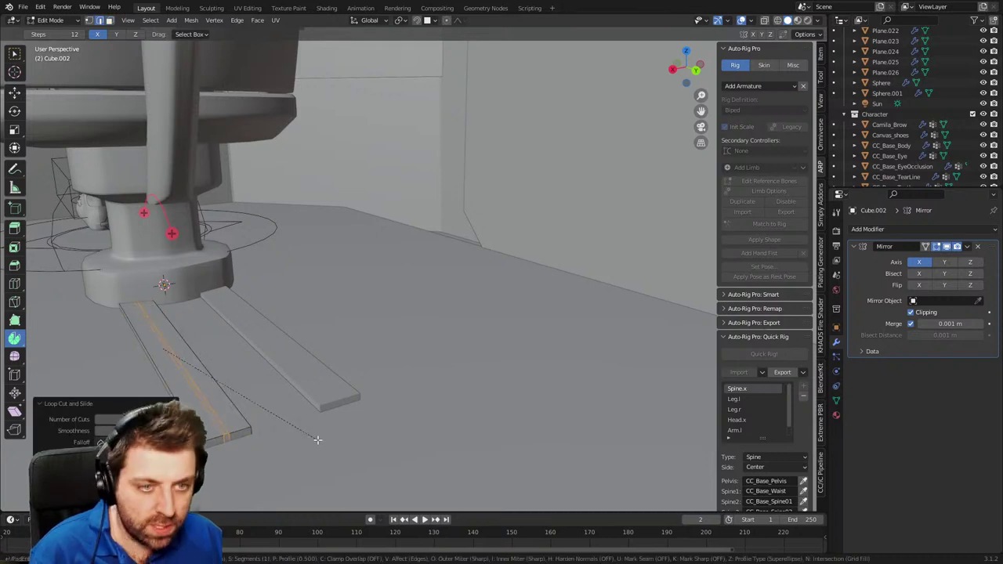
{"action": "left_click", "coordinate": [329, 437]}
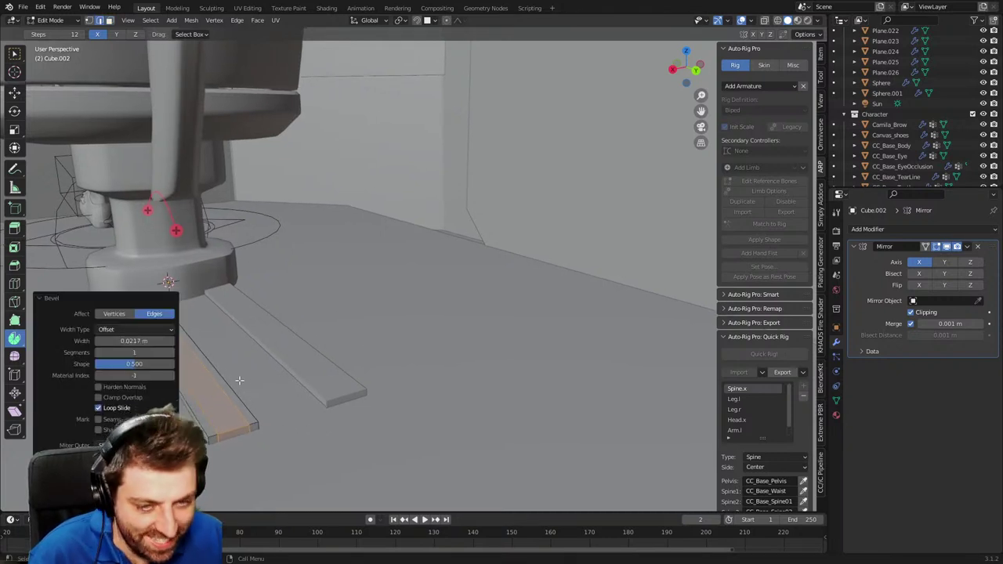
Extrude the bar's central top face upward along Z and scale it narrower along X.
{"action": "middle_click_drag", "start_coordinate": [239, 380], "coordinate": [440, 362]}
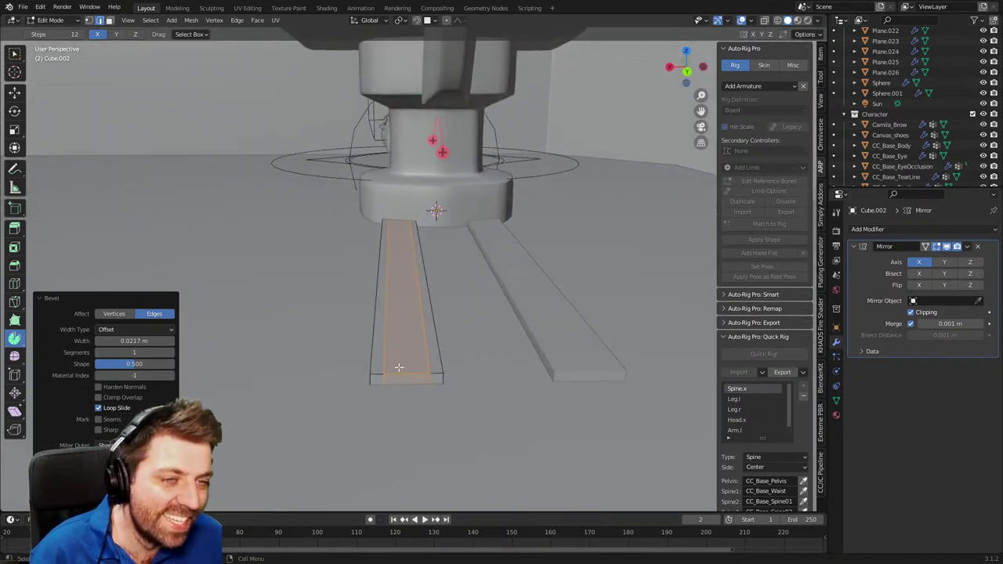
{"action": "key", "text": "3"}
{"action": "key", "text": "e"}
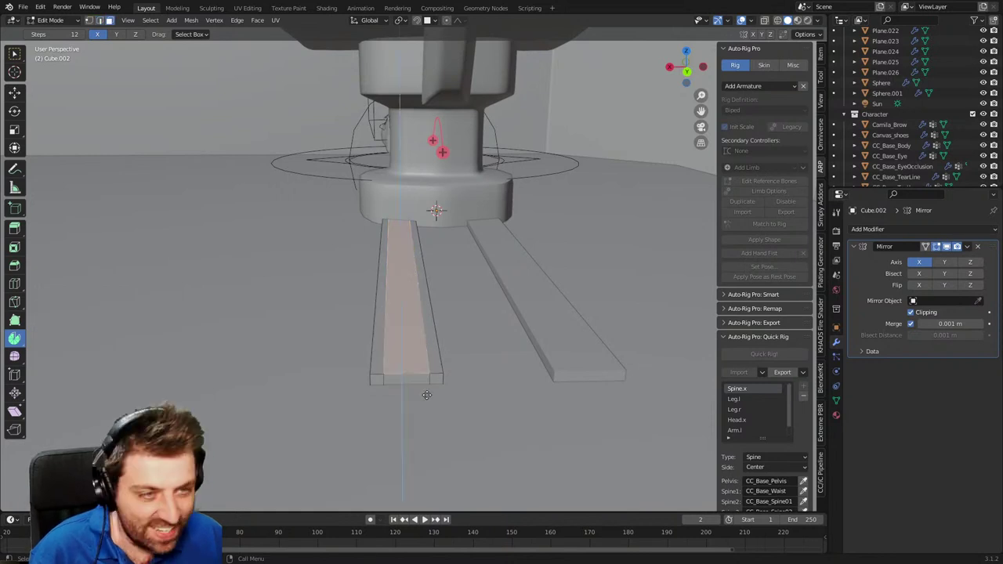
{"action": "left_click", "coordinate": [446, 330]}
{"action": "key", "text": "s"}
{"action": "key", "text": "x"}
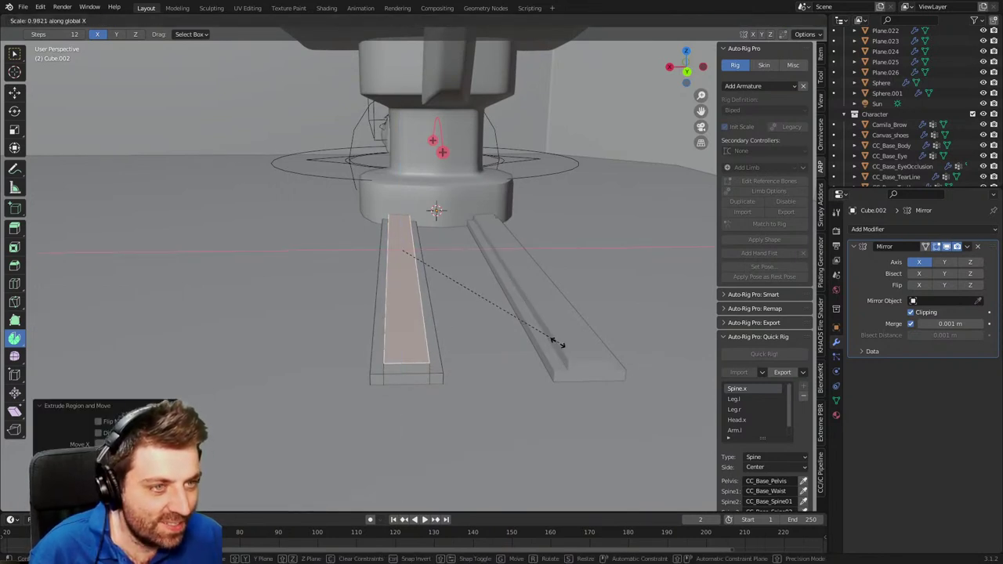
Scale the extruded face on top of the floor rail slightly along X and return to Object Mode.
{"action": "left_click", "coordinate": [486, 331]}
{"action": "scroll", "coordinate": [471, 331], "scroll_direction": "down", "scroll_amount": 3}
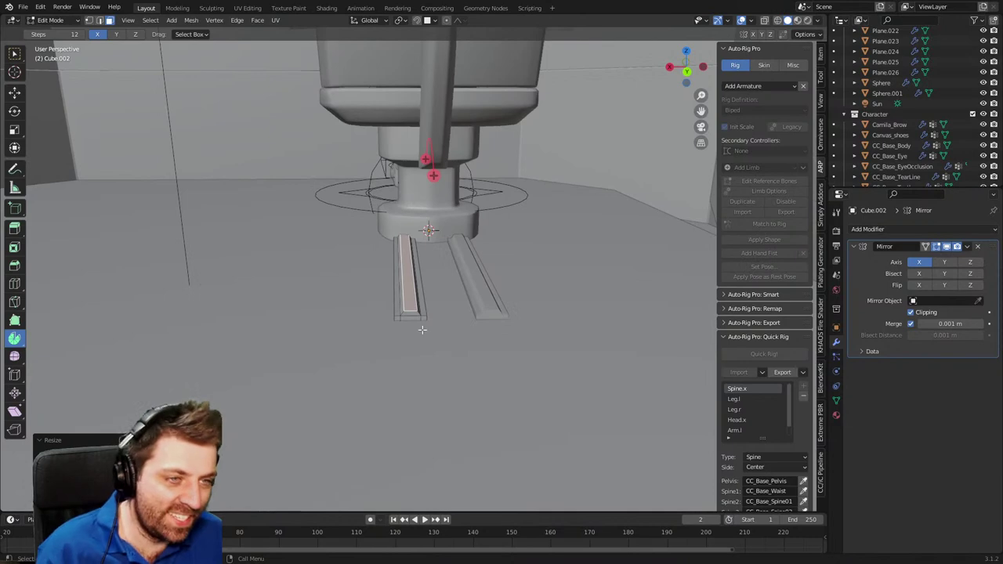
{"action": "mouse_move", "coordinate": [422, 330]}
{"action": "middle_mouse_down"}
{"action": "mouse_move", "coordinate": [495, 344]}
{"action": "mouse_move", "coordinate": [402, 342]}
{"action": "mouse_move", "coordinate": [405, 332]}
{"action": "mouse_move", "coordinate": [438, 323]}
{"action": "middle_mouse_up"}
{"action": "key", "text": "Tab"}
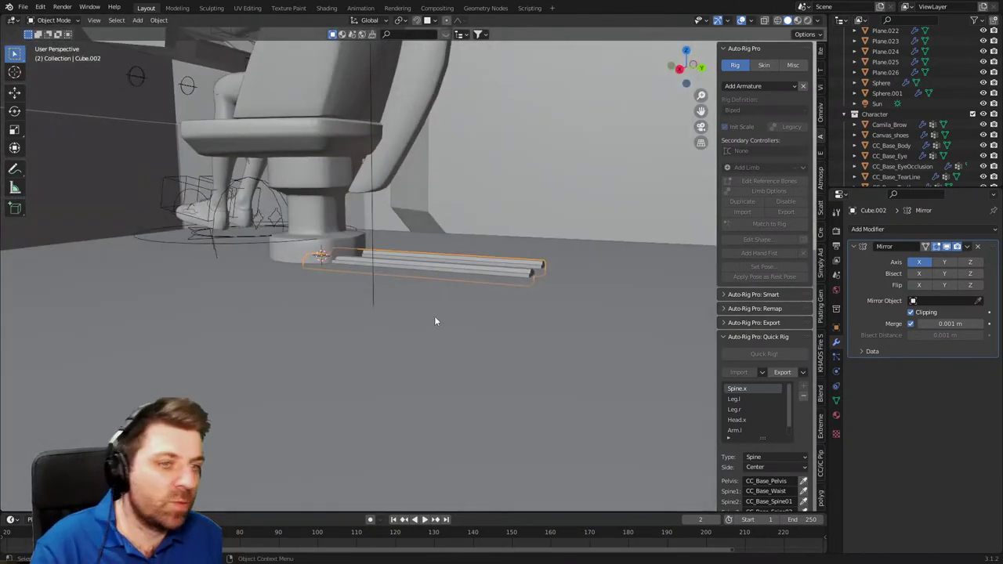
Select the console desk in front of the seated character and snap the 3D cursor to it.
{"action": "middle_click_drag", "start_coordinate": [287, 296], "coordinate": [334, 212]}
{"action": "left_click", "coordinate": [362, 201]}
{"action": "middle_click_drag", "start_coordinate": [364, 182], "coordinate": [394, 179]}
{"action": "key", "text": "shift+s"}
{"action": "left_click", "coordinate": [391, 238]}
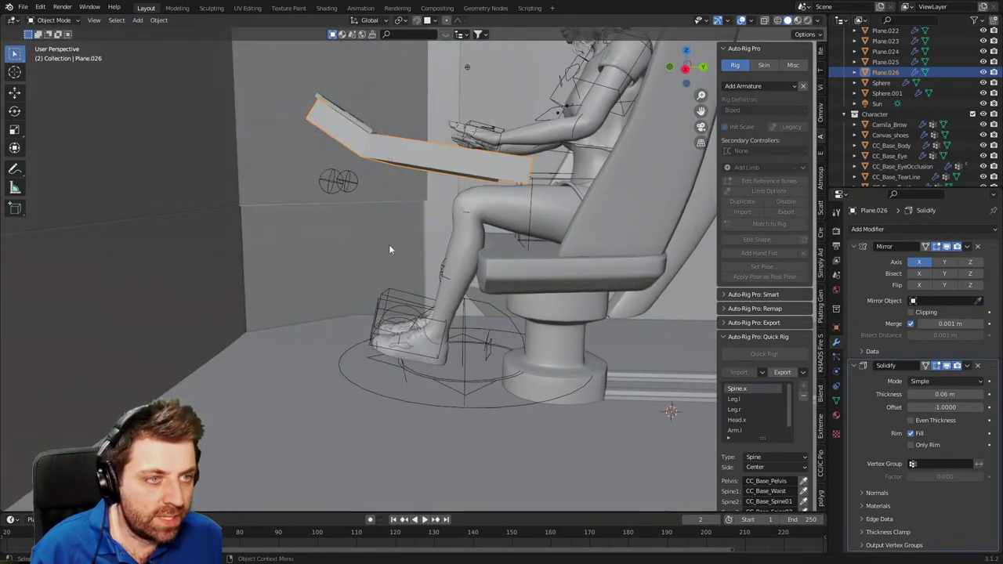
Add a cube mesh at the 3D cursor.
{"action": "scroll", "coordinate": [462, 207], "scroll_direction": "down", "scroll_amount": 2}
{"action": "key", "text": "Tab"}
{"action": "key", "text": "Tab"}
{"action": "middle_click_drag", "start_coordinate": [457, 261], "coordinate": [416, 286]}
{"action": "key", "text": "shift+a"}
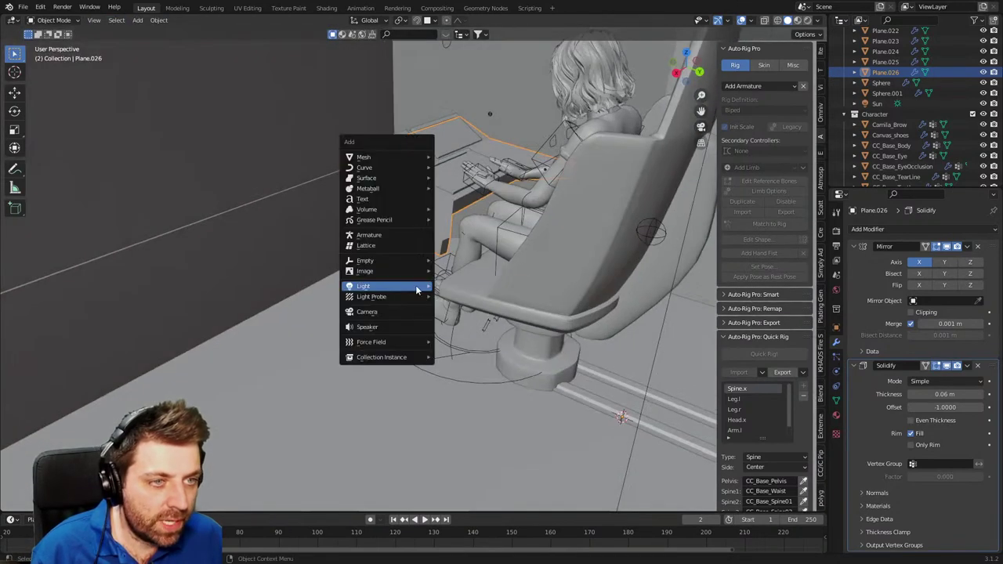
{"action": "mouse_move", "coordinate": [401, 159]}
{"action": "left_click", "coordinate": [468, 169]}
Scale the cube's mesh down overall and flatten it along Z into a small block in Edit Mode.
{"action": "middle_click_drag", "start_coordinate": [555, 351], "coordinate": [483, 284], "text": "shift"}
{"action": "key", "text": "Tab"}
{"action": "key", "text": "s"}
{"action": "left_click", "coordinate": [583, 348]}
{"action": "key", "text": "s"}
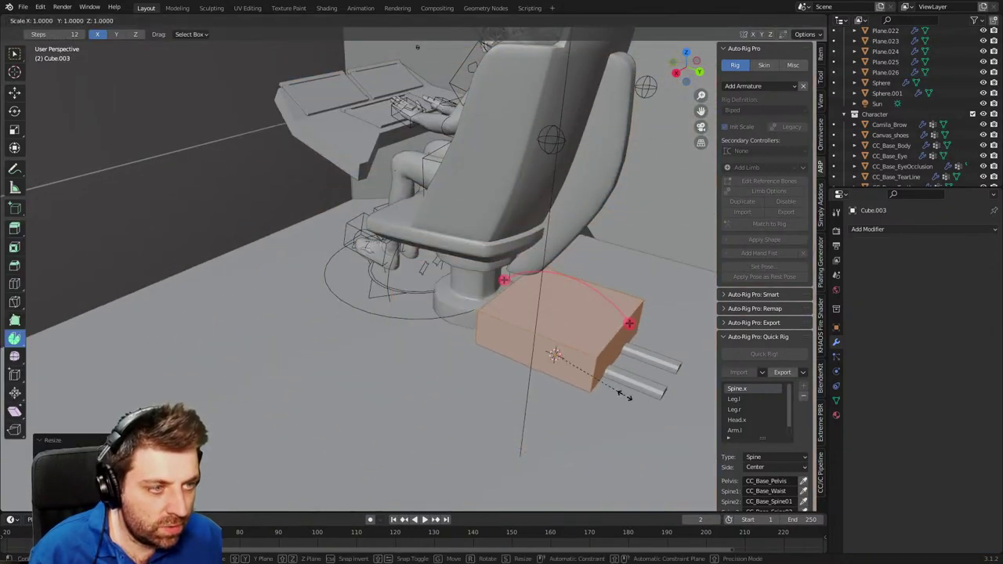
{"action": "key", "text": "z"}
{"action": "left_click", "coordinate": [582, 369]}
{"action": "key", "text": "s"}
{"action": "left_click", "coordinate": [576, 377]}
Move the block along Y toward the console desk and raise it along Z to about the desk's height.
{"action": "key", "text": "g"}
{"action": "key", "text": "y"}
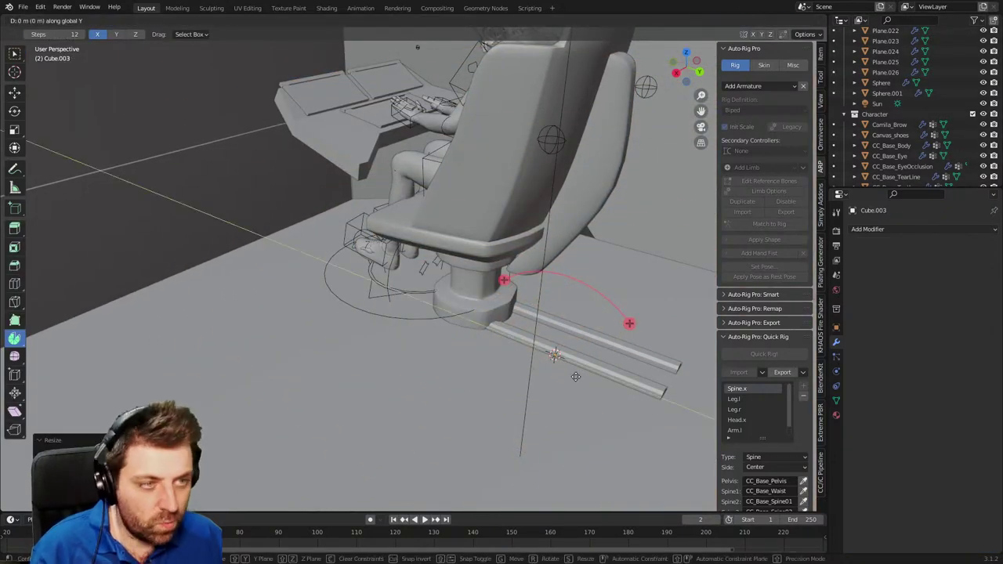
{"action": "left_click", "coordinate": [409, 311]}
{"action": "key", "text": "g"}
{"action": "key", "text": "z"}
{"action": "left_click", "coordinate": [374, 182]}
{"action": "middle_click_drag", "start_coordinate": [375, 183], "coordinate": [423, 168]}
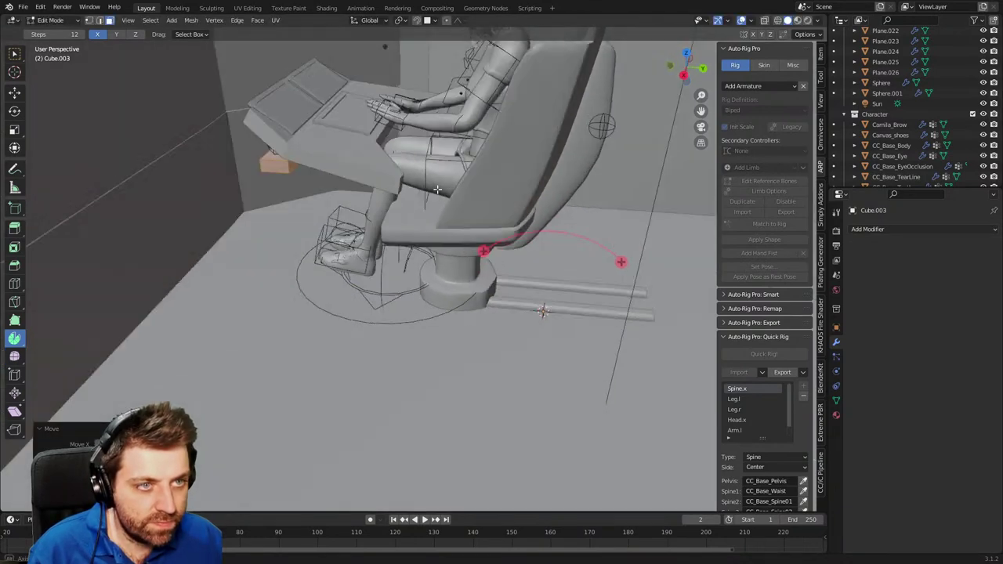
Position the block against the underside of the console desk using the right orthographic wireframe view.
{"action": "middle_click_drag", "start_coordinate": [315, 202], "coordinate": [411, 227], "text": "shift"}
{"action": "scroll", "coordinate": [411, 227], "scroll_direction": "up", "scroll_amount": 3}
{"action": "key", "text": "KP_3"}
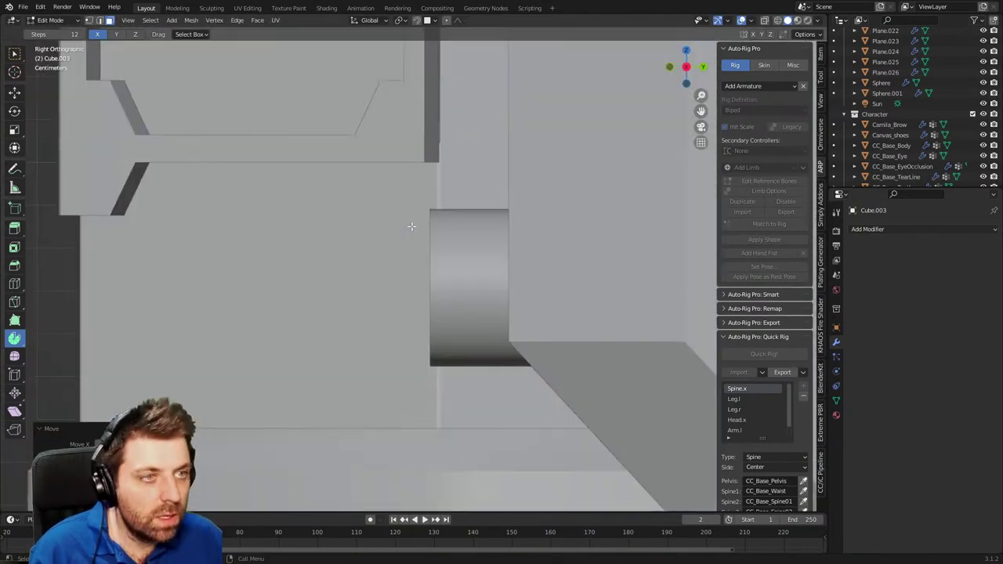
{"action": "key", "text": "z"}
{"action": "left_click", "coordinate": [322, 236]}
{"action": "scroll", "coordinate": [309, 259], "scroll_direction": "down", "scroll_amount": 7}
{"action": "scroll", "coordinate": [421, 262], "scroll_direction": "up", "scroll_amount": 2}
{"action": "key", "text": "g"}
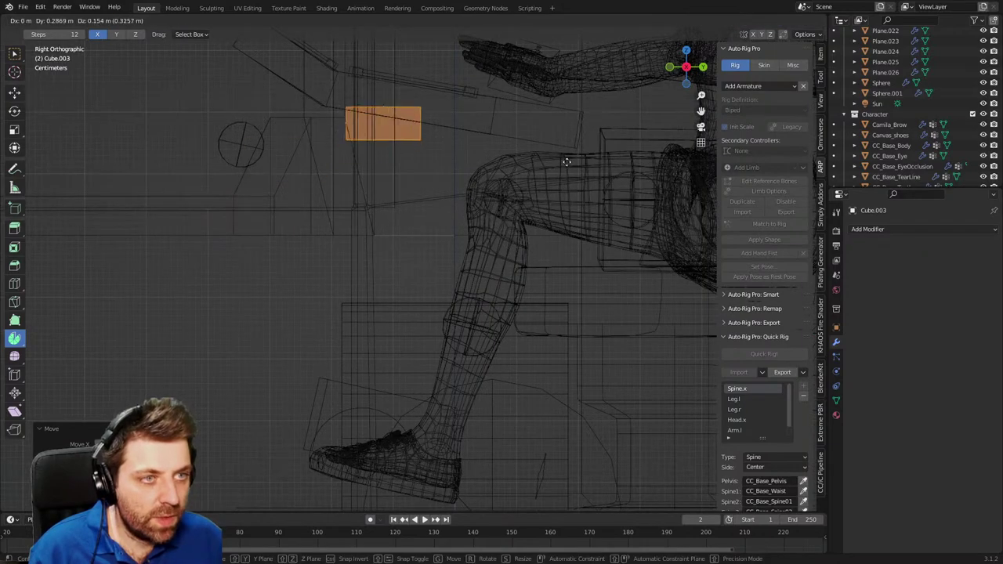
{"action": "left_click", "coordinate": [402, 116]}
Pull the block's side face outward along X to form a long support arm reaching past the desk's side.
{"action": "middle_click_drag", "start_coordinate": [403, 116], "coordinate": [334, 144]}
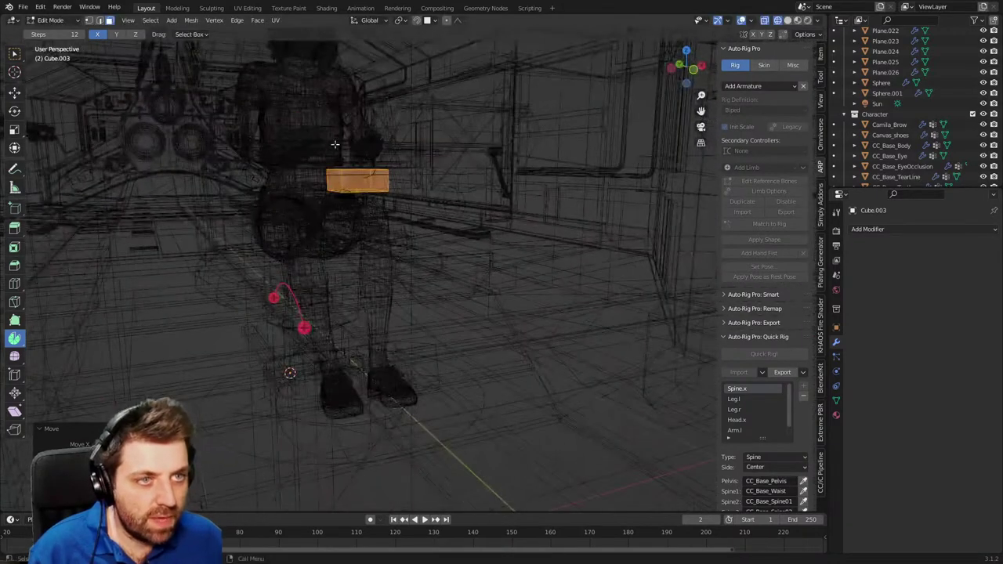
{"action": "left_click", "coordinate": [340, 178]}
{"action": "key", "text": "z"}
{"action": "left_click", "coordinate": [444, 206]}
{"action": "mouse_move", "coordinate": [443, 206]}
{"action": "middle_mouse_down"}
{"action": "mouse_move", "coordinate": [468, 230]}
{"action": "mouse_move", "coordinate": [453, 299]}
{"action": "mouse_move", "coordinate": [267, 291]}
{"action": "middle_mouse_up"}
{"action": "key", "text": "shift+z"}
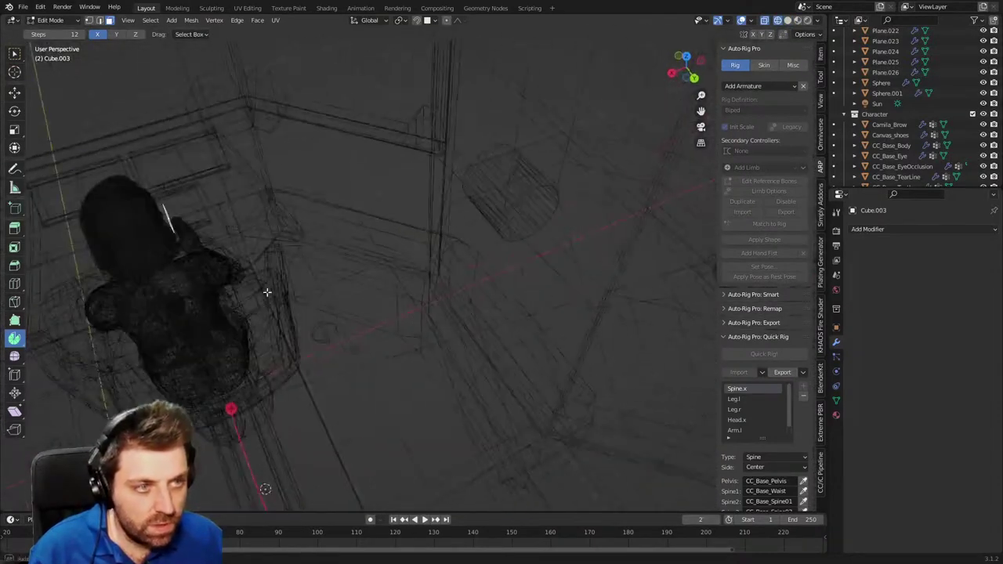
{"action": "key", "text": "g"}
{"action": "key", "text": "x"}
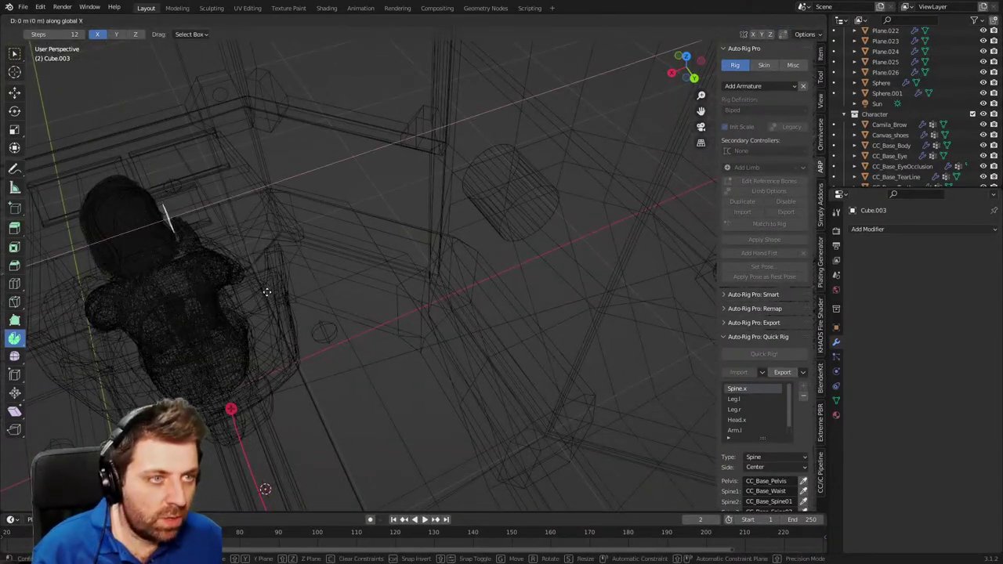
{"action": "left_click", "coordinate": [550, 250]}
{"action": "key", "text": "z"}
{"action": "left_click", "coordinate": [611, 252]}
{"action": "mouse_move", "coordinate": [611, 252]}
{"action": "middle_mouse_down"}
{"action": "mouse_move", "coordinate": [356, 297]}
{"action": "mouse_move", "coordinate": [307, 223]}
{"action": "mouse_move", "coordinate": [318, 208]}
{"action": "mouse_move", "coordinate": [251, 235]}
{"action": "mouse_move", "coordinate": [269, 280]}
{"action": "mouse_move", "coordinate": [365, 238]}
{"action": "middle_mouse_up"}
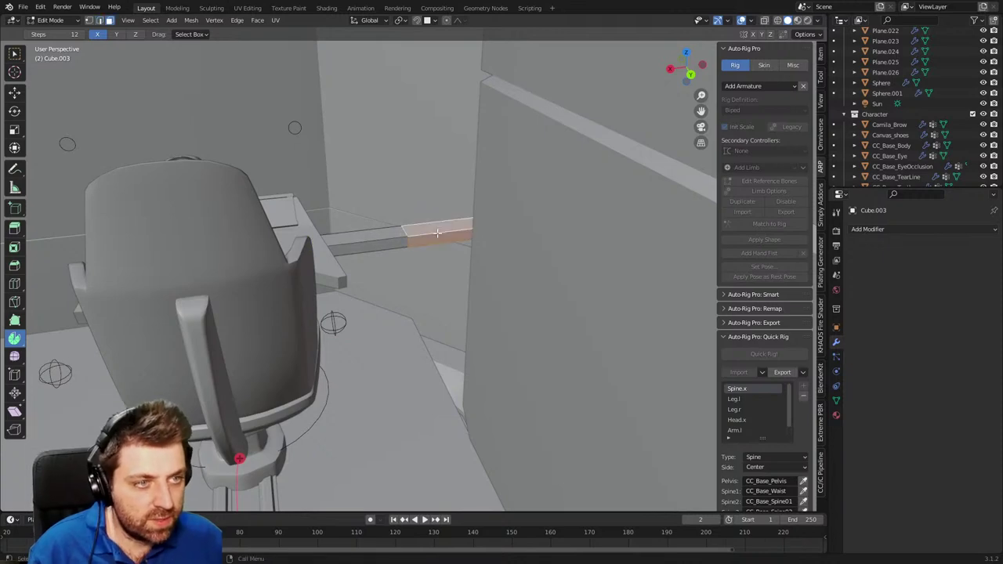
Lower the outer section of the support arm along Z so the arm slopes down away from the desk.
{"action": "key", "text": "g"}
{"action": "key", "text": "z"}
{"action": "left_click", "coordinate": [417, 292]}
Extend the support arm's face under the desk along Y toward the seated character and return to Object Mode.
{"action": "middle_click_drag", "start_coordinate": [400, 293], "coordinate": [268, 258]}
{"action": "scroll", "coordinate": [337, 270], "scroll_direction": "up", "scroll_amount": 2}
{"action": "middle_click_drag", "start_coordinate": [337, 270], "coordinate": [345, 254]}
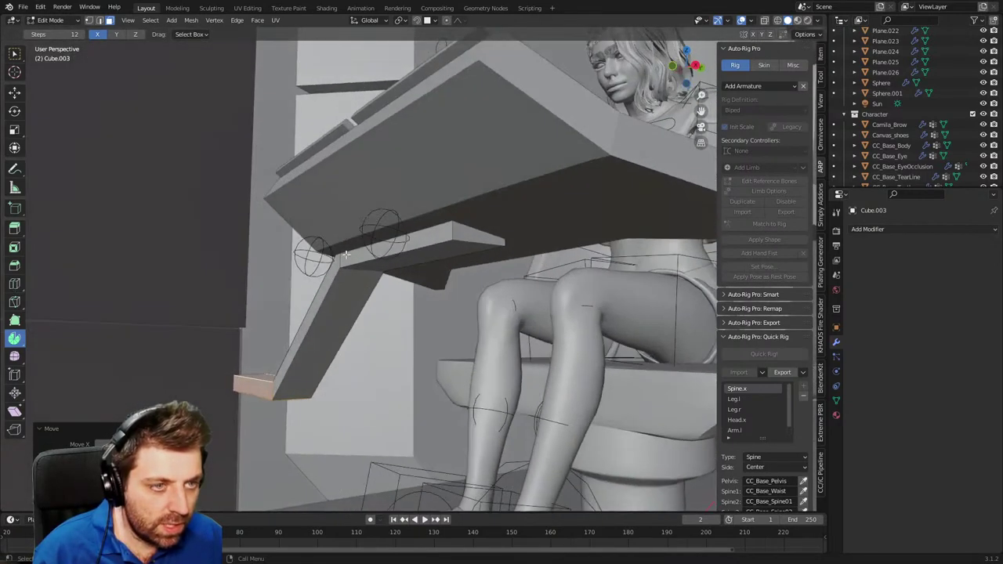
{"action": "key", "text": "g"}
{"action": "key", "text": "x"}
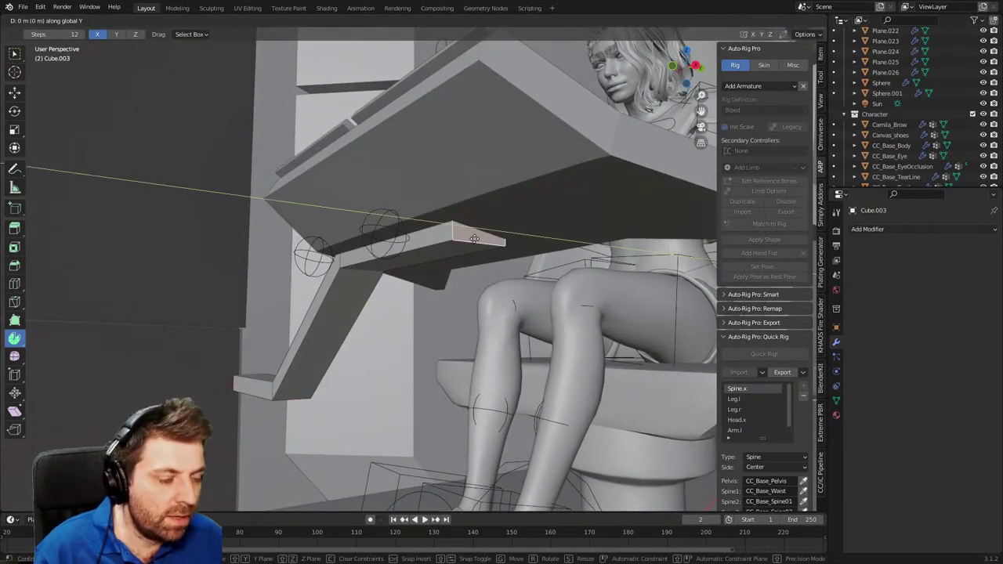
{"action": "left_click", "coordinate": [623, 220]}
{"action": "key", "text": "Tab"}
Open the lower console panel under the character's hands for editing and select its large inner face.
{"action": "middle_click_drag", "start_coordinate": [624, 220], "coordinate": [457, 266]}
{"action": "scroll", "coordinate": [363, 288], "scroll_direction": "up", "scroll_amount": 2}
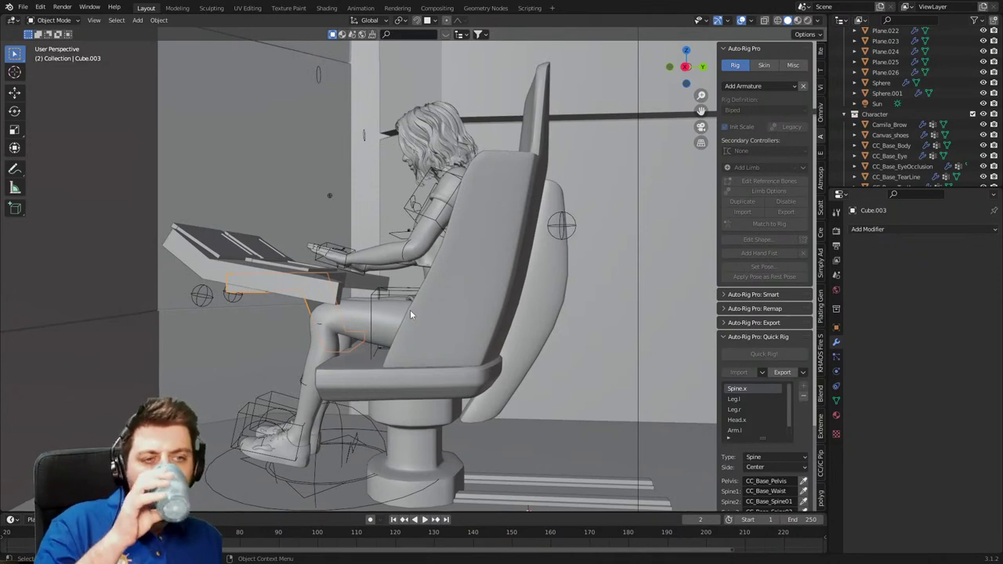
{"action": "middle_click_drag", "start_coordinate": [377, 312], "coordinate": [453, 330]}
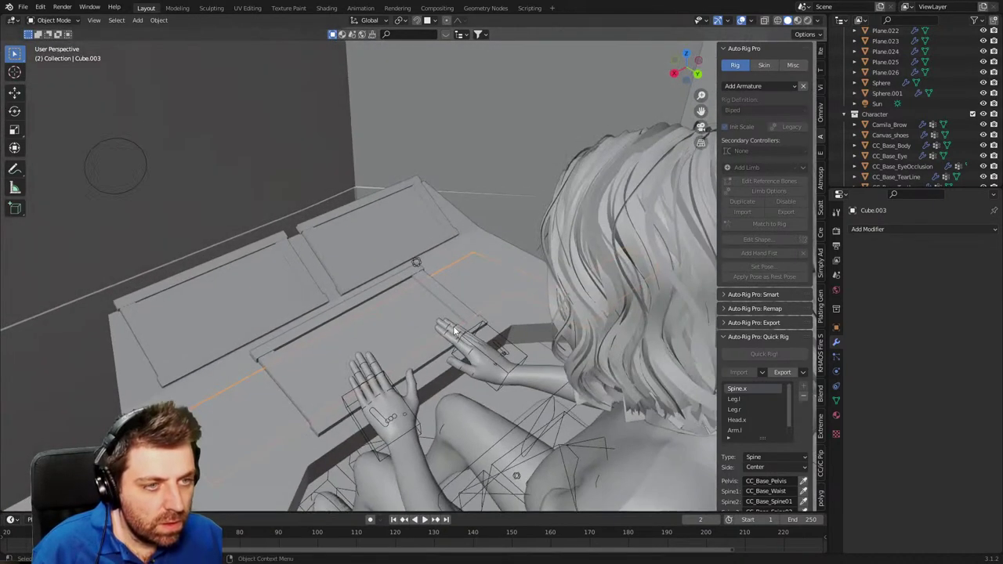
{"action": "left_click", "coordinate": [326, 379]}
{"action": "key", "text": "Tab"}
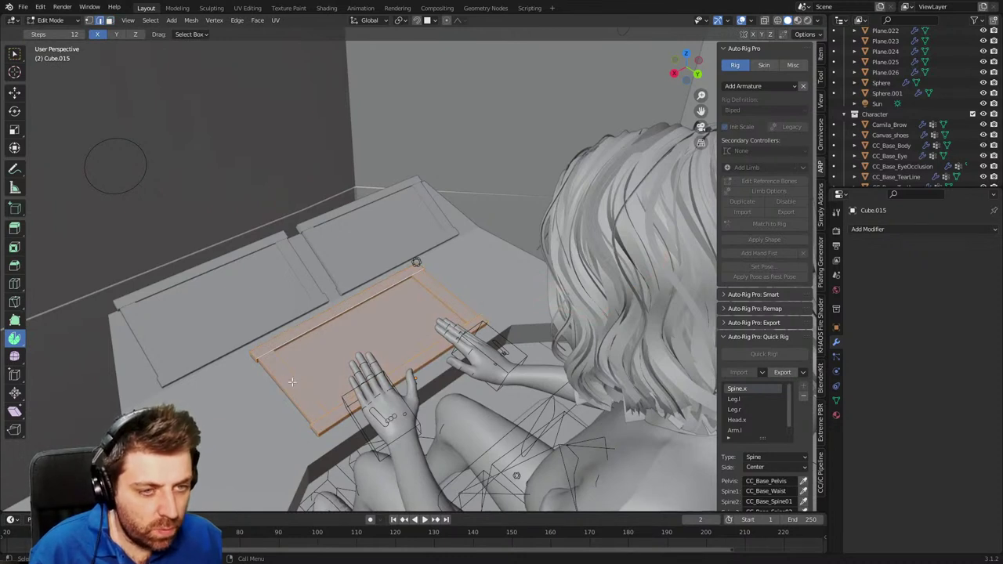
{"action": "key", "text": "i"}
{"action": "left_click", "coordinate": [389, 334]}
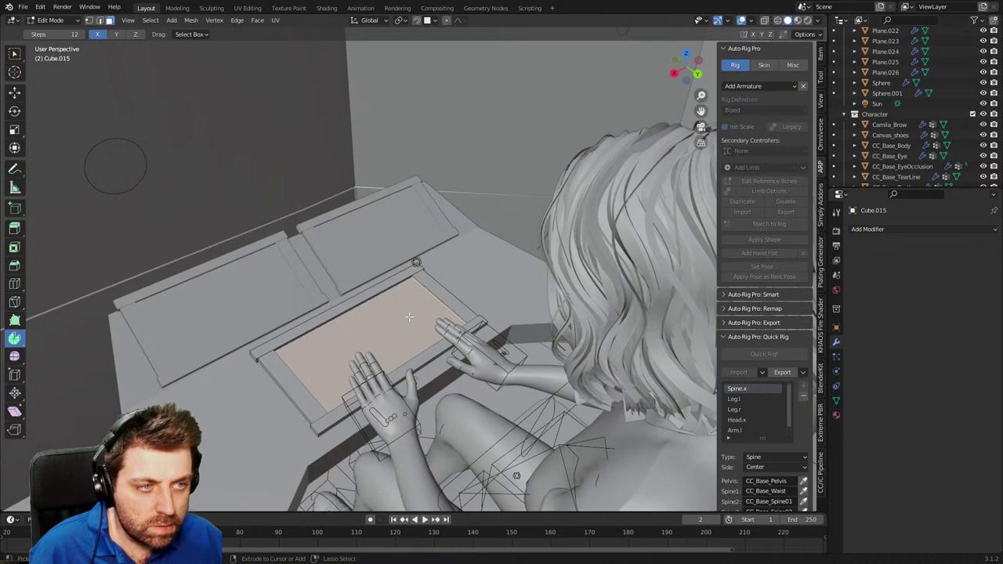
Select the two short side faces of the lower panel's inner area in wireframe display.
{"action": "scroll", "coordinate": [409, 316], "scroll_direction": "up", "scroll_amount": 5}
{"action": "key", "text": "z"}
{"action": "left_click", "coordinate": [377, 330]}
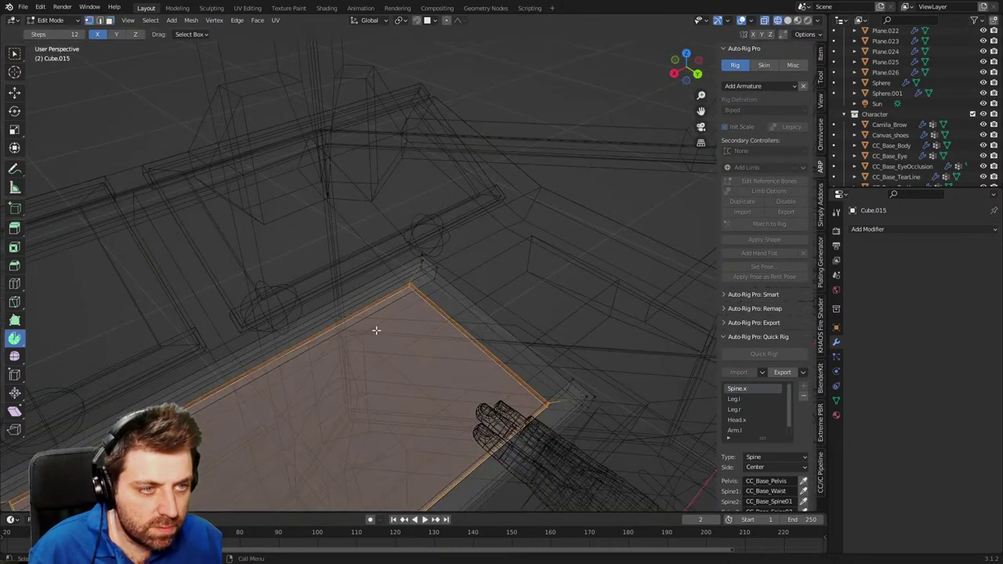
{"action": "key", "text": "3"}
{"action": "left_click", "coordinate": [475, 344]}
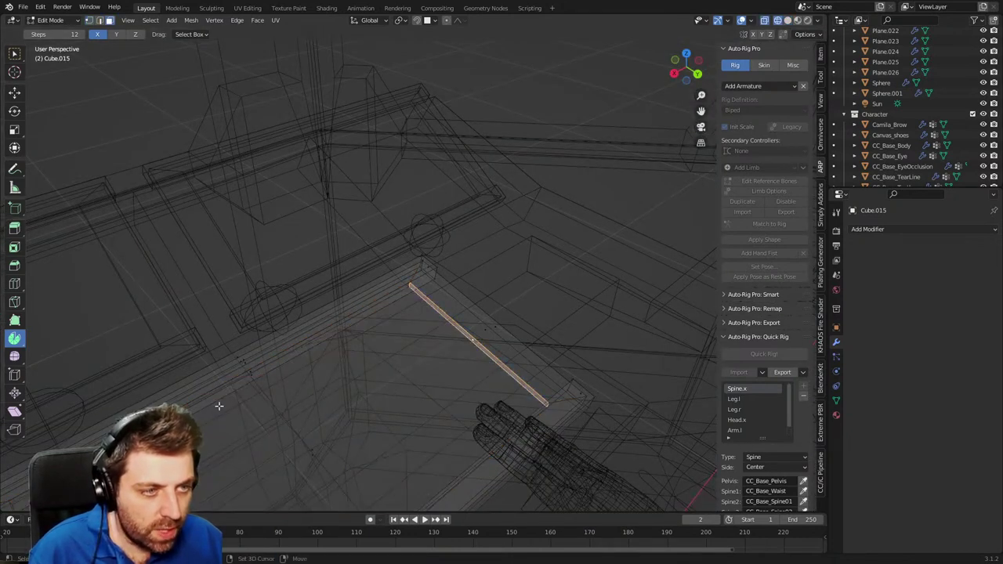
{"action": "middle_click_drag", "start_coordinate": [161, 492], "coordinate": [337, 347], "text": "shift"}
{"action": "middle_click_drag", "start_coordinate": [433, 315], "coordinate": [517, 388]}
Scale the selected side faces outward along X to widen the lower panel's inner area, and leave Edit Mode.
{"action": "key", "text": "s"}
{"action": "key", "text": "x"}
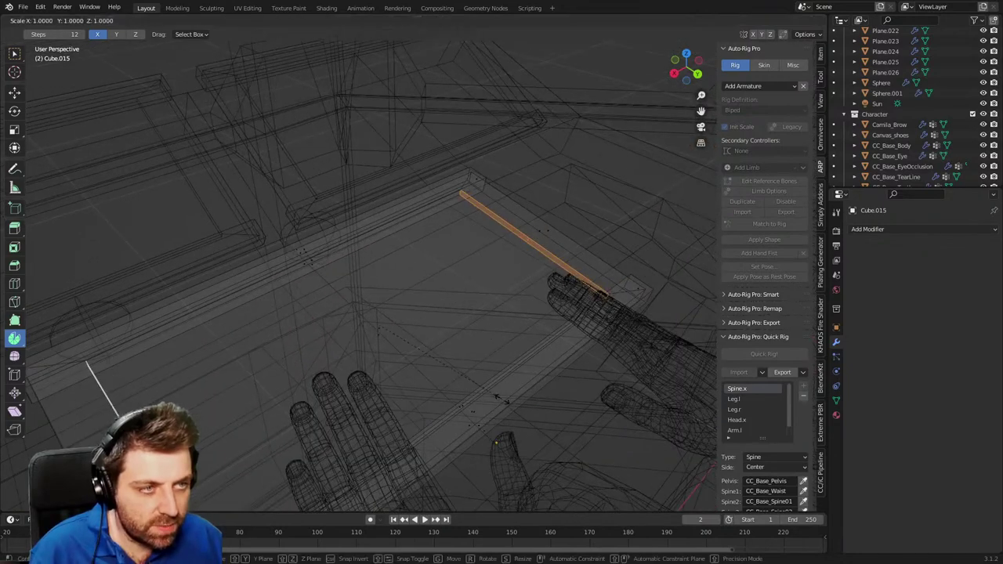
{"action": "left_click", "coordinate": [534, 386]}
{"action": "key", "text": "z"}
{"action": "left_click", "coordinate": [591, 386]}
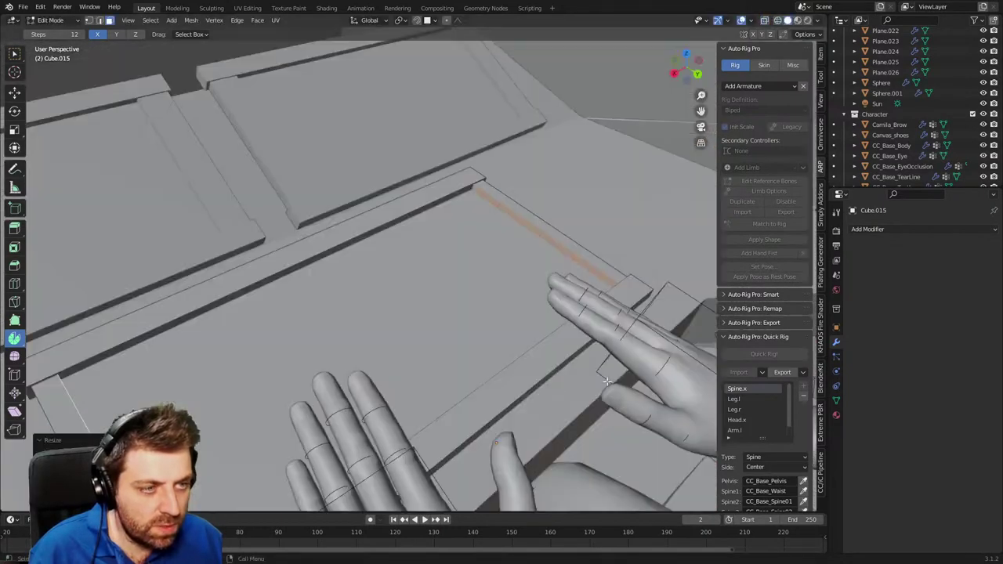
{"action": "scroll", "coordinate": [535, 385], "scroll_direction": "down", "scroll_amount": 5}
{"action": "mouse_move", "coordinate": [520, 368]}
{"action": "middle_mouse_down"}
{"action": "mouse_move", "coordinate": [552, 389]}
{"action": "mouse_move", "coordinate": [501, 383]}
{"action": "middle_mouse_up"}
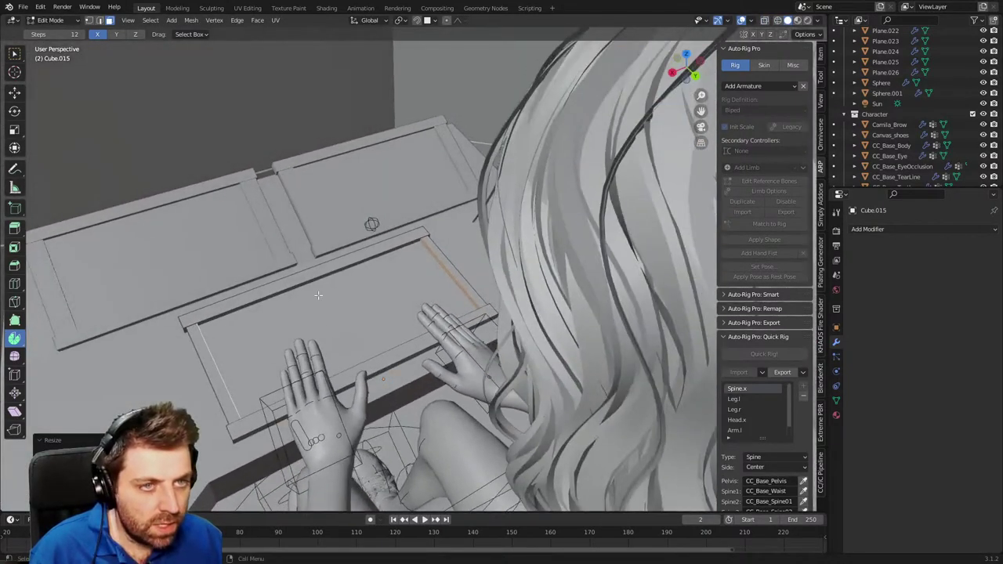
{"action": "key", "text": "Tab"}
Widen the inner area of the mirrored upper console panels by scaling its two short side faces outward along X.
{"action": "left_click", "coordinate": [244, 254]}
{"action": "key", "text": "Tab"}
{"action": "key", "text": "KP_Decimal"}
{"action": "left_click", "coordinate": [509, 241]}
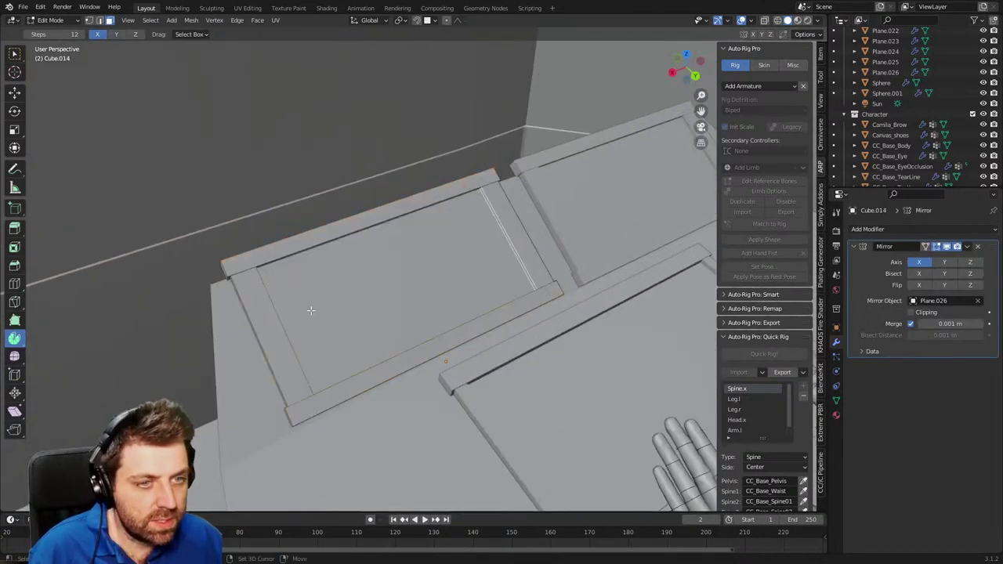
{"action": "key", "text": "z"}
{"action": "left_click", "coordinate": [224, 329]}
{"action": "key", "text": "z"}
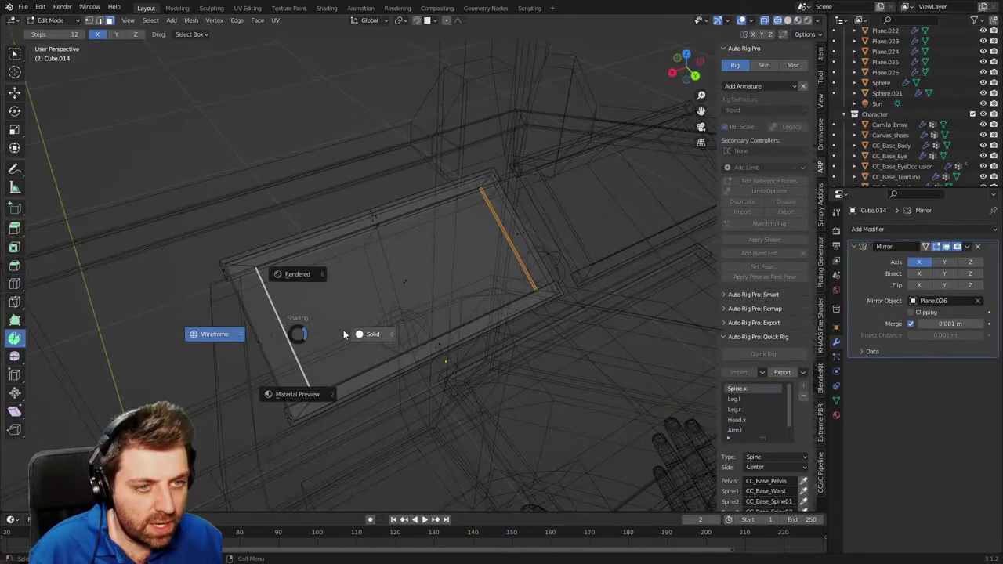
{"action": "left_click", "coordinate": [365, 335]}
{"action": "key", "text": "s"}
{"action": "key", "text": "x"}
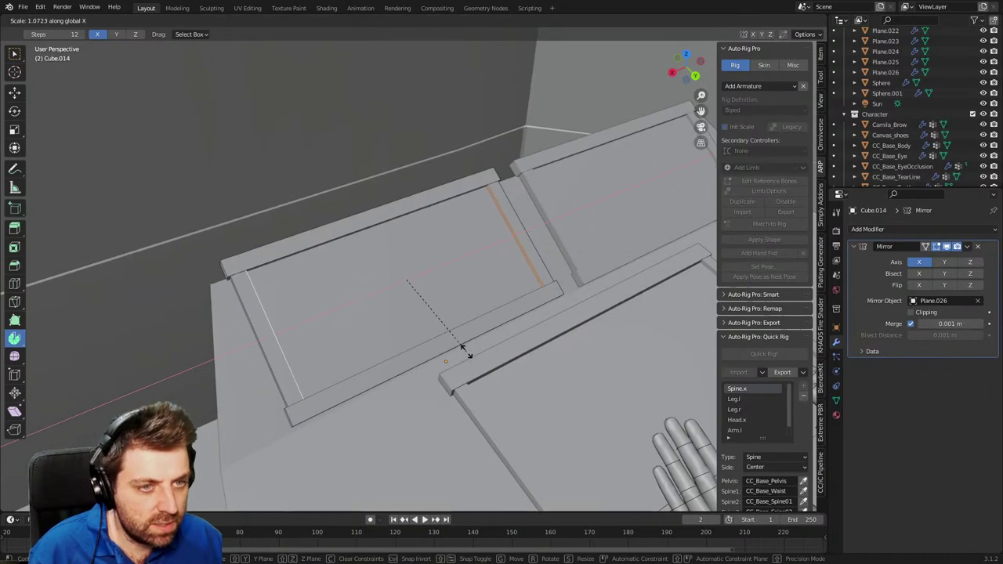
{"action": "key", "text": "Escape"}
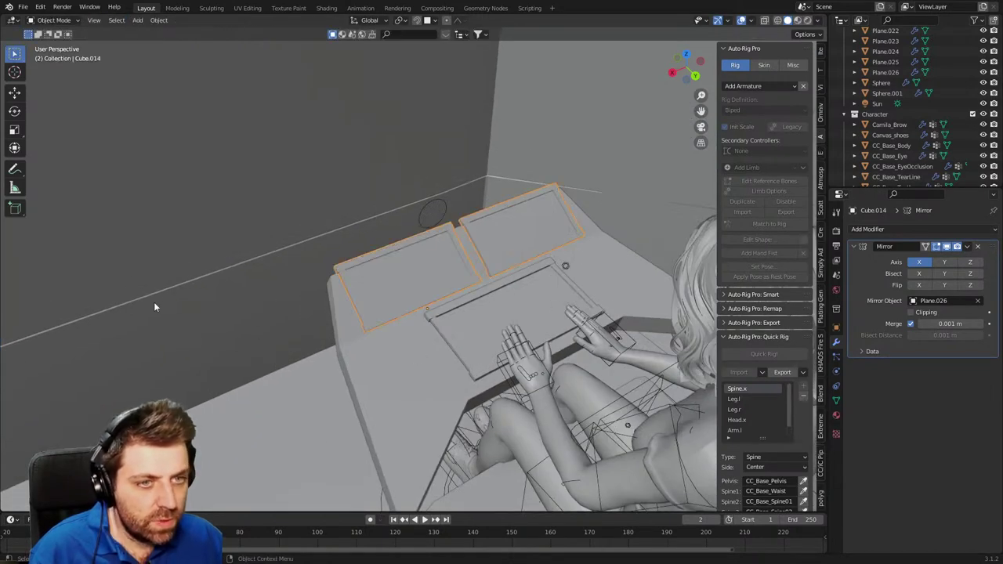
Inspect the console desk, its panels and the seat from several angles, with the desk selected.
{"action": "scroll", "coordinate": [155, 313], "scroll_direction": "down", "scroll_amount": 8}
{"action": "middle_click_drag", "start_coordinate": [155, 319], "coordinate": [195, 312]}
{"action": "middle_click_drag", "start_coordinate": [64, 320], "coordinate": [80, 321]}
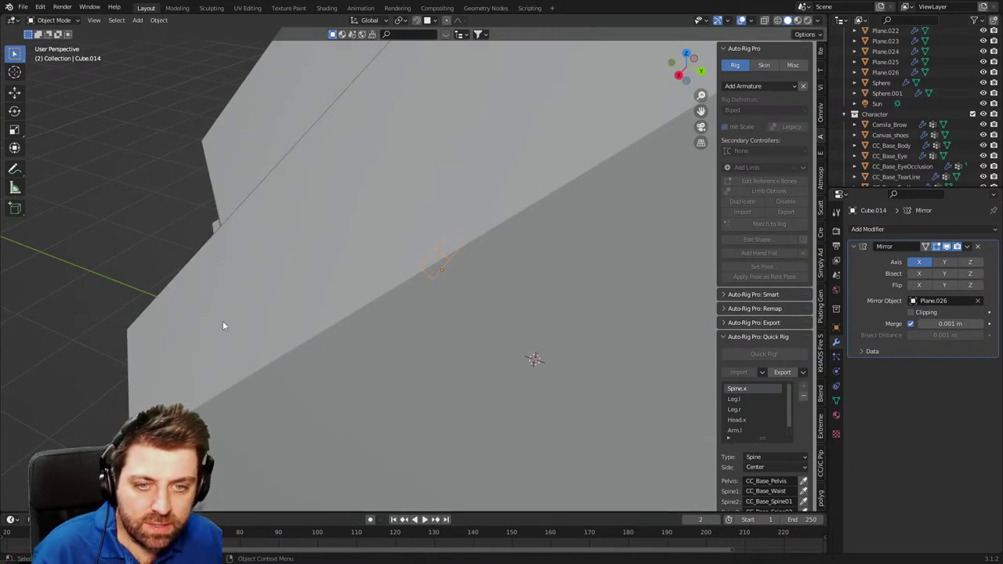
{"action": "middle_click_drag", "start_coordinate": [390, 339], "coordinate": [344, 368]}
{"action": "scroll", "coordinate": [359, 361], "scroll_direction": "up", "scroll_amount": 1}
{"action": "scroll", "coordinate": [359, 329], "scroll_direction": "up", "scroll_amount": 4}
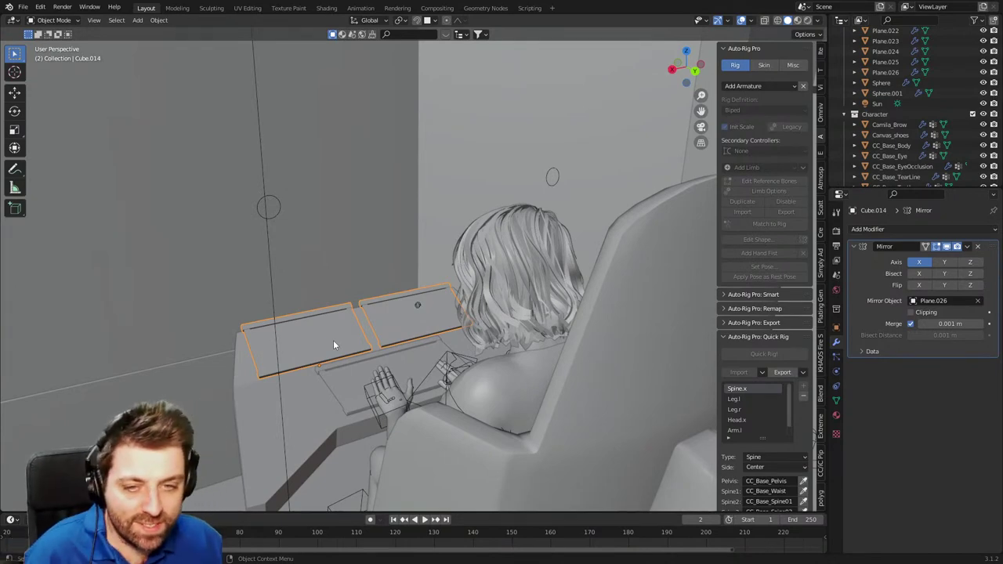
{"action": "middle_click_drag", "start_coordinate": [366, 368], "coordinate": [414, 330]}
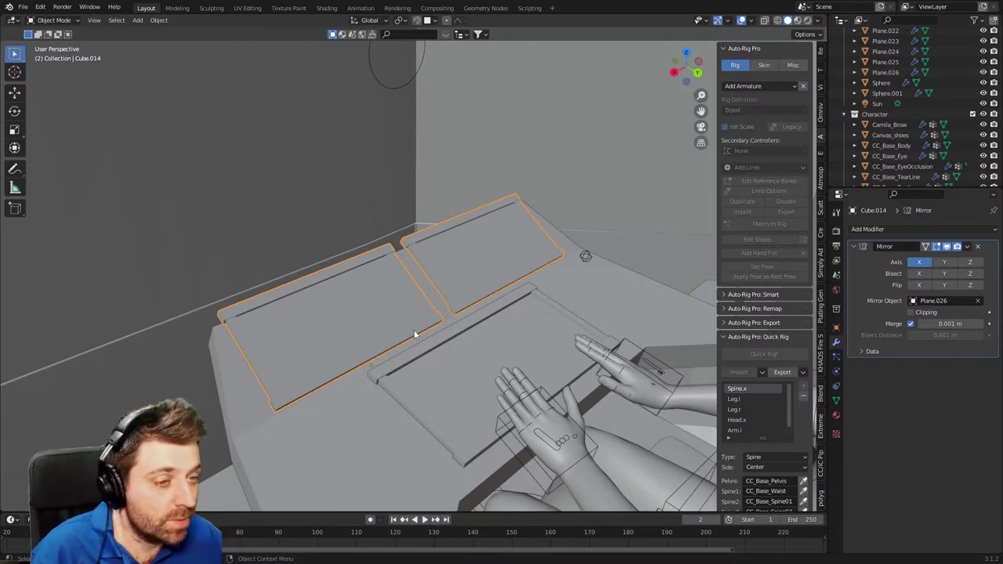
{"action": "middle_click_drag", "start_coordinate": [414, 329], "coordinate": [455, 387]}
{"action": "left_click", "coordinate": [448, 345]}
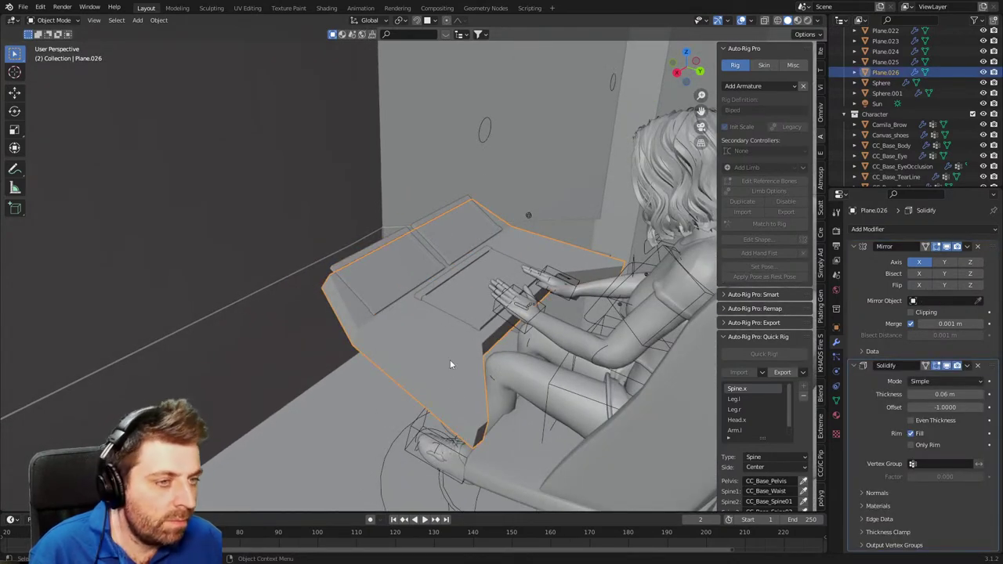
{"action": "middle_click_drag", "start_coordinate": [558, 249], "coordinate": [435, 255]}
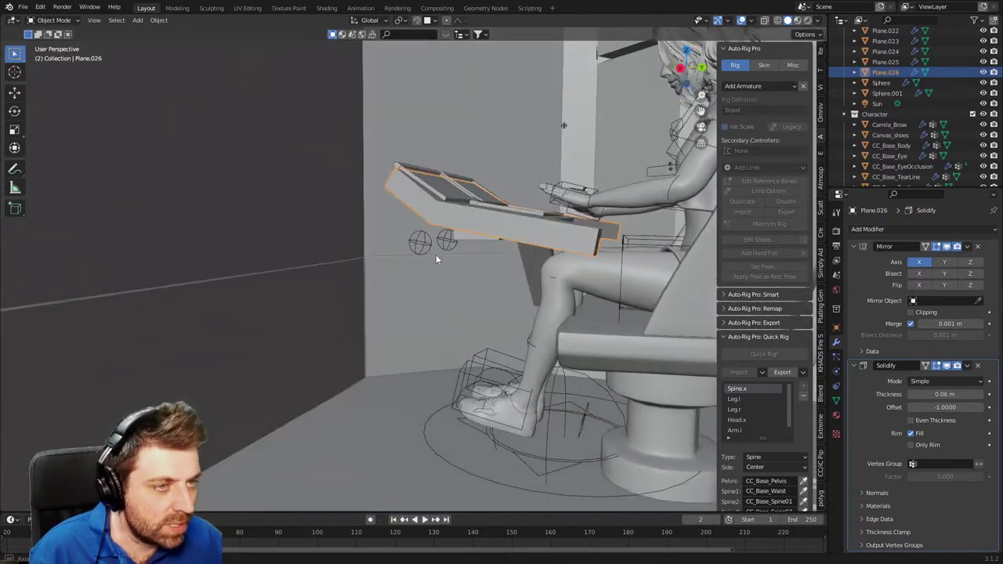
{"action": "middle_click_drag", "start_coordinate": [509, 316], "coordinate": [455, 336]}
{"action": "scroll", "coordinate": [455, 341], "scroll_direction": "up", "scroll_amount": 3}
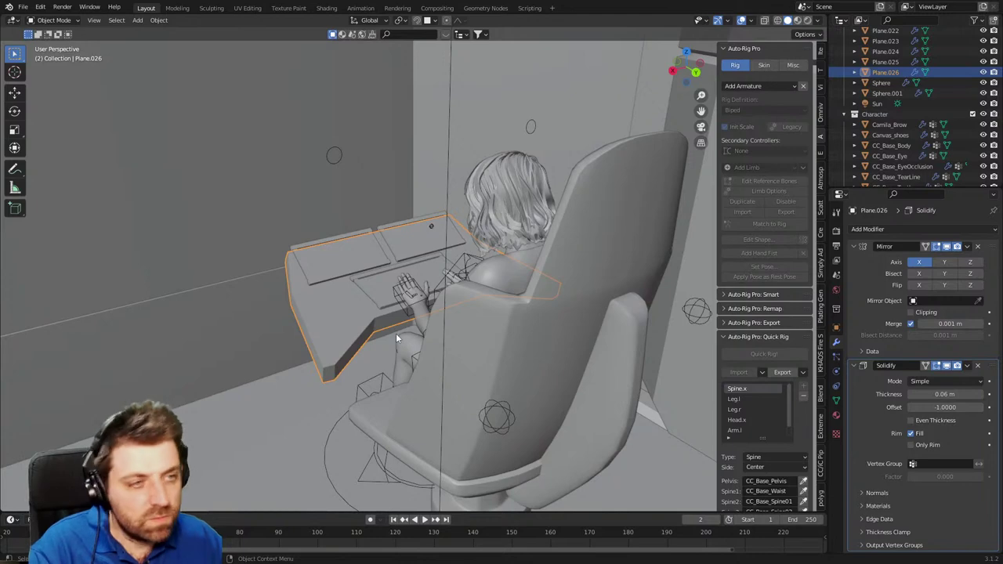
{"action": "scroll", "coordinate": [487, 337], "scroll_direction": "up", "scroll_amount": 2}
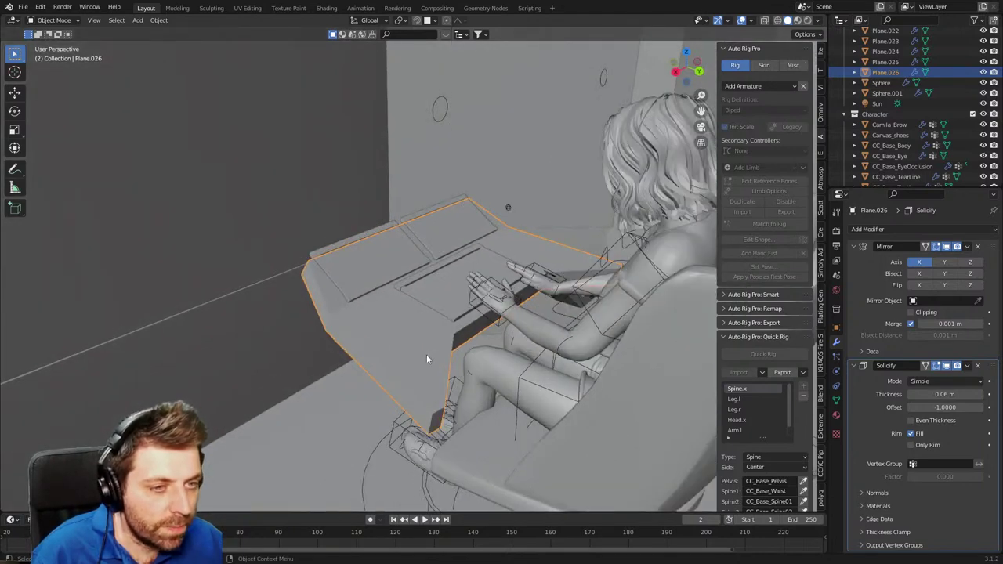
Add a Bevel modifier to the console desk with an amount of 0.005 m.
{"action": "left_click", "coordinate": [427, 356]}
{"action": "left_click", "coordinate": [385, 358]}
{"action": "left_click", "coordinate": [867, 229]}
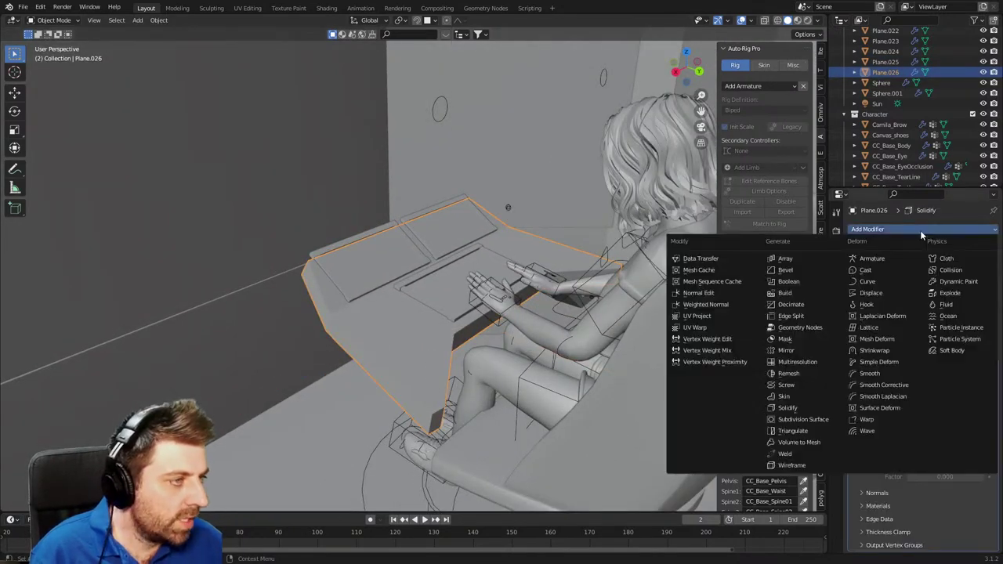
{"action": "left_click", "coordinate": [815, 276]}
{"action": "scroll", "coordinate": [937, 450], "scroll_direction": "down", "scroll_amount": 4}
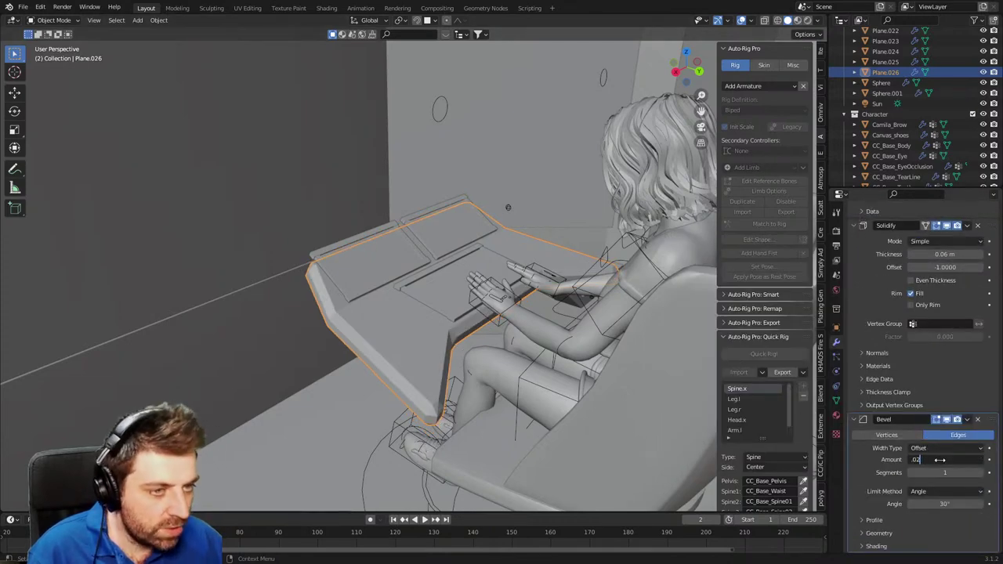
{"action": "left_click", "coordinate": [941, 460]}
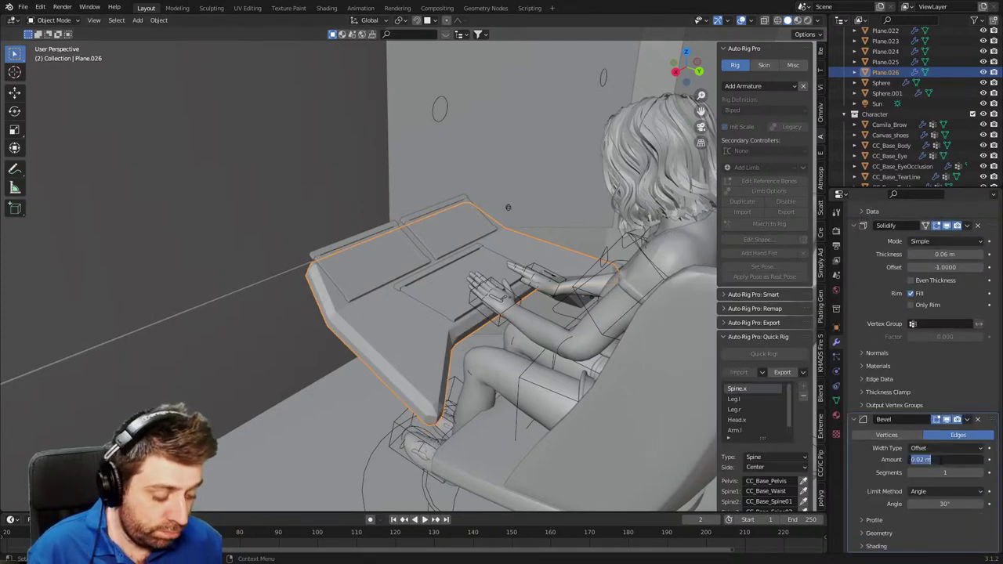
{"action": "type", "text": ".005"}
{"action": "key", "text": "Return"}
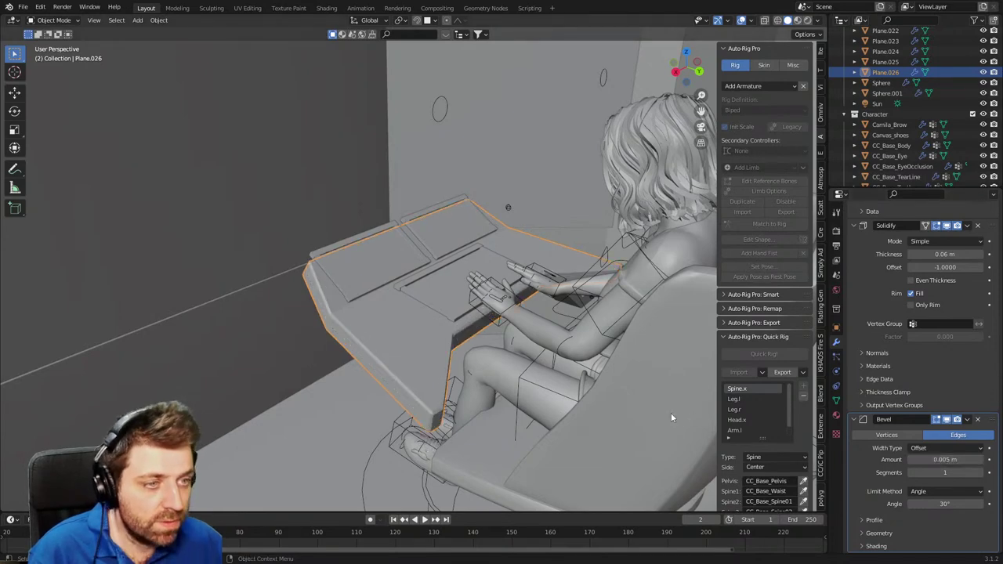
Select the cockpit floor object and snap the 3D cursor to its origin.
{"action": "middle_click_drag", "start_coordinate": [490, 389], "coordinate": [407, 405]}
{"action": "scroll", "coordinate": [407, 404], "scroll_direction": "up", "scroll_amount": 2}
{"action": "middle_click_drag", "start_coordinate": [287, 351], "coordinate": [418, 372]}
{"action": "left_click", "coordinate": [428, 418]}
{"action": "key", "text": "shift+s"}
{"action": "left_click", "coordinate": [348, 452]}
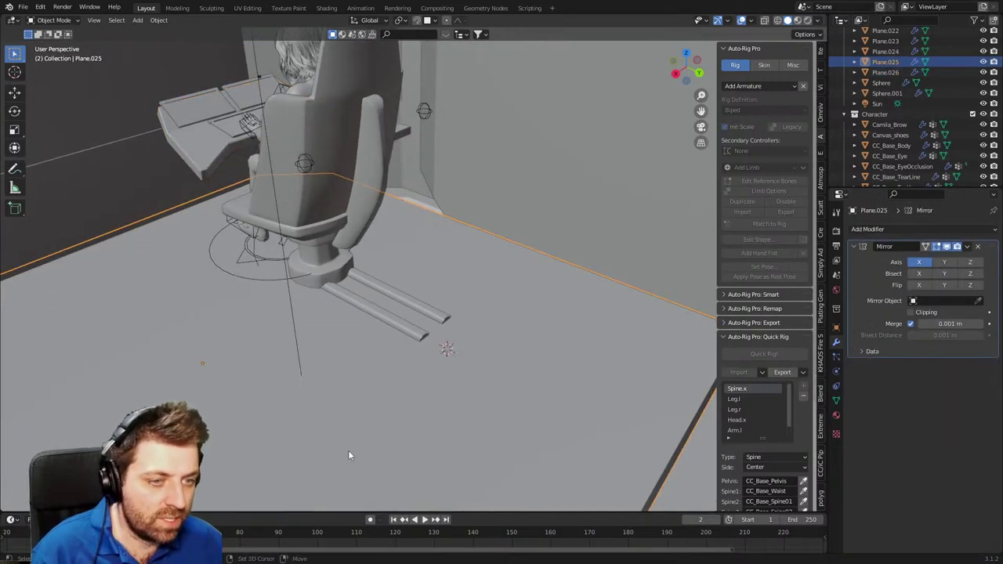
{"action": "right_click", "coordinate": [348, 450]}
{"action": "key", "text": "shift+s"}
{"action": "left_click", "coordinate": [432, 422]}
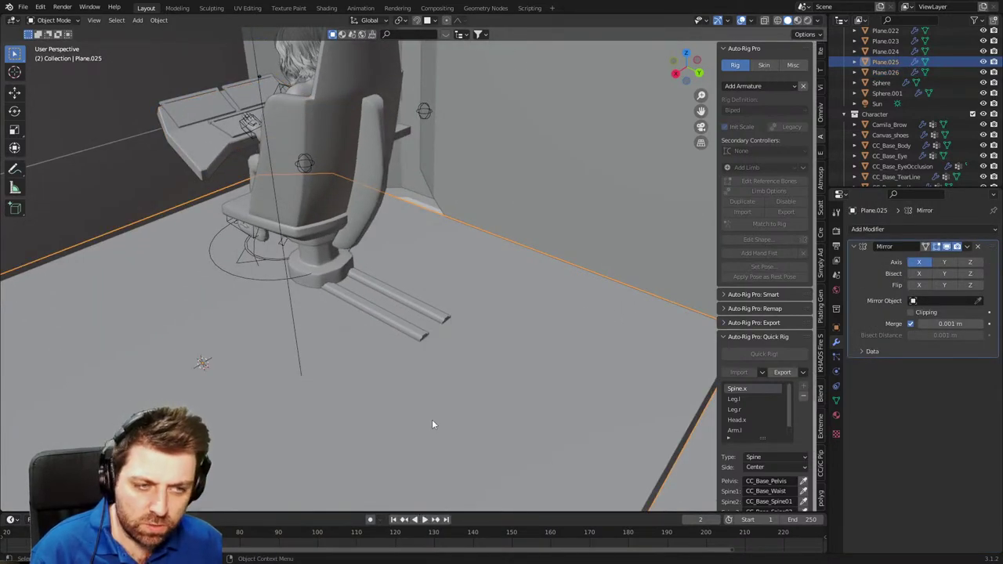
Add a Bezier curve at the 3D cursor and rotate its slanted control point 45° in top wireframe view to straighten it.
{"action": "key", "text": "shift+a"}
{"action": "mouse_move", "coordinate": [424, 352]}
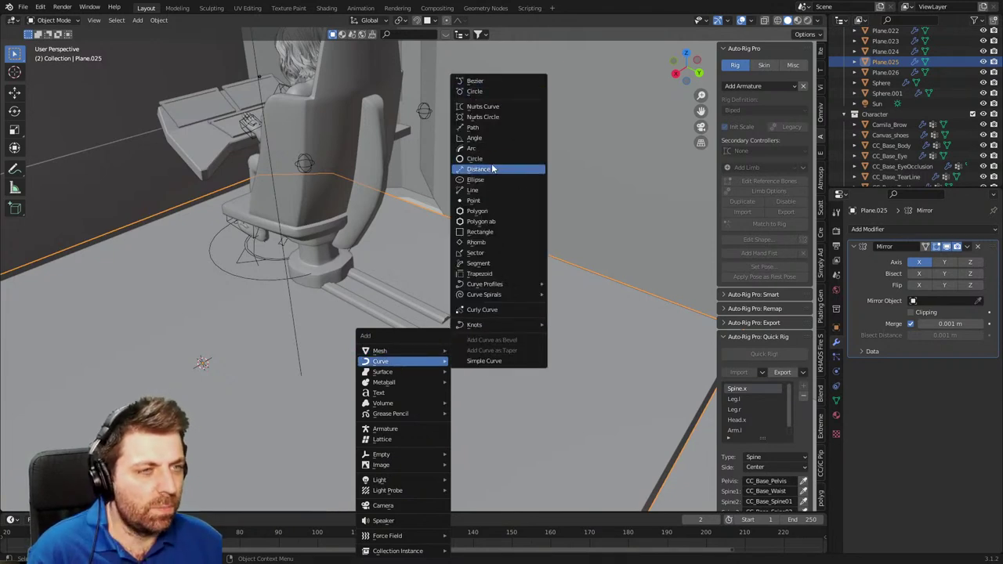
{"action": "left_click", "coordinate": [492, 81]}
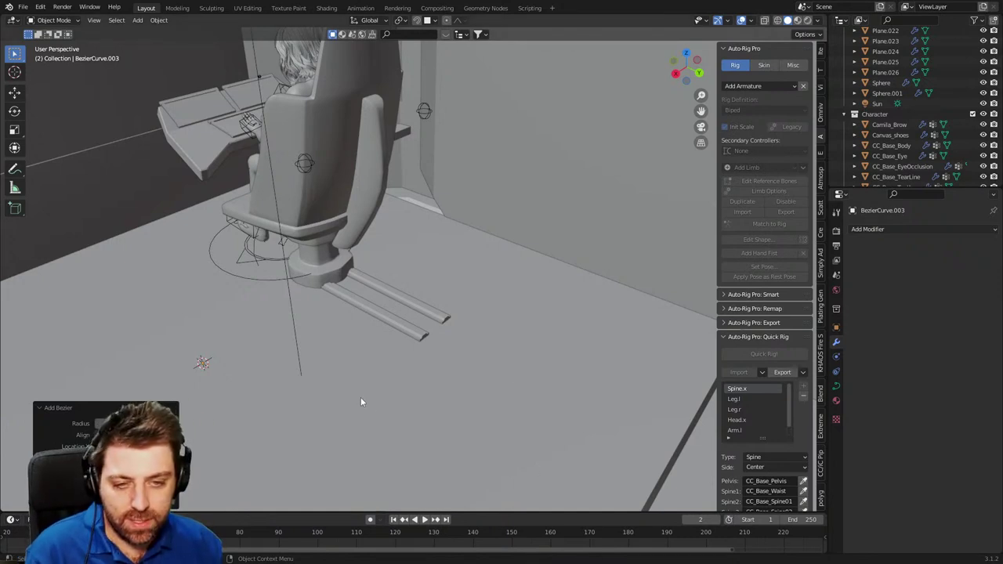
{"action": "middle_click_drag", "start_coordinate": [344, 381], "coordinate": [408, 355], "text": "shift"}
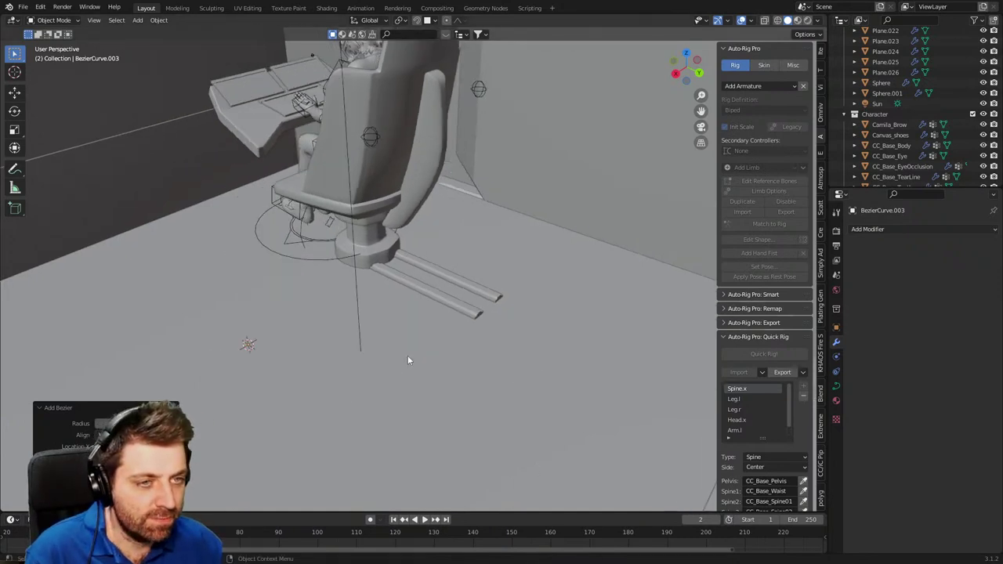
{"action": "key", "text": "Tab"}
{"action": "key", "text": "KP_7"}
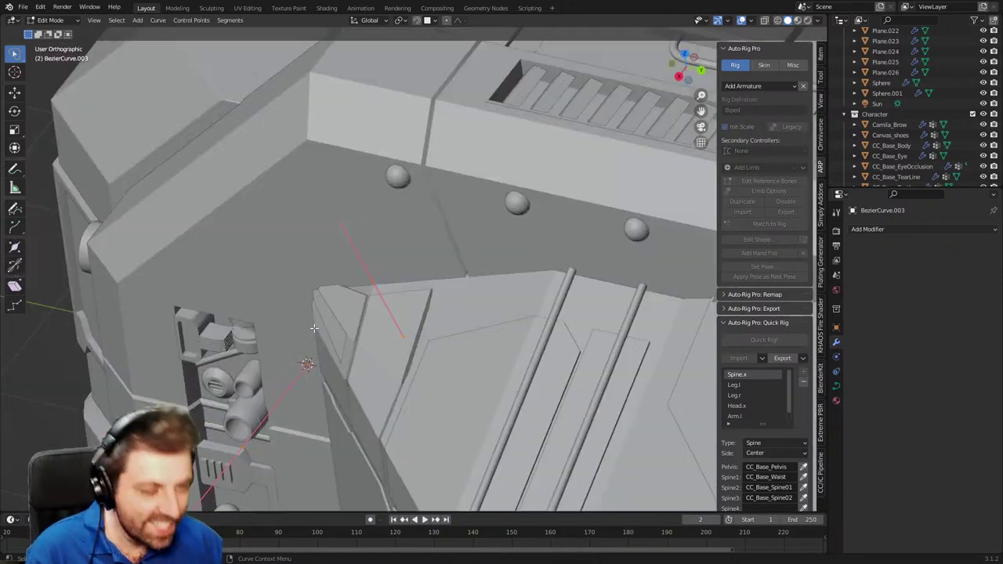
{"action": "key", "text": "z"}
{"action": "left_click", "coordinate": [238, 332]}
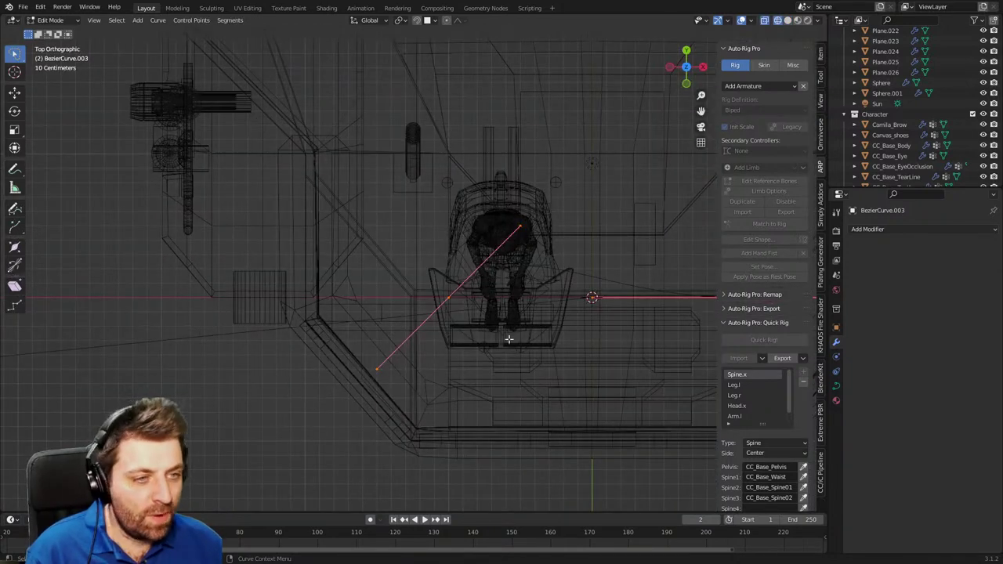
{"action": "type", "text": "r45"}
{"action": "key", "text": "Return"}
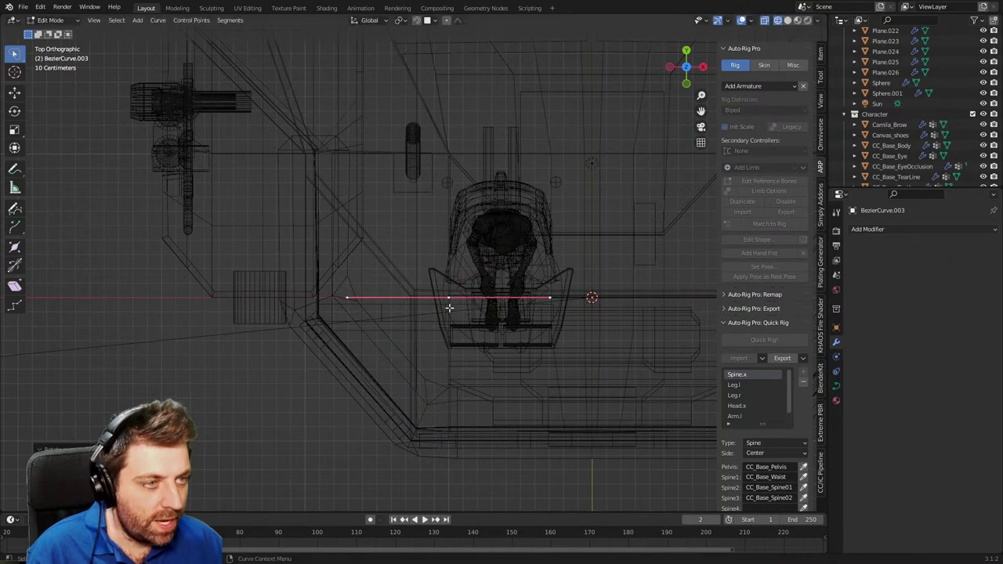
Scale the curve down, rotate it 90° and place it alongside the side wall in top view.
{"action": "middle_click_drag", "start_coordinate": [572, 333], "coordinate": [526, 334], "text": "shift"}
{"action": "key", "text": "s"}
{"action": "left_click", "coordinate": [562, 311]}
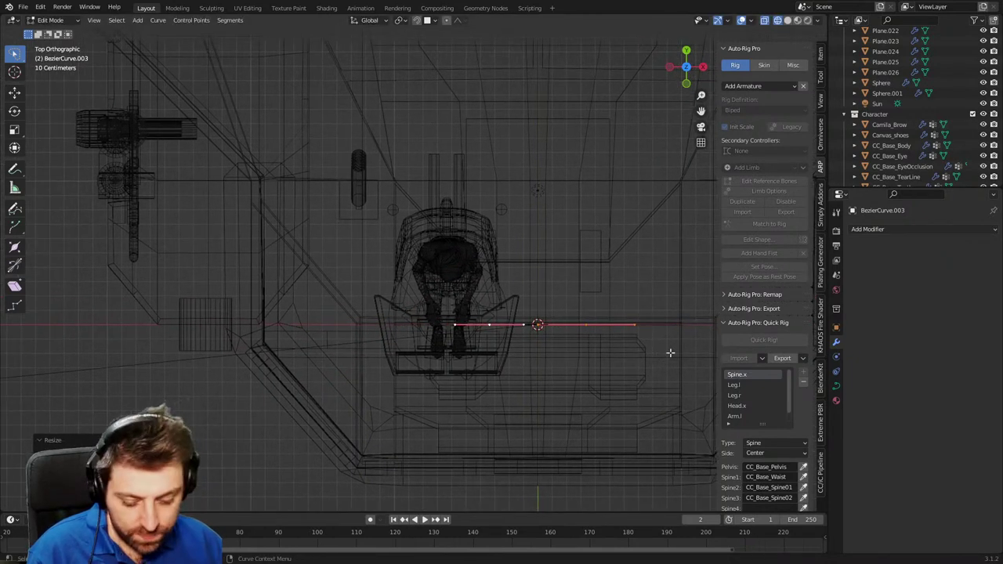
{"action": "type", "text": "r90"}
{"action": "key", "text": "Return"}
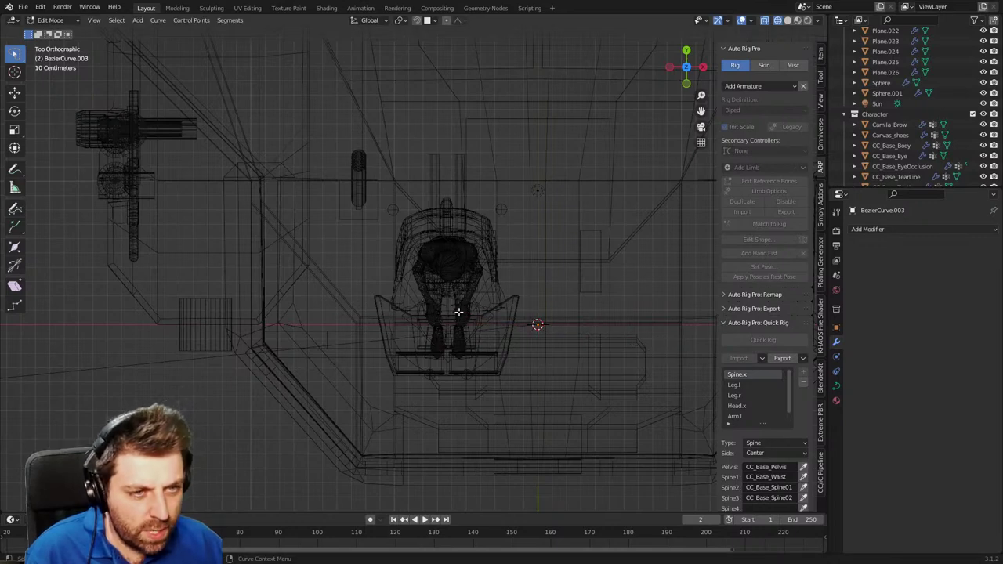
{"action": "key", "text": "g"}
{"action": "left_click", "coordinate": [343, 282]}
Return to solid display and raise the curve about 0.38 m along Z.
{"action": "key", "text": "z"}
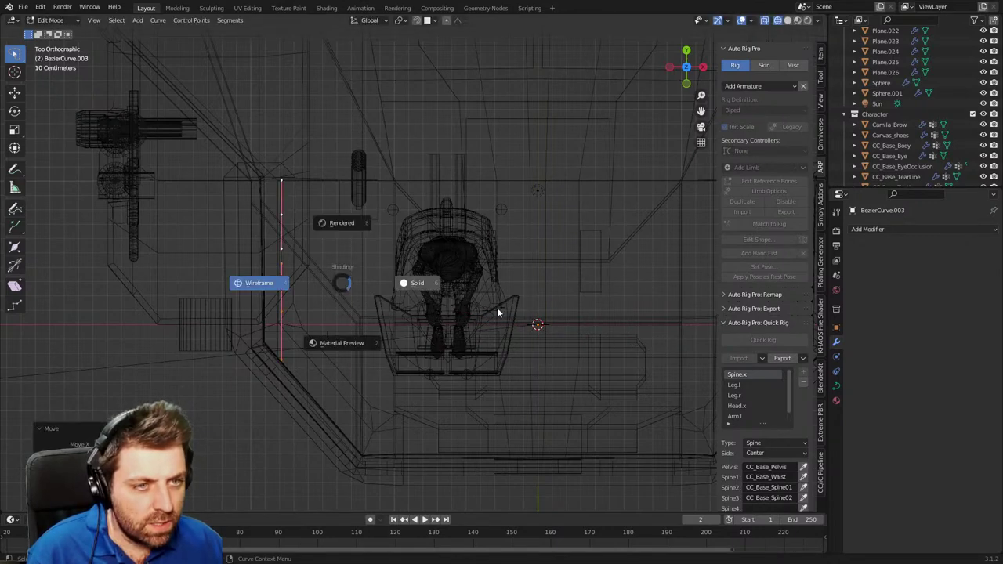
{"action": "left_click", "coordinate": [497, 308]}
{"action": "mouse_move", "coordinate": [297, 274]}
{"action": "middle_mouse_down"}
{"action": "mouse_move", "coordinate": [258, 208]}
{"action": "mouse_move", "coordinate": [404, 221]}
{"action": "mouse_move", "coordinate": [311, 285]}
{"action": "middle_mouse_up"}
{"action": "key", "text": "g"}
{"action": "key", "text": "z"}
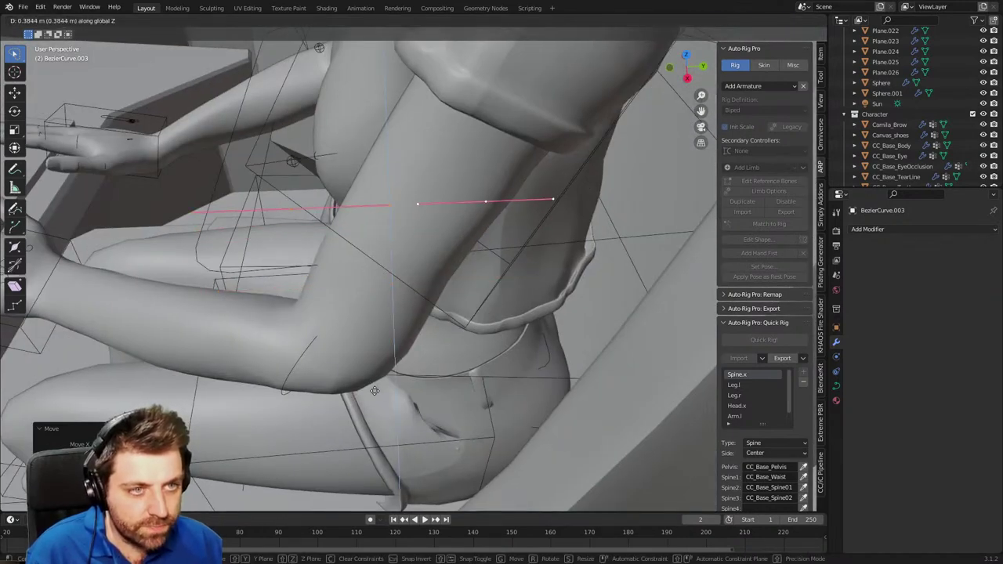
{"action": "left_click", "coordinate": [374, 390]}
Add an X-axis Mirror modifier to the curve and raise it about 0.075 m more along Z.
{"action": "left_click", "coordinate": [874, 228]}
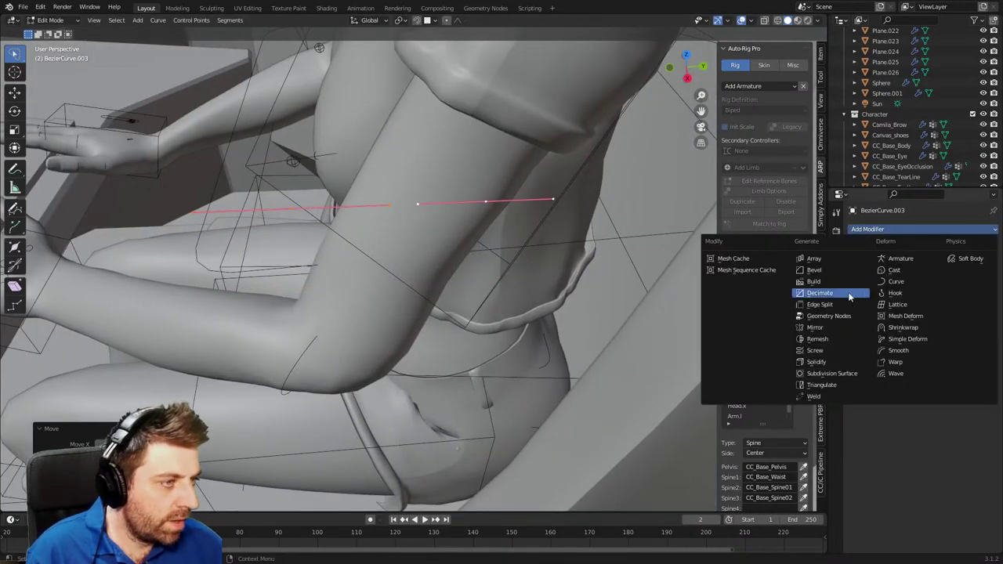
{"action": "left_click", "coordinate": [819, 328]}
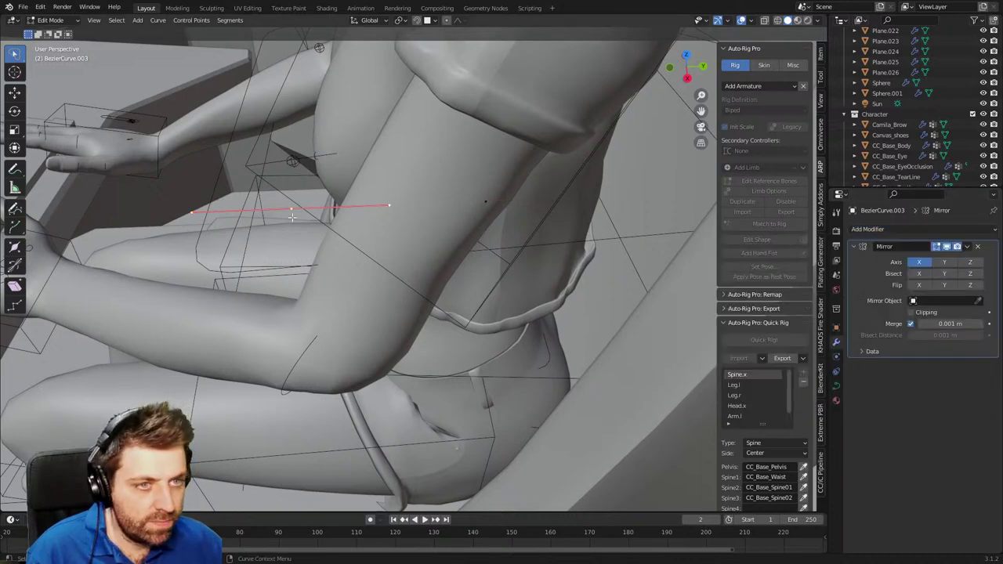
{"action": "middle_click_drag", "start_coordinate": [292, 217], "coordinate": [356, 225]}
{"action": "key", "text": "g"}
{"action": "key", "text": "z"}
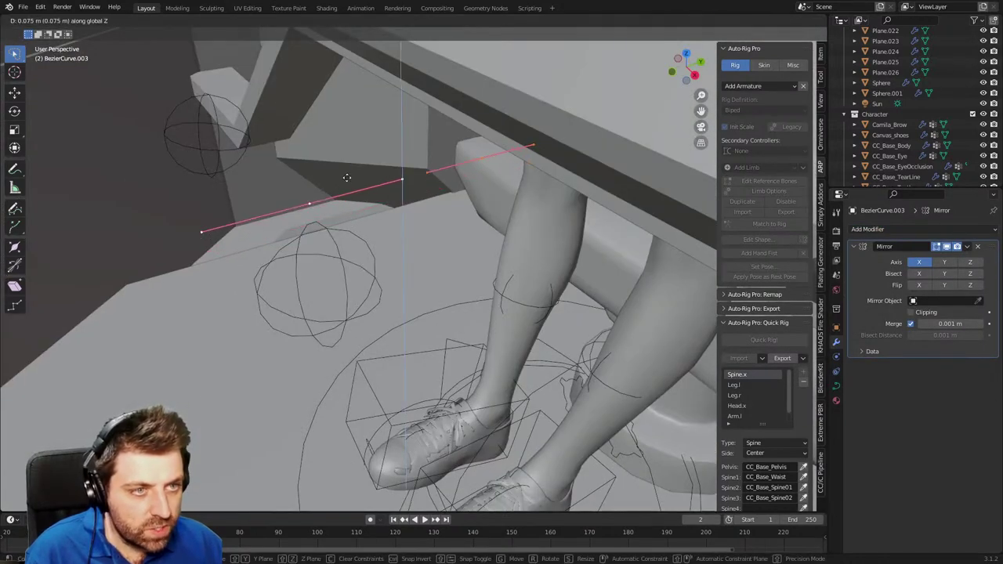
{"action": "left_click", "coordinate": [347, 177]}
Turn the curve into a round pipe with a bevel depth of 0.02 m.
{"action": "left_click", "coordinate": [836, 386]}
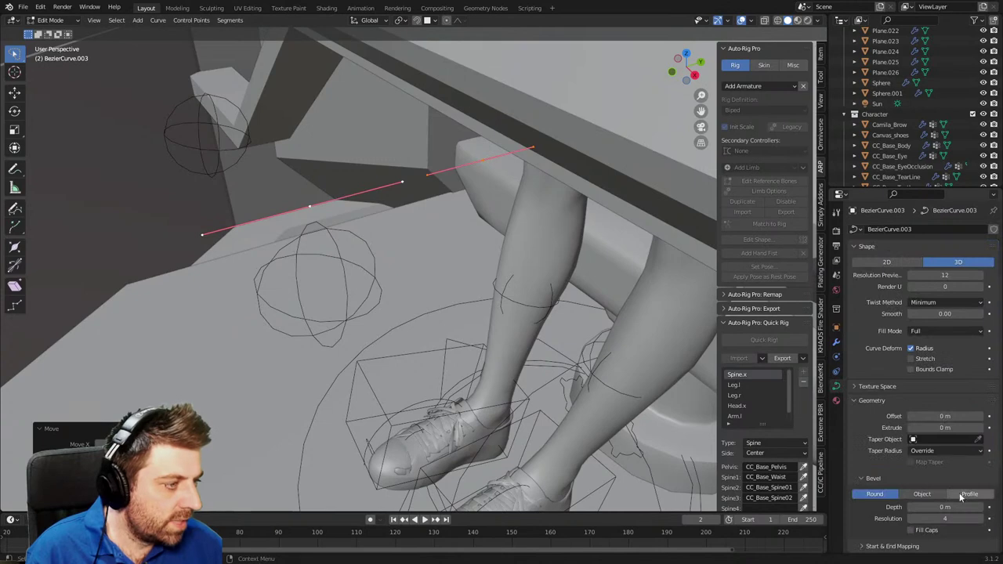
{"action": "left_click", "coordinate": [979, 508]}
{"action": "middle_click_drag", "start_coordinate": [695, 392], "coordinate": [567, 304]}
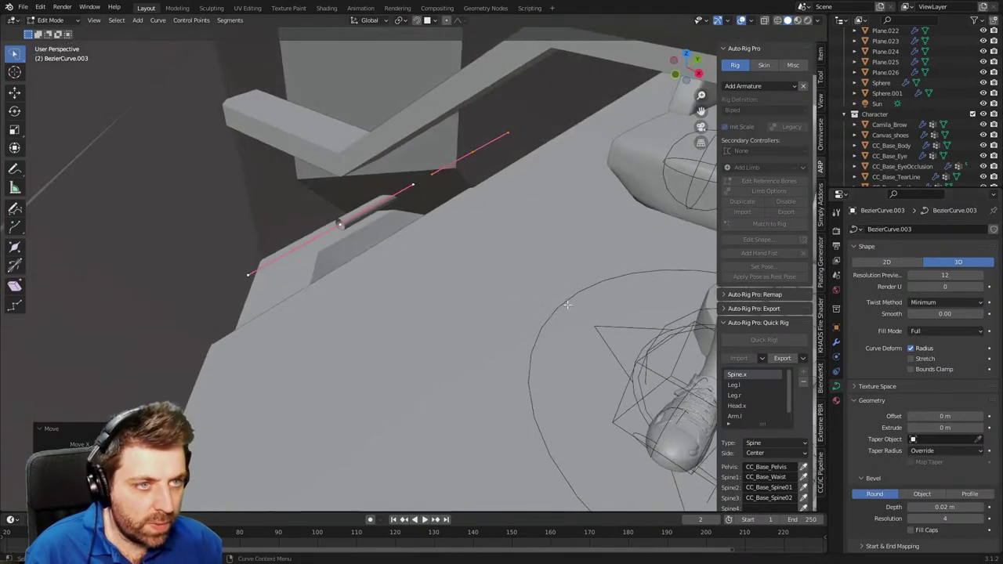
Shift the pipe's front end point along Y to the wall corner in top wireframe view and shorten its handles.
{"action": "left_click", "coordinate": [364, 226]}
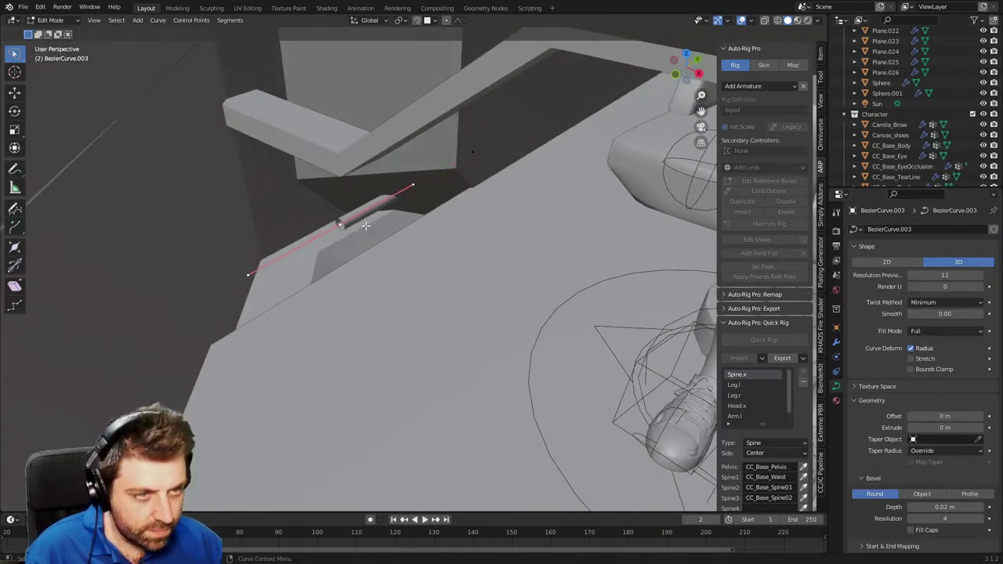
{"action": "key", "text": "KP_7"}
{"action": "key", "text": "z"}
{"action": "left_click", "coordinate": [314, 228]}
{"action": "mouse_move", "coordinate": [479, 427]}
{"action": "middle_mouse_down", "text": "shift"}
{"action": "mouse_move", "coordinate": [486, 379]}
{"action": "mouse_move", "coordinate": [462, 258]}
{"action": "middle_mouse_up", "text": "shift"}
{"action": "key", "text": "g"}
{"action": "key", "text": "x"}
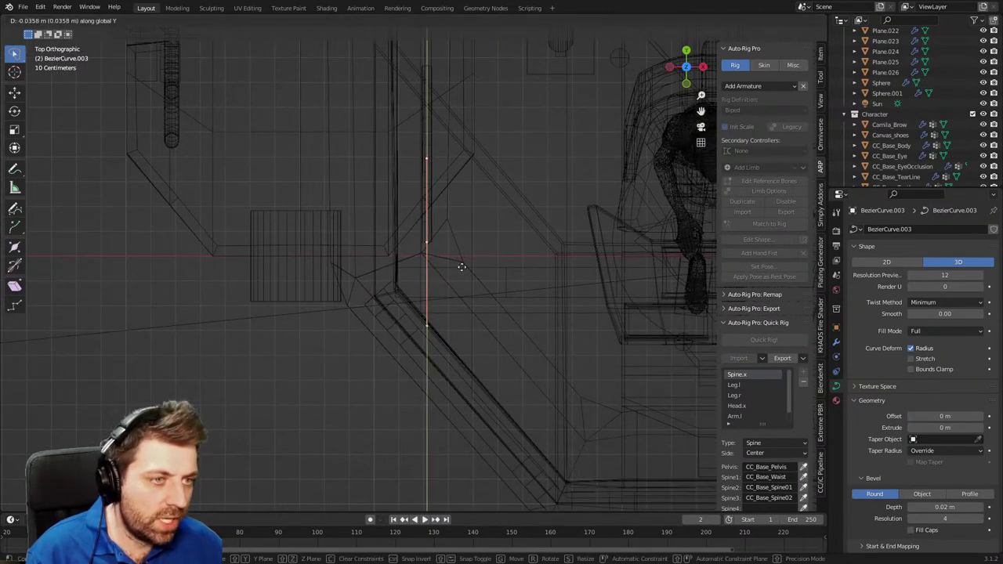
{"action": "left_click", "coordinate": [470, 267]}
{"action": "key", "text": "s"}
{"action": "left_click", "coordinate": [457, 249]}
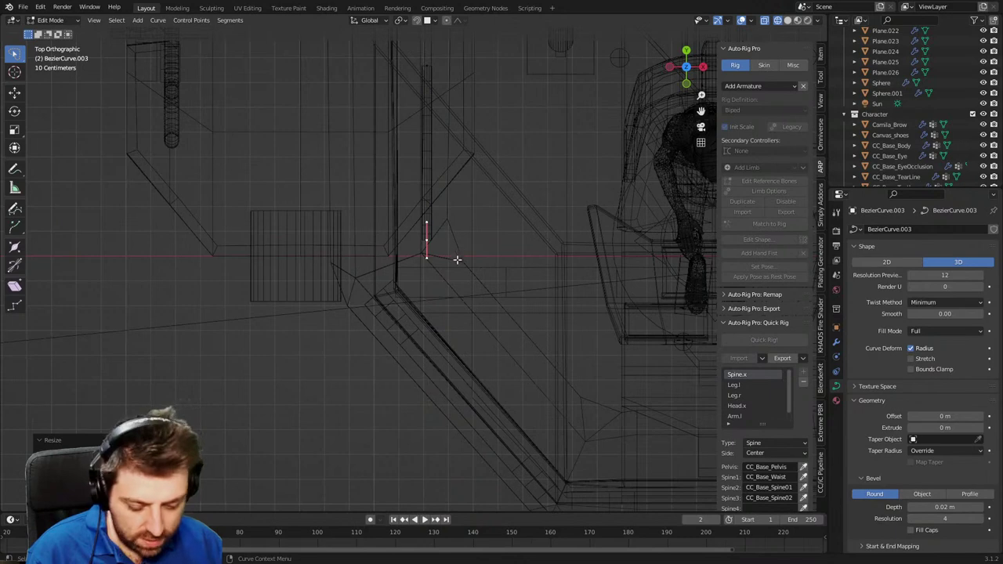
Extrude the pipe's end a short way around the corner and rotate the new point -45° to follow the angled wall.
{"action": "key", "text": "e"}
{"action": "key", "text": "y"}
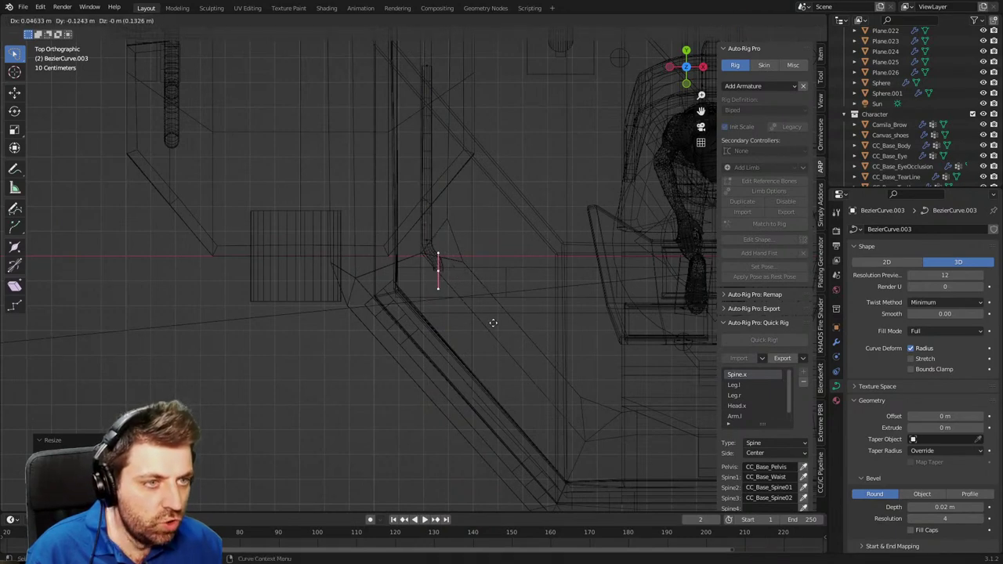
{"action": "left_click", "coordinate": [494, 320]}
{"action": "key", "text": "r"}
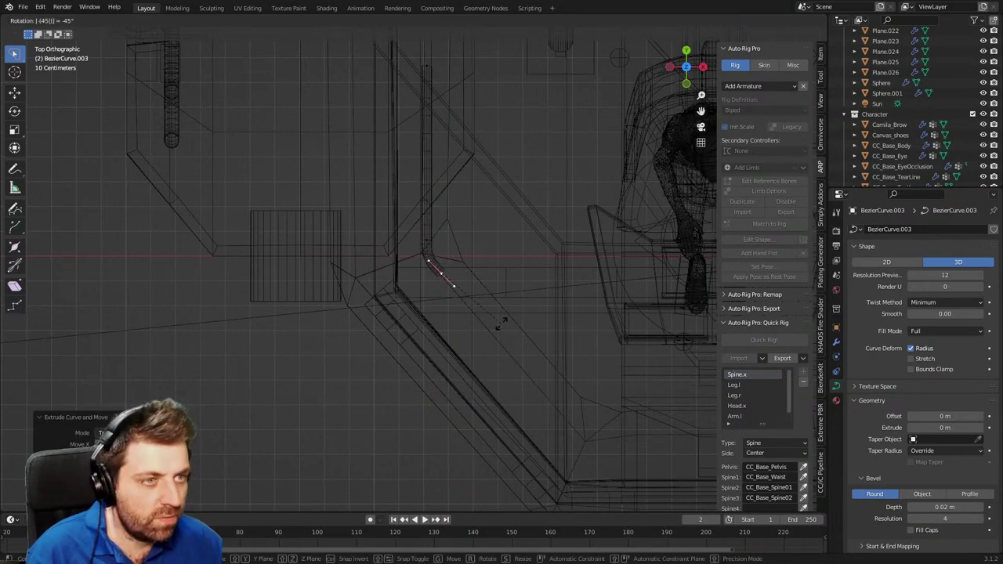
{"action": "key", "text": "Return"}
{"action": "scroll", "coordinate": [530, 332], "scroll_direction": "up", "scroll_amount": 2}
{"action": "key", "text": "r"}
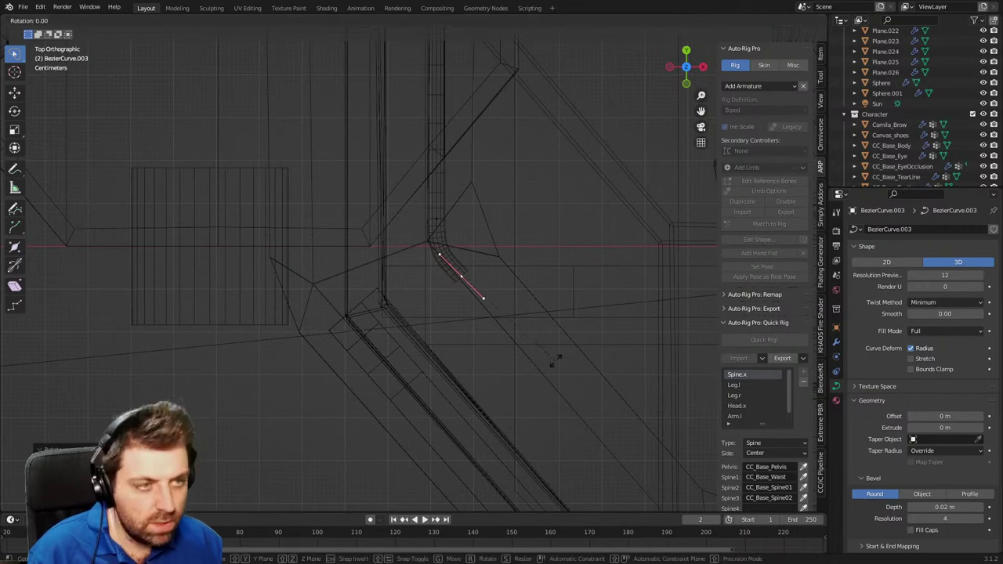
{"action": "right_click", "coordinate": [552, 368]}
Extrude the pipe about 0.89 m along the angled wall to the front corner and fine-tune the end point's position.
{"action": "middle_click_drag", "start_coordinate": [548, 372], "coordinate": [438, 244], "text": "shift"}
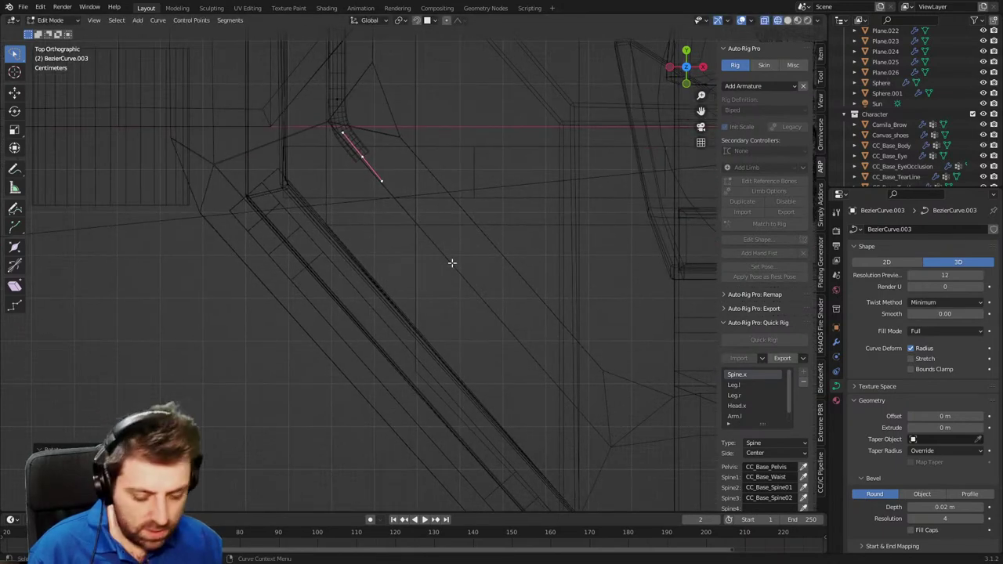
{"action": "key", "text": "g"}
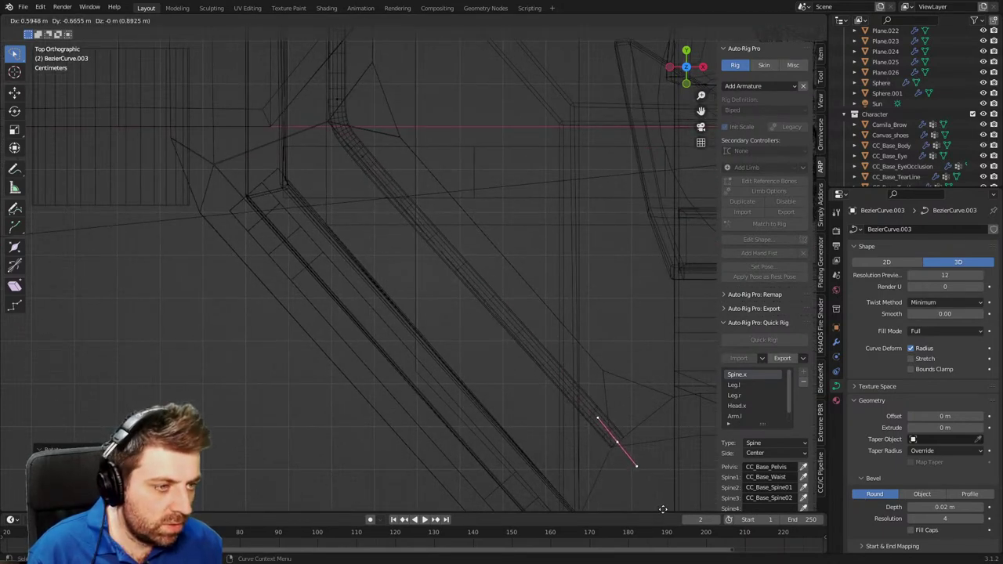
{"action": "left_click", "coordinate": [662, 509]}
{"action": "middle_click_drag", "start_coordinate": [662, 509], "coordinate": [519, 321], "text": "shift"}
{"action": "middle_click_drag", "start_coordinate": [575, 376], "coordinate": [410, 368], "text": "shift"}
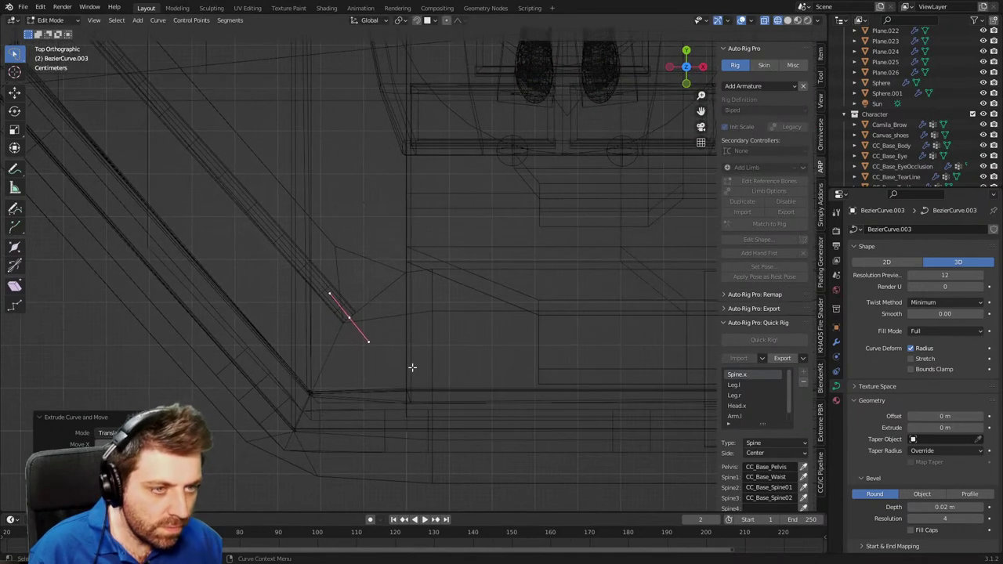
{"action": "key", "text": "g"}
{"action": "left_click", "coordinate": [407, 359]}
Extrude a short bend at the front corner, rotate its point 45° and flatten it with a Y scale of 0.
{"action": "key", "text": "e"}
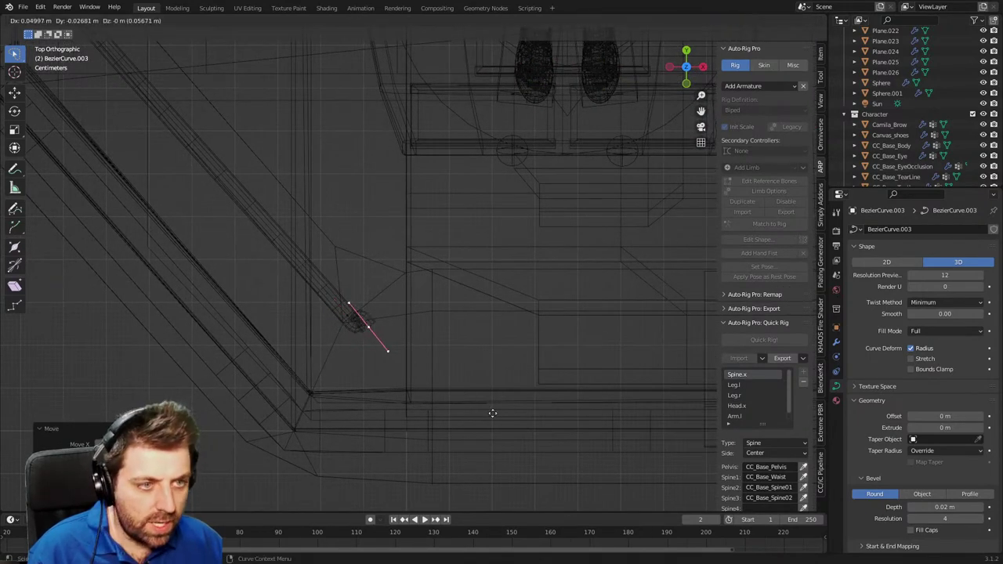
{"action": "left_click", "coordinate": [499, 418]}
{"action": "type", "text": "r45-"}
{"action": "key", "text": "Return"}
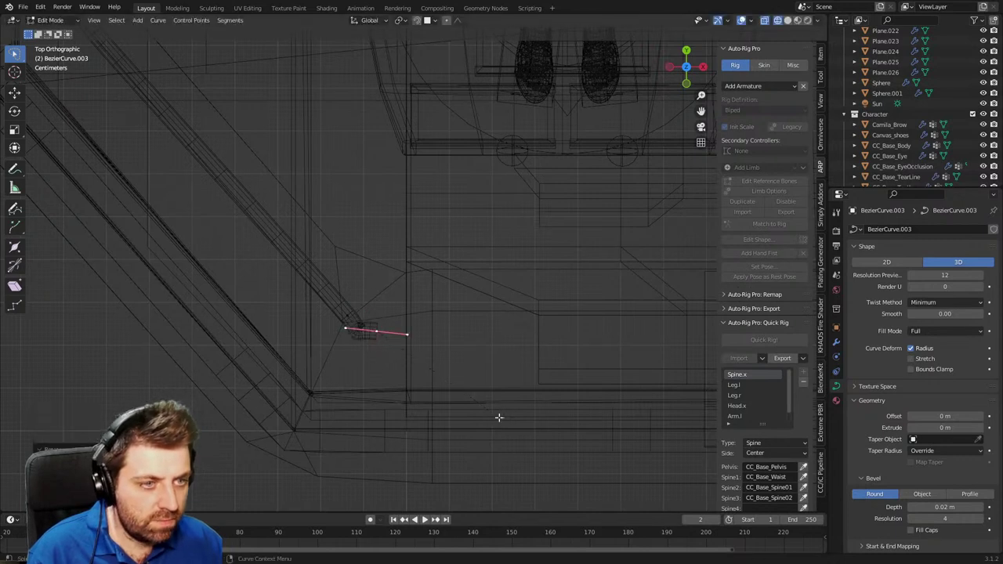
{"action": "type", "text": "sy0"}
{"action": "key", "text": "Return"}
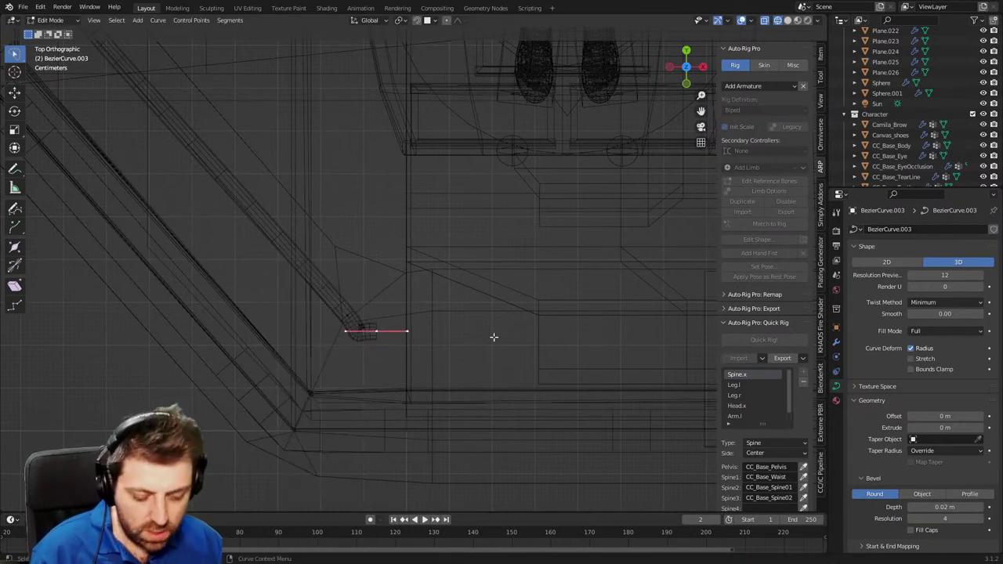
Move the end point of the pipe's front bend about 0.09 m along X and fine-tune its Y position.
{"action": "key", "text": "g"}
{"action": "key", "text": "y"}
{"action": "key", "text": "x"}
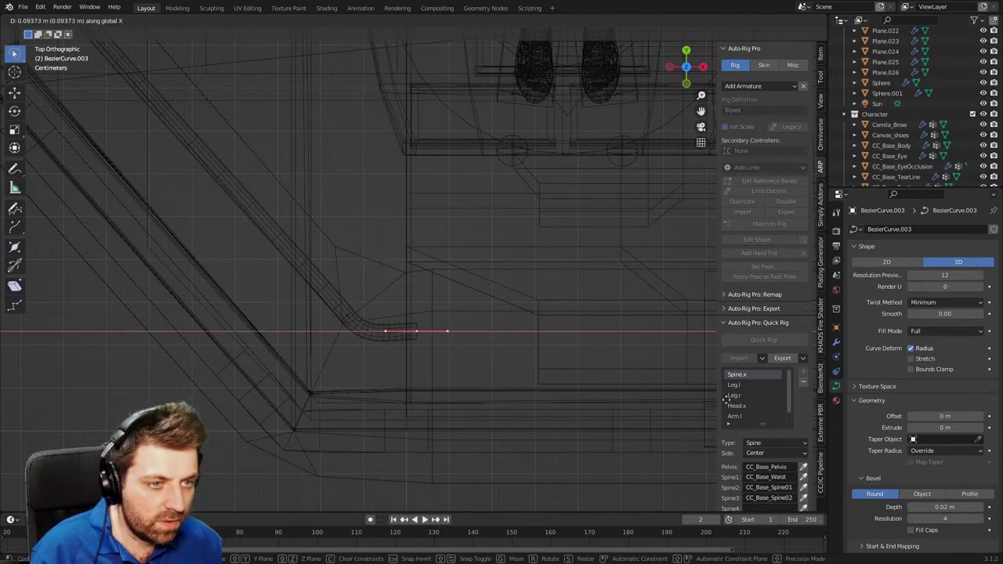
{"action": "left_click", "coordinate": [725, 400]}
{"action": "key", "text": "g"}
{"action": "key", "text": "y"}
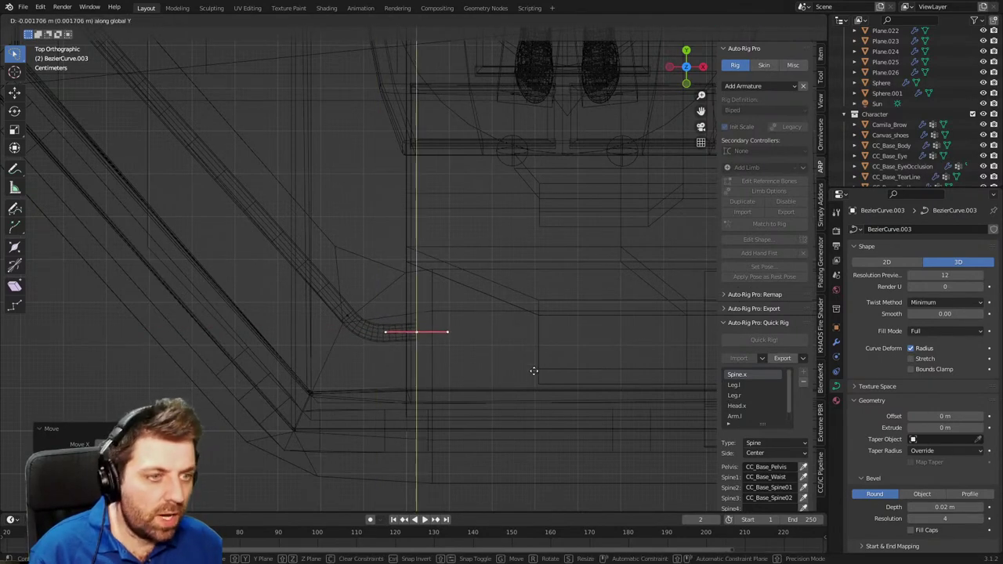
{"action": "left_click", "coordinate": [542, 388]}
Extrude the pipe's end along X across the front wall towards the cockpit's centre line.
{"action": "scroll", "coordinate": [368, 374], "scroll_direction": "down", "scroll_amount": 3}
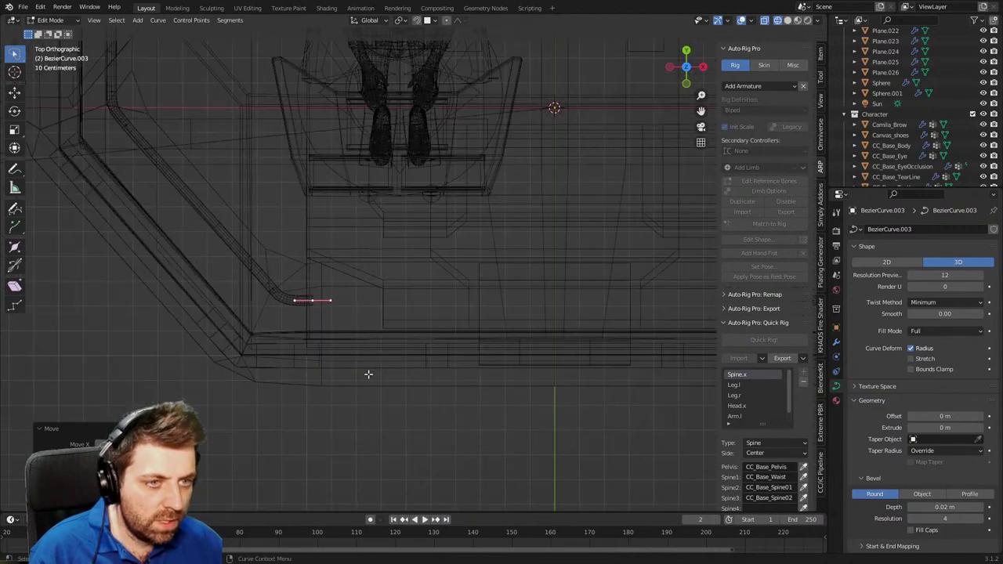
{"action": "key", "text": "e"}
{"action": "key", "text": "x"}
{"action": "left_click", "coordinate": [705, 398]}
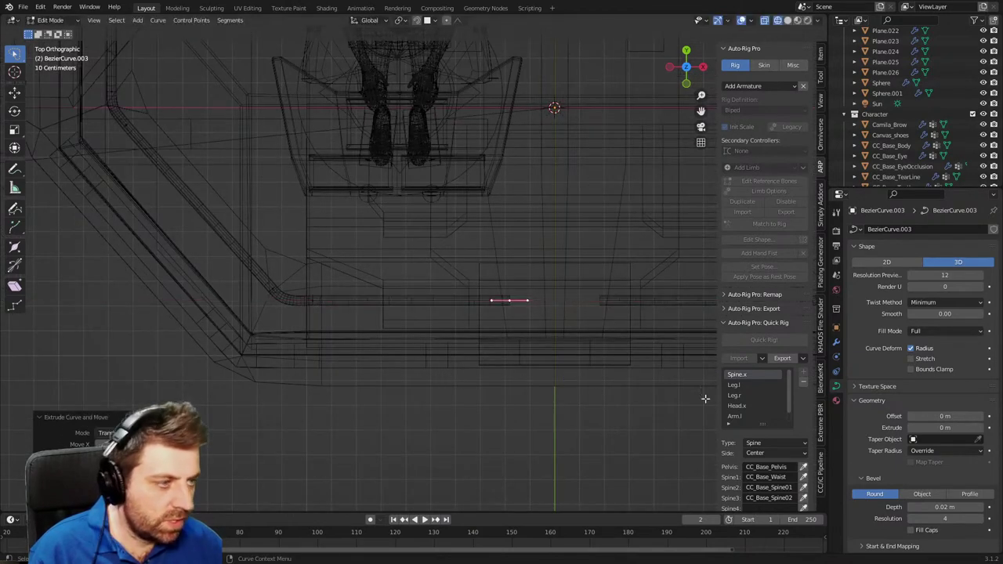
Enable clipping in the pipe's Mirror modifier and move the end point along X until it meets the mirrored half.
{"action": "left_click", "coordinate": [835, 343]}
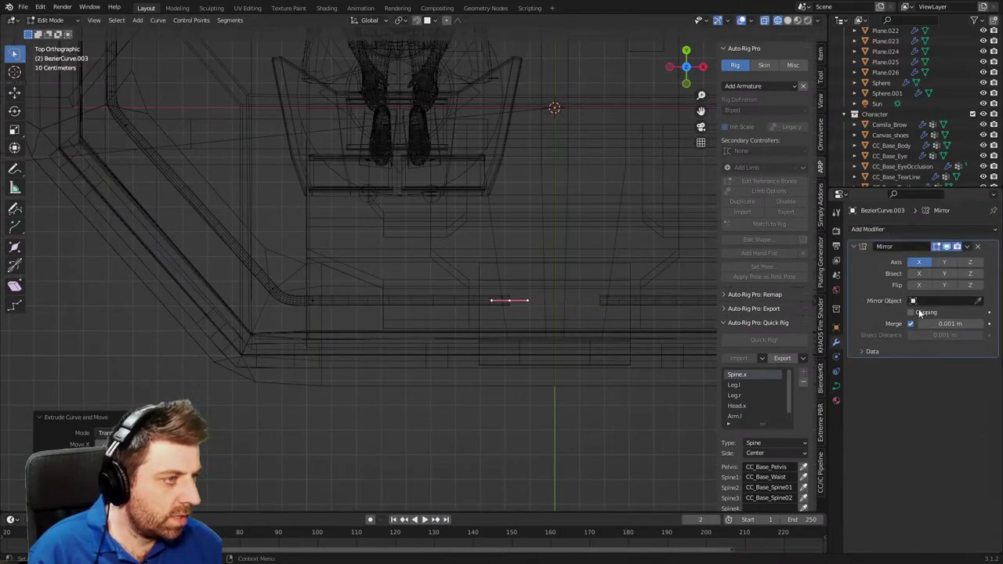
{"action": "key", "text": "g"}
{"action": "key", "text": "y"}
{"action": "key", "text": "x"}
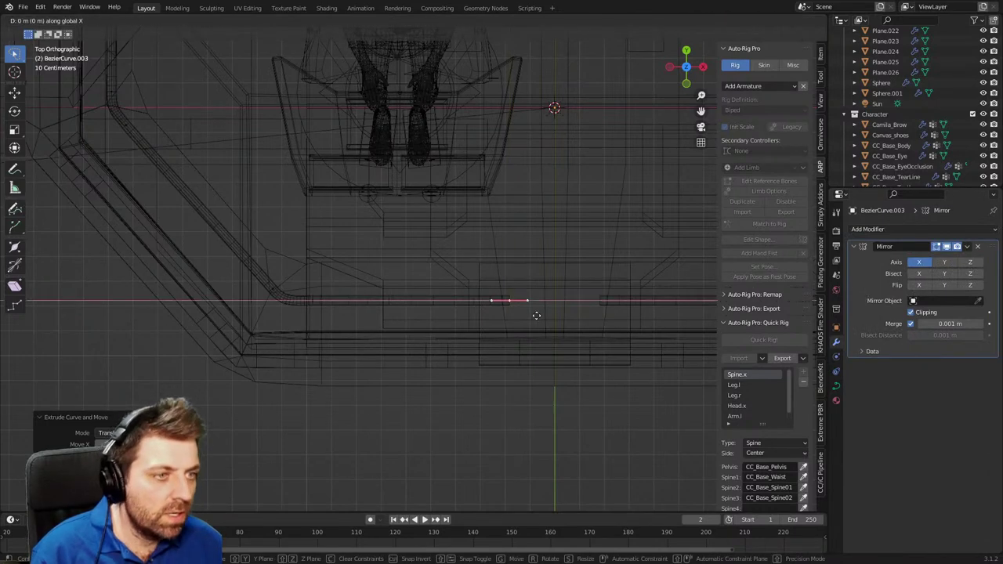
{"action": "left_click", "coordinate": [663, 329]}
Raise the whole pipe about 0.03 m along Z so it rests on the floor.
{"action": "key", "text": "z"}
{"action": "left_click", "coordinate": [667, 314]}
{"action": "mouse_move", "coordinate": [627, 309]}
{"action": "middle_mouse_down"}
{"action": "mouse_move", "coordinate": [459, 264]}
{"action": "mouse_move", "coordinate": [387, 224]}
{"action": "mouse_move", "coordinate": [497, 262]}
{"action": "mouse_move", "coordinate": [494, 144]}
{"action": "mouse_move", "coordinate": [475, 242]}
{"action": "middle_mouse_up"}
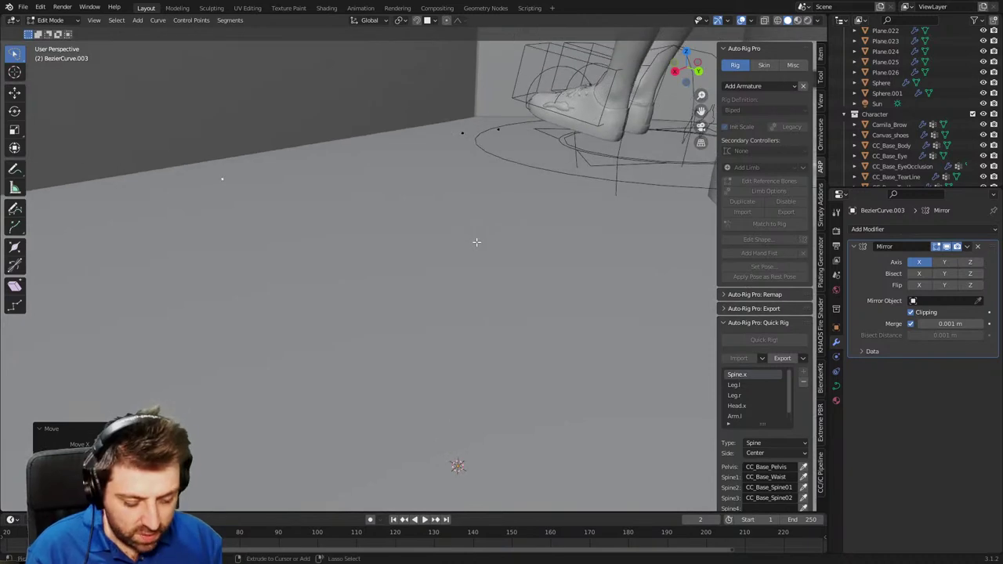
{"action": "key", "text": "g"}
{"action": "key", "text": "z"}
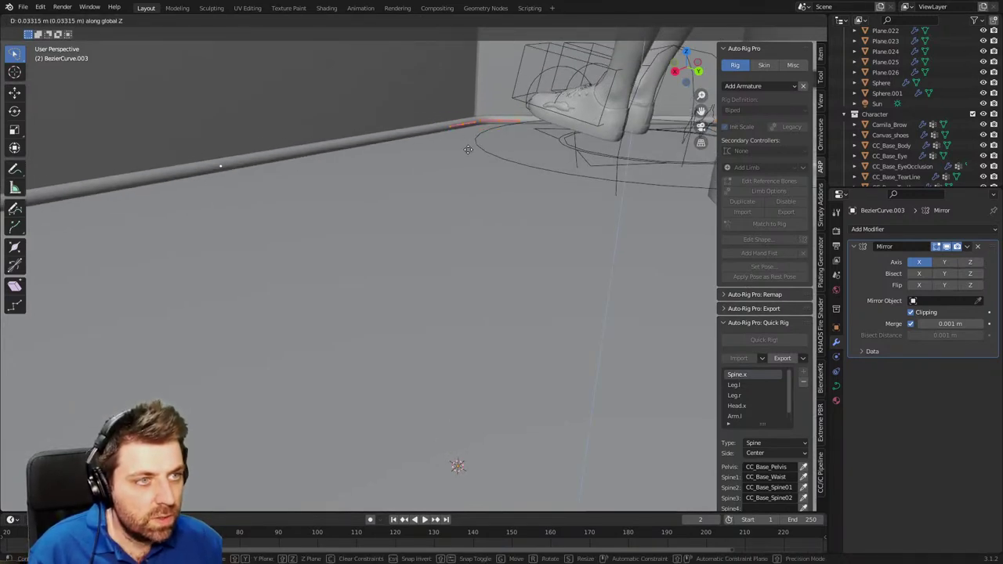
{"action": "left_click", "coordinate": [471, 141]}
Shift the pipe along Y so its front run follows the base of the wall.
{"action": "middle_click_drag", "start_coordinate": [470, 141], "coordinate": [455, 117]}
{"action": "key", "text": "g"}
{"action": "key", "text": "y"}
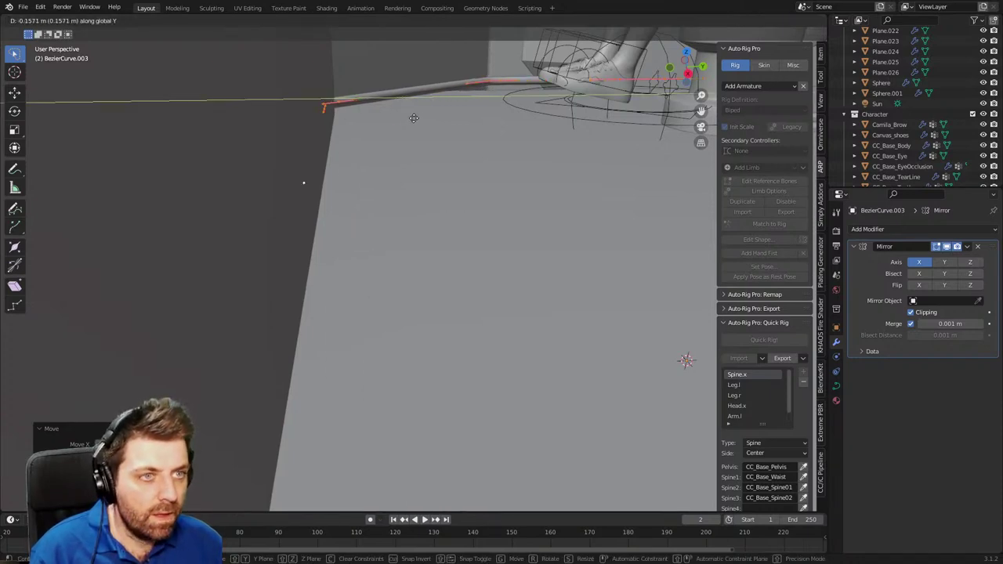
{"action": "left_click", "coordinate": [570, 125]}
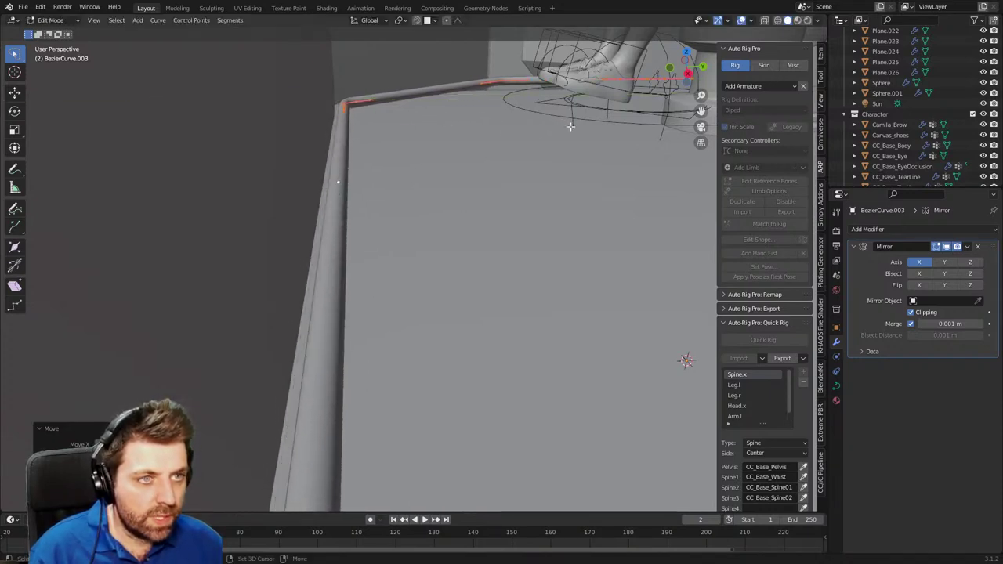
Select the pipe's points except the centre one and shift them about -0.06 m along X against the side wall.
{"action": "mouse_move", "coordinate": [470, 160]}
{"action": "middle_mouse_down", "text": "shift"}
{"action": "mouse_move", "coordinate": [477, 211]}
{"action": "mouse_move", "coordinate": [562, 209]}
{"action": "middle_mouse_up", "text": "shift"}
{"action": "key", "text": "z"}
{"action": "left_click", "coordinate": [480, 208]}
{"action": "middle_click_drag", "start_coordinate": [428, 202], "coordinate": [465, 301]}
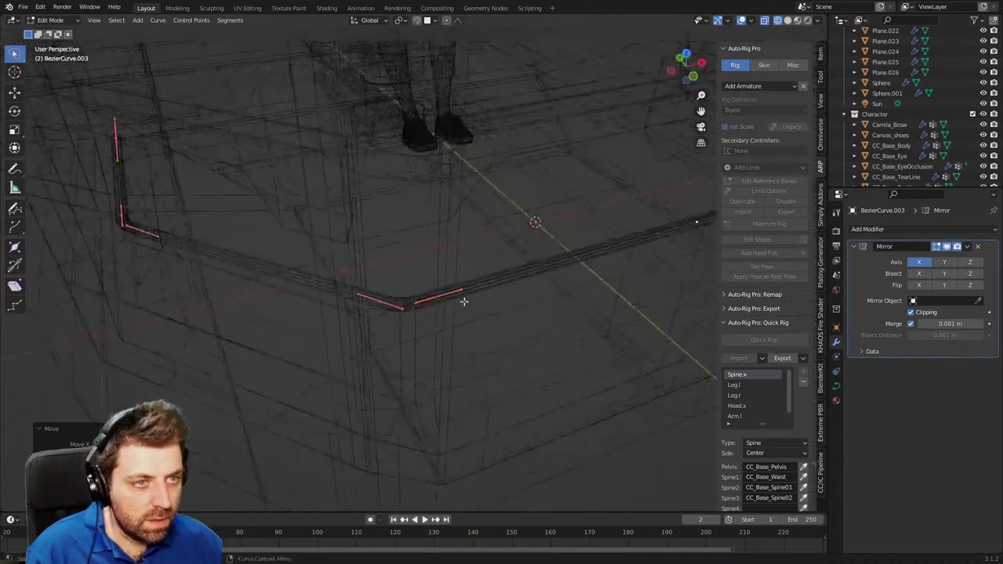
{"action": "left_click", "coordinate": [391, 301]}
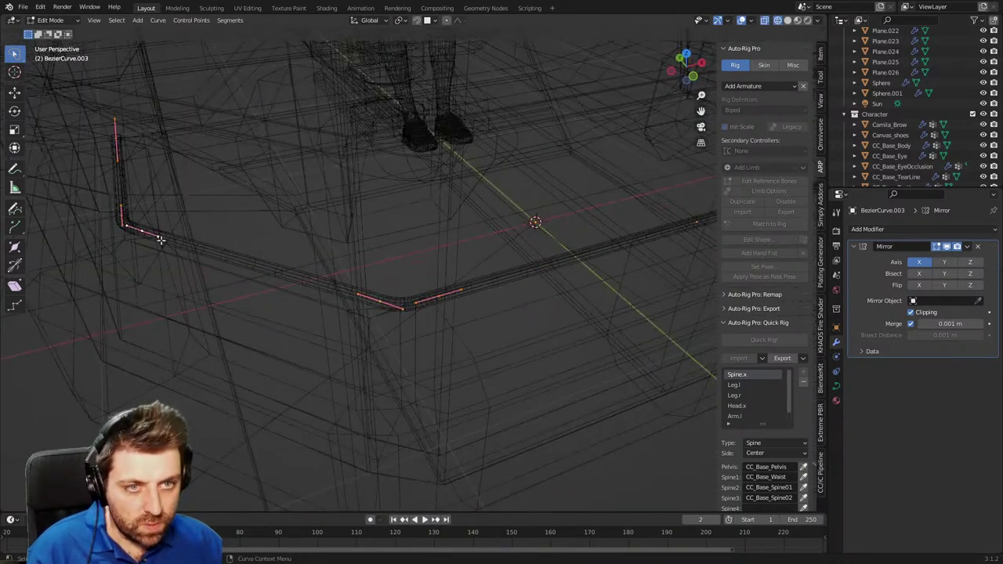
{"action": "key", "text": "z"}
{"action": "left_click", "coordinate": [235, 232]}
{"action": "mouse_move", "coordinate": [235, 232]}
{"action": "middle_mouse_down"}
{"action": "mouse_move", "coordinate": [407, 173]}
{"action": "mouse_move", "coordinate": [242, 314]}
{"action": "middle_mouse_up"}
{"action": "scroll", "coordinate": [242, 314], "scroll_direction": "up", "scroll_amount": 2}
{"action": "middle_click_drag", "start_coordinate": [548, 287], "coordinate": [237, 294]}
{"action": "scroll", "coordinate": [373, 285], "scroll_direction": "down", "scroll_amount": 1}
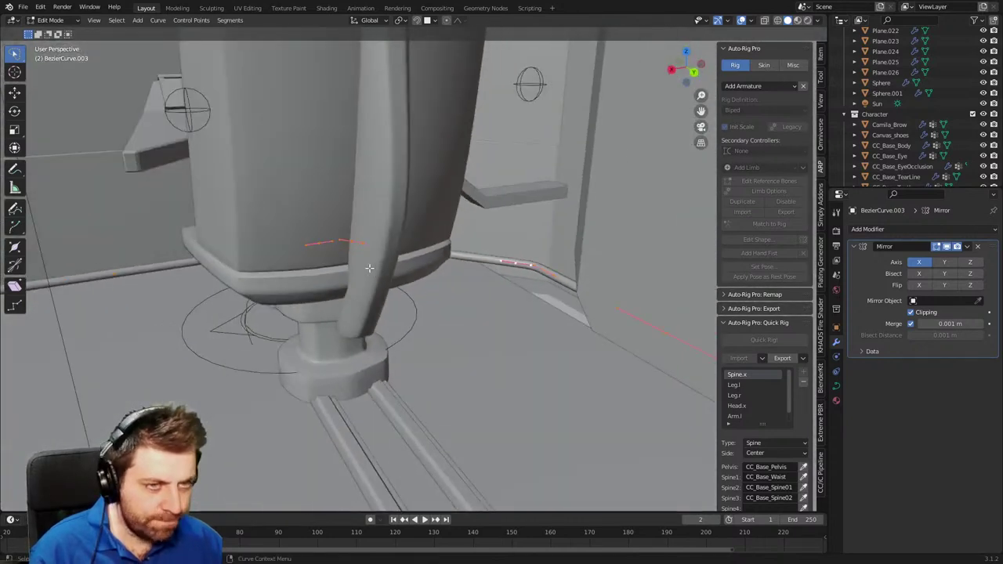
{"action": "middle_click_drag", "start_coordinate": [517, 292], "coordinate": [485, 303]}
{"action": "key", "text": "g"}
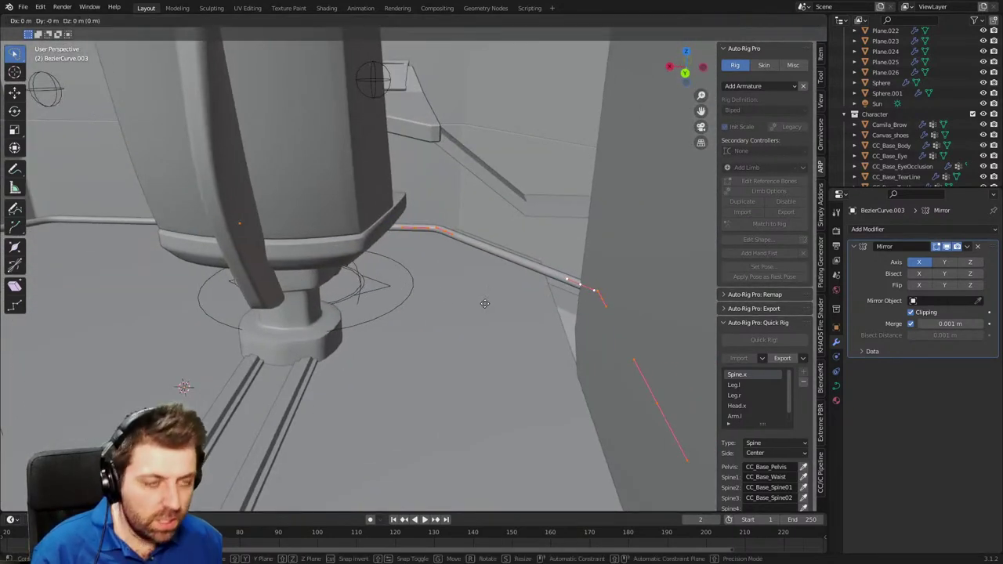
{"action": "key", "text": "z"}
{"action": "key", "text": "x"}
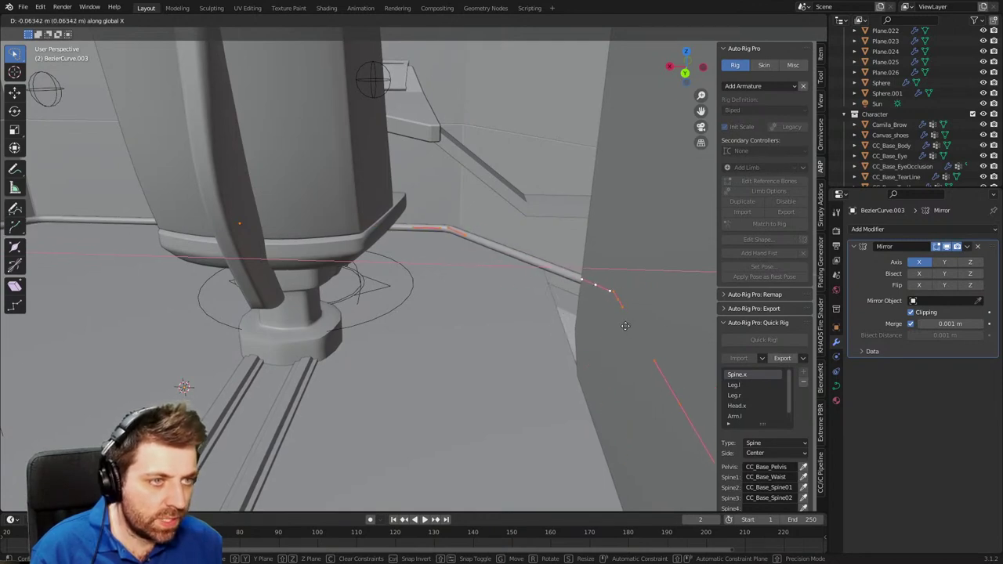
{"action": "left_click", "coordinate": [475, 328]}
Leave the pipe's Edit Mode and open the cockpit room mesh Plane.025 for editing.
{"action": "scroll", "coordinate": [475, 328], "scroll_direction": "down", "scroll_amount": 4}
{"action": "middle_click_drag", "start_coordinate": [476, 329], "coordinate": [406, 343]}
{"action": "scroll", "coordinate": [410, 315], "scroll_direction": "up", "scroll_amount": 2}
{"action": "middle_click_drag", "start_coordinate": [524, 352], "coordinate": [309, 322]}
{"action": "scroll", "coordinate": [432, 347], "scroll_direction": "down", "scroll_amount": 4}
{"action": "key", "text": "Tab"}
{"action": "left_click", "coordinate": [374, 348]}
{"action": "key", "text": "Tab"}
{"action": "middle_click_drag", "start_coordinate": [422, 334], "coordinate": [410, 337]}
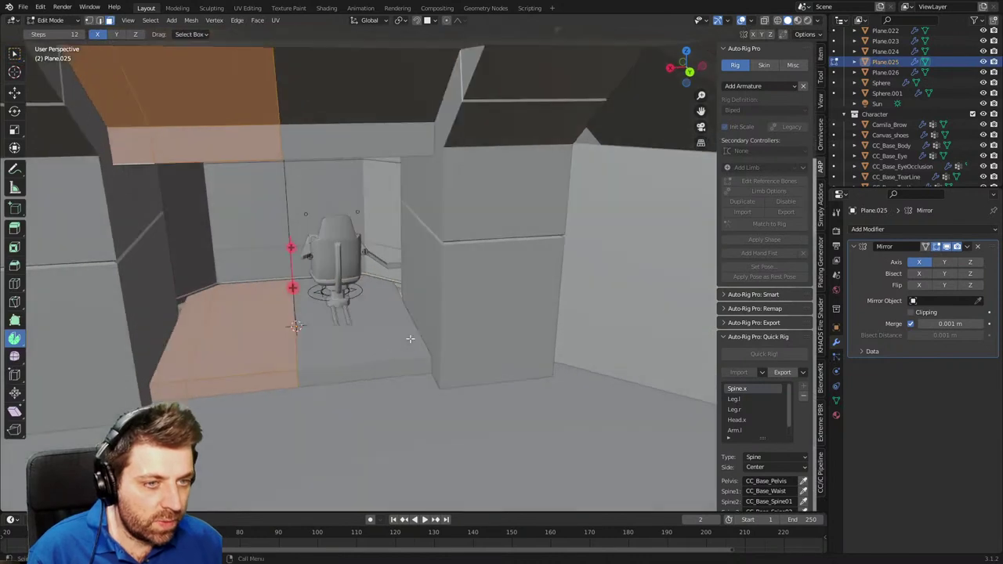
Duplicate the narrow side face of the raised cockpit floor in place and scale the copy down slightly.
{"action": "key", "text": "2"}
{"action": "key", "text": "alt+a"}
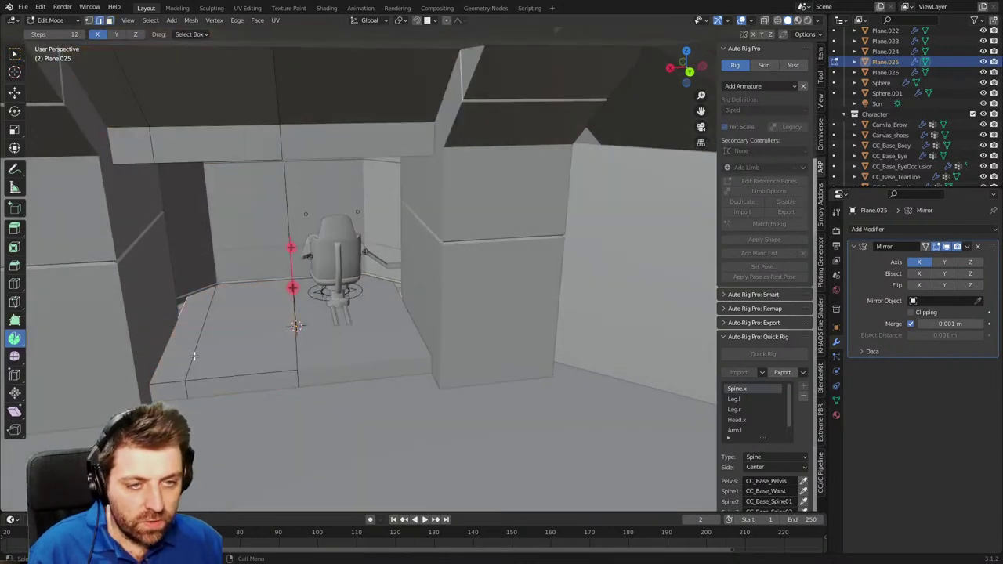
{"action": "left_click", "coordinate": [178, 358]}
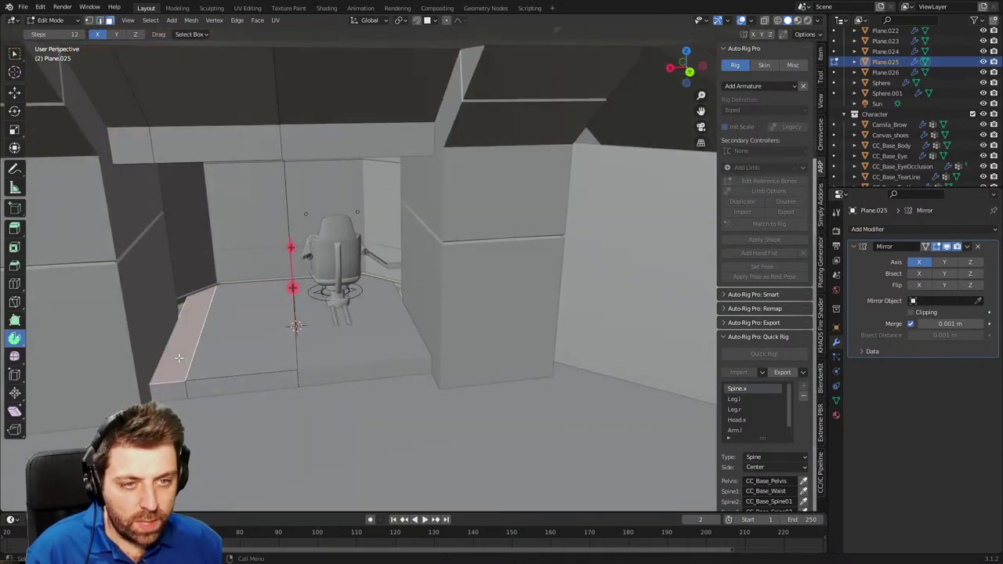
{"action": "key", "text": "shift+d"}
{"action": "right_click", "coordinate": [223, 358]}
{"action": "key", "text": "s"}
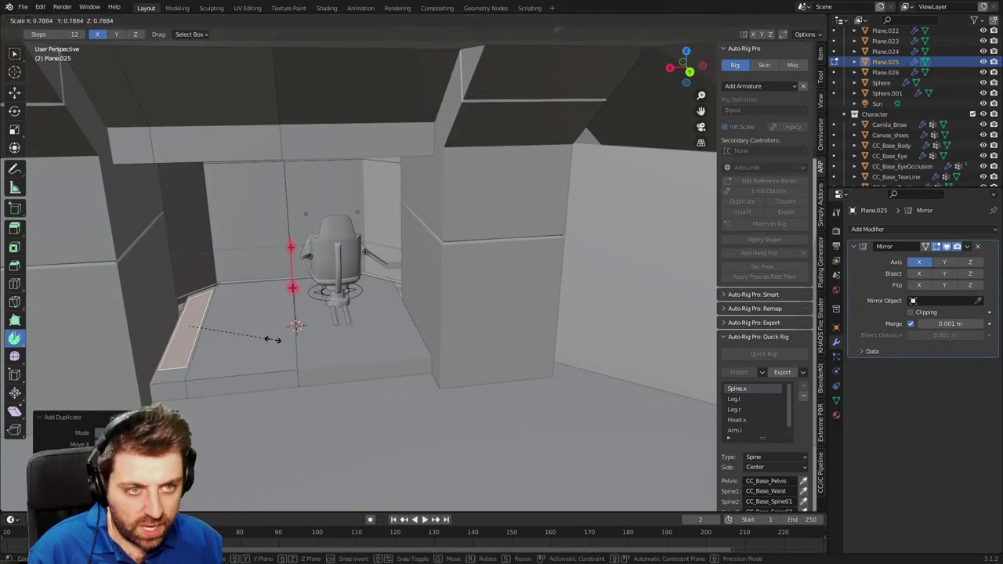
{"action": "left_click", "coordinate": [244, 334]}
Move the duplicated strip about 2.9 m along Y out of the cockpit and flatten its slanted edge with a Y scale of 0.
{"action": "key", "text": "g"}
{"action": "key", "text": "y"}
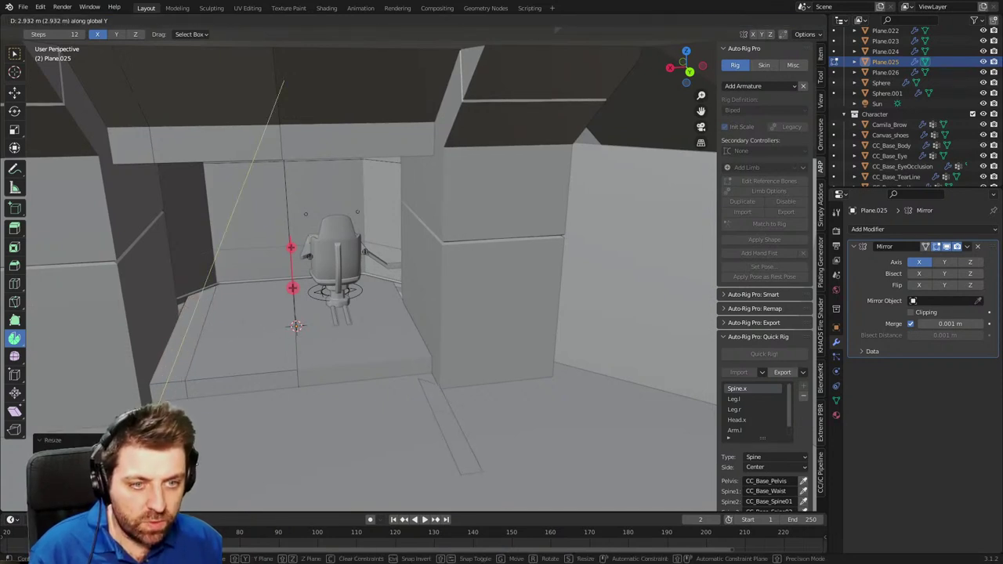
{"action": "left_click", "coordinate": [198, 450]}
{"action": "middle_click_drag", "start_coordinate": [198, 449], "coordinate": [235, 382], "text": "shift"}
{"action": "left_click", "coordinate": [200, 329]}
{"action": "type", "text": "sy0"}
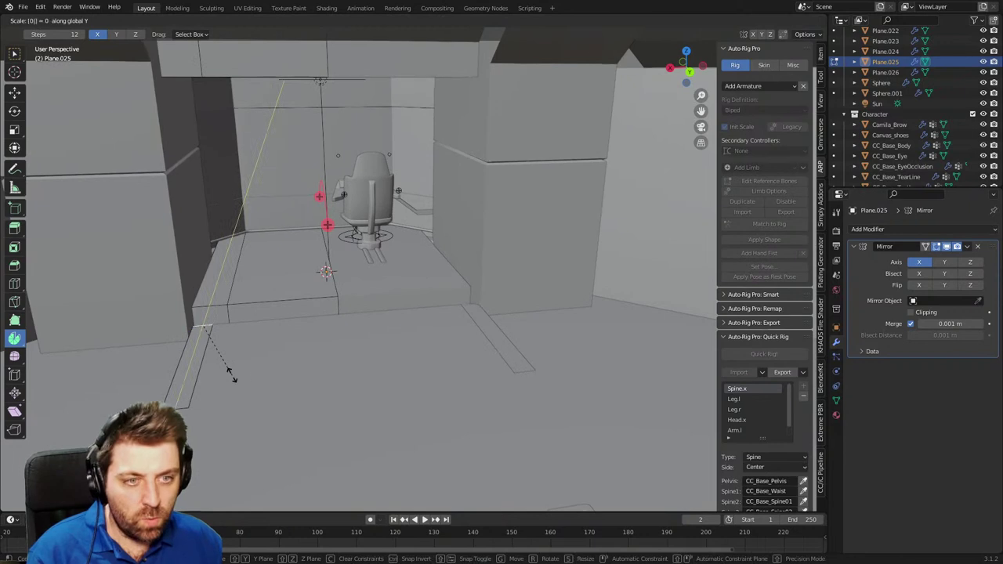
{"action": "key", "text": "Return"}
Select the whole linked strip and scale it to about 0.13 along Y.
{"action": "key", "text": "ctrl+l"}
{"action": "key", "text": "s"}
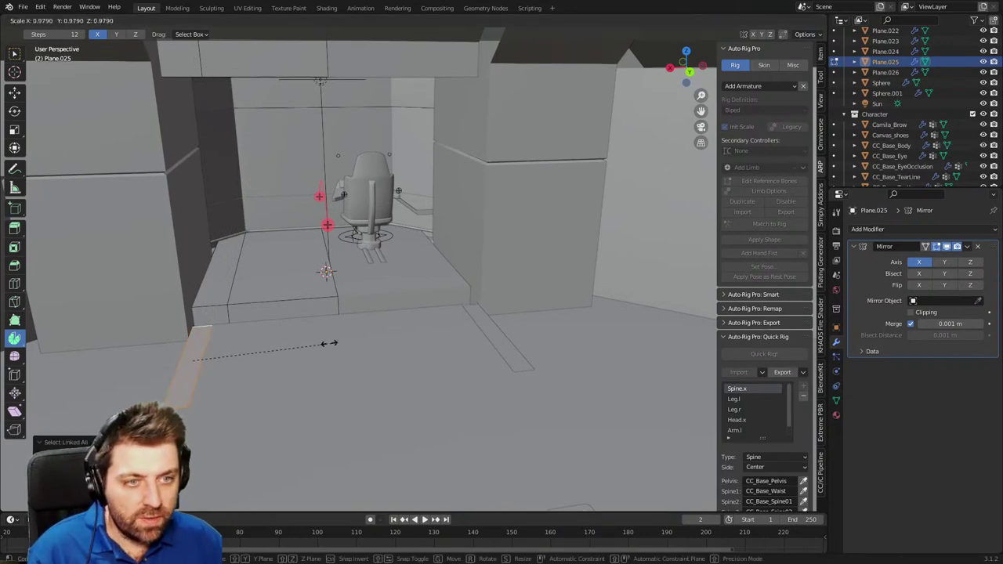
{"action": "key", "text": "y"}
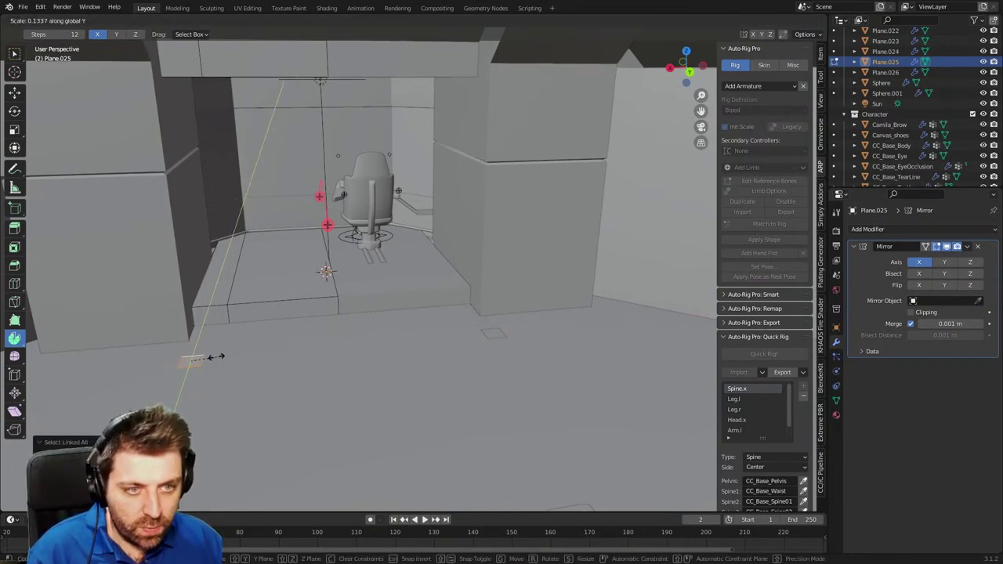
{"action": "key", "text": "Return"}
Place the small face at the outer rear corner of the raised floor and fine-tune its X position.
{"action": "key", "text": "g"}
{"action": "left_click", "coordinate": [239, 290]}
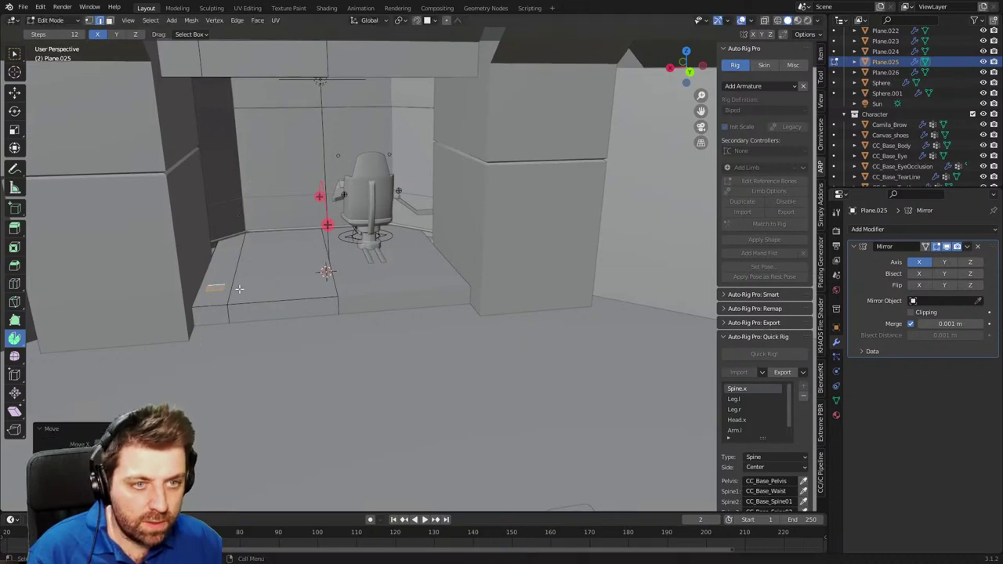
{"action": "key", "text": "g"}
{"action": "key", "text": "x"}
{"action": "left_click", "coordinate": [231, 294]}
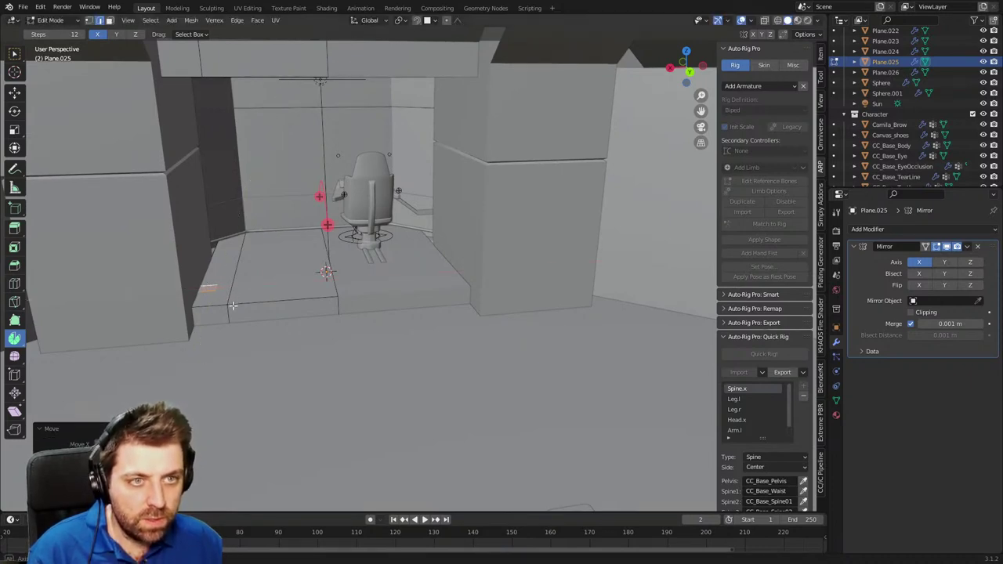
Extrude the small face about 2.45 m upward into a doorway pillar.
{"action": "middle_click_drag", "start_coordinate": [233, 305], "coordinate": [224, 286]}
{"action": "key", "text": "e"}
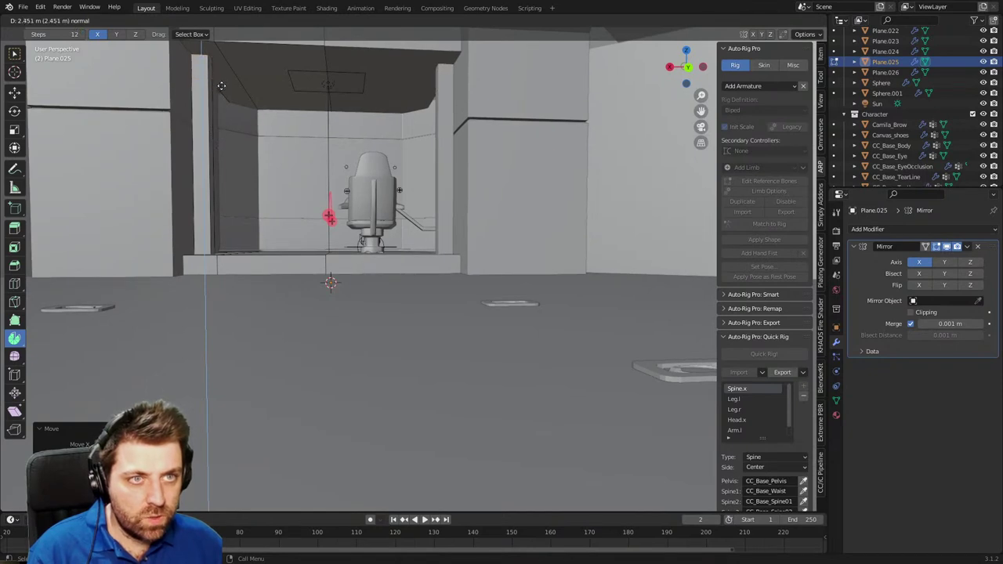
{"action": "left_click", "coordinate": [215, 38]}
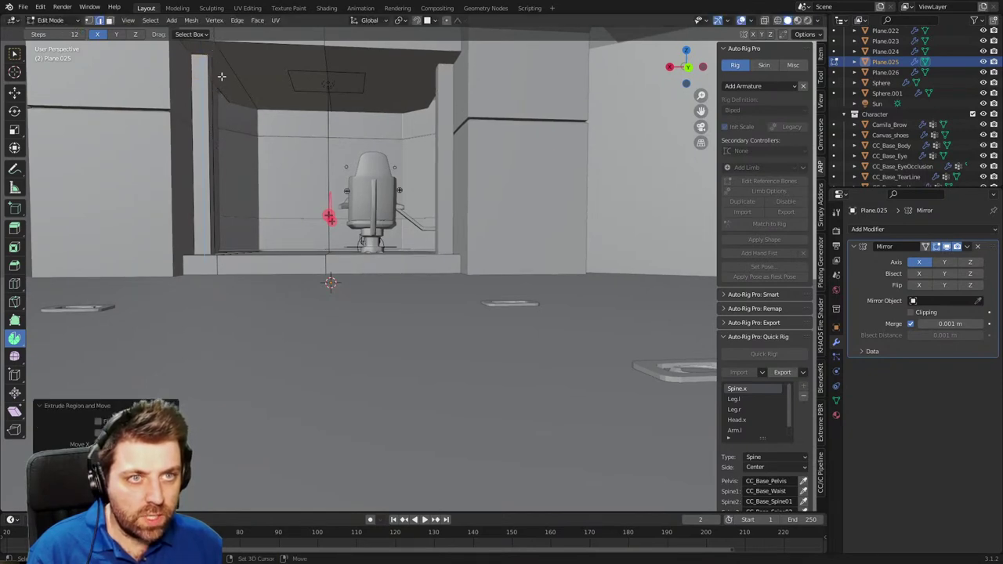
Select the pillar's inner top vertices and lower them about 0.33 m along Z in front wireframe view to slant its top.
{"action": "key", "text": "z"}
{"action": "mouse_move", "coordinate": [222, 78]}
{"action": "middle_mouse_down", "text": "shift"}
{"action": "mouse_move", "coordinate": [267, 212]}
{"action": "mouse_move", "coordinate": [241, 237]}
{"action": "middle_mouse_up", "text": "shift"}
{"action": "left_click", "coordinate": [185, 216]}
{"action": "key", "text": "1"}
{"action": "left_click", "coordinate": [259, 237]}
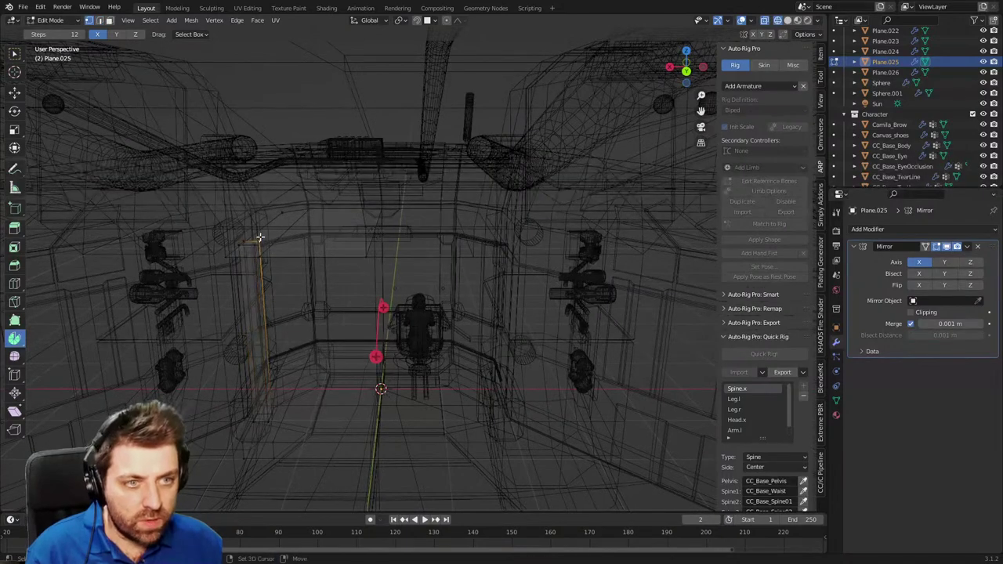
{"action": "key", "text": "KP_3"}
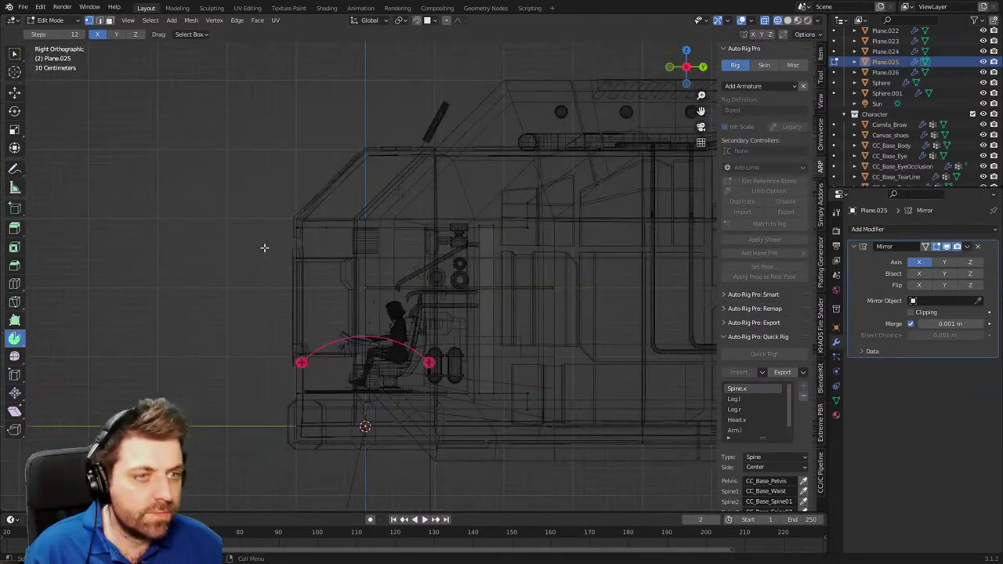
{"action": "key", "text": "KP_1"}
{"action": "middle_click_drag", "start_coordinate": [518, 194], "coordinate": [415, 212], "text": "shift"}
{"action": "key", "text": "g"}
{"action": "key", "text": "z"}
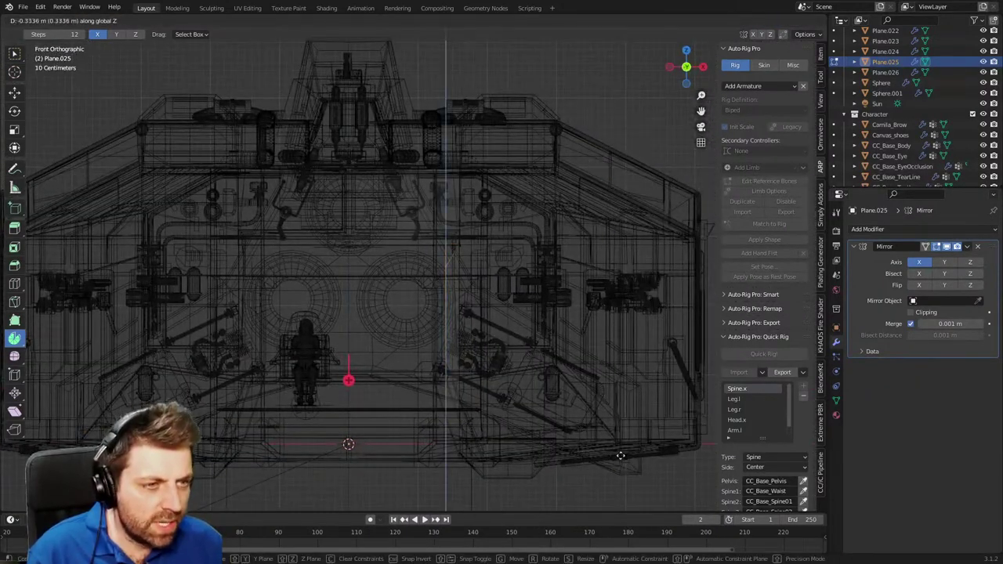
{"action": "left_click", "coordinate": [620, 456]}
Extrude the pillar's slanted top face along X towards the room's centre and enable clipping in the Mirror modifier.
{"action": "scroll", "coordinate": [470, 289], "scroll_direction": "up", "scroll_amount": 3}
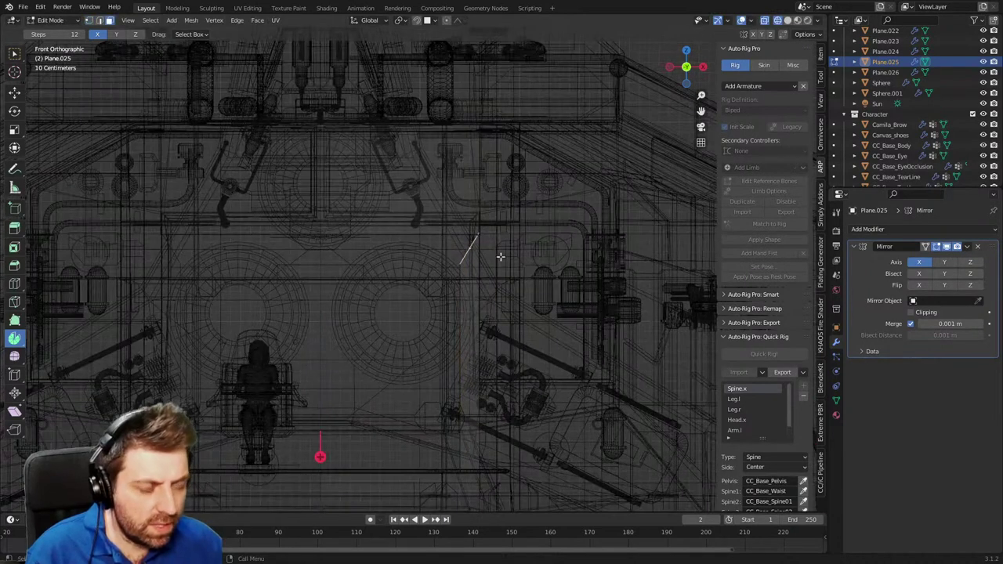
{"action": "key", "text": "g"}
{"action": "key", "text": "x"}
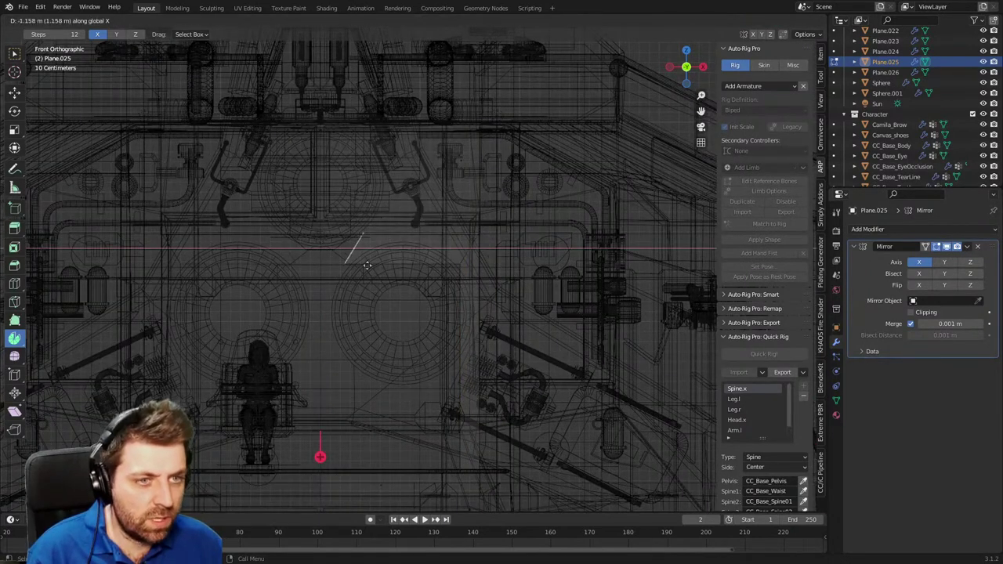
{"action": "left_click", "coordinate": [394, 268]}
{"action": "left_click", "coordinate": [912, 324]}
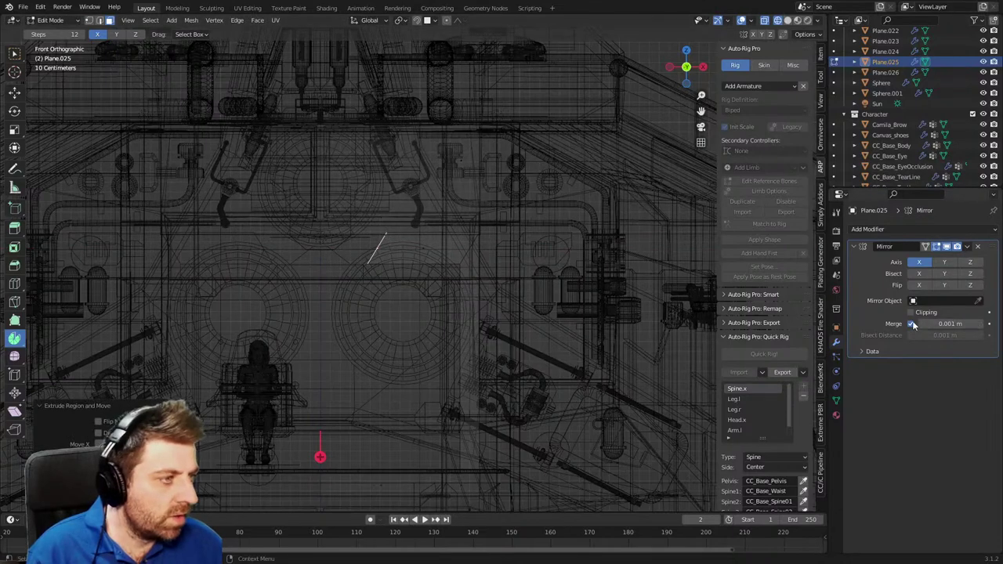
Move the extruded face along X to the mirror plane to close the doorway's top beam, and check it in solid view.
{"action": "key", "text": "g"}
{"action": "key", "text": "x"}
{"action": "left_click", "coordinate": [356, 310]}
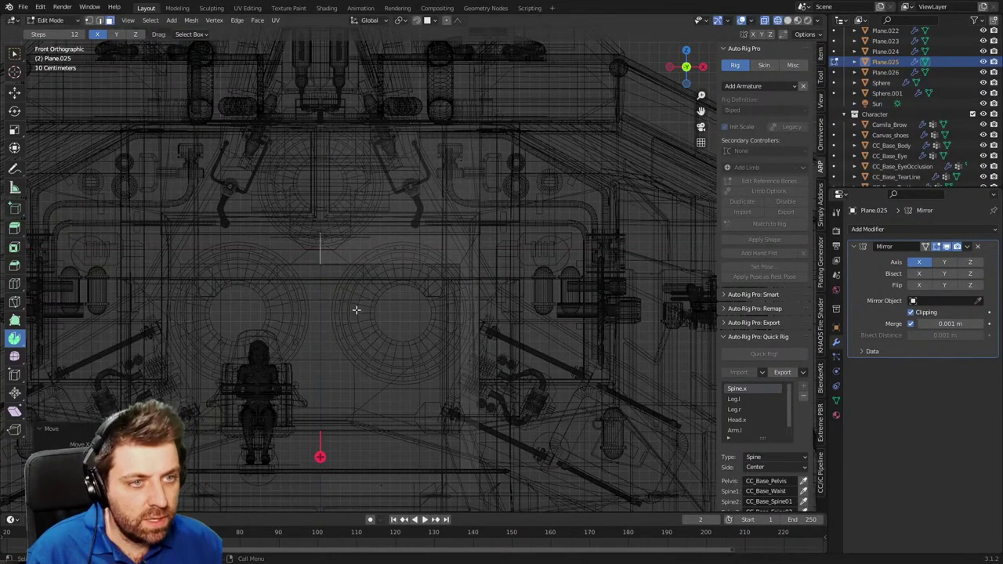
{"action": "key", "text": "z"}
{"action": "left_click", "coordinate": [425, 302]}
{"action": "middle_click_drag", "start_coordinate": [425, 302], "coordinate": [194, 319]}
{"action": "scroll", "coordinate": [418, 326], "scroll_direction": "up", "scroll_amount": 3}
{"action": "middle_click_drag", "start_coordinate": [419, 326], "coordinate": [373, 279]}
{"action": "middle_click_drag", "start_coordinate": [294, 192], "coordinate": [312, 207]}
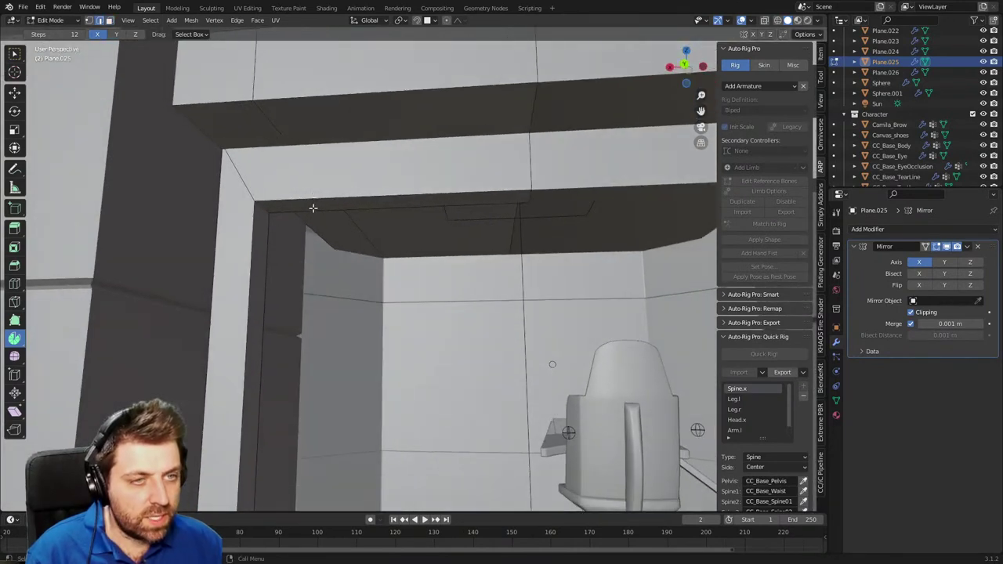
Add a loop cut across the doorway's top beam near the corner, flatten it along X and bevel it into two edges.
{"action": "left_click", "coordinate": [355, 194]}
{"action": "left_click", "coordinate": [286, 194]}
{"action": "key", "text": "s"}
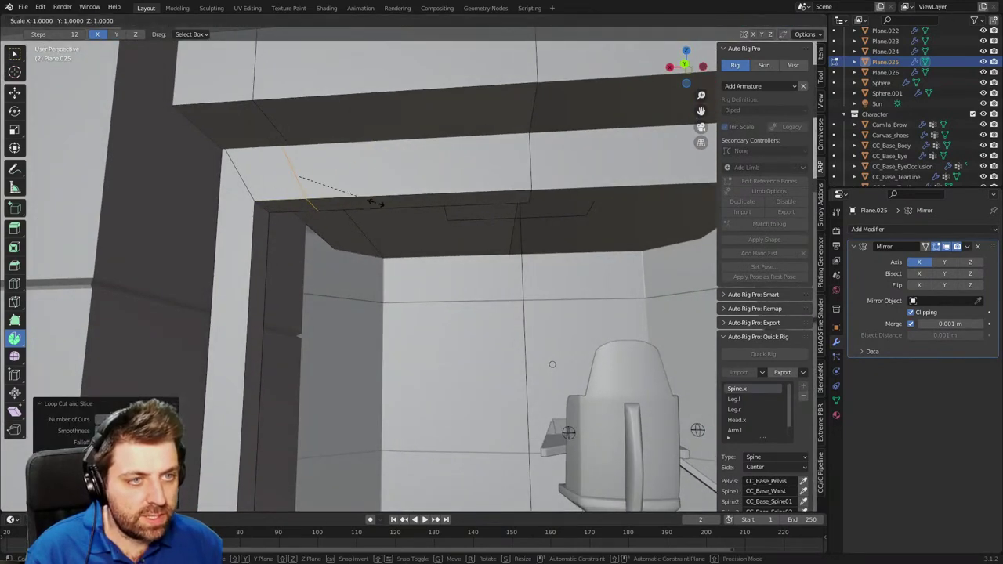
{"action": "key", "text": "x"}
{"action": "key", "text": "0"}
{"action": "left_click", "coordinate": [377, 203]}
{"action": "key", "text": "ctrl+b"}
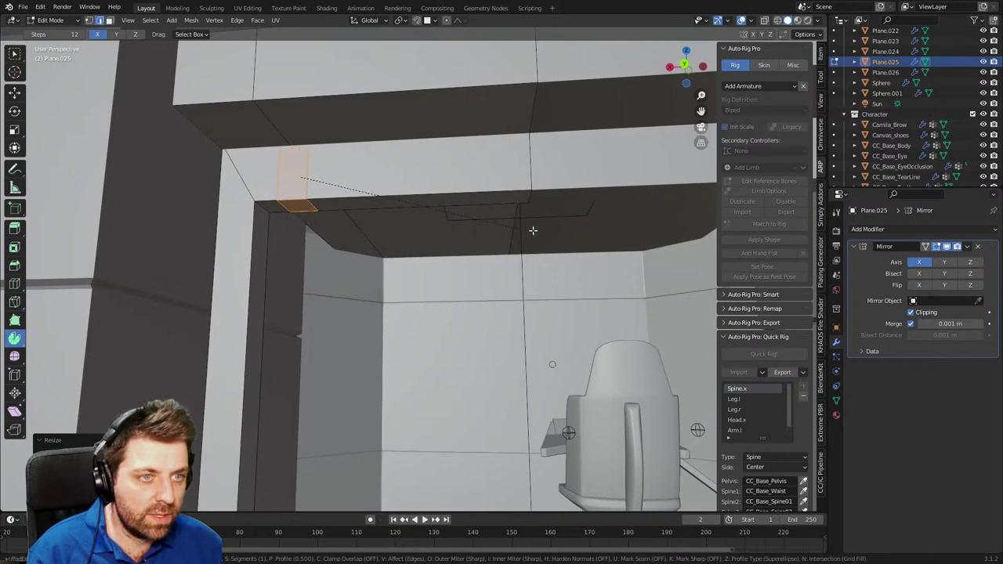
{"action": "left_click", "coordinate": [533, 231]}
Raise the beam's middle underside face about 0.18 m along Z to form an angled corner in the doorway.
{"action": "key", "text": "3"}
{"action": "left_click", "coordinate": [470, 204]}
{"action": "key", "text": "g"}
{"action": "key", "text": "z"}
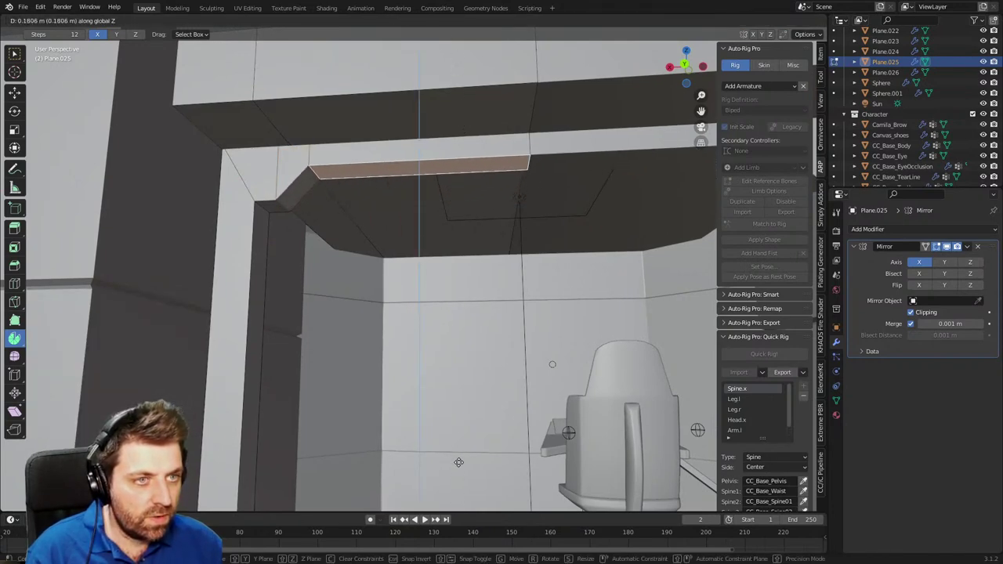
{"action": "left_click", "coordinate": [459, 462]}
Select the whole linked door frame and move it about 0.41 m along Y towards the room's outer edge.
{"action": "scroll", "coordinate": [478, 431], "scroll_direction": "down", "scroll_amount": 5}
{"action": "key", "text": "Tab"}
{"action": "middle_click_drag", "start_coordinate": [486, 422], "coordinate": [429, 414]}
{"action": "key", "text": "Tab"}
{"action": "left_click", "coordinate": [333, 364]}
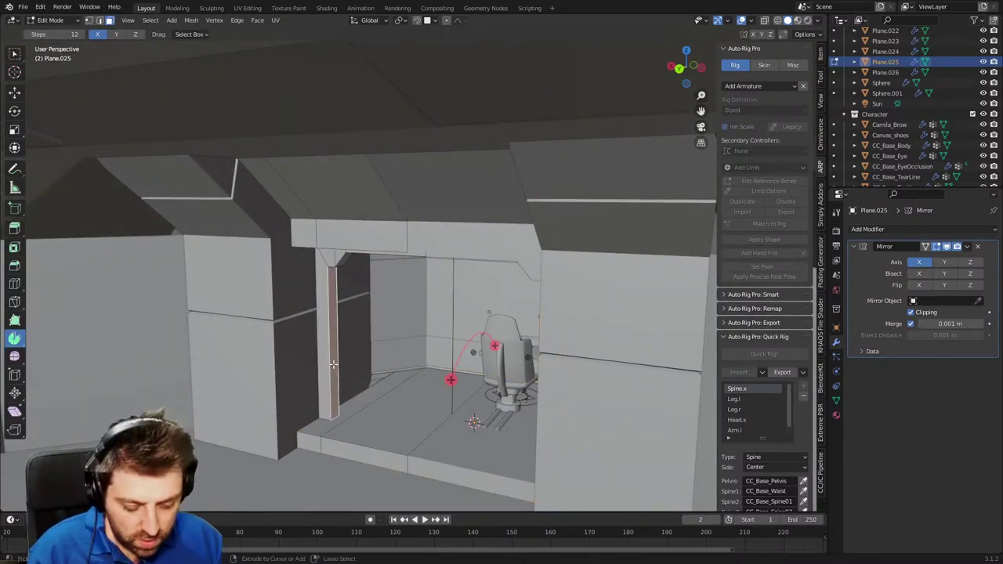
{"action": "key", "text": "ctrl+l"}
{"action": "key", "text": "g"}
{"action": "key", "text": "y"}
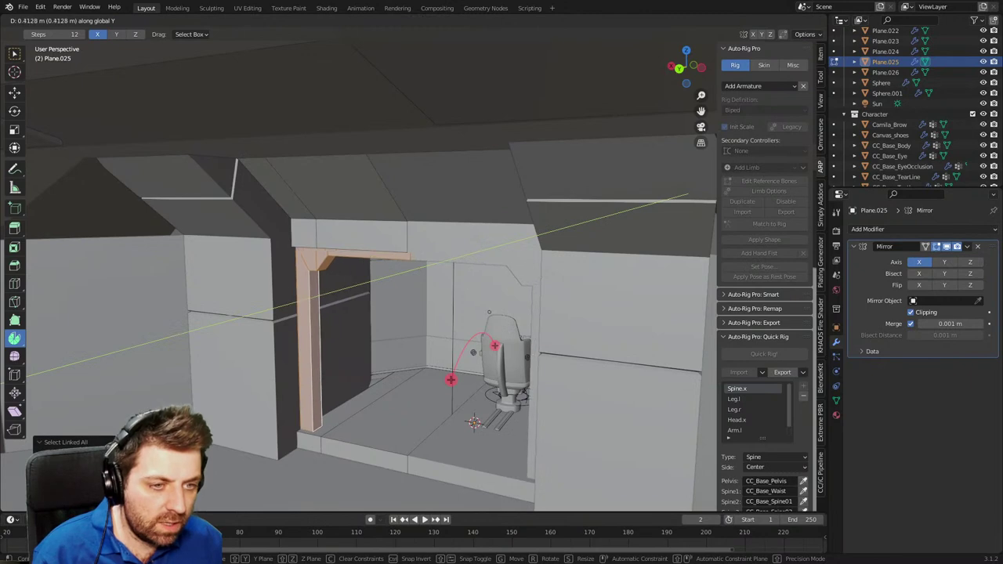
{"action": "key", "text": "Return"}
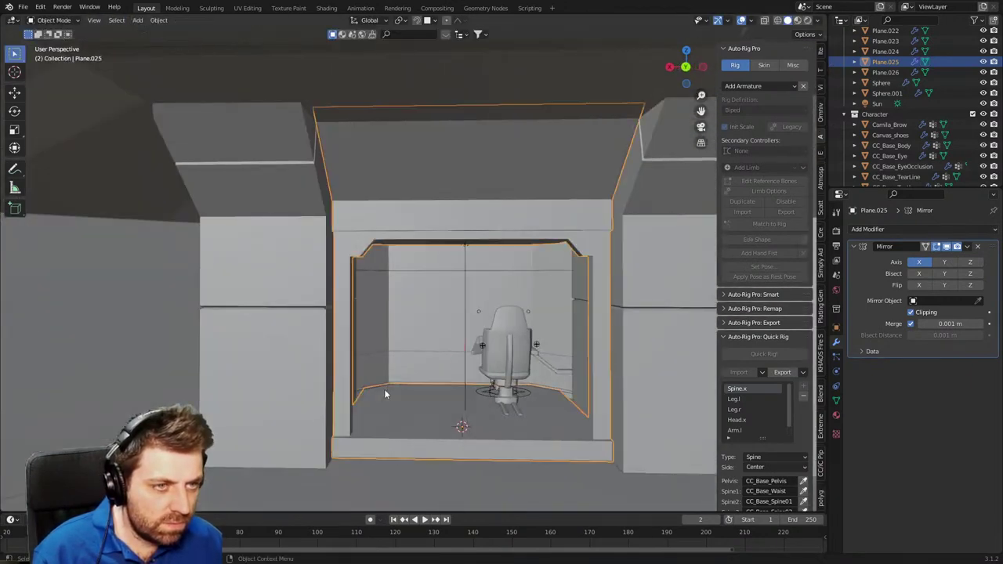
Examine the door frame and the cockpit interior, including walls, ceiling and floor, from several angles.
{"action": "mouse_move", "coordinate": [384, 388]}
{"action": "middle_mouse_down"}
{"action": "mouse_move", "coordinate": [348, 372]}
{"action": "mouse_move", "coordinate": [367, 382]}
{"action": "middle_mouse_up"}
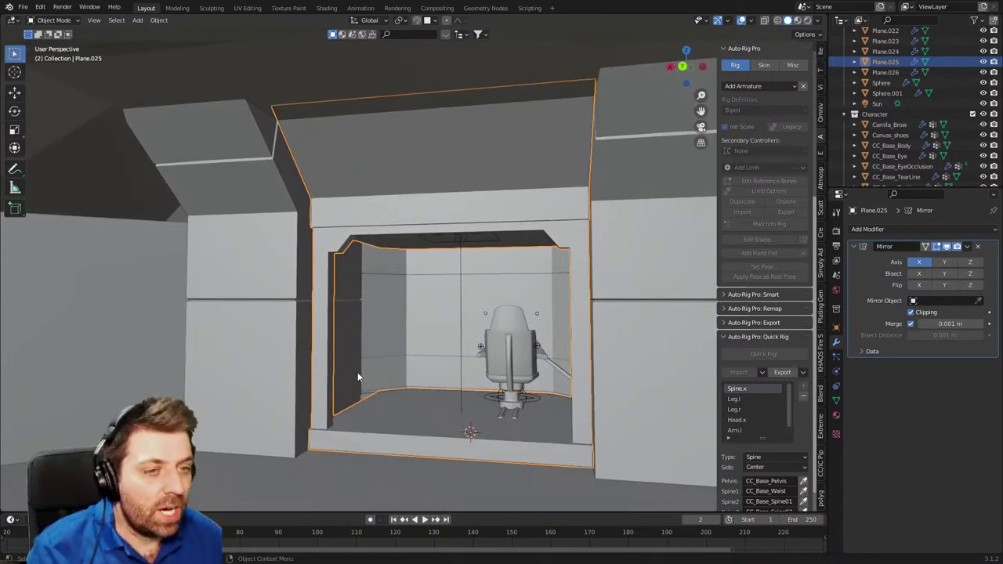
{"action": "scroll", "coordinate": [358, 377], "scroll_direction": "up", "scroll_amount": 3}
{"action": "middle_click_drag", "start_coordinate": [358, 377], "coordinate": [339, 298]}
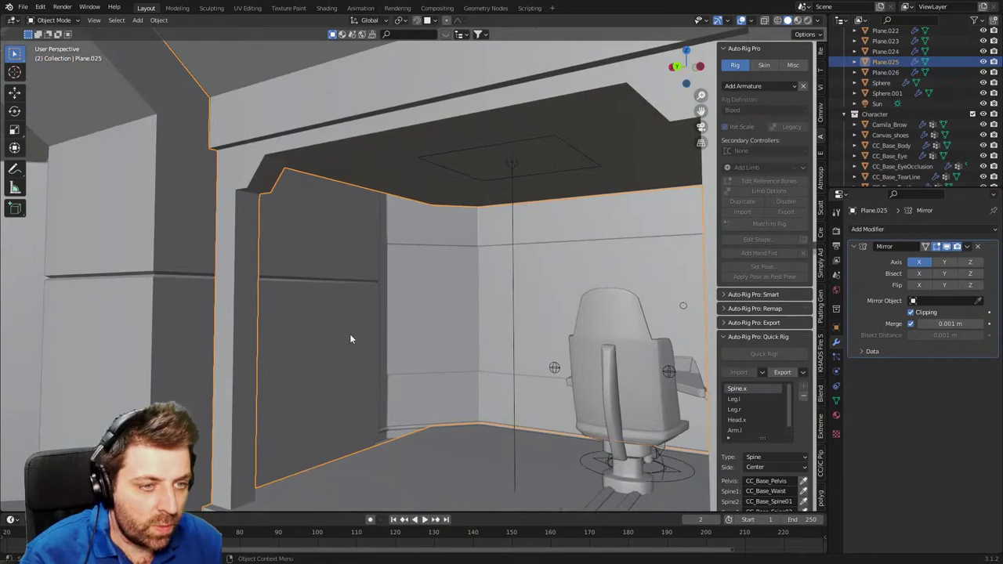
{"action": "middle_click_drag", "start_coordinate": [331, 415], "coordinate": [352, 259]}
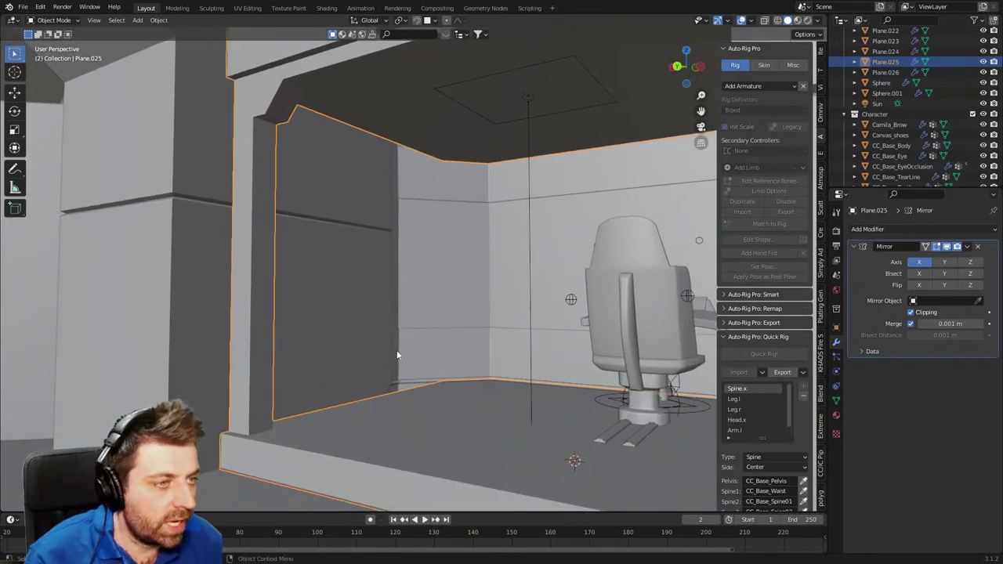
{"action": "middle_click_drag", "start_coordinate": [384, 352], "coordinate": [512, 284]}
{"action": "scroll", "coordinate": [474, 309], "scroll_direction": "up", "scroll_amount": 3}
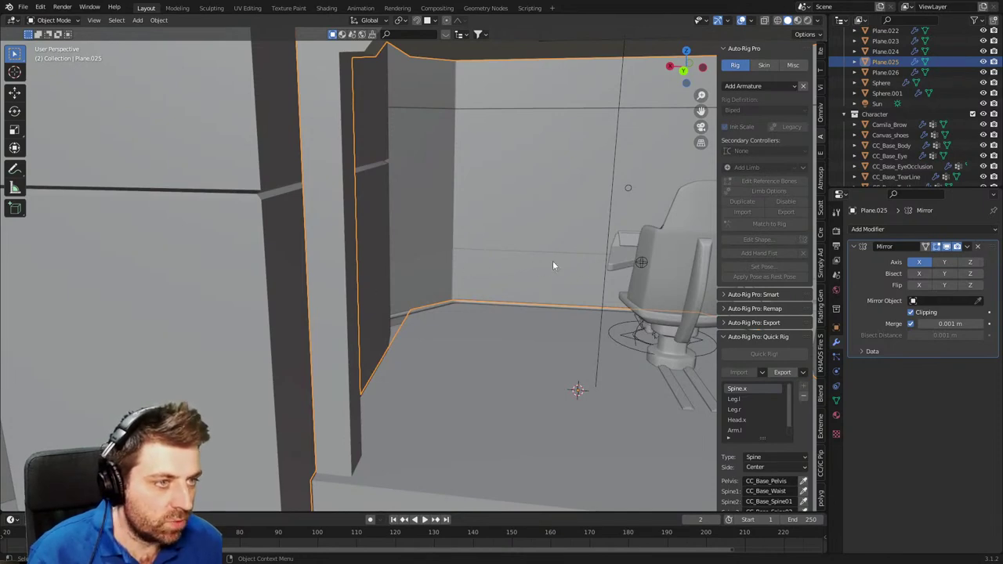
{"action": "scroll", "coordinate": [553, 266], "scroll_direction": "down", "scroll_amount": 3}
{"action": "middle_click_drag", "start_coordinate": [531, 413], "coordinate": [477, 309], "text": "shift"}
{"action": "scroll", "coordinate": [381, 315], "scroll_direction": "up", "scroll_amount": 2}
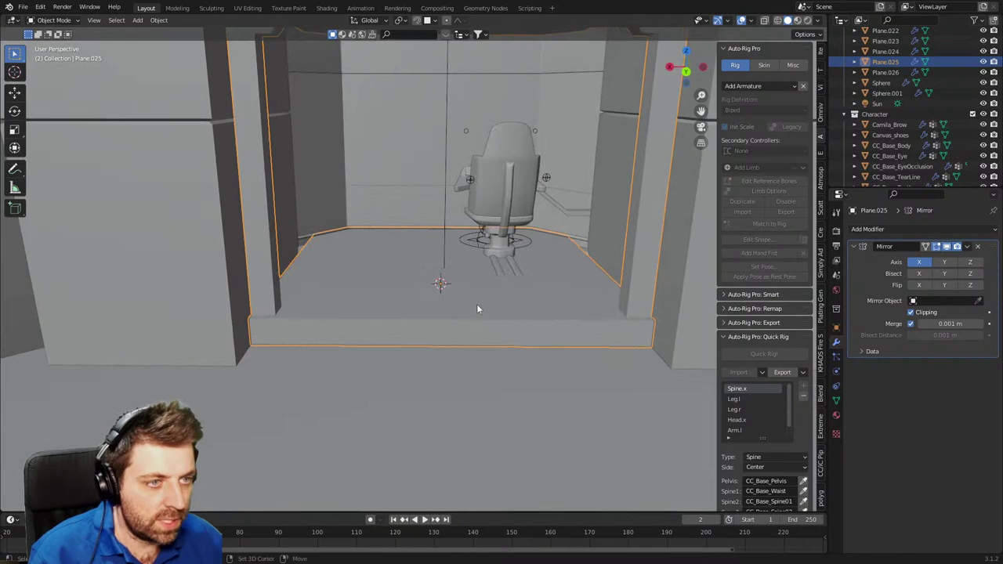
Add a cube mesh in the cockpit and raise it along Z above the floor.
{"action": "key", "text": "shift+a"}
{"action": "mouse_move", "coordinate": [478, 306]}
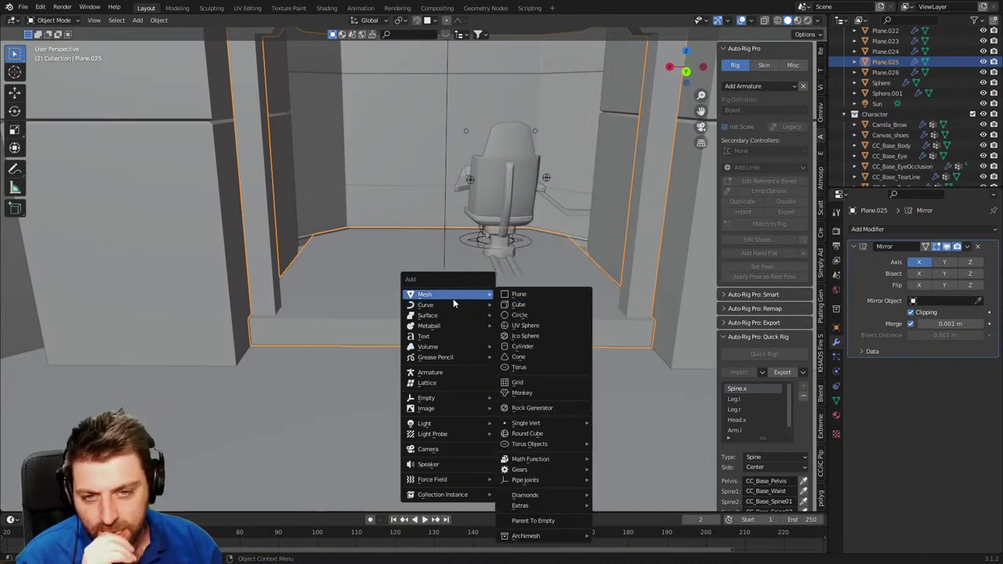
{"action": "left_click", "coordinate": [549, 305]}
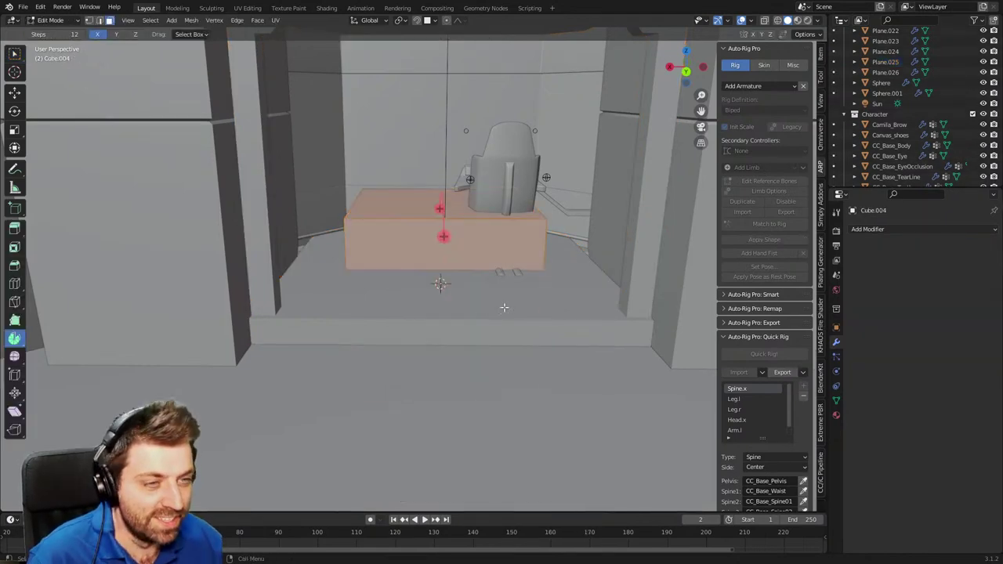
{"action": "key", "text": "g"}
{"action": "key", "text": "z"}
{"action": "left_click", "coordinate": [531, 226]}
Scale the cube down to a small box and move it towards the back wall, away from the seat.
{"action": "middle_click_drag", "start_coordinate": [530, 226], "coordinate": [572, 253]}
{"action": "key", "text": "s"}
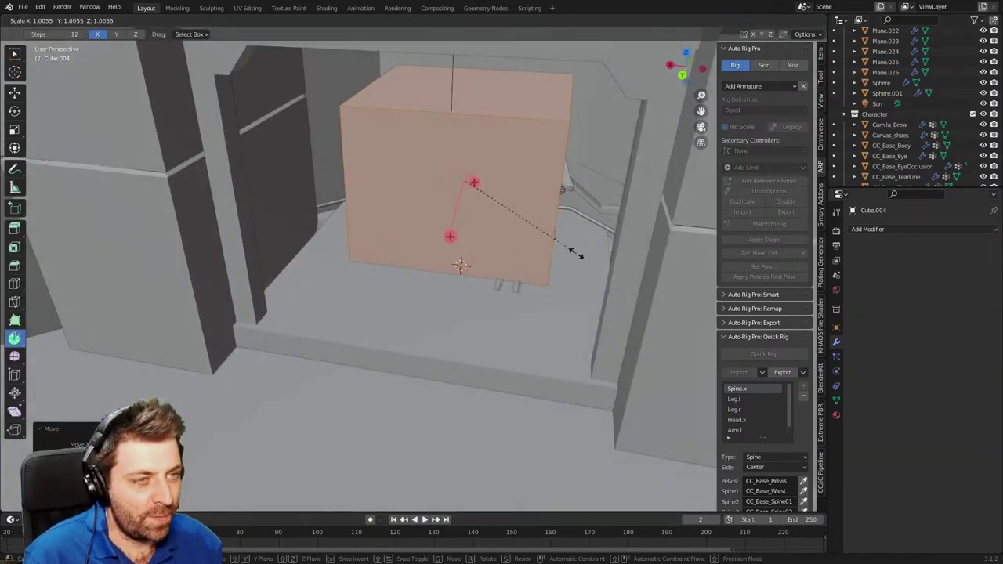
{"action": "left_click", "coordinate": [477, 190]}
{"action": "middle_click_drag", "start_coordinate": [477, 191], "coordinate": [429, 306]}
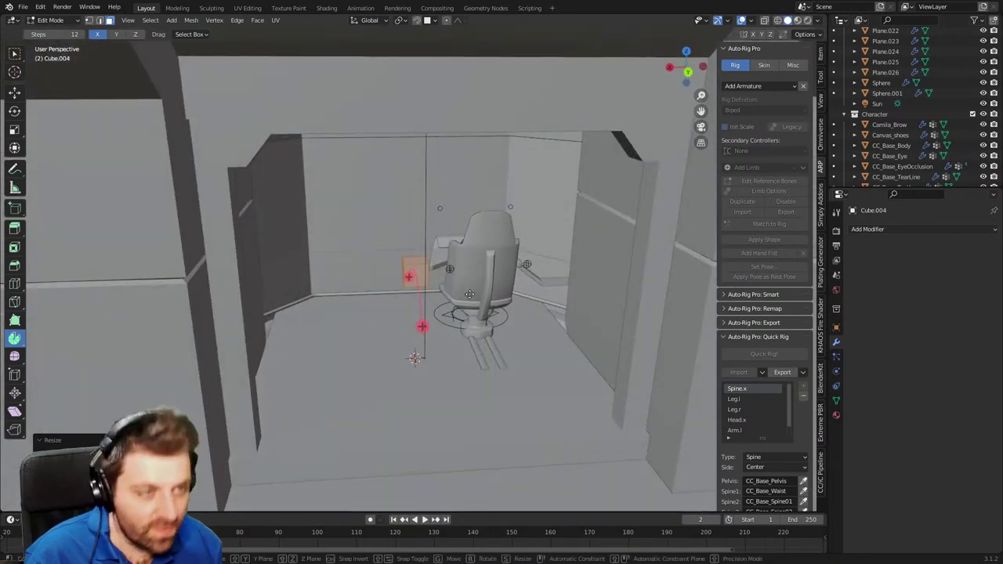
{"action": "key", "text": "g"}
{"action": "key", "text": "y"}
{"action": "left_click", "coordinate": [433, 284]}
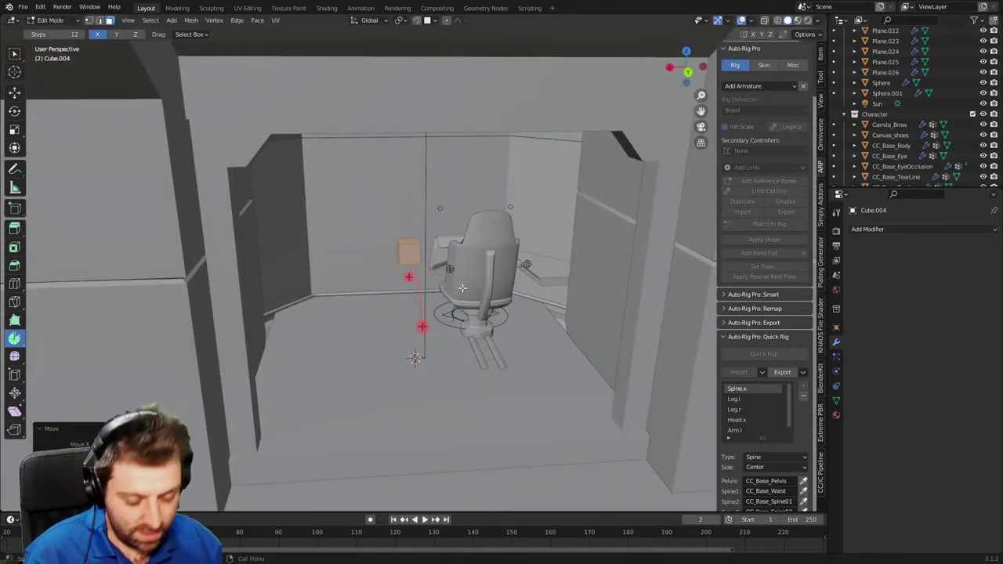
{"action": "key", "text": "g"}
{"action": "left_click", "coordinate": [403, 286]}
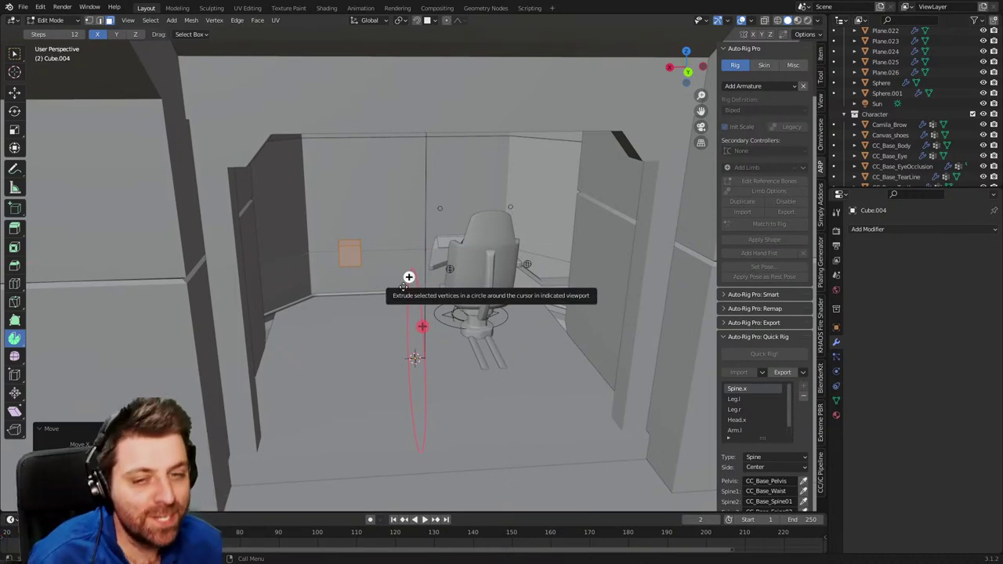
Lower the small box about 0.2 m along Z and adjust its position along Y against the back wall.
{"action": "scroll", "coordinate": [352, 266], "scroll_direction": "up", "scroll_amount": 4}
{"action": "key", "text": "g"}
{"action": "key", "text": "z"}
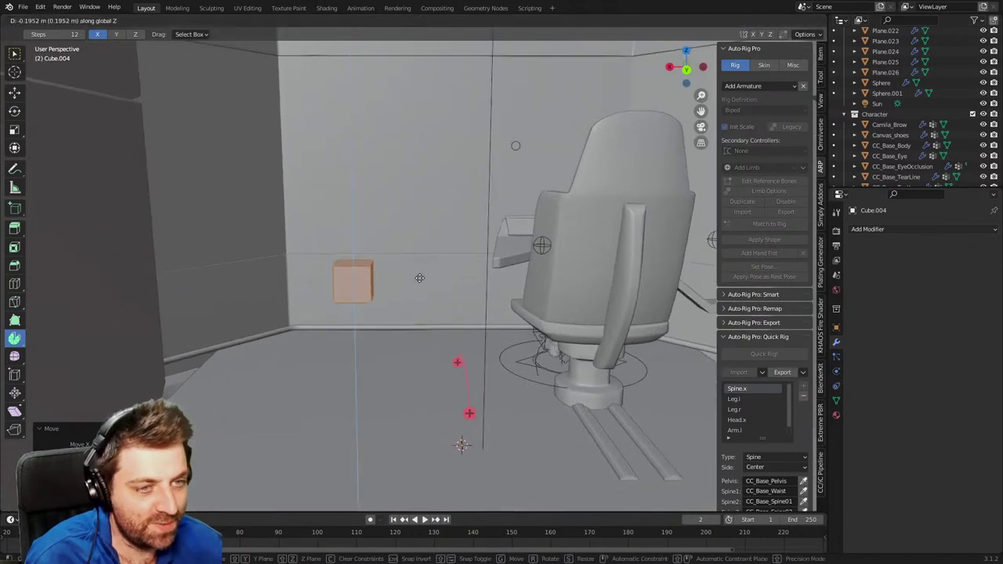
{"action": "left_click", "coordinate": [420, 279]}
{"action": "middle_click_drag", "start_coordinate": [409, 313], "coordinate": [408, 347], "text": "shift"}
{"action": "scroll", "coordinate": [407, 348], "scroll_direction": "up", "scroll_amount": 3}
{"action": "key", "text": "g"}
{"action": "key", "text": "y"}
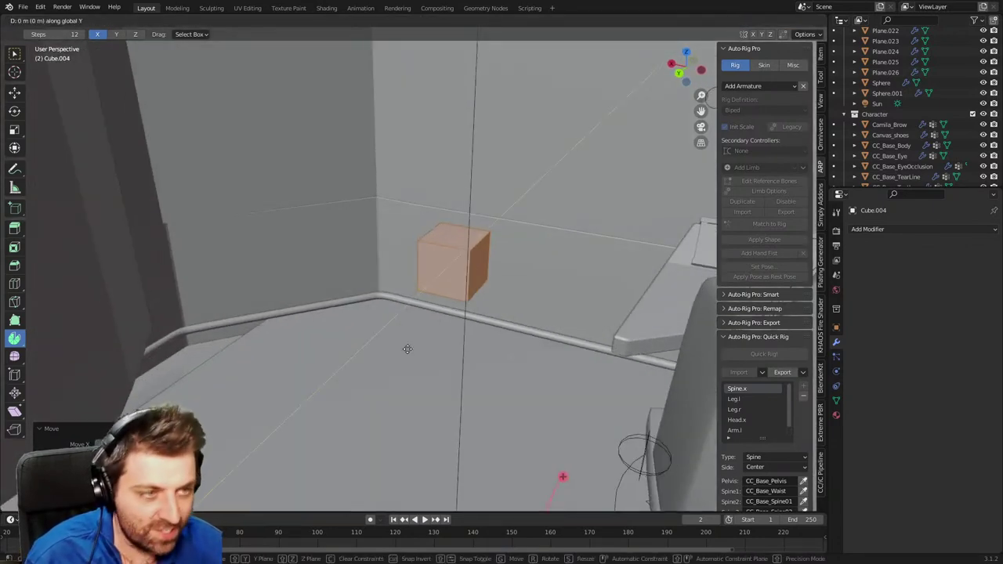
{"action": "left_click", "coordinate": [453, 328]}
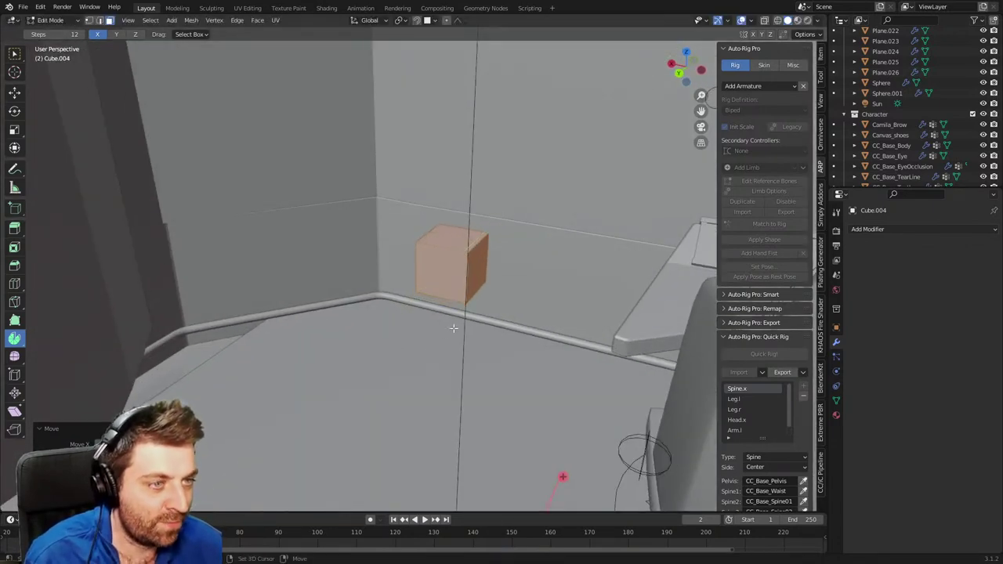
{"action": "key", "text": "g"}
{"action": "key", "text": "y"}
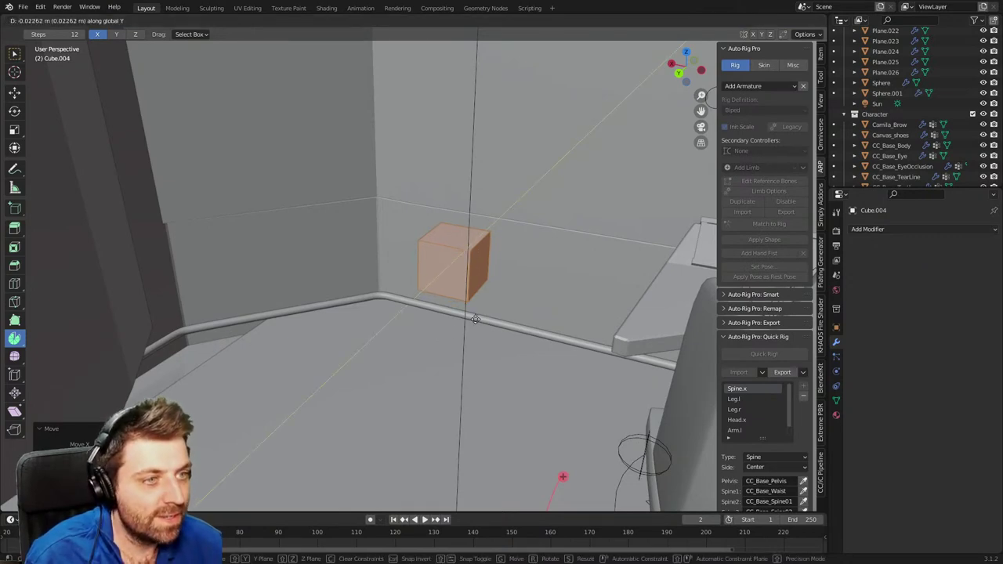
{"action": "left_click", "coordinate": [480, 317]}
Lower the box's bottom face along Z to the floor using wireframe view, and save the file.
{"action": "middle_click_drag", "start_coordinate": [496, 306], "coordinate": [480, 268]}
{"action": "mouse_move", "coordinate": [448, 439]}
{"action": "middle_mouse_down"}
{"action": "mouse_move", "coordinate": [470, 304]}
{"action": "mouse_move", "coordinate": [458, 430]}
{"action": "middle_mouse_up"}
{"action": "key", "text": "z"}
{"action": "left_click", "coordinate": [427, 427]}
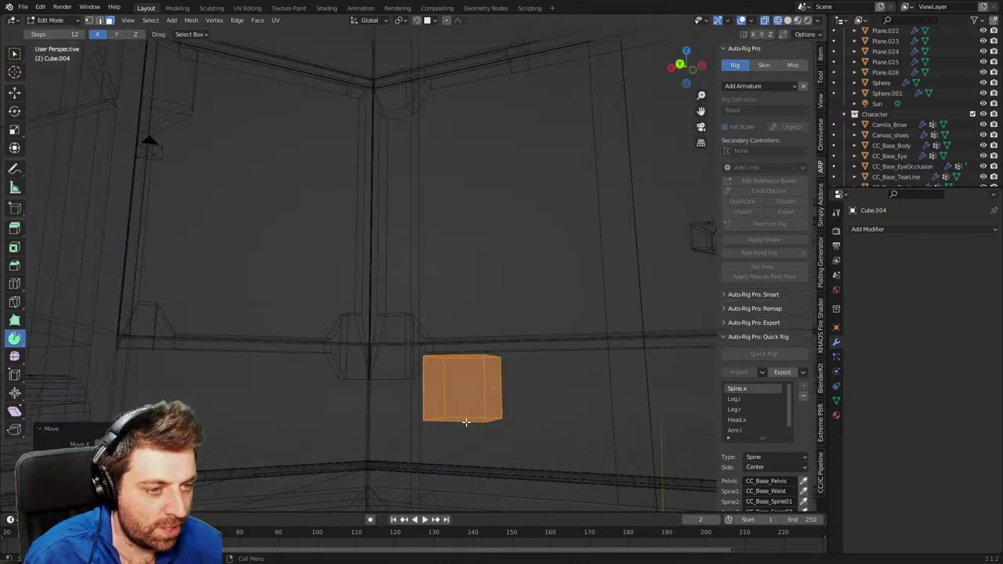
{"action": "left_click", "coordinate": [462, 423]}
{"action": "key", "text": "g"}
{"action": "key", "text": "z"}
{"action": "left_click", "coordinate": [460, 487]}
{"action": "key", "text": "z"}
{"action": "left_click", "coordinate": [508, 481]}
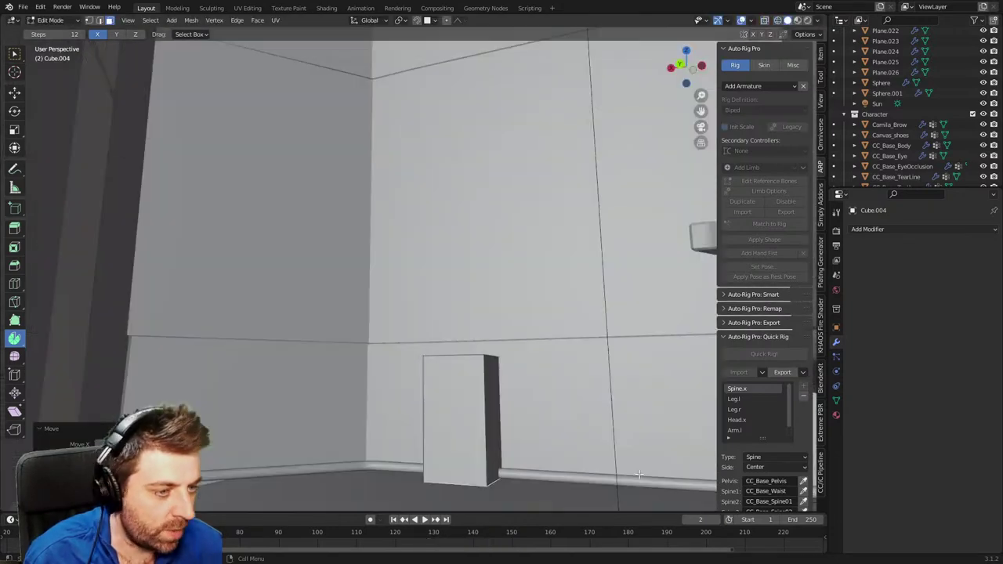
{"action": "scroll", "coordinate": [599, 410], "scroll_direction": "down", "scroll_amount": 1}
{"action": "key", "text": "ctrl+s"}
Browse the Extreme PBR material library's Pavers - Grid and Gravel categories.
{"action": "scroll", "coordinate": [598, 409], "scroll_direction": "down", "scroll_amount": 1}
{"action": "middle_click_drag", "start_coordinate": [598, 409], "coordinate": [812, 489]}
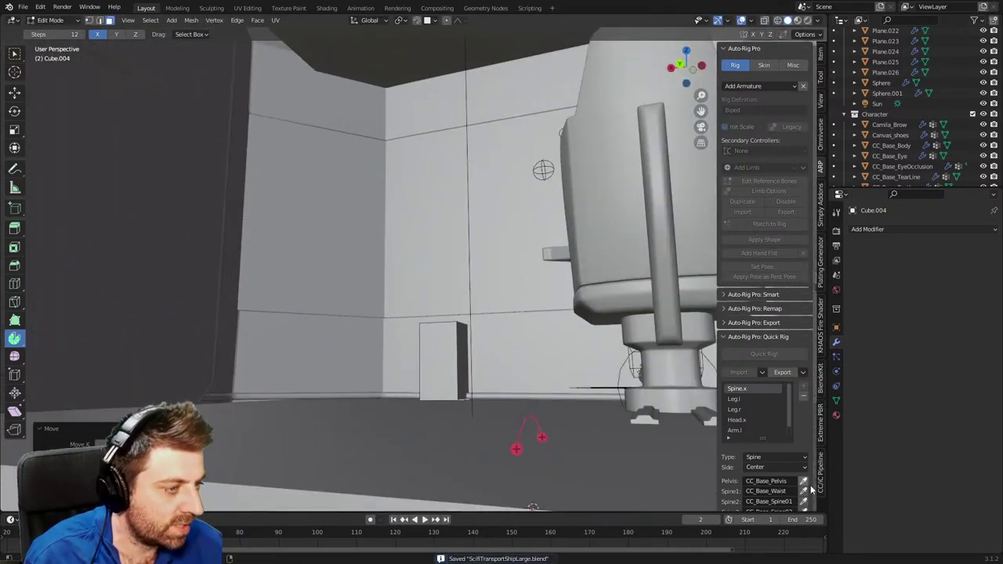
{"action": "left_click", "coordinate": [821, 430]}
{"action": "left_click", "coordinate": [775, 81]}
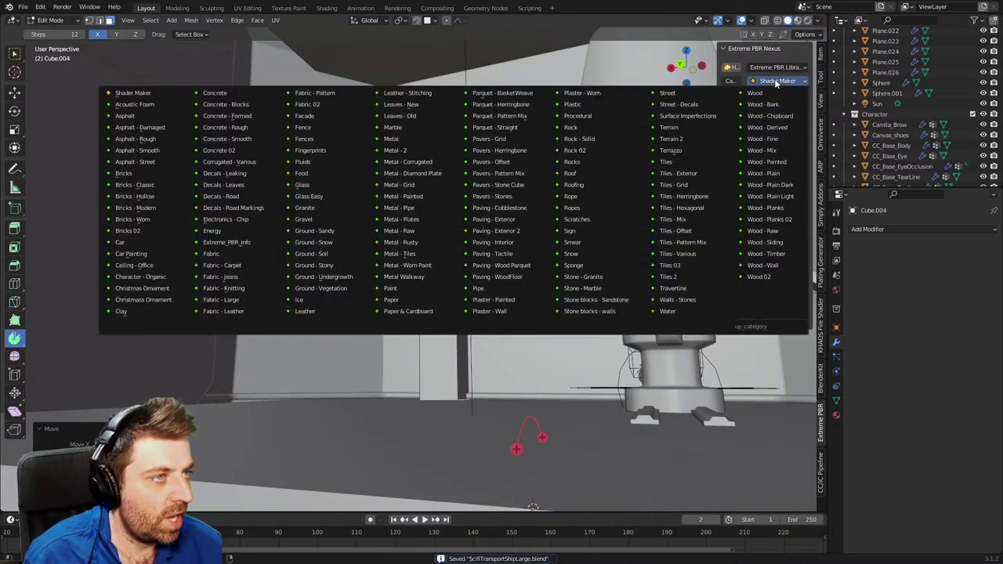
{"action": "left_click", "coordinate": [497, 138]}
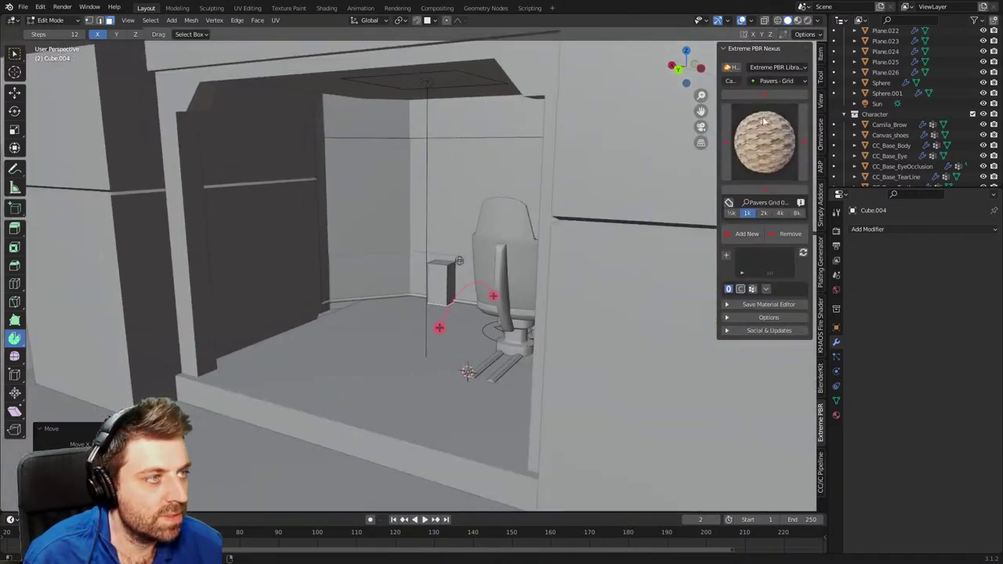
{"action": "left_click", "coordinate": [764, 122]}
{"action": "left_click", "coordinate": [776, 81]}
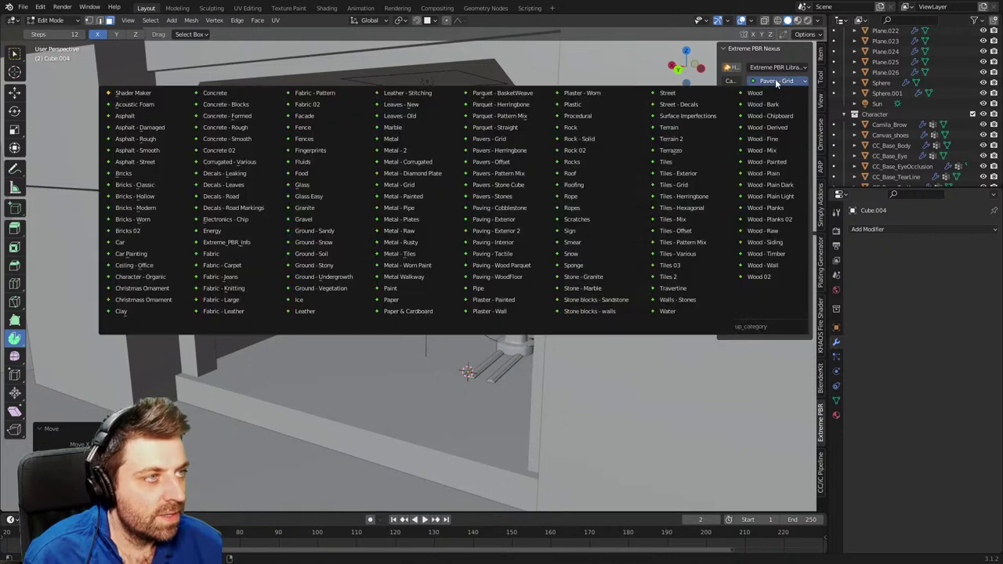
{"action": "left_click", "coordinate": [305, 219]}
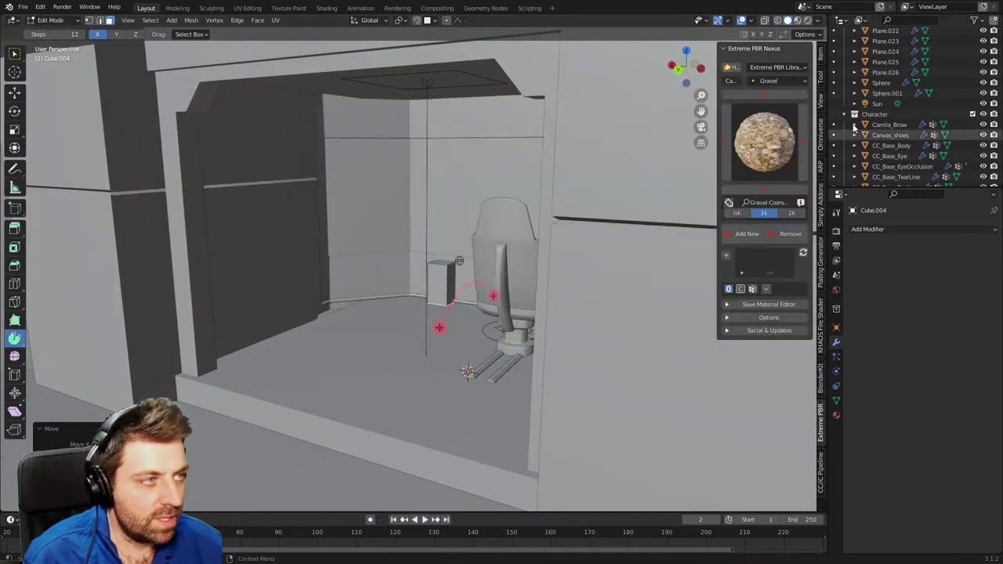
{"action": "left_click", "coordinate": [764, 139]}
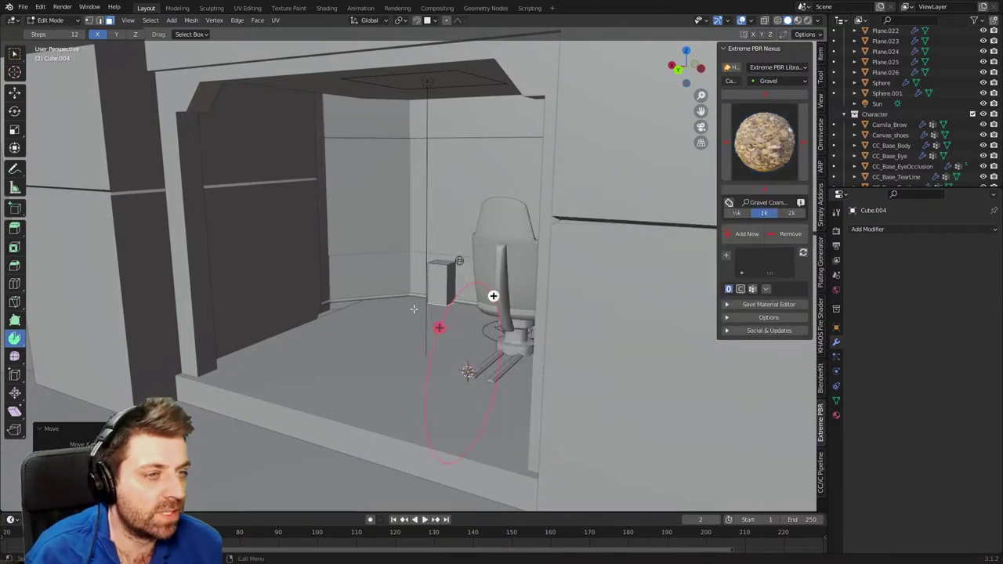
Move the box's seat-facing side face along X to widen it along the back wall.
{"action": "middle_click_drag", "start_coordinate": [493, 296], "coordinate": [466, 325]}
{"action": "scroll", "coordinate": [424, 332], "scroll_direction": "up", "scroll_amount": 4}
{"action": "left_click", "coordinate": [497, 333]}
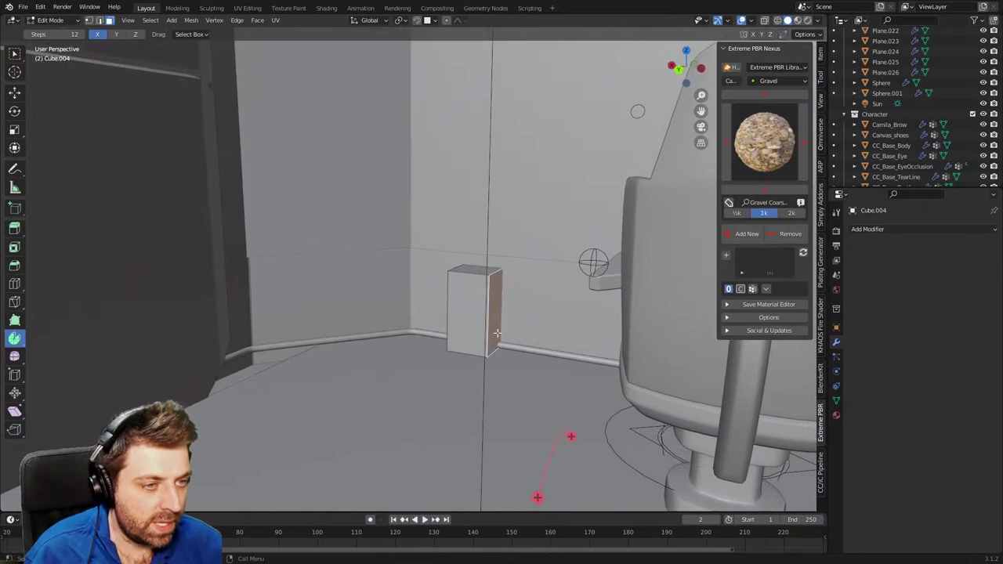
{"action": "key", "text": "g"}
{"action": "key", "text": "x"}
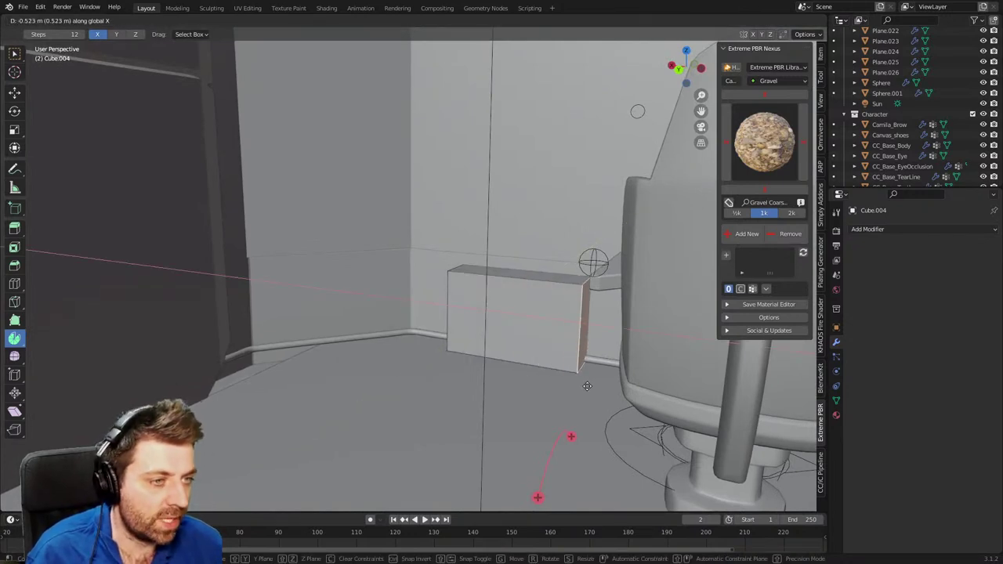
{"action": "left_click", "coordinate": [535, 377]}
{"action": "middle_click_drag", "start_coordinate": [535, 377], "coordinate": [594, 369]}
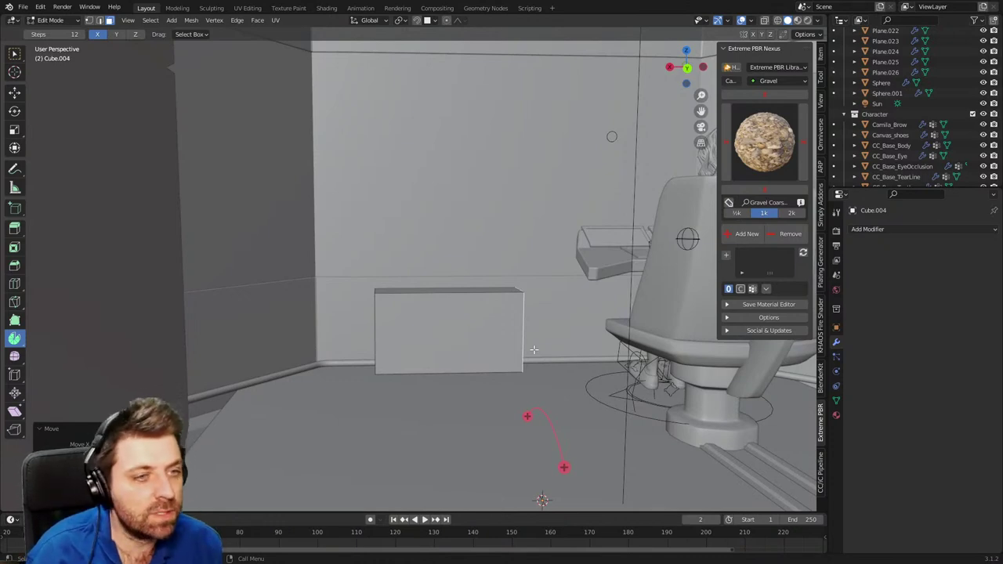
Add a lengthwise loop cut to the box and slide it close to its wall side.
{"action": "middle_click_drag", "start_coordinate": [533, 349], "coordinate": [434, 359]}
{"action": "scroll", "coordinate": [246, 363], "scroll_direction": "up", "scroll_amount": 4}
{"action": "middle_click_drag", "start_coordinate": [246, 362], "coordinate": [300, 352], "text": "shift"}
{"action": "scroll", "coordinate": [301, 351], "scroll_direction": "down", "scroll_amount": 4}
{"action": "scroll", "coordinate": [368, 374], "scroll_direction": "up", "scroll_amount": 2}
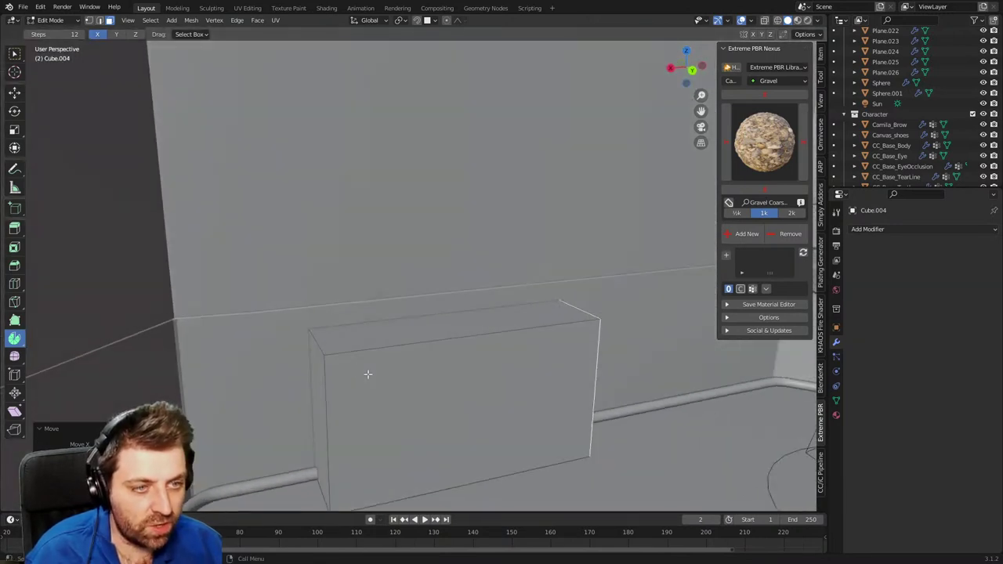
{"action": "key", "text": "ctrl+r"}
{"action": "left_click", "coordinate": [320, 347]}
{"action": "left_click", "coordinate": [317, 344]}
Lower the box's upper front edge along Z to slope its top, and select the sloped face.
{"action": "left_click", "coordinate": [389, 346]}
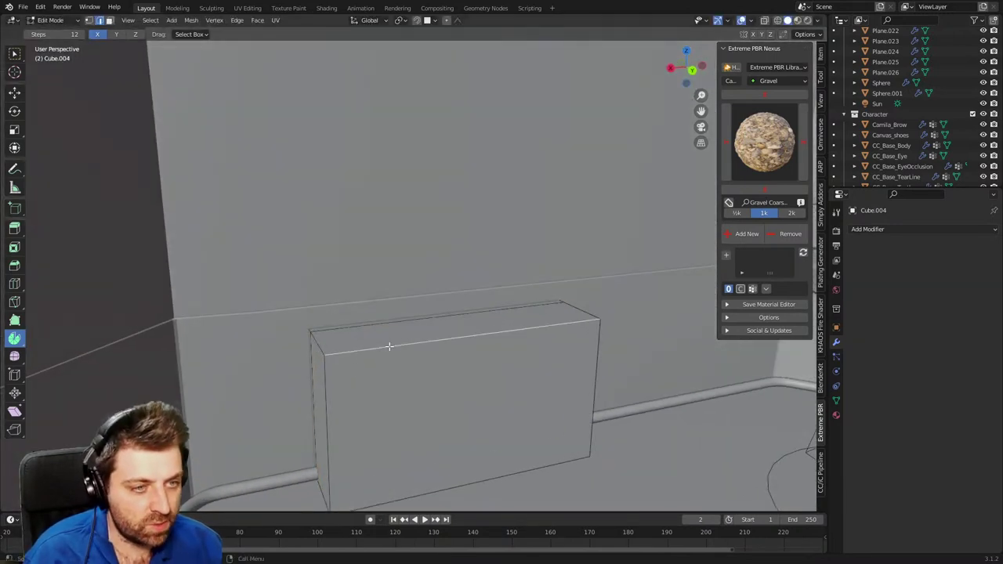
{"action": "key", "text": "g"}
{"action": "key", "text": "z"}
{"action": "left_click", "coordinate": [381, 412]}
{"action": "middle_click_drag", "start_coordinate": [381, 386], "coordinate": [368, 390], "text": "shift"}
{"action": "key", "text": "3"}
{"action": "left_click", "coordinate": [444, 389]}
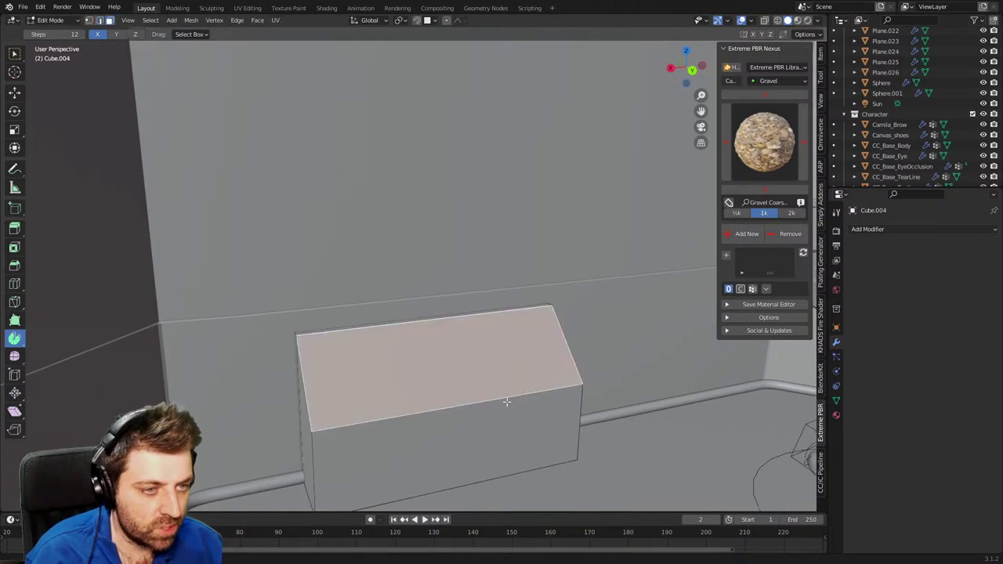
Inset the box's sloped top face, then duplicate the inner face in place and separate it into its own object.
{"action": "middle_click_drag", "start_coordinate": [506, 401], "coordinate": [514, 435]}
{"action": "key", "text": "i"}
{"action": "left_click", "coordinate": [556, 423]}
{"action": "key", "text": "shift+d"}
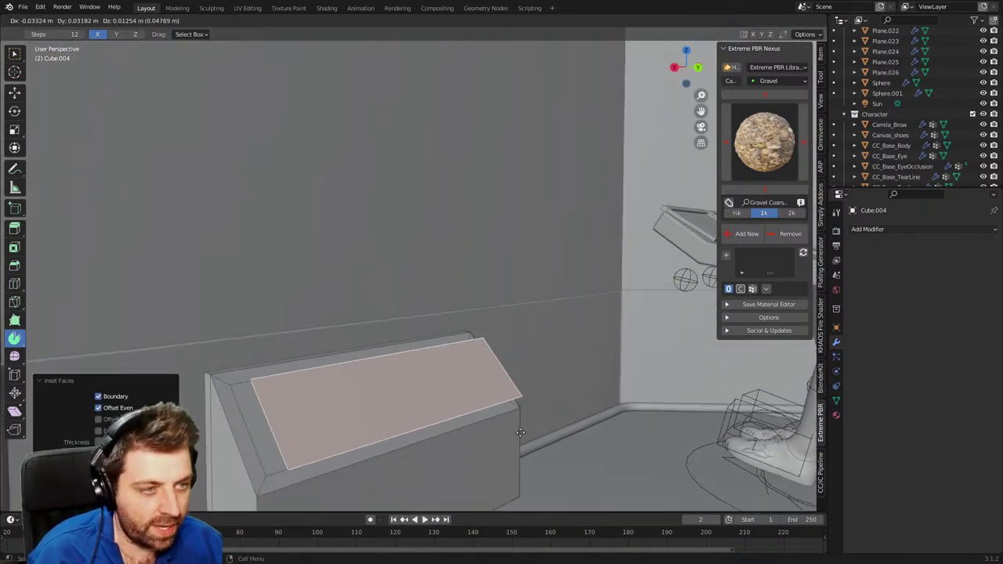
{"action": "right_click", "coordinate": [516, 431]}
{"action": "key", "text": "p"}
{"action": "left_click", "coordinate": [580, 428]}
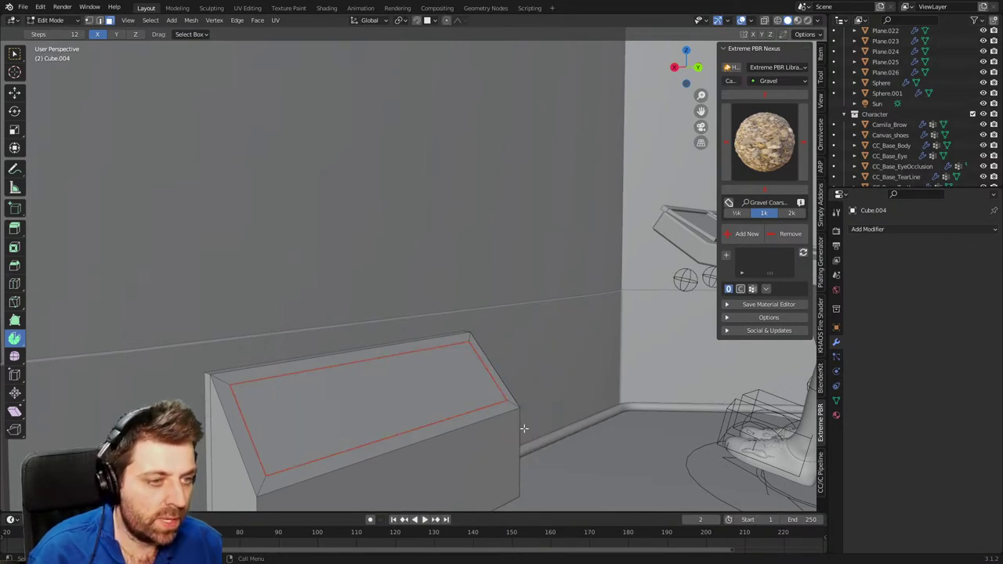
Move the separated panel up 1 m along Z, clear of the box.
{"action": "key", "text": "Tab"}
{"action": "left_click", "coordinate": [421, 410]}
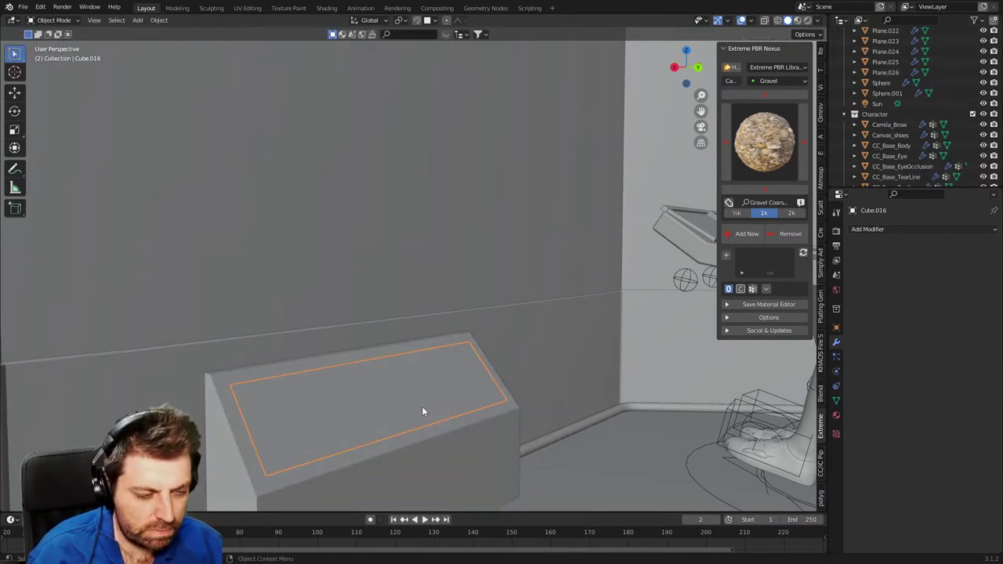
{"action": "key", "text": "g"}
{"action": "key", "text": "z"}
{"action": "key", "text": "1"}
{"action": "key", "text": "Return"}
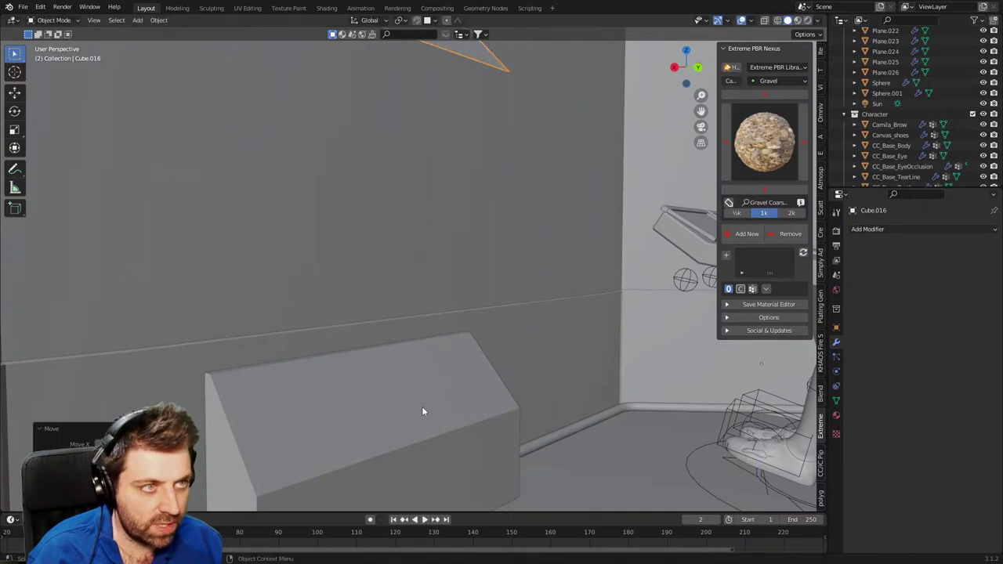
Extrude the box's inset sloped face inward to form a recess inside the rim.
{"action": "left_click", "coordinate": [422, 406]}
{"action": "key", "text": "Tab"}
{"action": "left_click", "coordinate": [478, 399]}
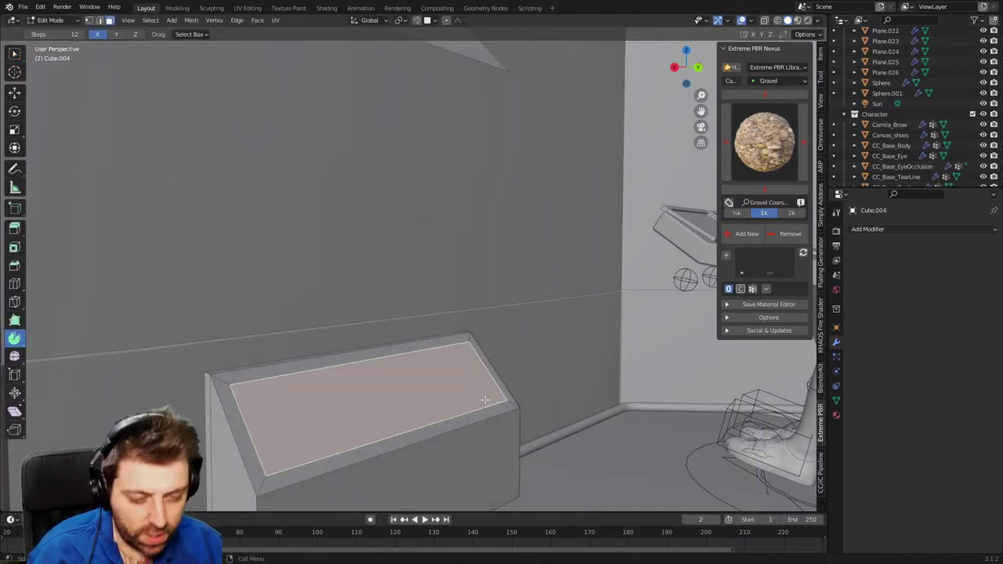
{"action": "key", "text": "e"}
{"action": "left_click", "coordinate": [401, 53]}
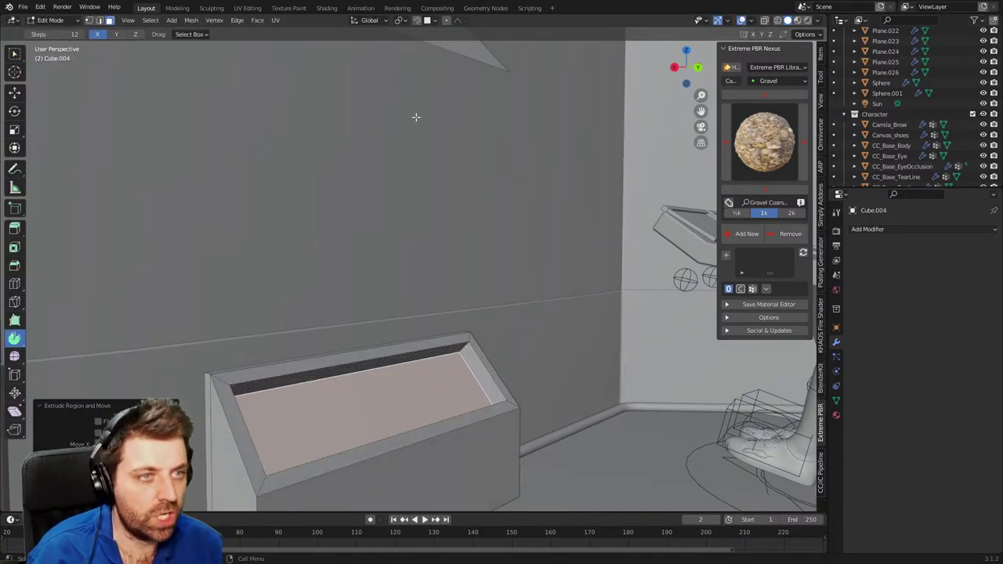
Add six evenly spaced lengthwise loop cuts to the separate panel above the box.
{"action": "middle_click_drag", "start_coordinate": [416, 116], "coordinate": [355, 126]}
{"action": "middle_click_drag", "start_coordinate": [470, 81], "coordinate": [229, 105]}
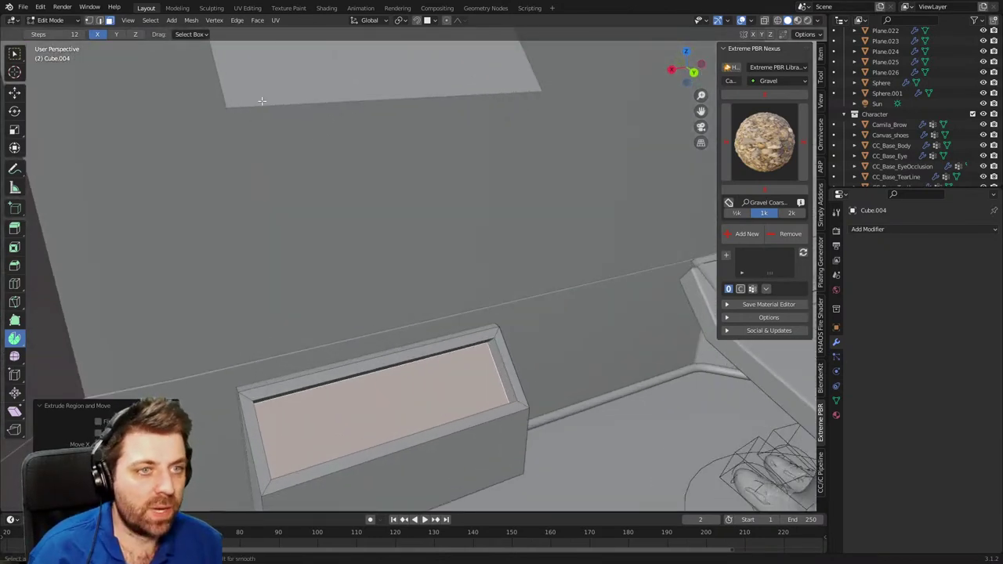
{"action": "left_click", "coordinate": [305, 149]}
{"action": "key", "text": "Tab"}
{"action": "left_click", "coordinate": [246, 102]}
{"action": "key", "text": "Tab"}
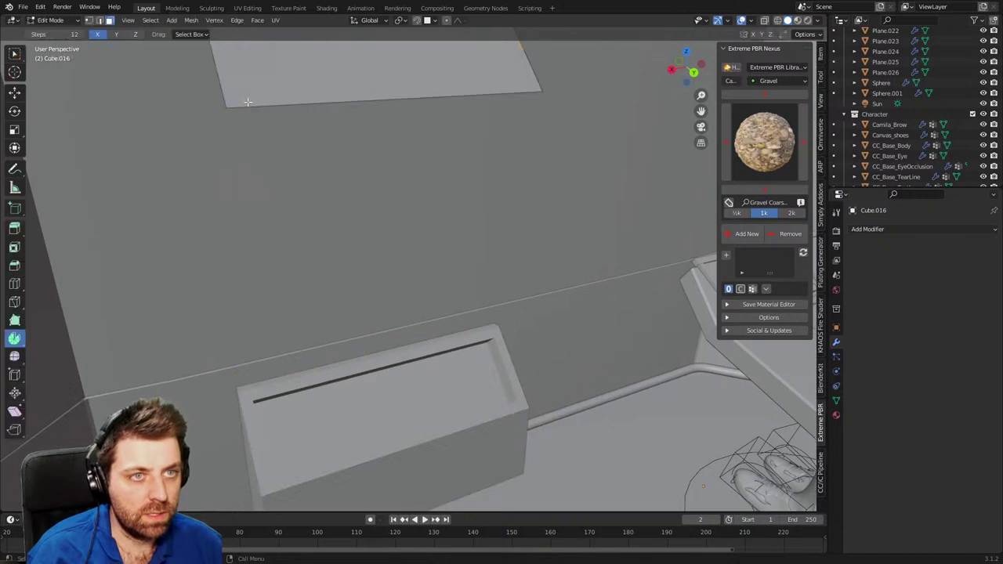
{"action": "middle_click_drag", "start_coordinate": [246, 103], "coordinate": [249, 138]}
{"action": "key", "text": "ctrl+r"}
{"action": "scroll", "coordinate": [249, 138], "scroll_direction": "up", "scroll_amount": 5}
{"action": "left_click", "coordinate": [239, 121]}
{"action": "right_click", "coordinate": [240, 120]}
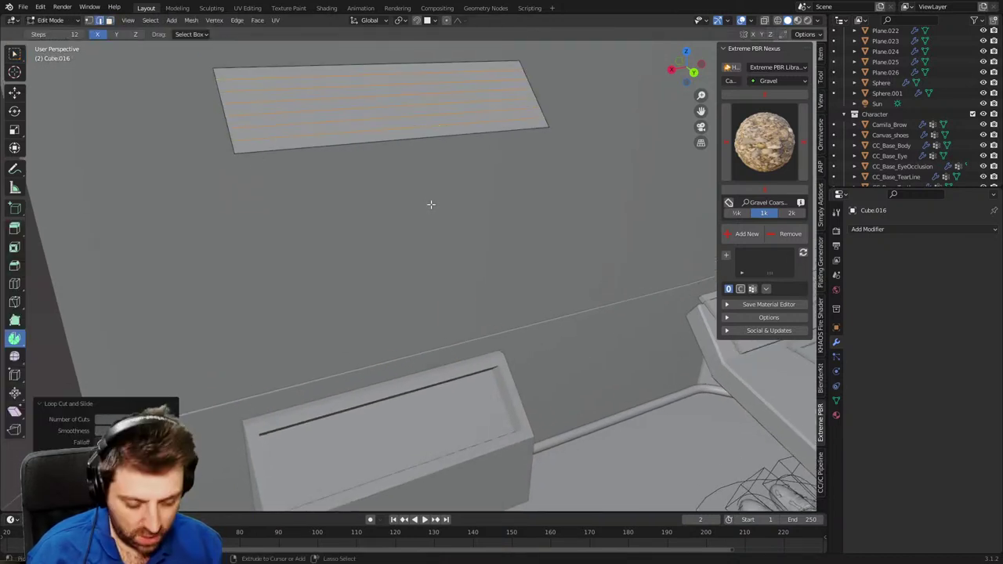
Try bevelling the panel's loop cuts 0.011 m wide and deleting the edges between them to leave strips.
{"action": "key", "text": "ctrl+b"}
{"action": "left_click", "coordinate": [460, 242]}
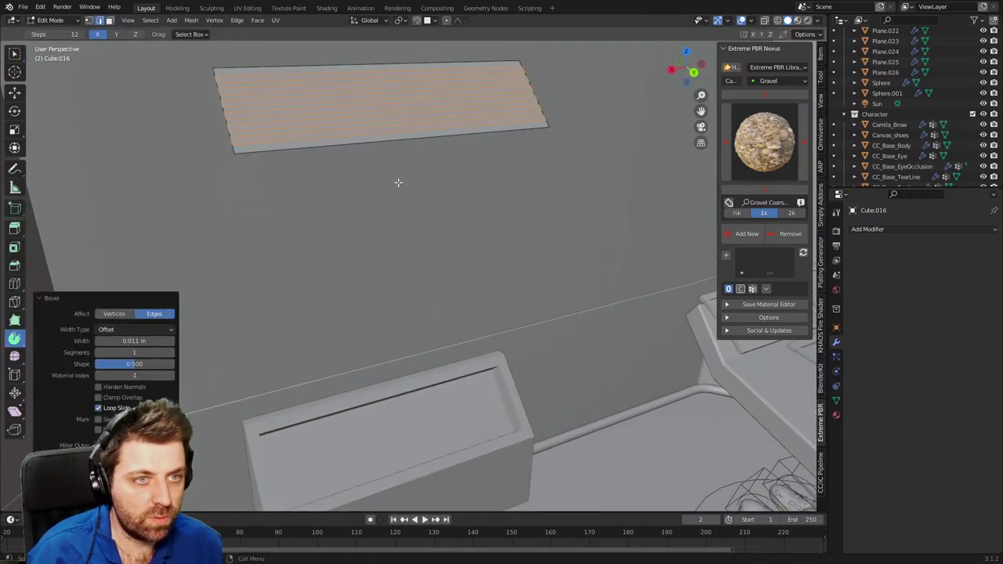
{"action": "key", "text": "ctrl+i"}
{"action": "key", "text": "x"}
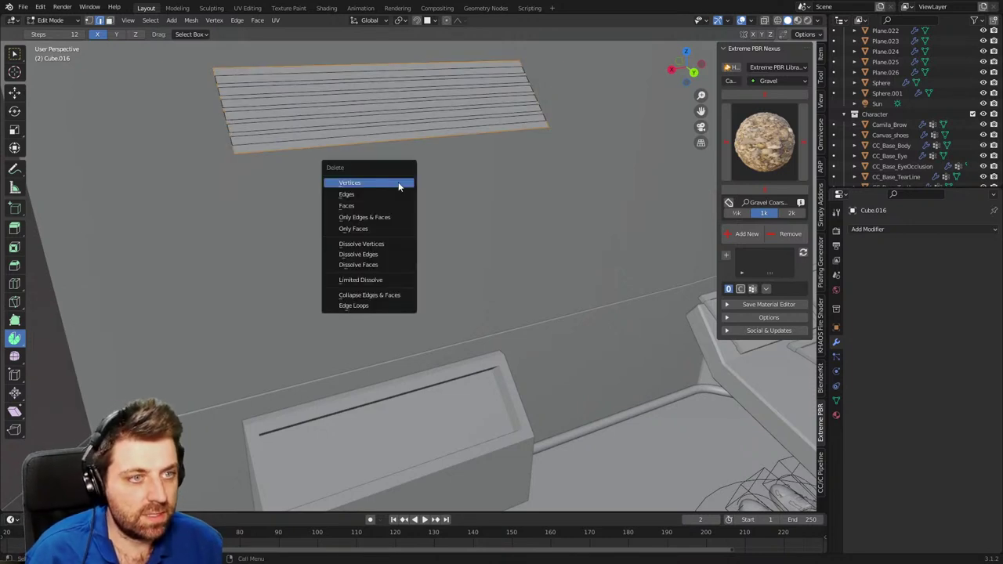
{"action": "left_click", "coordinate": [396, 194]}
{"action": "key", "text": "a"}
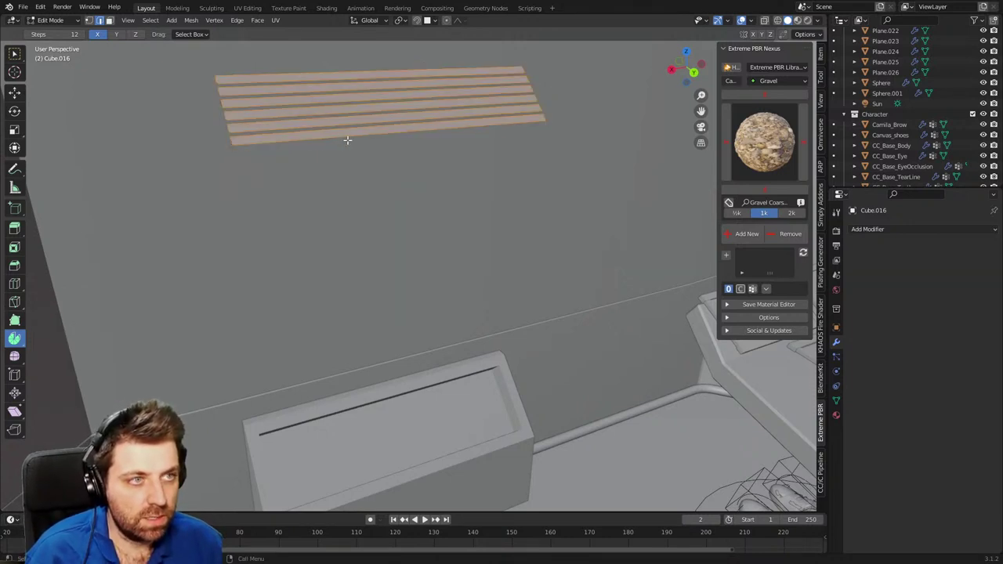
{"action": "key", "text": "ctrl+z"}
{"action": "key", "text": "ctrl+z"}
{"action": "key", "text": "ctrl+z"}
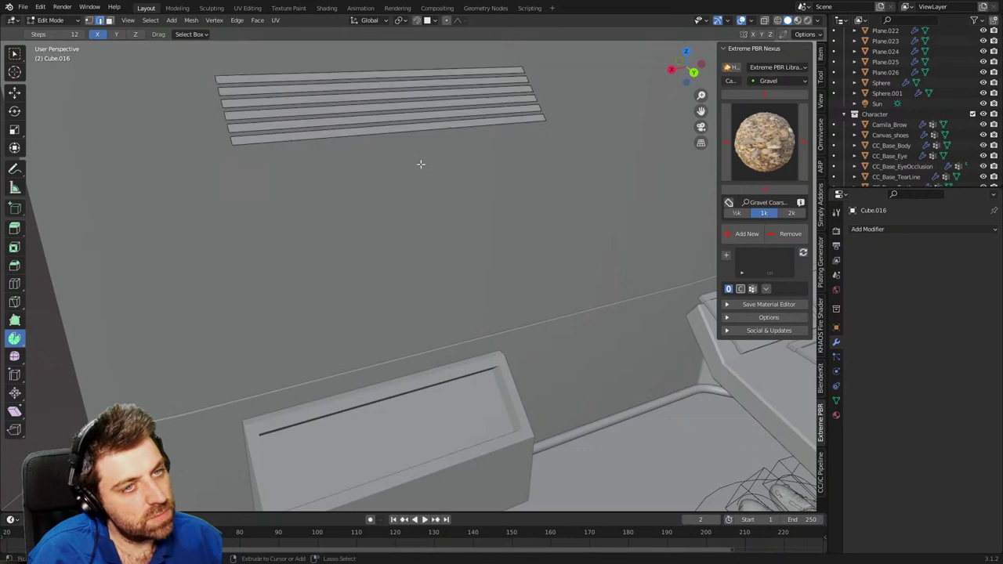
Bevel the panel's loop cuts 0.00315 m wide and delete the remaining geometry so only six thin strips are left.
{"action": "key", "text": "ctrl+b"}
{"action": "left_click", "coordinate": [487, 206]}
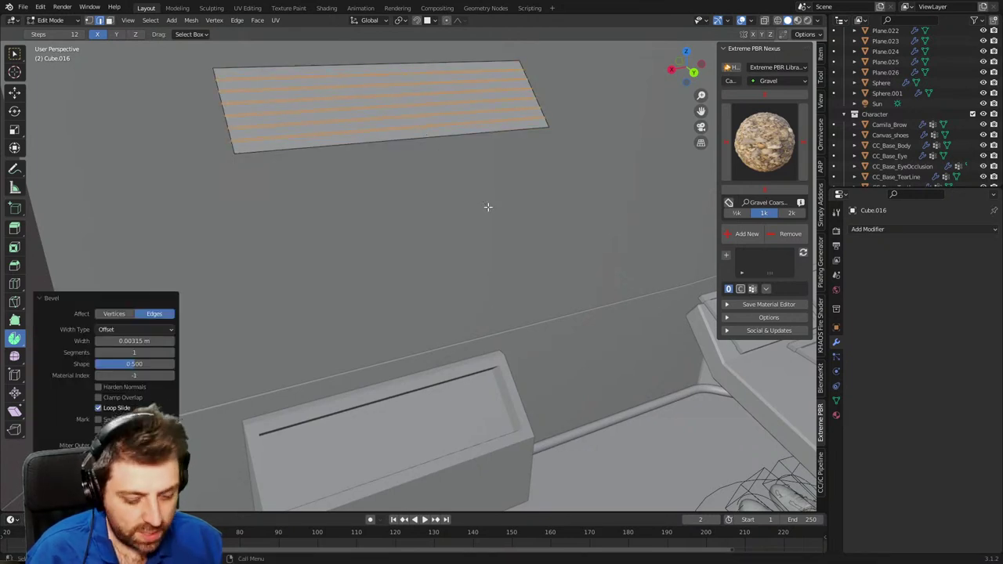
{"action": "key", "text": "x"}
{"action": "left_click", "coordinate": [487, 206]}
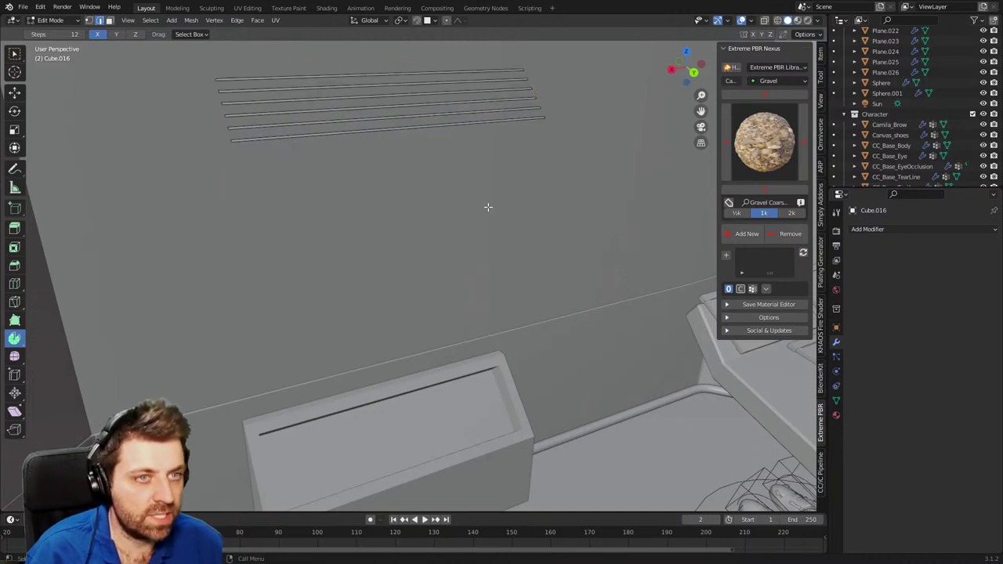
Extrude all the strips into slats and shift their extruded edges in the right wireframe view to tilt them more upright.
{"action": "key", "text": "a"}
{"action": "key", "text": "e"}
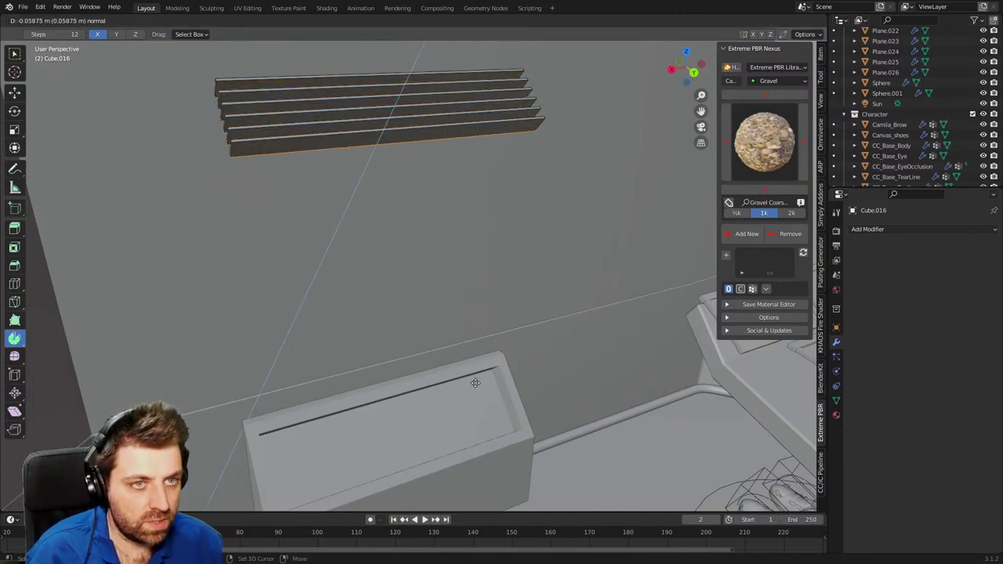
{"action": "left_click", "coordinate": [473, 360]}
{"action": "key", "text": "KP_3"}
{"action": "key", "text": "z"}
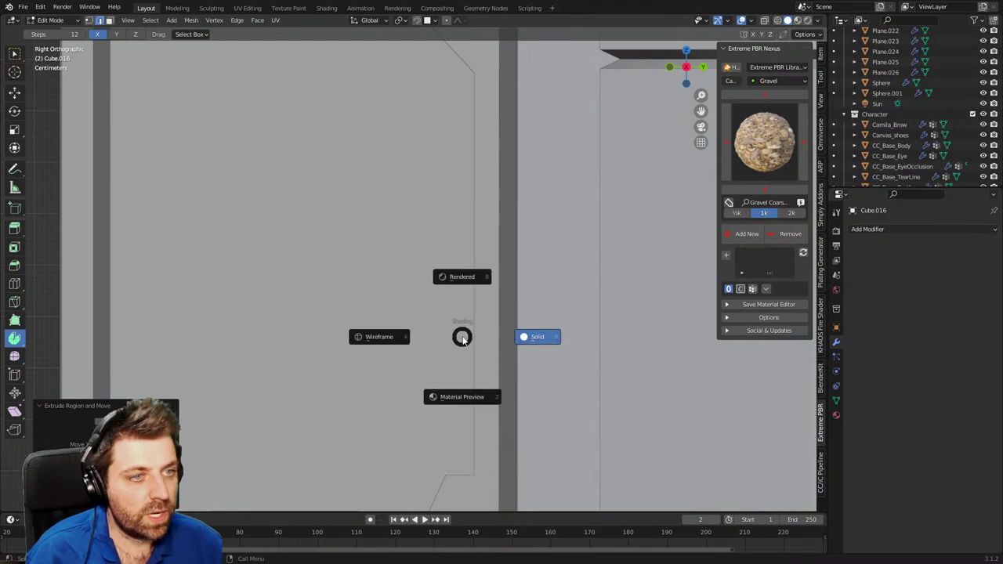
{"action": "left_click", "coordinate": [379, 336]}
{"action": "middle_click_drag", "start_coordinate": [287, 221], "coordinate": [344, 343], "text": "shift"}
{"action": "key", "text": "g"}
{"action": "key", "text": "z"}
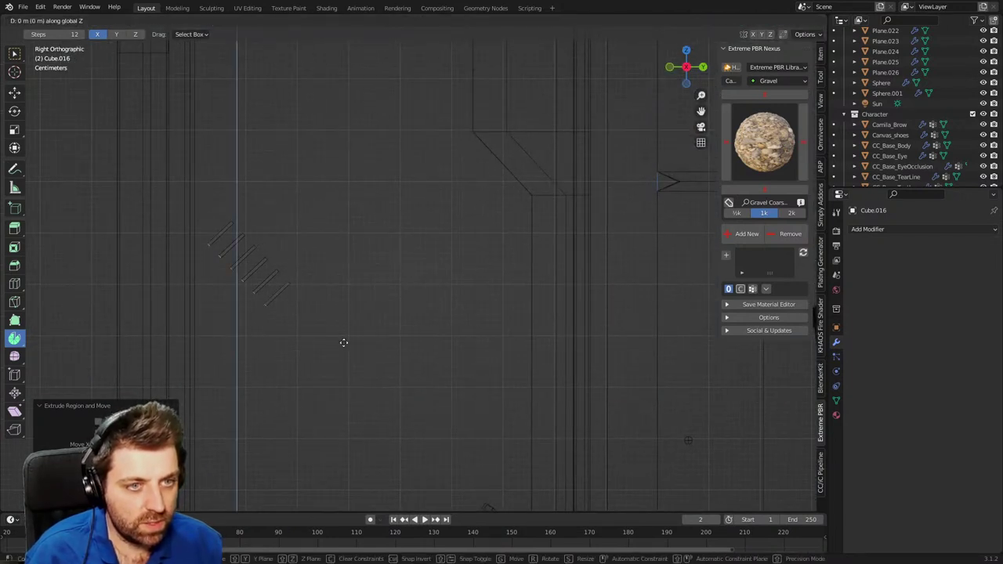
{"action": "left_click", "coordinate": [391, 376]}
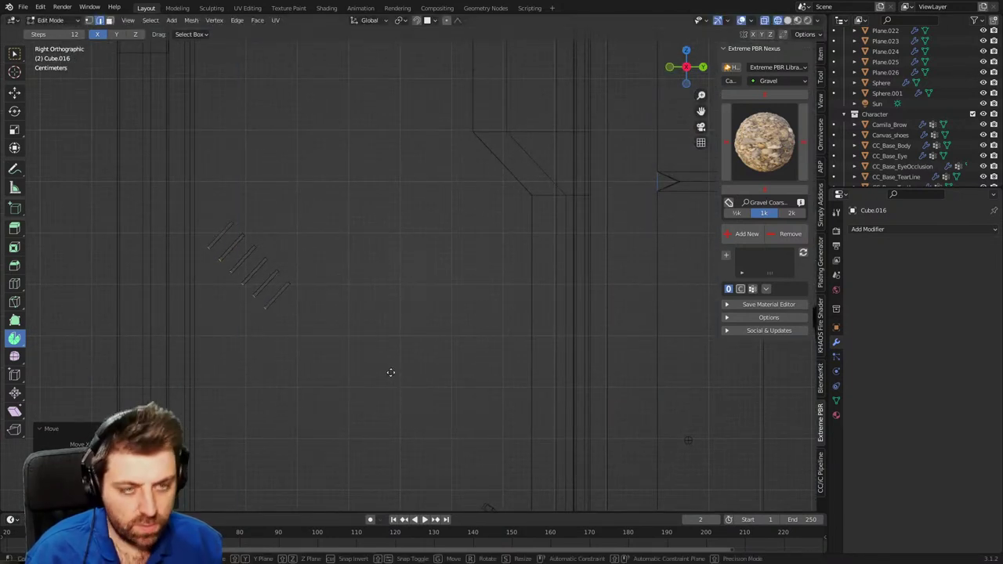
{"action": "key", "text": "g"}
{"action": "left_click", "coordinate": [535, 374]}
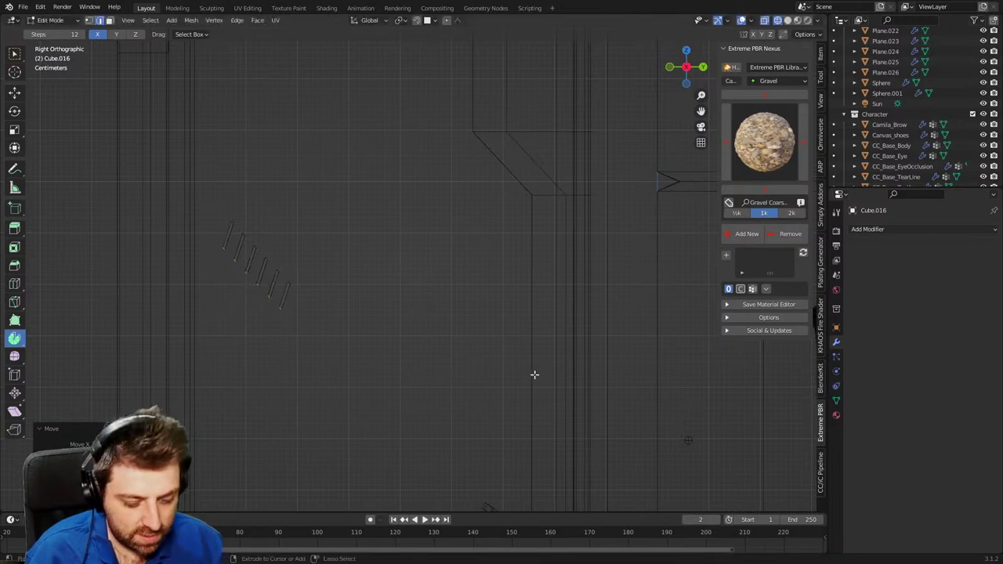
Select all linked slat geometry, scale it along X to fit the box's recess and move it down along Z onto the box.
{"action": "key", "text": "ctrl+l"}
{"action": "scroll", "coordinate": [410, 298], "scroll_direction": "down", "scroll_amount": 2}
{"action": "middle_click_drag", "start_coordinate": [410, 298], "coordinate": [478, 220], "text": "shift"}
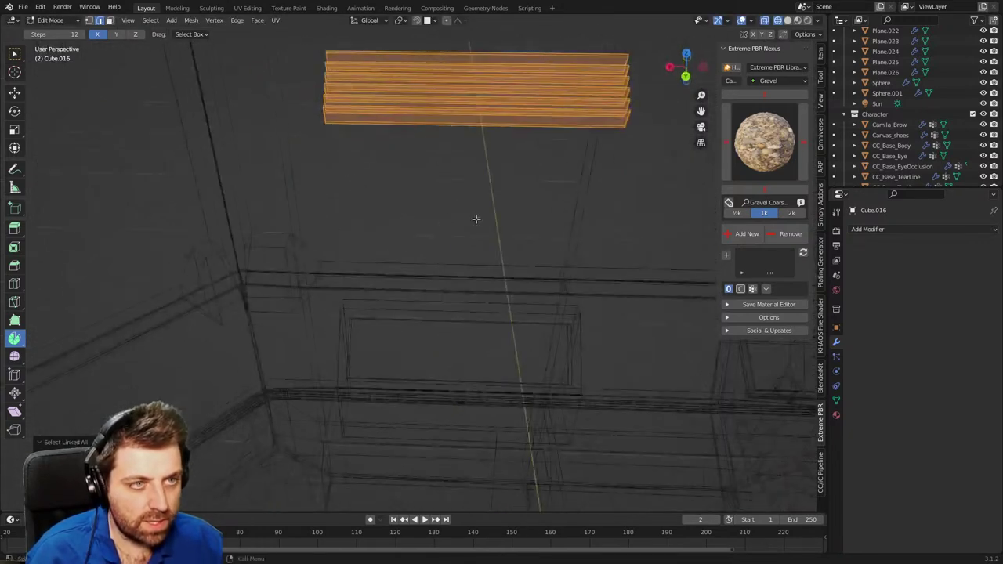
{"action": "key", "text": "s"}
{"action": "key", "text": "x"}
{"action": "left_click", "coordinate": [488, 223]}
{"action": "key", "text": "g"}
{"action": "key", "text": "z"}
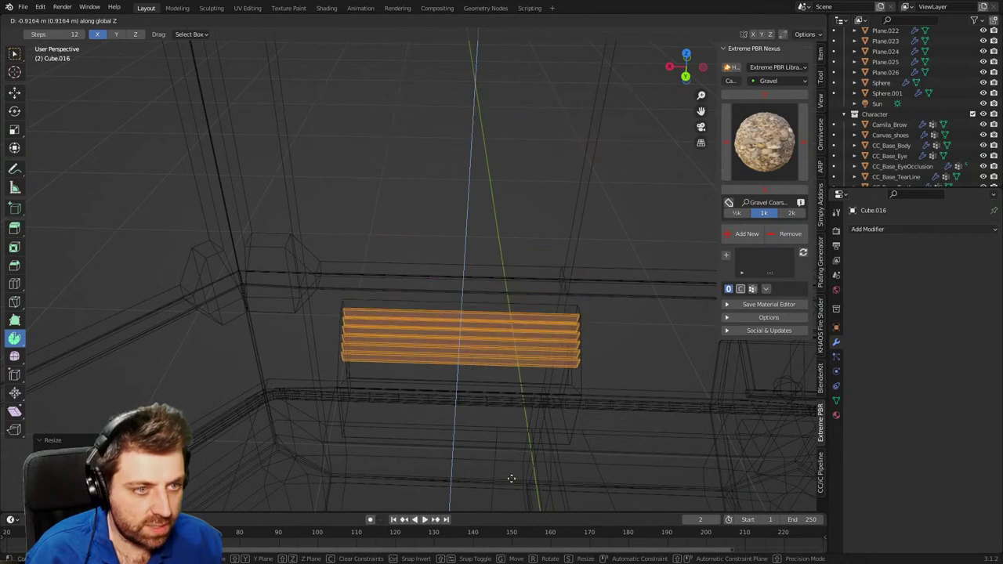
{"action": "left_click", "coordinate": [511, 474]}
Check the slats in rendered shading and lower them further along Z so they sit inside the recess.
{"action": "key", "text": "z"}
{"action": "left_click", "coordinate": [555, 470]}
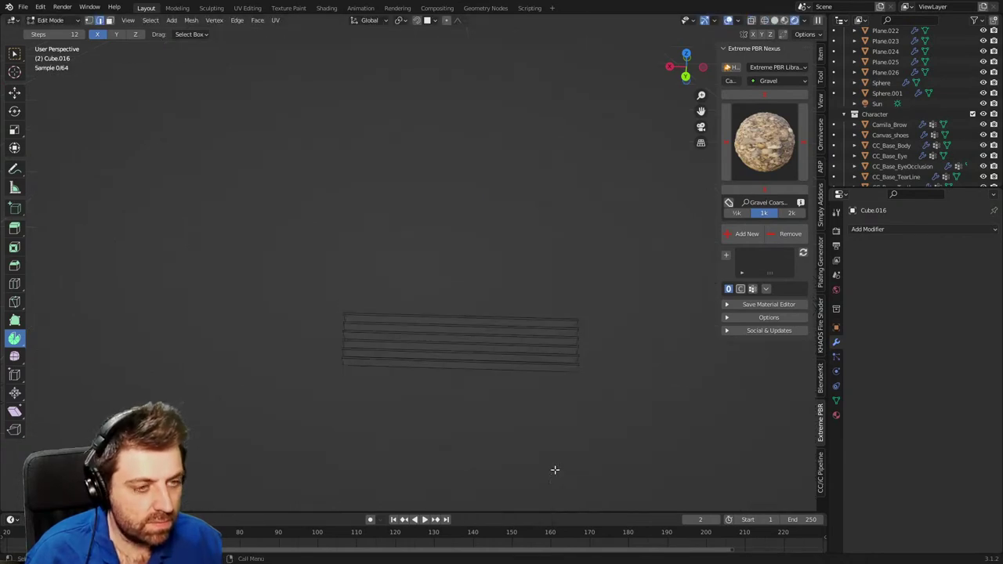
{"action": "mouse_move", "coordinate": [415, 342]}
{"action": "middle_mouse_down"}
{"action": "mouse_move", "coordinate": [448, 331]}
{"action": "mouse_move", "coordinate": [449, 313]}
{"action": "mouse_move", "coordinate": [486, 285]}
{"action": "middle_mouse_up"}
{"action": "key", "text": "z"}
{"action": "left_click", "coordinate": [495, 294]}
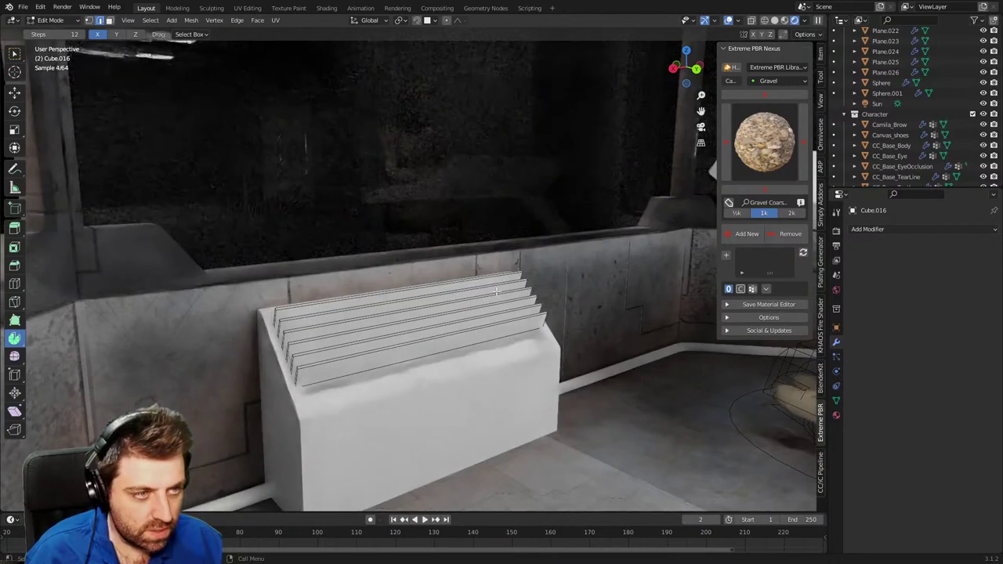
{"action": "key", "text": "z"}
{"action": "left_click", "coordinate": [495, 291]}
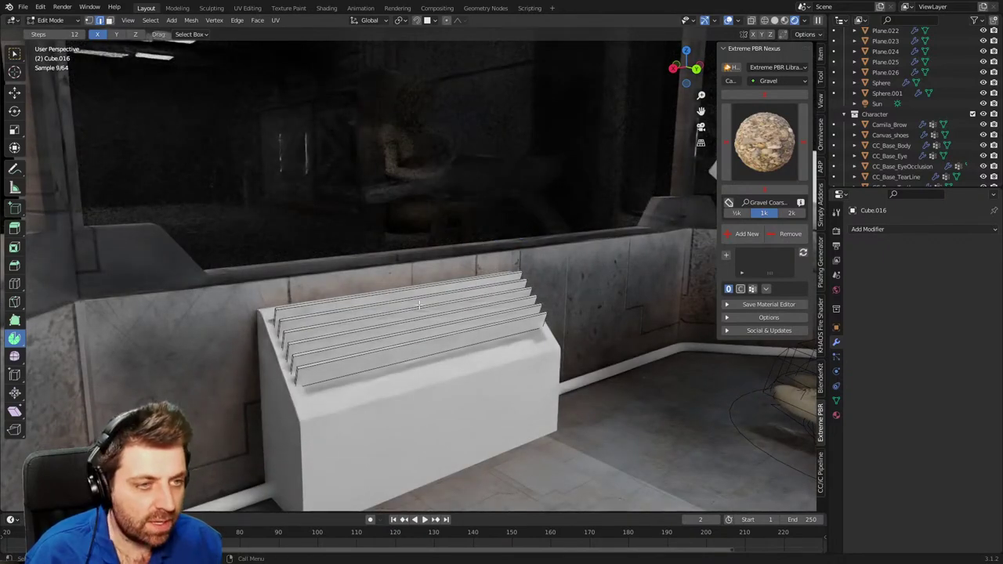
{"action": "key", "text": "g"}
{"action": "key", "text": "z"}
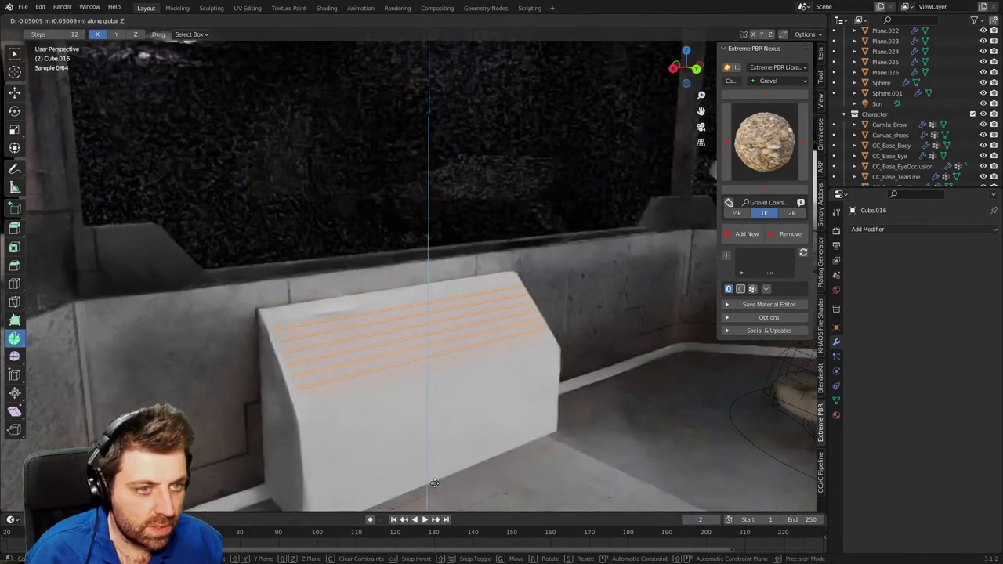
{"action": "left_click", "coordinate": [433, 42]}
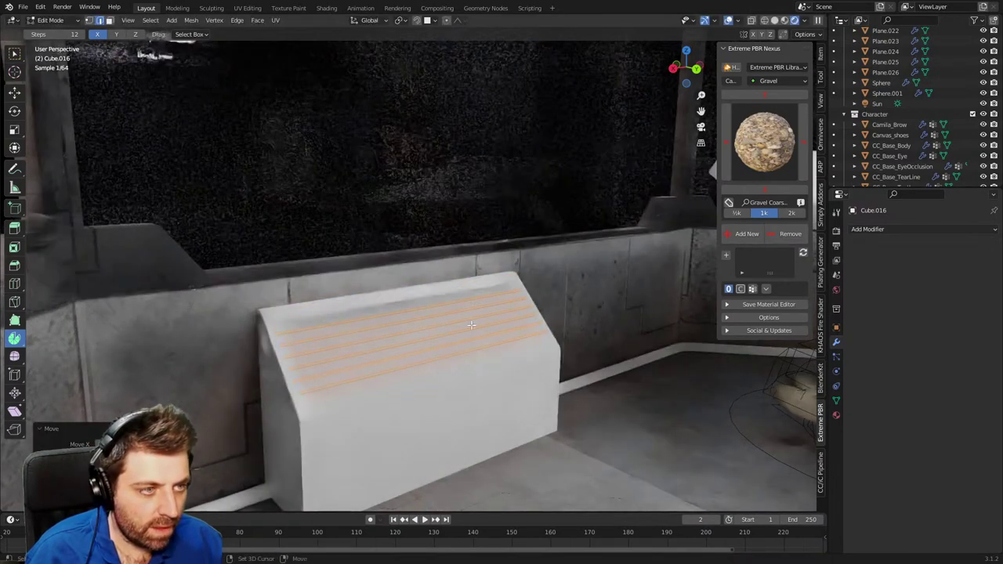
Inspect the slatted vent in solid shading and save the file.
{"action": "middle_click_drag", "start_coordinate": [467, 331], "coordinate": [410, 338]}
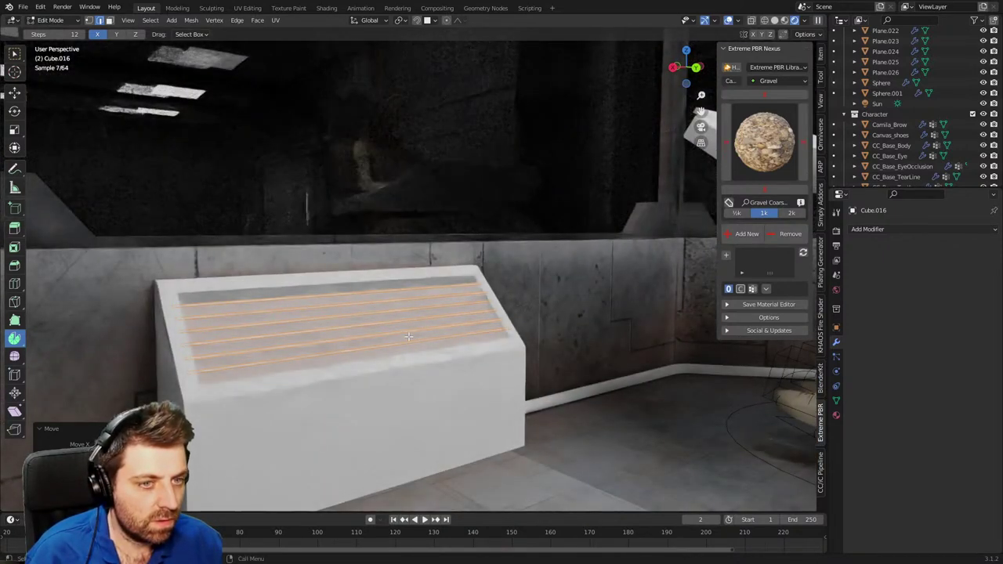
{"action": "key", "text": "z"}
{"action": "left_click", "coordinate": [652, 94]}
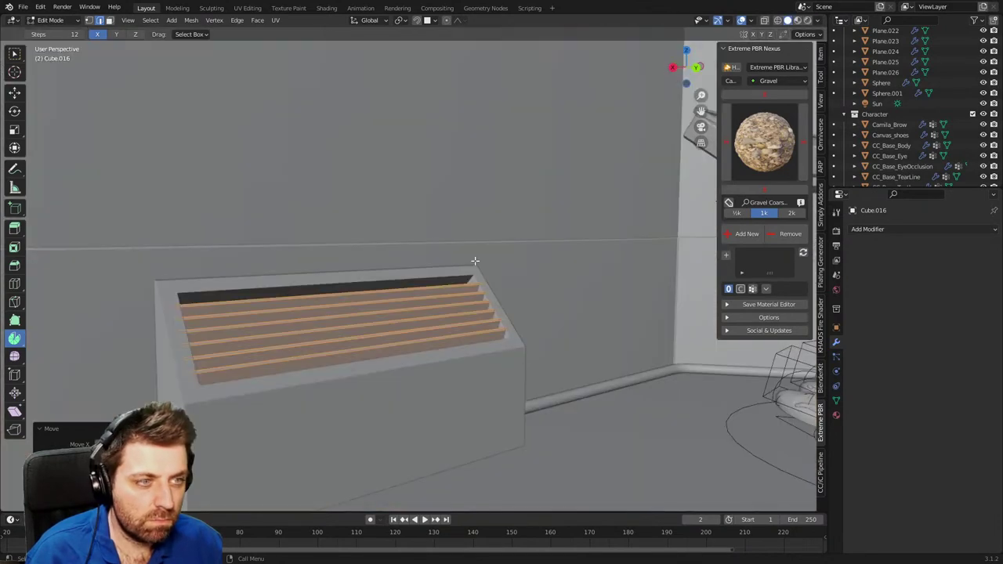
{"action": "middle_click_drag", "start_coordinate": [475, 261], "coordinate": [476, 334]}
{"action": "key", "text": "ctrl+s"}
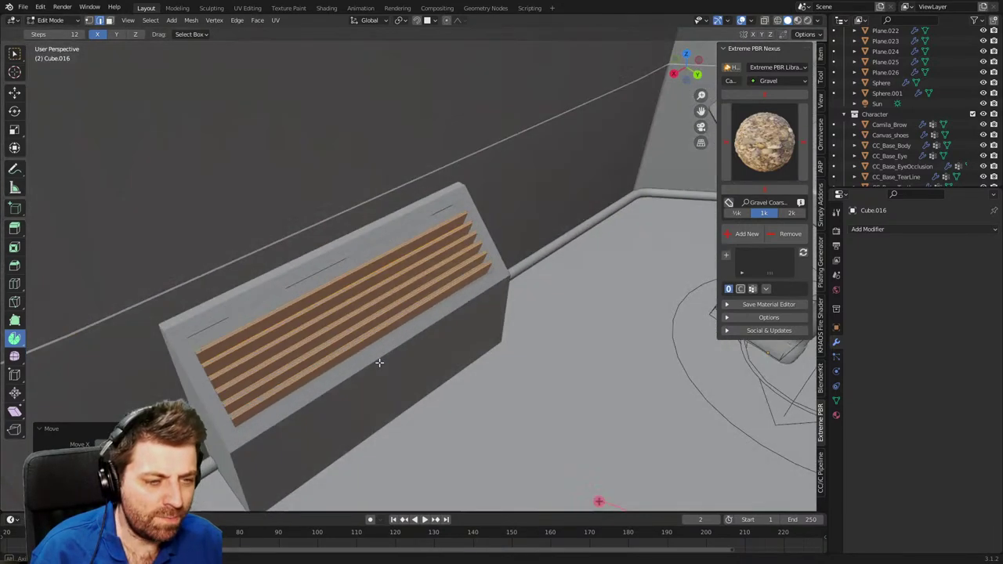
Select the box's recess floor face in wireframe and flatten it by scaling to 0 along Z.
{"action": "middle_click_drag", "start_coordinate": [342, 362], "coordinate": [376, 359]}
{"action": "left_click", "coordinate": [359, 321]}
{"action": "key", "text": "alt+a"}
{"action": "key", "text": "z"}
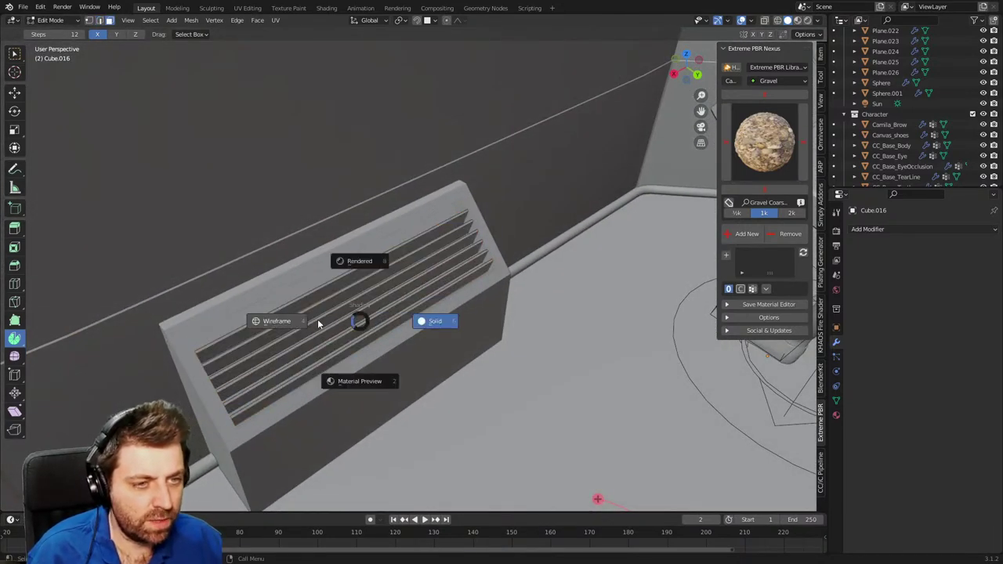
{"action": "left_click", "coordinate": [317, 319]}
{"action": "left_click", "coordinate": [363, 321]}
{"action": "key", "text": "a"}
{"action": "middle_click_drag", "start_coordinate": [407, 281], "coordinate": [363, 265]}
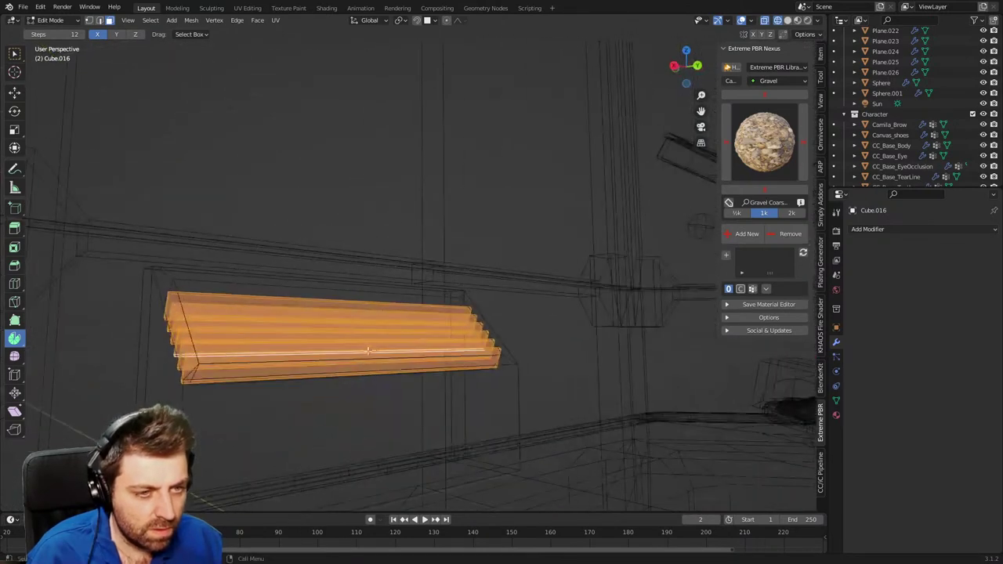
{"action": "key", "text": "Tab"}
{"action": "left_click", "coordinate": [498, 358]}
{"action": "key", "text": "Tab"}
{"action": "left_click", "coordinate": [349, 342]}
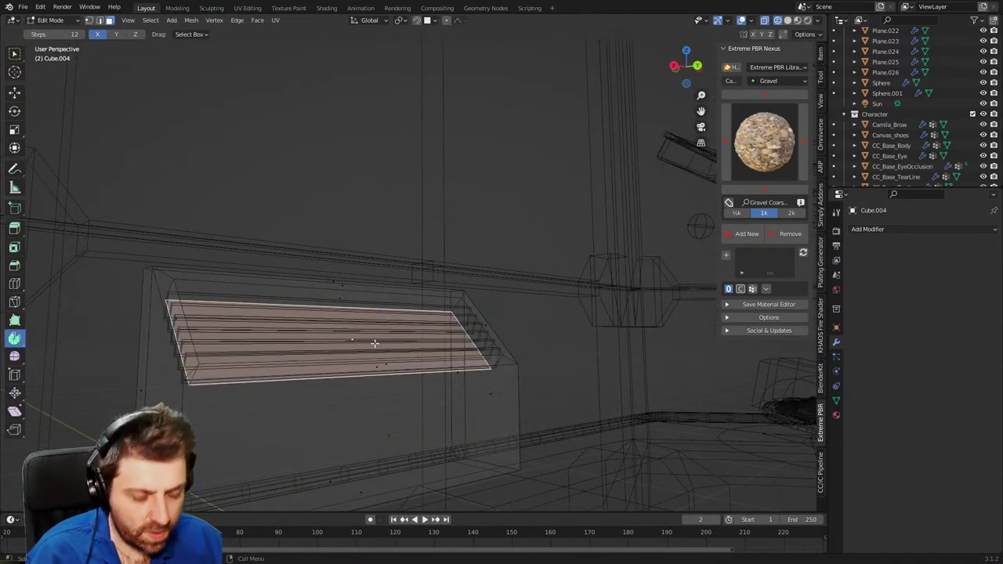
{"action": "key", "text": "s"}
{"action": "key", "text": "z"}
{"action": "key", "text": "0"}
{"action": "key", "text": "Return"}
Lower the flattened recess floor along Z to deepen the vent, and return to Object Mode in solid shading.
{"action": "key", "text": "g"}
{"action": "key", "text": "z"}
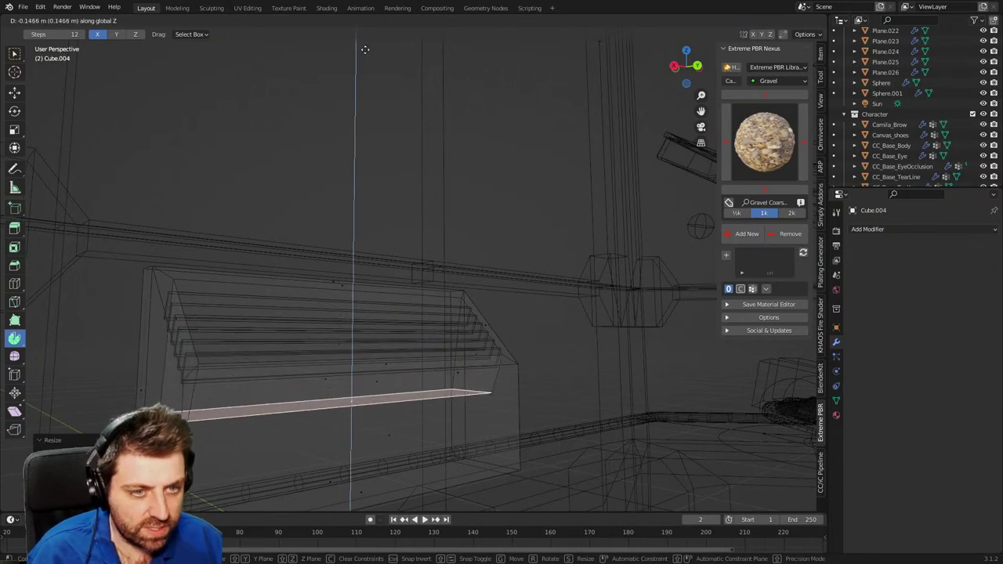
{"action": "left_click", "coordinate": [383, 285]}
{"action": "key", "text": "z"}
{"action": "left_click", "coordinate": [417, 287]}
{"action": "key", "text": "Tab"}
{"action": "scroll", "coordinate": [398, 295], "scroll_direction": "down", "scroll_amount": 8}
{"action": "middle_click_drag", "start_coordinate": [375, 321], "coordinate": [333, 396]}
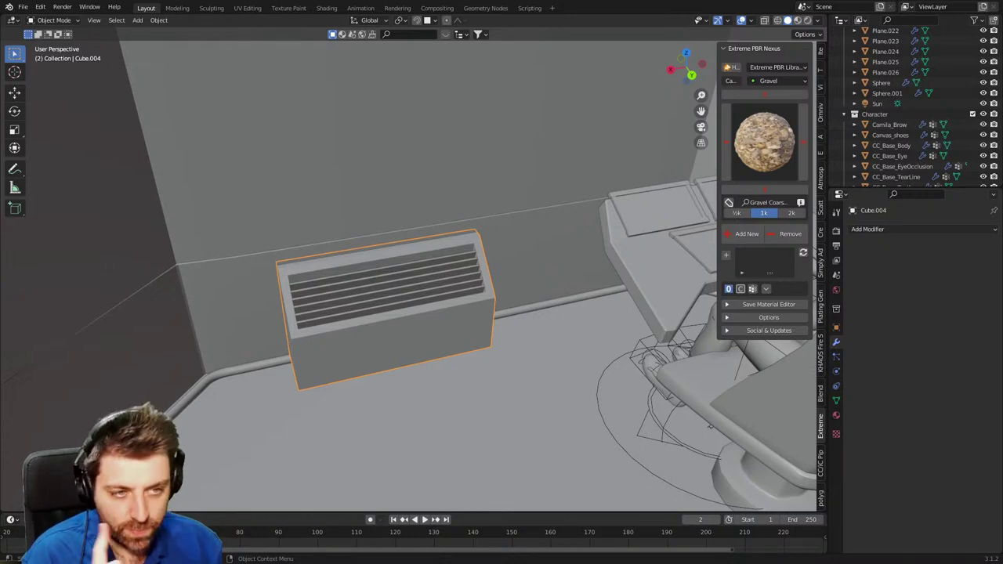
Select the vent box's hidden back and bottom faces in wireframe Edit Mode and delete them as faces.
{"action": "middle_click_drag", "start_coordinate": [230, 335], "coordinate": [417, 305]}
{"action": "key", "text": "z"}
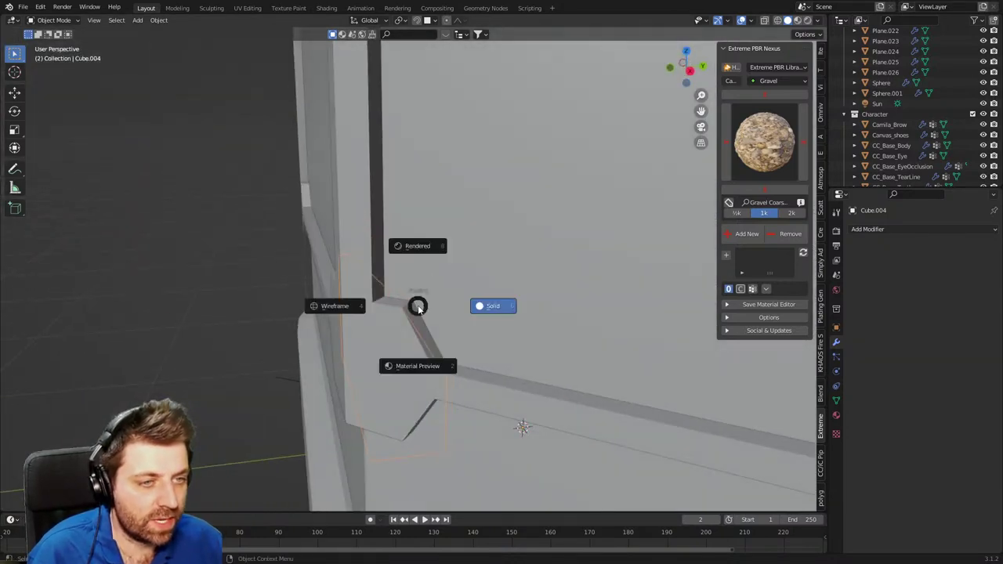
{"action": "key", "text": "Escape"}
{"action": "key", "text": "z"}
{"action": "left_click", "coordinate": [371, 432]}
{"action": "key", "text": "Tab"}
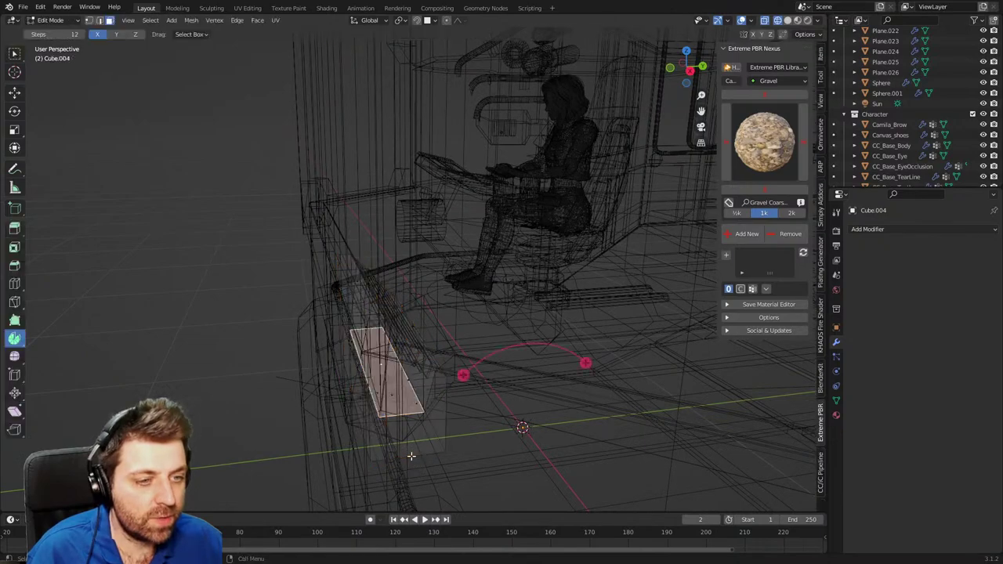
{"action": "middle_click_drag", "start_coordinate": [410, 454], "coordinate": [364, 357]}
{"action": "key", "text": "a"}
{"action": "left_click", "coordinate": [346, 335]}
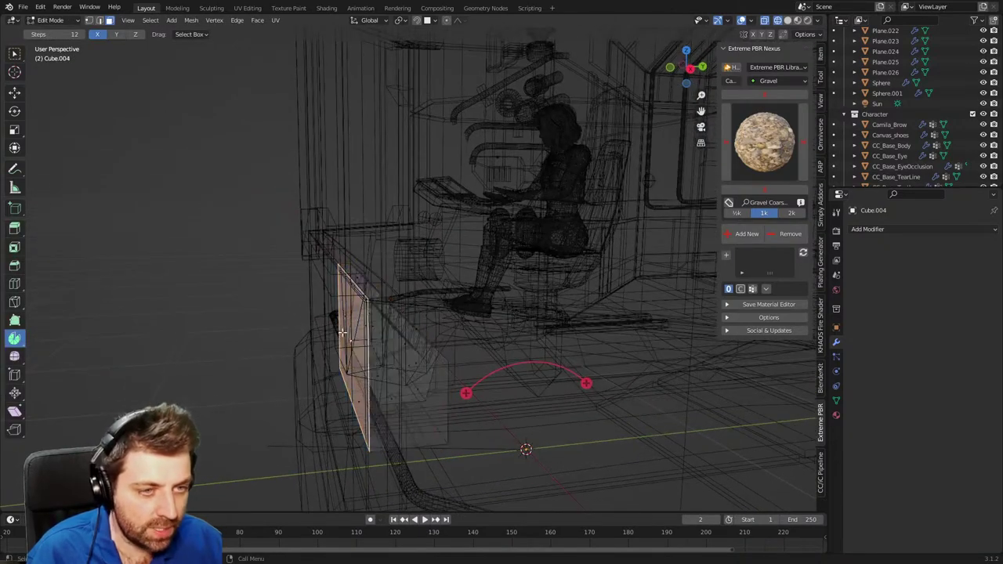
{"action": "left_click", "coordinate": [418, 437], "text": "shift"}
{"action": "middle_click_drag", "start_coordinate": [419, 437], "coordinate": [387, 425]}
{"action": "left_click", "coordinate": [355, 398], "text": "shift"}
{"action": "right_click", "coordinate": [386, 425]}
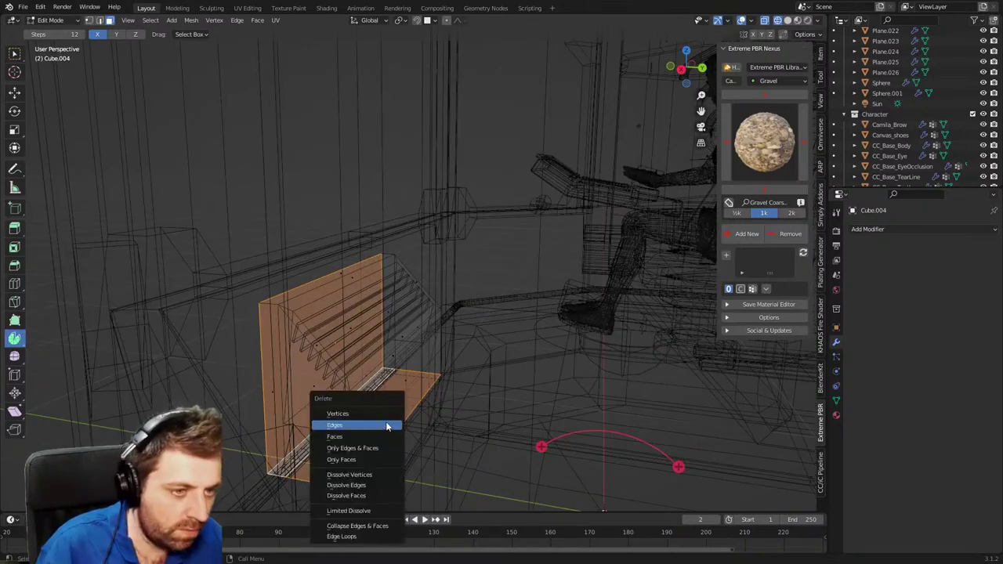
{"action": "left_click", "coordinate": [385, 423]}
{"action": "key", "text": "ctrl+z"}
{"action": "key", "text": "x"}
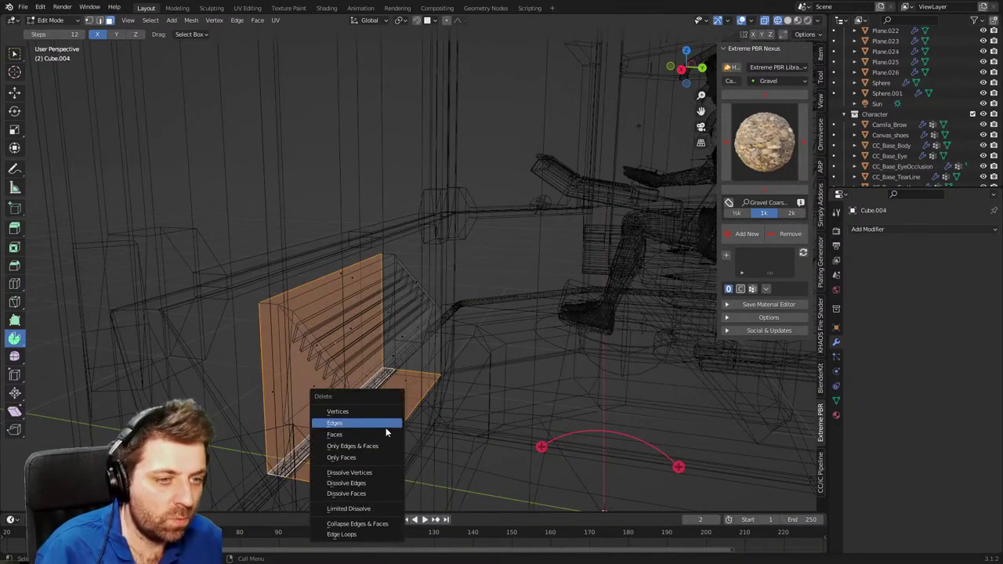
{"action": "left_click", "coordinate": [385, 433]}
Select the box's open bottom edge loop in solid shading and lower it along Z into the floor.
{"action": "key", "text": "shift+z"}
{"action": "mouse_move", "coordinate": [441, 428]}
{"action": "middle_mouse_down"}
{"action": "mouse_move", "coordinate": [371, 428]}
{"action": "mouse_move", "coordinate": [372, 389]}
{"action": "middle_mouse_up"}
{"action": "left_click", "coordinate": [343, 427], "text": "alt"}
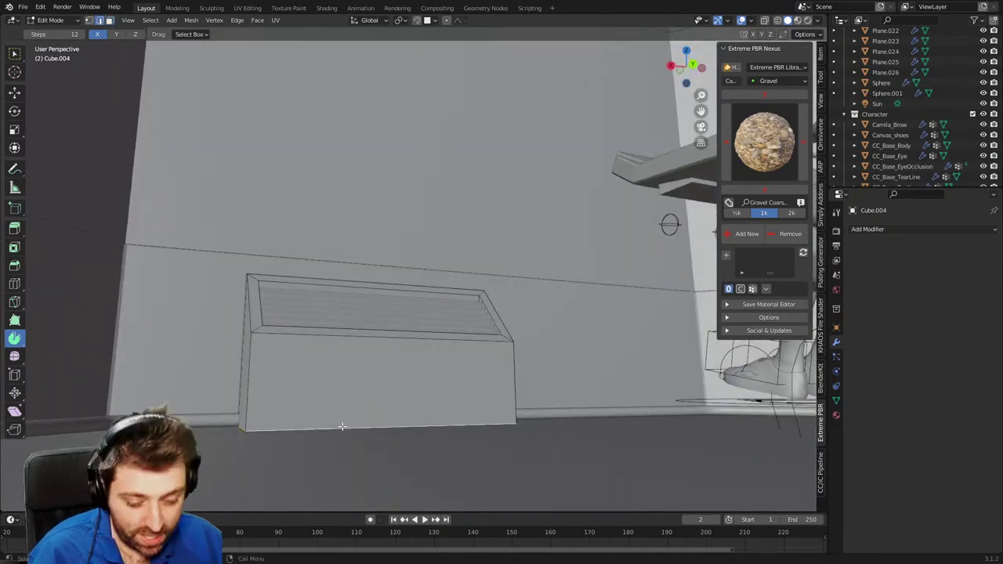
{"action": "key", "text": "g"}
{"action": "key", "text": "z"}
{"action": "left_click", "coordinate": [345, 449]}
{"action": "key", "text": "z"}
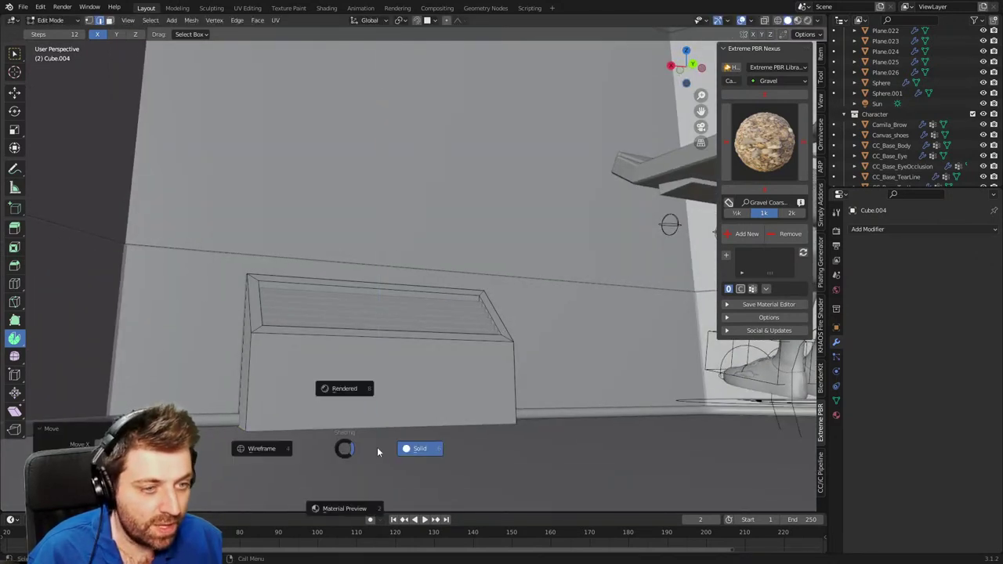
{"action": "left_click", "coordinate": [411, 450]}
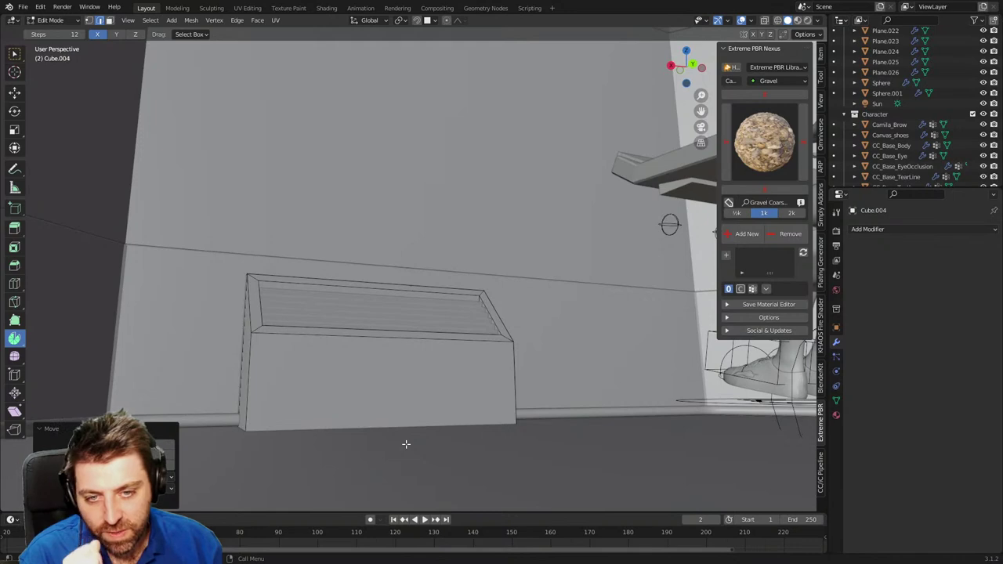
Add a loop cut around the lower part of the vent box and slide it down towards the floor.
{"action": "middle_click_drag", "start_coordinate": [343, 384], "coordinate": [460, 403]}
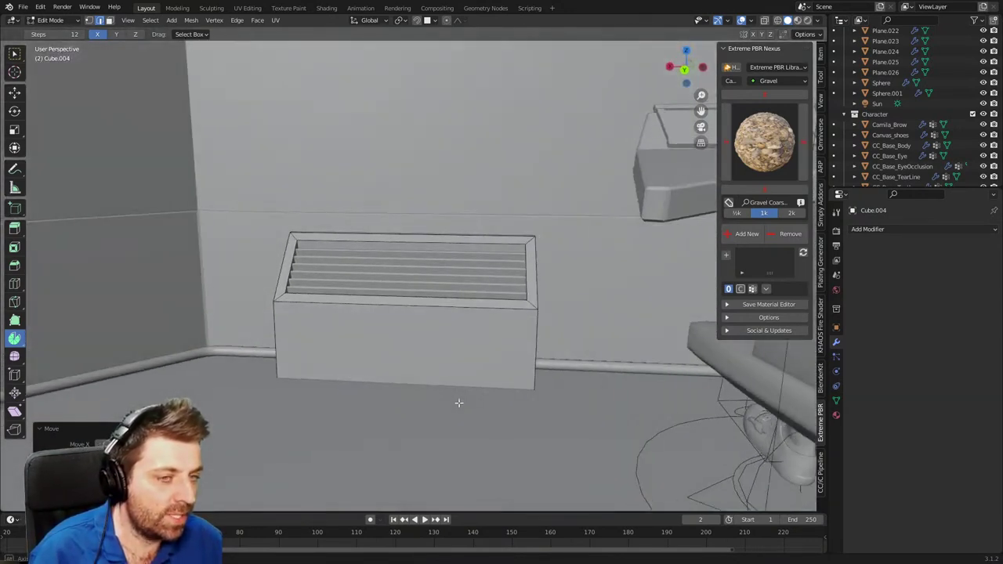
{"action": "scroll", "coordinate": [435, 401], "scroll_direction": "down", "scroll_amount": 4}
{"action": "scroll", "coordinate": [438, 399], "scroll_direction": "down", "scroll_amount": 2}
{"action": "scroll", "coordinate": [431, 356], "scroll_direction": "up", "scroll_amount": 3}
{"action": "middle_click_drag", "start_coordinate": [397, 361], "coordinate": [440, 336]}
{"action": "key", "text": "Tab"}
{"action": "key", "text": "Tab"}
{"action": "scroll", "coordinate": [440, 334], "scroll_direction": "down", "scroll_amount": 5}
{"action": "left_click", "coordinate": [332, 368]}
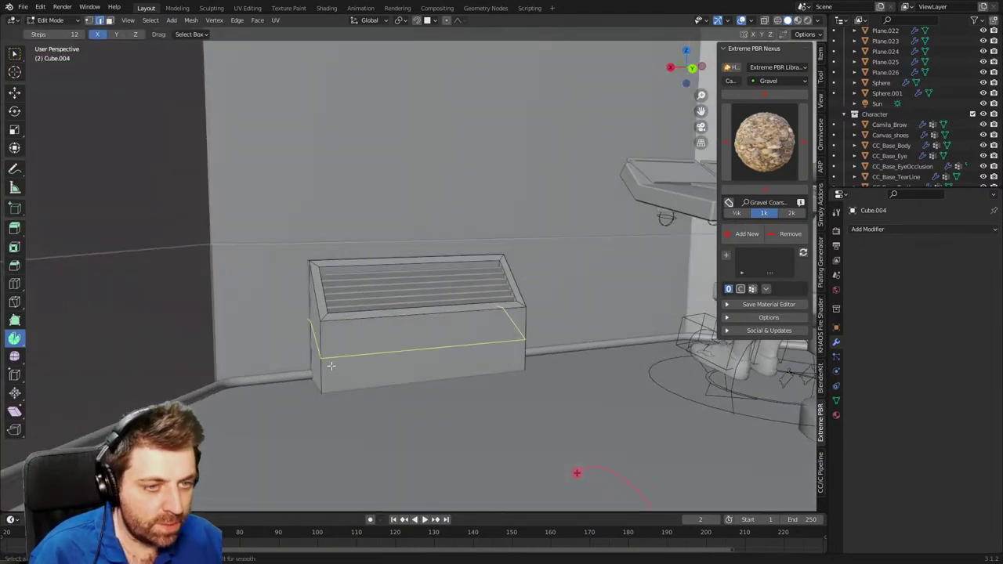
{"action": "key", "text": "g"}
{"action": "key", "text": "g"}
{"action": "left_click", "coordinate": [333, 393]}
Flatten the new edge loop by scaling it to 0 along Z and lower it along Z.
{"action": "key", "text": "s"}
{"action": "key", "text": "z"}
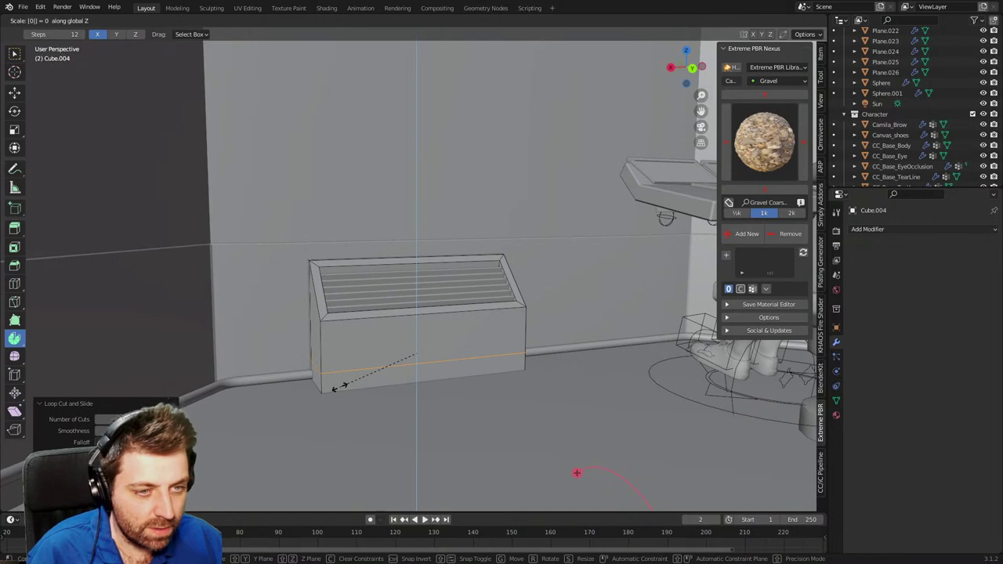
{"action": "key", "text": "Return"}
{"action": "key", "text": "g"}
{"action": "key", "text": "z"}
{"action": "left_click", "coordinate": [324, 441]}
Extrude the face strip around the box's foot and fatten it outward about 0.023 m to form a base trim.
{"action": "key", "text": "3"}
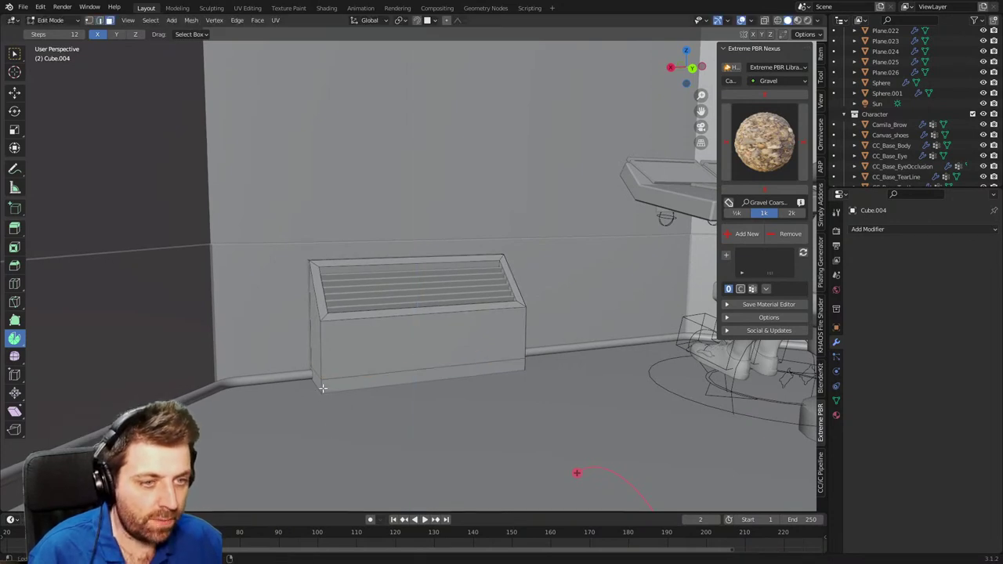
{"action": "left_click", "coordinate": [323, 387]}
{"action": "key", "text": "e"}
{"action": "right_click", "coordinate": [471, 450]}
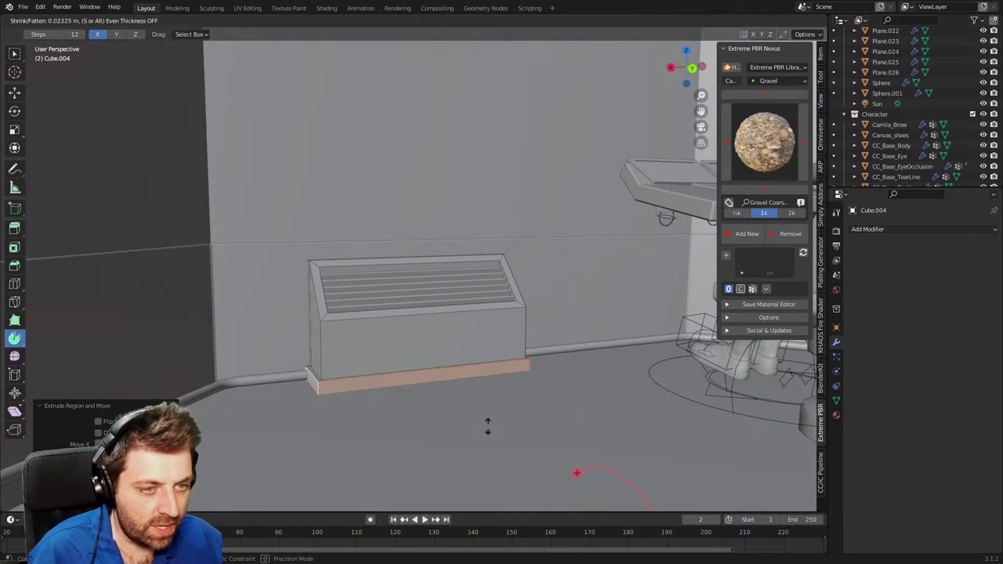
{"action": "left_click", "coordinate": [488, 420]}
{"action": "scroll", "coordinate": [460, 408], "scroll_direction": "up", "scroll_amount": 2}
Move the front face of the base trim slightly outward along Y and keep solid shading.
{"action": "middle_click_drag", "start_coordinate": [463, 399], "coordinate": [466, 431]}
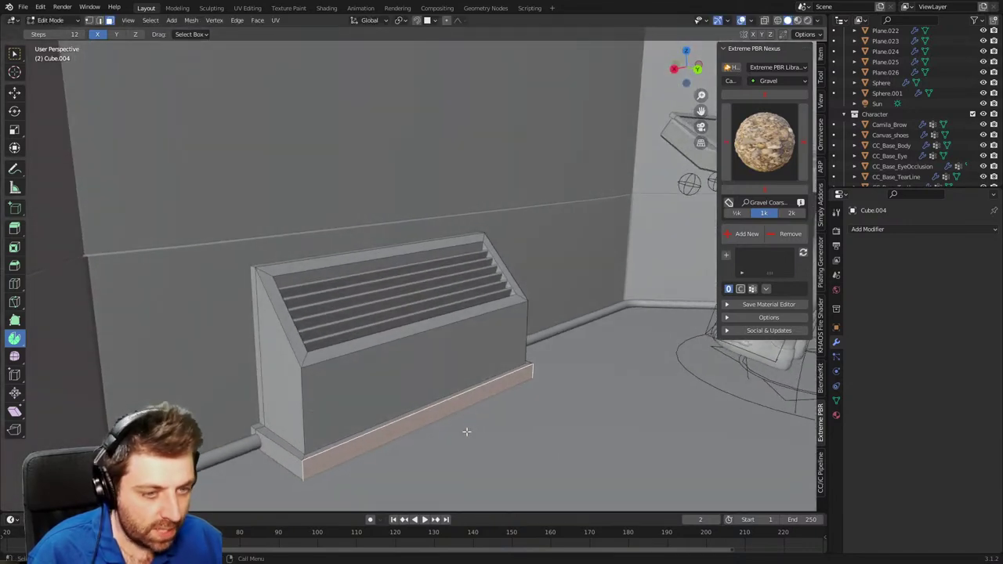
{"action": "key", "text": "g"}
{"action": "key", "text": "y"}
{"action": "left_click", "coordinate": [486, 443]}
{"action": "key", "text": "z"}
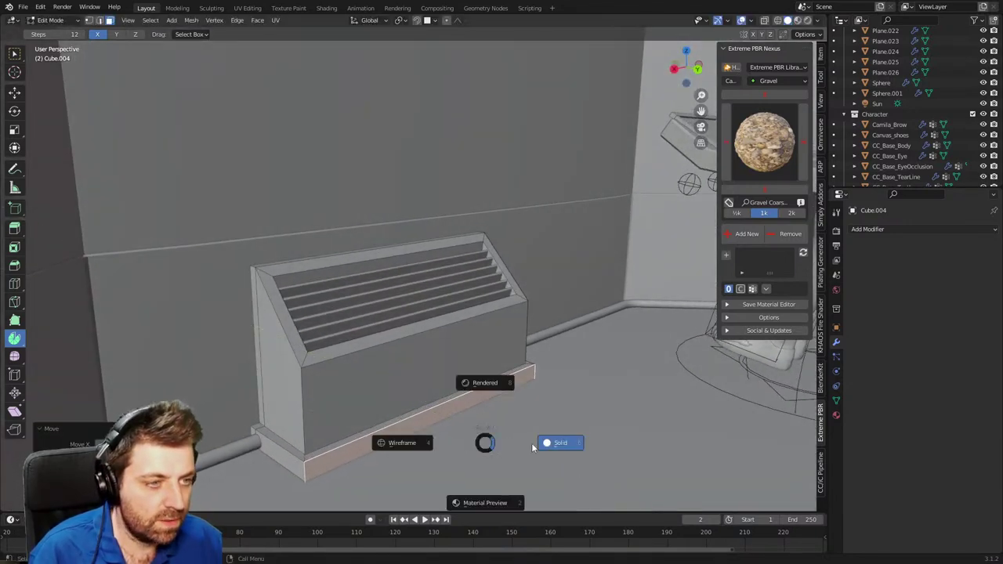
{"action": "left_click", "coordinate": [533, 445]}
Lower the base trim's outer top edge loop along Z to slope the trim, and return to Object Mode.
{"action": "key", "text": "2"}
{"action": "left_click", "coordinate": [288, 450], "text": "alt"}
{"action": "key", "text": "g"}
{"action": "key", "text": "z"}
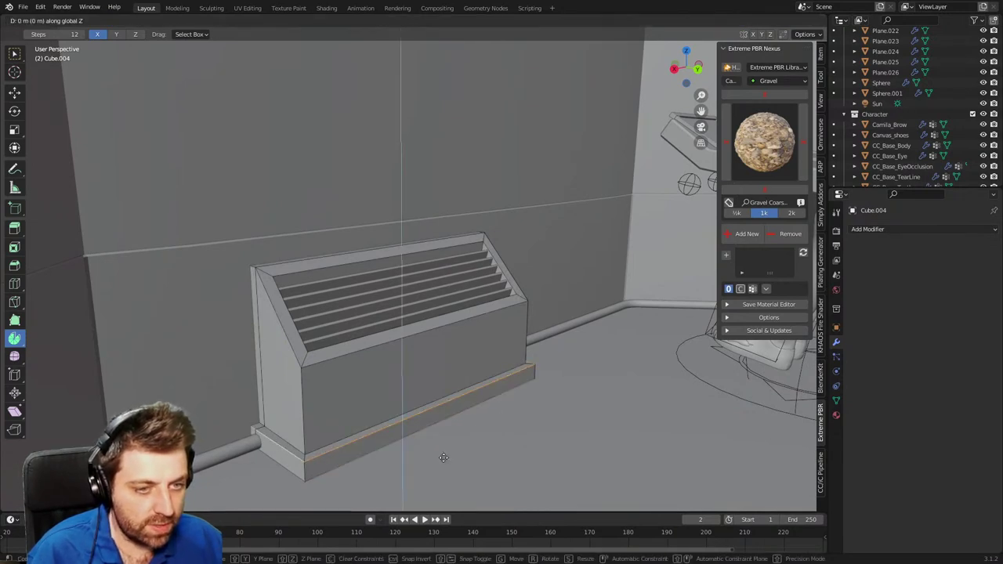
{"action": "left_click", "coordinate": [434, 486]}
{"action": "key", "text": "z"}
{"action": "left_click", "coordinate": [470, 483]}
{"action": "mouse_move", "coordinate": [353, 430]}
{"action": "middle_mouse_down"}
{"action": "mouse_move", "coordinate": [455, 413]}
{"action": "mouse_move", "coordinate": [387, 425]}
{"action": "mouse_move", "coordinate": [287, 395]}
{"action": "mouse_move", "coordinate": [240, 402]}
{"action": "middle_mouse_up"}
{"action": "key", "text": "grave"}
{"action": "left_click", "coordinate": [474, 464]}
{"action": "key", "text": "Tab"}
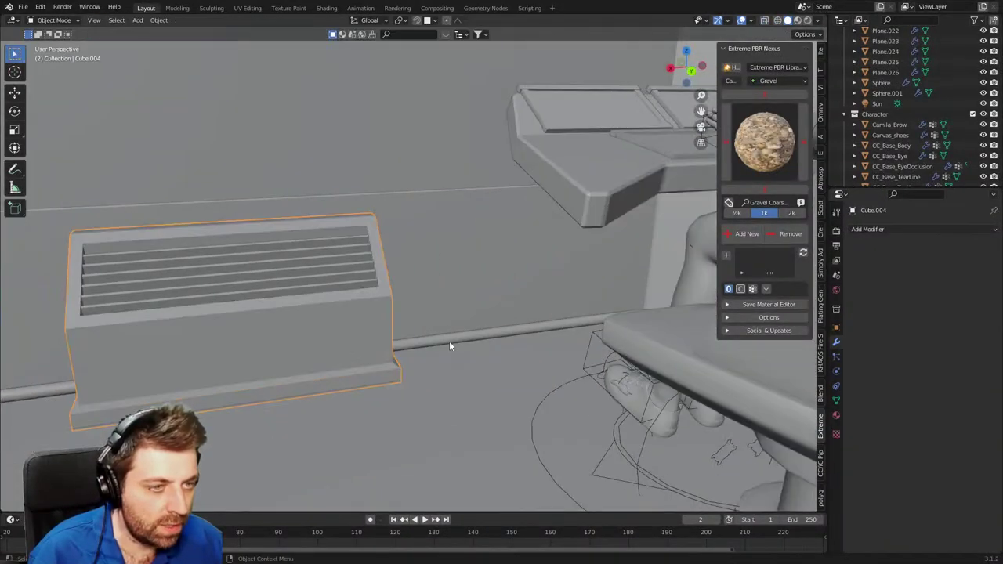
Examine the wall pipe and the room corner beside the vent box from several angles.
{"action": "left_click", "coordinate": [449, 340]}
{"action": "key", "text": "Tab"}
{"action": "scroll", "coordinate": [434, 371], "scroll_direction": "down", "scroll_amount": 4}
{"action": "key", "text": "Tab"}
{"action": "middle_click_drag", "start_coordinate": [426, 365], "coordinate": [428, 344]}
{"action": "middle_click_drag", "start_coordinate": [330, 333], "coordinate": [349, 343]}
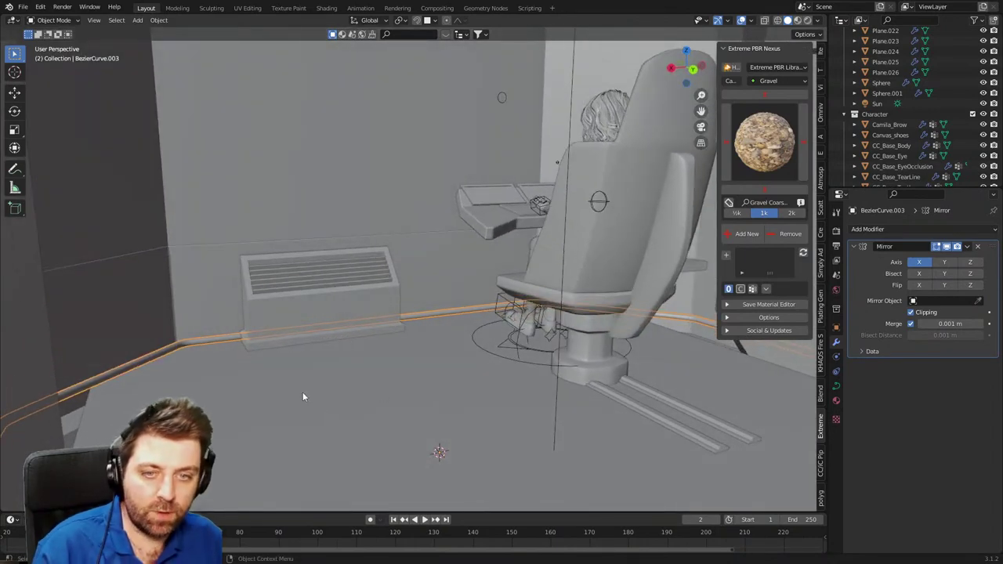
{"action": "middle_click_drag", "start_coordinate": [381, 383], "coordinate": [363, 380]}
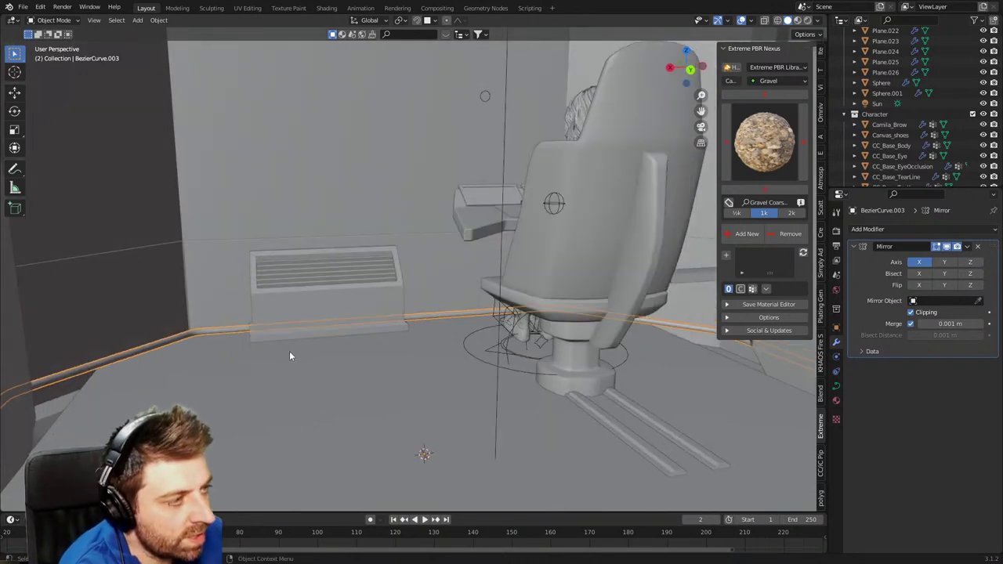
{"action": "middle_click_drag", "start_coordinate": [485, 315], "coordinate": [555, 335]}
{"action": "scroll", "coordinate": [517, 342], "scroll_direction": "up", "scroll_amount": 2}
{"action": "middle_click_drag", "start_coordinate": [479, 351], "coordinate": [387, 353]}
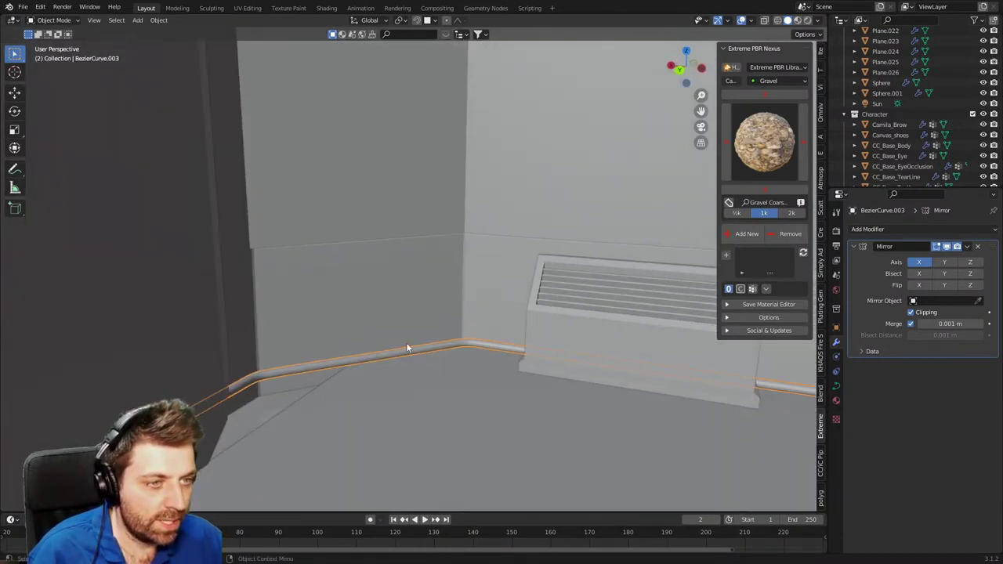
{"action": "left_click", "coordinate": [414, 332]}
{"action": "middle_click_drag", "start_coordinate": [524, 340], "coordinate": [517, 303]}
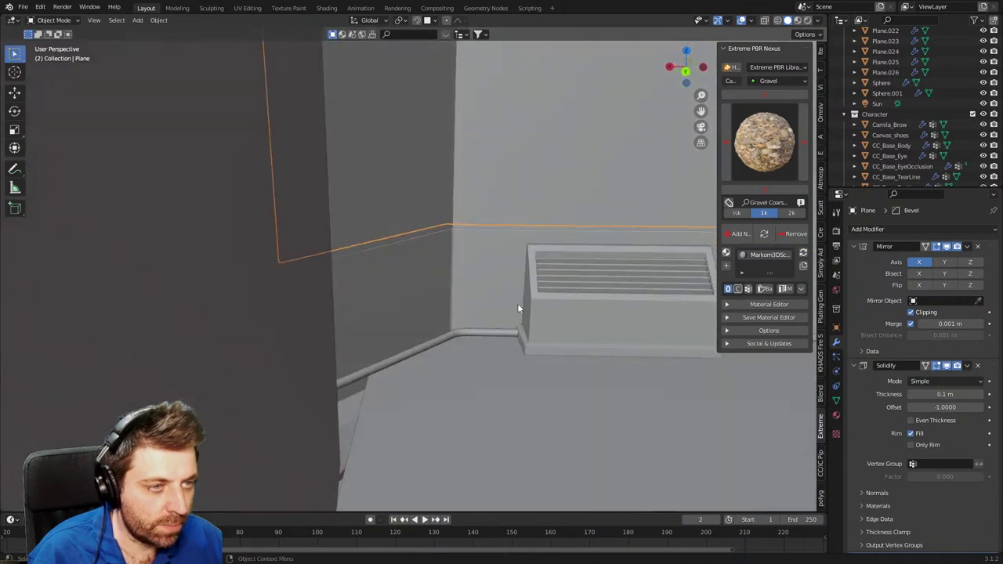
Duplicate the short side edge of the vent box's base trim along X and separate it into its own object.
{"action": "left_click", "coordinate": [526, 315]}
{"action": "key", "text": "Tab"}
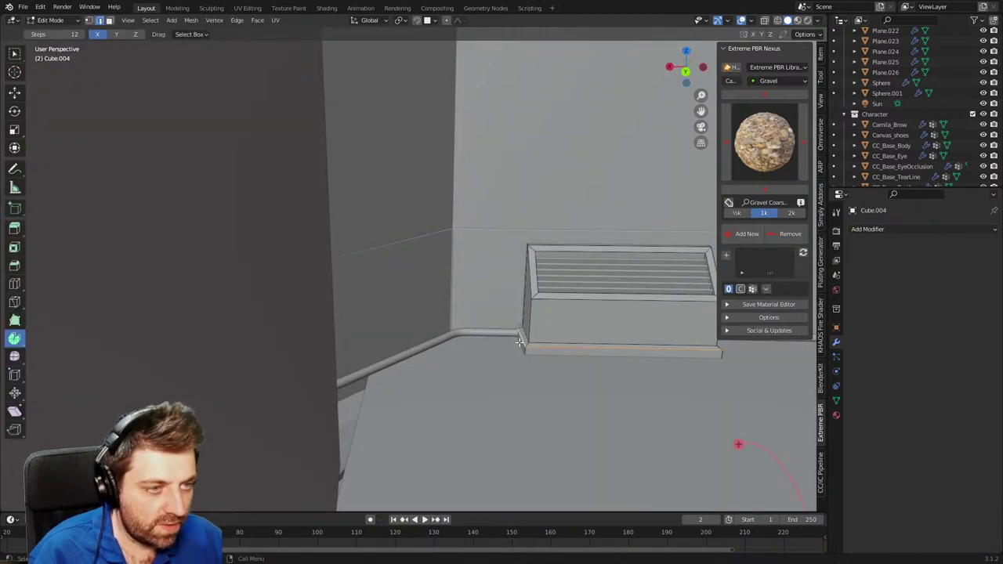
{"action": "key", "text": "1"}
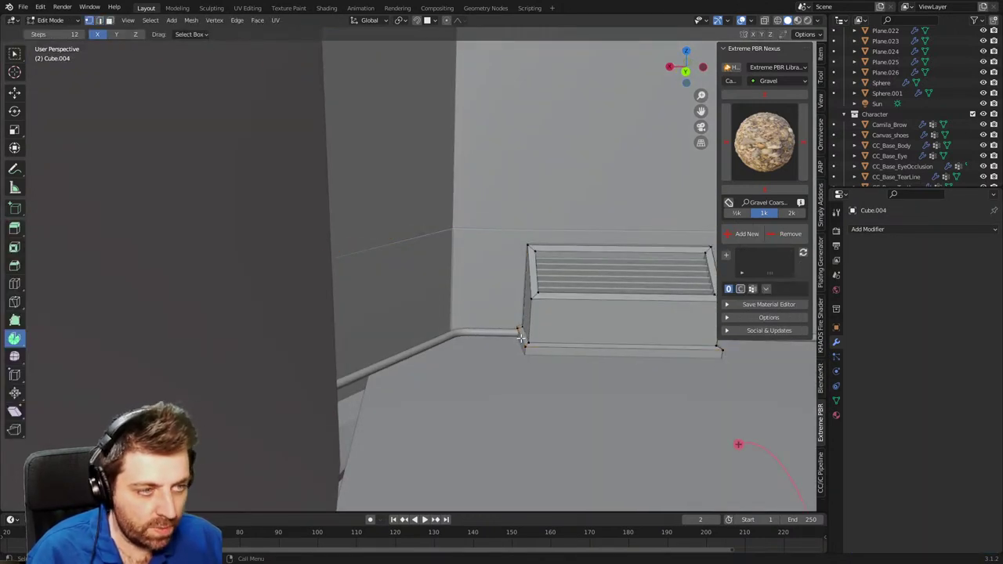
{"action": "key", "text": "2"}
{"action": "key", "text": "shift+d"}
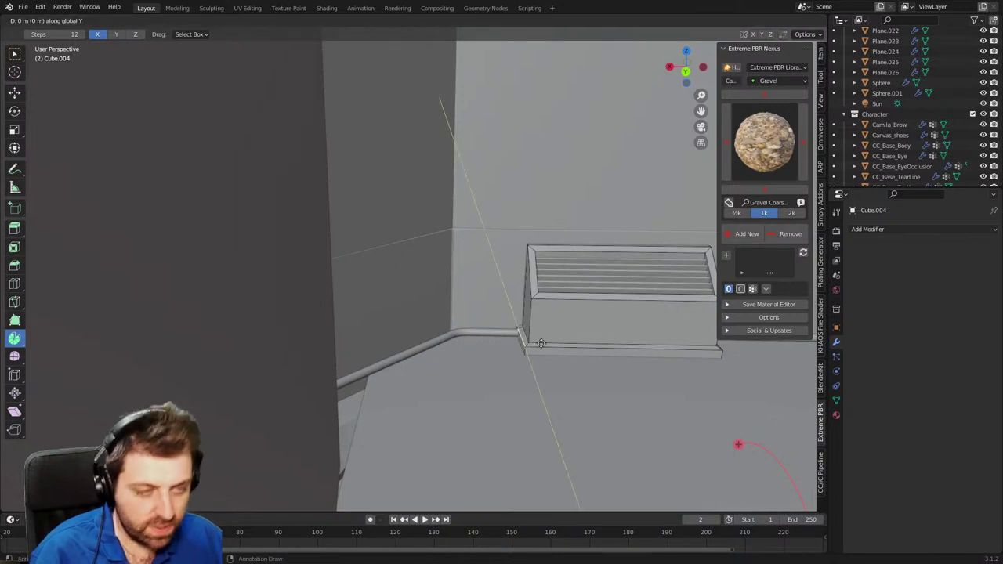
{"action": "key", "text": "x"}
{"action": "left_click", "coordinate": [510, 343]}
{"action": "key", "text": "p"}
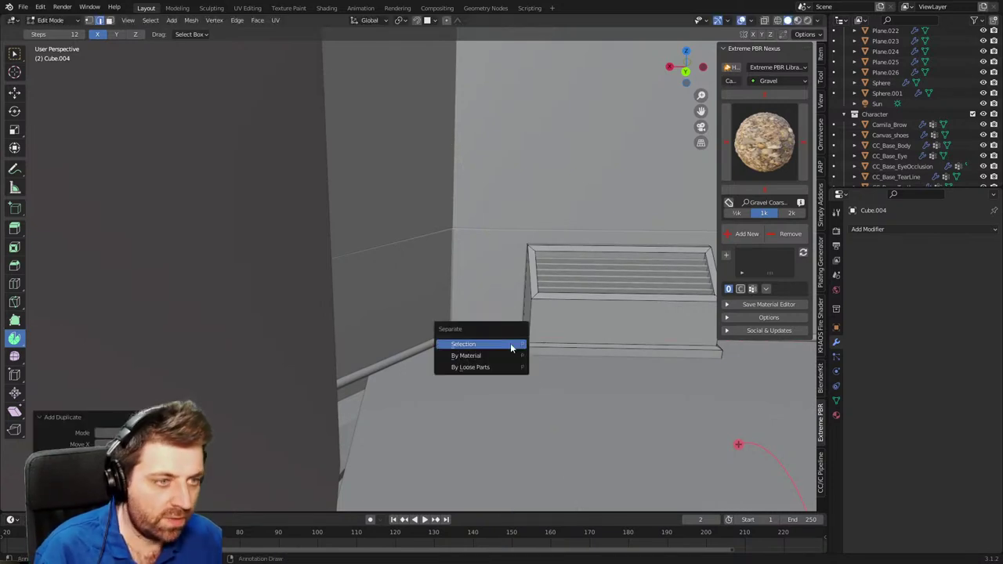
{"action": "left_click", "coordinate": [512, 344]}
{"action": "key", "text": "Tab"}
Extrude the separated trim edge along X up to the corner of the room.
{"action": "left_click", "coordinate": [491, 338]}
{"action": "key", "text": "Tab"}
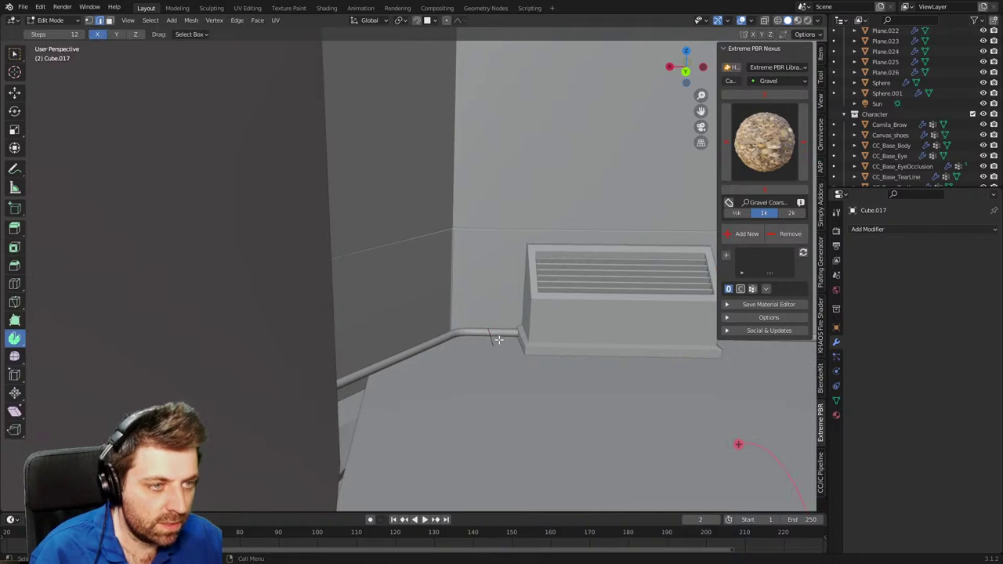
{"action": "key", "text": "q"}
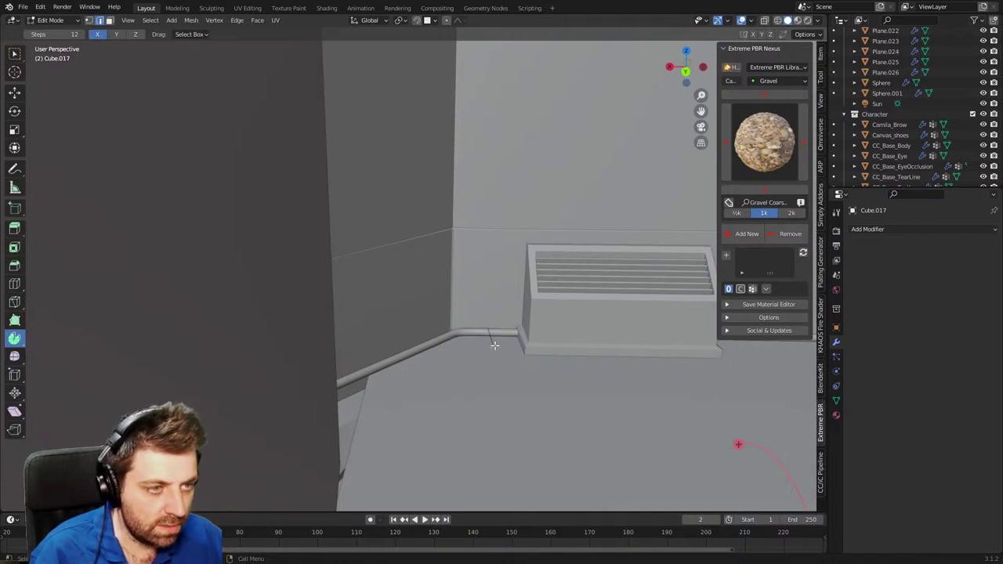
{"action": "key", "text": "g"}
{"action": "key", "text": "x"}
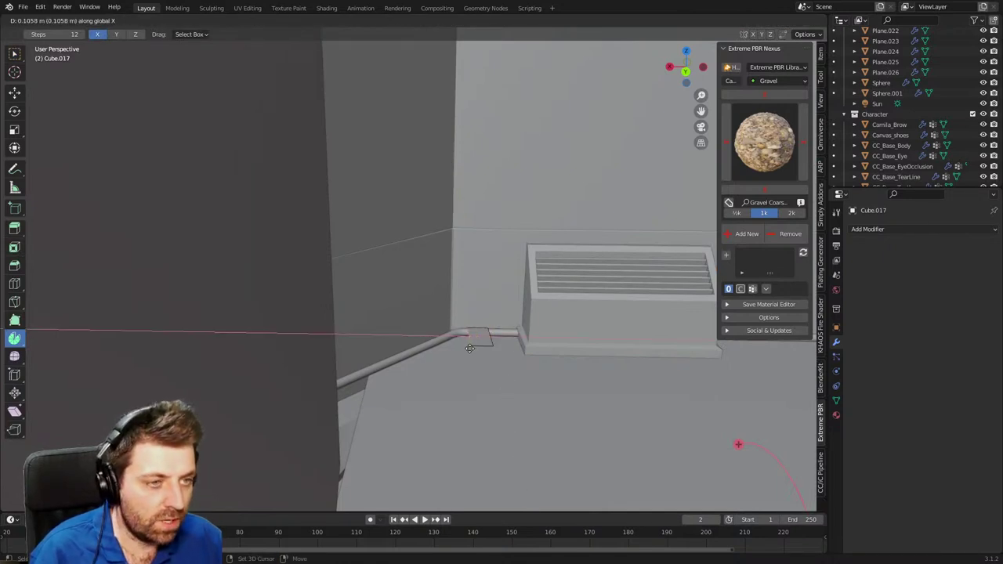
{"action": "left_click", "coordinate": [319, 350]}
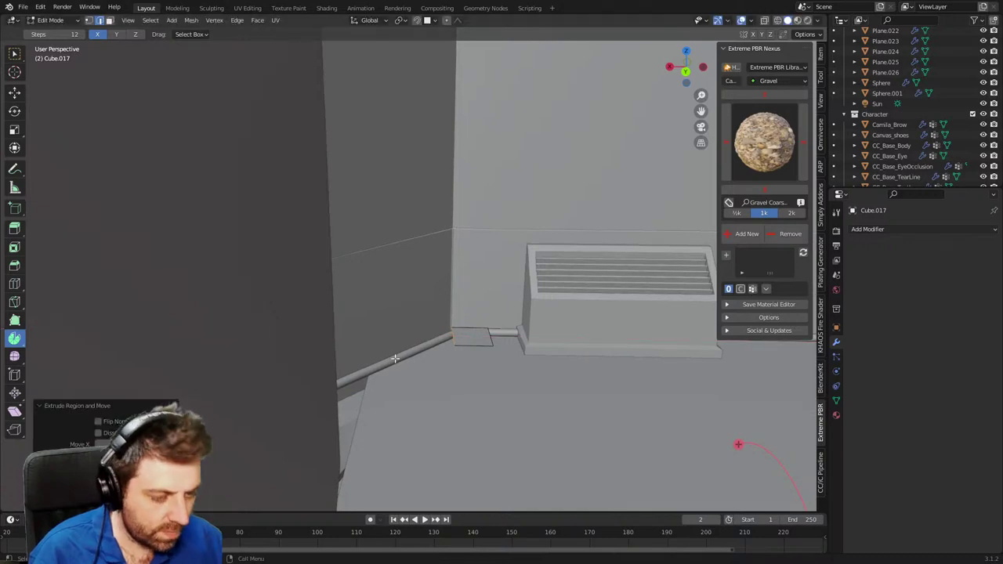
In top wireframe view, move the trim's inner corner vertex about -0.115 m along X to miter the corner.
{"action": "key", "text": "KP_7"}
{"action": "key", "text": "z"}
{"action": "left_click", "coordinate": [314, 358]}
{"action": "middle_click_drag", "start_coordinate": [347, 373], "coordinate": [390, 398], "text": "shift"}
{"action": "scroll", "coordinate": [416, 352], "scroll_direction": "up", "scroll_amount": 1}
{"action": "key", "text": "1"}
{"action": "left_click", "coordinate": [411, 290]}
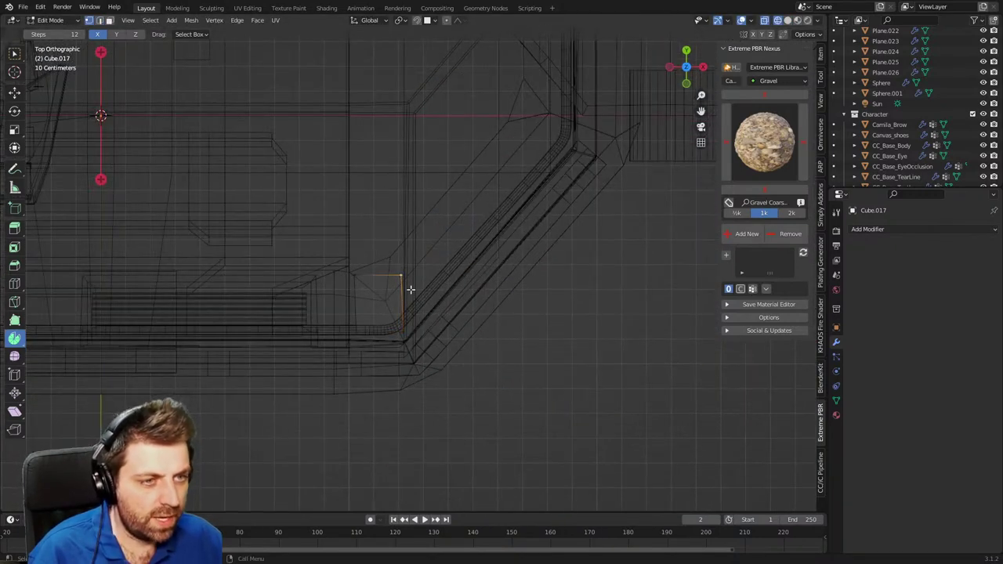
{"action": "key", "text": "g"}
{"action": "key", "text": "x"}
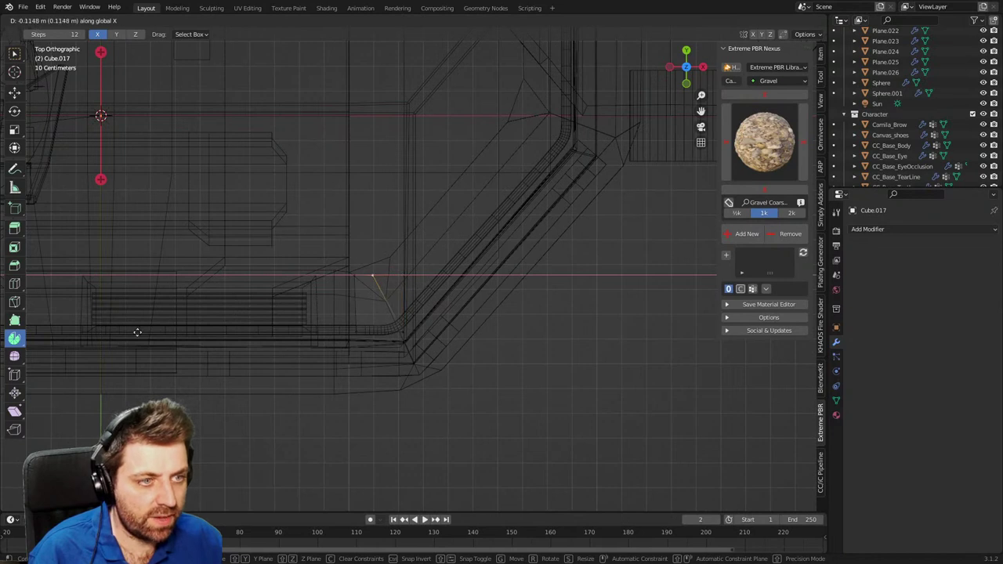
{"action": "left_click", "coordinate": [371, 275]}
Extrude the mitered edge along the diagonal wall to the next corner and slide its inner vertex back along the trim edge.
{"action": "key", "text": "2"}
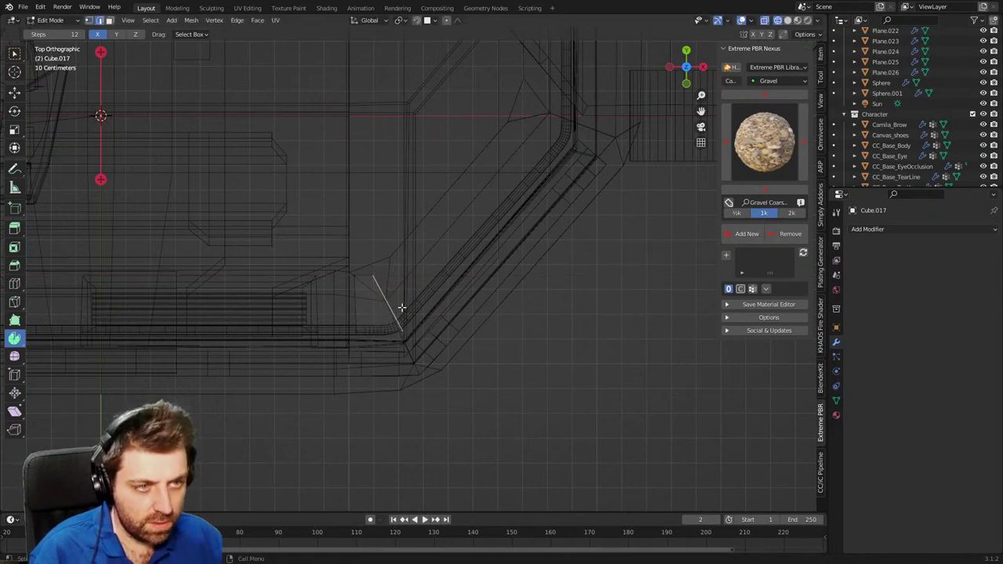
{"action": "key", "text": "g"}
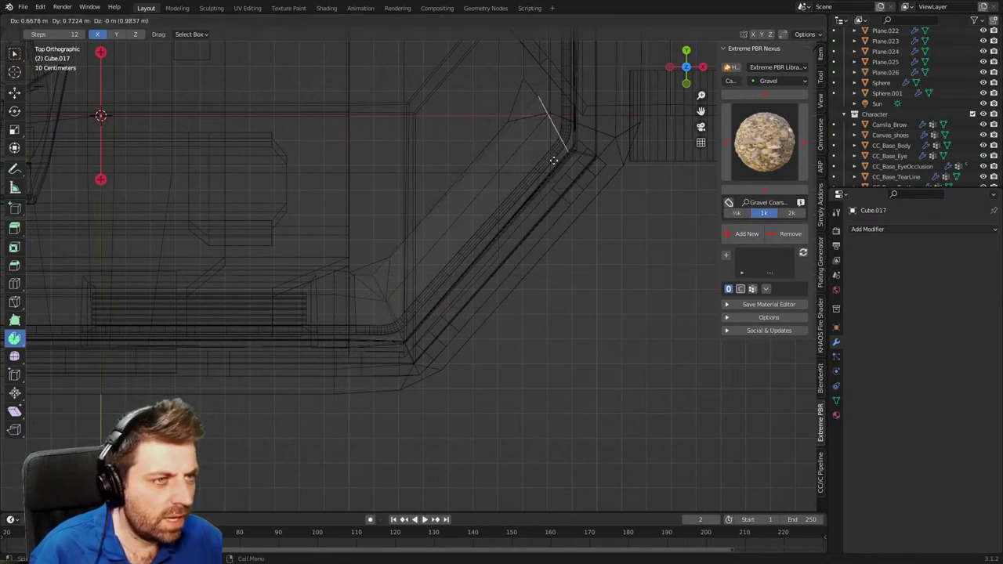
{"action": "left_click", "coordinate": [555, 89]}
{"action": "middle_click_drag", "start_coordinate": [555, 89], "coordinate": [506, 185], "text": "shift"}
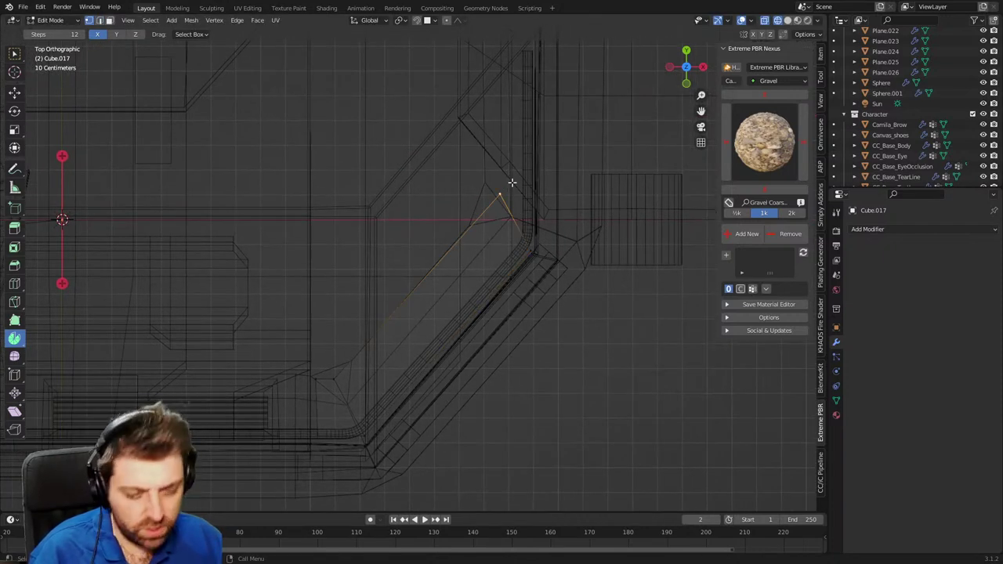
{"action": "key", "text": "shift+v"}
{"action": "left_click", "coordinate": [462, 238]}
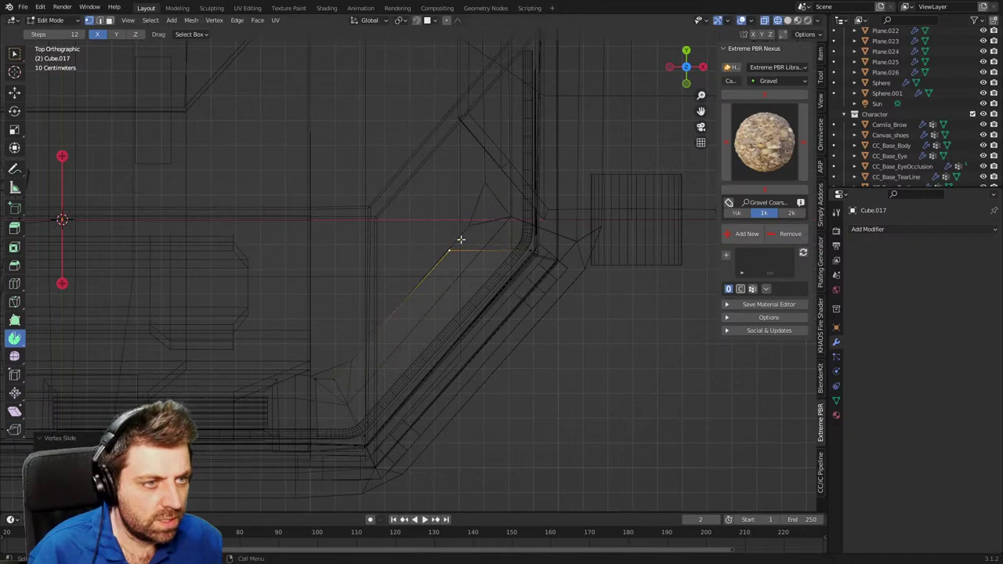
Extrude the end edge of the floor trim along Y, following the adjoining wall.
{"action": "key", "text": "e"}
{"action": "key", "text": "y"}
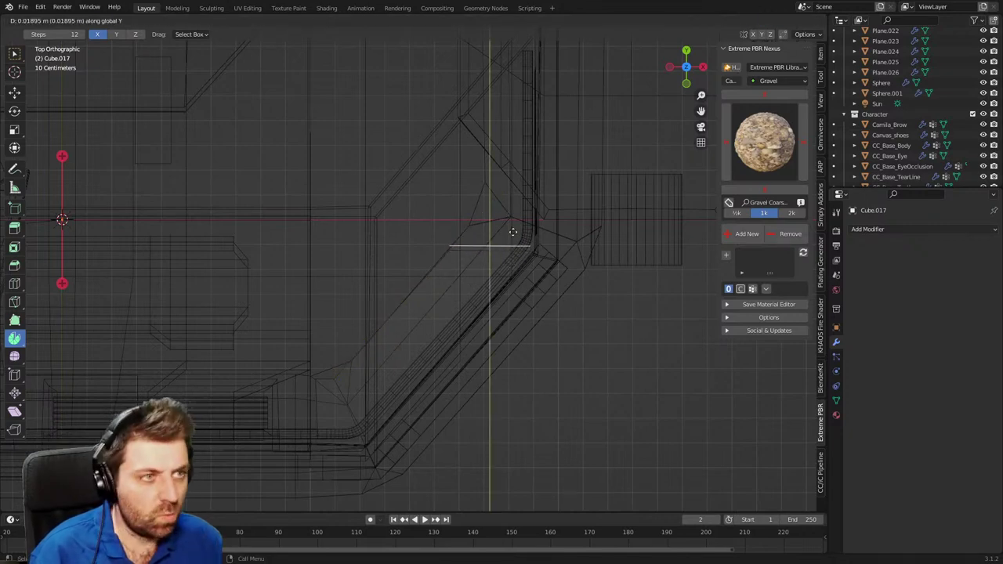
{"action": "left_click", "coordinate": [525, 79]}
{"action": "key", "text": "z"}
{"action": "left_click", "coordinate": [596, 80]}
{"action": "mouse_move", "coordinate": [584, 86]}
{"action": "middle_mouse_down"}
{"action": "mouse_move", "coordinate": [454, 65]}
{"action": "mouse_move", "coordinate": [479, 264]}
{"action": "mouse_move", "coordinate": [466, 264]}
{"action": "mouse_move", "coordinate": [540, 177]}
{"action": "mouse_move", "coordinate": [430, 304]}
{"action": "mouse_move", "coordinate": [487, 248]}
{"action": "middle_mouse_up"}
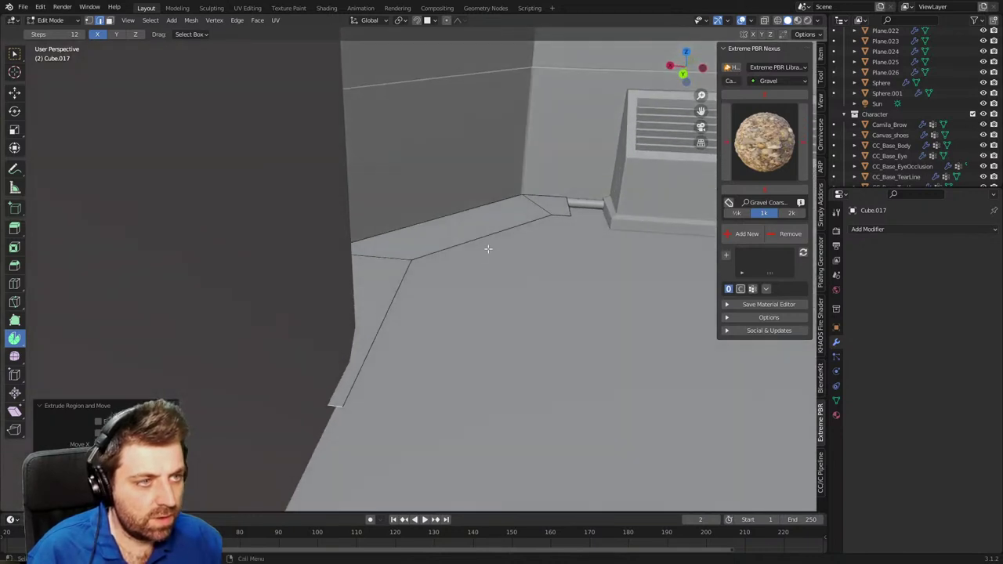
{"action": "left_click", "coordinate": [475, 238], "text": "alt"}
{"action": "key", "text": "alt+s"}
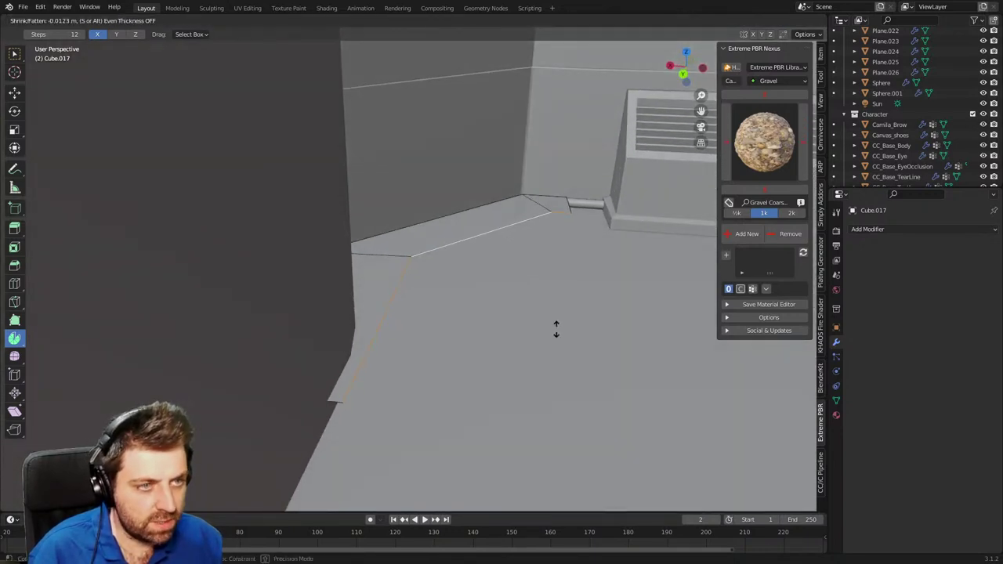
{"action": "left_click", "coordinate": [553, 340]}
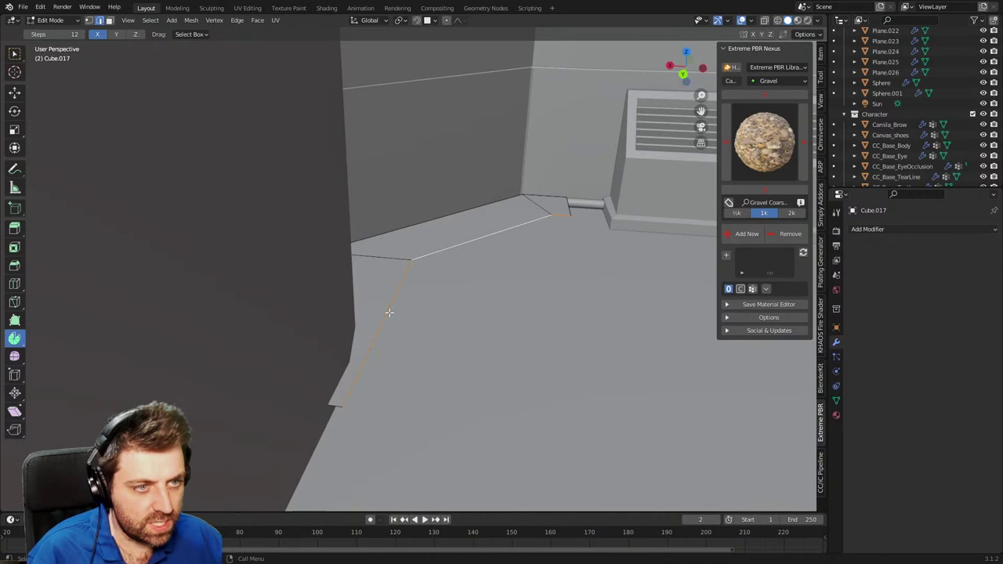
Move the trim's long inner side edge along X and the short inner edge beside the vent box along Y.
{"action": "key", "text": "g"}
{"action": "key", "text": "x"}
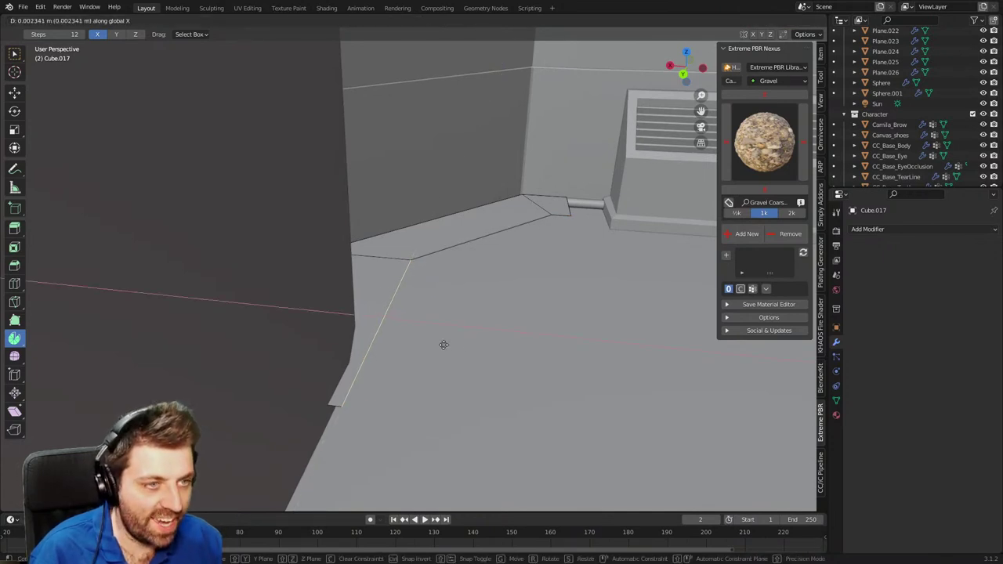
{"action": "left_click", "coordinate": [290, 316]}
{"action": "middle_click_drag", "start_coordinate": [291, 315], "coordinate": [515, 317]}
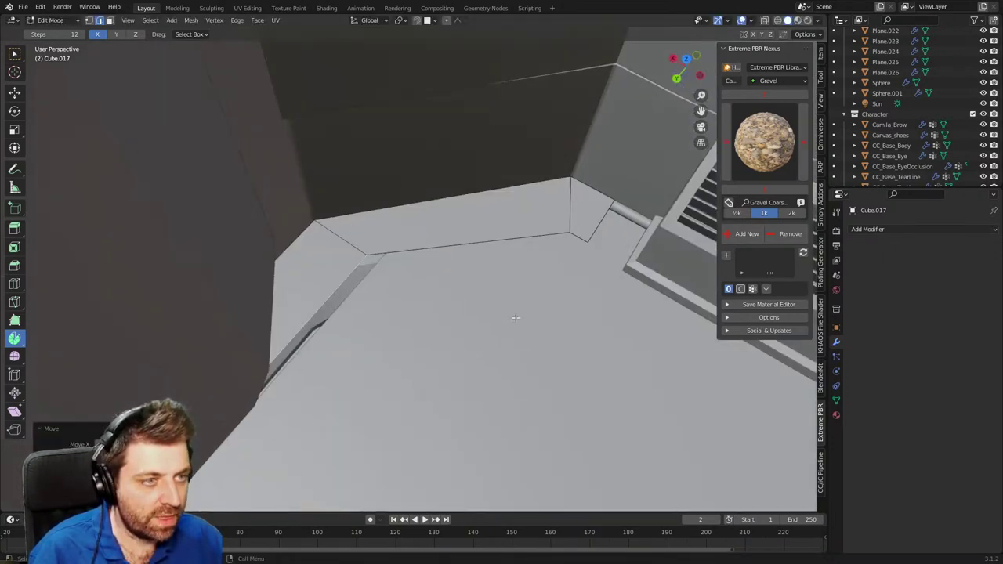
{"action": "left_click", "coordinate": [577, 234]}
{"action": "key", "text": "g"}
{"action": "key", "text": "y"}
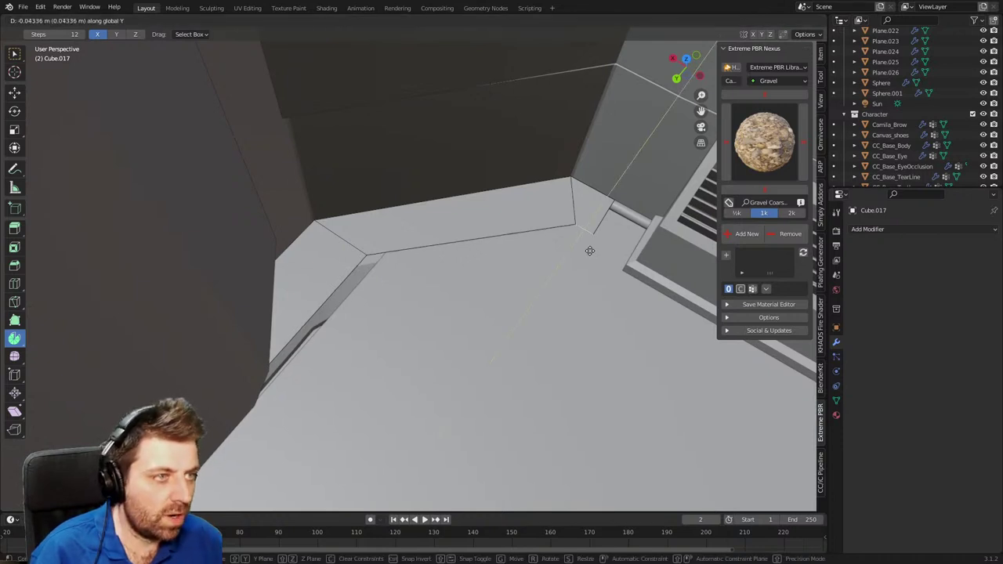
{"action": "left_click", "coordinate": [602, 238]}
Extrude the floor trim faces upward along Z into a low bench-like block against the walls.
{"action": "key", "text": "3"}
{"action": "middle_click_drag", "start_coordinate": [515, 231], "coordinate": [493, 280]}
{"action": "key", "text": "g"}
{"action": "key", "text": "z"}
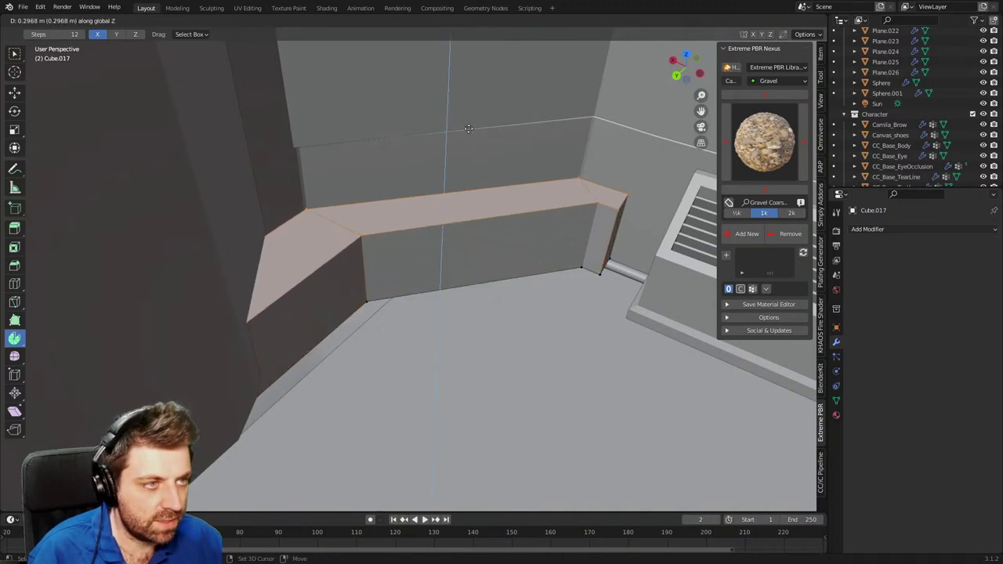
{"action": "left_click", "coordinate": [447, 361]}
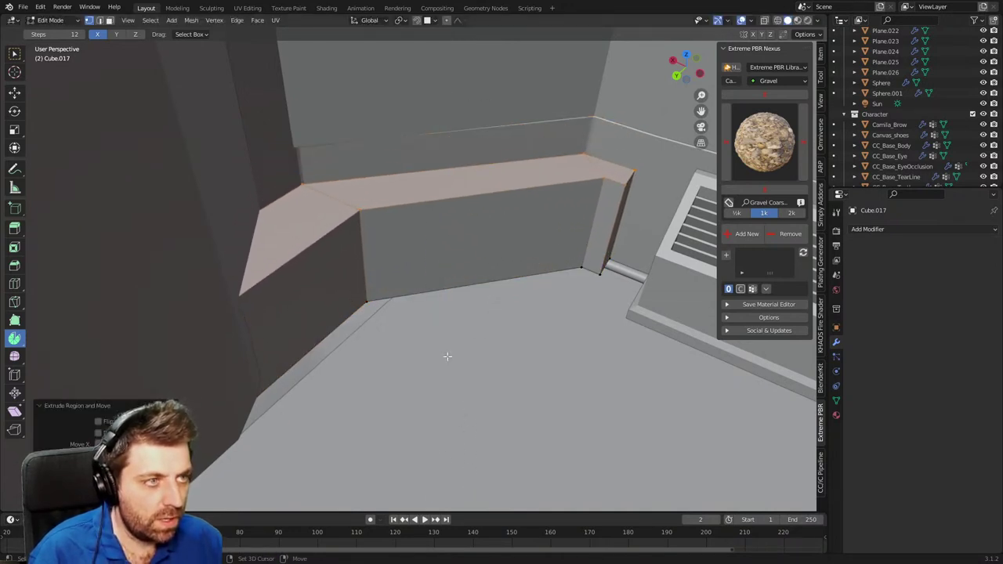
Select the block's three bottom faces in wireframe view and lower them along Z below the floor.
{"action": "mouse_move", "coordinate": [448, 358]}
{"action": "middle_mouse_down"}
{"action": "mouse_move", "coordinate": [455, 277]}
{"action": "mouse_move", "coordinate": [473, 226]}
{"action": "mouse_move", "coordinate": [478, 253]}
{"action": "middle_mouse_up"}
{"action": "key", "text": "z"}
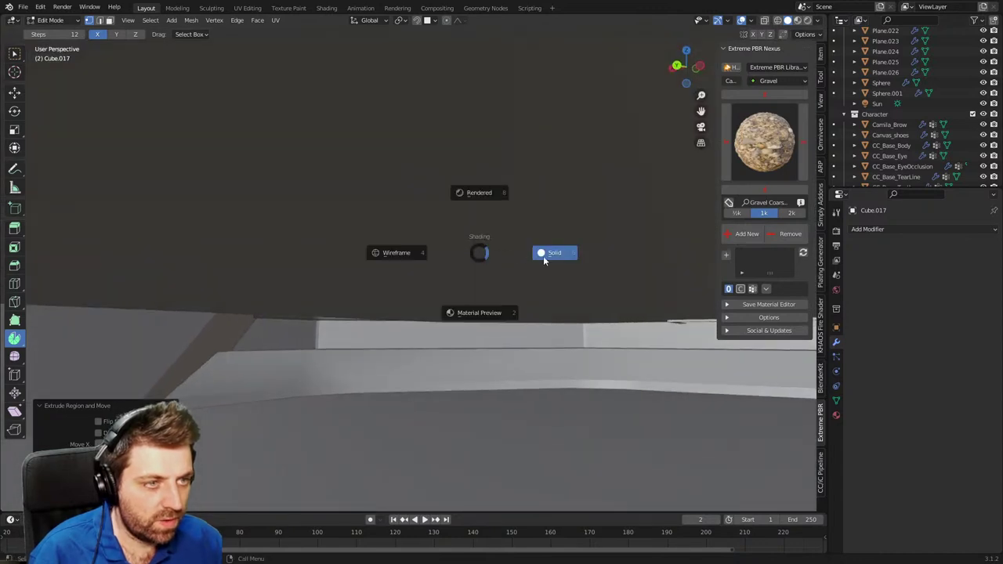
{"action": "left_click", "coordinate": [543, 256]}
{"action": "middle_click_drag", "start_coordinate": [543, 256], "coordinate": [479, 311]}
{"action": "key", "text": "z"}
{"action": "left_click", "coordinate": [360, 292]}
{"action": "key", "text": "3"}
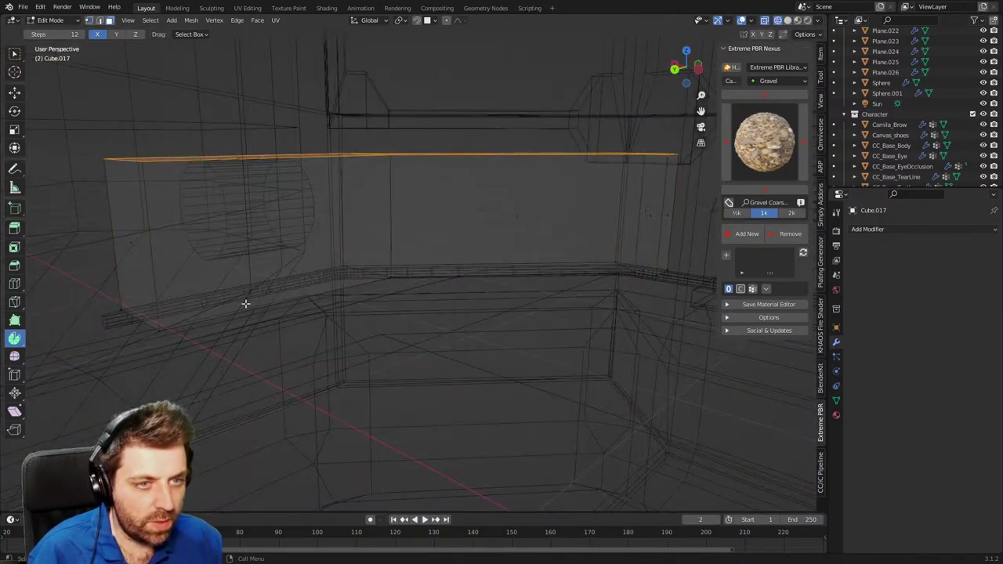
{"action": "left_click", "coordinate": [246, 304]}
{"action": "left_click", "coordinate": [503, 266], "text": "shift"}
{"action": "left_click", "coordinate": [647, 273], "text": "shift"}
{"action": "key", "text": "g"}
{"action": "key", "text": "z"}
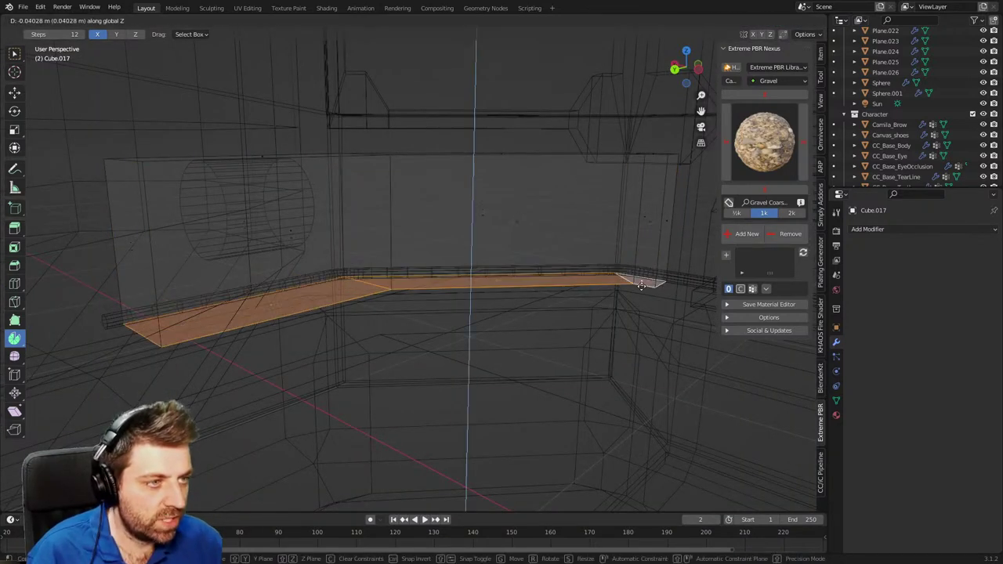
{"action": "left_click", "coordinate": [641, 312]}
{"action": "key", "text": "z"}
{"action": "left_click", "coordinate": [697, 314]}
{"action": "middle_click_drag", "start_coordinate": [587, 342], "coordinate": [436, 230]}
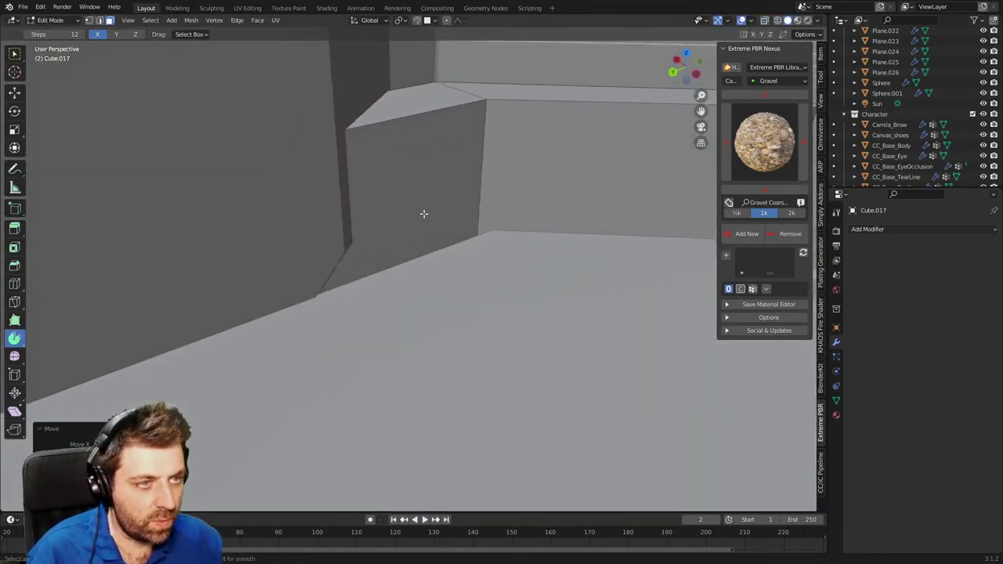
Add a horizontal loop cut around the block just above the floor.
{"action": "key", "text": "ctrl+r"}
{"action": "left_click", "coordinate": [493, 208]}
{"action": "left_click", "coordinate": [476, 229]}
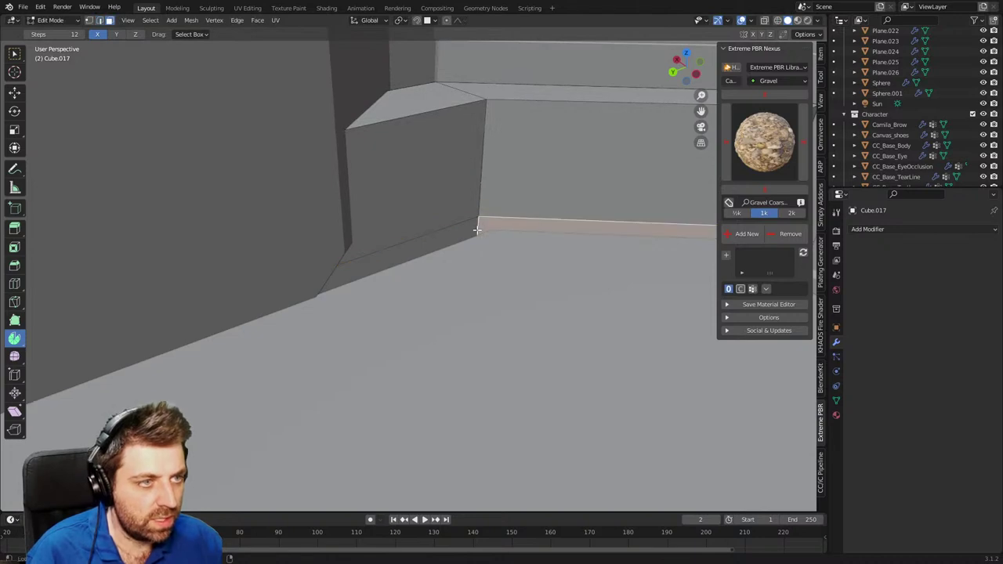
{"action": "scroll", "coordinate": [543, 327], "scroll_direction": "down", "scroll_amount": 3}
{"action": "scroll", "coordinate": [543, 335], "scroll_direction": "down", "scroll_amount": 2}
Delete the block's hidden faces at the bottom and along the walls, selecting them in wireframe view.
{"action": "key", "text": "z"}
{"action": "left_click", "coordinate": [514, 367]}
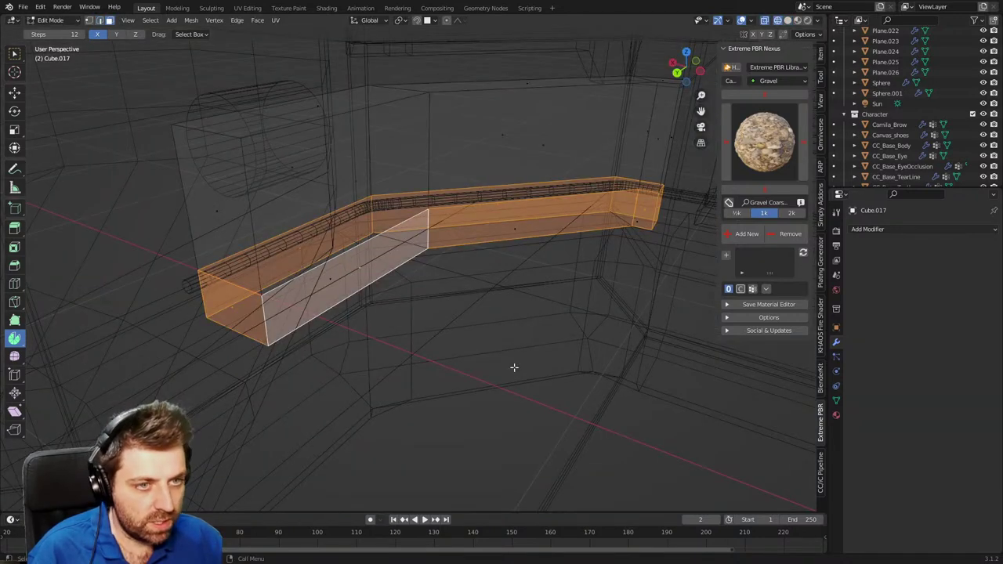
{"action": "key", "text": "alt+a"}
{"action": "middle_click_drag", "start_coordinate": [236, 231], "coordinate": [336, 223]}
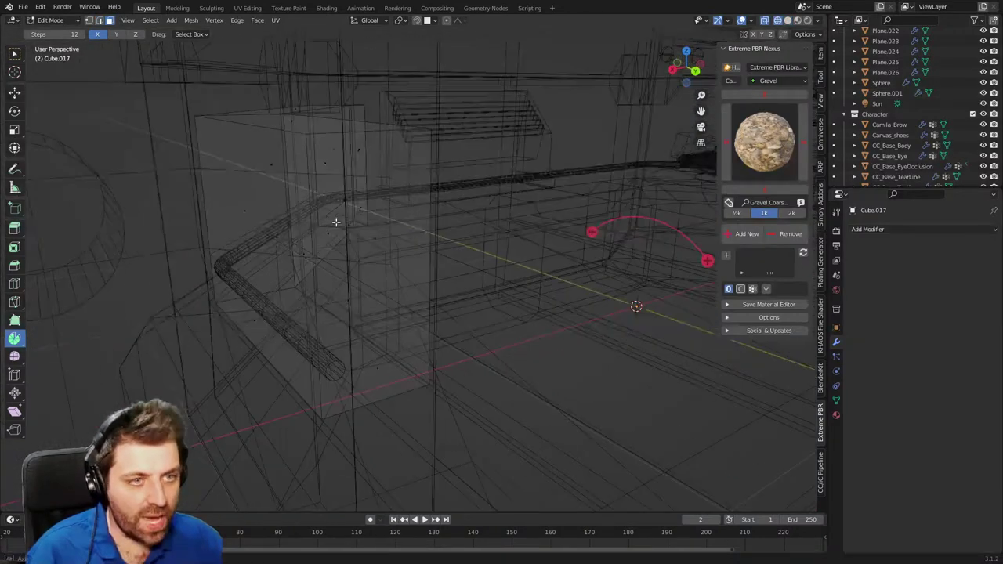
{"action": "left_click", "coordinate": [238, 200]}
{"action": "key", "text": "z"}
{"action": "key", "text": "z"}
{"action": "left_click", "coordinate": [282, 335], "text": "shift"}
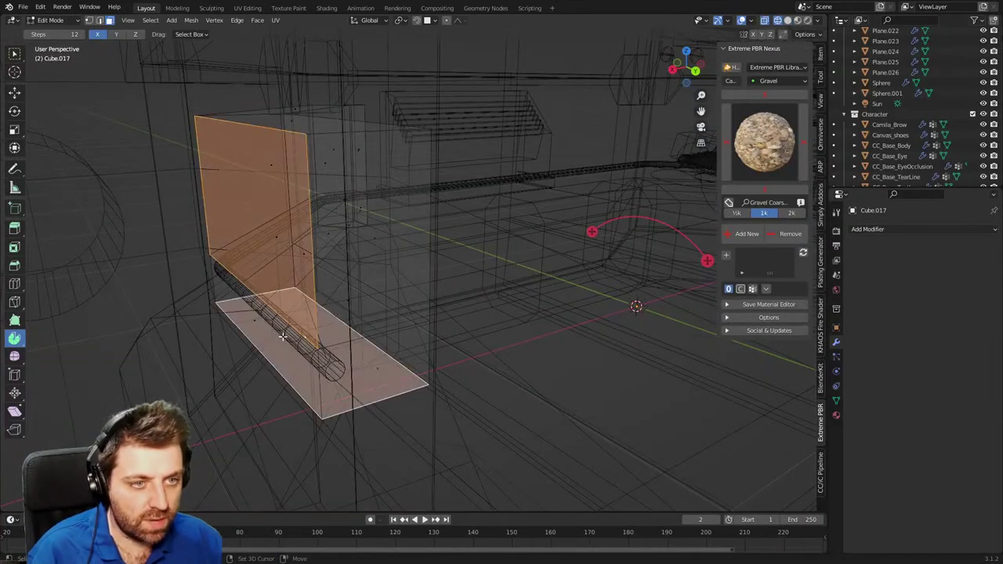
{"action": "left_click", "coordinate": [256, 317], "text": "shift"}
{"action": "left_click", "coordinate": [246, 222], "text": "shift"}
{"action": "left_click", "coordinate": [253, 211], "text": "shift"}
{"action": "middle_click_drag", "start_coordinate": [216, 235], "coordinate": [235, 269]}
{"action": "left_click", "coordinate": [260, 282], "text": "shift"}
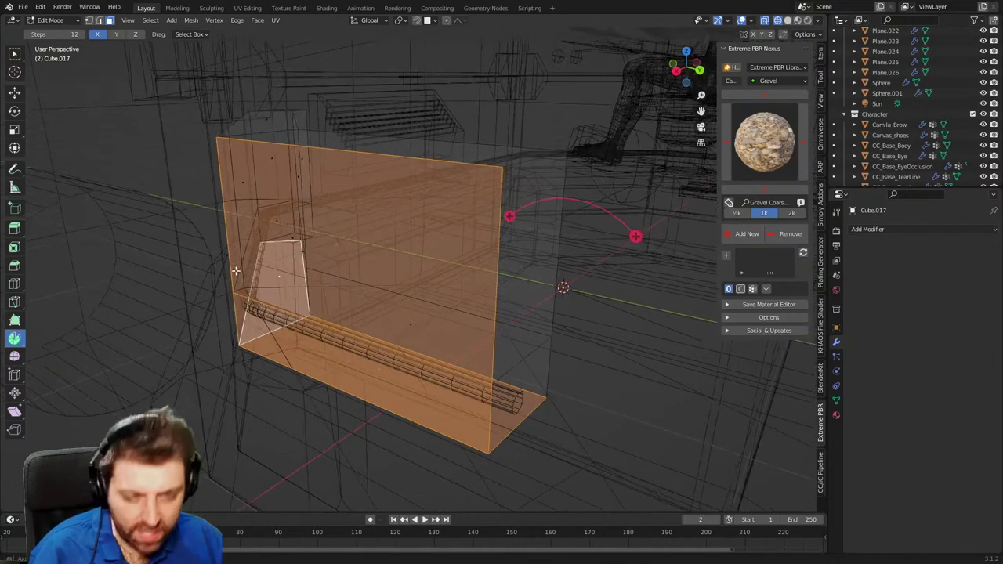
{"action": "key", "text": "c"}
{"action": "left_click_drag", "start_coordinate": [238, 182], "coordinate": [254, 272]}
{"action": "left_click", "coordinate": [271, 213], "text": "shift"}
{"action": "left_click", "coordinate": [266, 156], "text": "shift"}
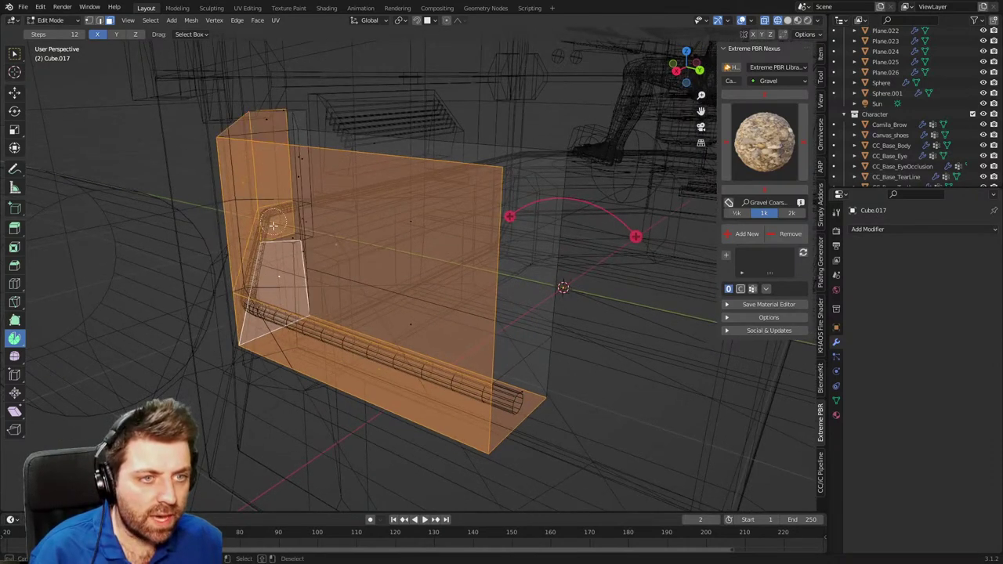
{"action": "key", "text": "x"}
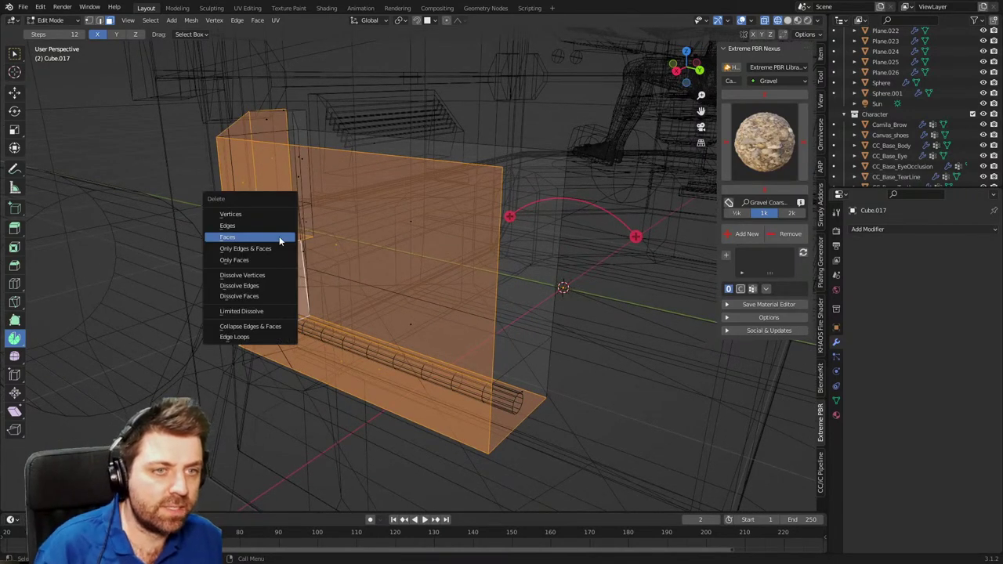
{"action": "left_click", "coordinate": [279, 239]}
Extrude the face strip at the block's base and push it outward along its normals by about 0.1 m.
{"action": "middle_click_drag", "start_coordinate": [505, 272], "coordinate": [419, 282]}
{"action": "key", "text": "z"}
{"action": "left_click", "coordinate": [514, 279]}
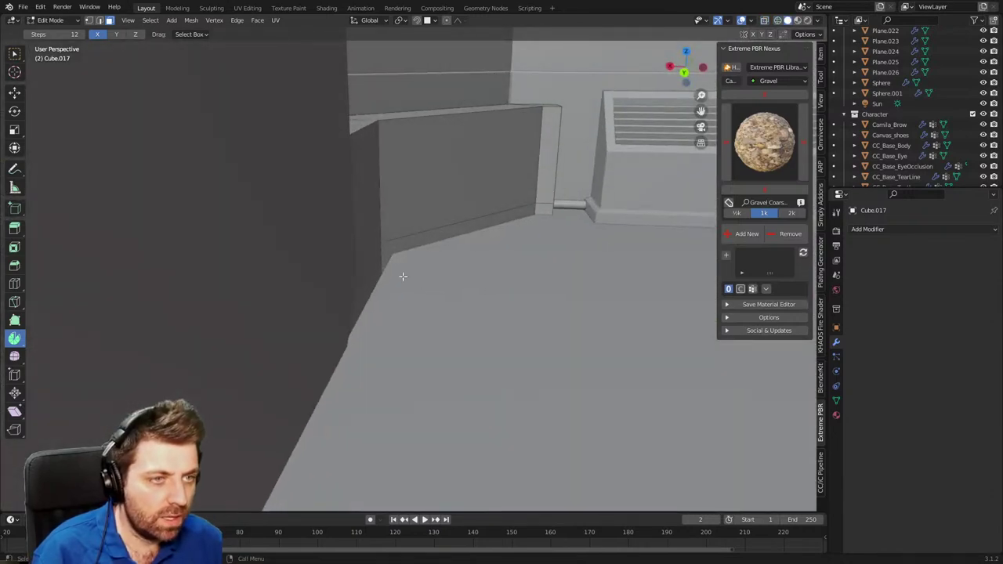
{"action": "left_click", "coordinate": [379, 249], "text": "alt"}
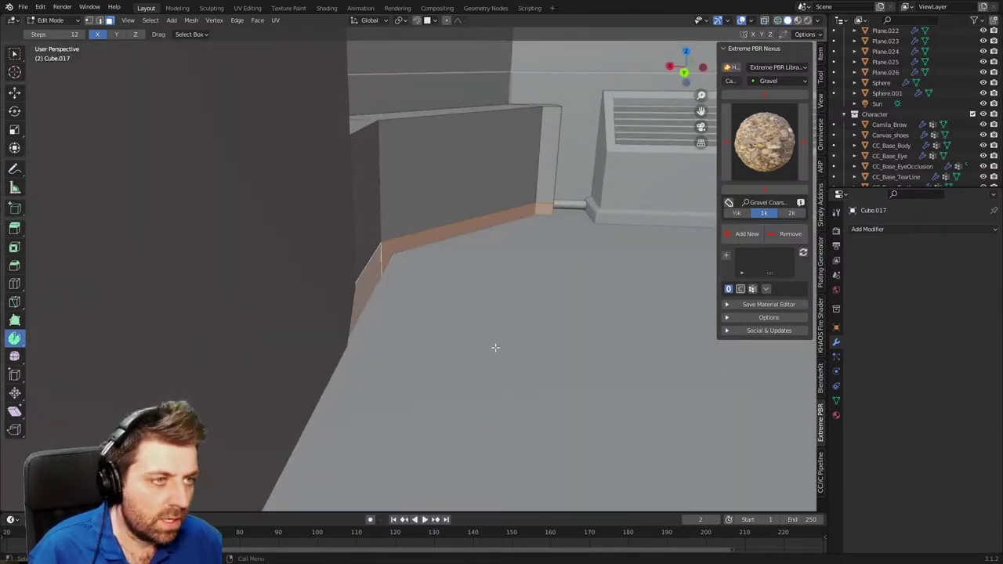
{"action": "key", "text": "e"}
{"action": "right_click", "coordinate": [488, 352]}
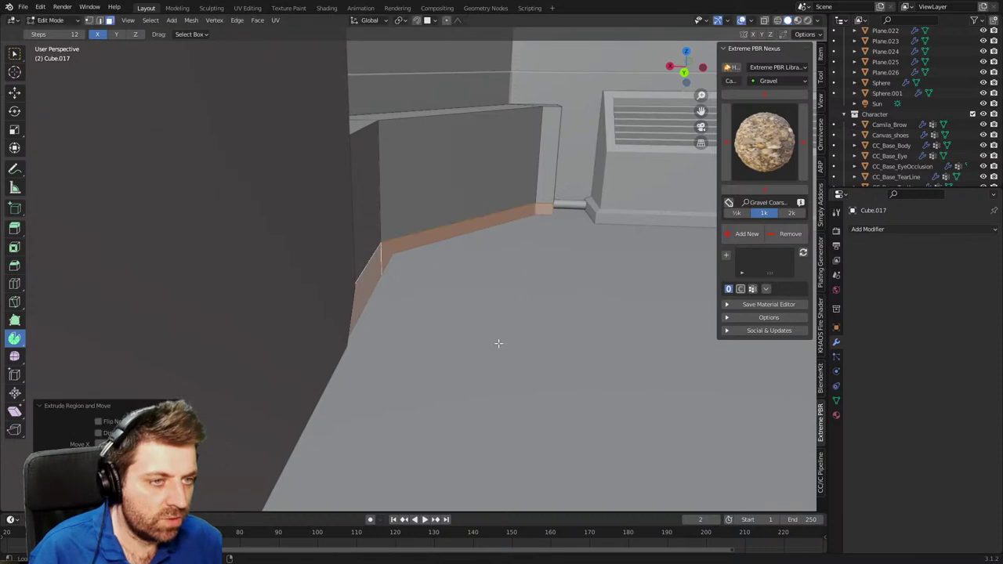
{"action": "key", "text": "alt+s"}
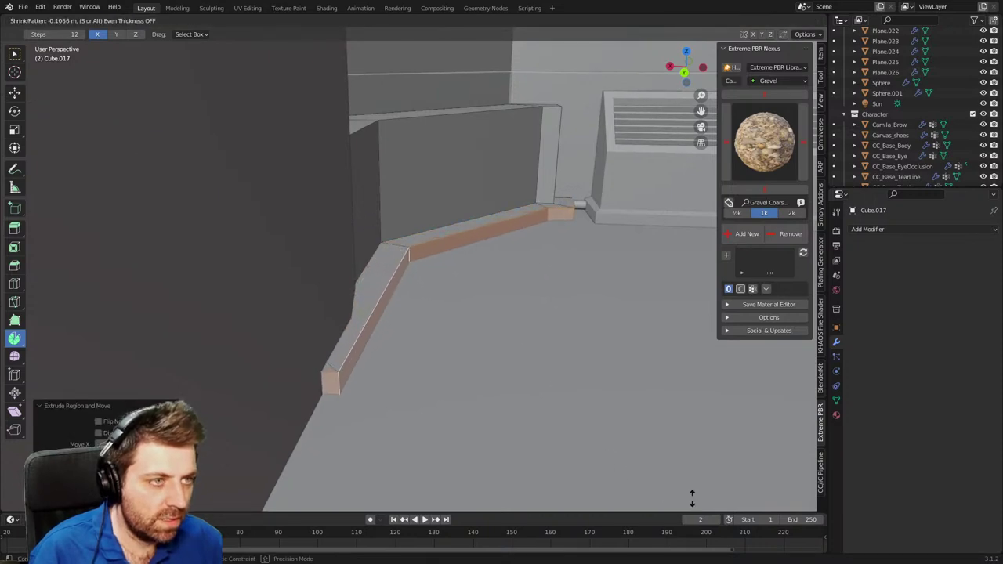
{"action": "left_click", "coordinate": [714, 500]}
{"action": "middle_click_drag", "start_coordinate": [714, 501], "coordinate": [453, 363]}
{"action": "scroll", "coordinate": [430, 404], "scroll_direction": "down", "scroll_amount": 2}
{"action": "key", "text": "Tab"}
{"action": "scroll", "coordinate": [395, 359], "scroll_direction": "down", "scroll_amount": 3}
{"action": "key", "text": "Tab"}
{"action": "middle_click_drag", "start_coordinate": [417, 234], "coordinate": [405, 326]}
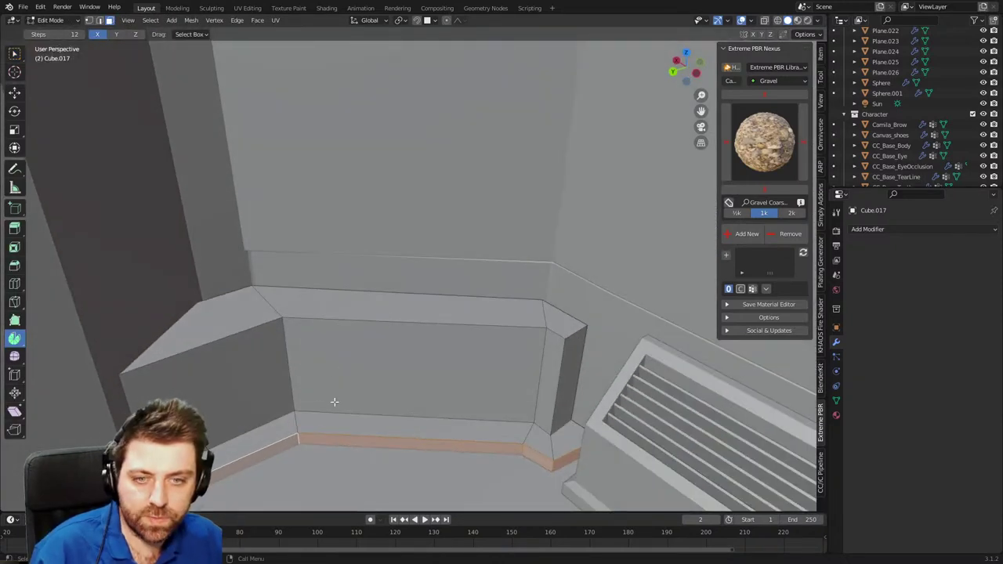
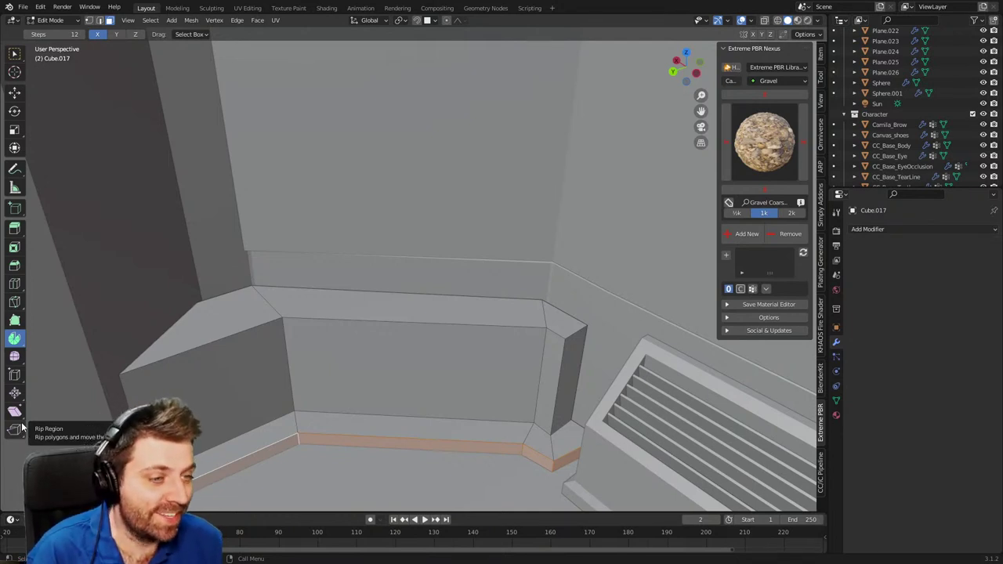
In top wireframe view, move the base trim's rear end vertex near the vent box along X to straighten the end edge.
{"action": "middle_click_drag", "start_coordinate": [365, 415], "coordinate": [448, 418]}
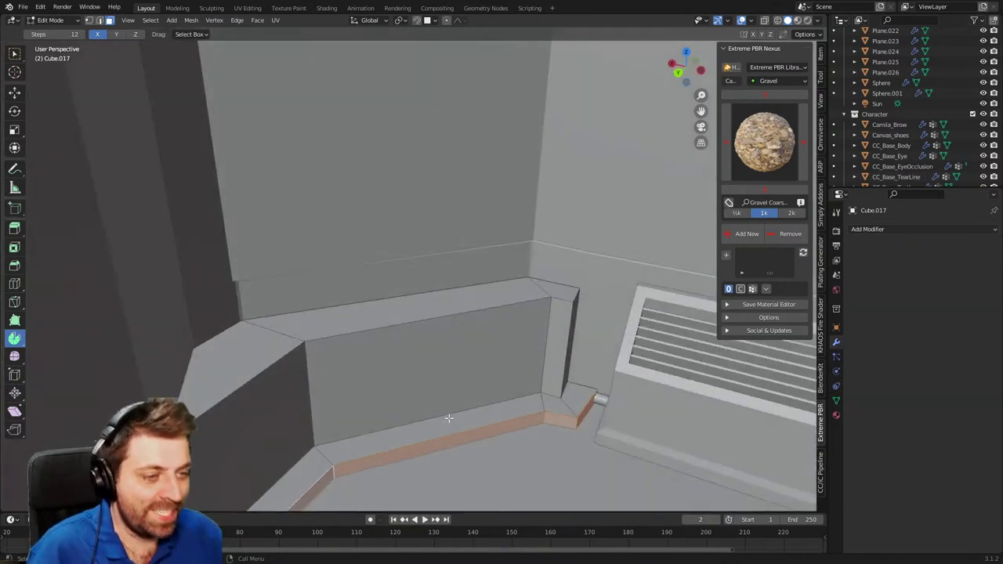
{"action": "key", "text": "z"}
{"action": "left_click", "coordinate": [463, 404]}
{"action": "key", "text": "1"}
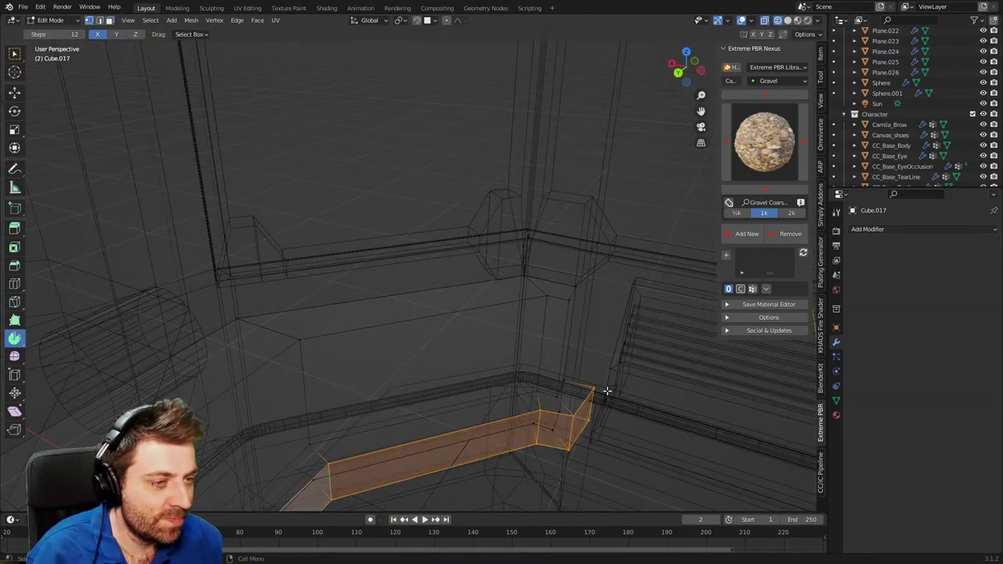
{"action": "left_click", "coordinate": [595, 392]}
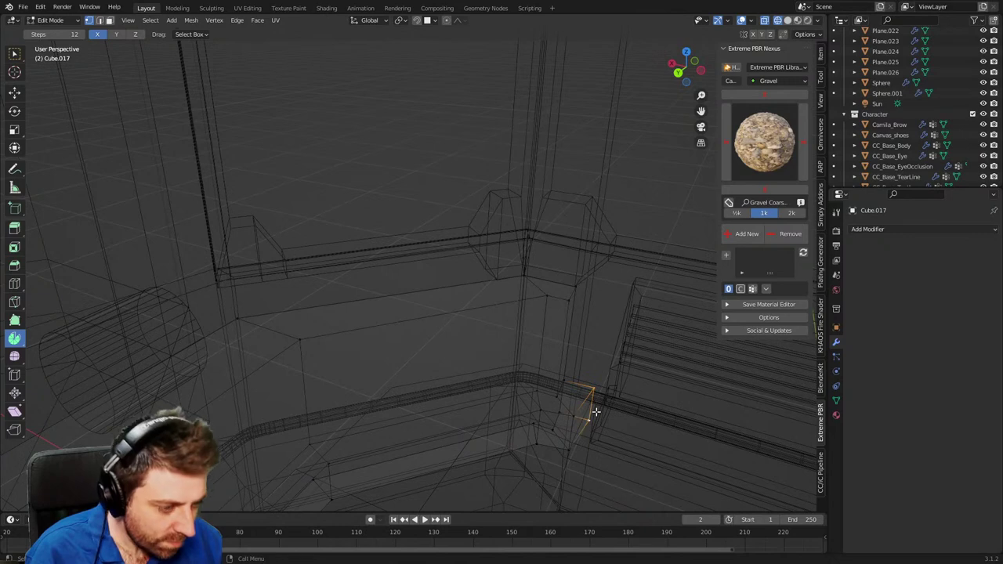
{"action": "key", "text": "KP_7"}
{"action": "middle_click_drag", "start_coordinate": [308, 348], "coordinate": [429, 351], "text": "shift"}
{"action": "scroll", "coordinate": [393, 329], "scroll_direction": "up", "scroll_amount": 3}
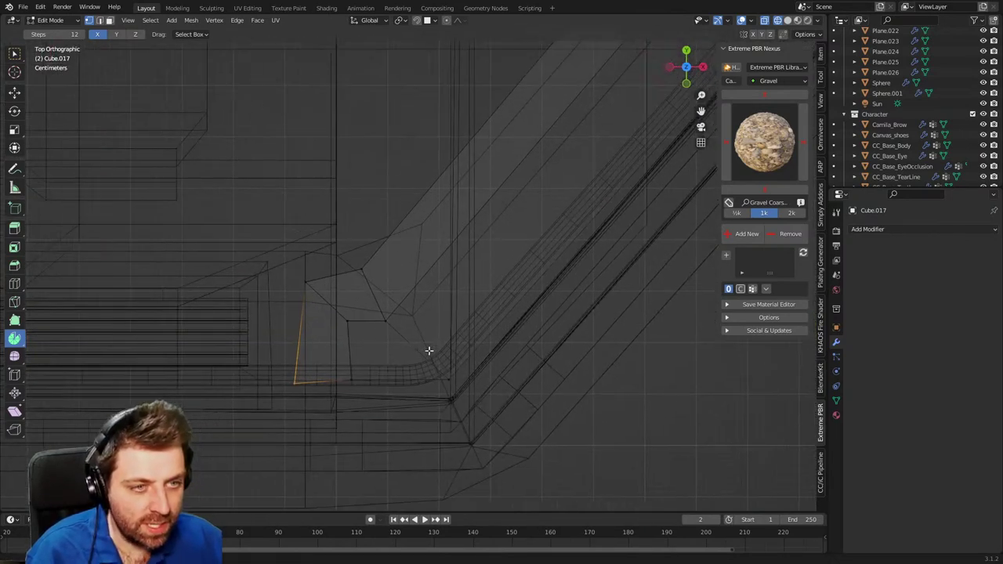
{"action": "key", "text": "g"}
{"action": "key", "text": "y"}
{"action": "key", "text": "x"}
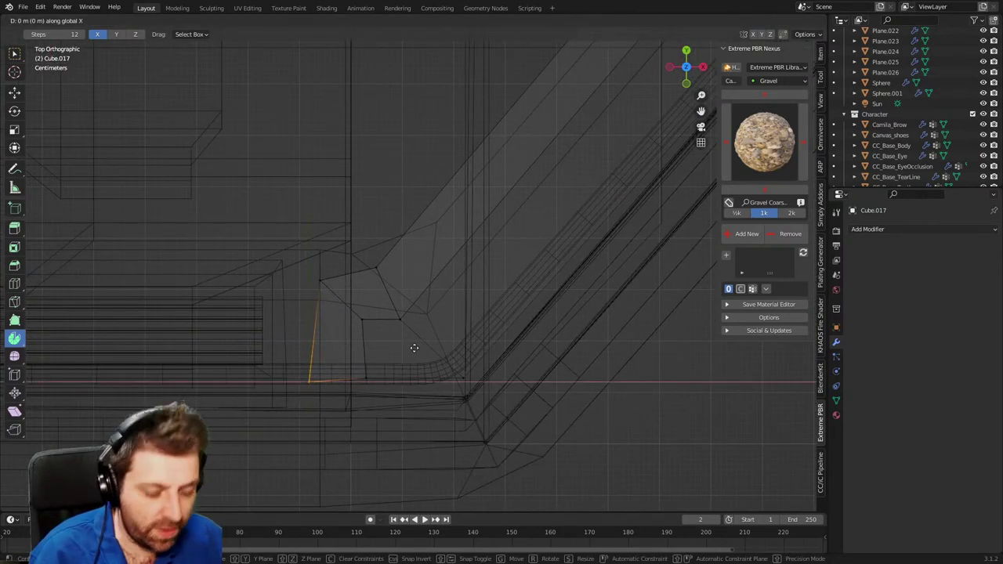
{"action": "left_click", "coordinate": [532, 352]}
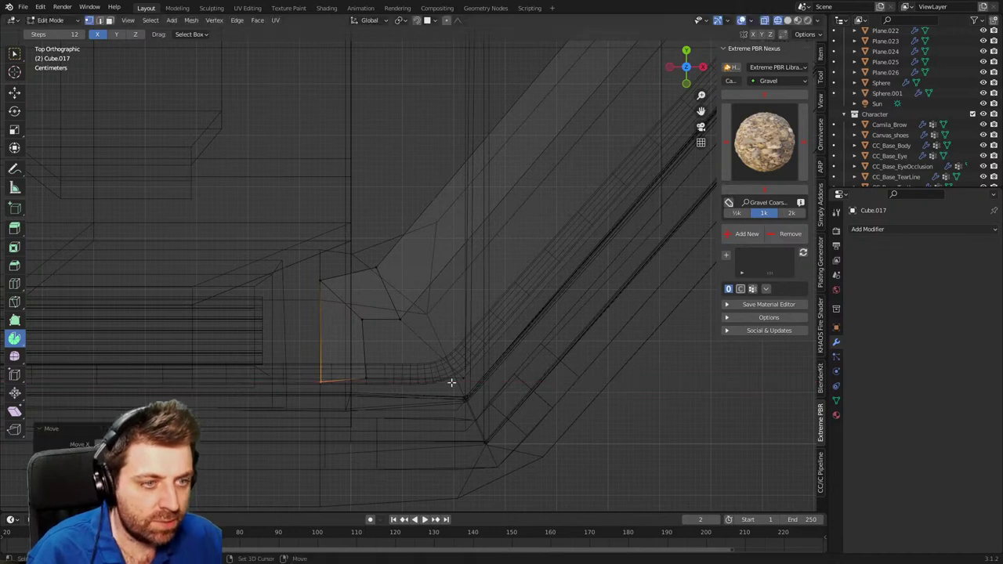
Move the base trim's lower inner vertex slightly along negative Y to line it up with the wall-side edge.
{"action": "key", "text": "g"}
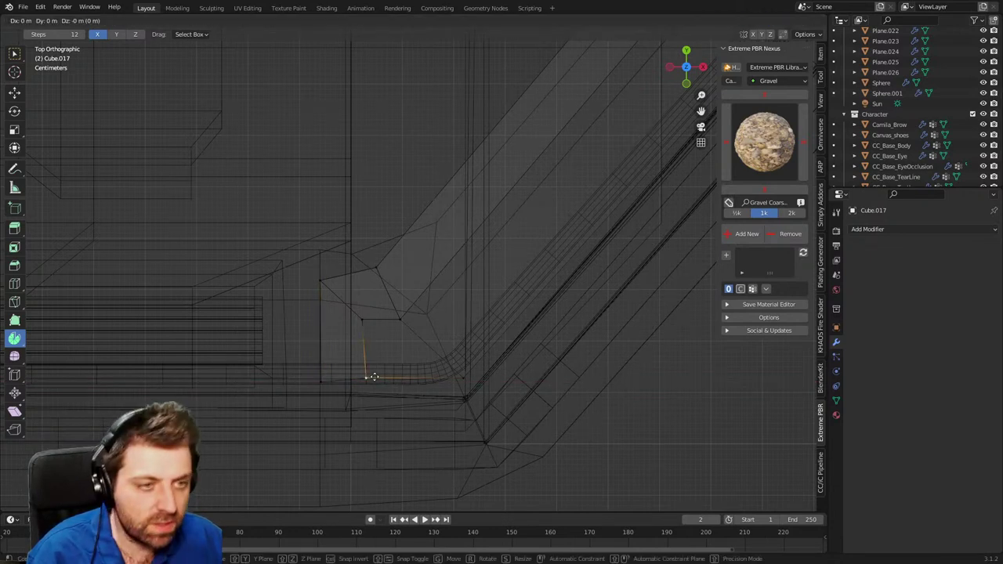
{"action": "key", "text": "y"}
{"action": "left_click", "coordinate": [369, 378]}
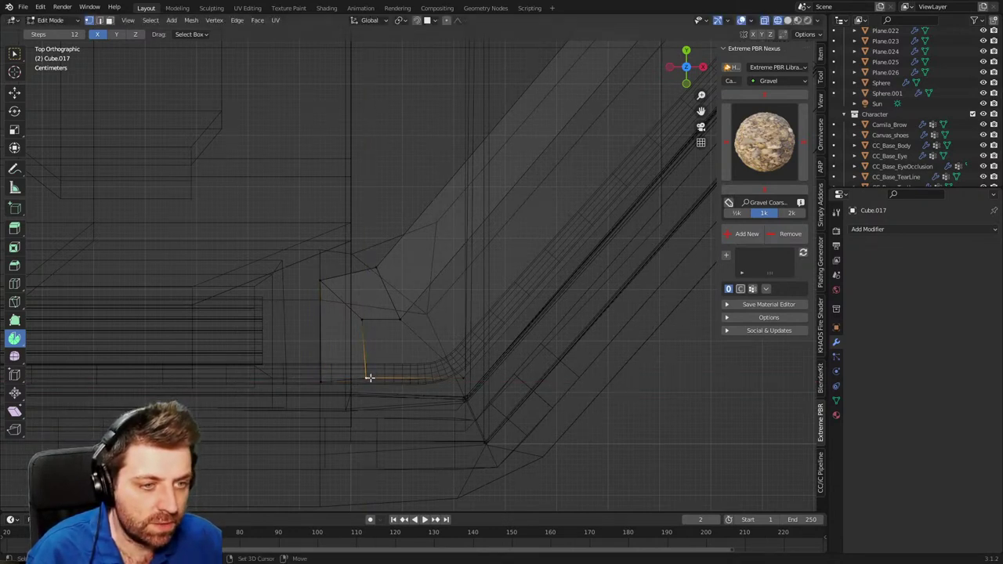
{"action": "key", "text": "g"}
{"action": "key", "text": "y"}
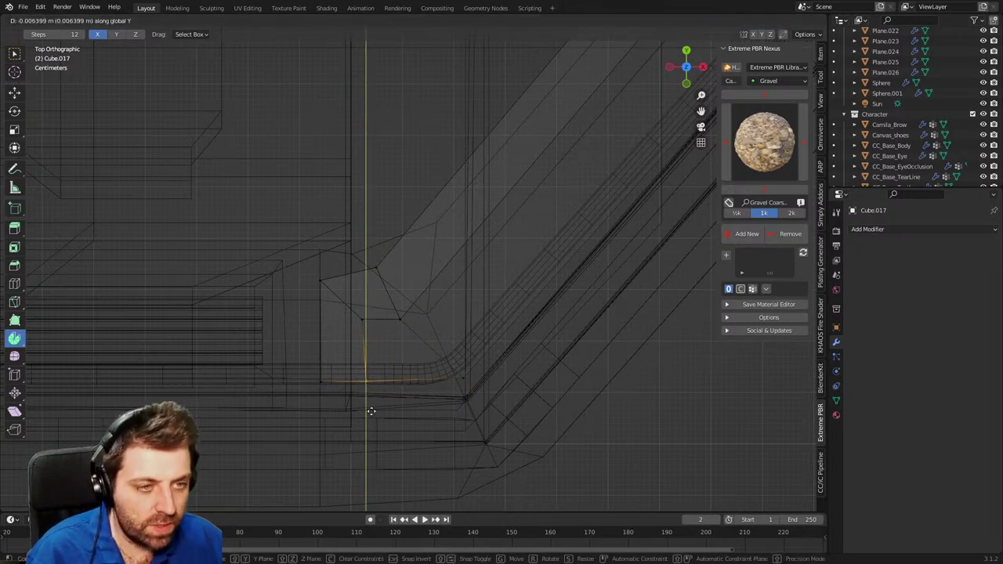
{"action": "left_click", "coordinate": [370, 419]}
{"action": "left_click", "coordinate": [461, 380], "text": "alt+shift"}
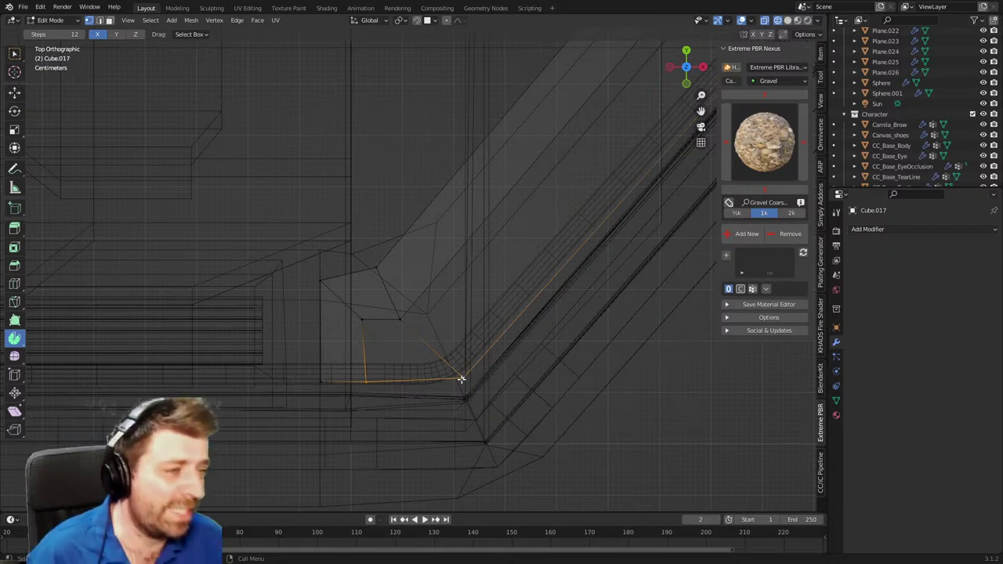
Shift the base trim's end vertices near the vent box slightly along X toward the box in top wireframe view.
{"action": "key", "text": "z"}
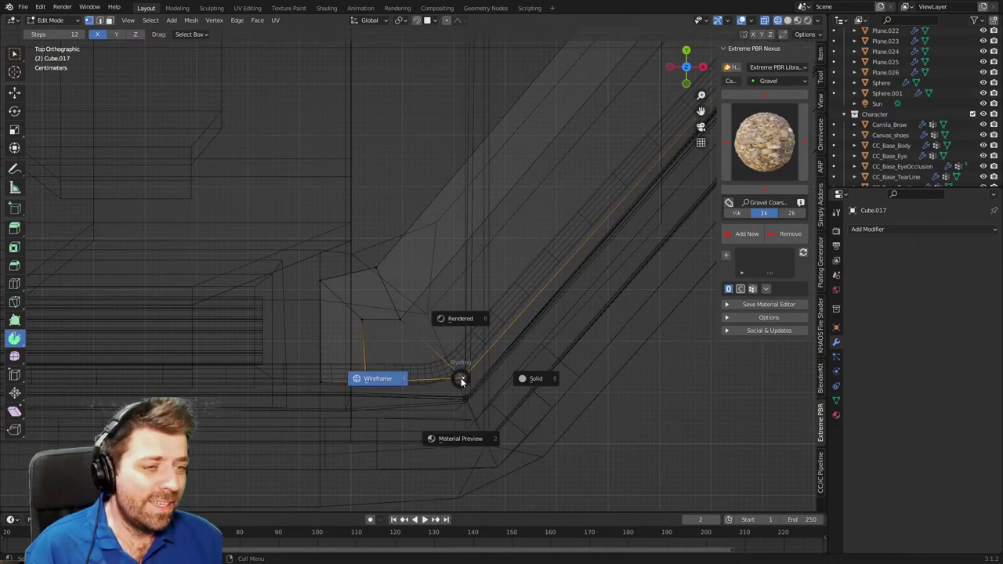
{"action": "left_click", "coordinate": [503, 384]}
{"action": "key", "text": "z"}
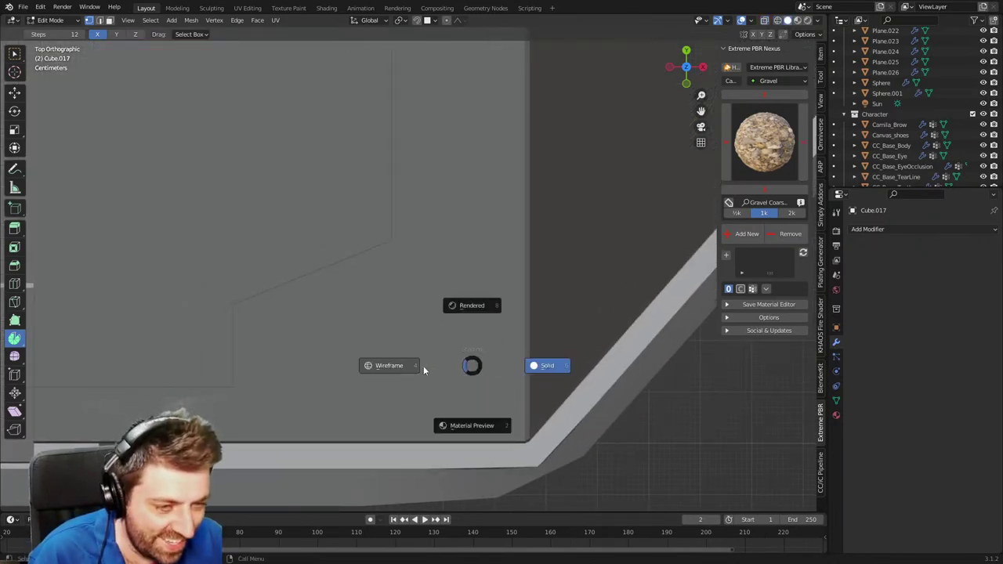
{"action": "left_click", "coordinate": [389, 363]}
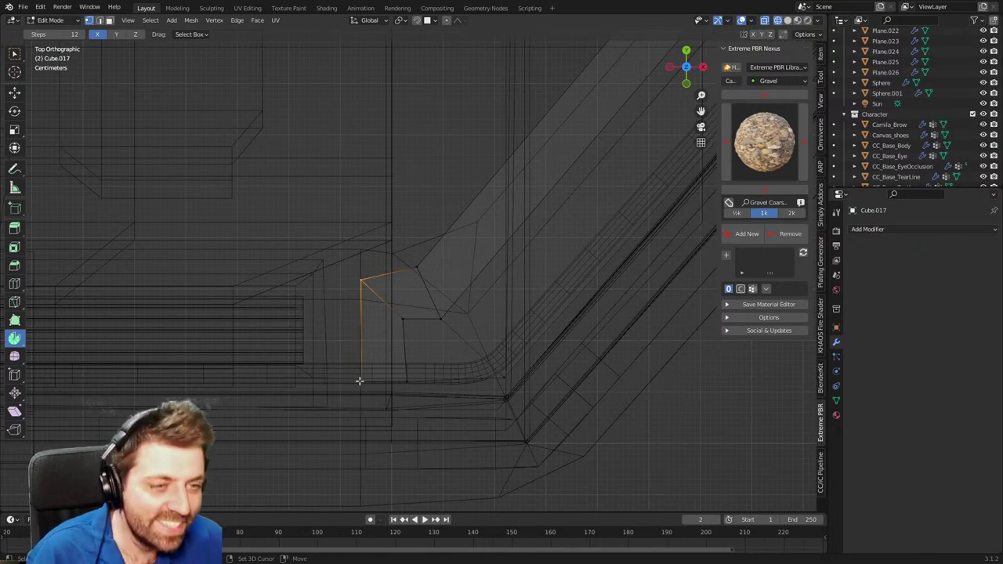
{"action": "key", "text": "g"}
{"action": "key", "text": "y"}
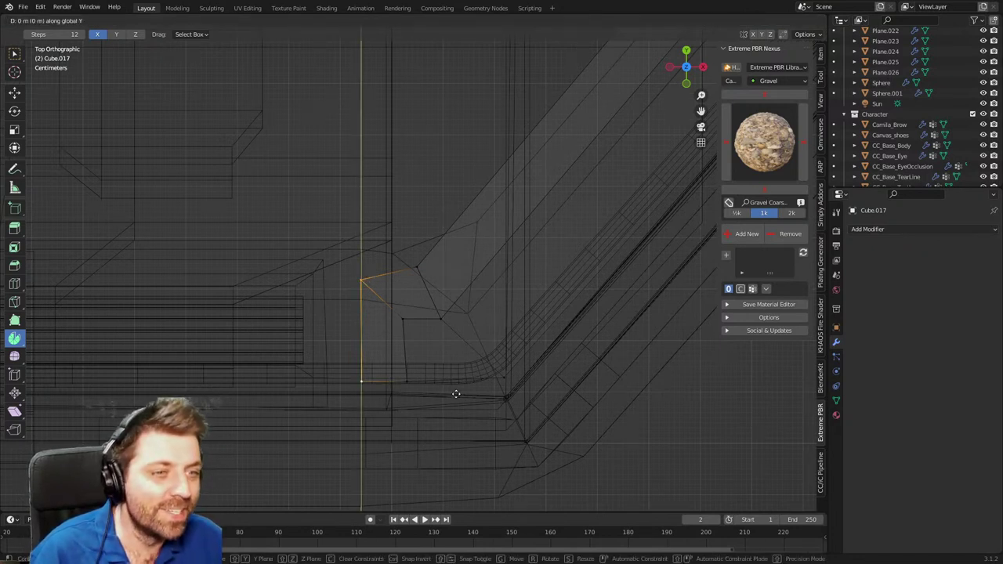
{"action": "key", "text": "x"}
{"action": "left_click", "coordinate": [392, 392]}
Switch to editing the vent box and scale its two front corner vertices along X to square up its sides.
{"action": "key", "text": "alt+q"}
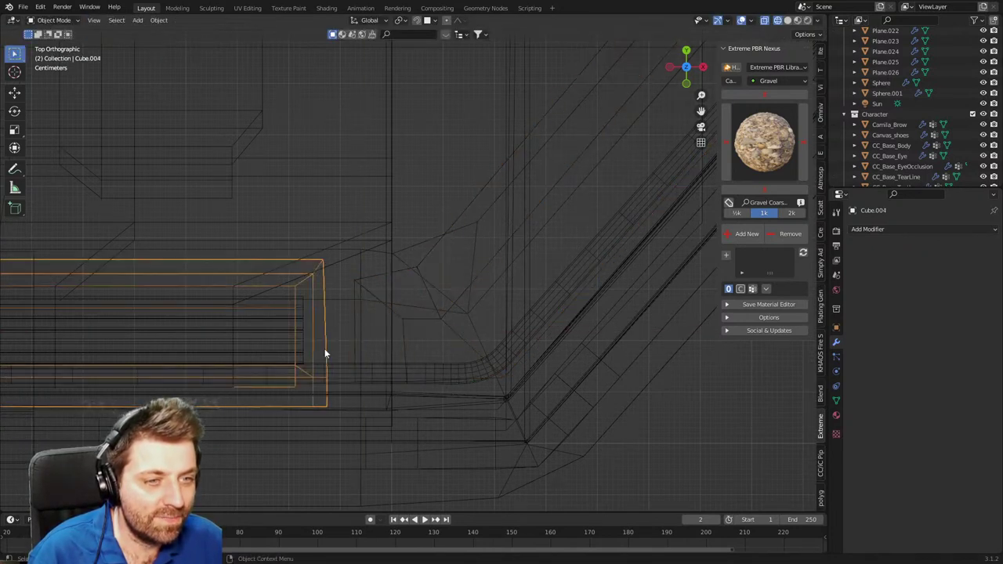
{"action": "left_click", "coordinate": [325, 263]}
{"action": "key", "text": "KP_Decimal"}
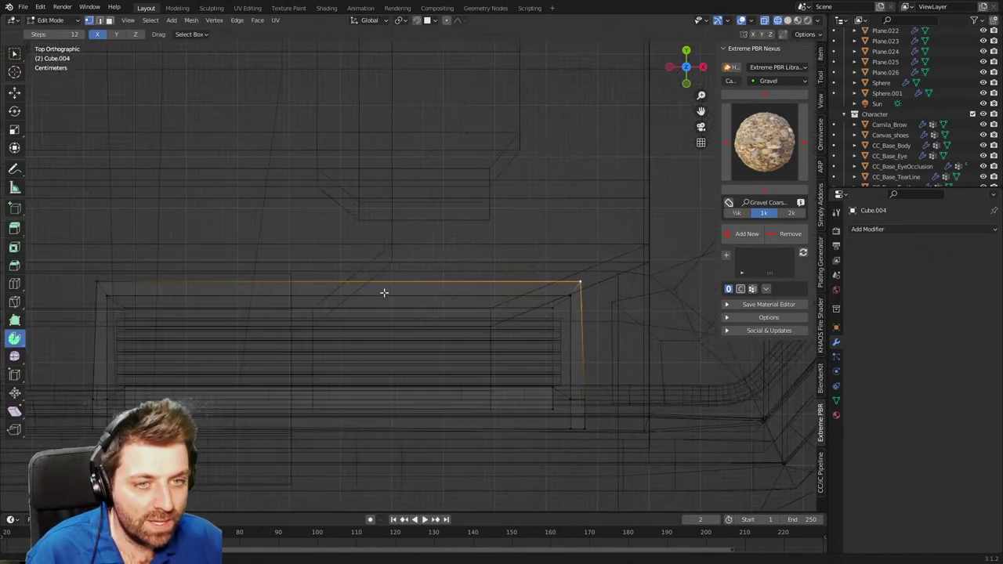
{"action": "key", "text": "s"}
{"action": "key", "text": "x"}
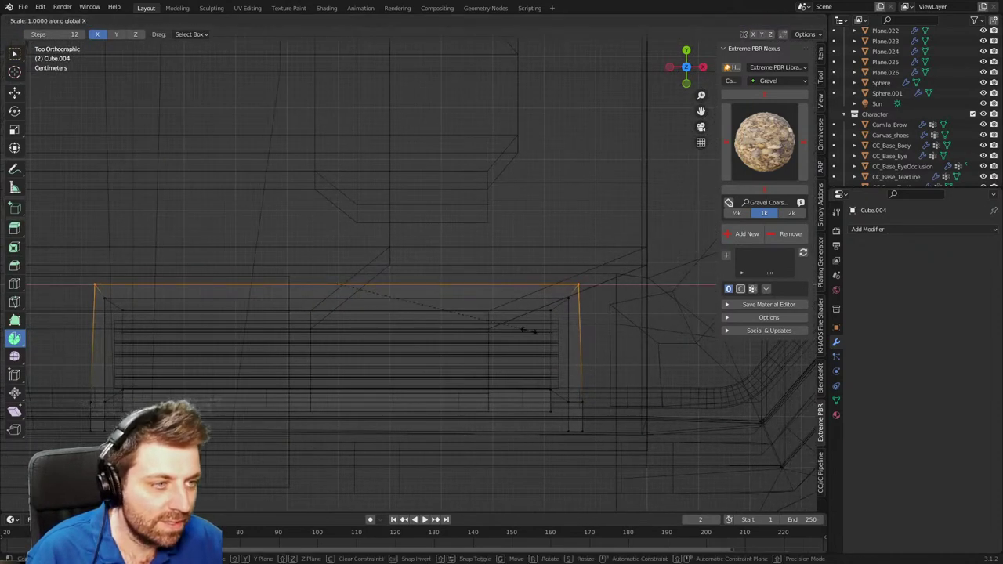
{"action": "left_click", "coordinate": [558, 336]}
{"action": "scroll", "coordinate": [580, 363], "scroll_direction": "down", "scroll_amount": 2}
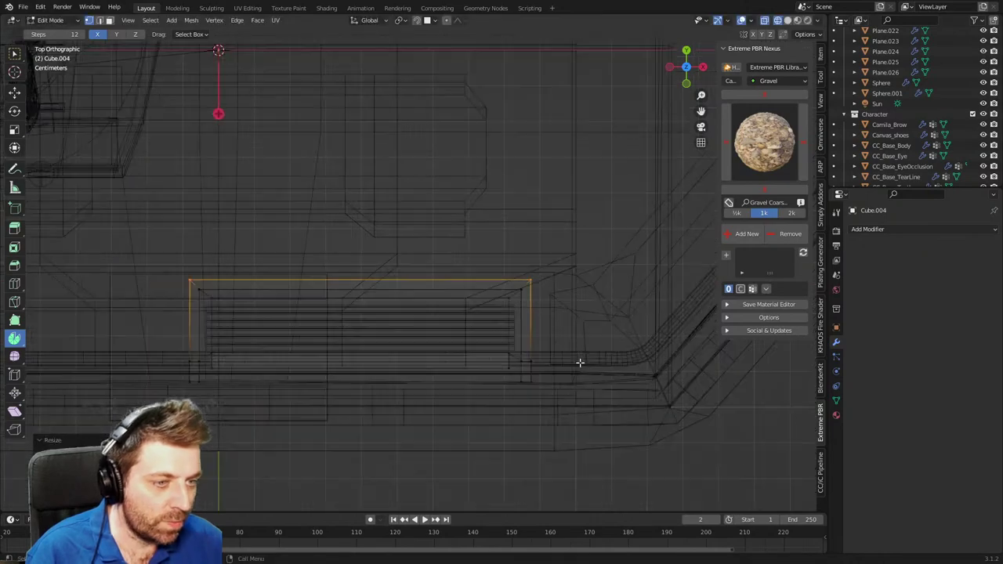
{"action": "key", "text": "z"}
{"action": "left_click", "coordinate": [618, 371]}
{"action": "mouse_move", "coordinate": [617, 371]}
{"action": "middle_mouse_down"}
{"action": "mouse_move", "coordinate": [578, 391]}
{"action": "mouse_move", "coordinate": [451, 336]}
{"action": "middle_mouse_up"}
{"action": "scroll", "coordinate": [451, 336], "scroll_direction": "down", "scroll_amount": 2}
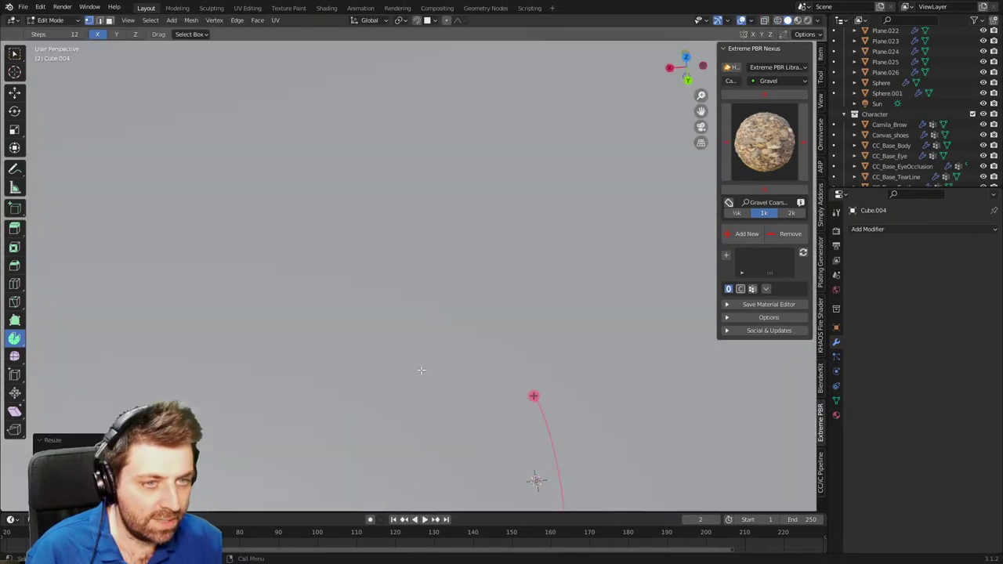
Edit the doorway and floor object, duplicate the large floor face in place and scale the copy down to about 0.8.
{"action": "key", "text": "Tab"}
{"action": "middle_click_drag", "start_coordinate": [421, 369], "coordinate": [445, 288]}
{"action": "scroll", "coordinate": [438, 299], "scroll_direction": "down", "scroll_amount": 3}
{"action": "middle_click_drag", "start_coordinate": [415, 329], "coordinate": [372, 382]}
{"action": "left_click", "coordinate": [387, 434]}
{"action": "scroll", "coordinate": [401, 417], "scroll_direction": "down", "scroll_amount": 4}
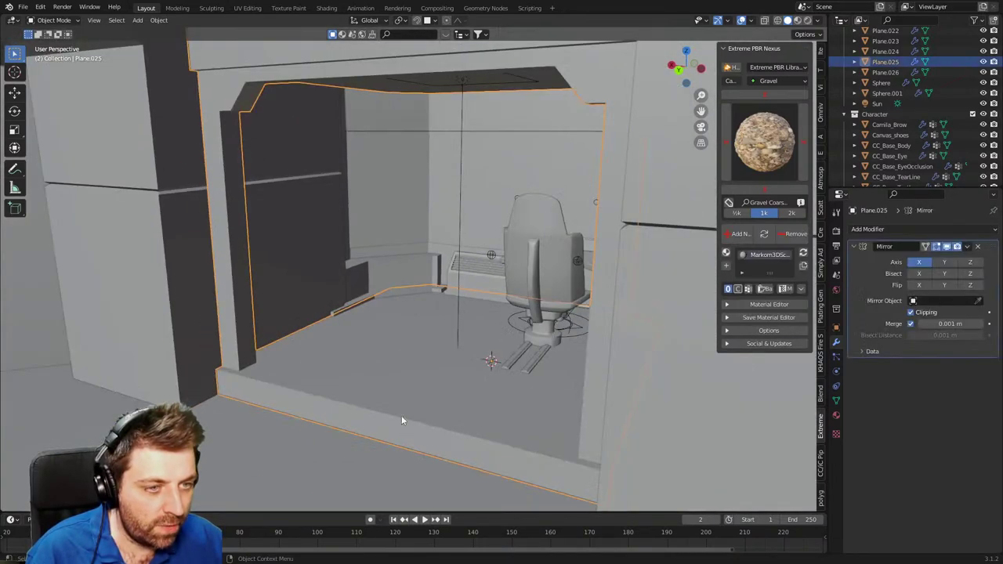
{"action": "key", "text": "Tab"}
{"action": "middle_click_drag", "start_coordinate": [401, 417], "coordinate": [423, 407]}
{"action": "scroll", "coordinate": [415, 392], "scroll_direction": "up", "scroll_amount": 1}
{"action": "key", "text": "3"}
{"action": "left_click", "coordinate": [398, 359]}
{"action": "middle_click_drag", "start_coordinate": [398, 360], "coordinate": [497, 394]}
{"action": "key", "text": "shift+d"}
{"action": "right_click", "coordinate": [515, 403]}
{"action": "key", "text": "s"}
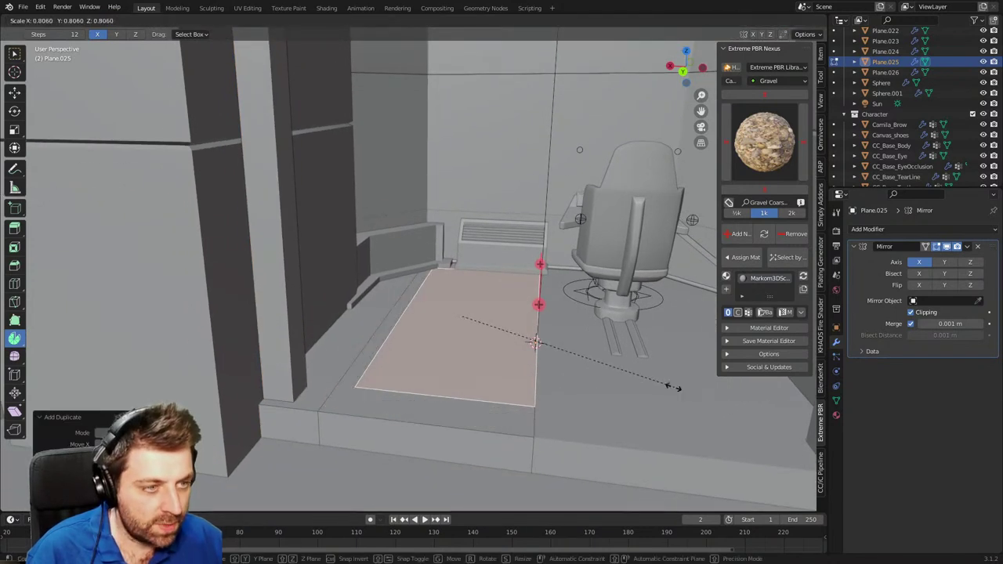
{"action": "left_click", "coordinate": [656, 381]}
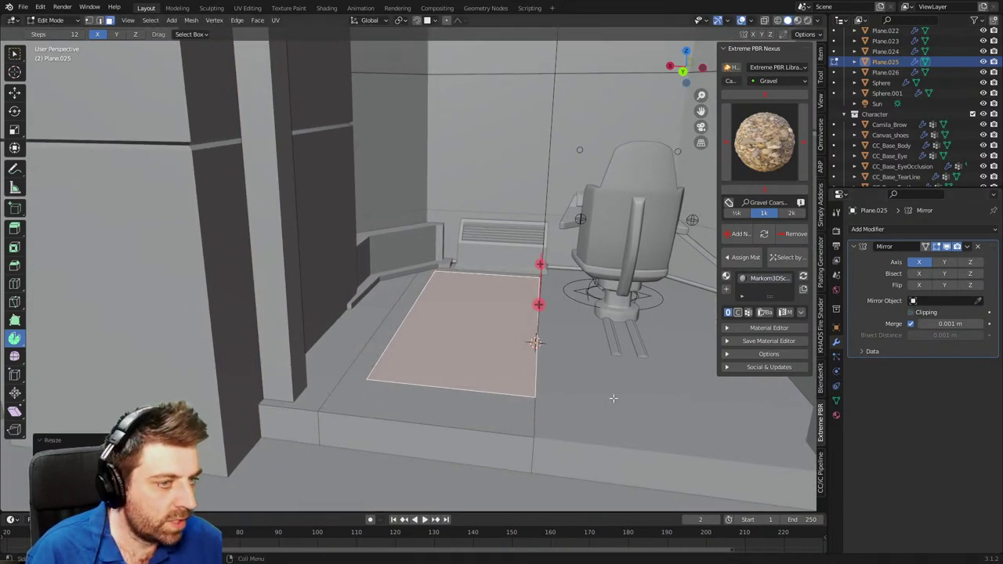
Narrow the copied floor face along X into a long strip with mirror clipping off, and fit it beside the side wall.
{"action": "key", "text": "s"}
{"action": "key", "text": "x"}
{"action": "left_click", "coordinate": [495, 348]}
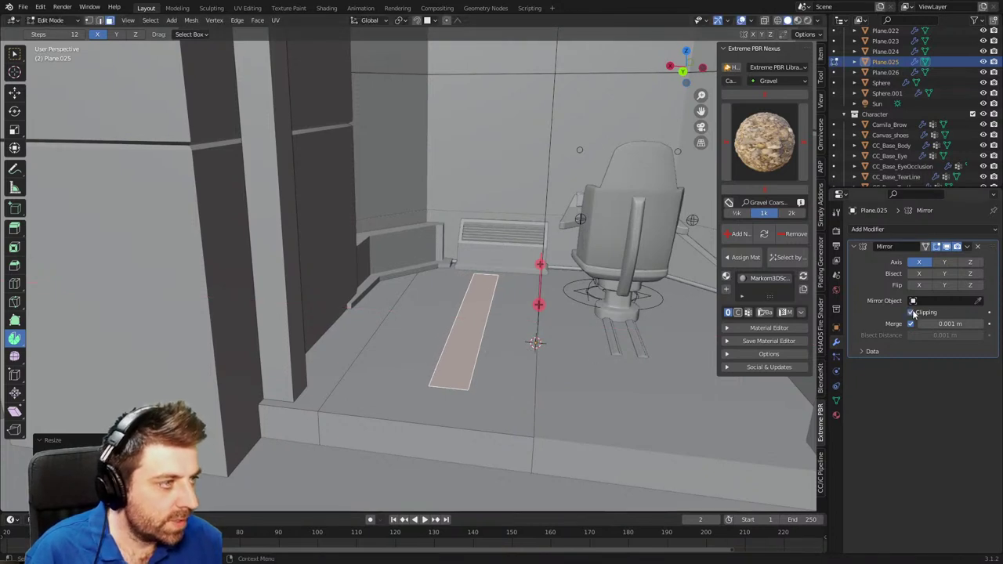
{"action": "key", "text": "g"}
{"action": "left_click", "coordinate": [604, 380]}
{"action": "key", "text": "s"}
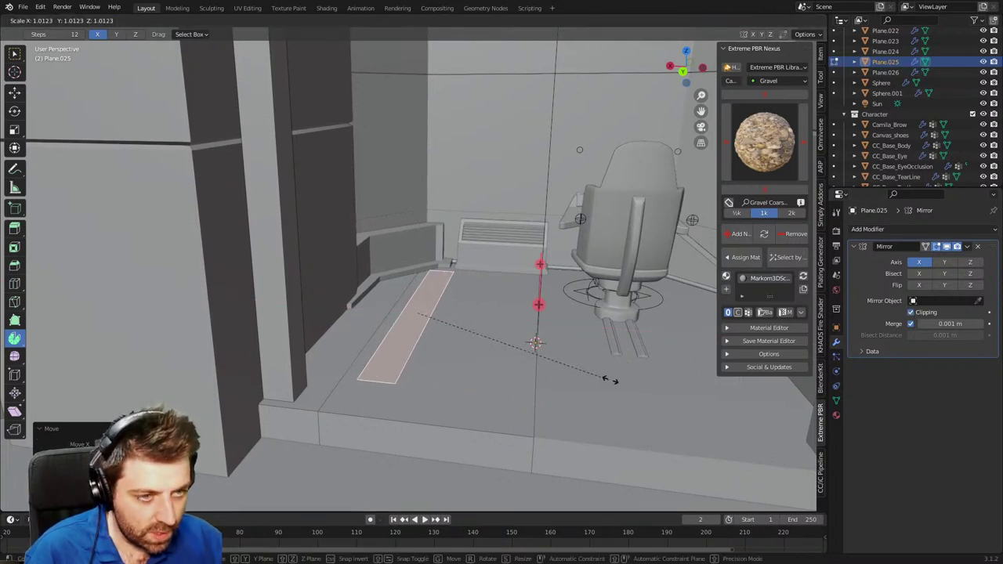
{"action": "left_click", "coordinate": [629, 377]}
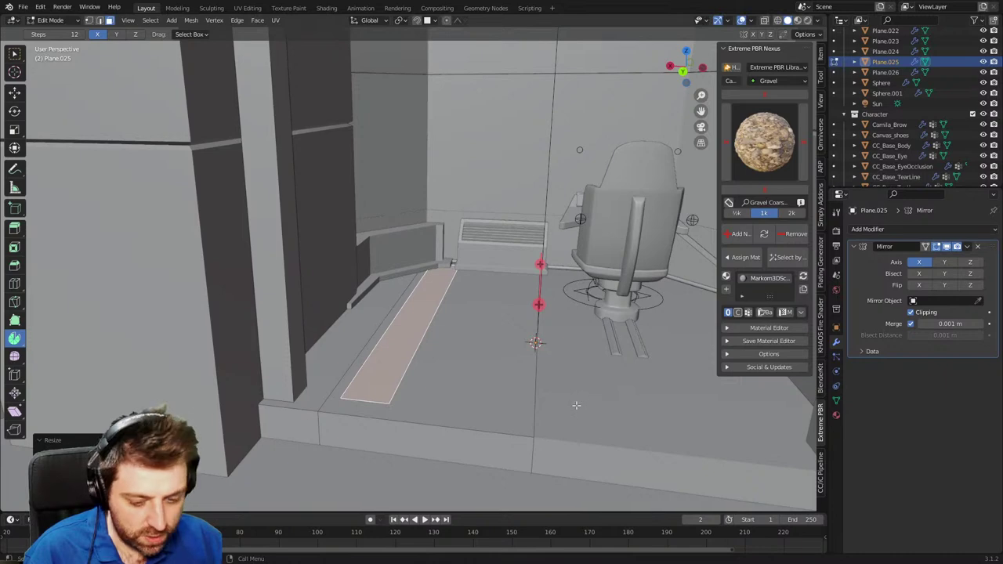
Extrude the floor strip downward by about 0.013 m.
{"action": "key", "text": "e"}
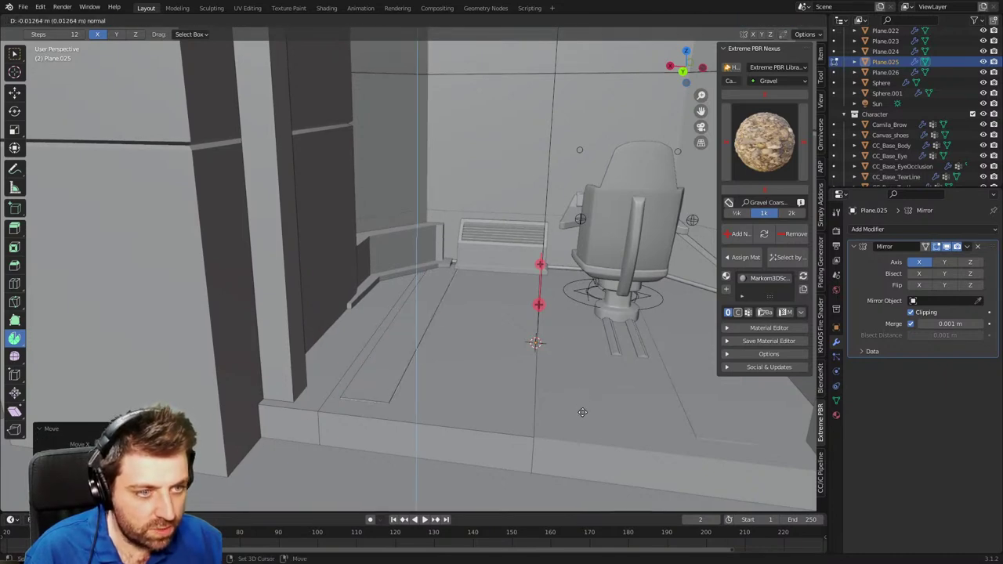
{"action": "left_click", "coordinate": [582, 414]}
{"action": "middle_click_drag", "start_coordinate": [582, 414], "coordinate": [399, 370]}
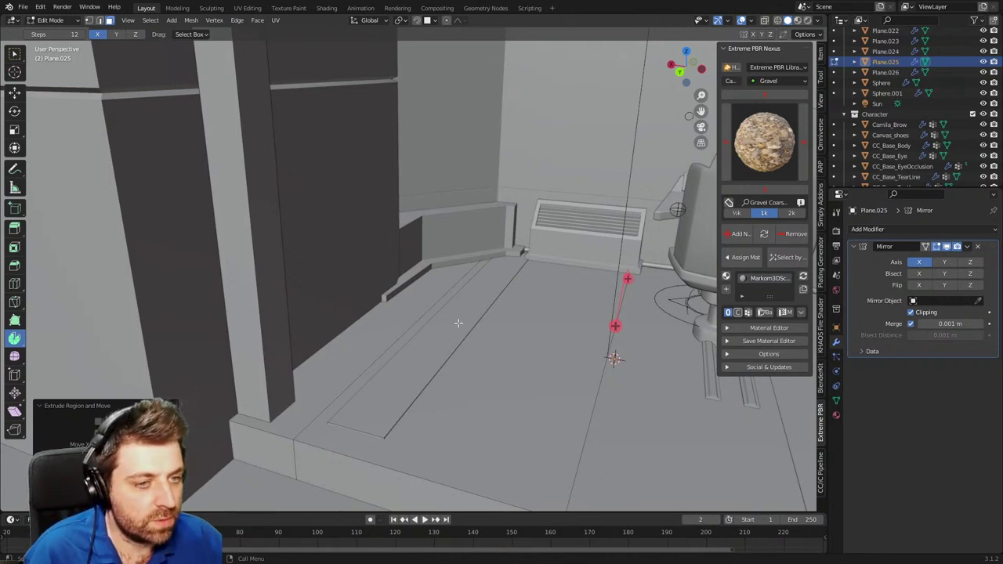
{"action": "key", "text": "Tab"}
{"action": "middle_click_drag", "start_coordinate": [403, 437], "coordinate": [403, 368]}
Delete the extruded strip's selected face hidden beneath the floor.
{"action": "key", "text": "z"}
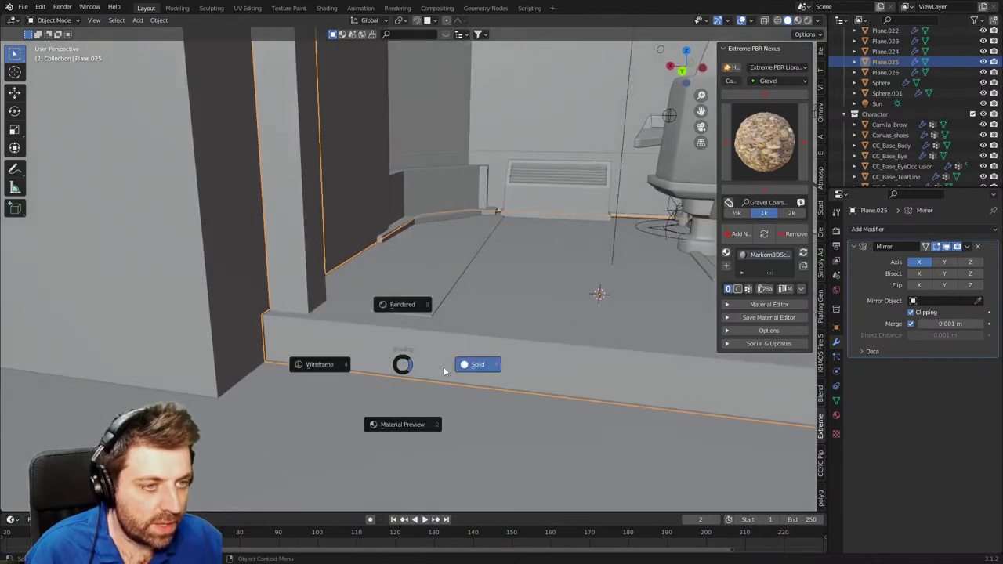
{"action": "key", "text": "Tab"}
{"action": "key", "text": "z"}
{"action": "key", "text": "x"}
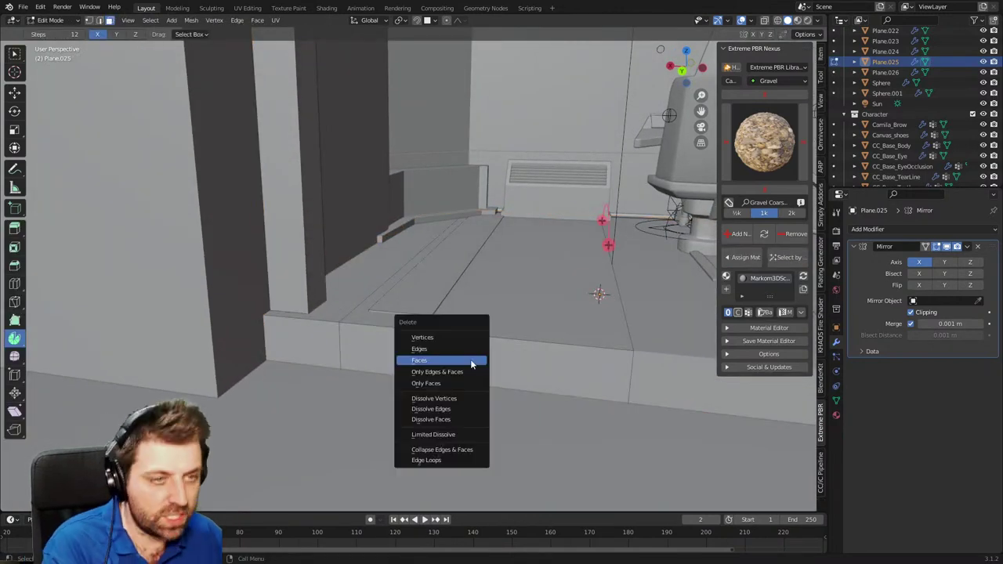
{"action": "left_click", "coordinate": [471, 362]}
{"action": "key", "text": "z"}
{"action": "left_click", "coordinate": [412, 365]}
In wireframe view, select the hidden face strip running along the doorway's pillar and header beam and delete its faces.
{"action": "key", "text": "Tab"}
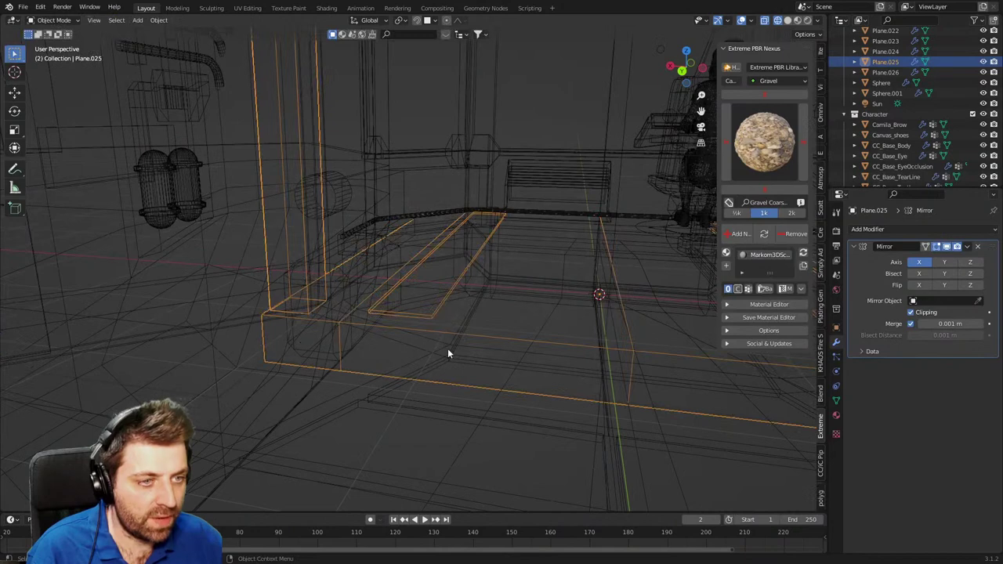
{"action": "key", "text": "Tab"}
{"action": "middle_click_drag", "start_coordinate": [447, 350], "coordinate": [434, 359]}
{"action": "key", "text": "z"}
{"action": "left_click", "coordinate": [474, 359]}
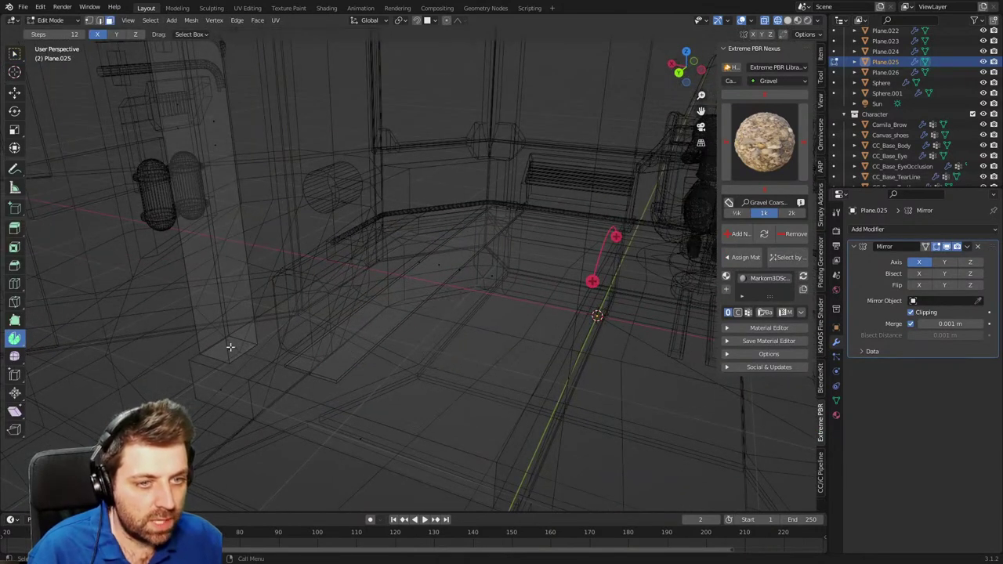
{"action": "key", "text": "x"}
{"action": "middle_click_drag", "start_coordinate": [233, 347], "coordinate": [408, 246]}
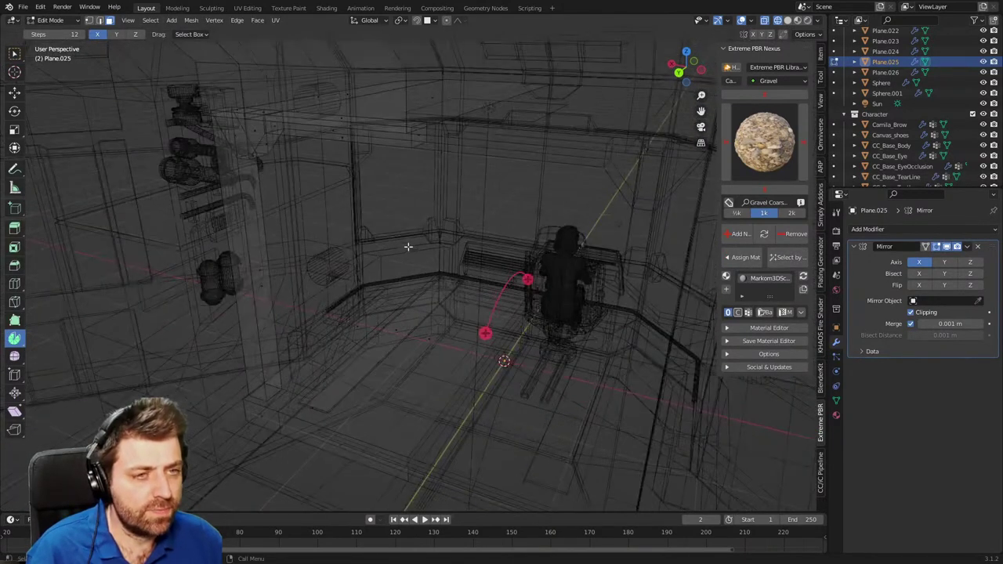
{"action": "key", "text": "x"}
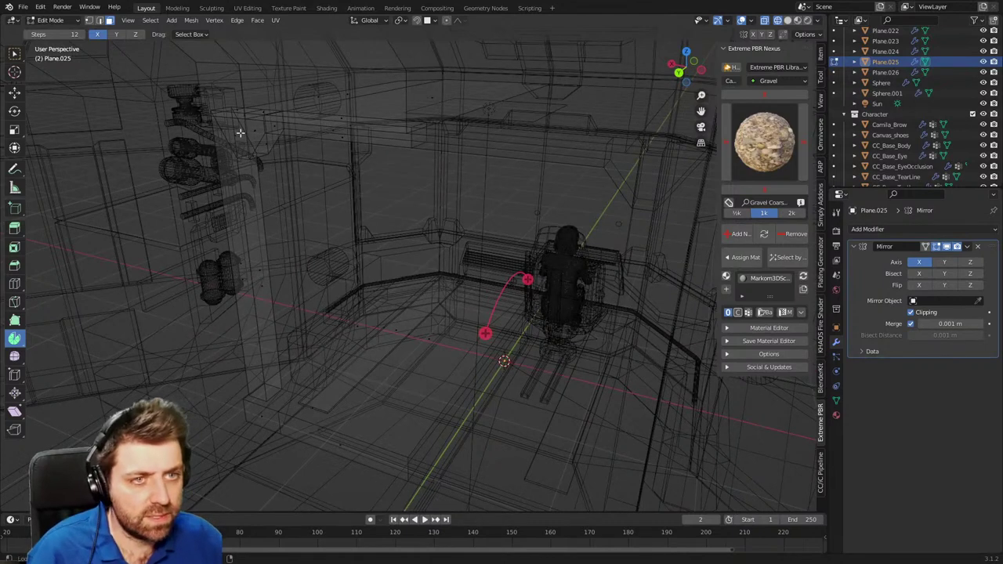
{"action": "left_click", "coordinate": [222, 112]}
{"action": "key", "text": "ctrl+l"}
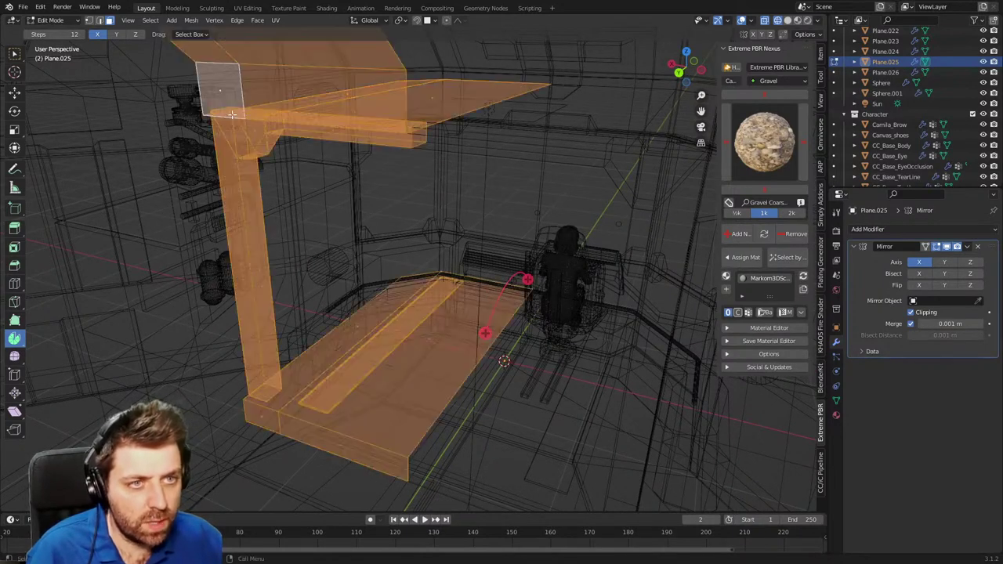
{"action": "key", "text": "x"}
{"action": "left_click", "coordinate": [222, 109]}
{"action": "key", "text": "x"}
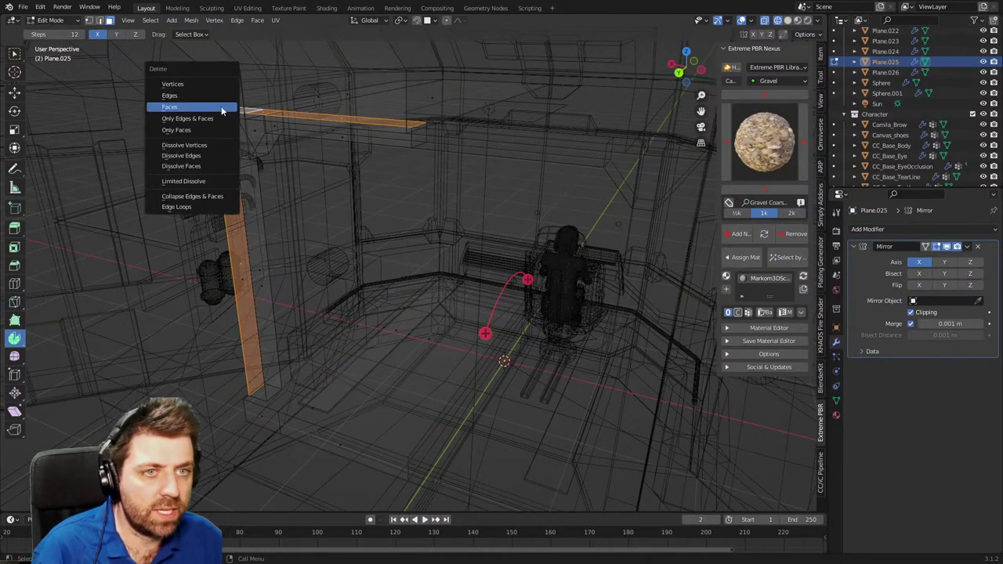
{"action": "left_click", "coordinate": [222, 109]}
{"action": "key", "text": "z"}
{"action": "left_click", "coordinate": [262, 111]}
{"action": "key", "text": "Tab"}
Duplicate the vent box's lower front face and move the copy straight up along Z to the ceiling.
{"action": "scroll", "coordinate": [379, 252], "scroll_direction": "down", "scroll_amount": 2}
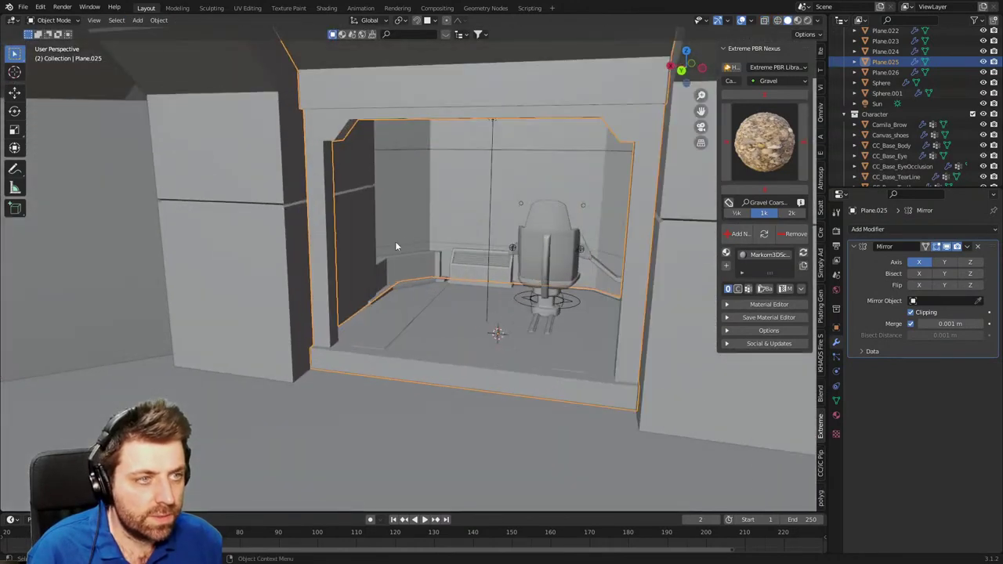
{"action": "scroll", "coordinate": [384, 258], "scroll_direction": "up", "scroll_amount": 3}
{"action": "mouse_move", "coordinate": [358, 277]}
{"action": "middle_mouse_down"}
{"action": "mouse_move", "coordinate": [449, 316]}
{"action": "mouse_move", "coordinate": [335, 274]}
{"action": "mouse_move", "coordinate": [345, 285]}
{"action": "middle_mouse_up"}
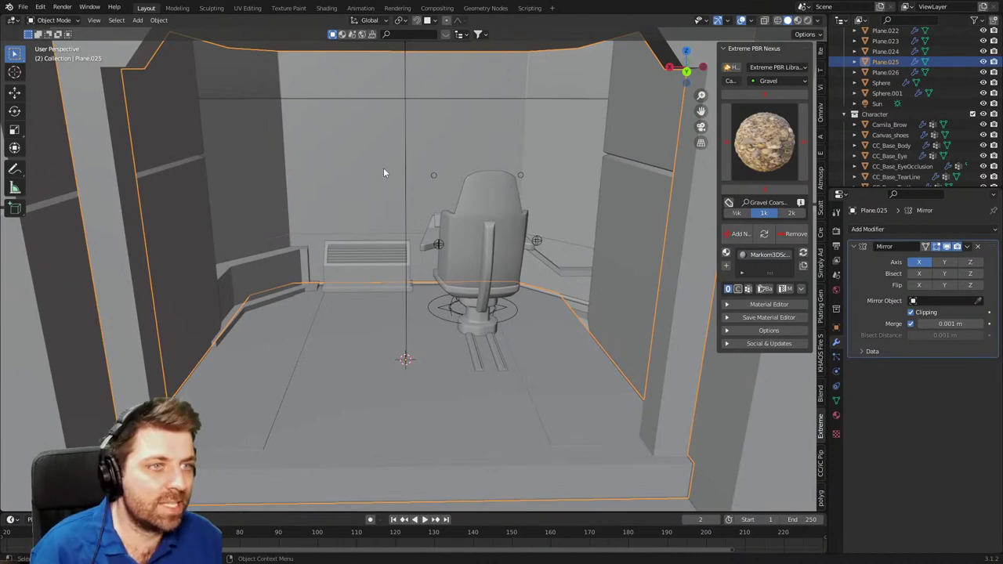
{"action": "middle_click_drag", "start_coordinate": [384, 173], "coordinate": [416, 403]}
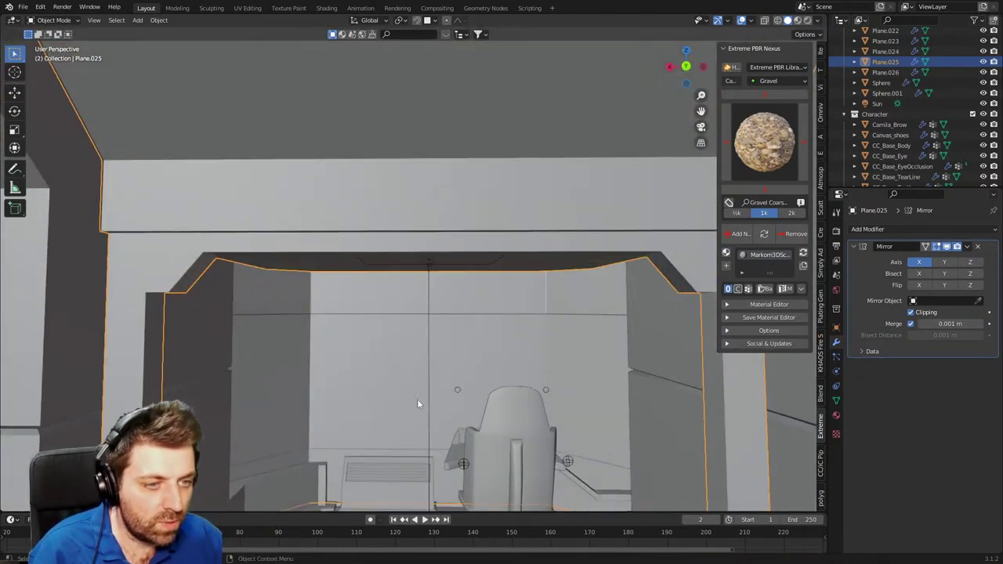
{"action": "left_click", "coordinate": [396, 478]}
{"action": "middle_click_drag", "start_coordinate": [395, 479], "coordinate": [392, 461], "text": "shift"}
{"action": "key", "text": "Tab"}
{"action": "left_click", "coordinate": [398, 467]}
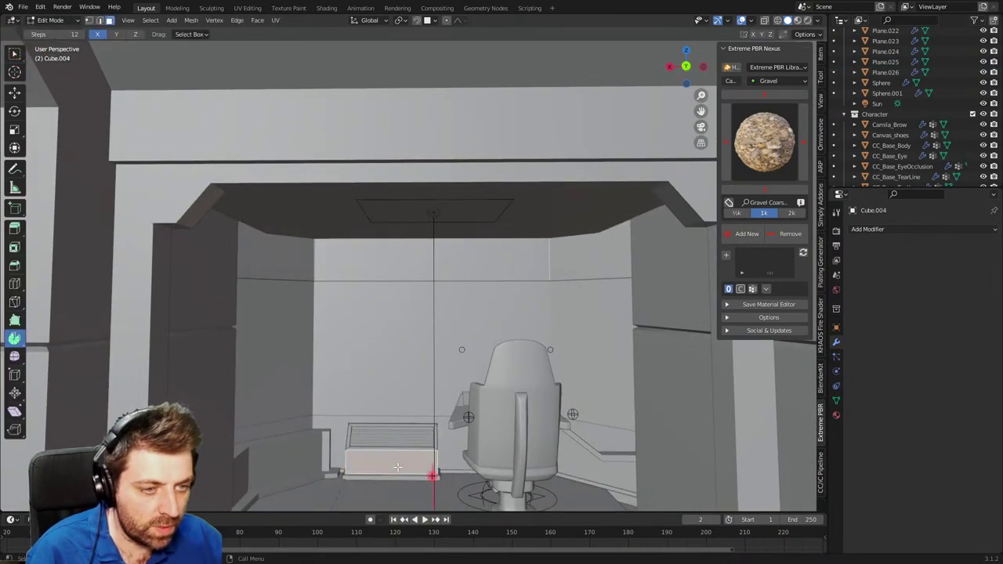
{"action": "key", "text": "g"}
{"action": "key", "text": "z"}
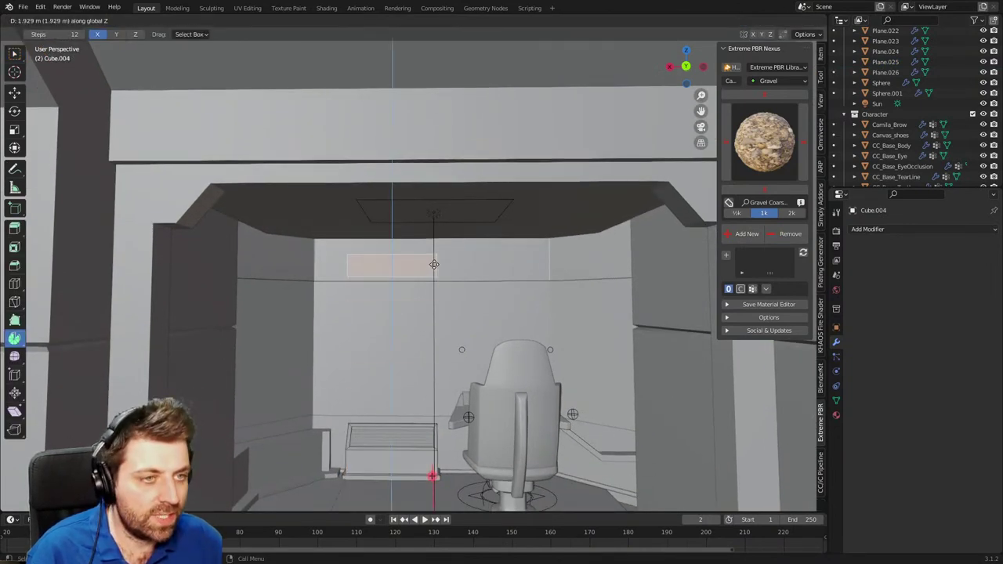
{"action": "left_click", "coordinate": [440, 246]}
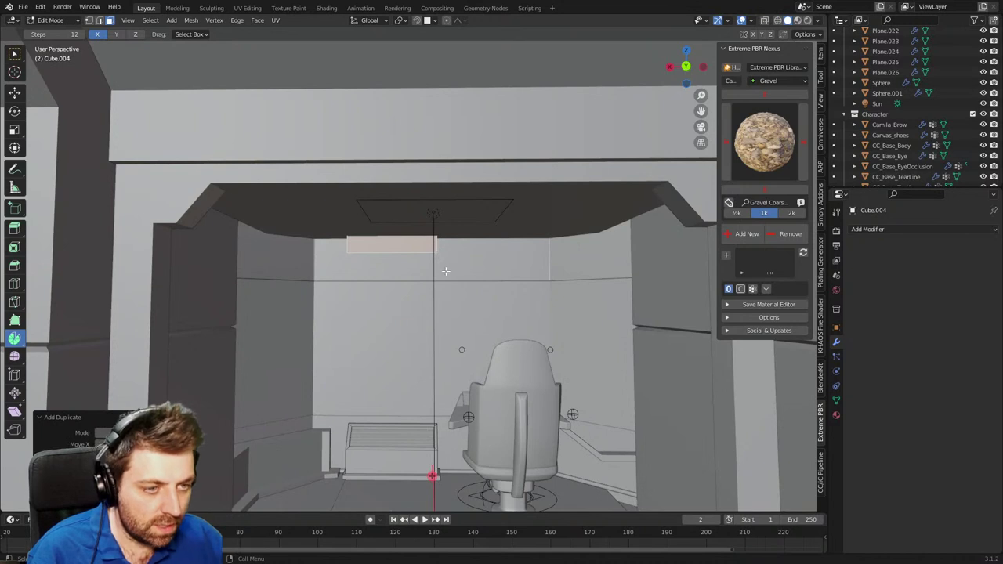
Separate the copied ceiling face into its own object, apply its location, and open the new object for mesh editing.
{"action": "key", "text": "p"}
{"action": "left_click", "coordinate": [440, 264]}
{"action": "key", "text": "Tab"}
{"action": "left_click", "coordinate": [404, 254]}
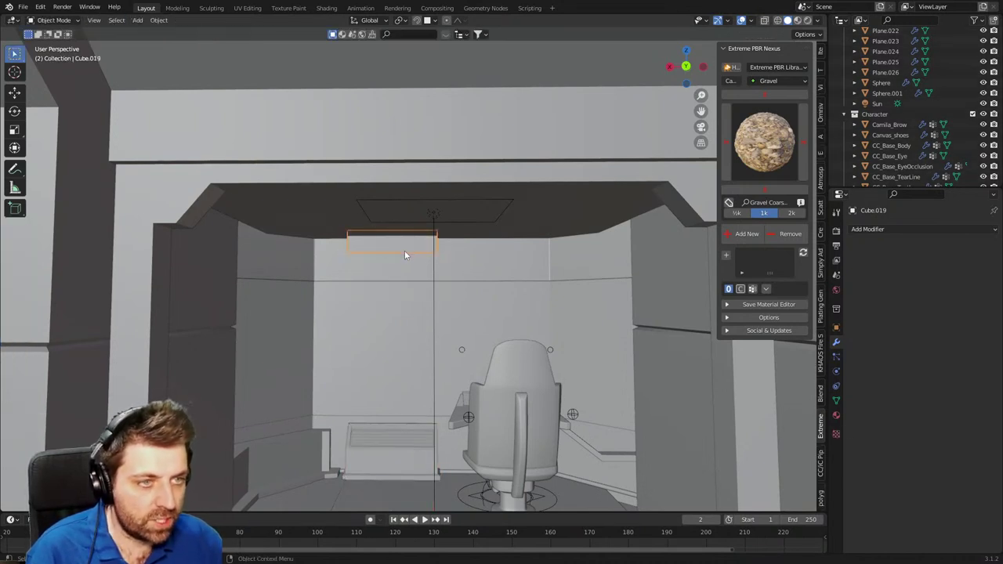
{"action": "key", "text": "ctrl+a"}
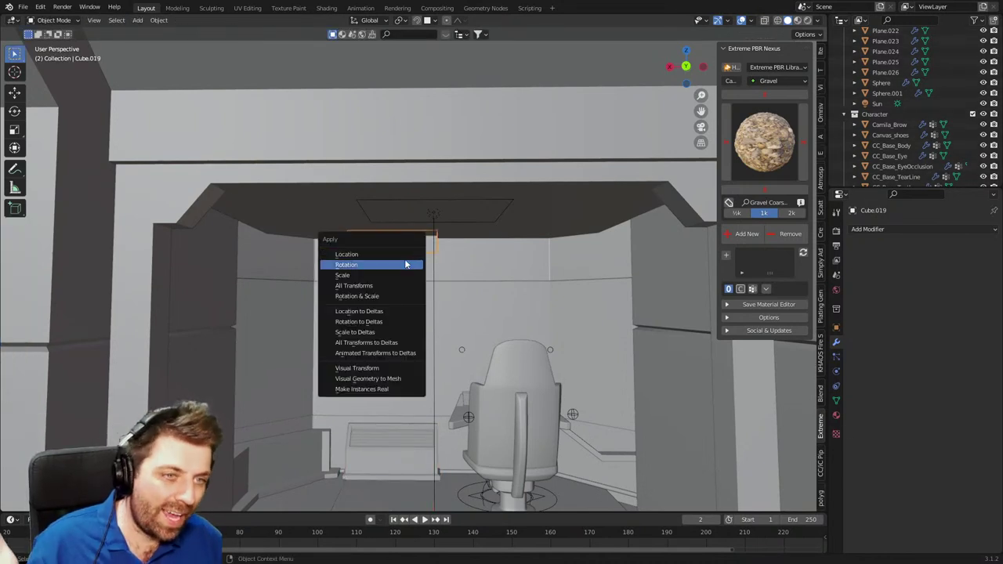
{"action": "left_click", "coordinate": [404, 254]}
{"action": "key", "text": "Tab"}
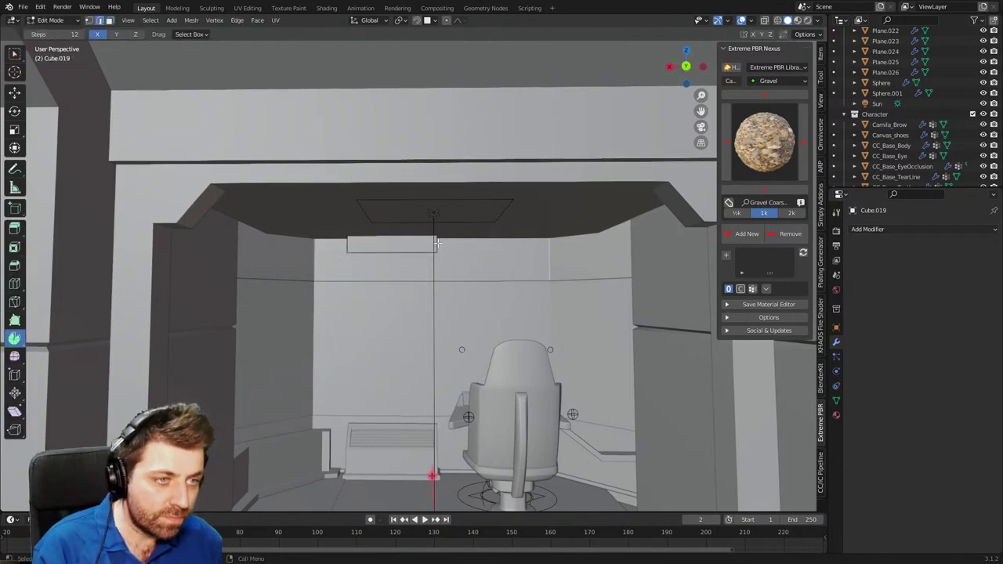
Move the ceiling face's inner edge along X, then give the object a Mirror modifier on X with Clipping.
{"action": "key", "text": "g"}
{"action": "key", "text": "x"}
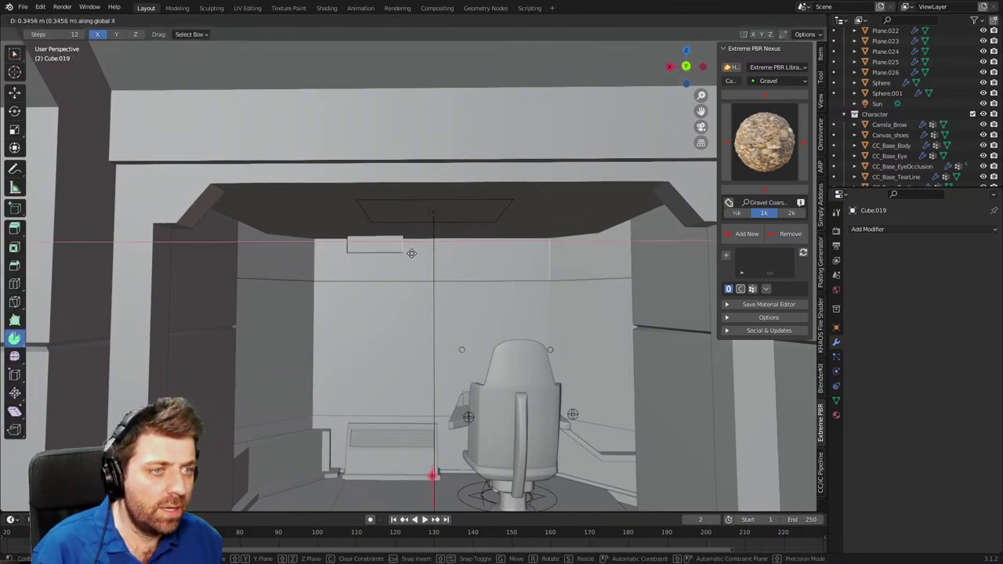
{"action": "left_click", "coordinate": [410, 249]}
{"action": "left_click", "coordinate": [872, 229]}
{"action": "left_click", "coordinate": [815, 350]}
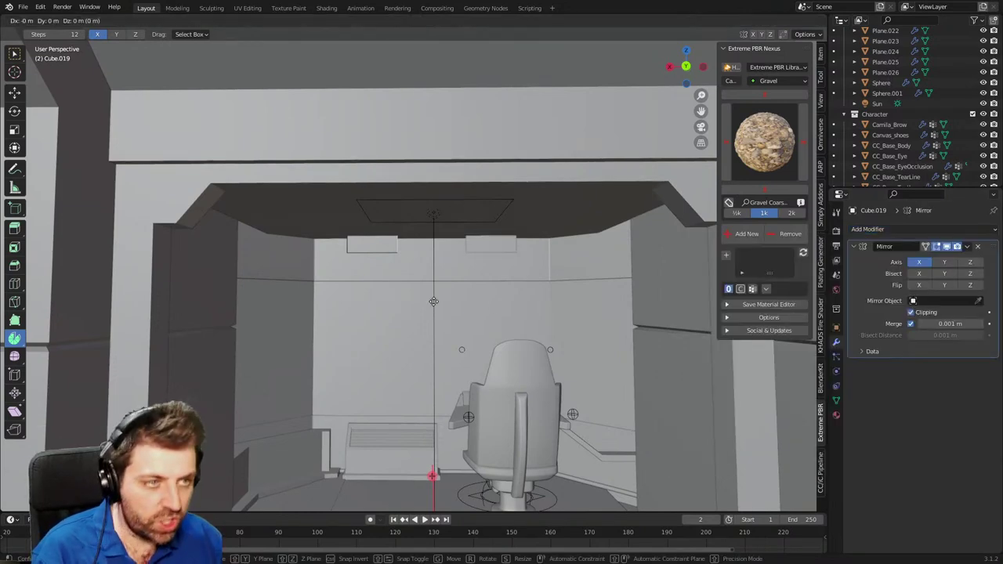
Using wireframe view, shift the ceiling panel back along Y toward the rear wall.
{"action": "key", "text": "KP_Decimal"}
{"action": "middle_click_drag", "start_coordinate": [459, 272], "coordinate": [439, 303]}
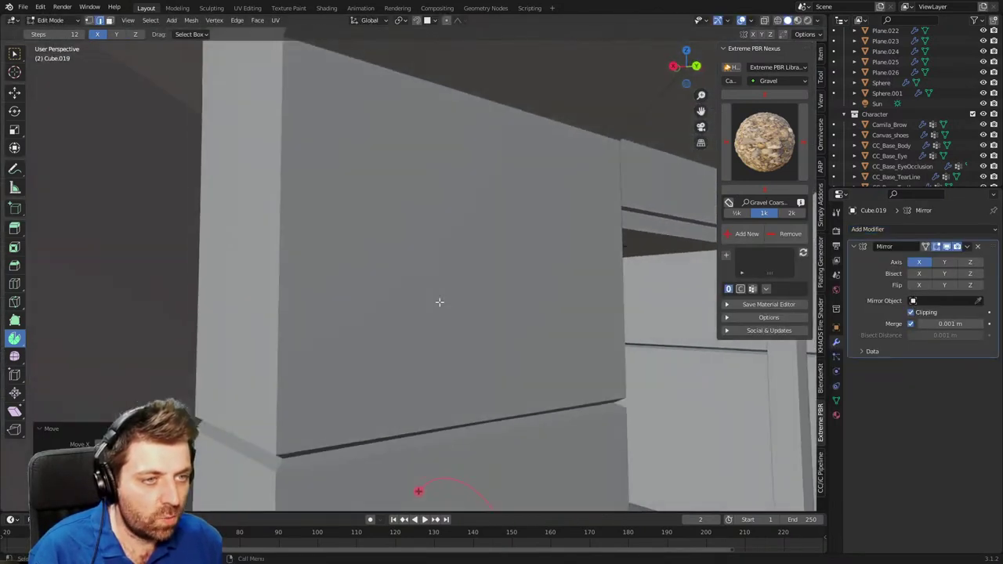
{"action": "key", "text": "z"}
{"action": "left_click", "coordinate": [370, 295]}
{"action": "middle_click_drag", "start_coordinate": [370, 296], "coordinate": [464, 332]}
{"action": "key", "text": "e"}
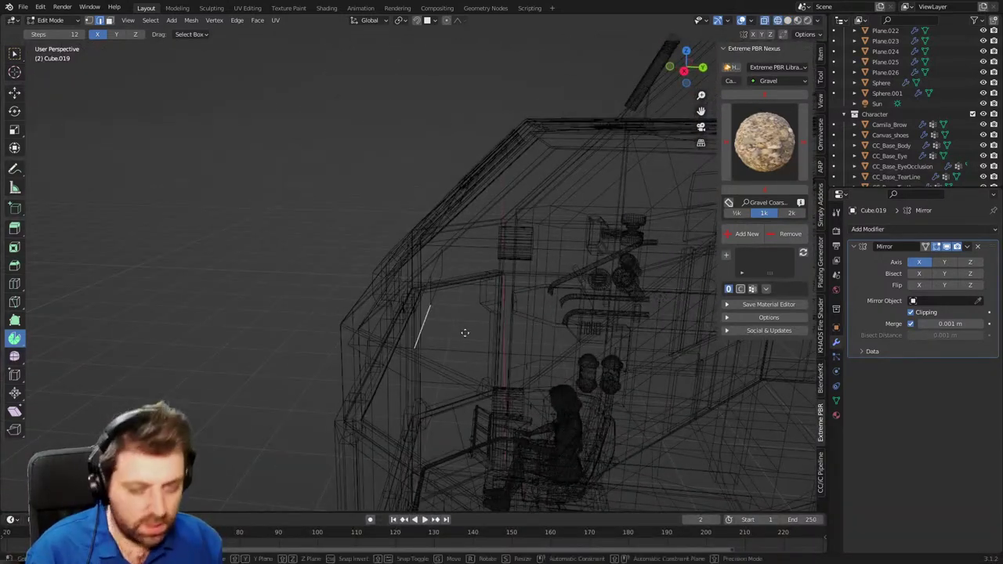
{"action": "key", "text": "y"}
{"action": "key", "text": "x"}
{"action": "key", "text": "y"}
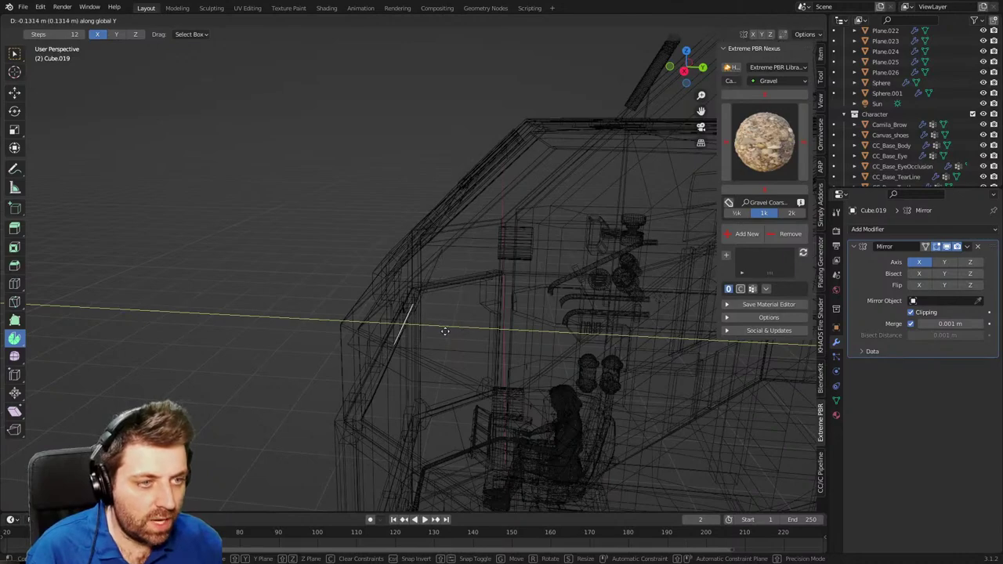
{"action": "left_click", "coordinate": [440, 328]}
{"action": "key", "text": "z"}
{"action": "left_click", "coordinate": [479, 331]}
{"action": "middle_click_drag", "start_coordinate": [478, 331], "coordinate": [526, 318]}
Select the whole linked panel and lower it along Z so it sits just below the ceiling.
{"action": "key", "text": "z"}
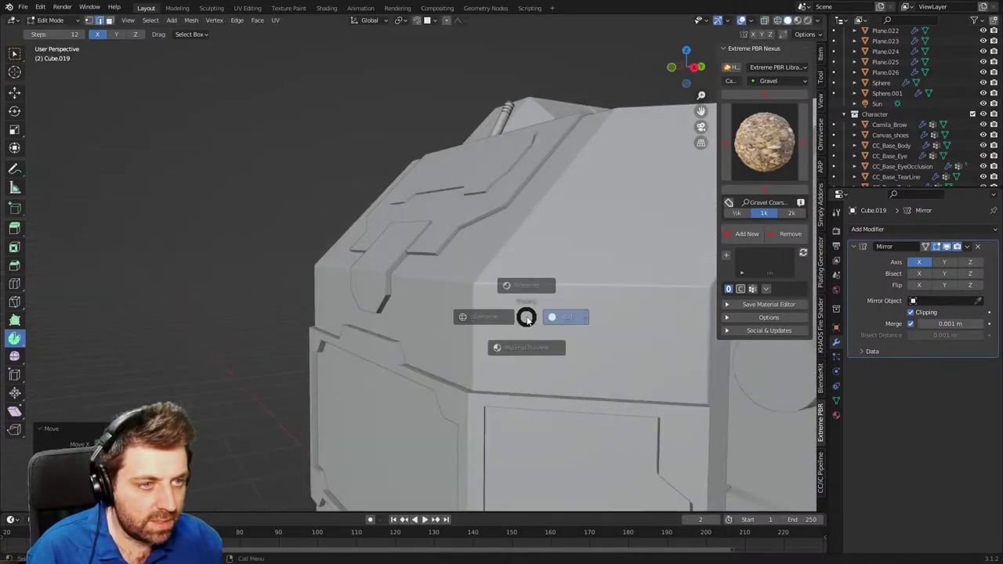
{"action": "left_click", "coordinate": [450, 327]}
{"action": "key", "text": "l"}
{"action": "mouse_move", "coordinate": [451, 327]}
{"action": "middle_mouse_down"}
{"action": "mouse_move", "coordinate": [421, 336]}
{"action": "mouse_move", "coordinate": [379, 322]}
{"action": "middle_mouse_up"}
{"action": "key", "text": "z"}
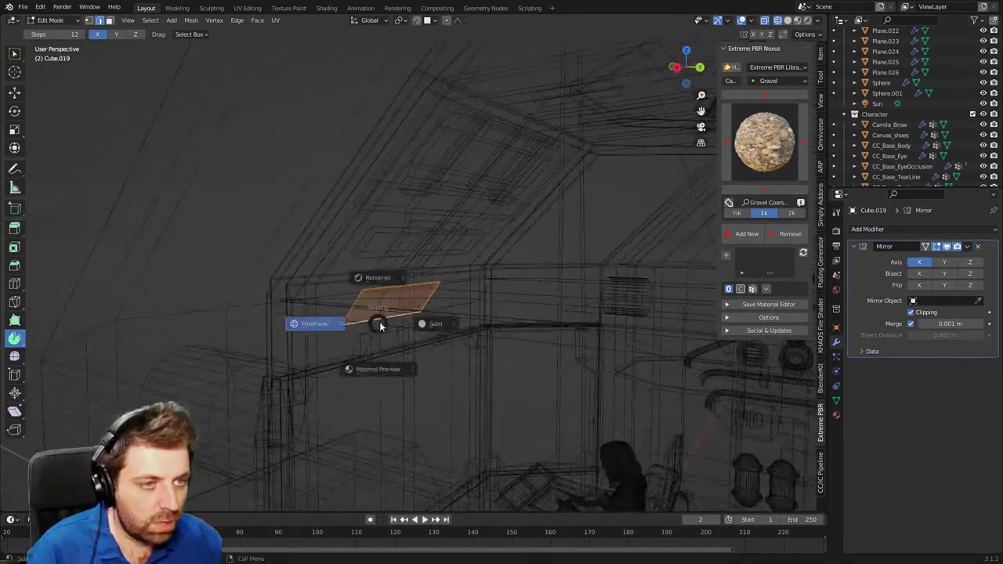
{"action": "left_click", "coordinate": [409, 319]}
{"action": "scroll", "coordinate": [409, 319], "scroll_direction": "down", "scroll_amount": 4}
{"action": "key", "text": "g"}
{"action": "key", "text": "g"}
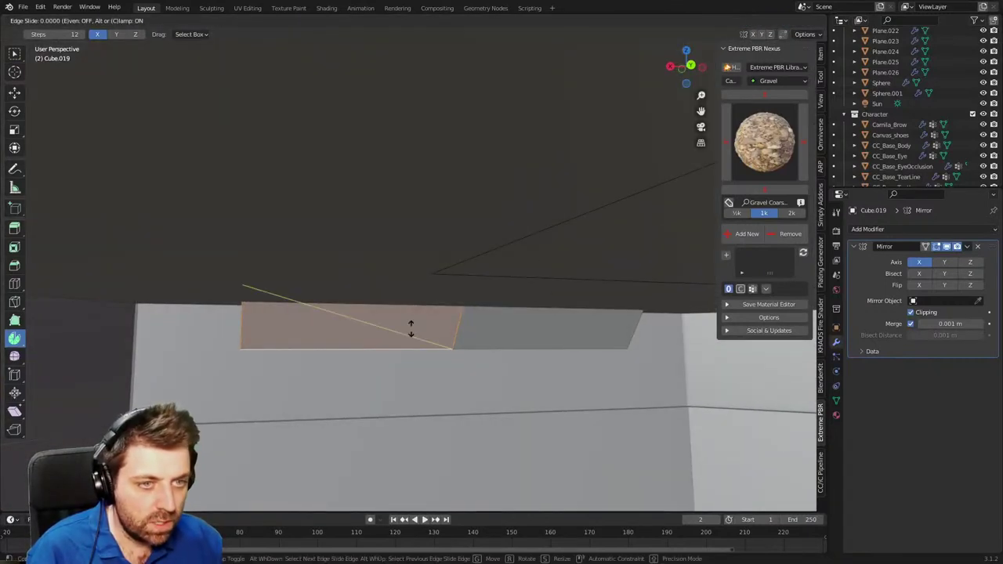
{"action": "right_click", "coordinate": [413, 388]}
{"action": "key", "text": "g"}
{"action": "key", "text": "z"}
{"action": "left_click", "coordinate": [410, 379]}
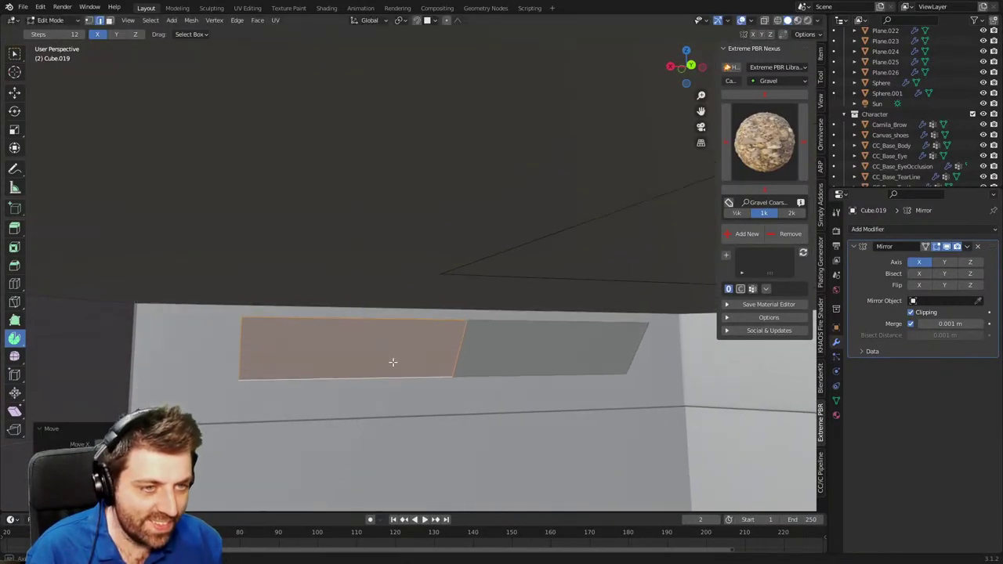
Extrude the panel's top edge straight up along Z to the ceiling.
{"action": "middle_click_drag", "start_coordinate": [392, 363], "coordinate": [404, 346]}
{"action": "left_click", "coordinate": [381, 317]}
{"action": "key", "text": "g"}
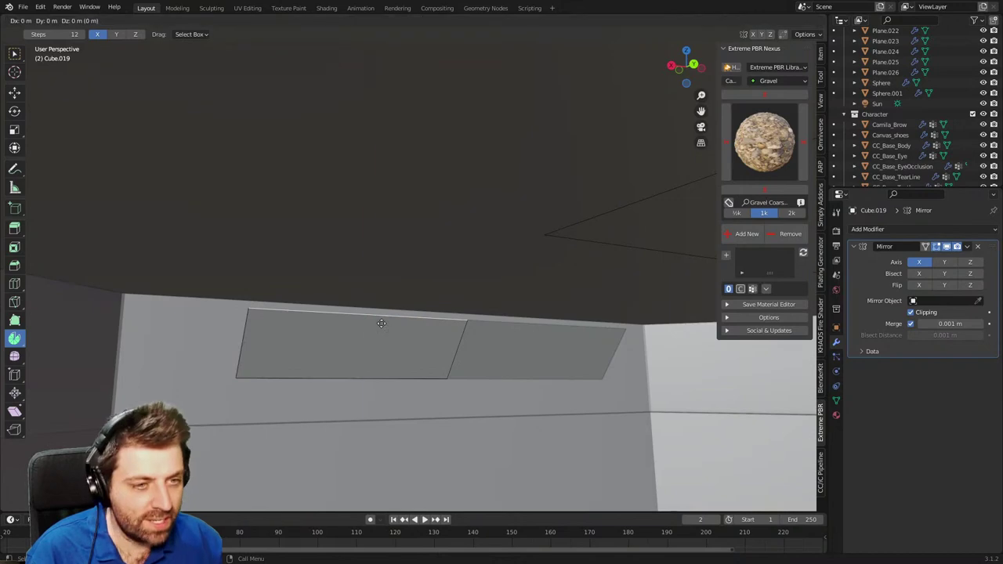
{"action": "key", "text": "z"}
{"action": "left_click", "coordinate": [374, 138]}
Extrude the panel's bottom edge backward along Y toward the rear wall.
{"action": "middle_click_drag", "start_coordinate": [356, 293], "coordinate": [337, 303]}
{"action": "left_click", "coordinate": [320, 375]}
{"action": "middle_click_drag", "start_coordinate": [323, 377], "coordinate": [459, 401]}
{"action": "key", "text": "z"}
{"action": "left_click", "coordinate": [453, 401]}
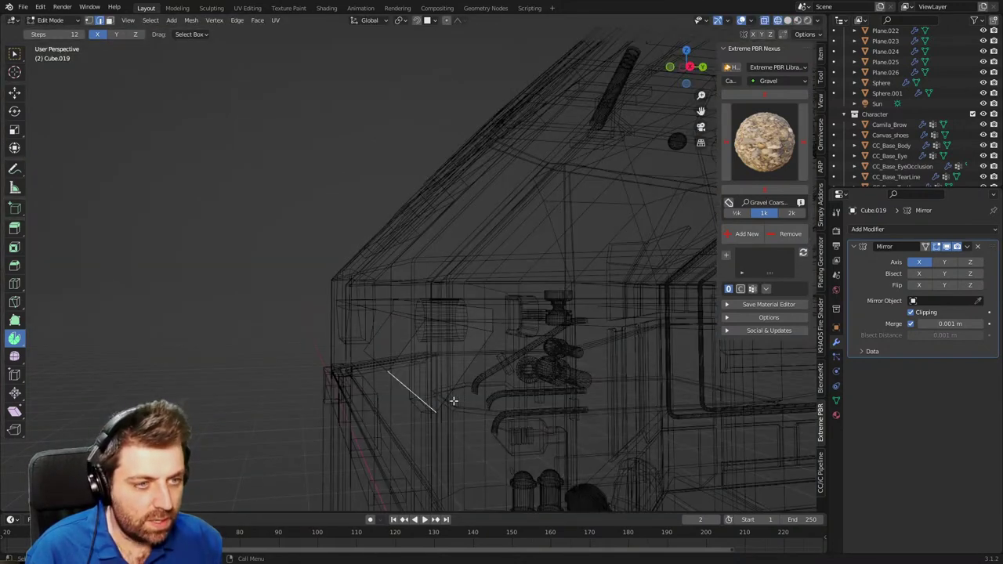
{"action": "key", "text": "g"}
{"action": "key", "text": "x"}
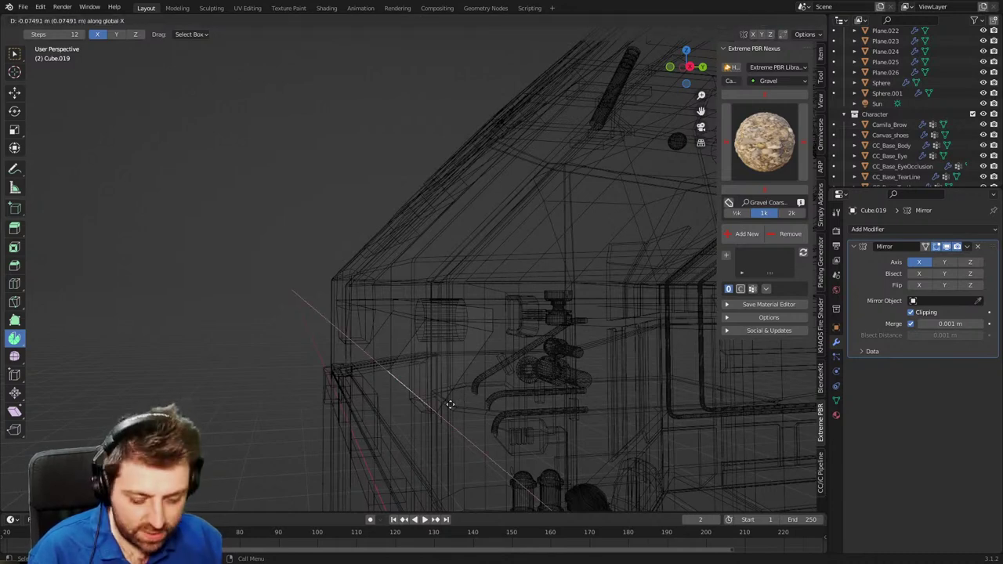
{"action": "key", "text": "y"}
{"action": "left_click", "coordinate": [411, 399]}
{"action": "key", "text": "z"}
{"action": "left_click", "coordinate": [458, 387]}
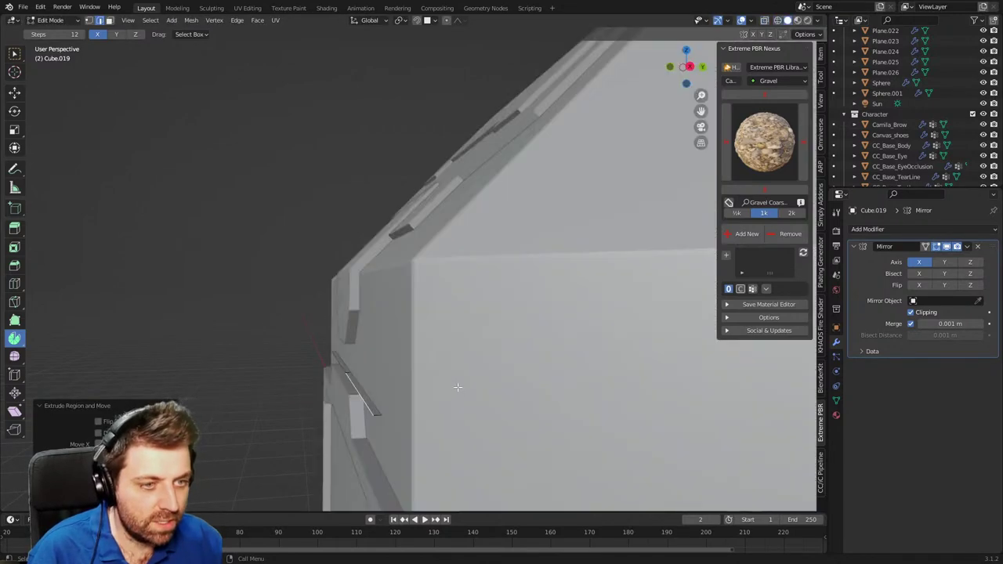
Move the extruded rear bottom edge about 0.03 m along positive Y.
{"action": "mouse_move", "coordinate": [457, 387]}
{"action": "middle_mouse_down"}
{"action": "mouse_move", "coordinate": [441, 369]}
{"action": "mouse_move", "coordinate": [455, 381]}
{"action": "middle_mouse_up"}
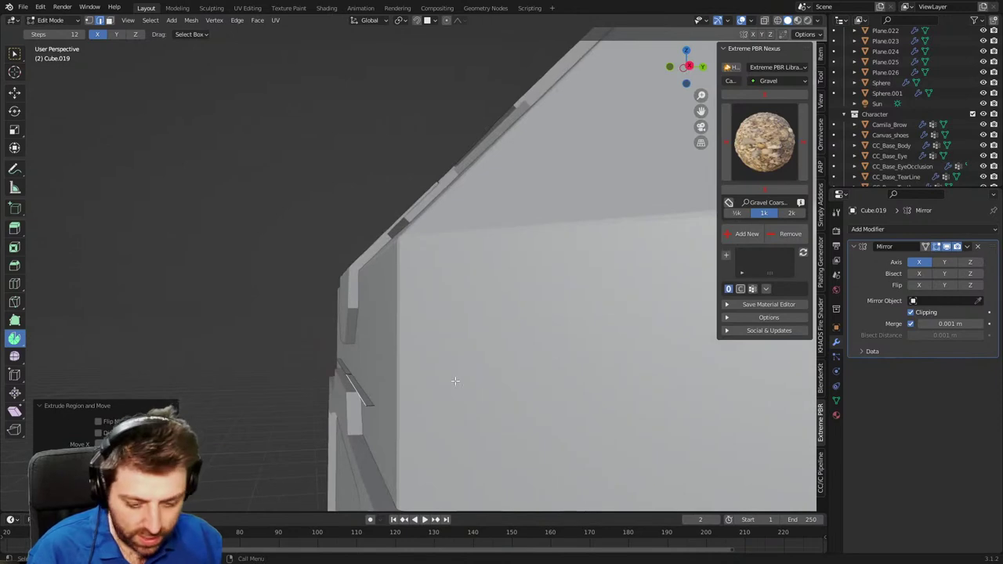
{"action": "key", "text": "g"}
{"action": "key", "text": "y"}
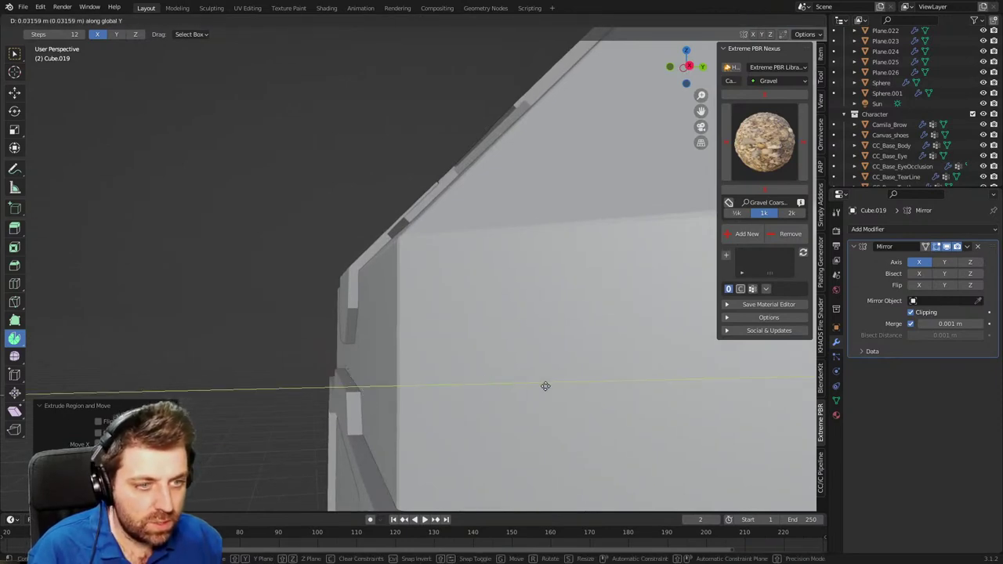
{"action": "left_click", "coordinate": [545, 386]}
Extrude the panel's rear bottom edge straight up along Z to form the back side of the light box.
{"action": "mouse_move", "coordinate": [546, 387]}
{"action": "middle_mouse_down"}
{"action": "mouse_move", "coordinate": [470, 394]}
{"action": "mouse_move", "coordinate": [479, 404]}
{"action": "middle_mouse_up"}
{"action": "scroll", "coordinate": [517, 389], "scroll_direction": "up", "scroll_amount": 3}
{"action": "key", "text": "z"}
{"action": "left_click", "coordinate": [548, 397]}
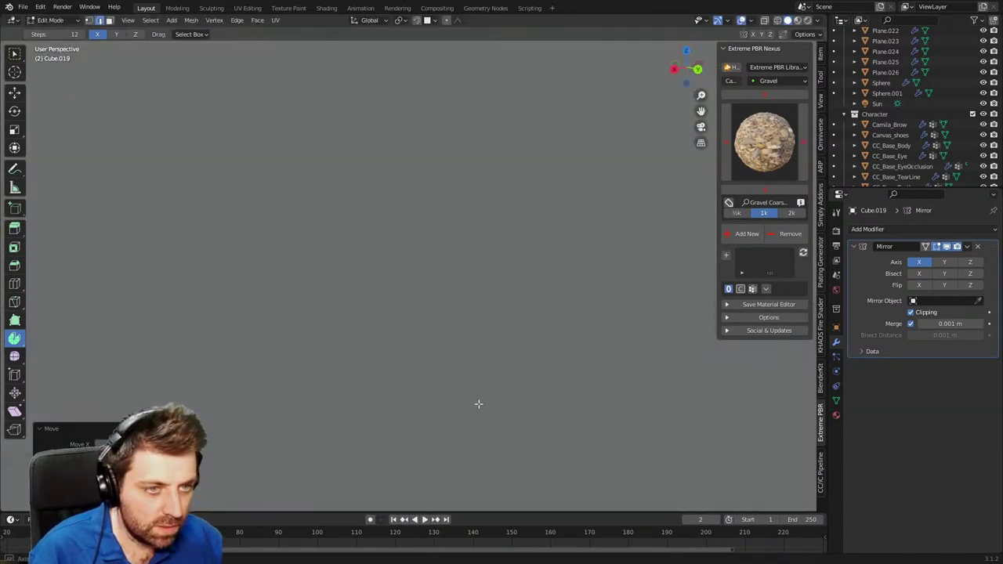
{"action": "scroll", "coordinate": [475, 372], "scroll_direction": "down", "scroll_amount": 5}
{"action": "scroll", "coordinate": [274, 350], "scroll_direction": "up", "scroll_amount": 3}
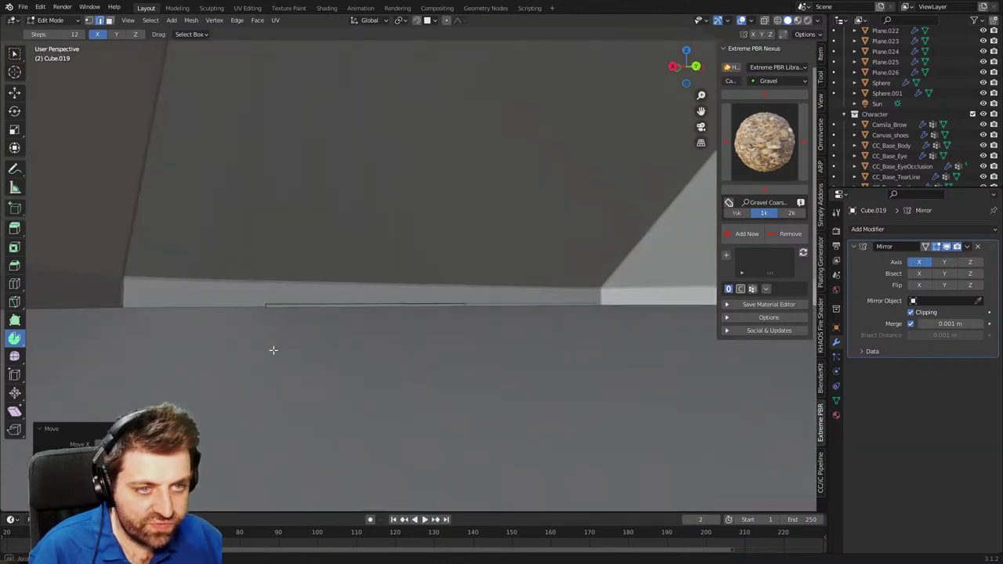
{"action": "scroll", "coordinate": [274, 350], "scroll_direction": "up", "scroll_amount": 2}
{"action": "scroll", "coordinate": [278, 339], "scroll_direction": "down", "scroll_amount": 4}
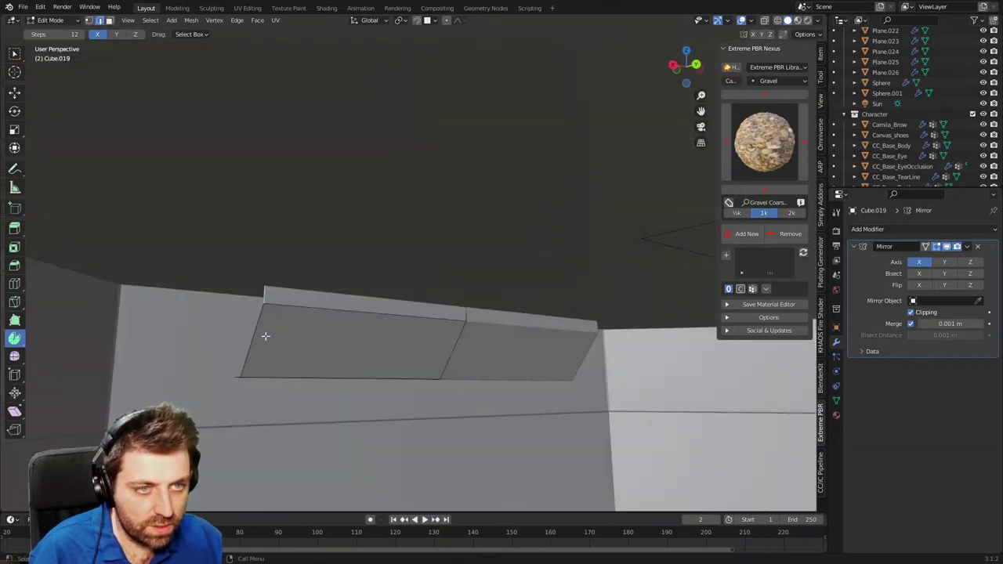
{"action": "middle_click_drag", "start_coordinate": [242, 379], "coordinate": [269, 387]}
{"action": "key", "text": "z"}
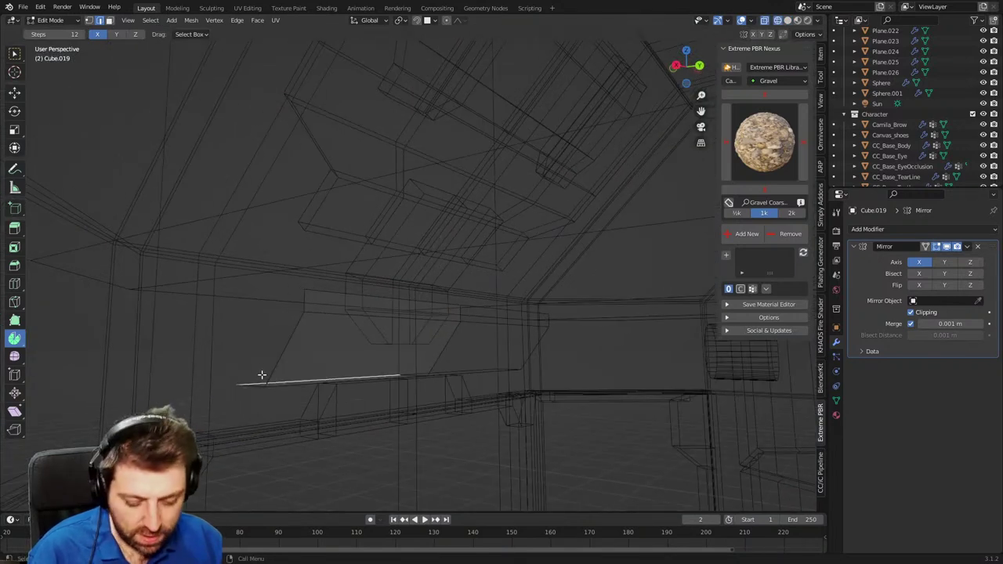
{"action": "key", "text": "g"}
{"action": "key", "text": "z"}
{"action": "right_click", "coordinate": [257, 335]}
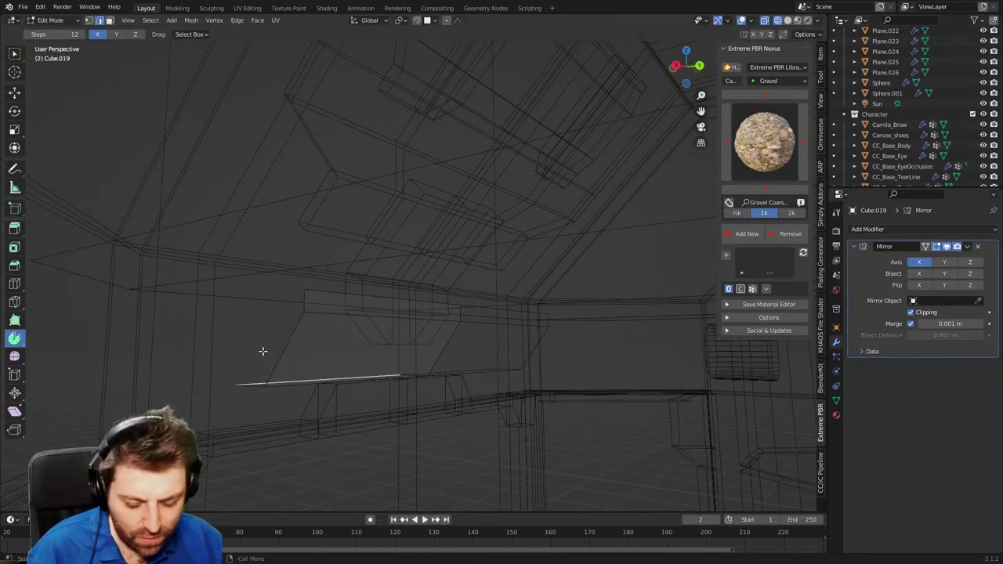
{"action": "key", "text": "e"}
{"action": "key", "text": "z"}
{"action": "left_click", "coordinate": [273, 271]}
Fill a face between the upper rear and upper front edges to close the light box's top.
{"action": "middle_click_drag", "start_coordinate": [273, 271], "coordinate": [306, 304]}
{"action": "left_click", "coordinate": [356, 317], "text": "shift"}
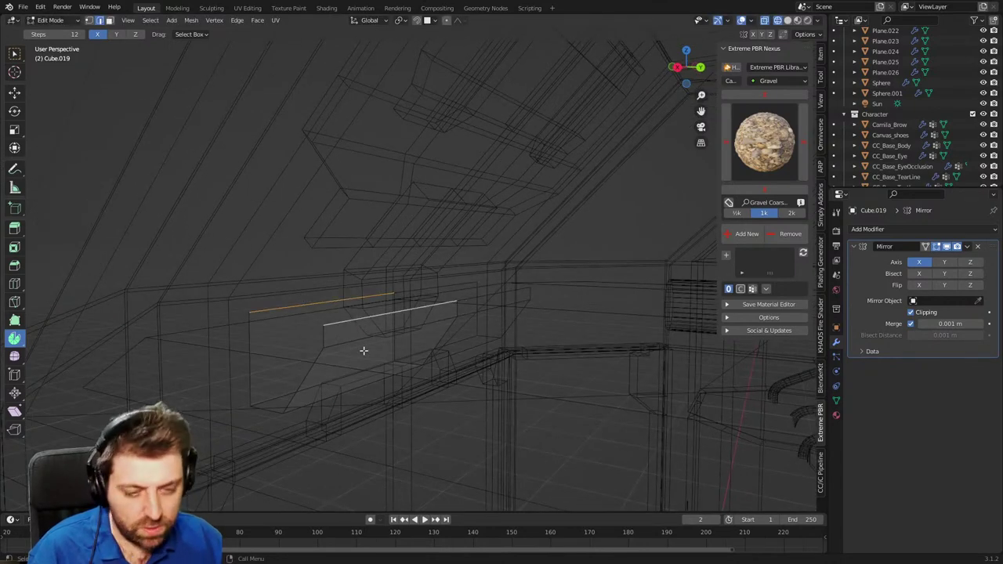
{"action": "key", "text": "f"}
Add a centred horizontal loop cut across the light box's rear face and close its open end with faces.
{"action": "key", "text": "ctrl+r"}
{"action": "left_click", "coordinate": [296, 323]}
{"action": "right_click", "coordinate": [296, 323]}
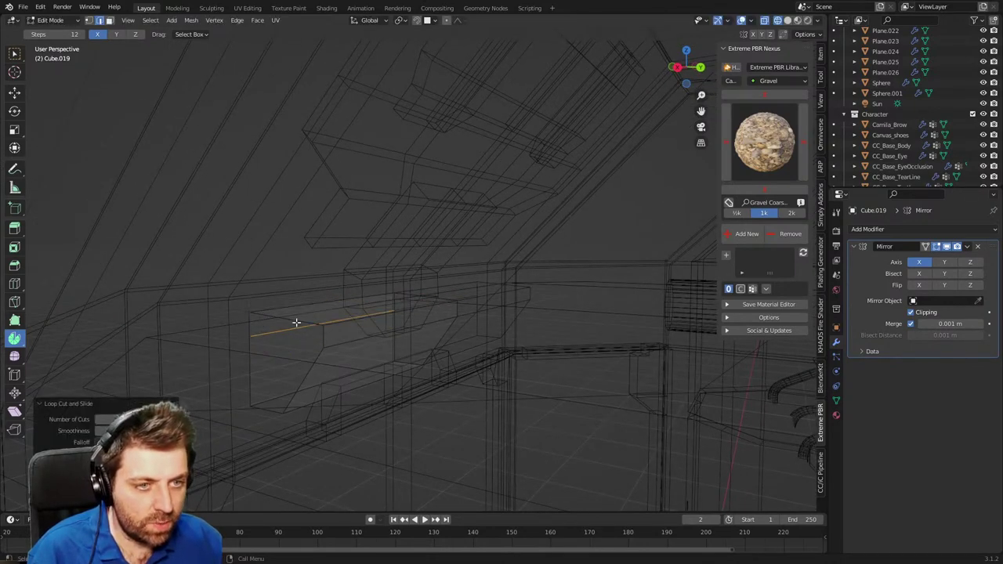
{"action": "left_click", "coordinate": [300, 327]}
{"action": "middle_click_drag", "start_coordinate": [303, 335], "coordinate": [340, 305]}
Flatten the light box's top face and the horizontal edges below it by scaling to 0 along Z.
{"action": "left_click", "coordinate": [347, 305]}
{"action": "key", "text": "2"}
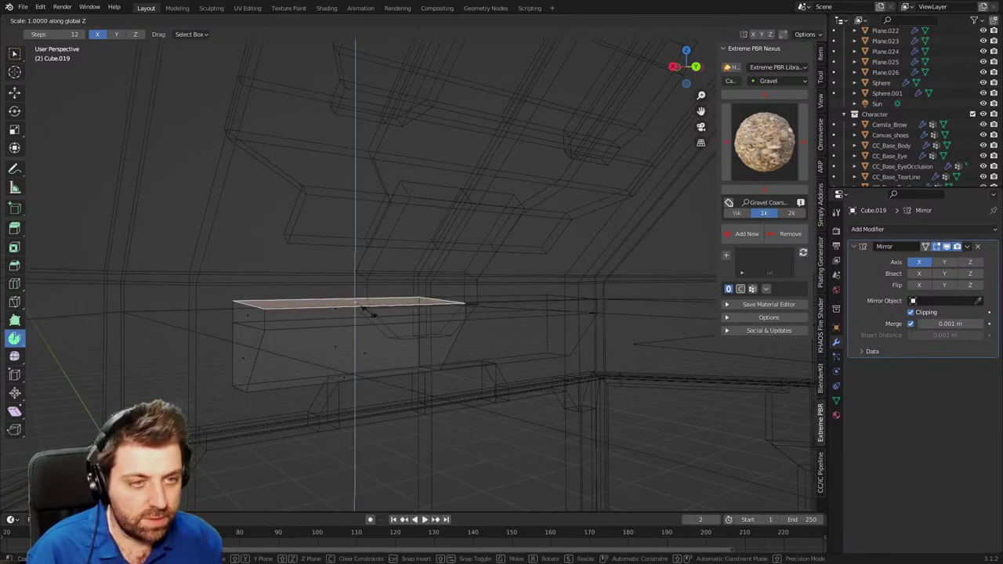
{"action": "left_click", "coordinate": [369, 321]}
{"action": "key", "text": "s"}
{"action": "key", "text": "z"}
{"action": "key", "text": "0"}
{"action": "key", "text": "Return"}
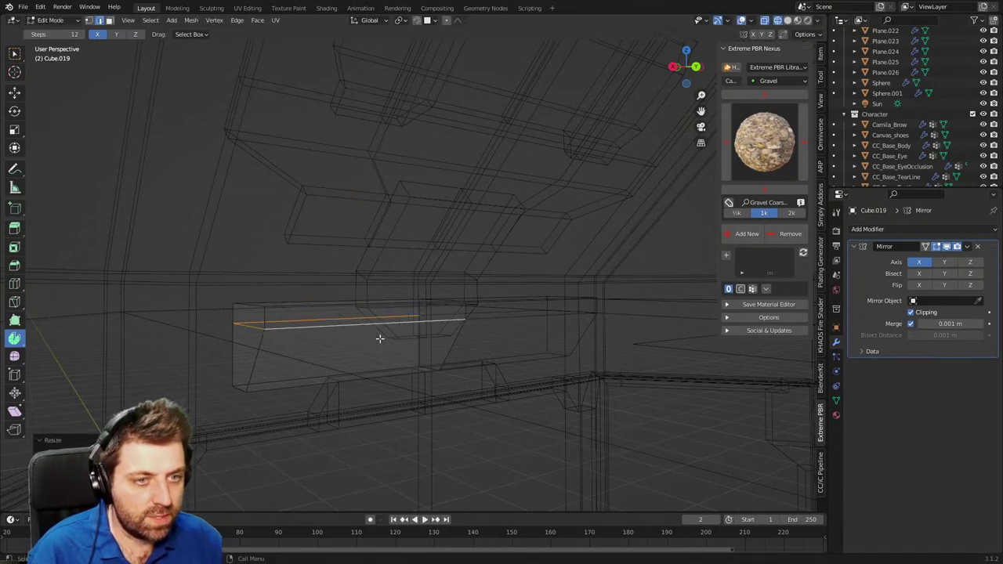
Inset the light box's slanted front face to form a border and extrude the inner face inward.
{"action": "key", "text": "z"}
{"action": "left_click", "coordinate": [453, 340]}
{"action": "middle_click_drag", "start_coordinate": [452, 340], "coordinate": [413, 328]}
{"action": "key", "text": "3"}
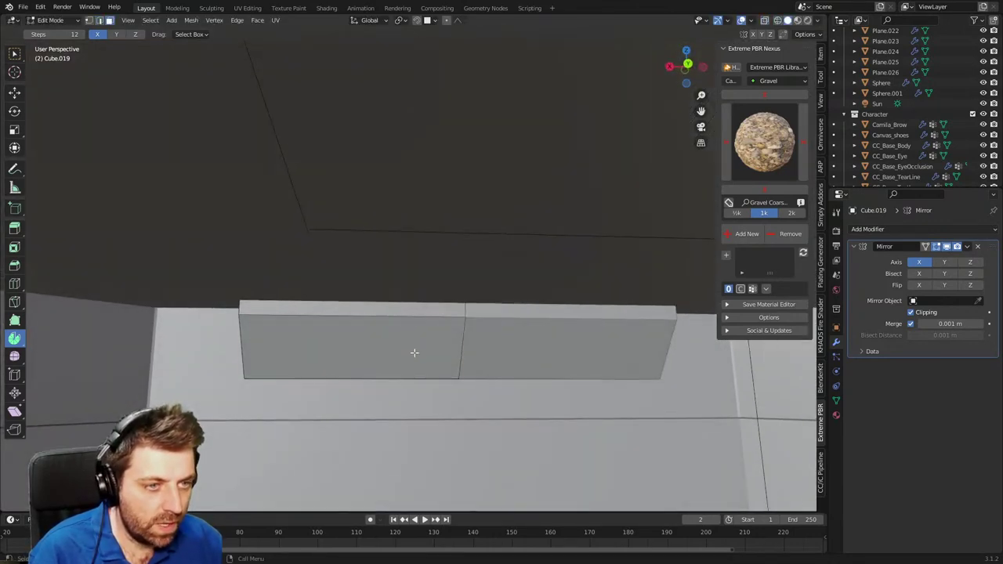
{"action": "left_click", "coordinate": [415, 352]}
{"action": "key", "text": "i"}
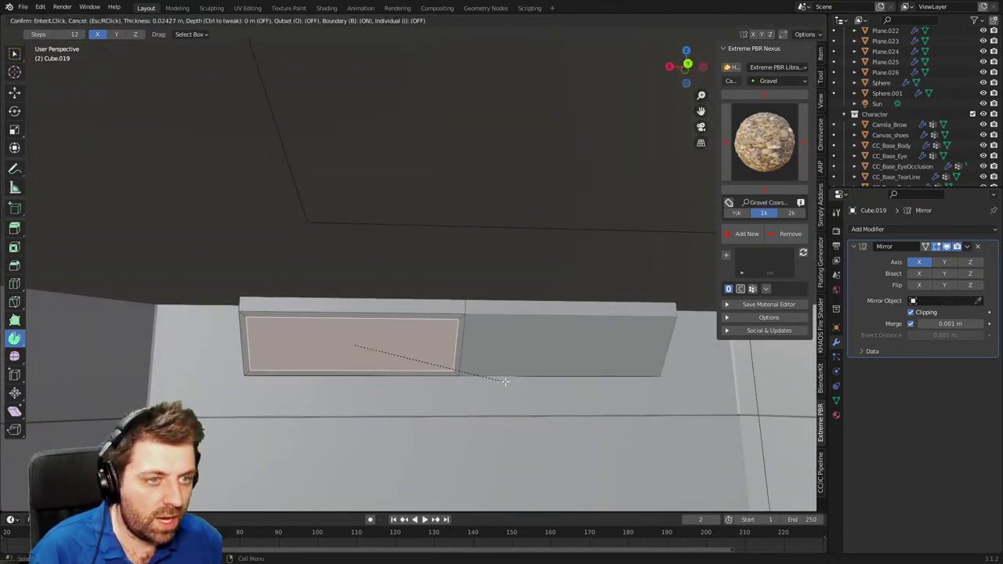
{"action": "left_click", "coordinate": [500, 375]}
{"action": "middle_click_drag", "start_coordinate": [500, 374], "coordinate": [509, 384]}
{"action": "key", "text": "e"}
{"action": "left_click", "coordinate": [528, 371]}
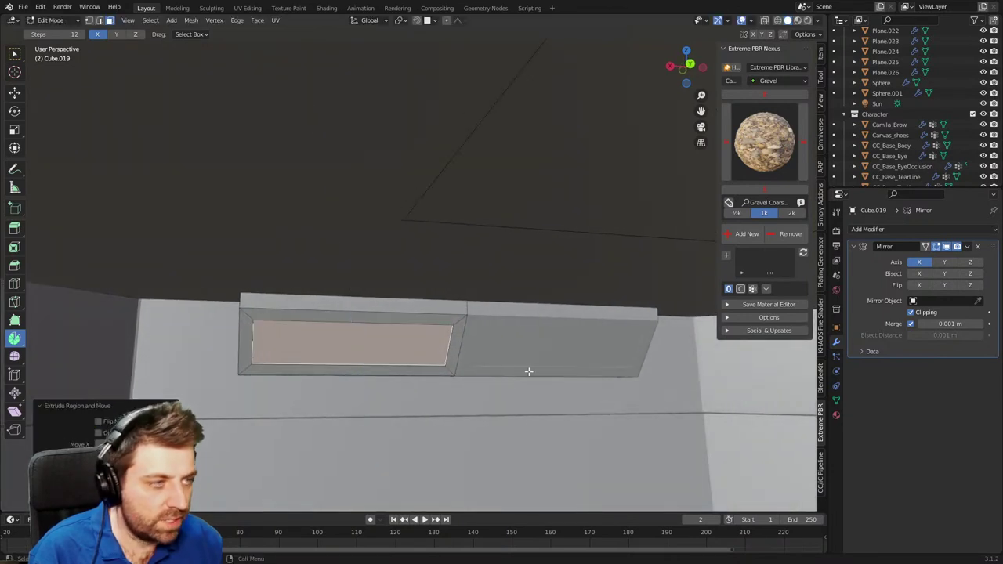
Add two material slots, put the existing FrontLights material in the second, and assign it to the inset face.
{"action": "left_click", "coordinate": [835, 415]}
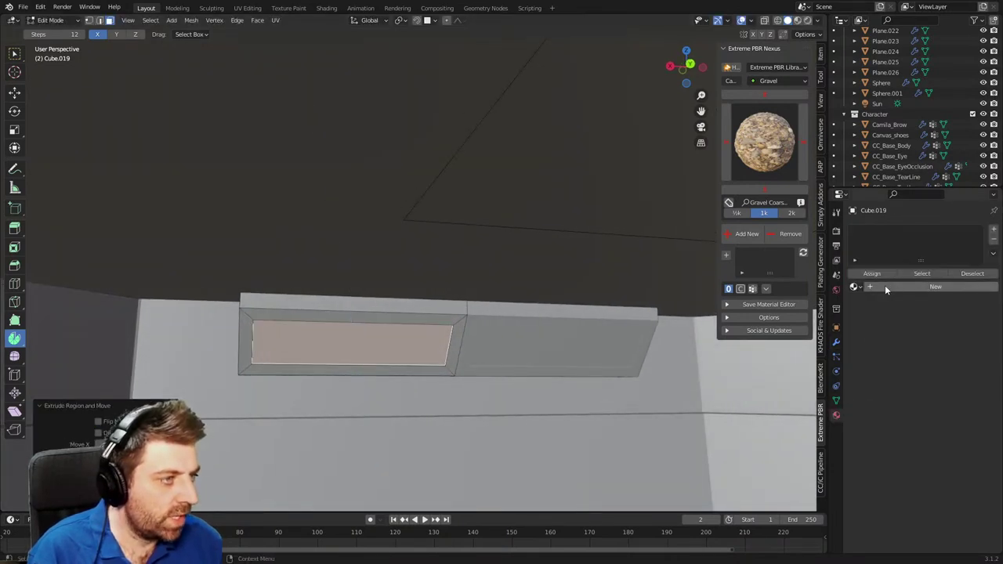
{"action": "left_click", "coordinate": [993, 230]}
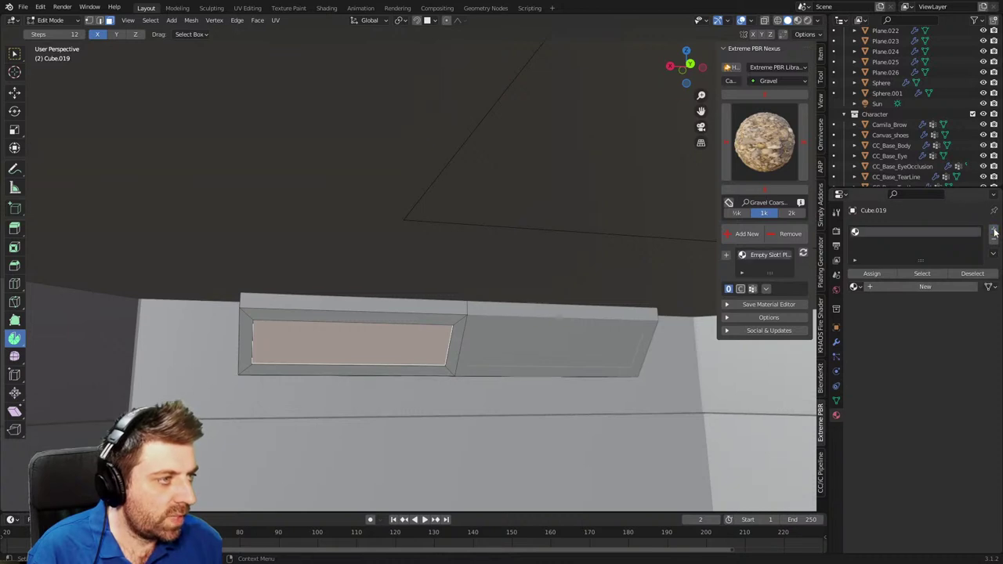
{"action": "left_click", "coordinate": [993, 230]}
{"action": "left_click", "coordinate": [856, 304]}
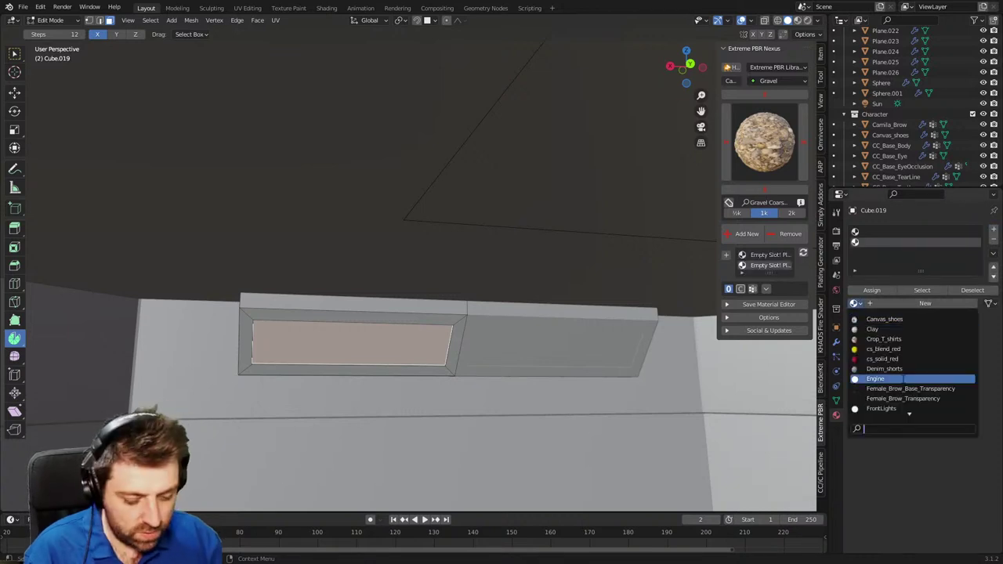
{"action": "type", "text": "light"}
{"action": "key", "text": "Return"}
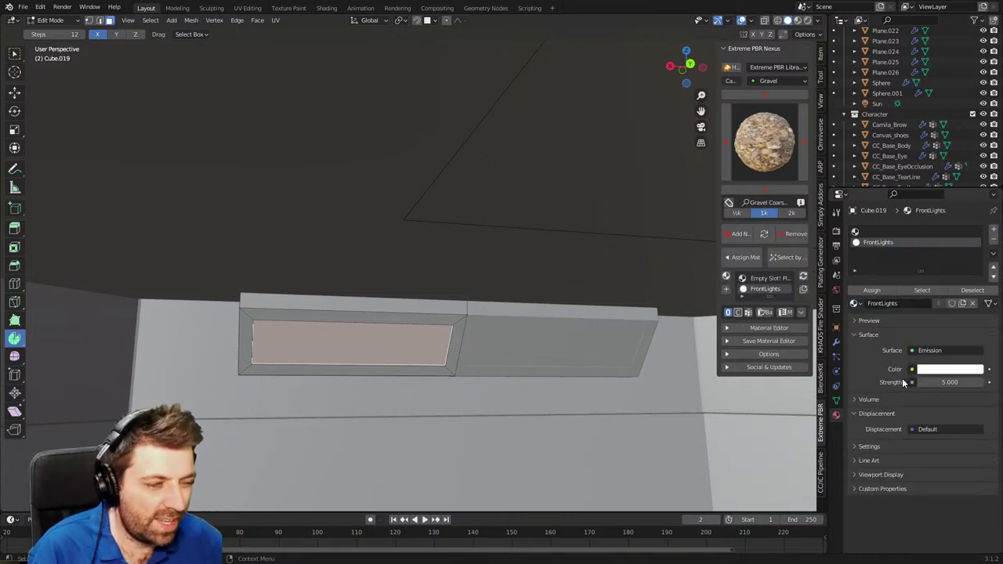
{"action": "left_click", "coordinate": [867, 290]}
{"action": "scroll", "coordinate": [450, 325], "scroll_direction": "down", "scroll_amount": 2}
{"action": "key", "text": "Tab"}
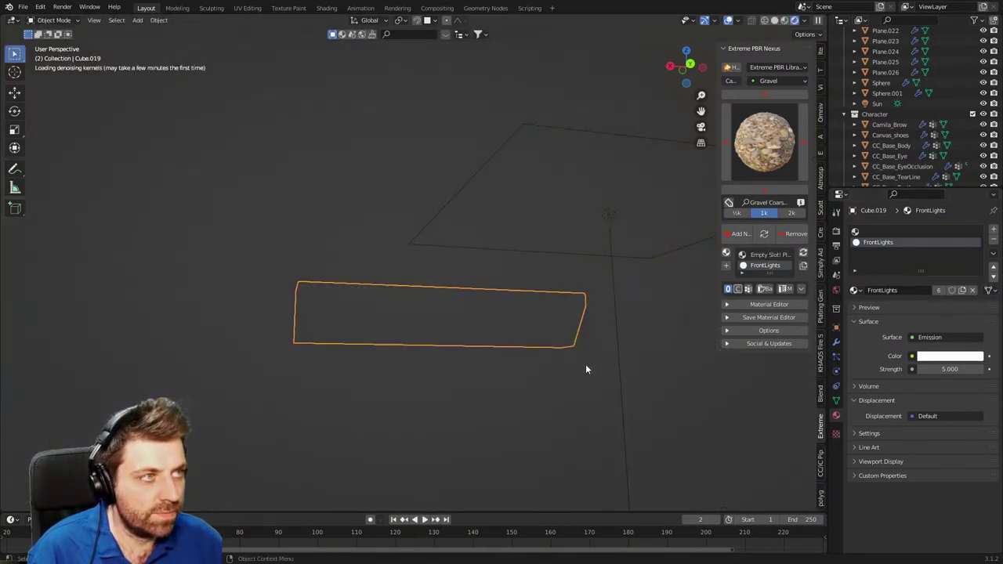
Save the file and examine the rendered cockpit with its ceiling light from the hold and from up close.
{"action": "key", "text": "ctrl+s"}
{"action": "scroll", "coordinate": [558, 404], "scroll_direction": "down", "scroll_amount": 4}
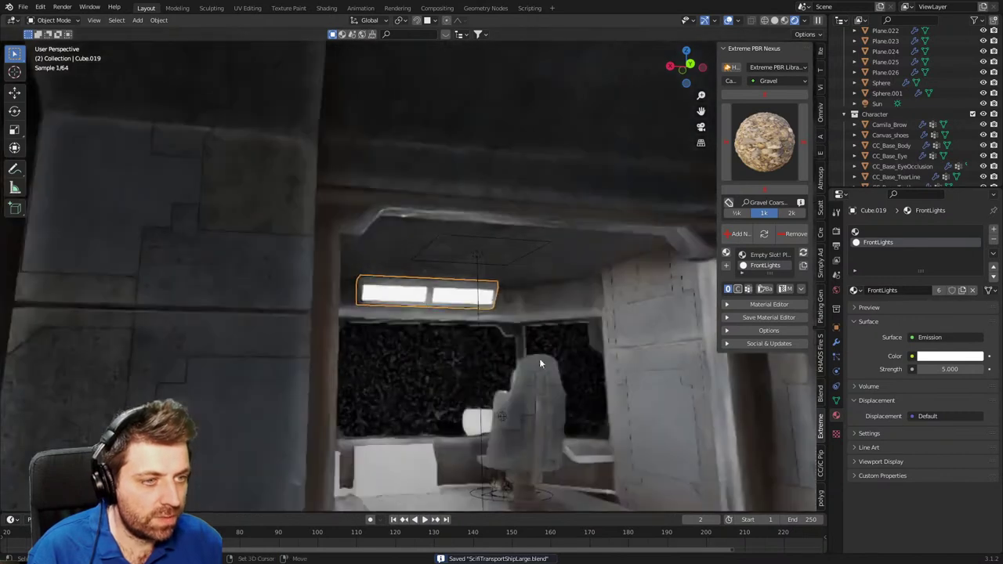
{"action": "middle_click_drag", "start_coordinate": [539, 358], "coordinate": [480, 363], "text": "shift"}
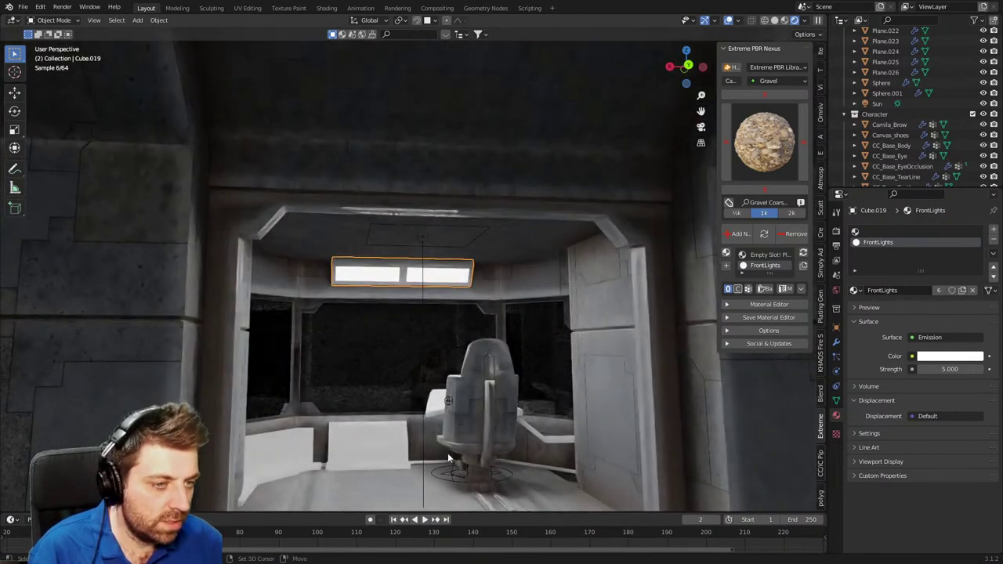
{"action": "scroll", "coordinate": [444, 396], "scroll_direction": "up", "scroll_amount": 3}
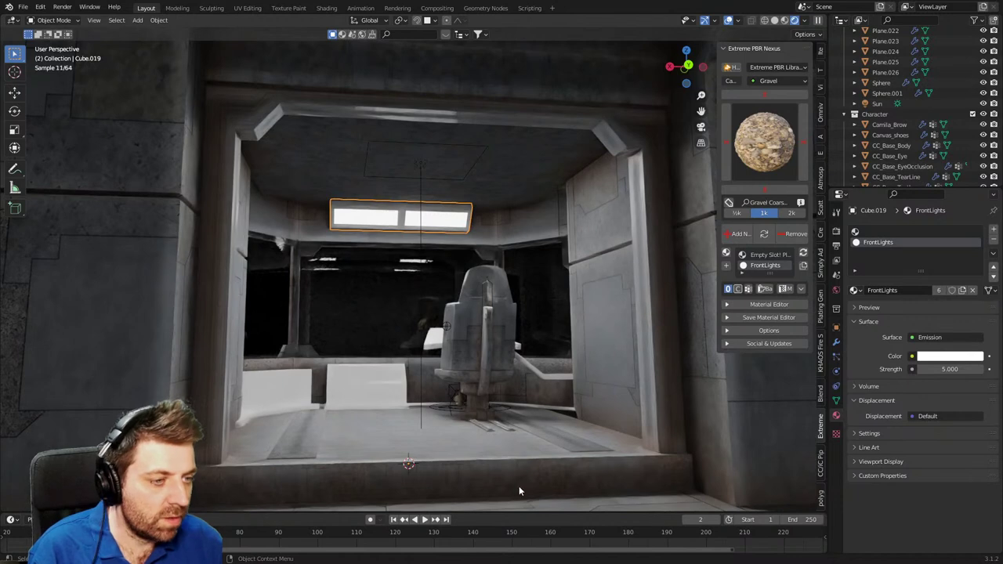
{"action": "middle_click_drag", "start_coordinate": [519, 470], "coordinate": [505, 397]}
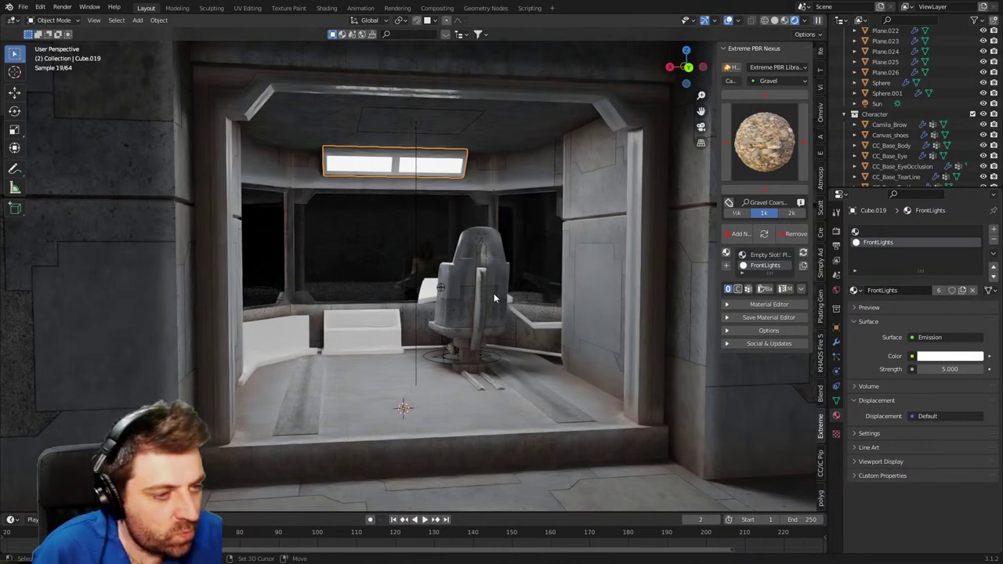
{"action": "middle_click_drag", "start_coordinate": [497, 299], "coordinate": [476, 276], "text": "shift"}
{"action": "scroll", "coordinate": [475, 276], "scroll_direction": "down", "scroll_amount": 8}
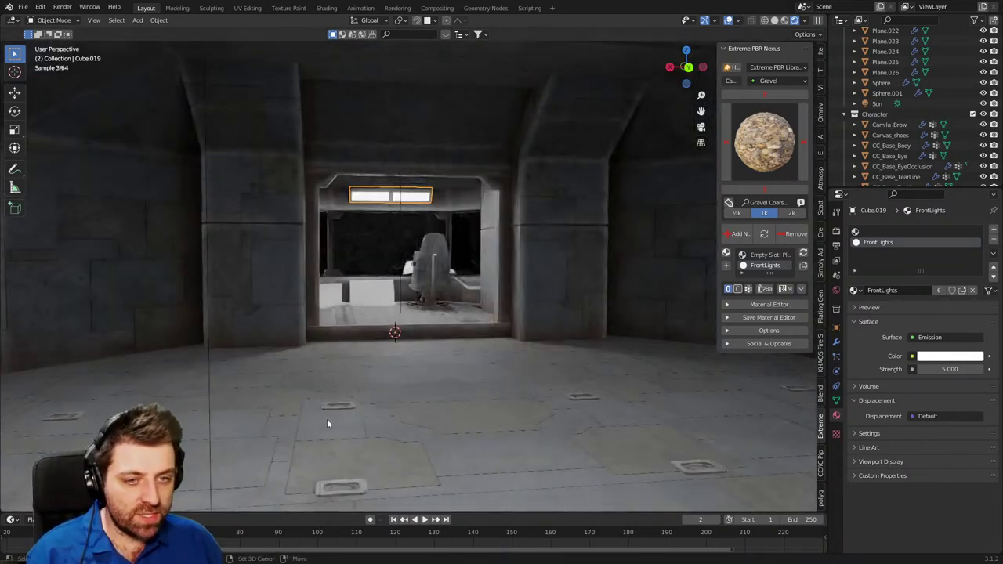
{"action": "scroll", "coordinate": [357, 385], "scroll_direction": "up", "scroll_amount": 2}
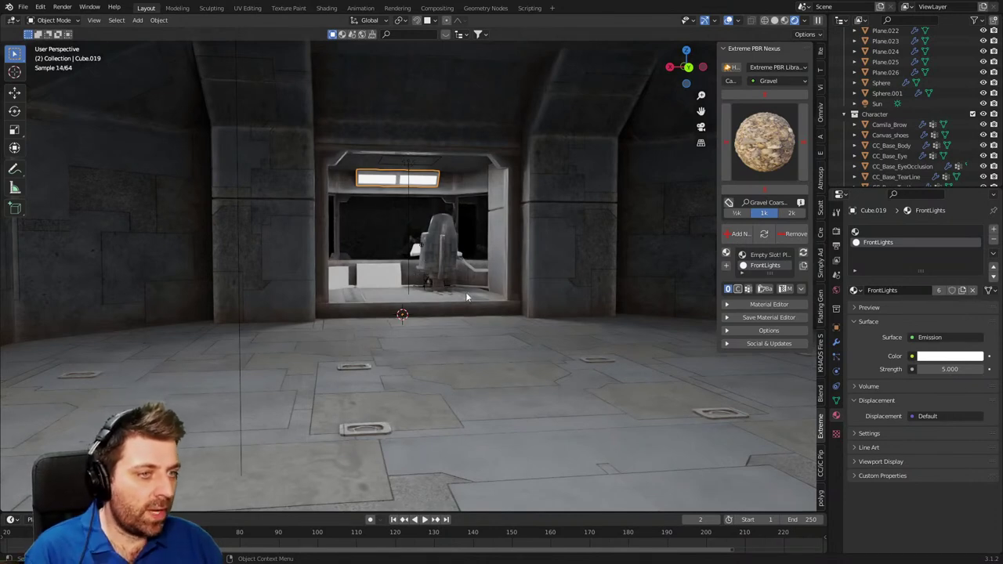
{"action": "scroll", "coordinate": [397, 235], "scroll_direction": "up", "scroll_amount": 2}
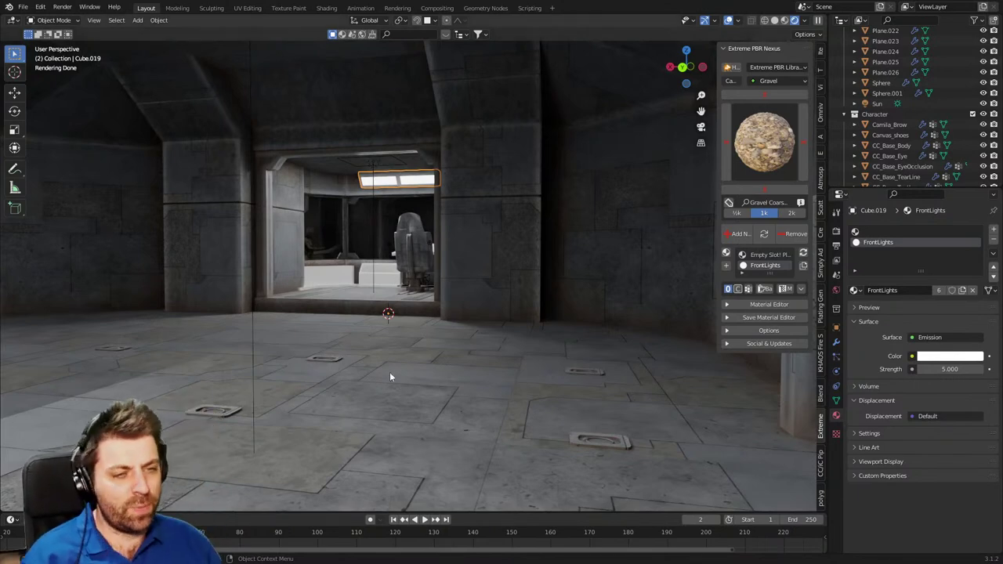
{"action": "scroll", "coordinate": [420, 370], "scroll_direction": "up", "scroll_amount": 8}
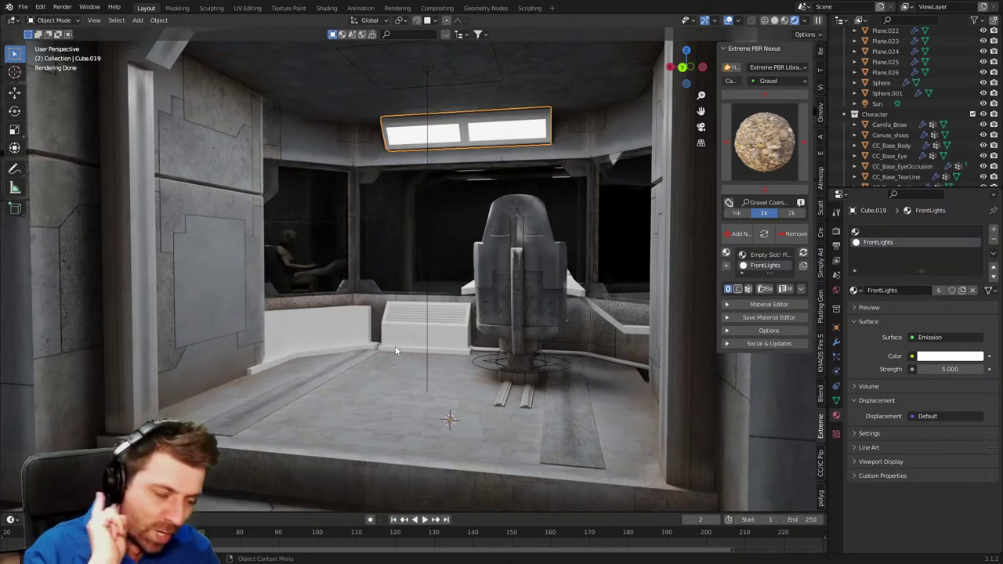
{"action": "scroll", "coordinate": [441, 349], "scroll_direction": "up", "scroll_amount": 3}
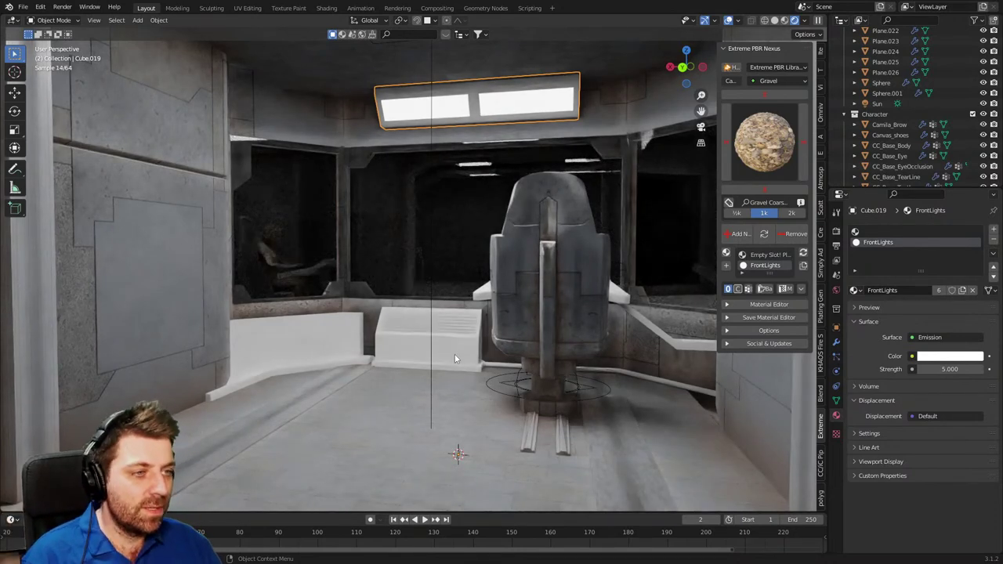
{"action": "scroll", "coordinate": [454, 358], "scroll_direction": "up", "scroll_amount": 3}
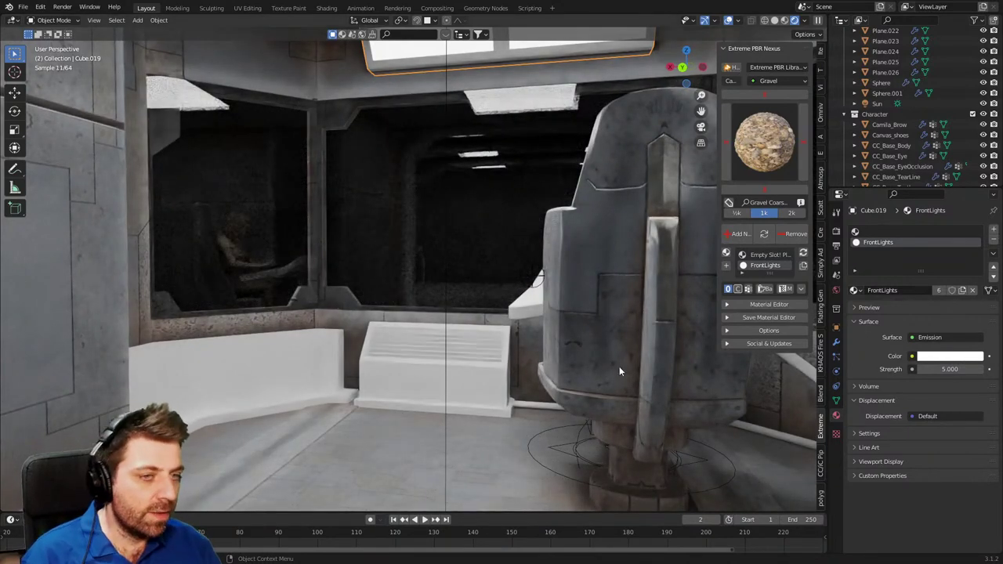
{"action": "scroll", "coordinate": [597, 345], "scroll_direction": "down", "scroll_amount": 2}
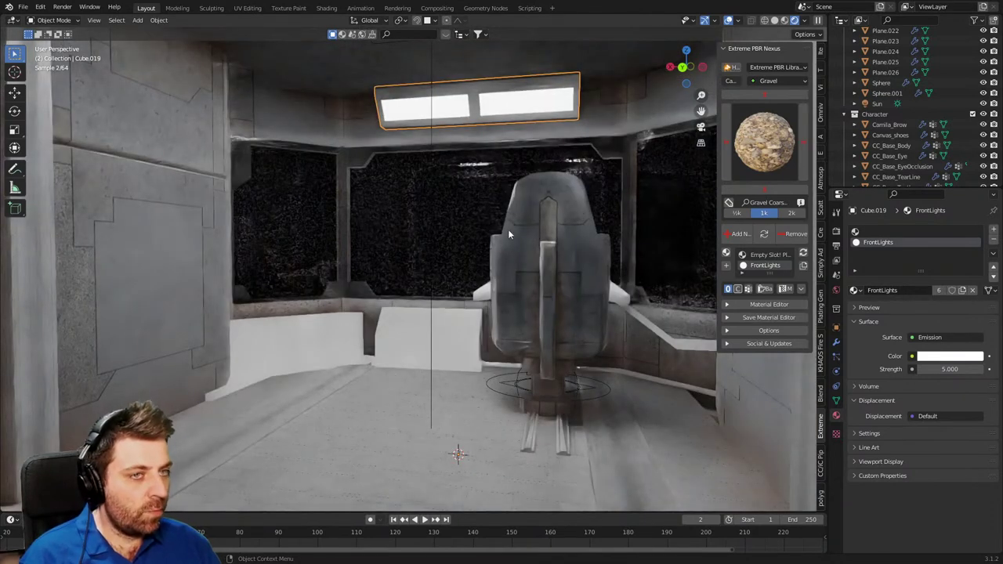
{"action": "middle_click_drag", "start_coordinate": [508, 233], "coordinate": [331, 136]}
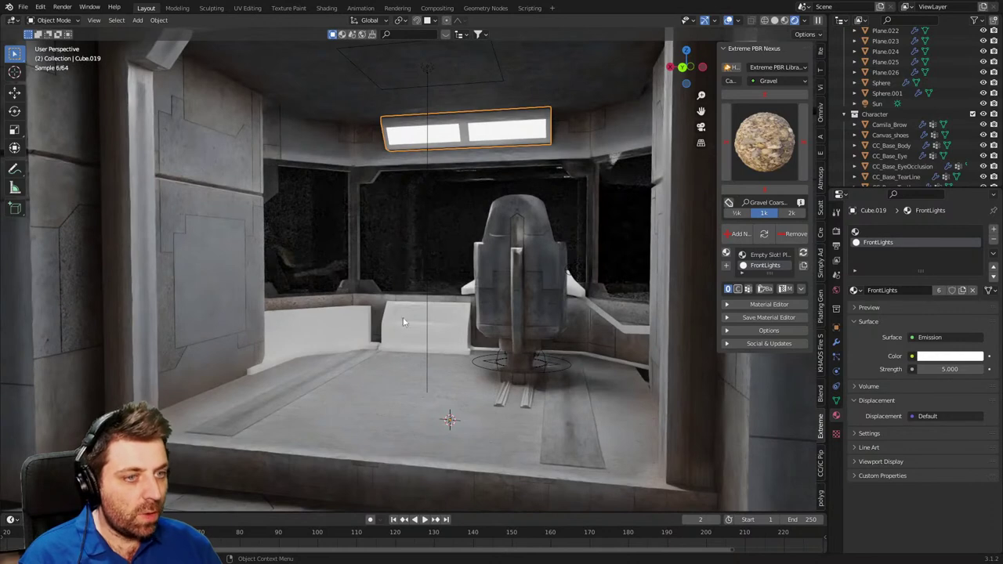
Duplicate the floor-edge trim curve and move the copy up about 2.3 m along Z to the ceiling edge.
{"action": "left_click", "coordinate": [630, 368]}
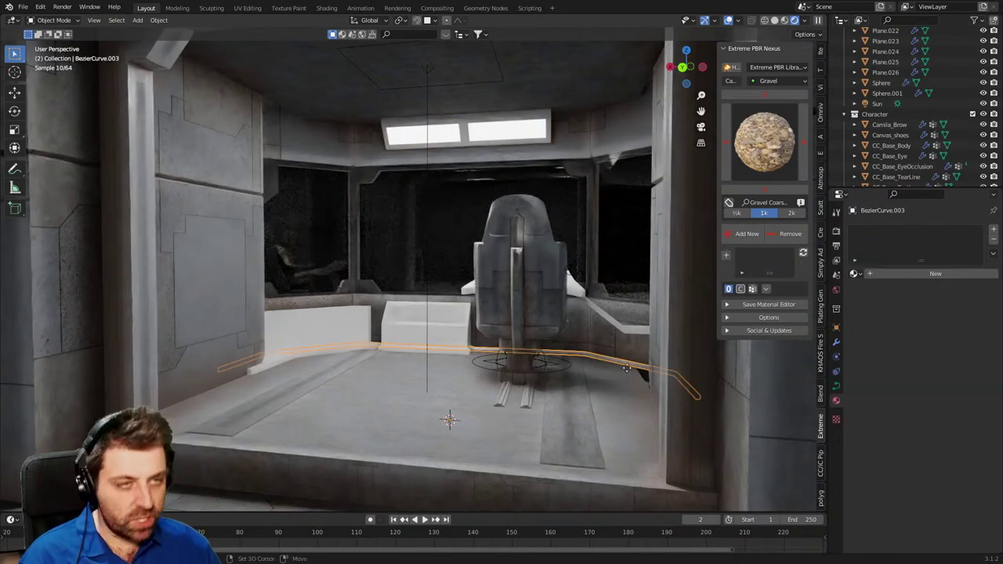
{"action": "key", "text": "shift+d"}
{"action": "key", "text": "z"}
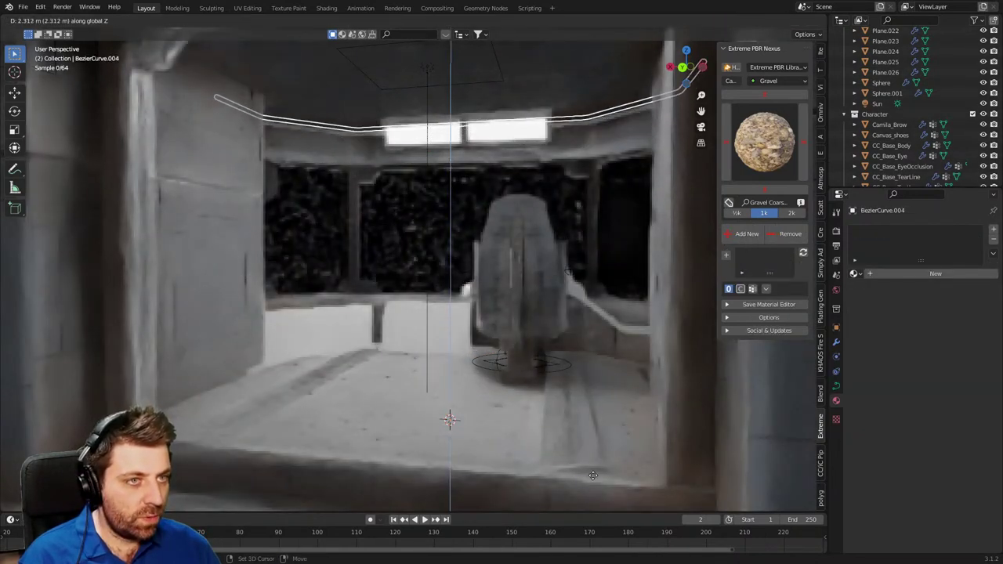
{"action": "left_click", "coordinate": [584, 479]}
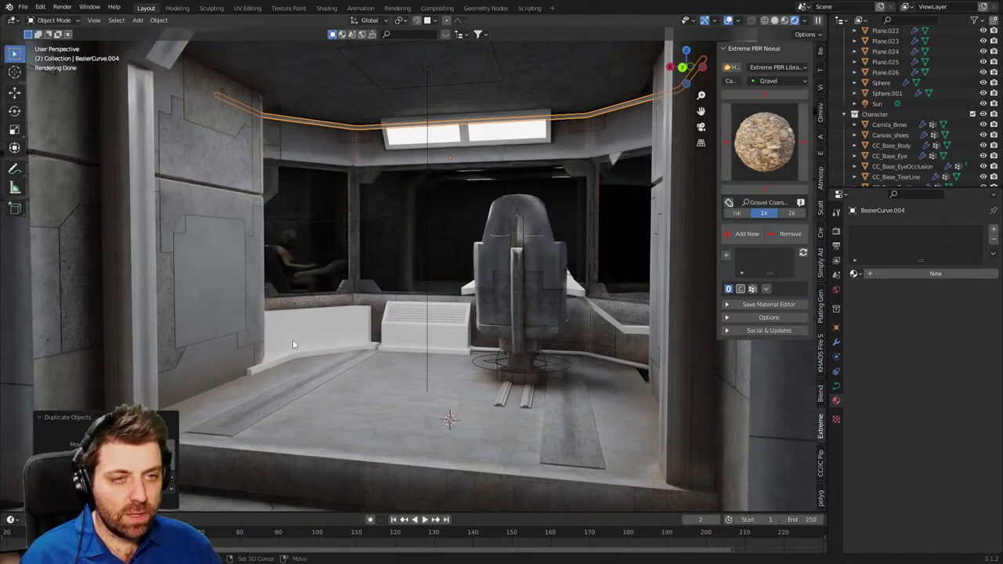
Add a cube on the cockpit floor, move it along Y towards the entrance and narrow it along X.
{"action": "left_click", "coordinate": [335, 429]}
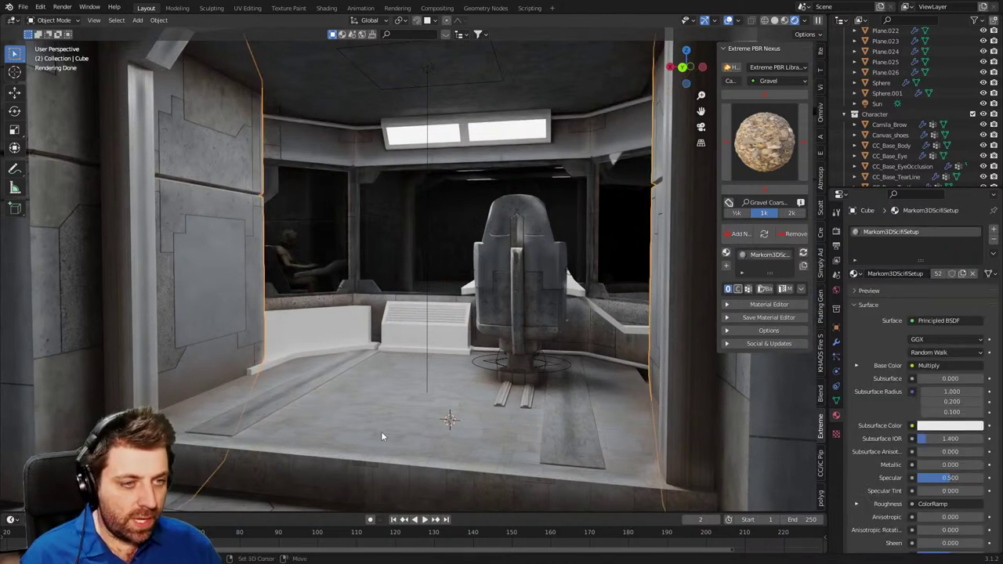
{"action": "left_click", "coordinate": [326, 334]}
{"action": "key", "text": "shift+a"}
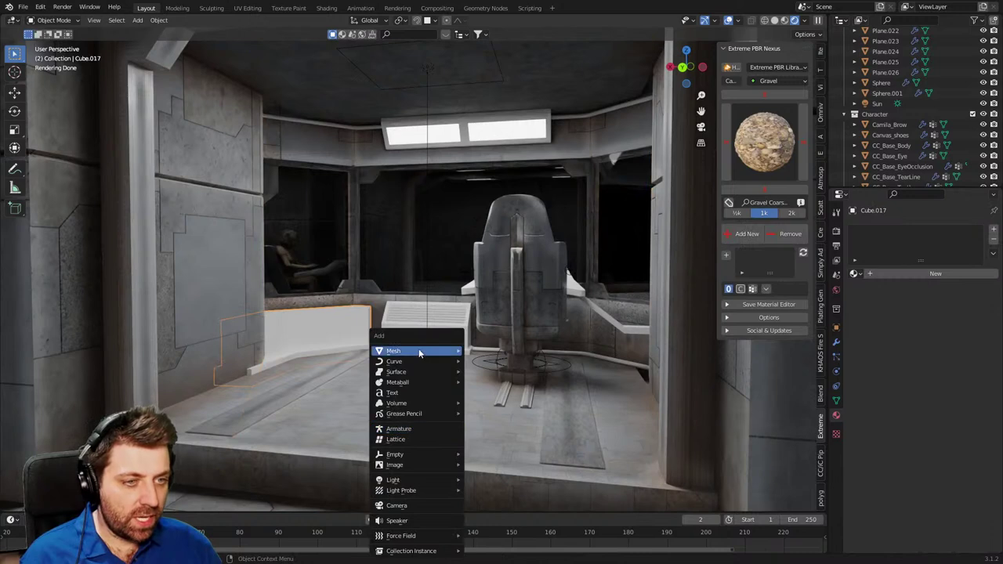
{"action": "key", "text": "Escape"}
{"action": "key", "text": "shift+a"}
{"action": "mouse_move", "coordinate": [441, 348]}
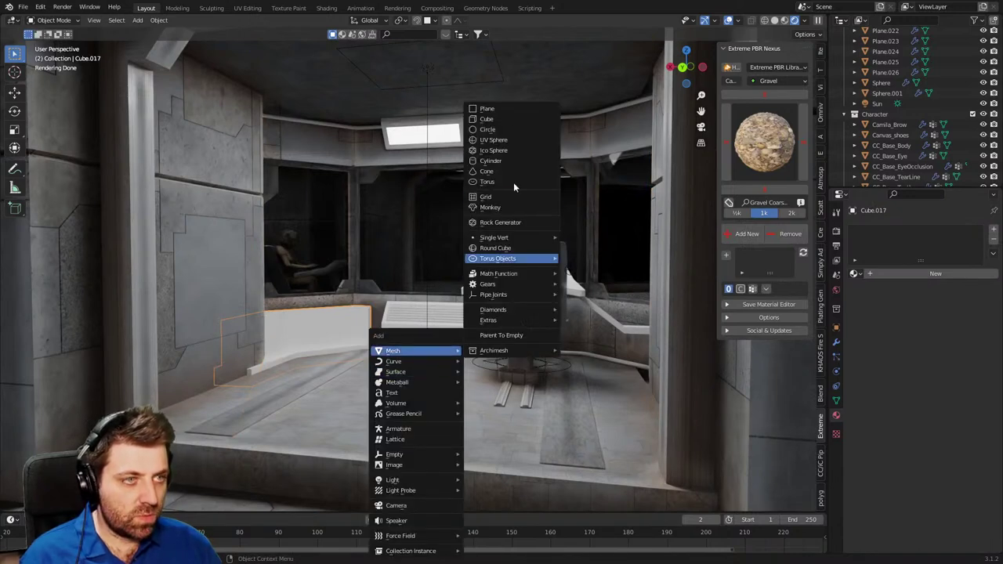
{"action": "left_click", "coordinate": [500, 119]}
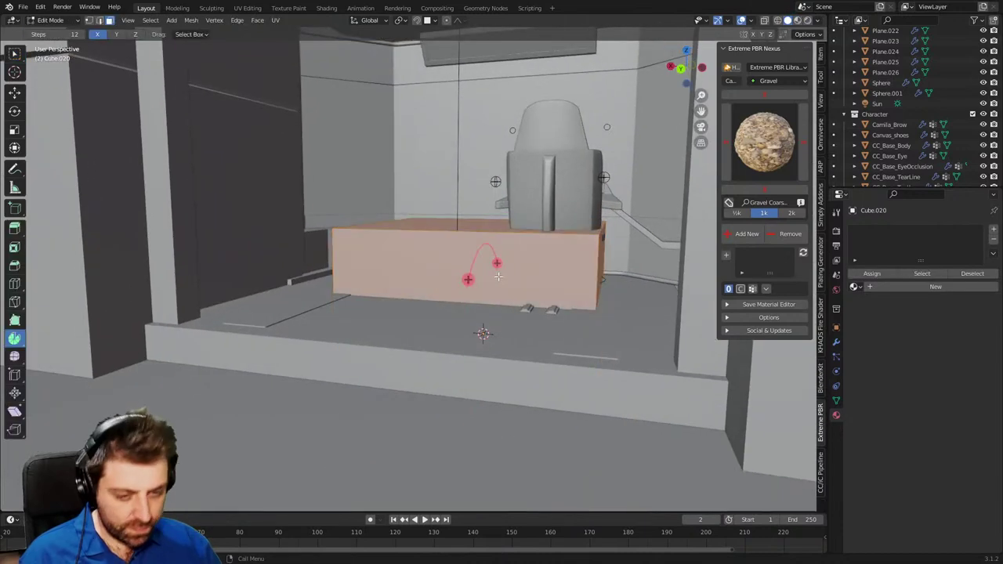
{"action": "key", "text": "g"}
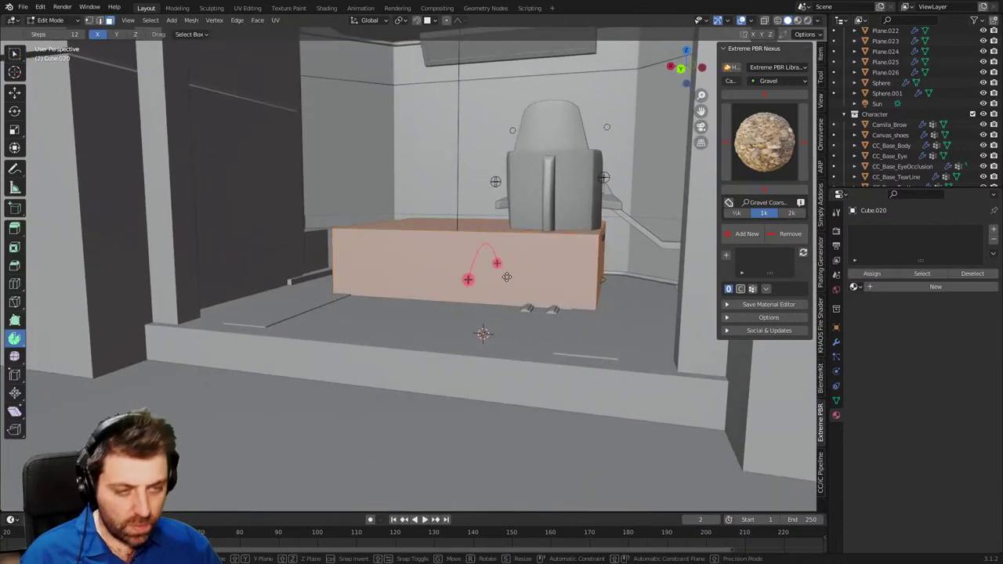
{"action": "key", "text": "y"}
{"action": "left_click", "coordinate": [474, 332]}
{"action": "key", "text": "s"}
{"action": "key", "text": "x"}
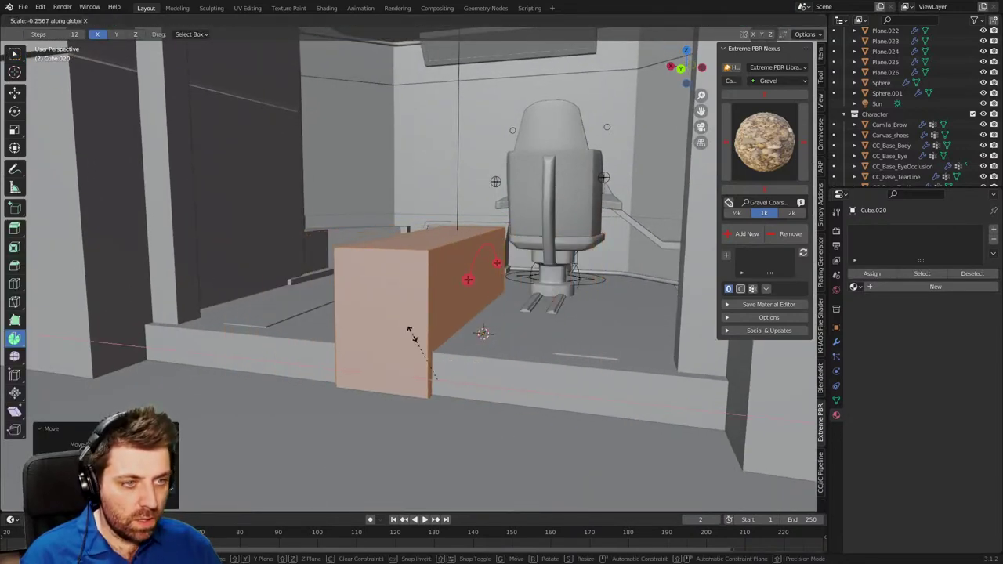
{"action": "left_click", "coordinate": [446, 354]}
Scale the new box down and move it along X against the cockpit's side wall beside the doorway.
{"action": "key", "text": "s"}
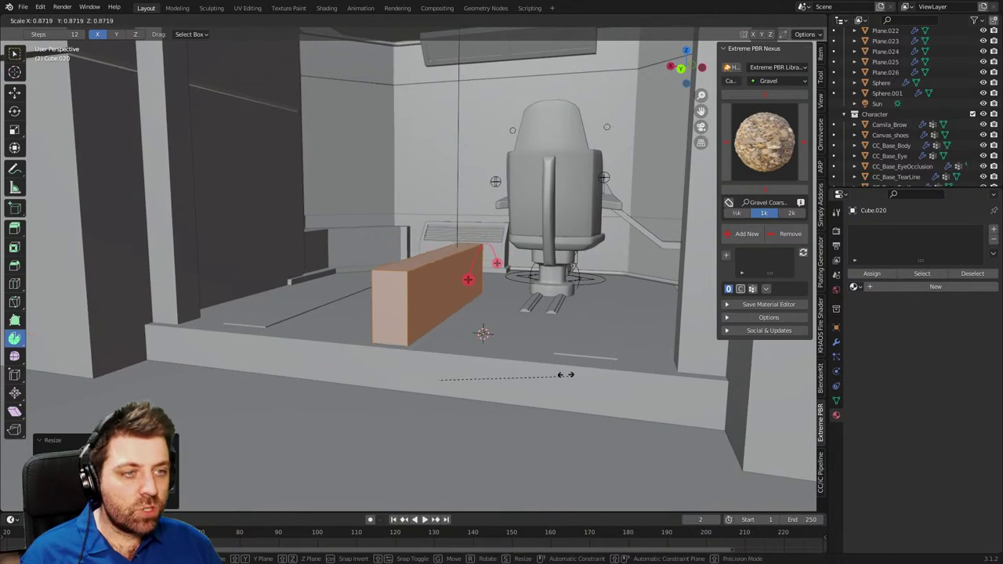
{"action": "left_click", "coordinate": [530, 366]}
{"action": "key", "text": "g"}
{"action": "key", "text": "y"}
{"action": "key", "text": "x"}
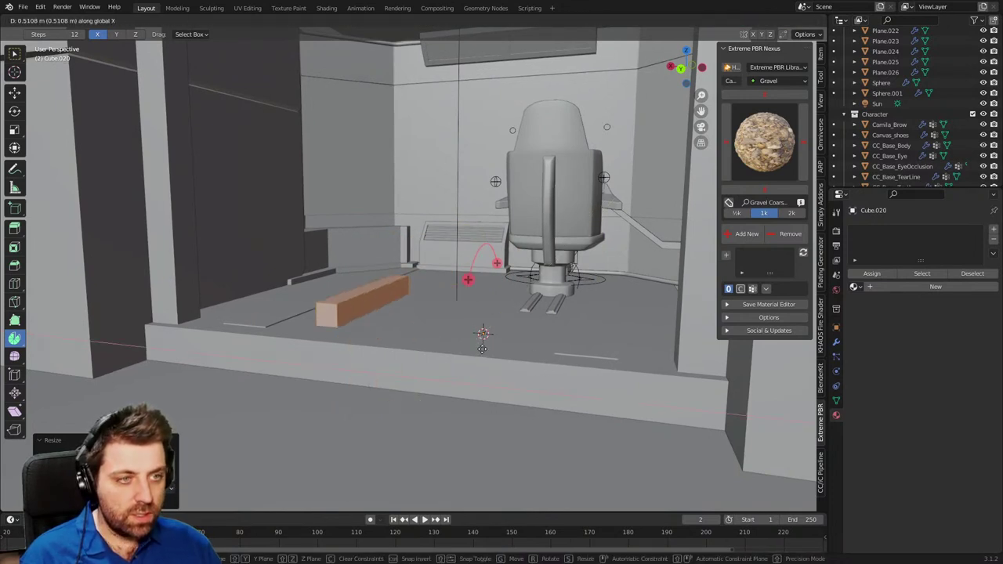
{"action": "left_click", "coordinate": [357, 309]}
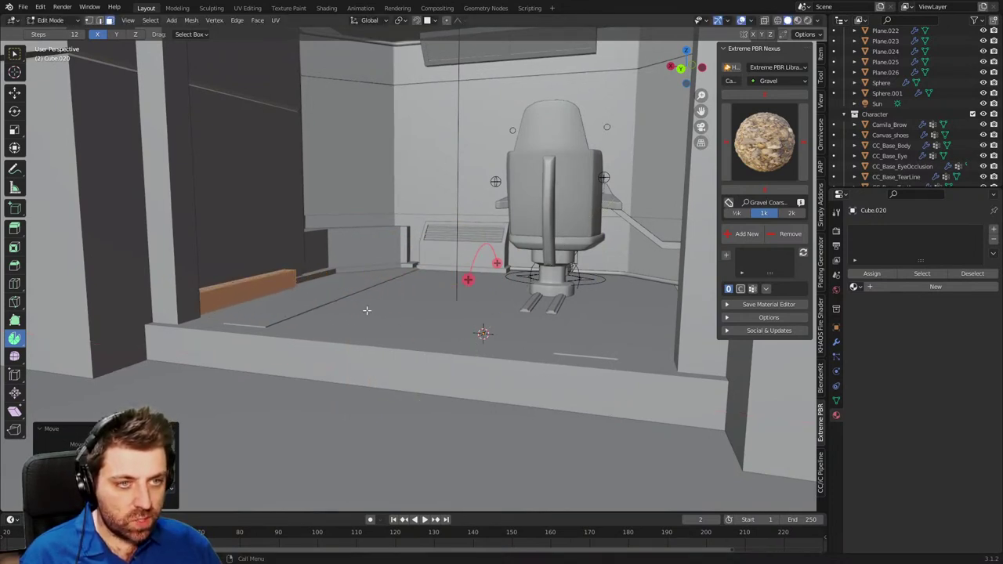
Stretch the box into a tall wall panel and raise it along Z above the floor.
{"action": "key", "text": "g"}
{"action": "key", "text": "z"}
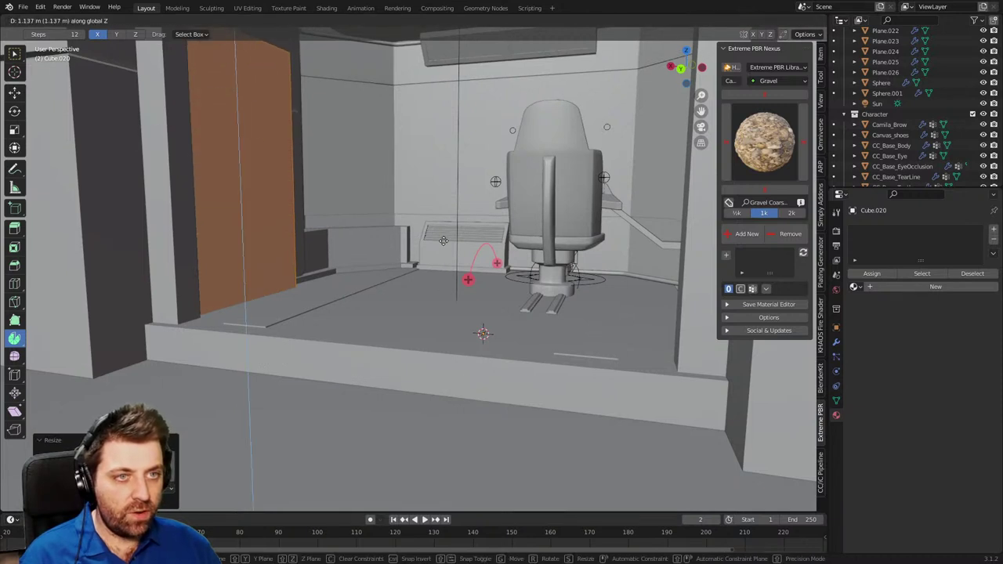
{"action": "left_click", "coordinate": [443, 234]}
{"action": "middle_click_drag", "start_coordinate": [423, 312], "coordinate": [447, 376], "text": "shift"}
{"action": "key", "text": "g"}
{"action": "key", "text": "z"}
{"action": "left_click", "coordinate": [443, 320]}
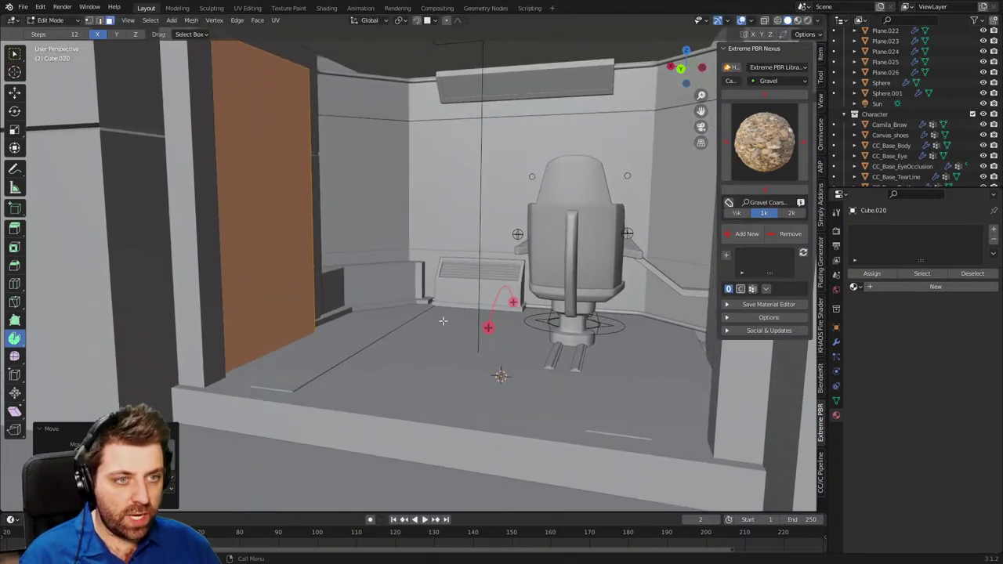
Shorten the wall panel along Z and adjust its height on the side wall.
{"action": "key", "text": "s"}
{"action": "key", "text": "z"}
{"action": "left_click", "coordinate": [398, 304]}
{"action": "key", "text": "g"}
{"action": "key", "text": "z"}
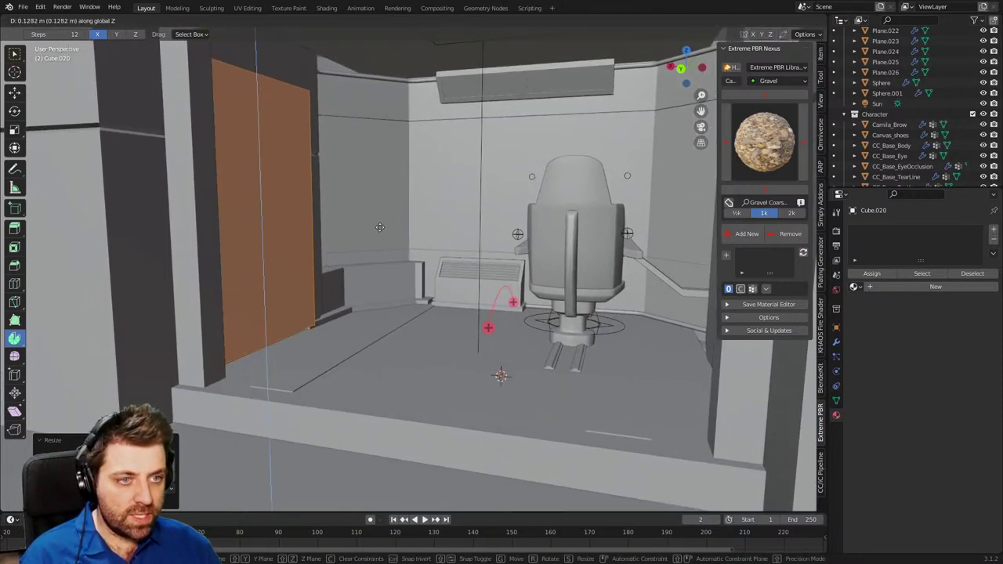
{"action": "left_click", "coordinate": [398, 283]}
Scale the whole wall panel down slightly and shift it along Y on the side wall.
{"action": "middle_click_drag", "start_coordinate": [398, 284], "coordinate": [379, 349], "text": "shift"}
{"action": "scroll", "coordinate": [379, 349], "scroll_direction": "down", "scroll_amount": 4}
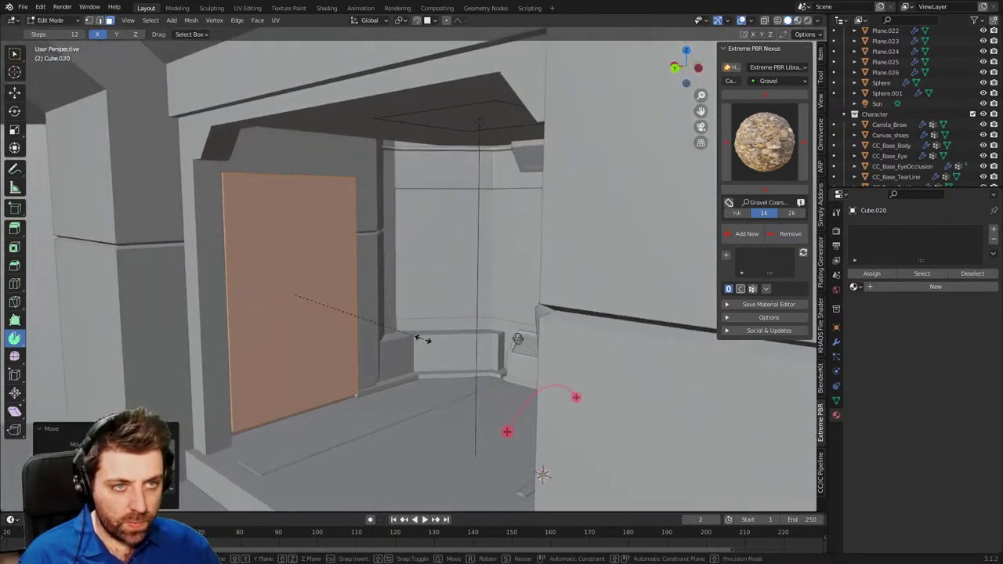
{"action": "left_click", "coordinate": [413, 318]}
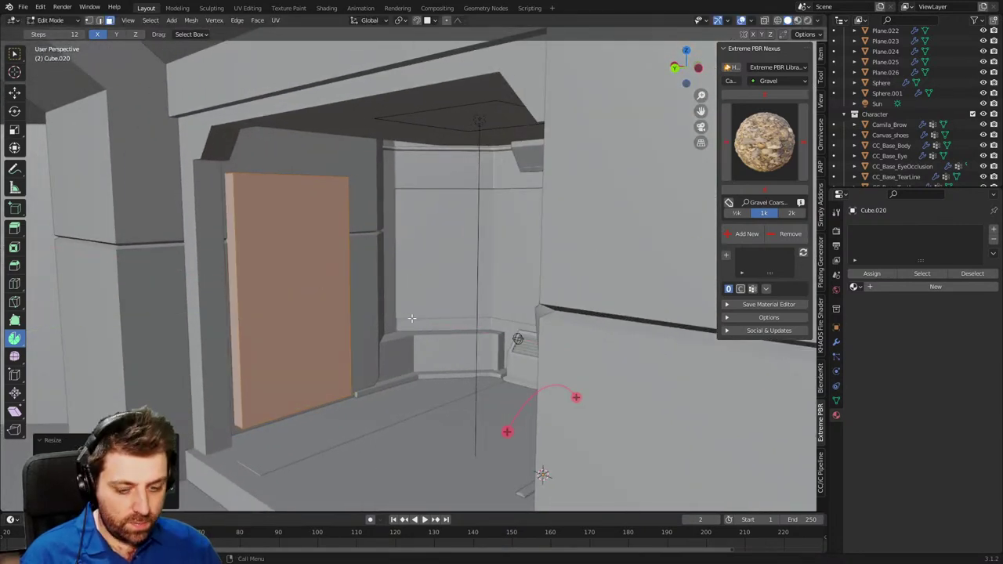
{"action": "key", "text": "g"}
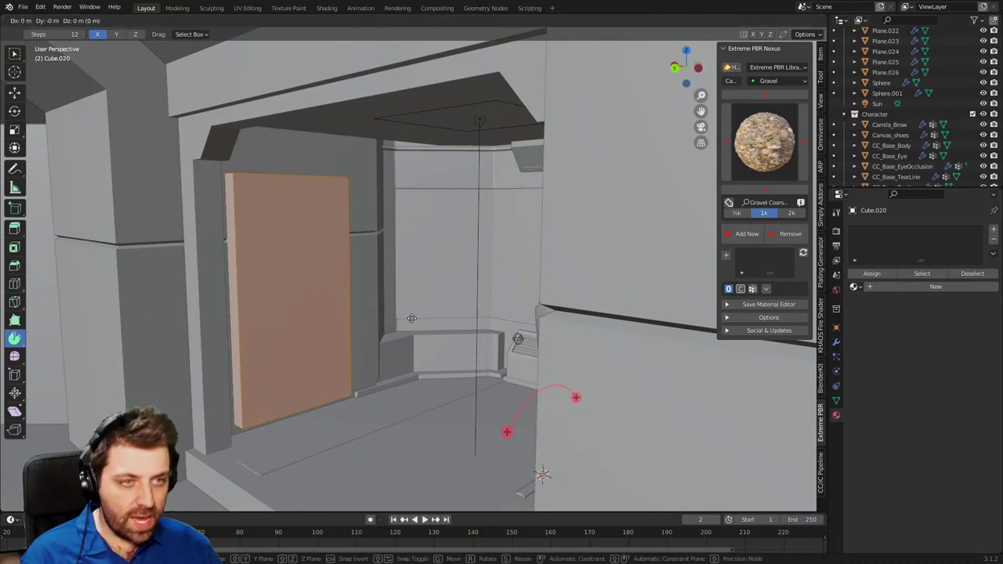
{"action": "key", "text": "y"}
{"action": "left_click", "coordinate": [430, 317]}
Adjust how far the panel stands out from the side wall by moving it along X.
{"action": "middle_click_drag", "start_coordinate": [429, 316], "coordinate": [459, 336]}
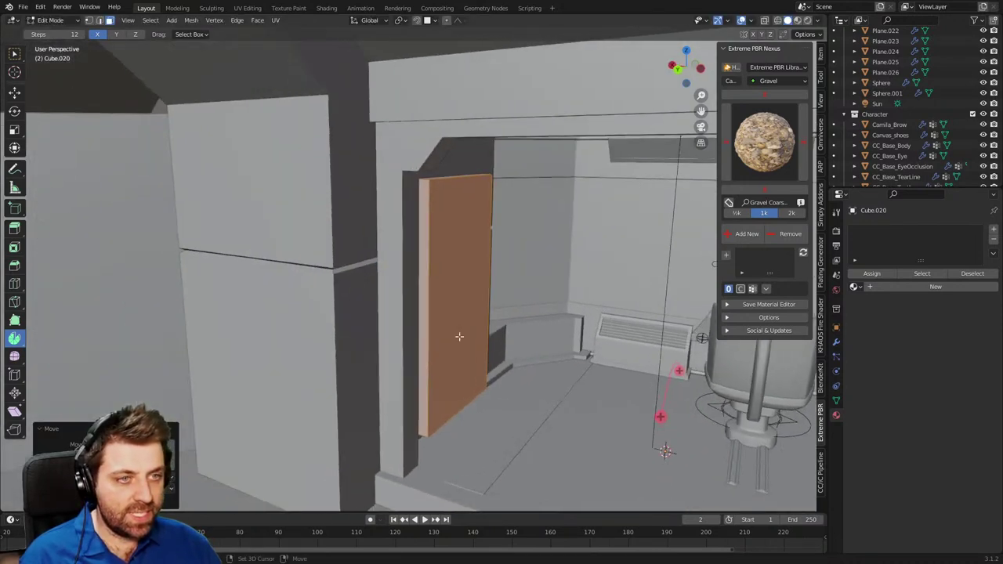
{"action": "scroll", "coordinate": [459, 336], "scroll_direction": "up", "scroll_amount": 4}
{"action": "middle_click_drag", "start_coordinate": [399, 365], "coordinate": [428, 373]}
{"action": "scroll", "coordinate": [429, 375], "scroll_direction": "down", "scroll_amount": 2}
{"action": "key", "text": "g"}
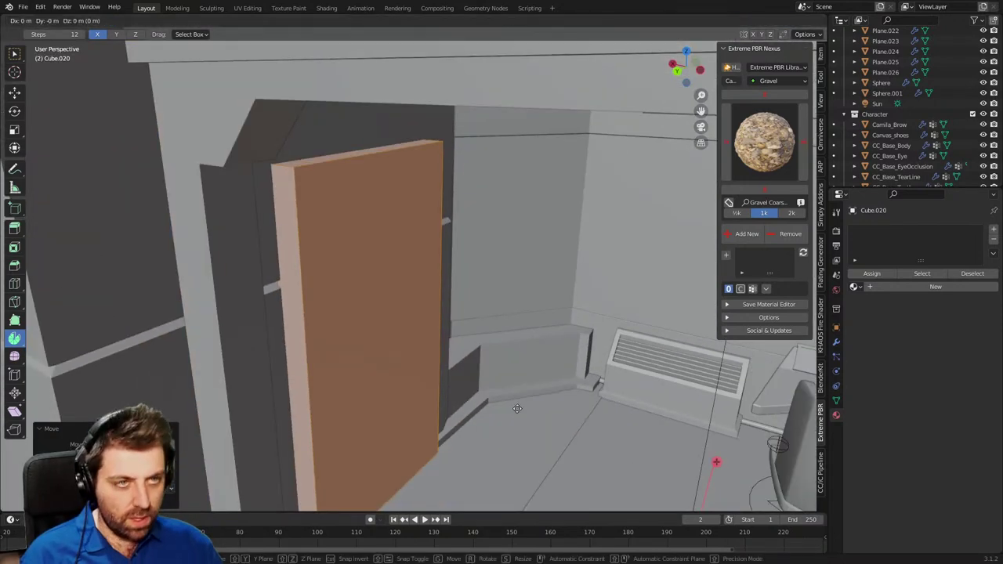
{"action": "key", "text": "y"}
{"action": "key", "text": "x"}
{"action": "left_click", "coordinate": [513, 407]}
Leave mesh editing and rotate the ship's side cargo door about its local Y axis to open it outward as a ramp.
{"action": "scroll", "coordinate": [304, 405], "scroll_direction": "down", "scroll_amount": 8}
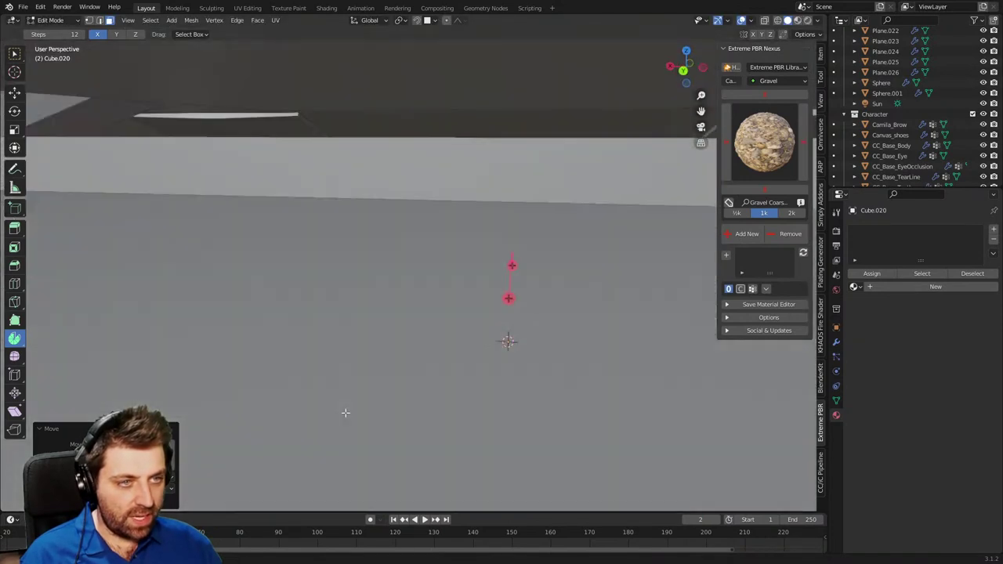
{"action": "middle_click_drag", "start_coordinate": [526, 415], "coordinate": [365, 369]}
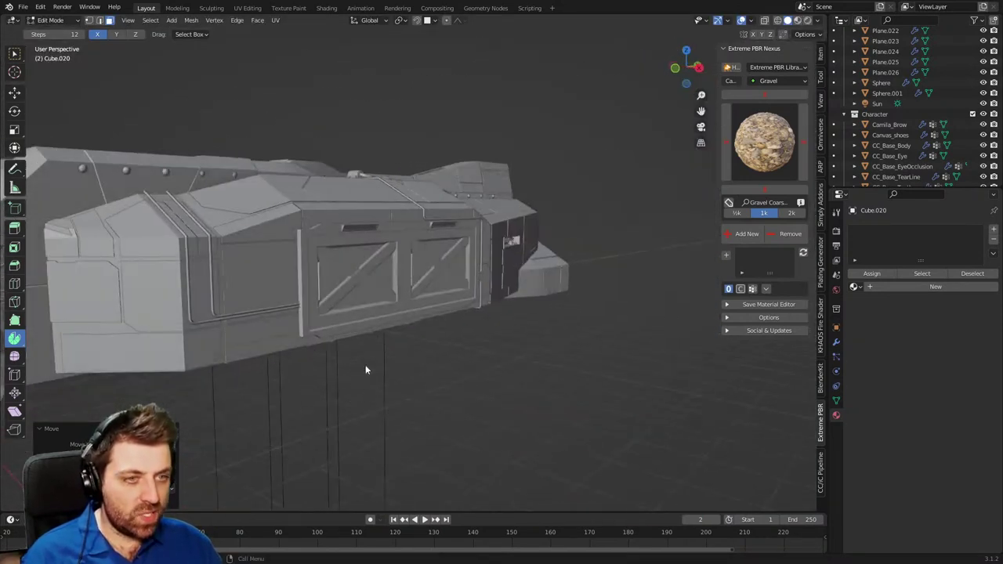
{"action": "key", "text": "Tab"}
{"action": "left_click", "coordinate": [399, 306]}
{"action": "middle_click_drag", "start_coordinate": [399, 306], "coordinate": [442, 407]}
{"action": "key", "text": "r"}
{"action": "key", "text": "y"}
{"action": "key", "text": "y"}
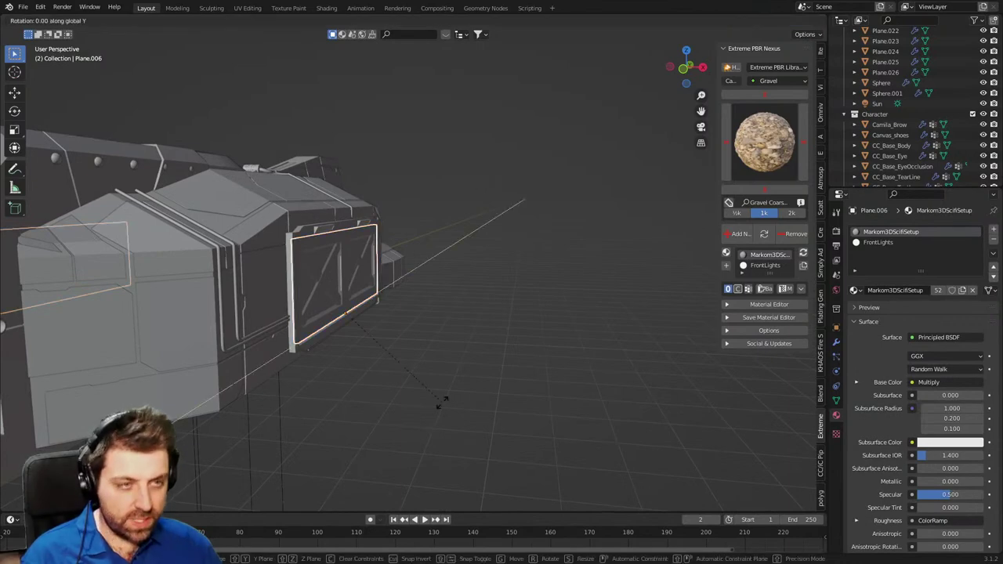
{"action": "left_click", "coordinate": [290, 379]}
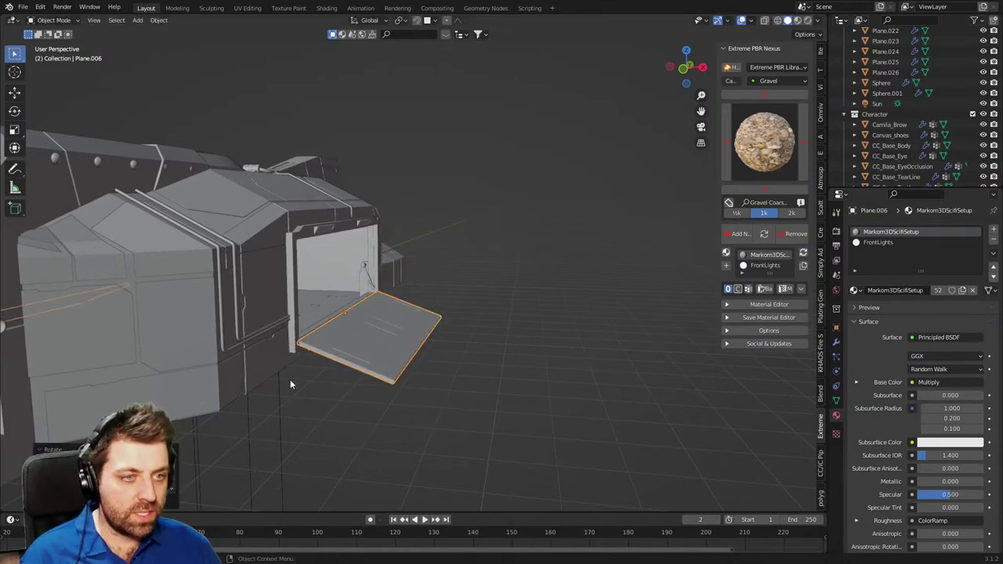
{"action": "middle_click_drag", "start_coordinate": [290, 380], "coordinate": [468, 349]}
{"action": "scroll", "coordinate": [326, 422], "scroll_direction": "up", "scroll_amount": 3}
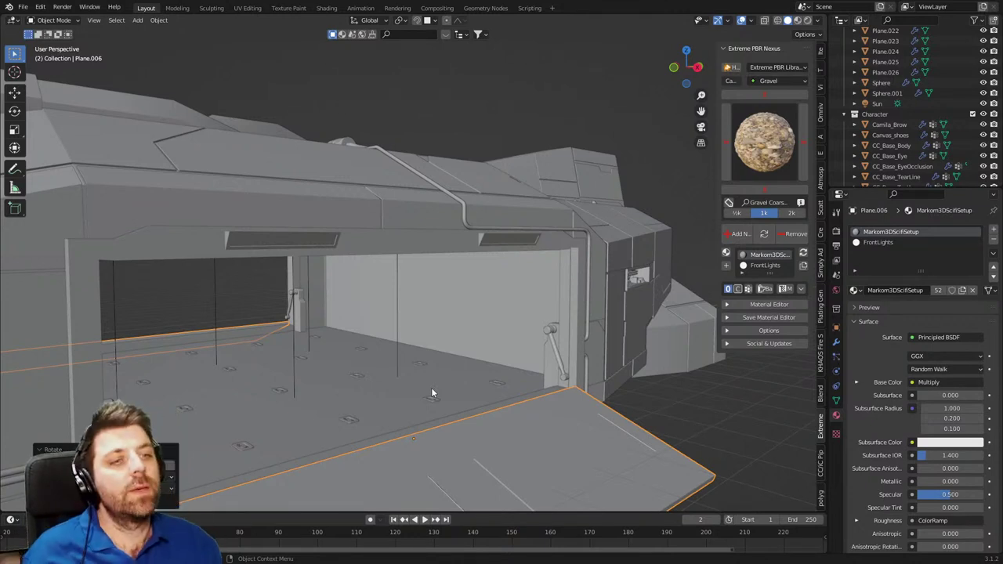
Select the tall flat panel on the interior wall beside the doorway and open its mesh for editing.
{"action": "middle_click_drag", "start_coordinate": [440, 384], "coordinate": [399, 364]}
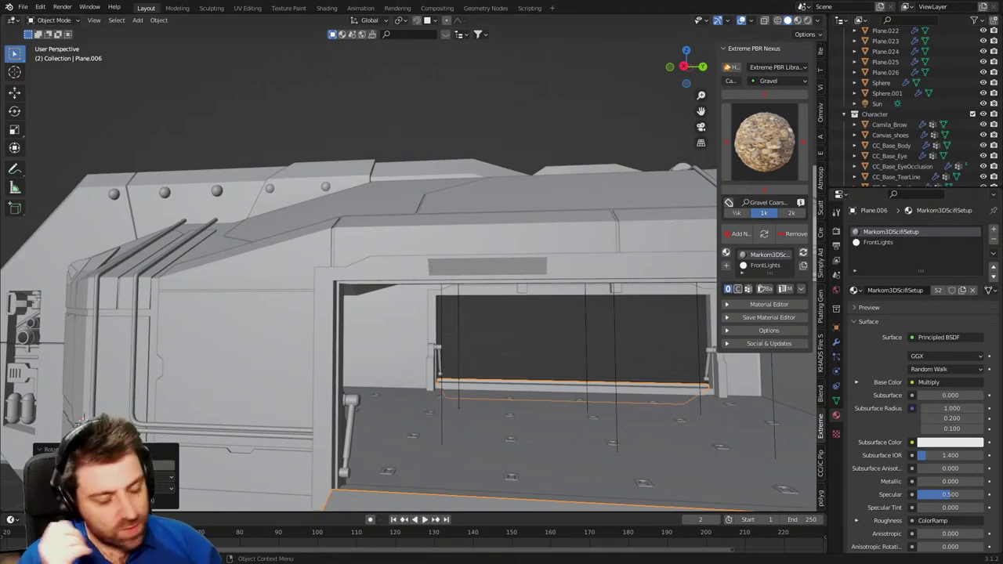
{"action": "middle_click_drag", "start_coordinate": [542, 413], "coordinate": [392, 391]}
{"action": "scroll", "coordinate": [392, 390], "scroll_direction": "up", "scroll_amount": 1}
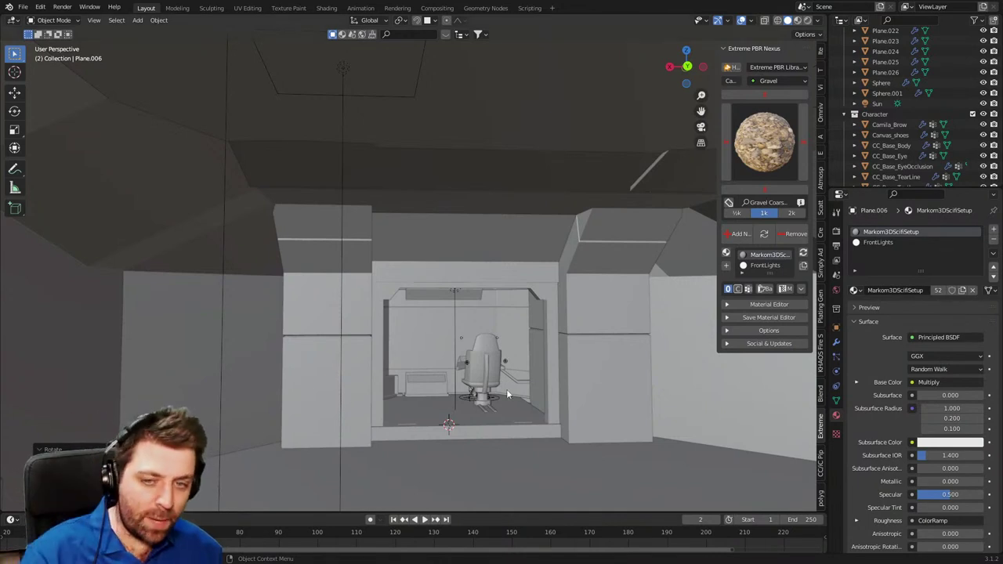
{"action": "middle_click_drag", "start_coordinate": [482, 382], "coordinate": [258, 262]}
{"action": "left_click", "coordinate": [442, 251]}
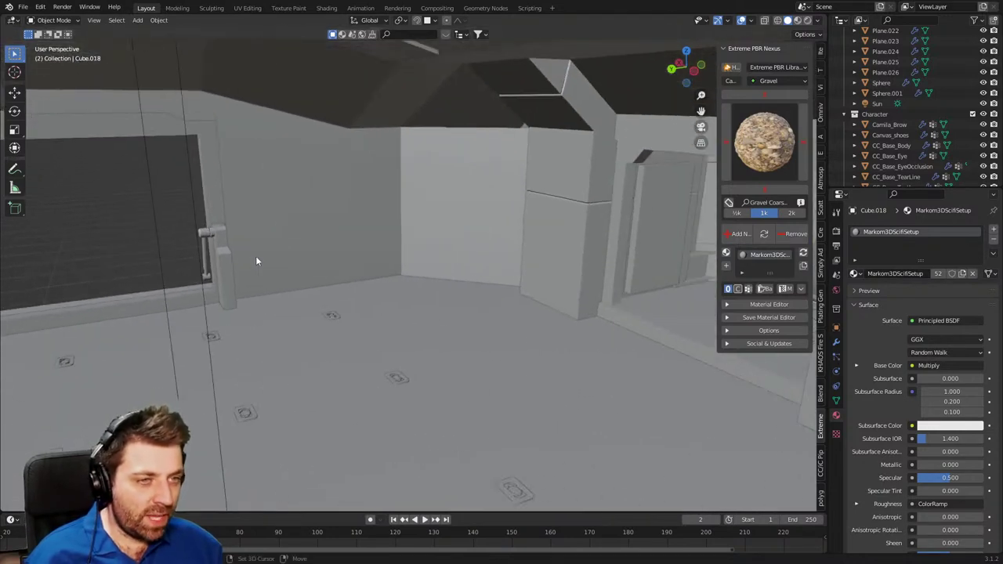
{"action": "left_click", "coordinate": [677, 246]}
{"action": "key", "text": "KP_Decimal"}
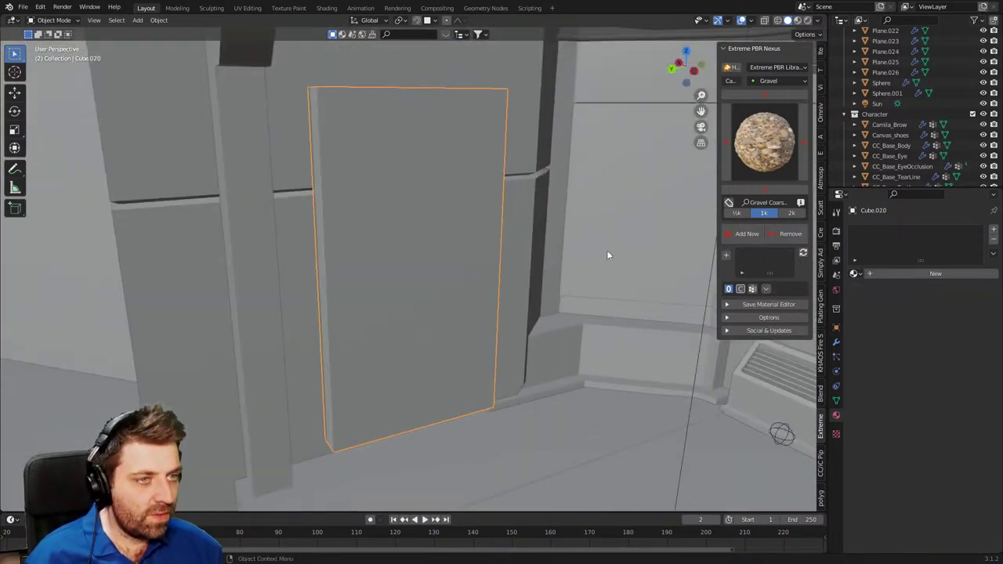
{"action": "middle_click_drag", "start_coordinate": [507, 274], "coordinate": [459, 301]}
{"action": "key", "text": "Tab"}
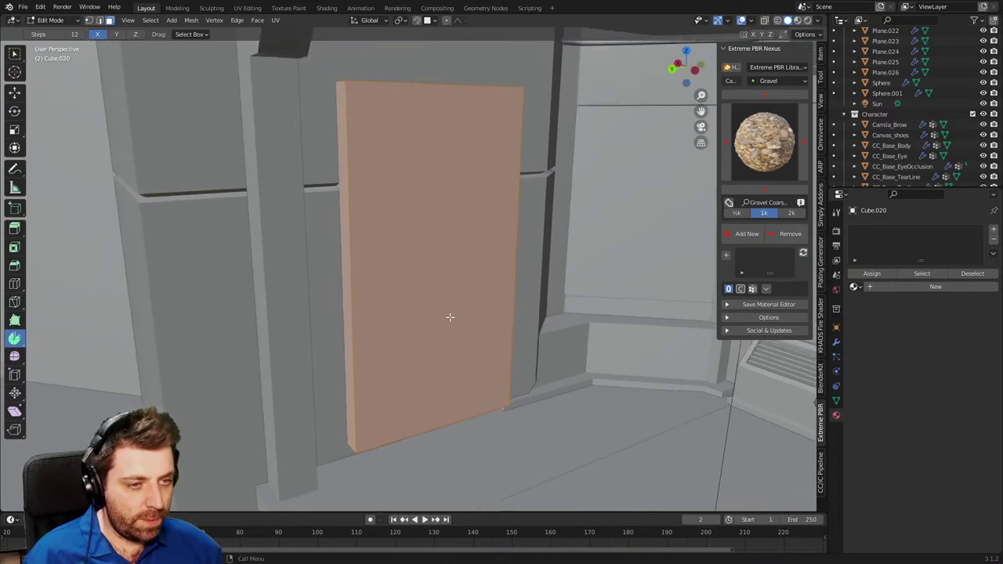
Inset the panel's front face and extrude it inward about 0.09 m to form a framed recess.
{"action": "mouse_move", "coordinate": [481, 335]}
{"action": "middle_mouse_down"}
{"action": "mouse_move", "coordinate": [588, 356]}
{"action": "mouse_move", "coordinate": [478, 329]}
{"action": "middle_mouse_up"}
{"action": "key", "text": "i"}
{"action": "left_click", "coordinate": [576, 347]}
{"action": "key", "text": "e"}
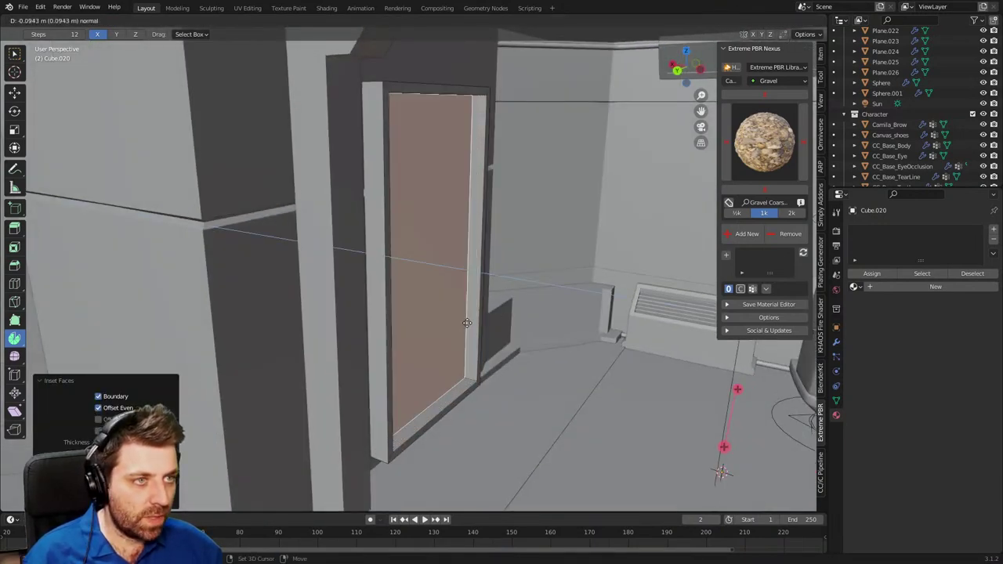
{"action": "left_click", "coordinate": [444, 322]}
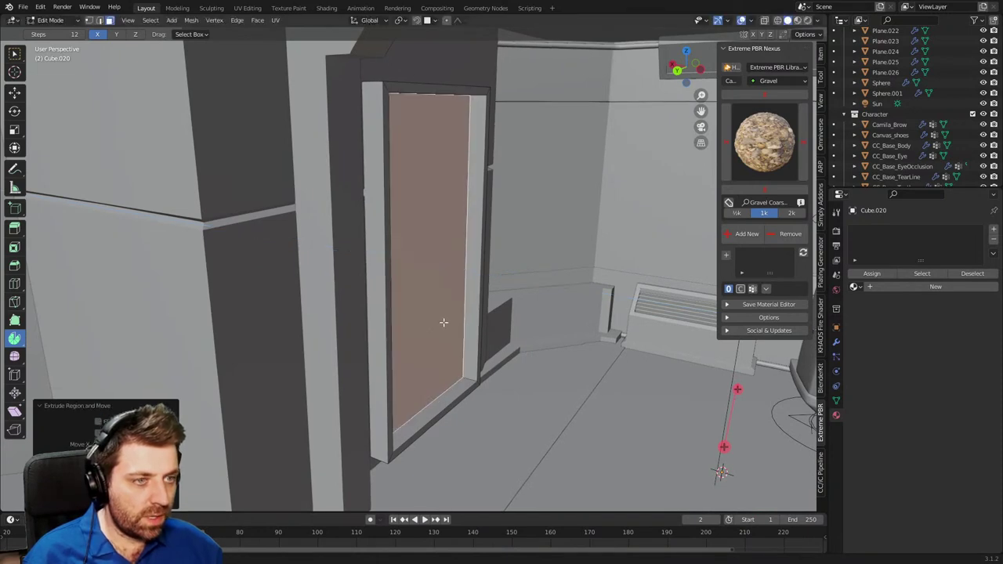
Snap the 3D cursor to the recessed face and add a UV sphere there.
{"action": "middle_click_drag", "start_coordinate": [443, 322], "coordinate": [424, 356]}
{"action": "key", "text": "Tab"}
{"action": "key", "text": "Tab"}
{"action": "key", "text": "Tab"}
{"action": "key", "text": "Tab"}
{"action": "key", "text": "shift+s"}
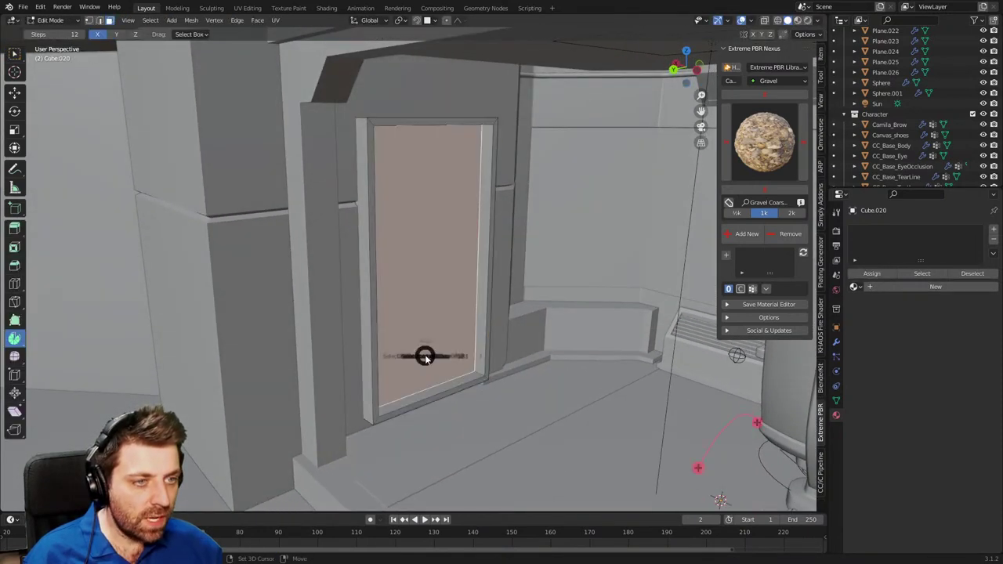
{"action": "key", "text": "shift+s"}
{"action": "left_click", "coordinate": [426, 415]}
{"action": "key", "text": "shift+a"}
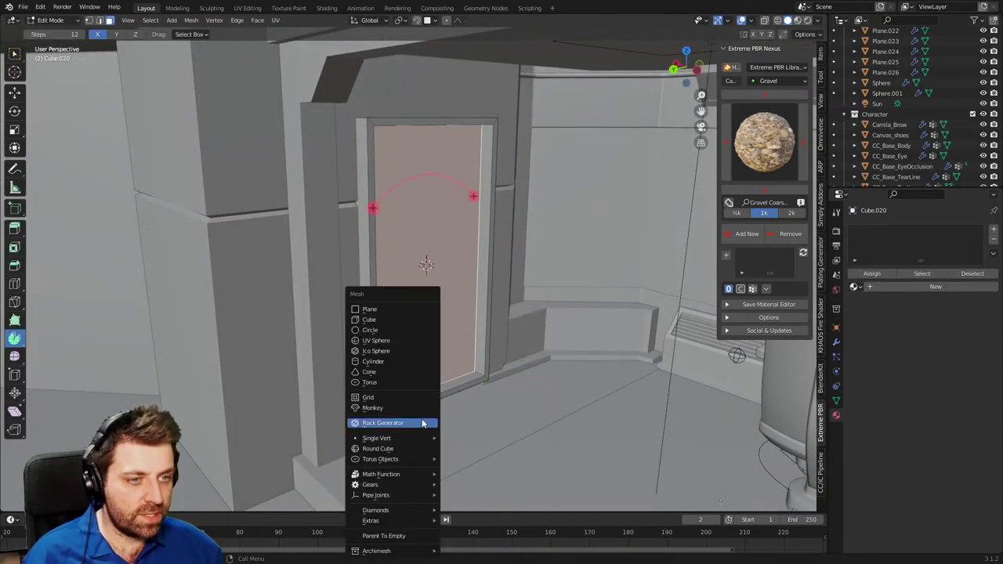
{"action": "left_click", "coordinate": [401, 340]}
Scale the sphere down and move it along X so it stands out in front of the recess.
{"action": "middle_click_drag", "start_coordinate": [401, 340], "coordinate": [425, 340]}
{"action": "key", "text": "s"}
{"action": "left_click", "coordinate": [456, 293]}
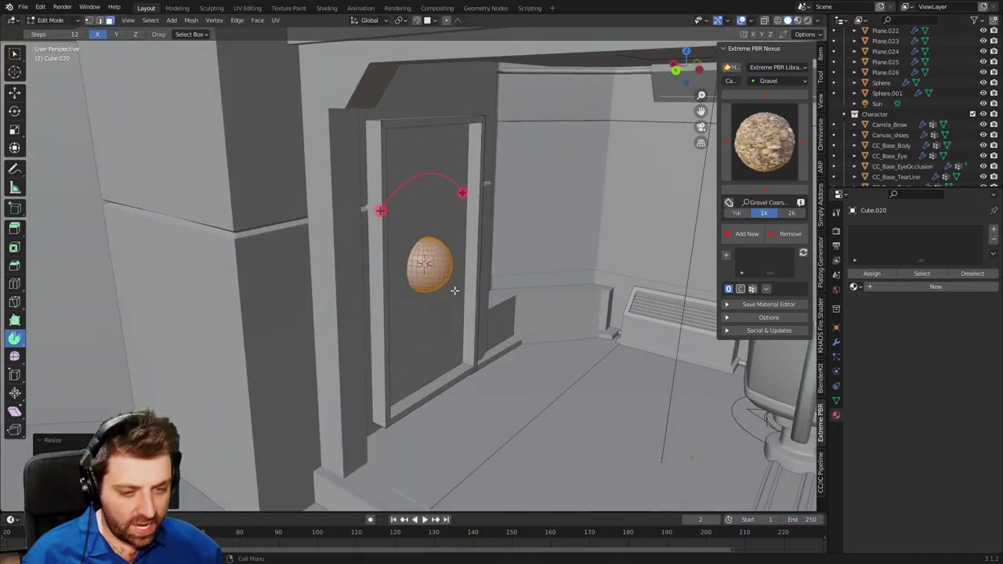
{"action": "key", "text": "g"}
{"action": "key", "text": "x"}
{"action": "left_click", "coordinate": [473, 293]}
{"action": "scroll", "coordinate": [489, 293], "scroll_direction": "up", "scroll_amount": 4}
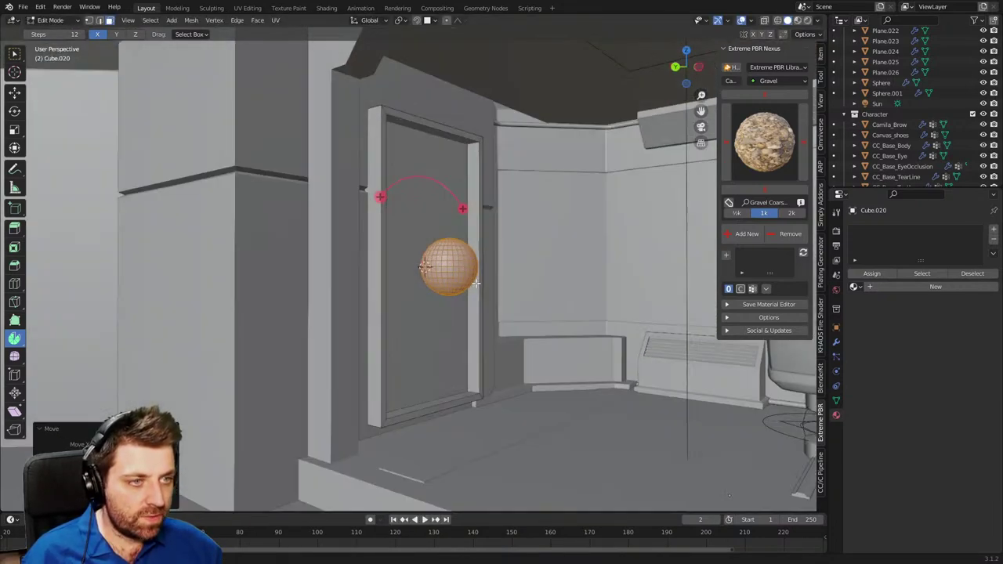
Select the sphere's middle edge loop and rip it to split the sphere into two hemispheres.
{"action": "left_click", "coordinate": [490, 264], "text": "alt"}
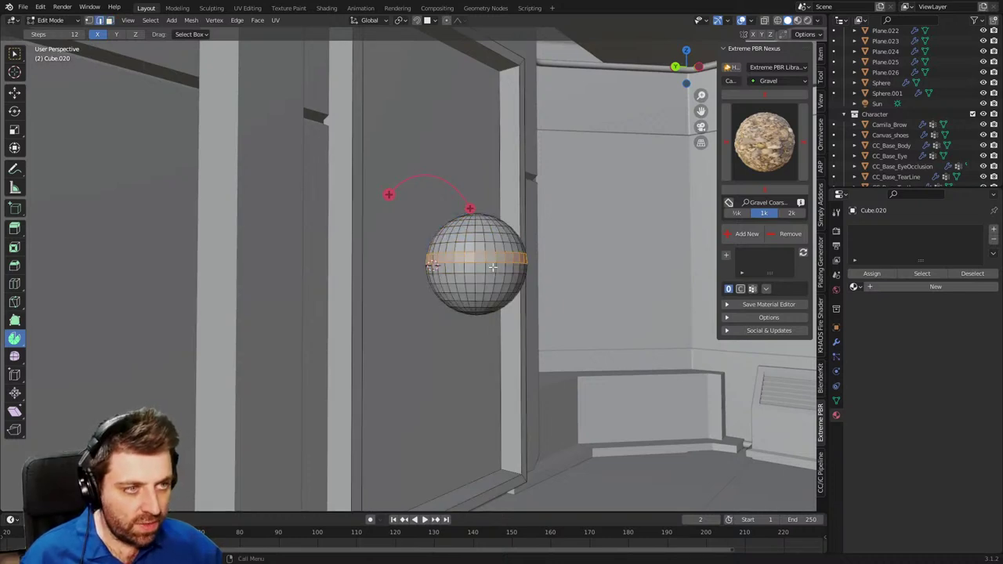
{"action": "key", "text": "KP_3"}
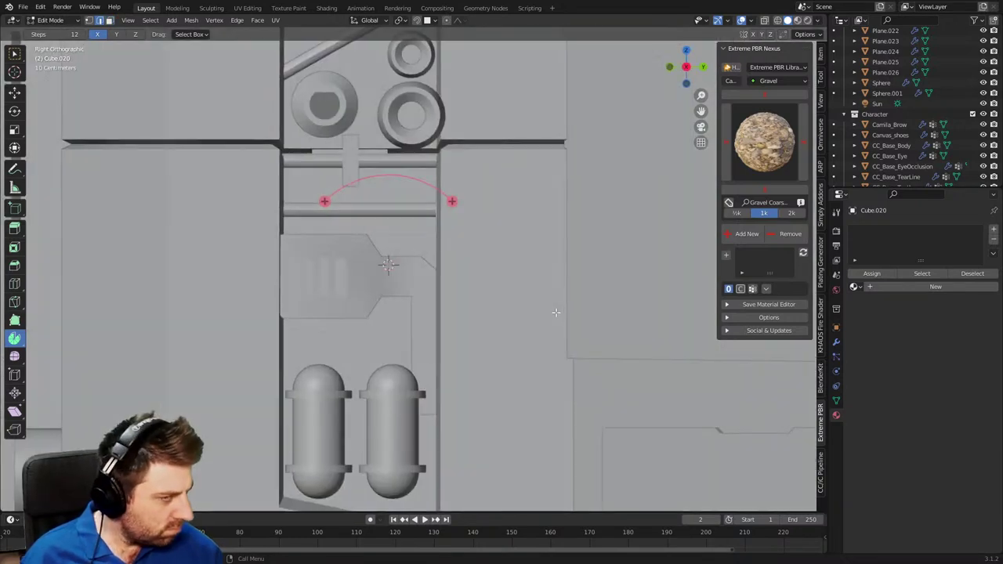
{"action": "key", "text": "z"}
{"action": "left_click", "coordinate": [492, 310]}
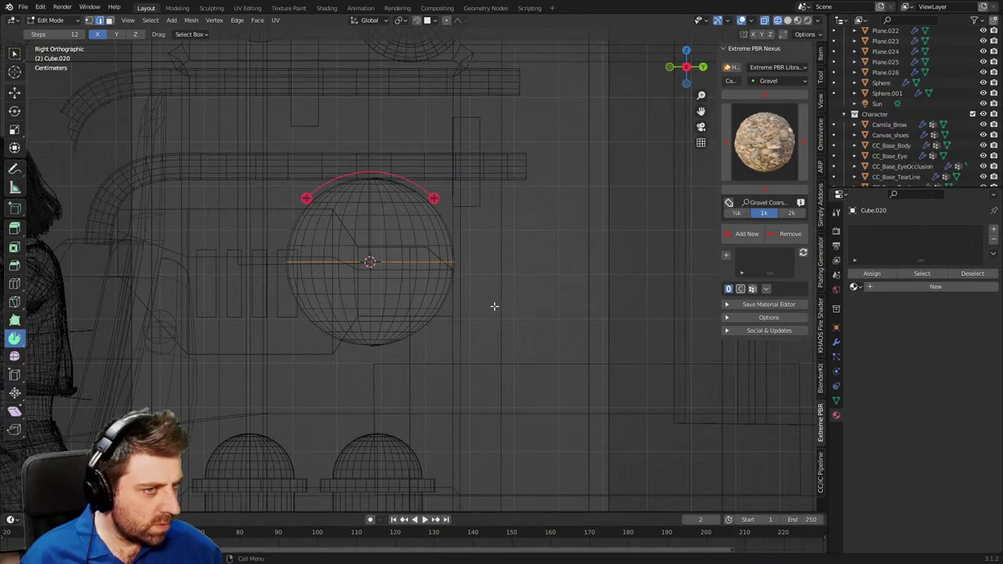
{"action": "scroll", "coordinate": [474, 284], "scroll_direction": "up", "scroll_amount": 4}
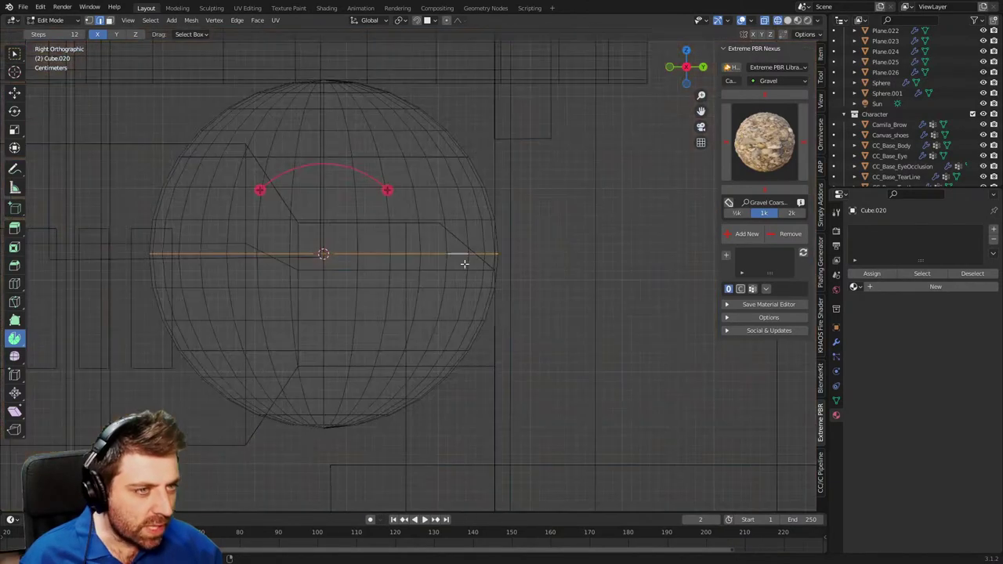
{"action": "middle_click_drag", "start_coordinate": [525, 286], "coordinate": [417, 293]}
{"action": "scroll", "coordinate": [417, 293], "scroll_direction": "down", "scroll_amount": 4}
{"action": "key", "text": "z"}
{"action": "left_click", "coordinate": [483, 293]}
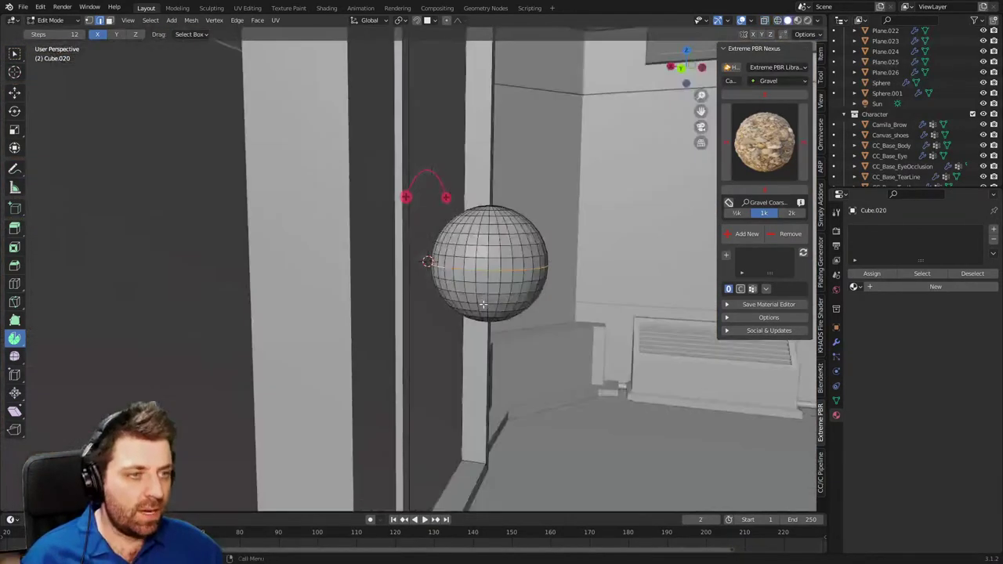
{"action": "middle_click_drag", "start_coordinate": [502, 304], "coordinate": [482, 313]}
{"action": "key", "text": "v"}
{"action": "right_click", "coordinate": [486, 327]}
{"action": "key", "text": "alt+a"}
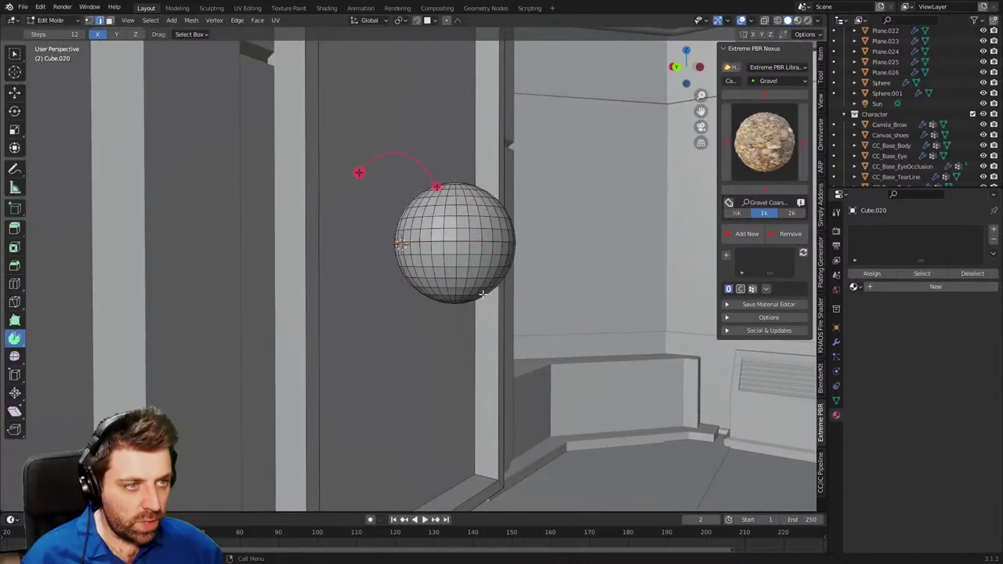
Select the lower hemisphere and move it about 0.5 m down along Z.
{"action": "key", "text": "l"}
{"action": "key", "text": "g"}
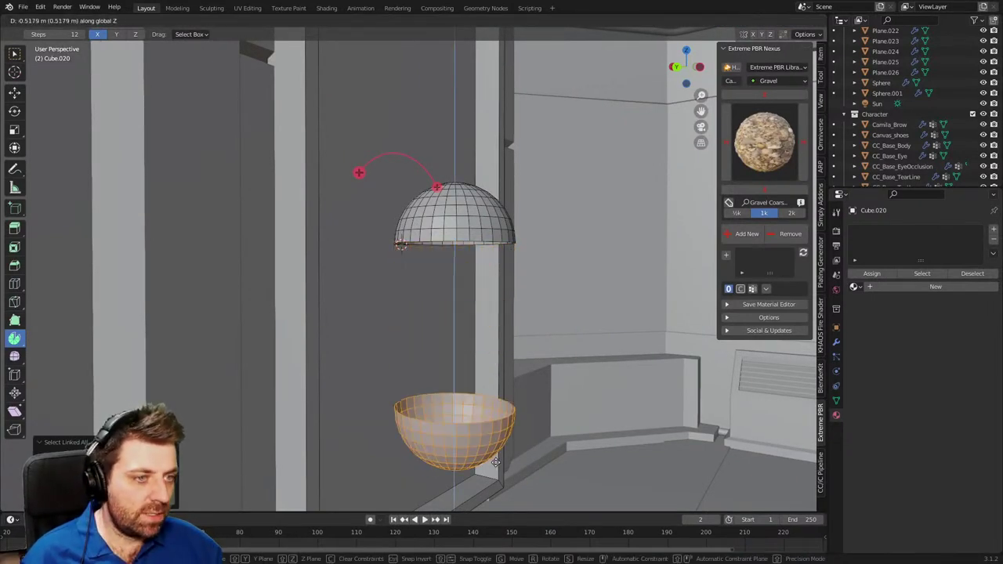
{"action": "left_click", "coordinate": [494, 449]}
{"action": "middle_click_drag", "start_coordinate": [494, 449], "coordinate": [479, 424], "text": "shift"}
{"action": "key", "text": "alt+a"}
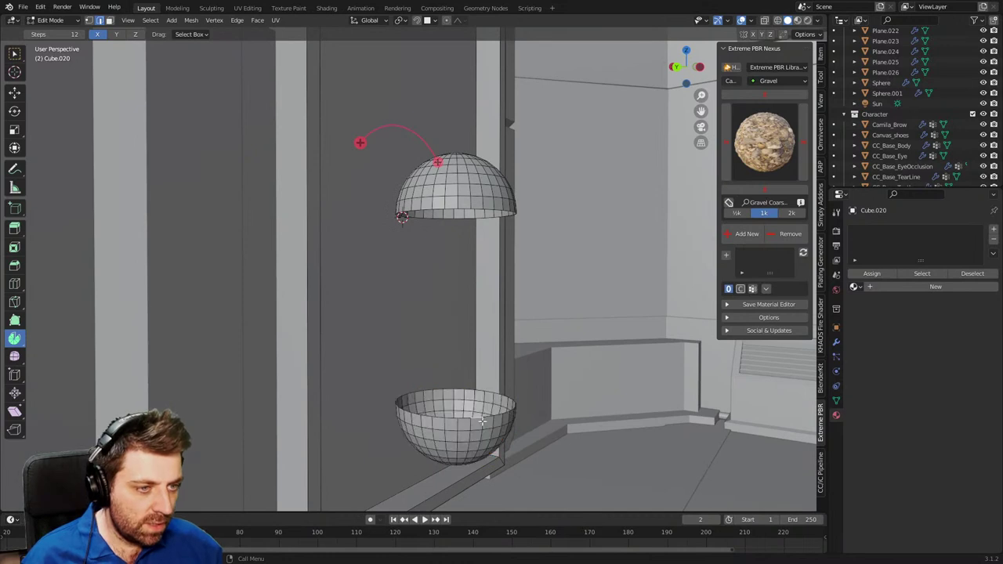
Fill faces all around the gap between the two hemispheres to form a closed capsule.
{"action": "left_click", "coordinate": [477, 210], "text": "ctrl"}
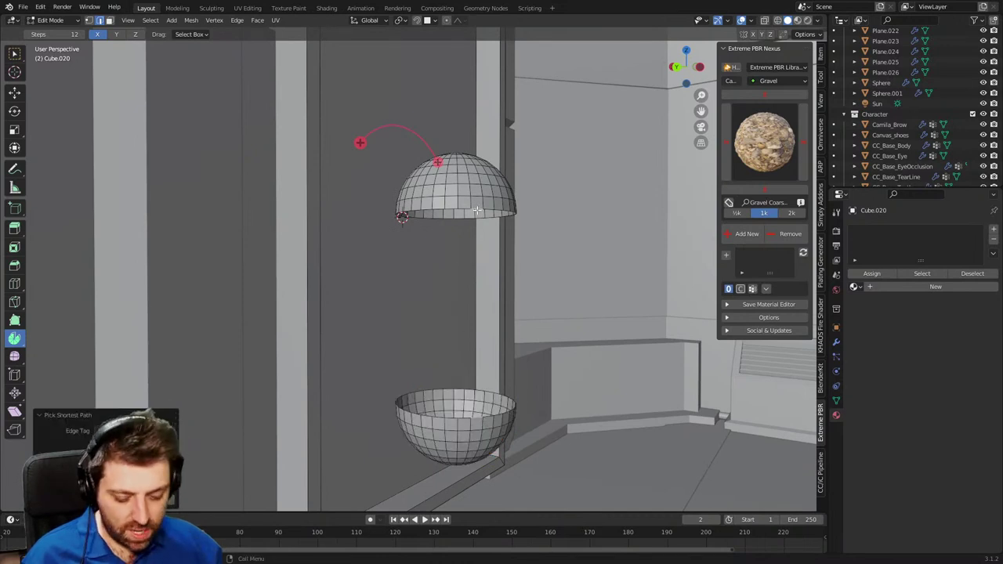
{"action": "key", "text": "f"}
{"action": "left_click", "coordinate": [483, 253]}
{"action": "key", "text": "f"}
{"action": "key", "text": "f"}
{"action": "key", "text": "f"}
{"action": "key", "text": "f"}
{"action": "key", "text": "f"}
{"action": "key", "text": "f"}
{"action": "key", "text": "f"}
{"action": "key", "text": "f"}
{"action": "key", "text": "f"}
{"action": "key", "text": "f"}
{"action": "key", "text": "f"}
{"action": "key", "text": "f"}
{"action": "key", "text": "f"}
{"action": "key", "text": "f"}
{"action": "key", "text": "f"}
{"action": "key", "text": "f"}
{"action": "key", "text": "f"}
{"action": "key", "text": "f"}
{"action": "key", "text": "f"}
{"action": "key", "text": "f"}
{"action": "key", "text": "f"}
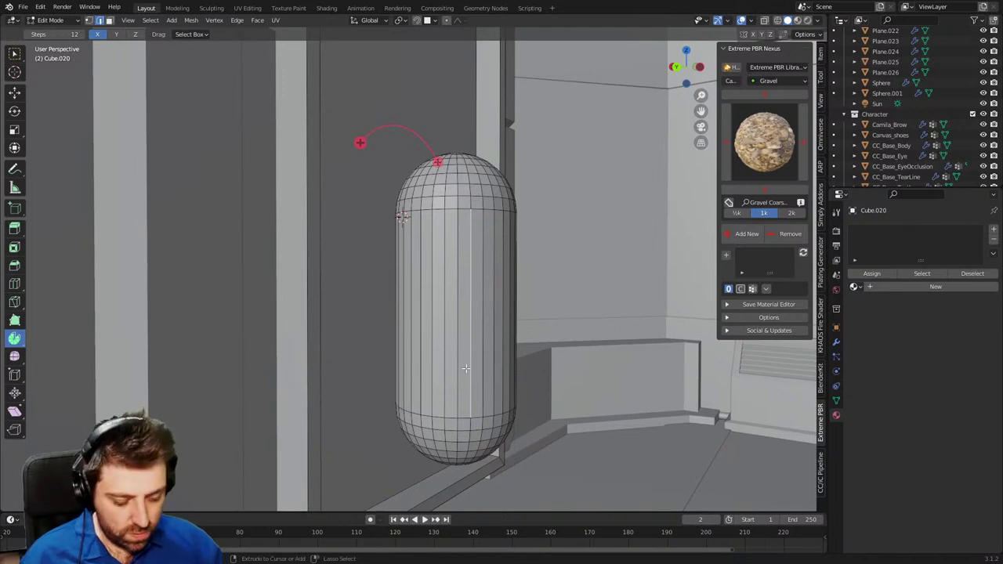
Select the whole capsule, scale it down to less than half size and raise it along Z.
{"action": "key", "text": "ctrl+l"}
{"action": "key", "text": "s"}
{"action": "left_click", "coordinate": [507, 328]}
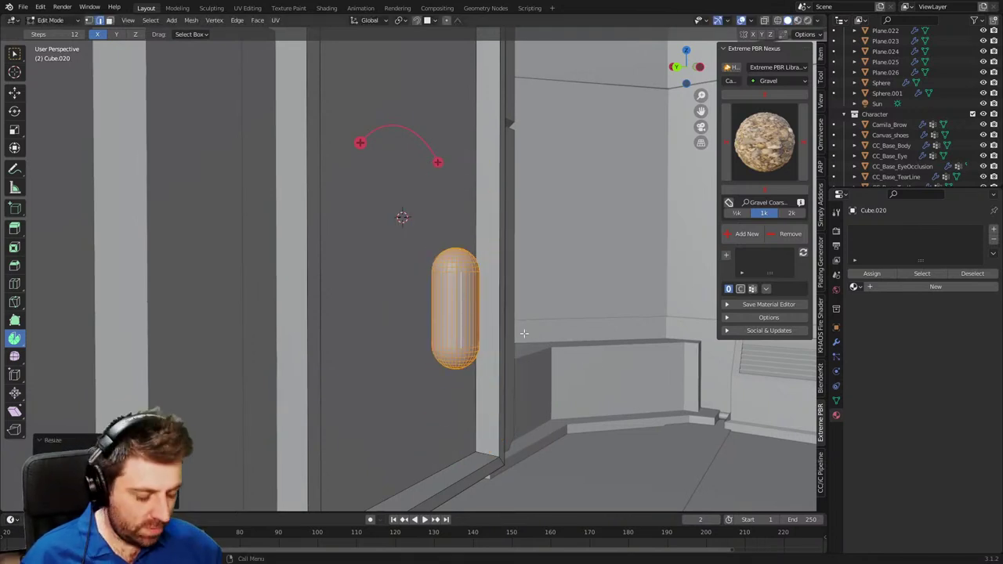
{"action": "key", "text": "g"}
{"action": "key", "text": "z"}
{"action": "left_click", "coordinate": [511, 206]}
{"action": "middle_click_drag", "start_coordinate": [518, 235], "coordinate": [529, 357], "text": "shift"}
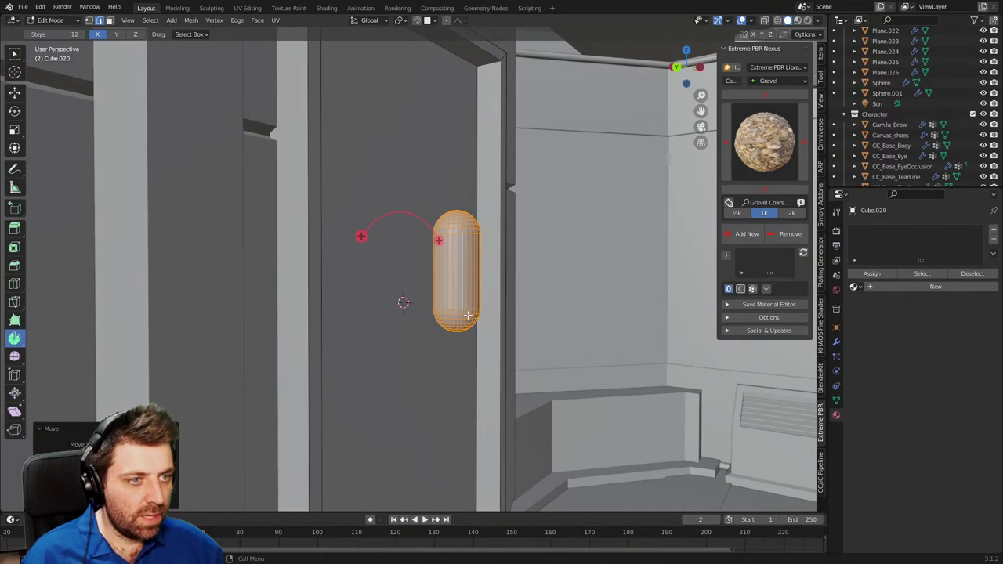
Select the capsule's bottom cap vertices and move them down along Z to lengthen the capsule.
{"action": "key", "text": "alt+a"}
{"action": "key", "text": "alt+z"}
{"action": "key", "text": "c"}
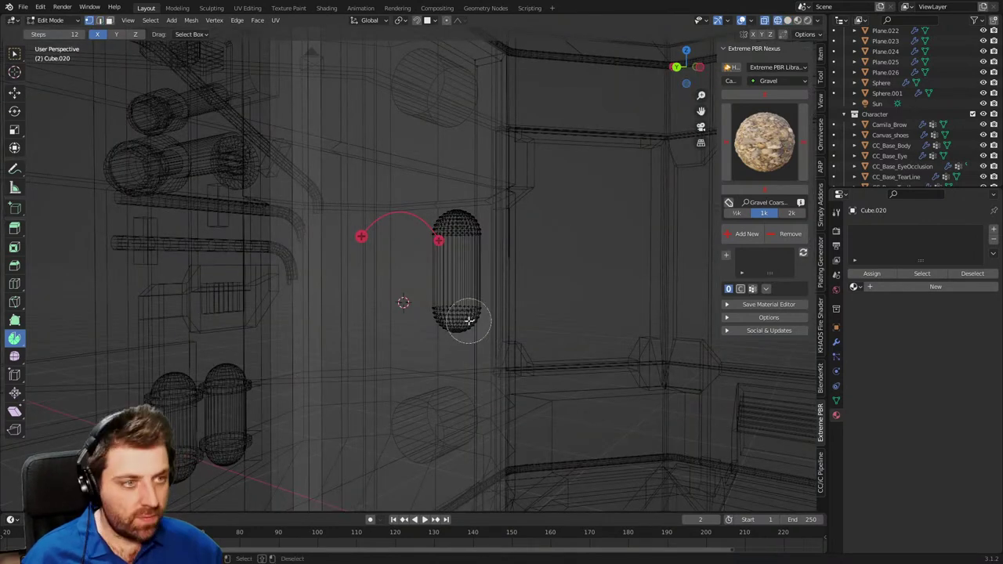
{"action": "left_click_drag", "start_coordinate": [468, 320], "coordinate": [439, 322]}
{"action": "right_click", "coordinate": [512, 329]}
{"action": "key", "text": "g"}
{"action": "key", "text": "z"}
{"action": "left_click", "coordinate": [509, 387]}
{"action": "key", "text": "z"}
{"action": "left_click", "coordinate": [526, 391]}
{"action": "middle_click_drag", "start_coordinate": [526, 390], "coordinate": [502, 354], "text": "shift"}
{"action": "scroll", "coordinate": [501, 354], "scroll_direction": "down", "scroll_amount": 1}
Select the whole linked capsule and move it along Y and X to position it in the panel's recess.
{"action": "key", "text": "a"}
{"action": "left_click", "coordinate": [440, 323]}
{"action": "key", "text": "ctrl+l"}
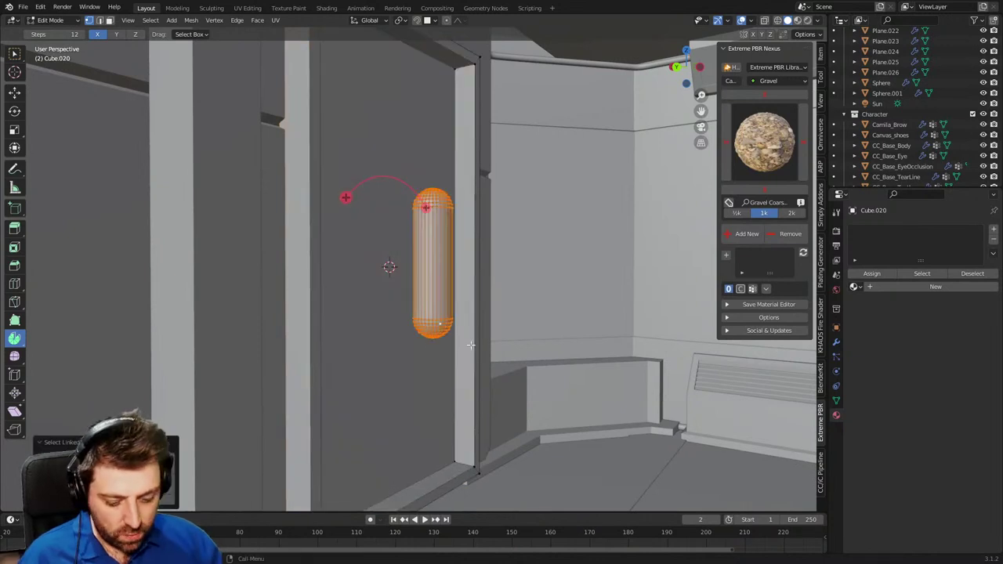
{"action": "key", "text": "g"}
{"action": "key", "text": "y"}
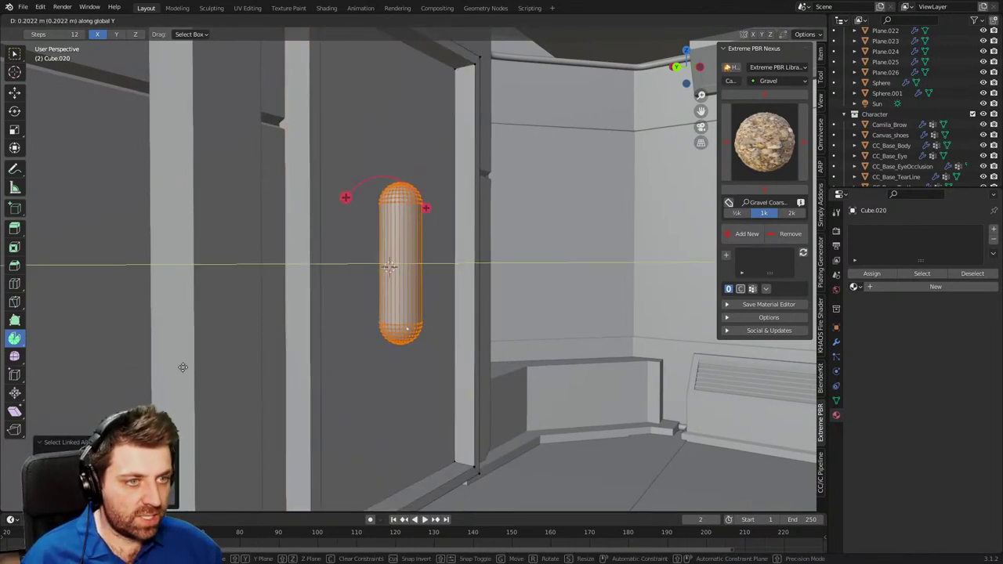
{"action": "left_click", "coordinate": [352, 365]}
{"action": "key", "text": "g"}
{"action": "key", "text": "x"}
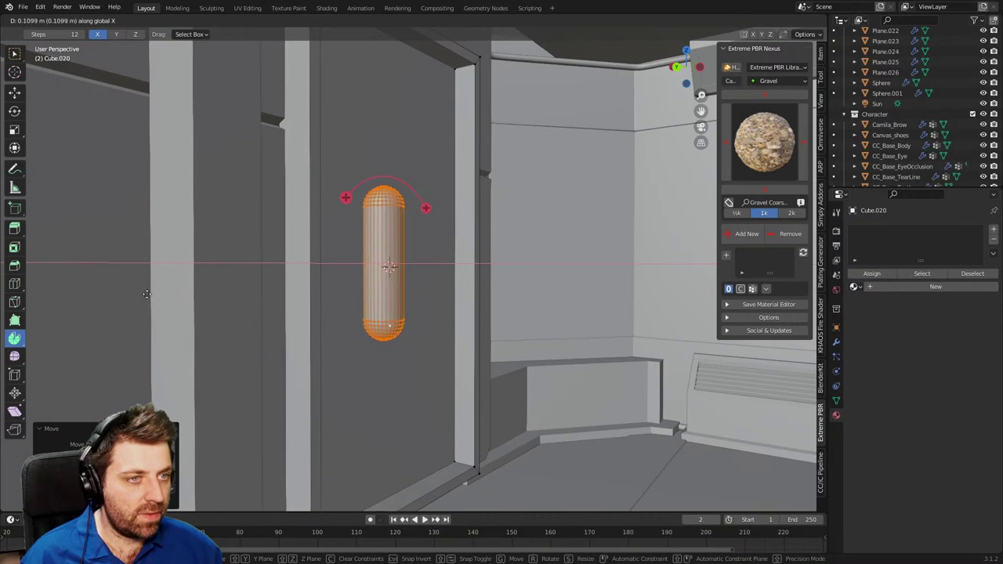
{"action": "left_click", "coordinate": [799, 264]}
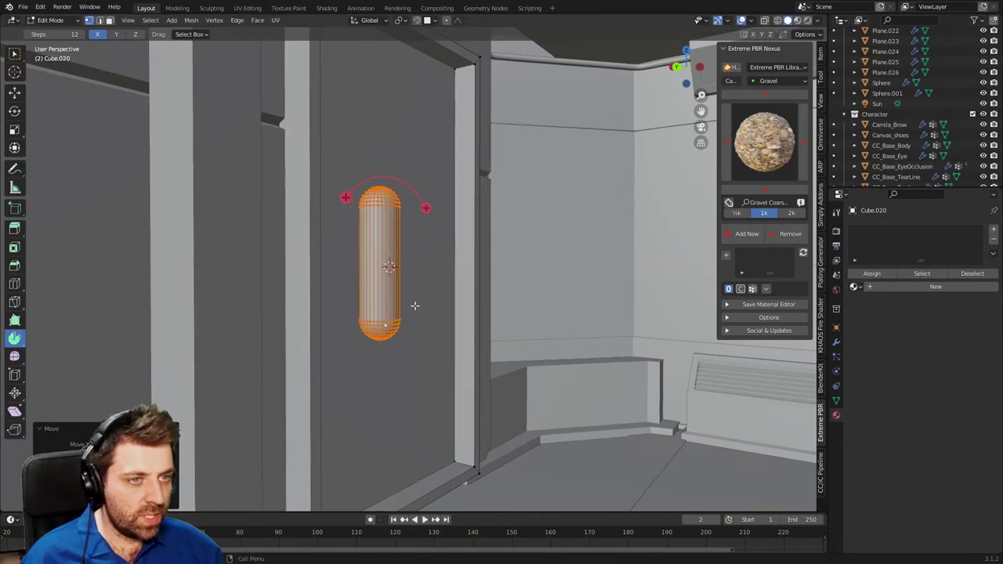
Move the capsule about 0.2 m along Y and up along Z into the recess's upper-left corner.
{"action": "middle_click_drag", "start_coordinate": [415, 304], "coordinate": [484, 289]}
{"action": "scroll", "coordinate": [465, 281], "scroll_direction": "up", "scroll_amount": 1}
{"action": "scroll", "coordinate": [484, 289], "scroll_direction": "up", "scroll_amount": 1}
{"action": "scroll", "coordinate": [483, 289], "scroll_direction": "down", "scroll_amount": 2}
{"action": "key", "text": "g"}
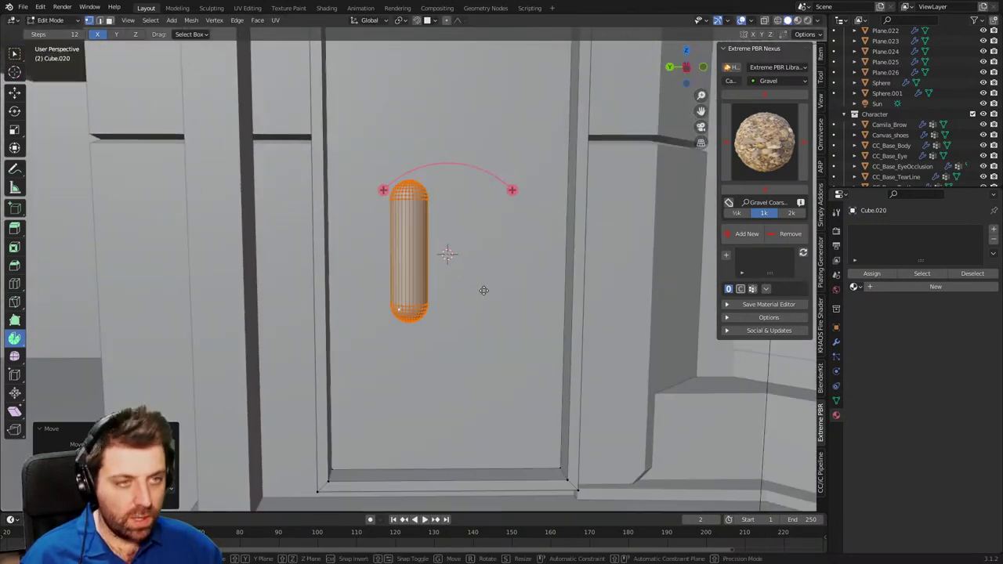
{"action": "key", "text": "z"}
{"action": "right_click", "coordinate": [457, 290]}
{"action": "key", "text": "g"}
{"action": "key", "text": "x"}
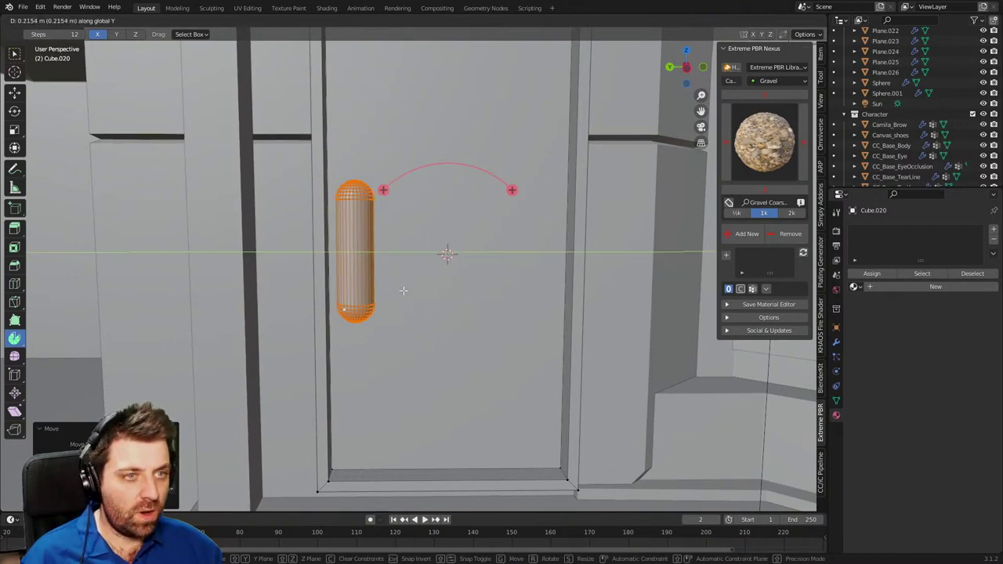
{"action": "left_click", "coordinate": [403, 292]}
{"action": "middle_click_drag", "start_coordinate": [403, 292], "coordinate": [413, 381], "text": "shift"}
{"action": "key", "text": "g"}
{"action": "key", "text": "z"}
{"action": "left_click", "coordinate": [393, 255]}
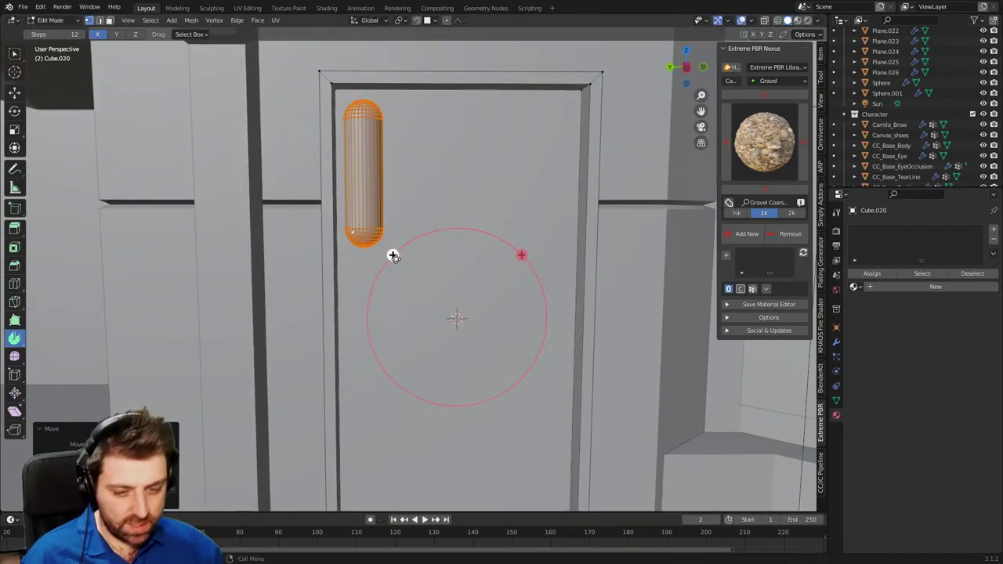
{"action": "key", "text": "shift+d"}
{"action": "key", "text": "x"}
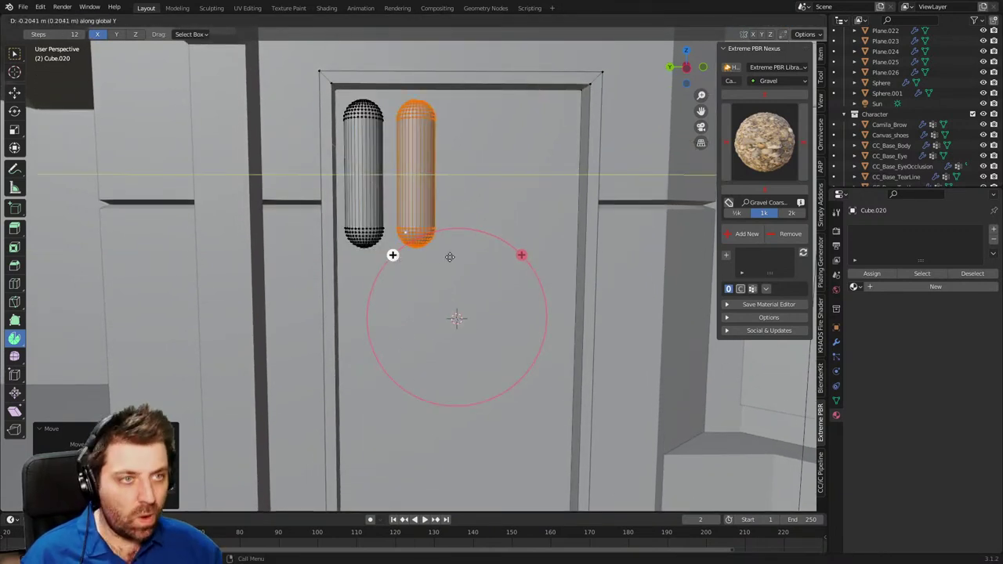
{"action": "left_click", "coordinate": [438, 257]}
{"action": "middle_click_drag", "start_coordinate": [438, 257], "coordinate": [439, 343], "text": "shift"}
{"action": "scroll", "coordinate": [441, 296], "scroll_direction": "up", "scroll_amount": 2}
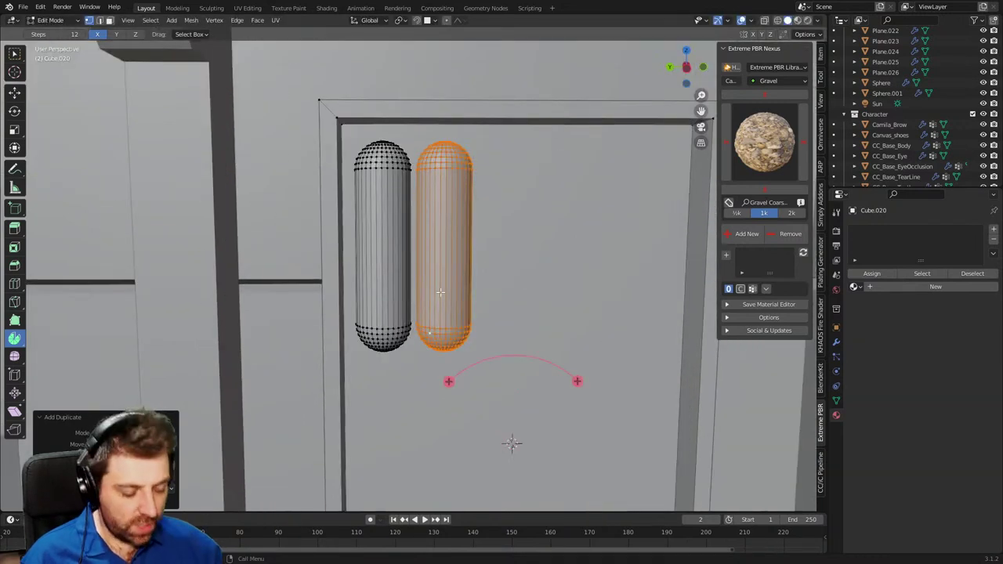
{"action": "key", "text": "x"}
{"action": "left_click", "coordinate": [441, 295]}
Add a centred loop cut around the capsule and bevel it 0.15 m wide into two edge loops.
{"action": "key", "text": "ctrl+r"}
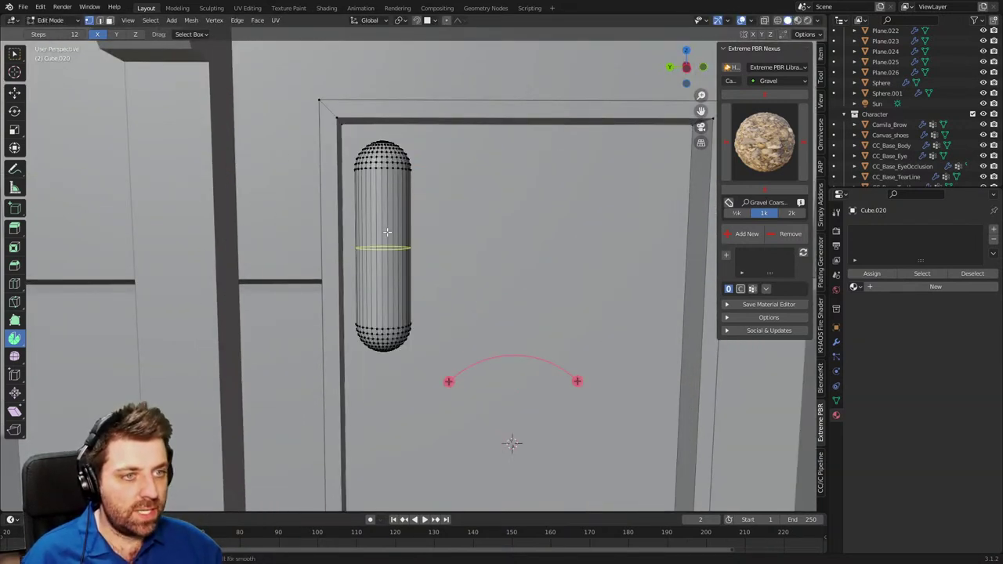
{"action": "left_click", "coordinate": [389, 235]}
{"action": "right_click", "coordinate": [436, 275]}
{"action": "key", "text": "ctrl+b"}
{"action": "left_click", "coordinate": [501, 298]}
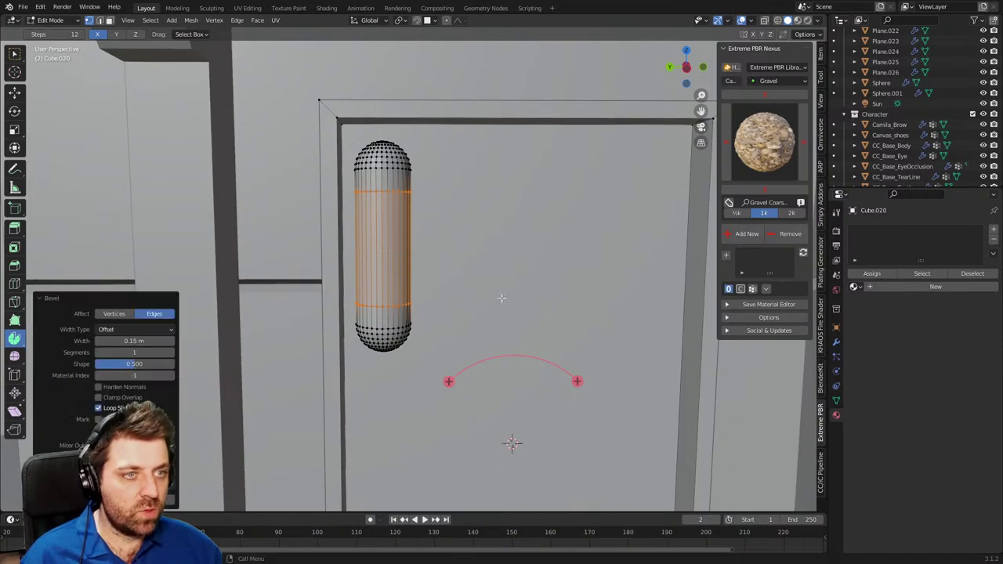
Select the face rings beside the capsule's two end caps, extrude them and scale them outward in X and Y only to form collars.
{"action": "key", "text": "2"}
{"action": "left_click", "coordinate": [395, 193], "text": "alt"}
{"action": "scroll", "coordinate": [397, 194], "scroll_direction": "up", "scroll_amount": 3}
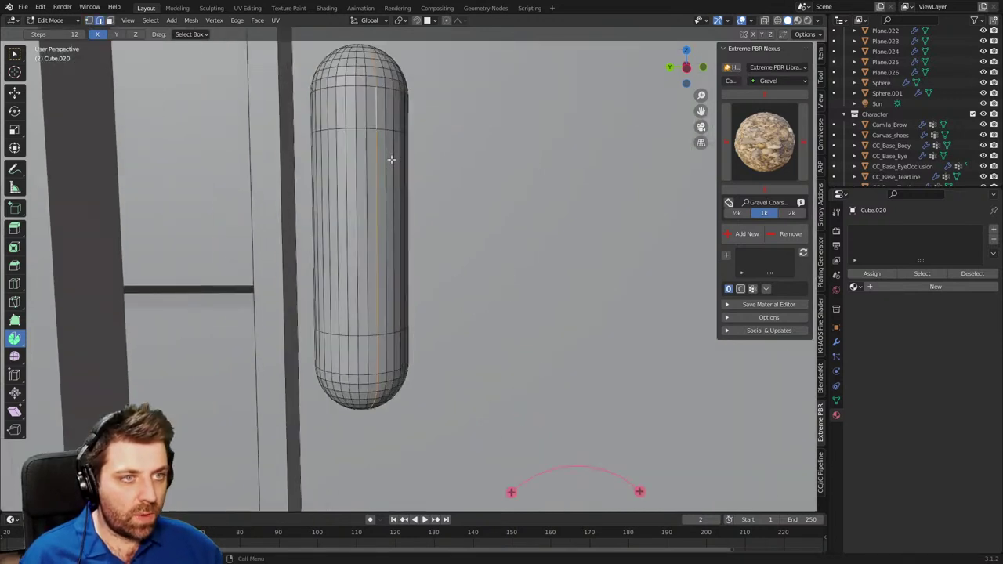
{"action": "left_click", "coordinate": [375, 109], "text": "alt"}
{"action": "left_click", "coordinate": [369, 353], "text": "alt+shift"}
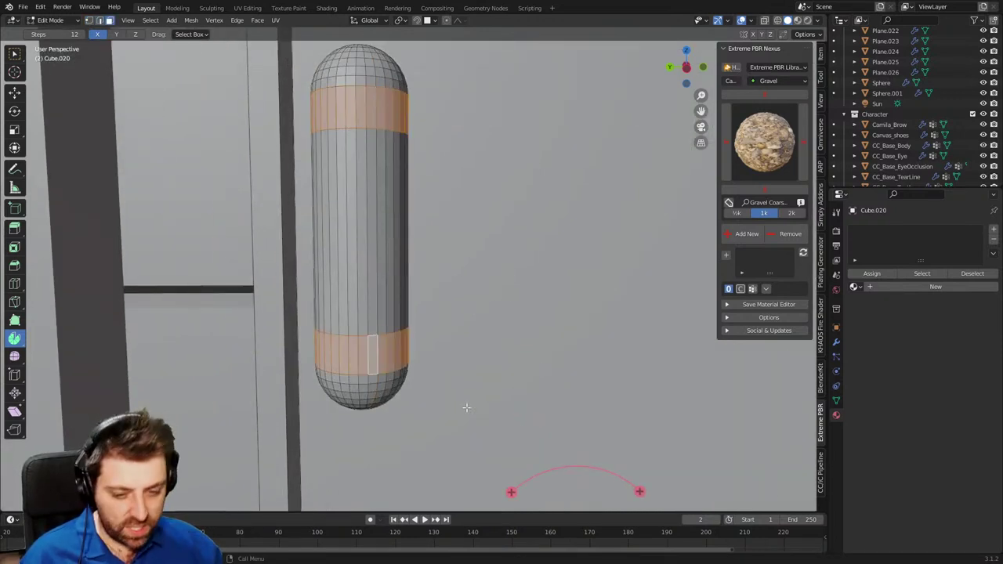
{"action": "key", "text": "e"}
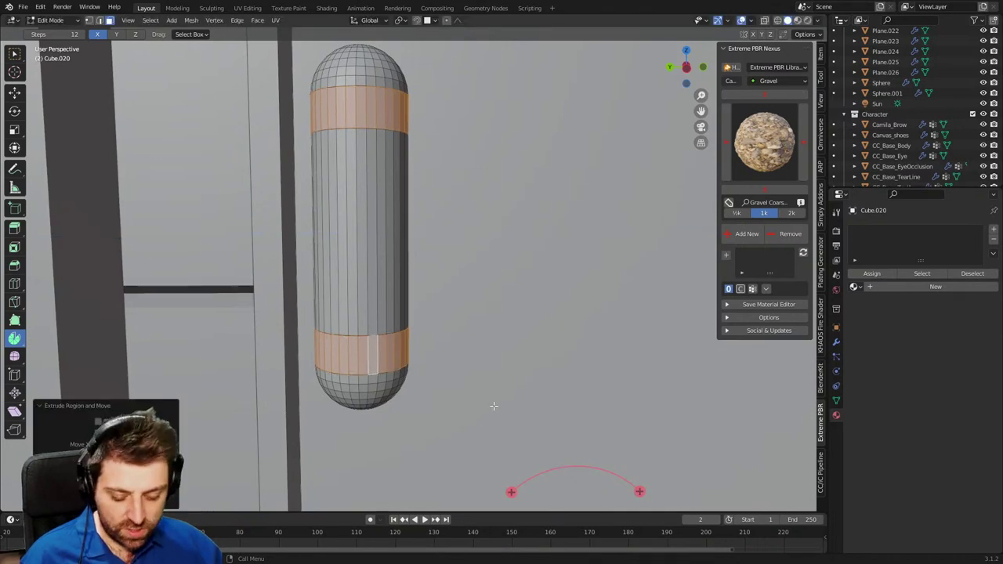
{"action": "key", "text": "s"}
{"action": "key", "text": "shift+z"}
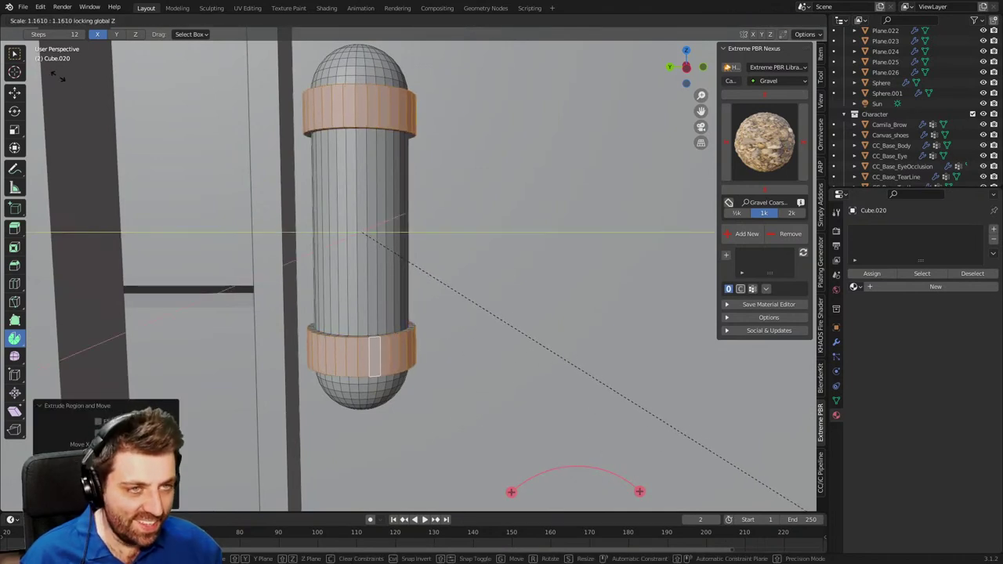
{"action": "left_click", "coordinate": [228, 143]}
{"action": "scroll", "coordinate": [432, 218], "scroll_direction": "down", "scroll_amount": 3}
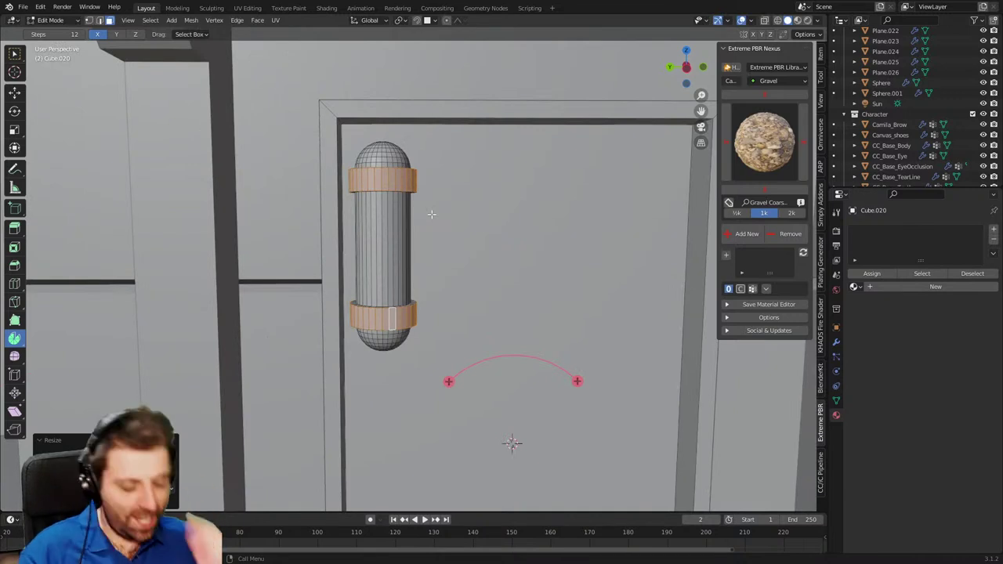
Select the whole linked tank, duplicate it and place the copy right beside the first one inside the recess.
{"action": "key", "text": "ctrl+l"}
{"action": "key", "text": "g"}
{"action": "key", "text": "x"}
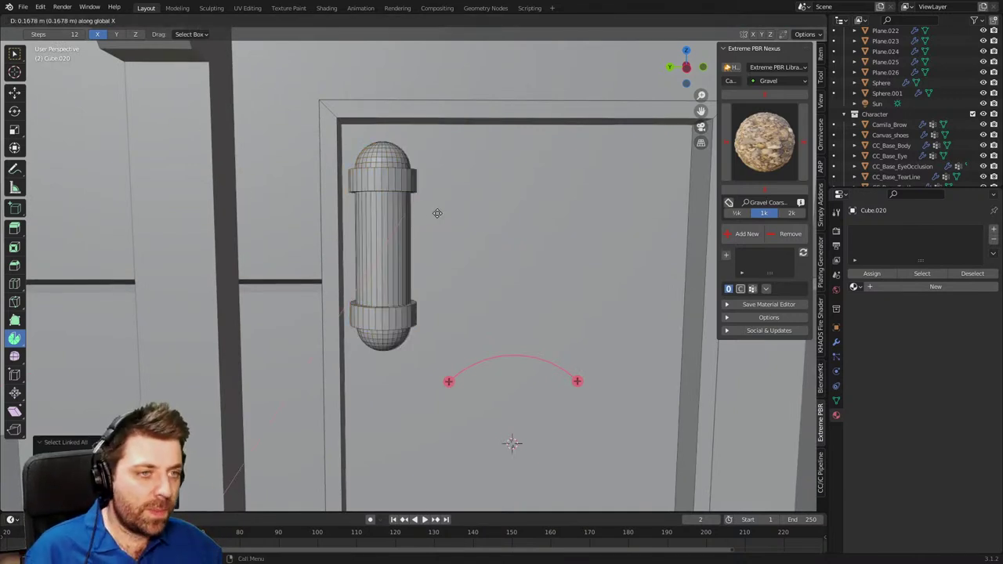
{"action": "left_click", "coordinate": [499, 220]}
{"action": "scroll", "coordinate": [479, 245], "scroll_direction": "down", "scroll_amount": 2}
{"action": "scroll", "coordinate": [480, 245], "scroll_direction": "down", "scroll_amount": 1}
{"action": "middle_click_drag", "start_coordinate": [480, 245], "coordinate": [522, 252]}
{"action": "scroll", "coordinate": [522, 253], "scroll_direction": "up", "scroll_amount": 3}
{"action": "middle_click_drag", "start_coordinate": [442, 297], "coordinate": [418, 274]}
{"action": "key", "text": "Tab"}
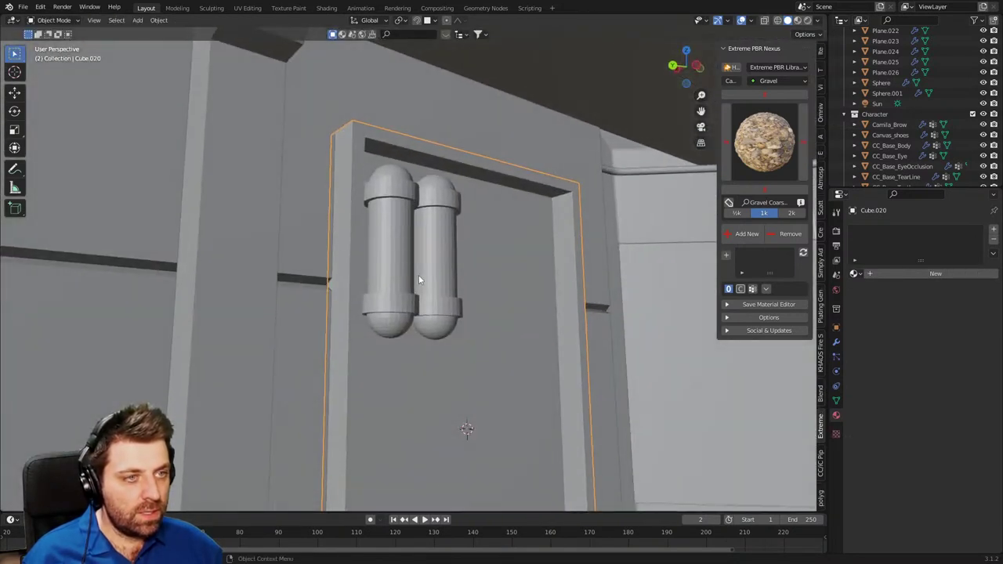
{"action": "right_click", "coordinate": [418, 275]}
{"action": "left_click", "coordinate": [627, 255]}
{"action": "key", "text": "F3"}
{"action": "key", "text": "Escape"}
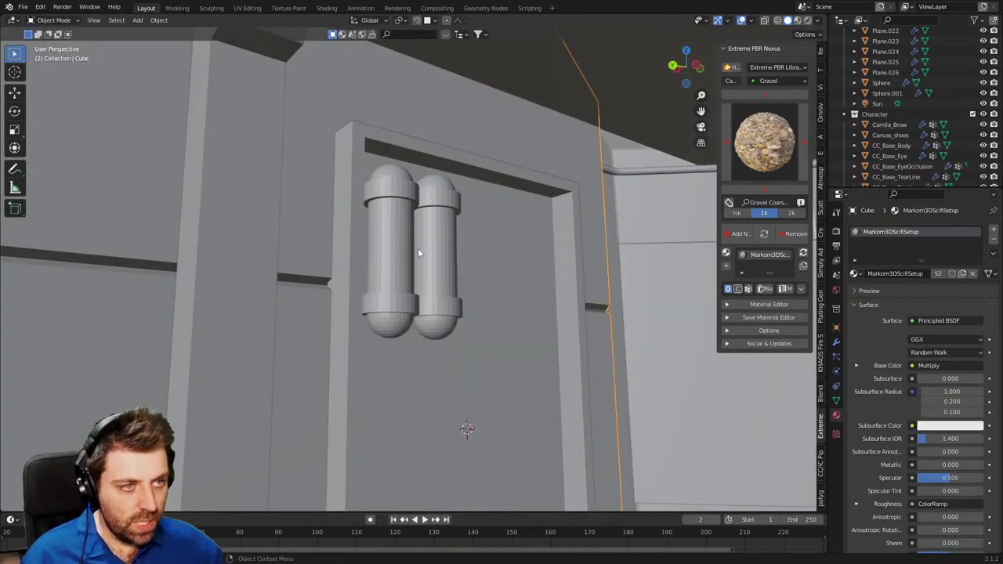
Shade the recessed panel object with its tanks smooth and enable Auto Smooth for its normals.
{"action": "left_click", "coordinate": [496, 289]}
{"action": "key", "text": "F3"}
{"action": "type", "text": "smo"}
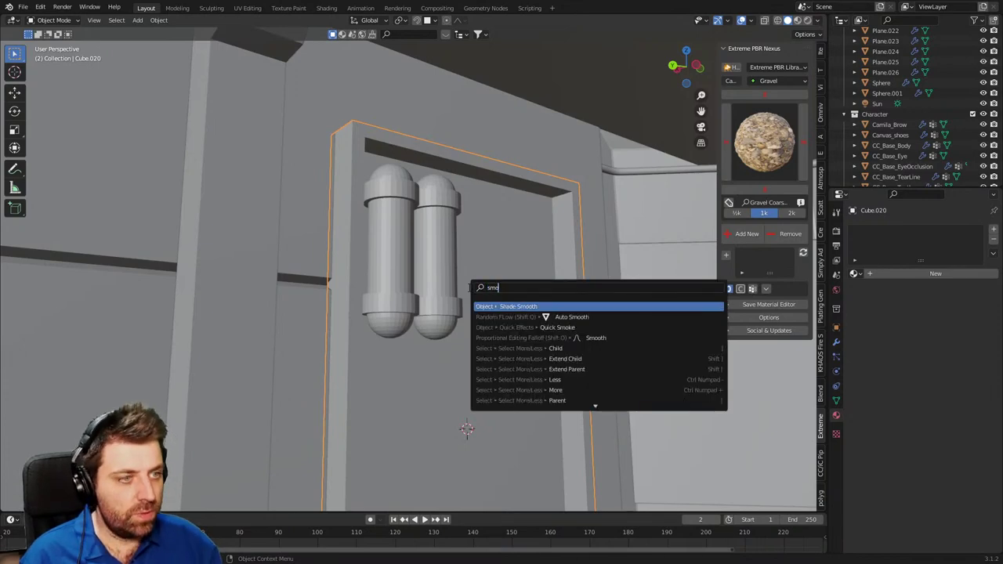
{"action": "key", "text": "Return"}
{"action": "left_click", "coordinate": [836, 401]}
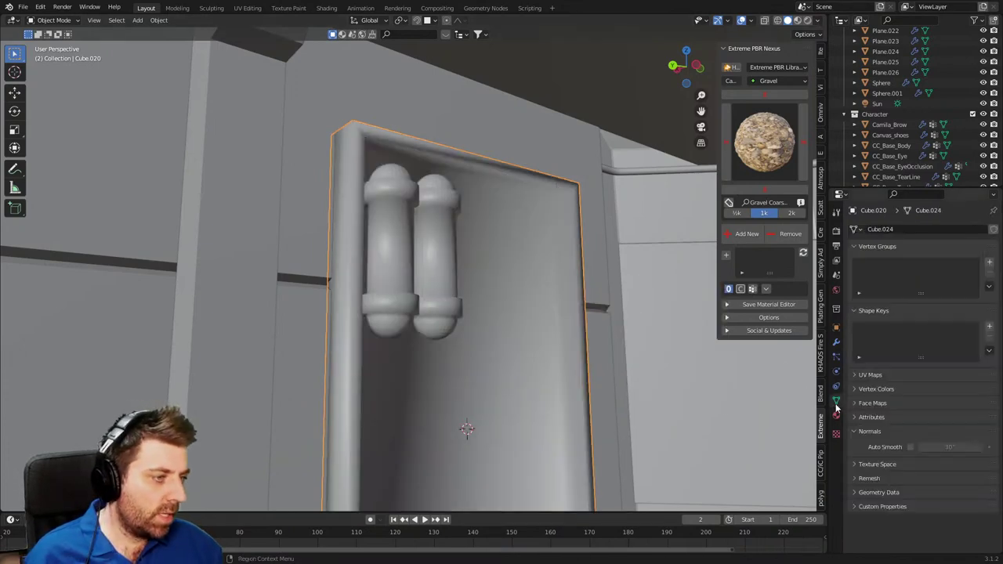
{"action": "left_click", "coordinate": [910, 446]}
{"action": "scroll", "coordinate": [674, 384], "scroll_direction": "down", "scroll_amount": 2}
{"action": "middle_click_drag", "start_coordinate": [666, 380], "coordinate": [481, 412]}
{"action": "middle_click_drag", "start_coordinate": [480, 375], "coordinate": [495, 322]}
{"action": "scroll", "coordinate": [511, 369], "scroll_direction": "up", "scroll_amount": 2}
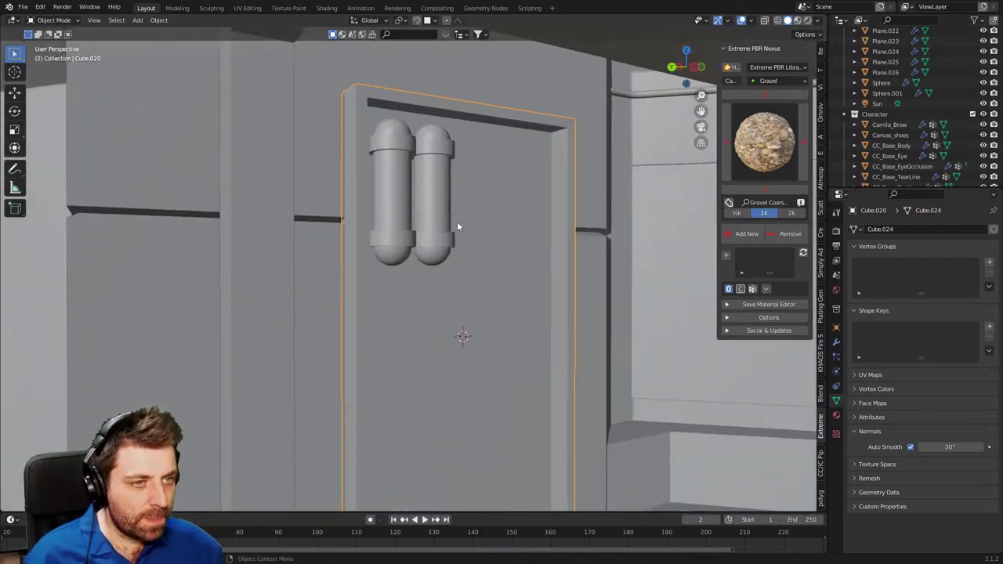
Select the pole vertex at the bottom of the left tank and snap the 3D cursor to it.
{"action": "middle_click_drag", "start_coordinate": [414, 261], "coordinate": [402, 262]}
{"action": "scroll", "coordinate": [403, 266], "scroll_direction": "up", "scroll_amount": 2}
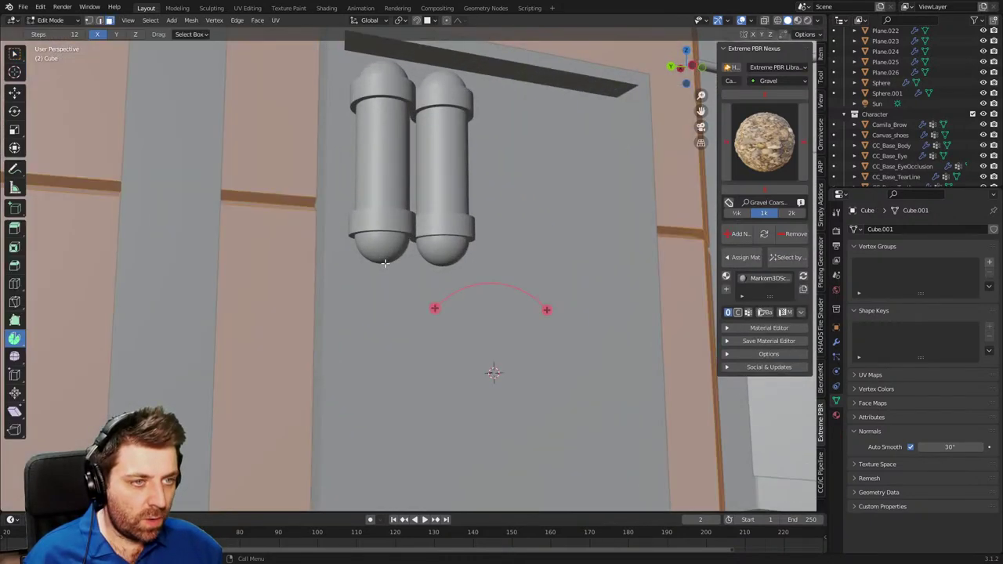
{"action": "key", "text": "Tab"}
{"action": "key", "text": "alt+a"}
{"action": "scroll", "coordinate": [393, 246], "scroll_direction": "up", "scroll_amount": 4}
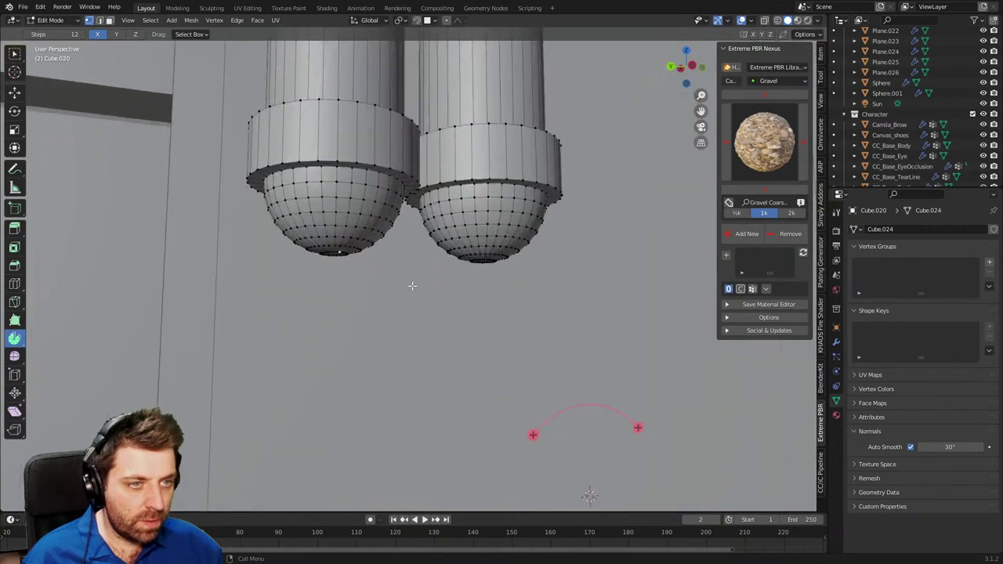
{"action": "left_click", "coordinate": [335, 256]}
{"action": "key", "text": "shift+s"}
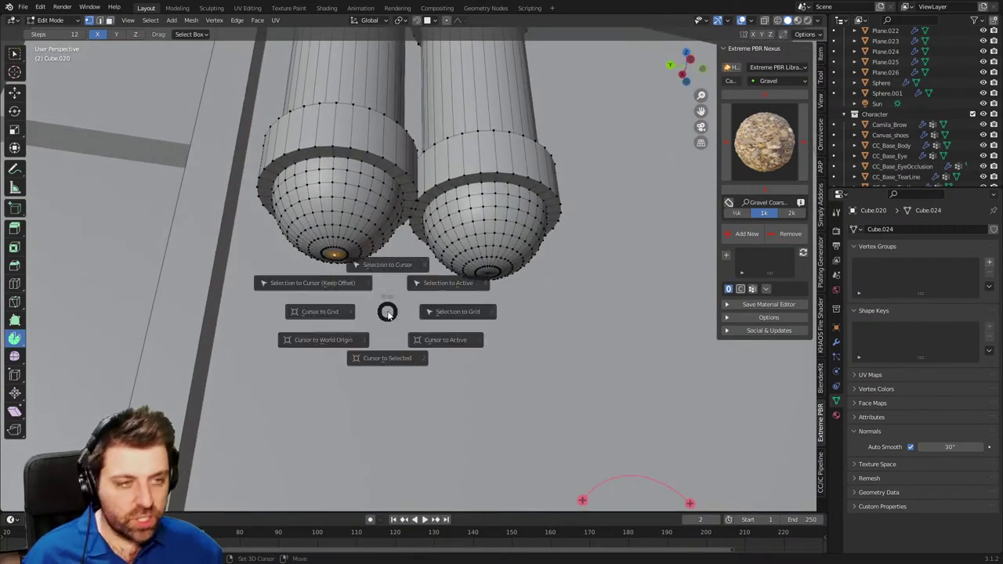
{"action": "left_click", "coordinate": [315, 339]}
{"action": "key", "text": "shift+s"}
{"action": "left_click", "coordinate": [332, 400]}
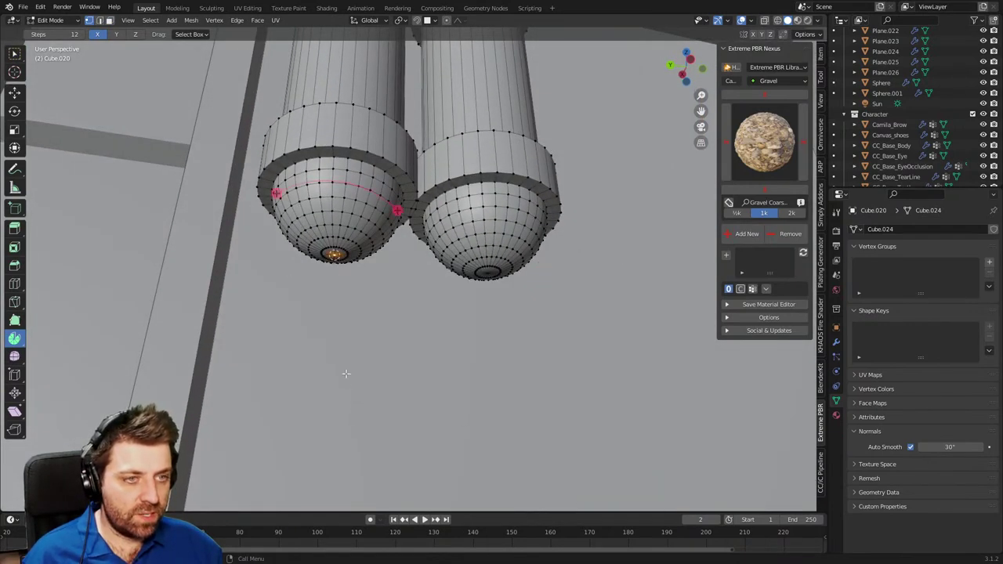
Add a Bezier curve object at the 3D cursor beneath the left tank.
{"action": "scroll", "coordinate": [365, 278], "scroll_direction": "down", "scroll_amount": 4}
{"action": "key", "text": "Tab"}
{"action": "key", "text": "shift+a"}
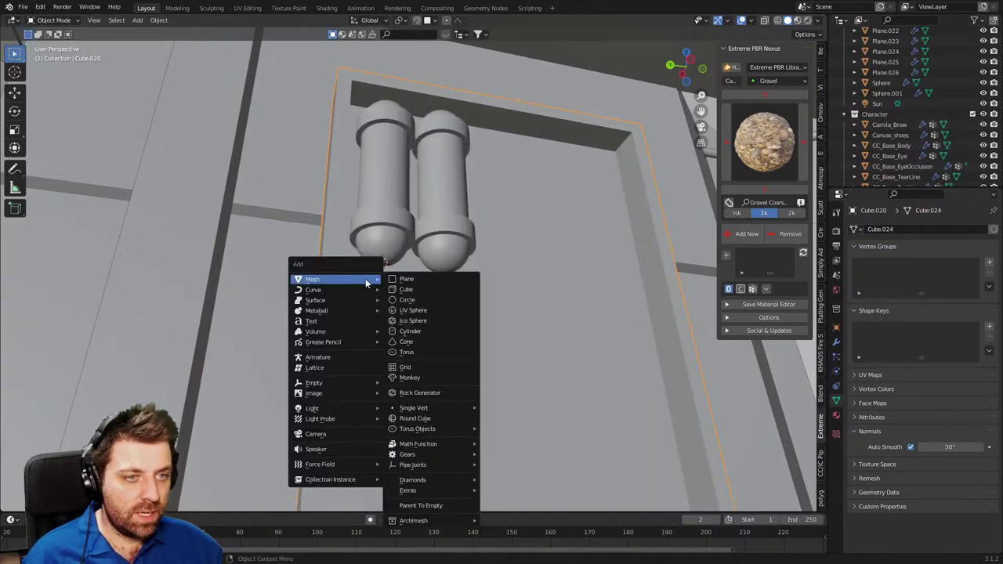
{"action": "mouse_move", "coordinate": [344, 293]}
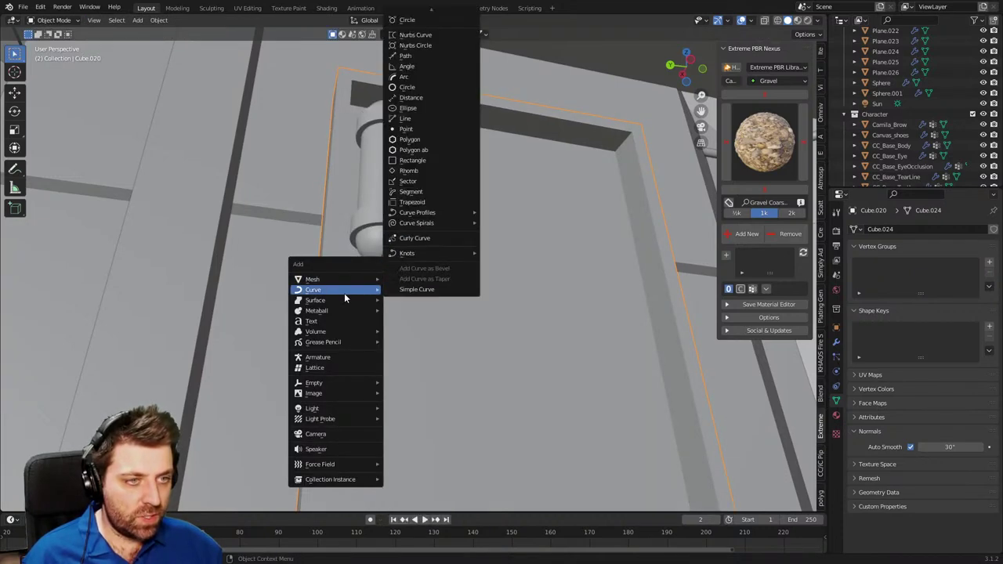
{"action": "left_click", "coordinate": [419, 24]}
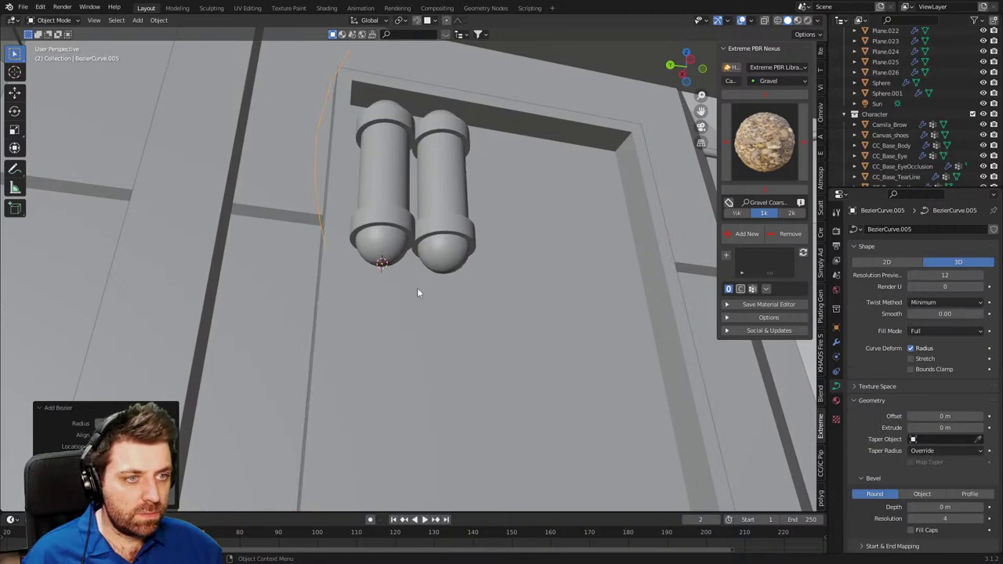
Delete the Bezier curve's control point that sticks out in front of the recess.
{"action": "key", "text": "Tab"}
{"action": "middle_click_drag", "start_coordinate": [417, 292], "coordinate": [359, 329]}
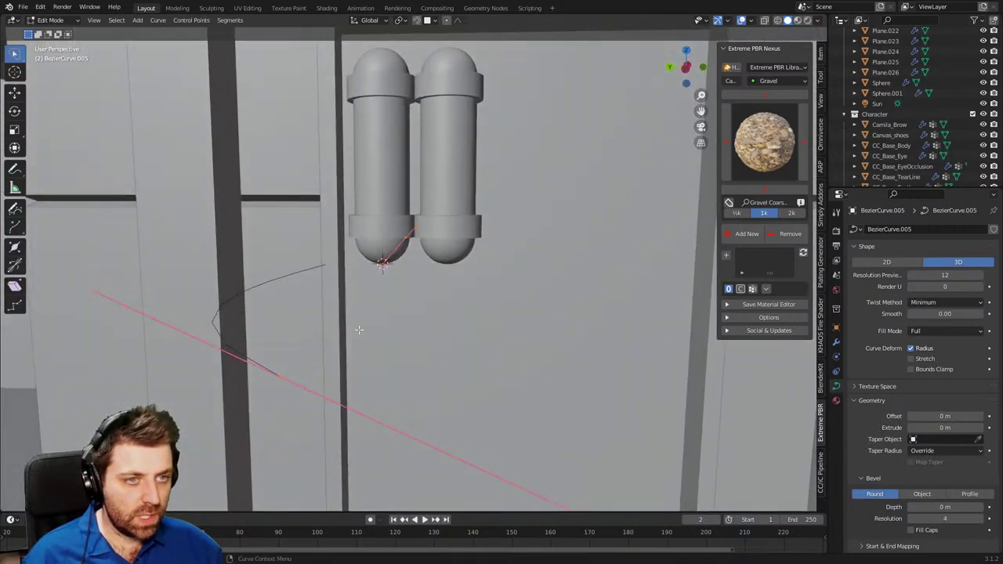
{"action": "key", "text": "x"}
{"action": "left_click", "coordinate": [267, 367]}
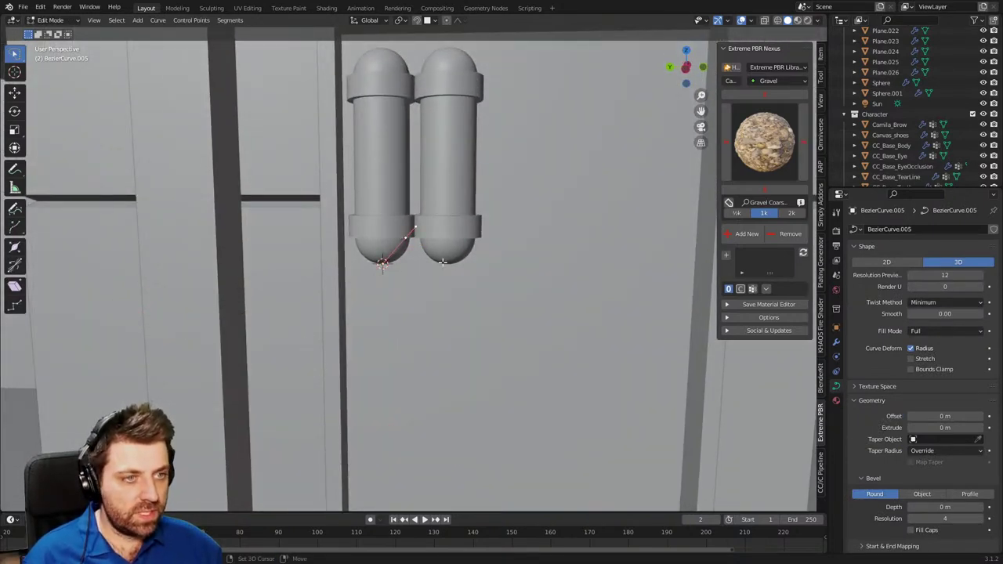
Try to snap the curve's remaining control point to the 3D cursor and extrude it about 0.3 m down along Z.
{"action": "key", "text": "shift+s"}
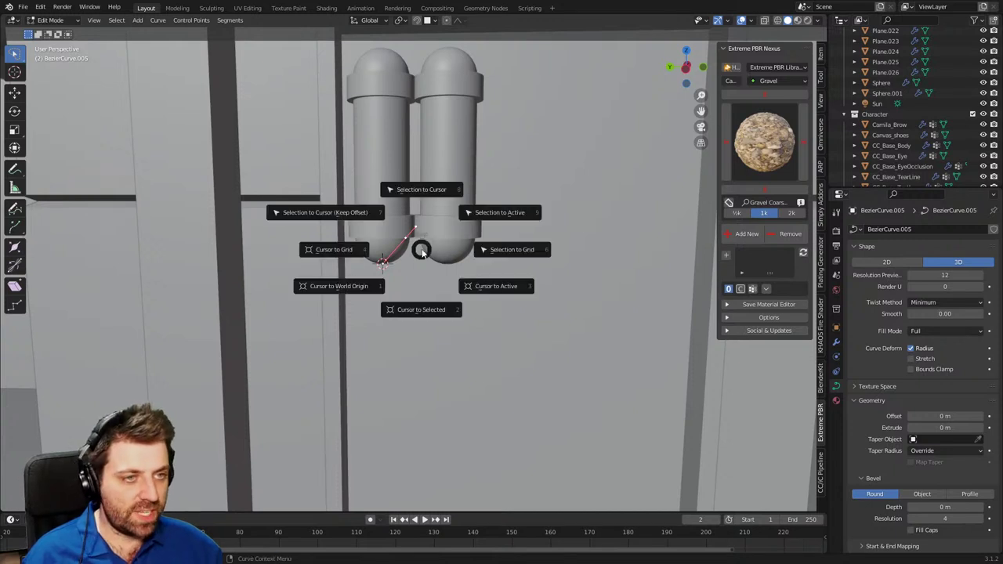
{"action": "left_click", "coordinate": [418, 191]}
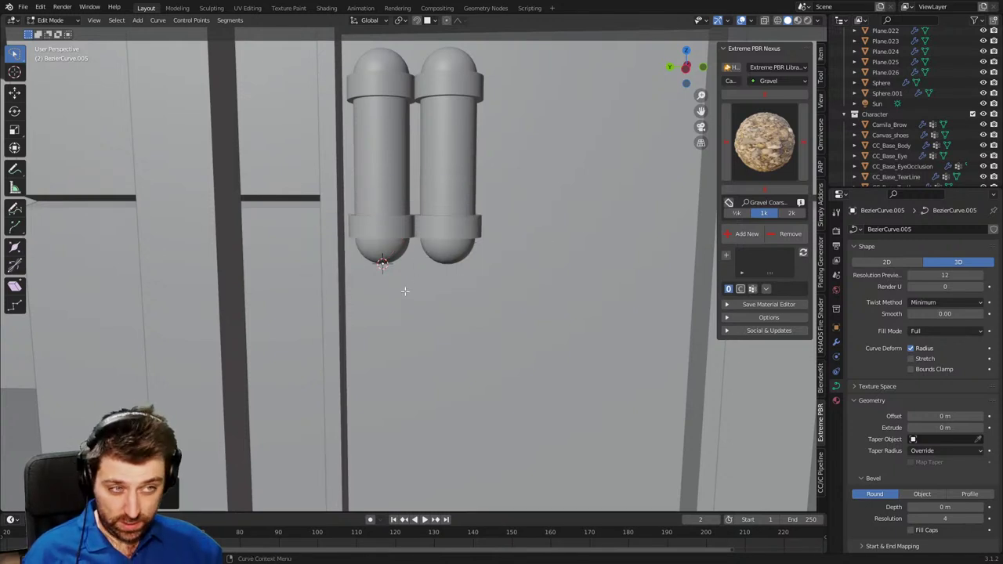
{"action": "key", "text": "e"}
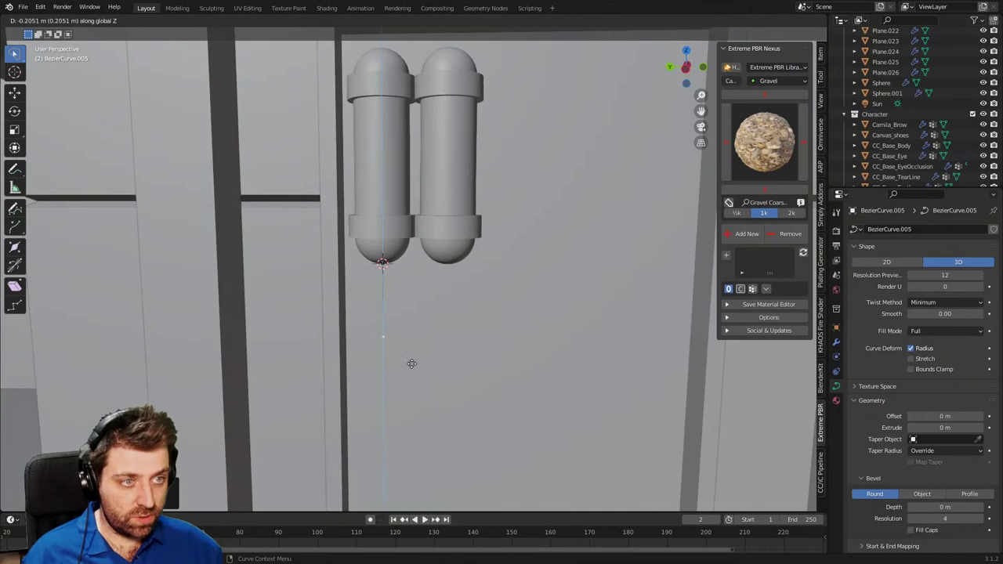
{"action": "left_click", "coordinate": [416, 381]}
Try to enlarge the control points at the curve's upper and lower ends by scaling them.
{"action": "middle_click_drag", "start_coordinate": [416, 381], "coordinate": [442, 312]}
{"action": "left_click", "coordinate": [385, 263]}
{"action": "key", "text": "s"}
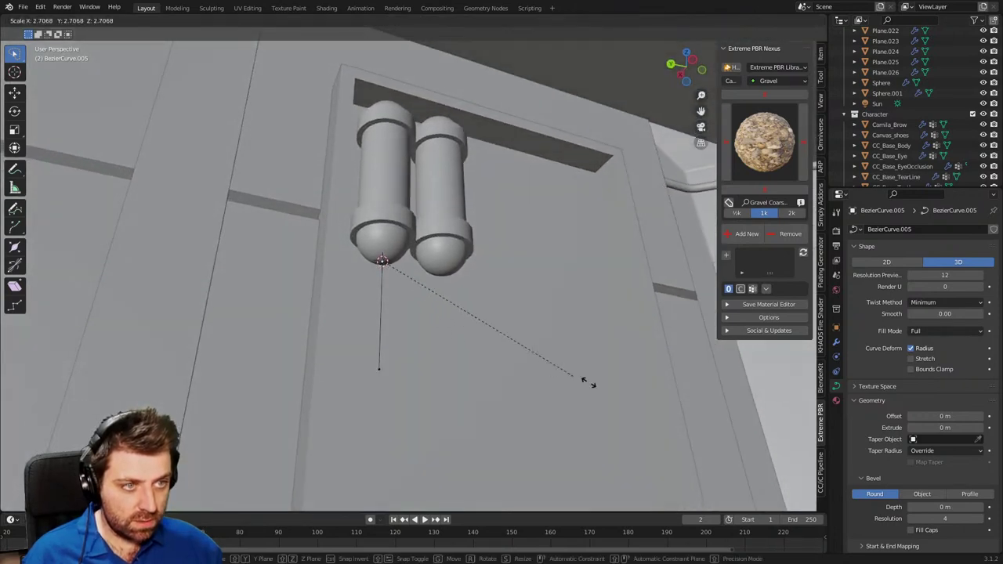
{"action": "right_click", "coordinate": [567, 388]}
{"action": "key", "text": "s"}
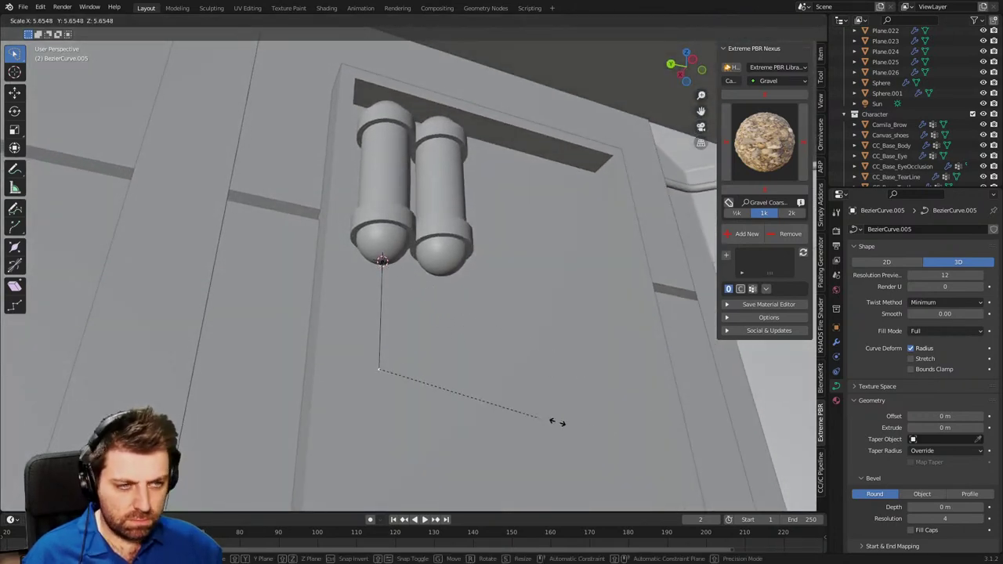
{"action": "left_click", "coordinate": [688, 449]}
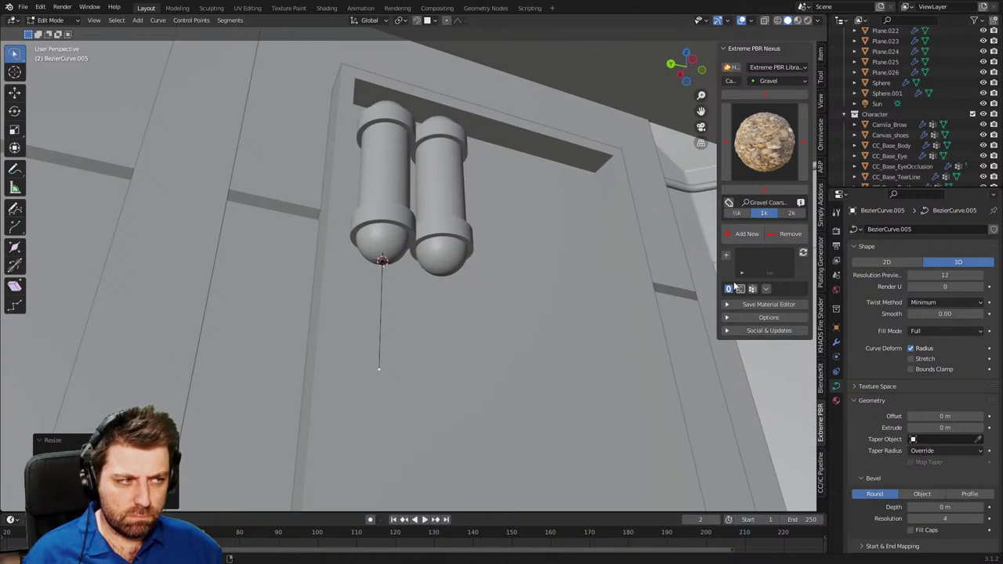
Show the lower control point's transform values and try to increase its radius with Shrink/Fatten.
{"action": "left_click", "coordinate": [820, 61]}
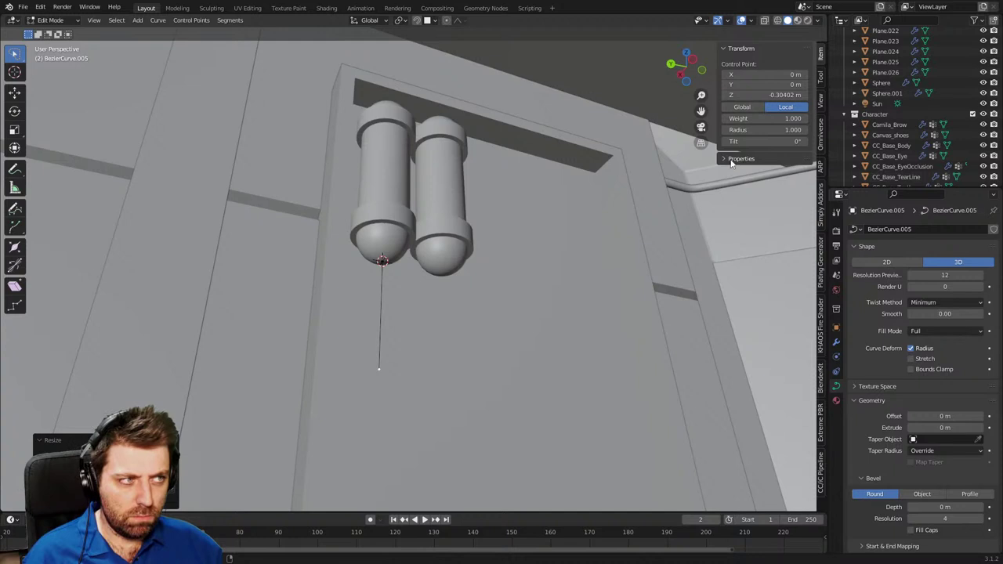
{"action": "left_click", "coordinate": [821, 79]}
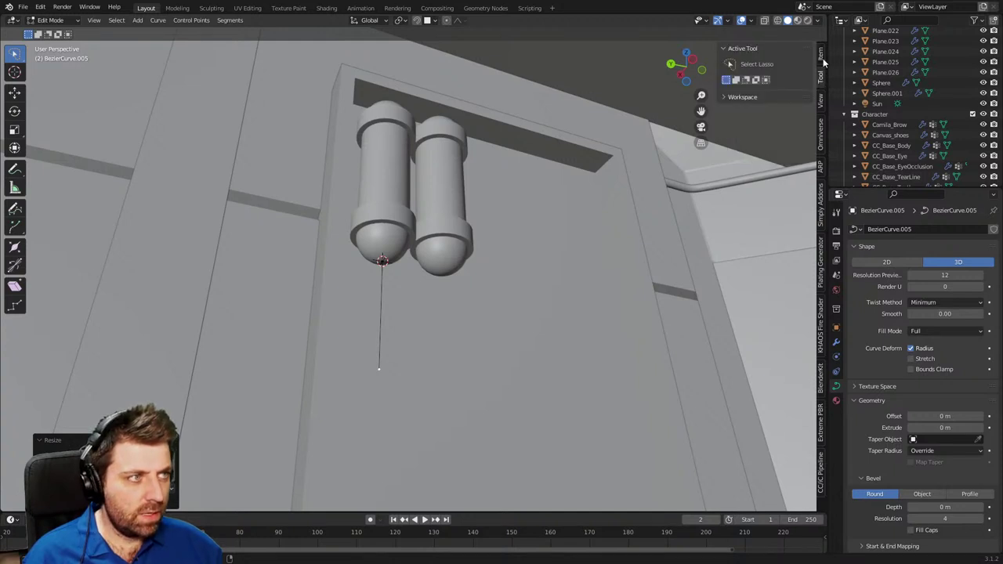
{"action": "left_click", "coordinate": [821, 60]}
{"action": "key", "text": "alt+s"}
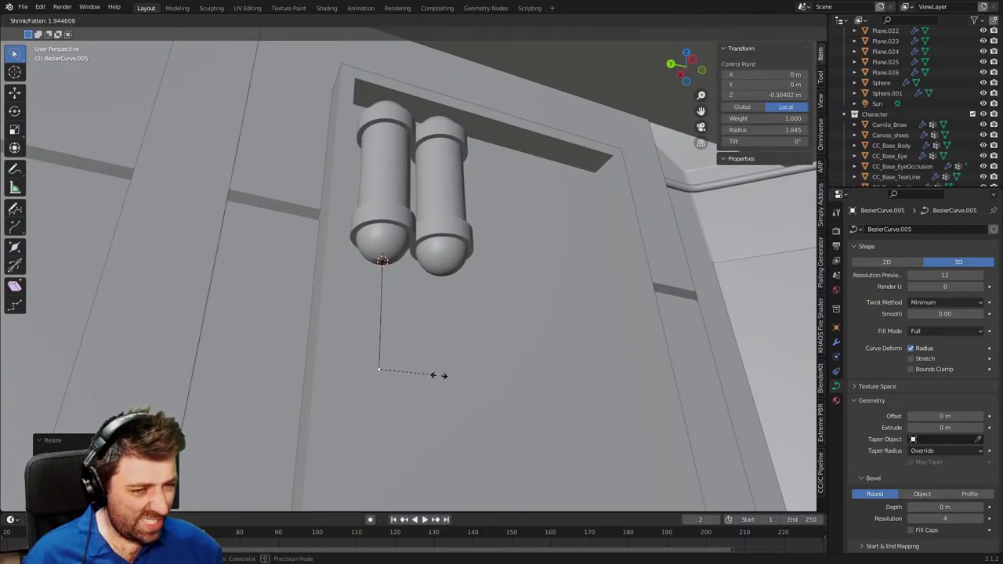
{"action": "key", "text": "Escape"}
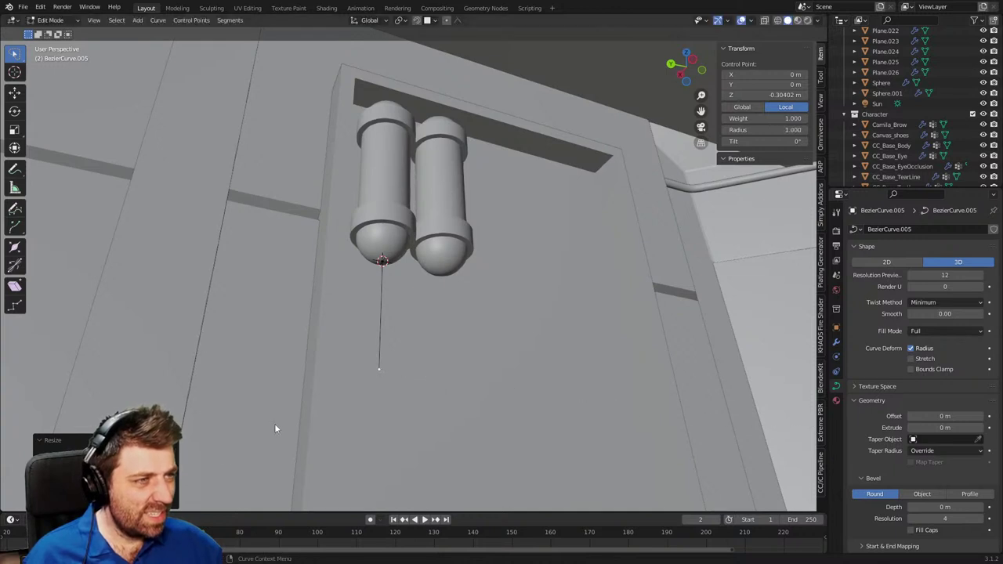
Try to extrude an extra control point sideways from the curve's lower end and adjust the corner point's radius, then undo it.
{"action": "key", "text": "e"}
{"action": "left_click", "coordinate": [557, 452]}
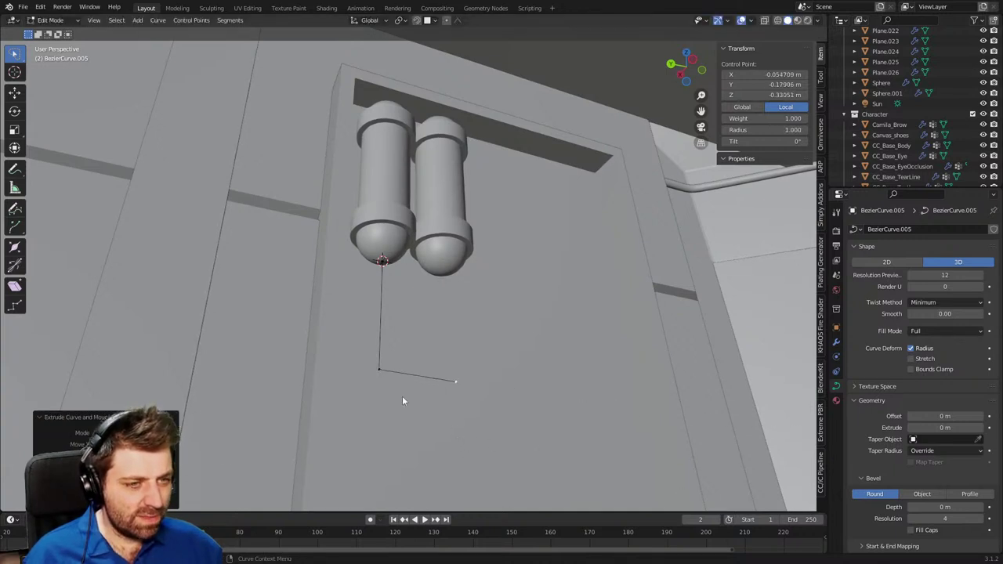
{"action": "left_click", "coordinate": [382, 370]}
{"action": "left_click_drag", "start_coordinate": [764, 130], "coordinate": [807, 130]}
{"action": "key", "text": "Escape"}
{"action": "key", "text": "ctrl+z"}
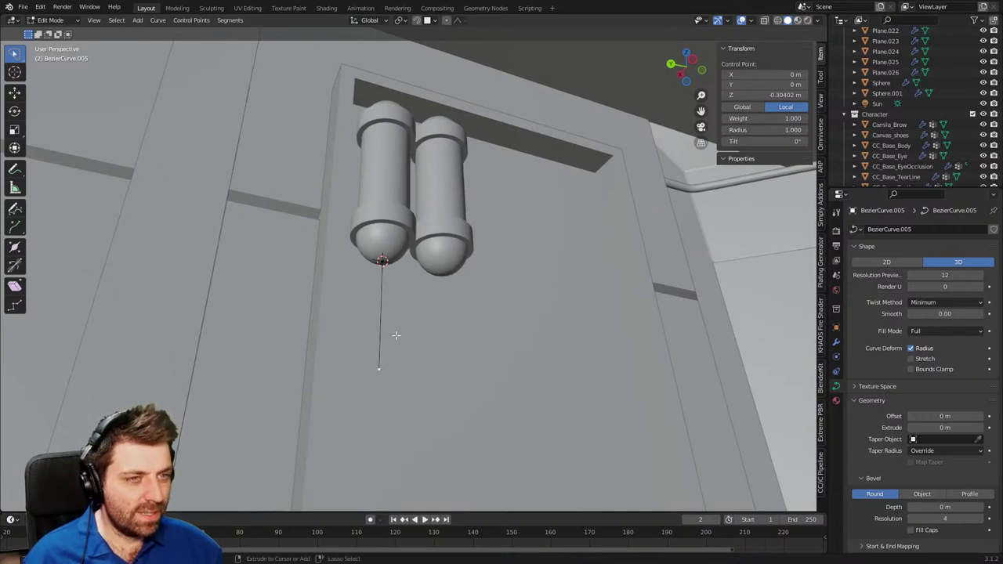
Move the curve's remaining control point along X onto the 3D cursor beneath the capsule tank and rotate it 90° to run vertically.
{"action": "middle_click_drag", "start_coordinate": [379, 336], "coordinate": [251, 352]}
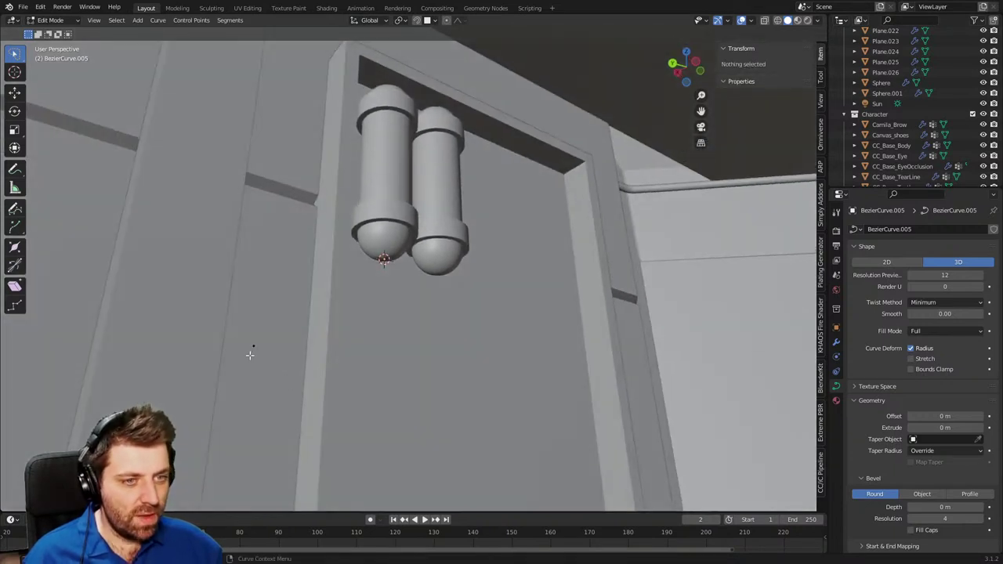
{"action": "key", "text": "KP_3"}
{"action": "key", "text": "z"}
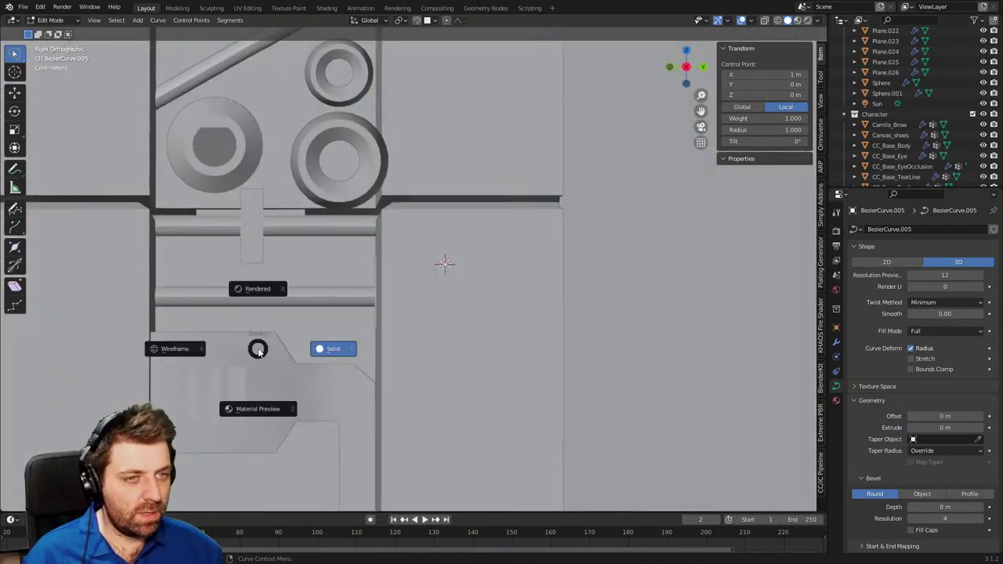
{"action": "left_click", "coordinate": [235, 347]}
{"action": "key", "text": "KP_1"}
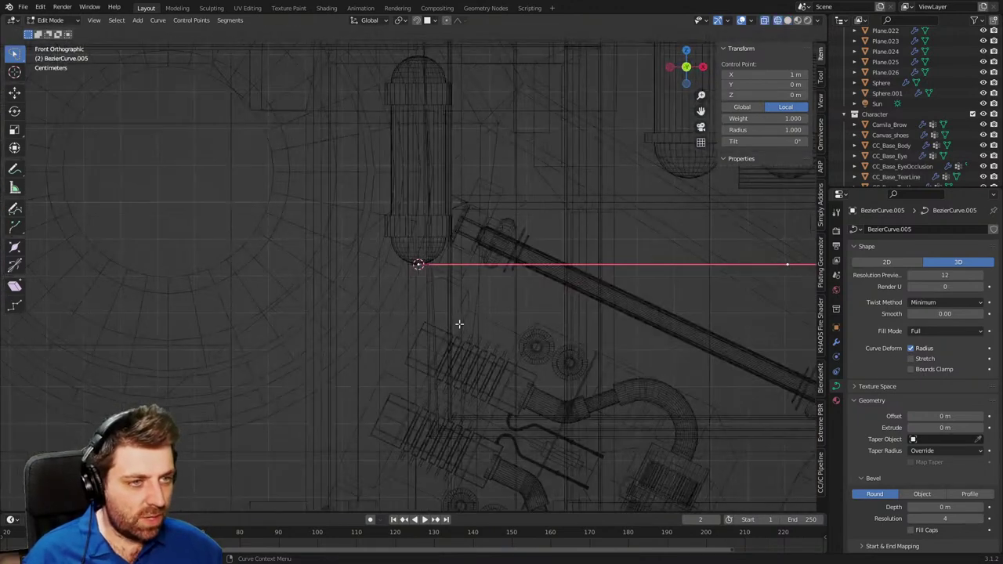
{"action": "key", "text": "g"}
{"action": "key", "text": "x"}
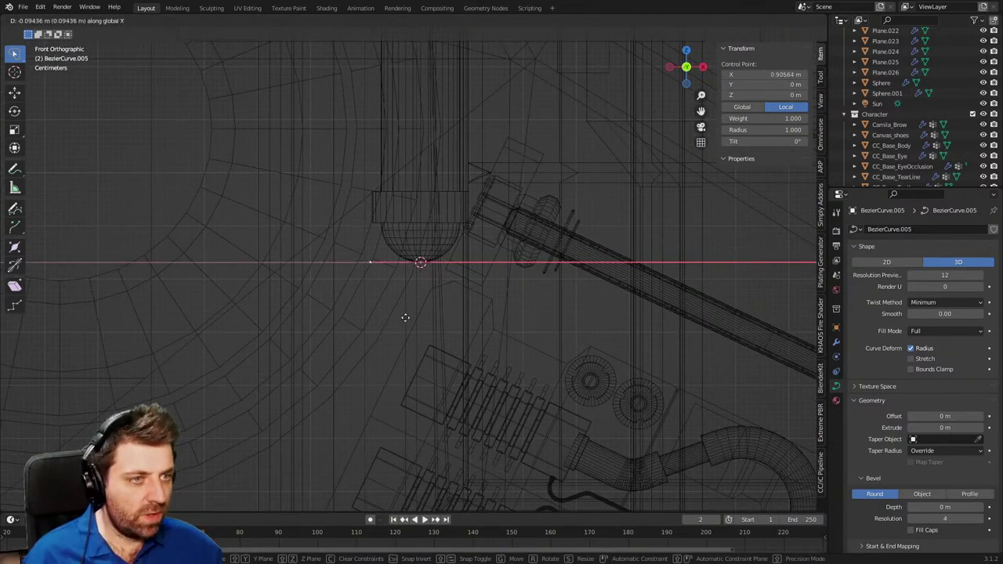
{"action": "left_click", "coordinate": [772, 306]}
{"action": "type", "text": "r90"}
{"action": "key", "text": "Return"}
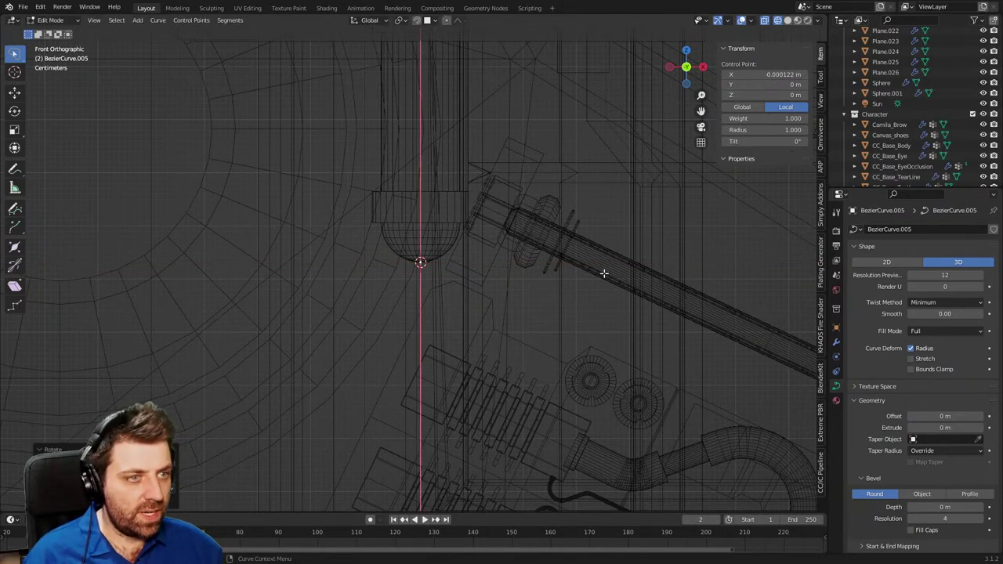
Shorten the control point's handles by scaling and extrude it about 0.37 m straight down along Z.
{"action": "key", "text": "s"}
{"action": "left_click", "coordinate": [459, 267]}
{"action": "key", "text": "s"}
{"action": "left_click", "coordinate": [495, 268]}
{"action": "key", "text": "KP_3"}
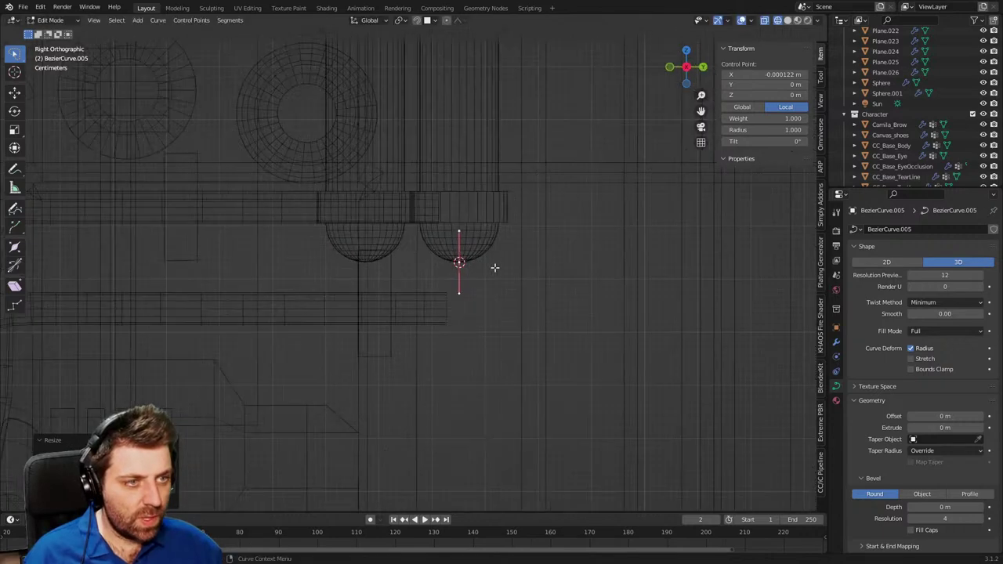
{"action": "key", "text": "e"}
{"action": "key", "text": "z"}
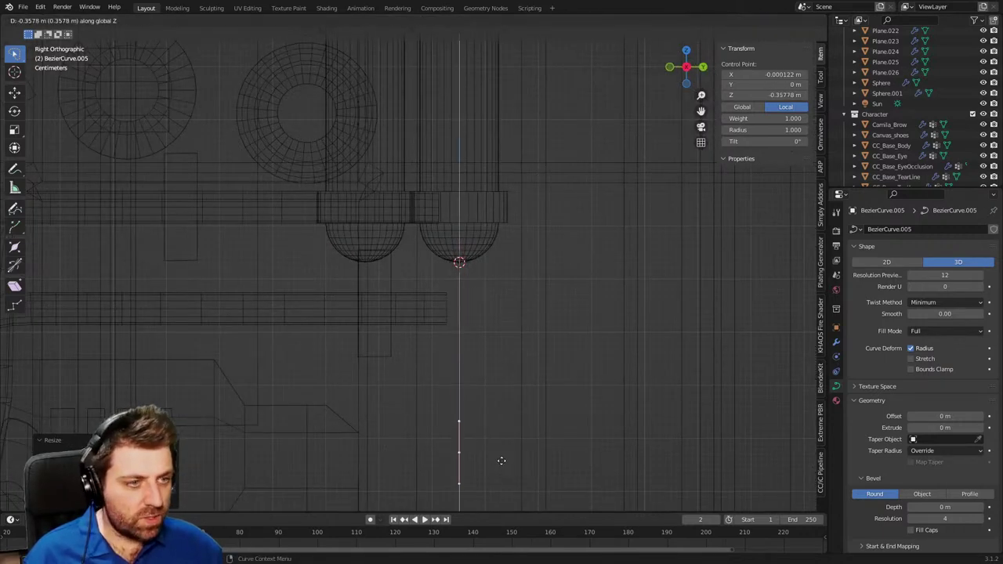
{"action": "left_click", "coordinate": [499, 463]}
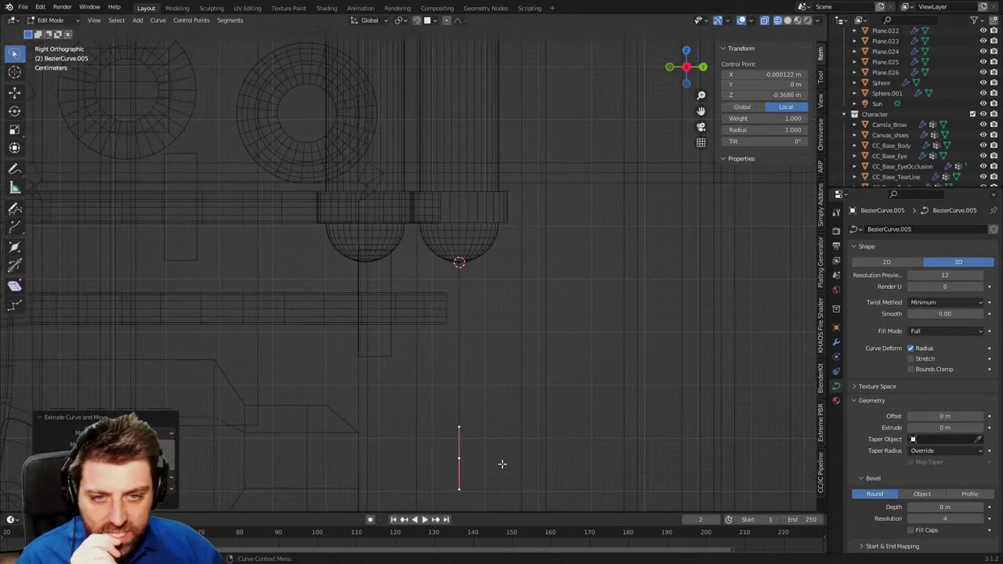
Extrude another control point diagonally from the curve's lower end, about 0.19 m along Y and 0.12 m down.
{"action": "scroll", "coordinate": [503, 464], "scroll_direction": "down", "scroll_amount": 1}
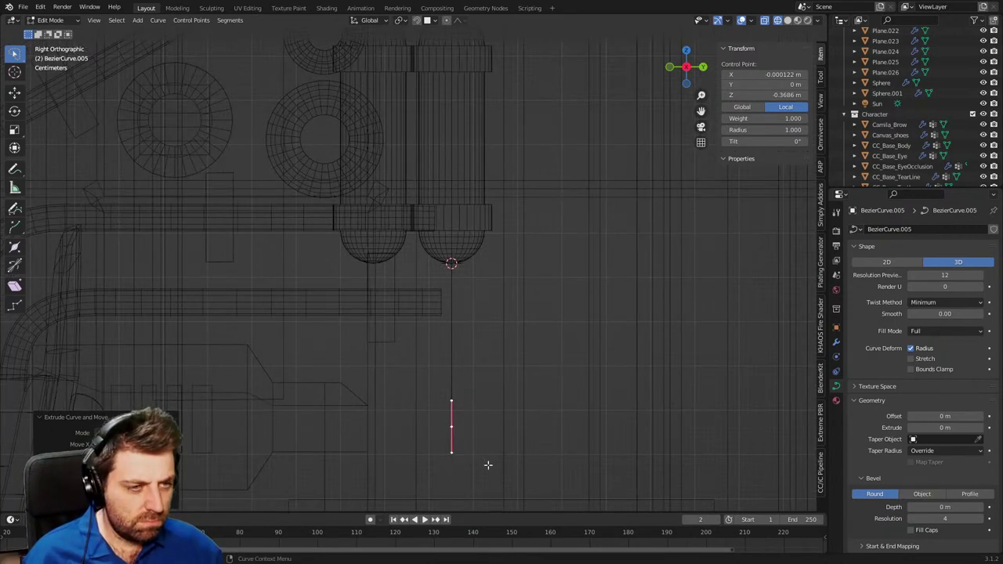
{"action": "middle_click_drag", "start_coordinate": [504, 374], "coordinate": [504, 261], "text": "shift"}
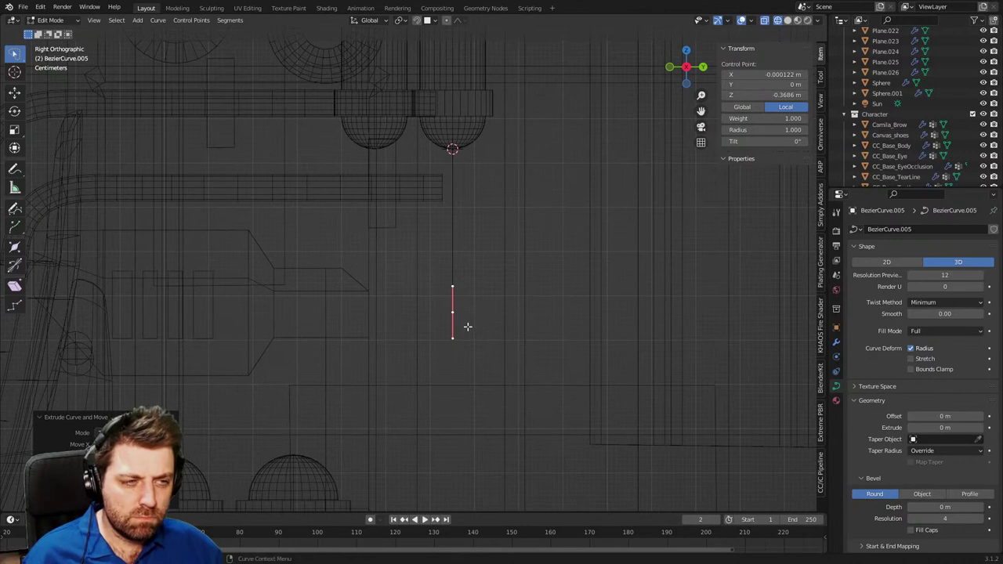
{"action": "key", "text": "g"}
{"action": "left_click", "coordinate": [555, 384]}
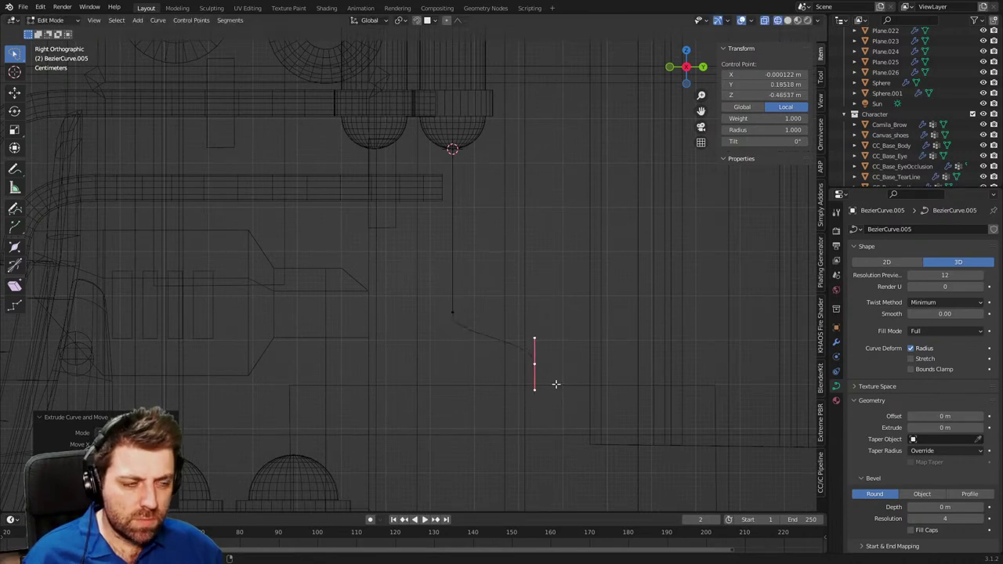
Examine the curve's sideways bend against the tanks and recessed panel in solid shading.
{"action": "key", "text": "shift+z"}
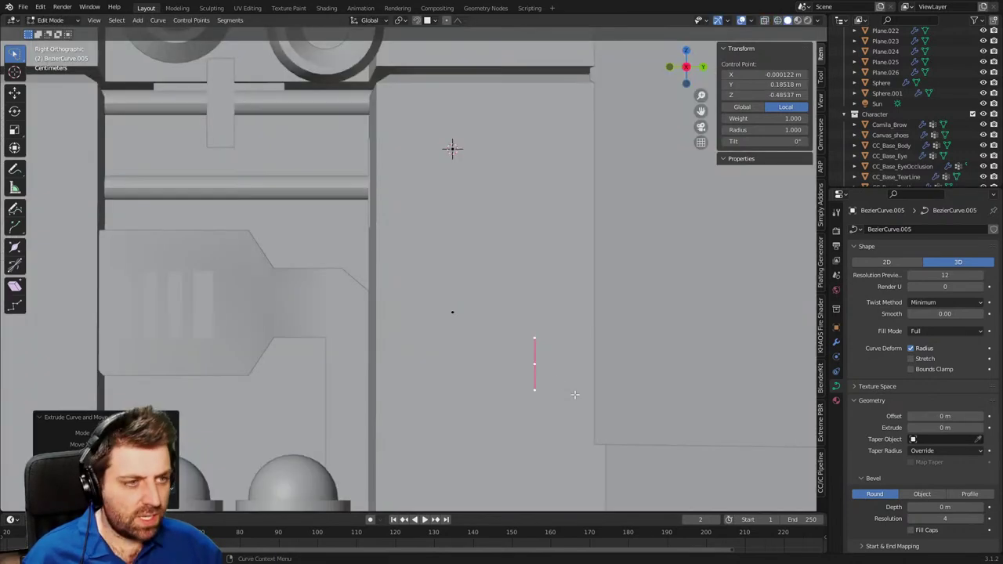
{"action": "middle_click_drag", "start_coordinate": [287, 333], "coordinate": [549, 352]}
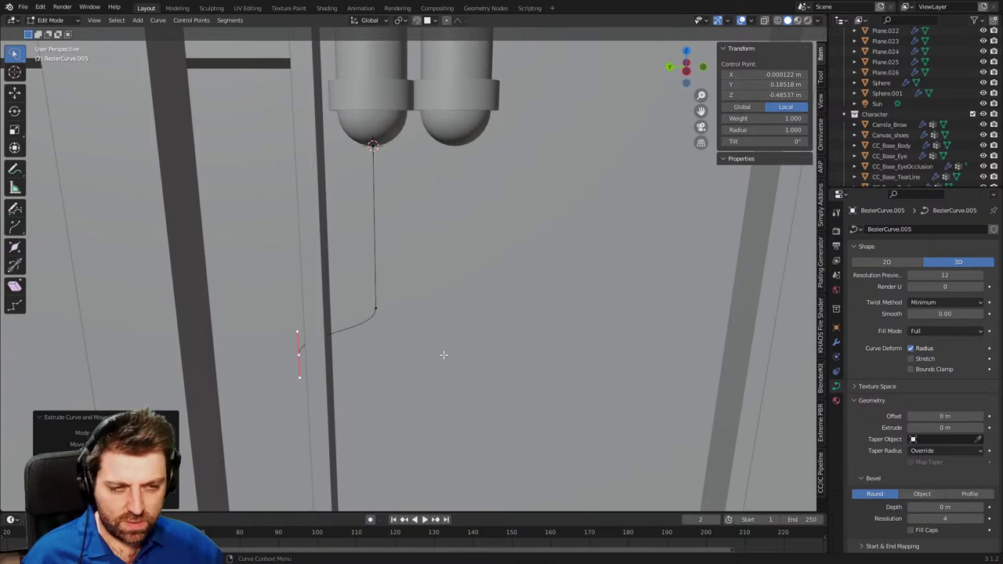
{"action": "key", "text": "shift+z"}
{"action": "key", "text": "shift+z"}
{"action": "key", "text": "shift+z"}
{"action": "key", "text": "shift+z"}
{"action": "key", "text": "shift+z"}
{"action": "key", "text": "shift+z"}
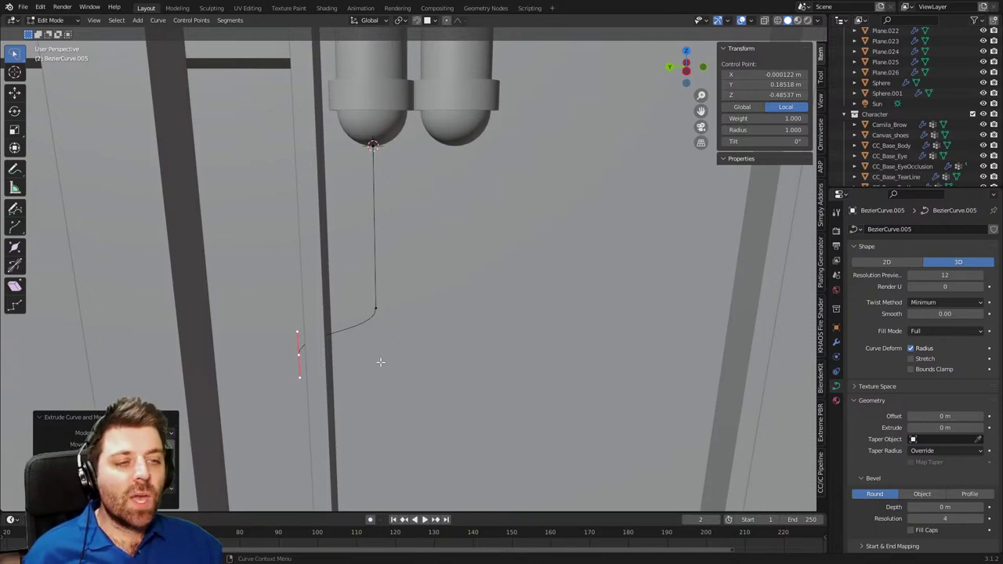
{"action": "key", "text": "KP_3"}
{"action": "key", "text": "KP_1"}
{"action": "key", "text": "KP_3"}
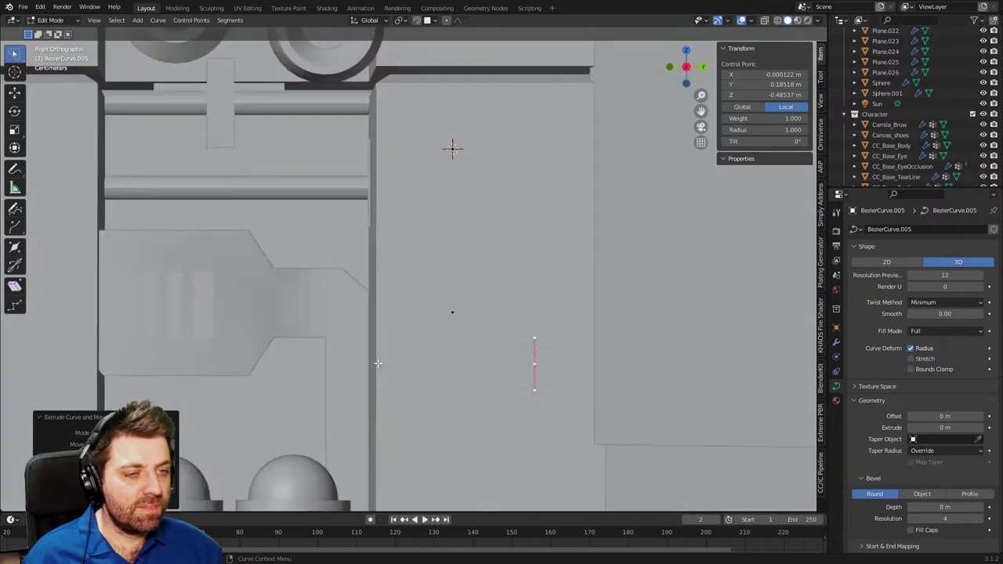
In the wireframe side view, move the curve's middle control point up along Z to just below the tank.
{"action": "key", "text": "z"}
{"action": "left_click", "coordinate": [335, 365]}
{"action": "middle_click_drag", "start_coordinate": [385, 352], "coordinate": [350, 351], "text": "shift"}
{"action": "left_click", "coordinate": [420, 313]}
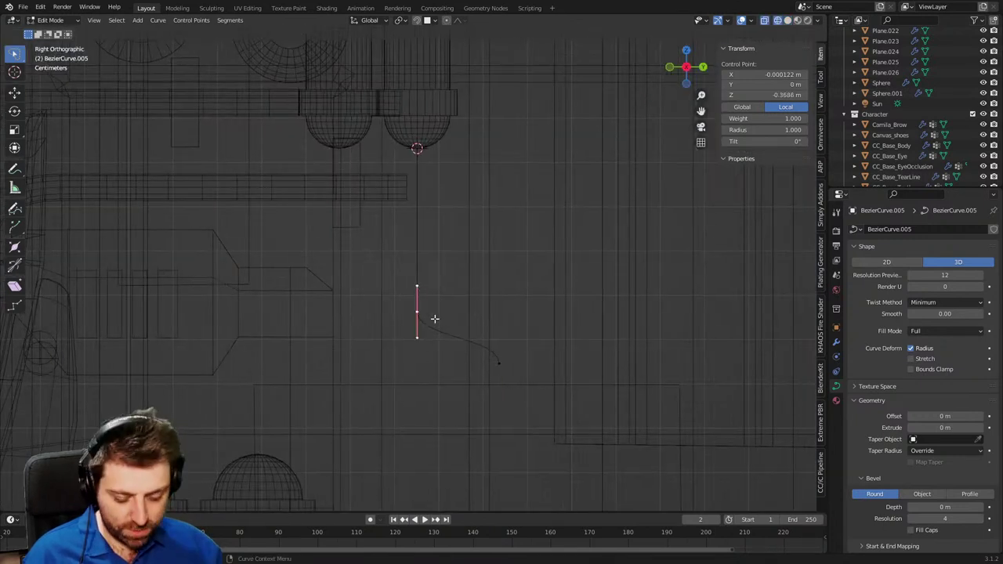
{"action": "key", "text": "g"}
{"action": "key", "text": "z"}
{"action": "left_click", "coordinate": [459, 192]}
Reposition the curve's lower control point to about Y 0.08 m and Z -0.18 m, forming a compact S-bend.
{"action": "left_click", "coordinate": [494, 345]}
{"action": "left_click", "coordinate": [505, 370]}
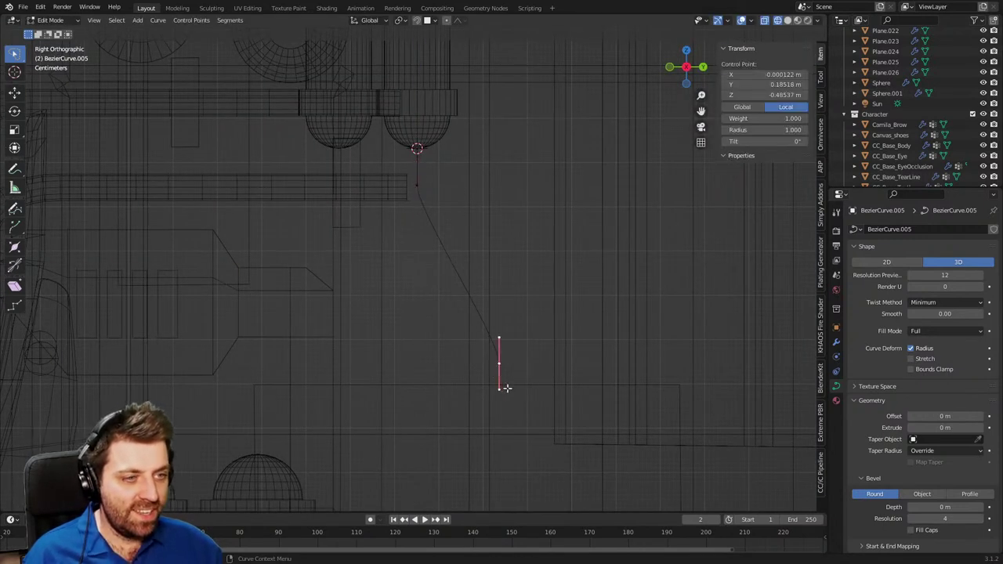
{"action": "left_click", "coordinate": [448, 305]}
{"action": "left_click", "coordinate": [513, 407]}
{"action": "key", "text": "g"}
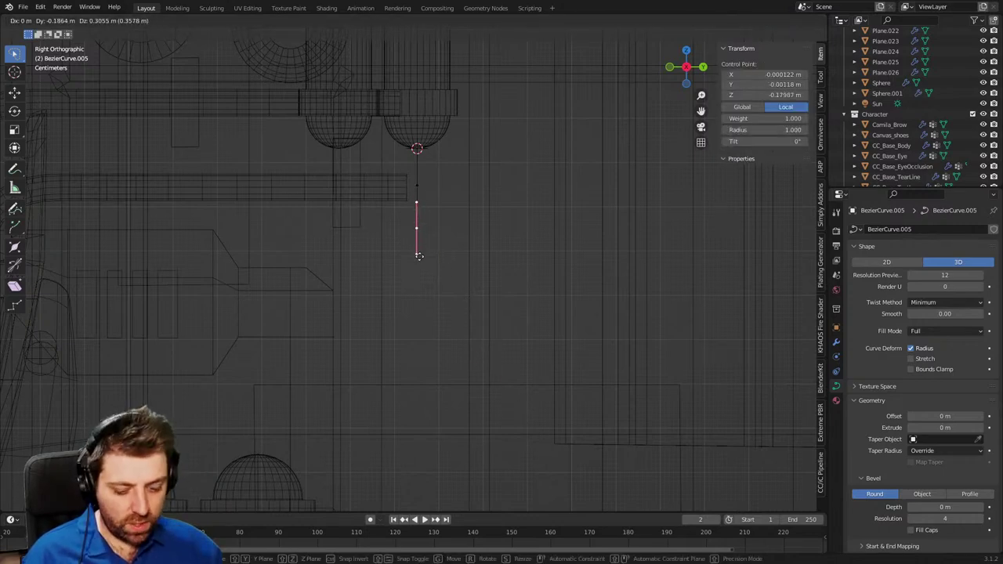
{"action": "left_click", "coordinate": [419, 256]}
{"action": "scroll", "coordinate": [403, 290], "scroll_direction": "up", "scroll_amount": 2}
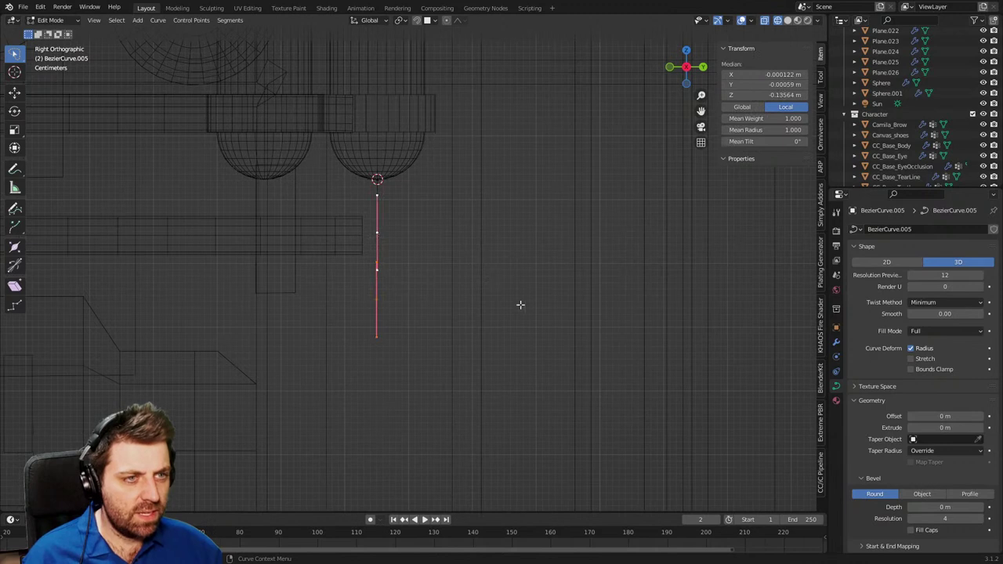
{"action": "scroll", "coordinate": [387, 307], "scroll_direction": "up", "scroll_amount": 2}
{"action": "key", "text": "g"}
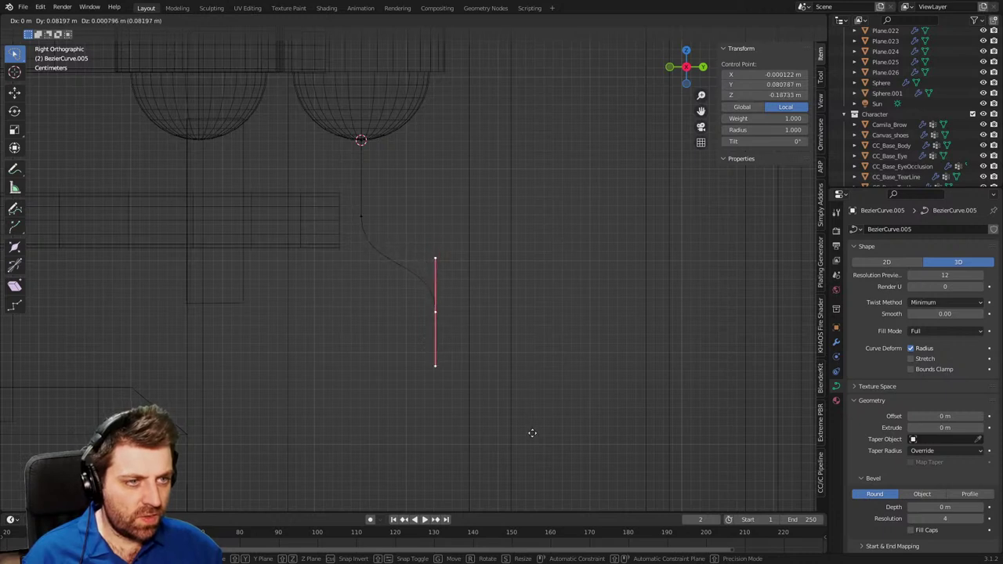
{"action": "left_click", "coordinate": [450, 390]}
Extrude the curve's lower end straight down and extend it along Z to about -0.61 m.
{"action": "middle_click_drag", "start_coordinate": [451, 391], "coordinate": [465, 139], "text": "shift"}
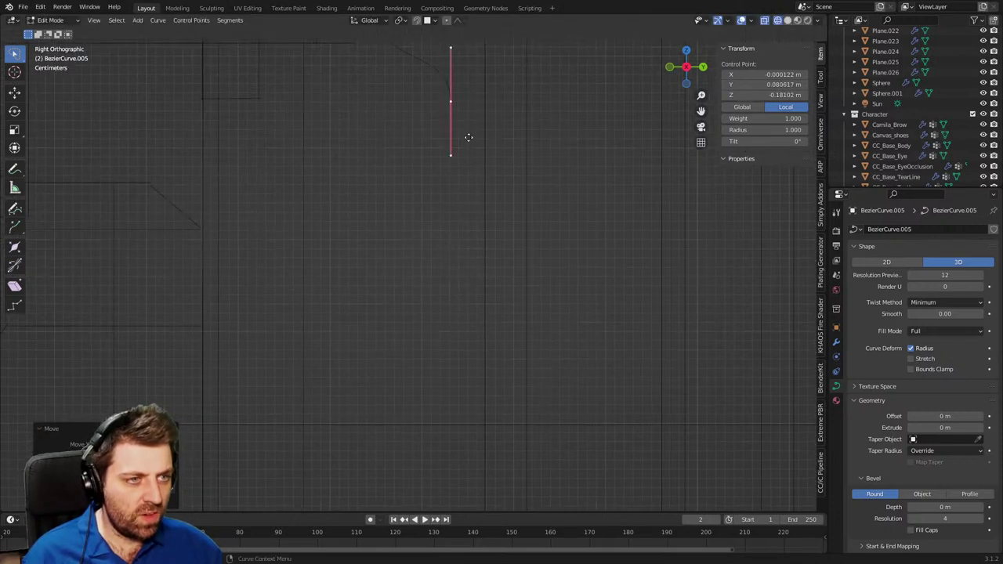
{"action": "key", "text": "e"}
{"action": "left_click", "coordinate": [473, 419]}
{"action": "middle_click_drag", "start_coordinate": [473, 418], "coordinate": [499, 111], "text": "shift"}
{"action": "scroll", "coordinate": [499, 111], "scroll_direction": "down", "scroll_amount": 3}
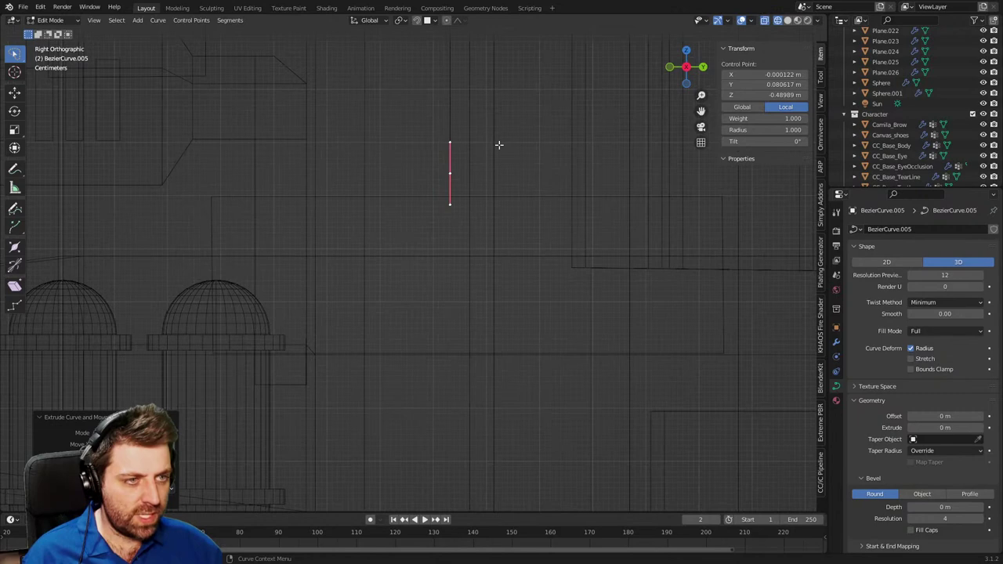
{"action": "key", "text": "g"}
{"action": "key", "text": "z"}
{"action": "left_click", "coordinate": [494, 206]}
Extrude a further control point about 0.37 m down along Z towards the recessed panel's lower edge.
{"action": "mouse_move", "coordinate": [494, 206]}
{"action": "middle_mouse_down"}
{"action": "mouse_move", "coordinate": [479, 249]}
{"action": "mouse_move", "coordinate": [582, 262]}
{"action": "middle_mouse_up"}
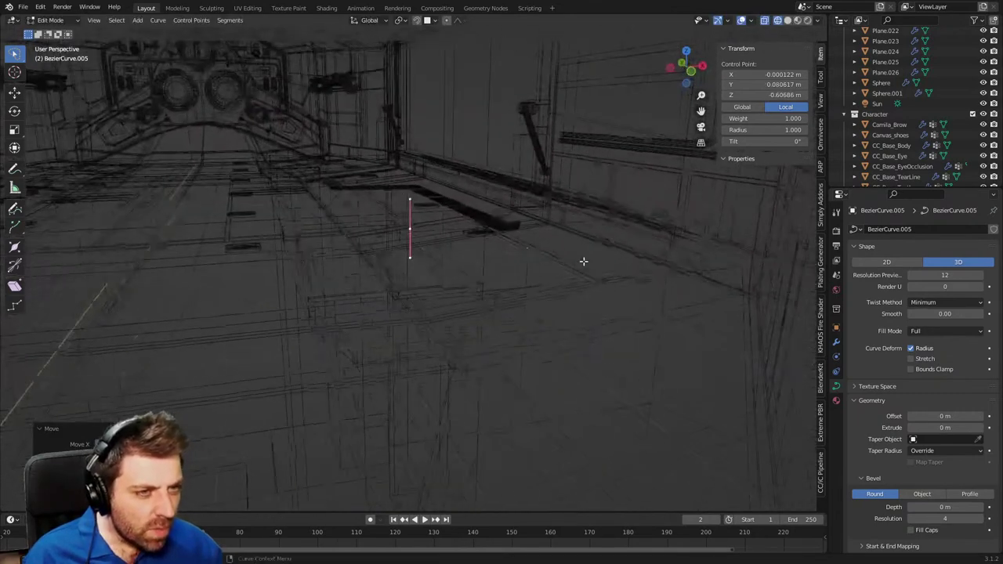
{"action": "key", "text": "z"}
{"action": "left_click", "coordinate": [658, 262]}
{"action": "middle_click_drag", "start_coordinate": [484, 275], "coordinate": [519, 308]}
{"action": "scroll", "coordinate": [519, 308], "scroll_direction": "down", "scroll_amount": 2}
{"action": "middle_click_drag", "start_coordinate": [453, 255], "coordinate": [450, 144], "text": "shift"}
{"action": "scroll", "coordinate": [450, 237], "scroll_direction": "down", "scroll_amount": 1}
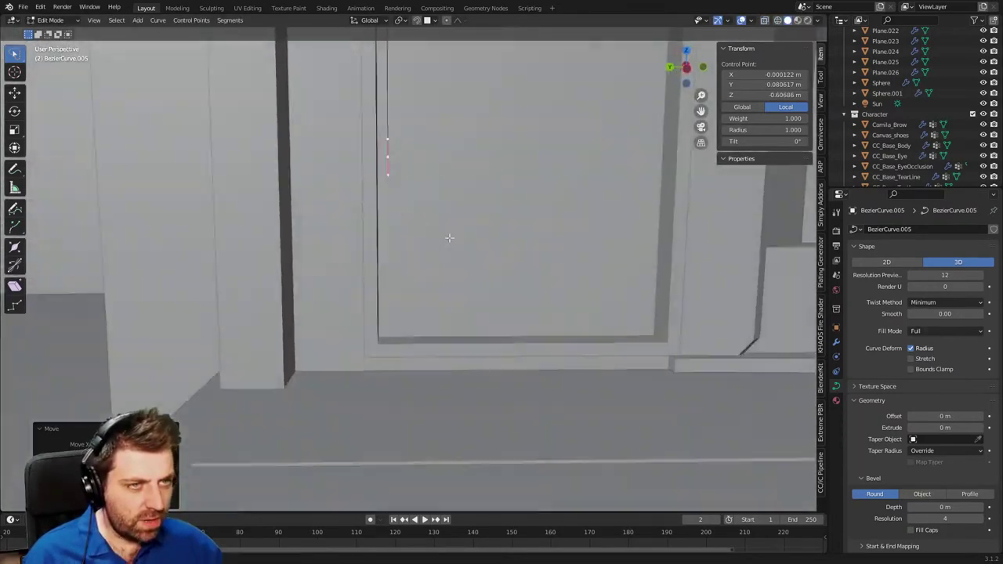
{"action": "middle_click_drag", "start_coordinate": [450, 238], "coordinate": [456, 257]}
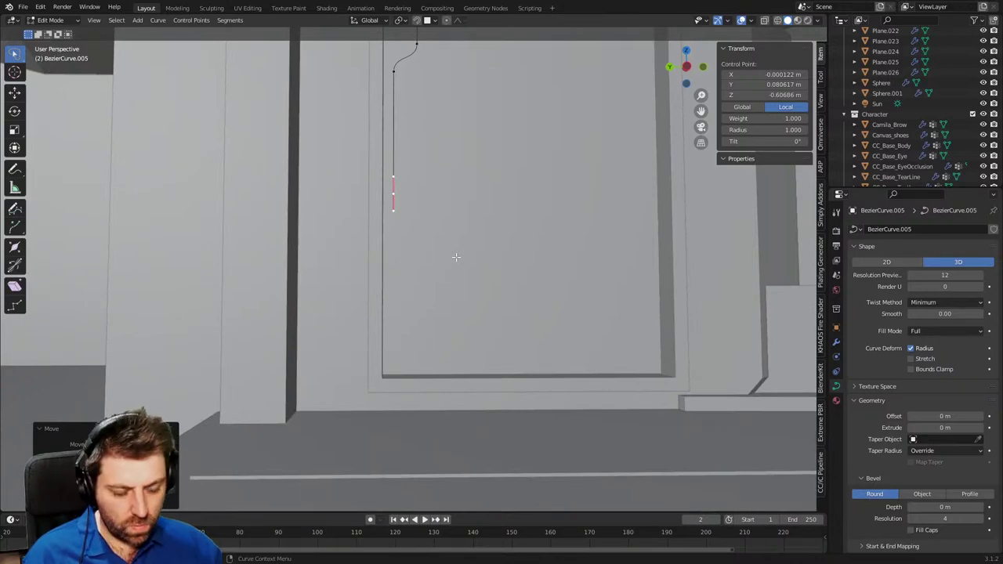
{"action": "key", "text": "g"}
{"action": "key", "text": "z"}
{"action": "left_click", "coordinate": [472, 365]}
{"action": "key", "text": "e"}
{"action": "left_click", "coordinate": [469, 366]}
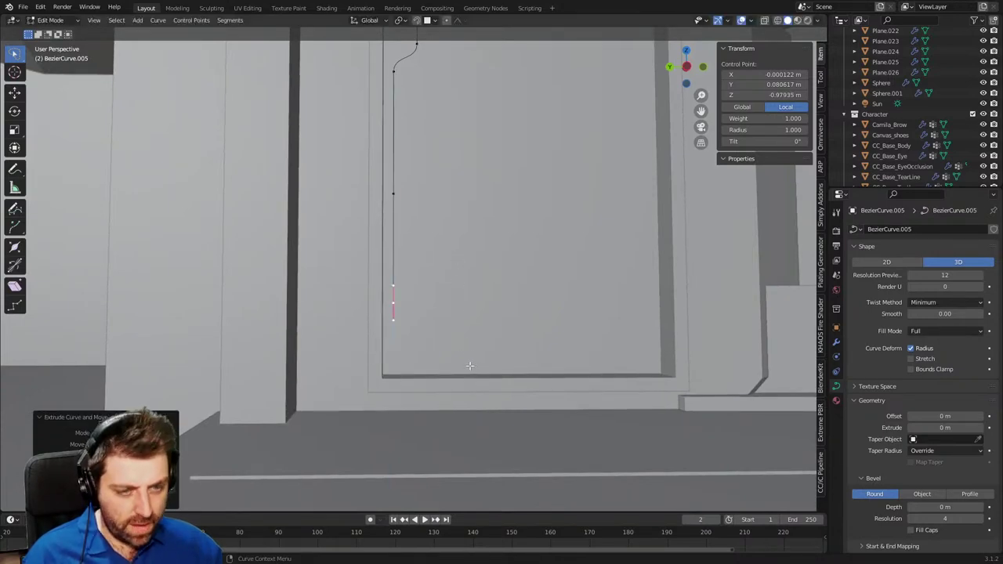
Extrude a corner control point at the curve's lower end, rotate it 90° and place it at about Y -0.006 m, Z -1.065 m.
{"action": "key", "text": "KP_1"}
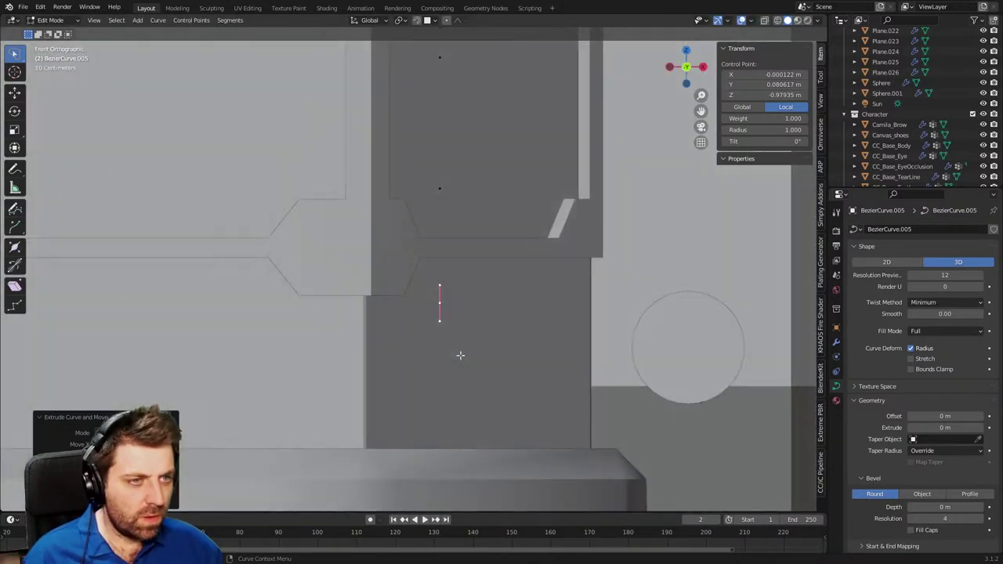
{"action": "key", "text": "KP_3"}
{"action": "key", "text": "z"}
{"action": "left_click", "coordinate": [449, 355]}
{"action": "scroll", "coordinate": [473, 345], "scroll_direction": "up", "scroll_amount": 2}
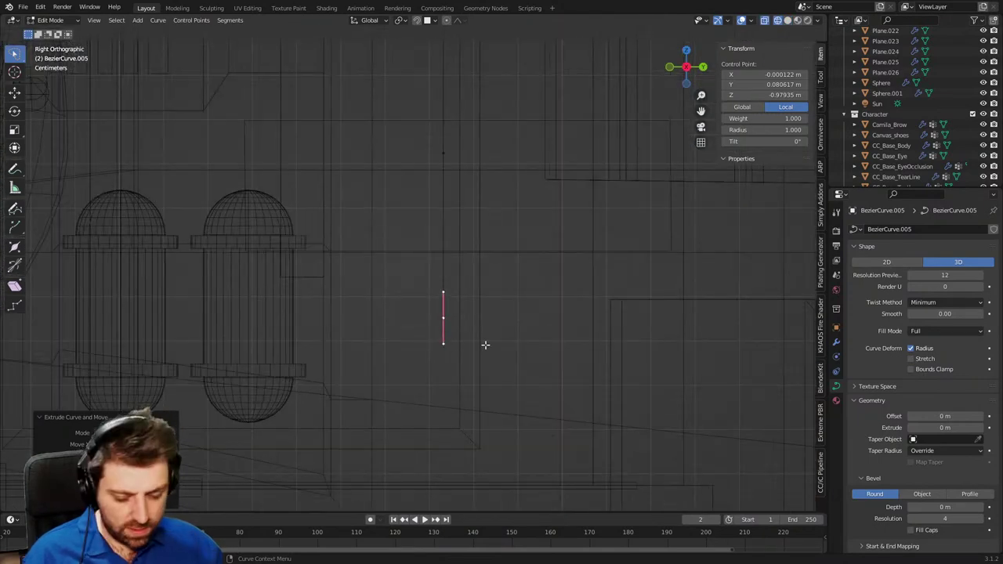
{"action": "key", "text": "e"}
{"action": "left_click", "coordinate": [446, 384]}
{"action": "type", "text": "r90"}
{"action": "key", "text": "Return"}
{"action": "key", "text": "g"}
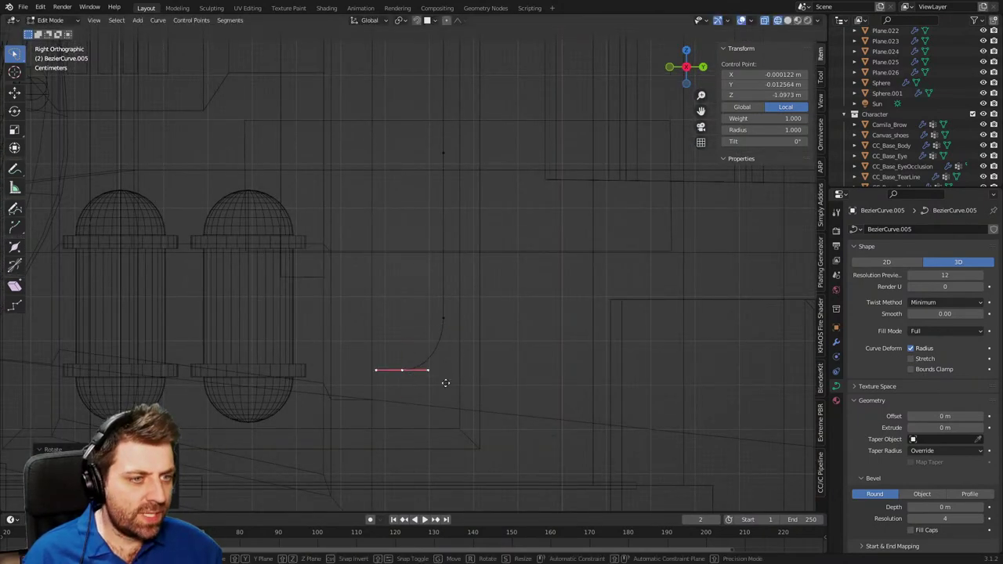
{"action": "key", "text": "g"}
{"action": "left_click", "coordinate": [439, 353]}
{"action": "scroll", "coordinate": [439, 354], "scroll_direction": "down", "scroll_amount": 2}
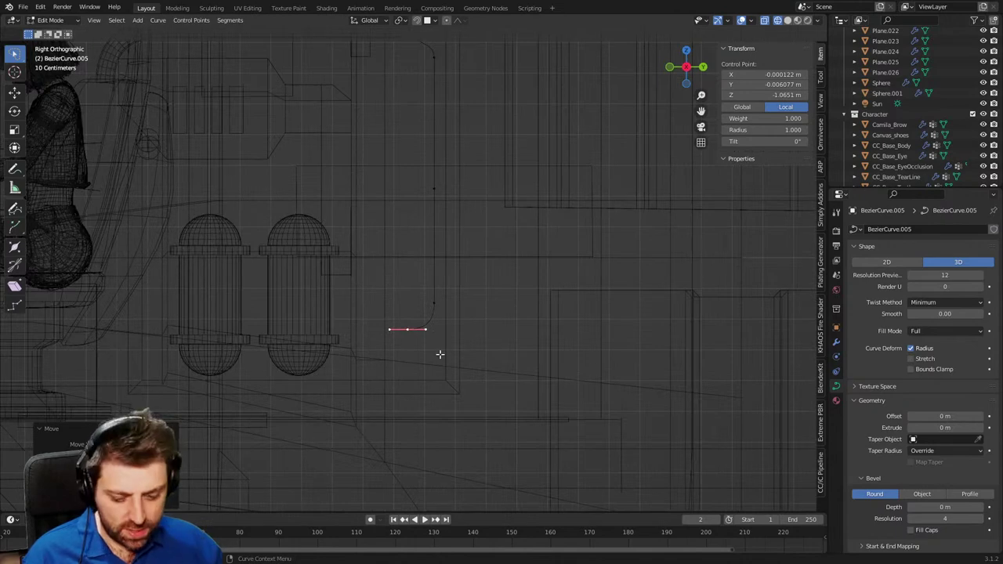
Extrude the curve's end horizontally along negative Y and add a further control point at about Y -0.65 m, Z -1.13 m.
{"action": "key", "text": "g"}
{"action": "key", "text": "y"}
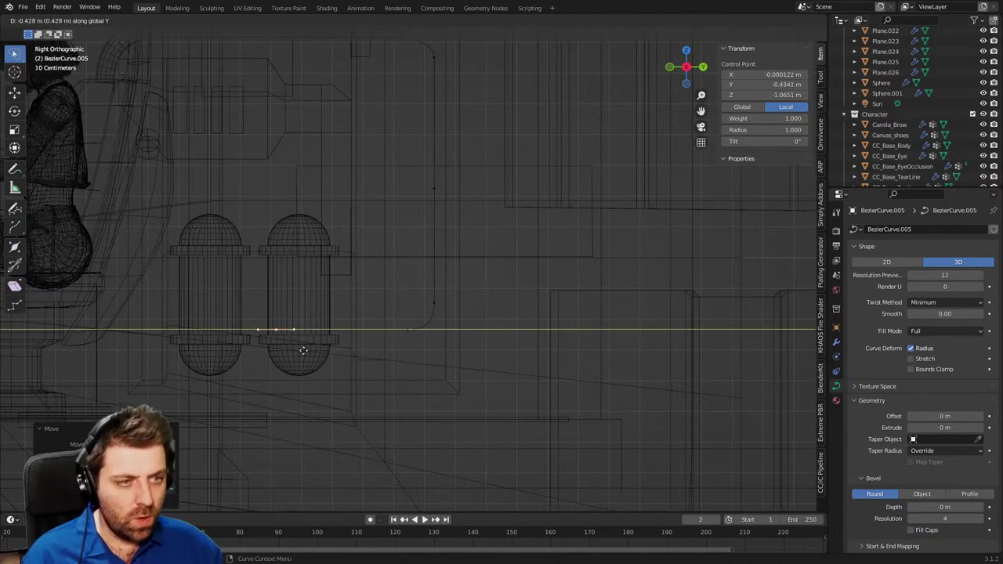
{"action": "left_click", "coordinate": [273, 352]}
{"action": "scroll", "coordinate": [274, 352], "scroll_direction": "up", "scroll_amount": 4}
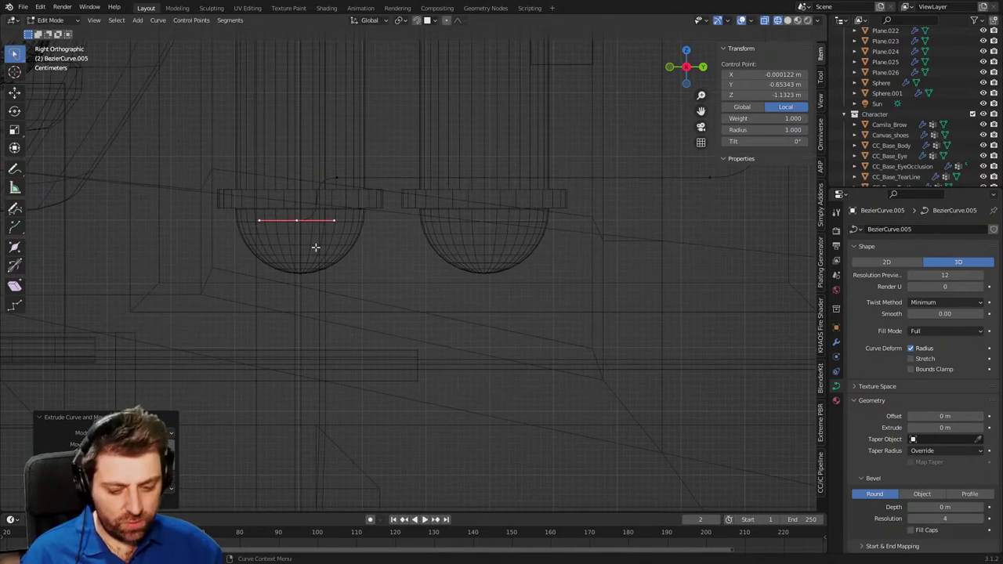
Rotate the newest control point 90° and move it to about Y -0.66 m, Z -1.16 m to form a downward corner.
{"action": "type", "text": "r90"}
{"action": "key", "text": "Return"}
{"action": "key", "text": "g"}
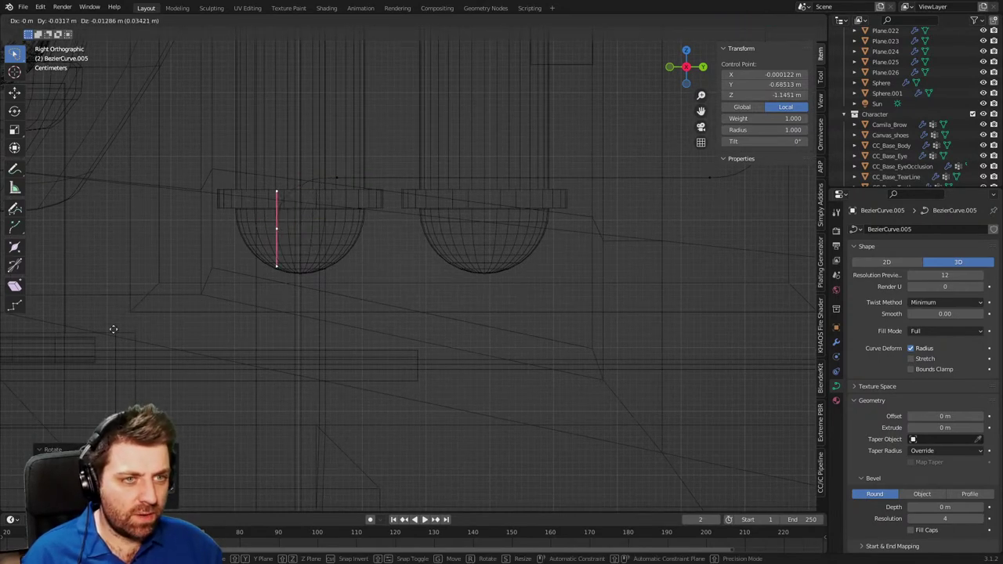
{"action": "left_click", "coordinate": [227, 267]}
{"action": "key", "text": "g"}
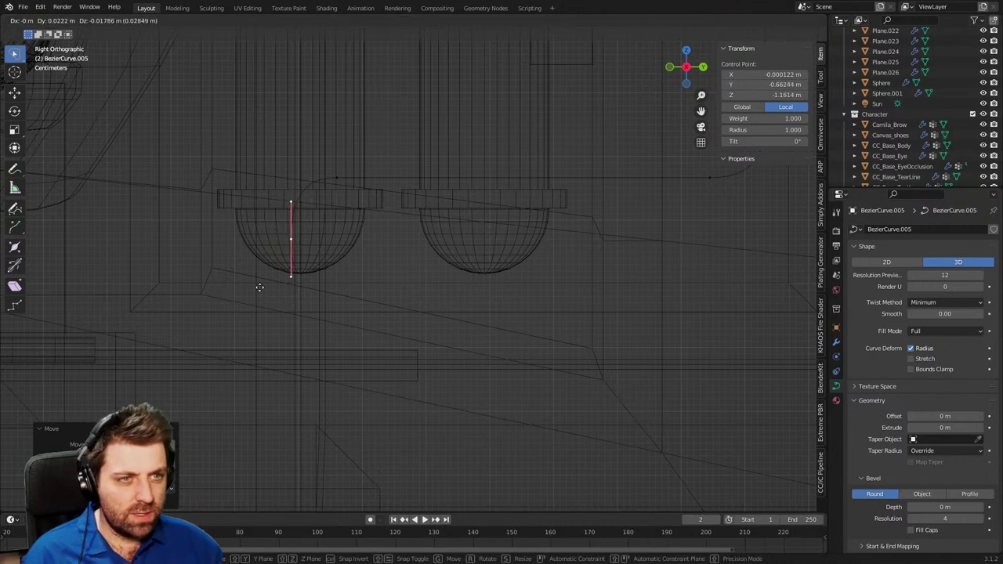
{"action": "left_click", "coordinate": [259, 289]}
Extrude the curve's end about 0.2 m straight down along Z.
{"action": "key", "text": "e"}
{"action": "key", "text": "z"}
{"action": "left_click", "coordinate": [257, 416]}
{"action": "key", "text": "z"}
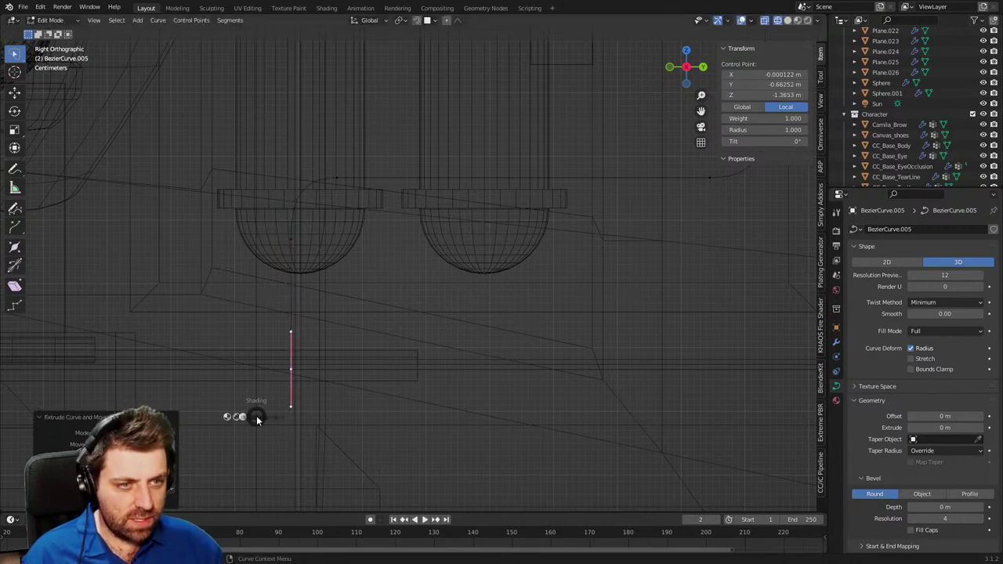
Lower the newly extruded end point of the curve along Z to about -1.41 m in solid shading.
{"action": "left_click", "coordinate": [320, 417]}
{"action": "mouse_move", "coordinate": [284, 364]}
{"action": "middle_mouse_down"}
{"action": "mouse_move", "coordinate": [475, 358]}
{"action": "mouse_move", "coordinate": [455, 342]}
{"action": "mouse_move", "coordinate": [475, 346]}
{"action": "middle_mouse_up"}
{"action": "key", "text": "g"}
{"action": "key", "text": "z"}
{"action": "left_click", "coordinate": [512, 376]}
{"action": "middle_click_drag", "start_coordinate": [512, 376], "coordinate": [502, 345]}
{"action": "scroll", "coordinate": [501, 344], "scroll_direction": "down", "scroll_amount": 5}
{"action": "scroll", "coordinate": [457, 364], "scroll_direction": "up", "scroll_amount": 3}
{"action": "middle_click_drag", "start_coordinate": [423, 337], "coordinate": [525, 330], "text": "shift"}
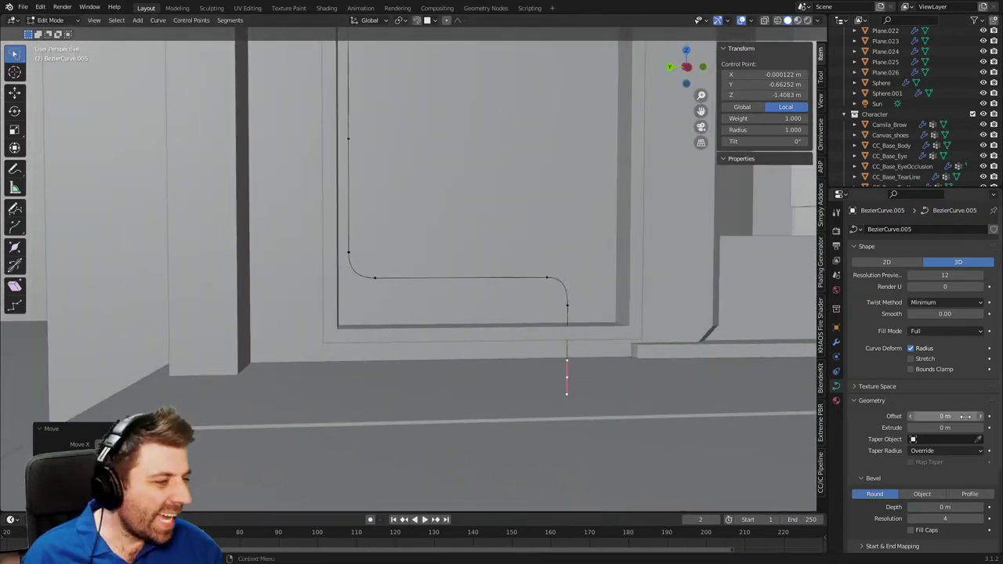
Give the curve a round bevel with a depth of 0.02 m to turn it into a pipe.
{"action": "left_click", "coordinate": [981, 509]}
{"action": "left_click", "coordinate": [980, 509]}
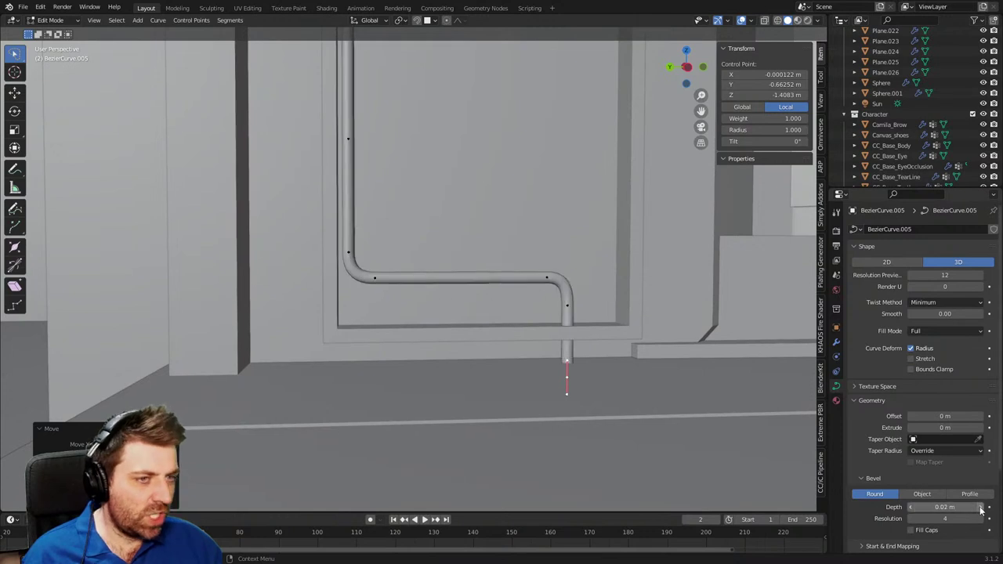
{"action": "left_click", "coordinate": [980, 509]}
{"action": "middle_click_drag", "start_coordinate": [390, 149], "coordinate": [369, 318], "text": "shift"}
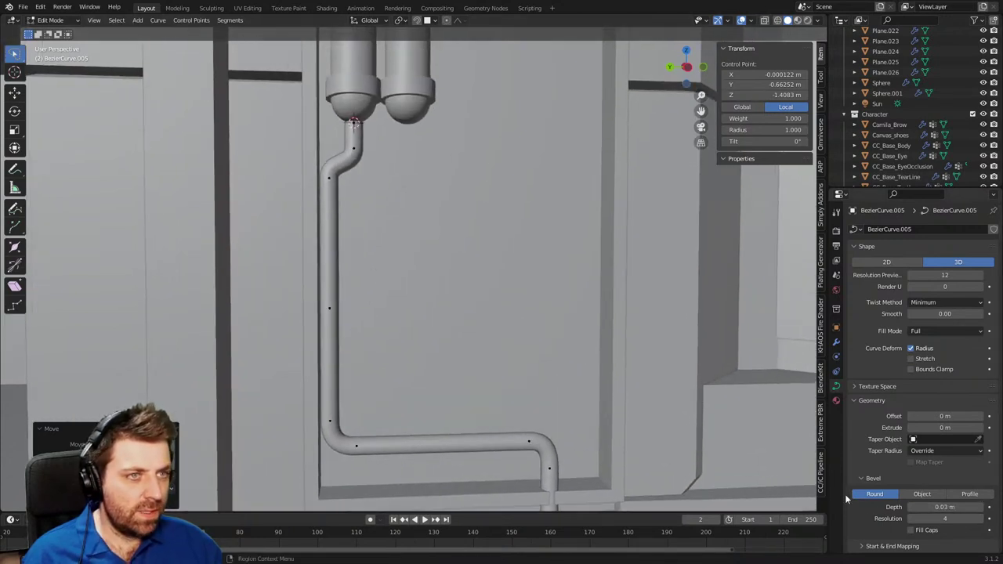
{"action": "left_click", "coordinate": [910, 508]}
Raise the pipe's topmost control point along Z to about 0.07 m, into the bottom of the first tank.
{"action": "middle_click_drag", "start_coordinate": [432, 248], "coordinate": [438, 313], "text": "shift"}
{"action": "left_click", "coordinate": [359, 183]}
{"action": "key", "text": "g"}
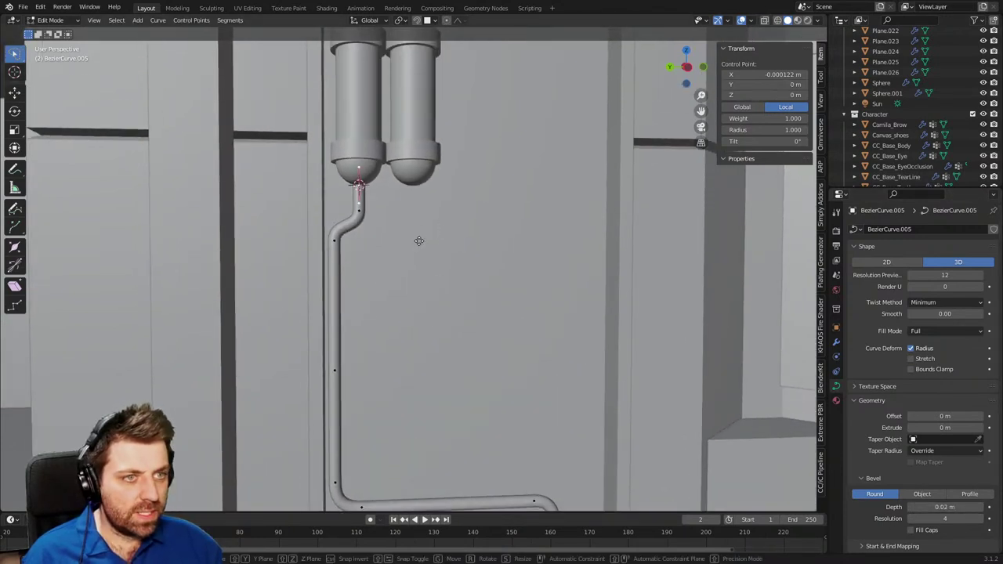
{"action": "key", "text": "z"}
{"action": "left_click", "coordinate": [391, 36]}
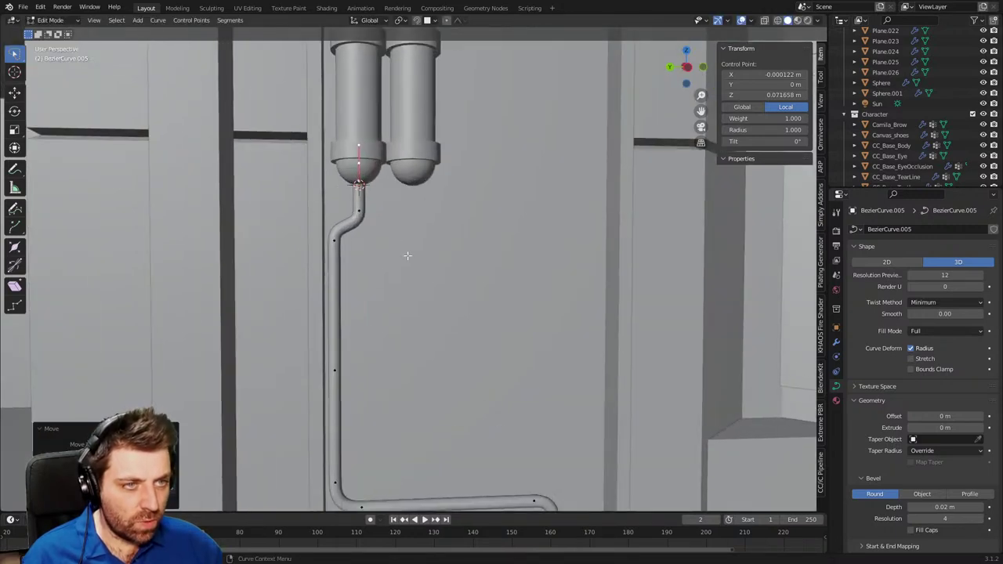
Duplicate the whole pipe curve and offset the copy about -0.169 m along Y under the second tank, working in wireframe side view.
{"action": "middle_click_drag", "start_coordinate": [345, 225], "coordinate": [338, 199], "text": "shift"}
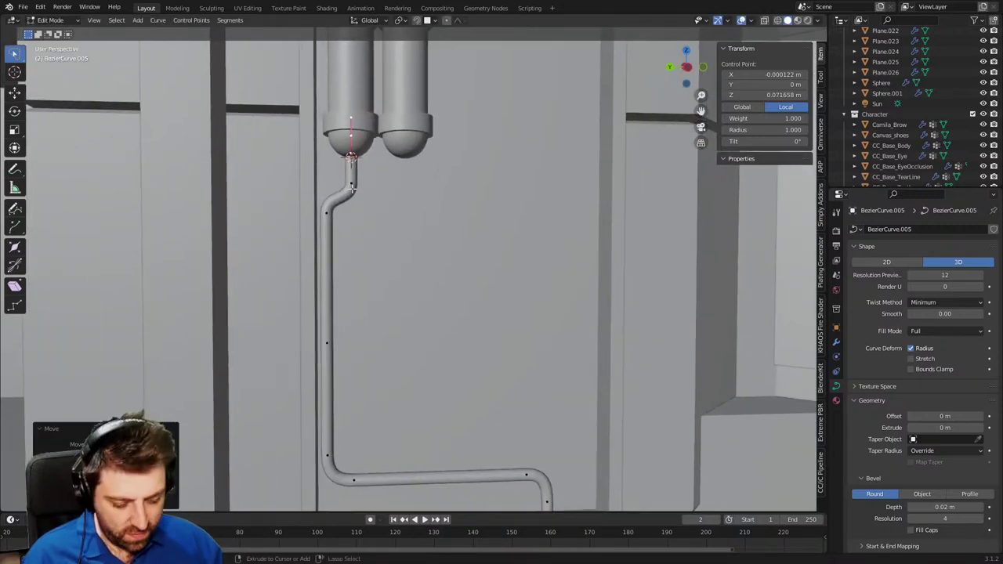
{"action": "key", "text": "ctrl+l"}
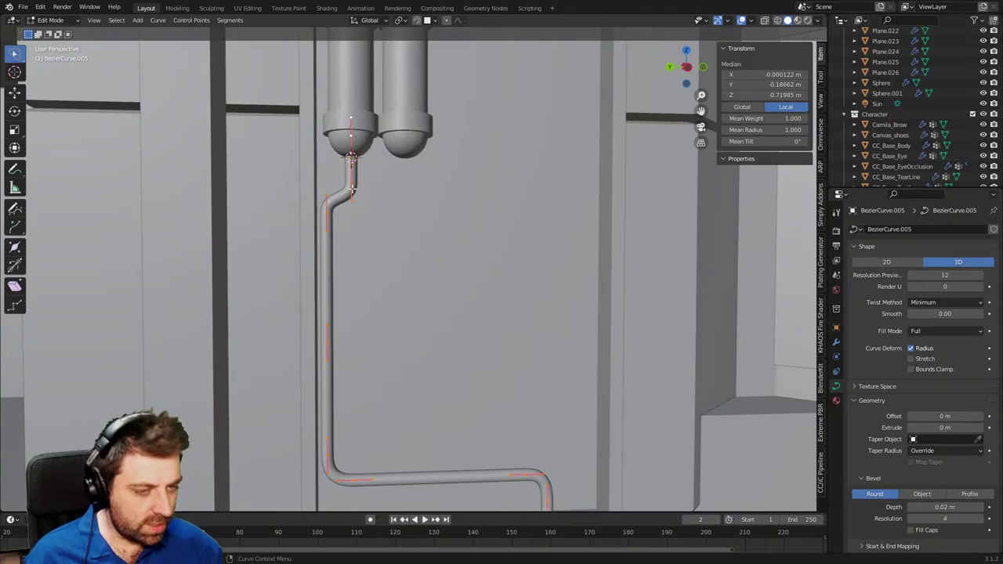
{"action": "key", "text": "KP_3"}
{"action": "key", "text": "z"}
{"action": "left_click", "coordinate": [324, 194]}
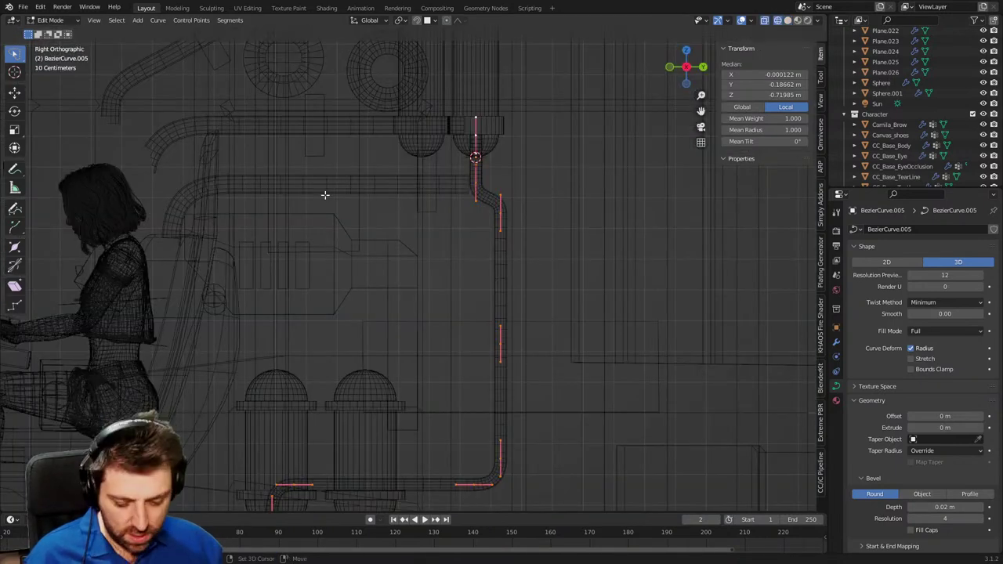
{"action": "key", "text": "g"}
{"action": "key", "text": "y"}
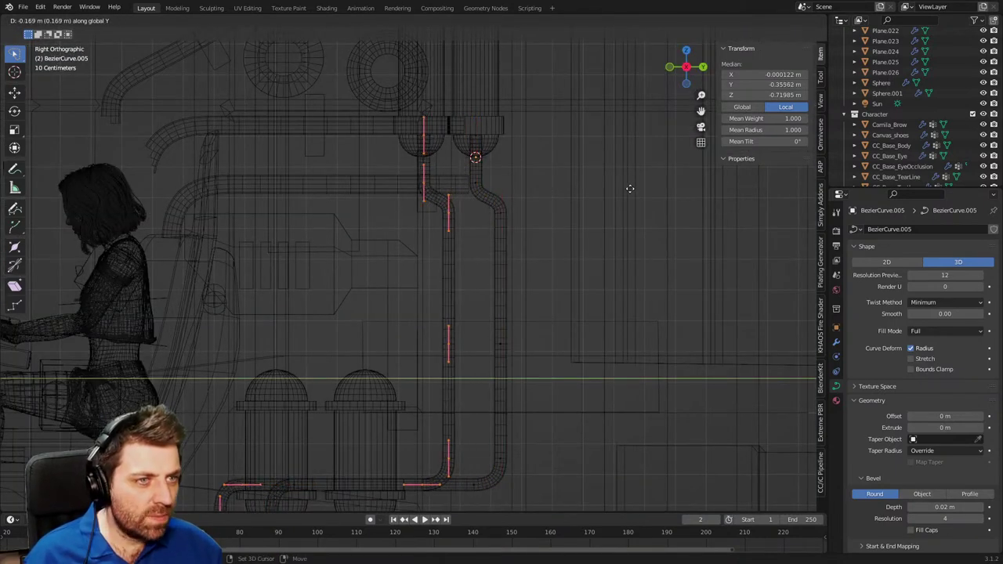
{"action": "left_click", "coordinate": [630, 189]}
{"action": "middle_click_drag", "start_coordinate": [613, 298], "coordinate": [596, 211], "text": "shift"}
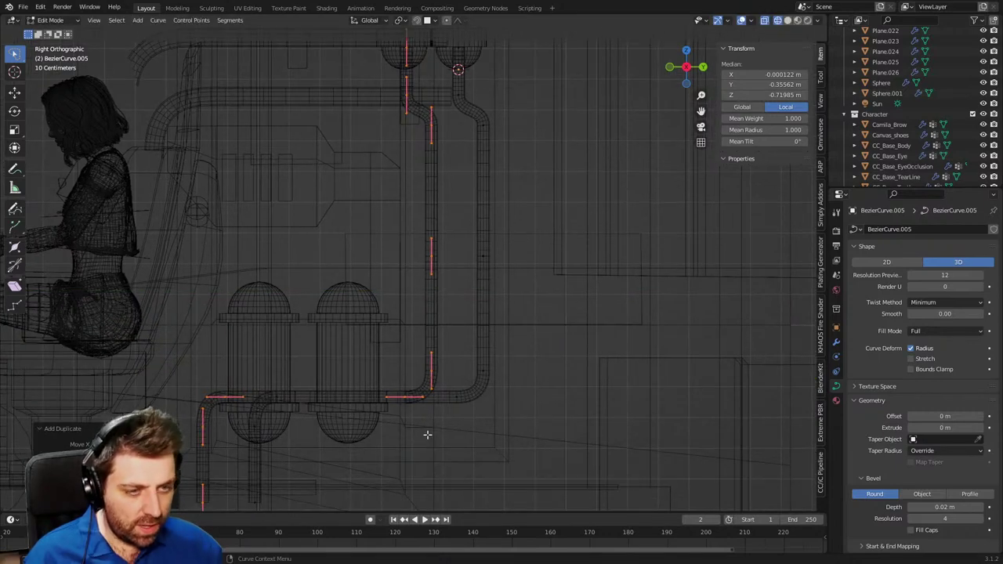
{"action": "scroll", "coordinate": [429, 402], "scroll_direction": "down", "scroll_amount": 2}
{"action": "key", "text": "c"}
{"action": "middle_click_drag", "start_coordinate": [408, 97], "coordinate": [430, 315]}
{"action": "right_click", "coordinate": [430, 289]}
{"action": "key", "text": "ctrl+z"}
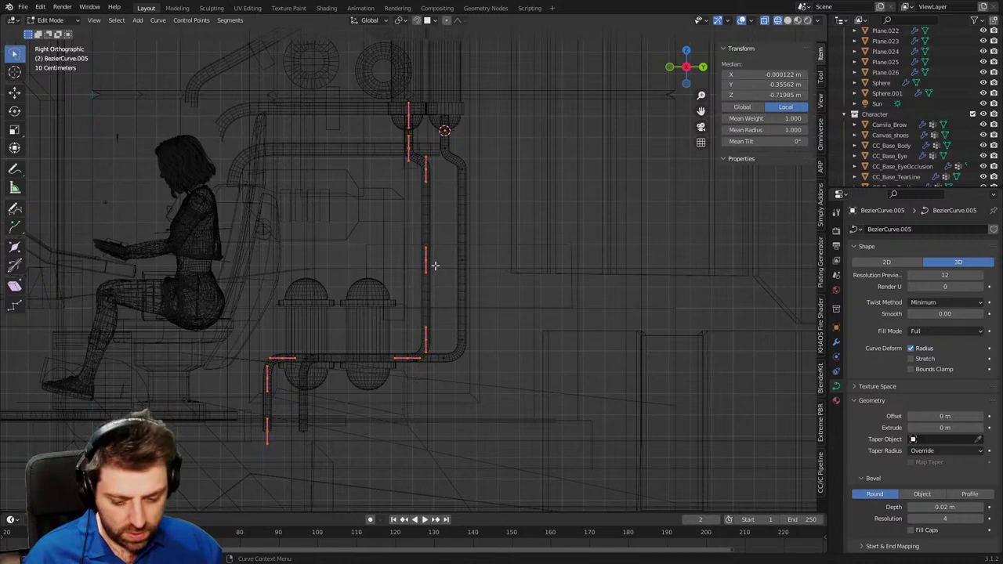
Deselect the second pipe's upper control points and raise its lower bends along Z above the first pipe's horizontal run.
{"action": "key", "text": "c"}
{"action": "middle_click_drag", "start_coordinate": [416, 228], "coordinate": [426, 314]}
{"action": "key", "text": "Escape"}
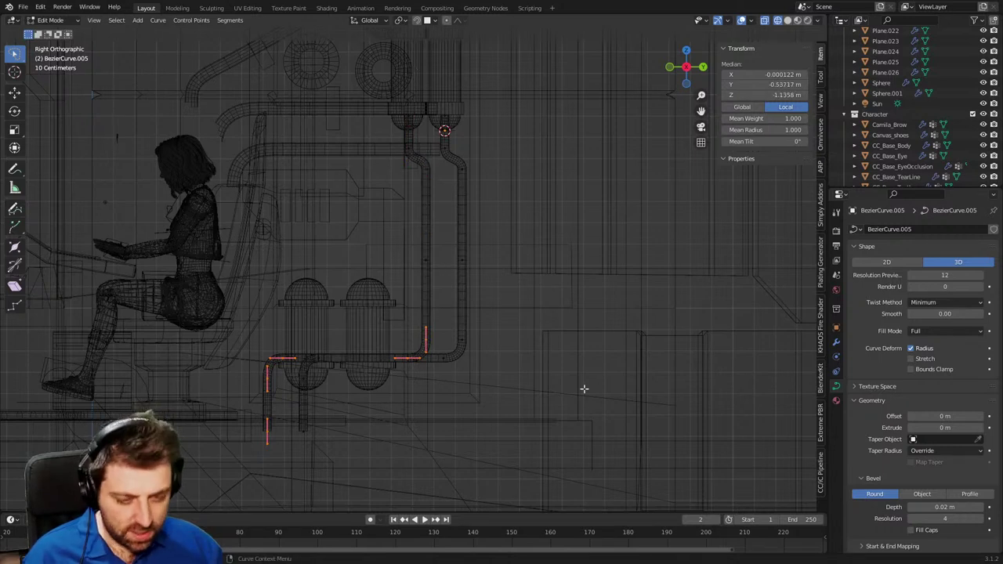
{"action": "key", "text": "g"}
{"action": "key", "text": "z"}
{"action": "left_click", "coordinate": [566, 269]}
Move only the second pipe's three floor-end control points about 0.106 m along positive Y, then return to solid shading.
{"action": "middle_click_drag", "start_coordinate": [373, 355], "coordinate": [426, 71], "text": "shift"}
{"action": "key", "text": "c"}
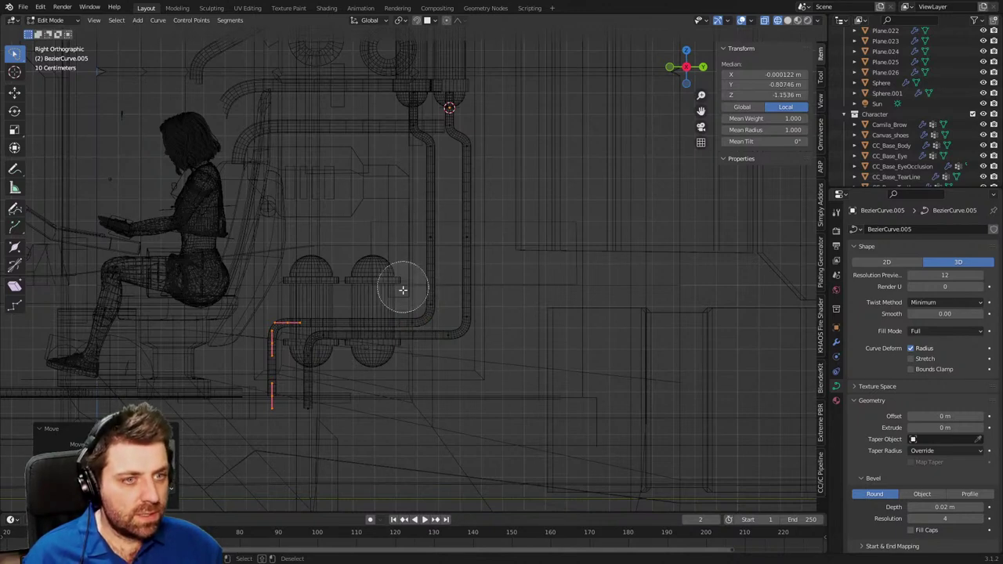
{"action": "key", "text": "Escape"}
{"action": "key", "text": "g"}
{"action": "key", "text": "y"}
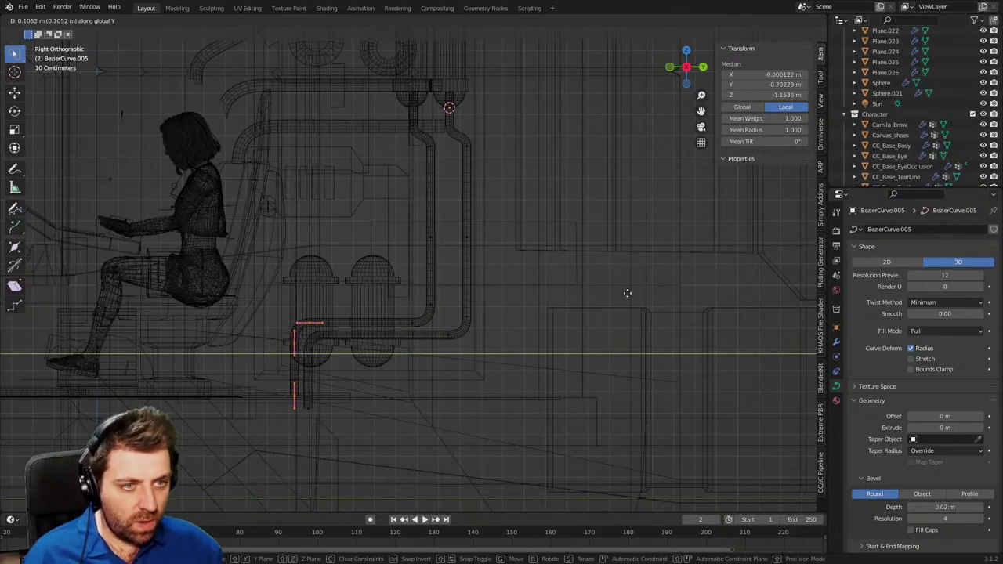
{"action": "left_click", "coordinate": [629, 293]}
{"action": "key", "text": "z"}
{"action": "left_click", "coordinate": [691, 294]}
Select the second pipe's control points from below the tank to the lower corner and shift them about 0.106 m along Y beside the first pipe.
{"action": "mouse_move", "coordinate": [672, 294]}
{"action": "middle_mouse_down"}
{"action": "mouse_move", "coordinate": [491, 312]}
{"action": "mouse_move", "coordinate": [613, 316]}
{"action": "mouse_move", "coordinate": [488, 353]}
{"action": "mouse_move", "coordinate": [503, 292]}
{"action": "mouse_move", "coordinate": [468, 386]}
{"action": "middle_mouse_up"}
{"action": "scroll", "coordinate": [432, 295], "scroll_direction": "up", "scroll_amount": 1}
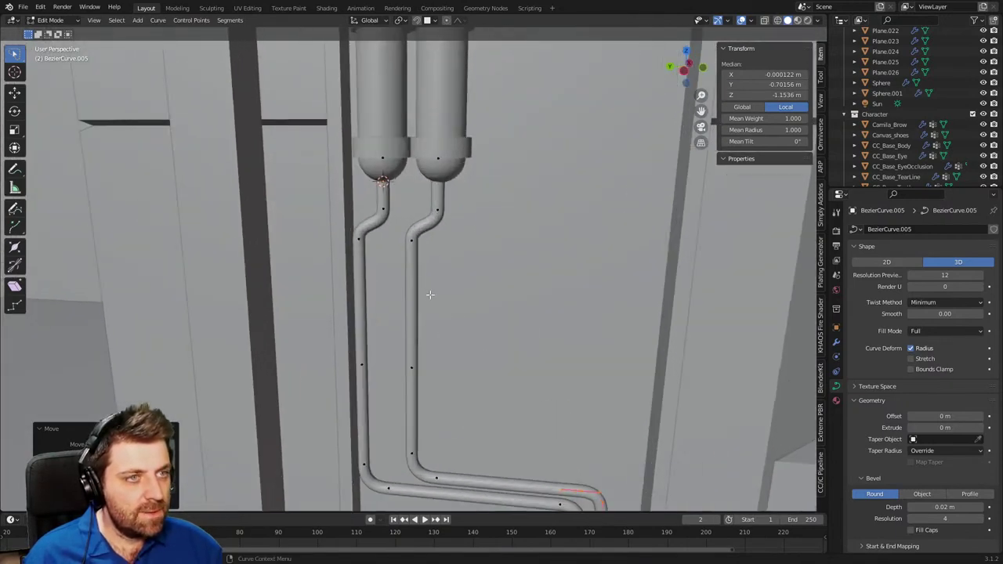
{"action": "middle_click_drag", "start_coordinate": [428, 284], "coordinate": [422, 243]}
{"action": "left_click", "coordinate": [419, 240]}
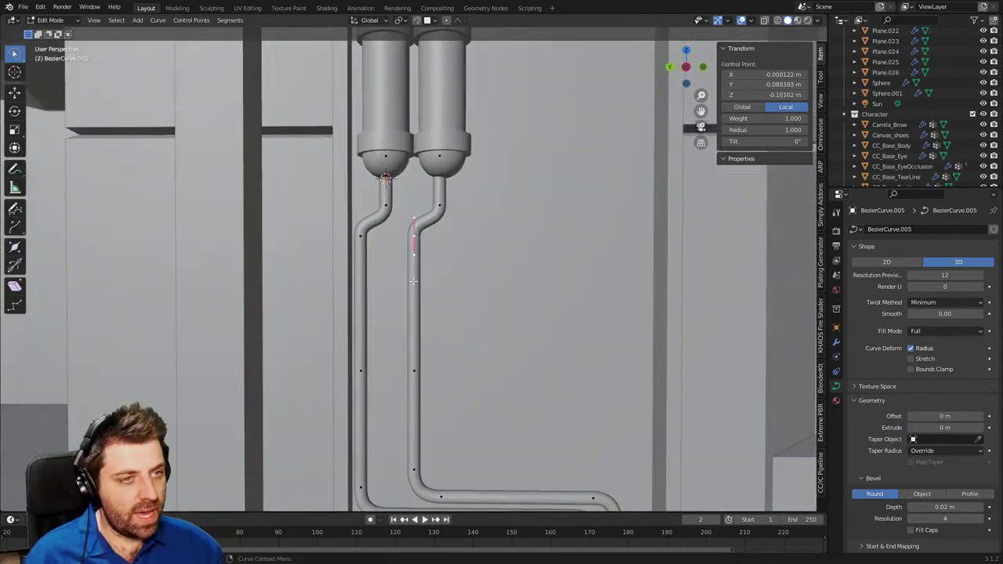
{"action": "left_click", "coordinate": [444, 207], "text": "shift"}
{"action": "middle_click_drag", "start_coordinate": [445, 208], "coordinate": [427, 337]}
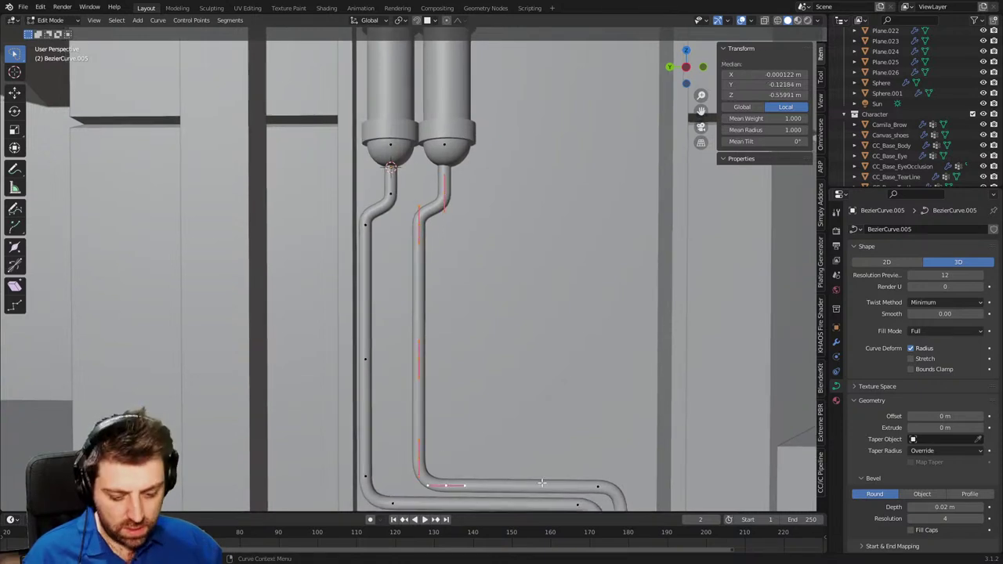
{"action": "key", "text": "g"}
{"action": "key", "text": "x"}
{"action": "key", "text": "y"}
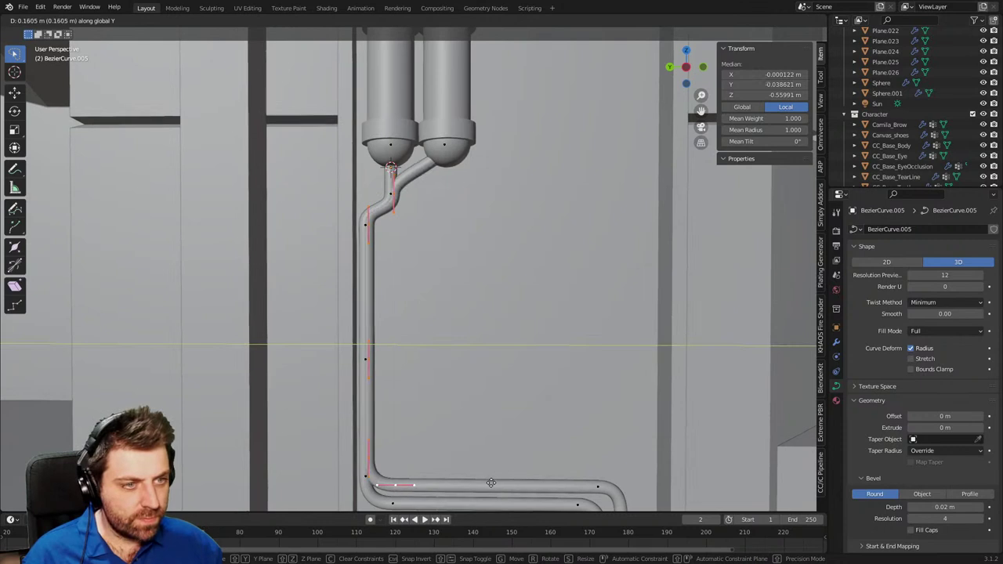
{"action": "left_click", "coordinate": [513, 487]}
Move the second pipe's upper bend point along Y to about -0.171 m, directly beneath its tank.
{"action": "scroll", "coordinate": [445, 309], "scroll_direction": "up", "scroll_amount": 3}
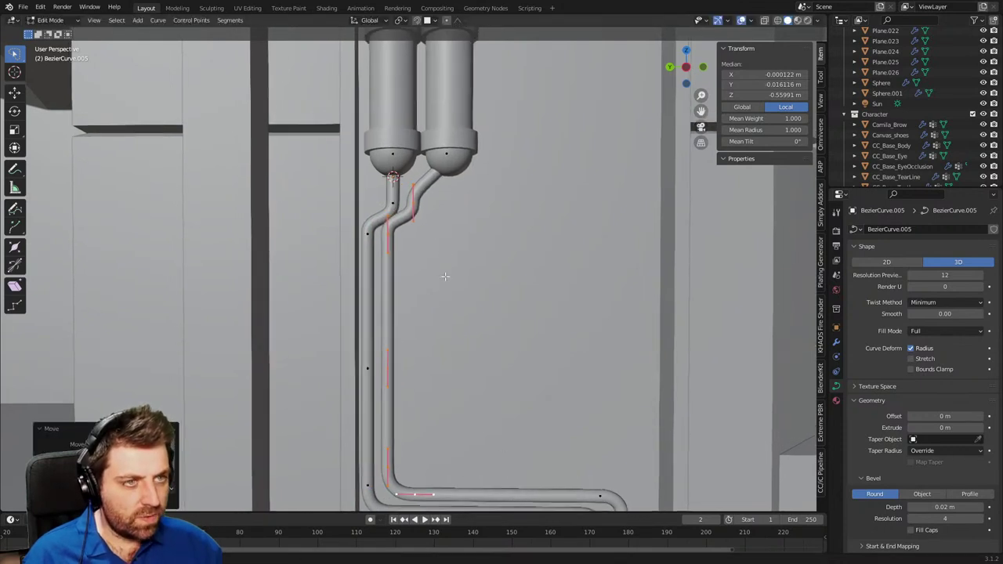
{"action": "left_click", "coordinate": [416, 271]}
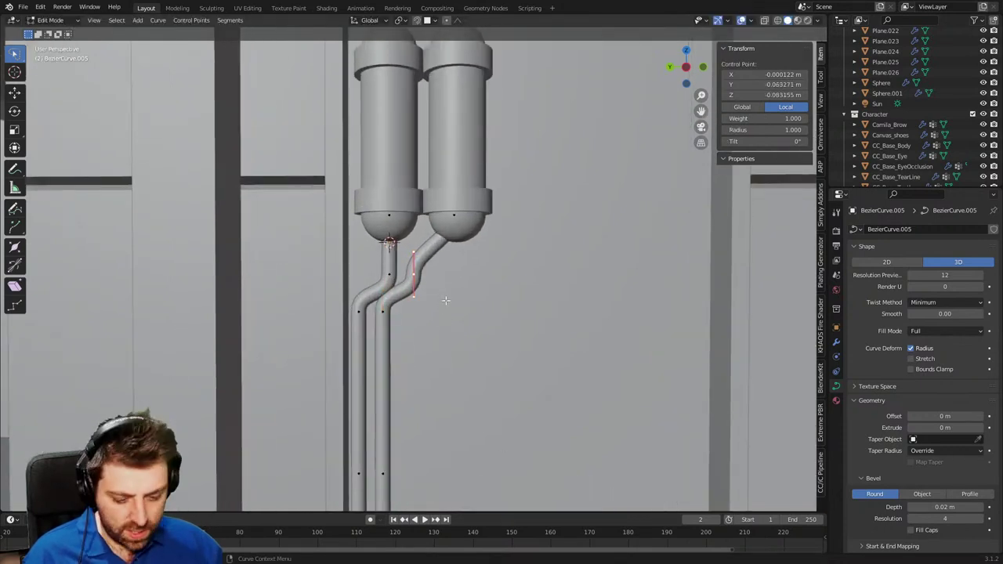
{"action": "key", "text": "g"}
{"action": "key", "text": "x"}
{"action": "key", "text": "y"}
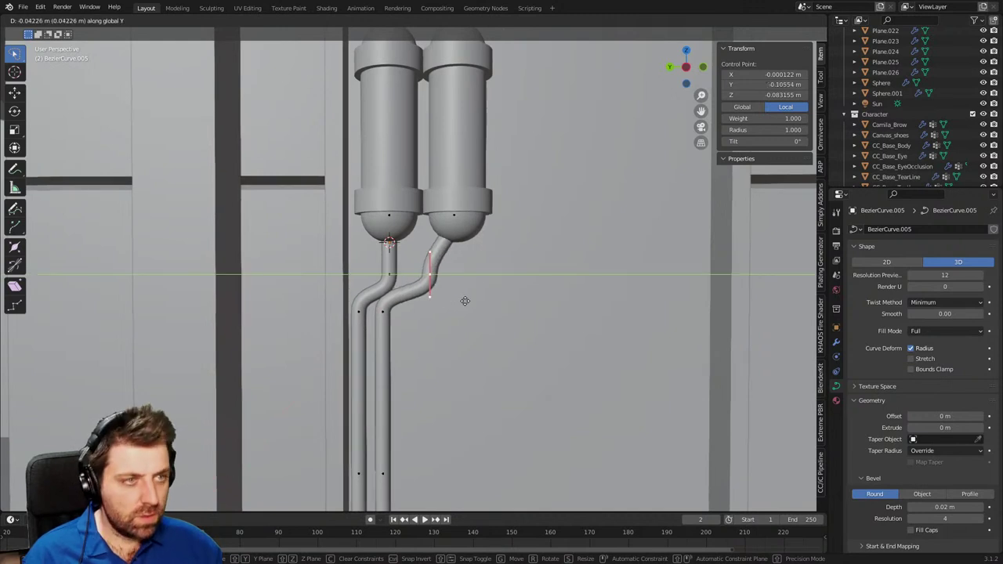
{"action": "left_click", "coordinate": [529, 312]}
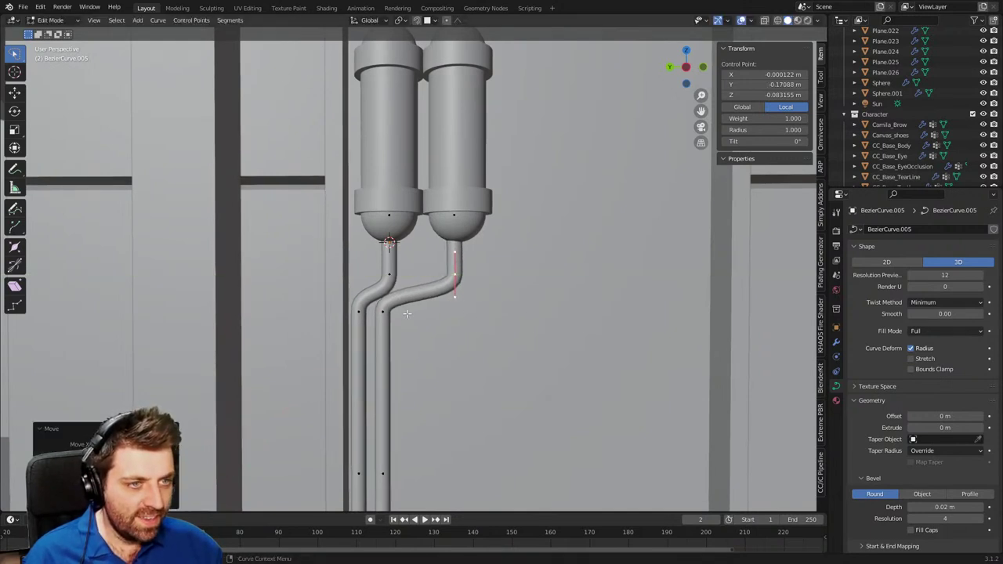
Lower the control point at the top of the second pipe's vertical run to about Z -0.243 m and finish editing the curve.
{"action": "left_click", "coordinate": [395, 313]}
{"action": "key", "text": "g"}
{"action": "key", "text": "z"}
{"action": "left_click", "coordinate": [408, 337]}
{"action": "scroll", "coordinate": [426, 358], "scroll_direction": "down", "scroll_amount": 3}
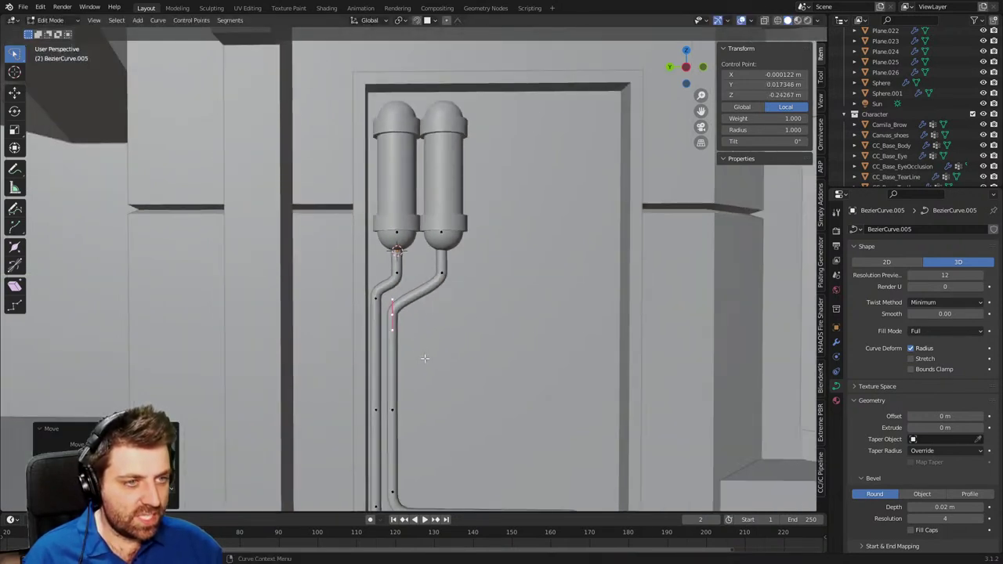
{"action": "middle_click_drag", "start_coordinate": [425, 358], "coordinate": [545, 363]}
{"action": "scroll", "coordinate": [558, 366], "scroll_direction": "down", "scroll_amount": 2}
{"action": "key", "text": "Tab"}
{"action": "middle_click_drag", "start_coordinate": [349, 302], "coordinate": [312, 304]}
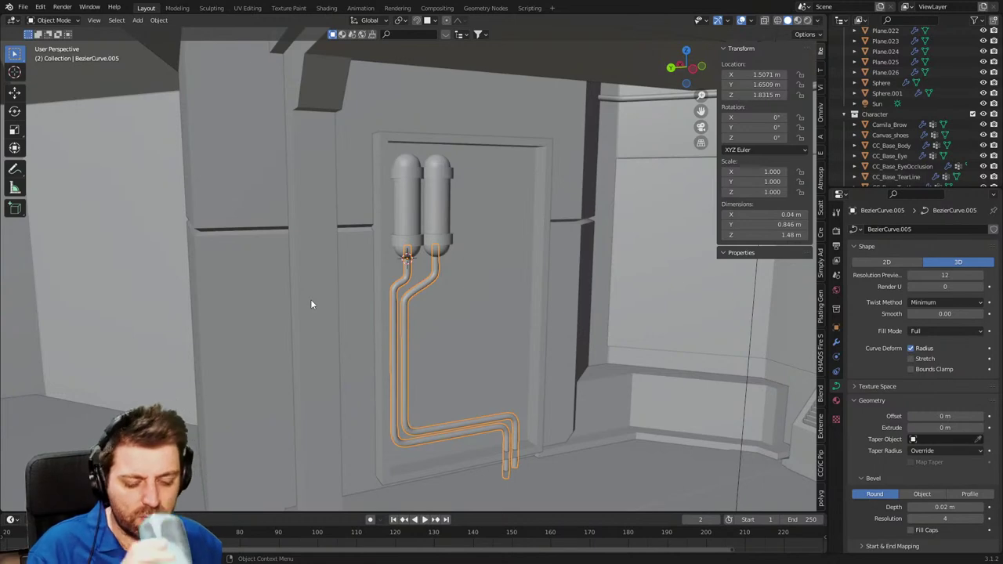
{"action": "middle_click_drag", "start_coordinate": [439, 309], "coordinate": [441, 282]}
{"action": "scroll", "coordinate": [414, 293], "scroll_direction": "up", "scroll_amount": 3}
{"action": "scroll", "coordinate": [498, 334], "scroll_direction": "down", "scroll_amount": 3}
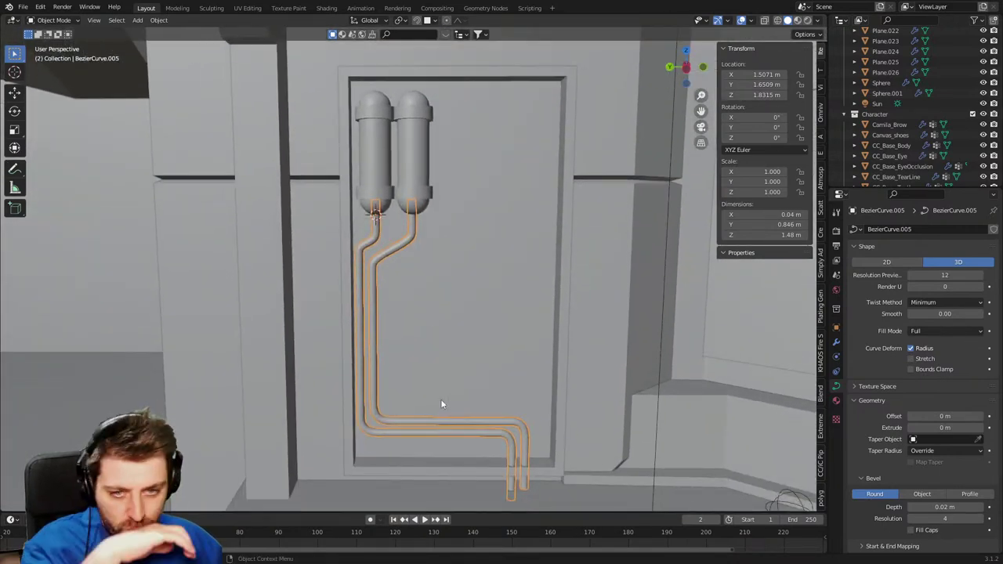
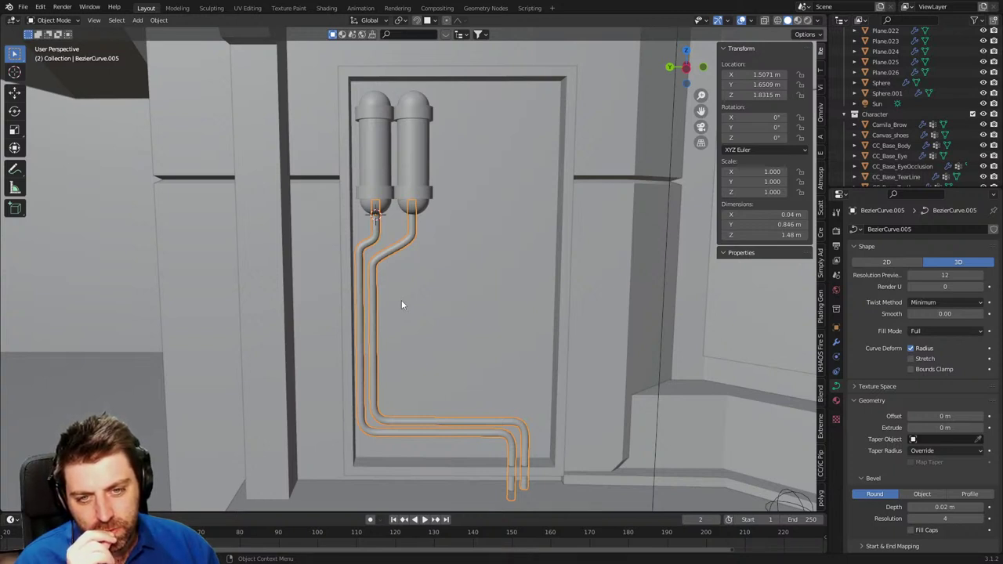
{"action": "key", "text": "grave"}
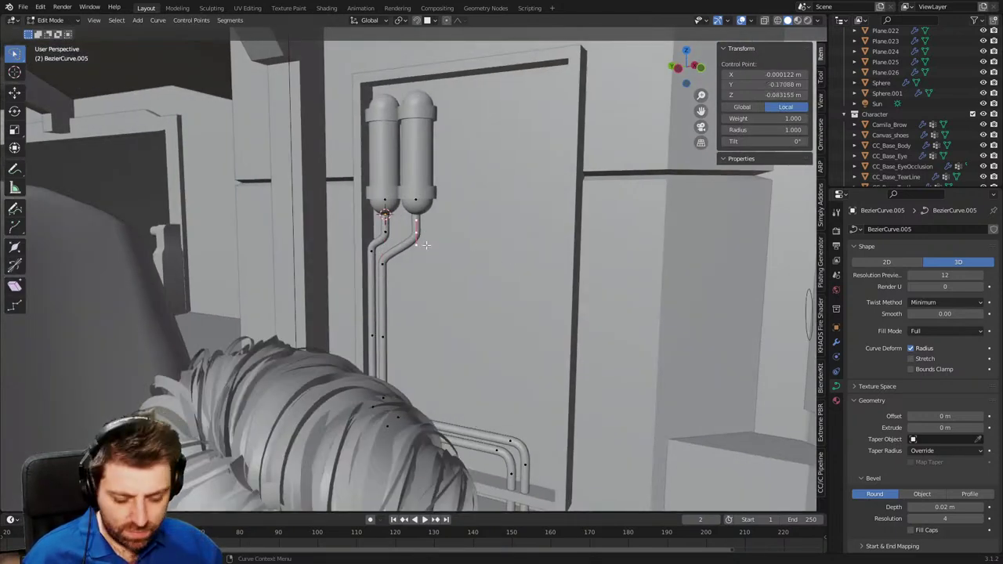
{"action": "left_click", "coordinate": [418, 215]}
{"action": "key", "text": "ctrl+shift+z"}
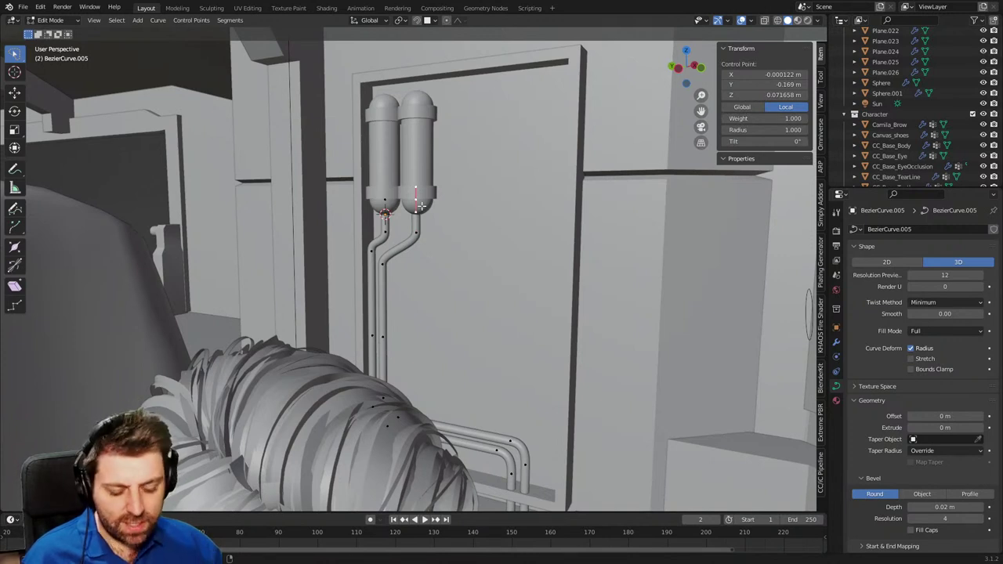
{"action": "right_click", "coordinate": [422, 206]}
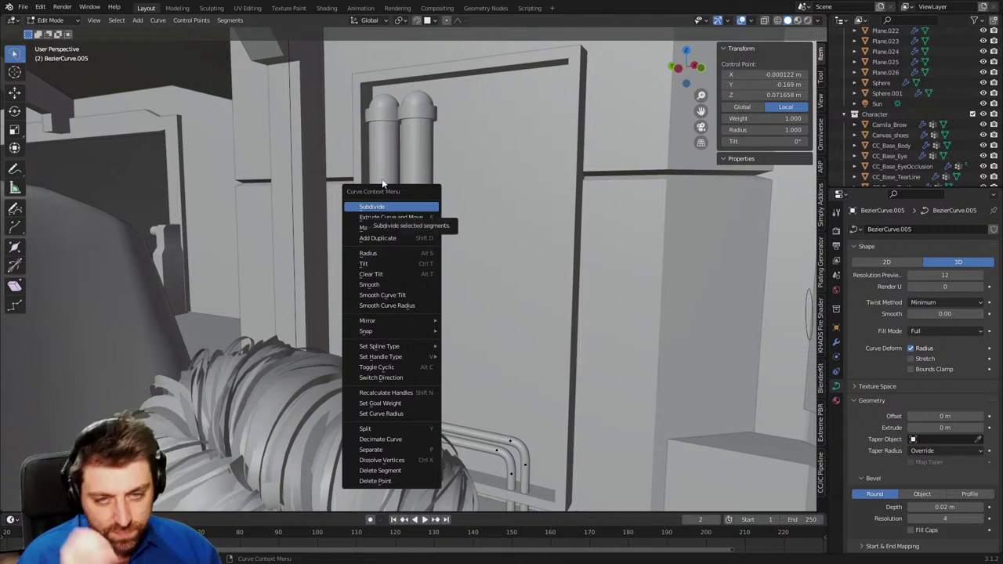
{"action": "key", "text": "Escape"}
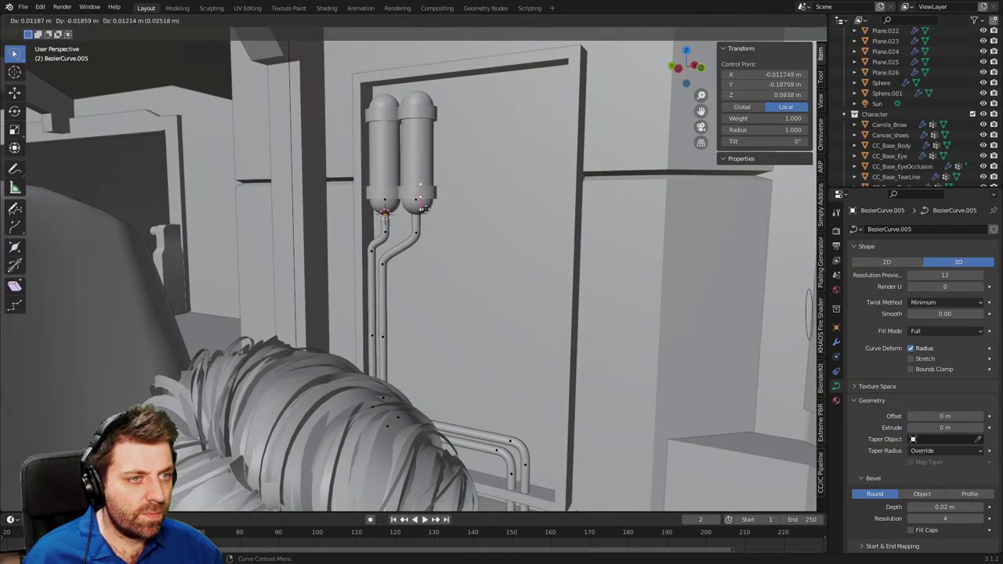
{"action": "middle_click_drag", "start_coordinate": [434, 225], "coordinate": [476, 238]}
{"action": "scroll", "coordinate": [452, 225], "scroll_direction": "up", "scroll_amount": 2}
Finish editing the pipe curve and add a cube beside the tanks at about Y 1.056 m, Z 1.825 m, using a right-side wireframe view.
{"action": "key", "text": "z"}
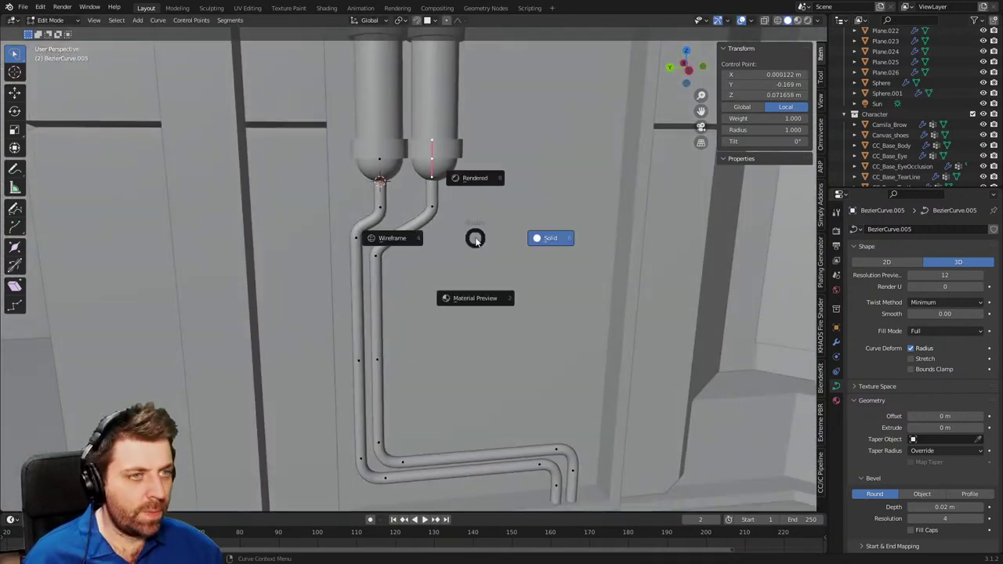
{"action": "left_click", "coordinate": [370, 240]}
{"action": "key", "text": "KP_1"}
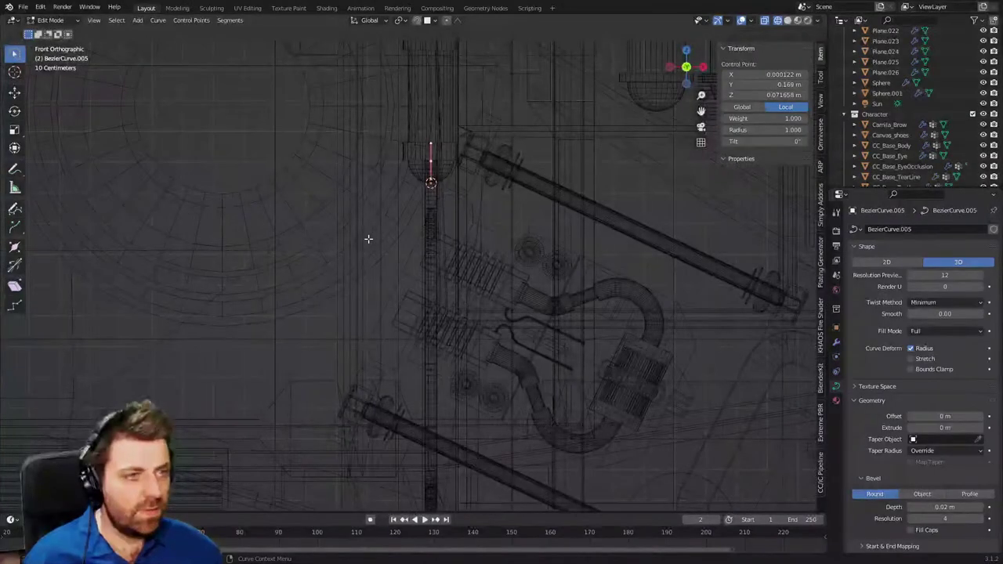
{"action": "key", "text": "KP_3"}
{"action": "scroll", "coordinate": [369, 235], "scroll_direction": "down", "scroll_amount": 3}
{"action": "key", "text": "Tab"}
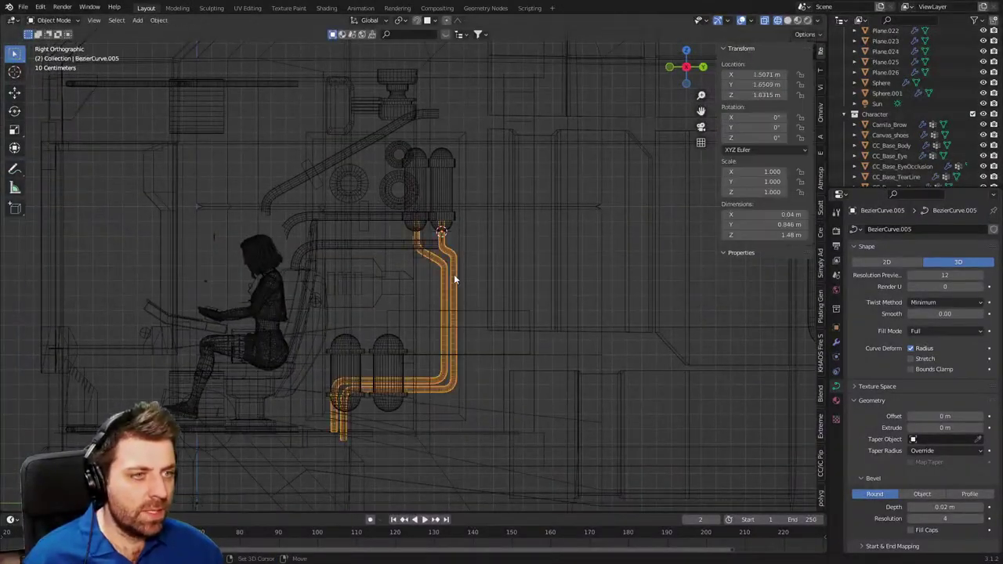
{"action": "key", "text": "shift+a"}
{"action": "mouse_move", "coordinate": [459, 265]}
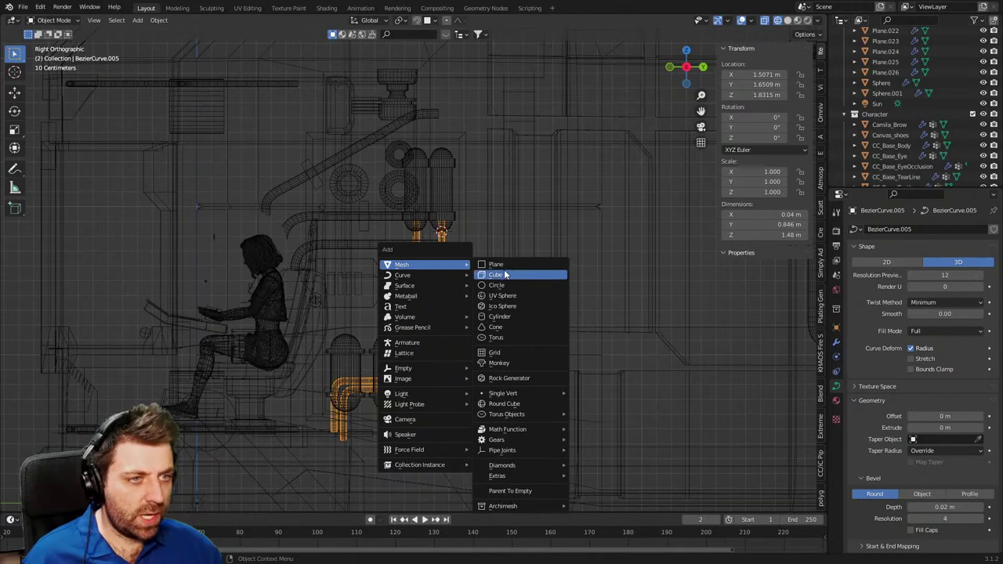
{"action": "left_click", "coordinate": [503, 275]}
{"action": "key", "text": "g"}
{"action": "left_click", "coordinate": [492, 264]}
Scale the new cube down uniformly to a scale of about 0.099, checking its size against the wall panel in solid shading.
{"action": "key", "text": "s"}
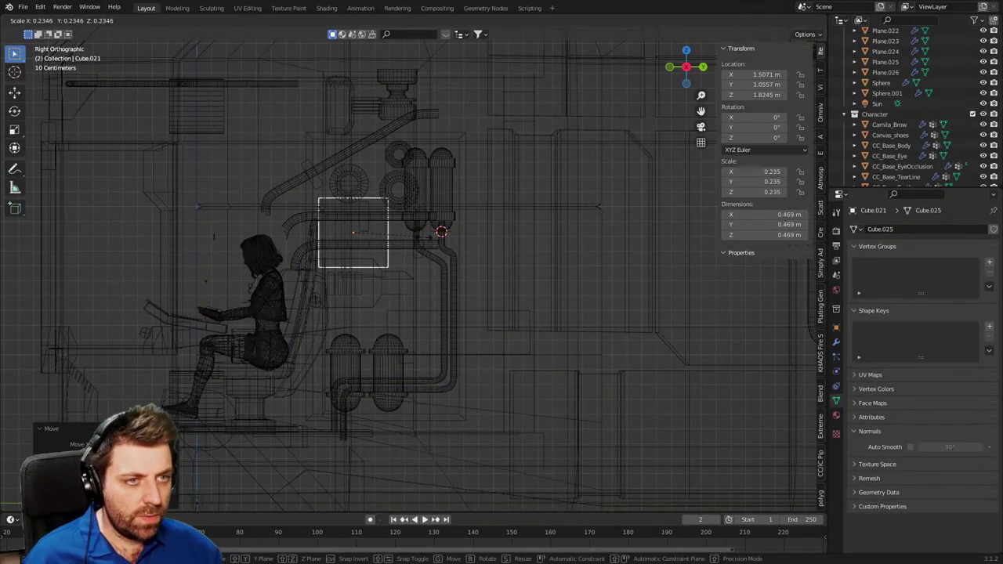
{"action": "left_click", "coordinate": [415, 239]}
{"action": "mouse_move", "coordinate": [351, 259]}
{"action": "middle_mouse_down"}
{"action": "mouse_move", "coordinate": [528, 280]}
{"action": "mouse_move", "coordinate": [552, 272]}
{"action": "mouse_move", "coordinate": [614, 292]}
{"action": "middle_mouse_up"}
{"action": "key", "text": "z"}
{"action": "left_click", "coordinate": [616, 274]}
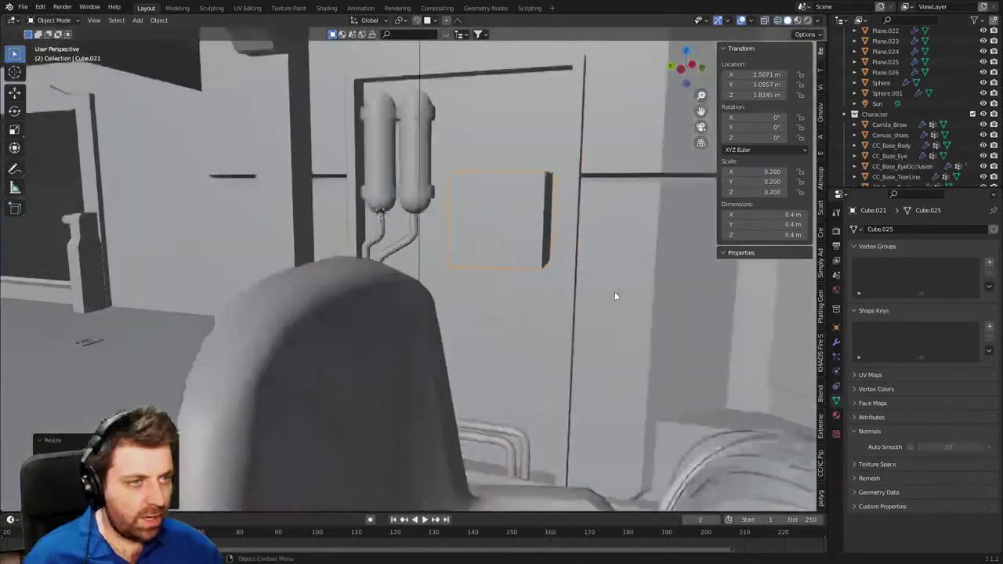
{"action": "scroll", "coordinate": [646, 286], "scroll_direction": "up", "scroll_amount": 2}
{"action": "middle_click_drag", "start_coordinate": [486, 286], "coordinate": [590, 291]}
{"action": "key", "text": "s"}
{"action": "left_click", "coordinate": [534, 237]}
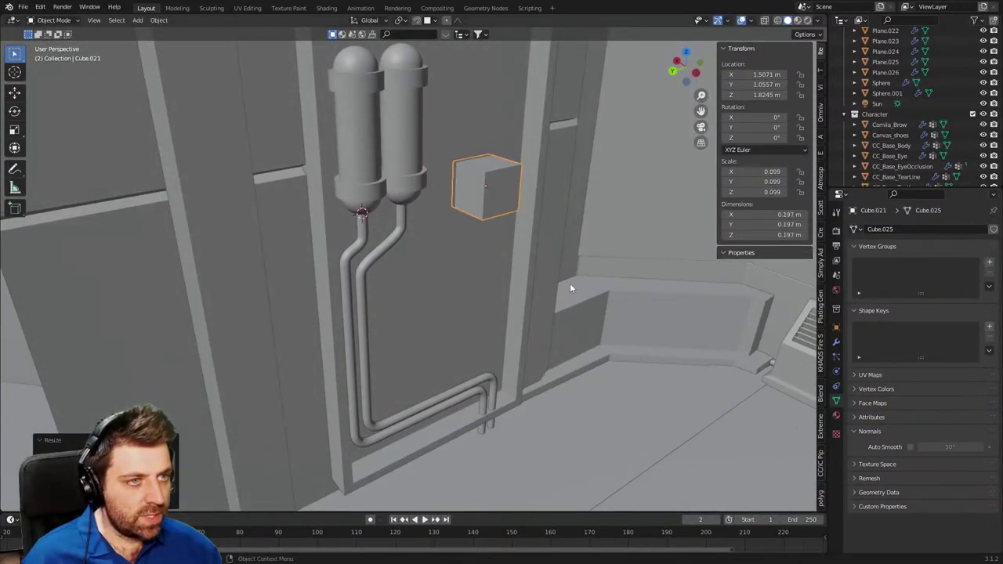
{"action": "key", "text": "s"}
{"action": "right_click", "coordinate": [560, 271]}
In edit mode, narrow the cube's mesh along Y and flatten it along X into a thin upright plate.
{"action": "key", "text": "Tab"}
{"action": "key", "text": "s"}
{"action": "key", "text": "y"}
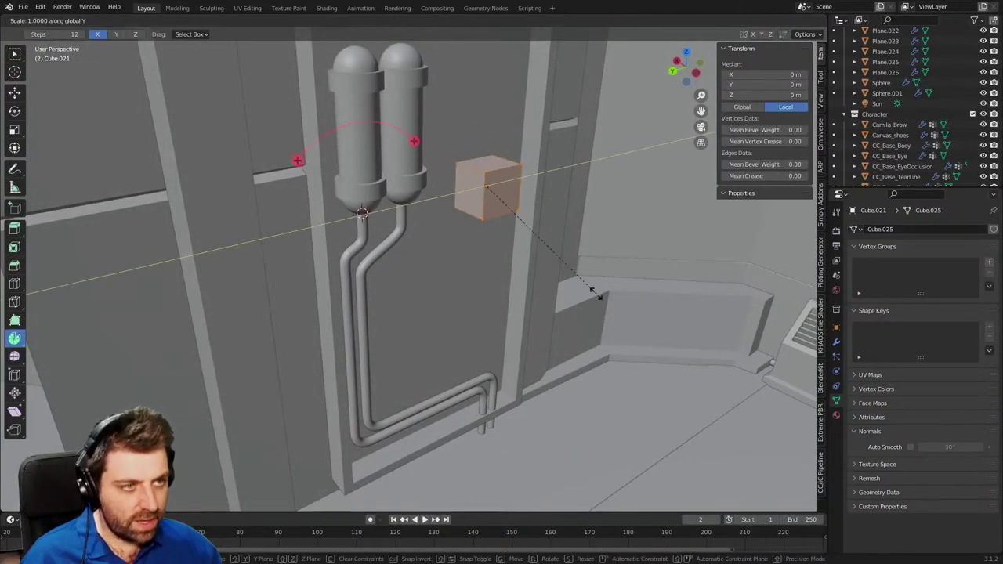
{"action": "left_click", "coordinate": [551, 247]}
{"action": "key", "text": "s"}
{"action": "key", "text": "x"}
{"action": "left_click", "coordinate": [505, 212]}
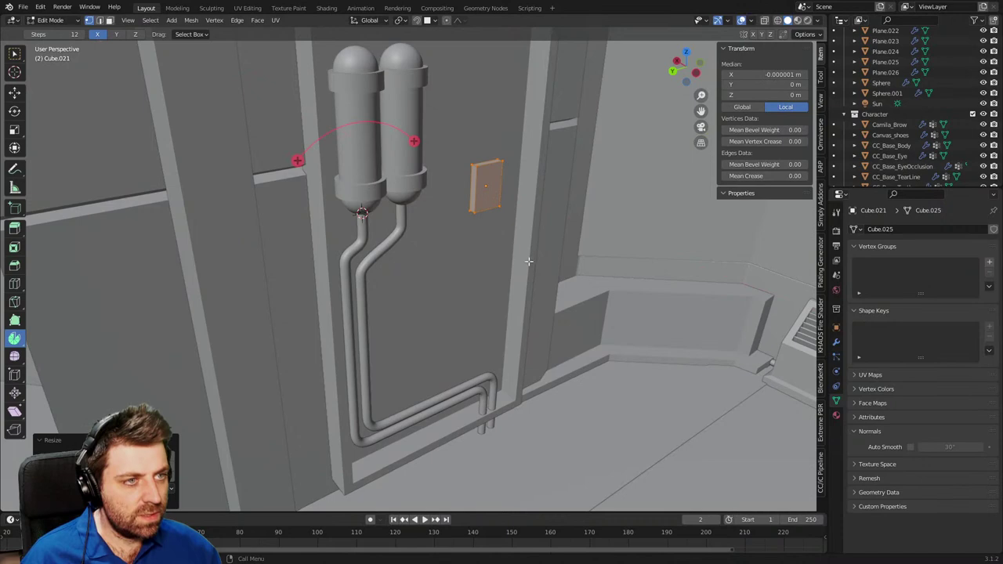
Raise the plate's mesh along Z to a local median of about 5.01 m, near the wall recess's upper edge.
{"action": "key", "text": "g"}
{"action": "key", "text": "z"}
{"action": "left_click", "coordinate": [524, 130]}
{"action": "middle_click_drag", "start_coordinate": [514, 249], "coordinate": [461, 233]}
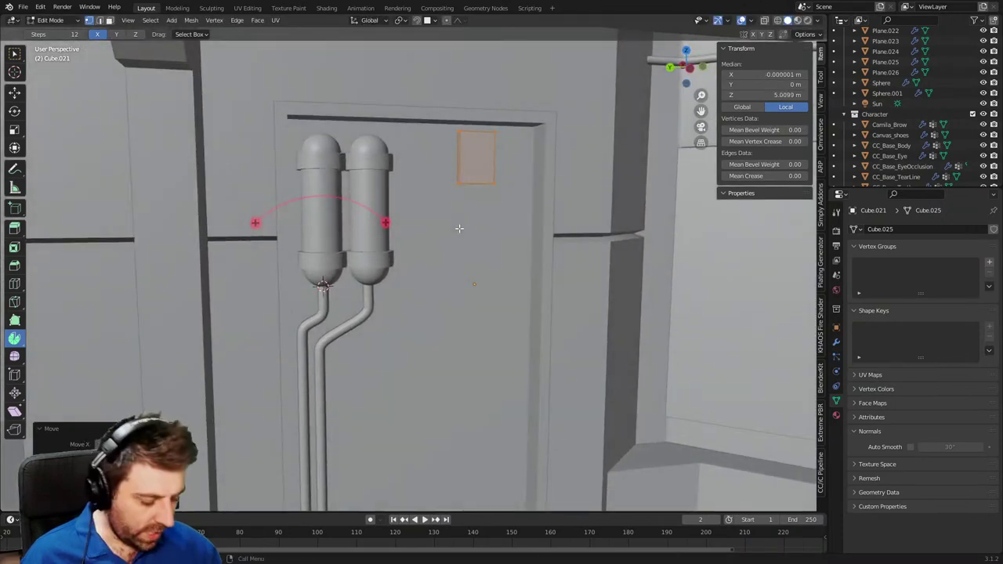
Enlarge the plate in the right-side wireframe view and center it beside the tanks at about local Y -0.269 m, Z 3.05 m.
{"action": "key", "text": "KP_3"}
{"action": "key", "text": "z"}
{"action": "left_click", "coordinate": [387, 235]}
{"action": "middle_click_drag", "start_coordinate": [536, 226], "coordinate": [518, 249], "text": "shift"}
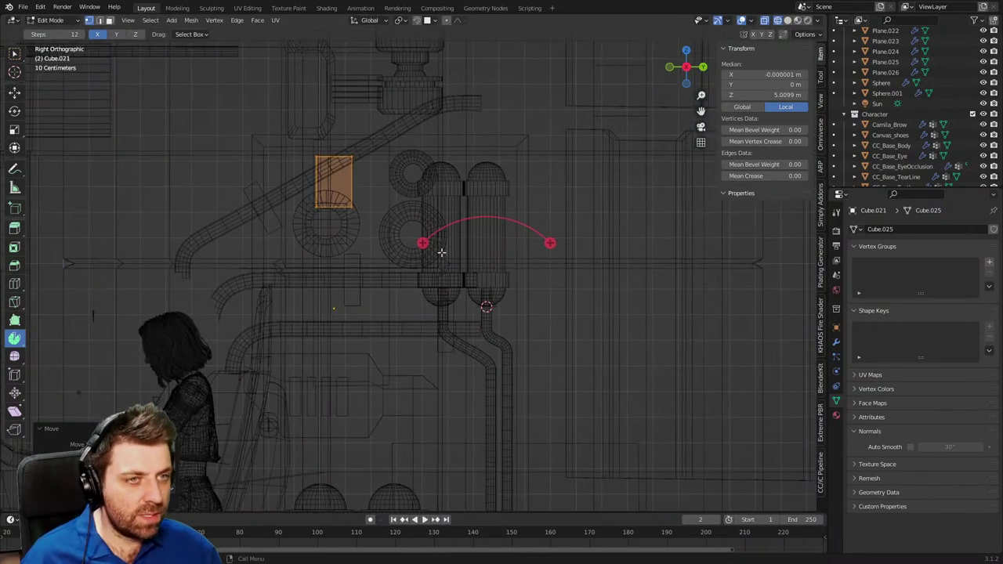
{"action": "key", "text": "s"}
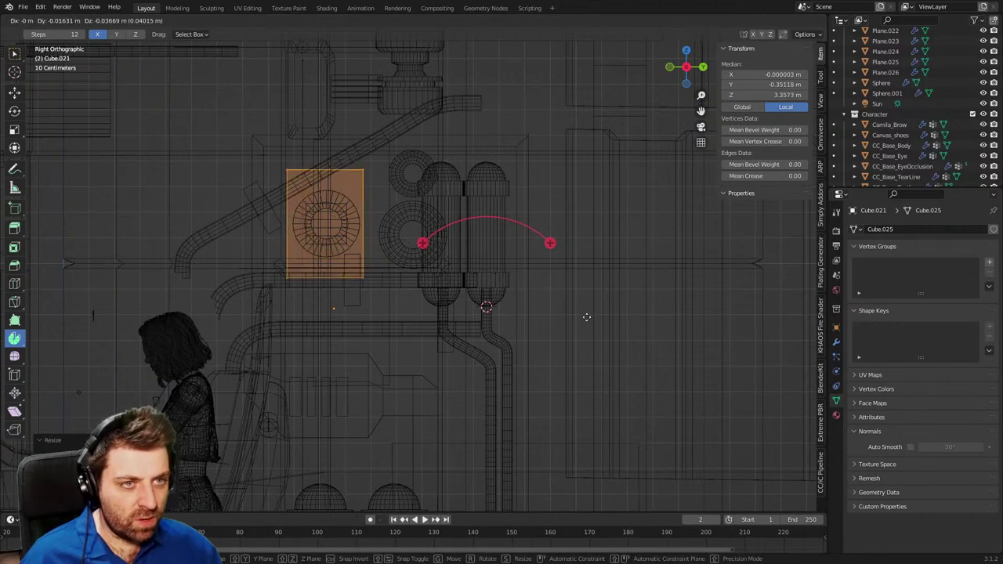
{"action": "left_click", "coordinate": [581, 314]}
{"action": "key", "text": "s"}
{"action": "left_click", "coordinate": [626, 347]}
{"action": "key", "text": "g"}
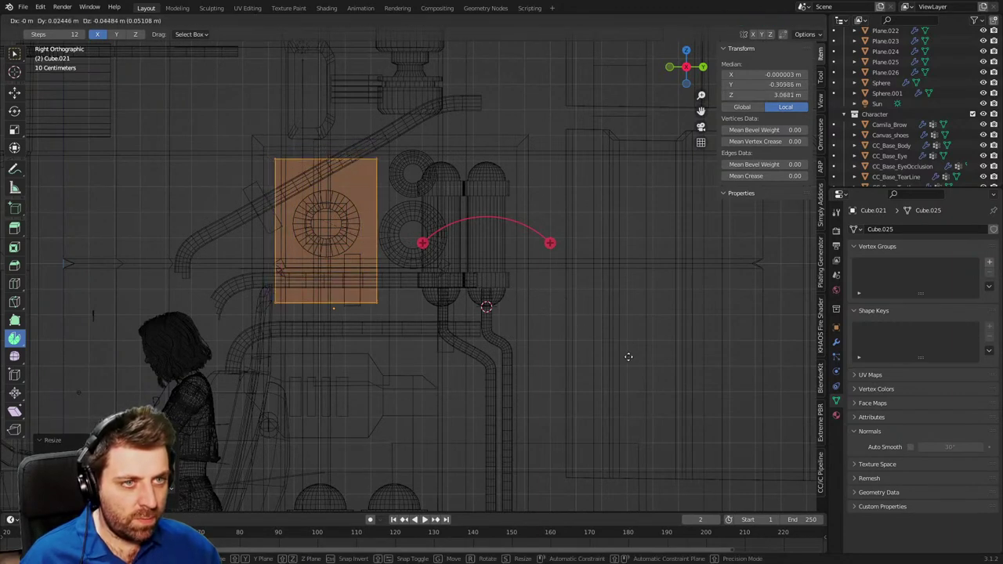
{"action": "left_click", "coordinate": [629, 357]}
Return to solid shading and push the plate along X toward the recessed wall, to a local median of about 0.551 m.
{"action": "middle_click_drag", "start_coordinate": [484, 328], "coordinate": [615, 336]}
{"action": "key", "text": "z"}
{"action": "left_click", "coordinate": [680, 336]}
{"action": "mouse_move", "coordinate": [439, 329]}
{"action": "middle_mouse_down"}
{"action": "mouse_move", "coordinate": [546, 322]}
{"action": "mouse_move", "coordinate": [448, 261]}
{"action": "mouse_move", "coordinate": [443, 286]}
{"action": "middle_mouse_up"}
{"action": "key", "text": "g"}
{"action": "key", "text": "x"}
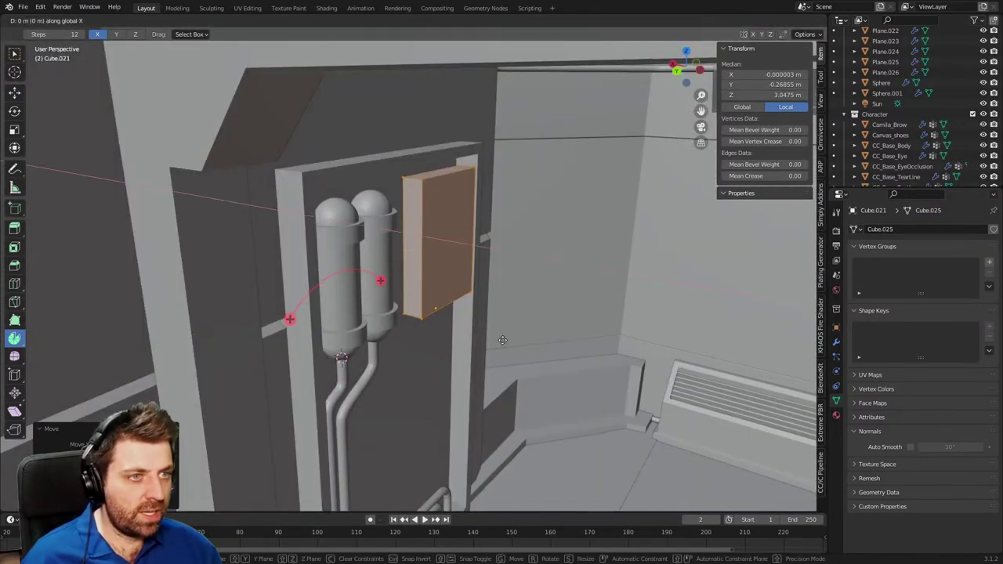
{"action": "left_click", "coordinate": [435, 318]}
{"action": "middle_click_drag", "start_coordinate": [435, 318], "coordinate": [455, 271]}
{"action": "scroll", "coordinate": [520, 345], "scroll_direction": "up", "scroll_amount": 2}
{"action": "key", "text": "g"}
{"action": "key", "text": "x"}
{"action": "left_click", "coordinate": [502, 322]}
Inset the plate's front face with a narrow border and extrude it inward to form a recessed screen with a raised frame.
{"action": "key", "text": "3"}
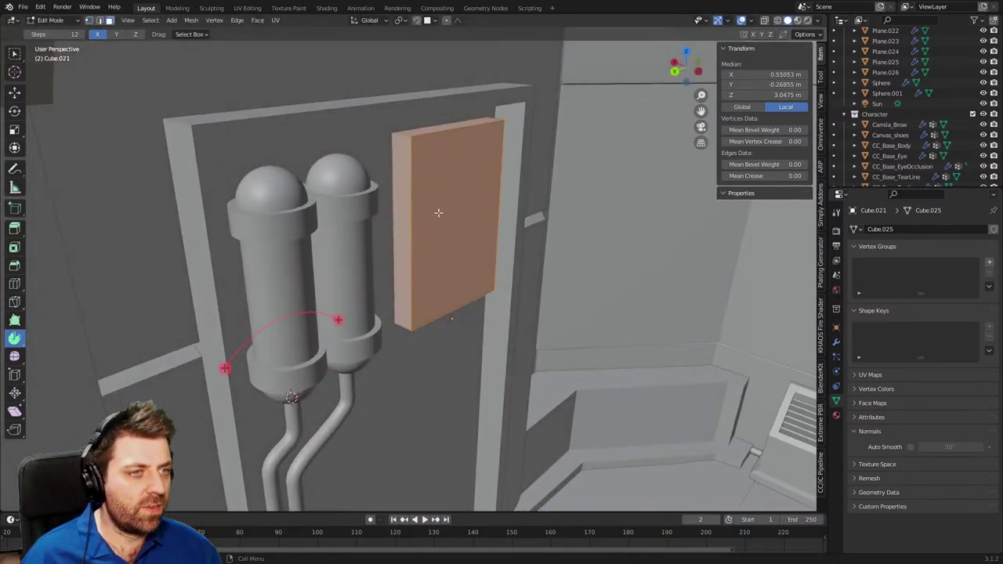
{"action": "middle_click_drag", "start_coordinate": [438, 212], "coordinate": [429, 254]}
{"action": "left_click", "coordinate": [429, 254]}
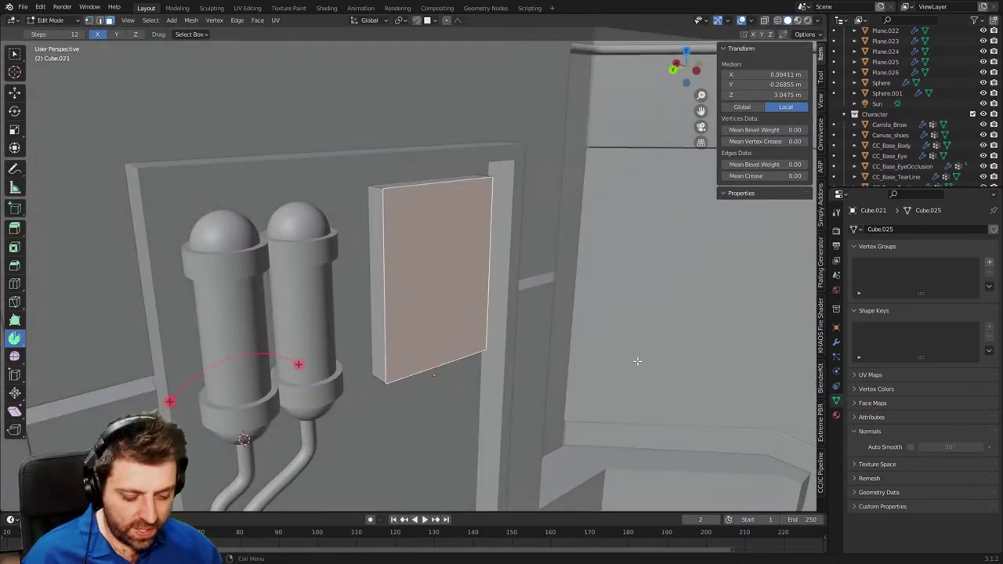
{"action": "key", "text": "i"}
{"action": "left_click", "coordinate": [632, 358]}
{"action": "key", "text": "e"}
{"action": "left_click", "coordinate": [591, 343]}
Add a centered vertical loop cut around the framed plate and bevel it into a middle strip as wide as a connector.
{"action": "middle_click_drag", "start_coordinate": [541, 338], "coordinate": [479, 287]}
{"action": "scroll", "coordinate": [481, 327], "scroll_direction": "up", "scroll_amount": 2}
{"action": "middle_click_drag", "start_coordinate": [481, 327], "coordinate": [391, 316]}
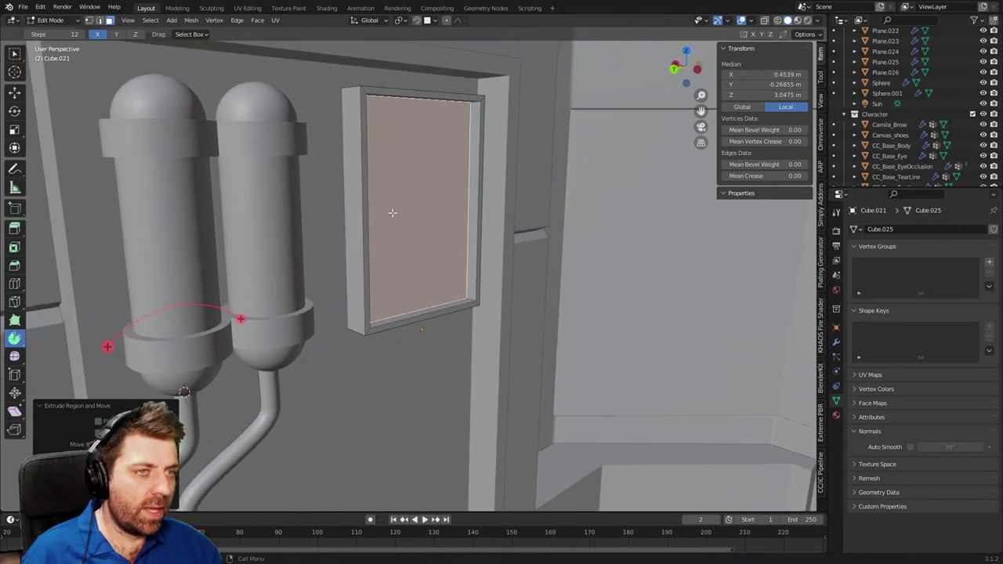
{"action": "middle_click_drag", "start_coordinate": [392, 213], "coordinate": [435, 272]}
{"action": "scroll", "coordinate": [496, 386], "scroll_direction": "up", "scroll_amount": 2}
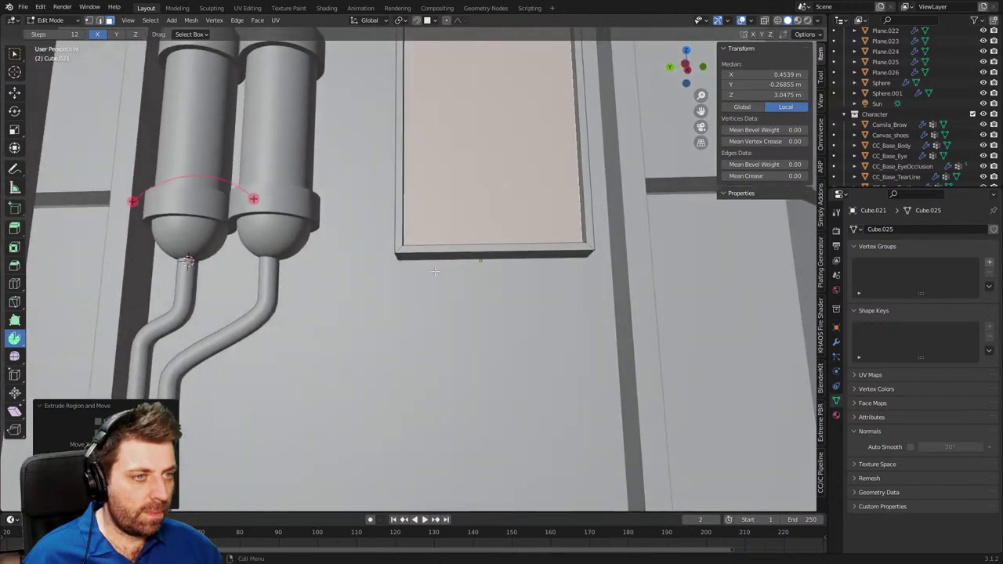
{"action": "key", "text": "ctrl+r"}
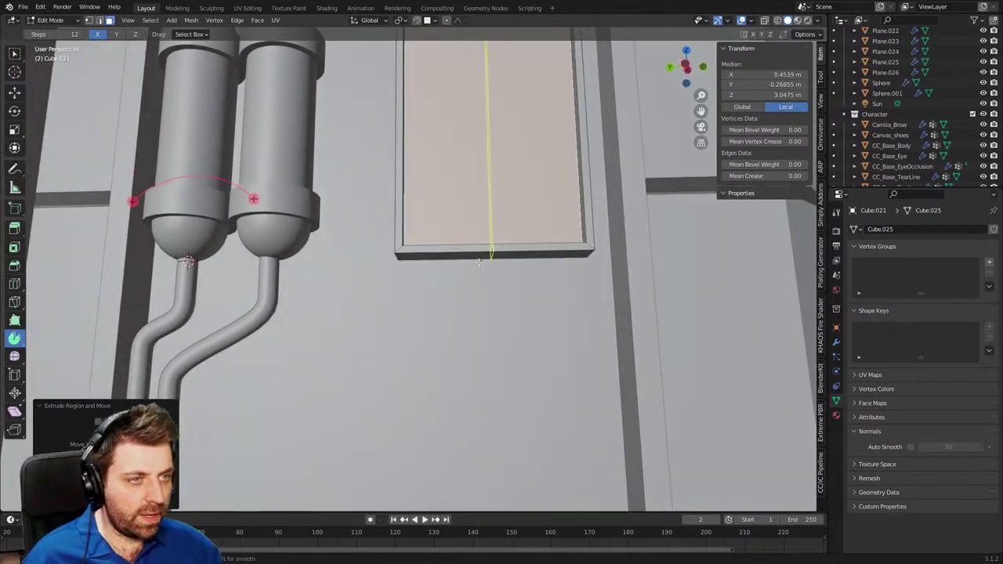
{"action": "left_click", "coordinate": [479, 262]}
{"action": "right_click", "coordinate": [478, 262]}
{"action": "key", "text": "ctrl+b"}
{"action": "left_click", "coordinate": [492, 279]}
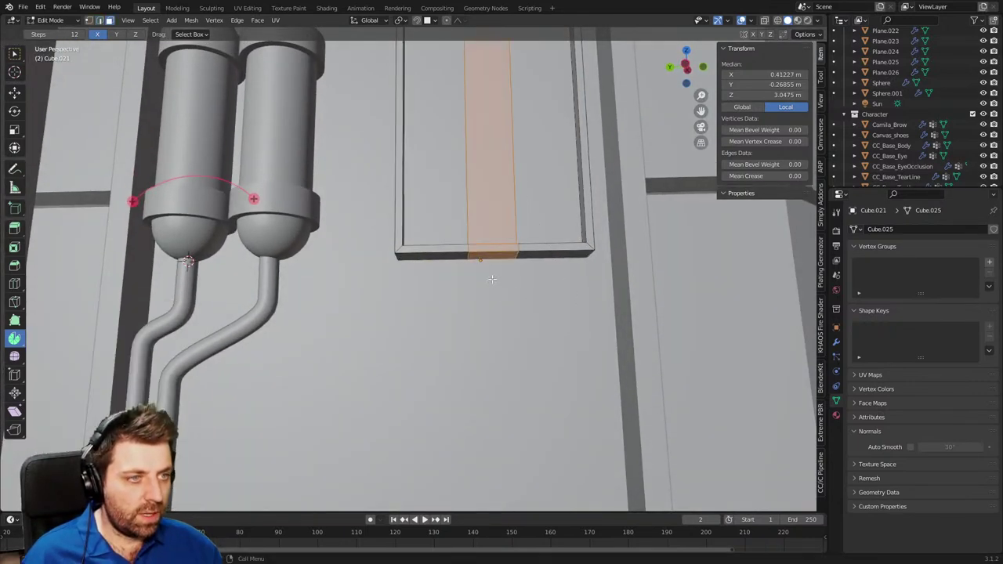
Extrude the middle strip's bottom face downward in two stages and narrow the end face along Y for a tapered connector.
{"action": "key", "text": "e"}
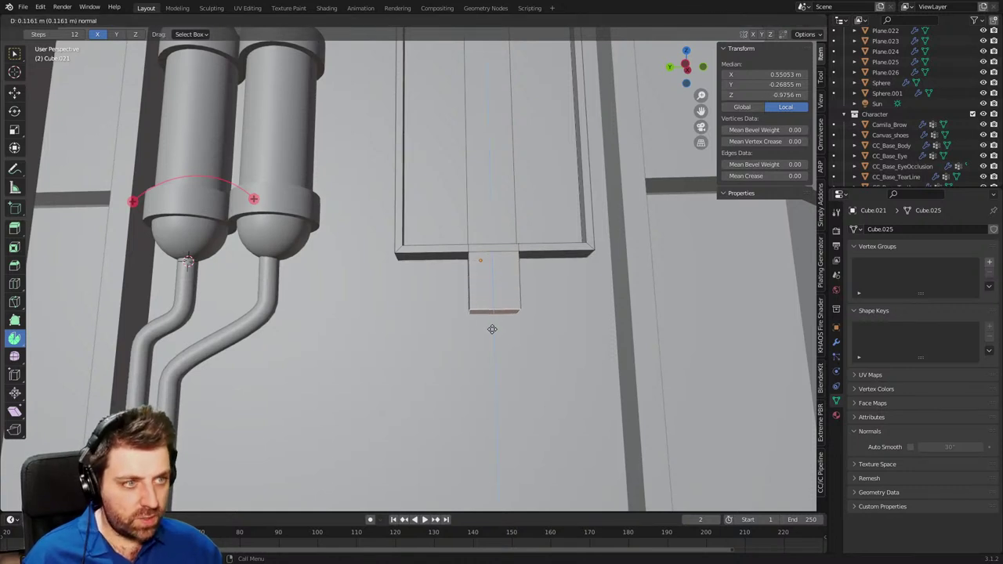
{"action": "left_click", "coordinate": [491, 315]}
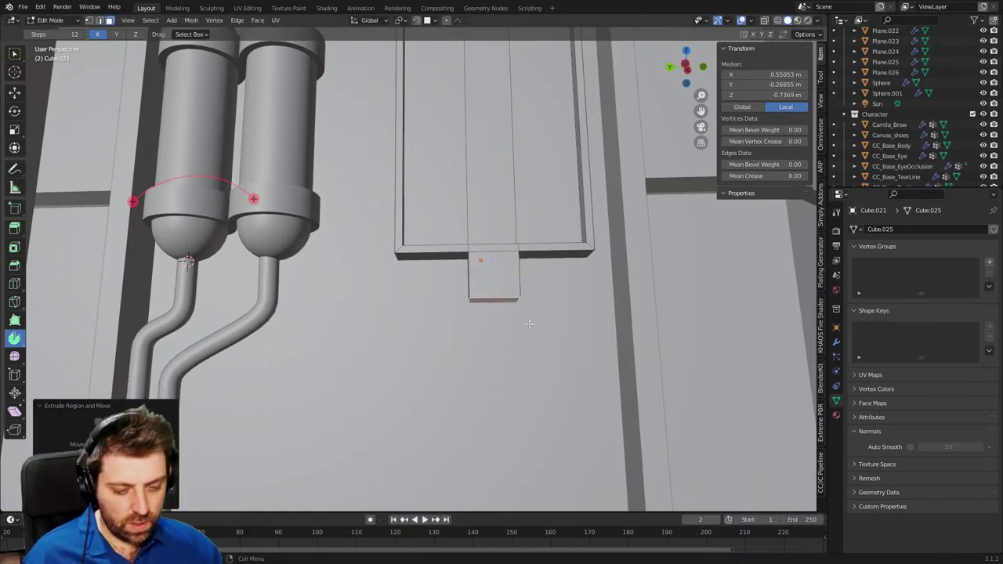
{"action": "key", "text": "s"}
{"action": "key", "text": "y"}
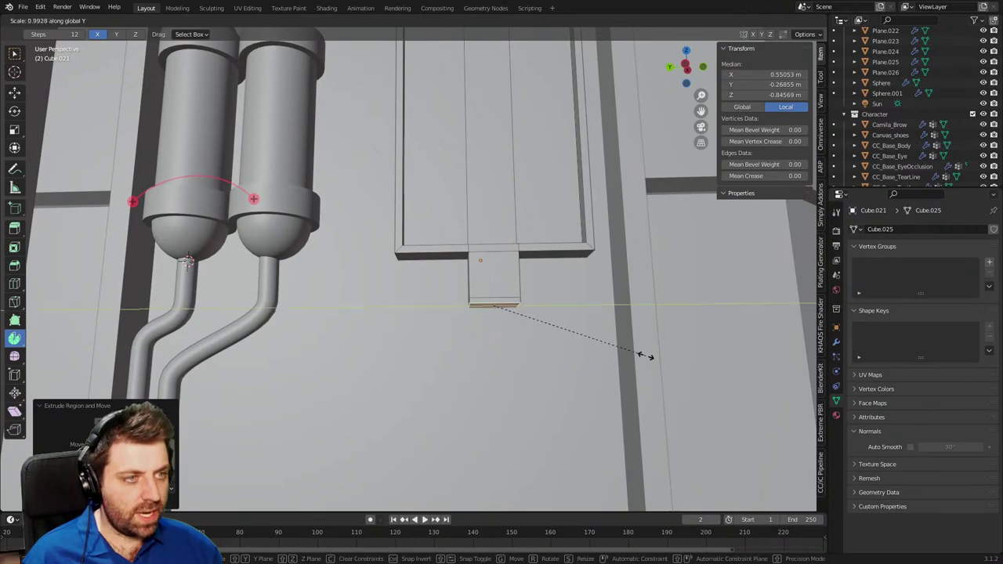
{"action": "left_click", "coordinate": [593, 338]}
Duplicate the two underside faces flanking the connector and move the copies down along Z to about local Z -1.74 m.
{"action": "middle_click_drag", "start_coordinate": [471, 359], "coordinate": [509, 337]}
{"action": "scroll", "coordinate": [570, 371], "scroll_direction": "down", "scroll_amount": 3}
{"action": "key", "text": "Tab"}
{"action": "scroll", "coordinate": [485, 353], "scroll_direction": "up", "scroll_amount": 2}
{"action": "key", "text": "Tab"}
{"action": "left_click", "coordinate": [406, 272]}
{"action": "scroll", "coordinate": [435, 316], "scroll_direction": "up", "scroll_amount": 2}
{"action": "left_click", "coordinate": [568, 333], "text": "shift"}
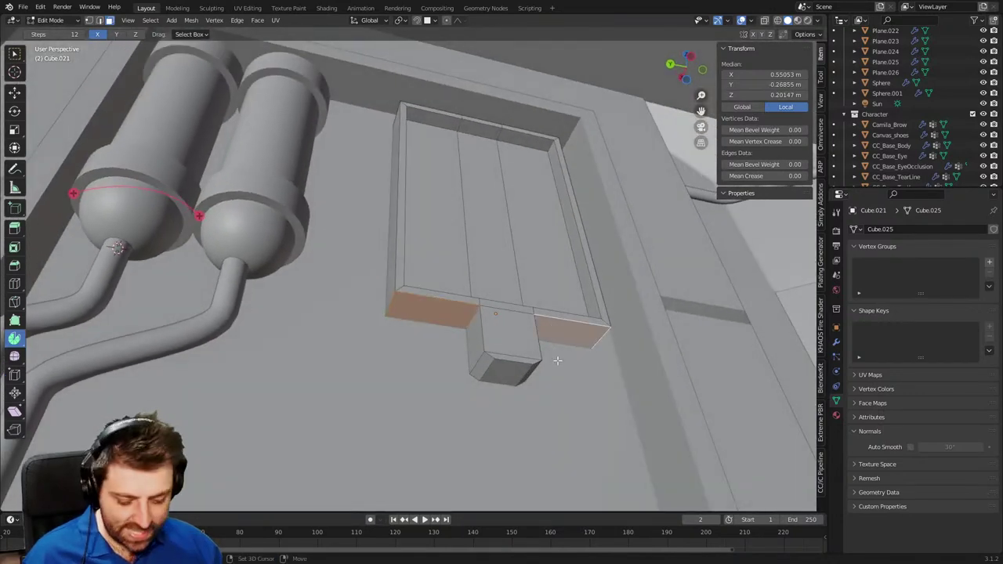
{"action": "key", "text": "g"}
{"action": "key", "text": "x"}
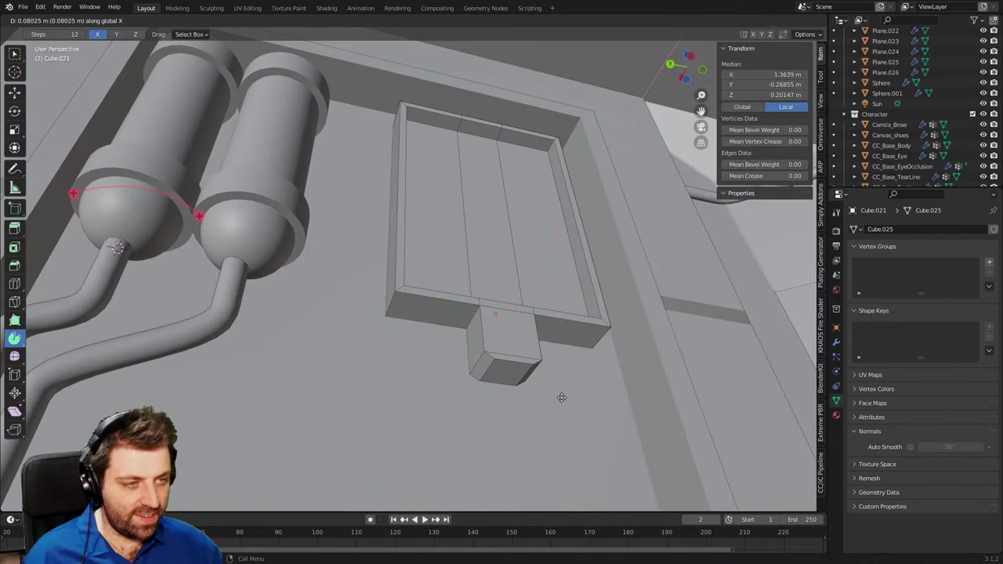
{"action": "left_click", "coordinate": [578, 459]}
Scale the two duplicated faces down and flatten them along X into thin strips below the connector.
{"action": "middle_click_drag", "start_coordinate": [578, 460], "coordinate": [679, 443]}
{"action": "key", "text": "s"}
{"action": "left_click", "coordinate": [593, 431]}
{"action": "key", "text": "s"}
{"action": "key", "text": "y"}
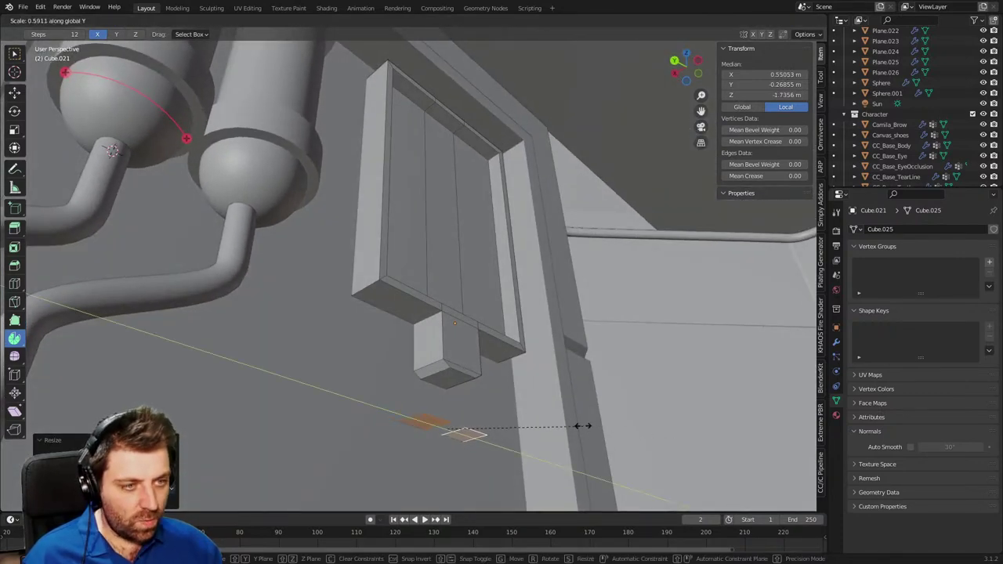
{"action": "key", "text": "x"}
{"action": "left_click", "coordinate": [473, 429]}
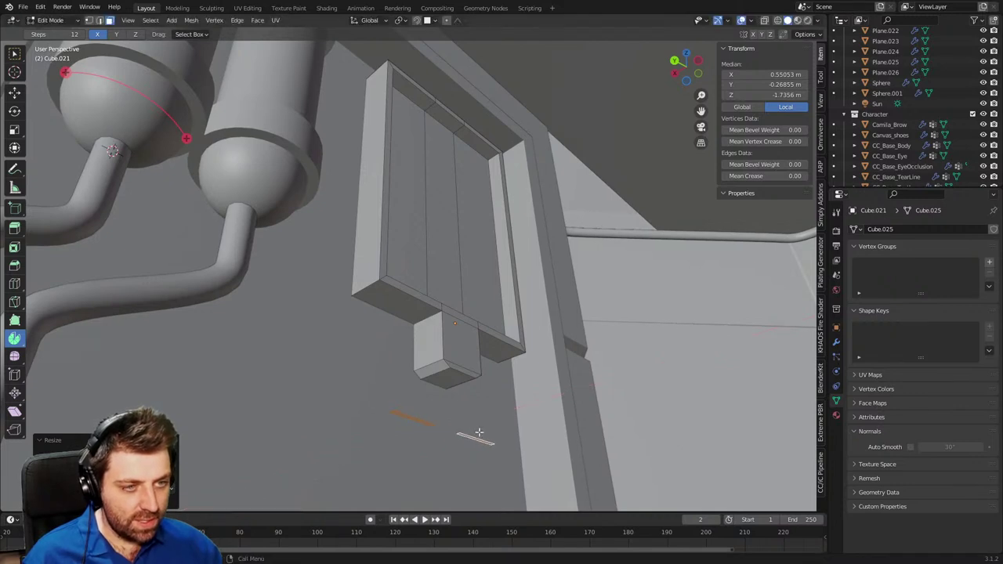
Extrude the two thin strips upward into small plates and add a centered vertical loop cut to both.
{"action": "key", "text": "w"}
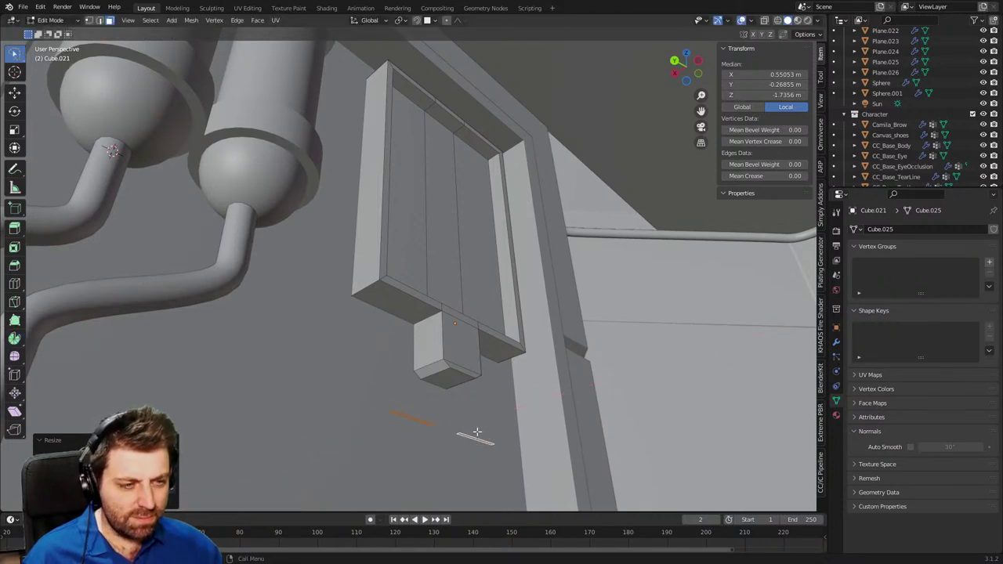
{"action": "key", "text": "e"}
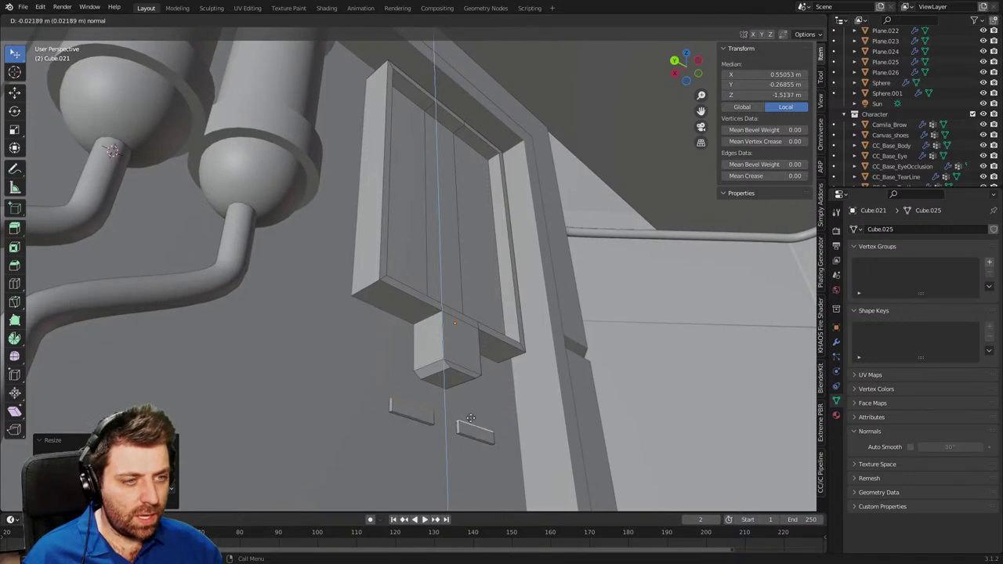
{"action": "left_click", "coordinate": [466, 403]}
{"action": "middle_click_drag", "start_coordinate": [466, 403], "coordinate": [451, 402]}
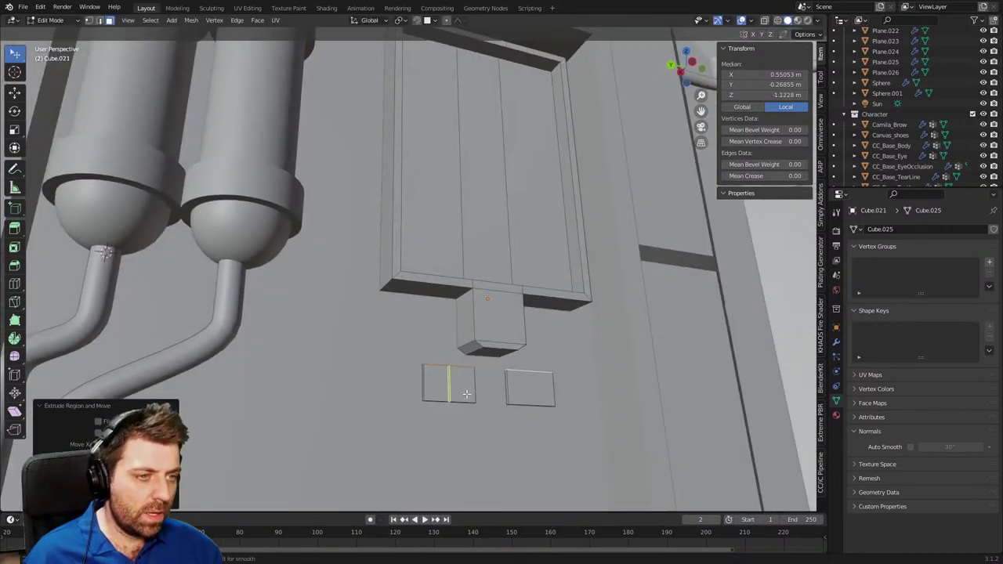
{"action": "left_click", "coordinate": [467, 394]}
{"action": "right_click", "coordinate": [504, 403]}
Select the outer lower corner vertices of both small plates and raise them along Z to form sloped bracket corners.
{"action": "key", "text": "1"}
{"action": "left_click", "coordinate": [507, 404]}
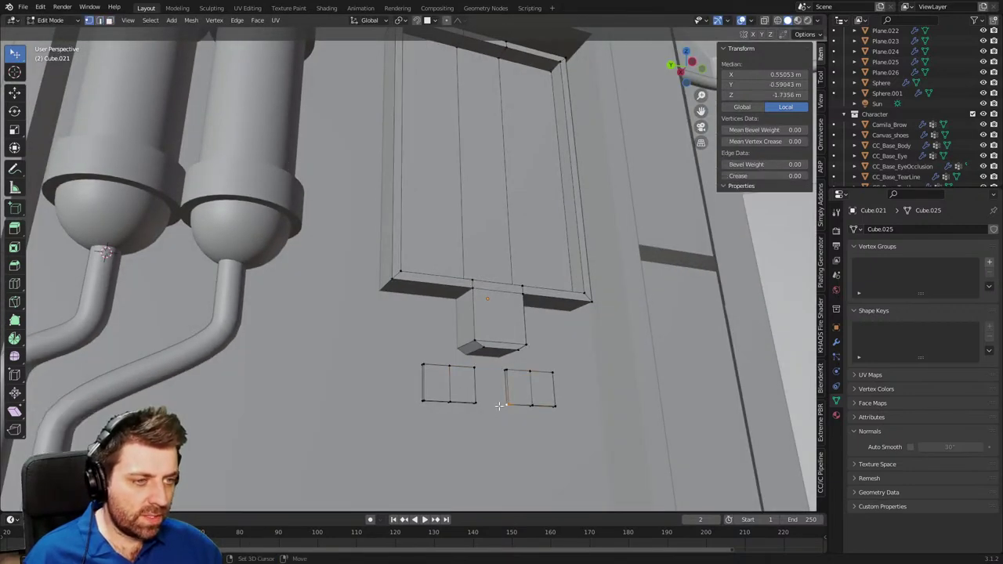
{"action": "left_click", "coordinate": [554, 405]}
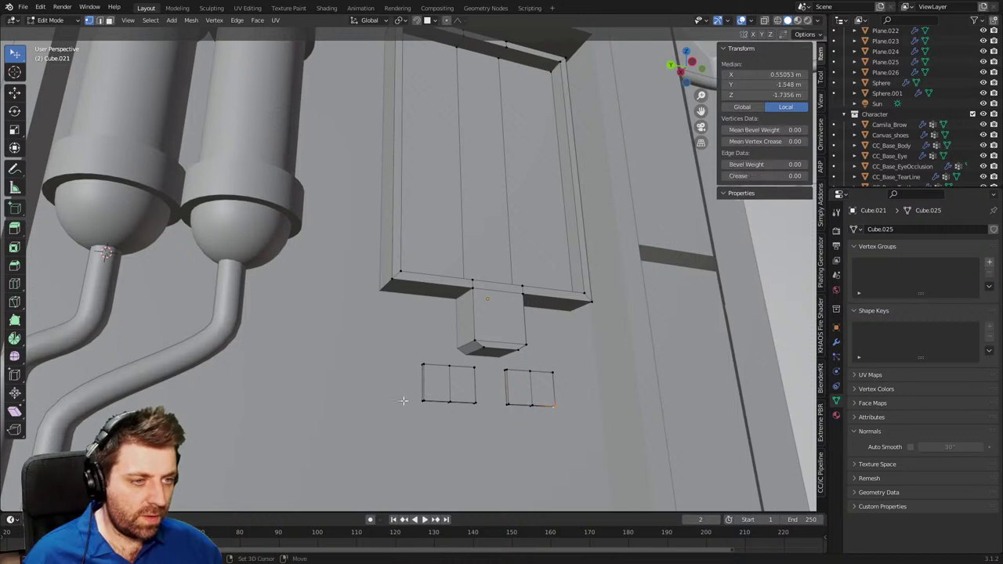
{"action": "key", "text": "g"}
{"action": "key", "text": "z"}
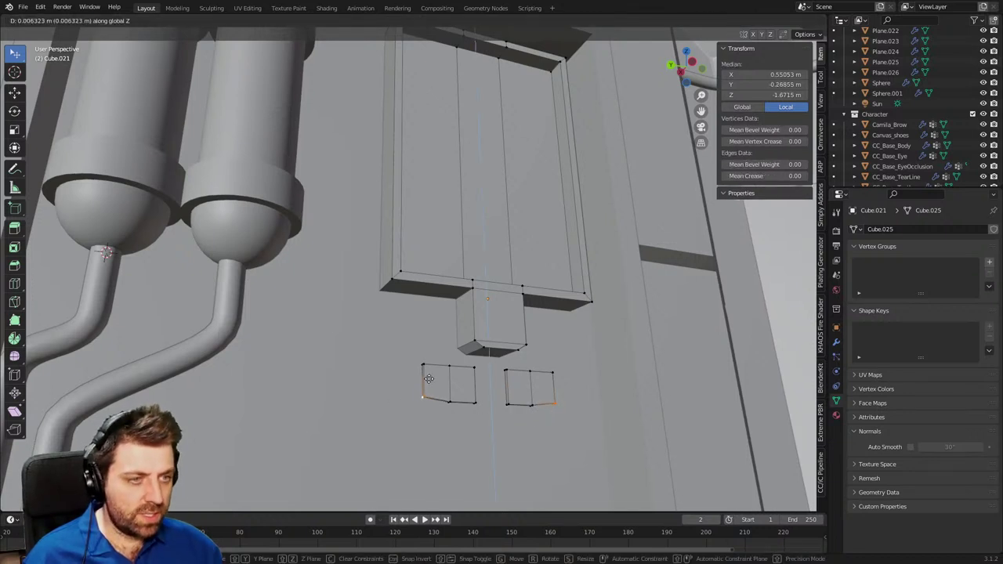
{"action": "left_click", "coordinate": [438, 209]}
Select both linked bracket plates and raise them along Z against the framed box's underside, to about local Z 0.005 m.
{"action": "key", "text": "ctrl+l"}
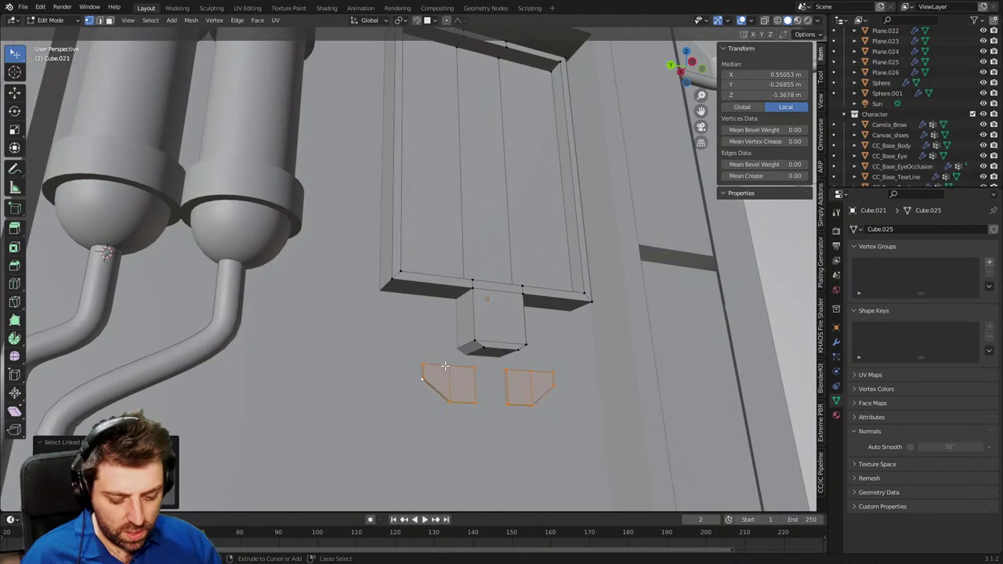
{"action": "key", "text": "g"}
{"action": "key", "text": "z"}
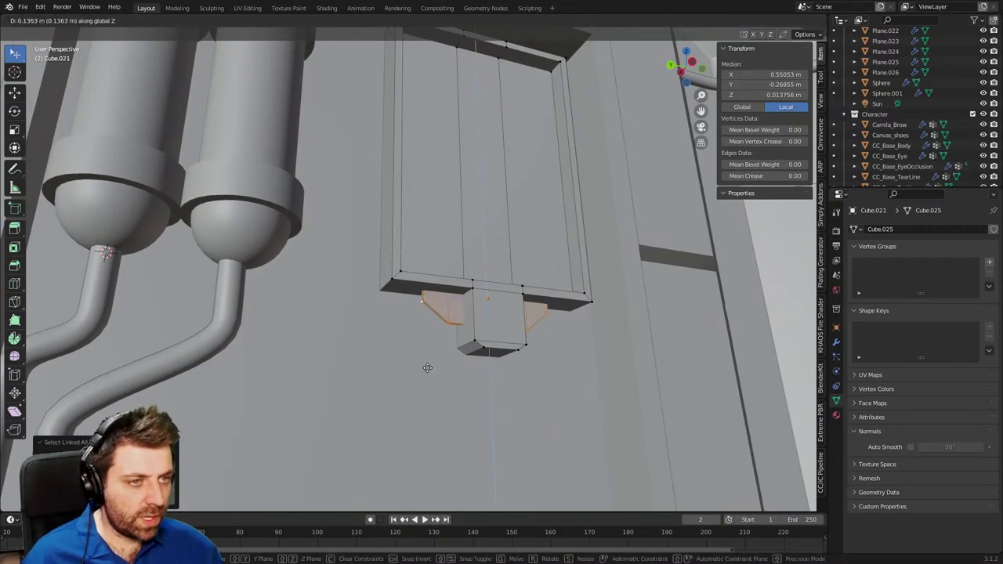
{"action": "left_click", "coordinate": [427, 367]}
{"action": "middle_click_drag", "start_coordinate": [439, 358], "coordinate": [426, 402]}
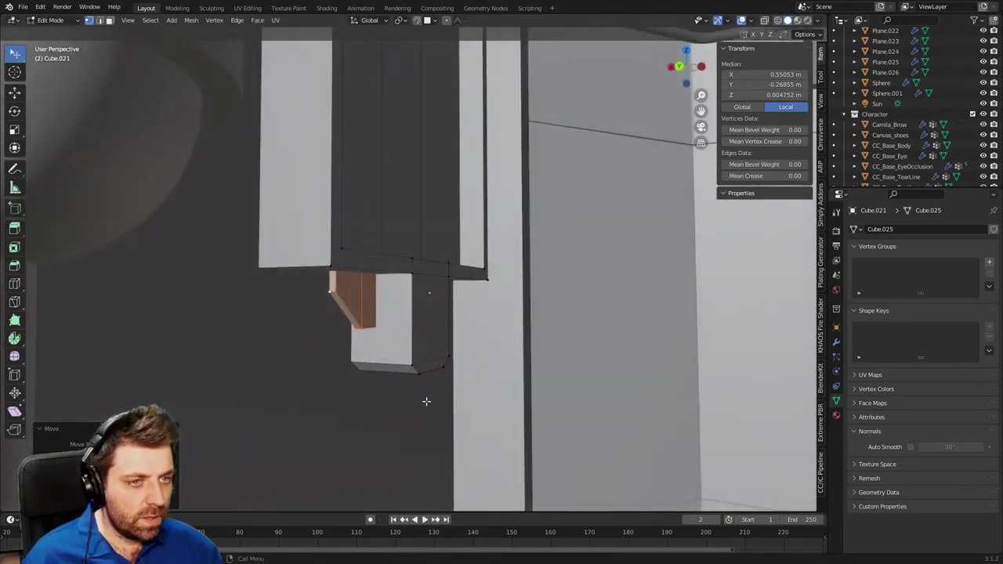
Duplicate the bracket pair twice along X, placing the copies at about local X 0.41 m and 0.27 m.
{"action": "scroll", "coordinate": [427, 401], "scroll_direction": "up", "scroll_amount": 2}
{"action": "key", "text": "KP_3"}
{"action": "key", "text": "z"}
{"action": "left_click", "coordinate": [369, 401]}
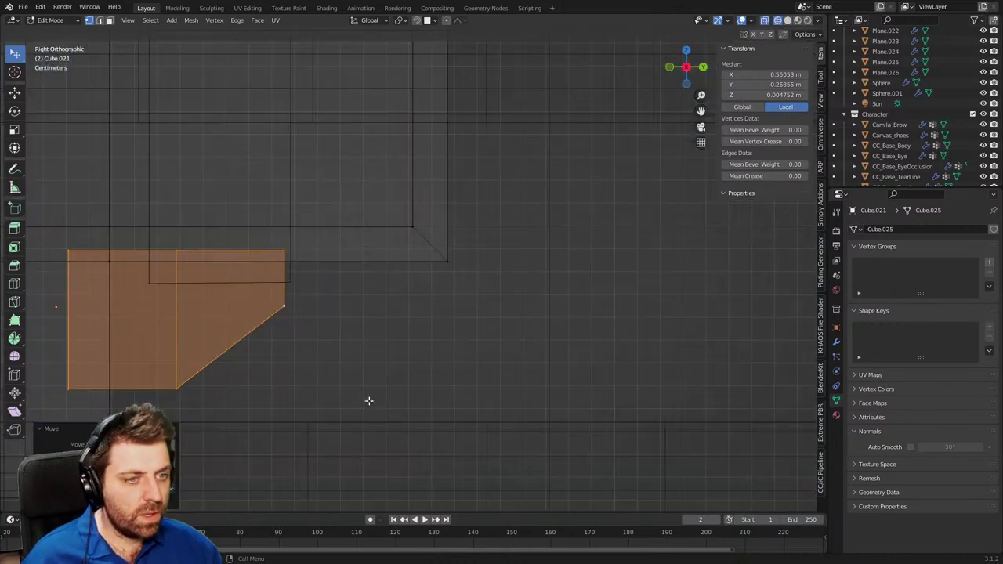
{"action": "key", "text": "KP_1"}
{"action": "middle_click_drag", "start_coordinate": [592, 409], "coordinate": [495, 409], "text": "shift"}
{"action": "scroll", "coordinate": [593, 406], "scroll_direction": "down", "scroll_amount": 2}
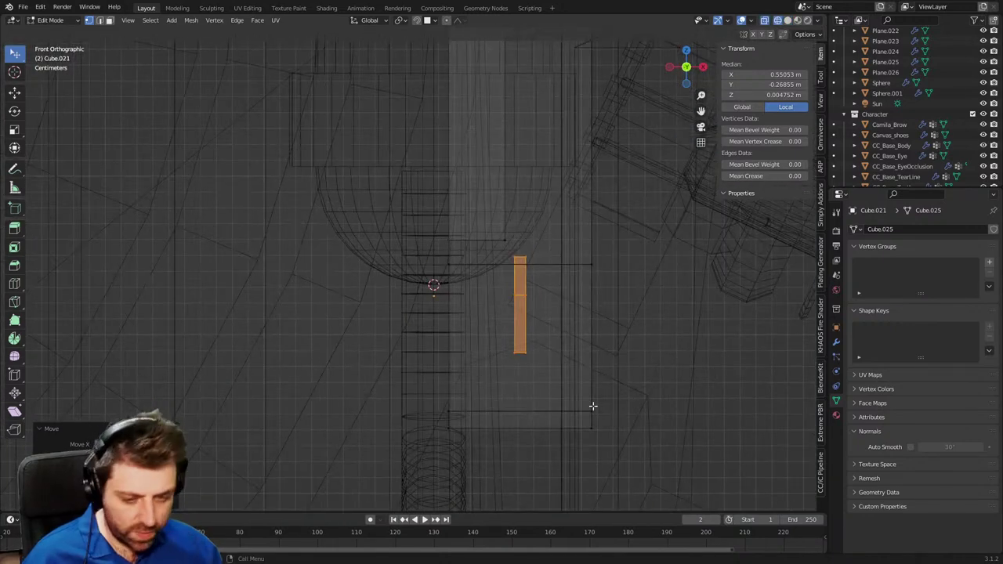
{"action": "key", "text": "shift+d"}
{"action": "key", "text": "x"}
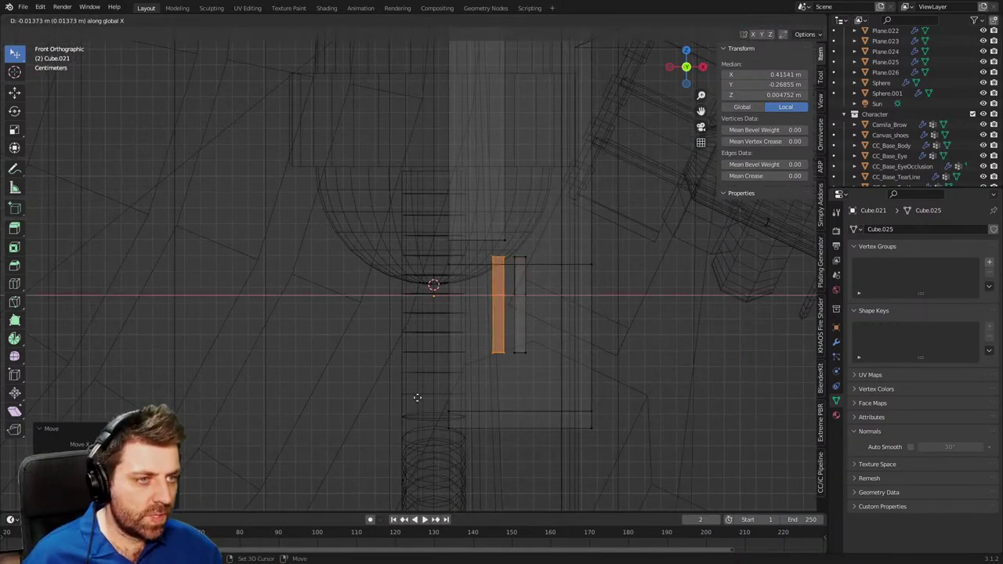
{"action": "left_click", "coordinate": [522, 390]}
{"action": "key", "text": "g"}
{"action": "key", "text": "x"}
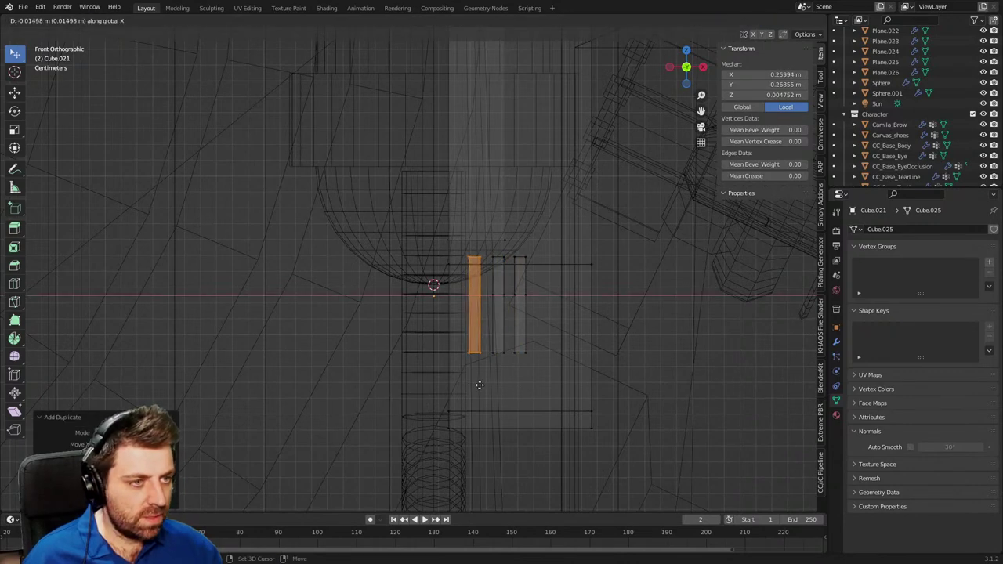
{"action": "left_click", "coordinate": [490, 385]}
{"action": "key", "text": "alt+z"}
{"action": "middle_click_drag", "start_coordinate": [523, 401], "coordinate": [587, 400]}
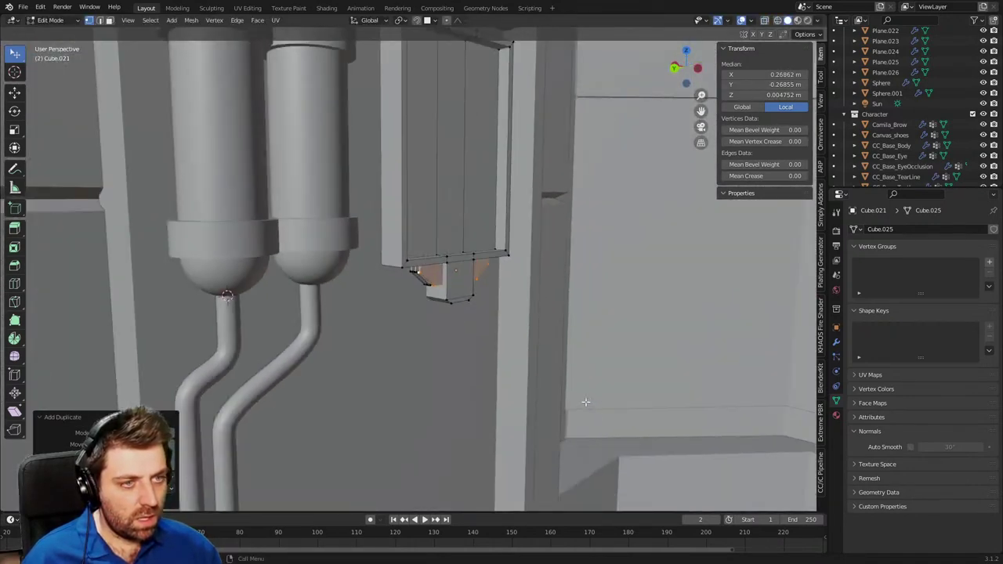
{"action": "scroll", "coordinate": [587, 400], "scroll_direction": "down", "scroll_amount": 4}
Add a Bevel modifier to the framed box object and set its amount to 0.01 m.
{"action": "key", "text": "Tab"}
{"action": "middle_click_drag", "start_coordinate": [588, 337], "coordinate": [541, 359]}
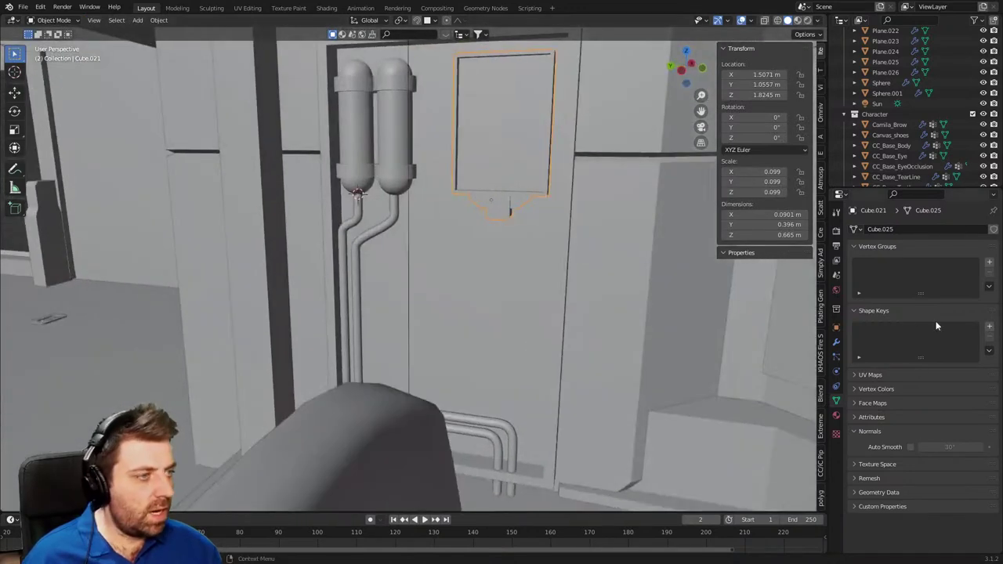
{"action": "left_click", "coordinate": [836, 343]}
{"action": "left_click", "coordinate": [893, 228]}
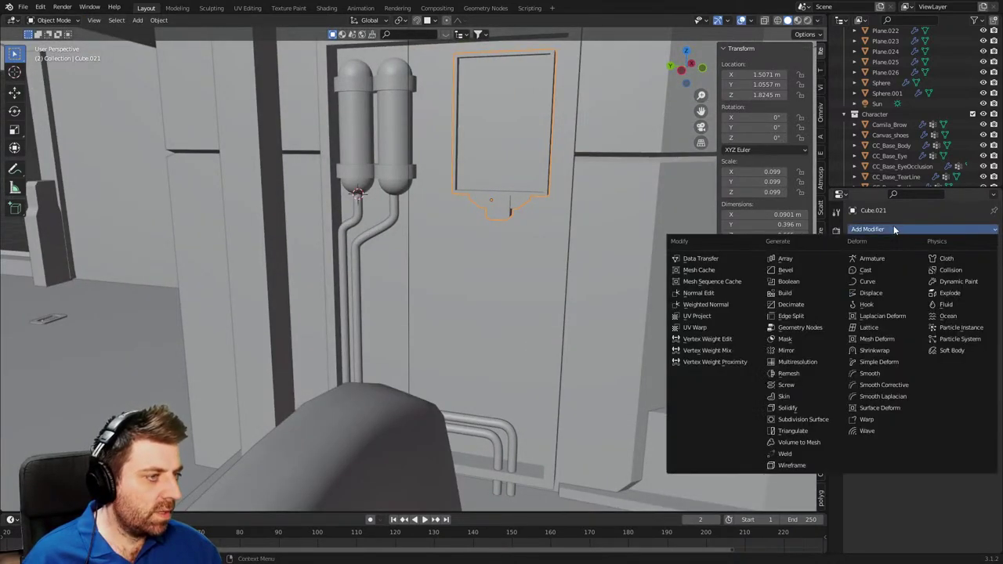
{"action": "left_click", "coordinate": [801, 270]}
{"action": "middle_click_drag", "start_coordinate": [619, 337], "coordinate": [651, 296]}
{"action": "scroll", "coordinate": [539, 358], "scroll_direction": "up", "scroll_amount": 5}
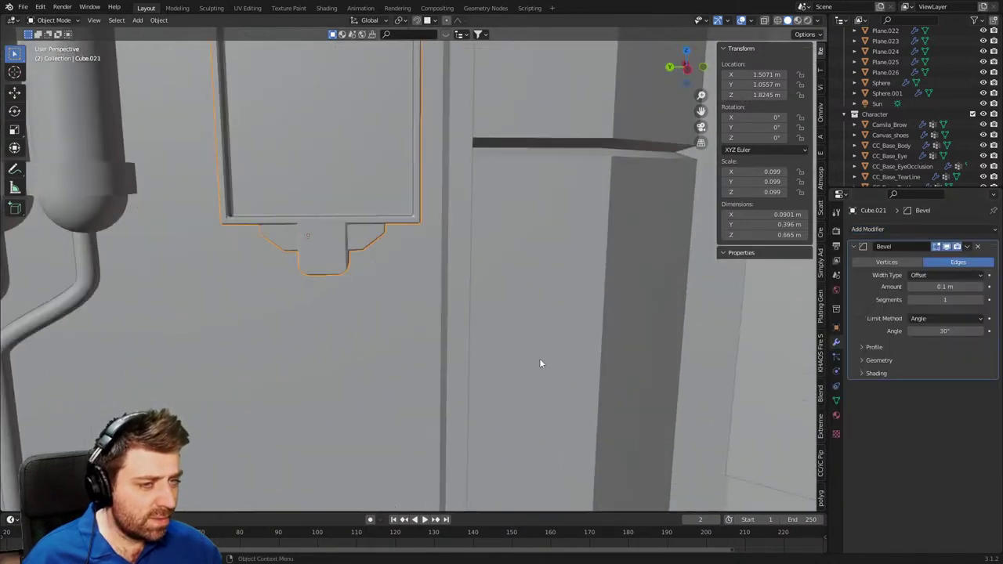
{"action": "scroll", "coordinate": [508, 368], "scroll_direction": "up", "scroll_amount": 1}
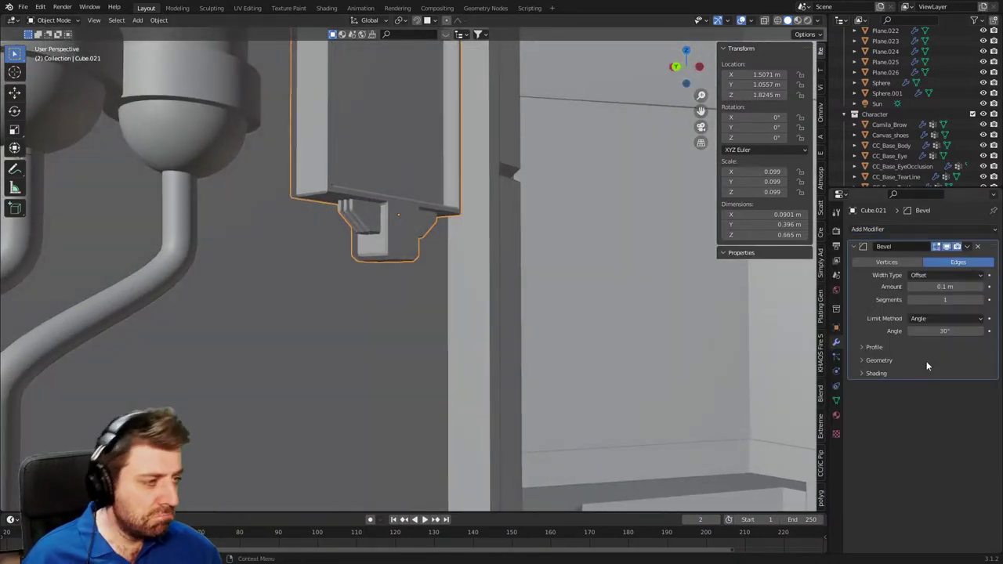
{"action": "left_click", "coordinate": [944, 287]}
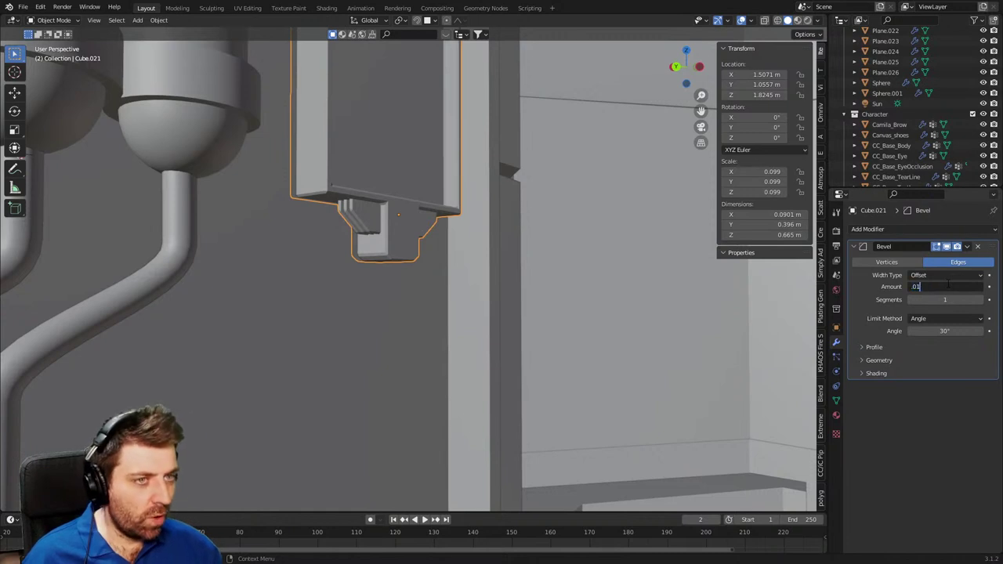
{"action": "type", "text": ".01"}
{"action": "key", "text": "Return"}
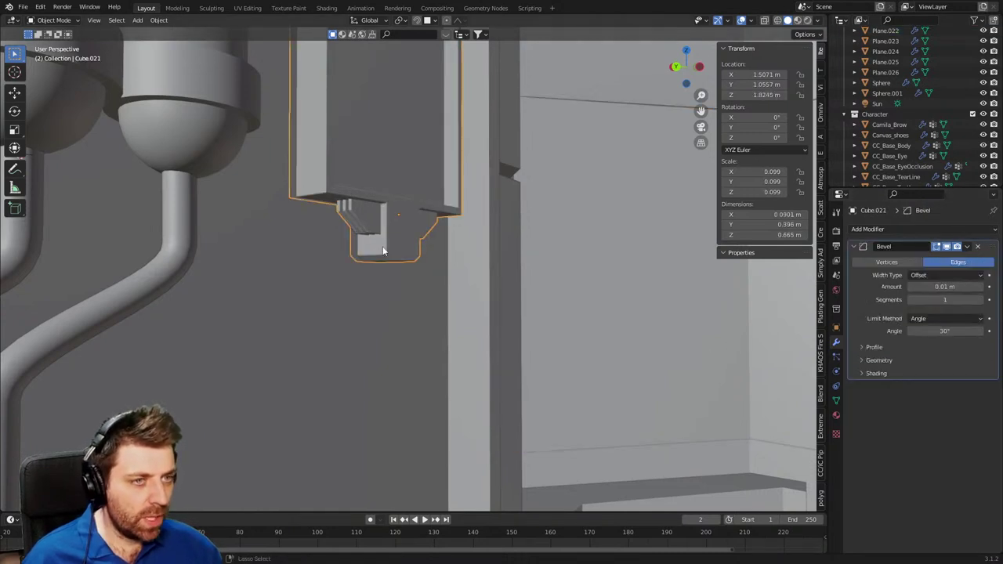
Apply the framed box's scale and set its Bevel amount to 0.002 m.
{"action": "key", "text": "ctrl+a"}
{"action": "left_click", "coordinate": [385, 271]}
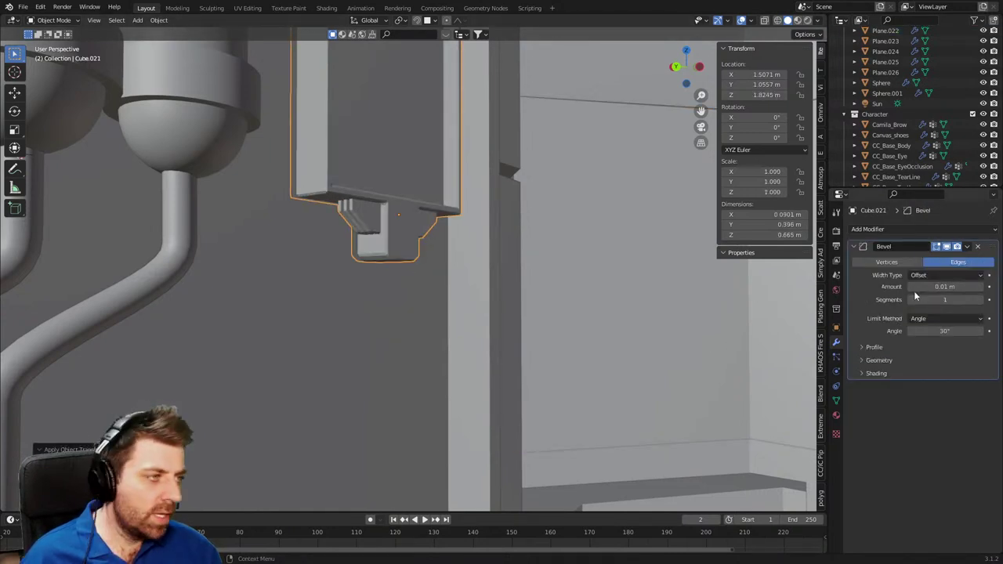
{"action": "left_click", "coordinate": [934, 287]}
{"action": "type", "text": "0.002"}
{"action": "key", "text": "Return"}
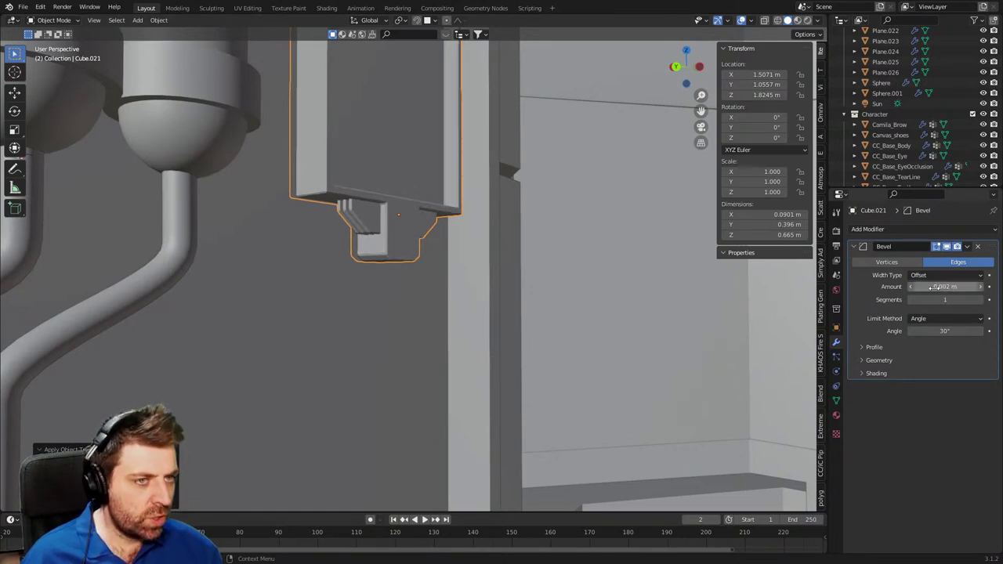
Select the recessed wall panel object containing the capsule tanks and open its mesh for face editing.
{"action": "scroll", "coordinate": [402, 294], "scroll_direction": "down", "scroll_amount": 4}
{"action": "left_click", "coordinate": [507, 287]}
{"action": "middle_click_drag", "start_coordinate": [507, 287], "coordinate": [224, 362]}
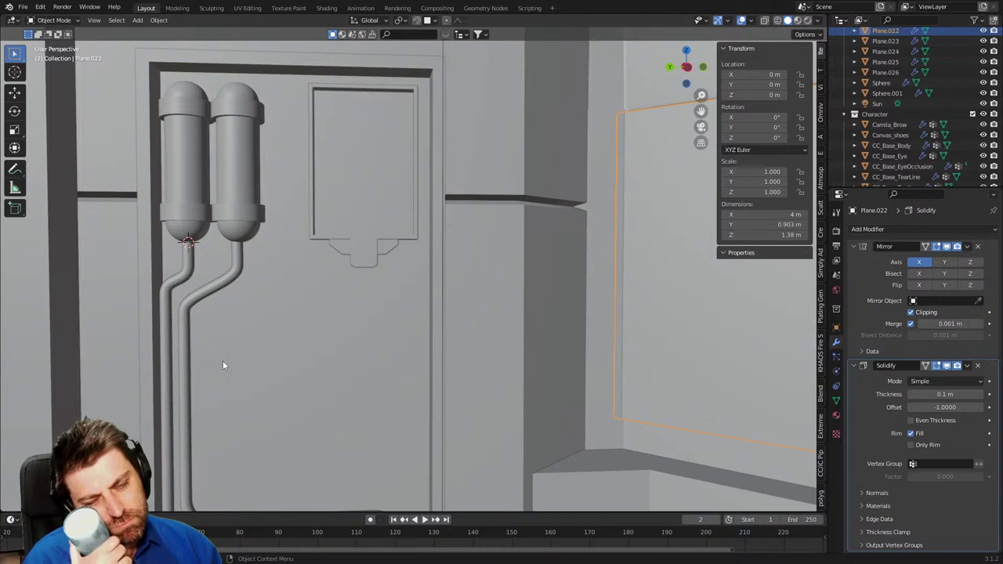
{"action": "left_click", "coordinate": [233, 229]}
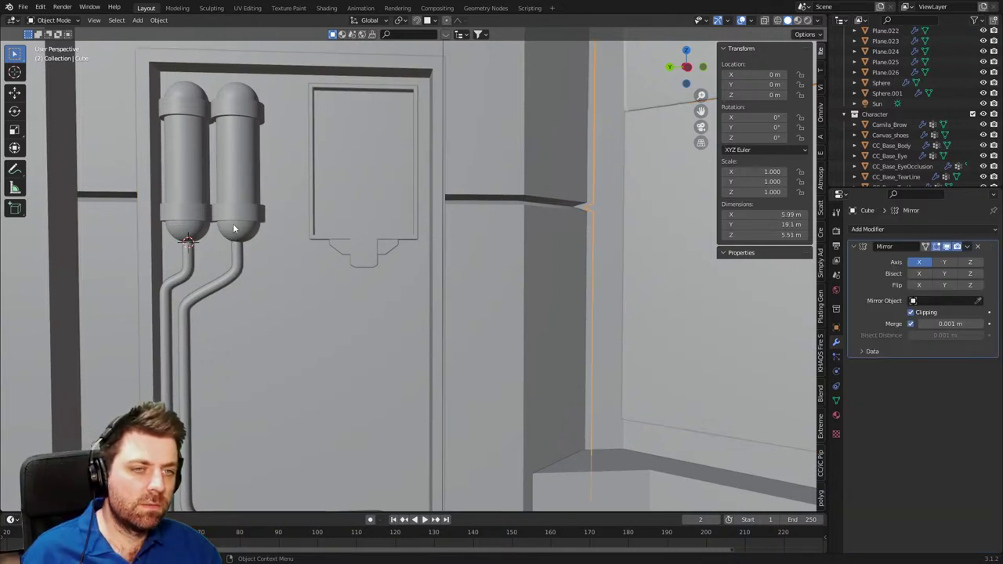
{"action": "left_click", "coordinate": [241, 185]}
{"action": "key", "text": "Tab"}
{"action": "middle_click_drag", "start_coordinate": [239, 182], "coordinate": [263, 199], "text": "shift"}
{"action": "key", "text": "3"}
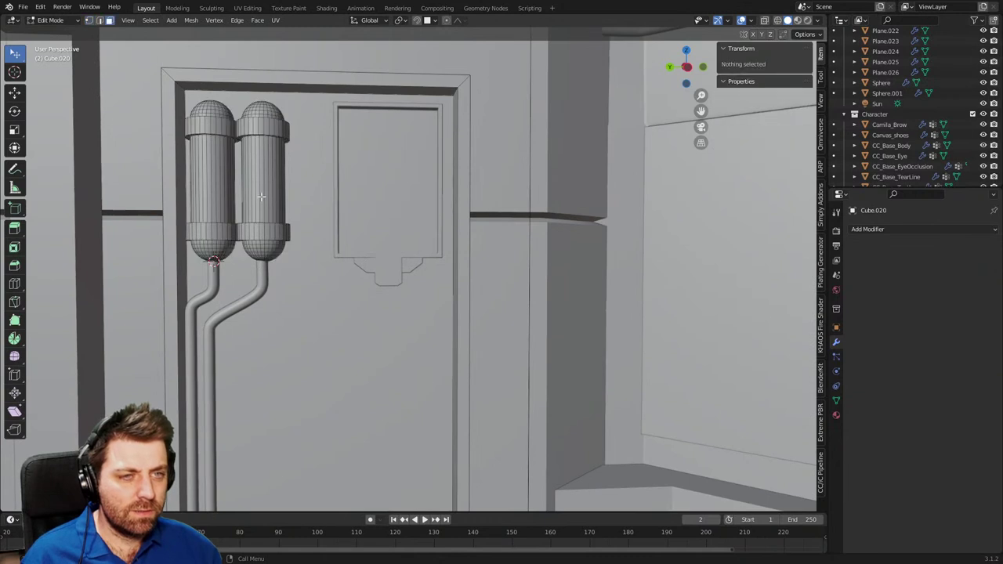
Try a 12-step Spin on a vertical side face of the second capsule tank with a reduced sweep angle.
{"action": "left_click_drag", "start_coordinate": [262, 195], "coordinate": [262, 202]}
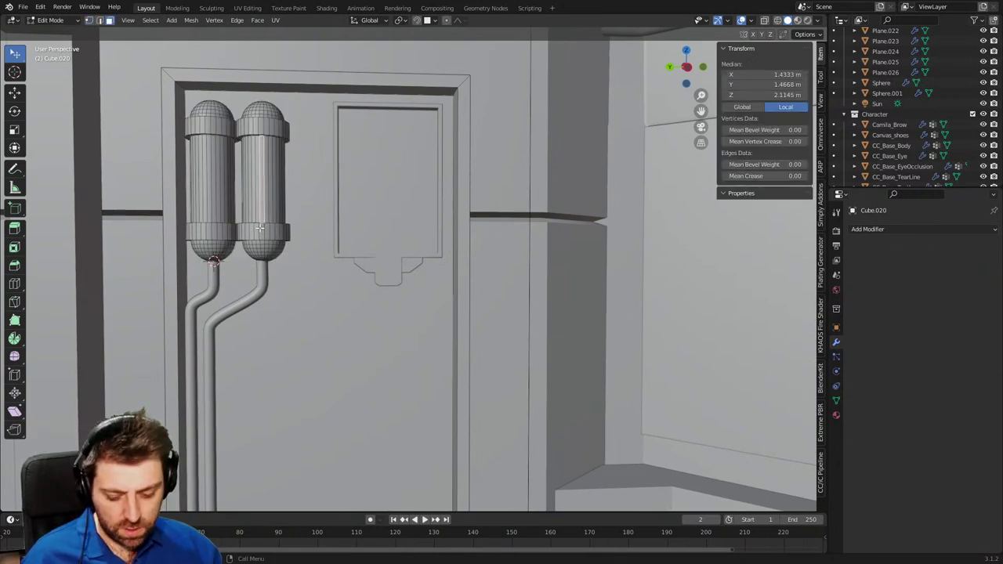
{"action": "key", "text": "alt+e"}
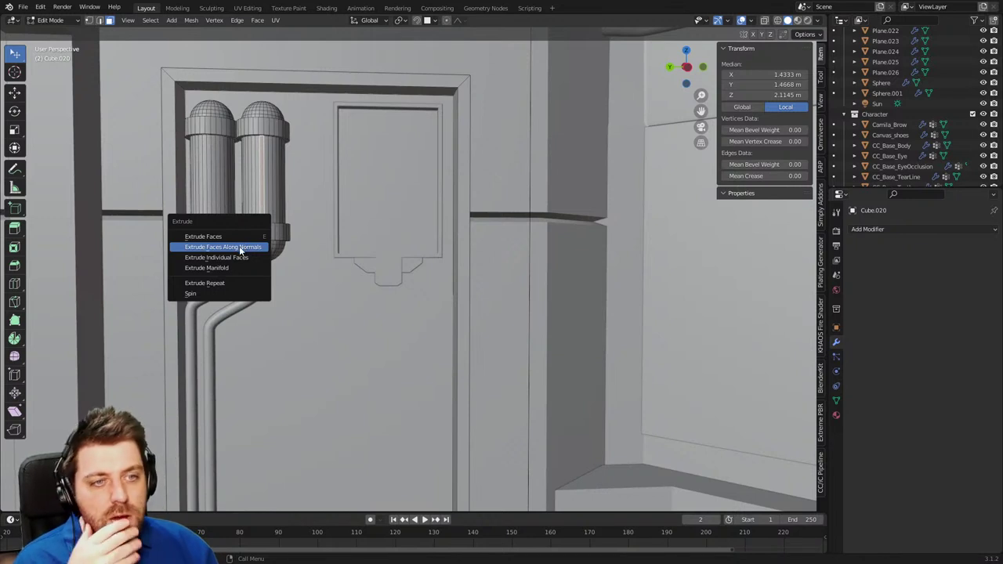
{"action": "left_click", "coordinate": [238, 294]}
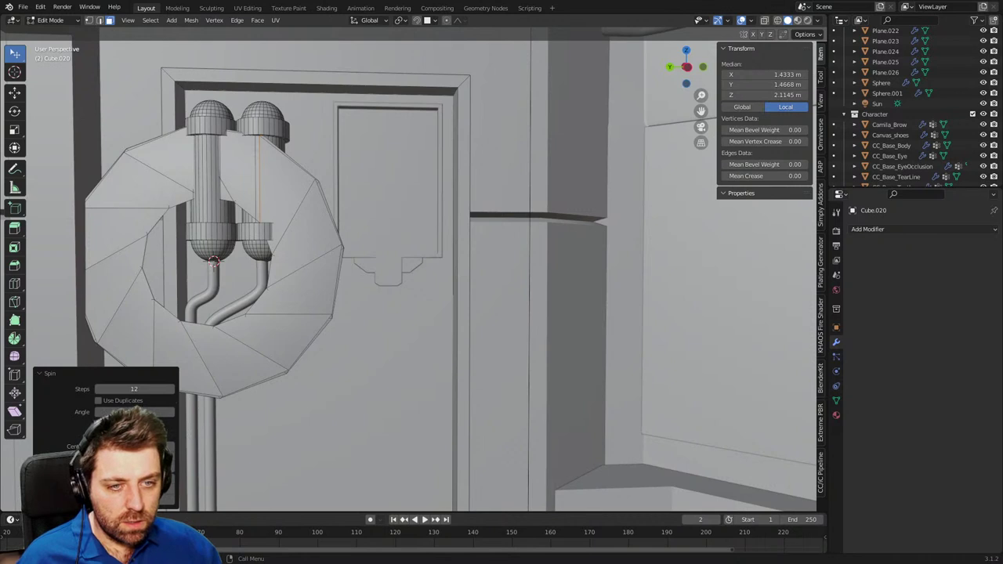
{"action": "left_click_drag", "start_coordinate": [134, 412], "coordinate": [48, 411]}
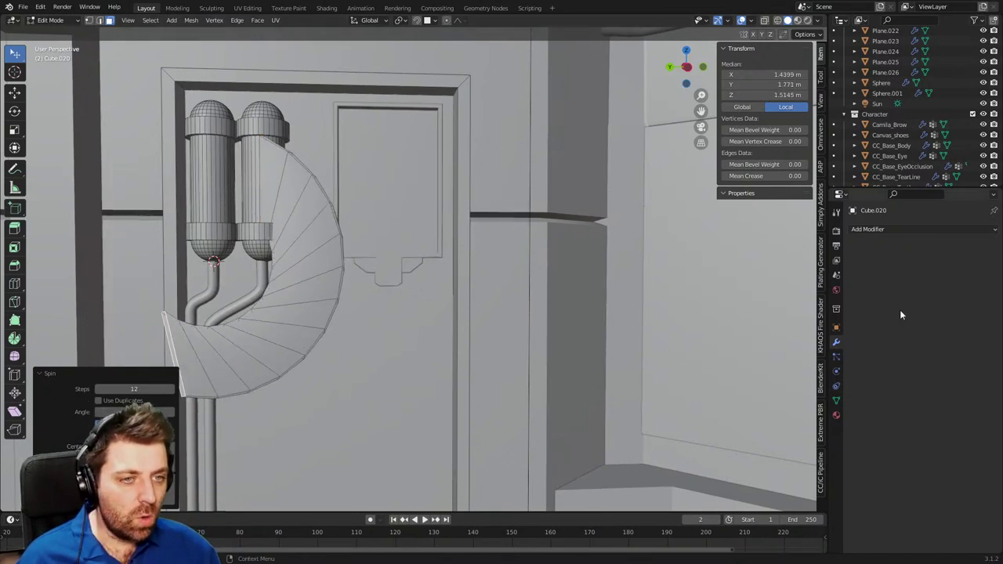
{"action": "middle_click_drag", "start_coordinate": [305, 309], "coordinate": [358, 259]}
{"action": "key", "text": "ctrl+z"}
Duplicate the recessed panel's back face, flatten the copy along Z and scale it down to a small rectangle.
{"action": "scroll", "coordinate": [374, 217], "scroll_direction": "up", "scroll_amount": 4}
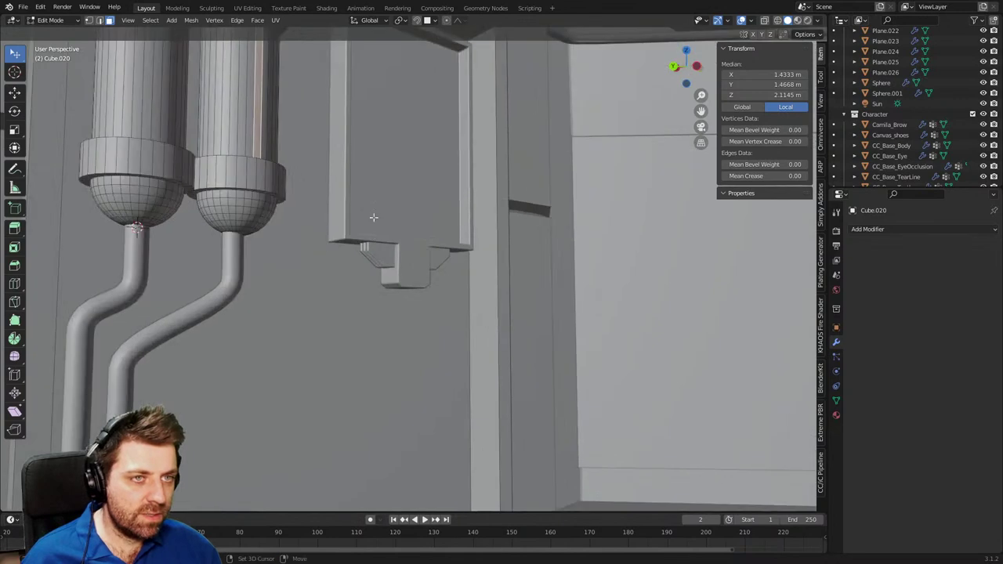
{"action": "middle_click_drag", "start_coordinate": [374, 217], "coordinate": [419, 322], "text": "shift"}
{"action": "scroll", "coordinate": [501, 402], "scroll_direction": "down", "scroll_amount": 5}
{"action": "middle_click_drag", "start_coordinate": [501, 402], "coordinate": [446, 235], "text": "shift"}
{"action": "key", "text": "Tab"}
{"action": "scroll", "coordinate": [403, 348], "scroll_direction": "up", "scroll_amount": 3}
{"action": "key", "text": "Tab"}
{"action": "key", "text": "Tab"}
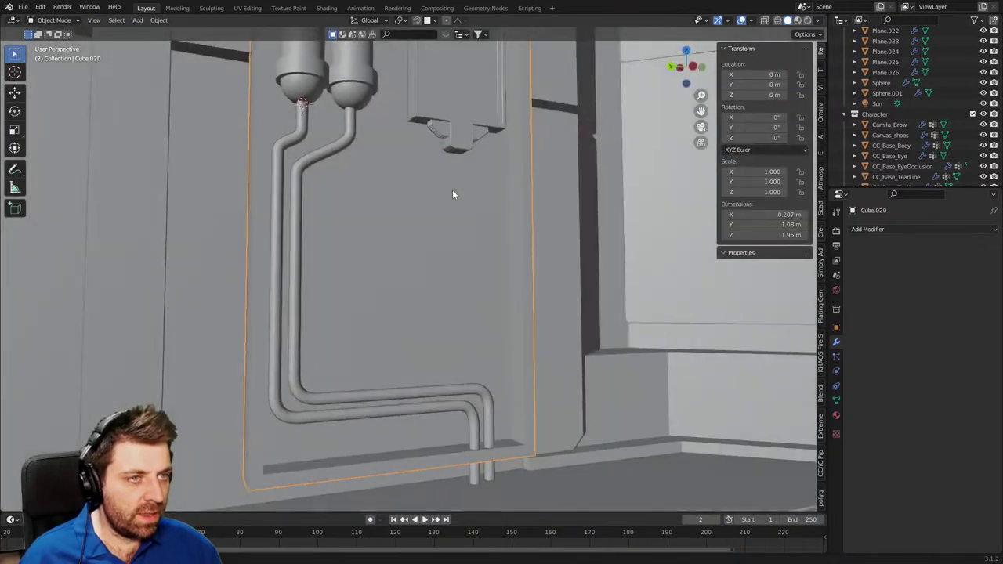
{"action": "key", "text": "Tab"}
{"action": "left_click", "coordinate": [388, 298]}
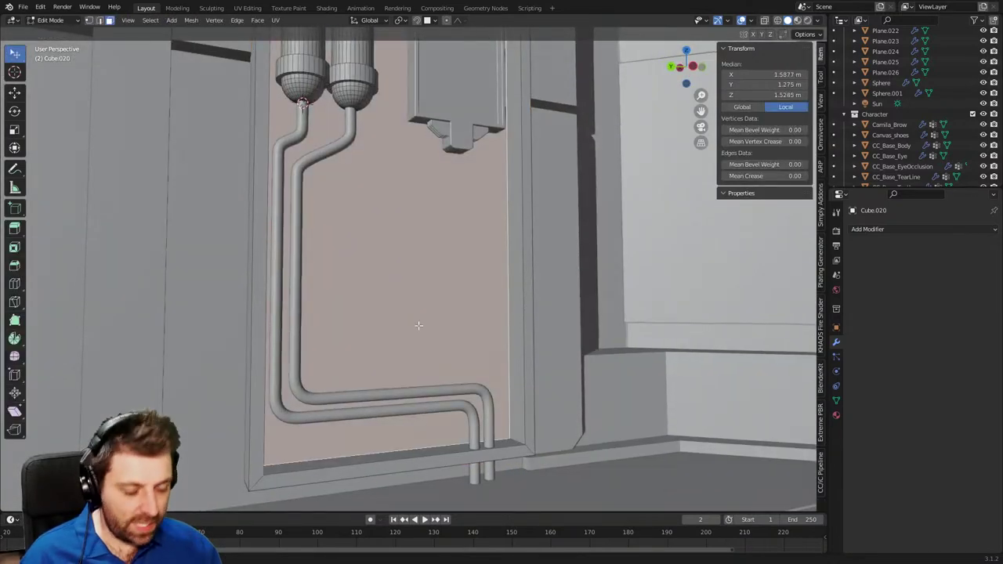
{"action": "key", "text": "s"}
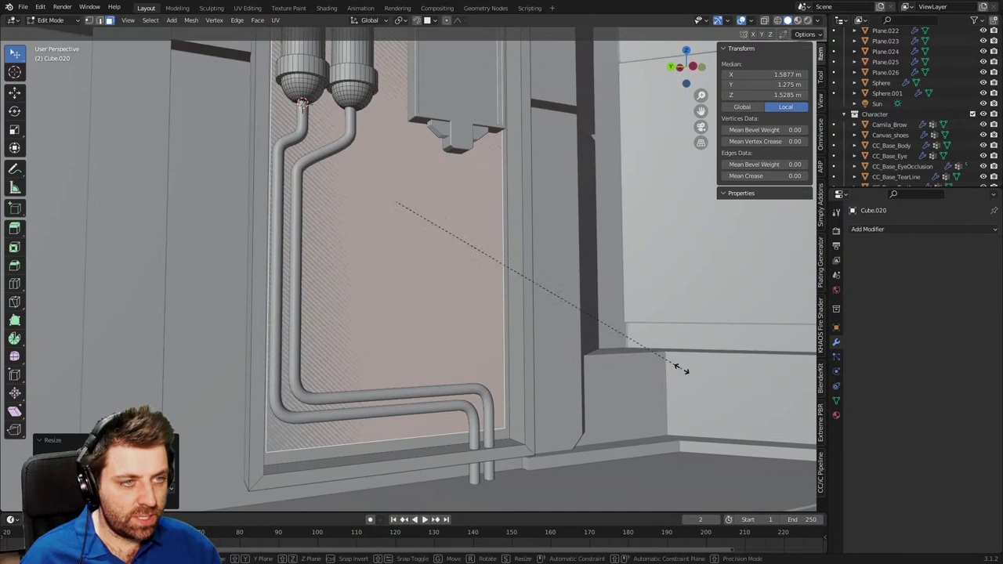
{"action": "key", "text": "z"}
{"action": "left_click", "coordinate": [421, 225]}
{"action": "key", "text": "s"}
{"action": "left_click", "coordinate": [515, 268]}
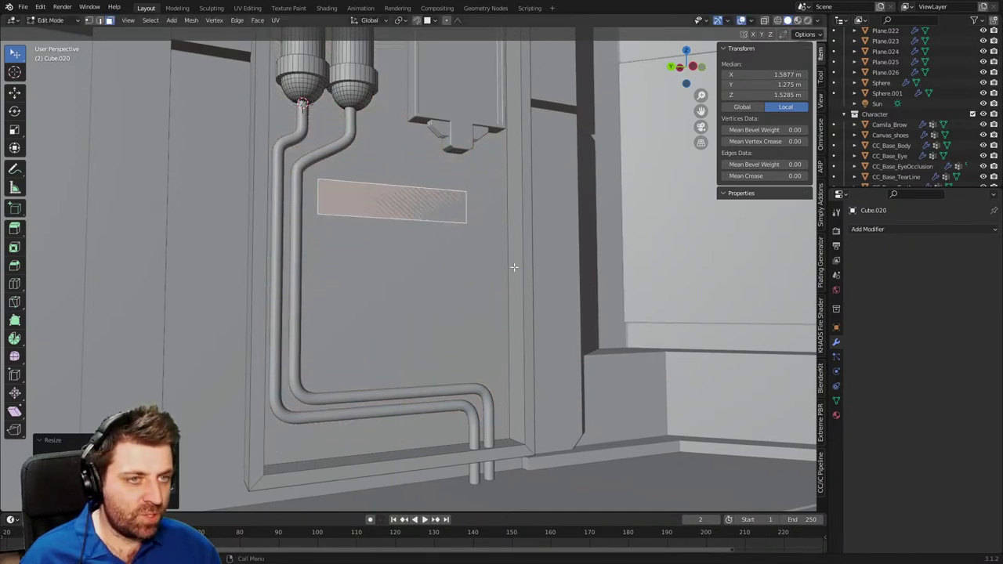
Thin the duplicated face further along Z and lower it to about Z 0.953 m, just above the horizontal pipes.
{"action": "middle_click_drag", "start_coordinate": [515, 268], "coordinate": [533, 271]}
{"action": "key", "text": "s"}
{"action": "key", "text": "z"}
{"action": "left_click", "coordinate": [450, 222]}
{"action": "key", "text": "g"}
{"action": "key", "text": "z"}
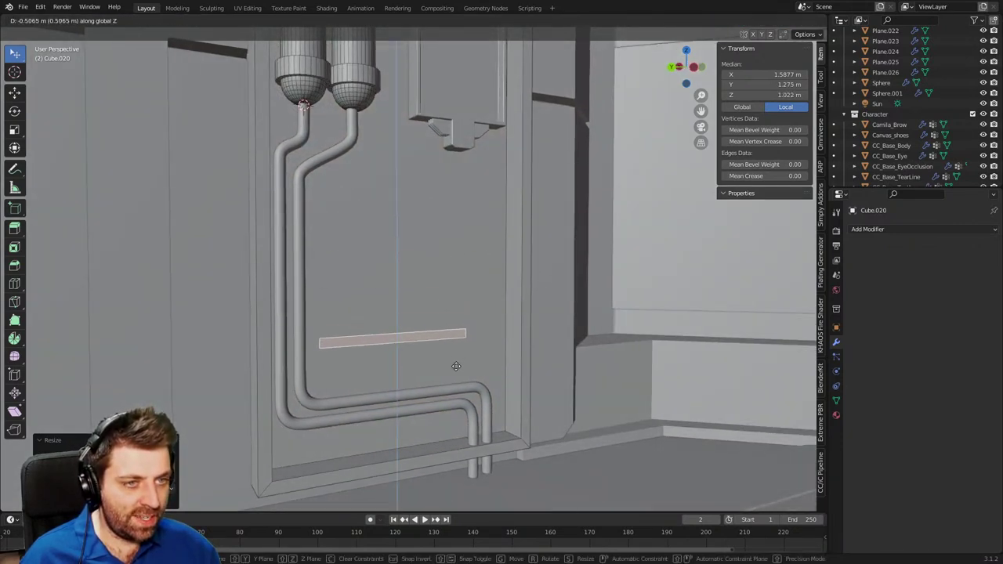
{"action": "left_click", "coordinate": [456, 396]}
Extrude the thin strip outward in two sections to about X 1.45 m and 1.35 m, and narrow its front face into a tapered shelf.
{"action": "middle_click_drag", "start_coordinate": [456, 396], "coordinate": [546, 360]}
{"action": "scroll", "coordinate": [547, 385], "scroll_direction": "up", "scroll_amount": 1}
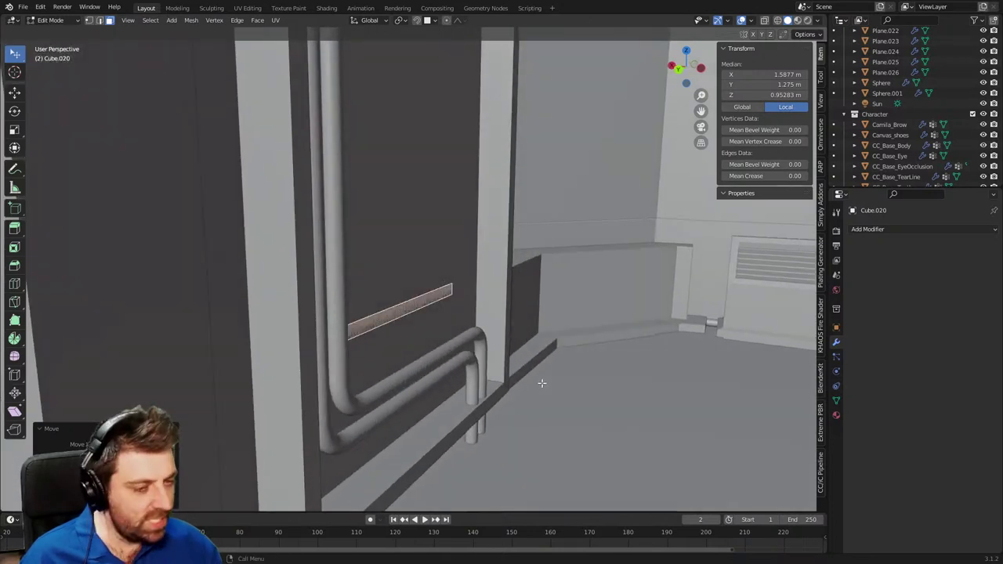
{"action": "key", "text": "e"}
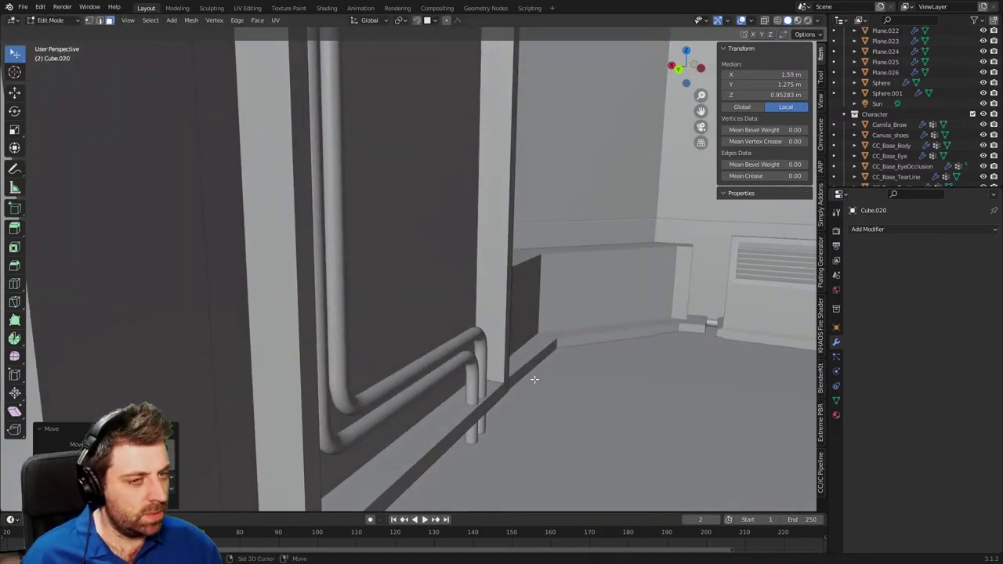
{"action": "left_click", "coordinate": [579, 400]}
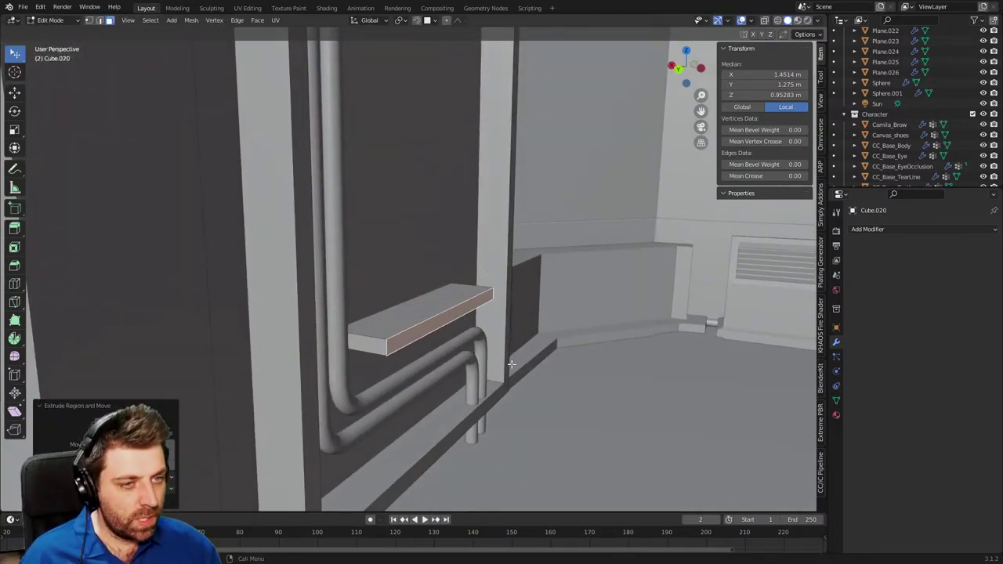
{"action": "key", "text": "s"}
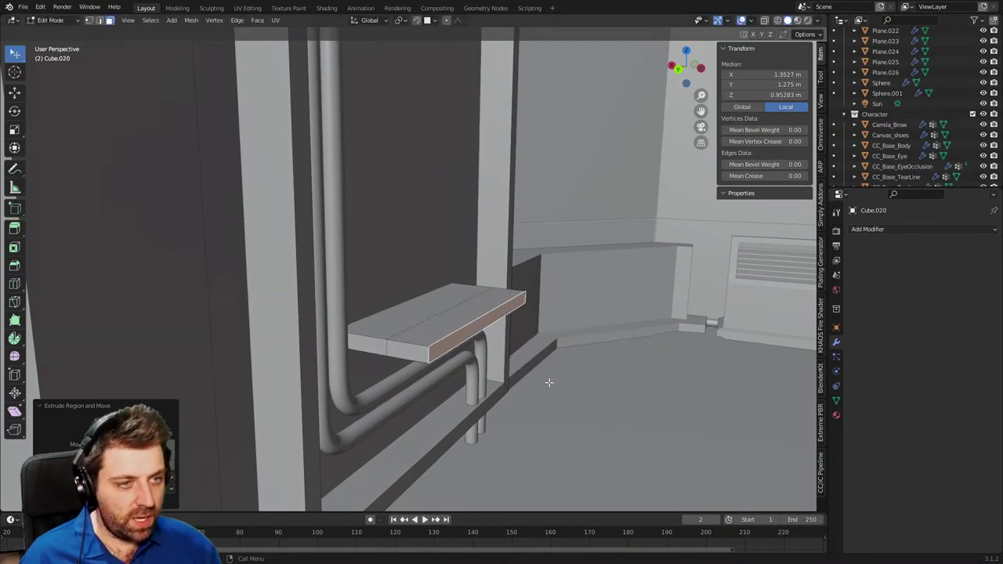
{"action": "key", "text": "x"}
{"action": "left_click", "coordinate": [600, 352]}
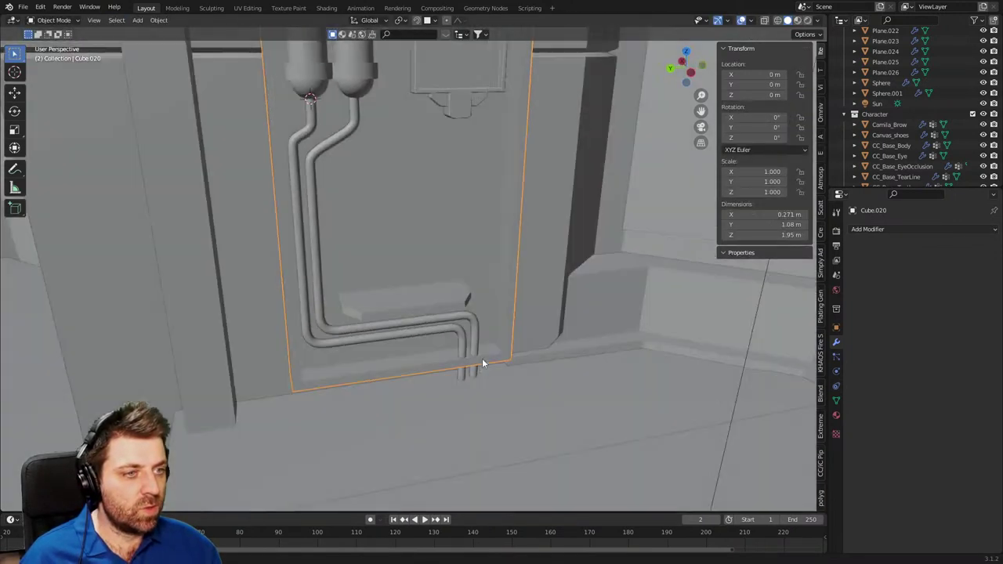
{"action": "middle_click_drag", "start_coordinate": [482, 358], "coordinate": [580, 360]}
{"action": "key", "text": "Tab"}
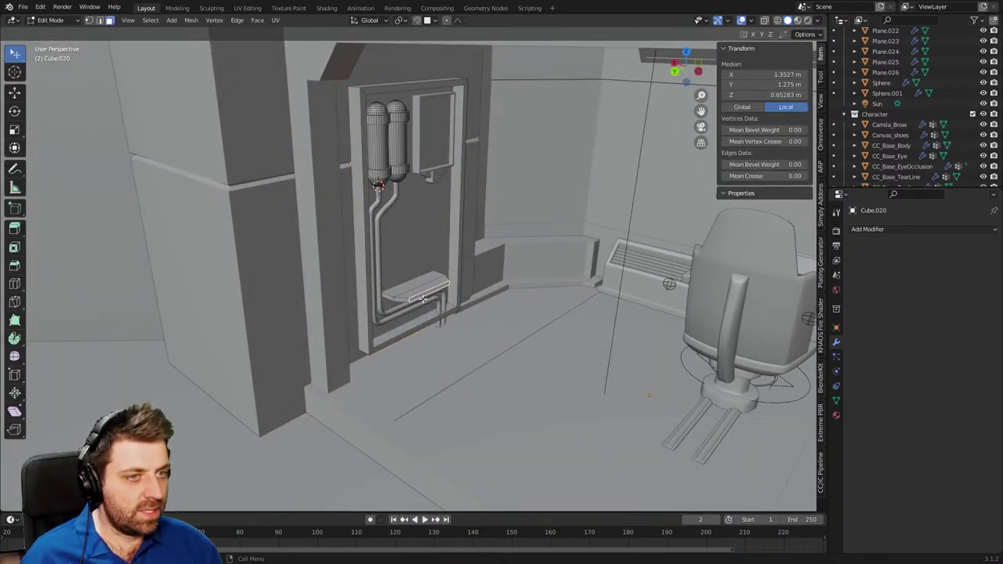
Finish editing the wall panel, preview the interior in rendered shading, and save the scene.
{"action": "scroll", "coordinate": [440, 329], "scroll_direction": "up", "scroll_amount": 4}
{"action": "middle_click_drag", "start_coordinate": [419, 309], "coordinate": [573, 309]}
{"action": "key", "text": "ctrl+l"}
{"action": "scroll", "coordinate": [440, 329], "scroll_direction": "down", "scroll_amount": 6}
{"action": "key", "text": "Tab"}
{"action": "middle_click_drag", "start_coordinate": [505, 328], "coordinate": [480, 350], "text": "shift"}
{"action": "middle_click_drag", "start_coordinate": [480, 349], "coordinate": [457, 370]}
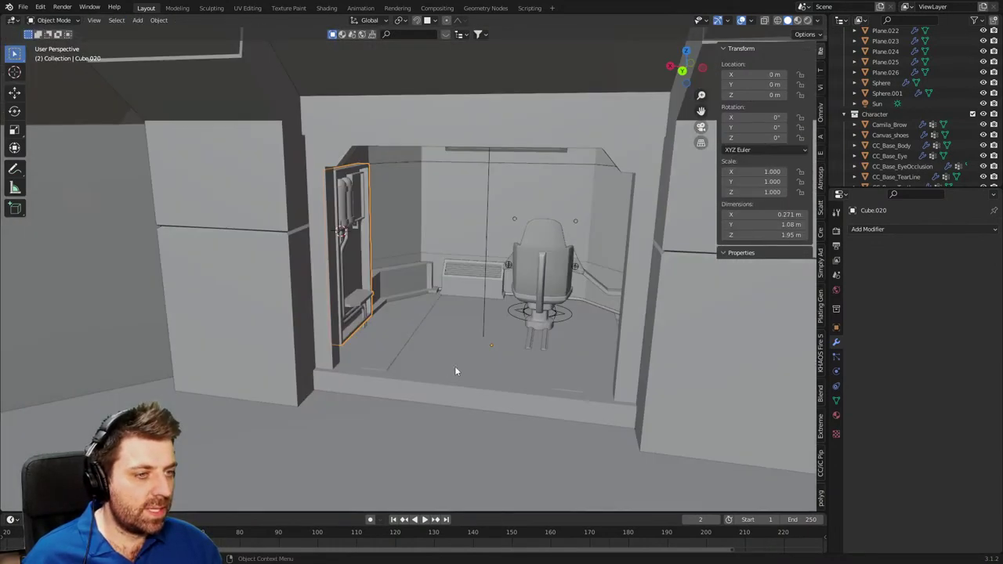
{"action": "scroll", "coordinate": [470, 364], "scroll_direction": "up", "scroll_amount": 2}
{"action": "middle_click_drag", "start_coordinate": [531, 345], "coordinate": [596, 244], "text": "shift"}
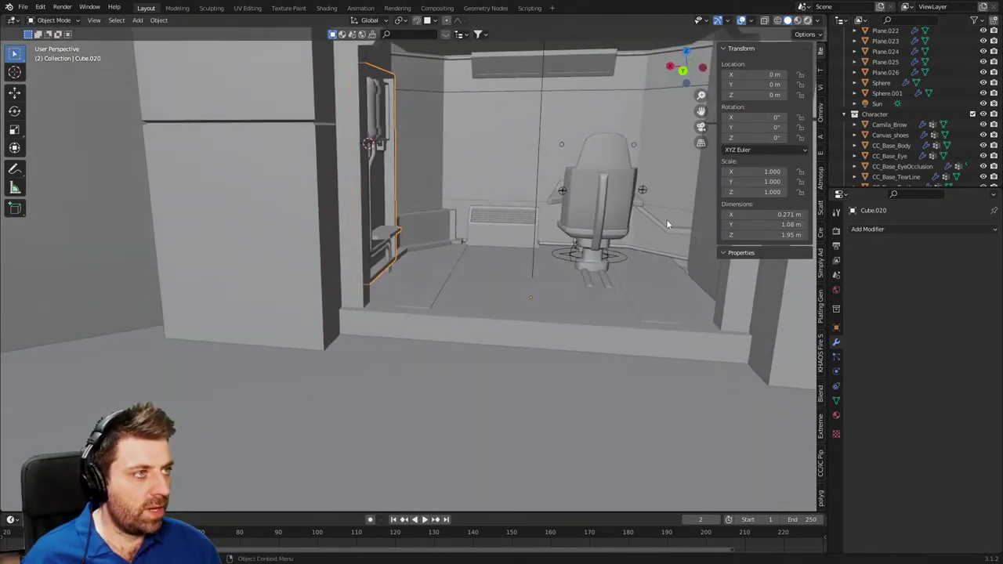
{"action": "key", "text": "z"}
{"action": "key", "text": "8"}
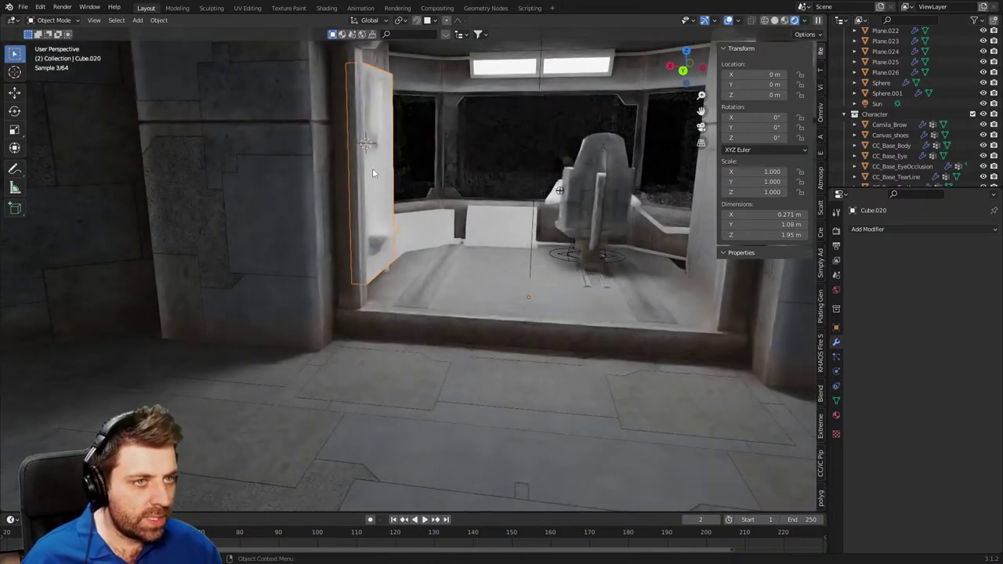
{"action": "left_click", "coordinate": [820, 427]}
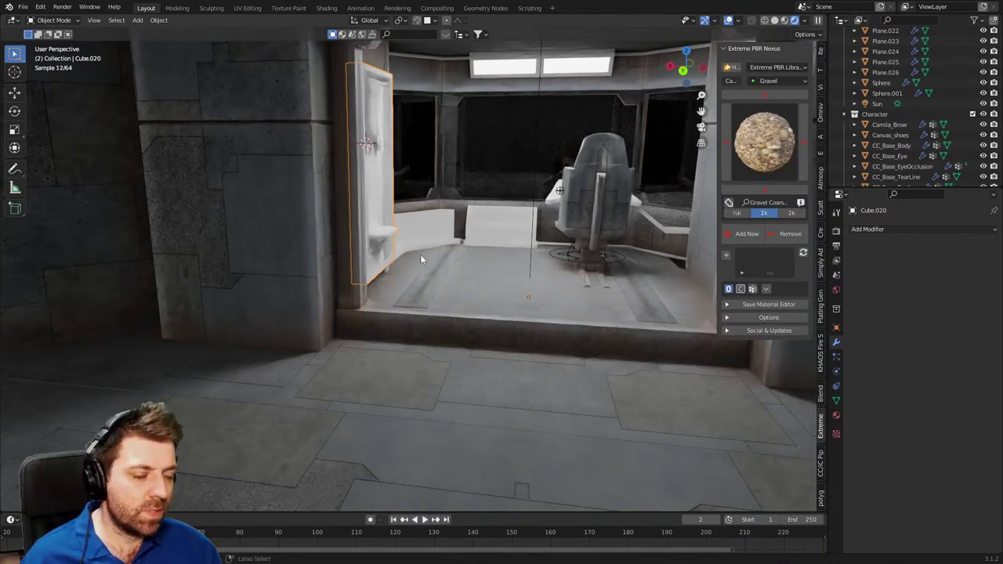
{"action": "key", "text": "ctrl+s"}
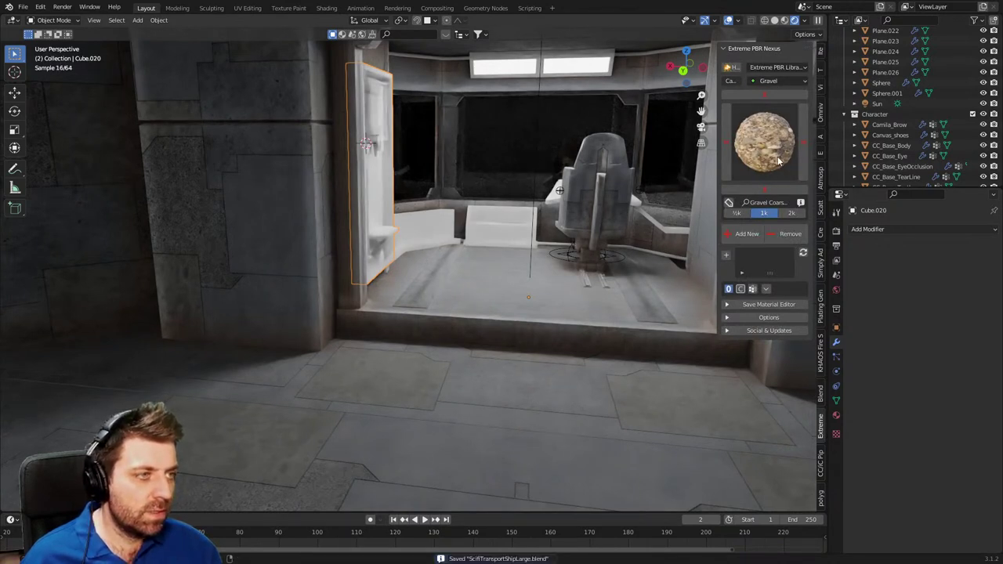
Add the Metal21 material from the Extreme PBR Metal category to the recessed wall panel.
{"action": "left_click", "coordinate": [795, 81]}
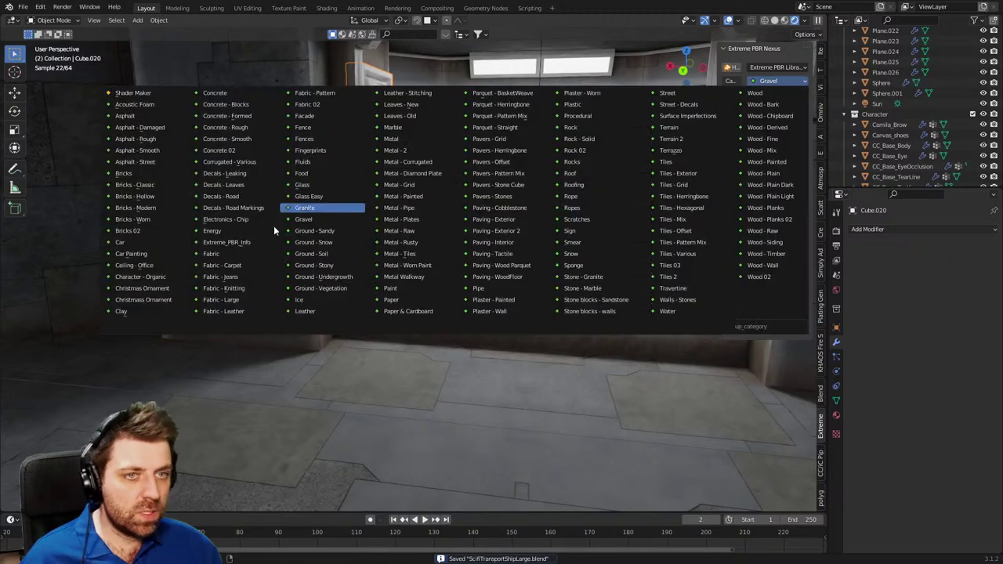
{"action": "key", "text": "Escape"}
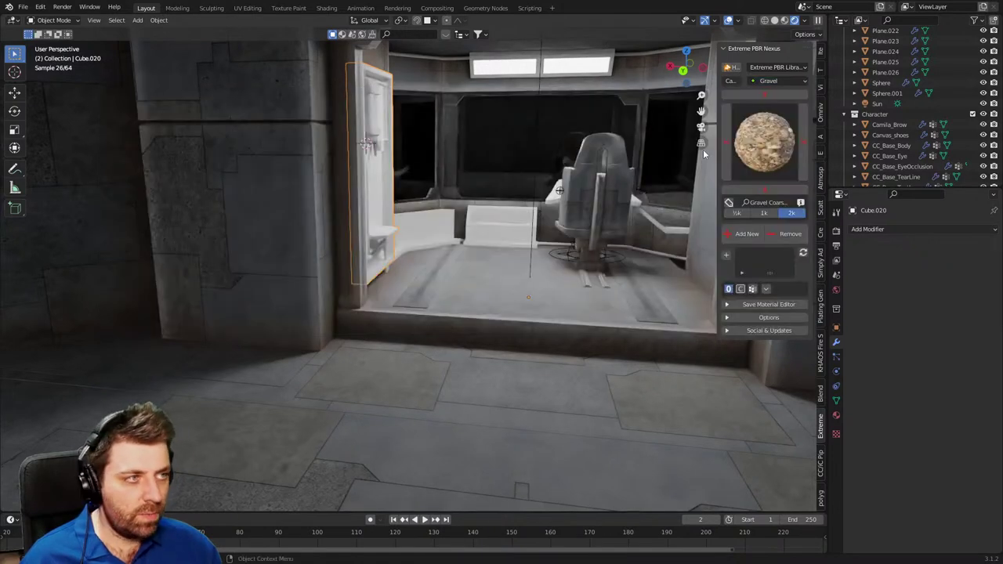
{"action": "left_click", "coordinate": [768, 81]}
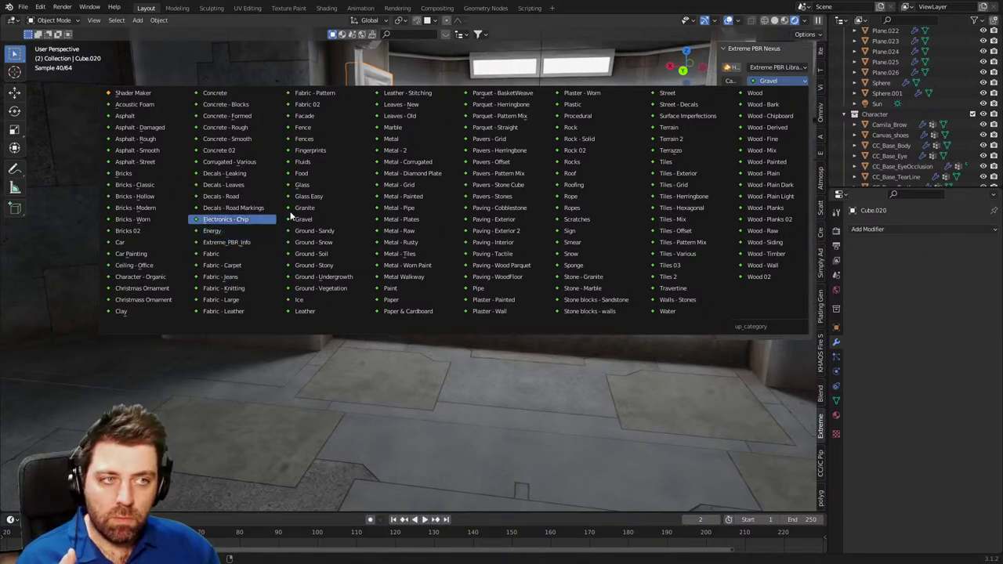
{"action": "left_click", "coordinate": [400, 139]}
{"action": "left_click", "coordinate": [782, 153]}
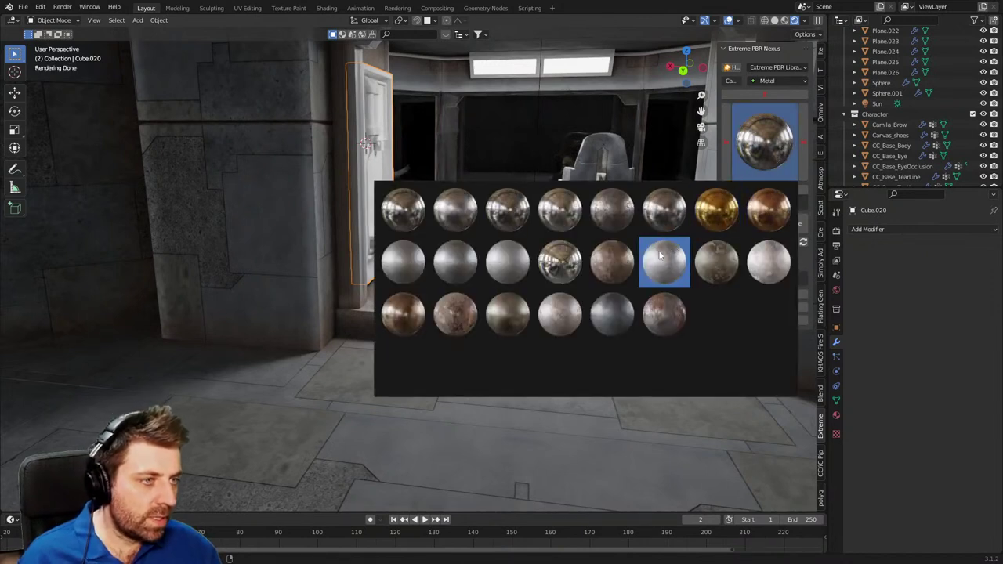
{"action": "left_click", "coordinate": [621, 323]}
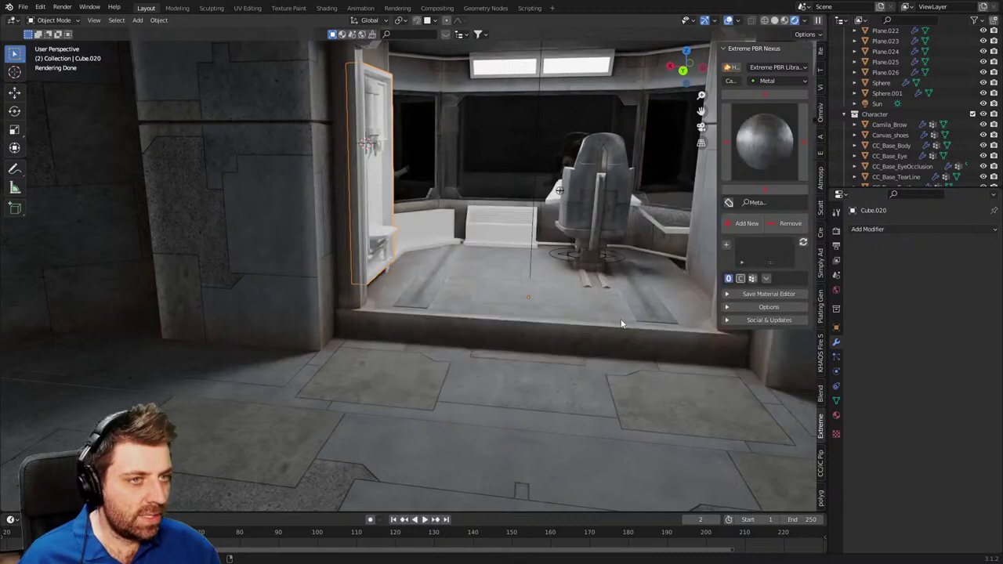
{"action": "left_click", "coordinate": [747, 225]}
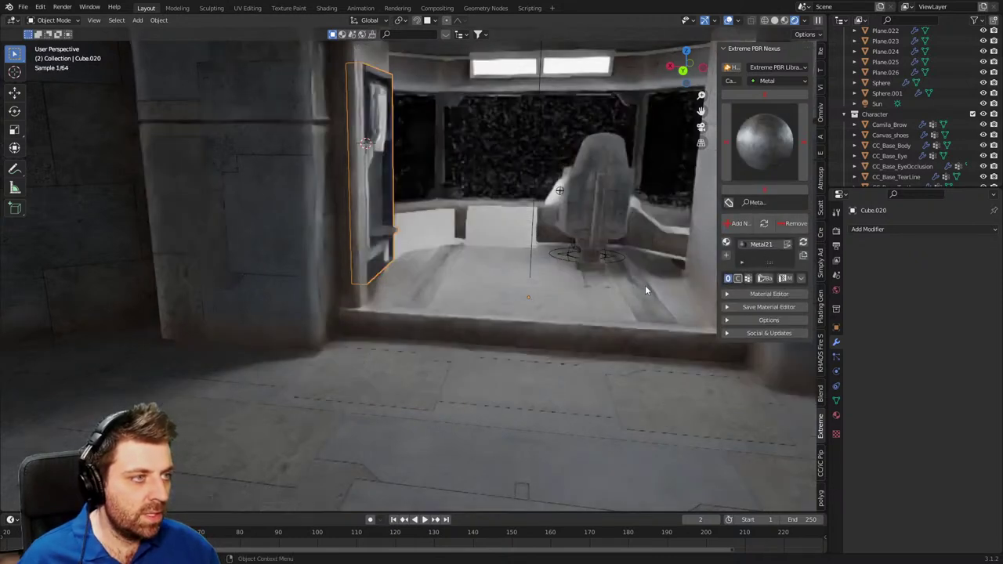
Unwrap all of the wall panel's geometry with Cube Projection.
{"action": "middle_click_drag", "start_coordinate": [562, 274], "coordinate": [505, 225]}
{"action": "key", "text": "Tab"}
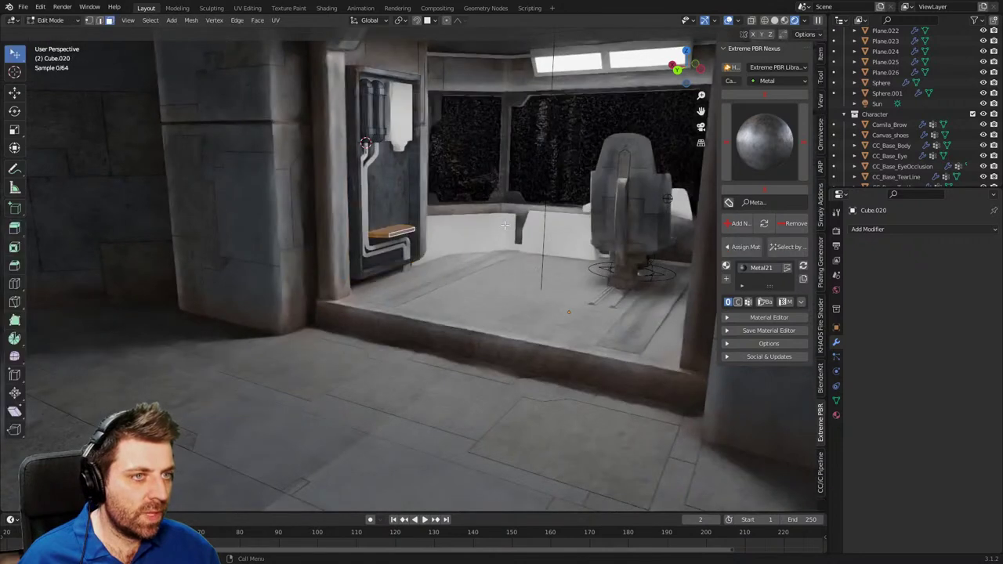
{"action": "key", "text": "u"}
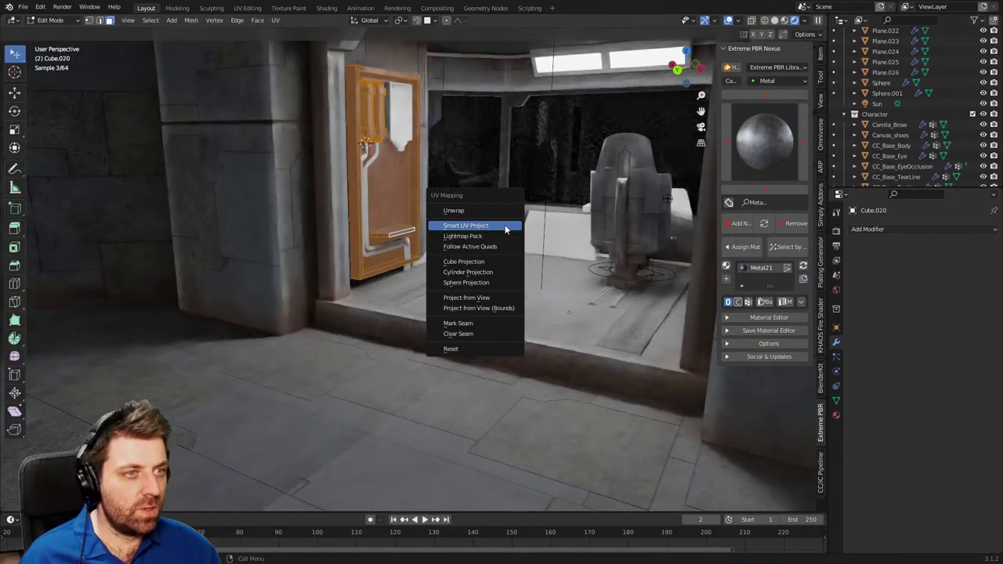
{"action": "left_click", "coordinate": [478, 261]}
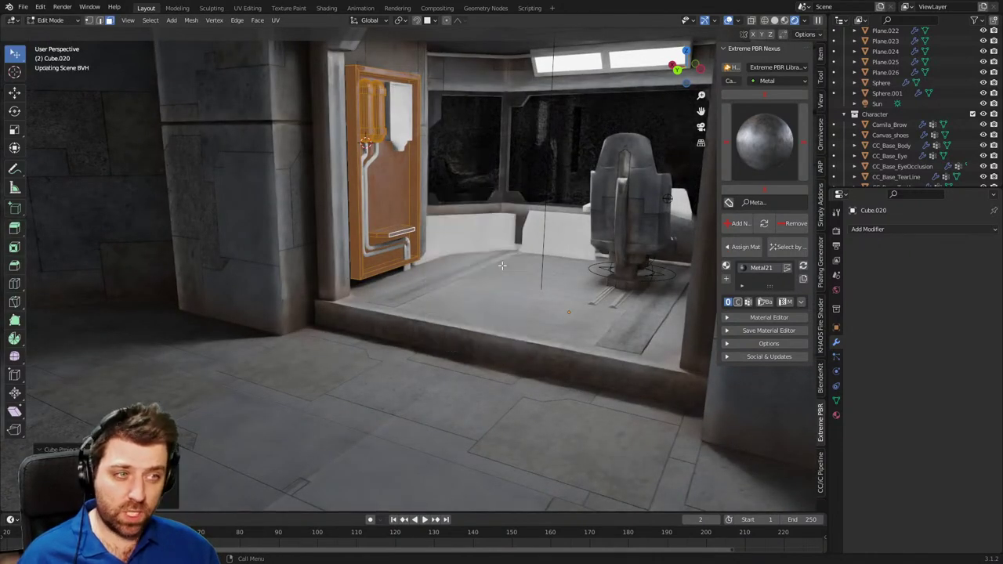
{"action": "key", "text": "Tab"}
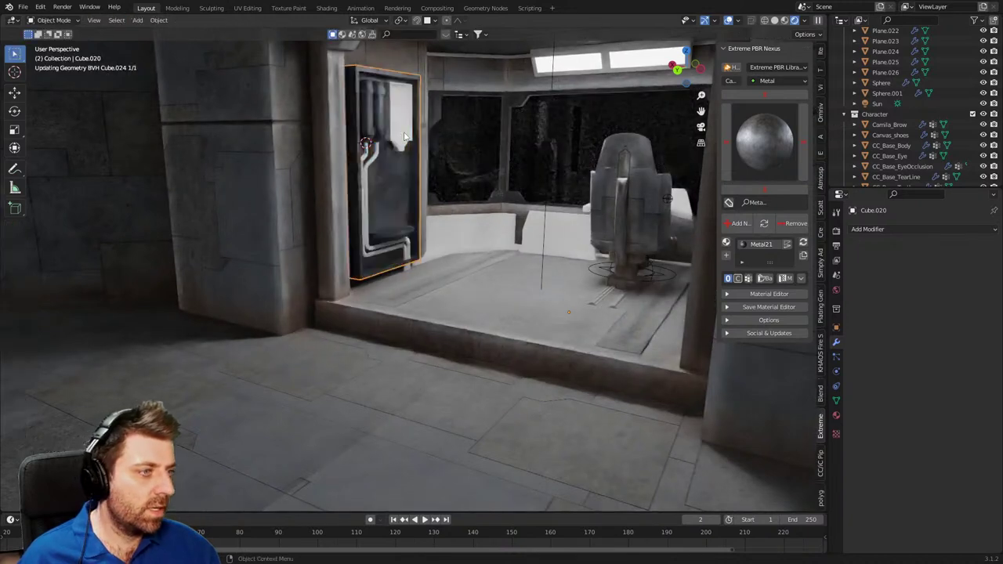
Assign the existing Metal21 material to the beveled framed box beside the capsule tanks.
{"action": "left_click", "coordinate": [400, 130]}
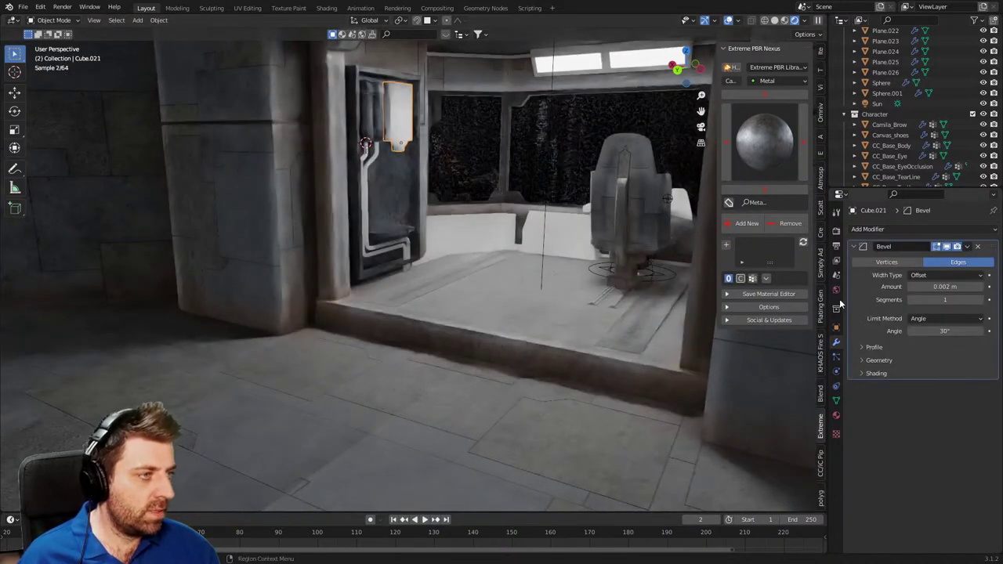
{"action": "left_click", "coordinate": [837, 413]}
{"action": "left_click", "coordinate": [856, 273]}
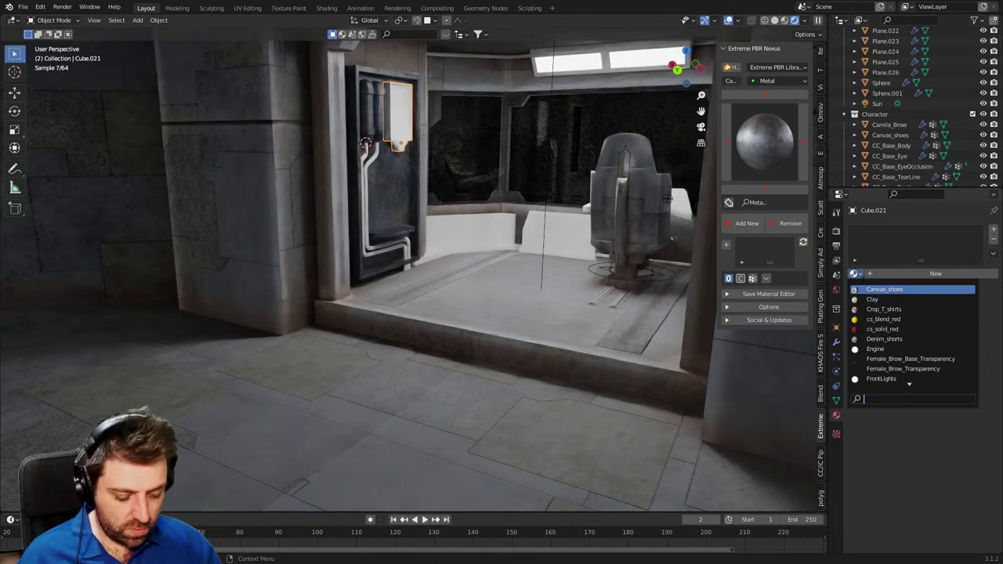
{"action": "type", "text": "meta"}
{"action": "key", "text": "Return"}
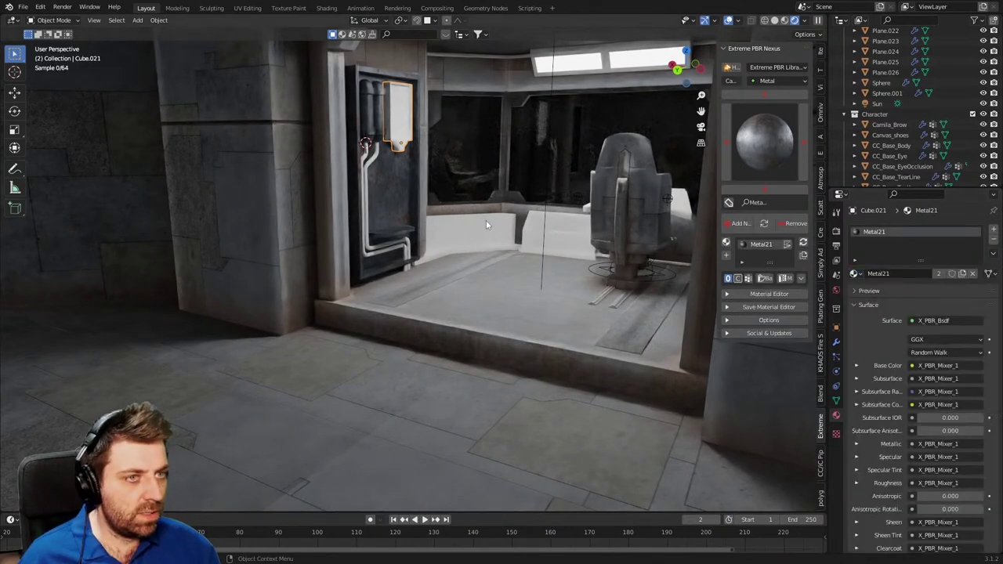
Assign the existing Metal21 material to the bent pipes below the tanks.
{"action": "left_click", "coordinate": [374, 166]}
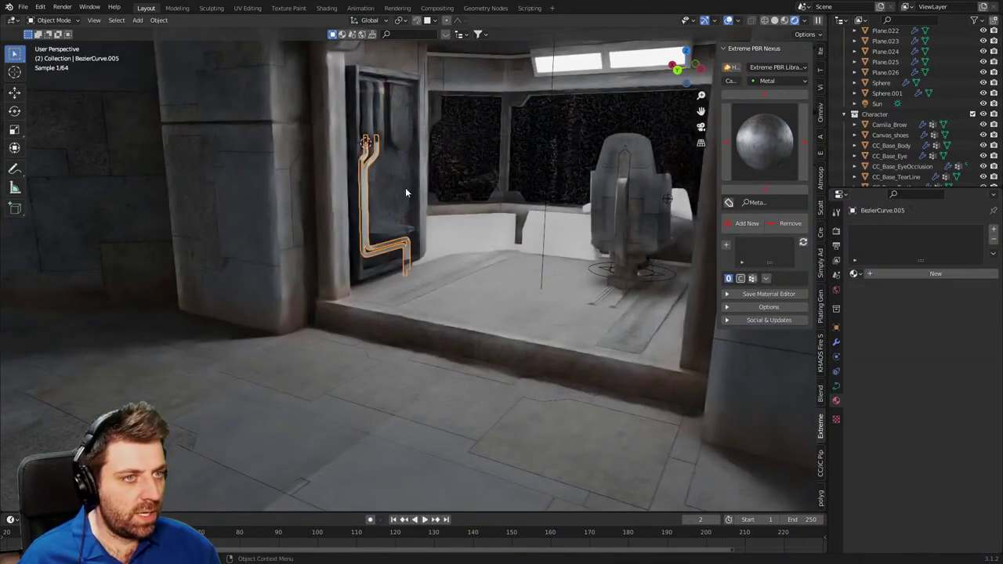
{"action": "left_click", "coordinate": [854, 273]}
{"action": "type", "text": "meta"}
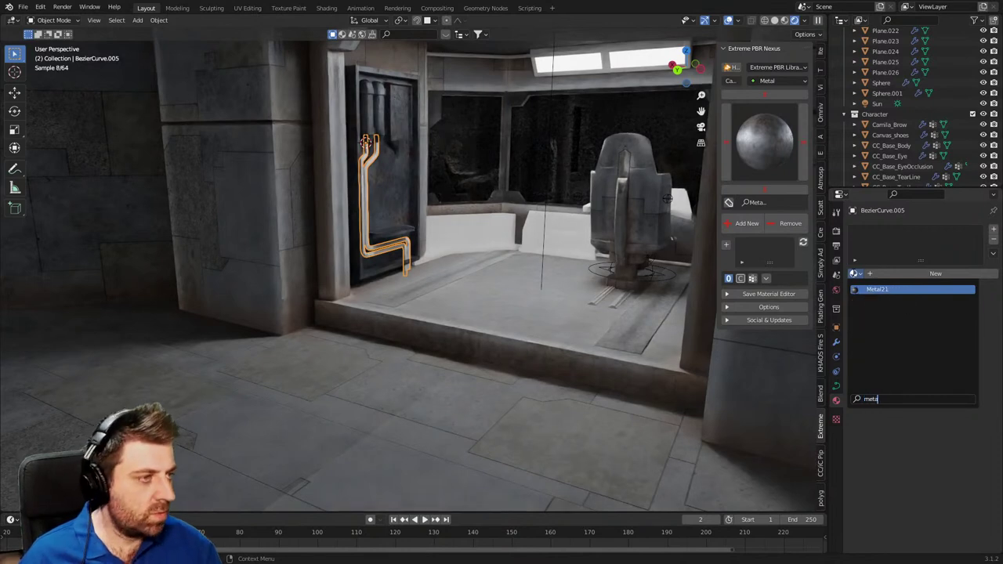
{"action": "key", "text": "Return"}
Try Metal10 on the wall panel, and settle on Metal02 from the Metal library as its material.
{"action": "middle_click_drag", "start_coordinate": [527, 235], "coordinate": [491, 200], "text": "shift"}
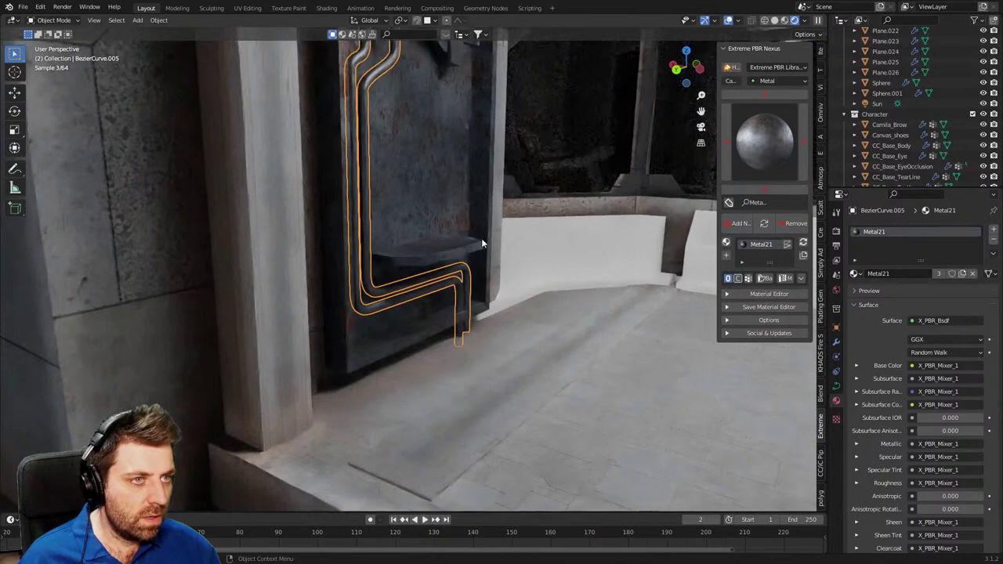
{"action": "left_click", "coordinate": [441, 194]}
{"action": "left_click", "coordinate": [765, 145]}
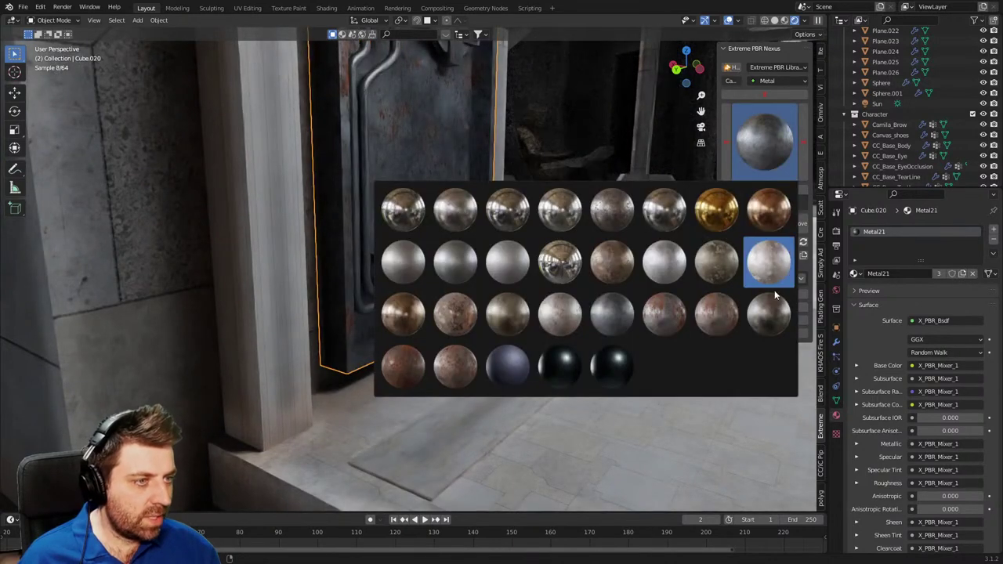
{"action": "left_click", "coordinate": [470, 264]}
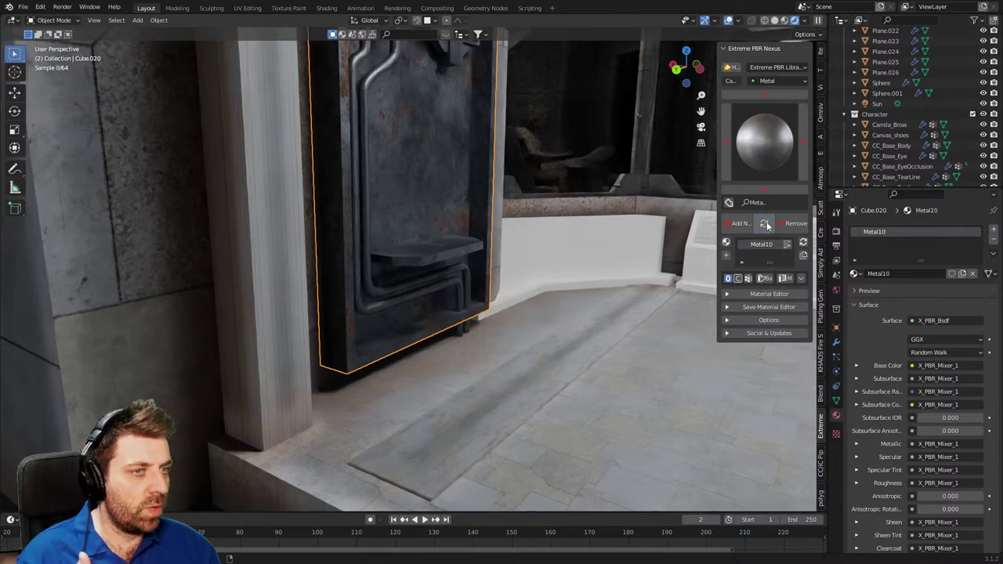
{"action": "left_click", "coordinate": [778, 151]}
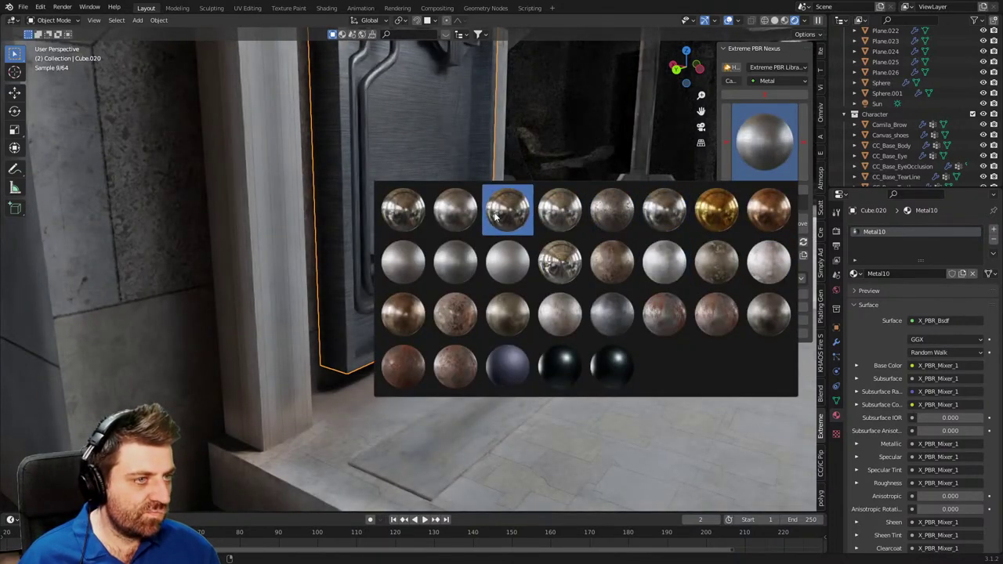
{"action": "left_click", "coordinate": [466, 214]}
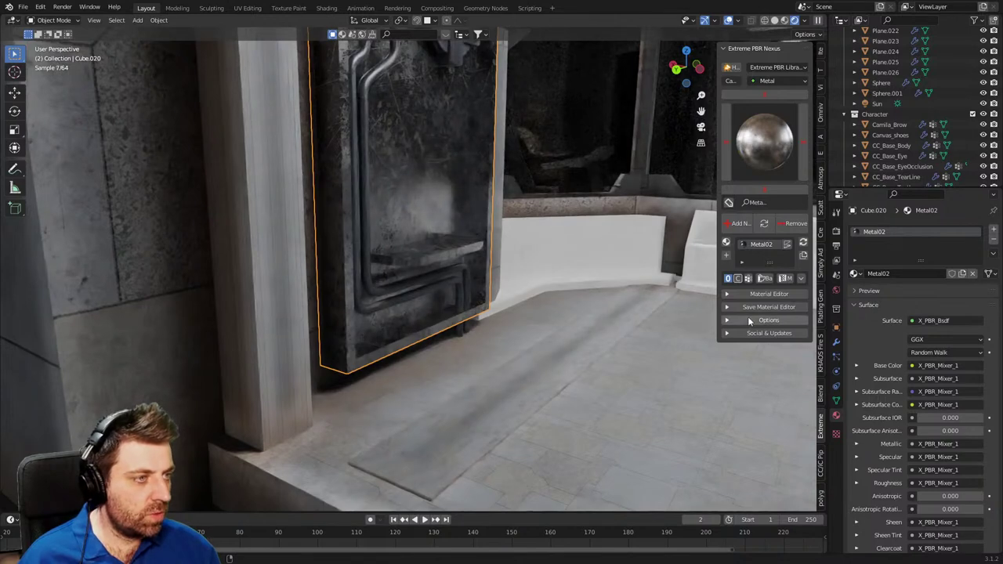
Open the wall panel and the framed box for editing together, with all their geometry selected.
{"action": "scroll", "coordinate": [481, 274], "scroll_direction": "down", "scroll_amount": 2}
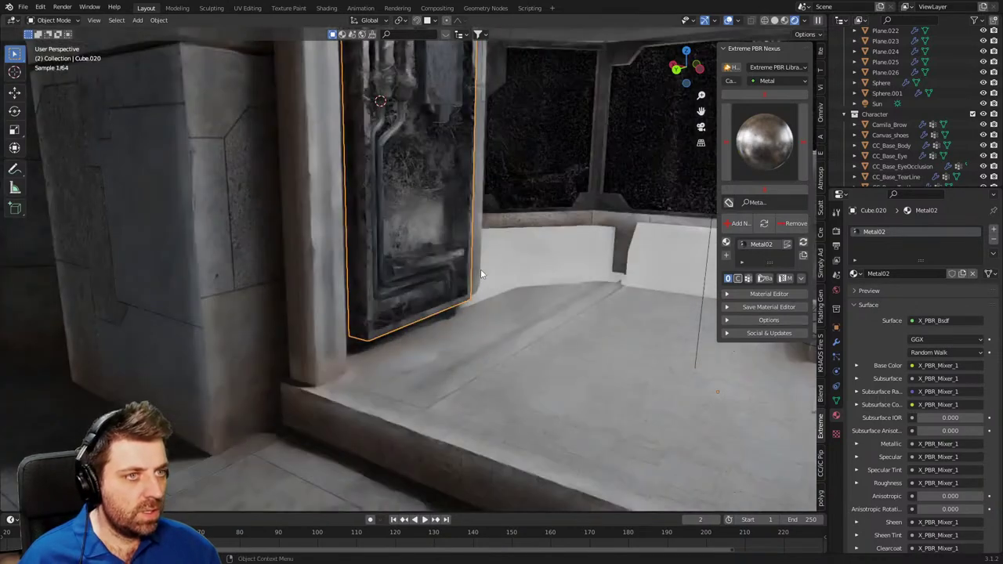
{"action": "left_click", "coordinate": [440, 118], "text": "shift"}
{"action": "key", "text": "Tab"}
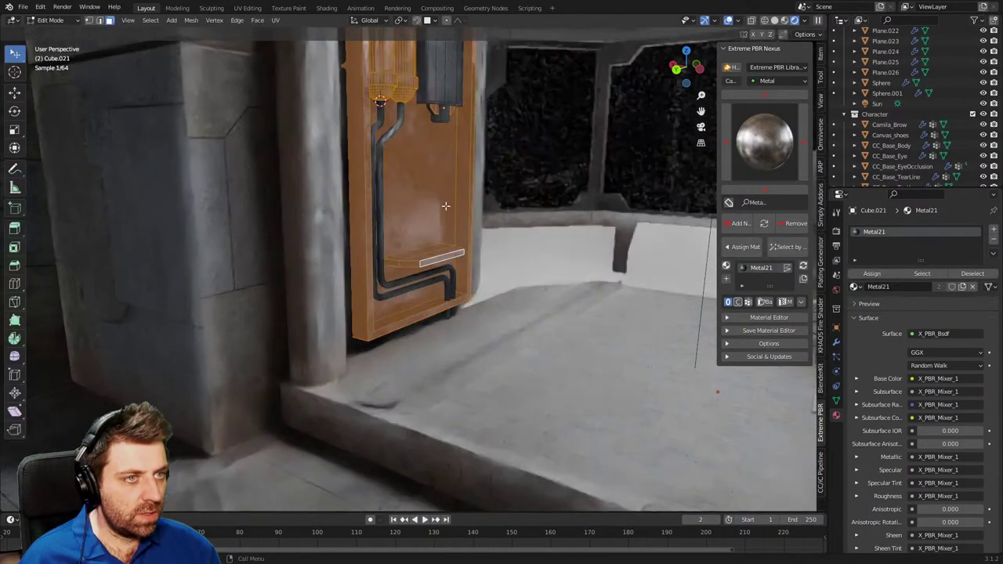
{"action": "key", "text": "a"}
{"action": "key", "text": "Tab"}
{"action": "key", "text": "Tab"}
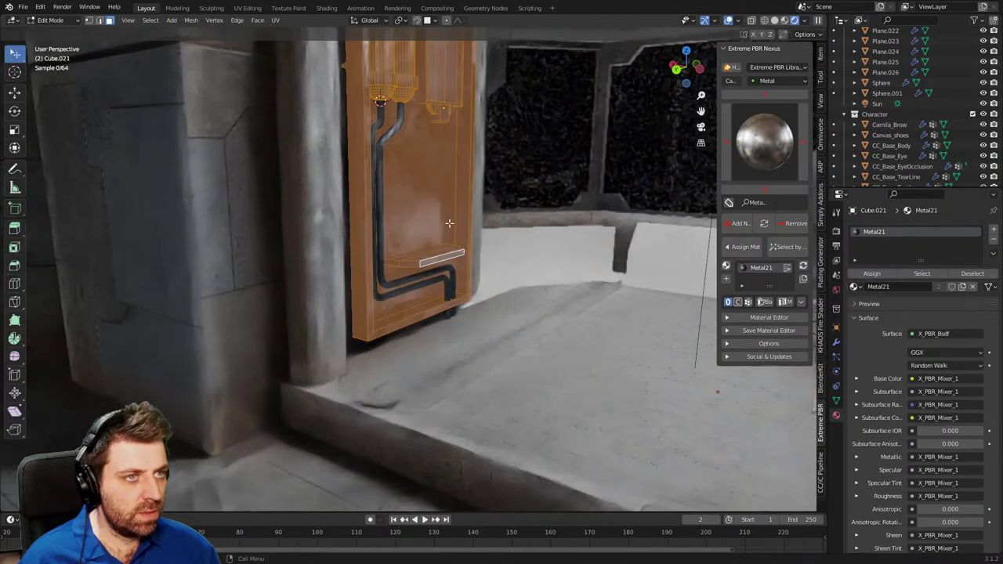
Scale up all UVs of the wall panel and framed box for a finer texture, and save the file.
{"action": "left_click", "coordinate": [246, 8]}
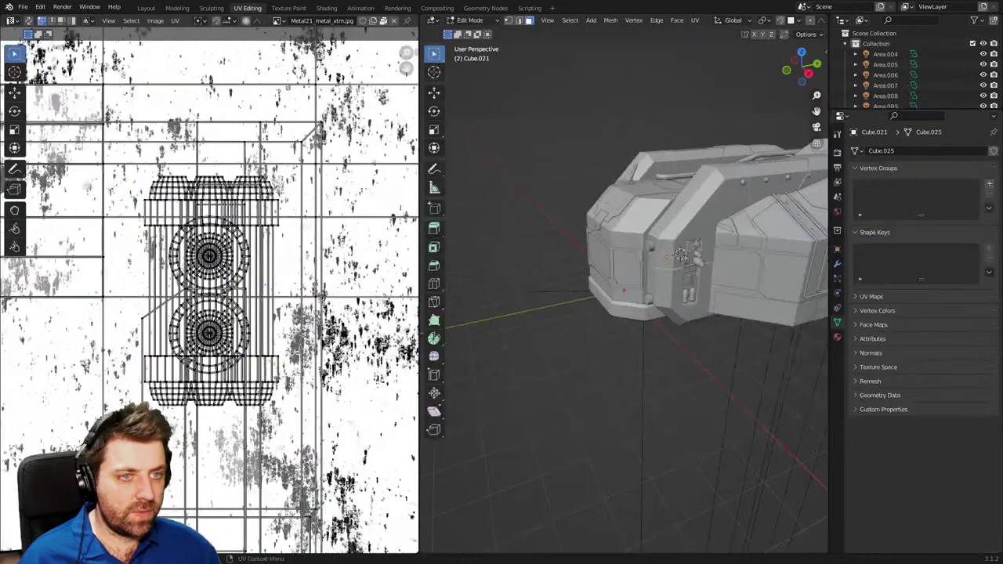
{"action": "key", "text": "a"}
{"action": "key", "text": "s"}
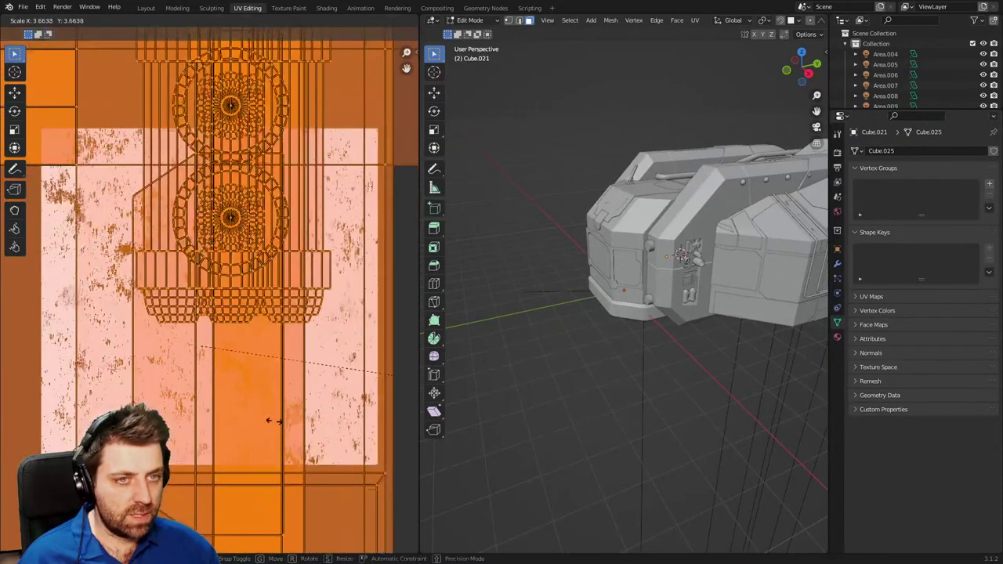
{"action": "left_click", "coordinate": [100, 403]}
{"action": "key", "text": "Tab"}
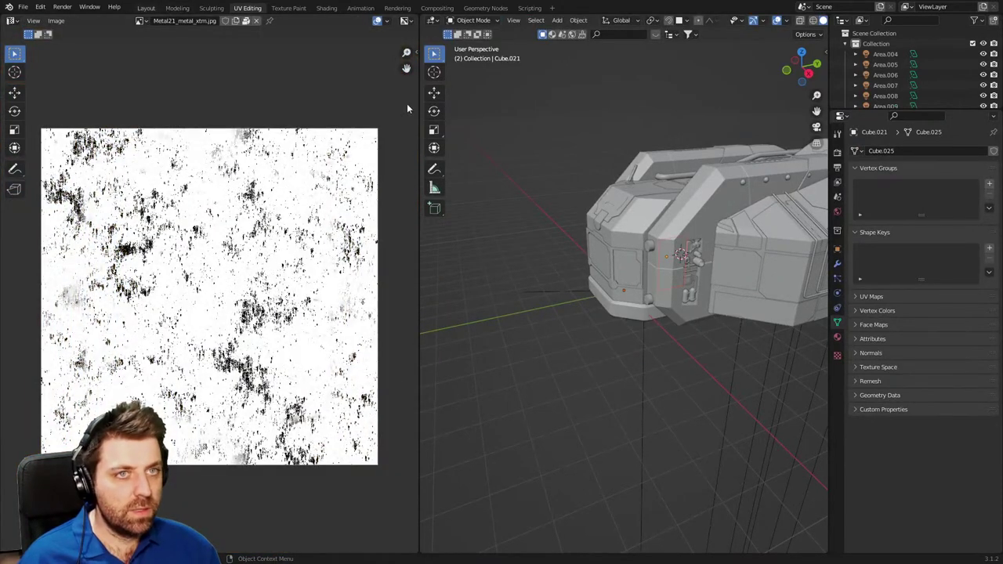
{"action": "key", "text": "ctrl+s"}
{"action": "left_click", "coordinate": [146, 7]}
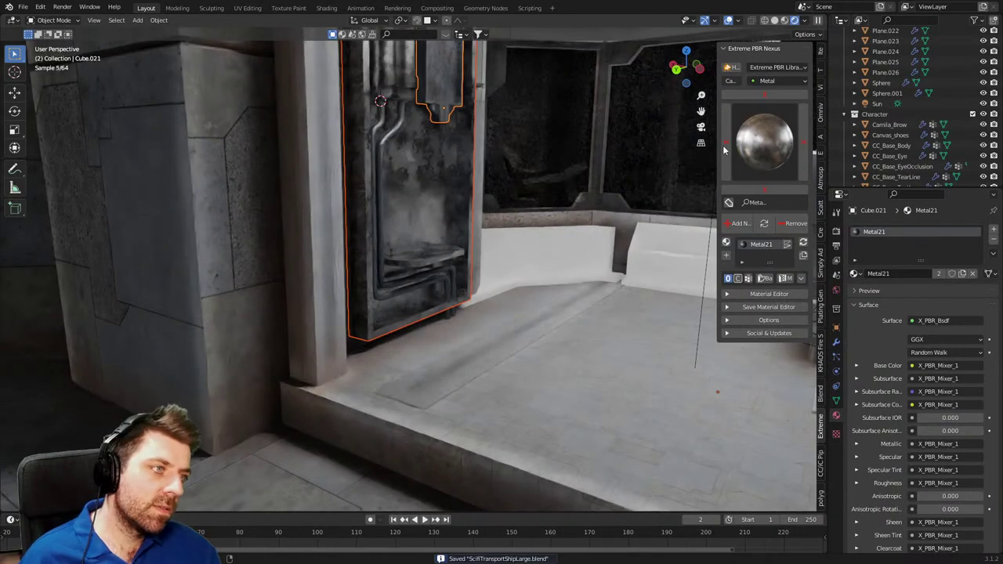
Replace the framed box's material with Metal06 from the Metal library.
{"action": "left_click", "coordinate": [758, 144]}
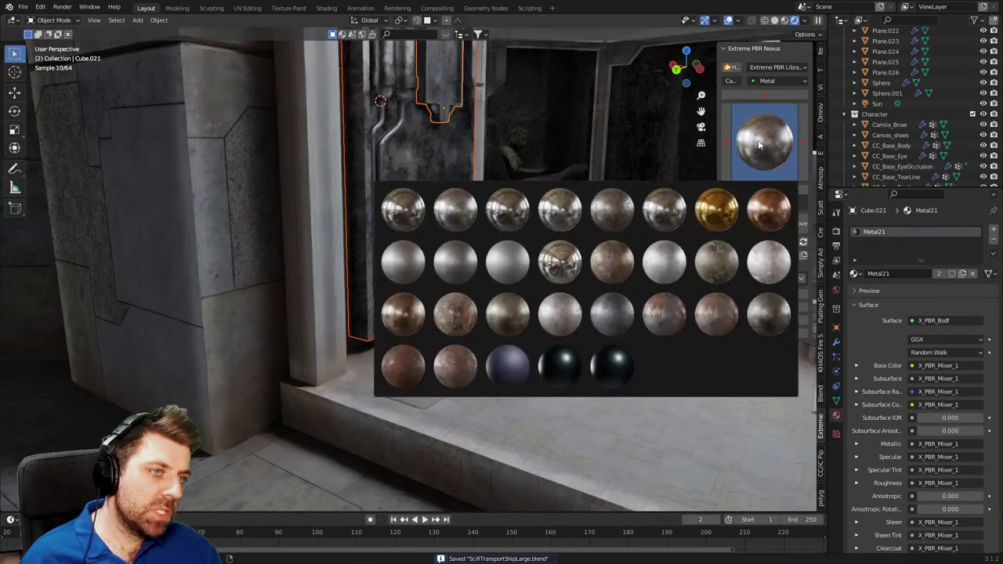
{"action": "left_click", "coordinate": [679, 223]}
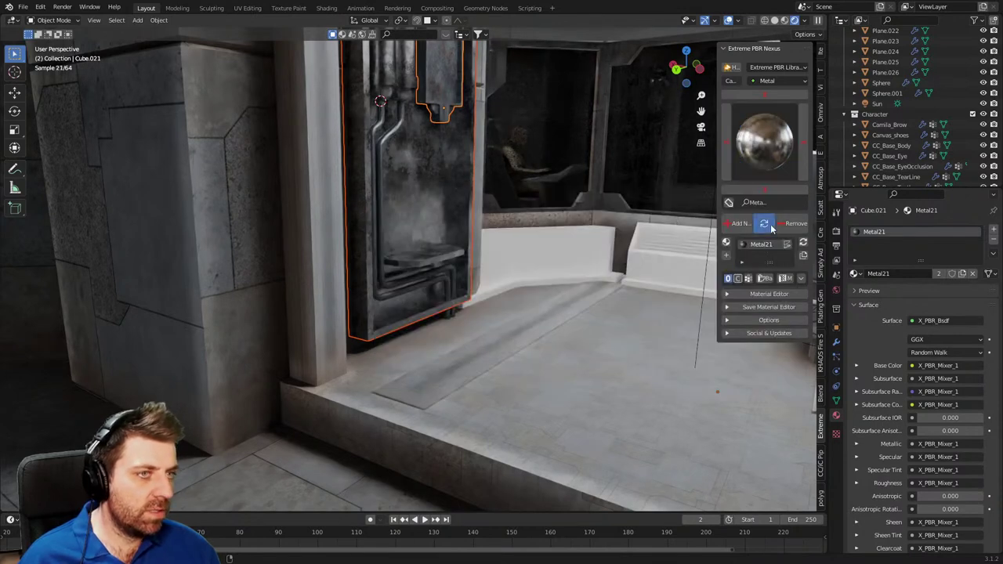
{"action": "left_click", "coordinate": [771, 225]}
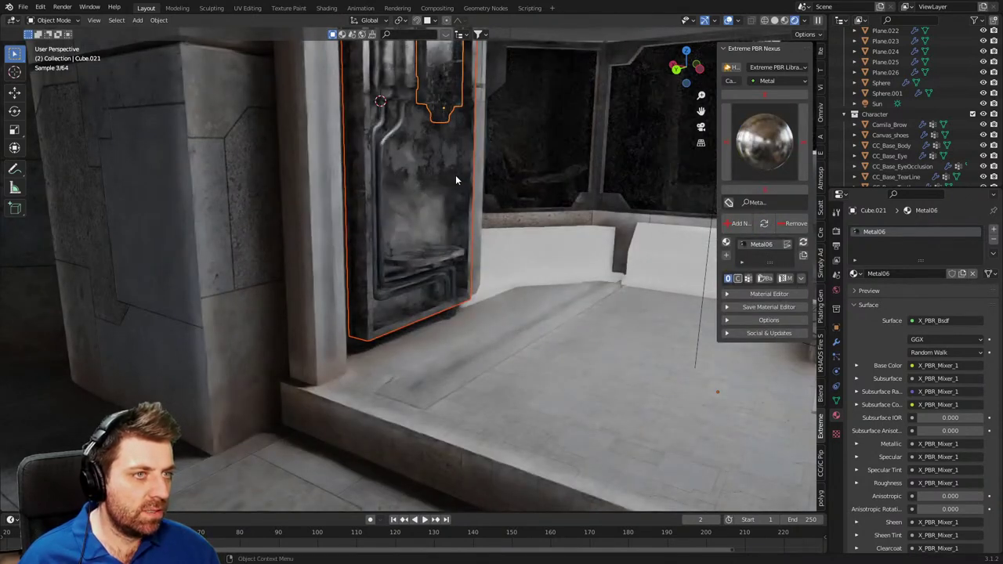
Try Metal01 on the wall panel, and settle on Battered_metal_01 from the Metal - 2 library as its material.
{"action": "left_click", "coordinate": [435, 180]}
{"action": "left_click", "coordinate": [744, 167]}
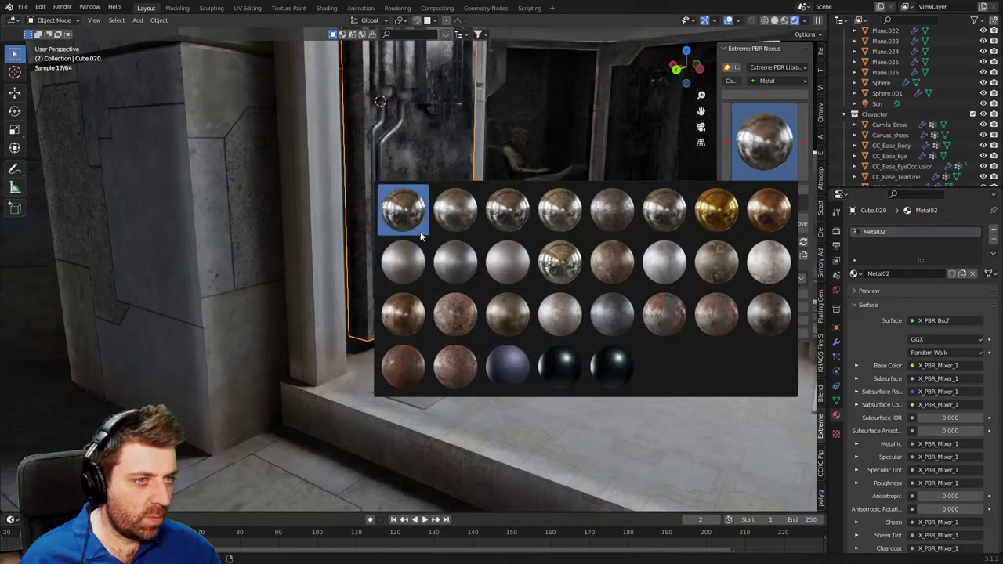
{"action": "left_click", "coordinate": [403, 210]}
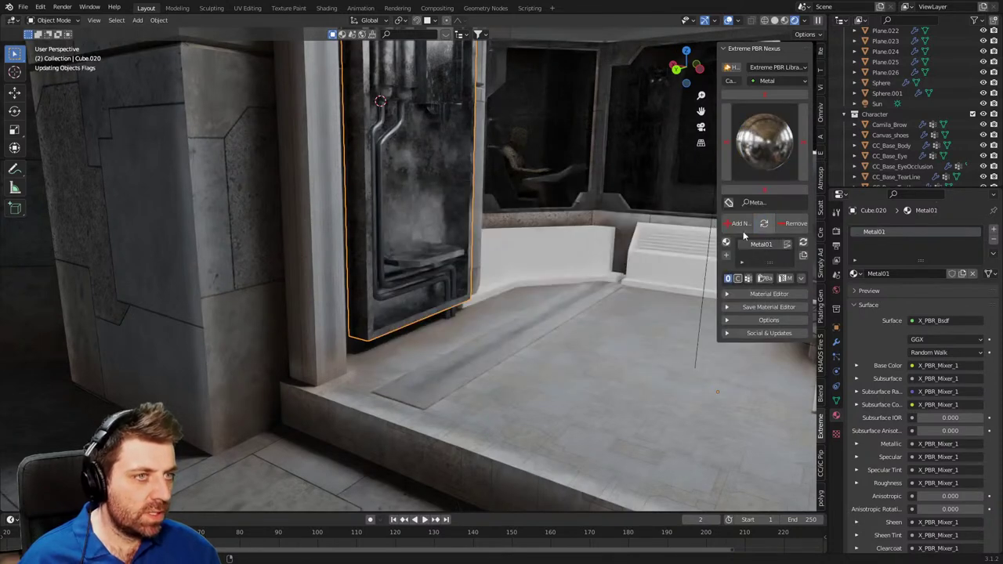
{"action": "left_click", "coordinate": [761, 149]}
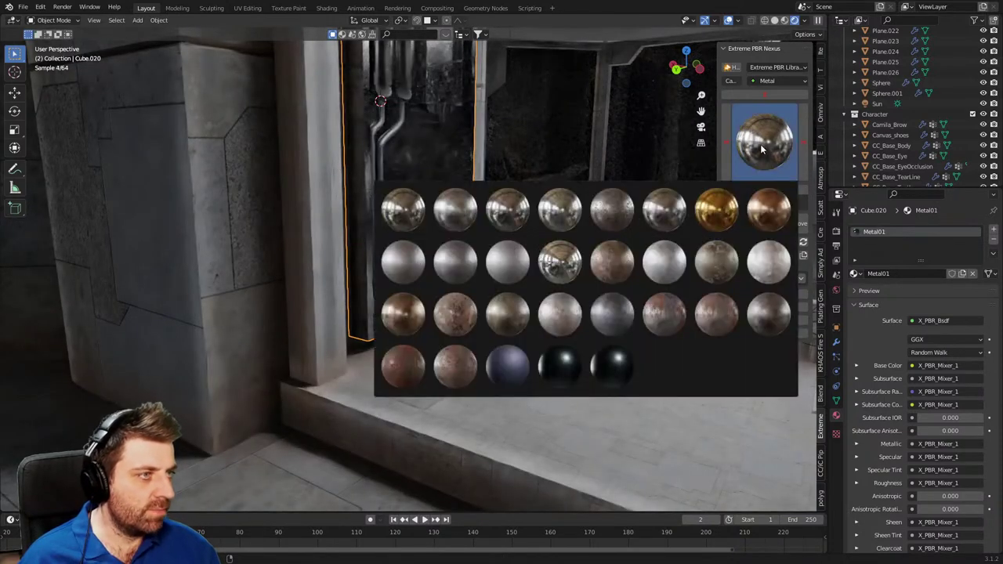
{"action": "left_click", "coordinate": [775, 81]}
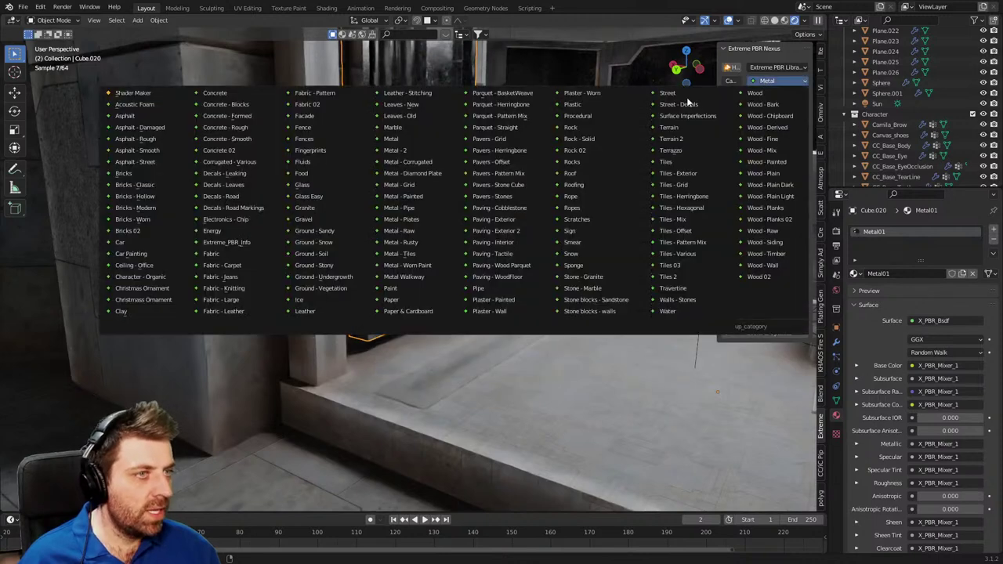
{"action": "left_click", "coordinate": [392, 151]}
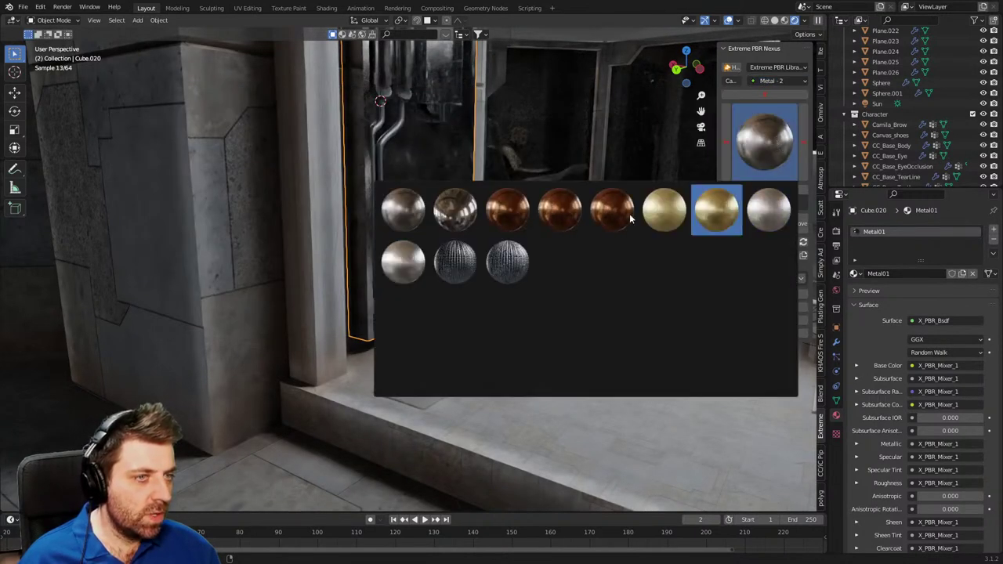
{"action": "left_click", "coordinate": [410, 210]}
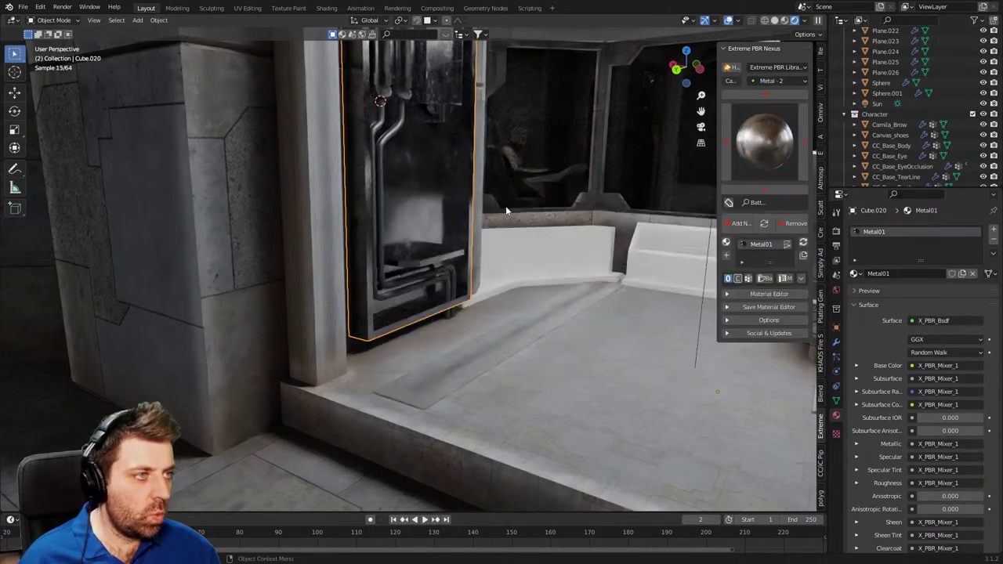
{"action": "left_click", "coordinate": [764, 225]}
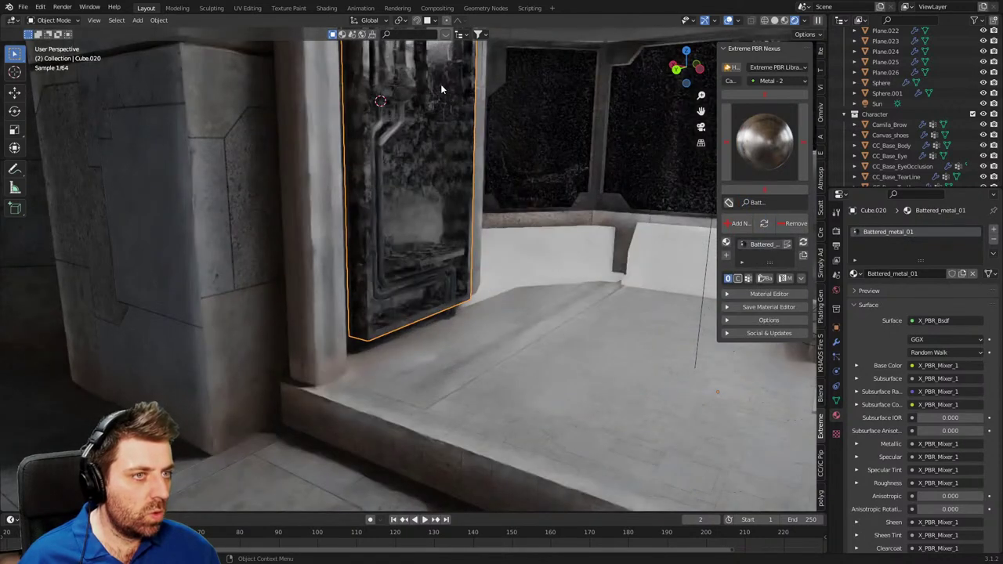
Try the existing Metal21 material on the framed box, and settle on Battered_metal_01.
{"action": "left_click", "coordinate": [441, 87]}
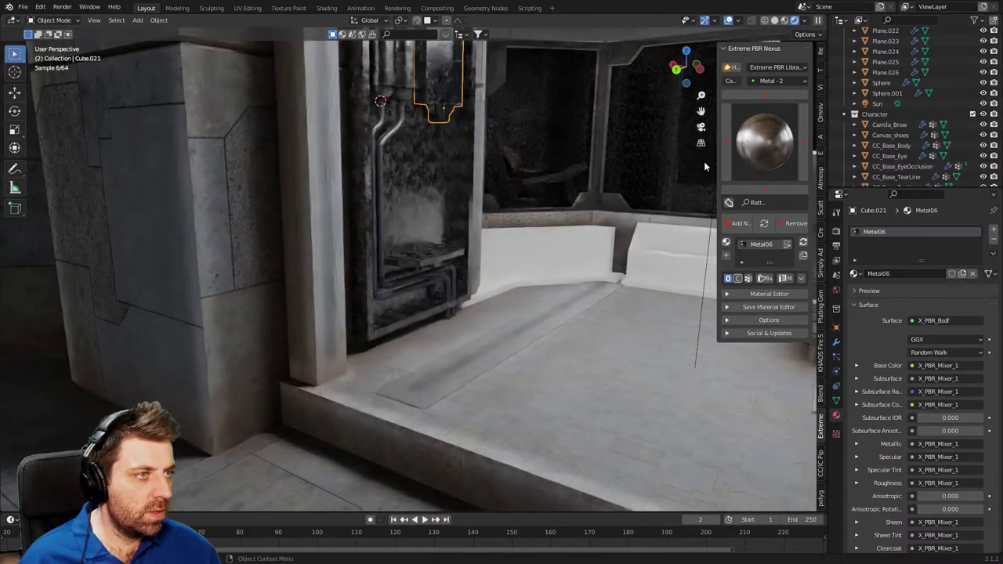
{"action": "left_click", "coordinate": [854, 273]}
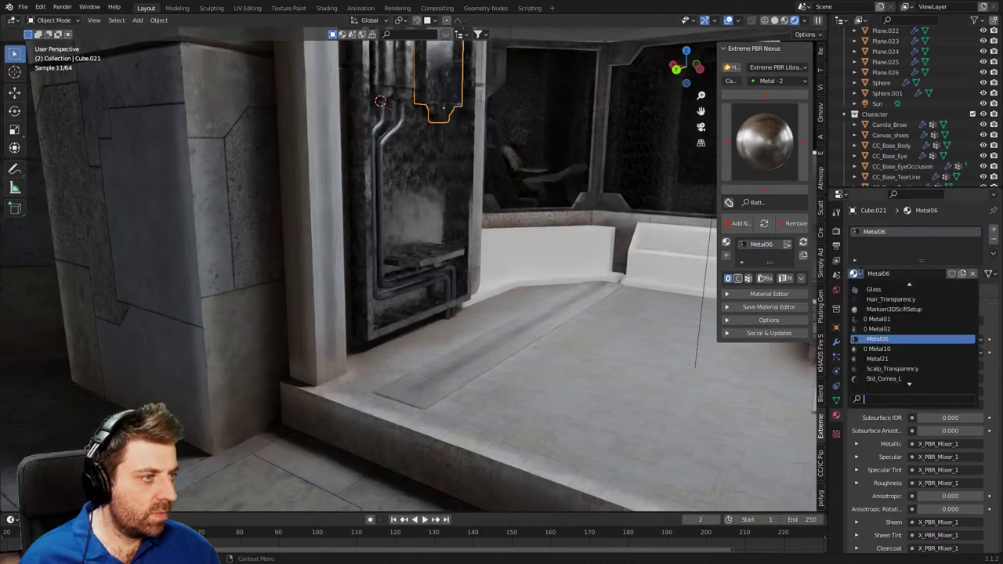
{"action": "left_click", "coordinate": [900, 358]}
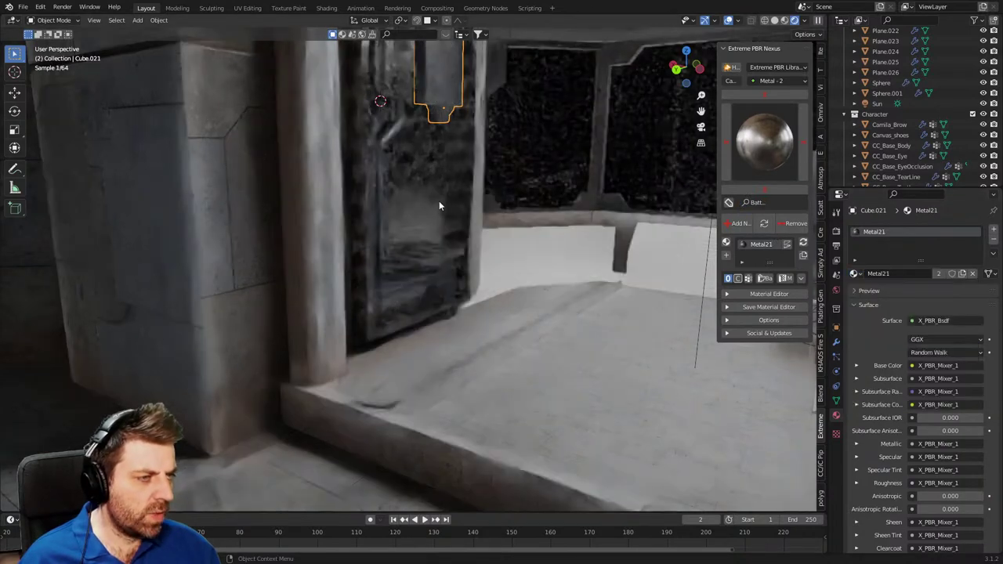
{"action": "left_click", "coordinate": [401, 170]}
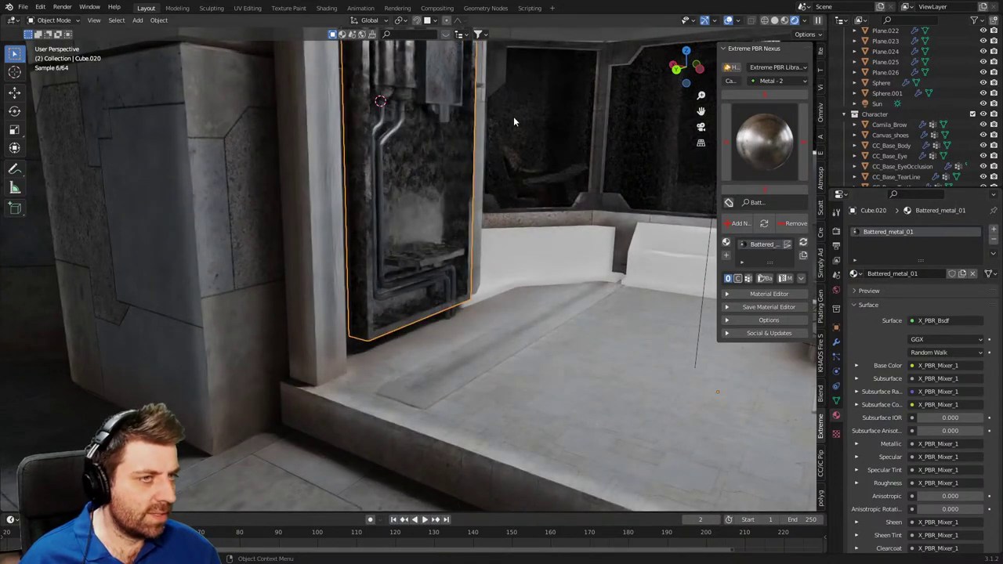
{"action": "left_click", "coordinate": [443, 86]}
{"action": "left_click", "coordinate": [855, 273]}
{"action": "scroll", "coordinate": [902, 308], "scroll_direction": "up", "scroll_amount": 4}
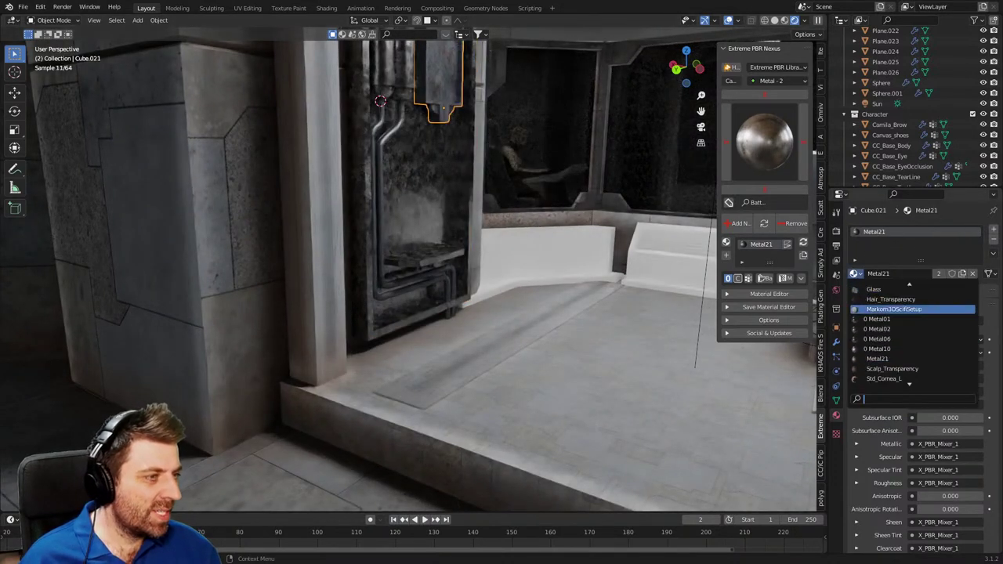
{"action": "scroll", "coordinate": [912, 329], "scroll_direction": "up", "scroll_amount": 10}
{"action": "left_click", "coordinate": [891, 289]}
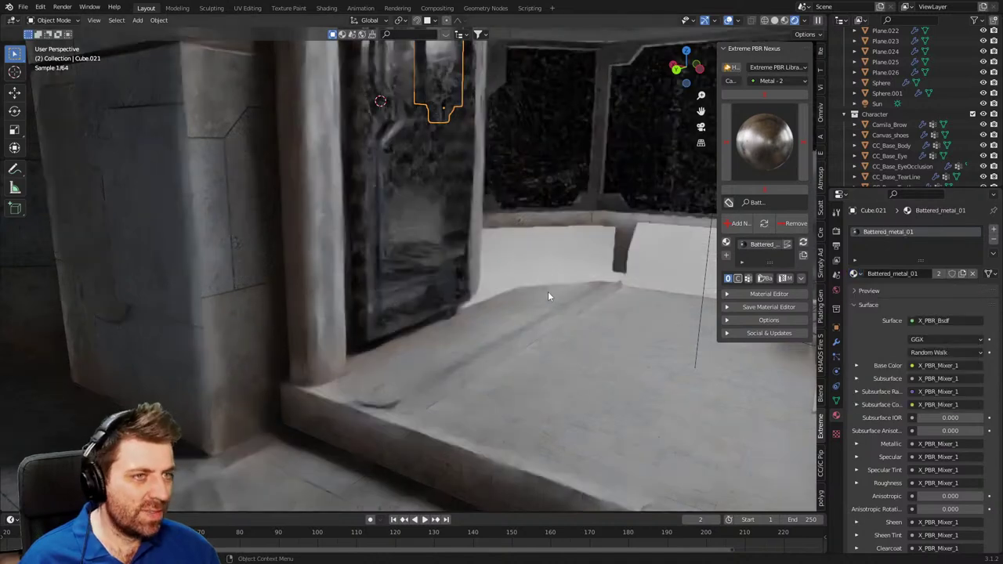
Copy the wall panel's Battered_metal_01 material to the two white panels below the windows and the pipe along the floor edge.
{"action": "scroll", "coordinate": [409, 317], "scroll_direction": "down", "scroll_amount": 5}
{"action": "scroll", "coordinate": [523, 288], "scroll_direction": "up", "scroll_amount": 8}
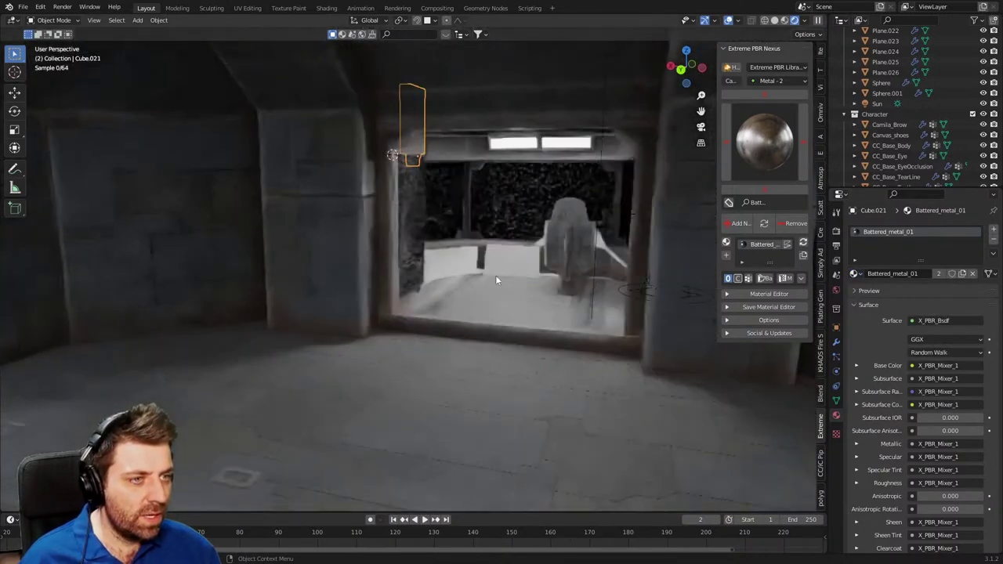
{"action": "left_click", "coordinate": [466, 263]}
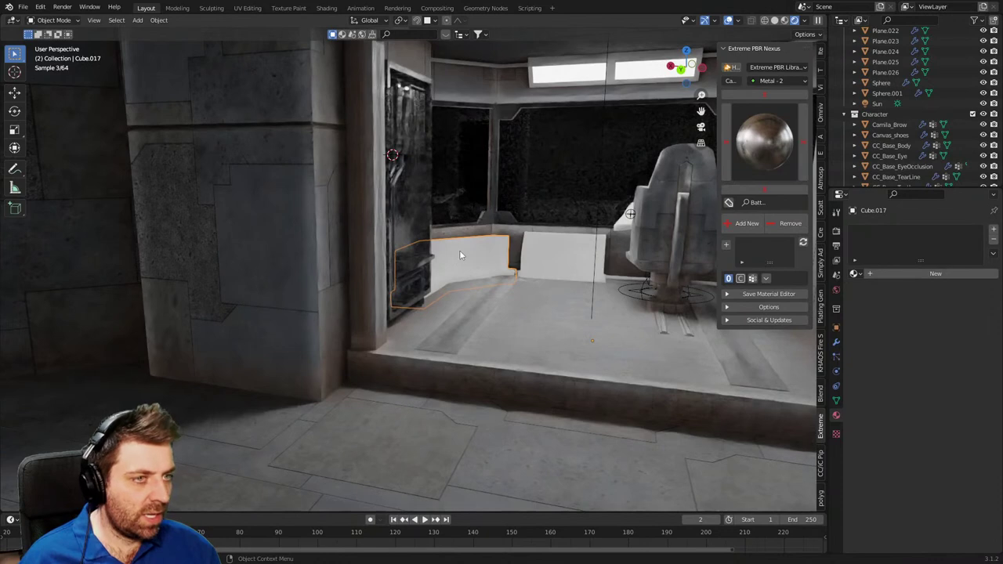
{"action": "left_click", "coordinate": [564, 263], "text": "shift"}
{"action": "left_click", "coordinate": [627, 280], "text": "shift"}
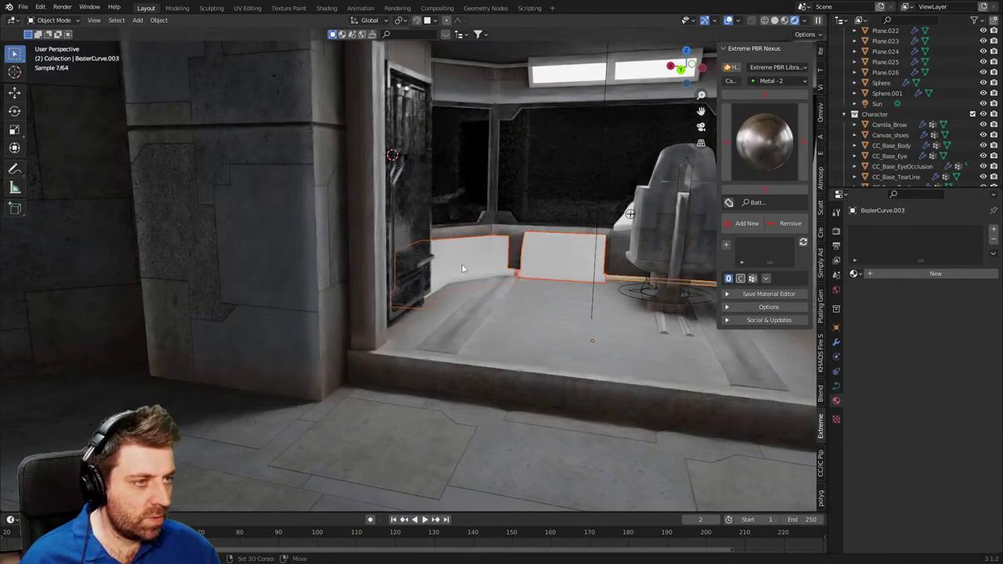
{"action": "left_click", "coordinate": [401, 228], "text": "shift"}
{"action": "left_click", "coordinate": [994, 253]}
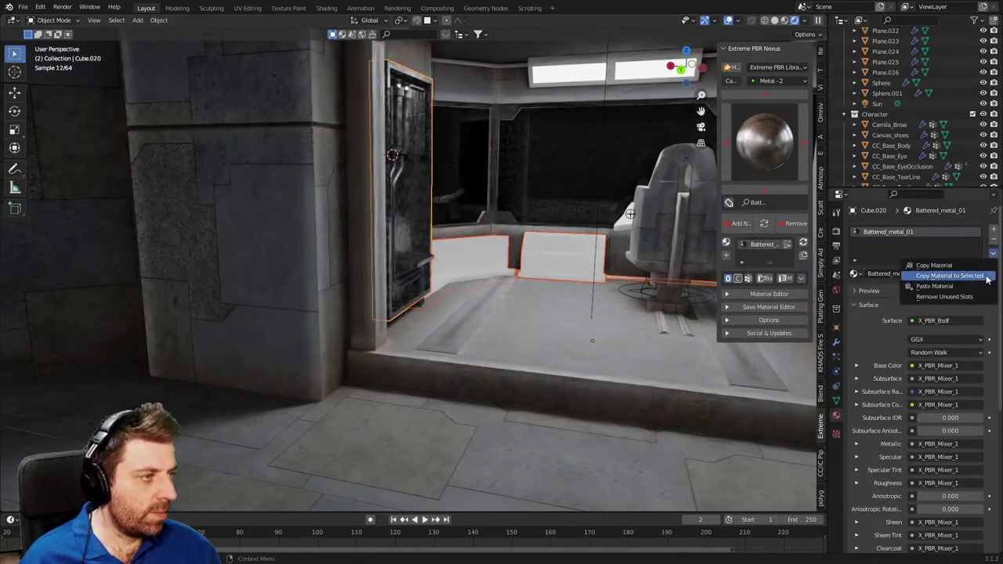
{"action": "left_click", "coordinate": [940, 279]}
Unwrap all geometry of the two low panels below the windows with Cube Projection.
{"action": "left_click", "coordinate": [559, 265]}
{"action": "left_click", "coordinate": [490, 262], "text": "shift"}
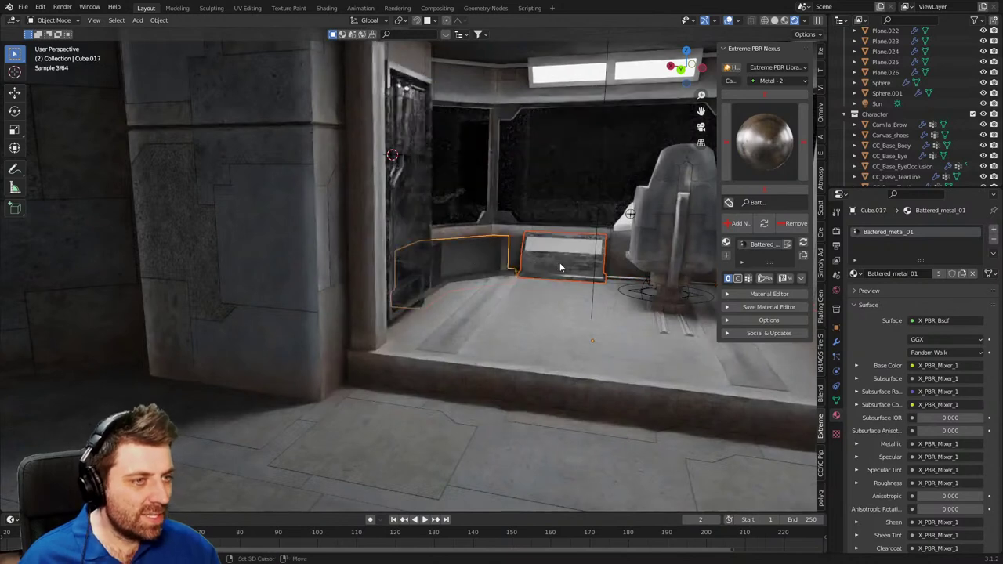
{"action": "key", "text": "Tab"}
{"action": "key", "text": "a"}
{"action": "key", "text": "u"}
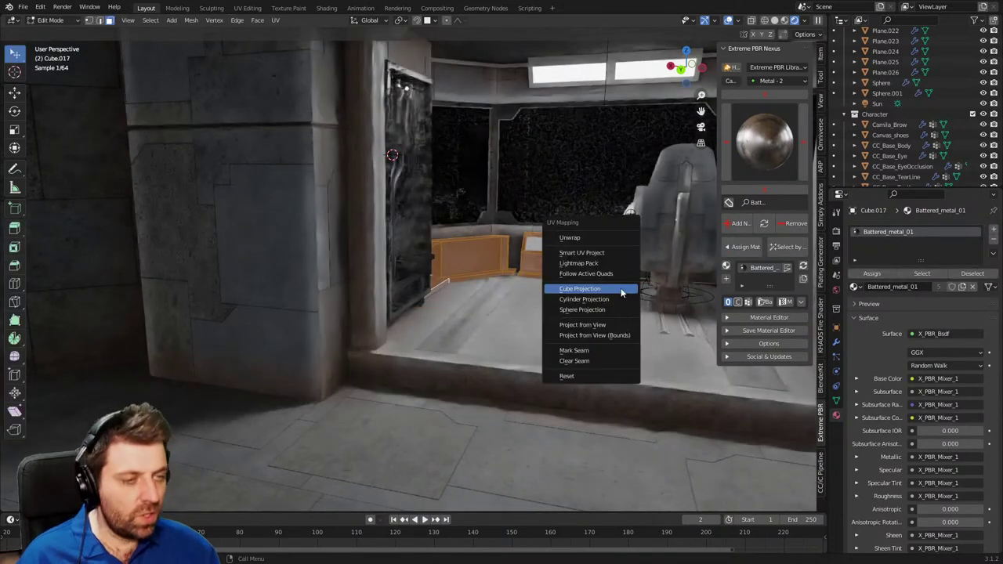
{"action": "left_click", "coordinate": [619, 289]}
{"action": "key", "text": "Tab"}
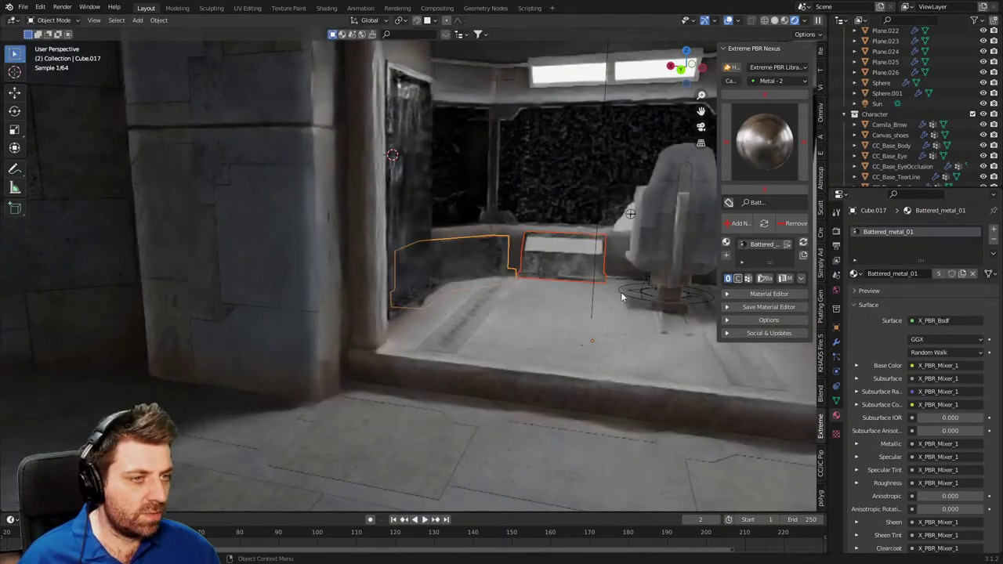
Unwrap the slats on the rear low panel with Cube Projection, and give them the Battered_metal_01 material.
{"action": "left_click", "coordinate": [578, 249]}
{"action": "key", "text": "Tab"}
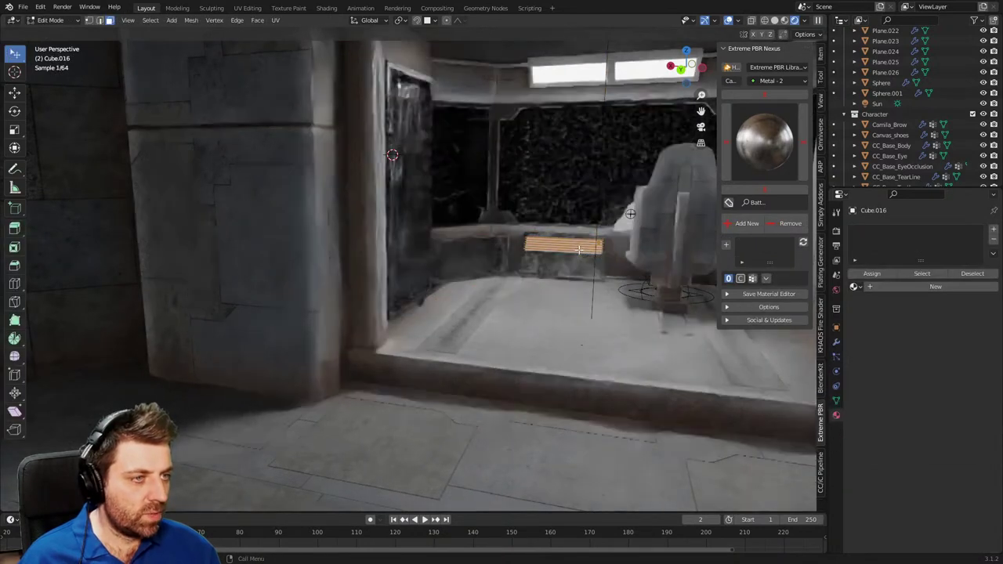
{"action": "key", "text": "u"}
{"action": "left_click", "coordinate": [578, 252]}
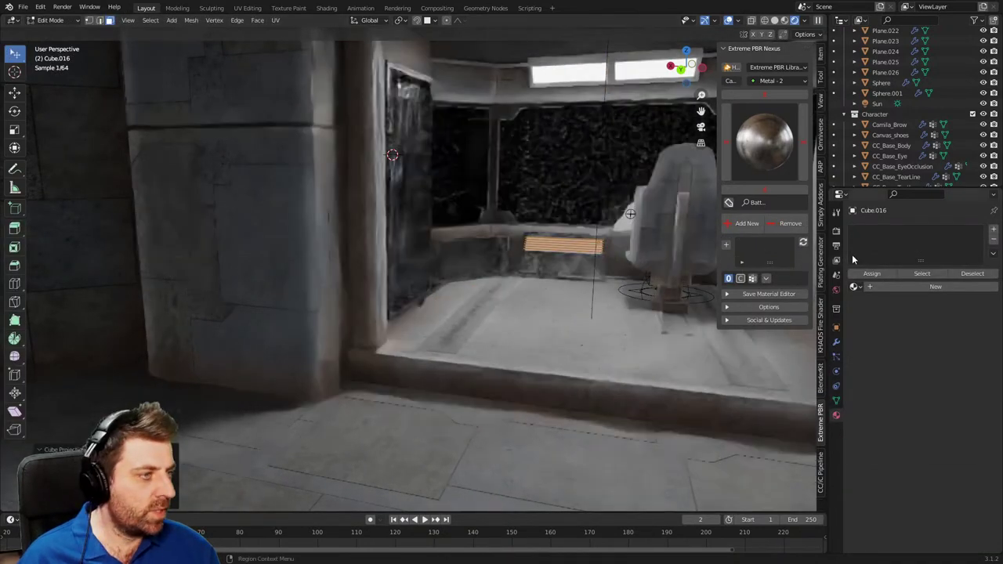
{"action": "left_click", "coordinate": [854, 286]}
{"action": "left_click", "coordinate": [870, 301]}
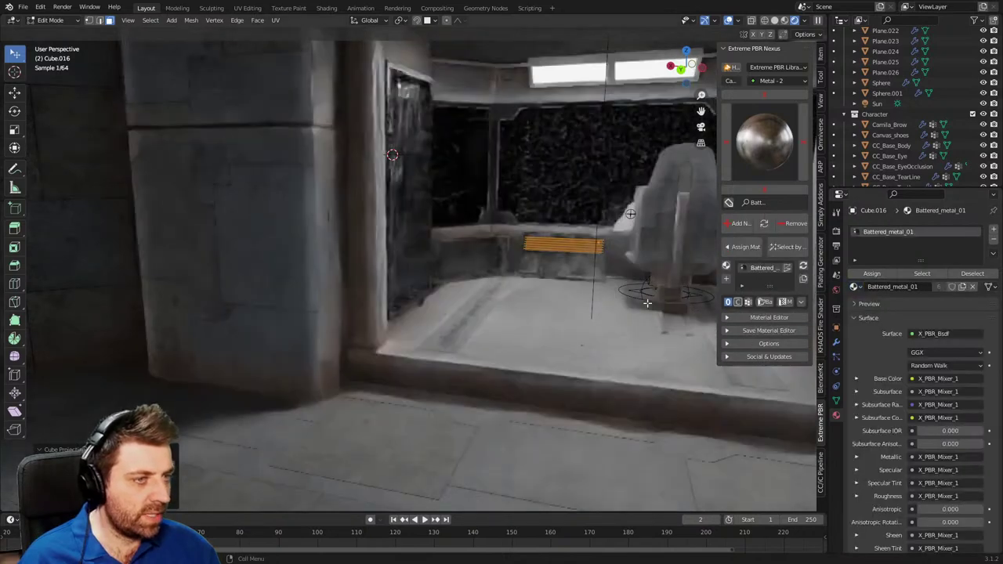
{"action": "key", "text": "Tab"}
Add a second material slot with Battered_metal_01 to the alcove and assign it to the inset floor strip beside the wall panel.
{"action": "middle_click_drag", "start_coordinate": [599, 301], "coordinate": [518, 287], "text": "shift"}
{"action": "scroll", "coordinate": [540, 284], "scroll_direction": "down", "scroll_amount": 1}
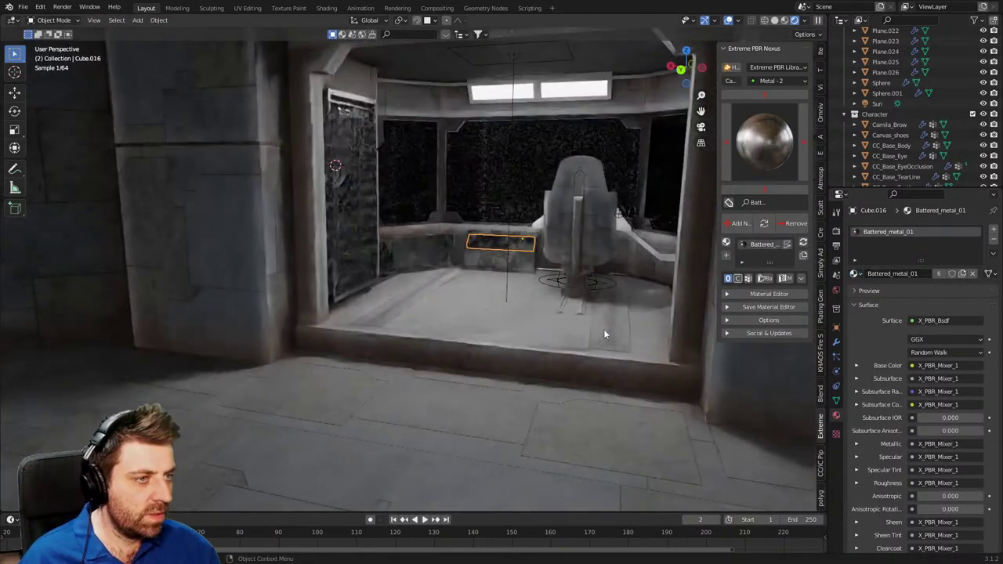
{"action": "left_click", "coordinate": [397, 307]}
{"action": "key", "text": "Tab"}
{"action": "left_click", "coordinate": [396, 308]}
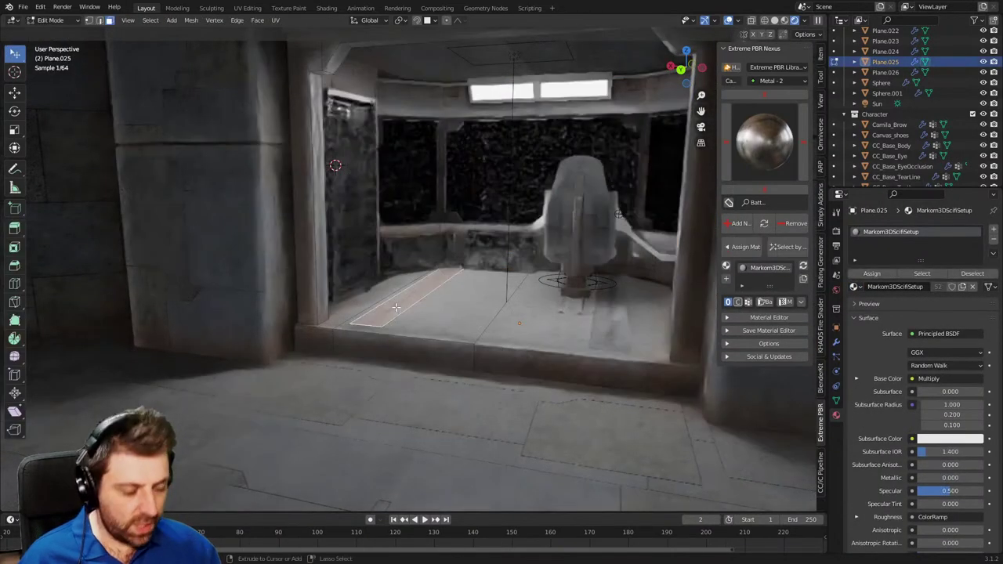
{"action": "key", "text": "l"}
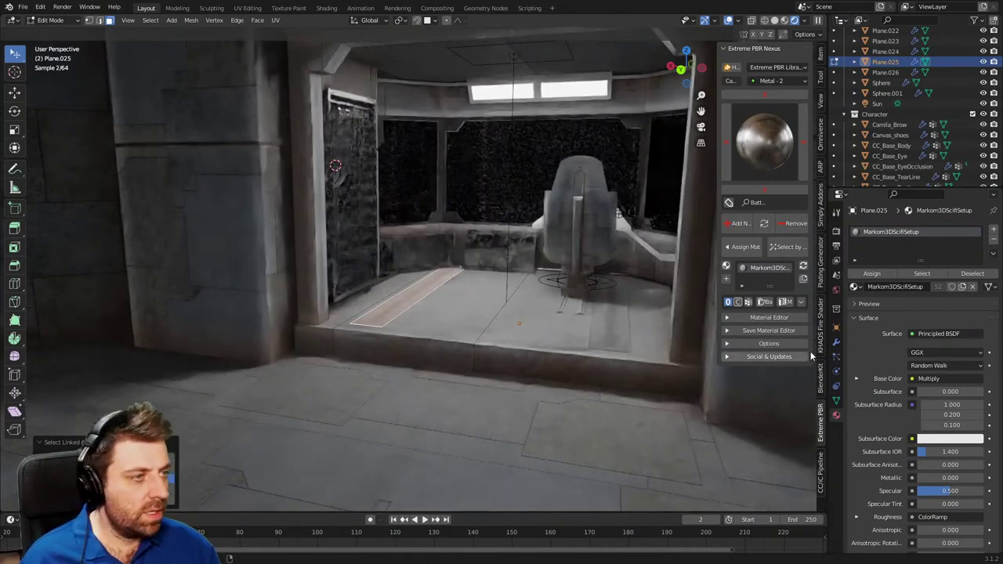
{"action": "left_click", "coordinate": [993, 229]}
{"action": "left_click", "coordinate": [855, 303]}
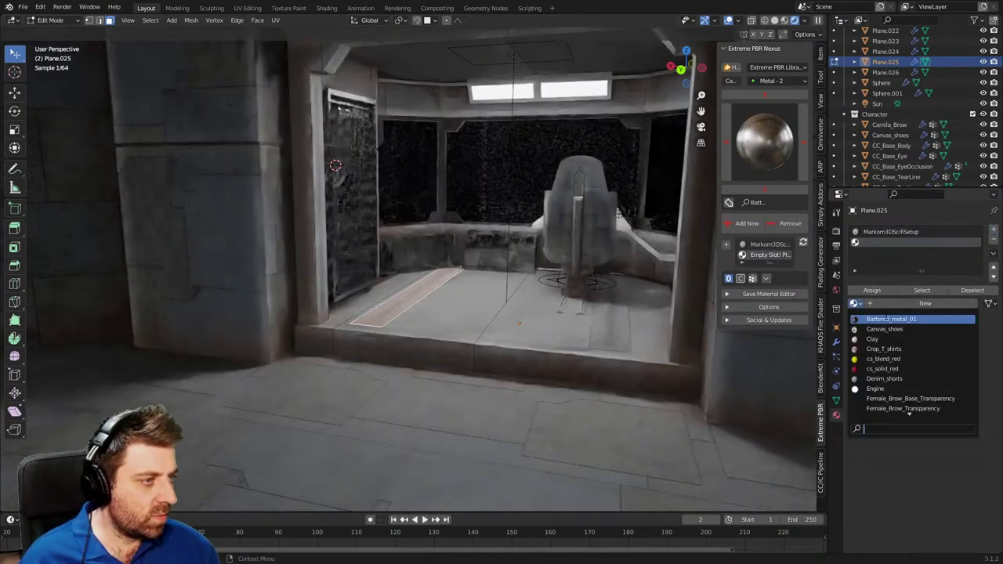
{"action": "left_click", "coordinate": [881, 318]}
{"action": "left_click", "coordinate": [879, 292]}
{"action": "key", "text": "Tab"}
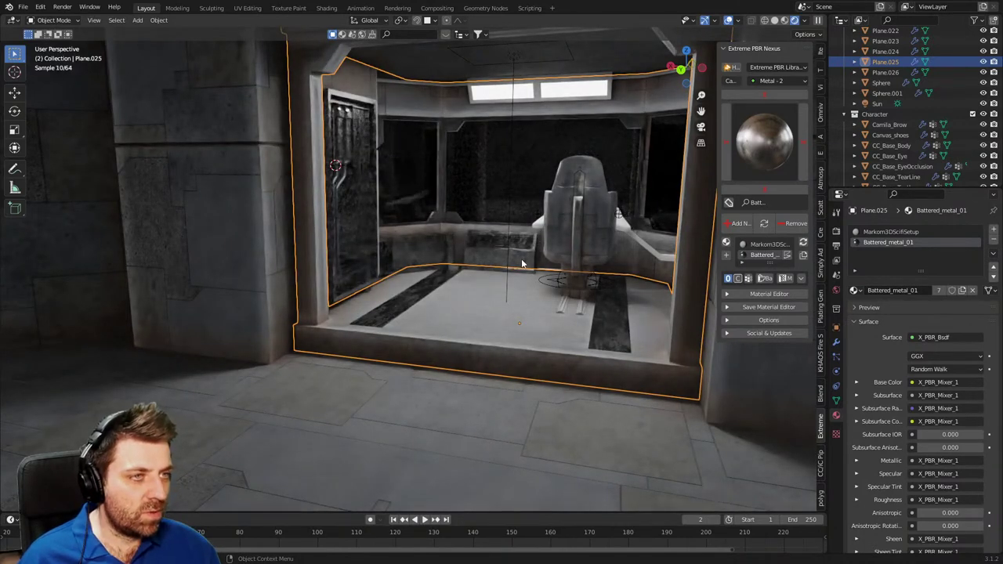
Fill the empty material slot of the alcove's overhead light fixture with Battered_metal_01.
{"action": "left_click", "coordinate": [539, 98]}
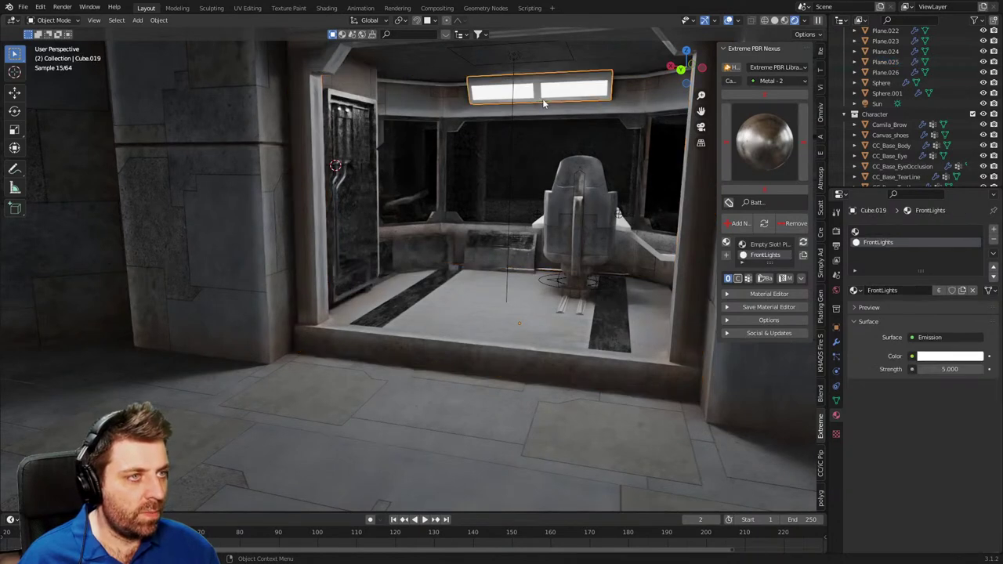
{"action": "left_click", "coordinate": [854, 290]}
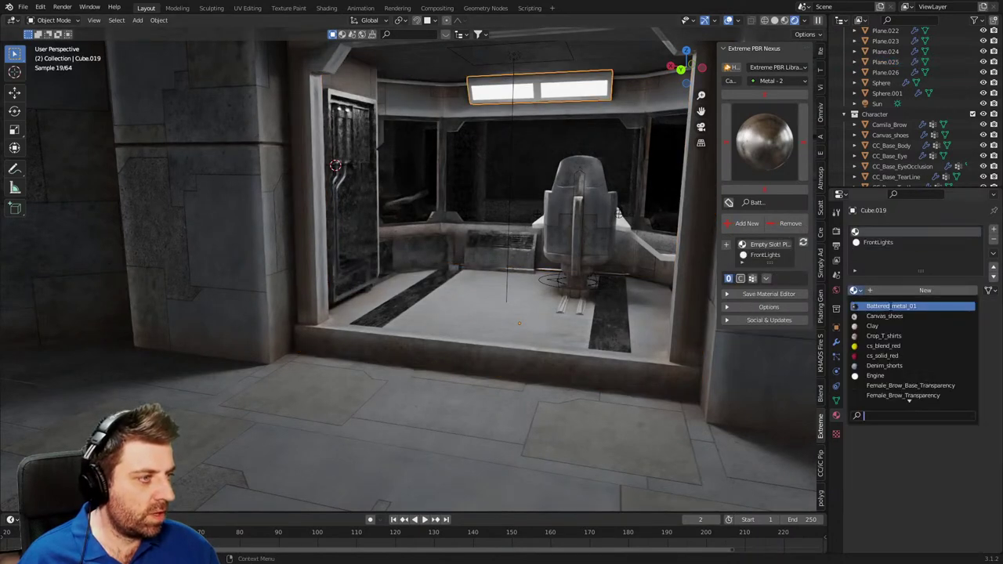
{"action": "left_click", "coordinate": [890, 305]}
Replace the material of the small rectangular inserts in the main room's floor with Battered_metal_01.
{"action": "scroll", "coordinate": [374, 350], "scroll_direction": "down", "scroll_amount": 4}
{"action": "middle_click_drag", "start_coordinate": [305, 318], "coordinate": [472, 408], "text": "shift"}
{"action": "left_click", "coordinate": [663, 445]}
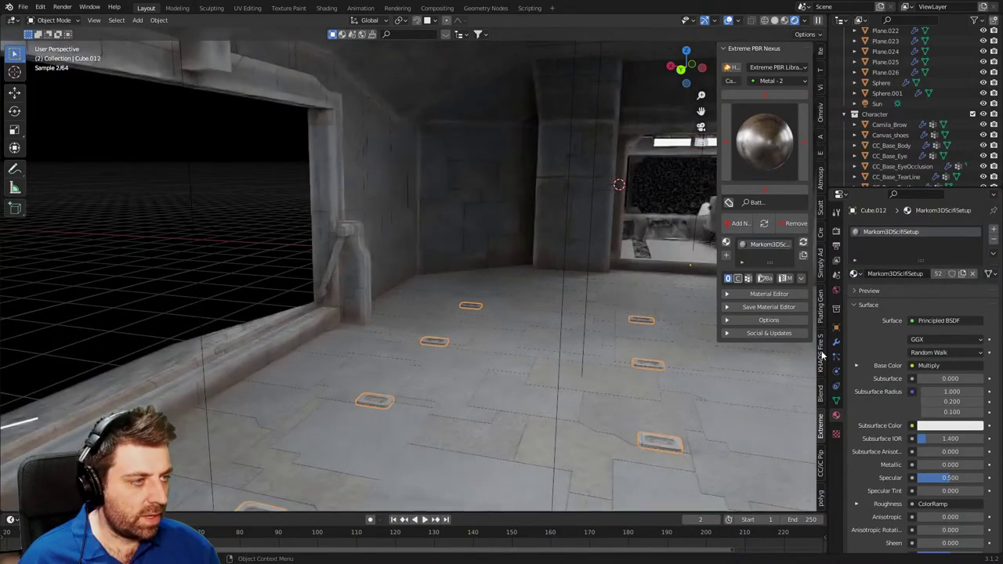
{"action": "left_click", "coordinate": [855, 273]}
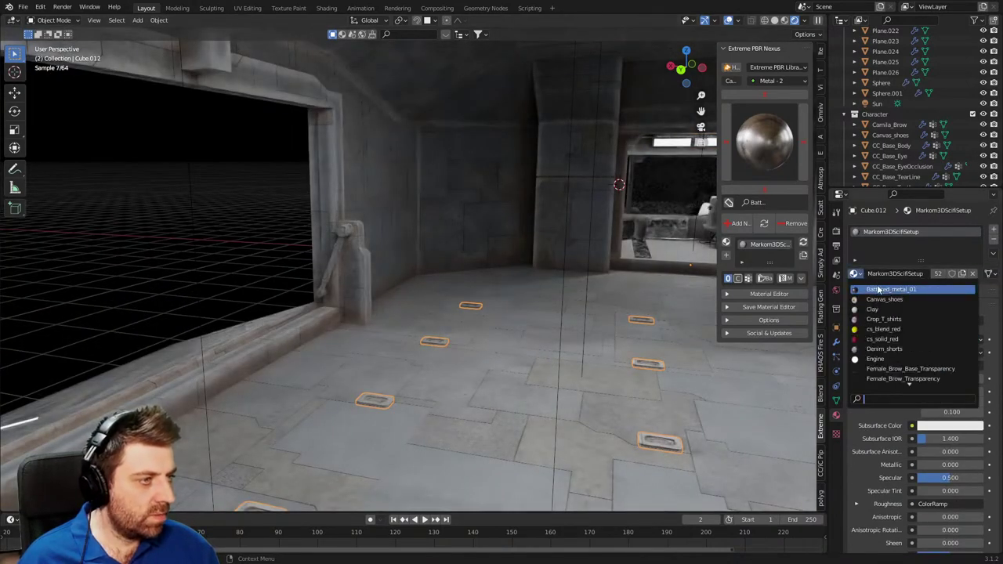
{"action": "left_click", "coordinate": [879, 289]}
Replace the material of the post with the angled arm beside the large window with Battered_metal_01.
{"action": "left_click", "coordinate": [560, 395]}
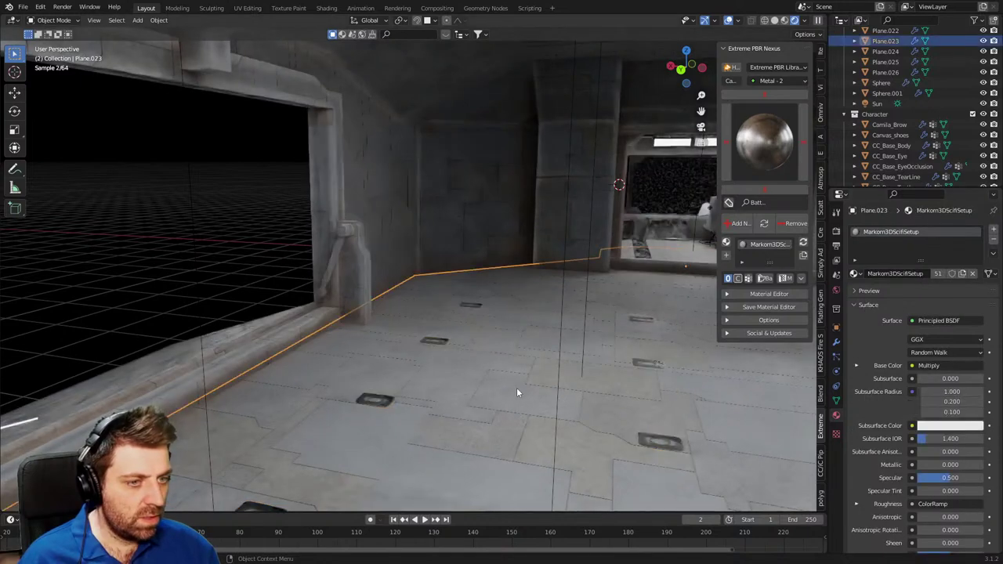
{"action": "left_click", "coordinate": [349, 267]}
{"action": "left_click", "coordinate": [855, 273]}
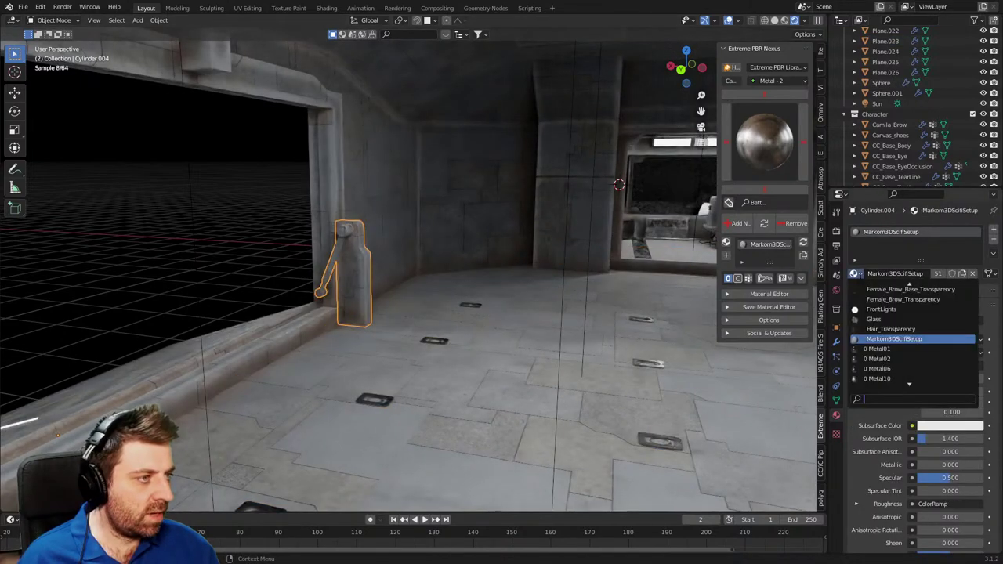
{"action": "left_click", "coordinate": [879, 290]}
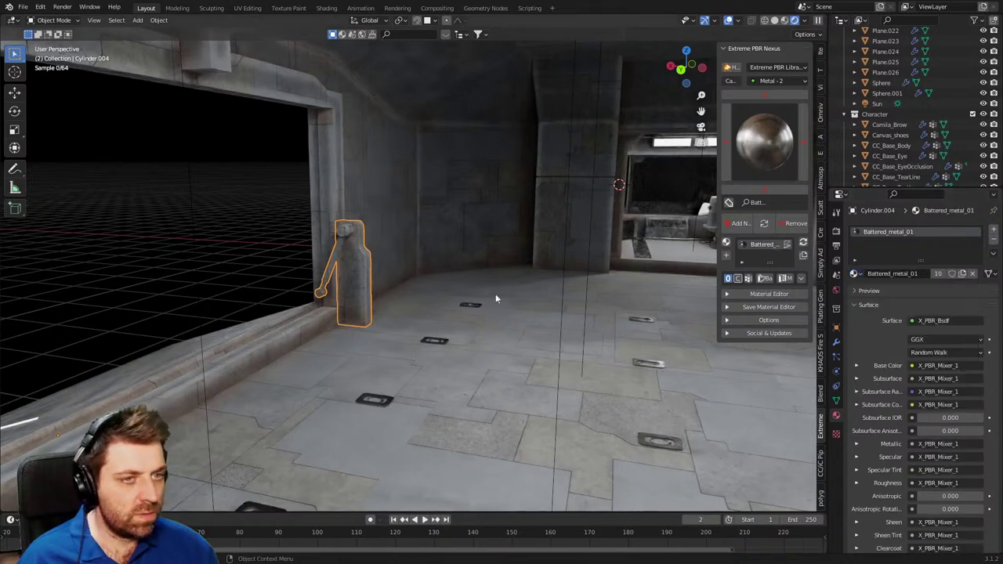
Replace the material of the post with the angled arm beside the large window with Galvanized_steel_01 from the Metal - 2 category.
{"action": "left_click", "coordinate": [235, 215]}
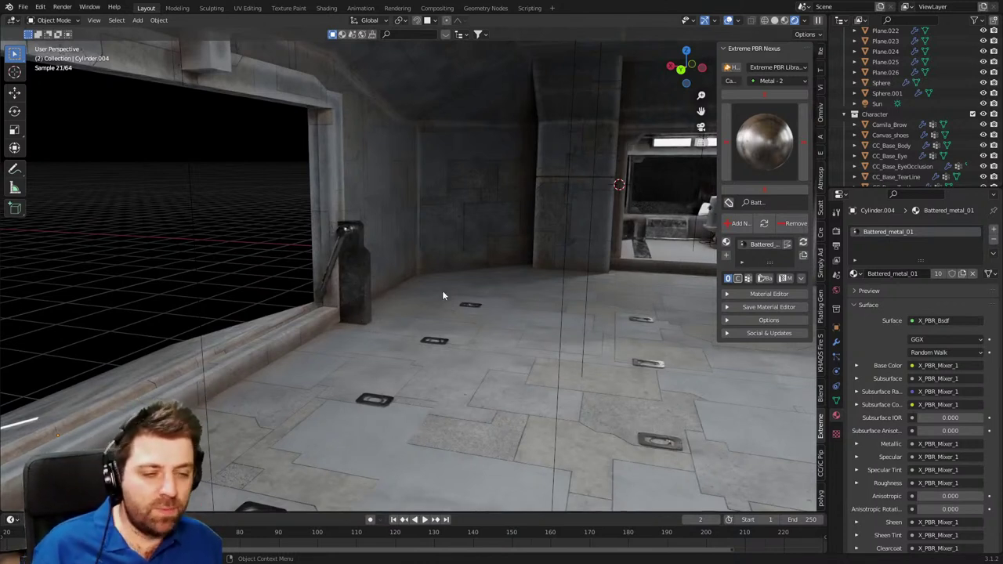
{"action": "left_click", "coordinate": [756, 146]}
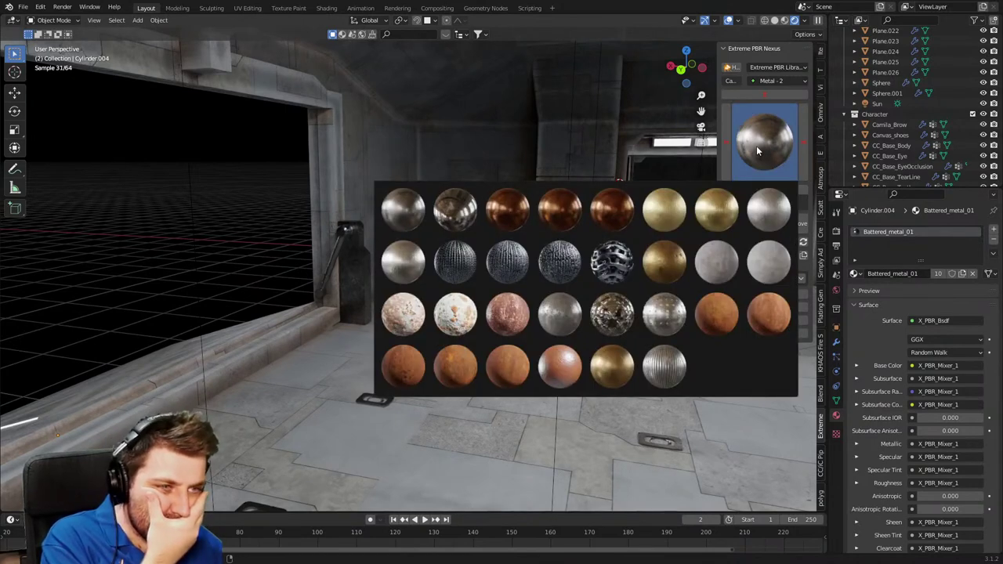
{"action": "left_click", "coordinate": [714, 261]}
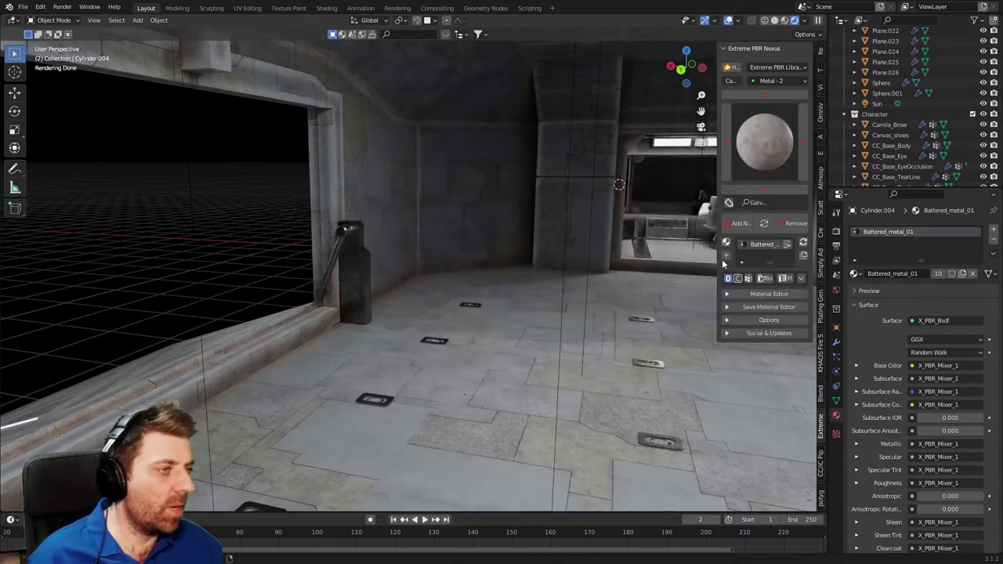
{"action": "left_click", "coordinate": [765, 226]}
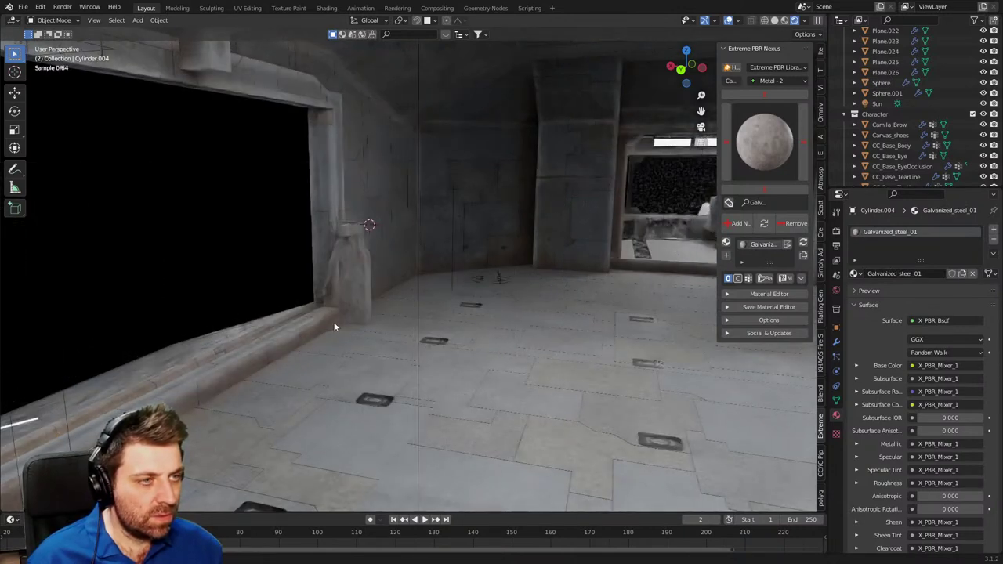
Change the second material slot of the alcove, used by its inset floor strips, to Galvanized_steel_01.
{"action": "middle_click_drag", "start_coordinate": [336, 327], "coordinate": [573, 268]}
{"action": "scroll", "coordinate": [312, 283], "scroll_direction": "up", "scroll_amount": 4}
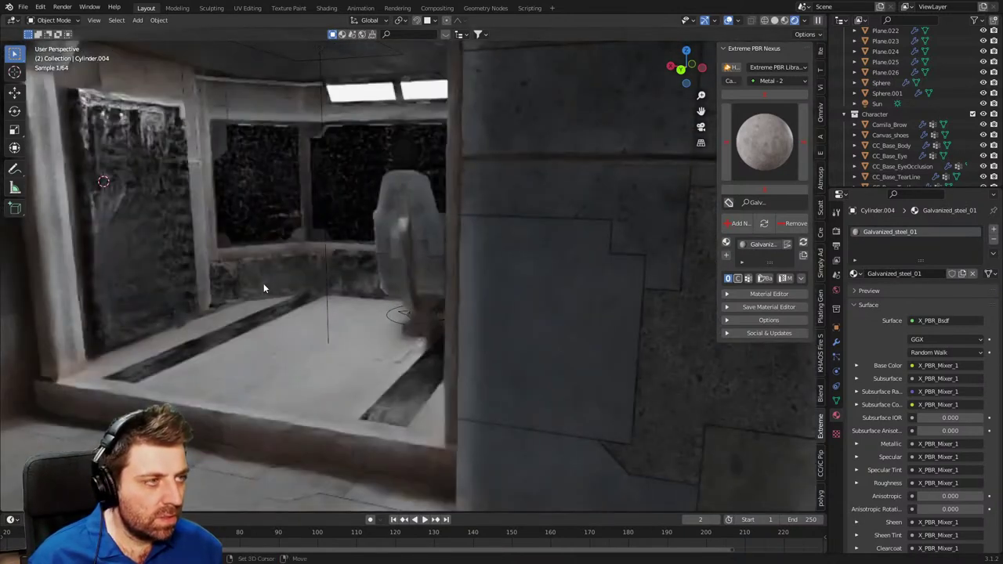
{"action": "middle_click_drag", "start_coordinate": [264, 283], "coordinate": [430, 286], "text": "shift"}
{"action": "scroll", "coordinate": [281, 268], "scroll_direction": "up", "scroll_amount": 1}
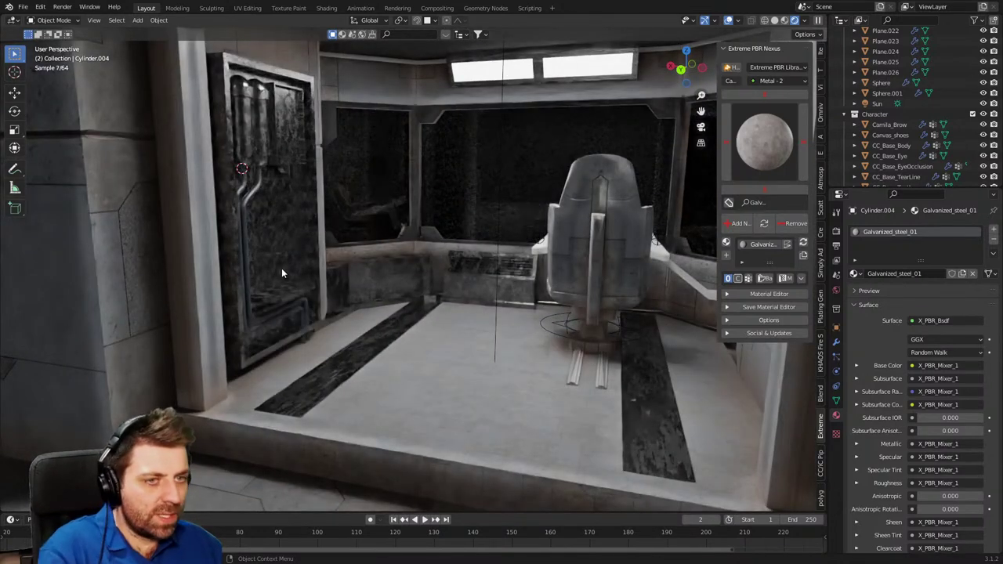
{"action": "left_click", "coordinate": [365, 359]}
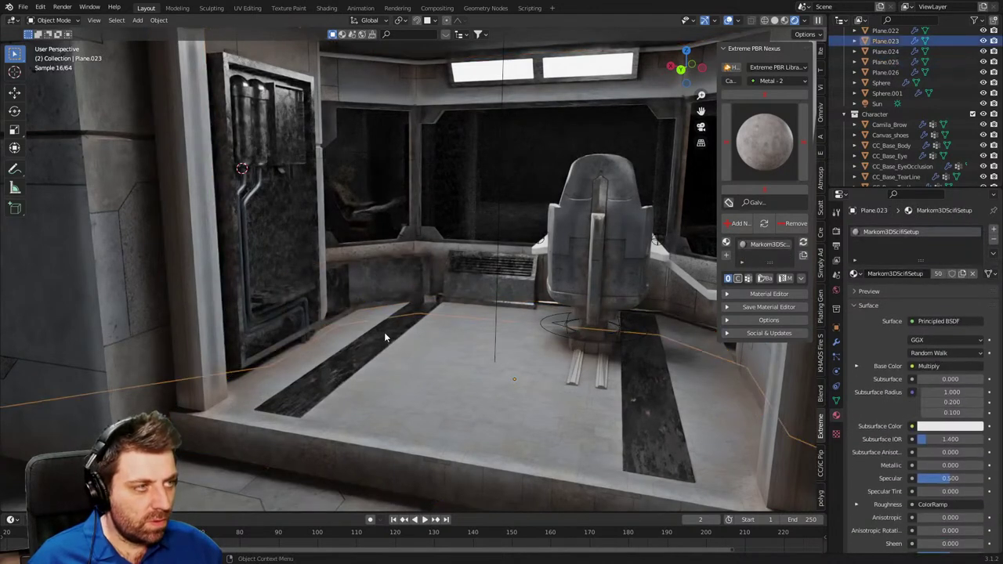
{"action": "left_click", "coordinate": [854, 289]}
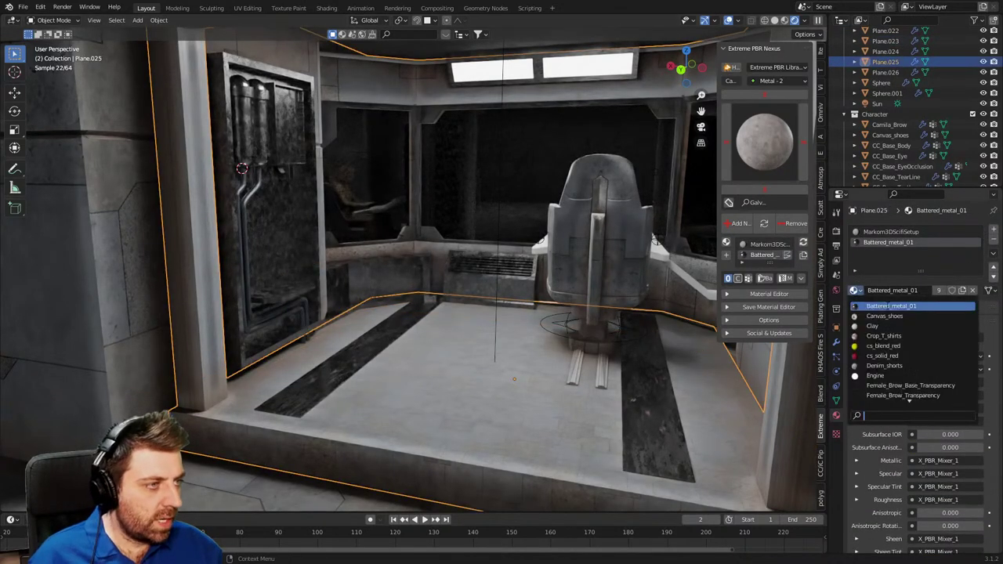
{"action": "type", "text": "gal"}
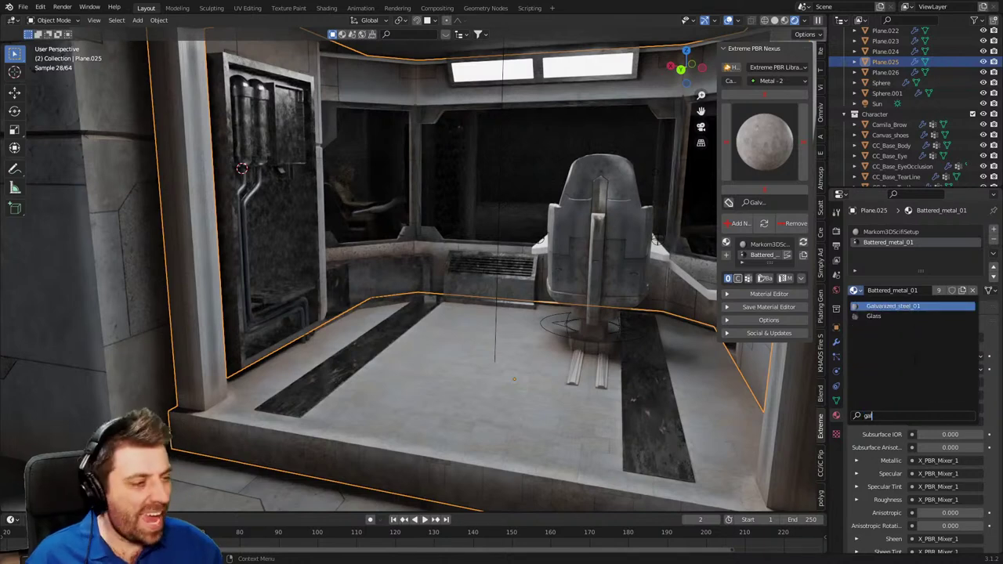
{"action": "left_click", "coordinate": [893, 305]}
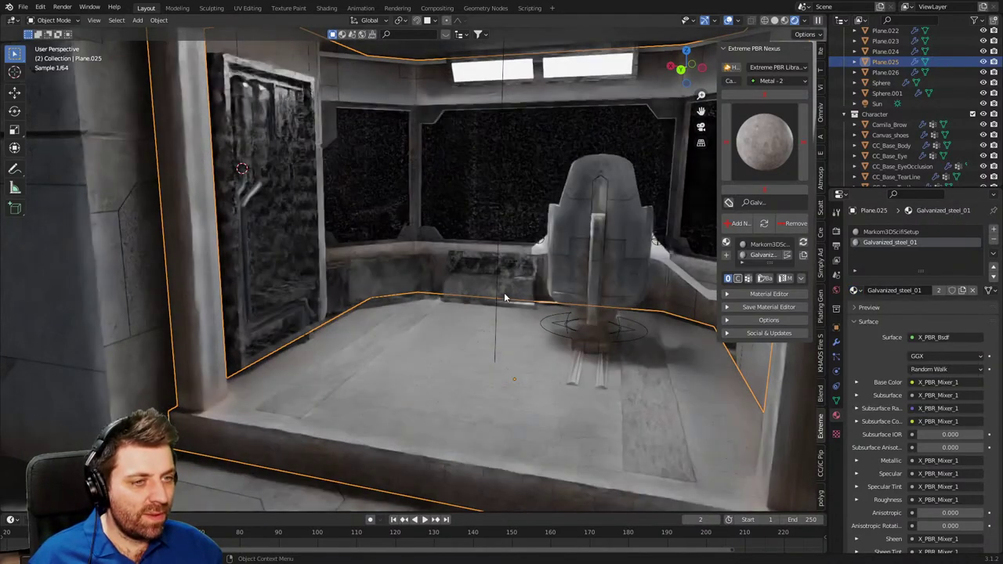
Replace the material of the vent box below the alcove's rear window with Galvanized_steel_01.
{"action": "left_click", "coordinate": [490, 279]}
{"action": "left_click", "coordinate": [854, 274]}
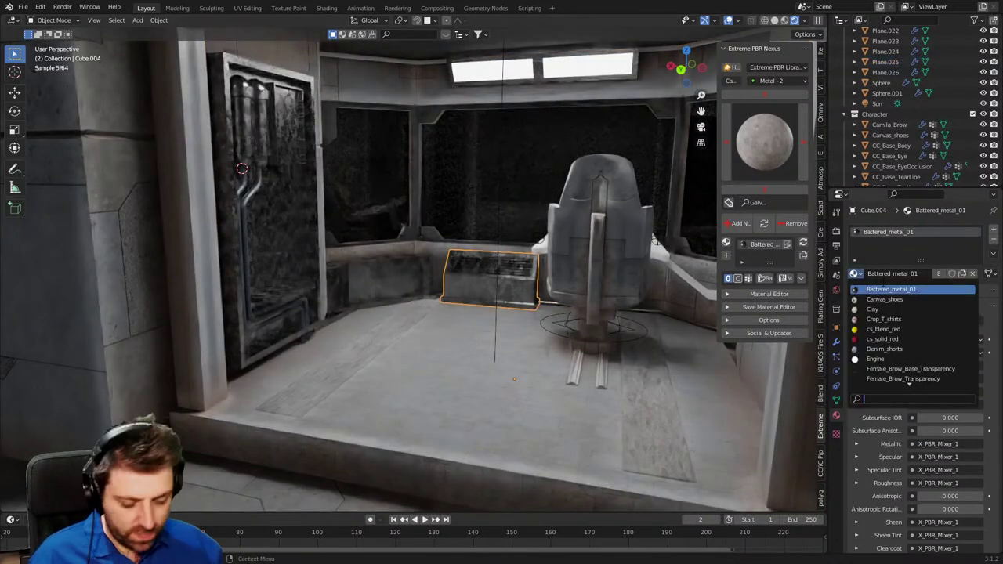
{"action": "type", "text": "g"}
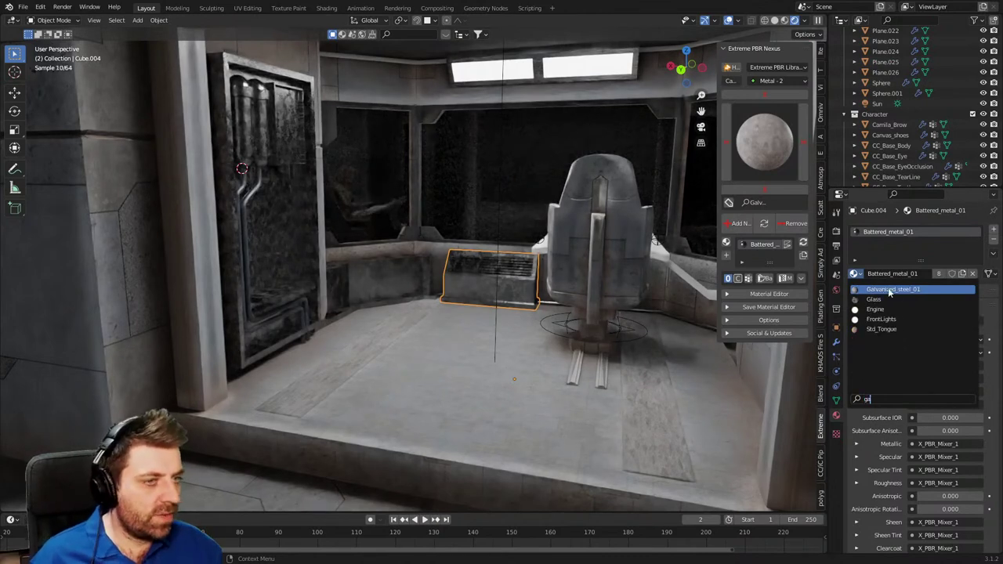
{"action": "left_click", "coordinate": [889, 290]}
Copy the vent box's Galvanized_steel_01 material to the vent grille, floor-edge trim, lower wall panels, and the side wall panel with its pipes and fittings.
{"action": "left_click", "coordinate": [546, 305]}
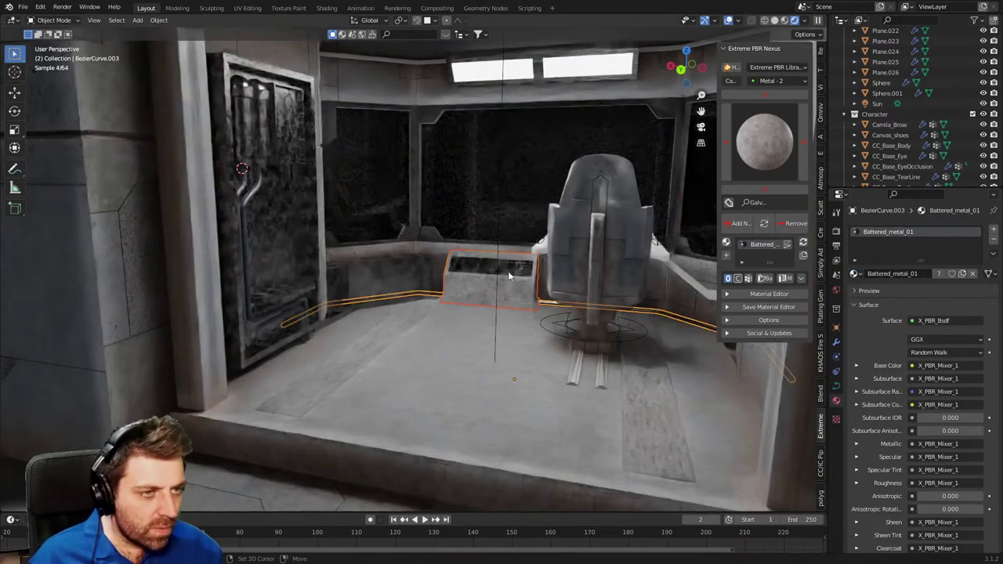
{"action": "left_click", "coordinate": [276, 295], "text": "shift"}
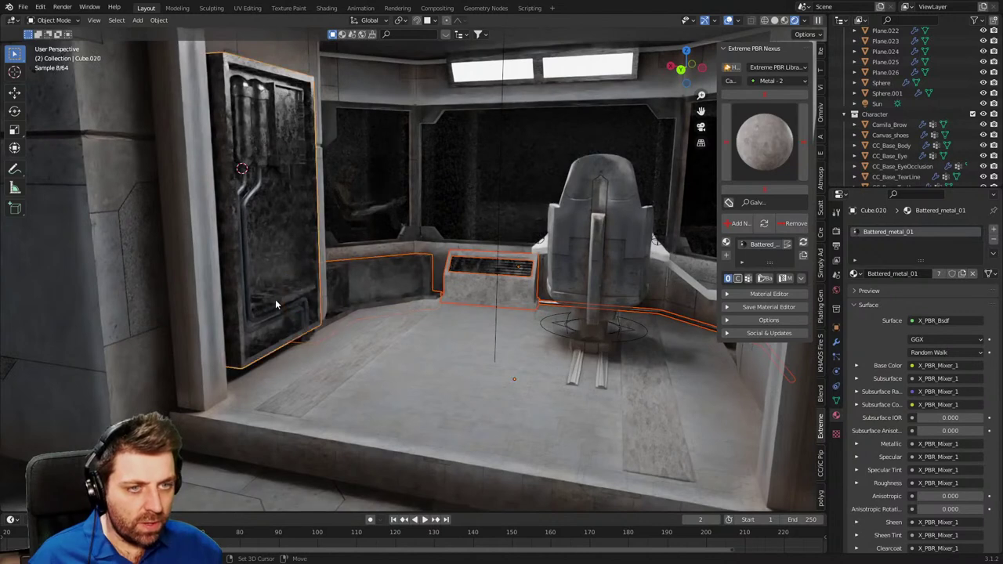
{"action": "key", "text": "ctrl+j"}
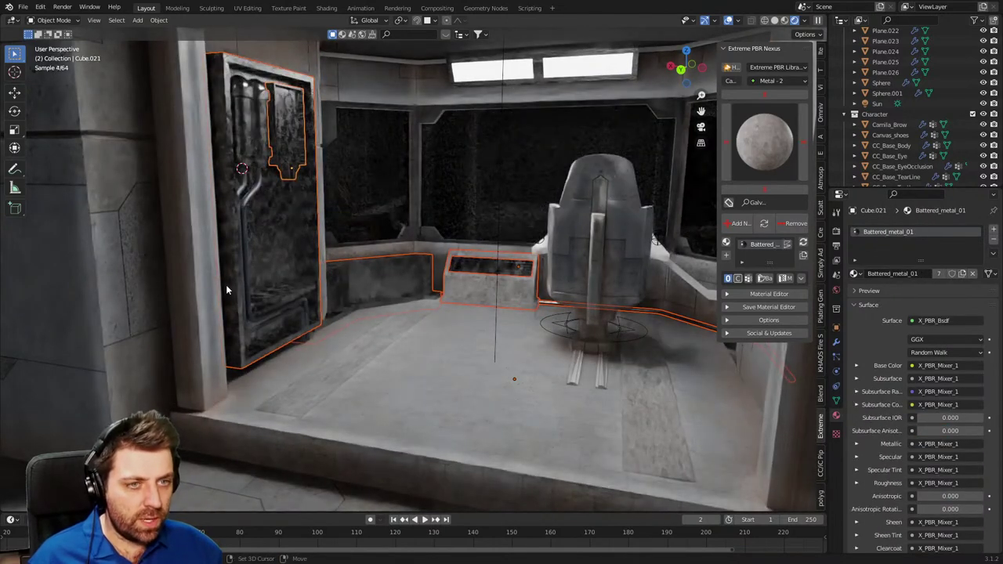
{"action": "left_click", "coordinate": [245, 288], "text": "shift"}
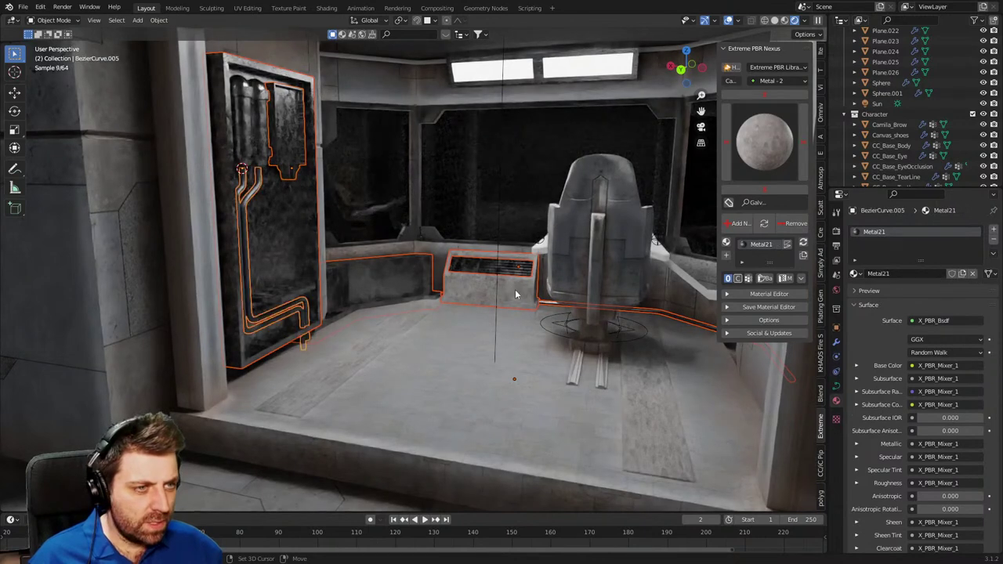
{"action": "left_click", "coordinate": [512, 290], "text": "shift"}
{"action": "left_click", "coordinate": [993, 253]}
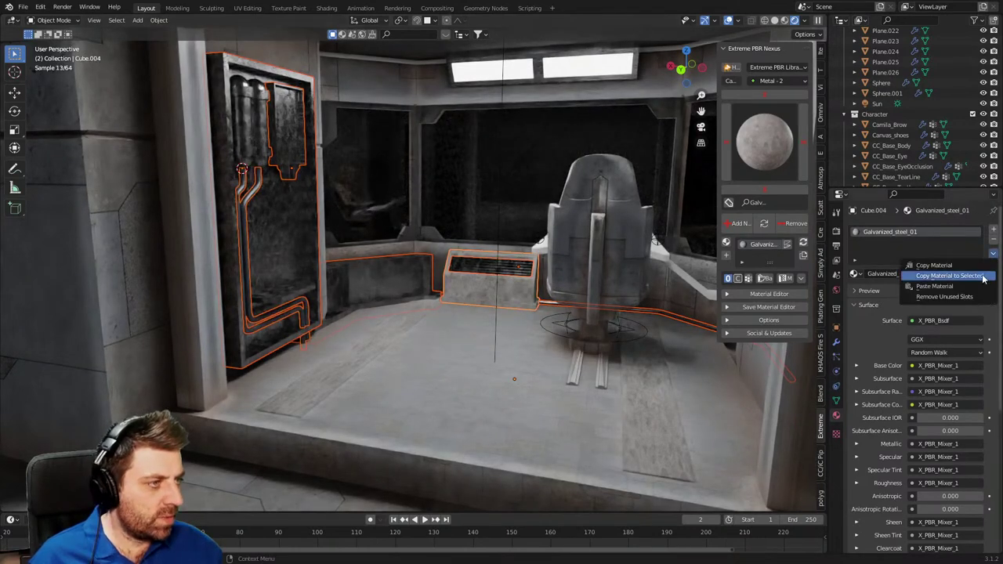
{"action": "left_click", "coordinate": [949, 276]}
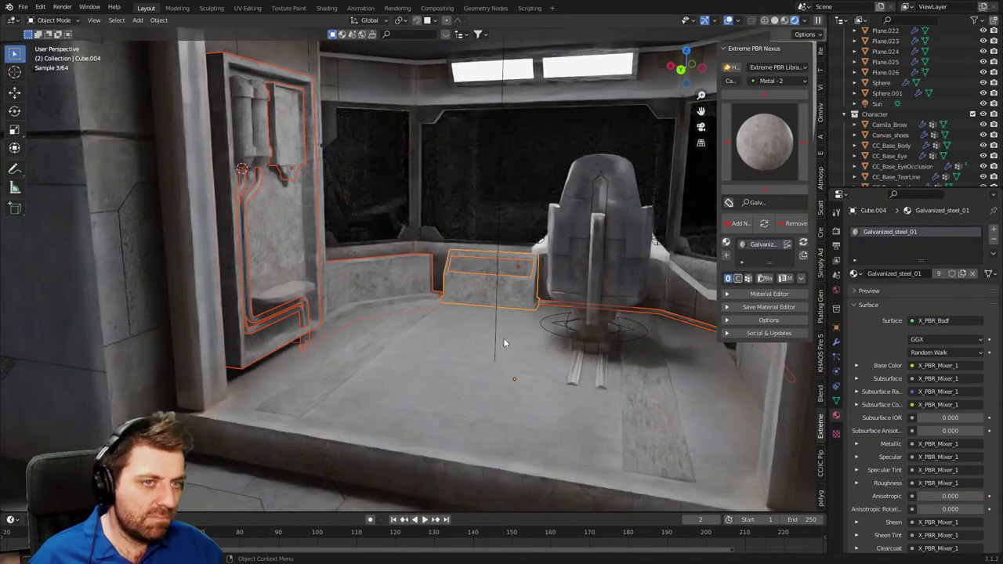
Replace the material of the vent box's slatted grille with the dark Metal28 from the Metal category.
{"action": "scroll", "coordinate": [491, 314], "scroll_direction": "up", "scroll_amount": 5}
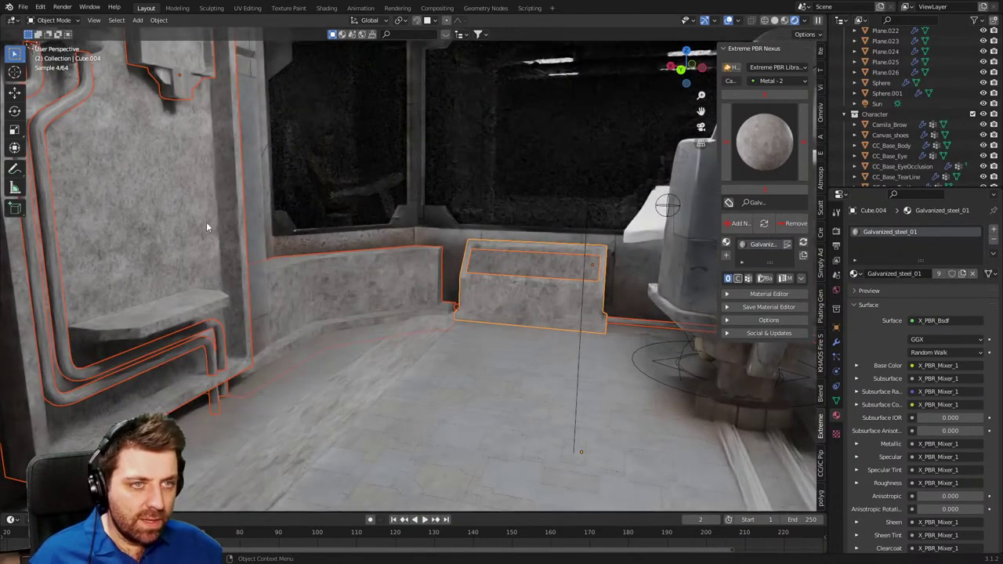
{"action": "middle_click_drag", "start_coordinate": [347, 282], "coordinate": [683, 364]}
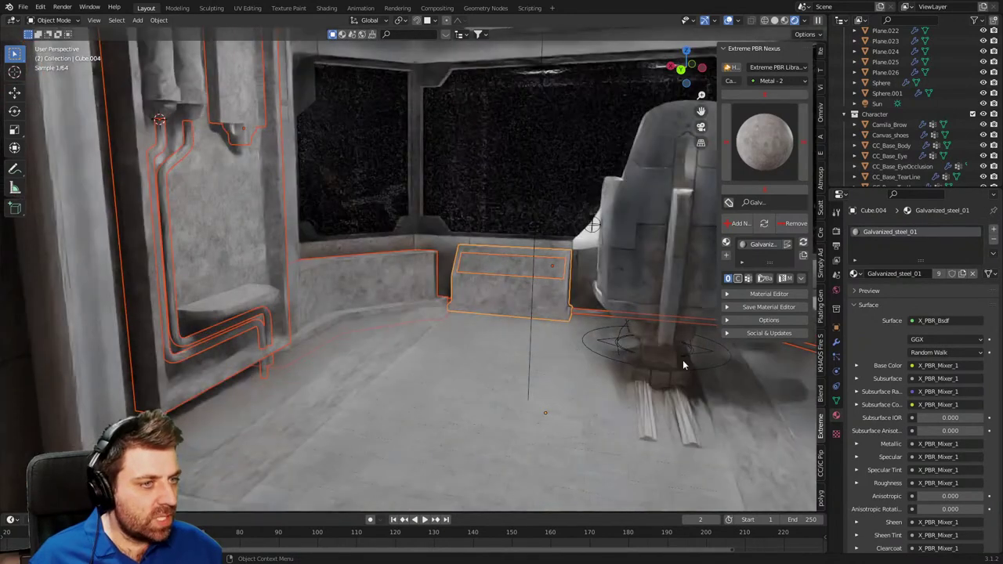
{"action": "left_click", "coordinate": [500, 270]}
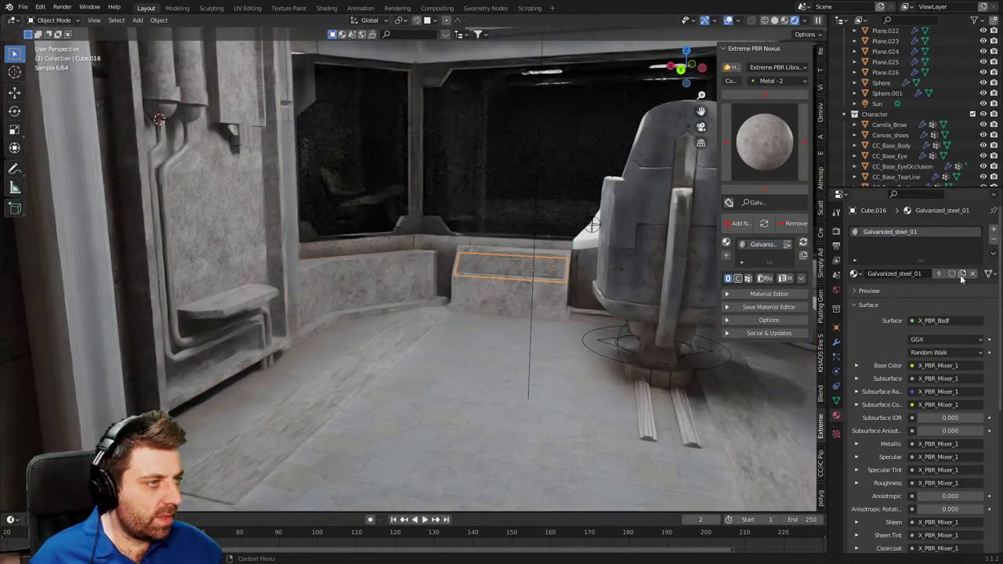
{"action": "left_click", "coordinate": [764, 171]}
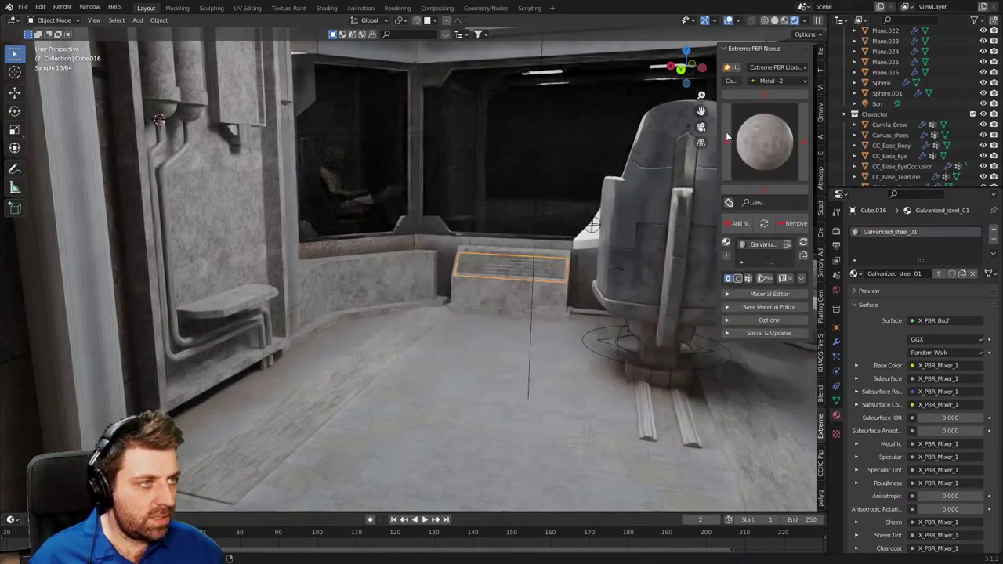
{"action": "left_click", "coordinate": [774, 81]}
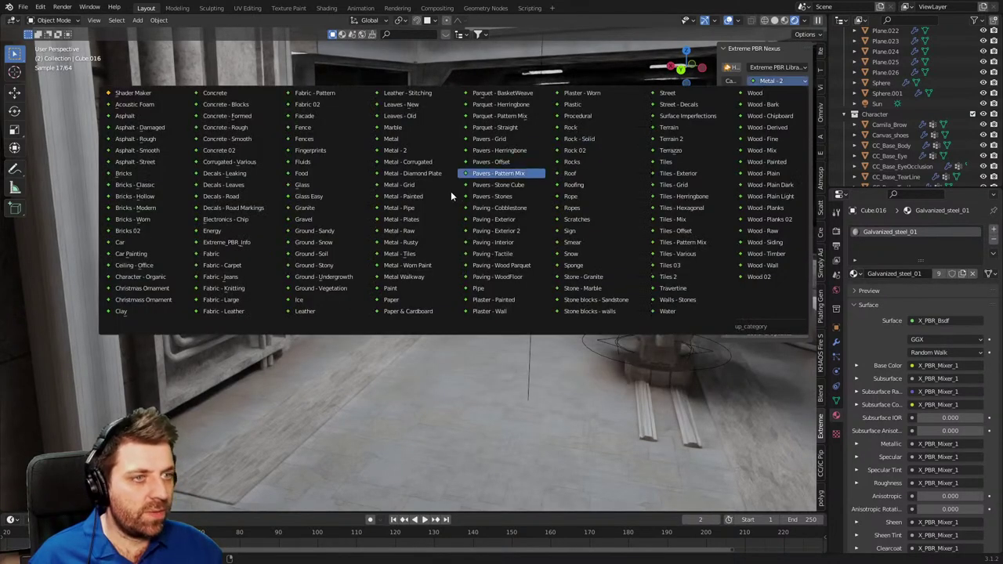
{"action": "left_click", "coordinate": [413, 138]}
{"action": "left_click", "coordinate": [765, 142]}
{"action": "left_click", "coordinate": [571, 354]}
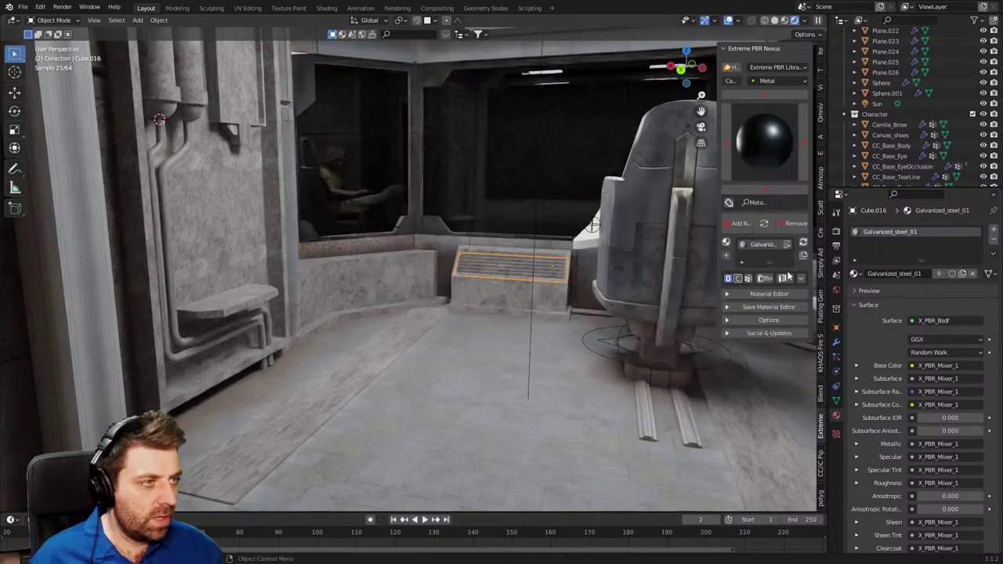
{"action": "left_click", "coordinate": [764, 225]}
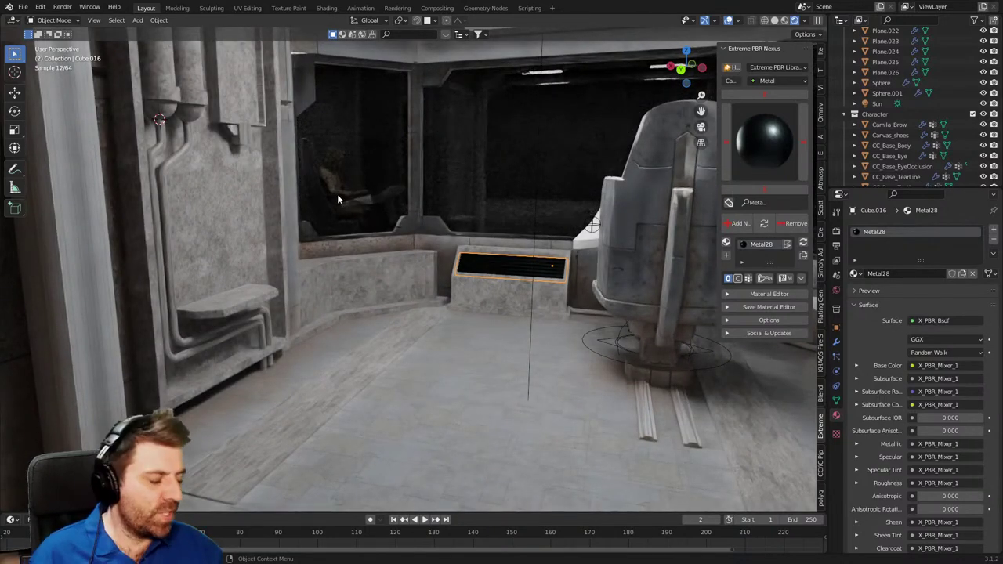
Examine the textured alcove and main room from inside, and from outside through the front window.
{"action": "scroll", "coordinate": [581, 344], "scroll_direction": "down", "scroll_amount": 3}
{"action": "middle_click_drag", "start_coordinate": [581, 344], "coordinate": [545, 248]}
{"action": "scroll", "coordinate": [545, 249], "scroll_direction": "down", "scroll_amount": 3}
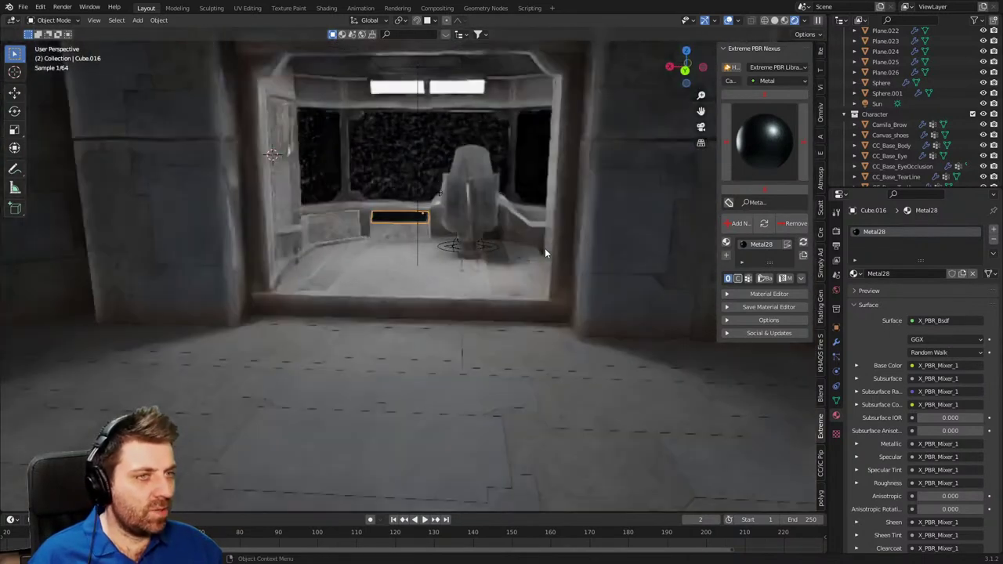
{"action": "middle_click_drag", "start_coordinate": [462, 273], "coordinate": [510, 282], "text": "shift"}
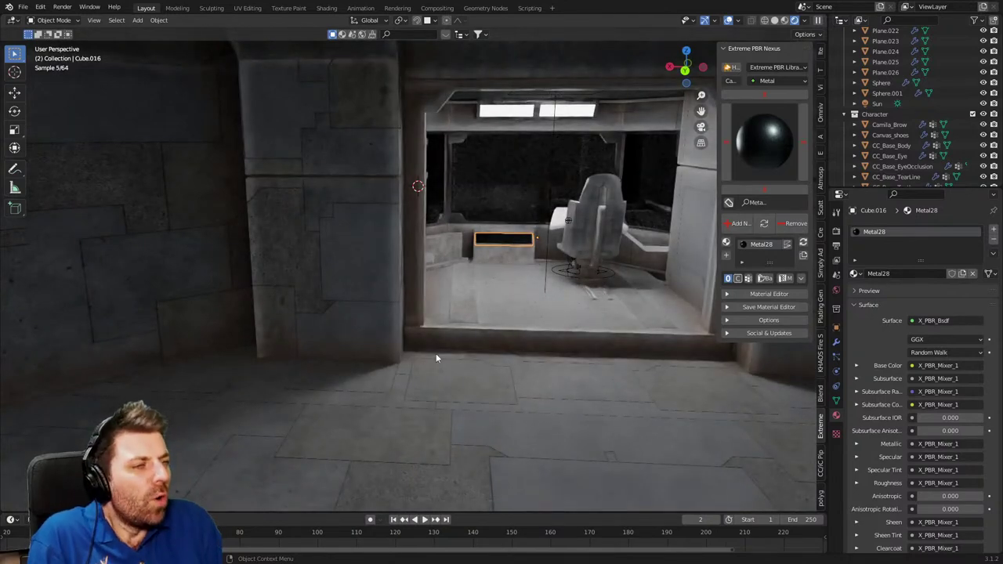
{"action": "scroll", "coordinate": [436, 354], "scroll_direction": "down", "scroll_amount": 6}
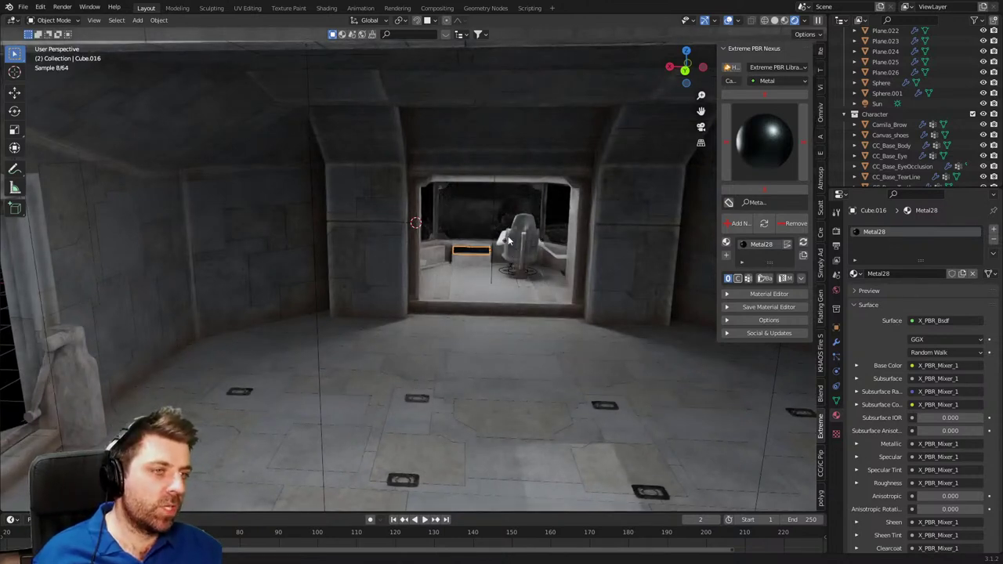
{"action": "middle_click_drag", "start_coordinate": [513, 257], "coordinate": [690, 247]}
{"action": "middle_click_drag", "start_coordinate": [428, 276], "coordinate": [642, 266]}
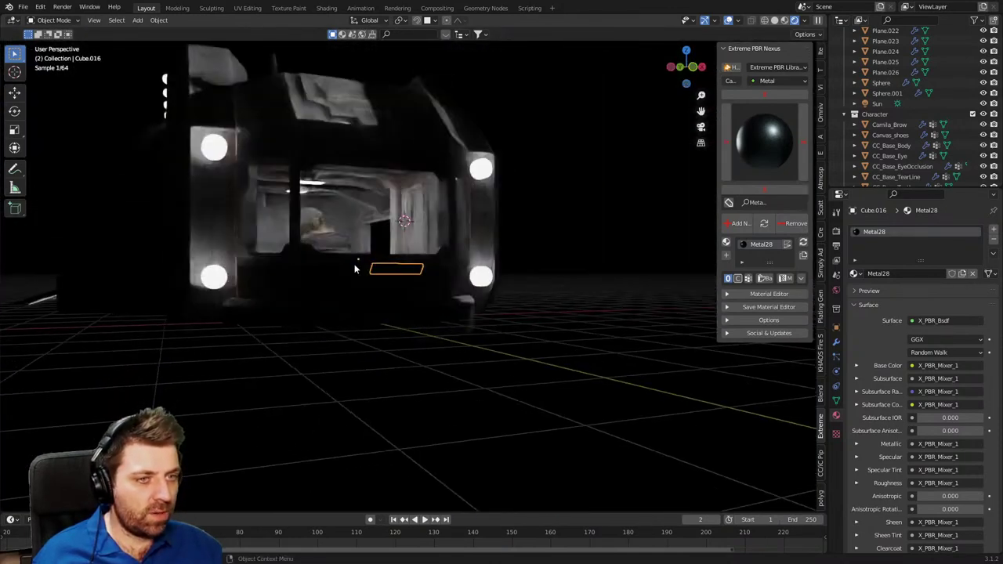
{"action": "middle_click_drag", "start_coordinate": [354, 269], "coordinate": [457, 251]}
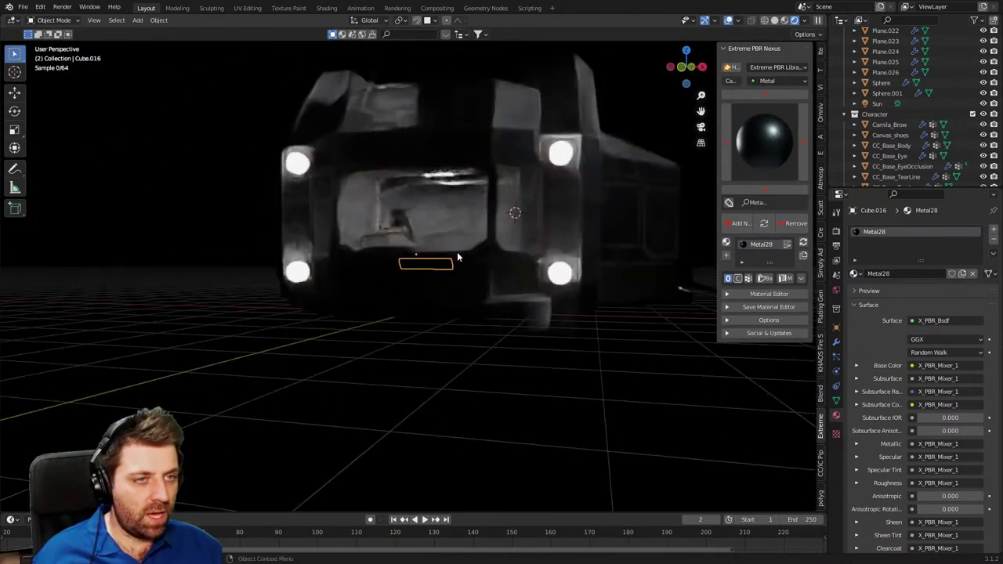
{"action": "scroll", "coordinate": [461, 259], "scroll_direction": "up", "scroll_amount": 5}
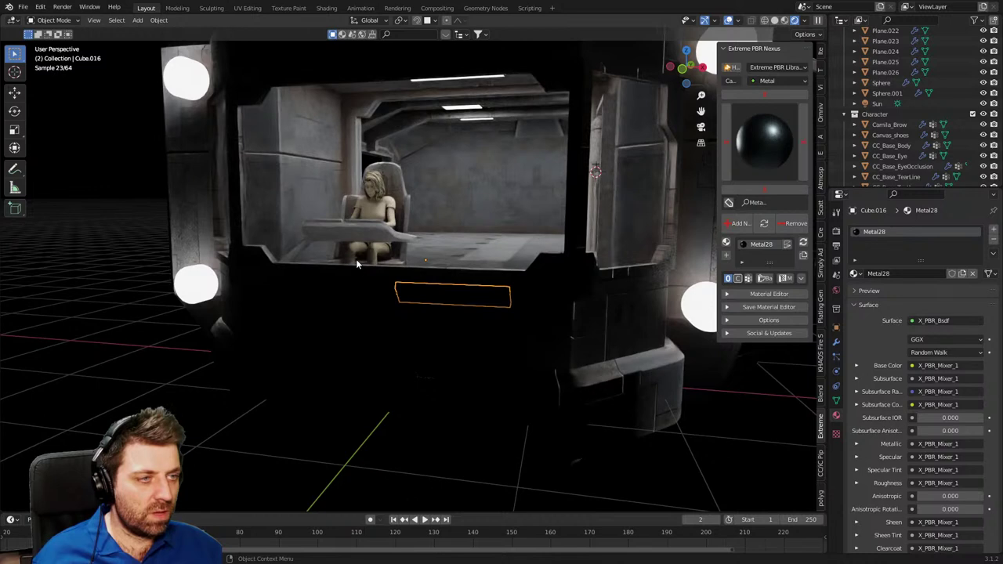
{"action": "middle_click_drag", "start_coordinate": [371, 276], "coordinate": [379, 282]}
{"action": "scroll", "coordinate": [379, 282], "scroll_direction": "down", "scroll_amount": 3}
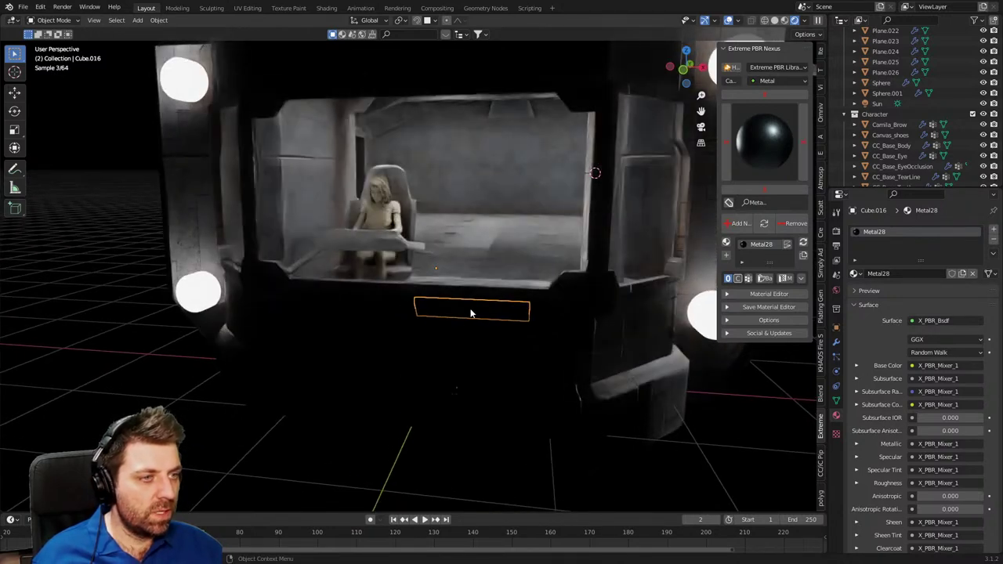
Switch the viewport to solid shading and examine the ship's exterior hull and the panel above its front window.
{"action": "left_click", "coordinate": [775, 20]}
{"action": "mouse_move", "coordinate": [549, 246]}
{"action": "middle_mouse_down"}
{"action": "mouse_move", "coordinate": [514, 264]}
{"action": "mouse_move", "coordinate": [486, 340]}
{"action": "mouse_move", "coordinate": [354, 355]}
{"action": "middle_mouse_up"}
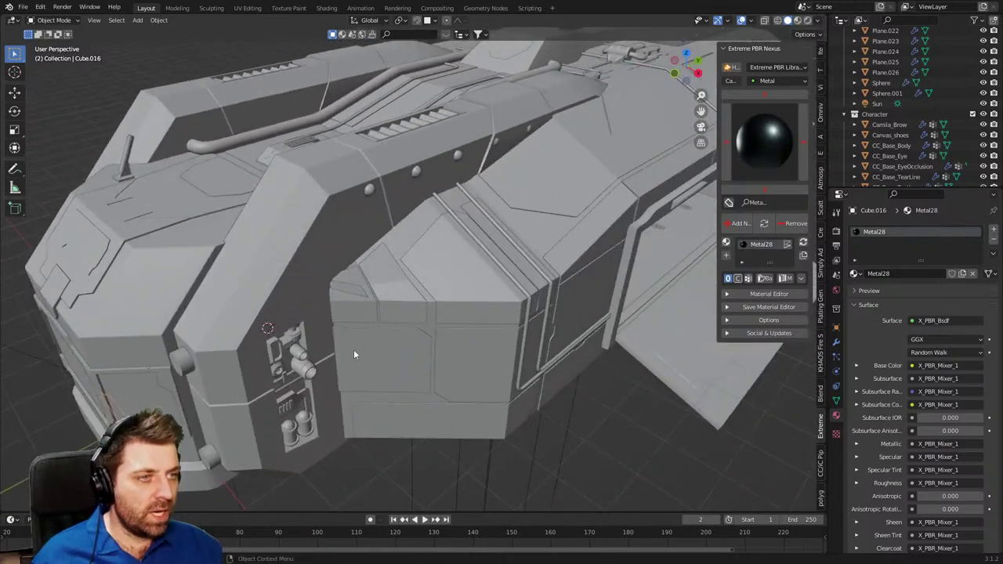
{"action": "middle_click_drag", "start_coordinate": [167, 289], "coordinate": [524, 323]}
{"action": "middle_click_drag", "start_coordinate": [325, 363], "coordinate": [249, 324]}
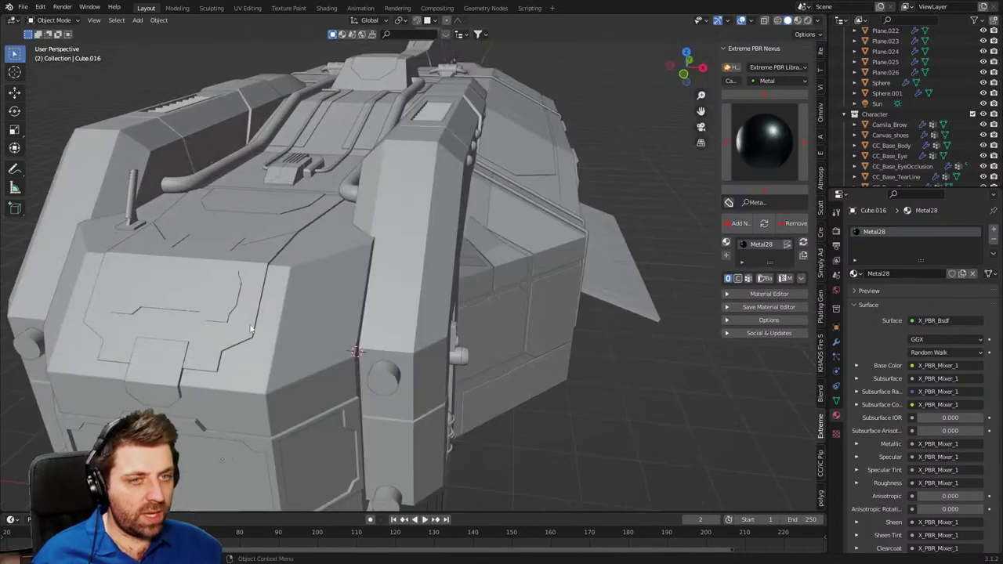
{"action": "left_click", "coordinate": [249, 324]}
{"action": "key", "text": "Tab"}
{"action": "key", "text": "Tab"}
{"action": "scroll", "coordinate": [306, 326], "scroll_direction": "down", "scroll_amount": 4}
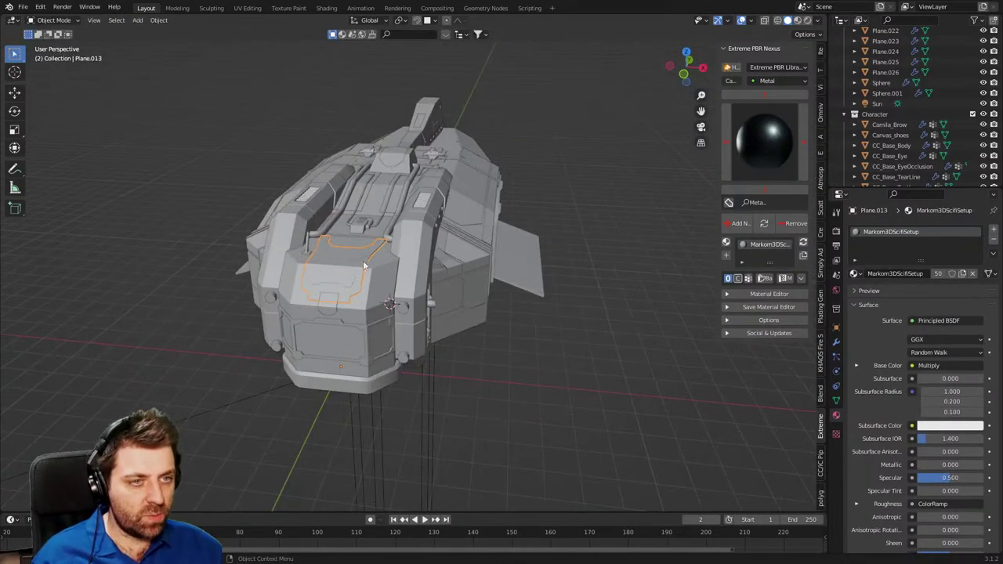
Duplicate the bottom edge of the tab panel above the front window and move the copy down about 1.86 m along Z.
{"action": "middle_click_drag", "start_coordinate": [378, 278], "coordinate": [456, 384]}
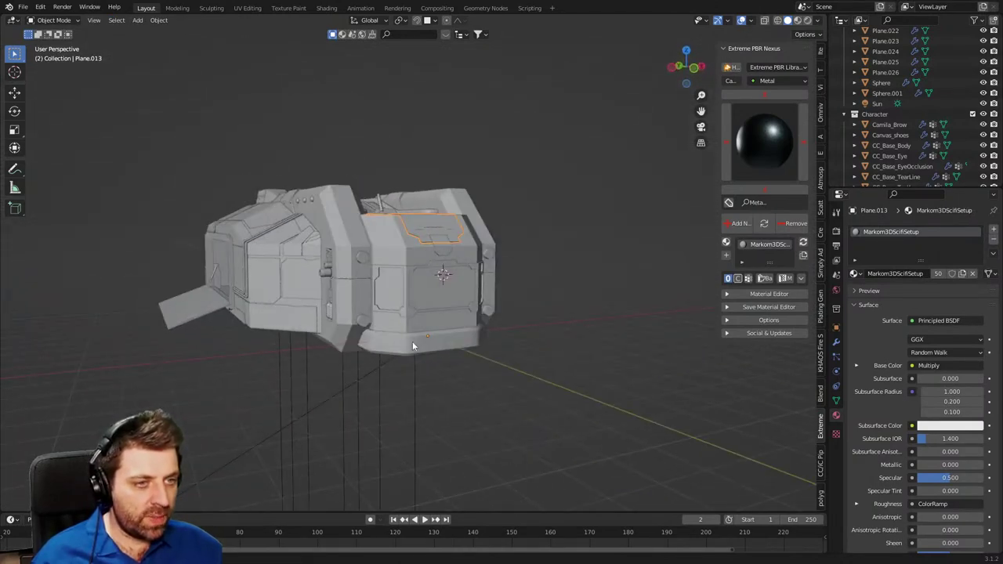
{"action": "middle_click_drag", "start_coordinate": [413, 345], "coordinate": [385, 350]}
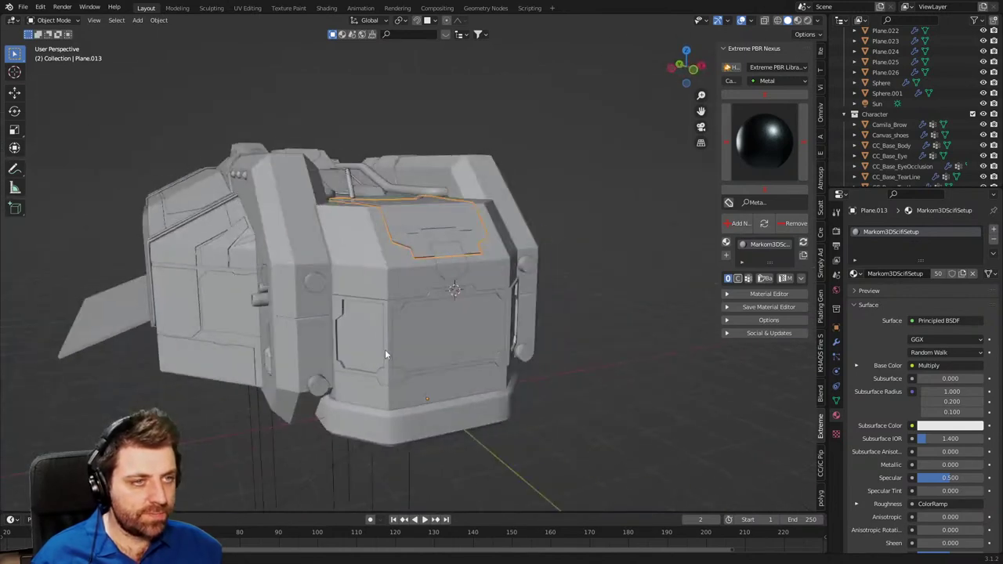
{"action": "left_click", "coordinate": [447, 274]}
{"action": "key", "text": "Tab"}
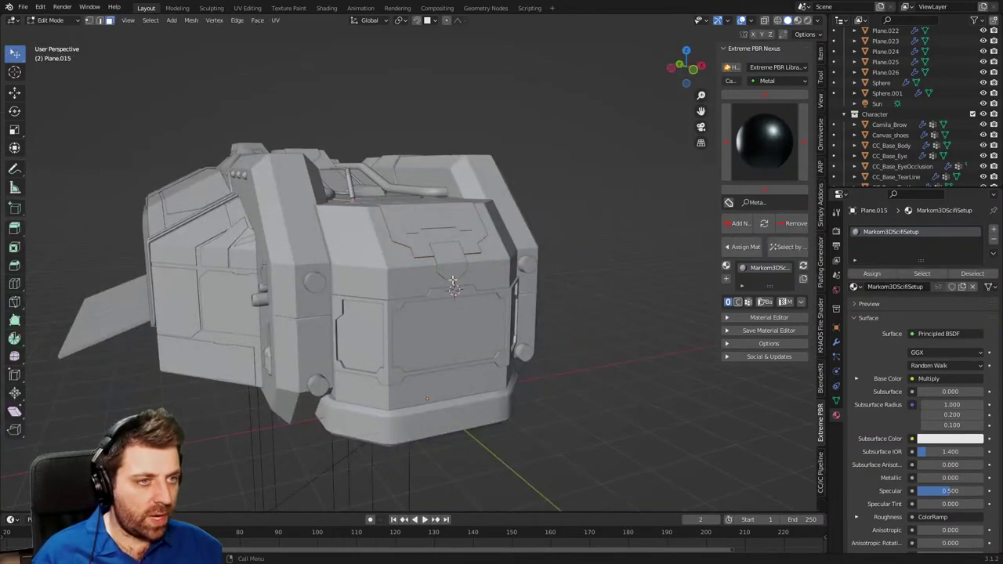
{"action": "key", "text": "alt+z"}
{"action": "key", "text": "2"}
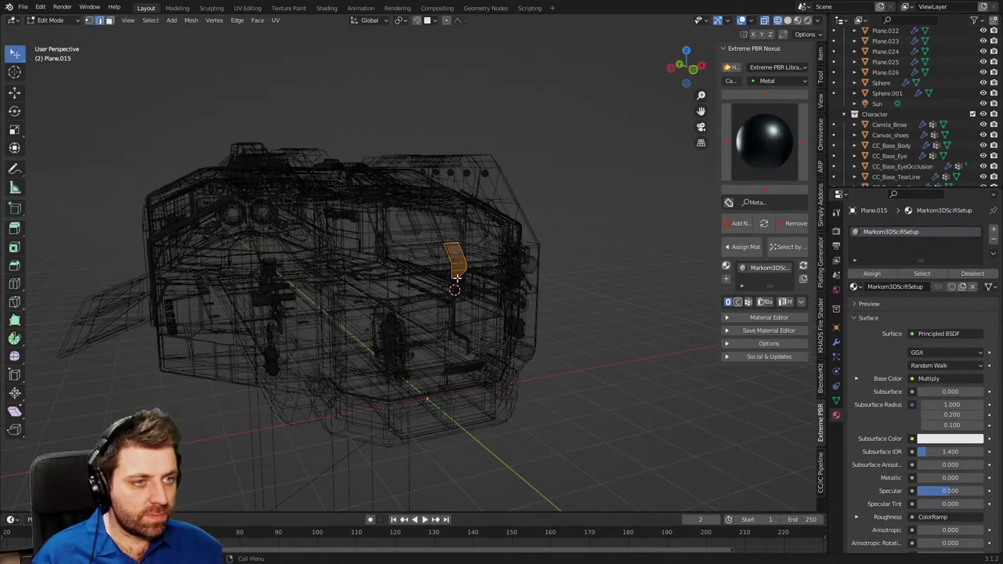
{"action": "key", "text": "alt+a"}
{"action": "key", "text": "z"}
{"action": "left_click", "coordinate": [461, 301]}
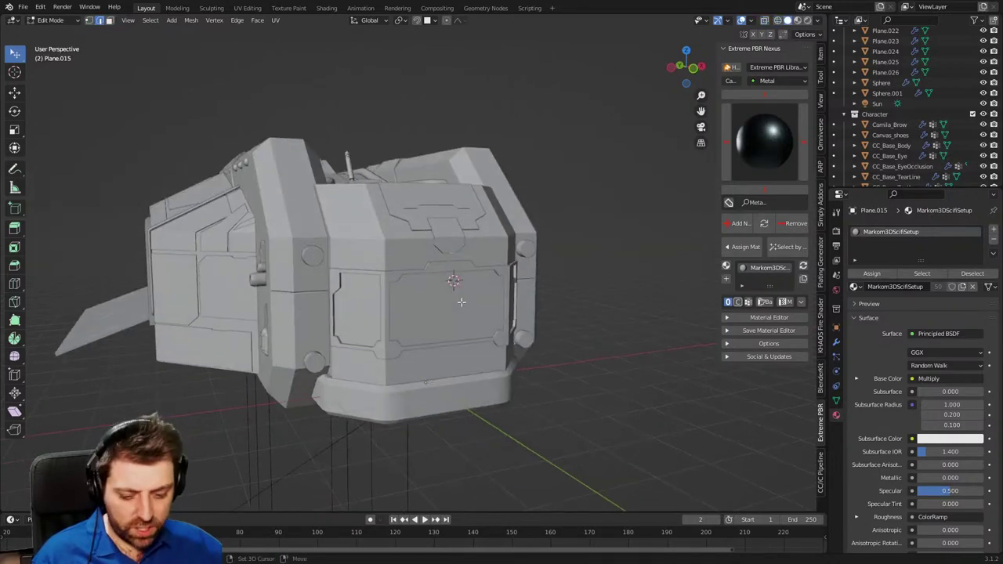
{"action": "key", "text": "shift+s"}
{"action": "left_click", "coordinate": [457, 312]}
{"action": "key", "text": "g"}
{"action": "key", "text": "z"}
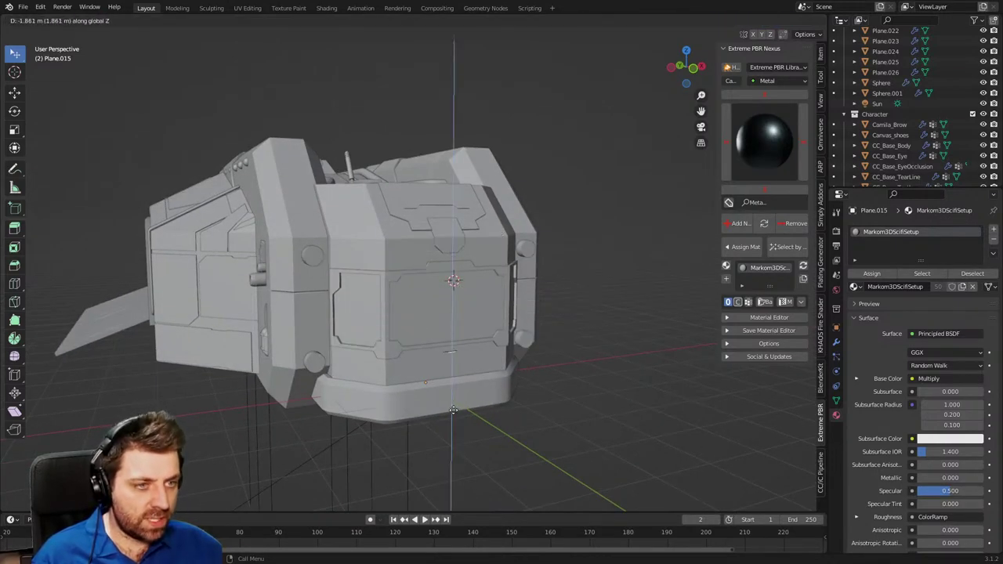
{"action": "left_click", "coordinate": [454, 410]}
Extrude the copied edge downward into a panel beneath the front window, and widen it by moving its side edge along X.
{"action": "middle_click_drag", "start_coordinate": [463, 391], "coordinate": [460, 356], "text": "shift"}
{"action": "scroll", "coordinate": [462, 362], "scroll_direction": "up", "scroll_amount": 4}
{"action": "key", "text": "e"}
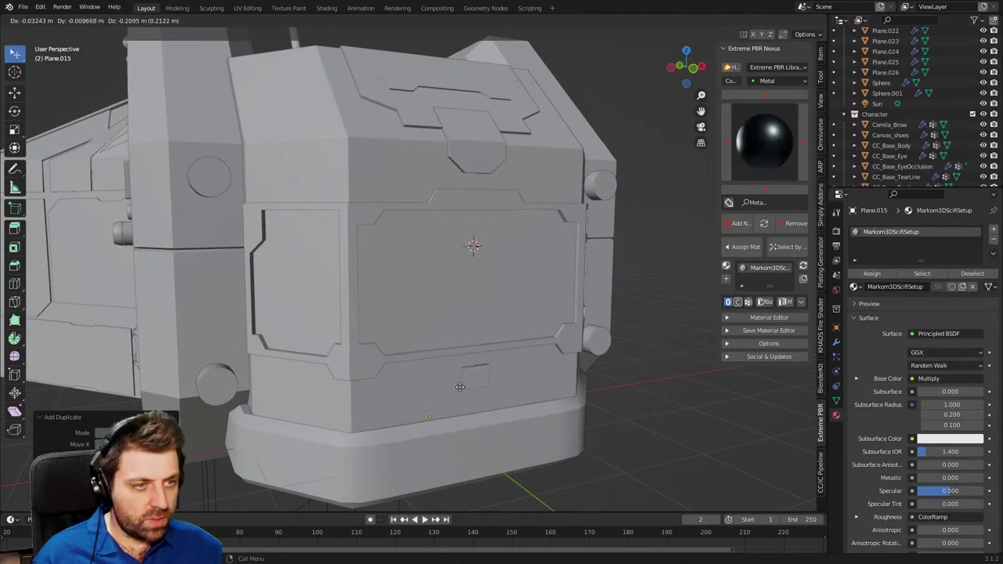
{"action": "left_click", "coordinate": [460, 424]}
{"action": "middle_click_drag", "start_coordinate": [460, 423], "coordinate": [127, 365]}
{"action": "key", "text": "g"}
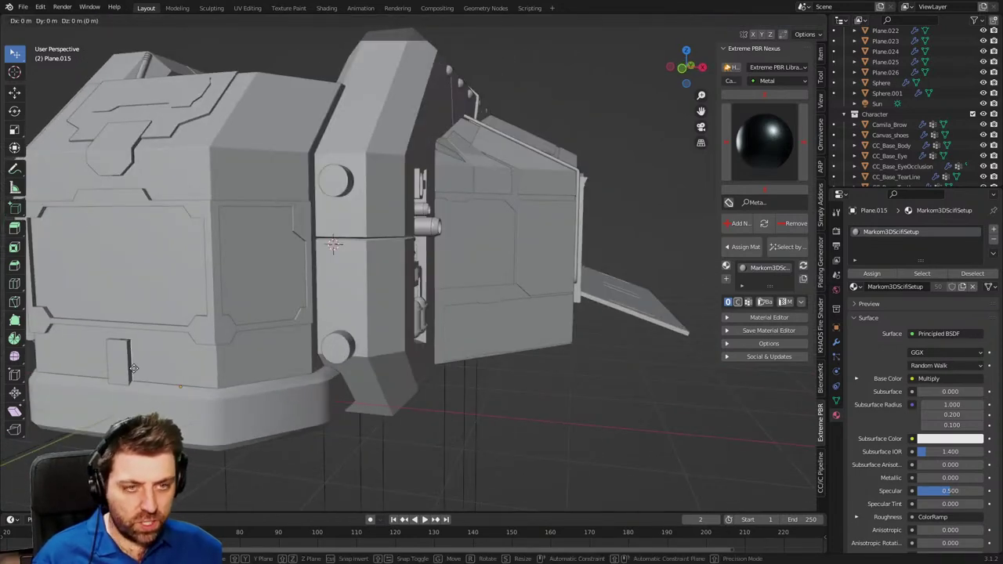
{"action": "key", "text": "x"}
{"action": "left_click", "coordinate": [150, 379]}
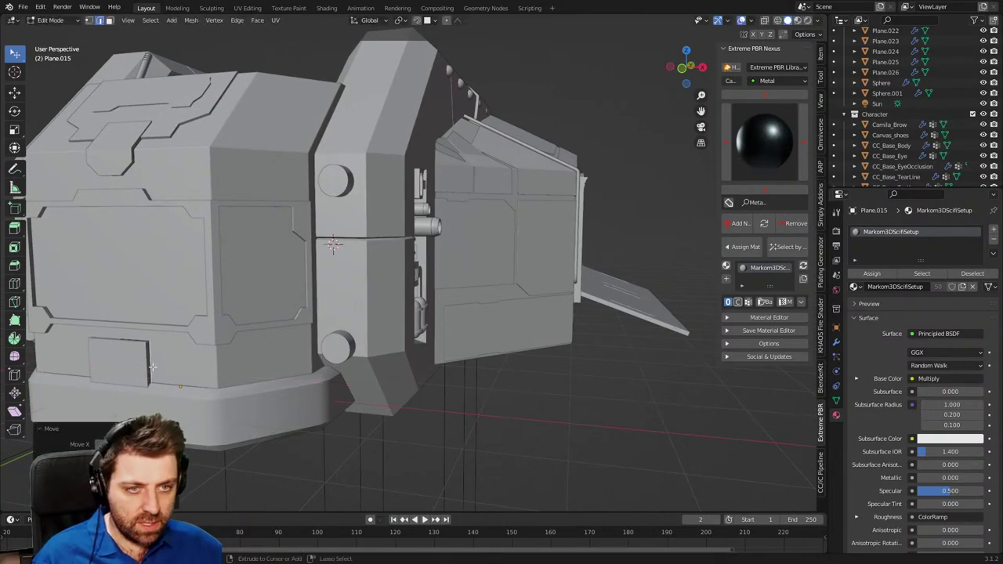
Duplicate the central panel's side edge slightly outward along X and extrude the copy along X into a neighbouring side panel.
{"action": "key", "text": "shift+d"}
{"action": "key", "text": "x"}
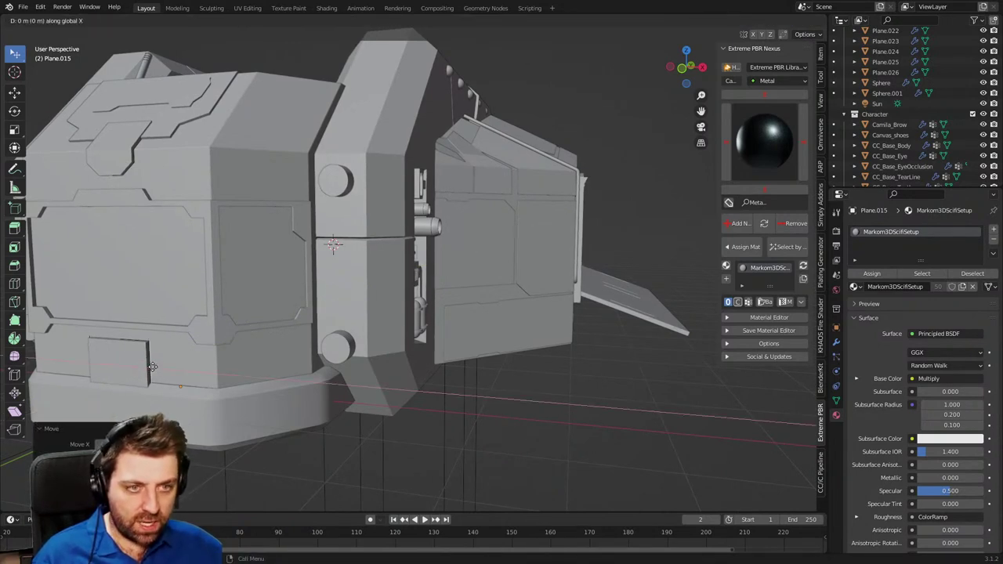
{"action": "left_click", "coordinate": [179, 378]}
{"action": "key", "text": "shift+d"}
{"action": "key", "text": "x"}
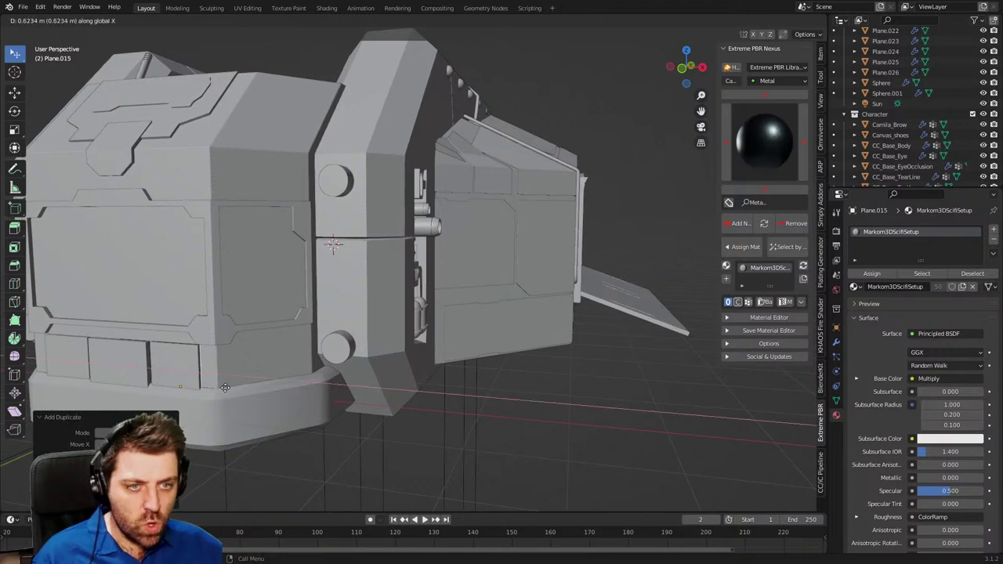
{"action": "left_click", "coordinate": [236, 390]}
Add a vertical loop cut to the side panel and lower its outer top corner about 0.25 m along Z.
{"action": "middle_click_drag", "start_coordinate": [236, 391], "coordinate": [254, 381], "text": "shift"}
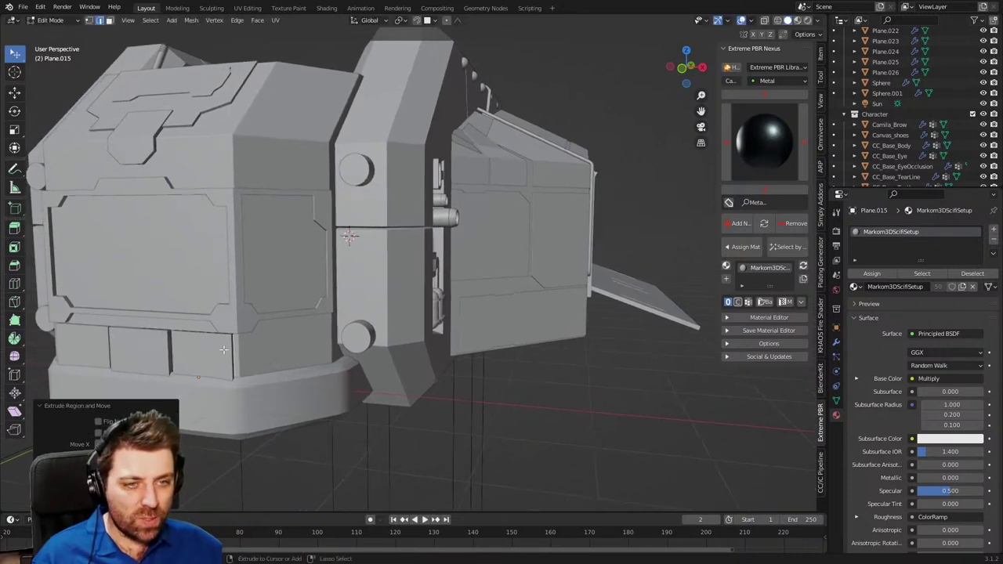
{"action": "key", "text": "ctrl+r"}
{"action": "left_click", "coordinate": [219, 340]}
{"action": "left_click", "coordinate": [230, 340]}
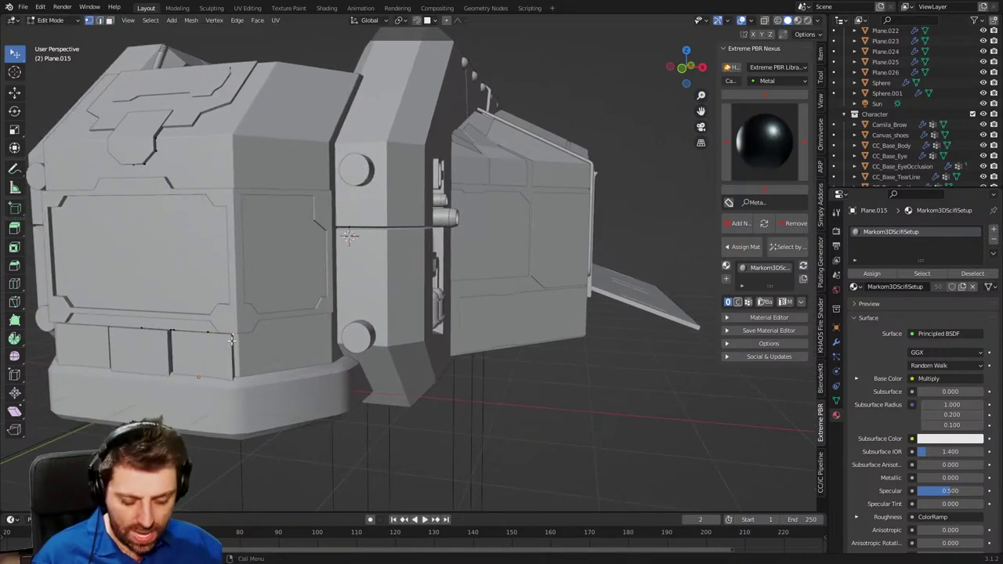
{"action": "key", "text": "g"}
{"action": "key", "text": "z"}
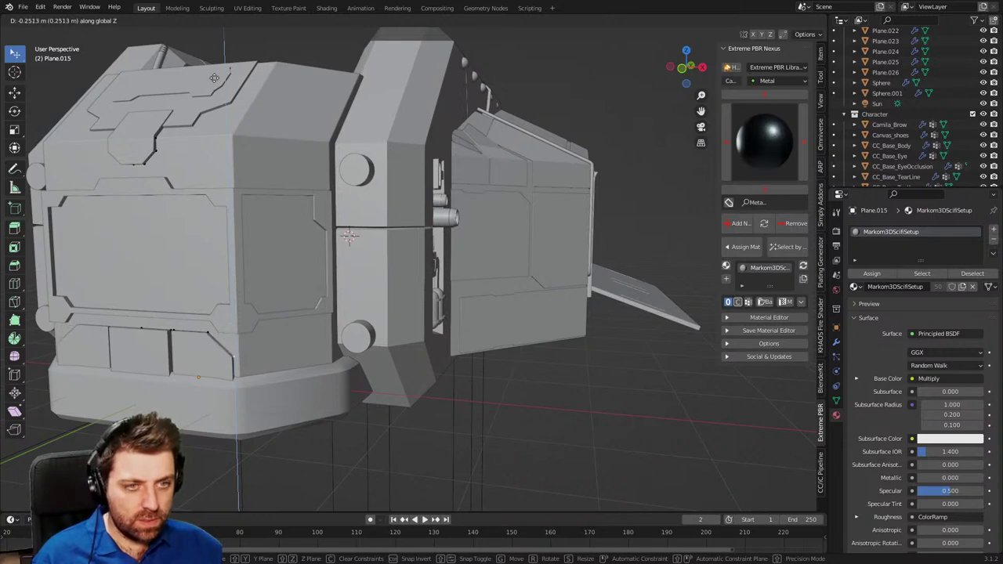
{"action": "left_click", "coordinate": [214, 78]}
{"action": "middle_click_drag", "start_coordinate": [285, 240], "coordinate": [420, 261]}
{"action": "scroll", "coordinate": [435, 274], "scroll_direction": "down", "scroll_amount": 4}
{"action": "scroll", "coordinate": [382, 290], "scroll_direction": "up", "scroll_amount": 6}
{"action": "middle_click_drag", "start_coordinate": [227, 284], "coordinate": [571, 269]}
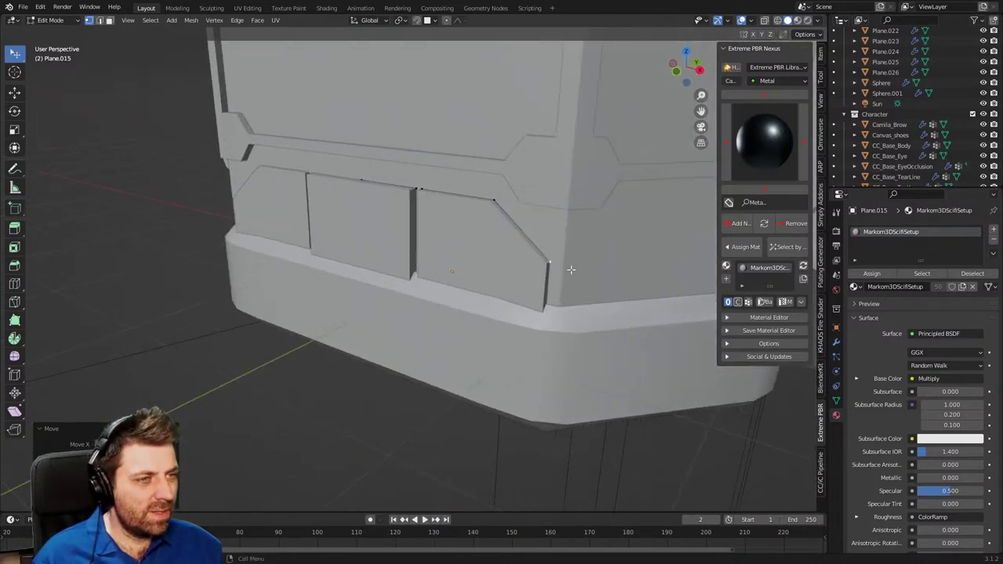
Delete the vertices of the side panel's outer section and lower the remaining top edge along Z.
{"action": "key", "text": "2"}
{"action": "key", "text": "x"}
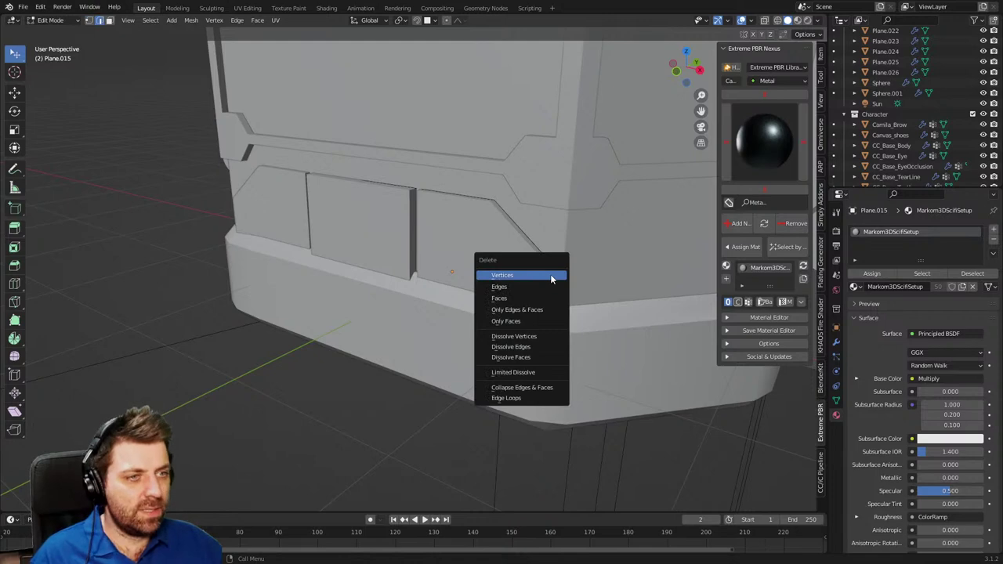
{"action": "left_click", "coordinate": [552, 277]}
{"action": "left_click", "coordinate": [480, 204]}
{"action": "key", "text": "g"}
{"action": "key", "text": "z"}
{"action": "left_click", "coordinate": [485, 252]}
Duplicate the side panel's top edge slightly upward and extrude the copy about 0.34 m along Z into an upper panel.
{"action": "mouse_move", "coordinate": [484, 253]}
{"action": "middle_mouse_down"}
{"action": "mouse_move", "coordinate": [509, 252]}
{"action": "mouse_move", "coordinate": [492, 249]}
{"action": "middle_mouse_up"}
{"action": "scroll", "coordinate": [528, 244], "scroll_direction": "down", "scroll_amount": 6}
{"action": "scroll", "coordinate": [525, 235], "scroll_direction": "up", "scroll_amount": 1}
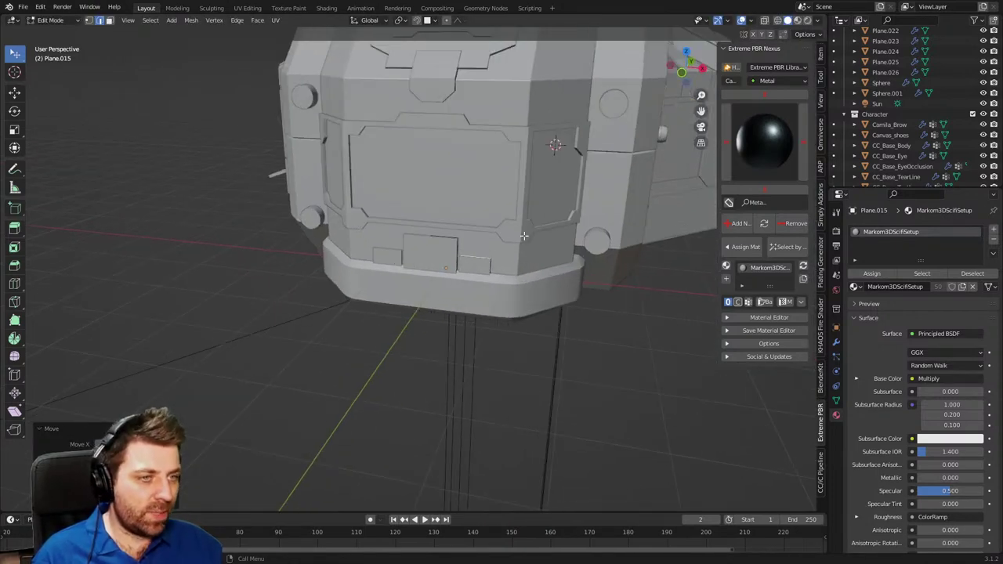
{"action": "scroll", "coordinate": [523, 235], "scroll_direction": "up", "scroll_amount": 5}
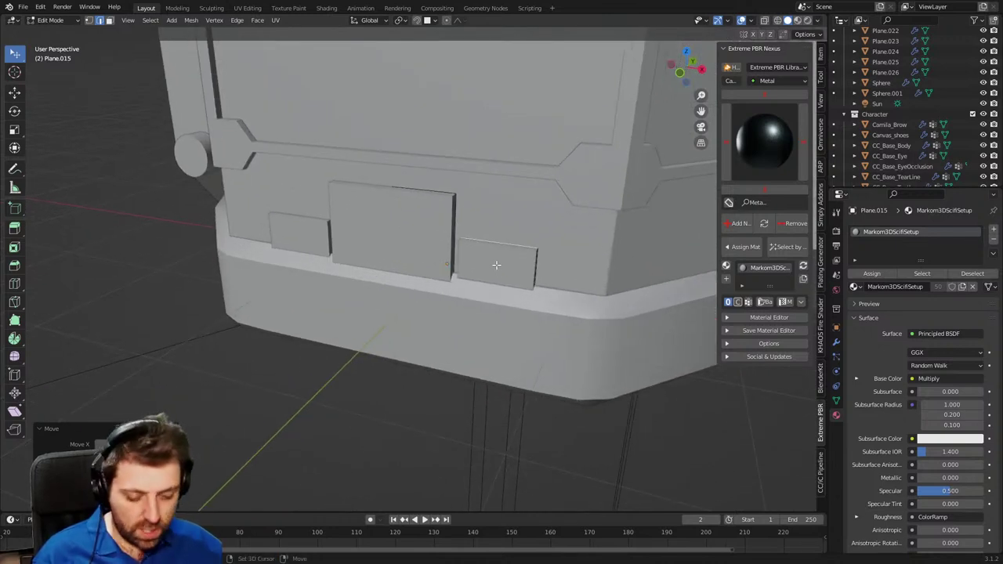
{"action": "key", "text": "shift+d"}
{"action": "key", "text": "z"}
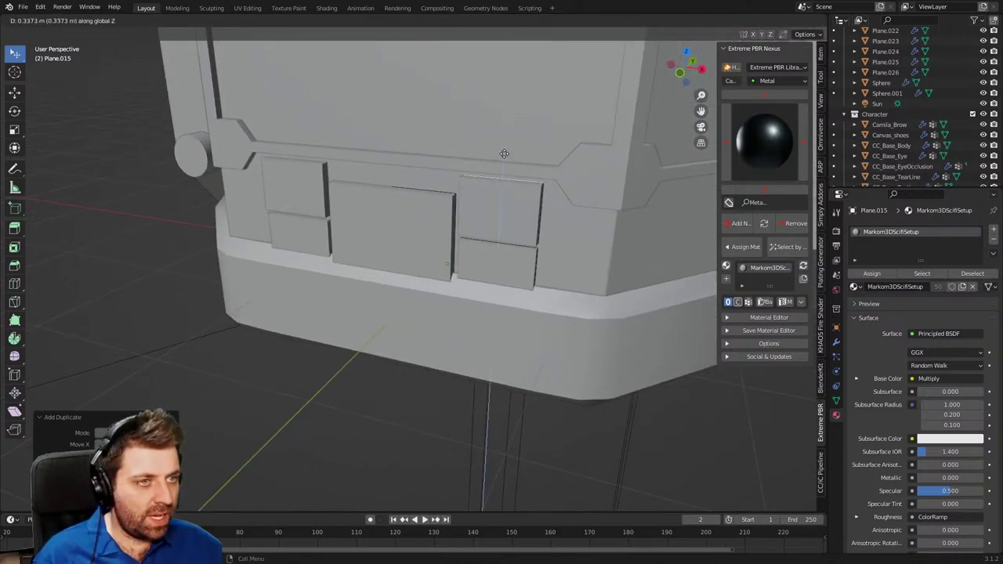
{"action": "left_click", "coordinate": [506, 156]}
Add a horizontal loop cut near the upper side panel's top and extrude the top strip's inner edge along X to the centre.
{"action": "key", "text": "ctrl+r"}
{"action": "left_click", "coordinate": [468, 189]}
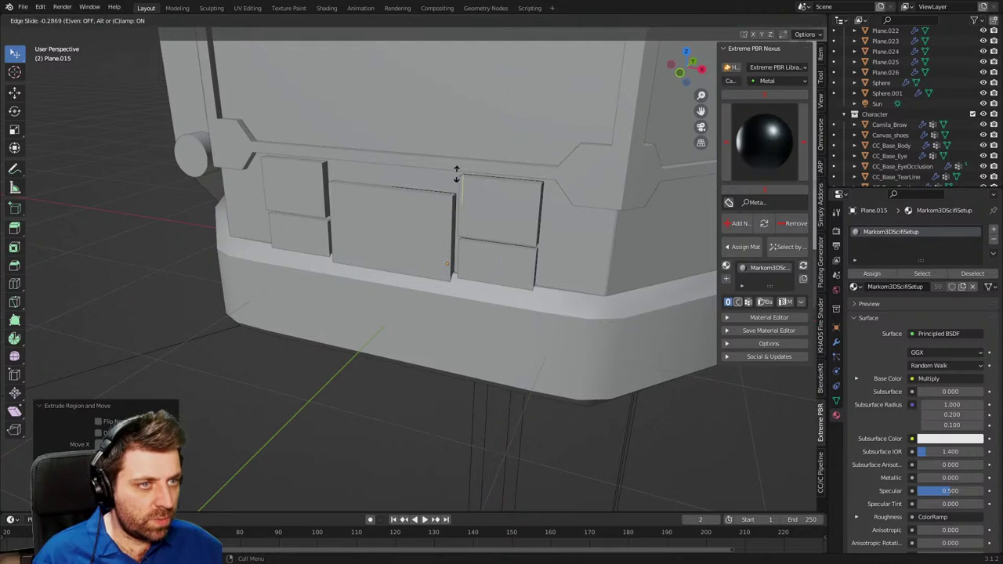
{"action": "right_click", "coordinate": [456, 174]}
{"action": "key", "text": "g"}
{"action": "key", "text": "y"}
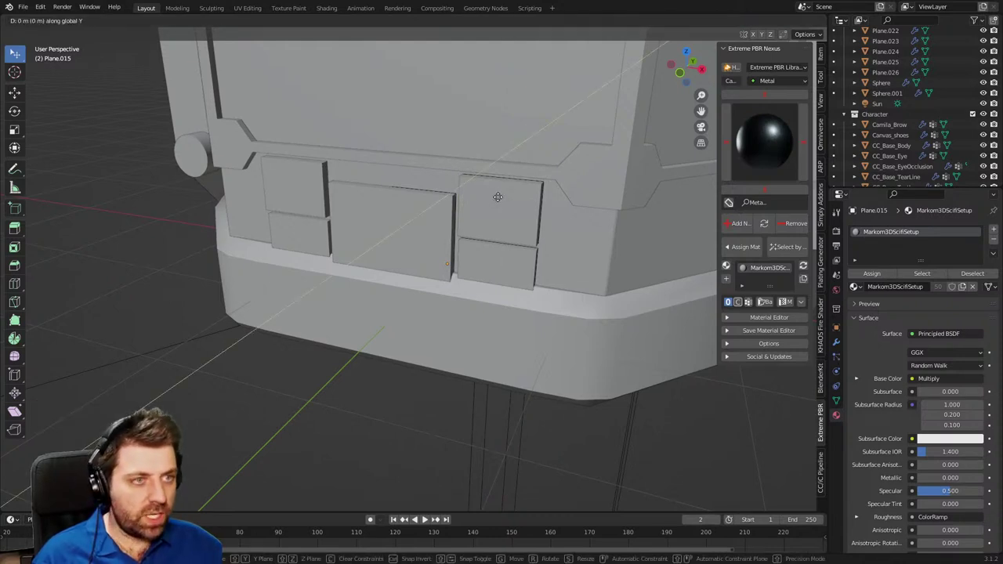
{"action": "right_click", "coordinate": [501, 196]}
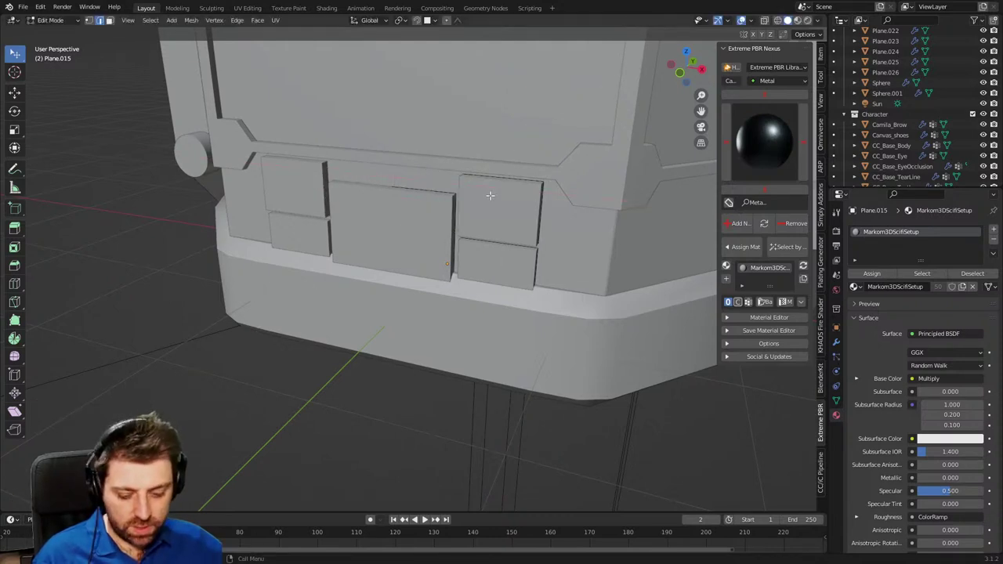
{"action": "key", "text": "e"}
{"action": "key", "text": "x"}
{"action": "left_click", "coordinate": [403, 188]}
Raise the lower edge of the strip above the central panel about 0.03 m along Z.
{"action": "key", "text": "z"}
{"action": "left_click", "coordinate": [370, 197]}
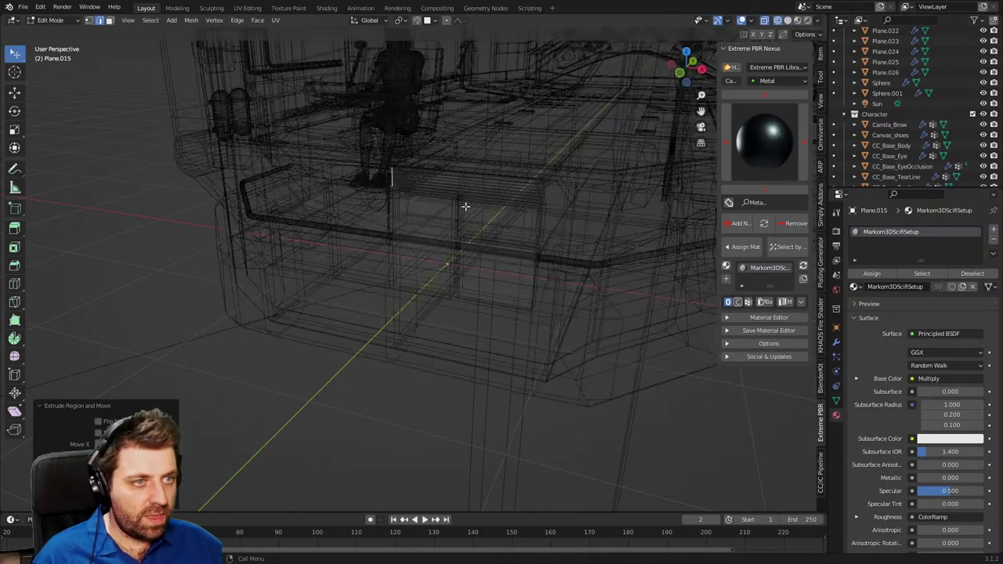
{"action": "left_click", "coordinate": [467, 202]}
{"action": "key", "text": "g"}
{"action": "key", "text": "z"}
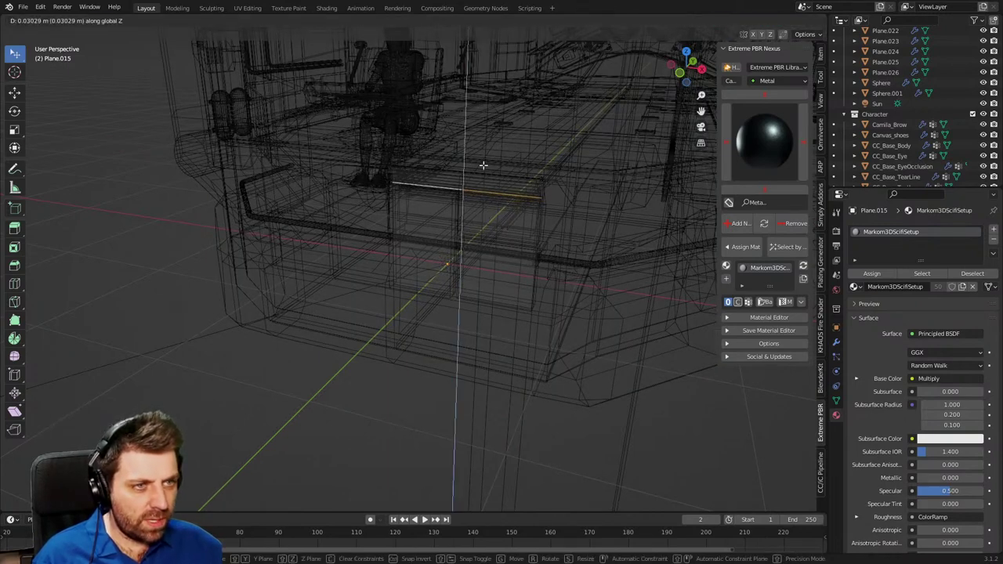
{"action": "left_click", "coordinate": [484, 166]}
{"action": "key", "text": "z"}
{"action": "left_click", "coordinate": [557, 167]}
{"action": "mouse_move", "coordinate": [517, 220]}
{"action": "middle_mouse_down"}
{"action": "mouse_move", "coordinate": [562, 185]}
{"action": "mouse_move", "coordinate": [423, 163]}
{"action": "middle_mouse_up"}
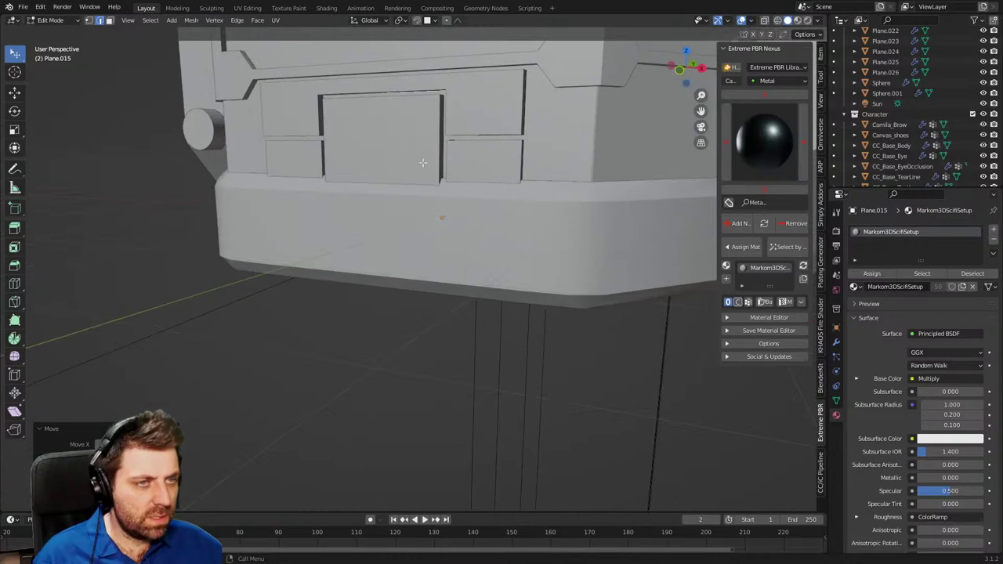
{"action": "middle_click_drag", "start_coordinate": [352, 165], "coordinate": [343, 188]}
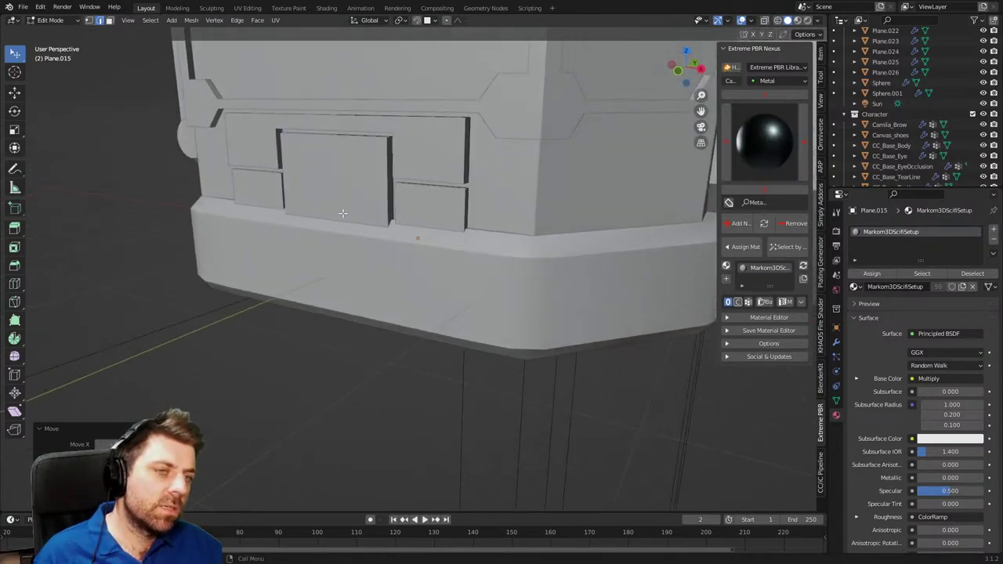
Lower the central panel's bottom edge along Z and extrude it diagonally outward over the bumper's sloped top in right view.
{"action": "key", "text": "z"}
{"action": "left_click", "coordinate": [294, 211]}
{"action": "left_click", "coordinate": [375, 227]}
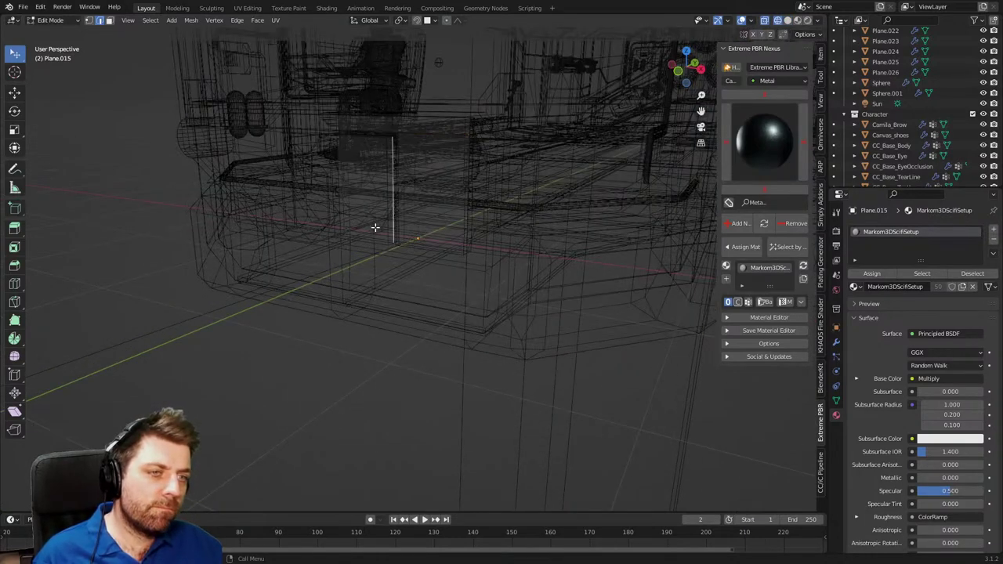
{"action": "key", "text": "KP_3"}
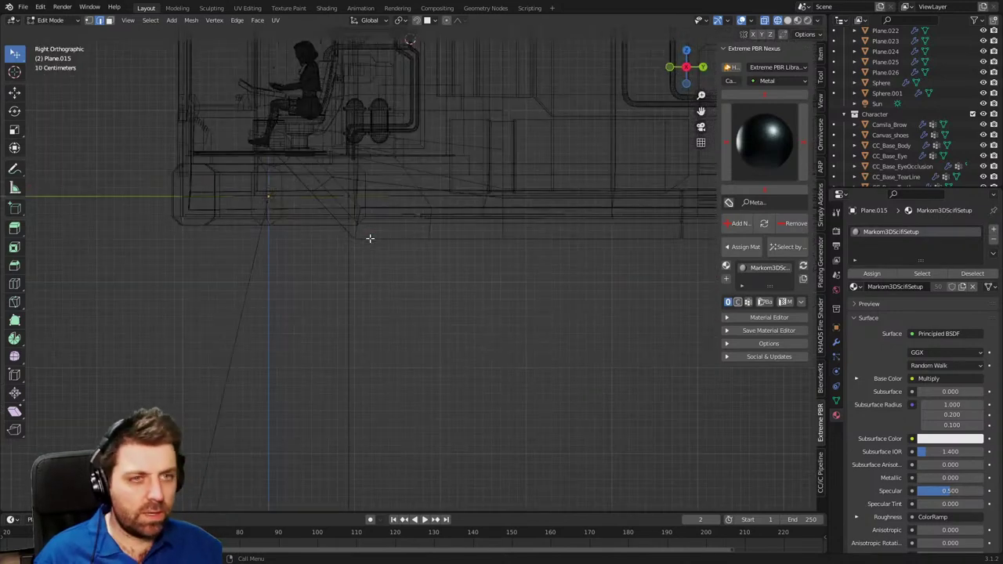
{"action": "middle_click_drag", "start_coordinate": [271, 225], "coordinate": [764, 317], "text": "shift"}
{"action": "scroll", "coordinate": [478, 295], "scroll_direction": "up", "scroll_amount": 4}
{"action": "middle_click_drag", "start_coordinate": [573, 252], "coordinate": [521, 277], "text": "shift"}
{"action": "key", "text": "g"}
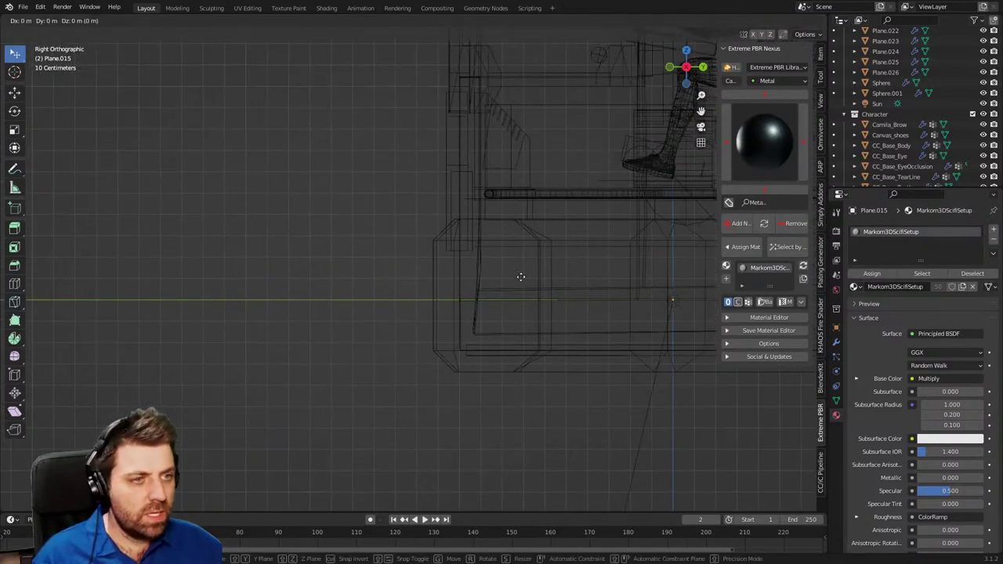
{"action": "key", "text": "z"}
{"action": "key", "text": "z"}
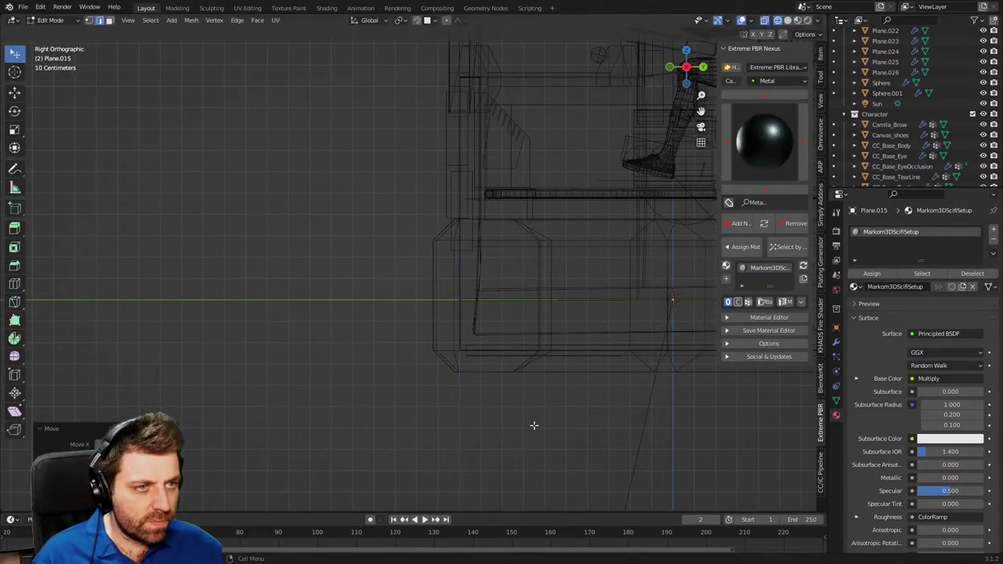
{"action": "left_click", "coordinate": [508, 455]}
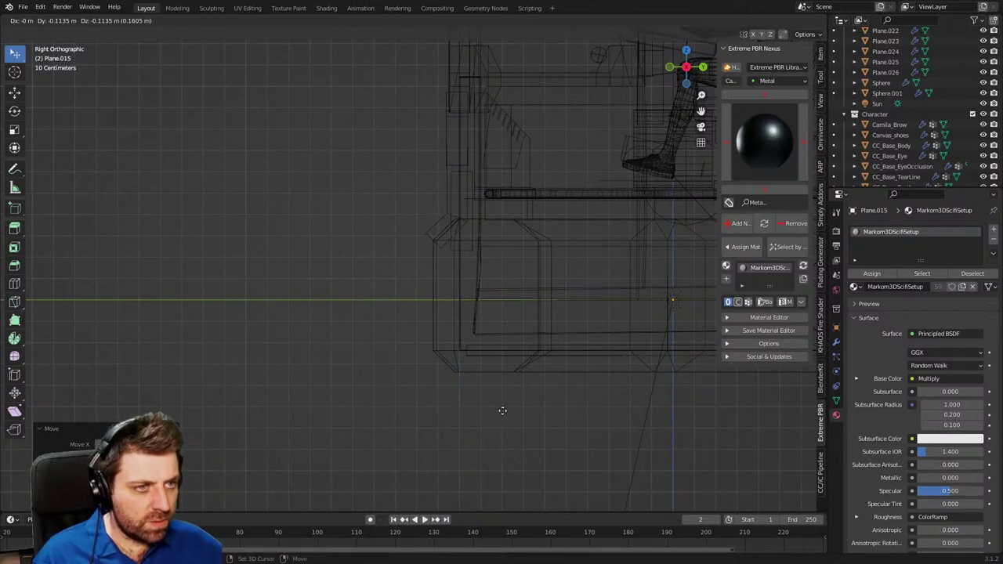
Extrude the central panel's lower edge straight down along Z over the bumper's front face.
{"action": "key", "text": "e"}
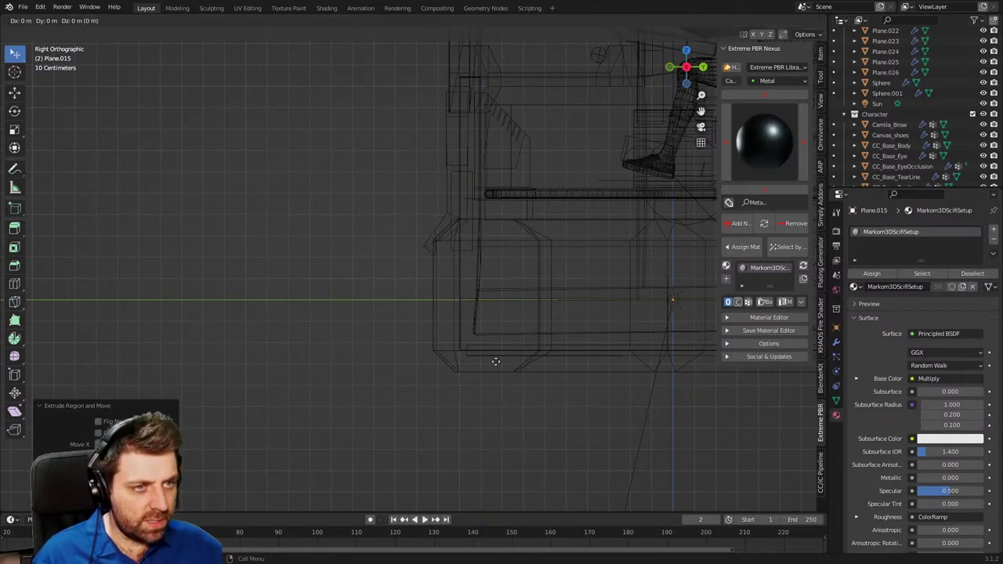
{"action": "key", "text": "z"}
{"action": "left_click", "coordinate": [490, 403]}
Return to solid shading, enable Even Thickness on the hull panels' Solidify modifier and leave mesh editing.
{"action": "key", "text": "z"}
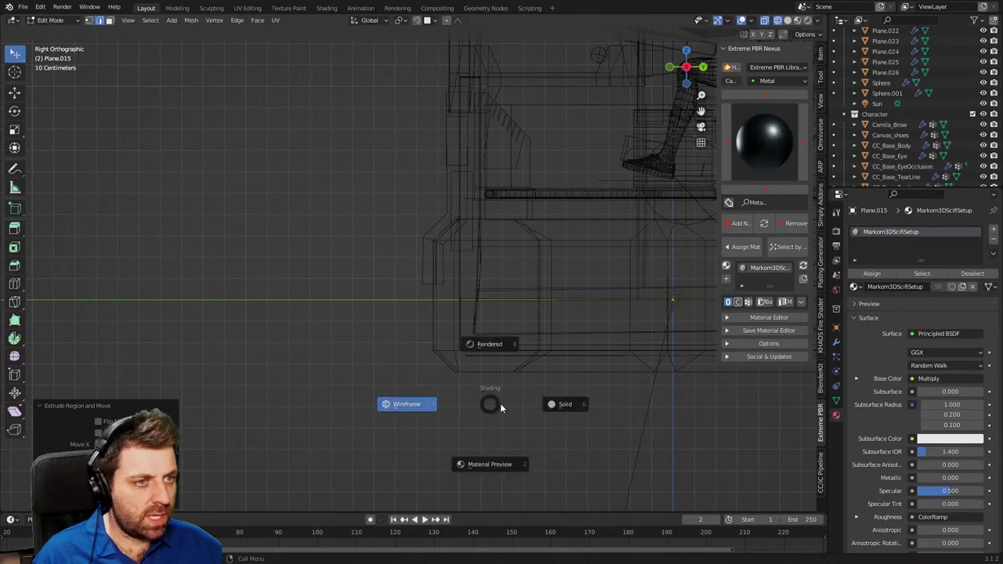
{"action": "left_click", "coordinate": [549, 405]}
{"action": "mouse_move", "coordinate": [533, 403]}
{"action": "middle_mouse_down"}
{"action": "mouse_move", "coordinate": [386, 395]}
{"action": "mouse_move", "coordinate": [472, 398]}
{"action": "middle_mouse_up"}
{"action": "scroll", "coordinate": [492, 401], "scroll_direction": "up", "scroll_amount": 2}
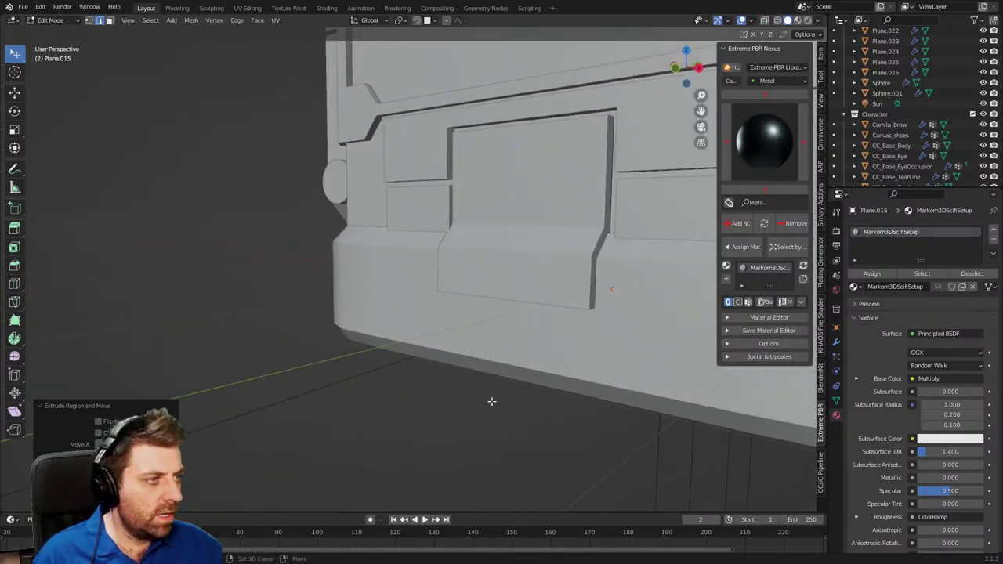
{"action": "left_click", "coordinate": [835, 342]}
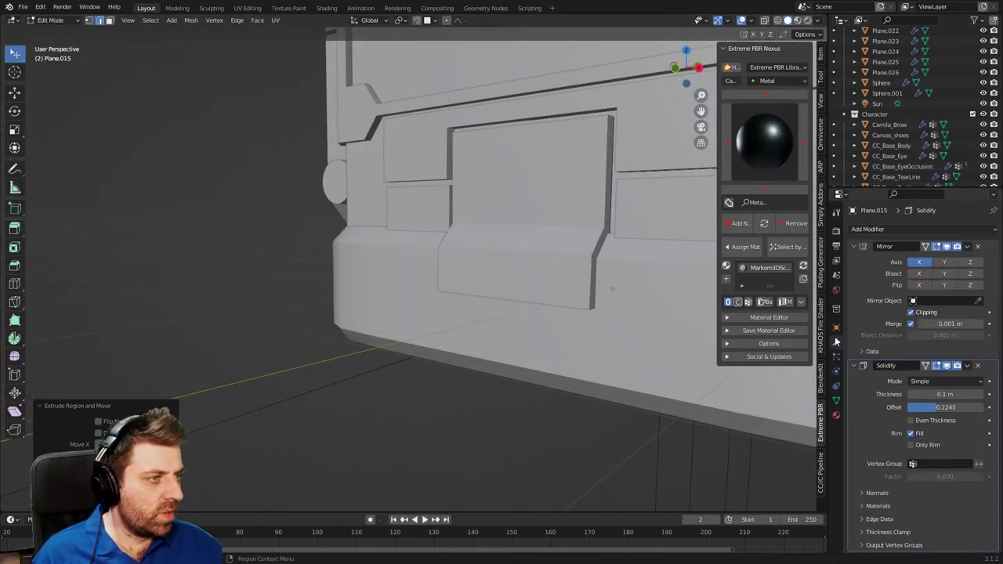
{"action": "left_click", "coordinate": [910, 421]}
{"action": "key", "text": "Tab"}
{"action": "middle_click_drag", "start_coordinate": [448, 401], "coordinate": [366, 405]}
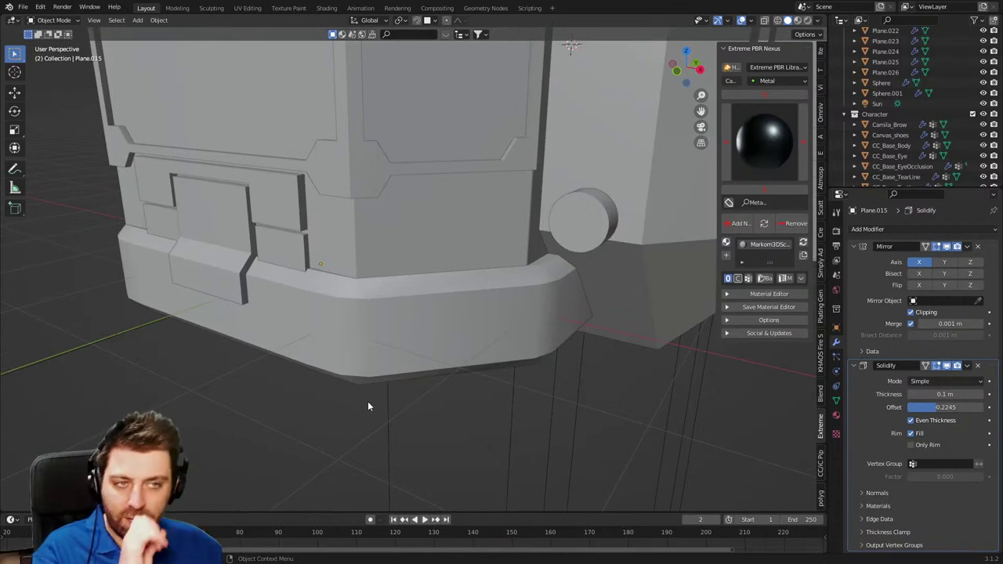
Examine the front lights, hull and seated character's cockpit in rendered shading, returning to solid shading.
{"action": "middle_click_drag", "start_coordinate": [297, 415], "coordinate": [595, 352]}
{"action": "left_click", "coordinate": [608, 330]}
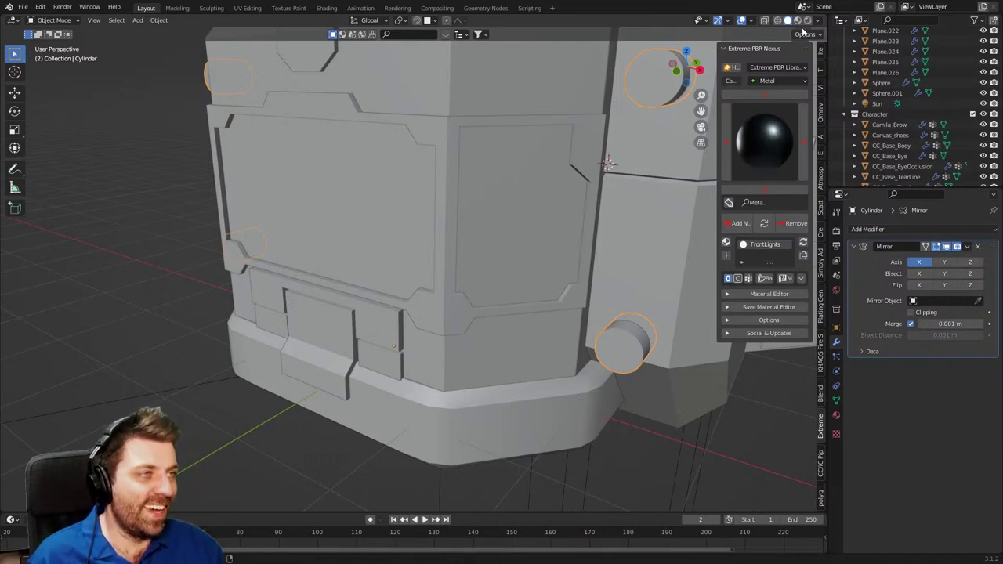
{"action": "key", "text": "z"}
{"action": "scroll", "coordinate": [348, 221], "scroll_direction": "up", "scroll_amount": 1}
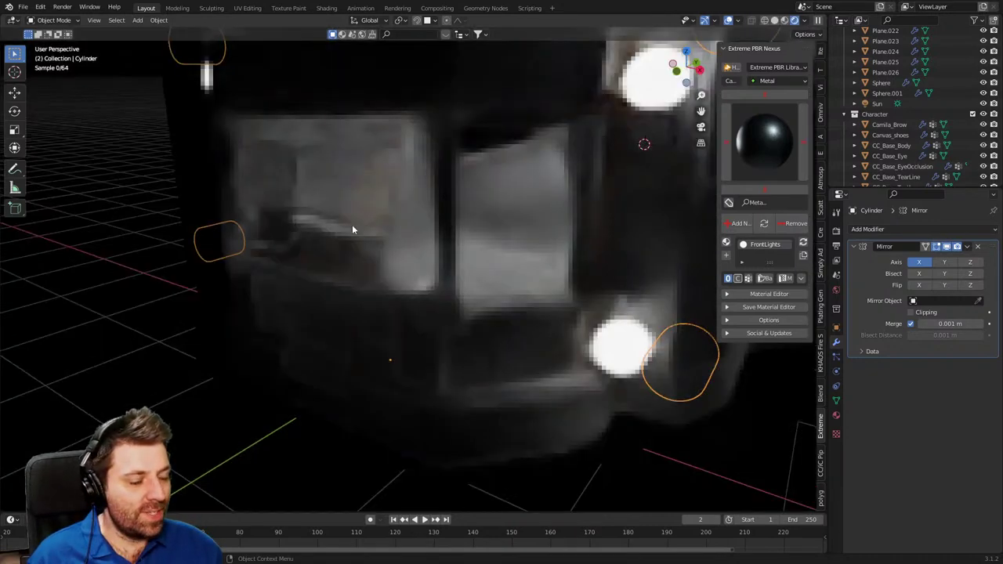
{"action": "middle_click_drag", "start_coordinate": [352, 224], "coordinate": [382, 293], "text": "shift"}
{"action": "scroll", "coordinate": [382, 294], "scroll_direction": "up", "scroll_amount": 3}
{"action": "scroll", "coordinate": [382, 294], "scroll_direction": "down", "scroll_amount": 5}
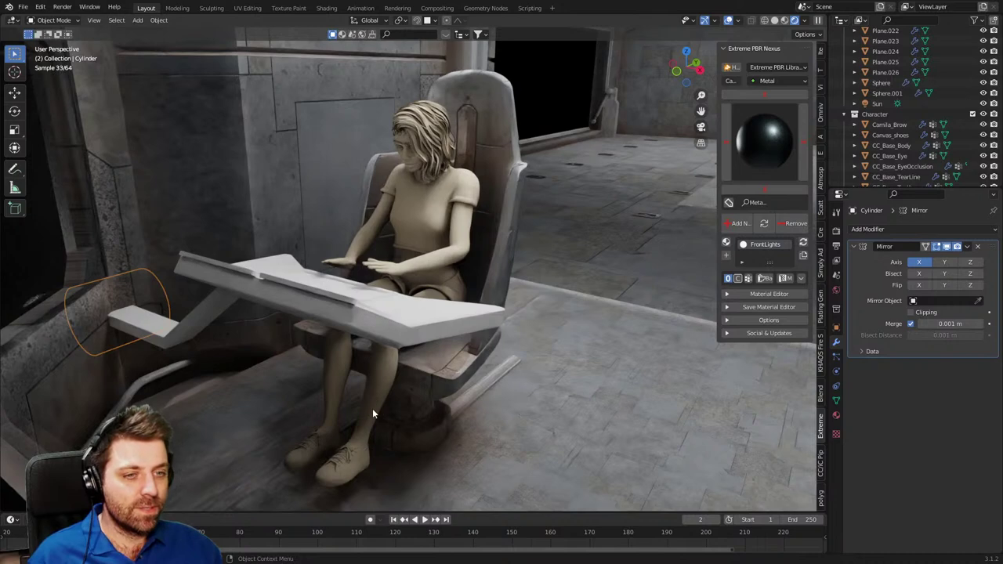
{"action": "middle_click_drag", "start_coordinate": [370, 393], "coordinate": [407, 235]}
{"action": "left_click", "coordinate": [775, 22]}
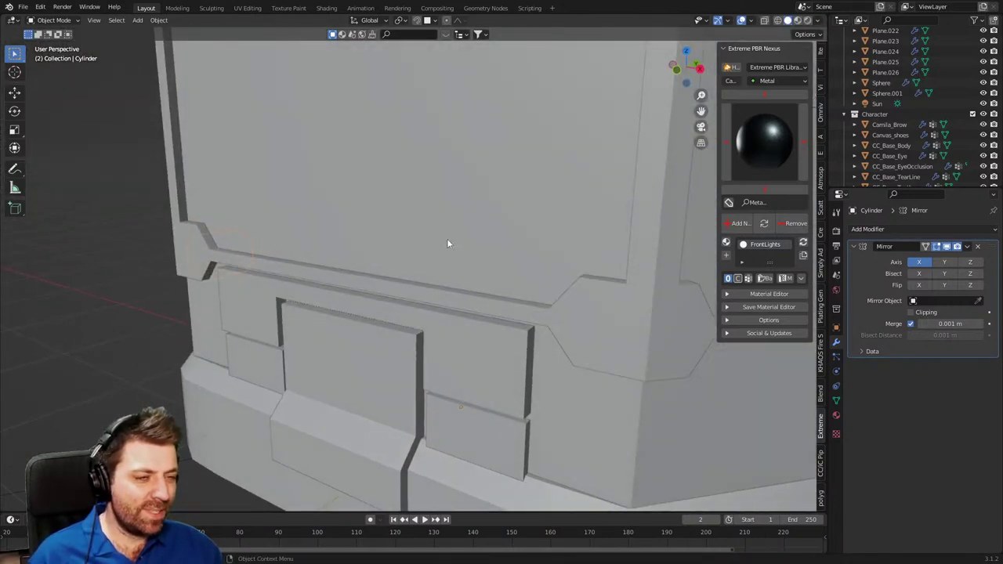
Move the outer edge of the lower side panel about 0.34 m outward along X, toward the hull corner.
{"action": "left_click", "coordinate": [515, 463]}
{"action": "key", "text": "Tab"}
{"action": "middle_click_drag", "start_coordinate": [538, 471], "coordinate": [506, 408], "text": "shift"}
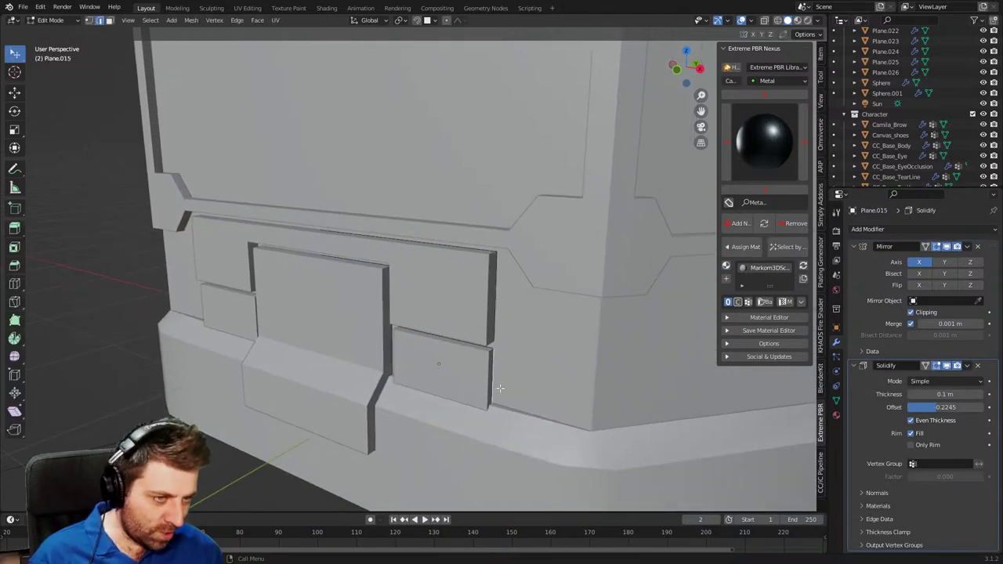
{"action": "key", "text": "g"}
{"action": "key", "text": "x"}
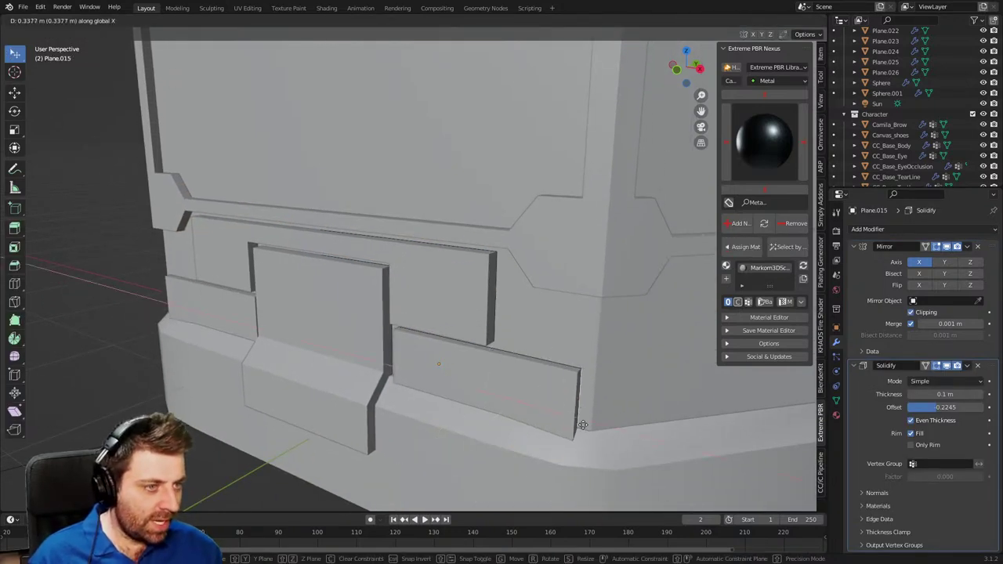
Add a vertical loop cut near the lower front plate's outer end and lower its outer top corner along Z into a chamfer.
{"action": "left_click", "coordinate": [583, 425]}
{"action": "left_click", "coordinate": [524, 404]}
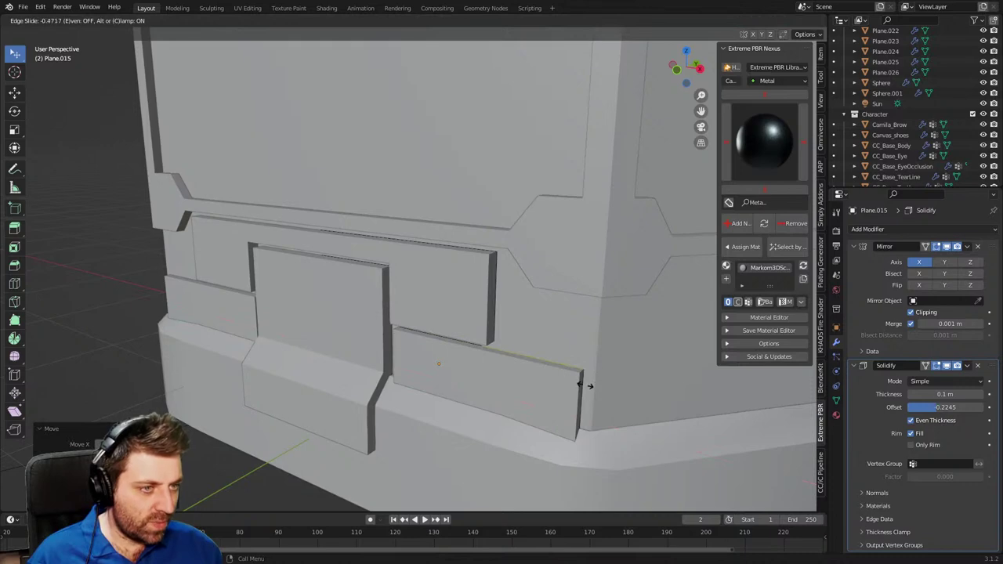
{"action": "left_click", "coordinate": [589, 385]}
{"action": "key", "text": "1"}
{"action": "key", "text": "g"}
{"action": "key", "text": "z"}
{"action": "left_click", "coordinate": [580, 401]}
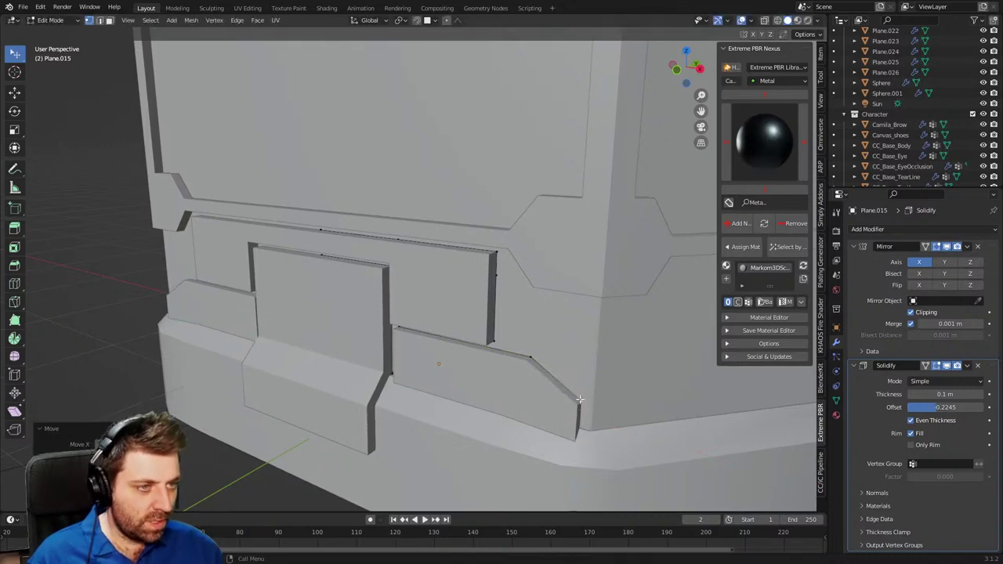
Duplicate the lower plate's outer end edge in top wireframe view and place it just past the hull corner.
{"action": "scroll", "coordinate": [580, 401], "scroll_direction": "down", "scroll_amount": 4}
{"action": "key", "text": "z"}
{"action": "mouse_move", "coordinate": [576, 408]}
{"action": "middle_mouse_down"}
{"action": "mouse_move", "coordinate": [615, 411]}
{"action": "mouse_move", "coordinate": [528, 410]}
{"action": "middle_mouse_up"}
{"action": "key", "text": "Tab"}
{"action": "key", "text": "Tab"}
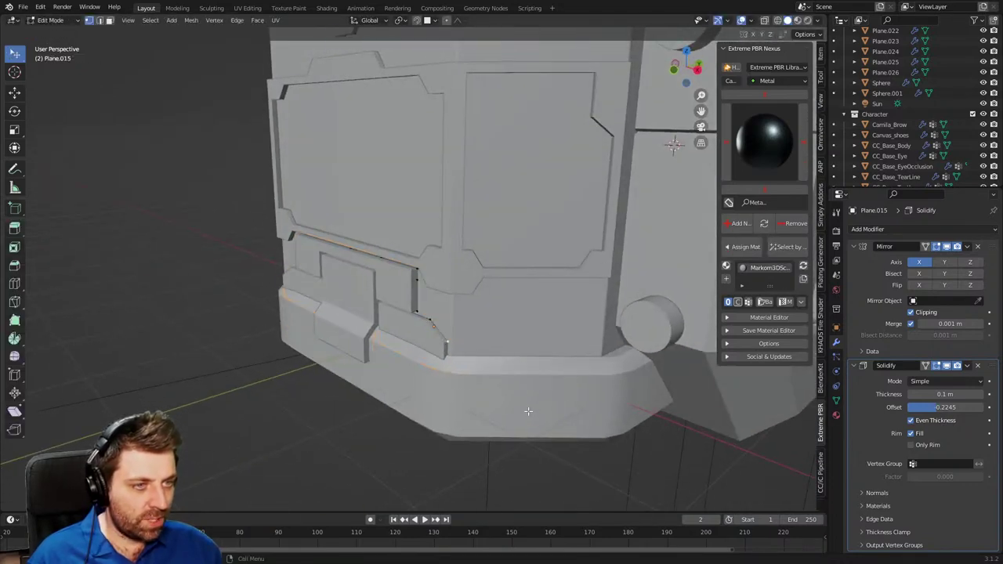
{"action": "key", "text": "shift+z"}
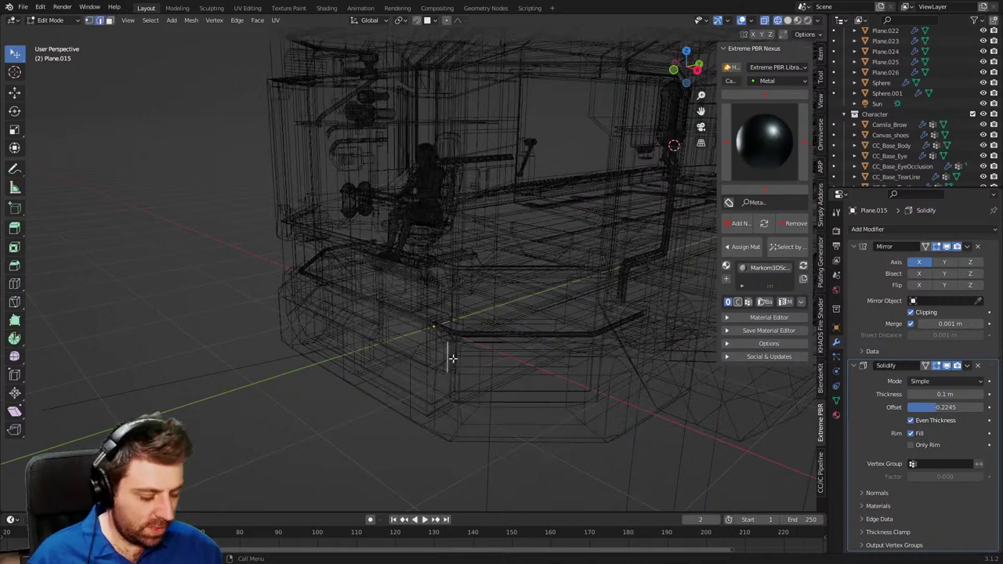
{"action": "key", "text": "KP_7"}
{"action": "key", "text": "z"}
{"action": "left_click", "coordinate": [389, 366]}
{"action": "middle_click_drag", "start_coordinate": [408, 351], "coordinate": [222, 338], "text": "shift"}
{"action": "scroll", "coordinate": [296, 359], "scroll_direction": "up", "scroll_amount": 5}
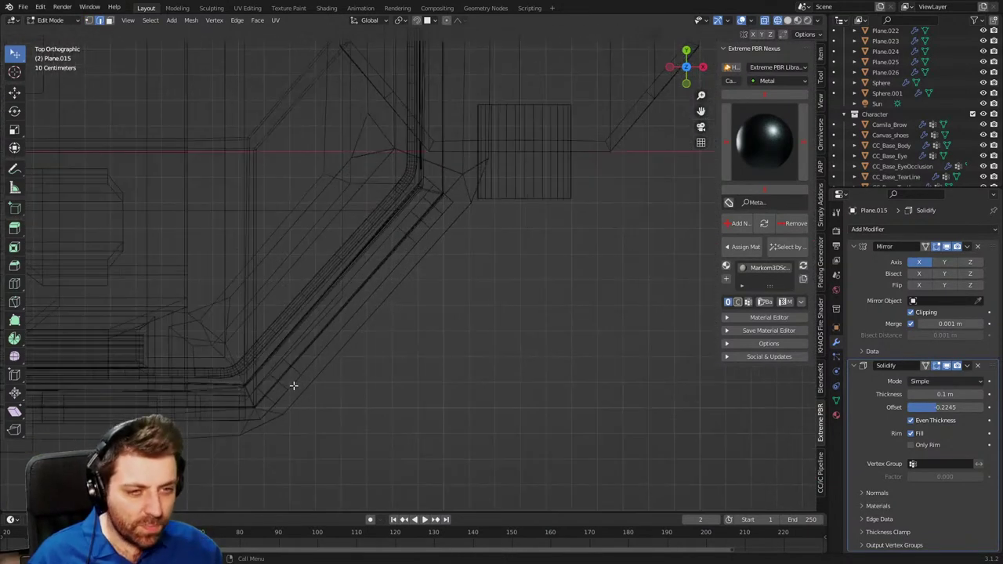
{"action": "key", "text": "1"}
{"action": "left_click", "coordinate": [265, 407]}
{"action": "scroll", "coordinate": [305, 412], "scroll_direction": "up", "scroll_amount": 1}
{"action": "middle_click_drag", "start_coordinate": [305, 413], "coordinate": [337, 424], "text": "shift"}
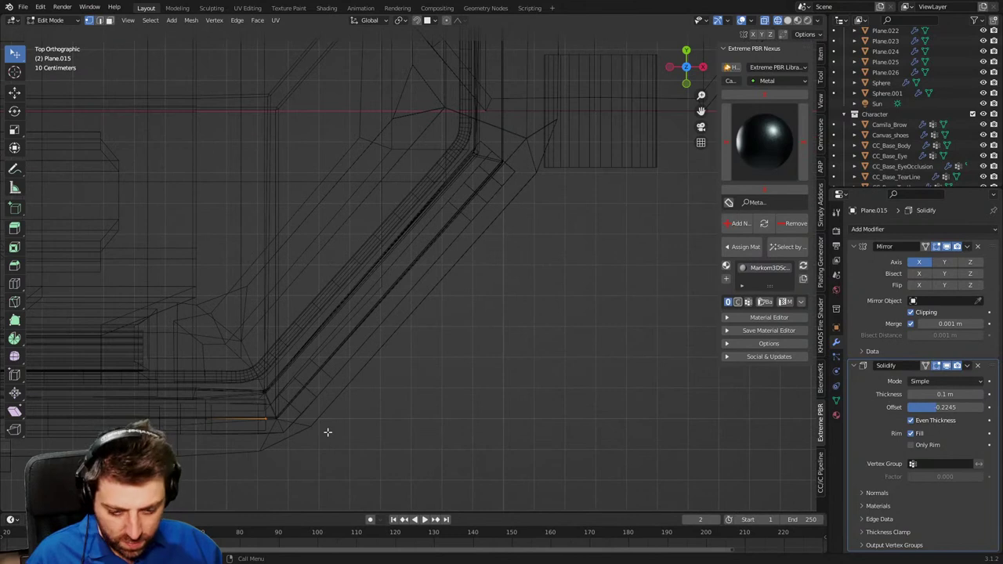
{"action": "key", "text": "g"}
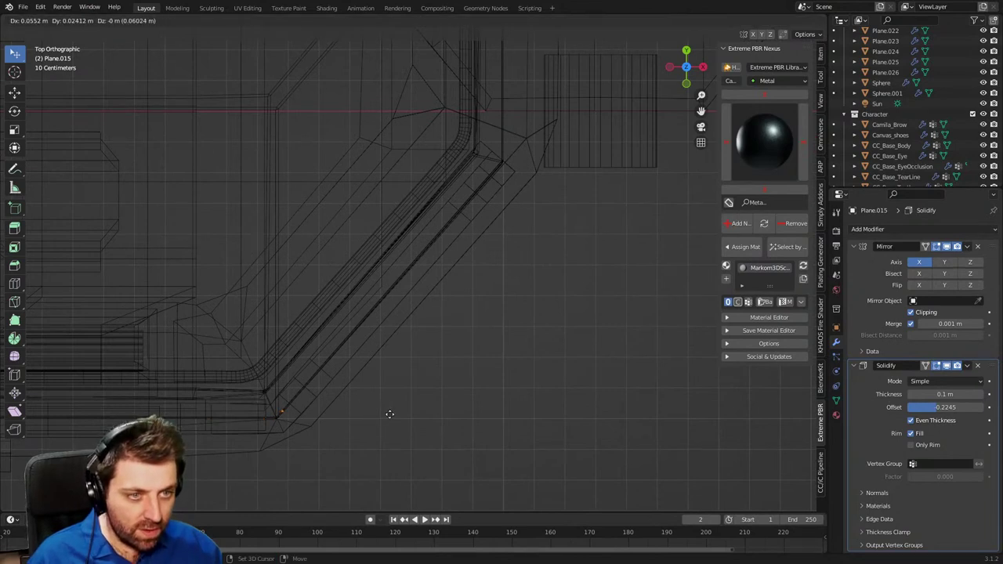
{"action": "left_click", "coordinate": [399, 403]}
Extrude the duplicated edge along the angled hull side to form a new lower panel, and return to solid shading.
{"action": "key", "text": "e"}
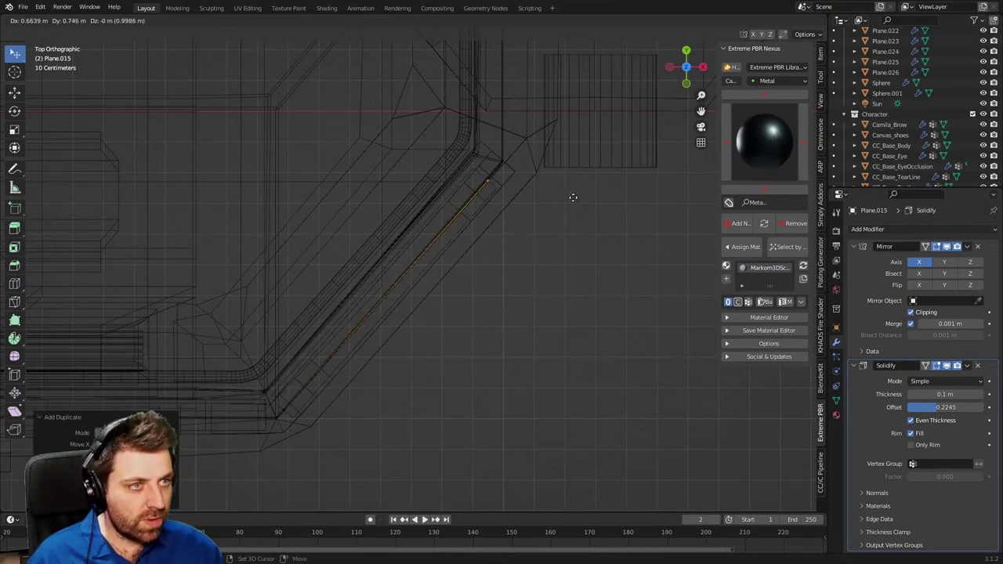
{"action": "left_click", "coordinate": [659, 76]}
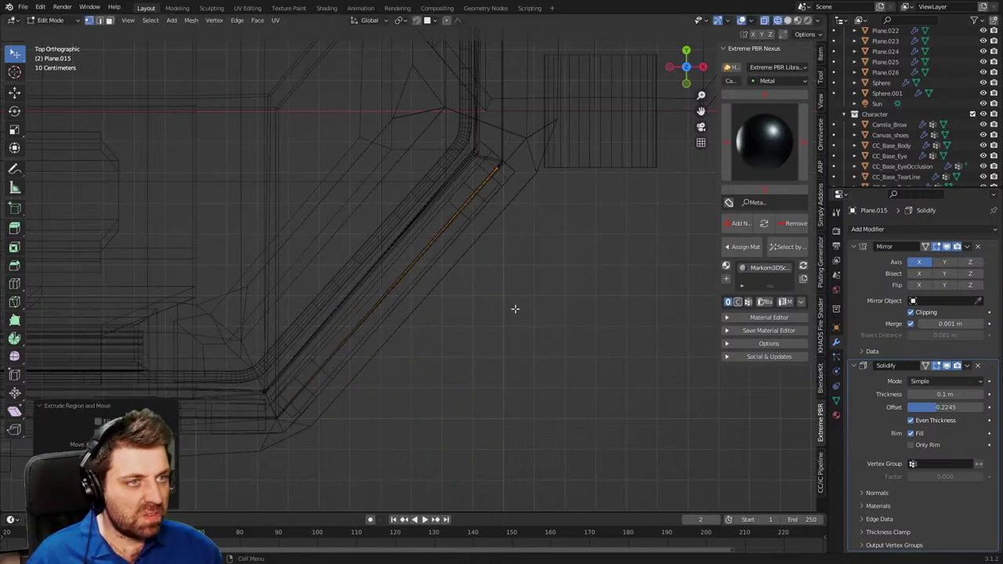
{"action": "middle_click_drag", "start_coordinate": [515, 308], "coordinate": [489, 234]}
{"action": "key", "text": "z"}
{"action": "left_click", "coordinate": [563, 233]}
{"action": "middle_click_drag", "start_coordinate": [562, 233], "coordinate": [488, 255]}
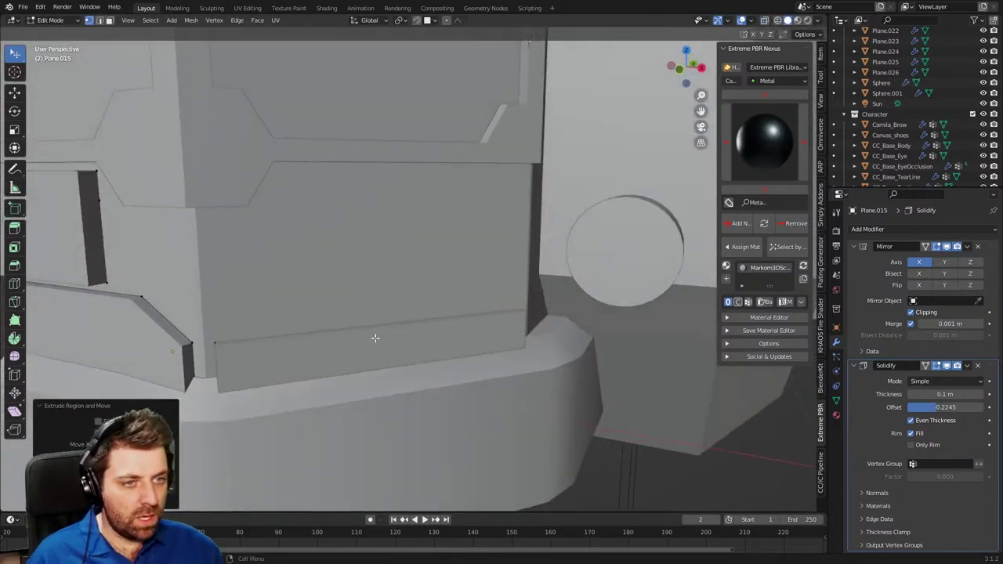
Bevel a central loop cut on the angled side panel and raise the middle top edge along Z into a trapezoidal step.
{"action": "key", "text": "ctrl+b"}
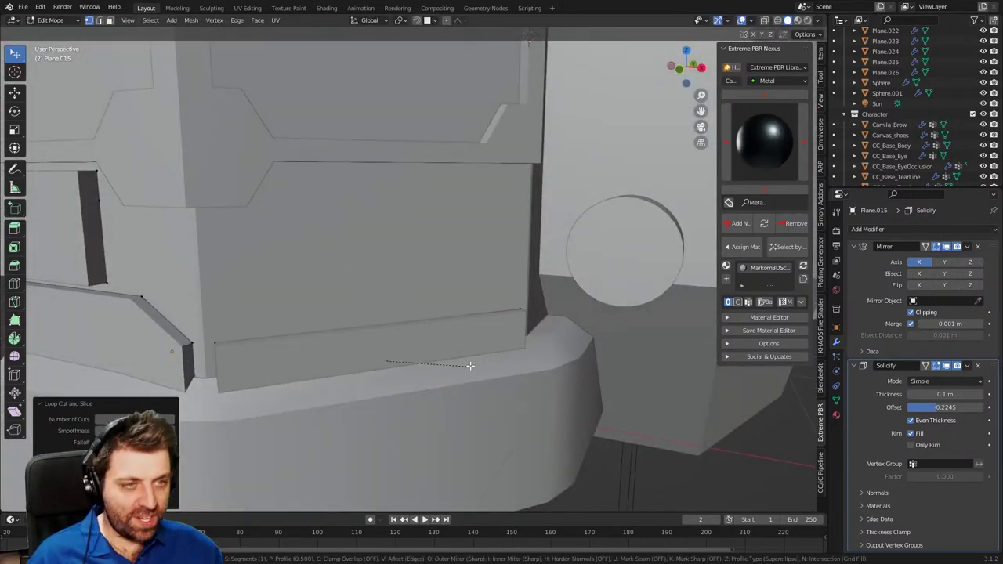
{"action": "left_click", "coordinate": [363, 388]}
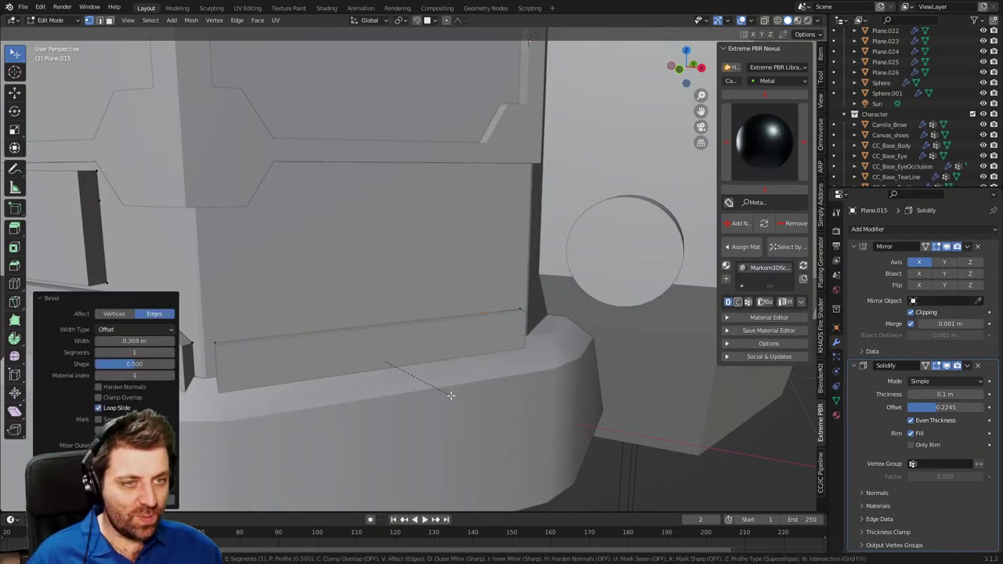
{"action": "left_click", "coordinate": [373, 314]}
{"action": "key", "text": "g"}
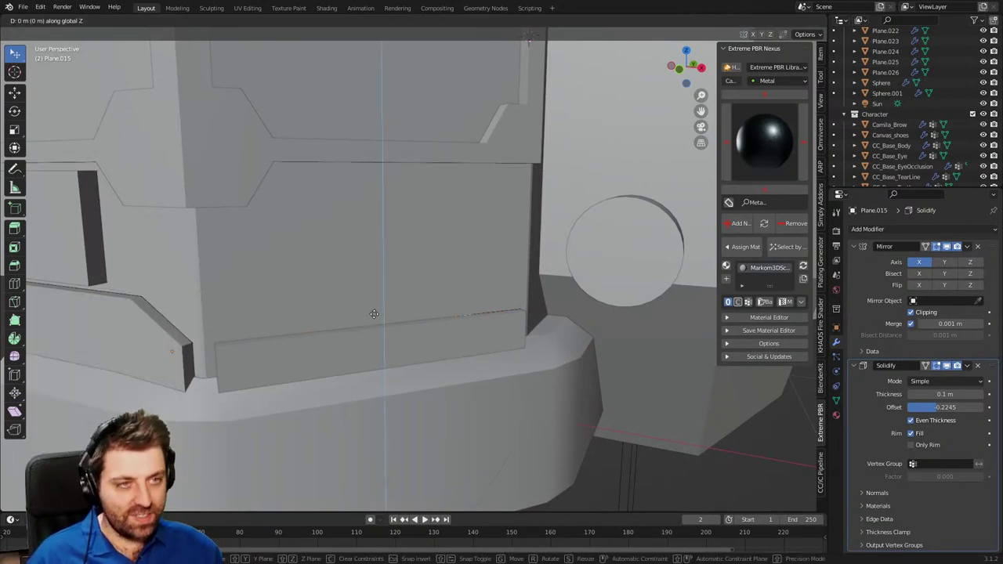
{"action": "key", "text": "z"}
{"action": "left_click", "coordinate": [364, 301]}
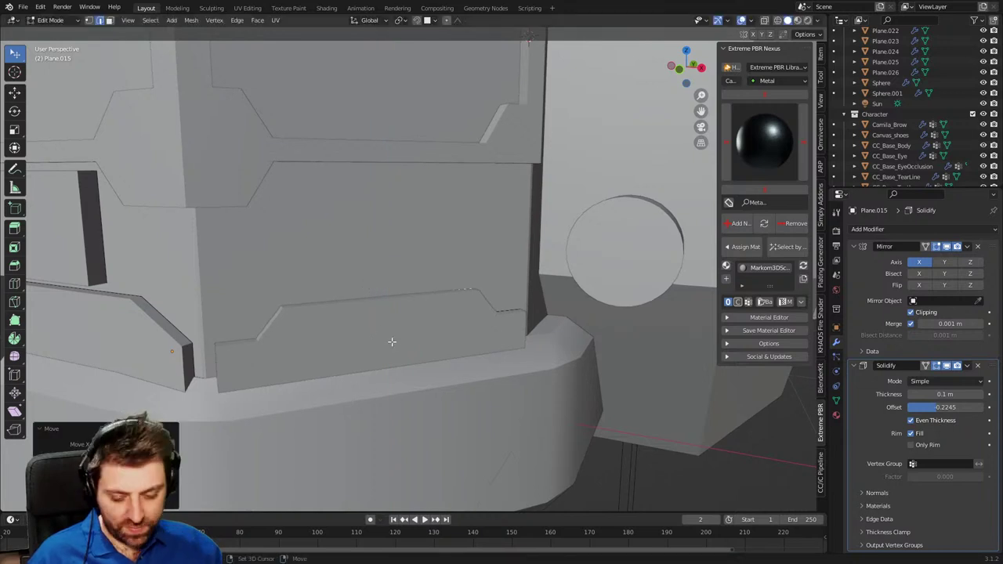
Duplicate the raised top edge upward along Z and extrude it down into a rectangular panel above the trapezoidal one.
{"action": "key", "text": "g"}
{"action": "key", "text": "z"}
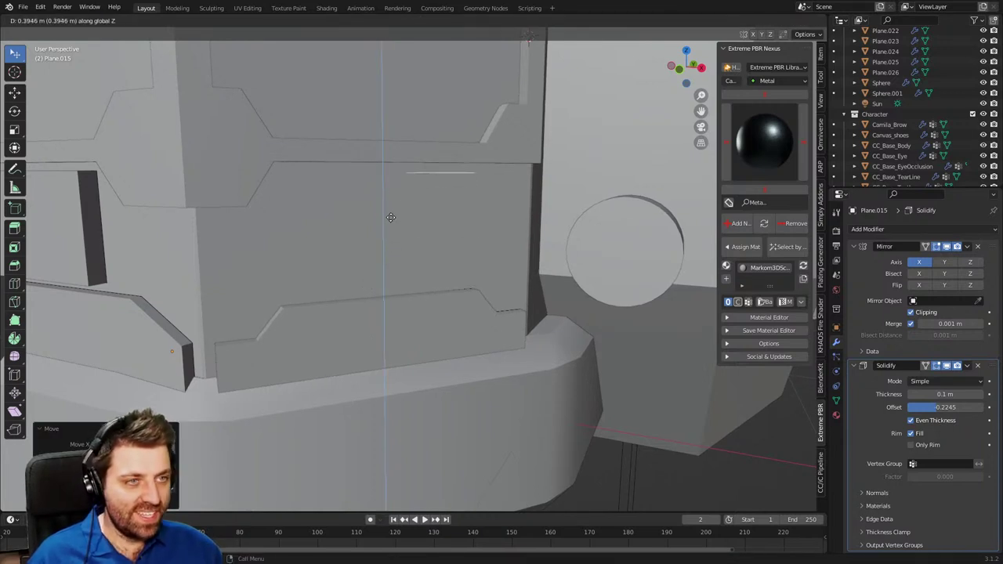
{"action": "left_click", "coordinate": [390, 217]}
{"action": "key", "text": "shift+d"}
{"action": "key", "text": "z"}
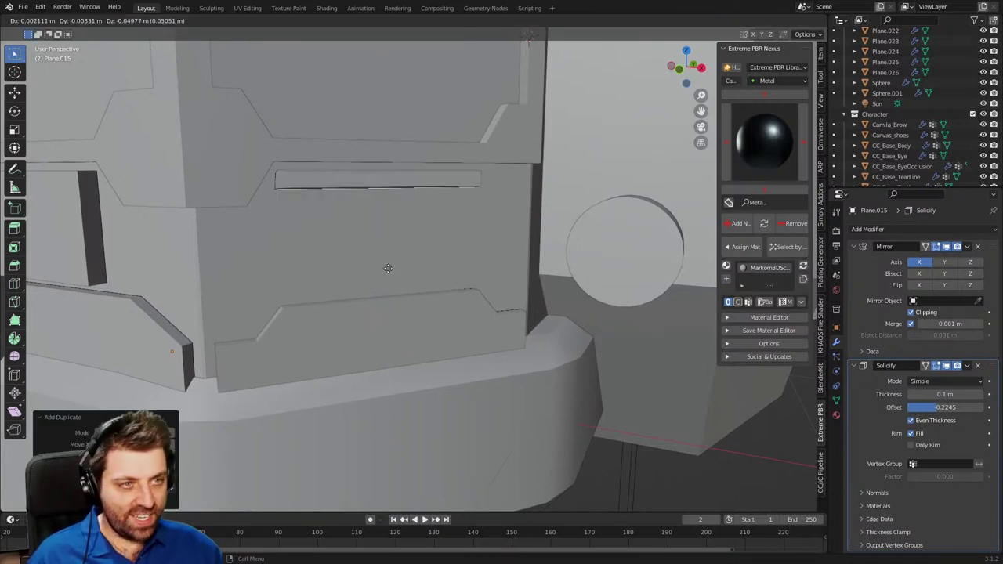
{"action": "left_click", "coordinate": [384, 363]}
{"action": "middle_click_drag", "start_coordinate": [385, 363], "coordinate": [460, 316]}
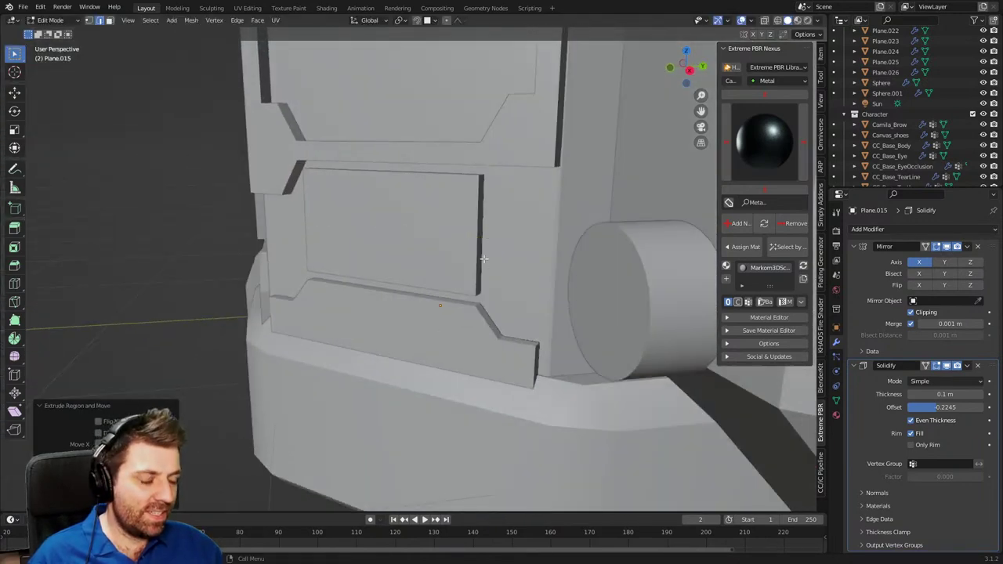
Add vertical cuts to the upper rectangular panel and lower its two outer top corners along Z into chamfers.
{"action": "middle_click_drag", "start_coordinate": [483, 256], "coordinate": [330, 296]}
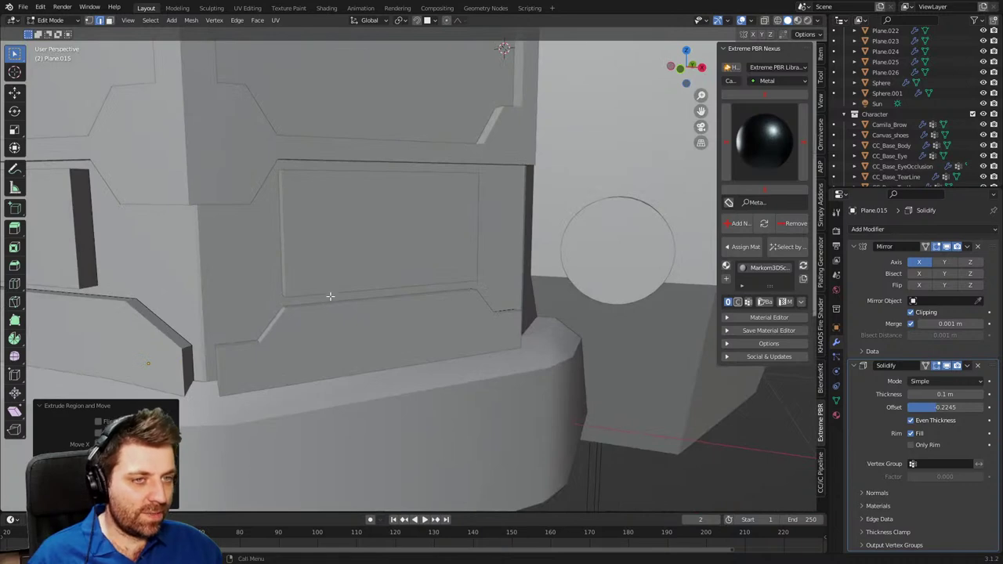
{"action": "left_click", "coordinate": [292, 276]}
{"action": "key", "text": "g"}
{"action": "key", "text": "g"}
{"action": "left_click", "coordinate": [296, 258]}
{"action": "key", "text": "z"}
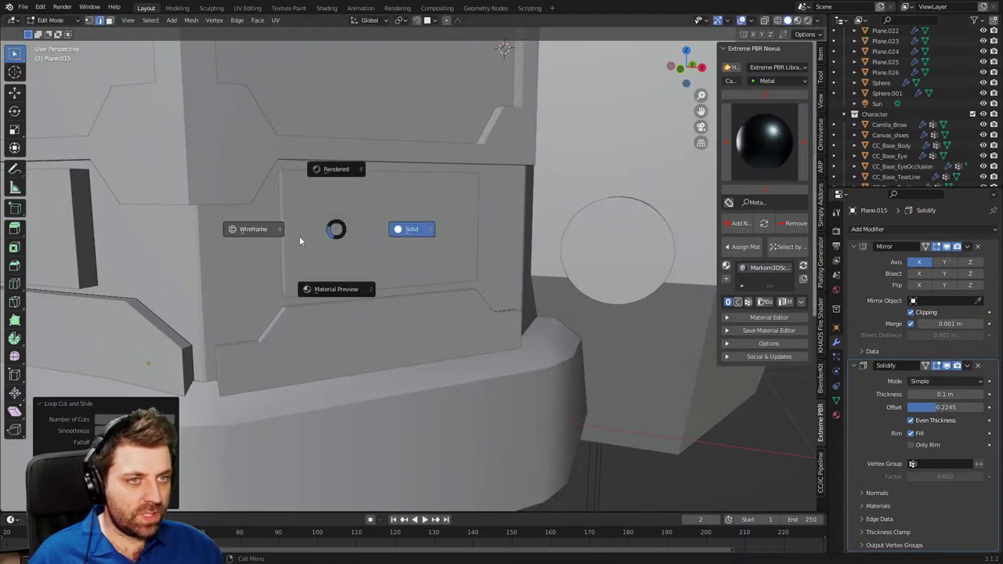
{"action": "left_click", "coordinate": [300, 236]}
{"action": "key", "text": "1"}
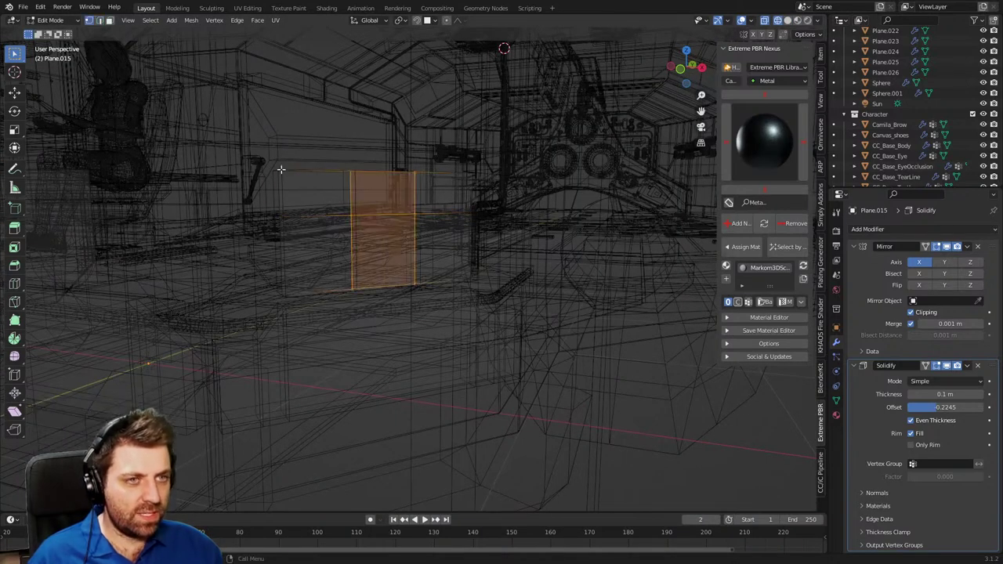
{"action": "left_click", "coordinate": [279, 169]}
{"action": "left_click", "coordinate": [415, 173], "text": "shift"}
{"action": "key", "text": "g"}
{"action": "key", "text": "z"}
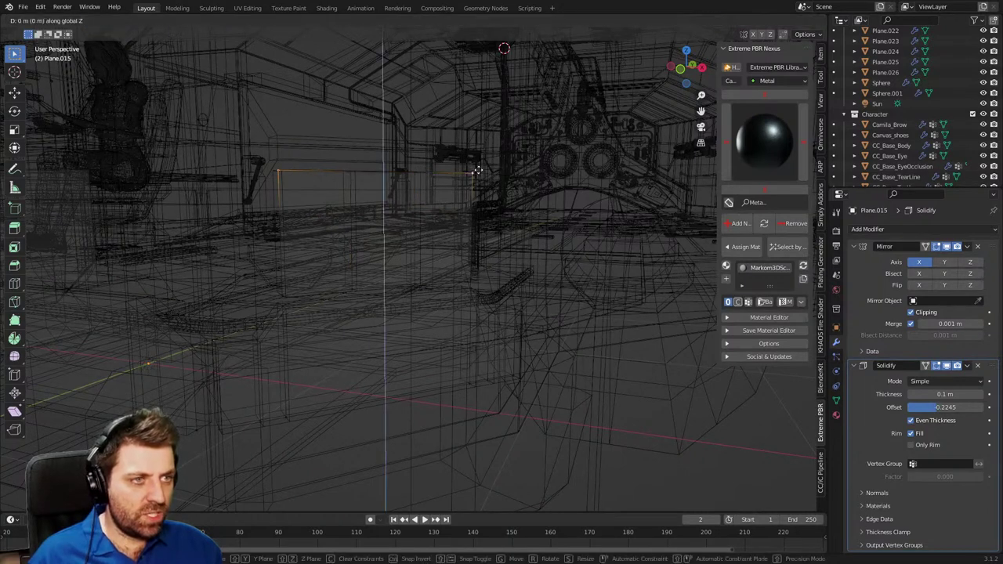
{"action": "left_click", "coordinate": [476, 196]}
{"action": "key", "text": "z"}
{"action": "left_click", "coordinate": [540, 200]}
Return to Object Mode, check the new panels on the whole ship and save the file.
{"action": "middle_click_drag", "start_coordinate": [357, 307], "coordinate": [464, 322]}
{"action": "key", "text": "Tab"}
{"action": "scroll", "coordinate": [560, 368], "scroll_direction": "down", "scroll_amount": 5}
{"action": "middle_click_drag", "start_coordinate": [519, 394], "coordinate": [400, 352]}
{"action": "scroll", "coordinate": [376, 337], "scroll_direction": "up", "scroll_amount": 4}
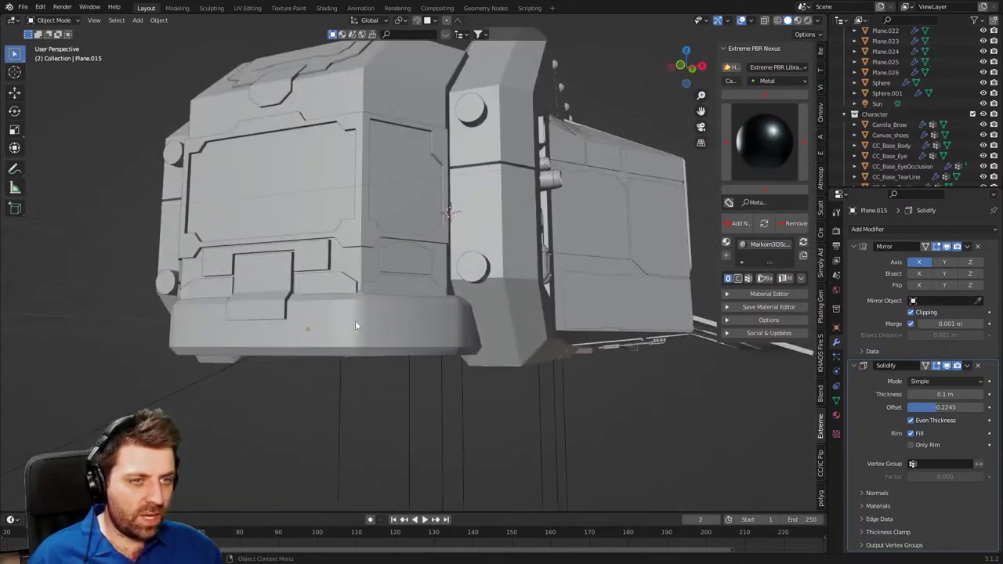
{"action": "middle_click_drag", "start_coordinate": [272, 310], "coordinate": [374, 389]}
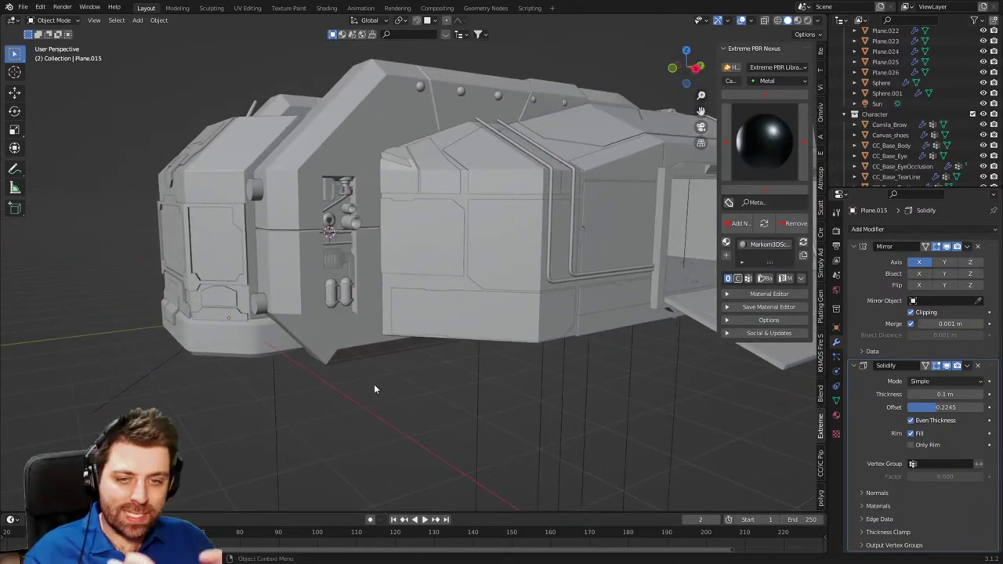
{"action": "key", "text": "ctrl+s"}
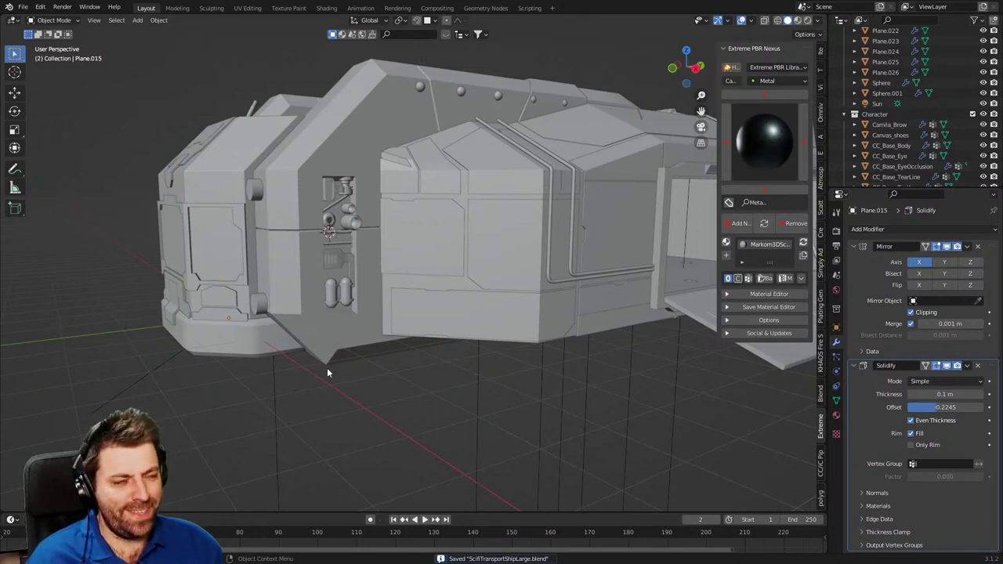
{"action": "middle_click_drag", "start_coordinate": [362, 359], "coordinate": [446, 379]}
{"action": "scroll", "coordinate": [439, 346], "scroll_direction": "down", "scroll_amount": 3}
{"action": "key", "text": "ctrl+s"}
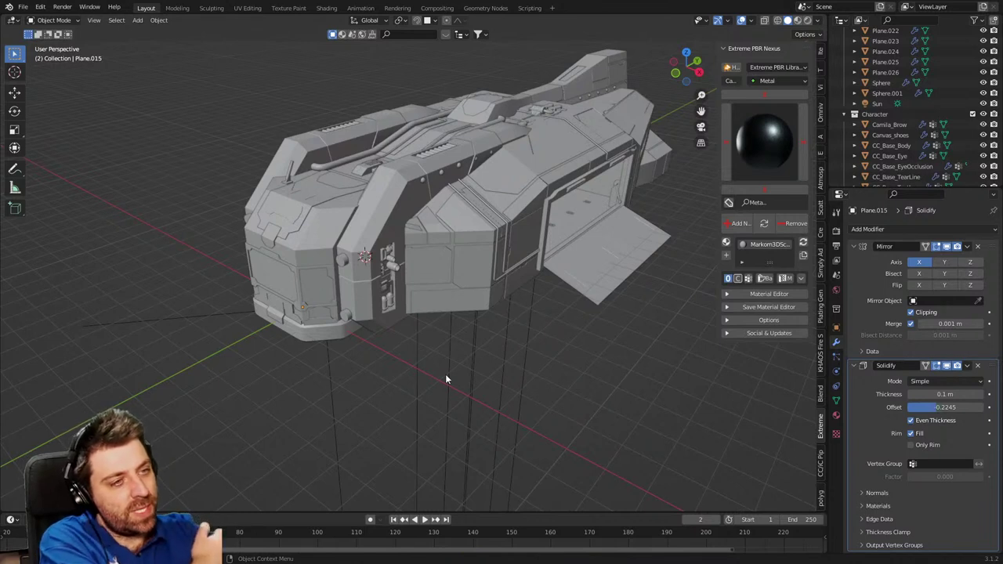
Snap the 3D cursor to the world origin.
{"action": "key", "text": "shift+s"}
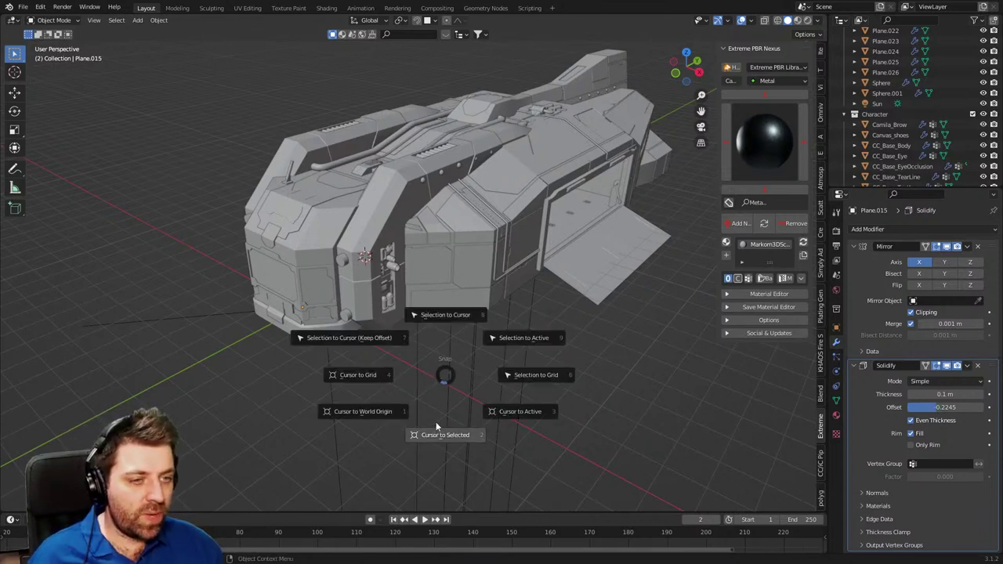
{"action": "key", "text": "Escape"}
{"action": "key", "text": "shift+s"}
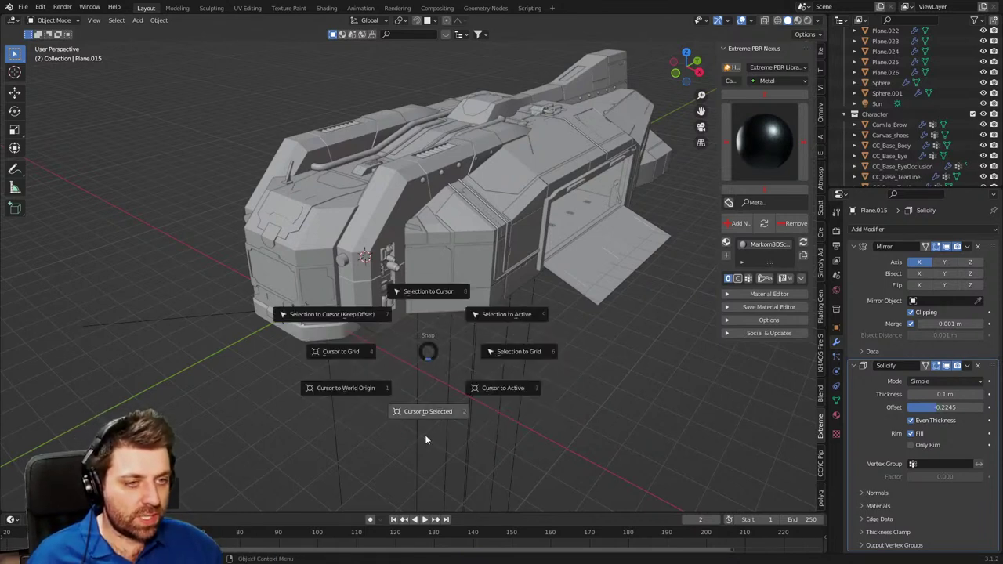
{"action": "left_click", "coordinate": [369, 401]}
{"action": "middle_click_drag", "start_coordinate": [369, 401], "coordinate": [390, 378]}
Add a cylinder mesh with 6 vertices at the 3D cursor.
{"action": "key", "text": "shift+a"}
{"action": "mouse_move", "coordinate": [381, 351]}
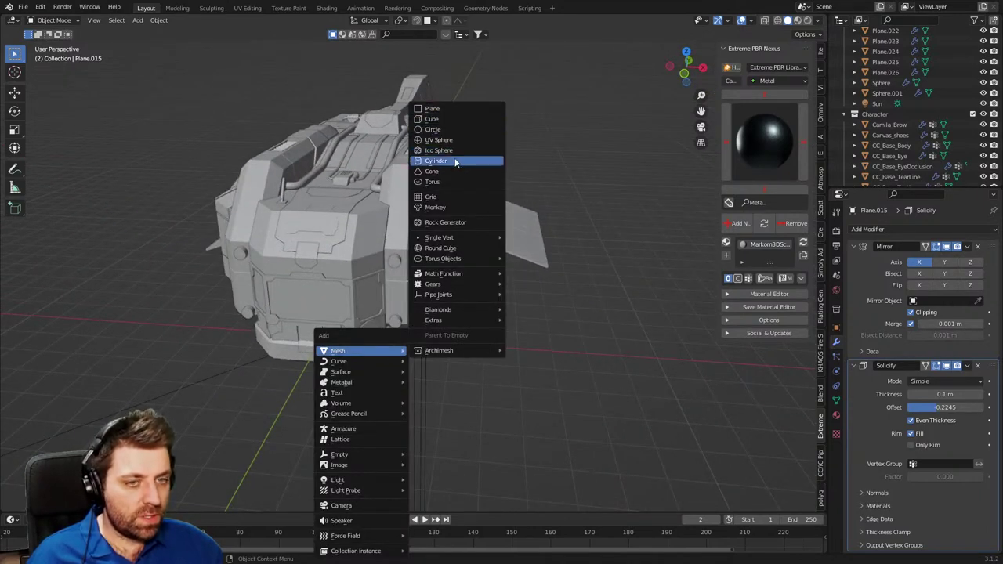
{"action": "left_click", "coordinate": [456, 162]}
{"action": "left_click", "coordinate": [122, 377]}
{"action": "type", "text": "6"}
{"action": "key", "text": "Return"}
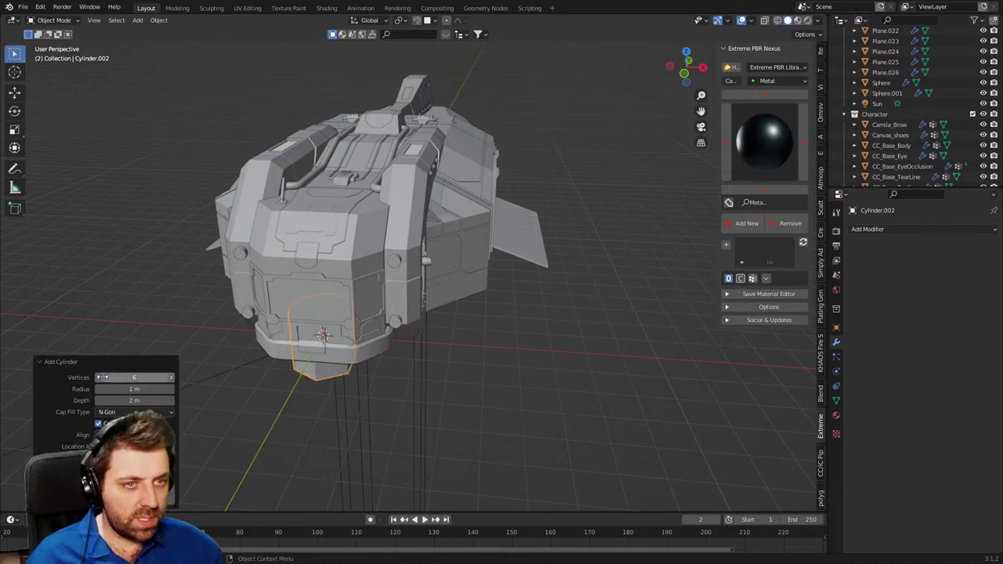
Scale down the hexagonal cylinder's mesh in Edit Mode and move the object down along Z below the ship's nose.
{"action": "middle_click_drag", "start_coordinate": [411, 370], "coordinate": [416, 314]}
{"action": "key", "text": "Tab"}
{"action": "key", "text": "s"}
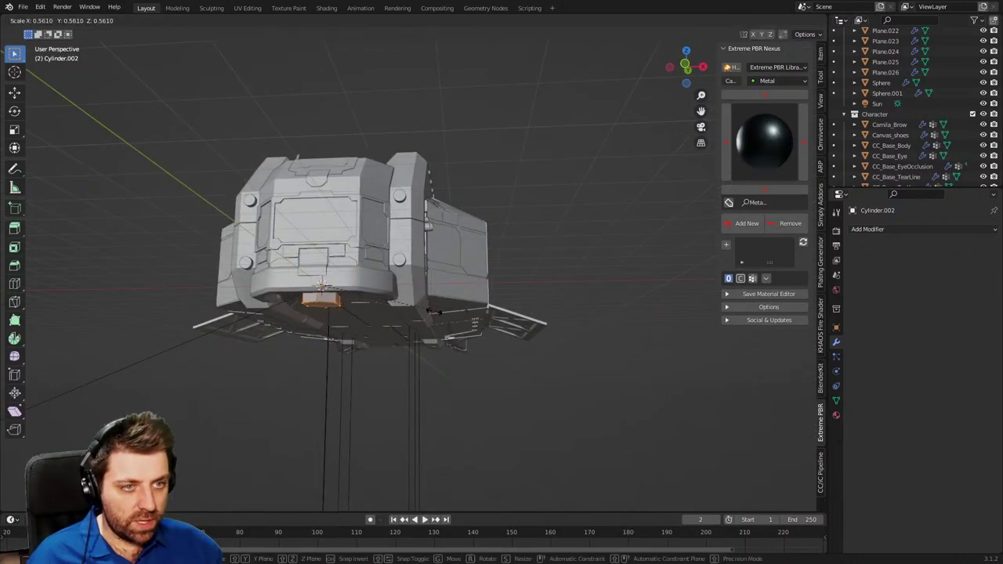
{"action": "left_click", "coordinate": [356, 293]}
{"action": "key", "text": "Tab"}
{"action": "key", "text": "g"}
{"action": "key", "text": "z"}
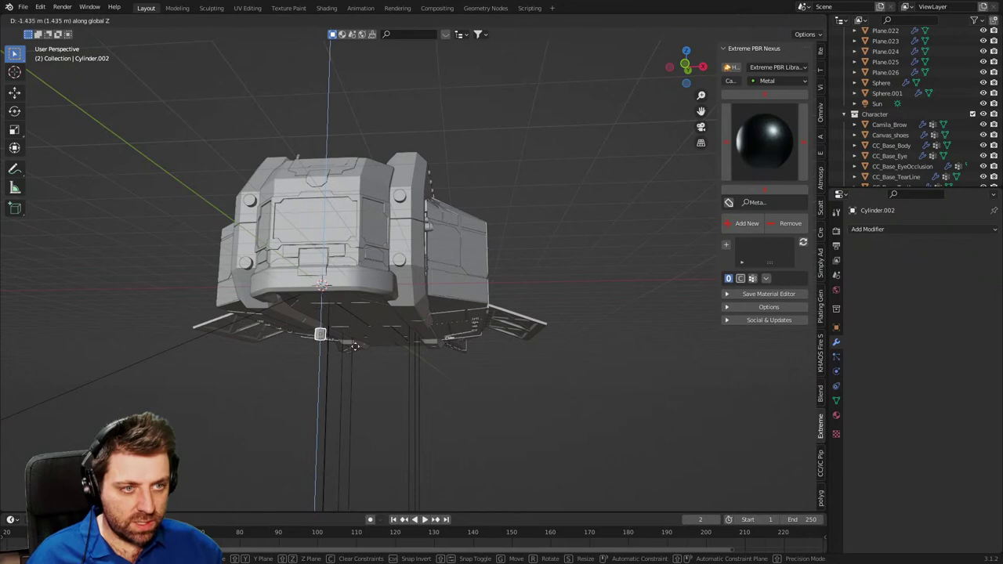
{"action": "left_click", "coordinate": [358, 374]}
Scale the hexagonal cylinder's mesh down to bolt size, adjusting its height along Z, and return to Object Mode.
{"action": "key", "text": "Tab"}
{"action": "key", "text": "s"}
{"action": "left_click", "coordinate": [363, 367]}
{"action": "scroll", "coordinate": [329, 357], "scroll_direction": "up", "scroll_amount": 4}
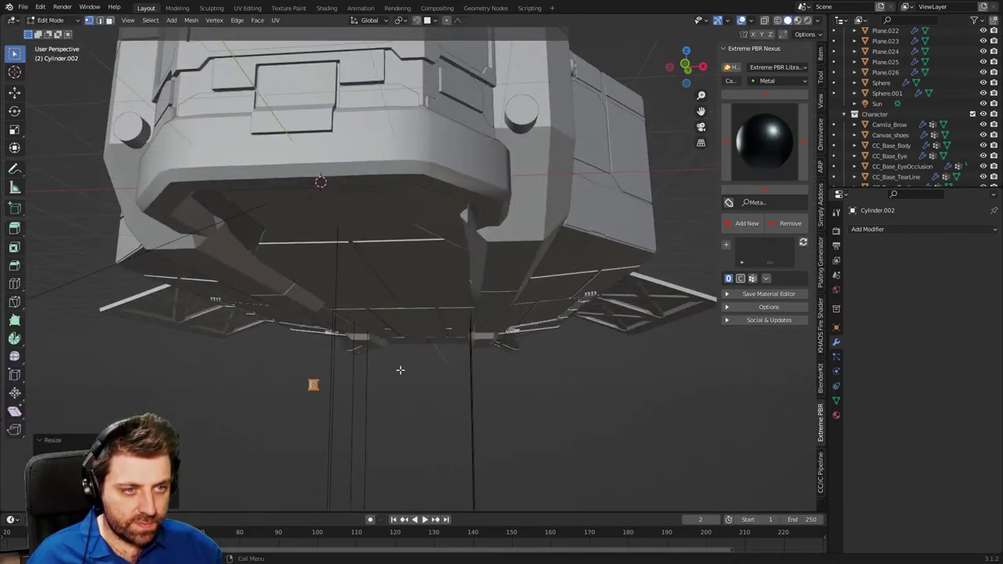
{"action": "scroll", "coordinate": [401, 370], "scroll_direction": "up", "scroll_amount": 1}
{"action": "middle_click_drag", "start_coordinate": [400, 369], "coordinate": [416, 231], "text": "shift"}
{"action": "key", "text": "s"}
{"action": "key", "text": "z"}
{"action": "left_click", "coordinate": [454, 367]}
{"action": "key", "text": "s"}
{"action": "left_click", "coordinate": [381, 369]}
{"action": "key", "text": "Tab"}
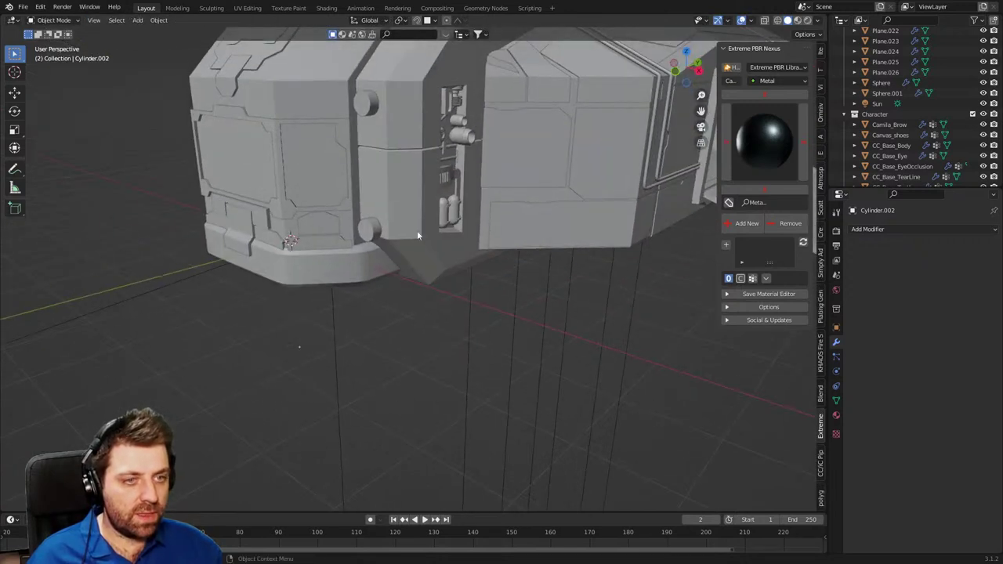
Use the Median Point pivot with Face snapping and move the hexagonal bolt onto the hull's lower side panel.
{"action": "left_click", "coordinate": [401, 21]}
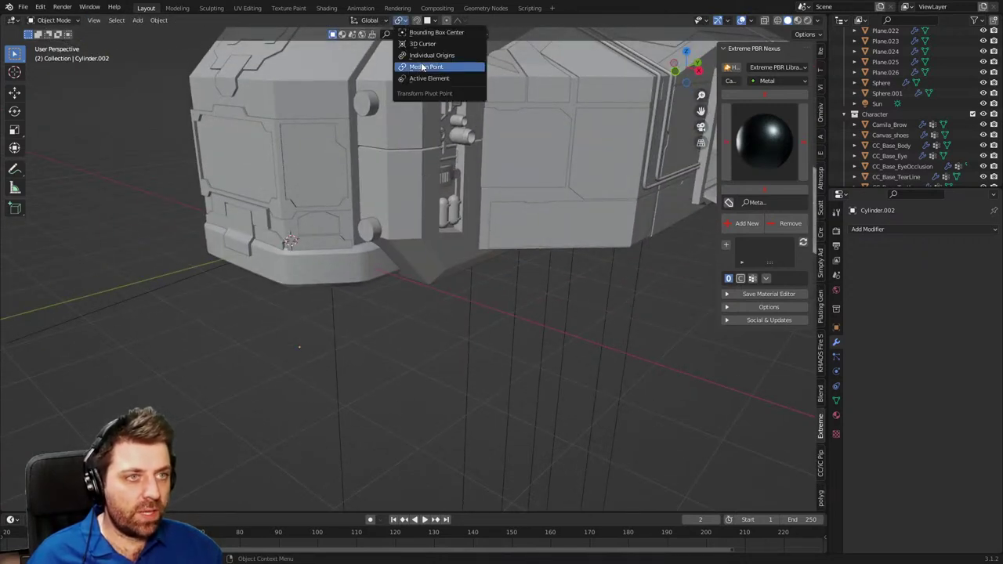
{"action": "left_click", "coordinate": [421, 67]}
{"action": "left_click", "coordinate": [436, 22]}
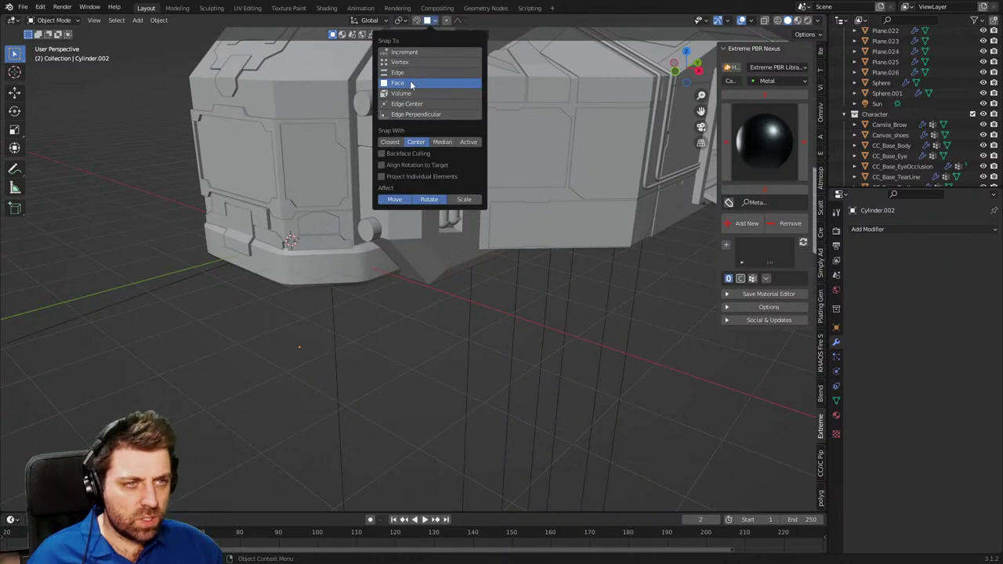
{"action": "middle_click_drag", "start_coordinate": [519, 275], "coordinate": [490, 313]}
{"action": "key", "text": "g"}
{"action": "left_click", "coordinate": [477, 205]}
{"action": "scroll", "coordinate": [487, 280], "scroll_direction": "up", "scroll_amount": 6}
{"action": "scroll", "coordinate": [490, 312], "scroll_direction": "up", "scroll_amount": 4}
{"action": "key", "text": "Tab"}
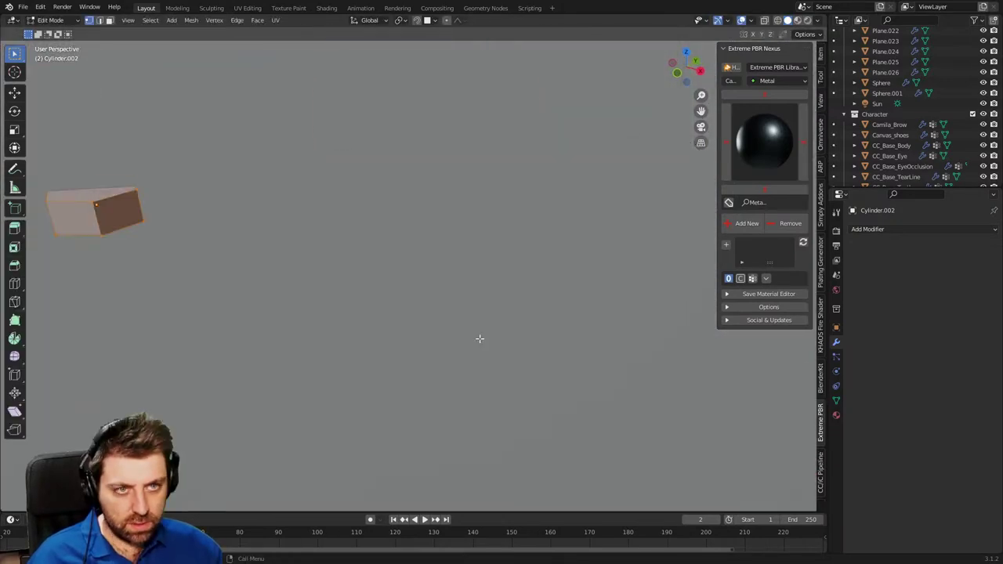
{"action": "key", "text": "r"}
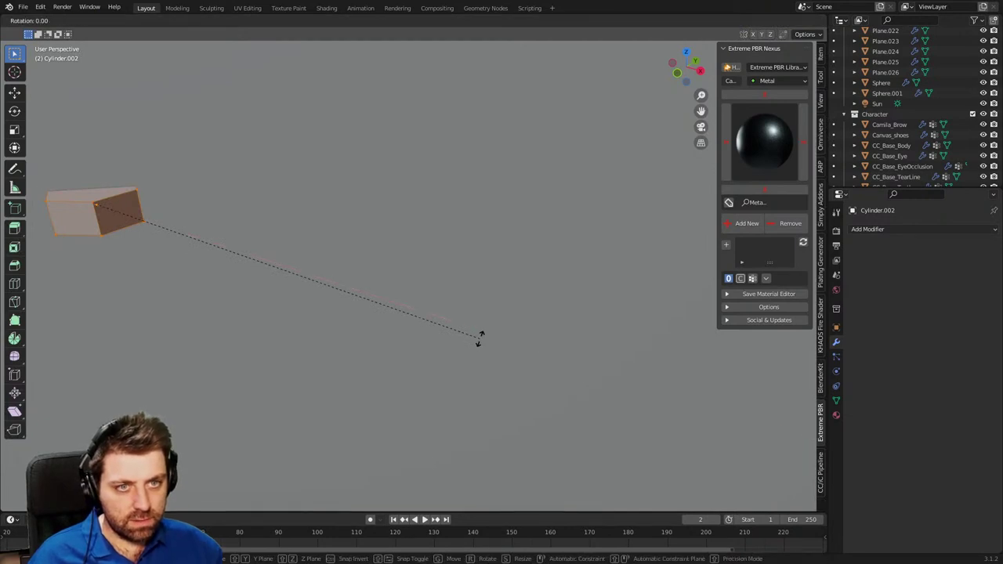
{"action": "key", "text": "Escape"}
{"action": "key", "text": "KP_Divide"}
{"action": "key", "text": "Tab"}
Turn on Align Rotation to Target for snapping and place the bolt flat in an upper corner of the lower side panel.
{"action": "left_click", "coordinate": [435, 19]}
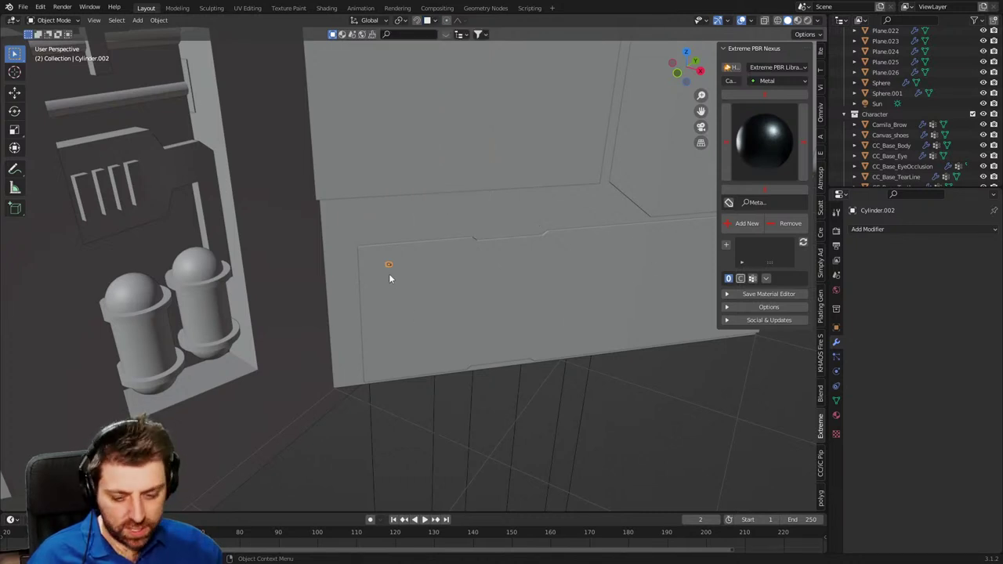
{"action": "key", "text": "g"}
{"action": "left_click", "coordinate": [373, 261]}
Move the hexagonal bolt into a new collection named Bolts.
{"action": "middle_click_drag", "start_coordinate": [372, 261], "coordinate": [397, 297]}
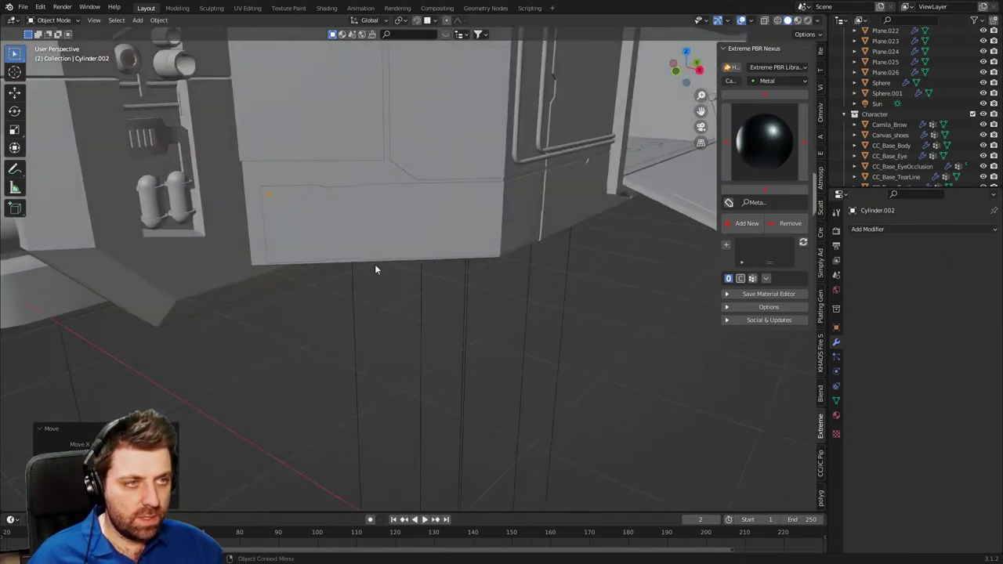
{"action": "scroll", "coordinate": [375, 264], "scroll_direction": "up", "scroll_amount": 2}
{"action": "scroll", "coordinate": [882, 141], "scroll_direction": "down", "scroll_amount": 4}
{"action": "scroll", "coordinate": [886, 140], "scroll_direction": "up", "scroll_amount": 4}
{"action": "scroll", "coordinate": [890, 137], "scroll_direction": "up", "scroll_amount": 4}
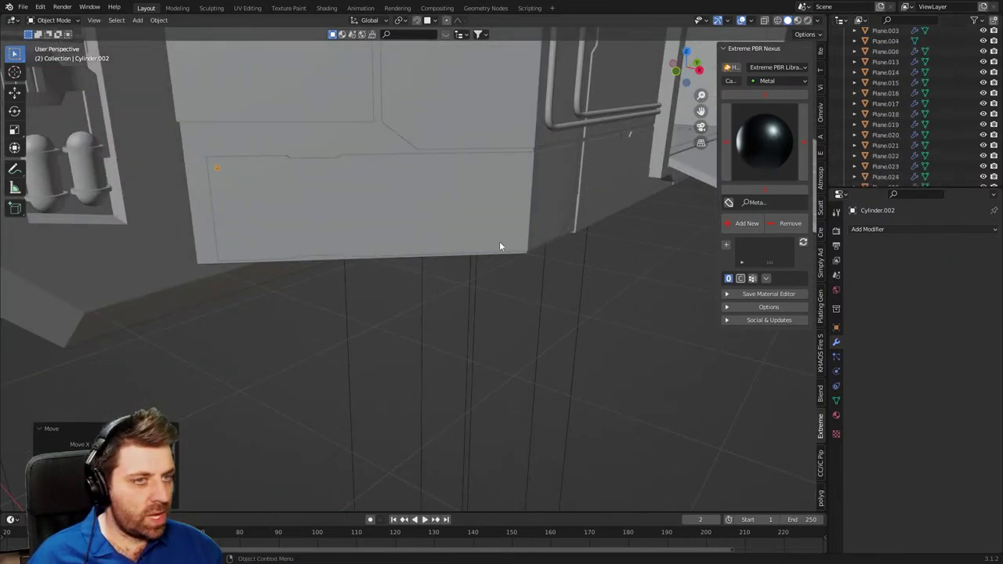
{"action": "key", "text": "m"}
{"action": "left_click", "coordinate": [362, 229]}
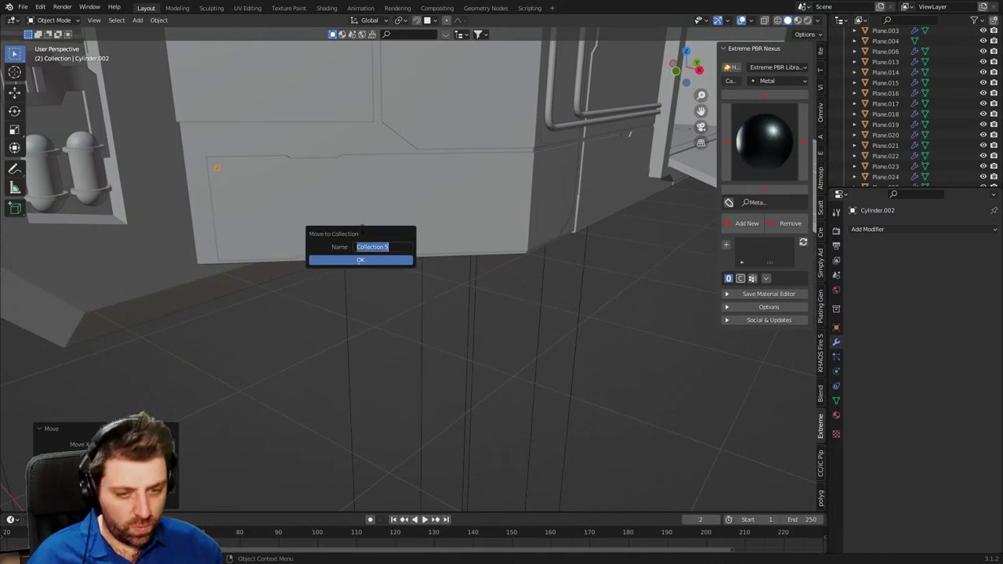
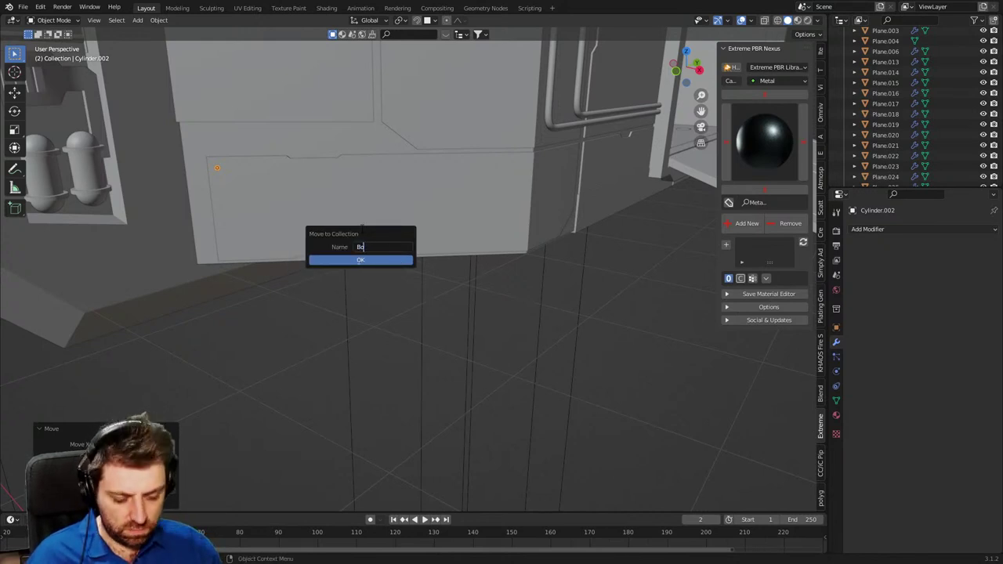
{"action": "left_click", "coordinate": [372, 262]}
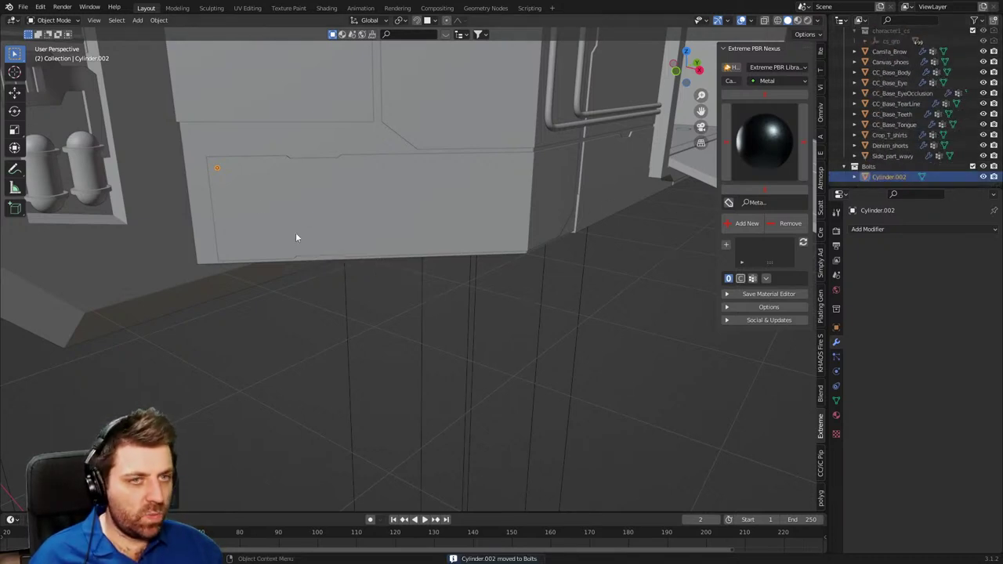
Duplicate the bolt to the side panel's other upper corner, and copy both bolts about 0.72 m down along Z to the lower corners.
{"action": "key", "text": "shift+d"}
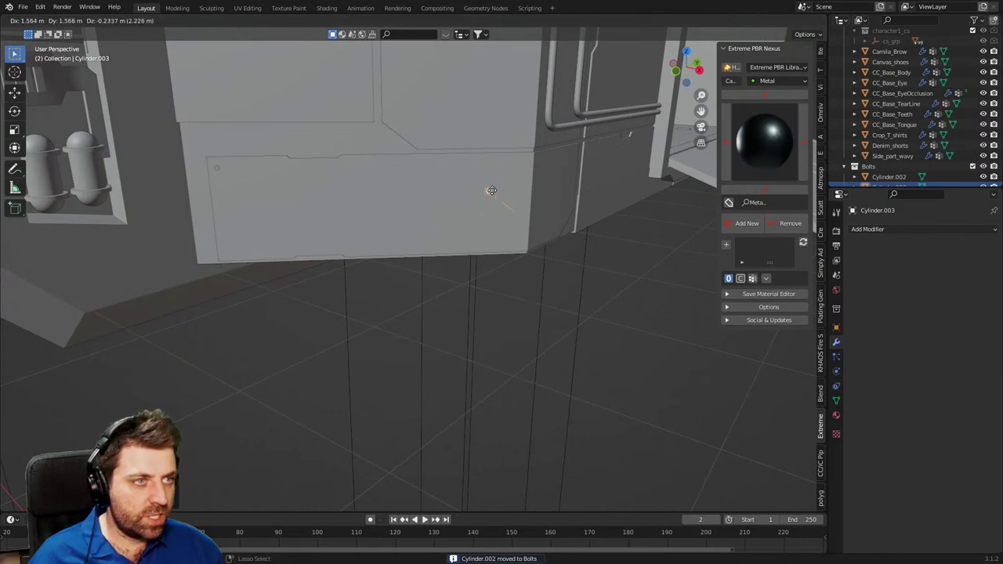
{"action": "left_click", "coordinate": [526, 163]}
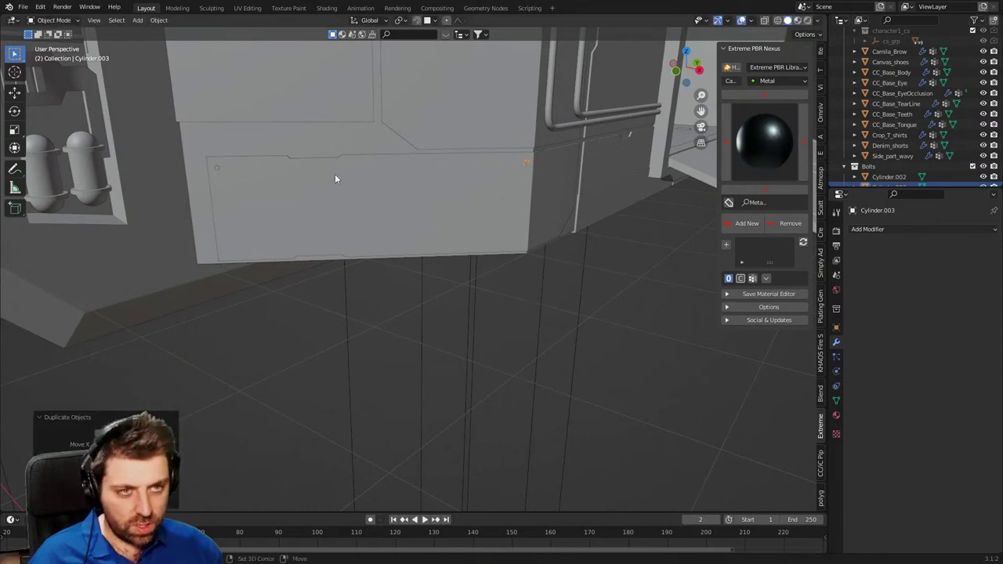
{"action": "left_click", "coordinate": [219, 169], "text": "shift"}
{"action": "key", "text": "shift+d"}
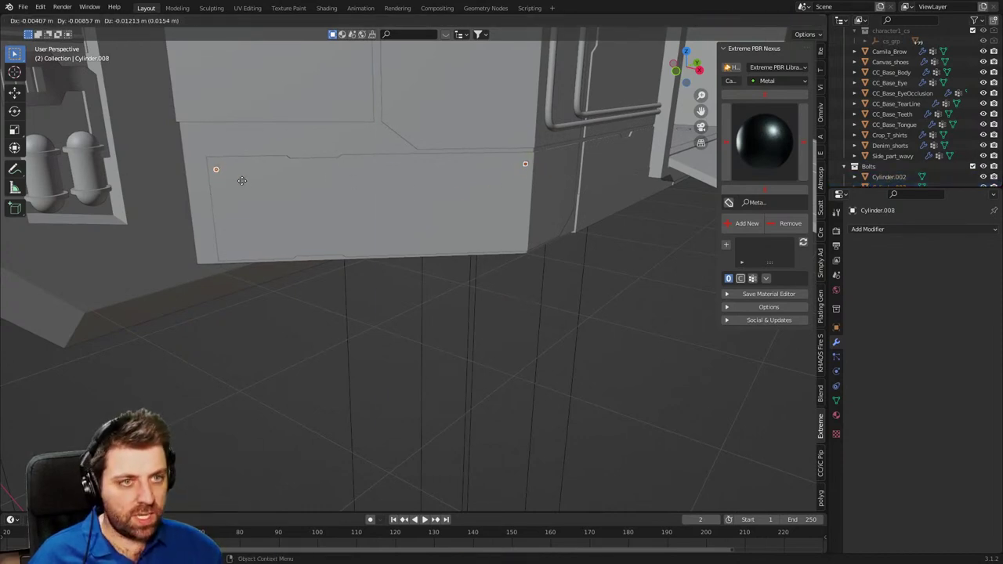
{"action": "key", "text": "z"}
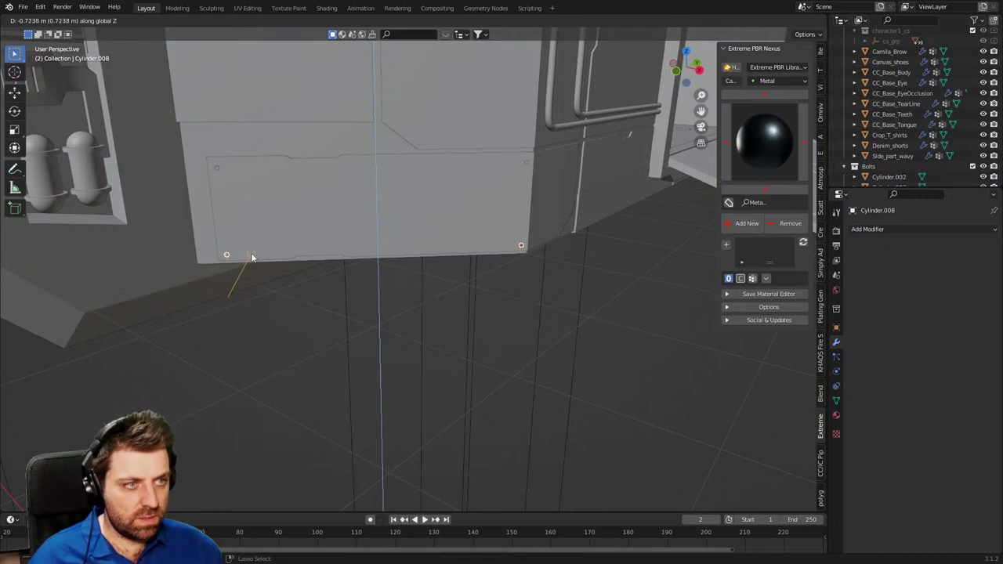
{"action": "left_click", "coordinate": [252, 257]}
Duplicate a bolt onto both upper corners of the small arched panel on the angled side of the nose.
{"action": "scroll", "coordinate": [369, 276], "scroll_direction": "down", "scroll_amount": 3}
{"action": "middle_click_drag", "start_coordinate": [369, 276], "coordinate": [430, 286]}
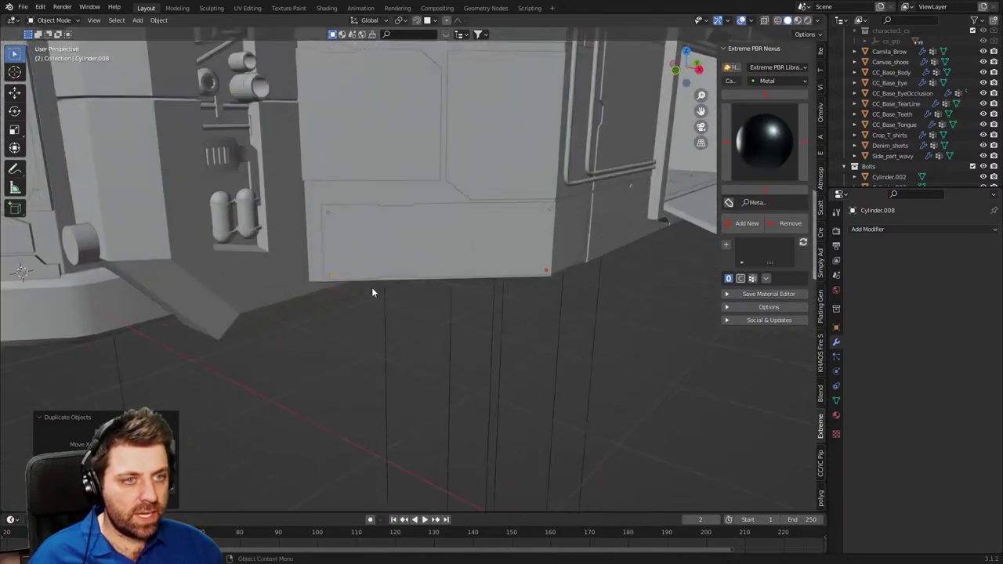
{"action": "left_click", "coordinate": [332, 278]}
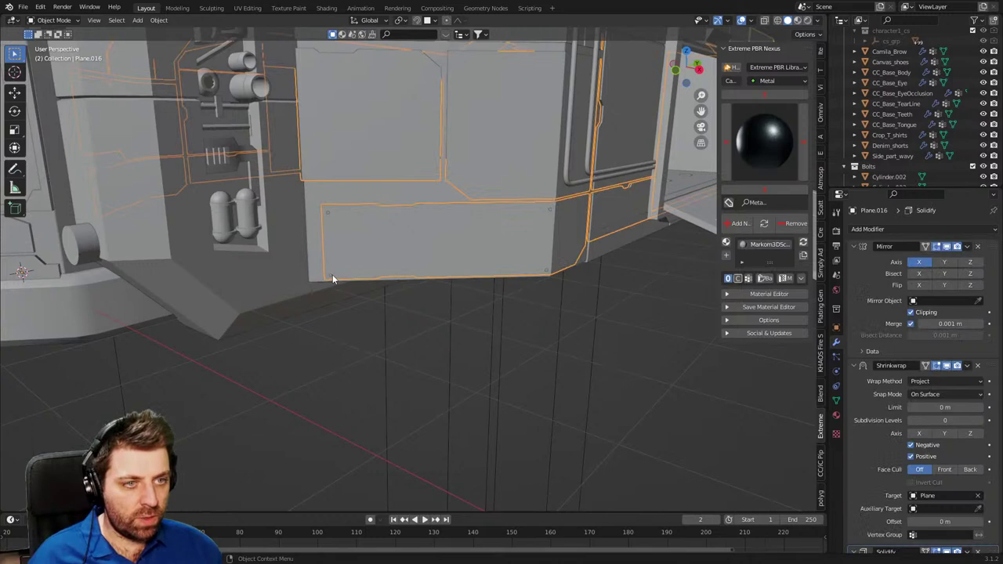
{"action": "key", "text": "ctrl+z"}
{"action": "middle_click_drag", "start_coordinate": [332, 273], "coordinate": [481, 310]}
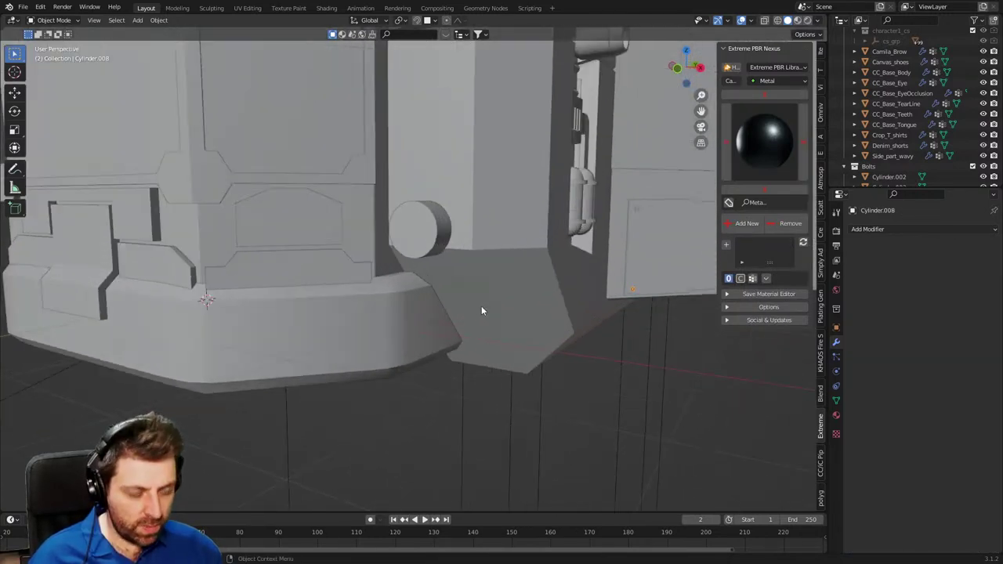
{"action": "key", "text": "shift+d"}
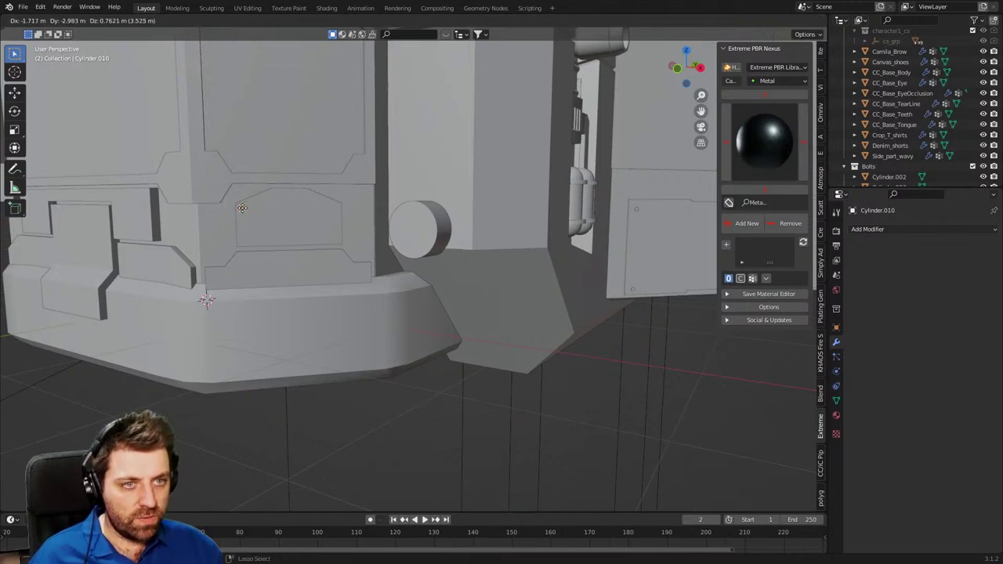
{"action": "left_click", "coordinate": [244, 203]}
{"action": "key", "text": "shift+d"}
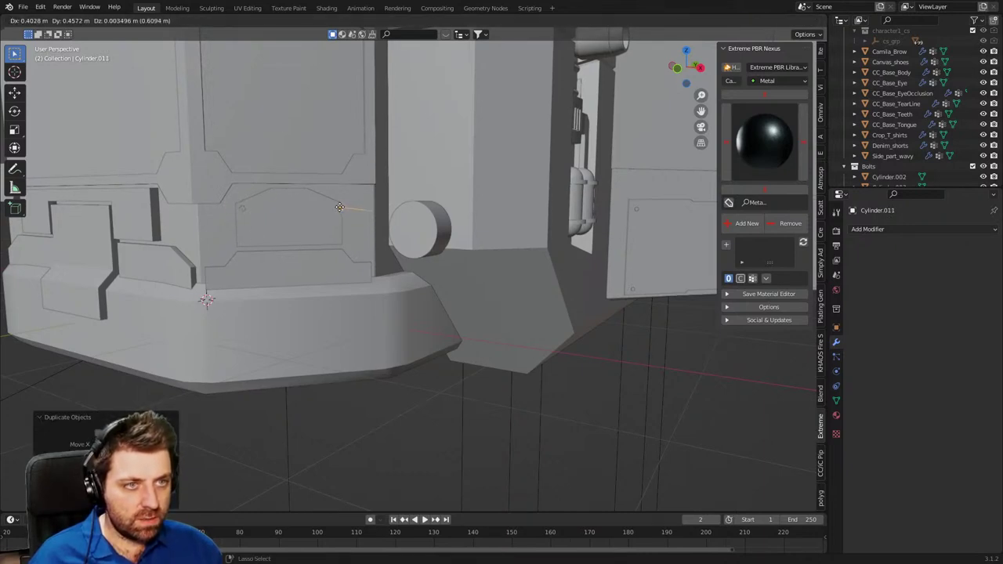
{"action": "left_click", "coordinate": [336, 208]}
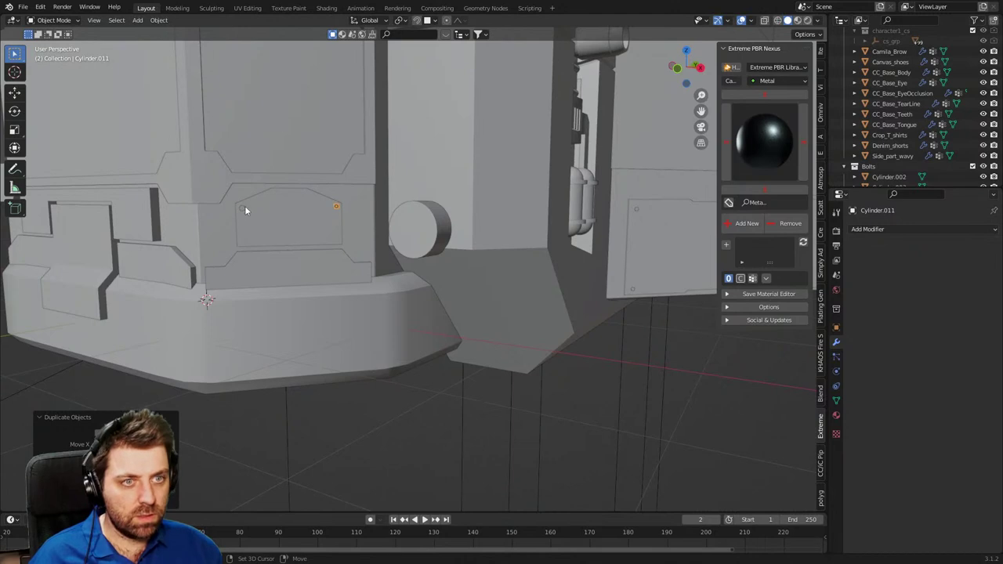
Copy the arched panel's two bolts about 0.20 m down along Z, and copy that pair about 0.13 m lower onto the panel below.
{"action": "key", "text": "shift+d"}
{"action": "key", "text": "z"}
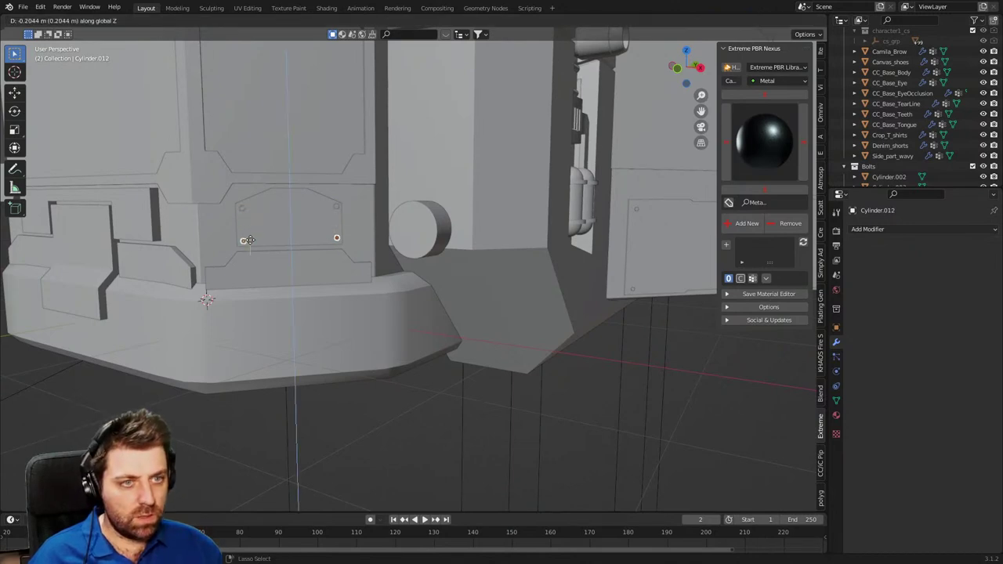
{"action": "left_click", "coordinate": [251, 238]}
{"action": "scroll", "coordinate": [315, 271], "scroll_direction": "up", "scroll_amount": 3}
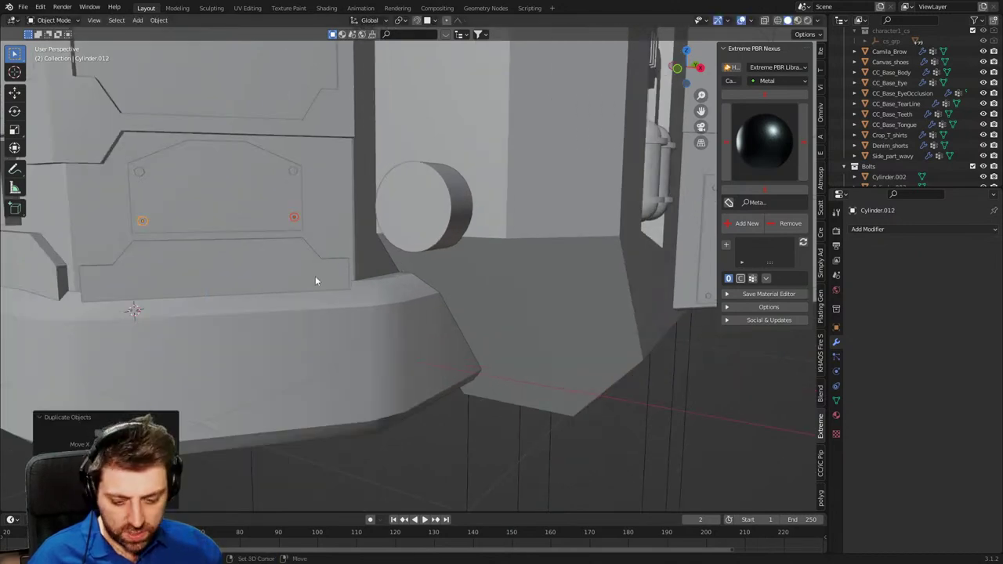
{"action": "key", "text": "shift+d"}
{"action": "key", "text": "z"}
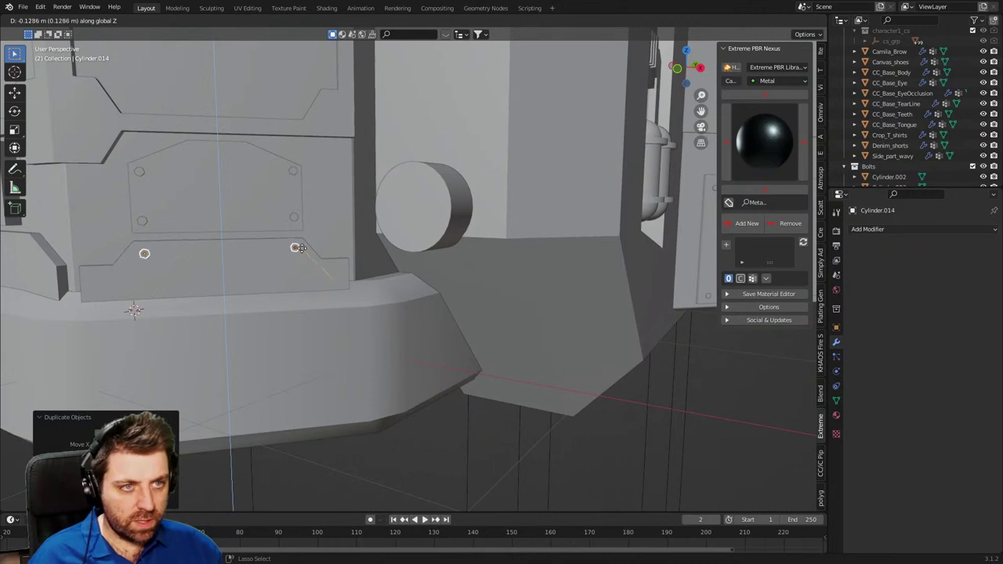
{"action": "left_click", "coordinate": [299, 248]}
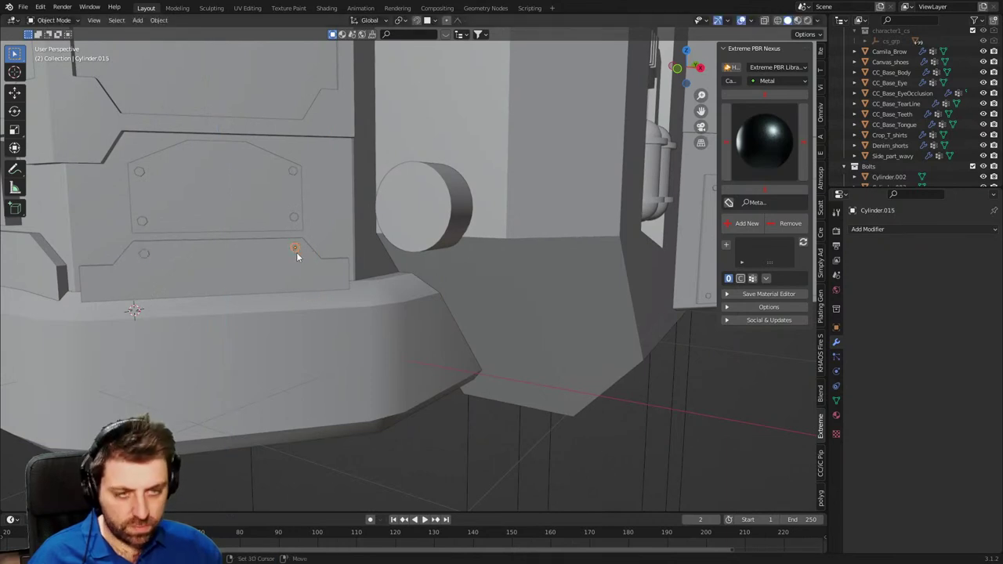
Duplicate the lower nose panel's two bolts outward to its stepped outer ends.
{"action": "key", "text": "shift+d"}
{"action": "left_click", "coordinate": [340, 267]}
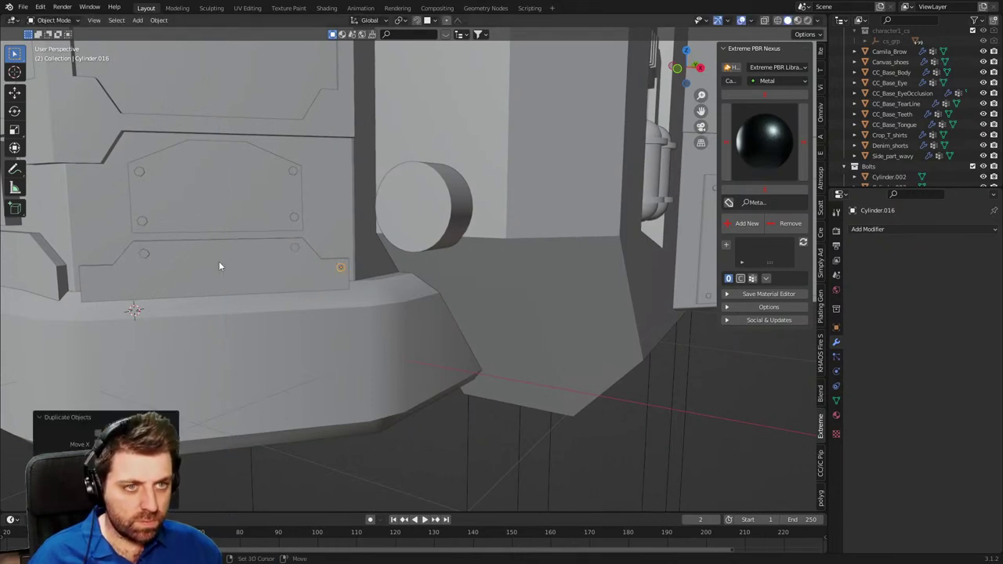
{"action": "left_click", "coordinate": [148, 253]}
{"action": "key", "text": "shift+d"}
{"action": "left_click", "coordinate": [83, 282]}
Move the bolt floating off the panel's end nearest the round cylinder back onto the panel face.
{"action": "middle_click_drag", "start_coordinate": [83, 282], "coordinate": [181, 279]}
{"action": "middle_click_drag", "start_coordinate": [674, 258], "coordinate": [487, 326], "text": "shift"}
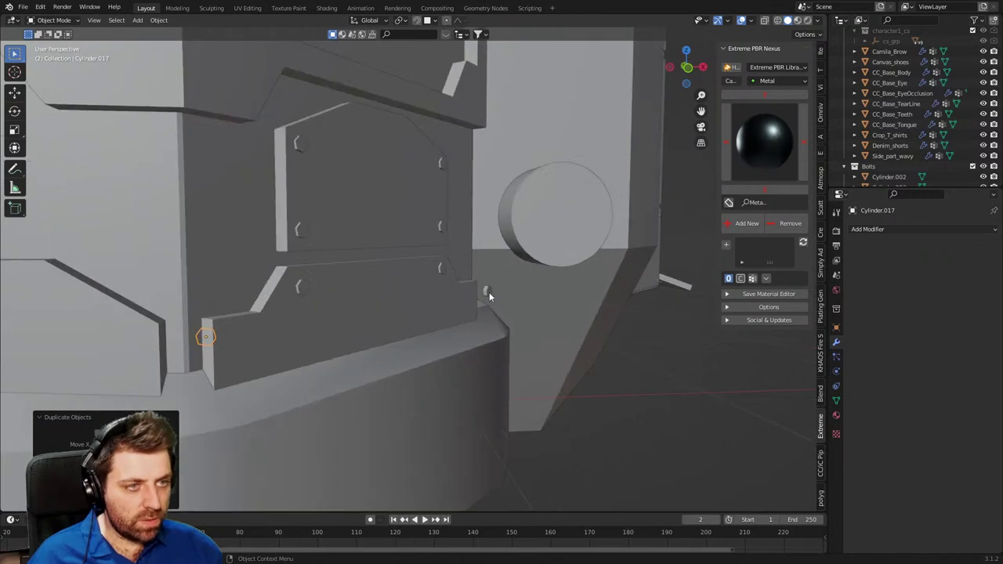
{"action": "left_click", "coordinate": [487, 292]}
{"action": "key", "text": "g"}
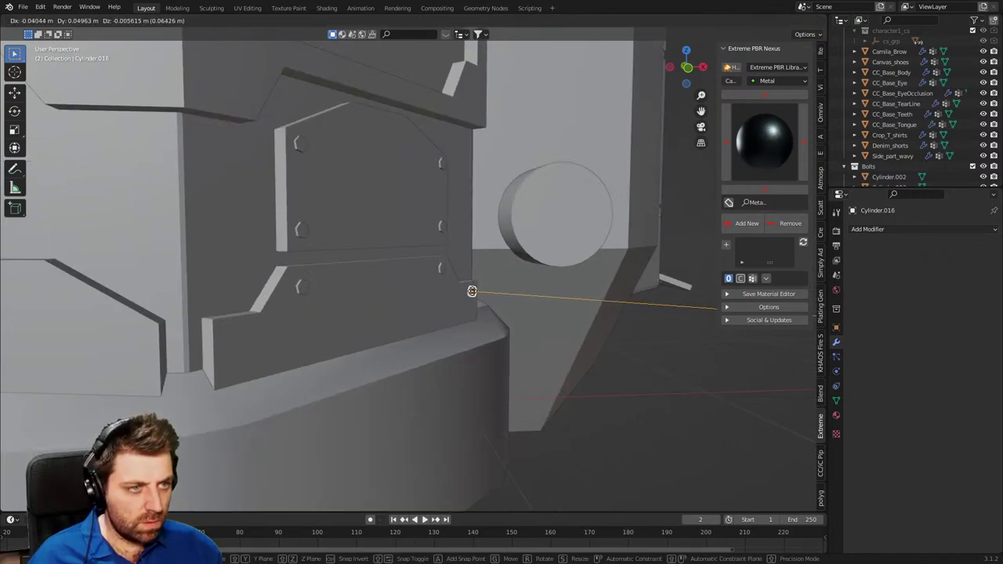
{"action": "left_click", "coordinate": [471, 290]}
Move the misplaced bolt at the panel's opposite end, nearest the ship's front, onto the panel face.
{"action": "key", "text": "z"}
{"action": "left_click", "coordinate": [157, 327]}
{"action": "left_click", "coordinate": [212, 330]}
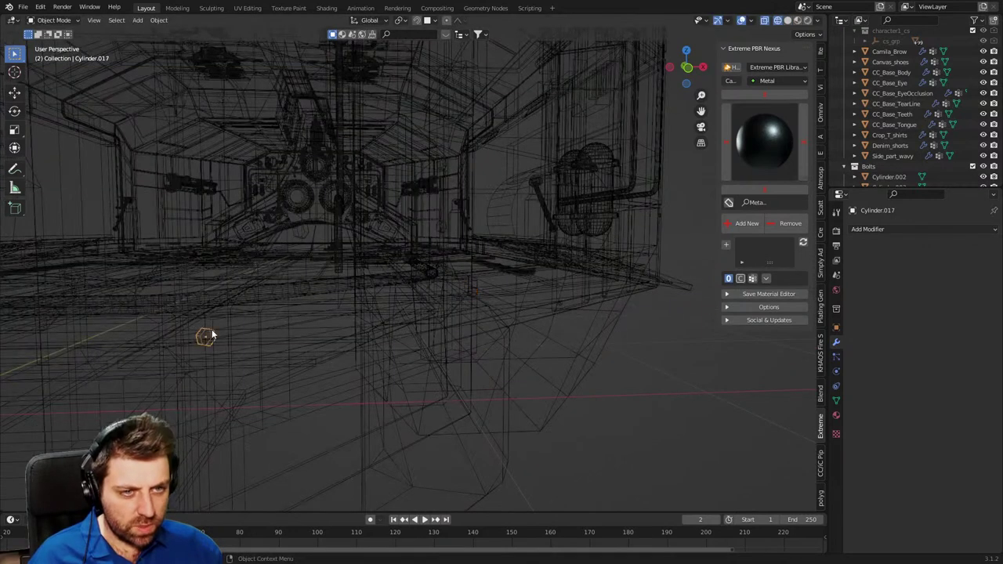
{"action": "key", "text": "z"}
{"action": "left_click", "coordinate": [241, 342]}
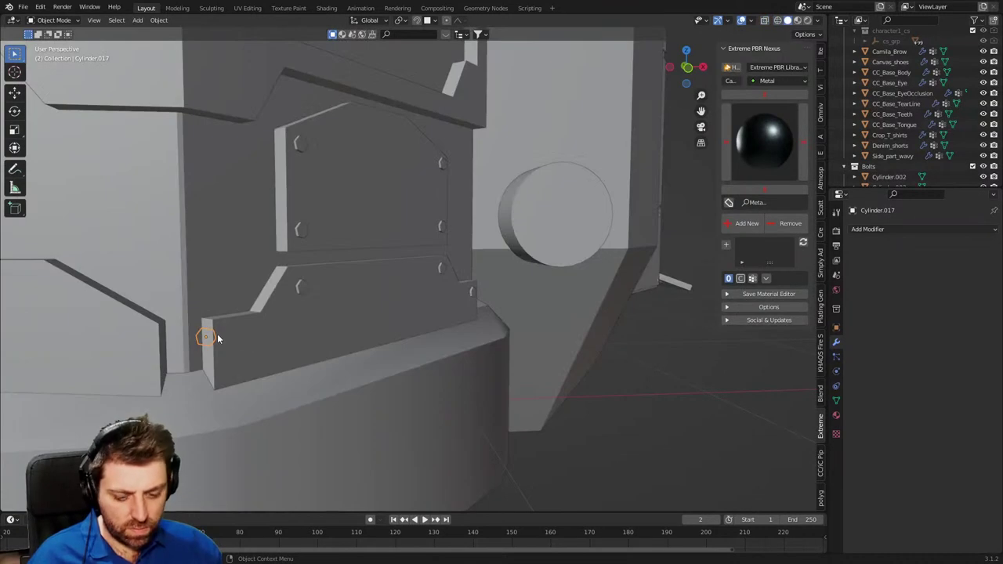
{"action": "key", "text": "g"}
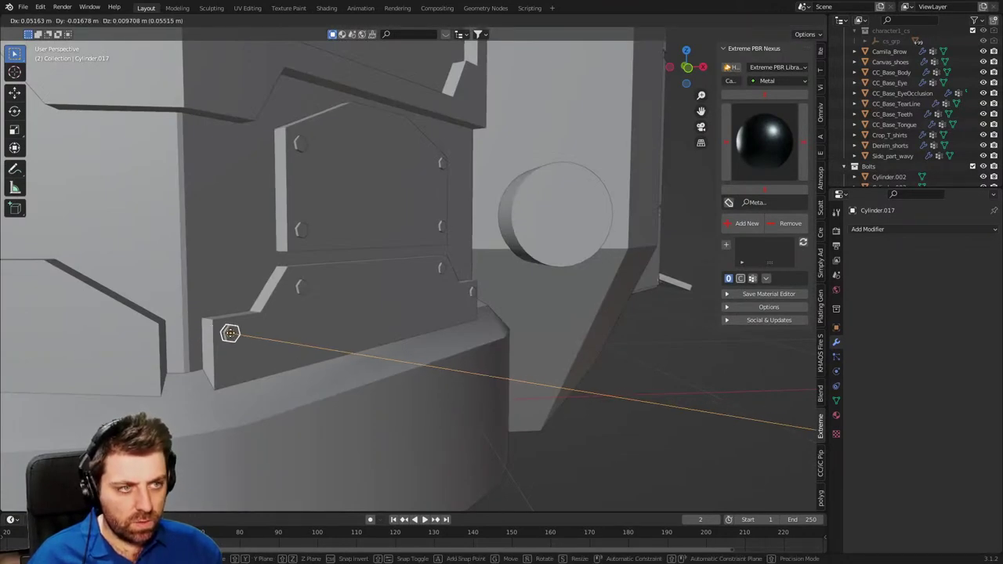
{"action": "left_click", "coordinate": [231, 330]}
Duplicate the bolt onto the four corners of the lower front panel beside the central nose plate.
{"action": "middle_click_drag", "start_coordinate": [231, 330], "coordinate": [276, 328]}
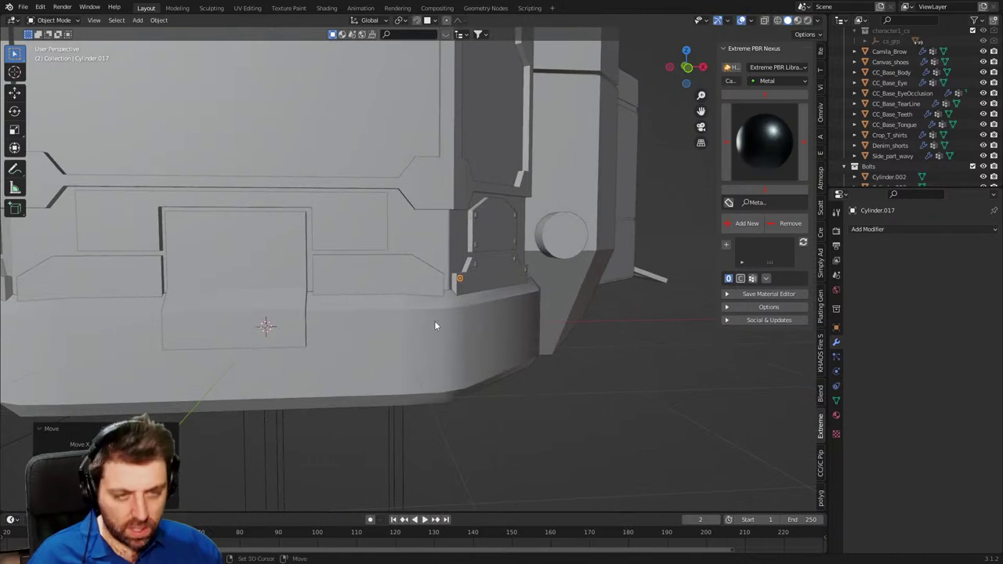
{"action": "key", "text": "shift+d"}
{"action": "left_click", "coordinate": [319, 263]}
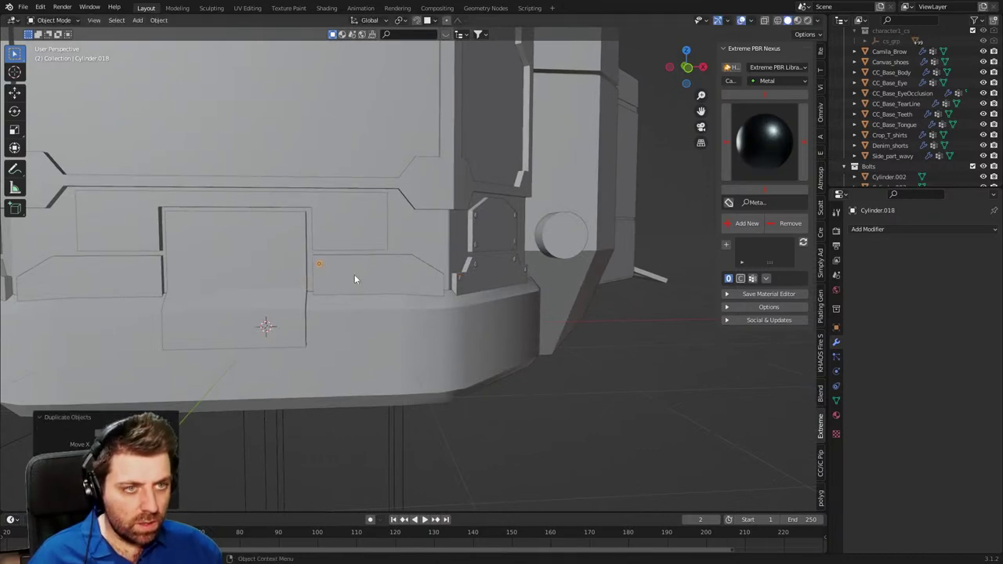
{"action": "key", "text": "shift+d"}
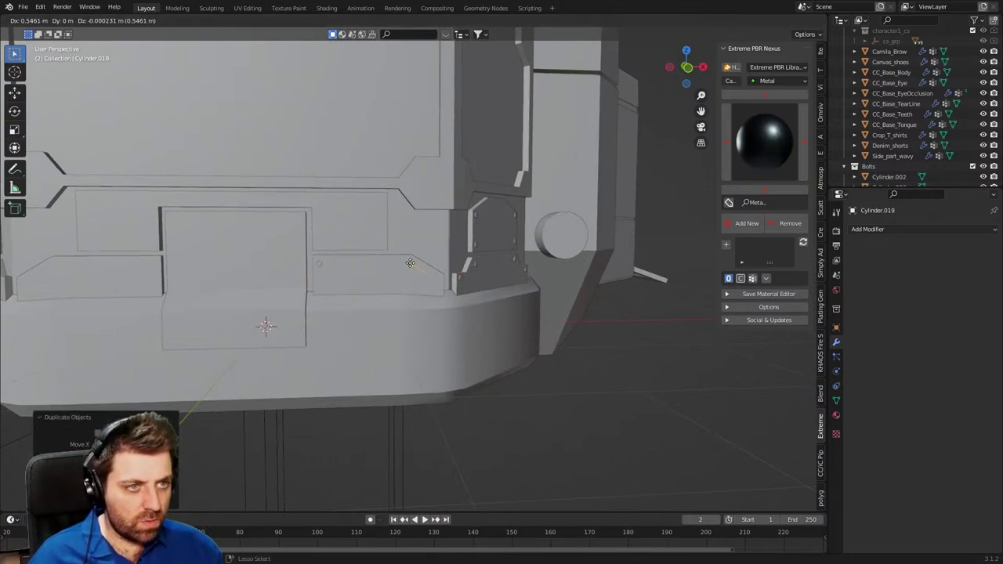
{"action": "left_click", "coordinate": [410, 263]}
{"action": "key", "text": "shift+d"}
{"action": "left_click", "coordinate": [439, 293]}
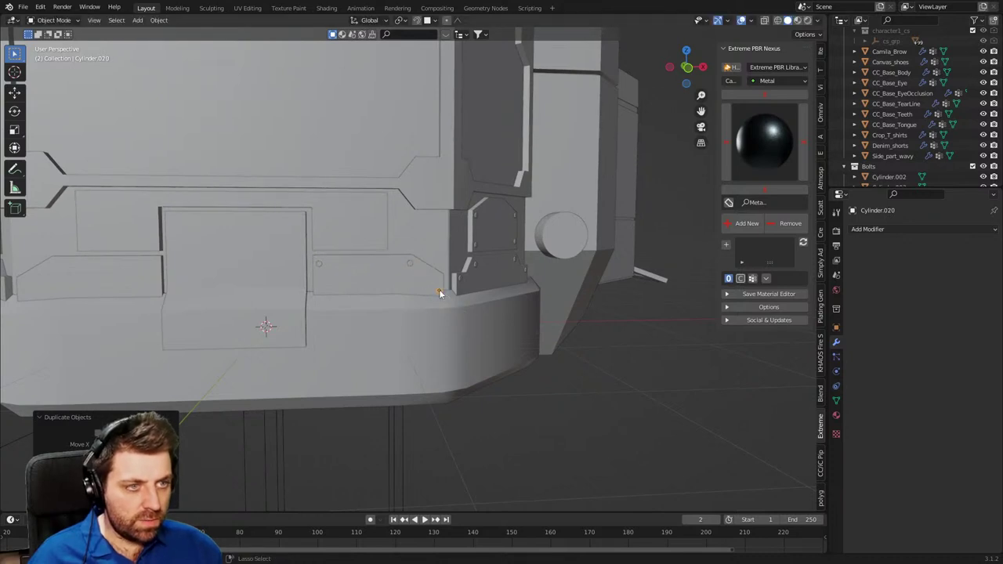
{"action": "key", "text": "shift+d"}
{"action": "left_click", "coordinate": [320, 289]}
{"action": "scroll", "coordinate": [342, 302], "scroll_direction": "up", "scroll_amount": 4}
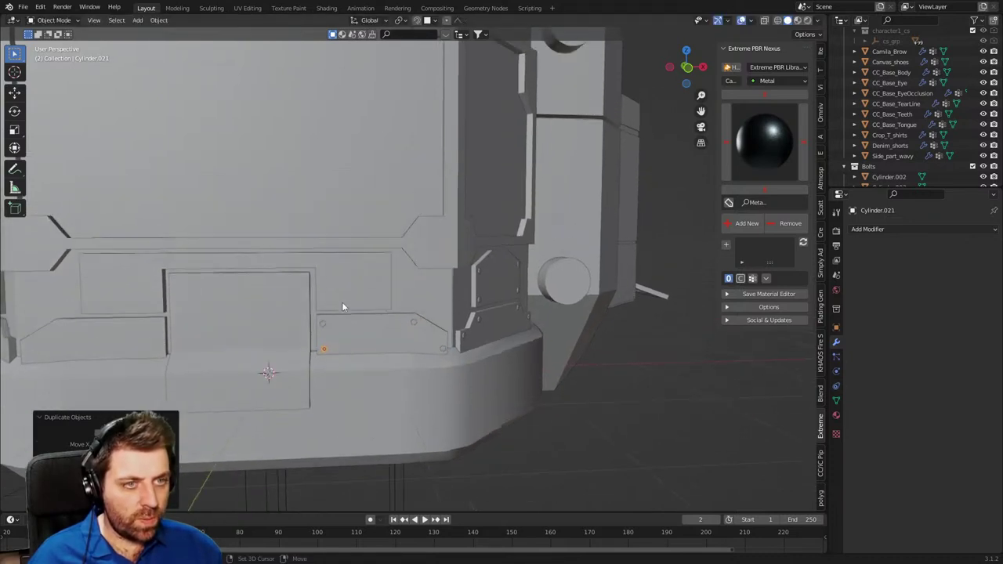
Duplicate the bolt onto the two lower corners and the outer upper corner of the upper panel beside the central nose plate.
{"action": "key", "text": "shift+d"}
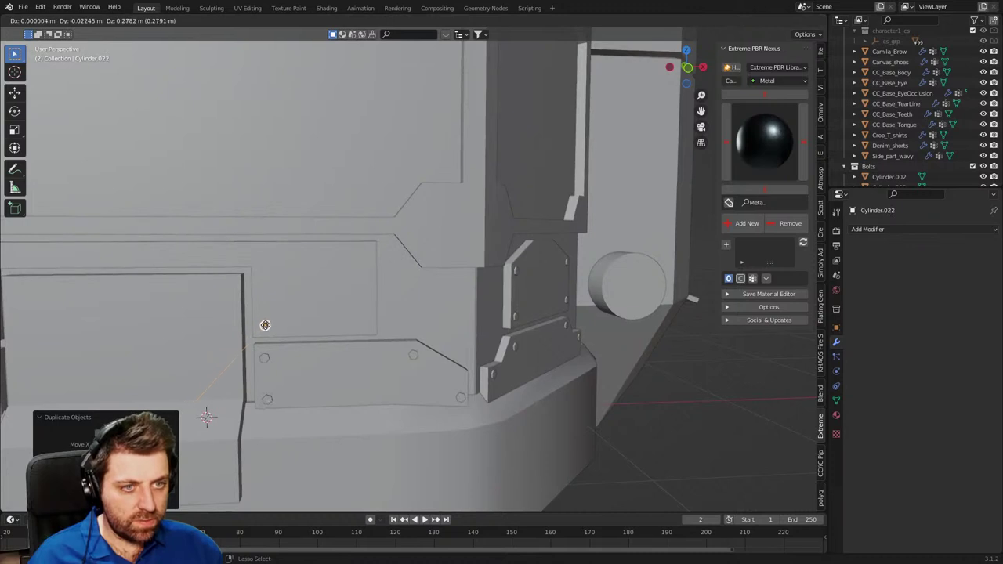
{"action": "left_click", "coordinate": [264, 328]}
{"action": "key", "text": "shift+d"}
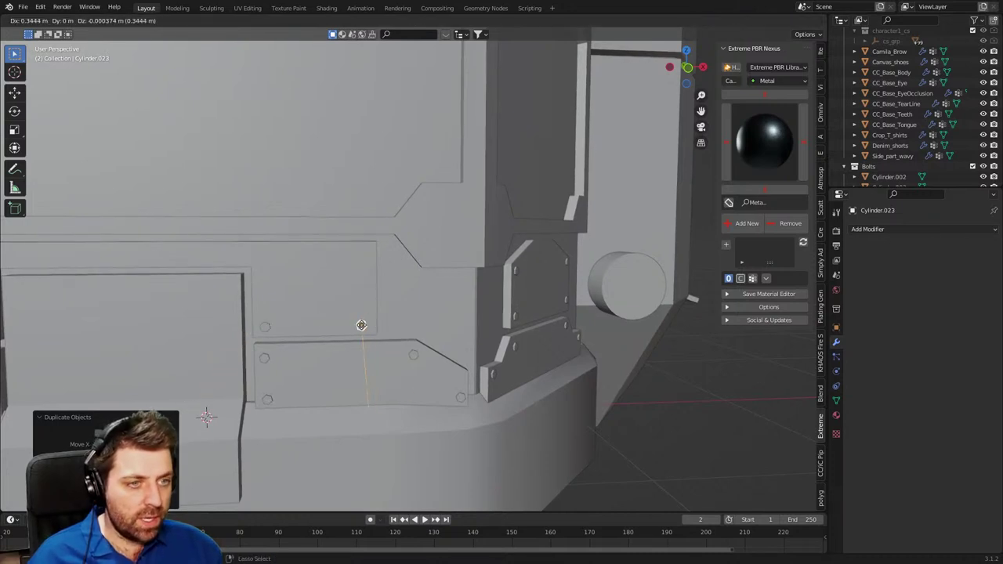
{"action": "left_click", "coordinate": [364, 325]}
{"action": "key", "text": "shift+d"}
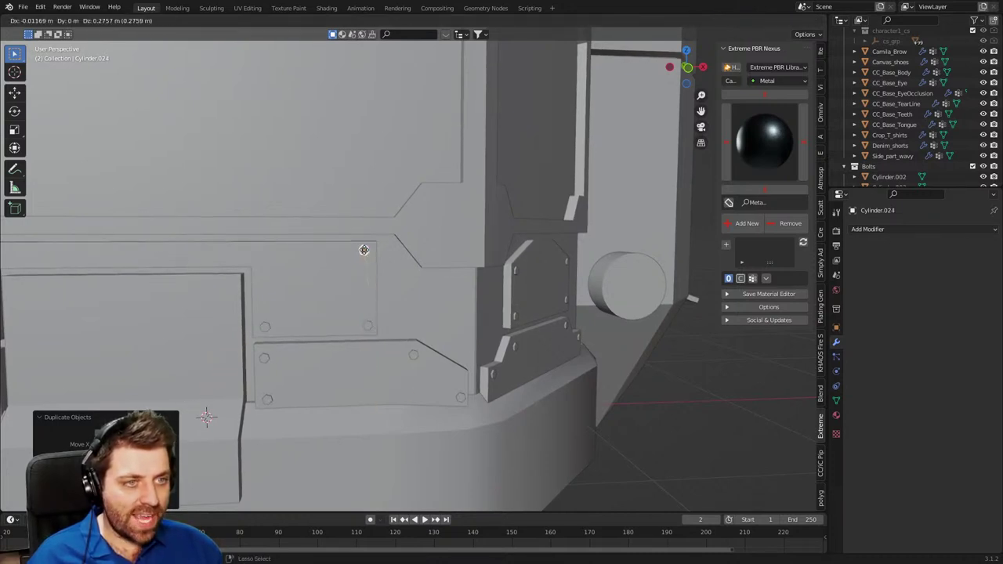
{"action": "left_click", "coordinate": [367, 250]}
Duplicate the bolt onto the upper and lower corners of the central nose plate, on the side nearest the bolted panels.
{"action": "middle_click_drag", "start_coordinate": [345, 298], "coordinate": [423, 255]}
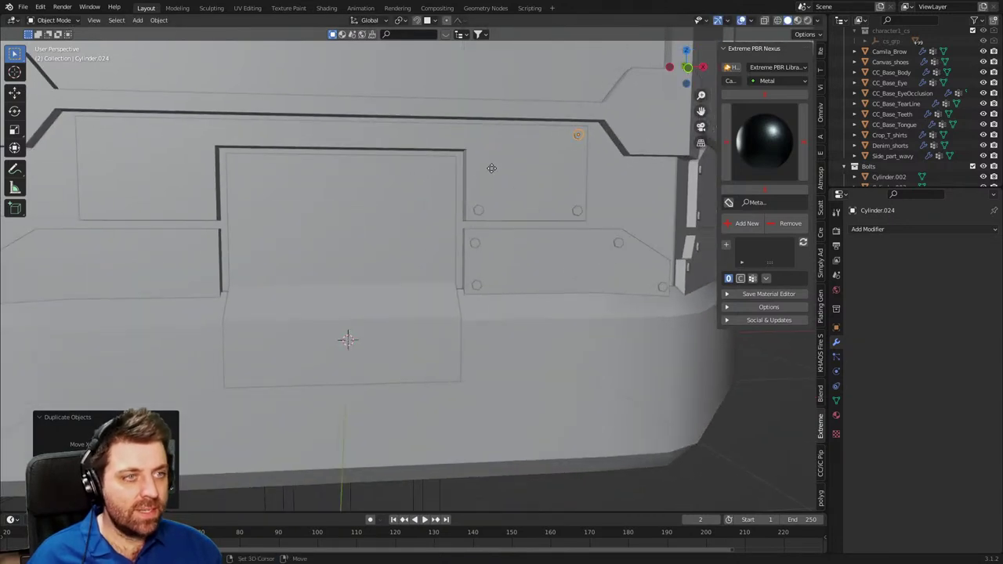
{"action": "key", "text": "shift+d"}
{"action": "left_click", "coordinate": [447, 165]}
{"action": "middle_click_drag", "start_coordinate": [448, 202], "coordinate": [432, 178]}
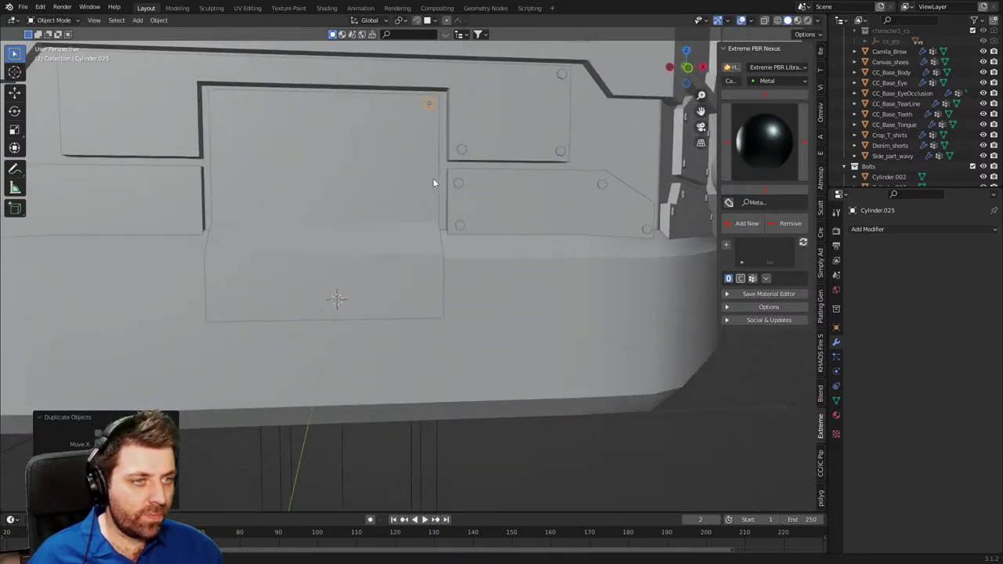
{"action": "key", "text": "shift+d"}
{"action": "left_click", "coordinate": [437, 309]}
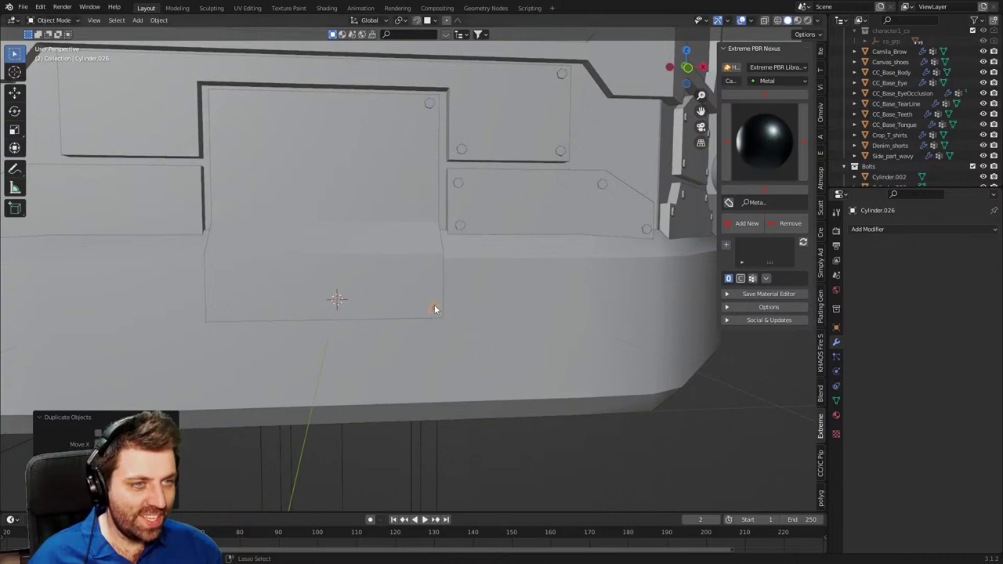
Duplicate the bolt up to the upper corner of the central tab plate on the sloped nose above the windshield.
{"action": "middle_click_drag", "start_coordinate": [437, 308], "coordinate": [434, 363]}
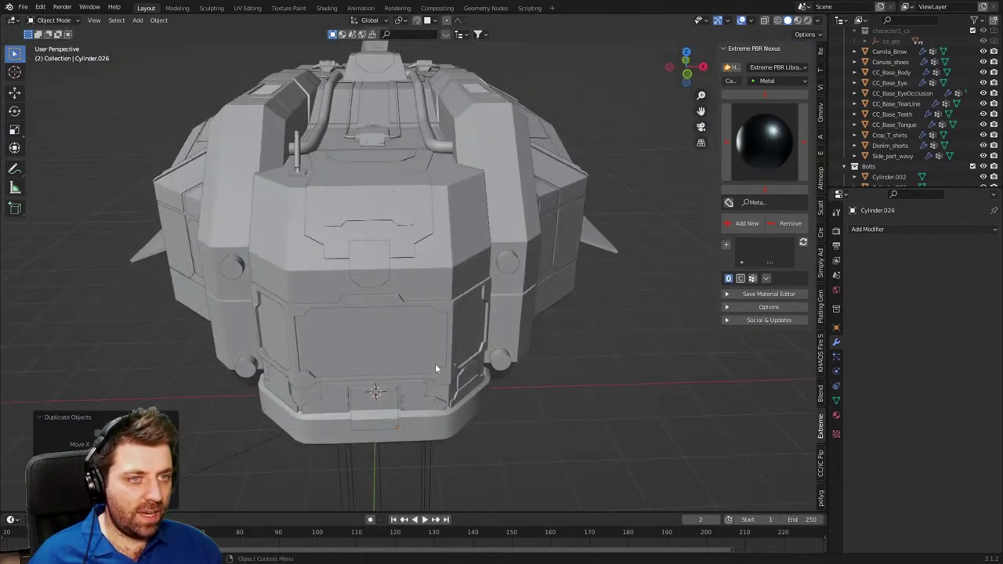
{"action": "scroll", "coordinate": [438, 384], "scroll_direction": "up", "scroll_amount": 4}
{"action": "key", "text": "shift+d"}
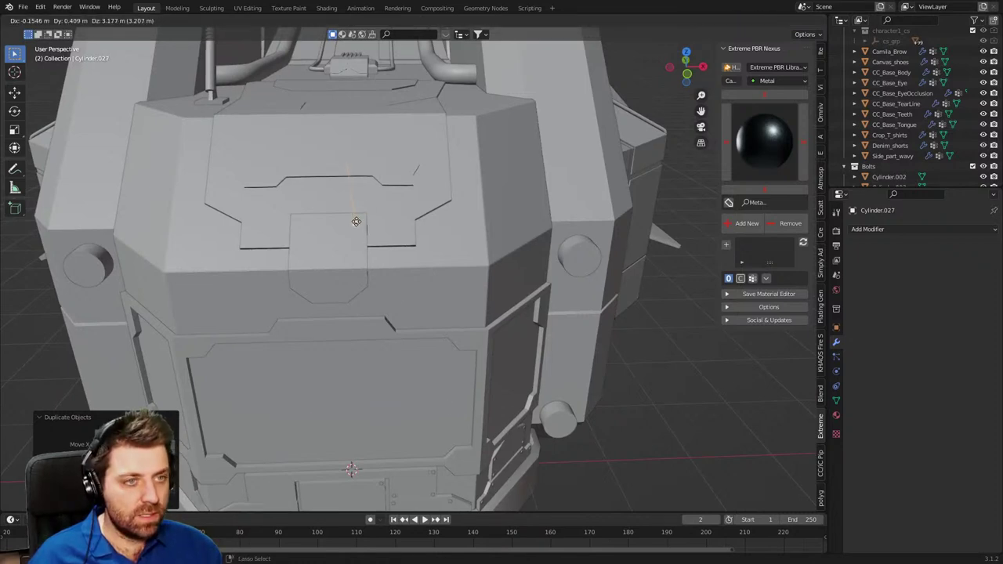
{"action": "left_click", "coordinate": [359, 220]}
{"action": "key", "text": "shift+d"}
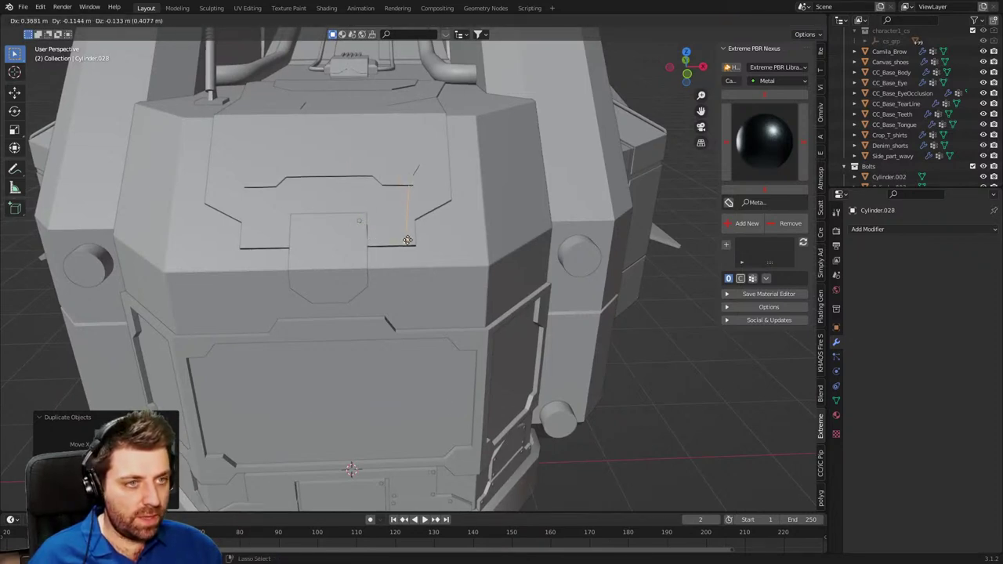
{"action": "left_click", "coordinate": [409, 239]}
{"action": "key", "text": "ctrl+z"}
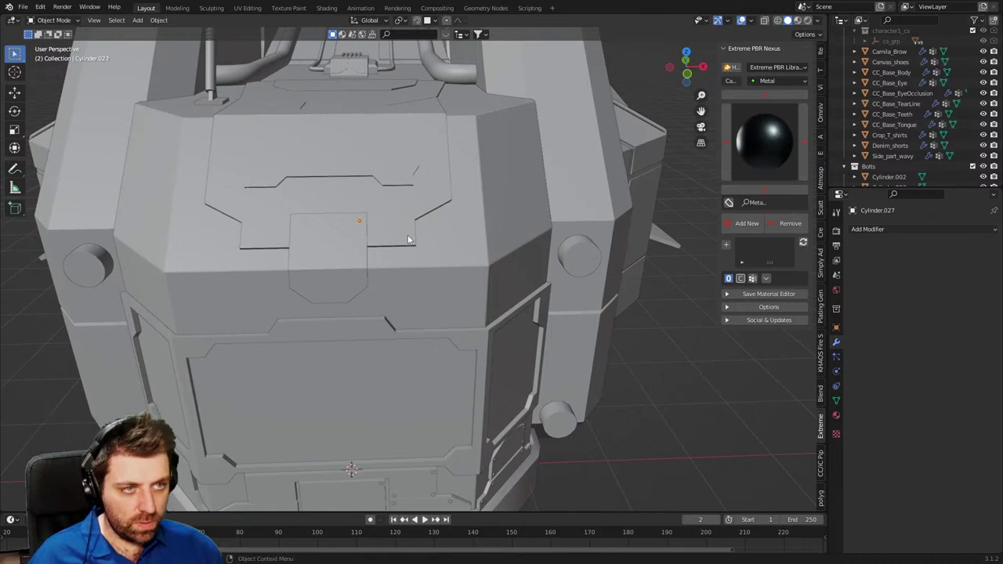
Duplicate the tab plate's bolt onto the lower outer corner of the stepped panel beside it.
{"action": "key", "text": "shift+d"}
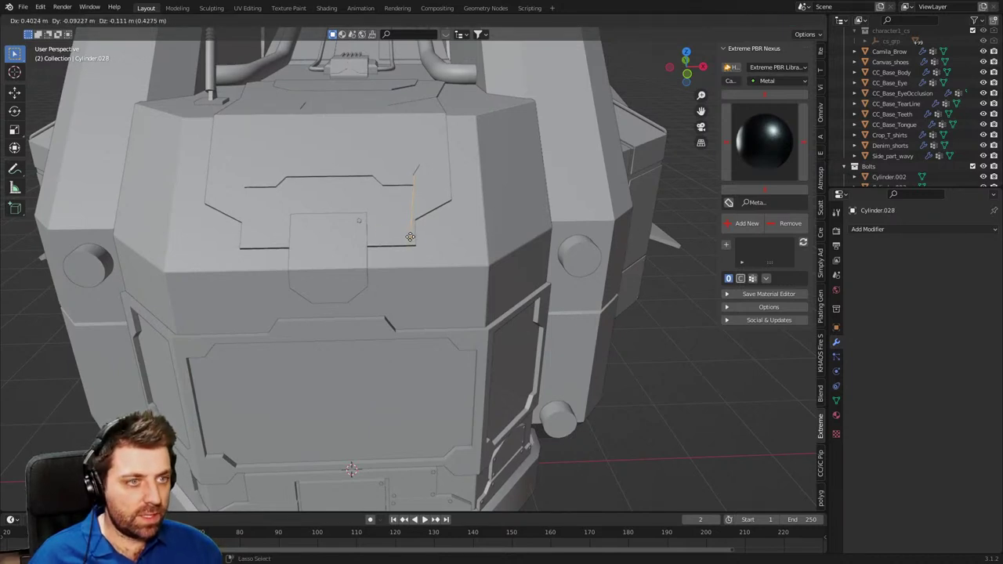
{"action": "left_click", "coordinate": [410, 236]}
{"action": "scroll", "coordinate": [900, 152], "scroll_direction": "down", "scroll_amount": 10}
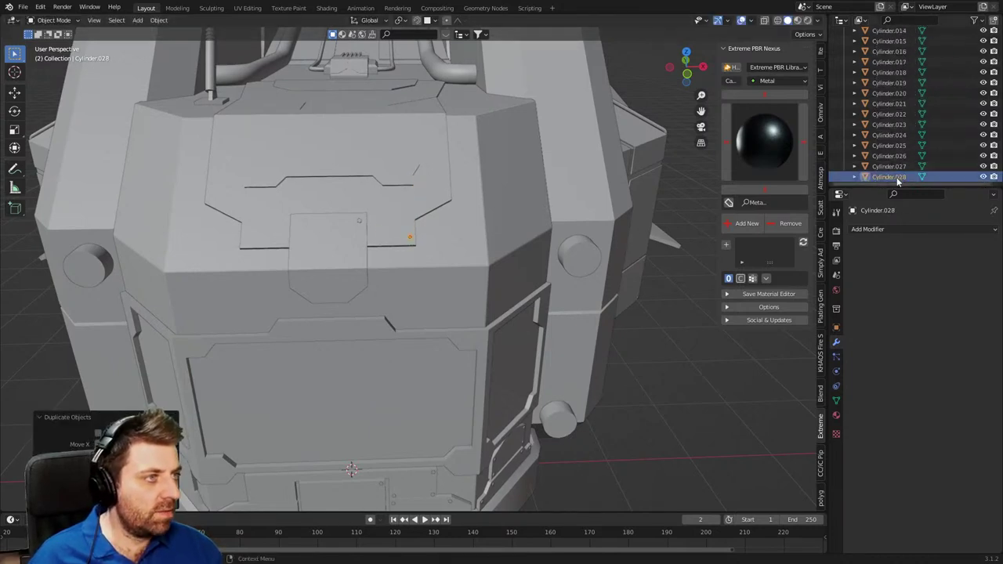
{"action": "scroll", "coordinate": [897, 177], "scroll_direction": "up", "scroll_amount": 7}
{"action": "left_click", "coordinate": [898, 51]}
{"action": "scroll", "coordinate": [901, 102], "scroll_direction": "down", "scroll_amount": 7}
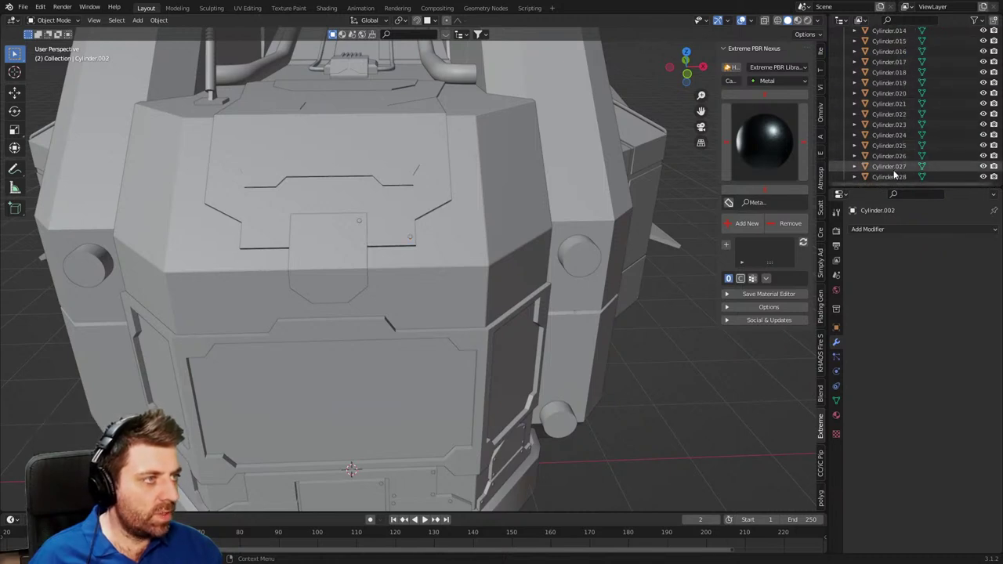
{"action": "left_click", "coordinate": [894, 175], "text": "shift"}
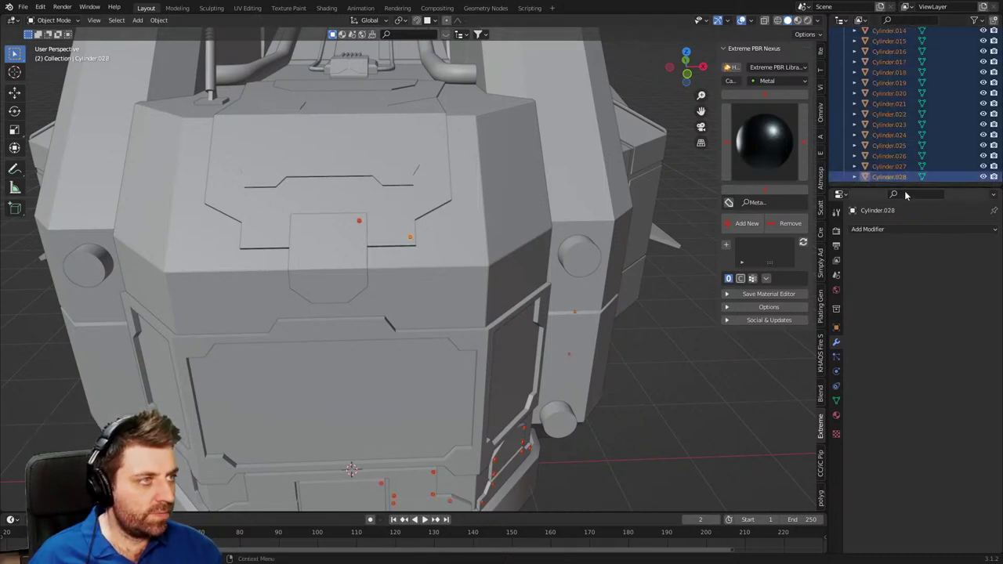
Join the bolts Cylinder.002 through Cylinder.027 into one object, with Cylinder.027 as the active one.
{"action": "left_click", "coordinate": [894, 167]}
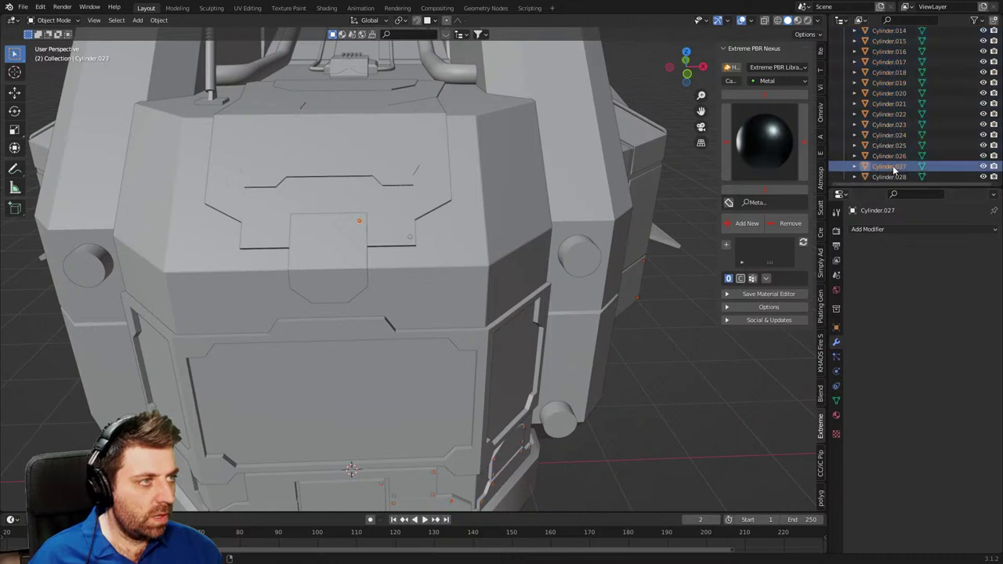
{"action": "scroll", "coordinate": [894, 126], "scroll_direction": "up", "scroll_amount": 5}
{"action": "left_click", "coordinate": [895, 75], "text": "shift"}
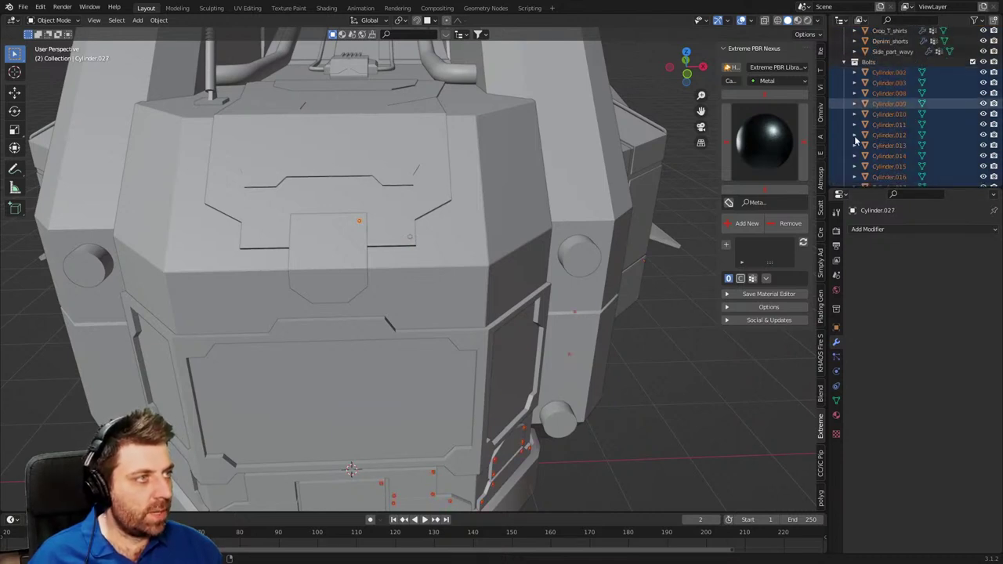
{"action": "key", "text": "ctrl+j"}
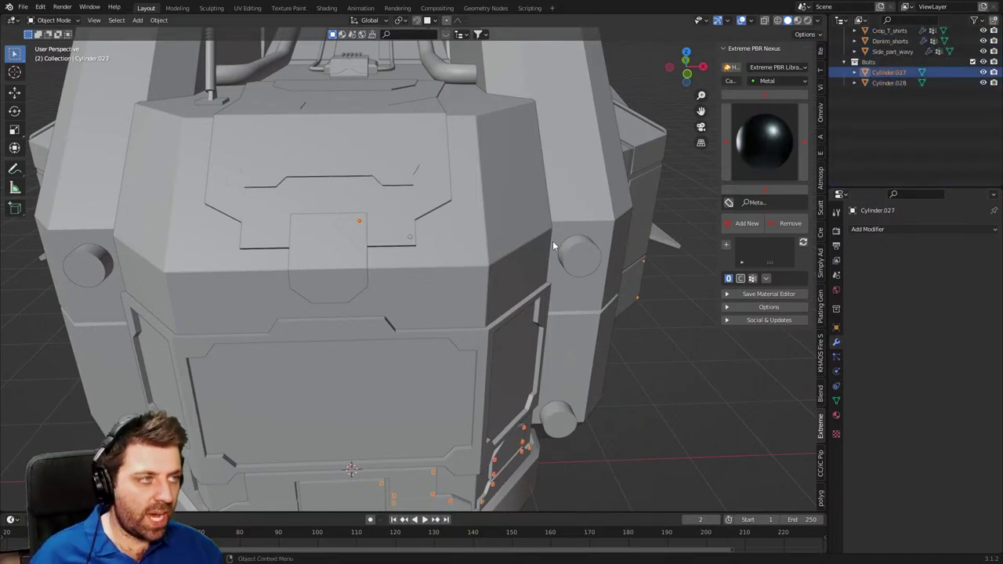
Add a Mirror modifier on the X axis to the joined bolts, using the hull object Plane.016 as mirror object.
{"action": "left_click", "coordinate": [889, 228]}
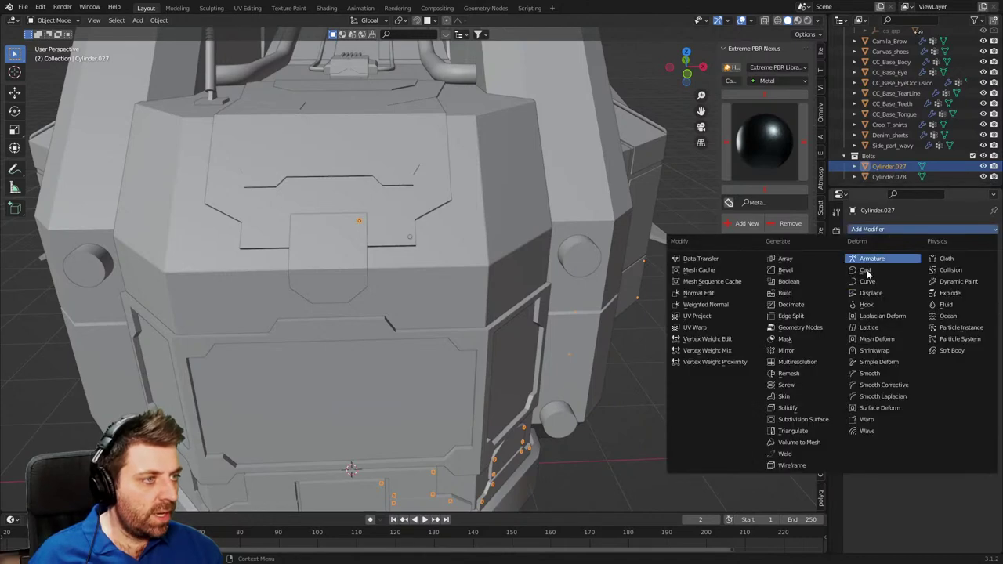
{"action": "left_click", "coordinate": [786, 350]}
{"action": "scroll", "coordinate": [676, 403], "scroll_direction": "down", "scroll_amount": 6}
{"action": "middle_click_drag", "start_coordinate": [676, 403], "coordinate": [646, 381]}
{"action": "middle_click_drag", "start_coordinate": [667, 263], "coordinate": [620, 282]}
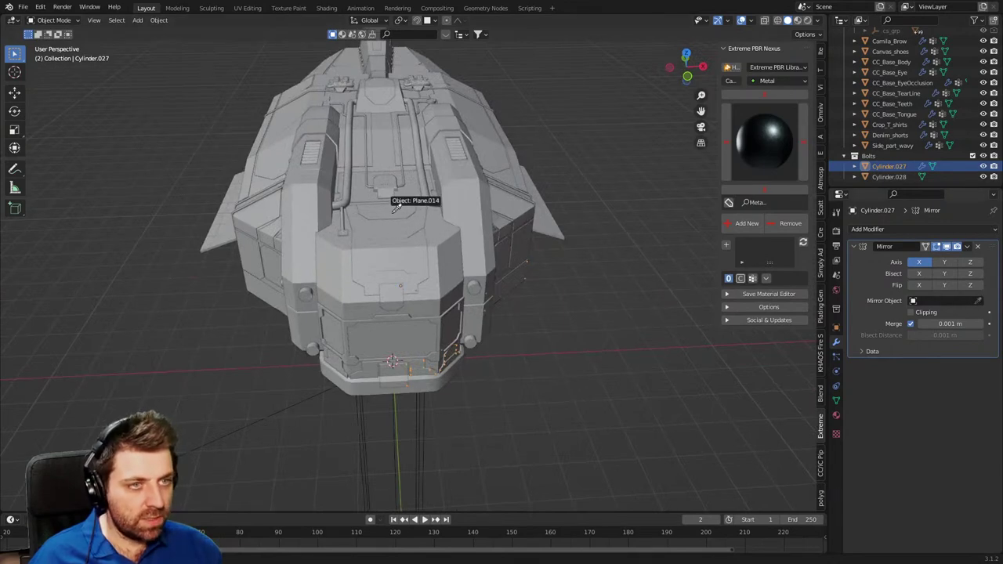
{"action": "left_click", "coordinate": [408, 195]}
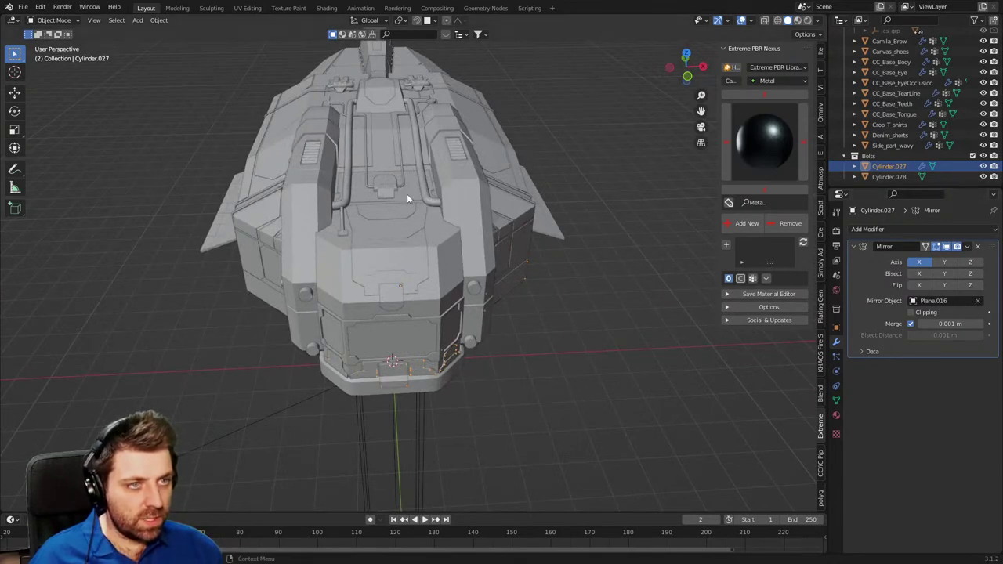
Assign the existing Galvanized_steel_01 material to the joined bolts.
{"action": "middle_click_drag", "start_coordinate": [511, 310], "coordinate": [523, 363]}
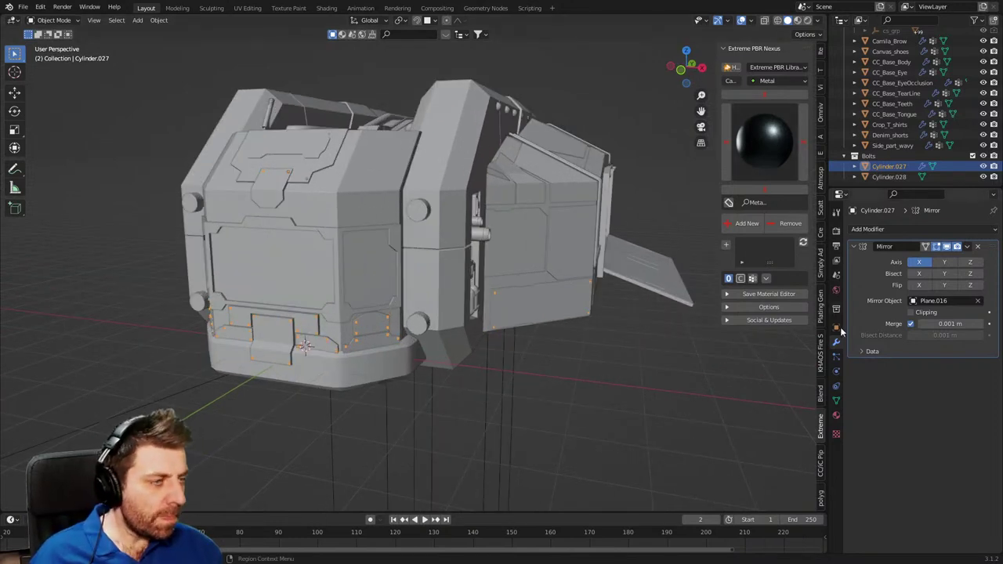
{"action": "left_click", "coordinate": [836, 415]}
{"action": "left_click", "coordinate": [855, 273]}
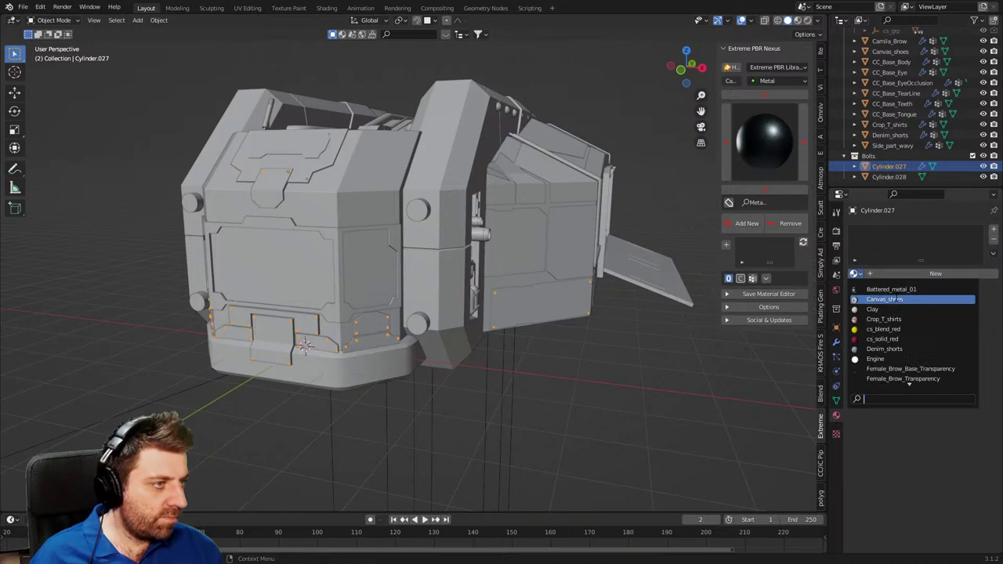
{"action": "scroll", "coordinate": [900, 300], "scroll_direction": "down", "scroll_amount": 6}
{"action": "left_click", "coordinate": [904, 301]}
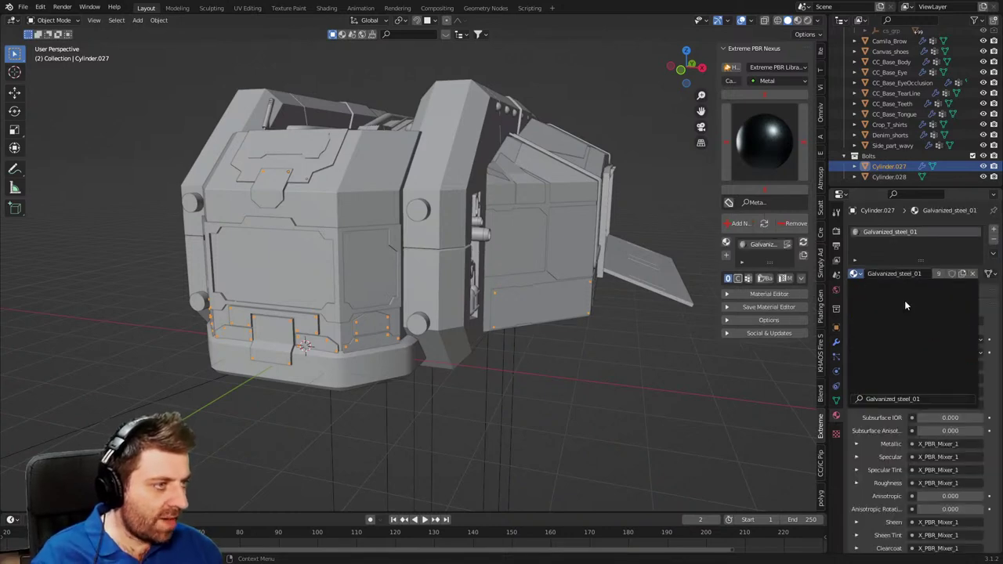
Switch the viewport to rendered shading and deselect the bolts to view the ship's nose and side.
{"action": "scroll", "coordinate": [505, 388], "scroll_direction": "up", "scroll_amount": 5}
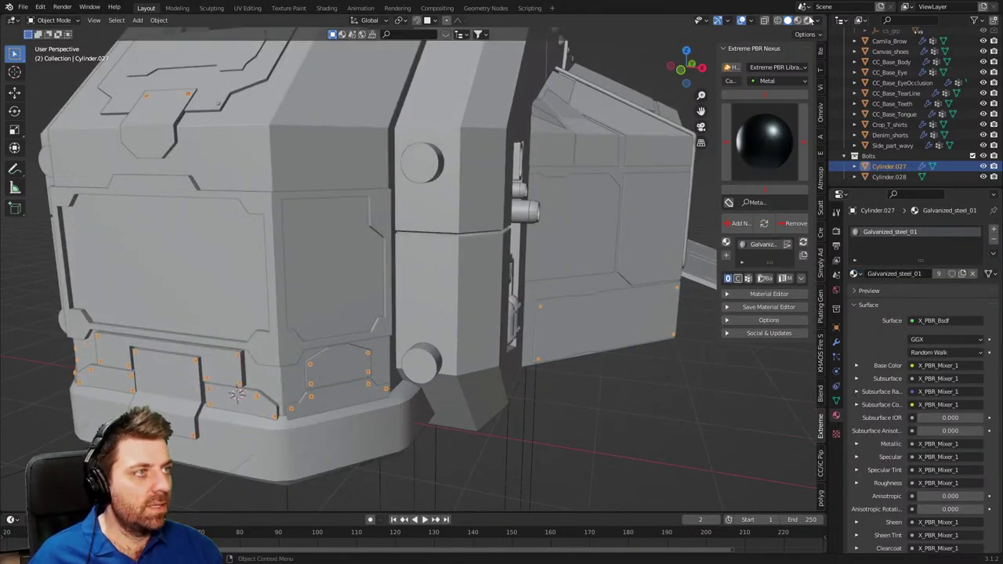
{"action": "key", "text": "z"}
{"action": "key", "text": "8"}
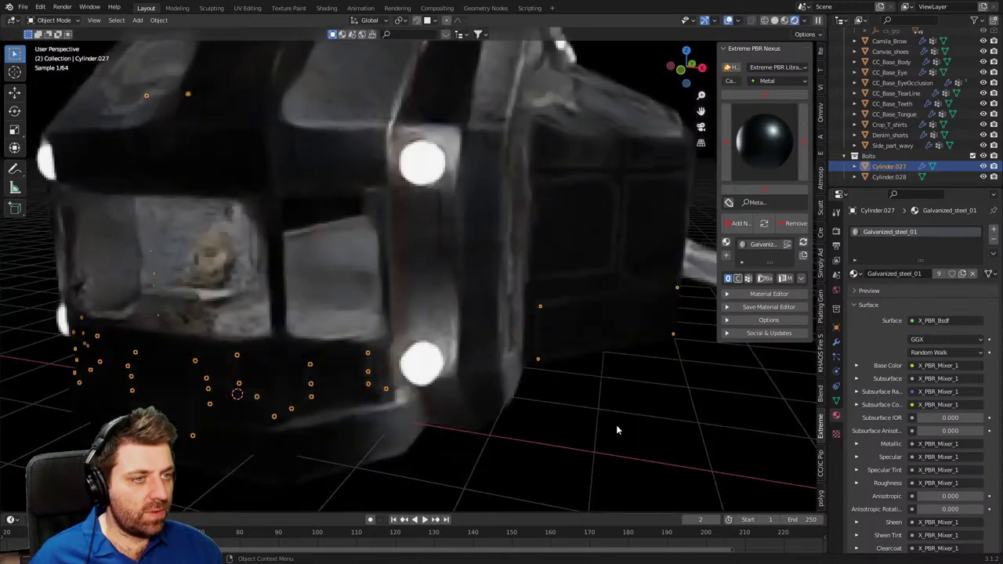
{"action": "left_click", "coordinate": [617, 429]}
{"action": "mouse_move", "coordinate": [644, 422]}
{"action": "middle_mouse_down"}
{"action": "mouse_move", "coordinate": [585, 401]}
{"action": "mouse_move", "coordinate": [764, 344]}
{"action": "middle_mouse_up"}
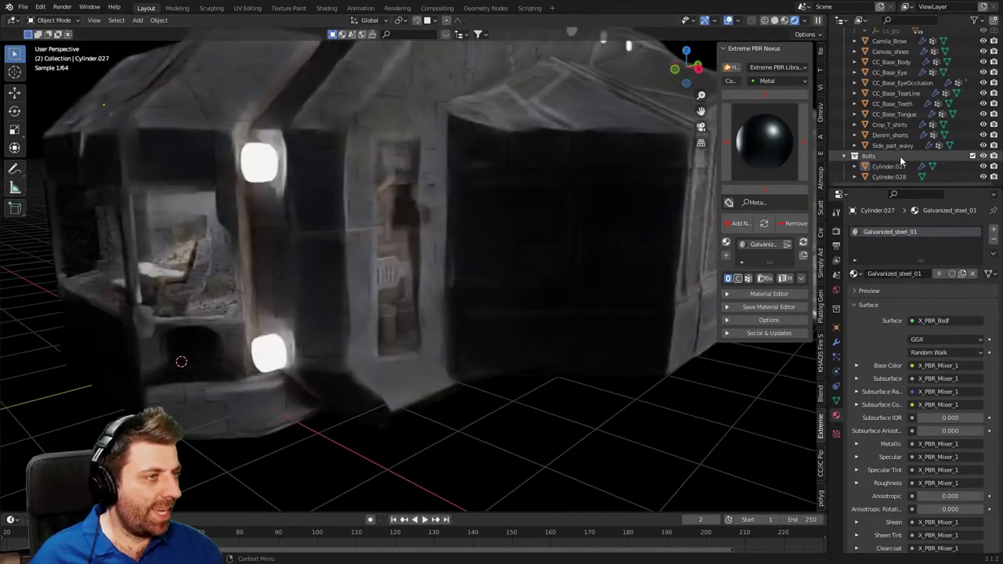
Filter the scene's object list by "sun" and select the Sun light.
{"action": "scroll", "coordinate": [901, 156], "scroll_direction": "up", "scroll_amount": 10}
{"action": "left_click", "coordinate": [903, 19]}
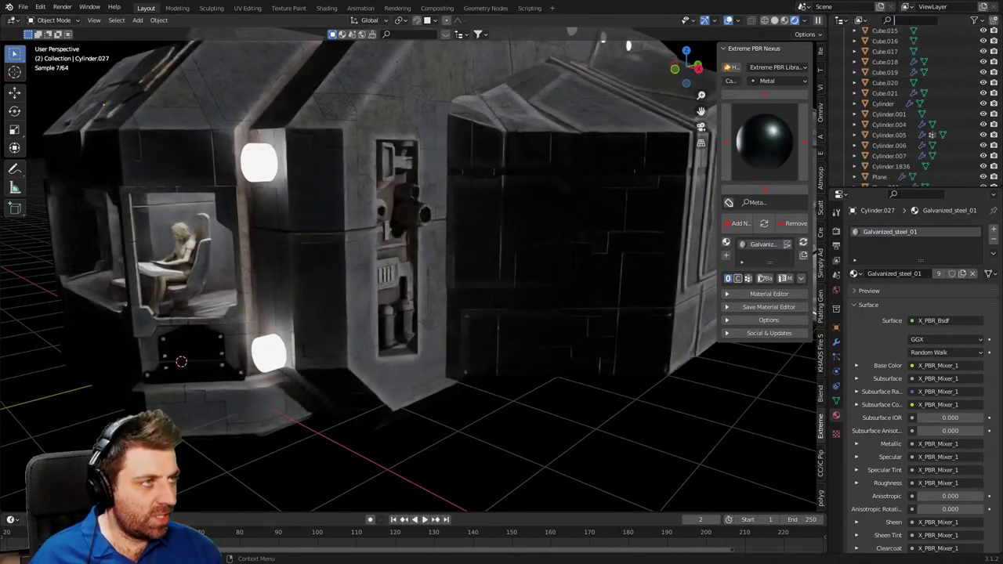
{"action": "type", "text": "suit"}
{"action": "key", "text": "BackSpace"}
{"action": "key", "text": "BackSpace"}
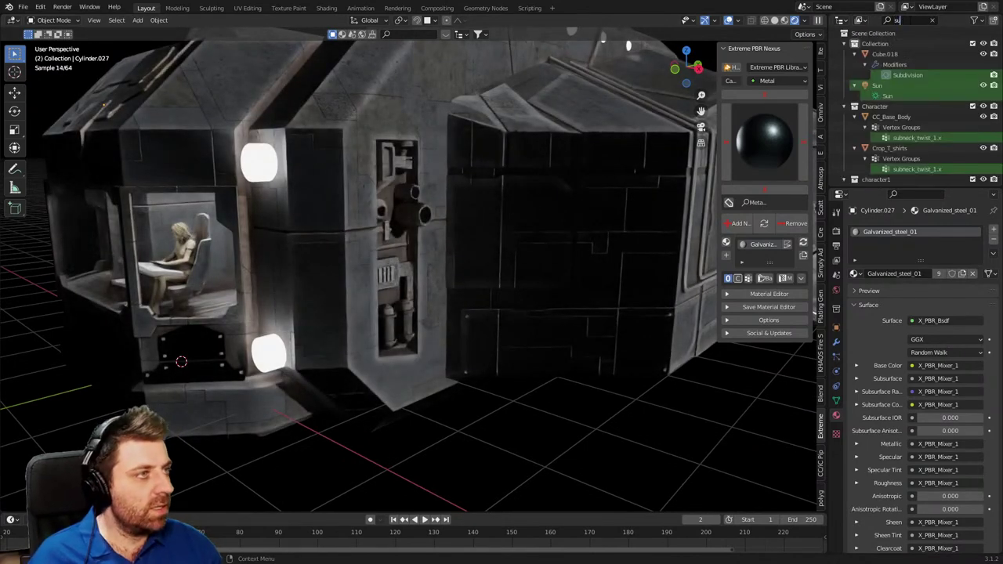
{"action": "type", "text": "n"}
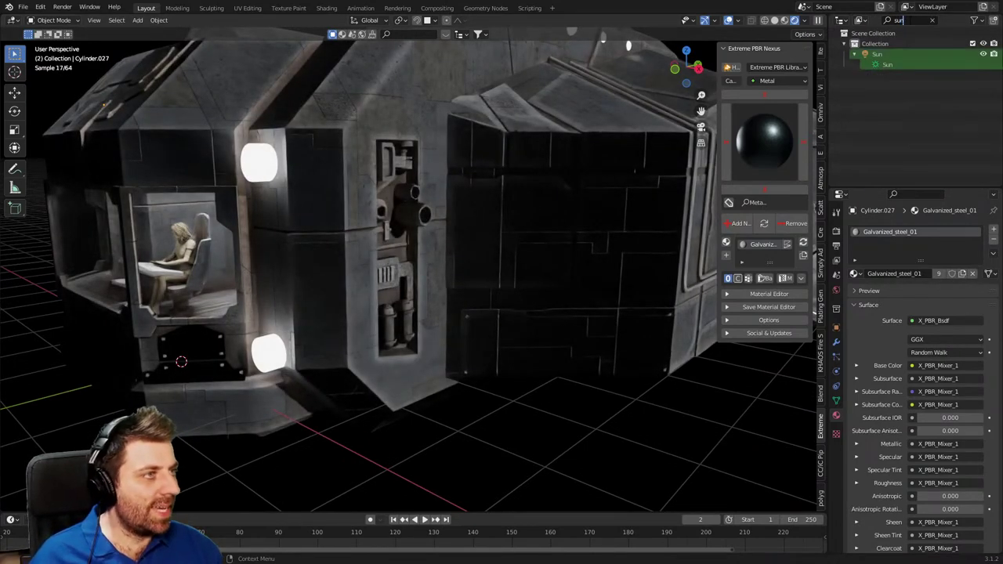
{"action": "left_click", "coordinate": [881, 54]}
Rotate the Sun light around the global Z axis so it lights the side of the ship with the open ramp.
{"action": "key", "text": "Home"}
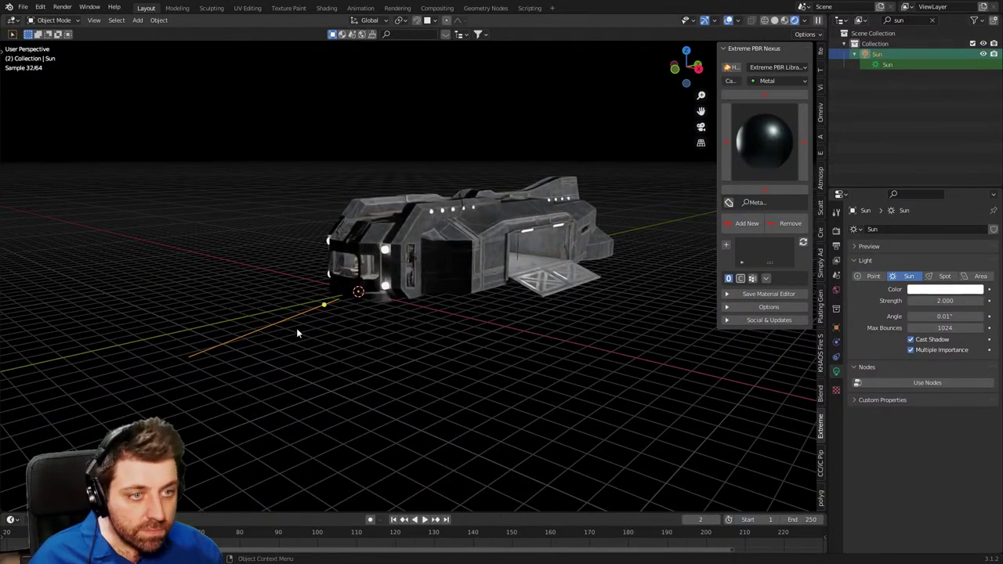
{"action": "key", "text": "r"}
{"action": "key", "text": "z"}
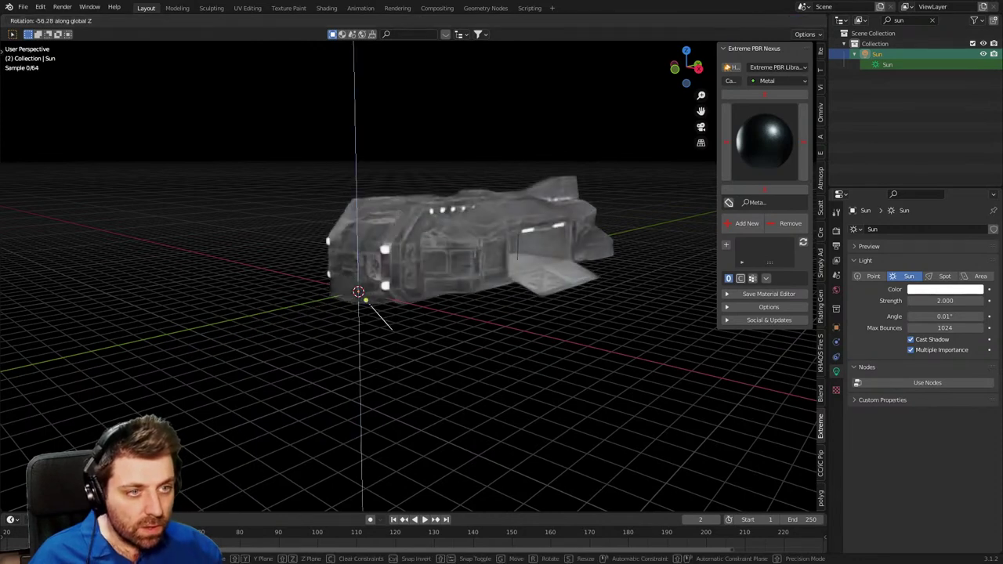
{"action": "left_click", "coordinate": [477, 384]}
{"action": "scroll", "coordinate": [477, 385], "scroll_direction": "up", "scroll_amount": 4}
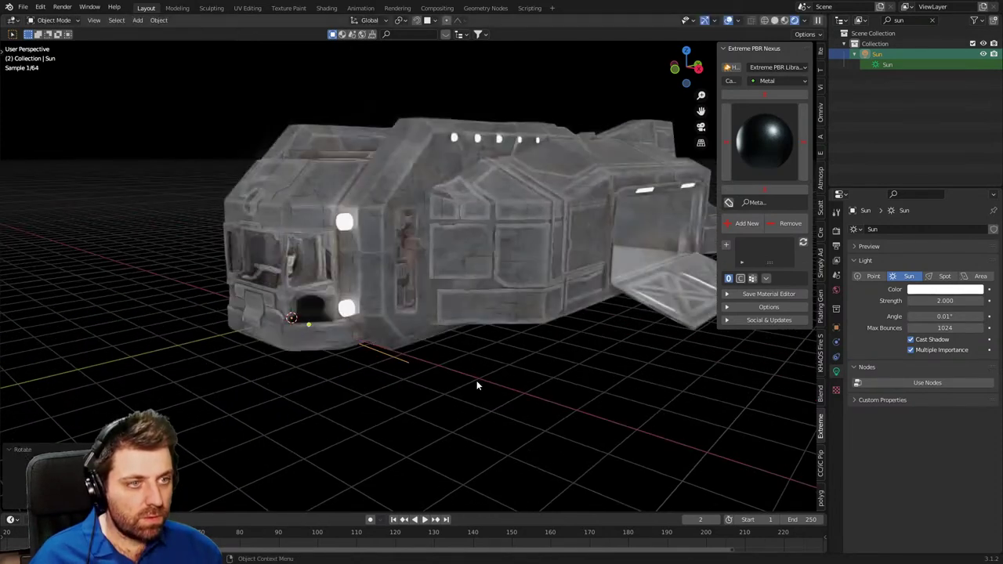
Examine the steel bolts on the lower nose panels up close in the rendered view.
{"action": "left_click", "coordinate": [494, 404]}
{"action": "middle_click_drag", "start_coordinate": [494, 404], "coordinate": [526, 391]}
{"action": "scroll", "coordinate": [527, 395], "scroll_direction": "up", "scroll_amount": 3}
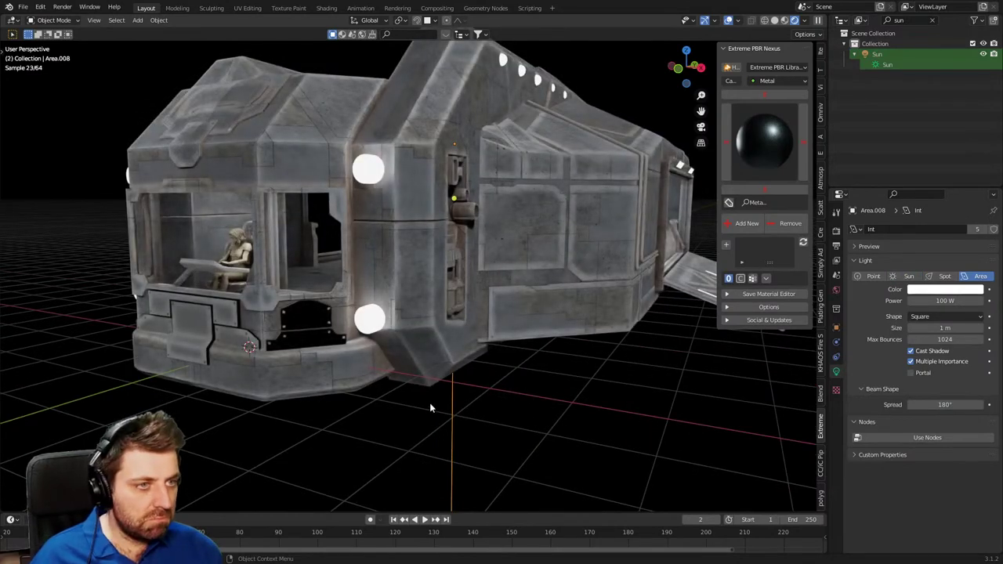
{"action": "middle_click_drag", "start_coordinate": [399, 393], "coordinate": [438, 379]}
{"action": "scroll", "coordinate": [438, 380], "scroll_direction": "up", "scroll_amount": 4}
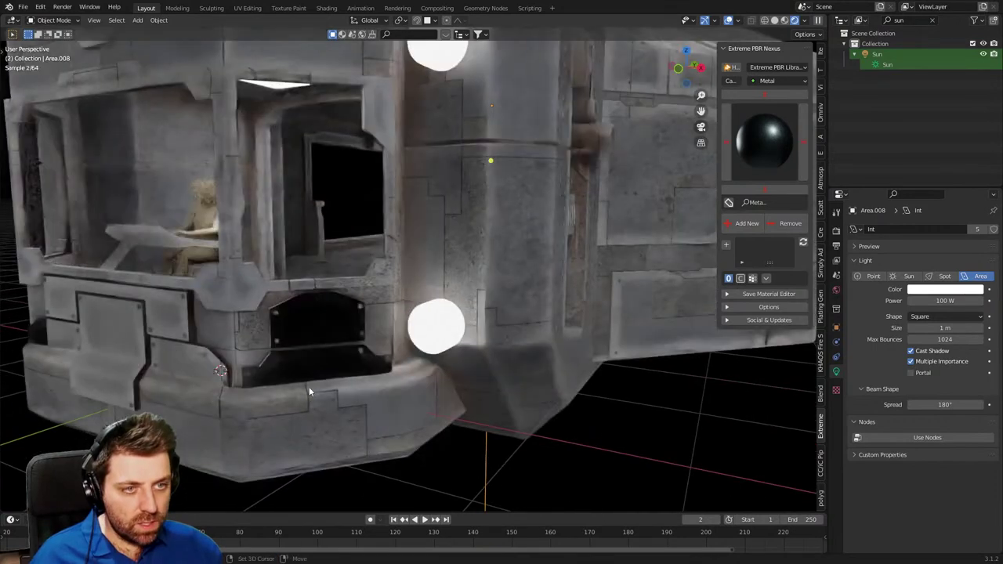
{"action": "middle_click_drag", "start_coordinate": [309, 388], "coordinate": [370, 358], "text": "shift"}
{"action": "scroll", "coordinate": [371, 358], "scroll_direction": "up", "scroll_amount": 2}
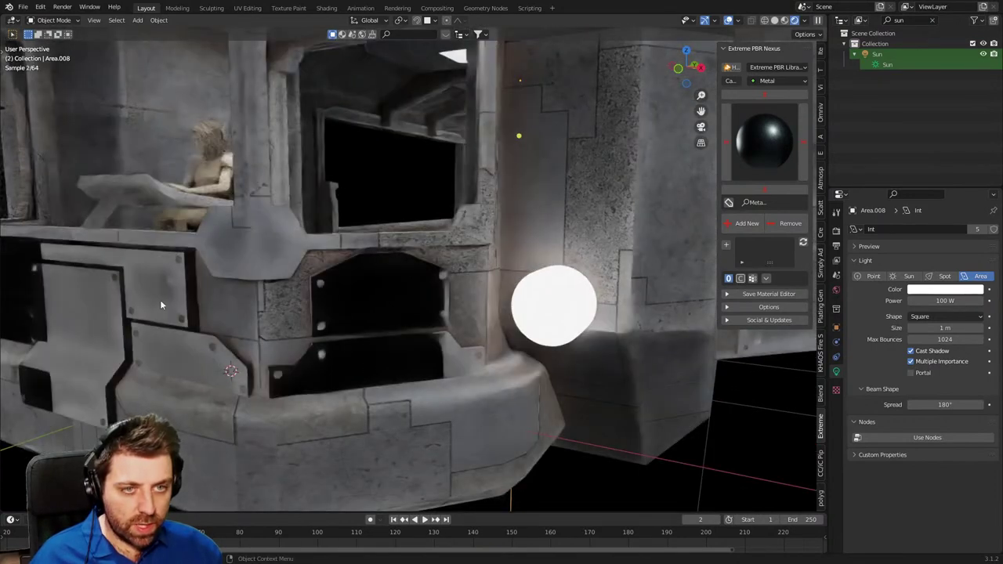
Turn on the face orientation overlay to check the normals of the dark lower nose panels and the hull.
{"action": "left_click", "coordinate": [160, 300]}
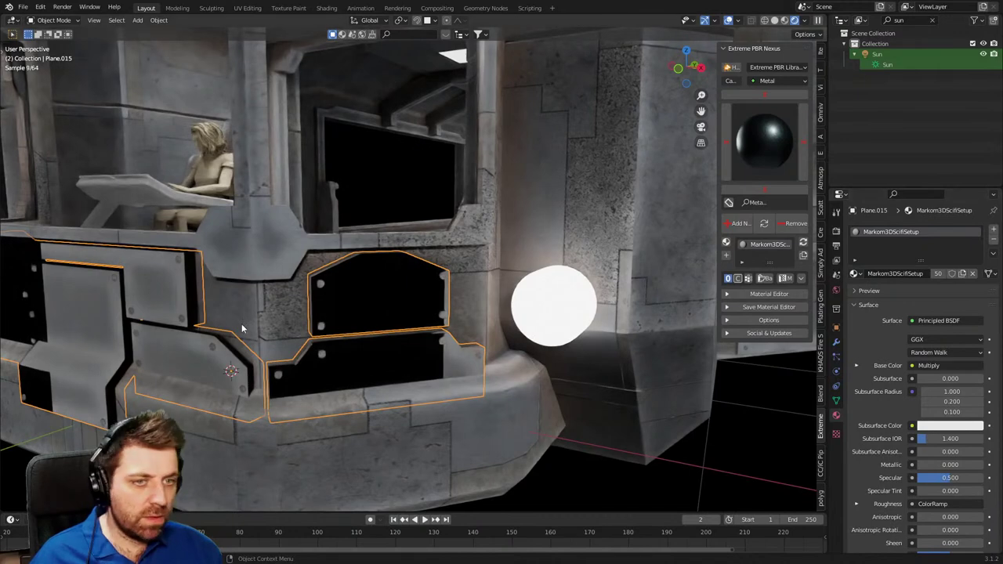
{"action": "key", "text": "Tab"}
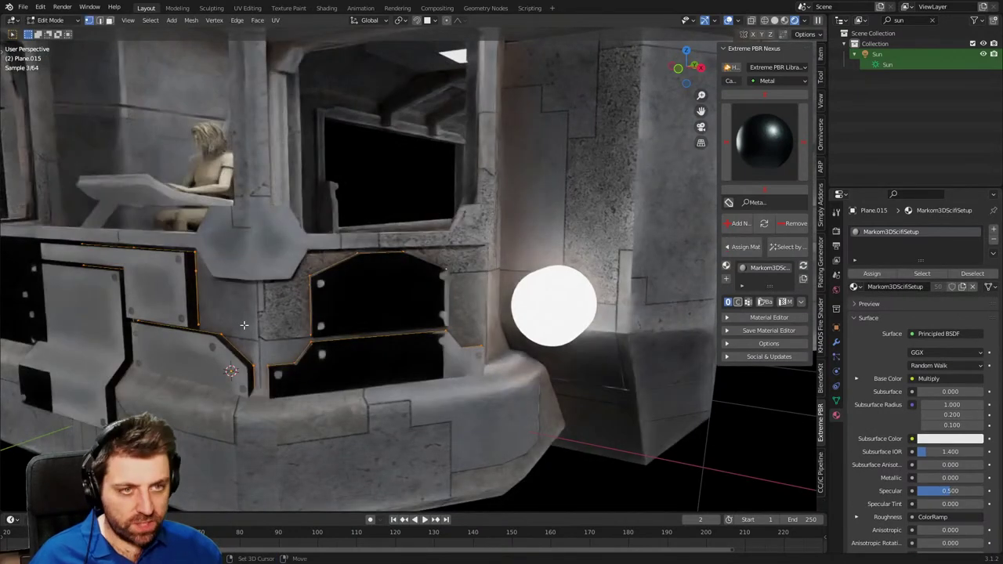
{"action": "key", "text": "Tab"}
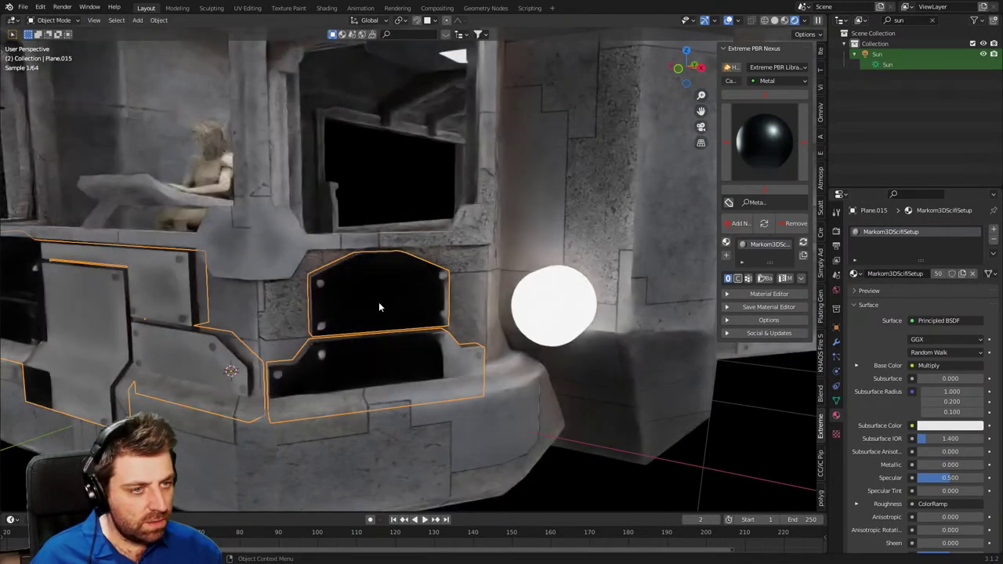
{"action": "left_click", "coordinate": [737, 21]}
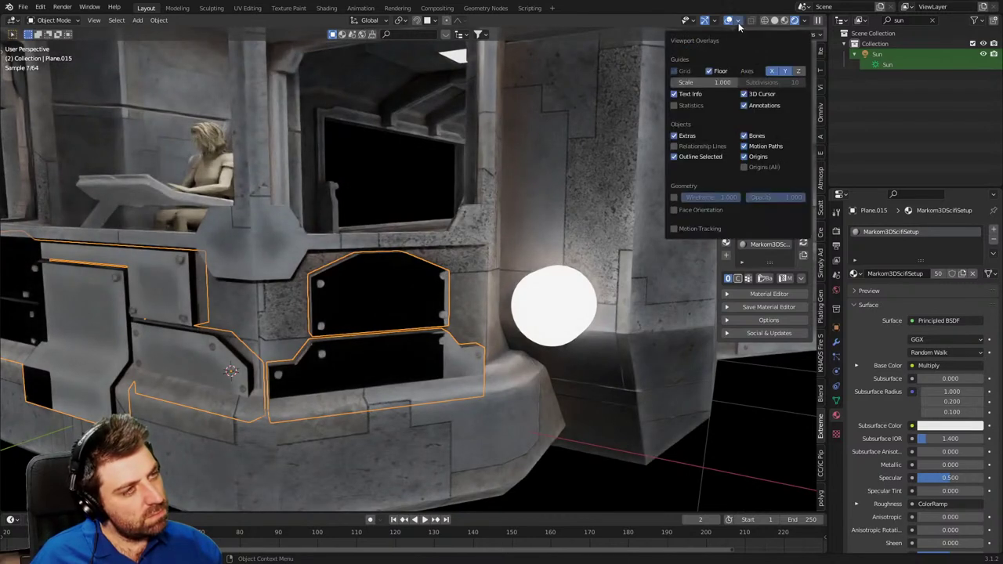
{"action": "left_click", "coordinate": [673, 210]}
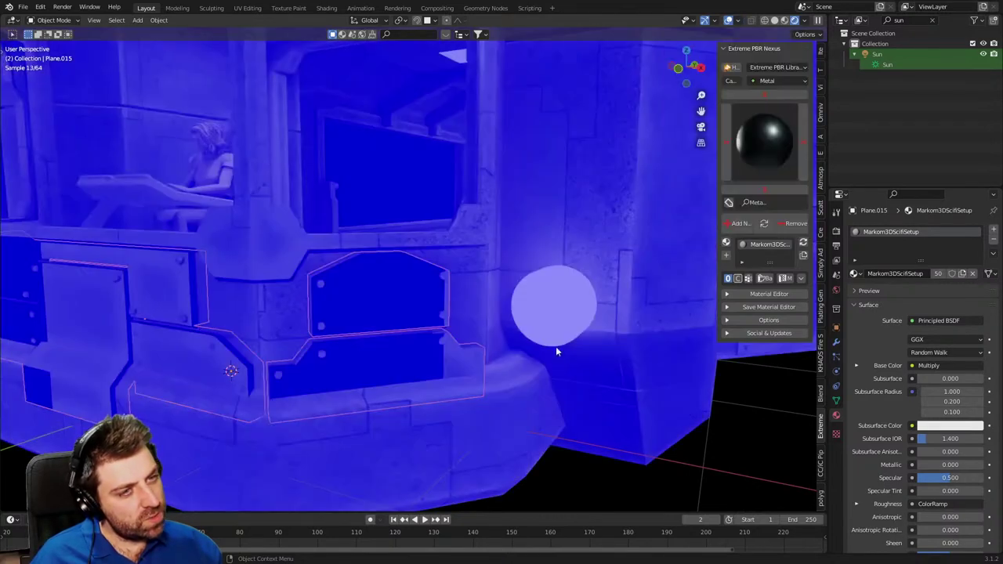
{"action": "scroll", "coordinate": [528, 390], "scroll_direction": "down", "scroll_amount": 3}
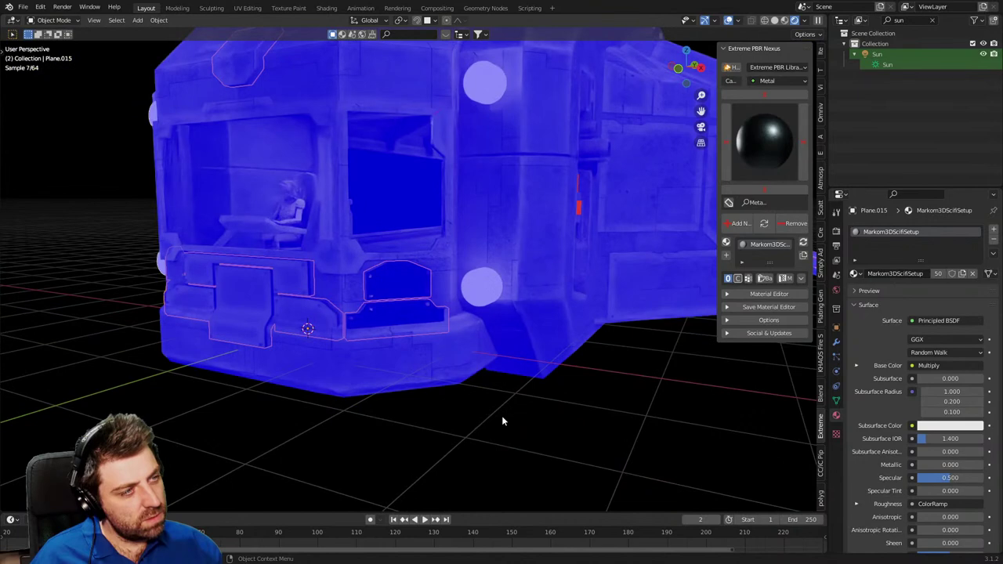
{"action": "middle_click_drag", "start_coordinate": [503, 420], "coordinate": [466, 408]}
Inspect the mesh of the mechanical parts in the hull's side recess in Edit Mode.
{"action": "left_click", "coordinate": [416, 248]}
{"action": "key", "text": "Tab"}
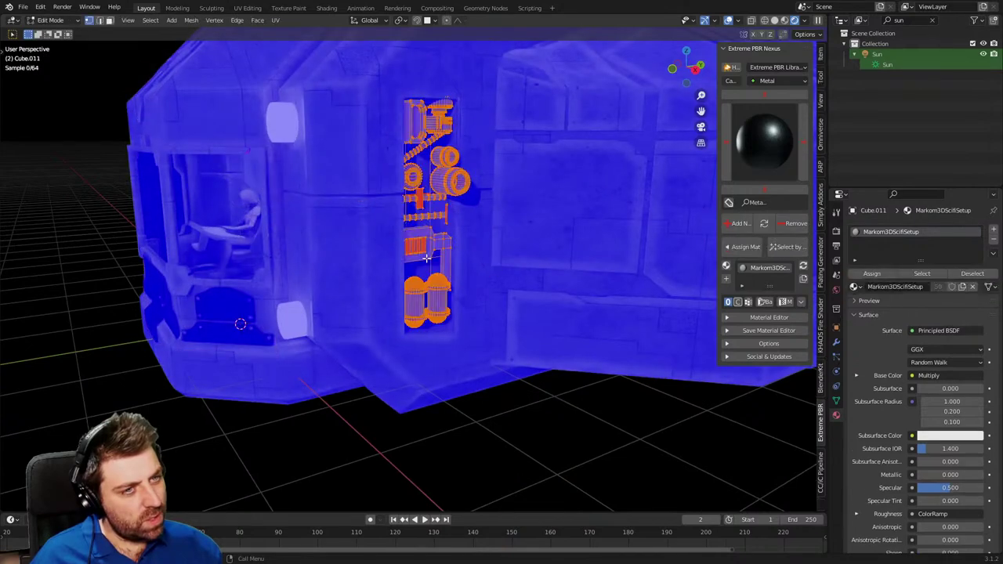
{"action": "key", "text": "Tab"}
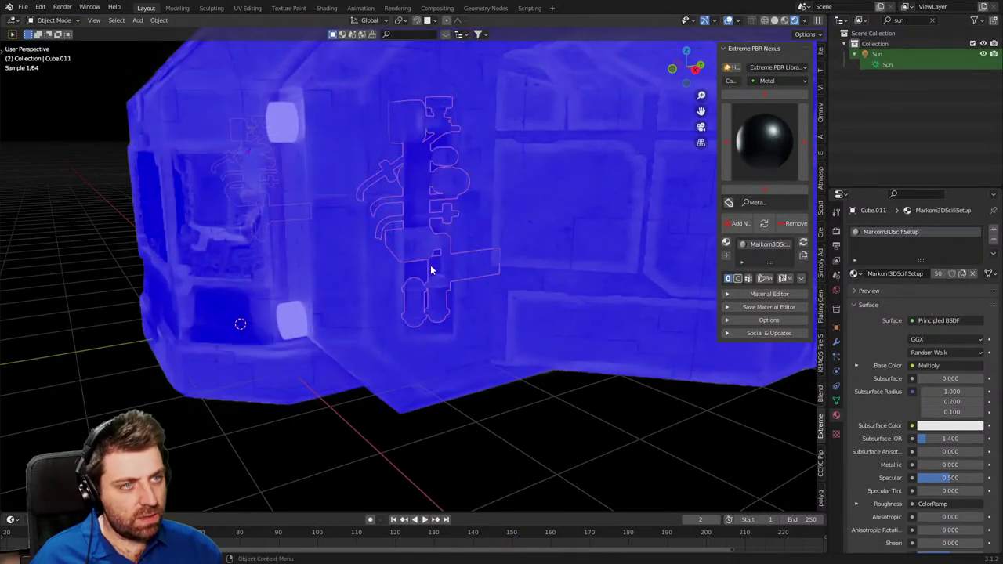
{"action": "middle_click_drag", "start_coordinate": [432, 269], "coordinate": [448, 271]}
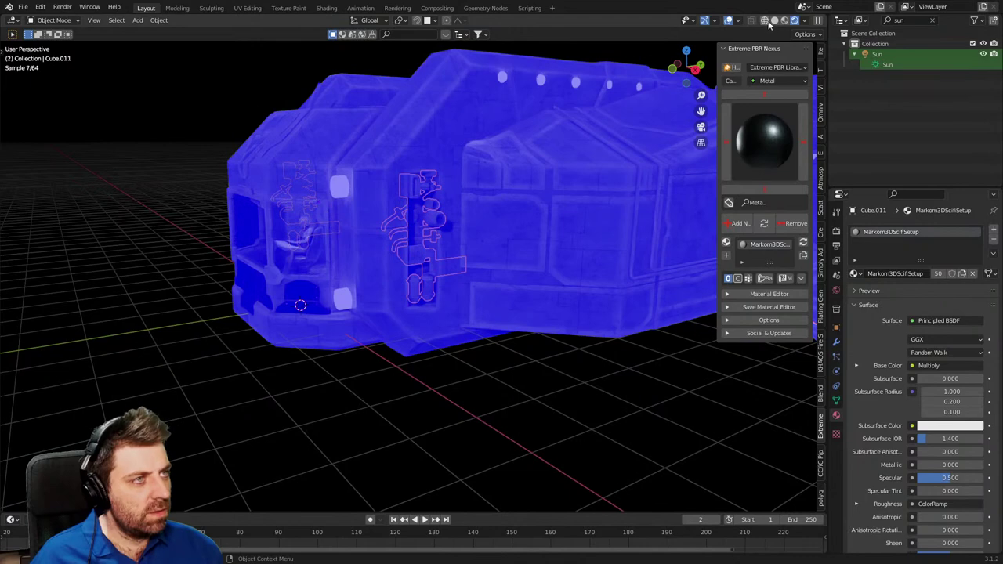
Refresh the viewport by switching shading modes back to rendered, and turn off the face orientation overlay.
{"action": "left_click", "coordinate": [767, 21]}
{"action": "left_click", "coordinate": [798, 21]}
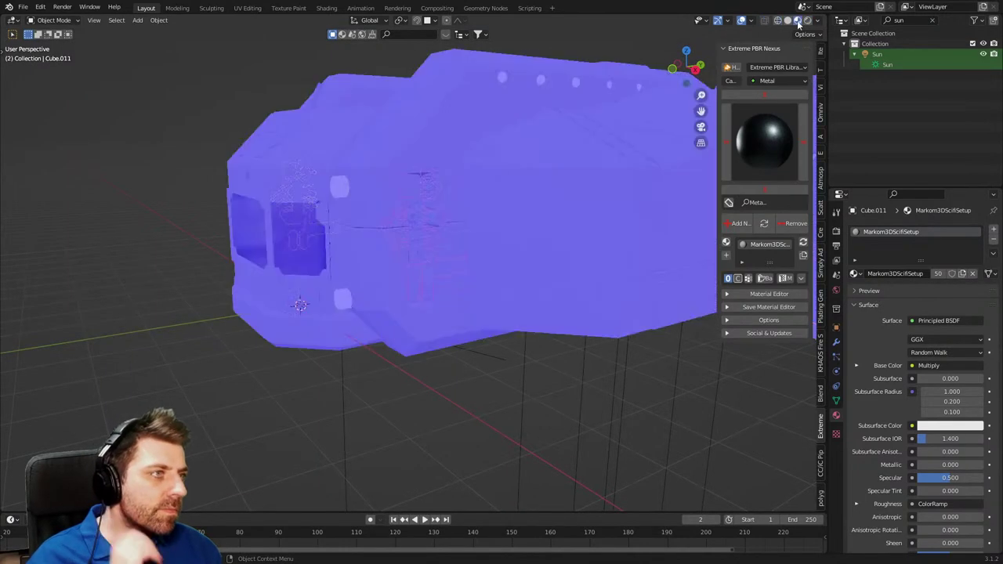
{"action": "key", "text": "z"}
{"action": "key", "text": "8"}
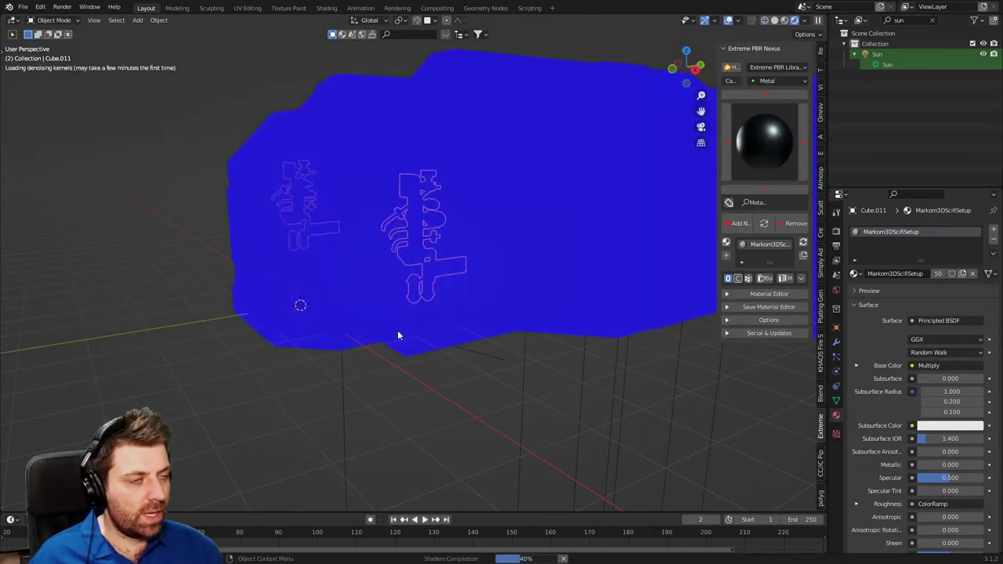
{"action": "left_click", "coordinate": [740, 21]}
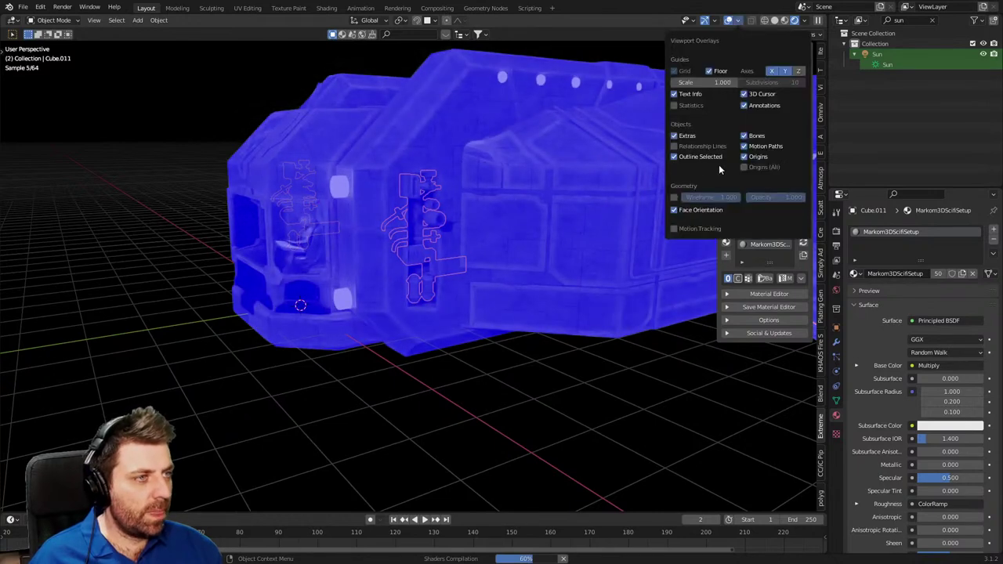
{"action": "left_click", "coordinate": [674, 210]}
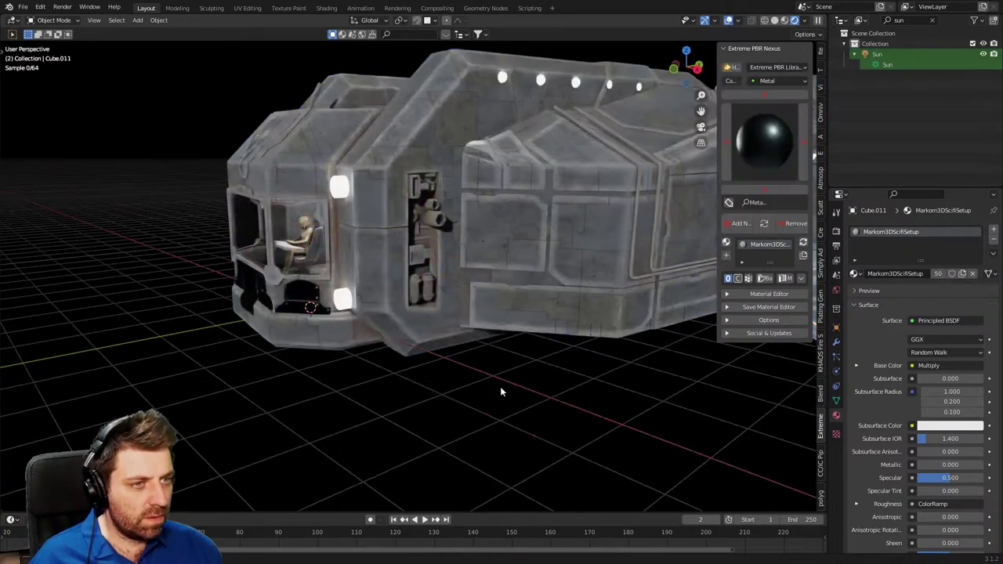
Select the joined steel bolts at a corner of the lower side panel and view them around the nose.
{"action": "middle_click_drag", "start_coordinate": [500, 387], "coordinate": [504, 391]}
{"action": "scroll", "coordinate": [531, 335], "scroll_direction": "up", "scroll_amount": 3}
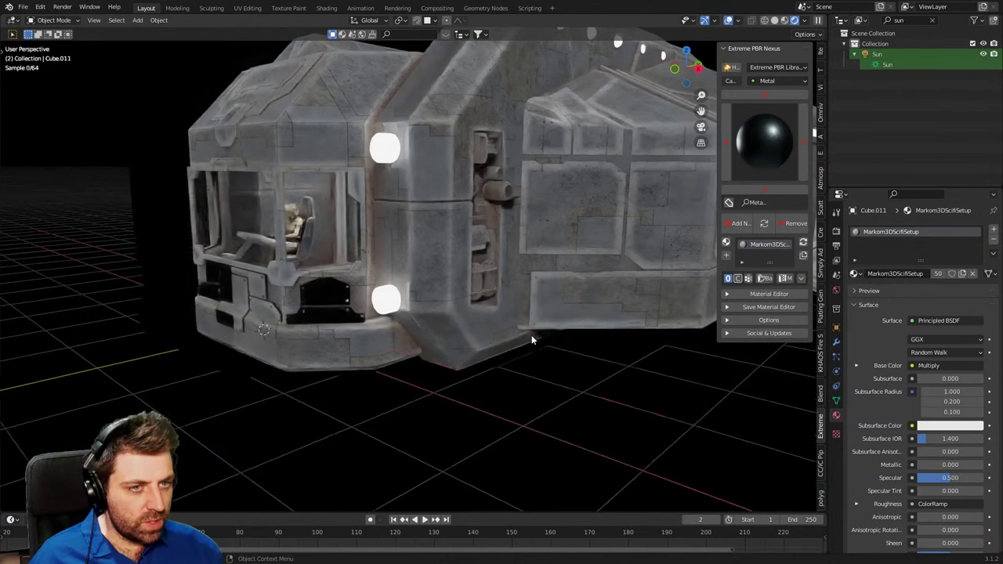
{"action": "middle_click_drag", "start_coordinate": [584, 329], "coordinate": [489, 304], "text": "shift"}
{"action": "scroll", "coordinate": [489, 303], "scroll_direction": "up", "scroll_amount": 3}
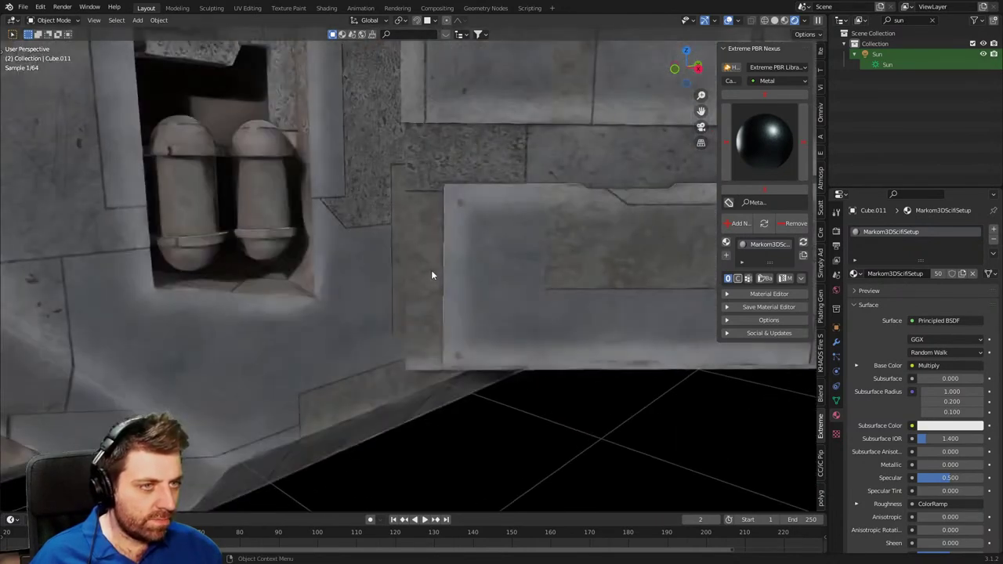
{"action": "left_click", "coordinate": [460, 202]}
{"action": "scroll", "coordinate": [457, 282], "scroll_direction": "down", "scroll_amount": 6}
{"action": "middle_click_drag", "start_coordinate": [457, 282], "coordinate": [515, 293]}
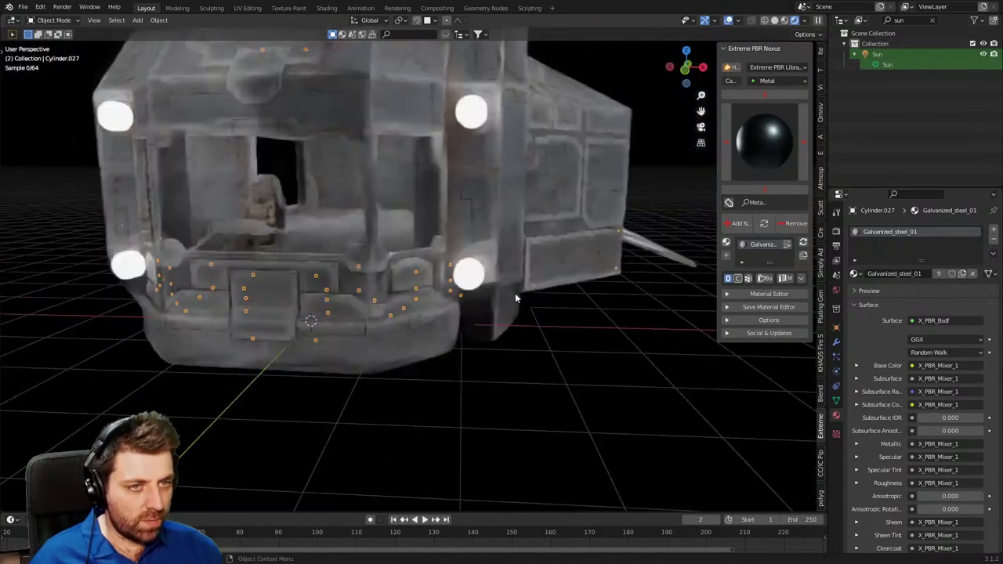
Compare the nose in solid and rendered shading, ending in rendered view with the bolts deselected.
{"action": "key", "text": "z"}
{"action": "left_click", "coordinate": [542, 302]}
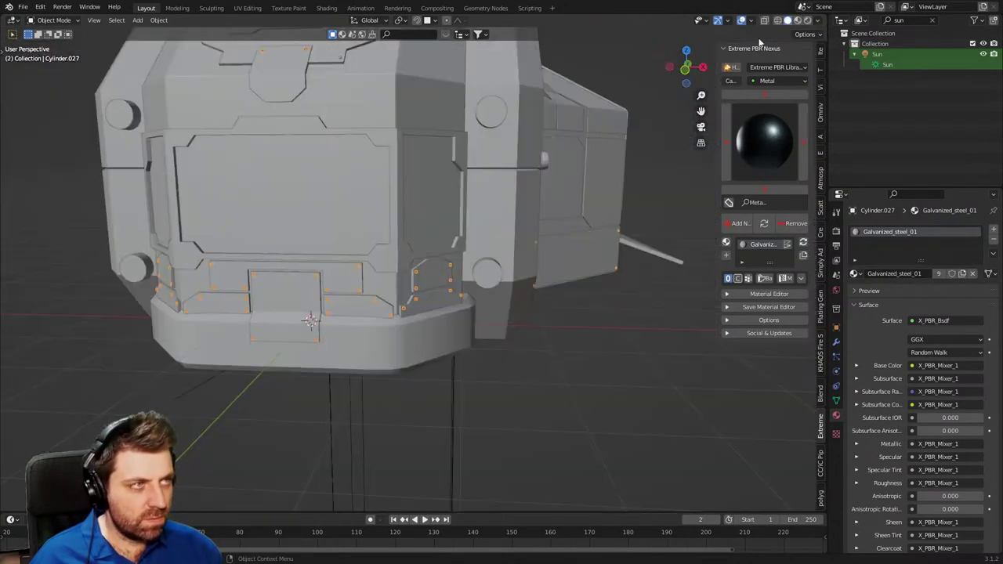
{"action": "key", "text": "z"}
{"action": "key", "text": "8"}
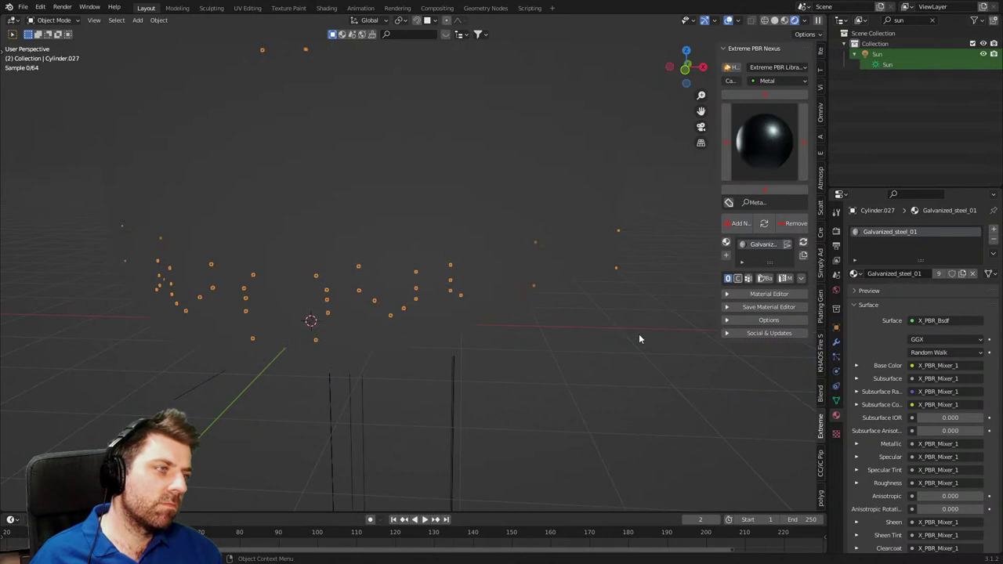
{"action": "left_click", "coordinate": [639, 336]}
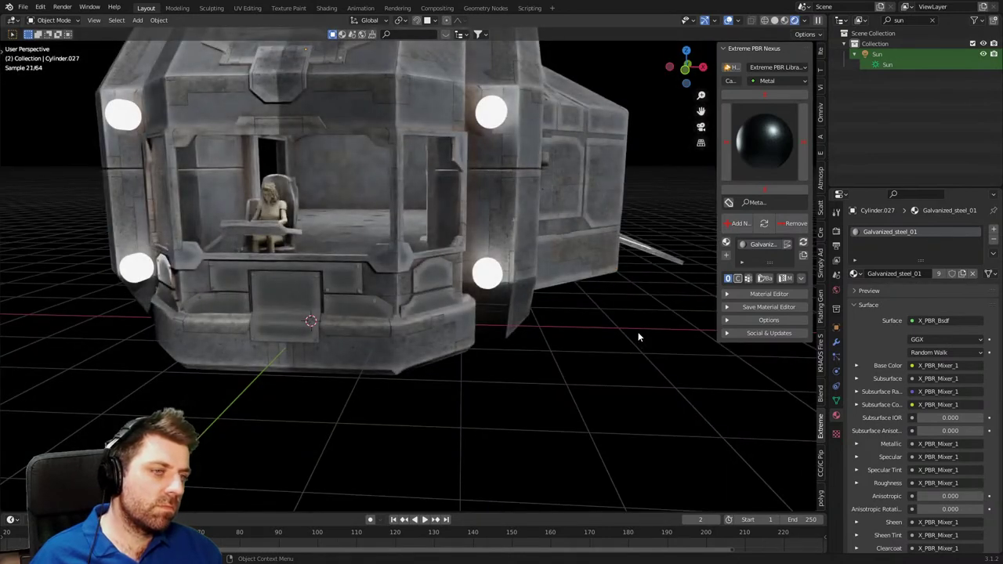
Fatten all the steel bolts along their normals by about 0.011 m with Shrink/Fatten in Edit Mode.
{"action": "middle_click_drag", "start_coordinate": [635, 324], "coordinate": [556, 333]}
{"action": "scroll", "coordinate": [556, 332], "scroll_direction": "up", "scroll_amount": 1}
{"action": "middle_click_drag", "start_coordinate": [398, 313], "coordinate": [304, 289]}
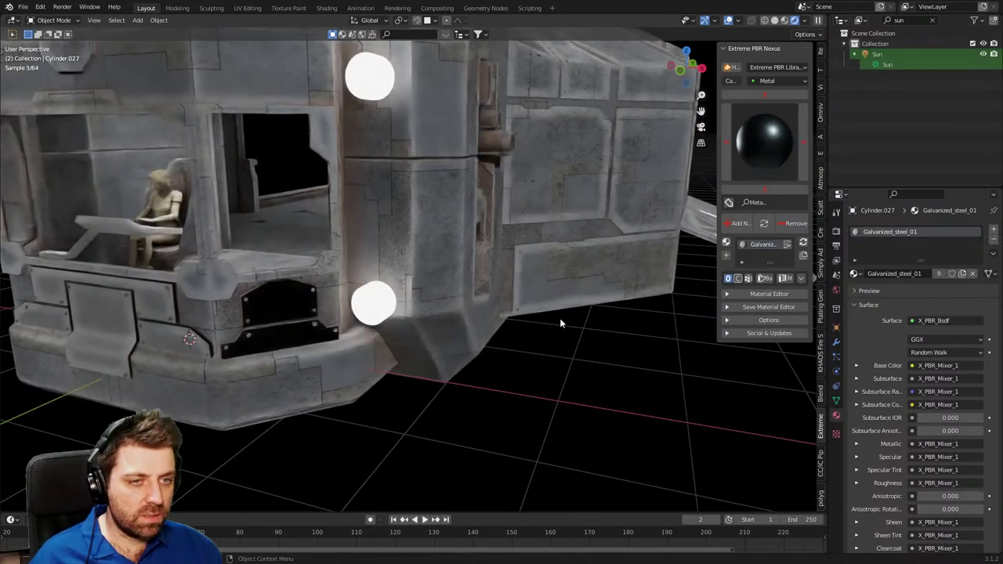
{"action": "middle_click_drag", "start_coordinate": [551, 317], "coordinate": [478, 306]}
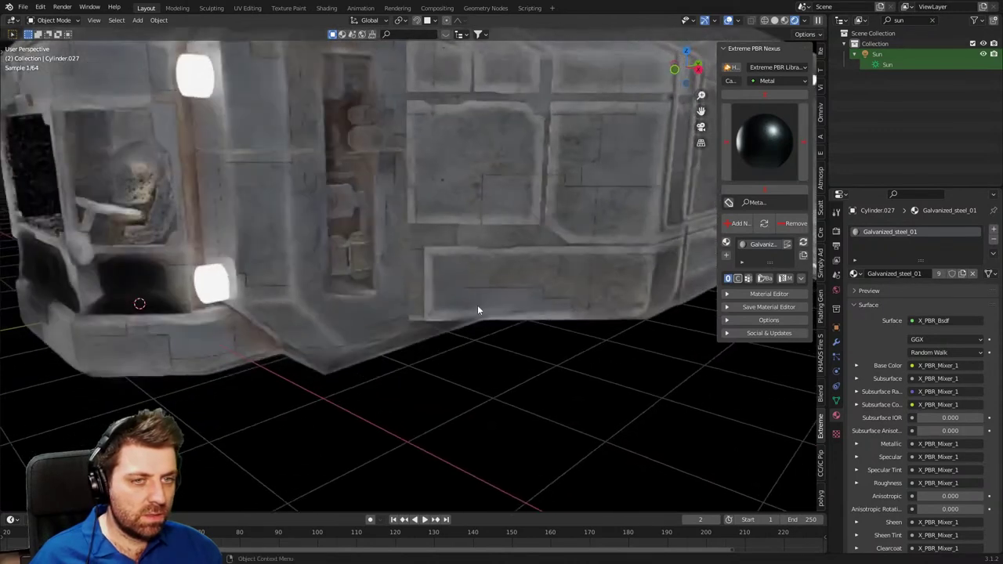
{"action": "key", "text": "Tab"}
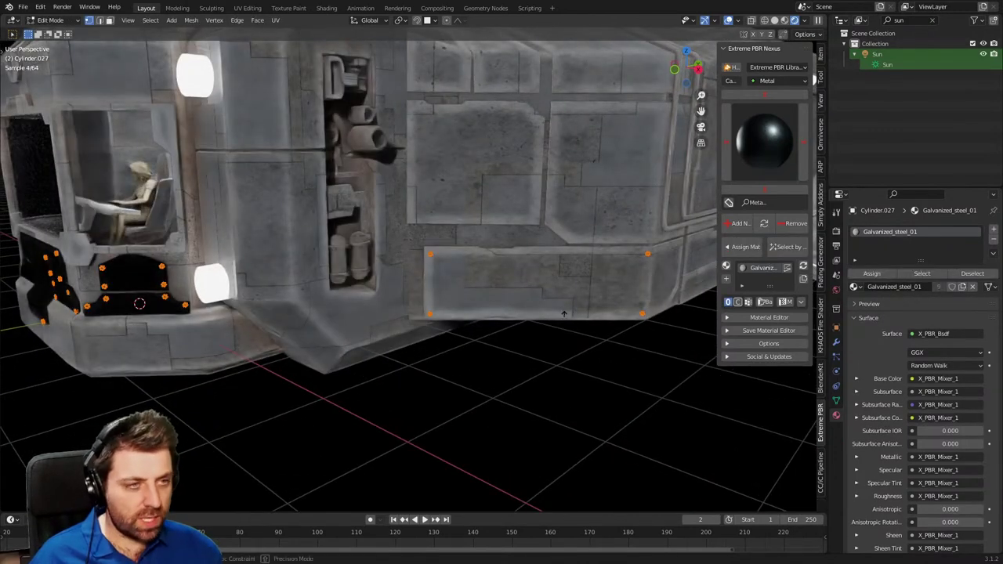
{"action": "key", "text": "alt+s"}
{"action": "right_click", "coordinate": [602, 336]}
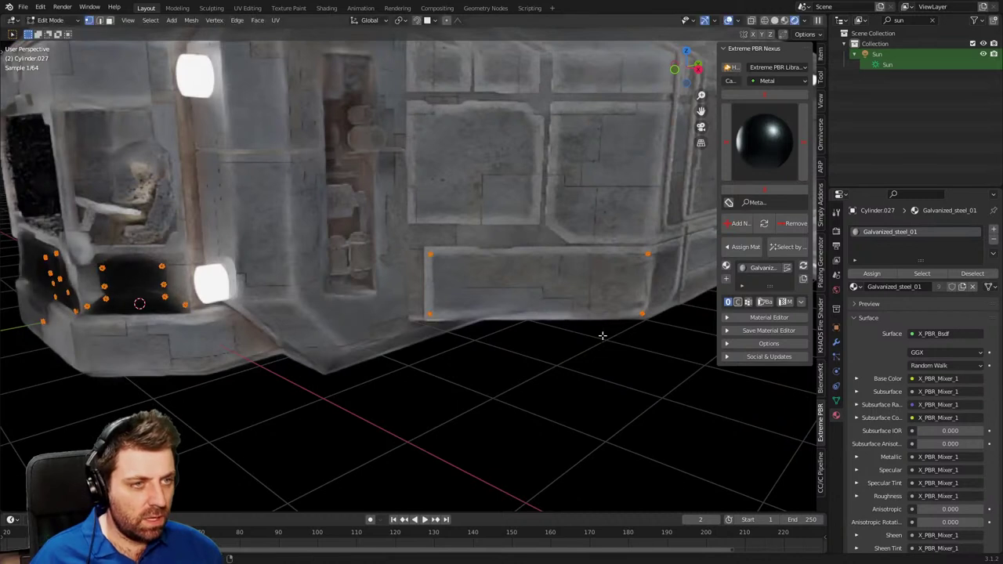
{"action": "key", "text": "alt+s"}
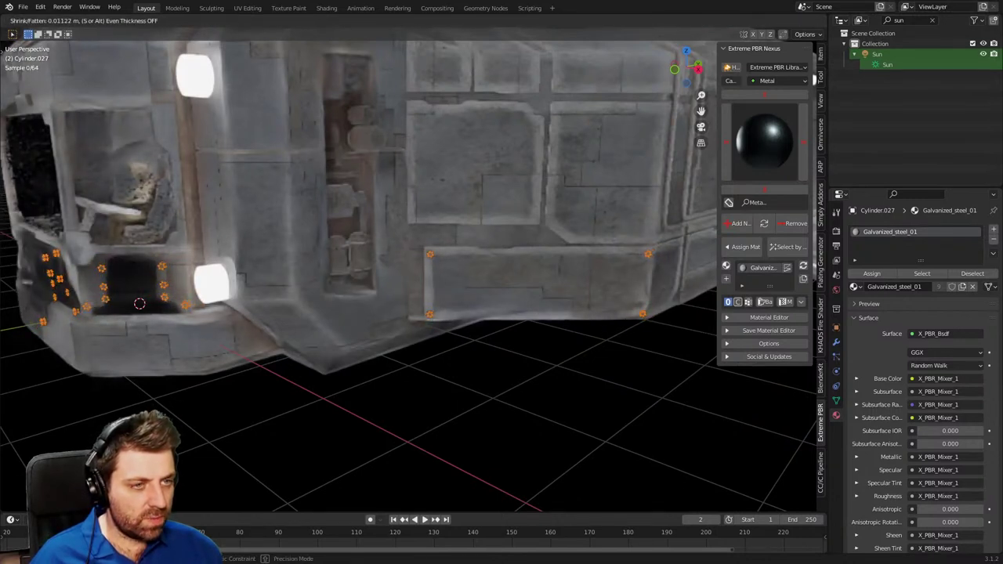
{"action": "left_click", "coordinate": [493, 365]}
{"action": "key", "text": "Tab"}
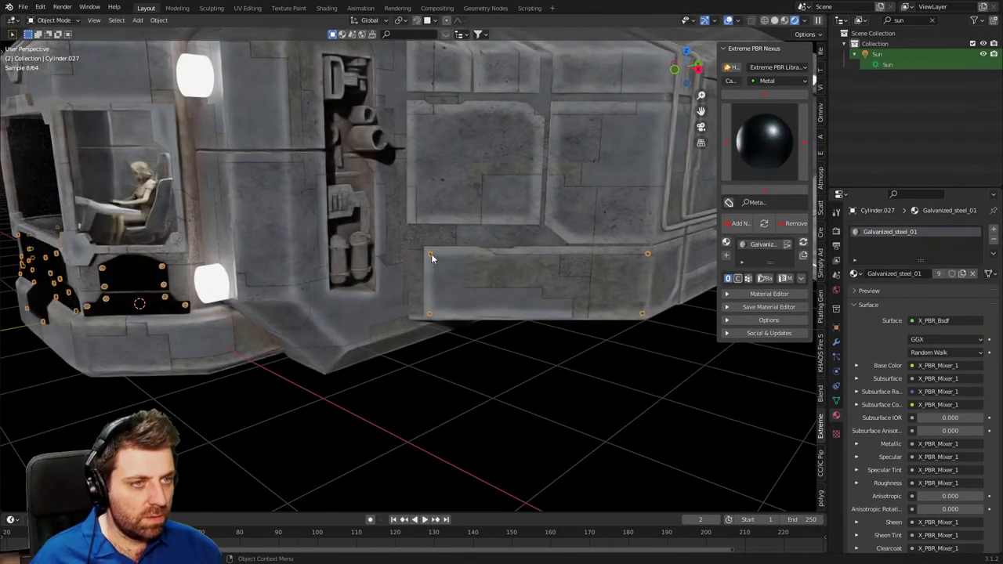
{"action": "middle_click_drag", "start_coordinate": [428, 284], "coordinate": [427, 376]}
{"action": "left_click", "coordinate": [443, 367]}
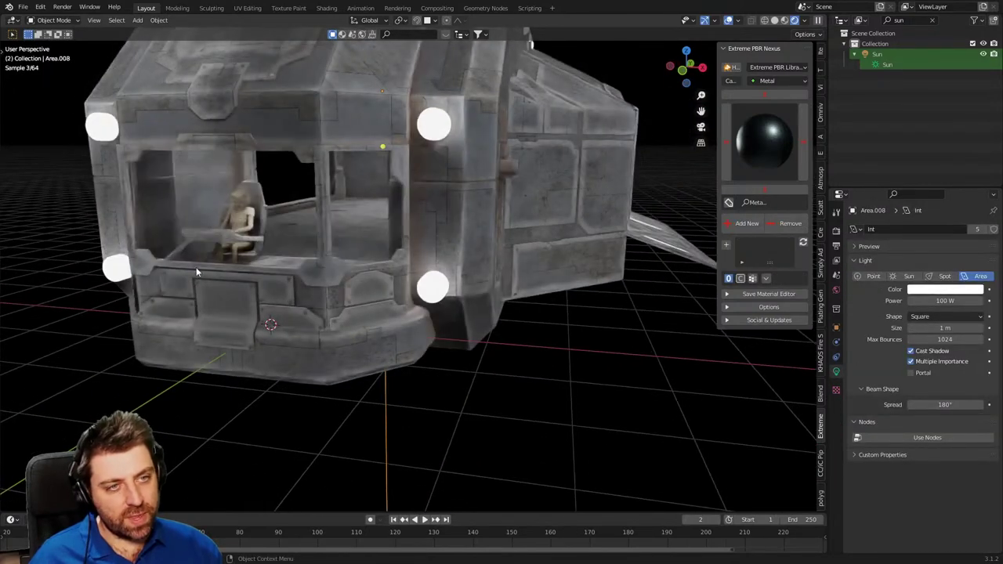
Unwrap the lower nose panels with Cube Projection so their black faces receive the hull texture.
{"action": "middle_click_drag", "start_coordinate": [226, 95], "coordinate": [238, 165]}
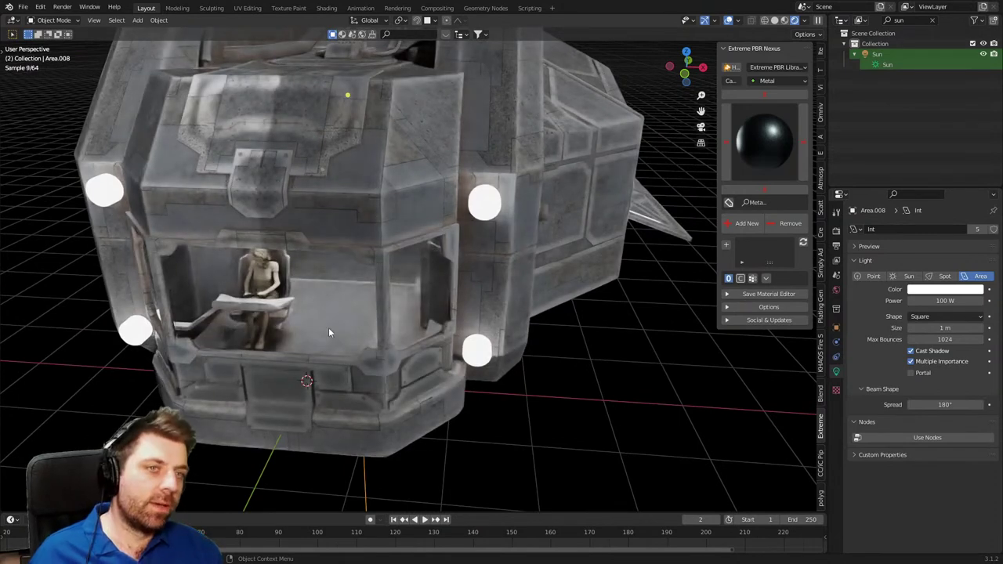
{"action": "middle_click_drag", "start_coordinate": [332, 224], "coordinate": [295, 132]}
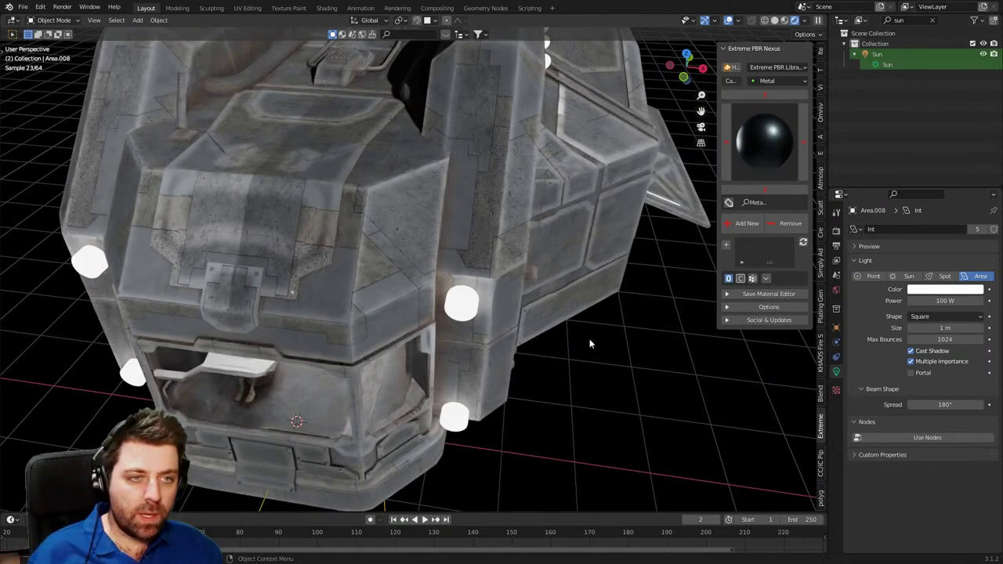
{"action": "middle_click_drag", "start_coordinate": [590, 343], "coordinate": [585, 360]}
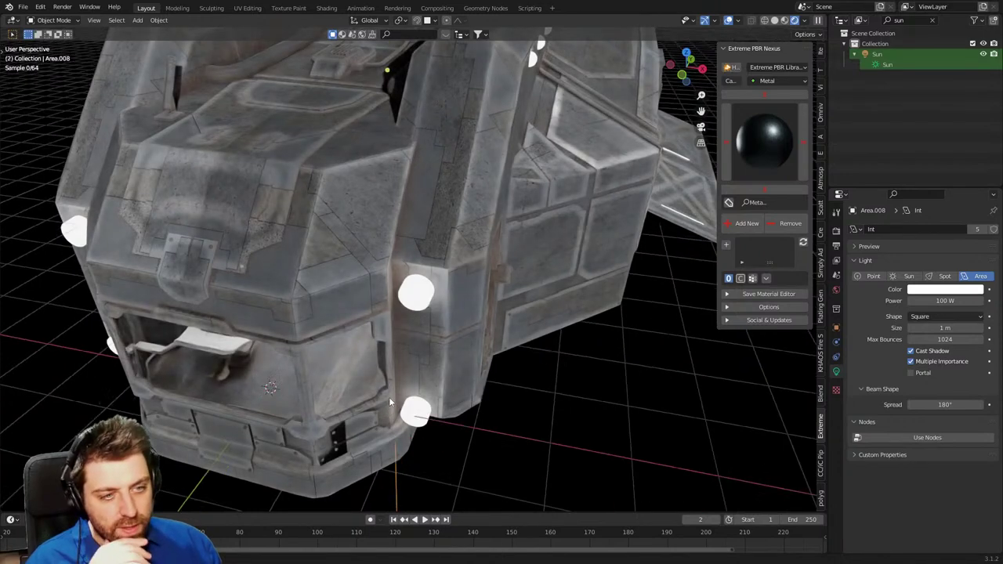
{"action": "middle_click_drag", "start_coordinate": [389, 396], "coordinate": [350, 400]}
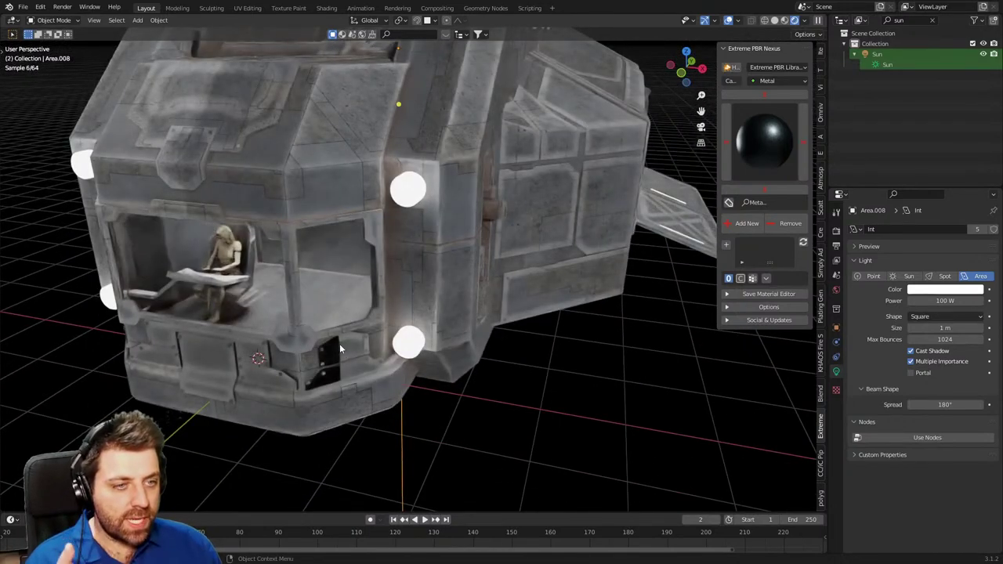
{"action": "left_click", "coordinate": [340, 345]}
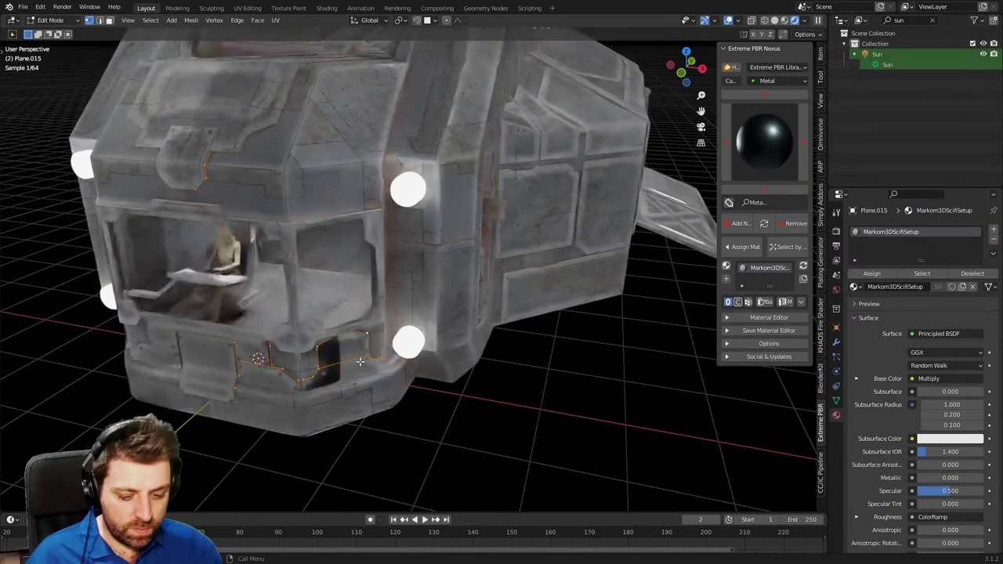
{"action": "key", "text": "u"}
{"action": "left_click", "coordinate": [360, 366]}
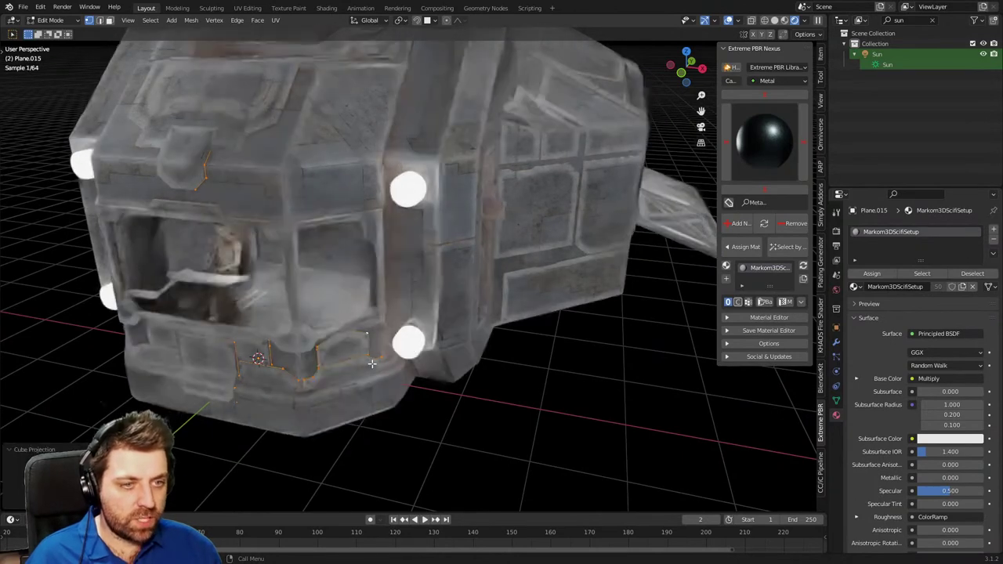
{"action": "key", "text": "Tab"}
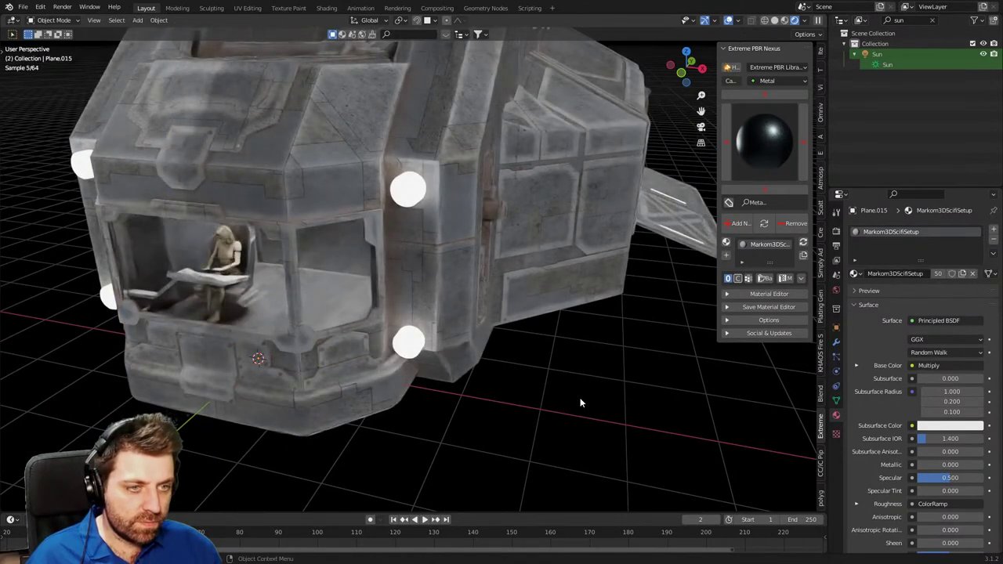
Examine the re-textured lower nose panels up close and the ship's side in the rendered view.
{"action": "scroll", "coordinate": [324, 349], "scroll_direction": "up", "scroll_amount": 7}
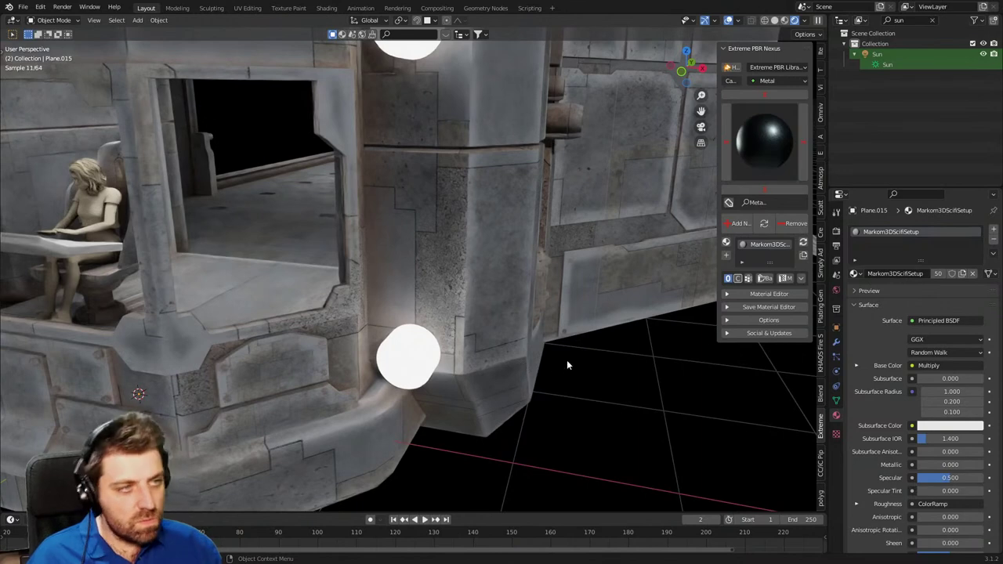
{"action": "middle_click_drag", "start_coordinate": [614, 367], "coordinate": [460, 345]}
{"action": "scroll", "coordinate": [580, 382], "scroll_direction": "down", "scroll_amount": 3}
{"action": "scroll", "coordinate": [579, 381], "scroll_direction": "down", "scroll_amount": 3}
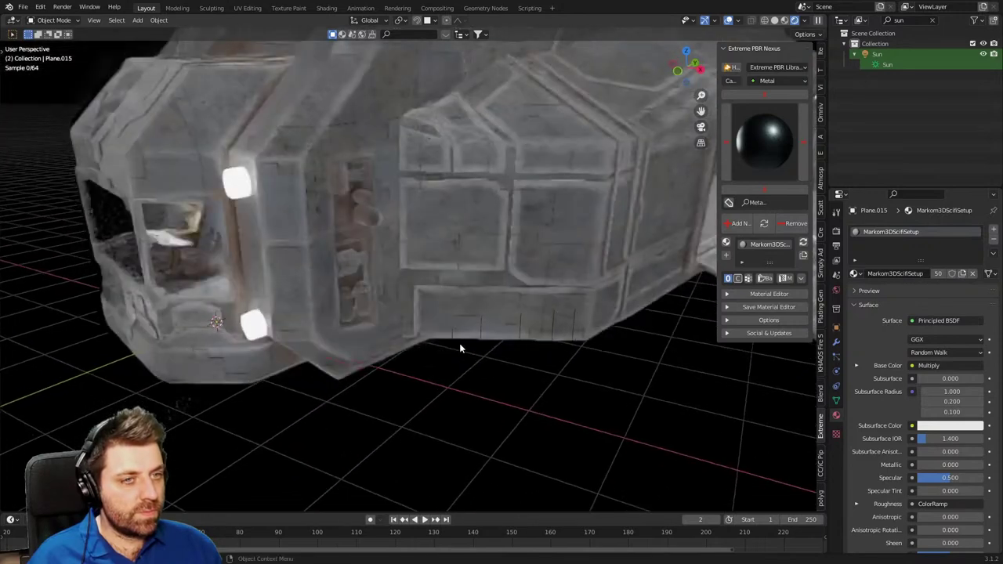
Open the cargo bay floor's mesh for editing in wireframe shading, with its modifiers displayed.
{"action": "scroll", "coordinate": [459, 347], "scroll_direction": "up", "scroll_amount": 2}
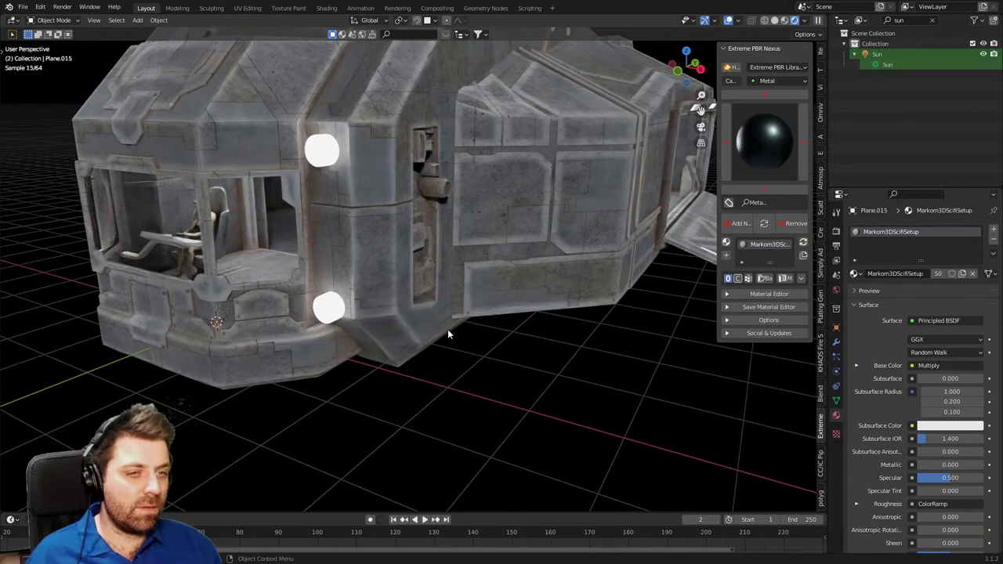
{"action": "middle_click_drag", "start_coordinate": [440, 365], "coordinate": [528, 373]}
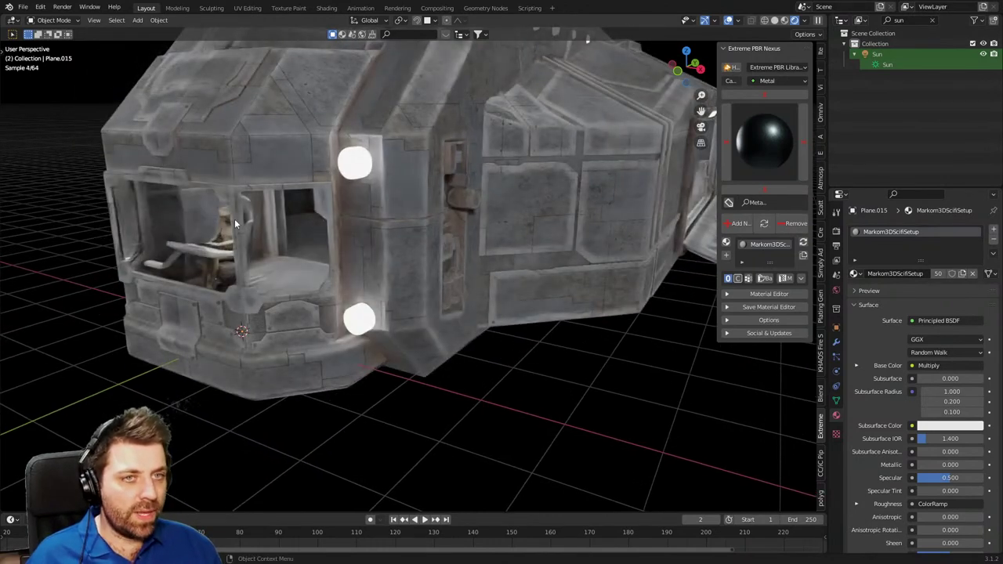
{"action": "middle_click_drag", "start_coordinate": [517, 290], "coordinate": [398, 304]}
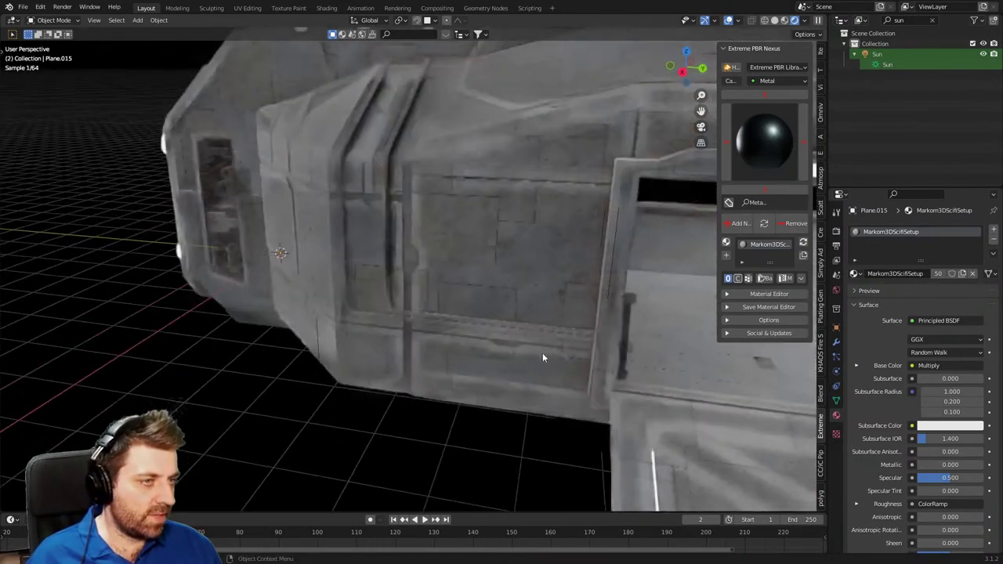
{"action": "scroll", "coordinate": [543, 353], "scroll_direction": "down", "scroll_amount": 2}
{"action": "middle_click_drag", "start_coordinate": [546, 351], "coordinate": [349, 330], "text": "shift"}
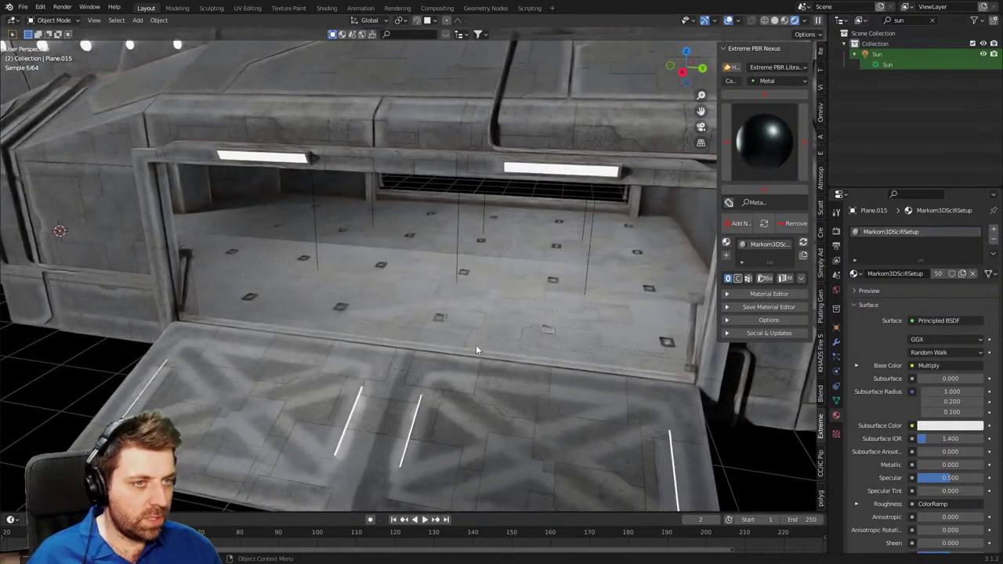
{"action": "left_click", "coordinate": [479, 261]}
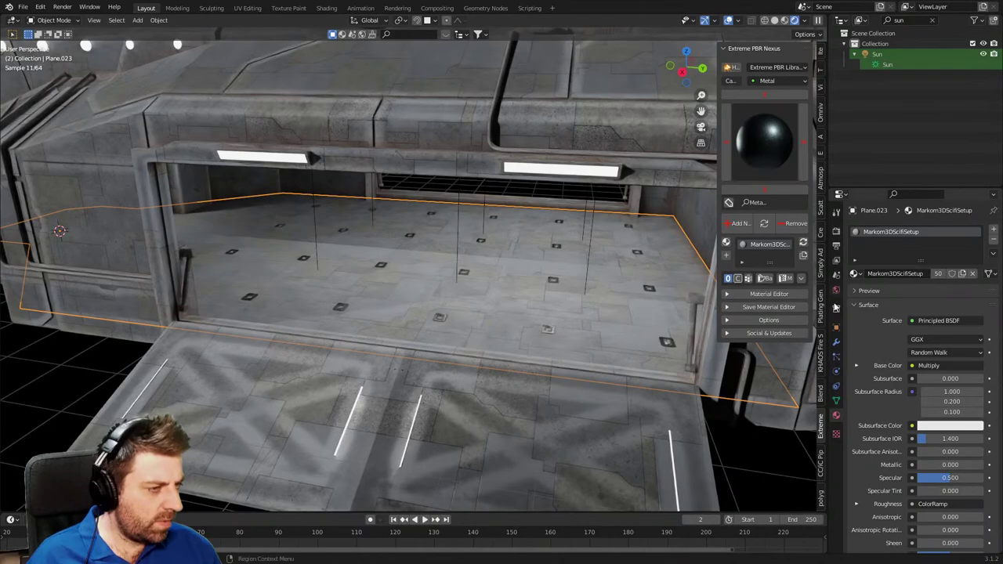
{"action": "left_click", "coordinate": [836, 342]}
{"action": "key", "text": "Tab"}
{"action": "key", "text": "z"}
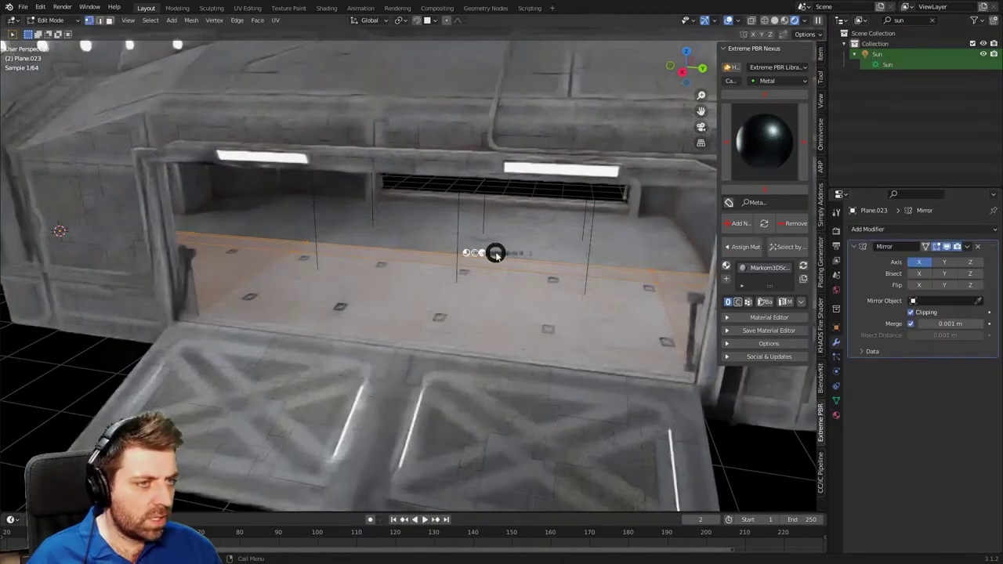
{"action": "key", "text": "4"}
Try to move the lengthwise centre edge of the cargo bay floor along X.
{"action": "mouse_move", "coordinate": [600, 288]}
{"action": "middle_mouse_down"}
{"action": "mouse_move", "coordinate": [603, 275]}
{"action": "mouse_move", "coordinate": [511, 283]}
{"action": "mouse_move", "coordinate": [497, 262]}
{"action": "mouse_move", "coordinate": [405, 249]}
{"action": "mouse_move", "coordinate": [320, 261]}
{"action": "middle_mouse_up"}
{"action": "left_click", "coordinate": [317, 258]}
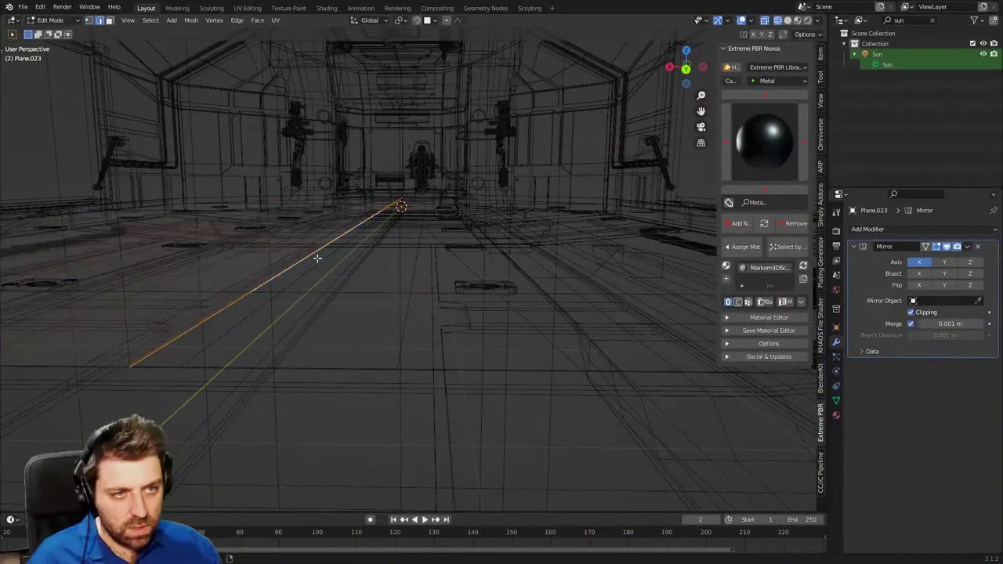
{"action": "key", "text": "g"}
{"action": "key", "text": "y"}
{"action": "key", "text": "x"}
{"action": "left_click", "coordinate": [391, 271]}
{"action": "right_click", "coordinate": [391, 272]}
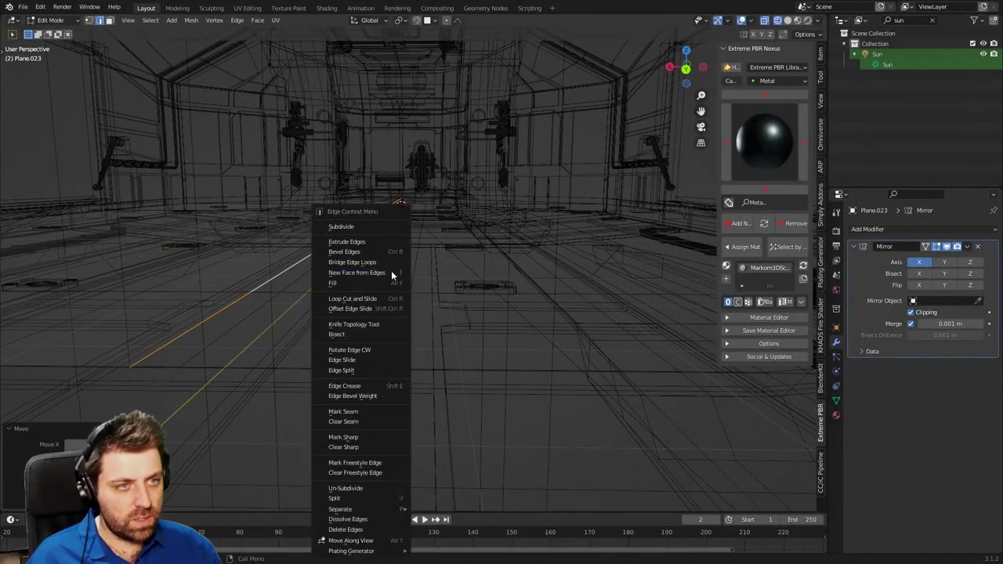
{"action": "right_click", "coordinate": [495, 274]}
Leave mesh editing, return to rendered shading and examine the cargo bay floor and its surrounding walls.
{"action": "key", "text": "z"}
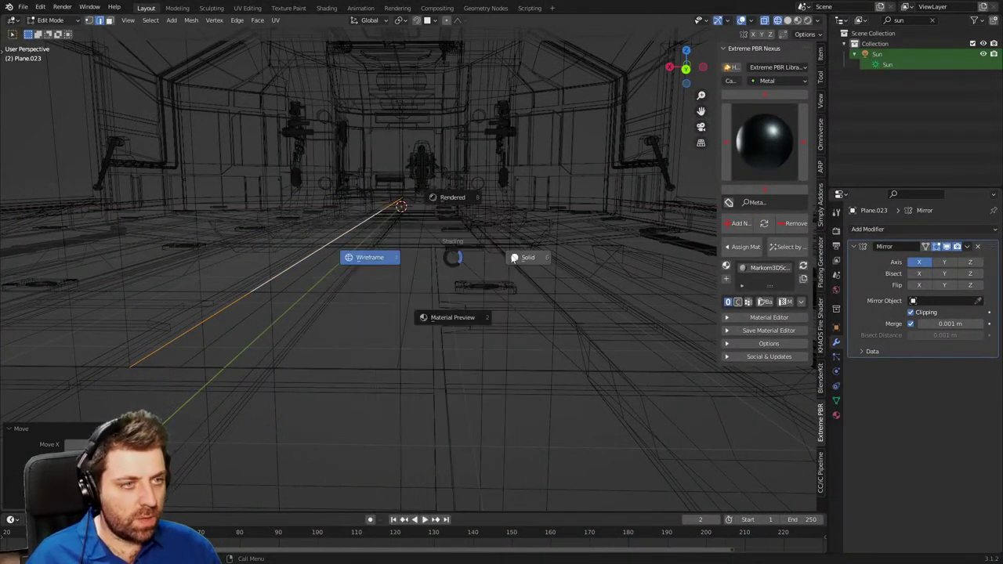
{"action": "left_click", "coordinate": [520, 257]}
{"action": "mouse_move", "coordinate": [375, 244]}
{"action": "middle_mouse_down"}
{"action": "mouse_move", "coordinate": [417, 246]}
{"action": "mouse_move", "coordinate": [506, 223]}
{"action": "middle_mouse_up"}
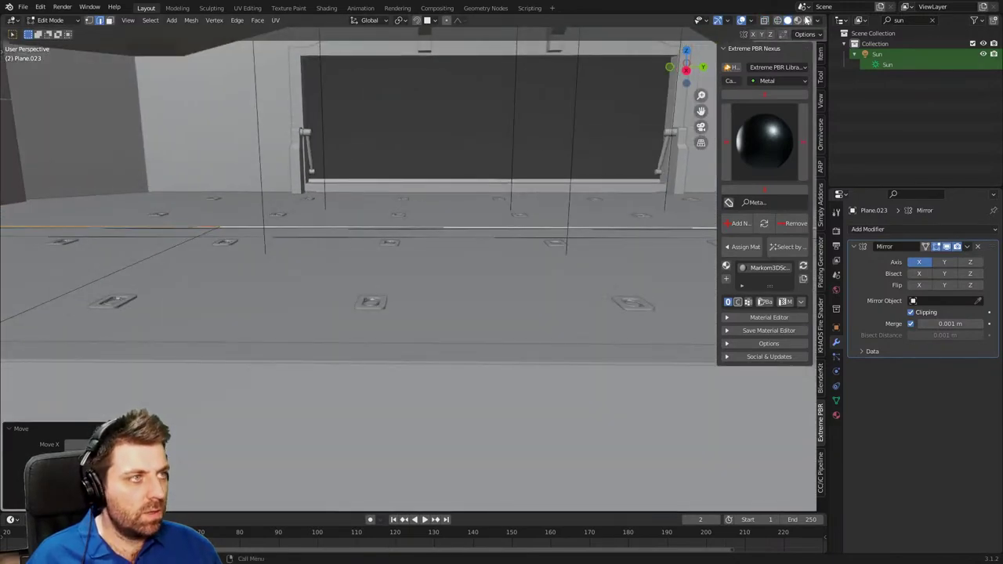
{"action": "key", "text": "z"}
{"action": "key", "text": "8"}
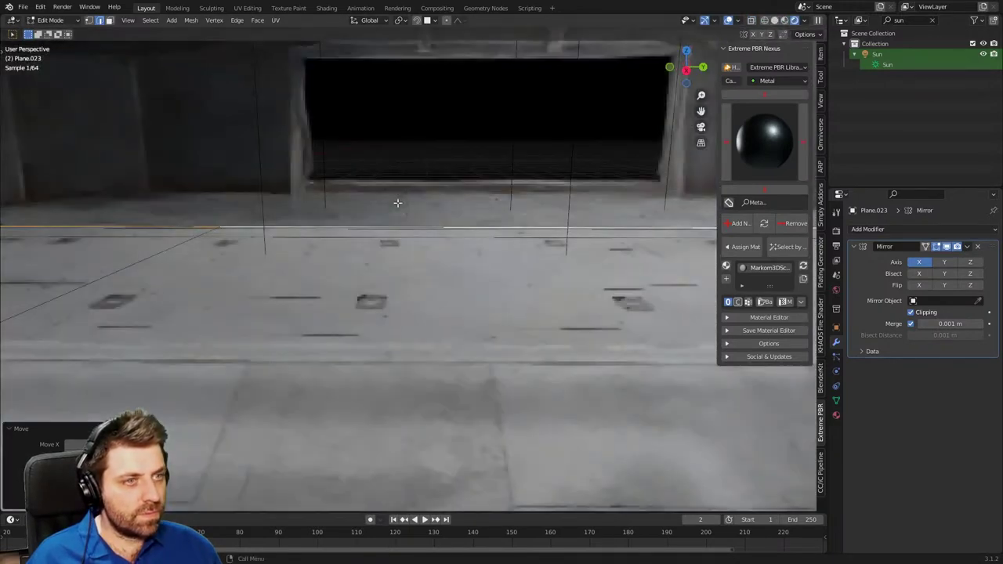
{"action": "key", "text": "Tab"}
{"action": "middle_click_drag", "start_coordinate": [376, 210], "coordinate": [495, 210]}
{"action": "scroll", "coordinate": [495, 203], "scroll_direction": "up", "scroll_amount": 2}
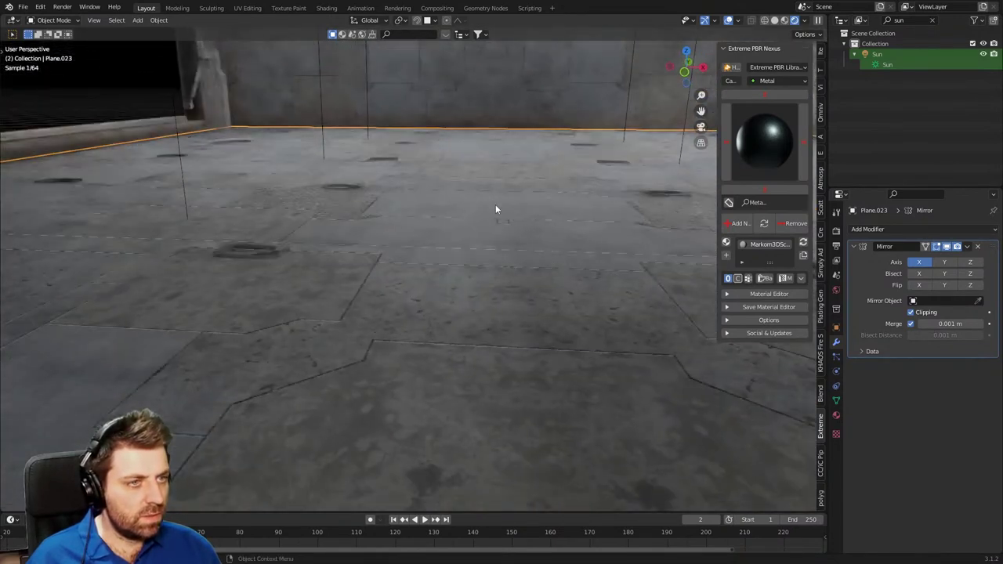
{"action": "scroll", "coordinate": [496, 204], "scroll_direction": "up", "scroll_amount": 2}
{"action": "middle_click_drag", "start_coordinate": [500, 166], "coordinate": [294, 225]}
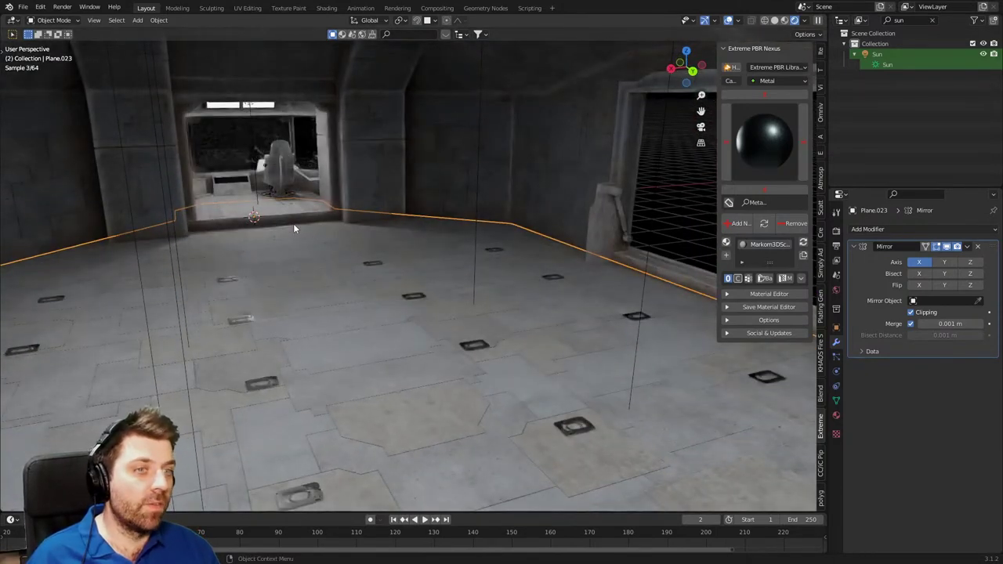
Duplicate the narrow centre strip face of the cargo bay floor in place and raise the copy slightly along Z.
{"action": "left_click", "coordinate": [320, 275]}
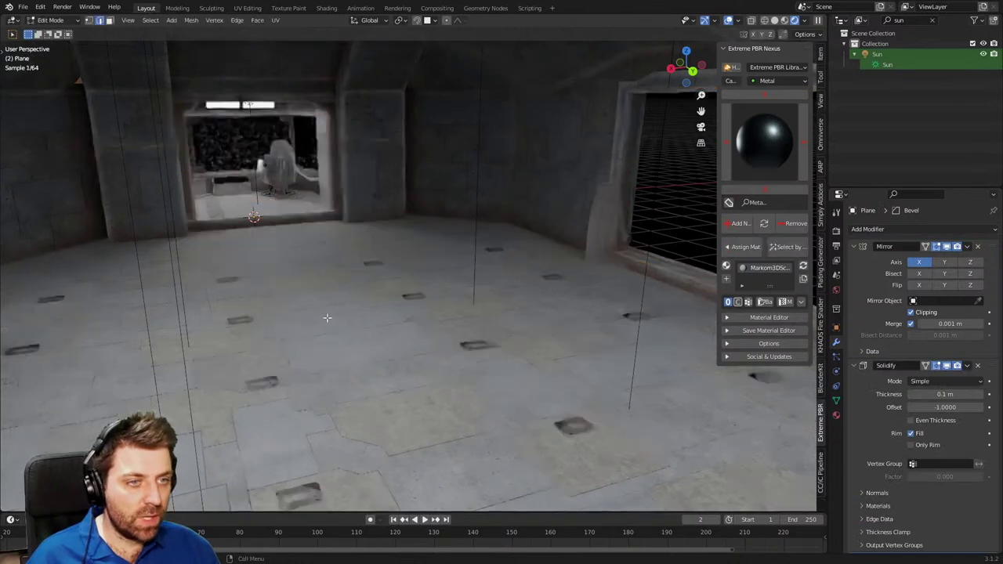
{"action": "left_click", "coordinate": [329, 323]}
{"action": "key", "text": "Tab"}
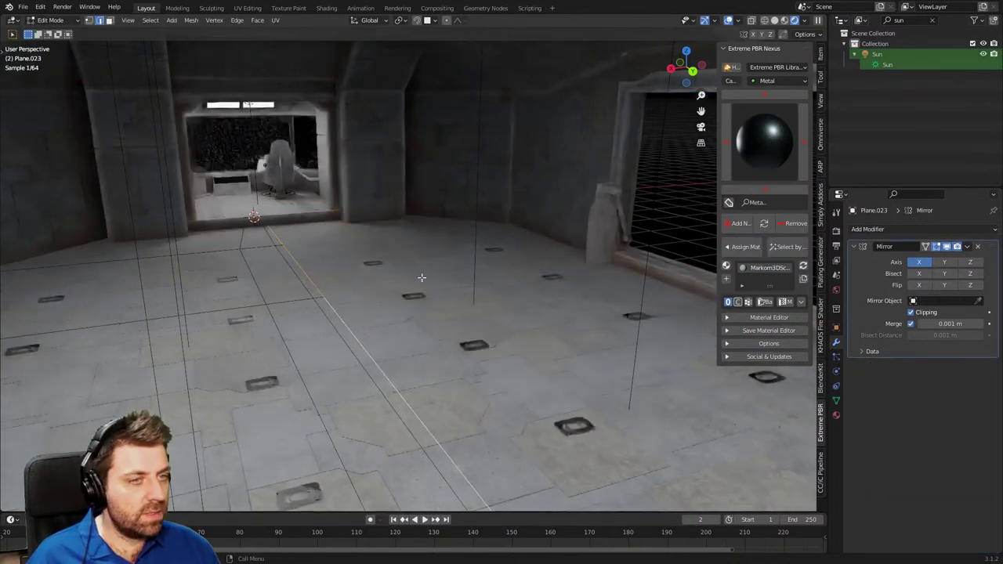
{"action": "key", "text": "3"}
{"action": "left_click", "coordinate": [314, 289]}
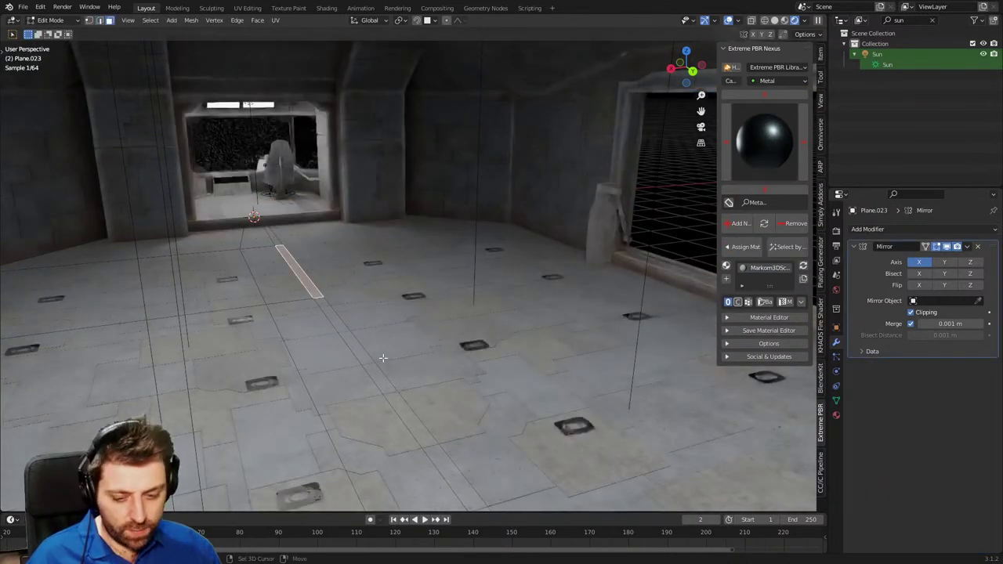
{"action": "key", "text": "shift+d"}
{"action": "right_click", "coordinate": [392, 351]}
{"action": "key", "text": "g"}
{"action": "key", "text": "z"}
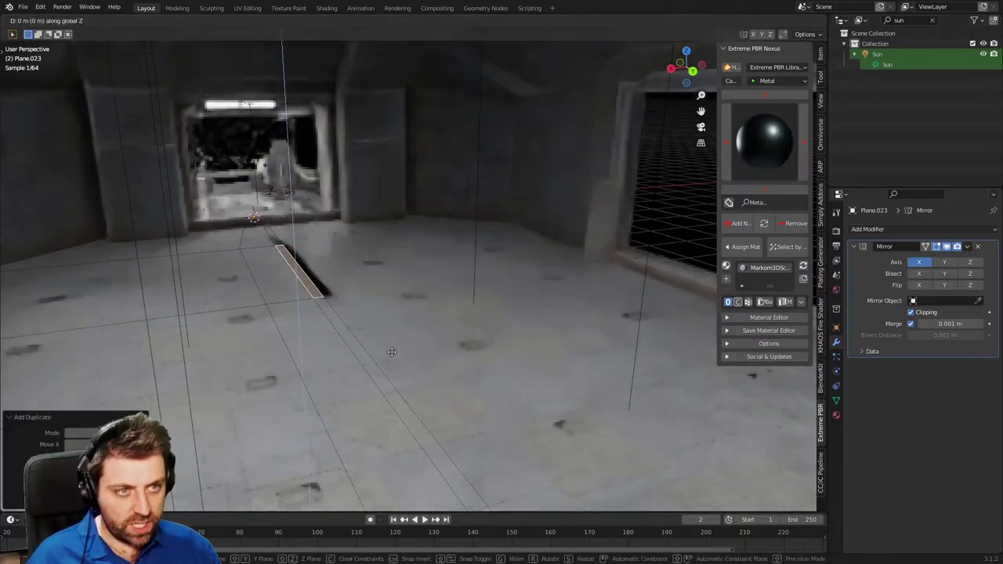
{"action": "left_click", "coordinate": [393, 348]}
Separate the duplicated strip face into its own object and select it in Object Mode.
{"action": "key", "text": "p"}
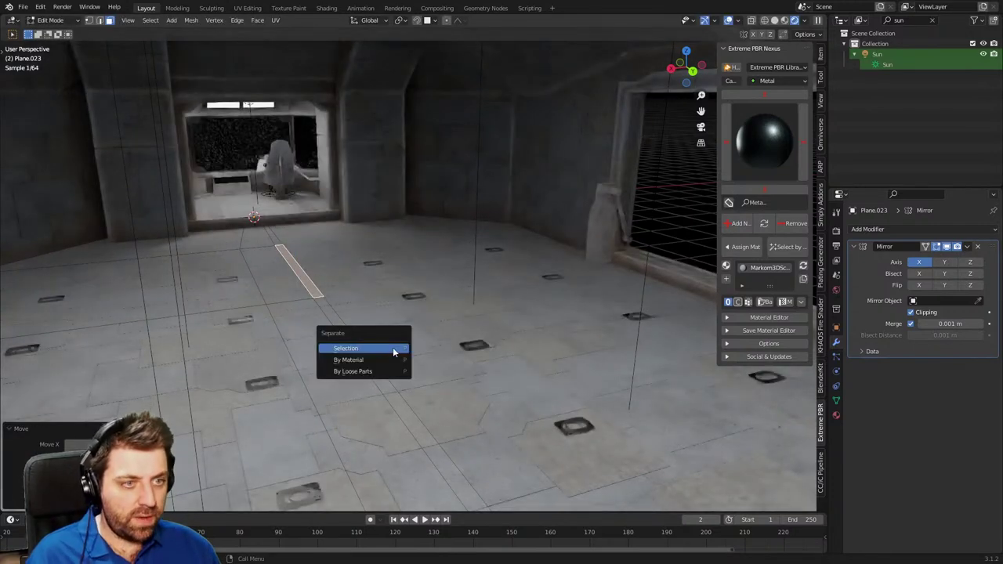
{"action": "left_click", "coordinate": [393, 349]}
{"action": "key", "text": "Tab"}
{"action": "left_click", "coordinate": [320, 296]}
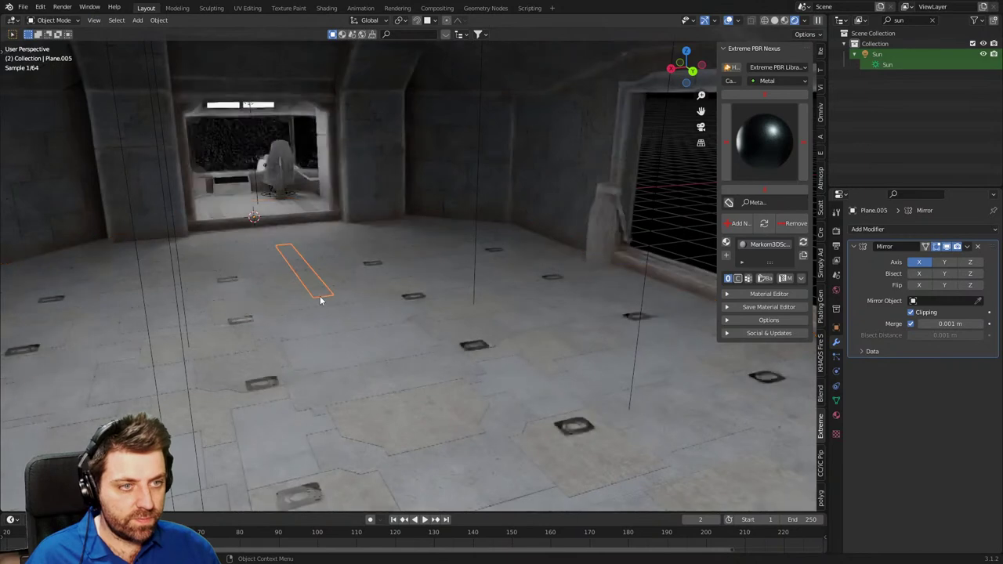
Switch the viewport to solid shading with the main ship Collection displayed.
{"action": "key", "text": "2"}
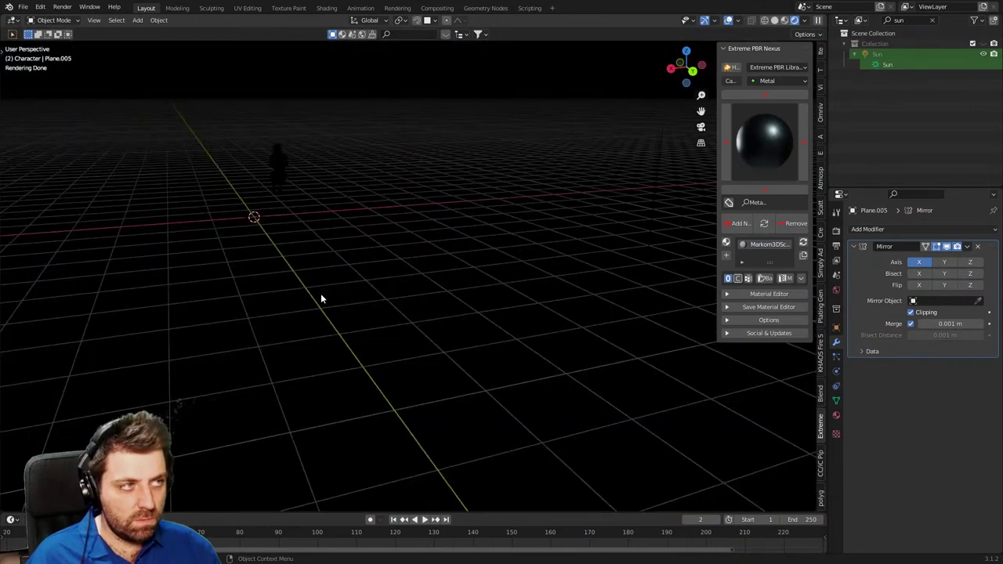
{"action": "key", "text": "1"}
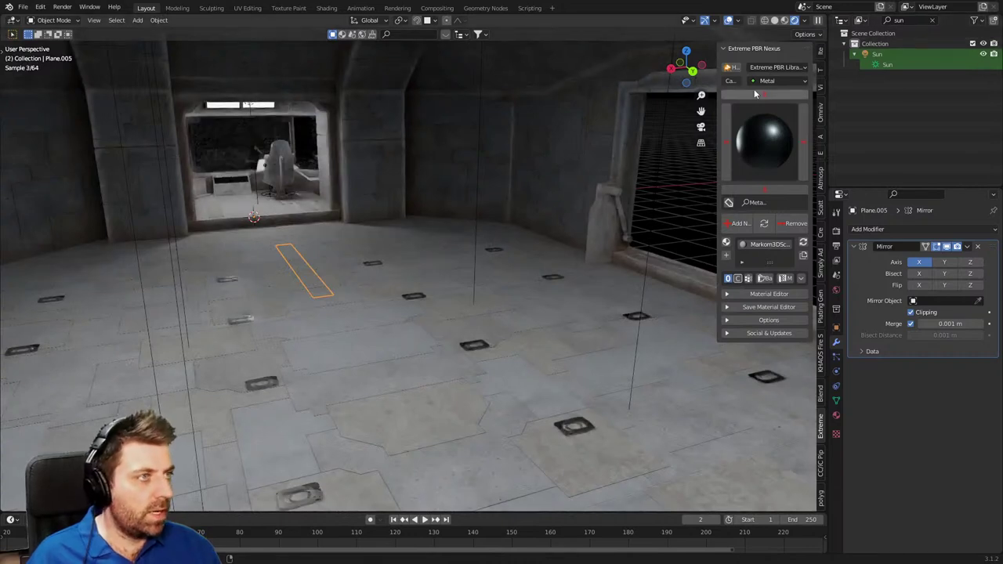
{"action": "left_click", "coordinate": [774, 20]}
{"action": "middle_click_drag", "start_coordinate": [478, 234], "coordinate": [412, 235]}
{"action": "key", "text": "2"}
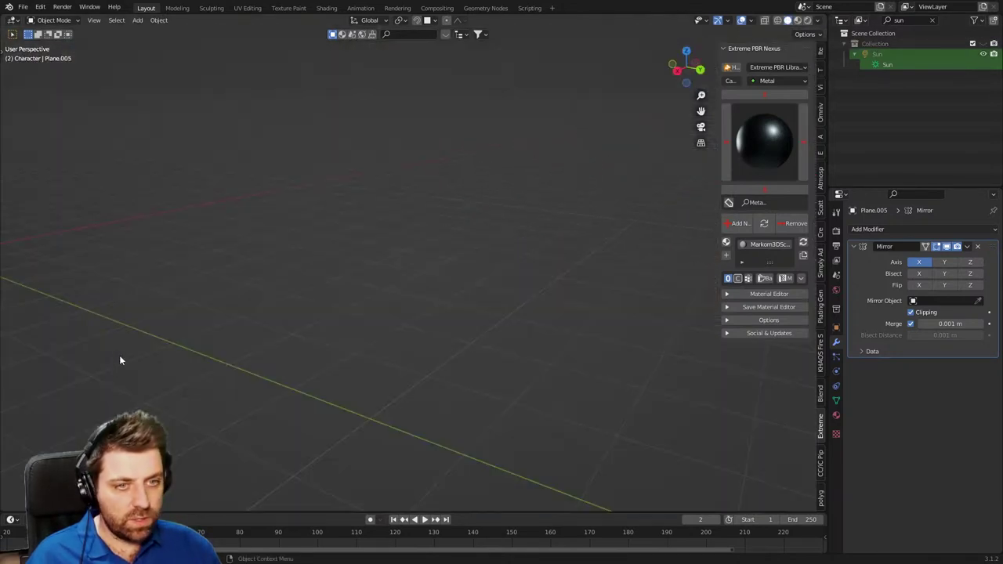
{"action": "key", "text": "1"}
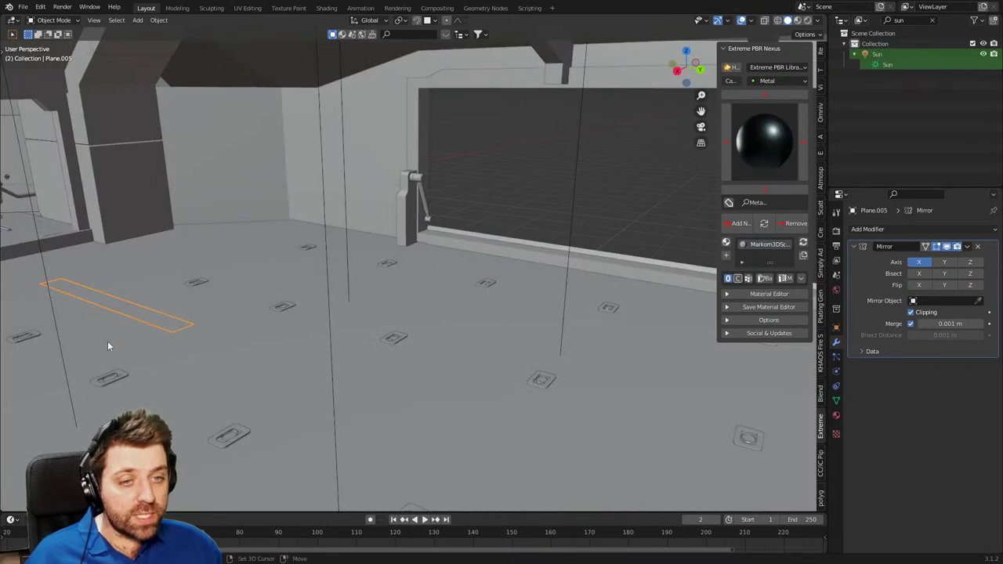
Scale the separated floor strip longer along Y and shift it about 3.58 m along Y, away from the cockpit.
{"action": "middle_click_drag", "start_coordinate": [222, 330], "coordinate": [210, 323]}
{"action": "key", "text": "Tab"}
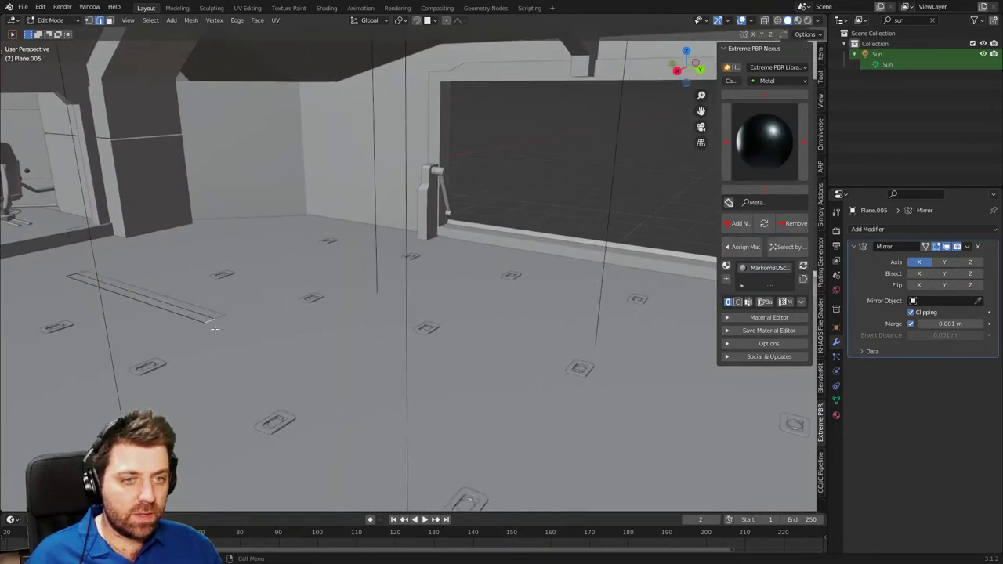
{"action": "scroll", "coordinate": [275, 377], "scroll_direction": "down", "scroll_amount": 3}
{"action": "middle_click_drag", "start_coordinate": [356, 358], "coordinate": [366, 340]}
{"action": "scroll", "coordinate": [373, 378], "scroll_direction": "up", "scroll_amount": 2}
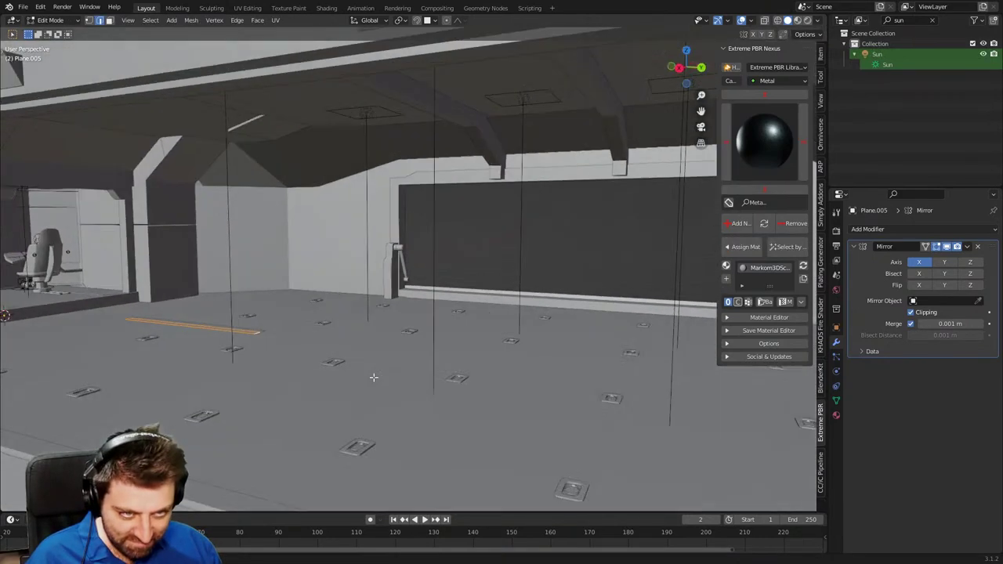
{"action": "key", "text": "s"}
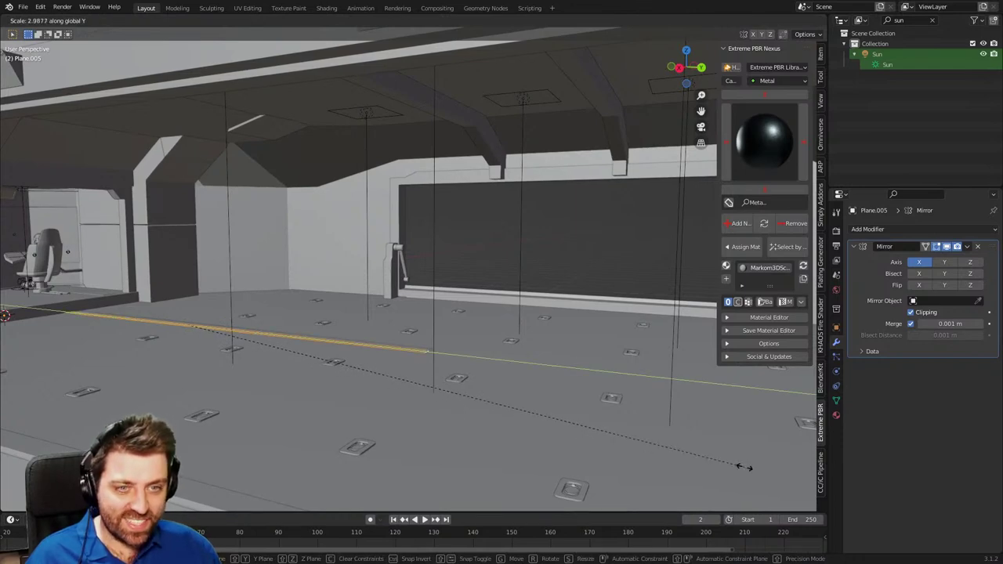
{"action": "left_click", "coordinate": [614, 402]}
{"action": "key", "text": "g"}
{"action": "key", "text": "y"}
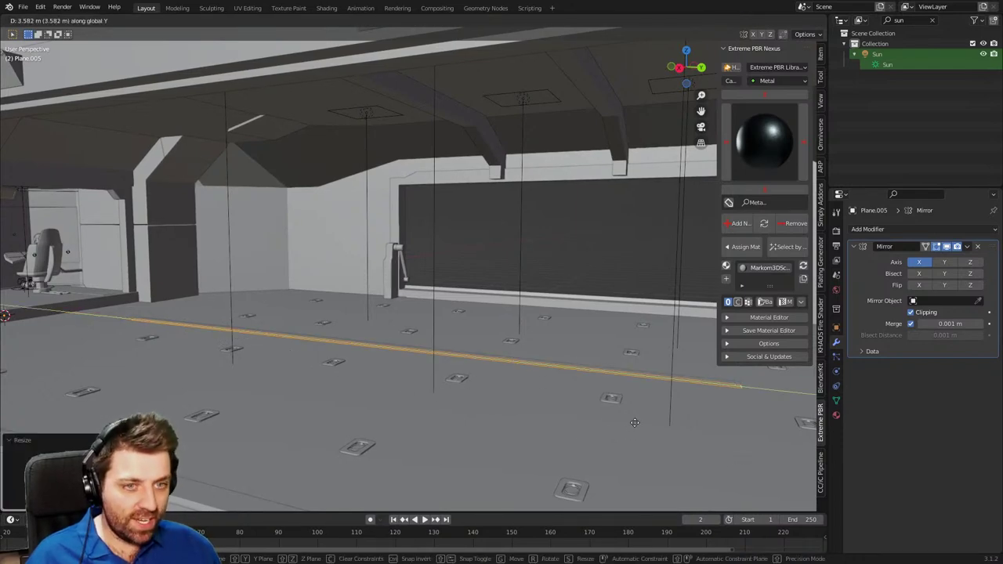
{"action": "left_click", "coordinate": [635, 423]}
Scale the centre strip once more along Y to fit the length of the cargo bay floor.
{"action": "scroll", "coordinate": [455, 378], "scroll_direction": "down", "scroll_amount": 4}
{"action": "mouse_move", "coordinate": [454, 379]}
{"action": "middle_mouse_down"}
{"action": "mouse_move", "coordinate": [567, 383]}
{"action": "mouse_move", "coordinate": [447, 363]}
{"action": "middle_mouse_up"}
{"action": "key", "text": "s"}
{"action": "key", "text": "y"}
{"action": "left_click", "coordinate": [529, 389]}
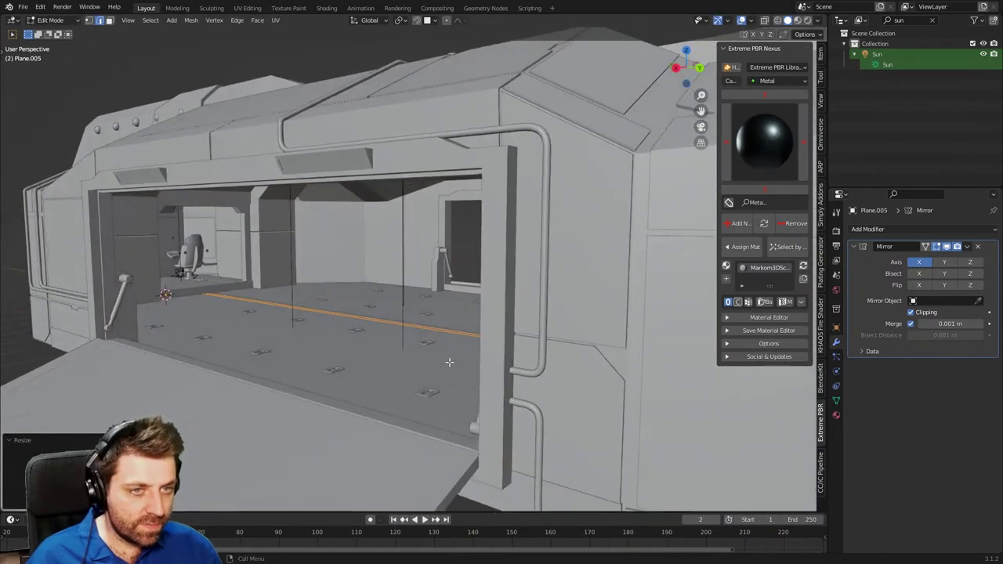
Widen the centre strip by moving its long outer edge outward.
{"action": "scroll", "coordinate": [411, 359], "scroll_direction": "up", "scroll_amount": 4}
{"action": "left_click", "coordinate": [411, 357]}
{"action": "key", "text": "g"}
{"action": "key", "text": "y"}
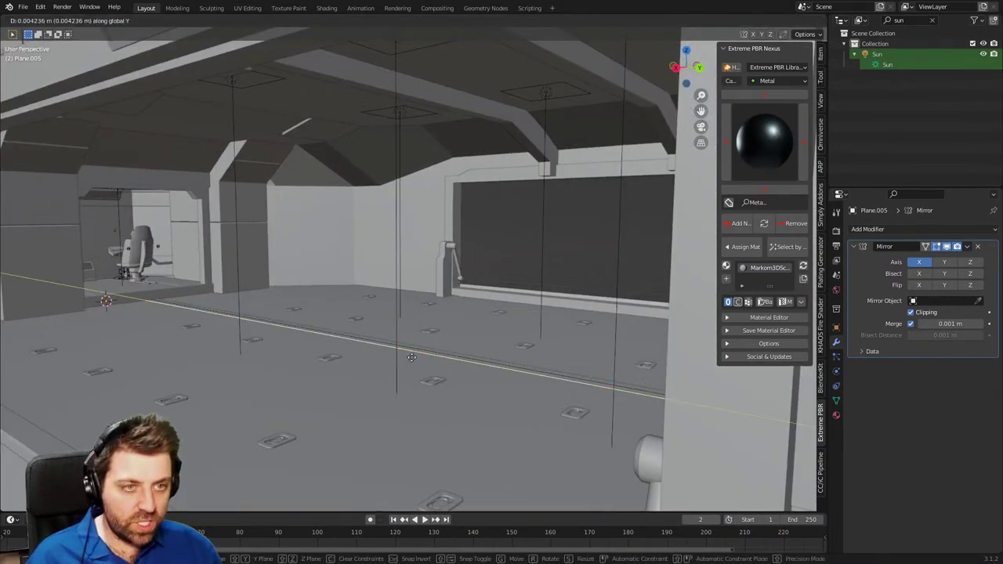
{"action": "left_click", "coordinate": [397, 367]}
{"action": "middle_click_drag", "start_coordinate": [397, 366], "coordinate": [365, 377]}
Extrude the whole linked strip by about -0.042 m along its normal and delete the still-selected face.
{"action": "key", "text": "ctrl+l"}
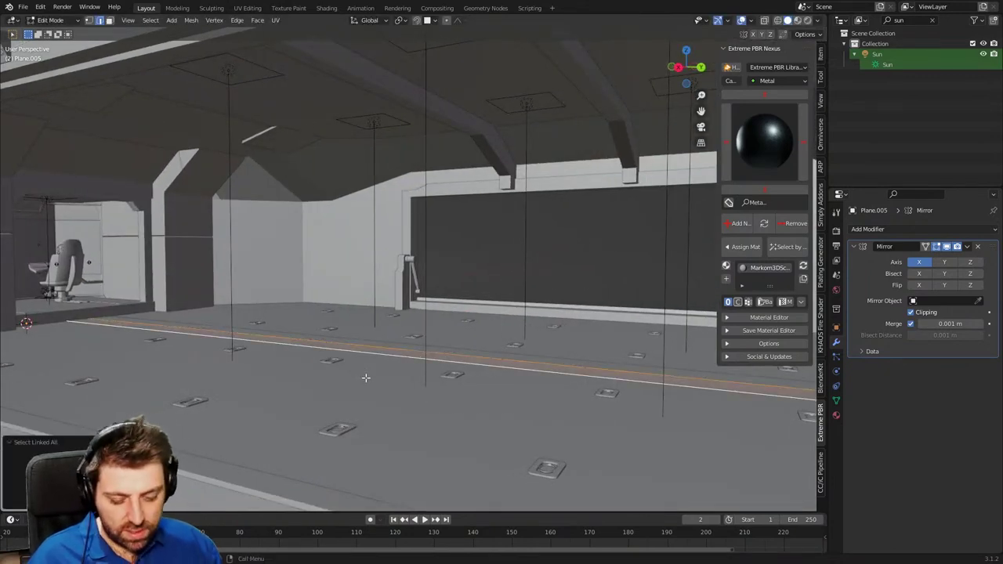
{"action": "key", "text": "g"}
{"action": "key", "text": "z"}
{"action": "key", "text": "z"}
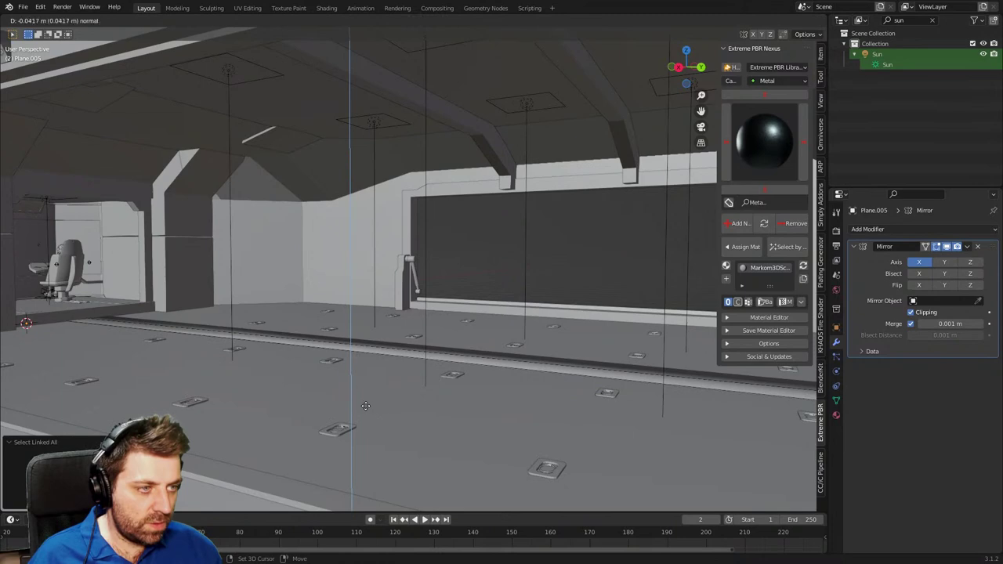
{"action": "left_click", "coordinate": [365, 406]}
{"action": "key", "text": "x"}
{"action": "left_click", "coordinate": [362, 415]}
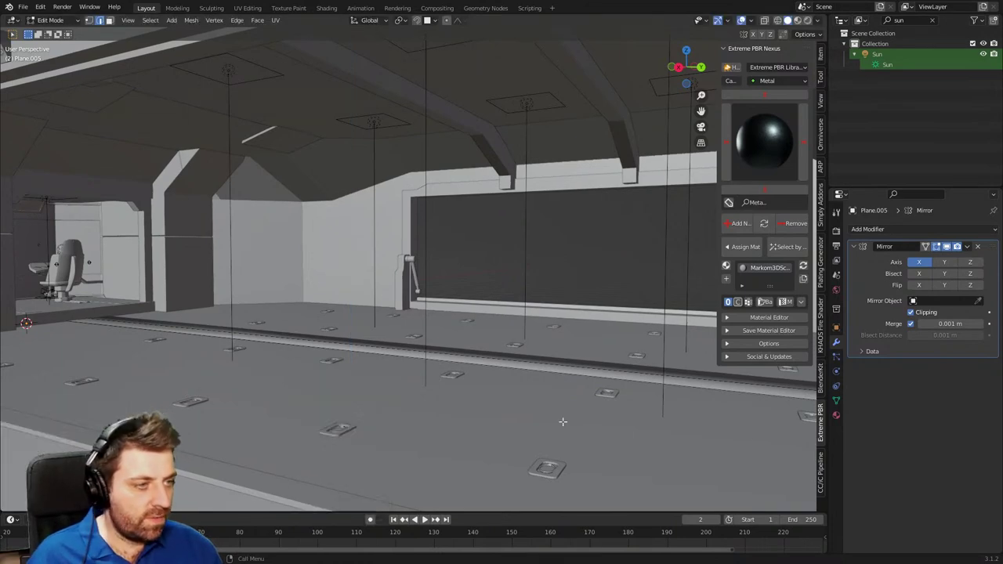
Enable Auto Smooth for the strip mesh's normals and return to Object Mode.
{"action": "left_click", "coordinate": [836, 400]}
{"action": "left_click", "coordinate": [910, 447]}
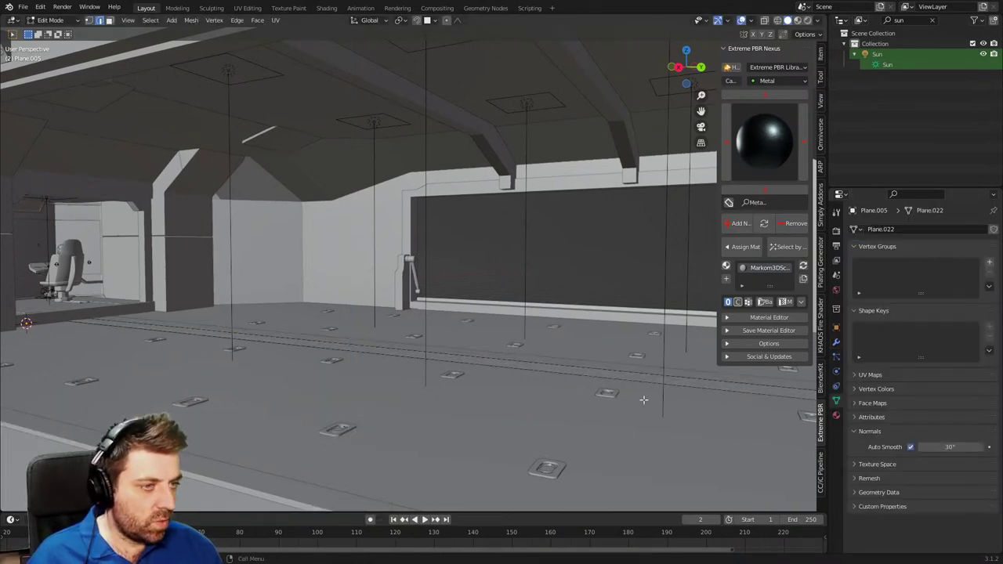
{"action": "middle_click_drag", "start_coordinate": [438, 336], "coordinate": [464, 338]}
{"action": "scroll", "coordinate": [464, 338], "scroll_direction": "up", "scroll_amount": 1}
{"action": "key", "text": "Tab"}
Open the centre strip's mesh for editing in wireframe view and slide a lengthwise edge loop across it.
{"action": "left_click", "coordinate": [351, 421]}
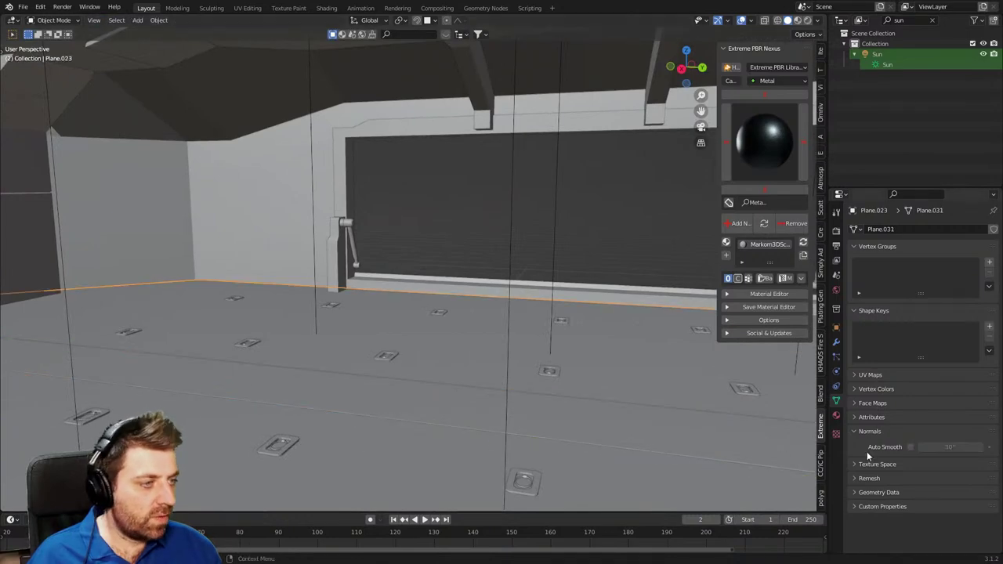
{"action": "left_click", "coordinate": [547, 421]}
{"action": "key", "text": "Tab"}
{"action": "middle_click_drag", "start_coordinate": [337, 369], "coordinate": [572, 321]}
{"action": "scroll", "coordinate": [571, 321], "scroll_direction": "down", "scroll_amount": 3}
{"action": "key", "text": "z"}
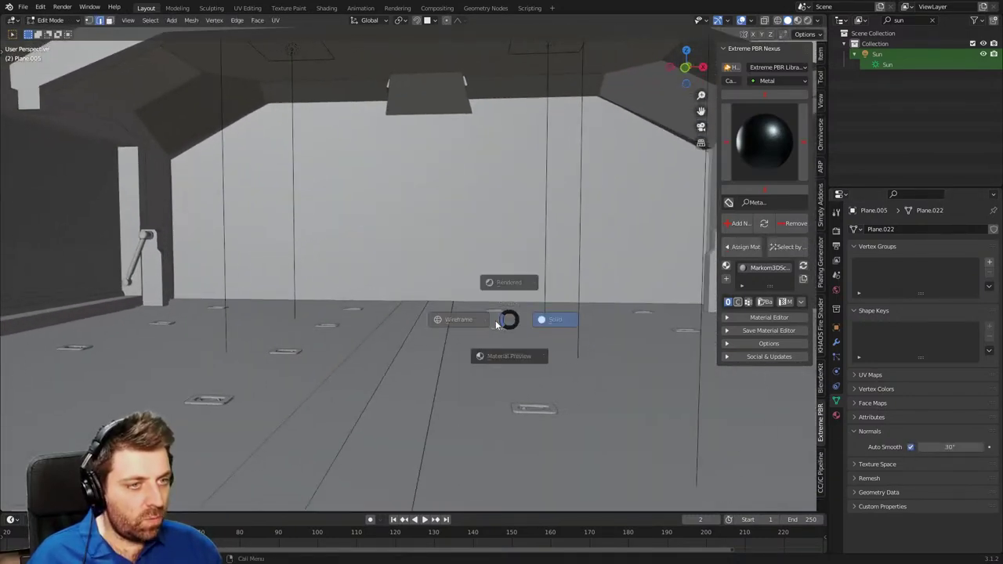
{"action": "left_click", "coordinate": [461, 321]}
{"action": "left_click", "coordinate": [471, 303]}
{"action": "middle_click_drag", "start_coordinate": [471, 304], "coordinate": [407, 336]}
{"action": "middle_click_drag", "start_coordinate": [314, 349], "coordinate": [326, 332]}
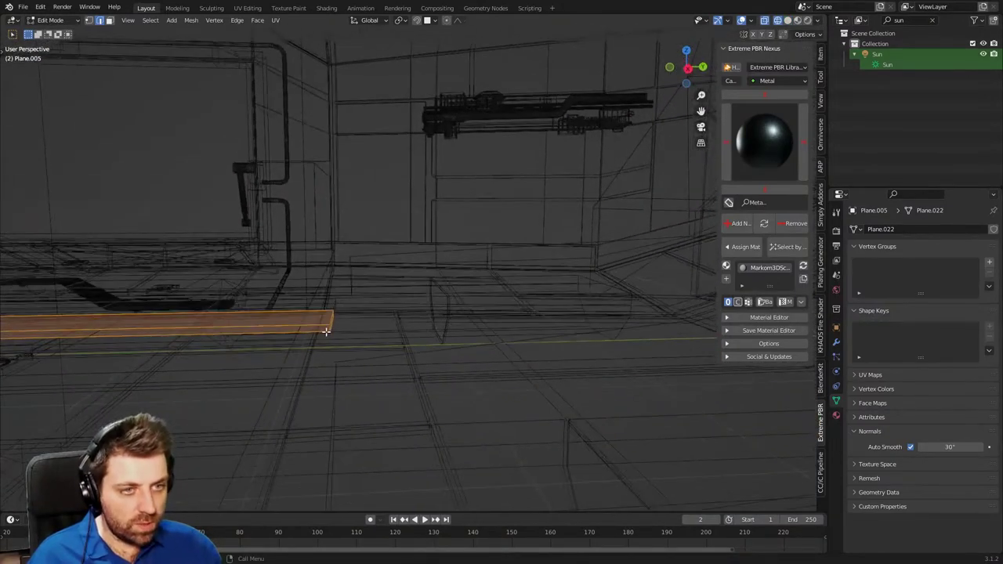
{"action": "key", "text": "g"}
{"action": "key", "text": "g"}
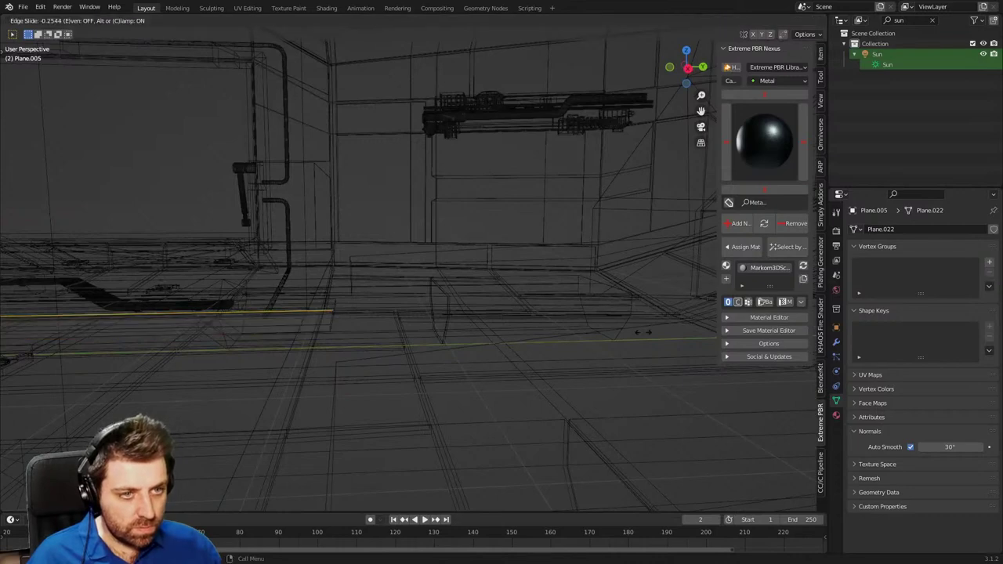
{"action": "left_click", "coordinate": [430, 363]}
Add a loop cut to the centre strip and slide the cut edge across the mesh.
{"action": "middle_click_drag", "start_coordinate": [242, 340], "coordinate": [260, 324]}
{"action": "key", "text": "ctrl+r"}
{"action": "left_click", "coordinate": [251, 313]}
{"action": "left_click", "coordinate": [251, 313]}
{"action": "key", "text": "a"}
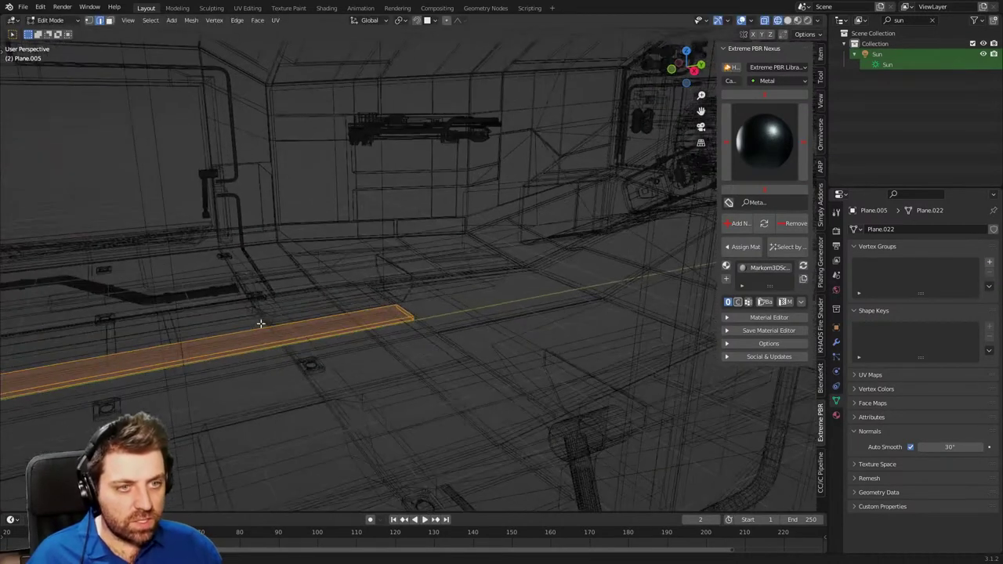
{"action": "scroll", "coordinate": [105, 383], "scroll_direction": "down", "scroll_amount": 3}
{"action": "key", "text": "g"}
{"action": "key", "text": "g"}
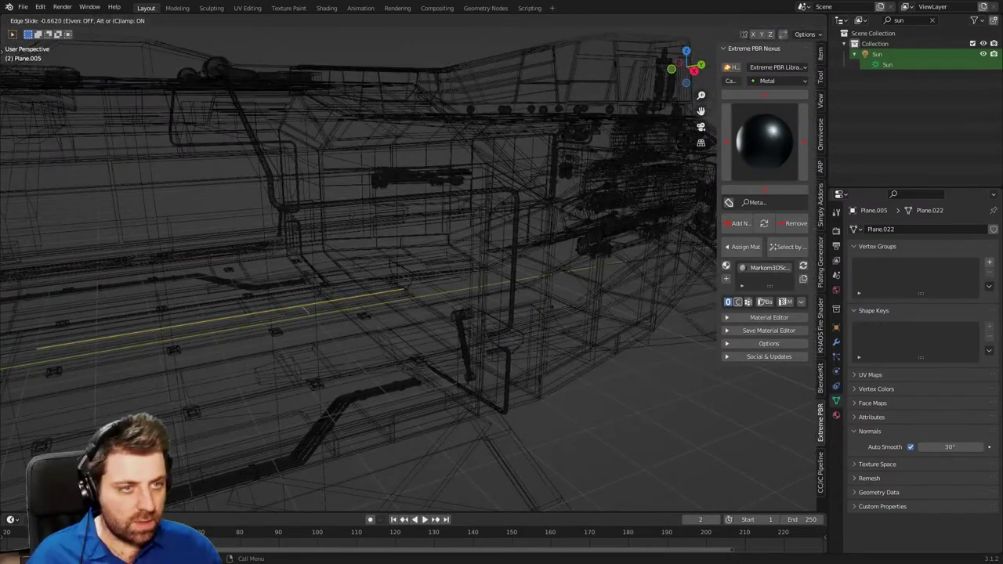
{"action": "left_click", "coordinate": [425, 291]}
Return to solid shading and slide a crosswise loop cut near the strip's end by the far wall.
{"action": "mouse_move", "coordinate": [425, 290]}
{"action": "middle_mouse_down"}
{"action": "mouse_move", "coordinate": [383, 305]}
{"action": "mouse_move", "coordinate": [369, 291]}
{"action": "mouse_move", "coordinate": [392, 274]}
{"action": "mouse_move", "coordinate": [386, 284]}
{"action": "mouse_move", "coordinate": [425, 302]}
{"action": "mouse_move", "coordinate": [348, 346]}
{"action": "middle_mouse_up"}
{"action": "key", "text": "z"}
{"action": "left_click", "coordinate": [431, 289]}
{"action": "key", "text": "g"}
{"action": "key", "text": "g"}
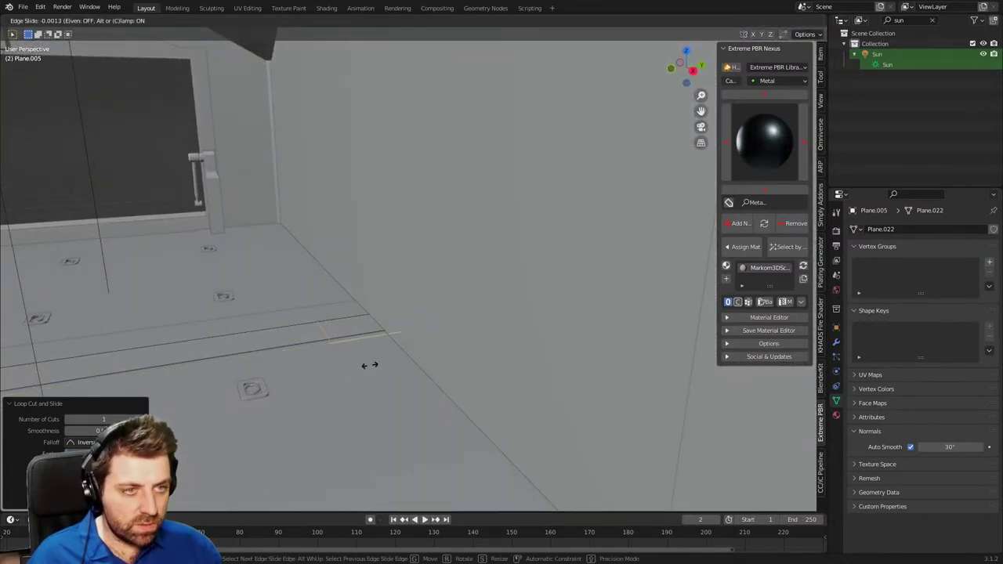
{"action": "left_click", "coordinate": [372, 348]}
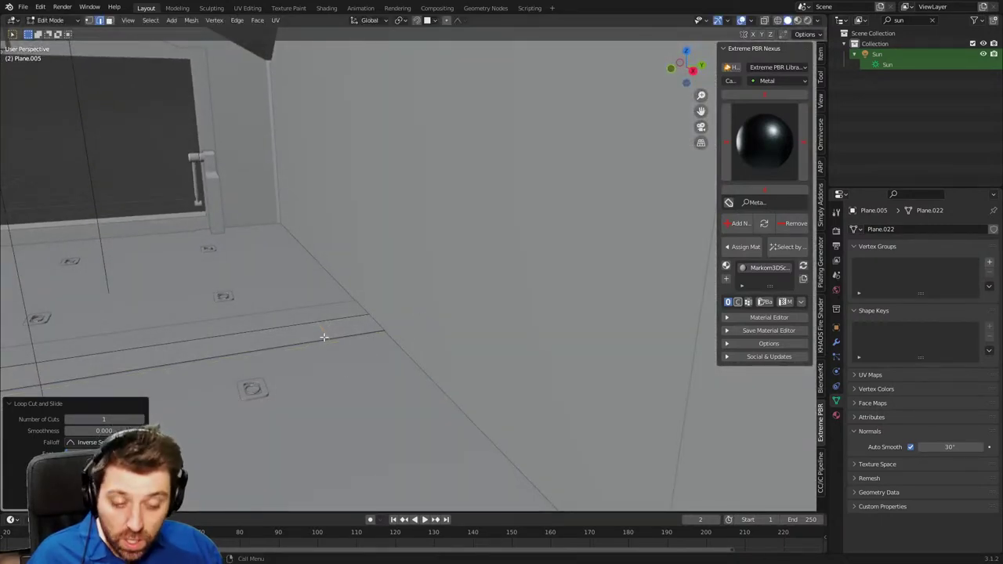
Move the crosswise edge loop along global Y toward the cargo bay's end wall.
{"action": "key", "text": "g"}
{"action": "key", "text": "g"}
{"action": "right_click", "coordinate": [353, 331]}
{"action": "key", "text": "shift+d"}
{"action": "key", "text": "y"}
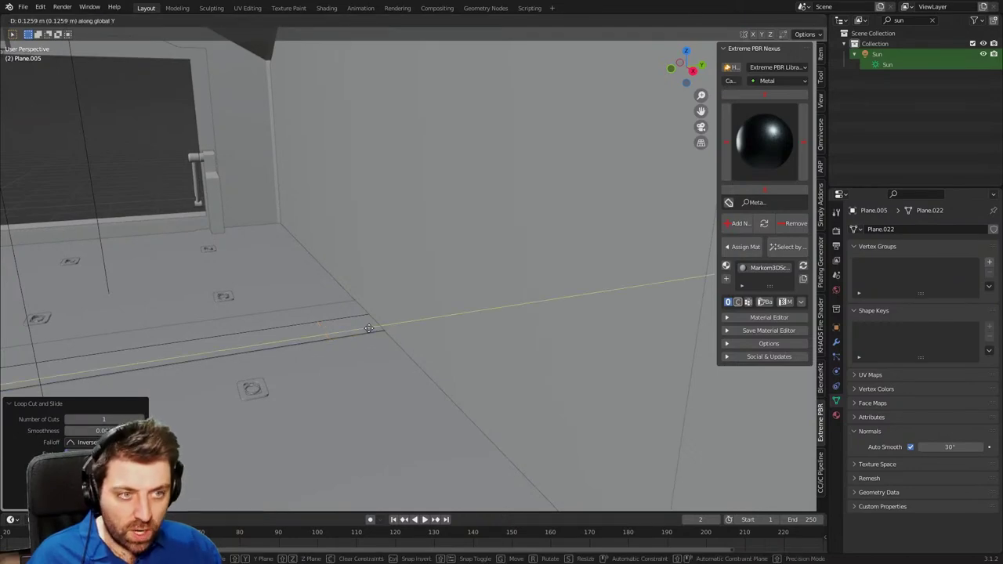
{"action": "left_click", "coordinate": [403, 324]}
Extrude the strip's end section upward to the ceiling as a wall strip and return to Object Mode.
{"action": "middle_click_drag", "start_coordinate": [374, 321], "coordinate": [437, 312]}
{"action": "key", "text": "g"}
{"action": "key", "text": "z"}
{"action": "key", "text": "z"}
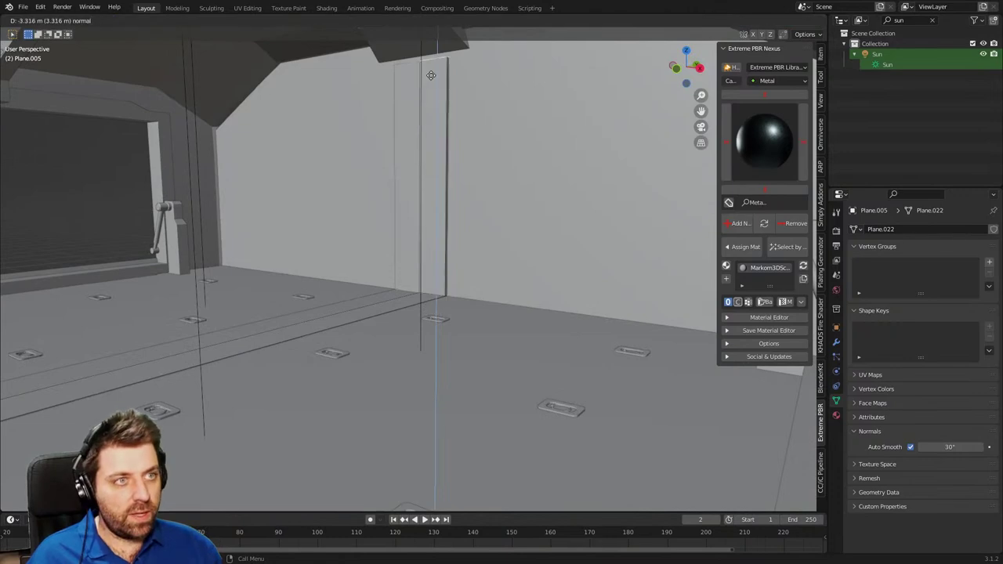
{"action": "left_click", "coordinate": [434, 41]}
{"action": "scroll", "coordinate": [435, 42], "scroll_direction": "down", "scroll_amount": 5}
{"action": "middle_click_drag", "start_coordinate": [435, 182], "coordinate": [329, 185]}
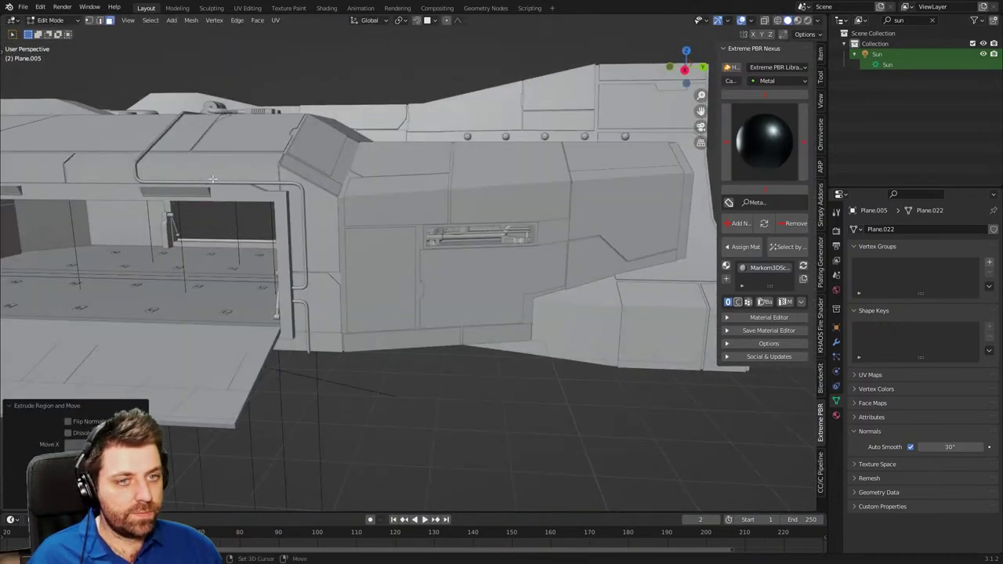
{"action": "middle_click_drag", "start_coordinate": [203, 185], "coordinate": [406, 182], "text": "shift"}
{"action": "scroll", "coordinate": [406, 181], "scroll_direction": "up", "scroll_amount": 3}
{"action": "key", "text": "Tab"}
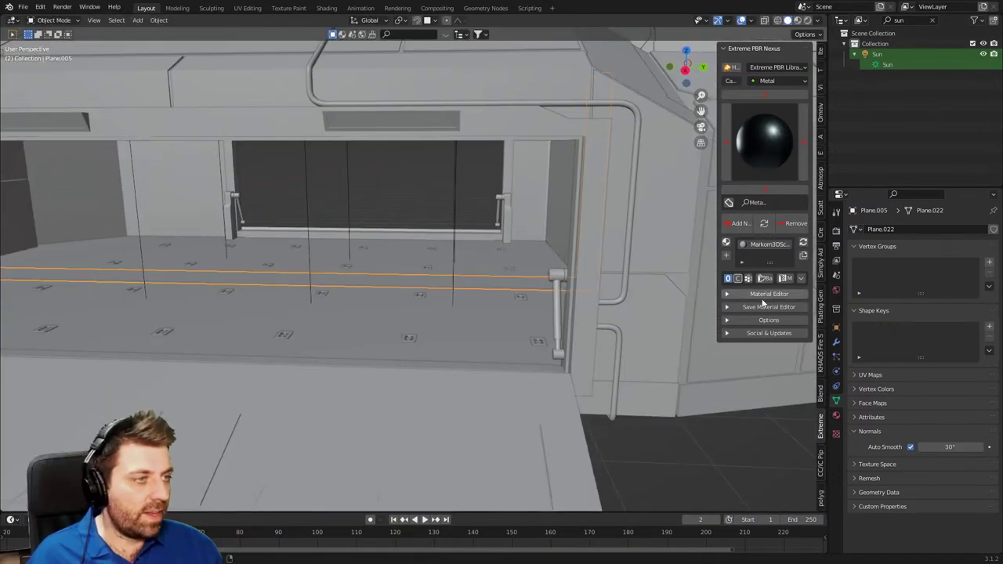
Assign the existing Galvanized_steel_01 material to the centre strip.
{"action": "left_click", "coordinate": [836, 416]}
{"action": "left_click", "coordinate": [854, 274]}
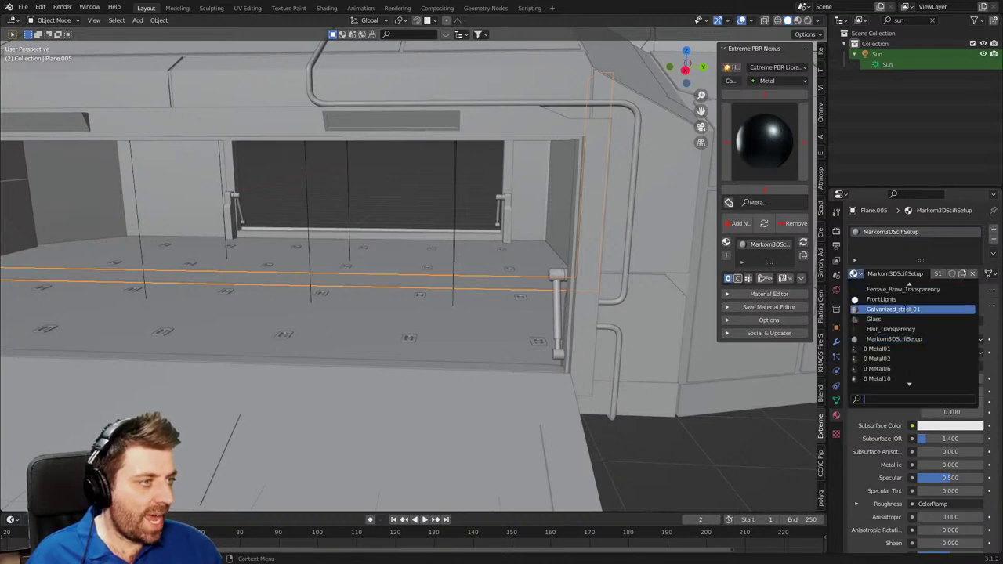
{"action": "left_click", "coordinate": [905, 309]}
Unwrap the selected strip faces in Edit Mode with Cube Projection.
{"action": "middle_click_drag", "start_coordinate": [361, 287], "coordinate": [524, 307]}
{"action": "scroll", "coordinate": [489, 303], "scroll_direction": "down", "scroll_amount": 6}
{"action": "key", "text": "Tab"}
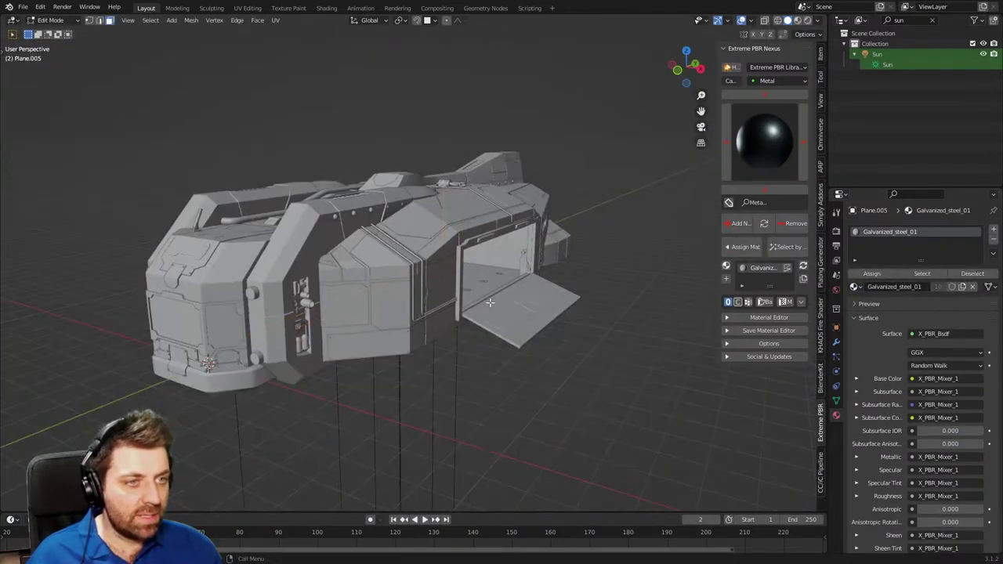
{"action": "key", "text": "u"}
{"action": "left_click", "coordinate": [490, 302]}
{"action": "middle_click_drag", "start_coordinate": [489, 302], "coordinate": [400, 319]}
{"action": "scroll", "coordinate": [416, 320], "scroll_direction": "up", "scroll_amount": 5}
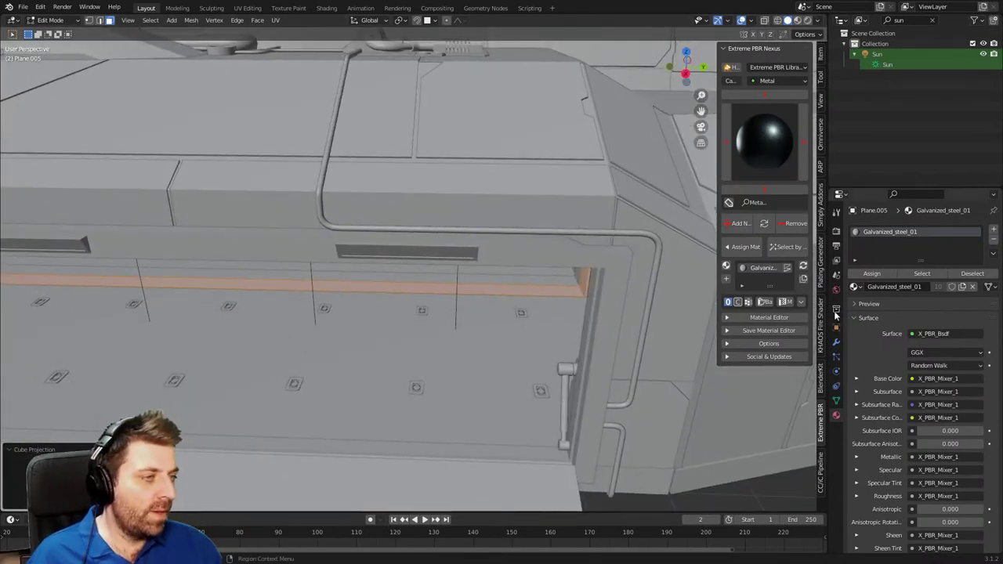
Return to Object Mode and apply the strip's Mirror modifier.
{"action": "left_click", "coordinate": [836, 343]}
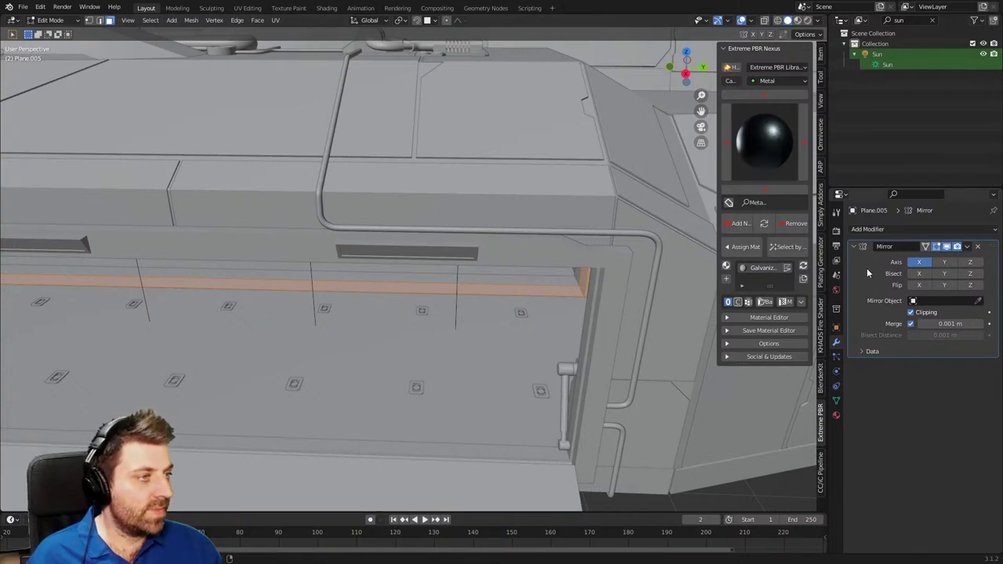
{"action": "key", "text": "Tab"}
{"action": "key", "text": "ctrl+a"}
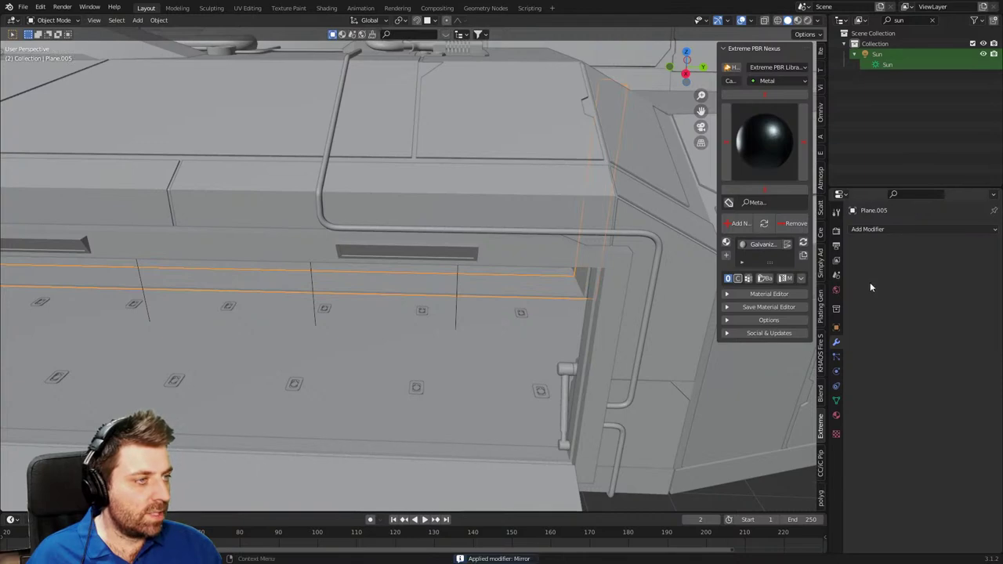
Unwrap the full floor and wall strip with Cube Projection and return to Object Mode.
{"action": "middle_click_drag", "start_coordinate": [463, 282], "coordinate": [513, 267]}
{"action": "scroll", "coordinate": [513, 268], "scroll_direction": "up", "scroll_amount": 3}
{"action": "key", "text": "Tab"}
{"action": "key", "text": "u"}
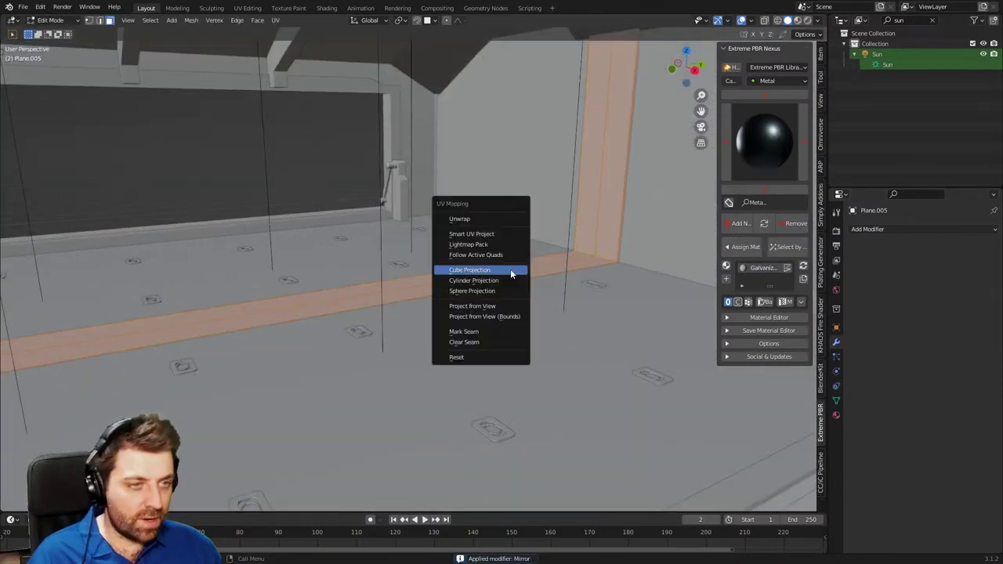
{"action": "left_click", "coordinate": [511, 273]}
{"action": "scroll", "coordinate": [514, 269], "scroll_direction": "down", "scroll_amount": 3}
{"action": "key", "text": "Tab"}
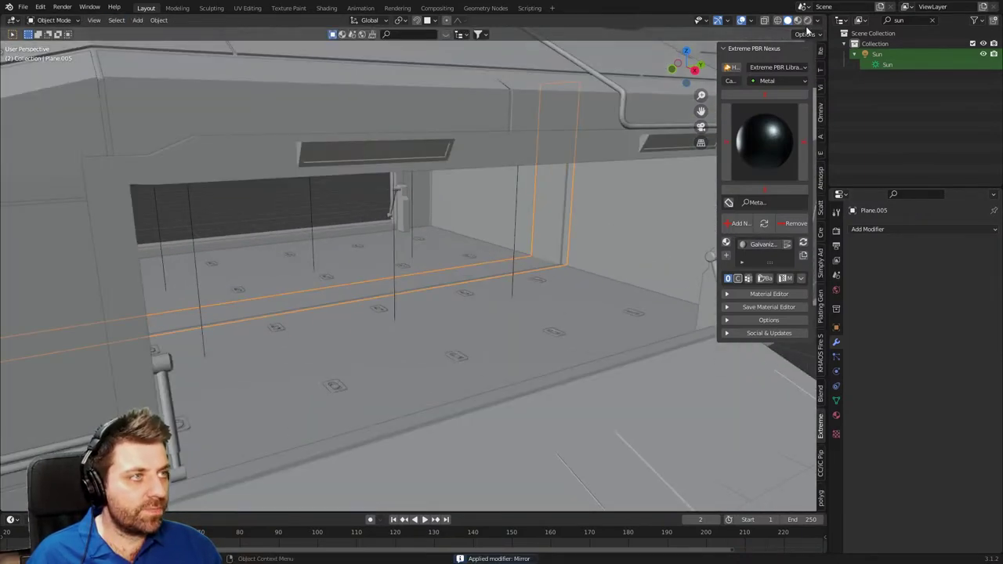
Deselect everything and inspect the strip's steel texture on the floor and end wall in rendered shading.
{"action": "key", "text": "z"}
{"action": "key", "text": "8"}
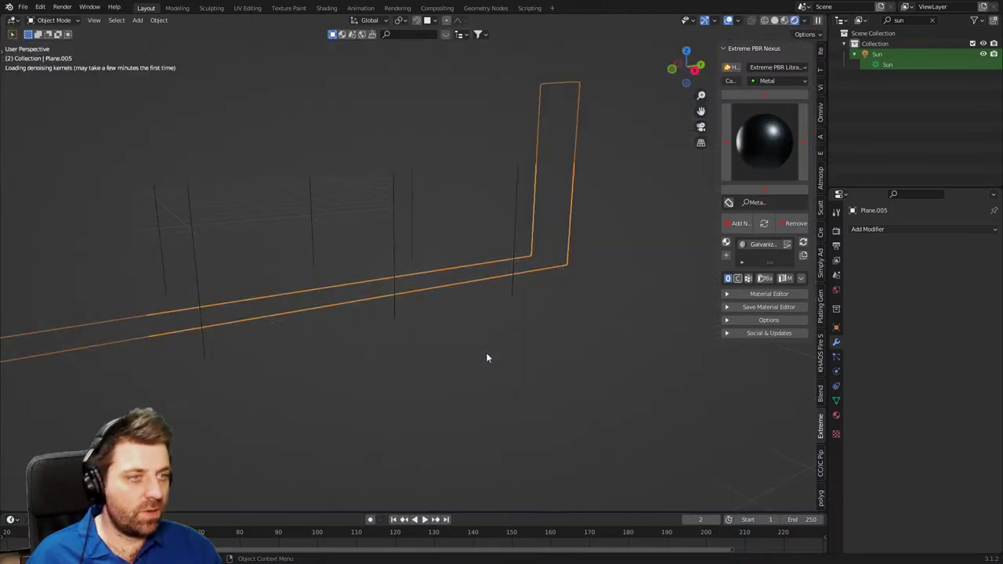
{"action": "key", "text": "alt+a"}
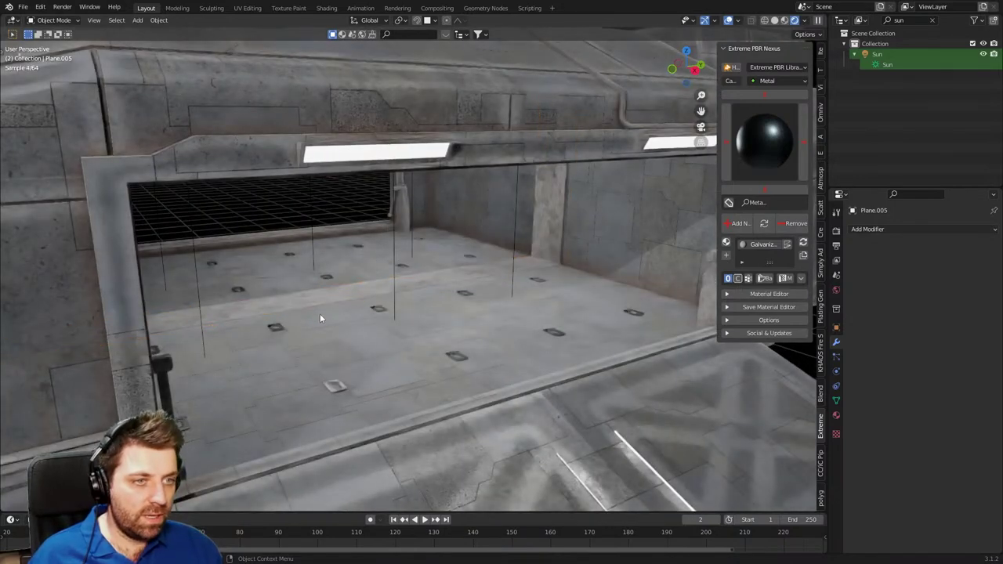
{"action": "middle_click_drag", "start_coordinate": [443, 306], "coordinate": [450, 341]}
{"action": "scroll", "coordinate": [493, 286], "scroll_direction": "up", "scroll_amount": 4}
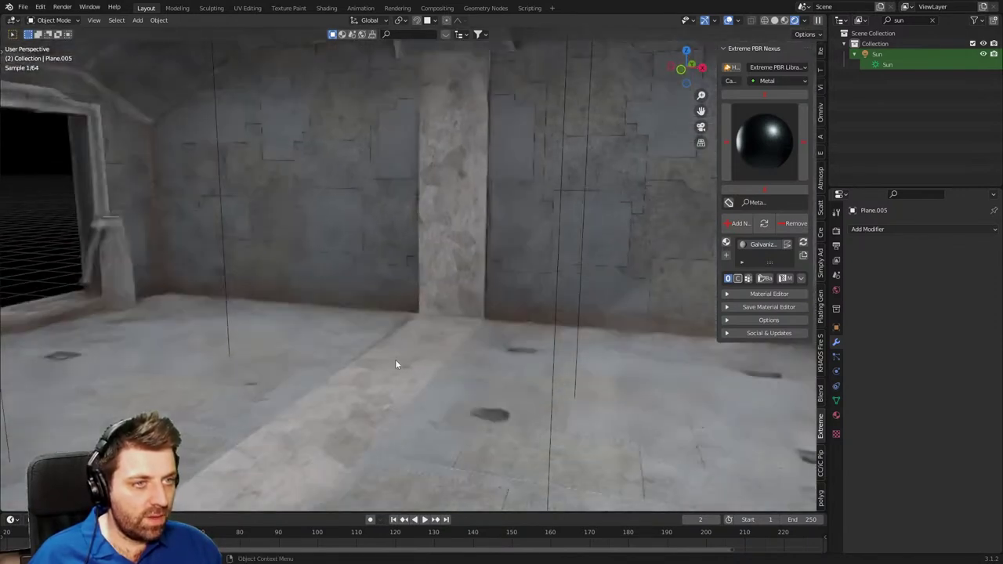
{"action": "middle_click_drag", "start_coordinate": [443, 293], "coordinate": [381, 381]}
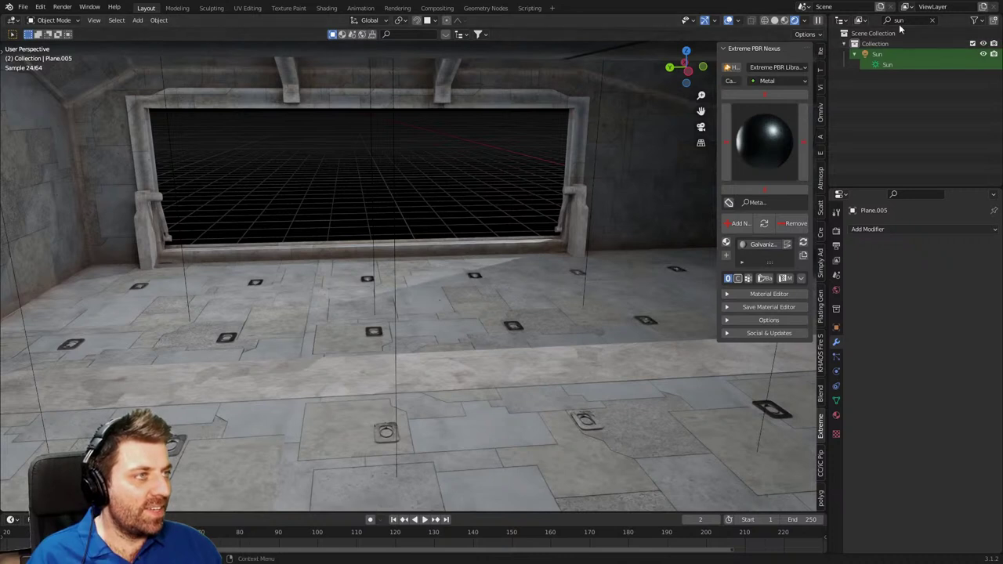
Clear the outliner's search filter and collapse the Collection, Character and character1 collections.
{"action": "left_click", "coordinate": [932, 20]}
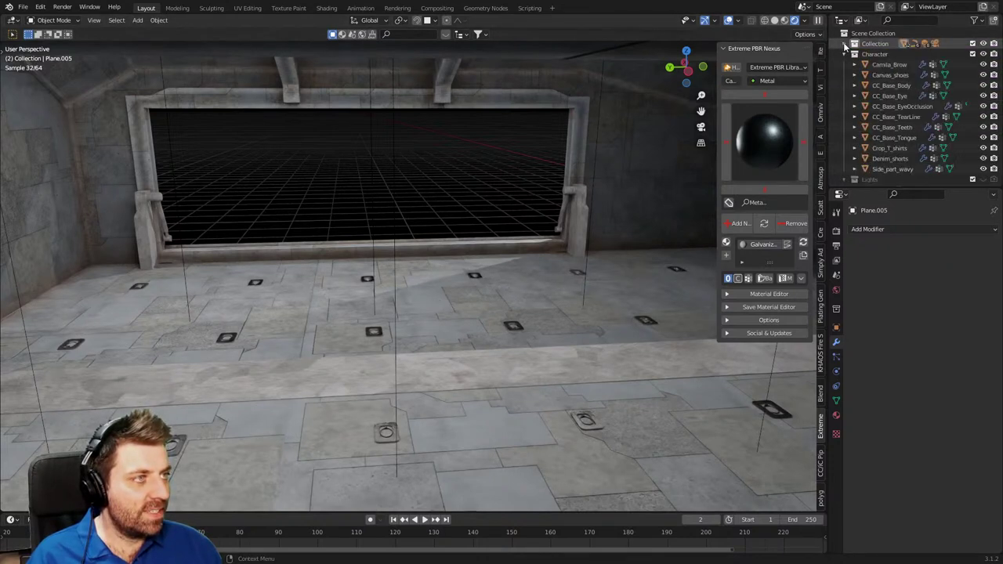
{"action": "left_click", "coordinate": [844, 65]}
{"action": "left_click", "coordinate": [843, 74]}
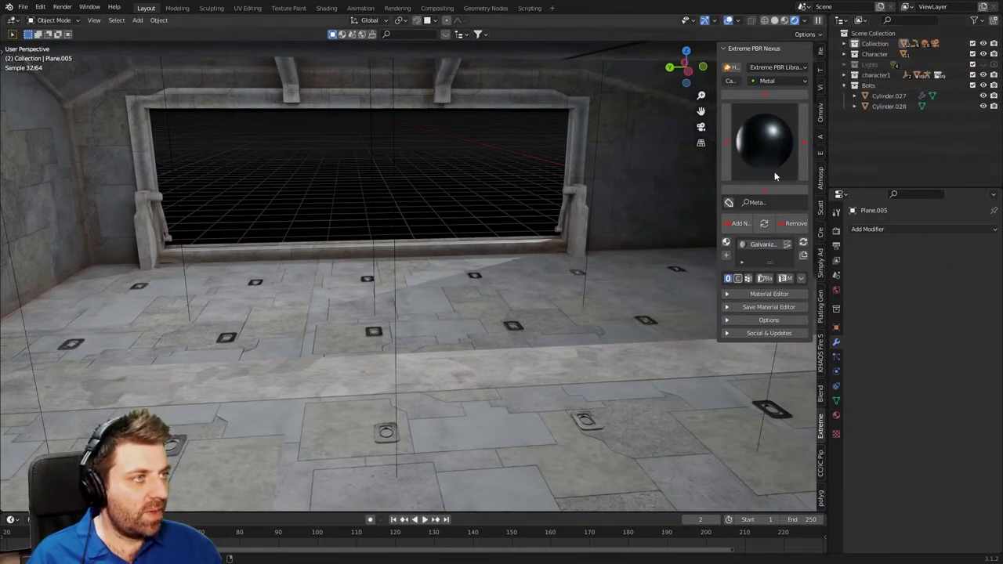
Inspect the cargo bay interior, its ceiling area lights and the whole ship's exterior in rendered lighting.
{"action": "scroll", "coordinate": [409, 373], "scroll_direction": "down", "scroll_amount": 3}
{"action": "scroll", "coordinate": [409, 373], "scroll_direction": "up", "scroll_amount": 6}
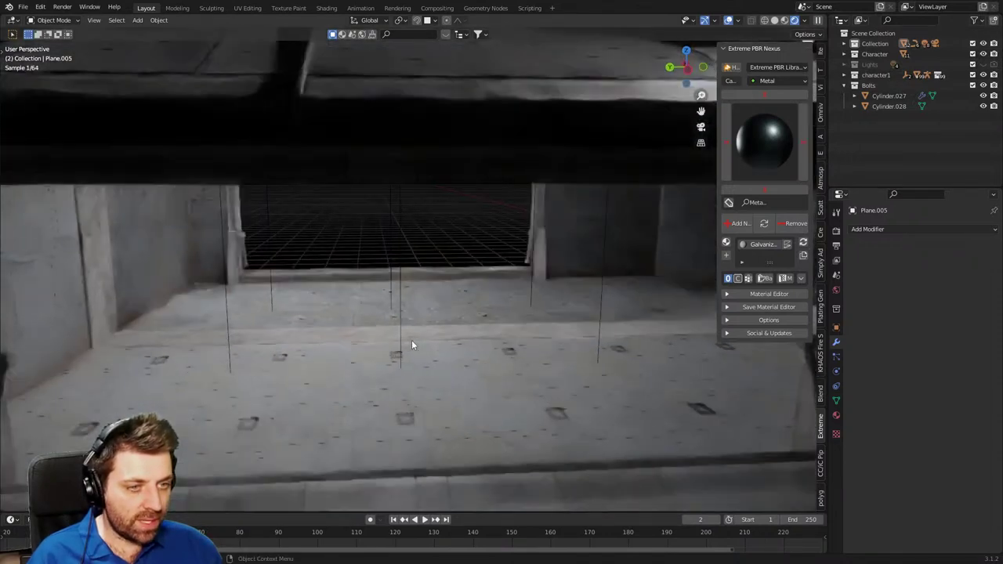
{"action": "middle_click_drag", "start_coordinate": [583, 372], "coordinate": [406, 395]}
{"action": "middle_click_drag", "start_coordinate": [405, 390], "coordinate": [467, 348]}
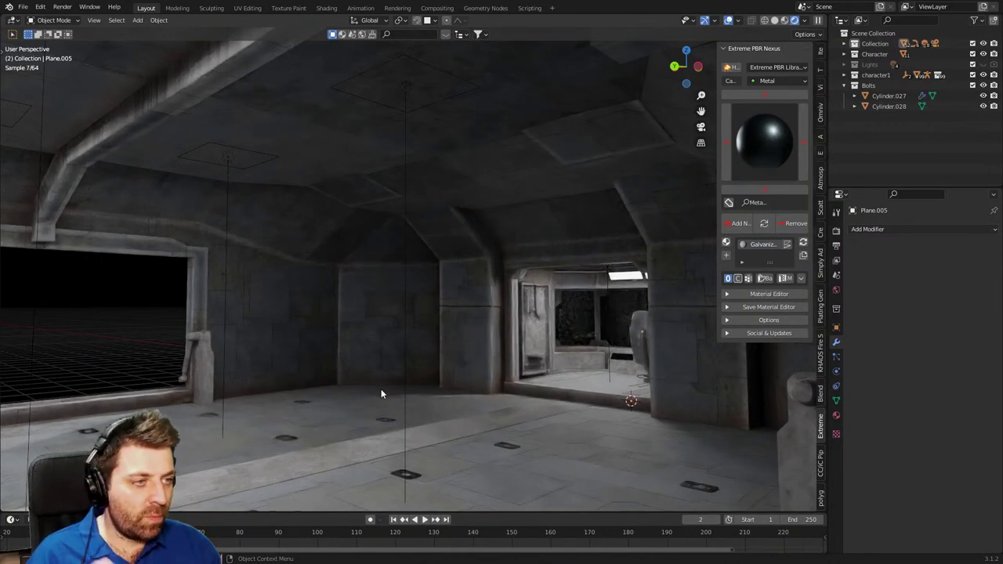
{"action": "left_click", "coordinate": [235, 161]}
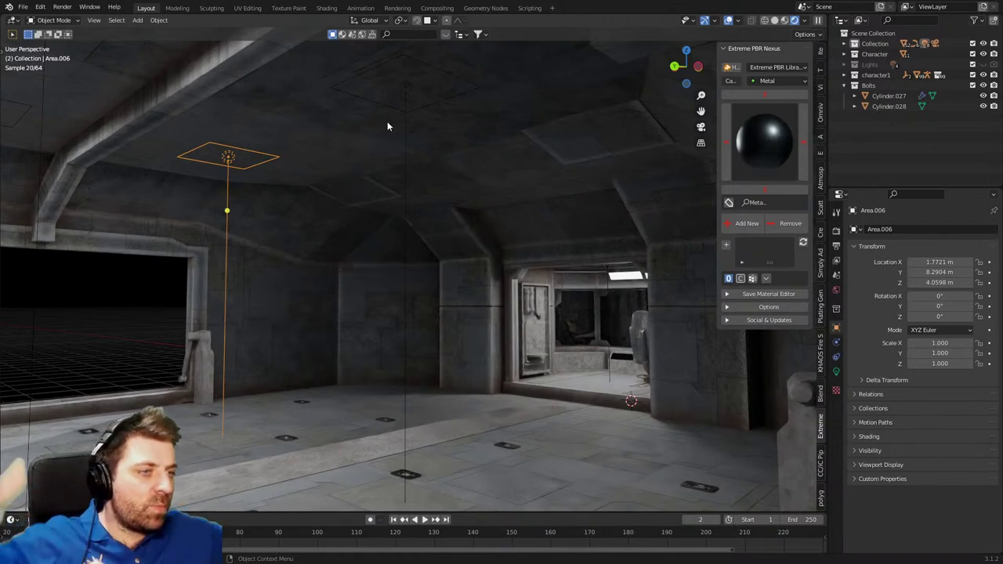
{"action": "middle_click_drag", "start_coordinate": [413, 188], "coordinate": [462, 287]}
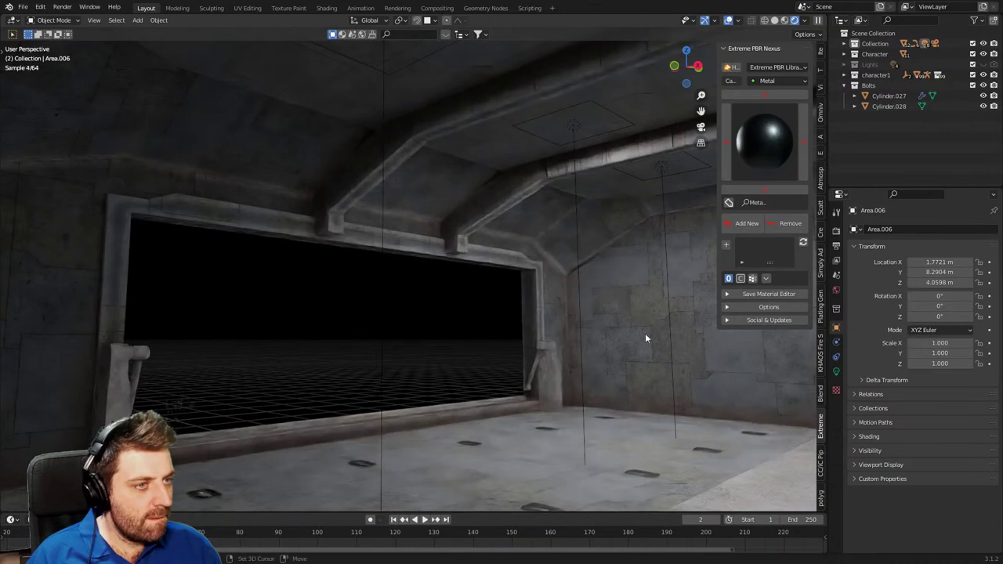
{"action": "middle_click_drag", "start_coordinate": [645, 336], "coordinate": [509, 339]}
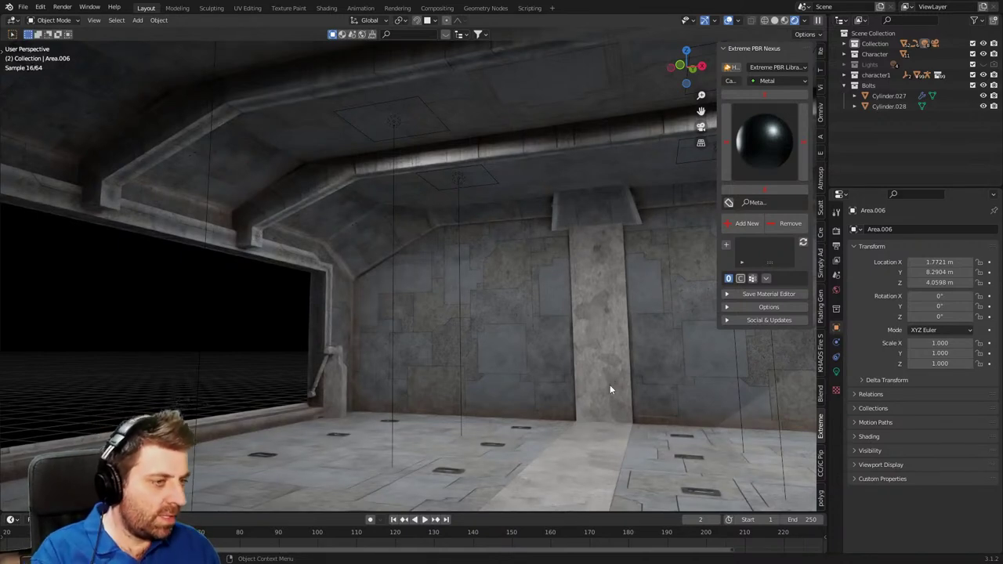
{"action": "middle_click_drag", "start_coordinate": [587, 387], "coordinate": [494, 381]}
{"action": "scroll", "coordinate": [462, 378], "scroll_direction": "down", "scroll_amount": 10}
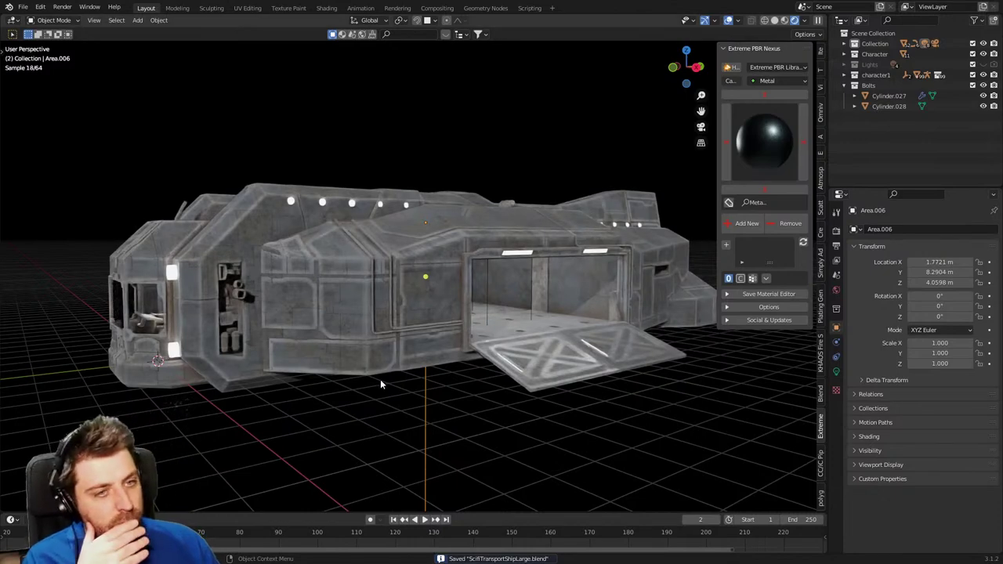
{"action": "middle_click_drag", "start_coordinate": [380, 384], "coordinate": [396, 379]}
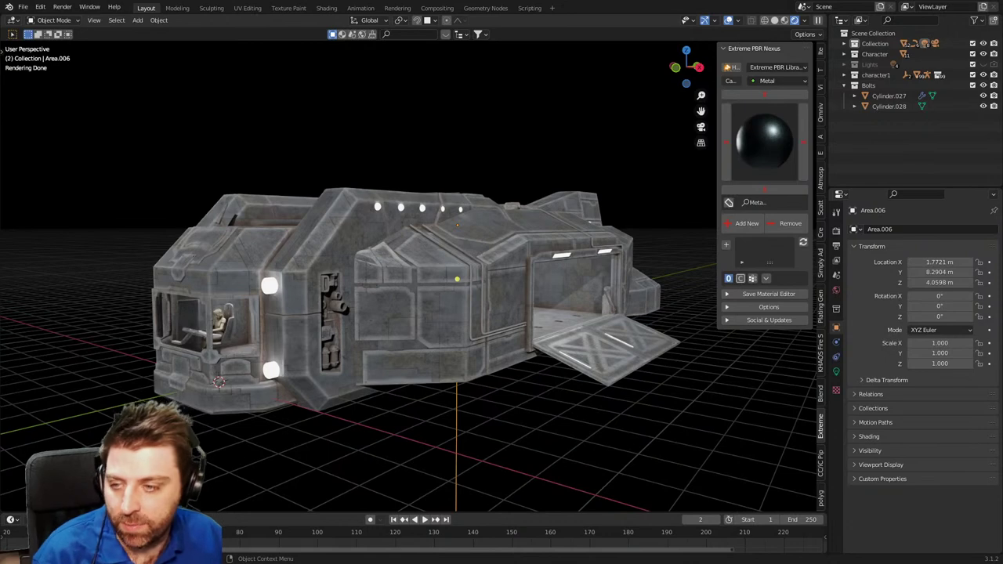
Search the system for "epi" and launch the matching application.
{"action": "mouse_move", "coordinate": [24, 547]}
{"action": "key", "text": "super"}
{"action": "type", "text": "epi"}
{"action": "key", "text": "Return"}
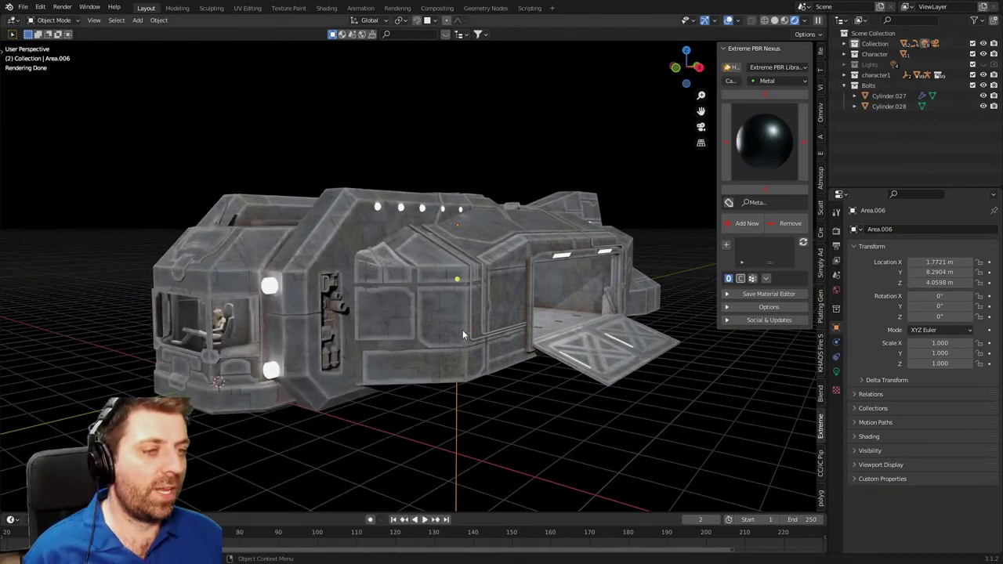
Switch the viewport back to solid shading and save ScifiTransportShipLarge.blend.
{"action": "left_click", "coordinate": [782, 20]}
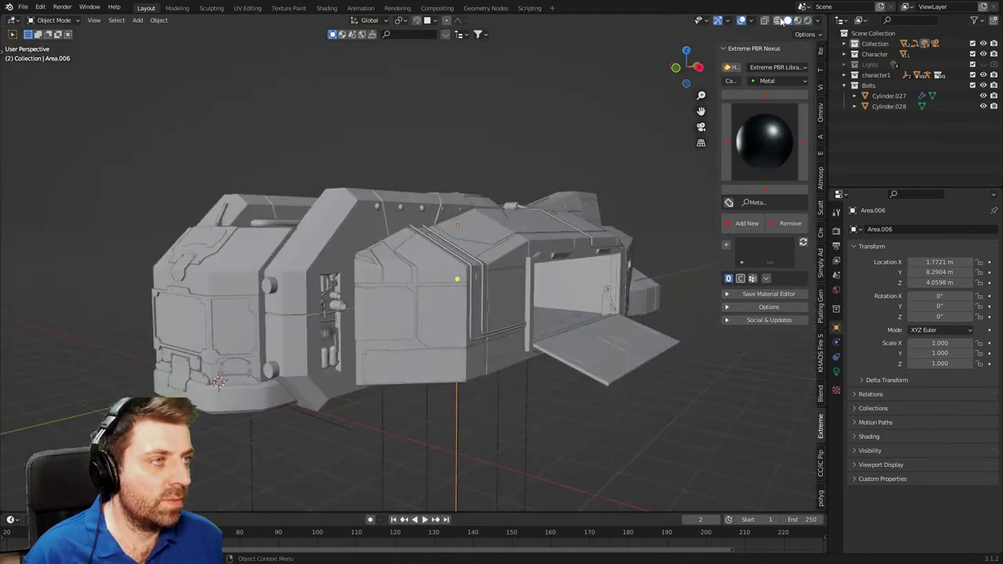
{"action": "key", "text": "ctrl+s"}
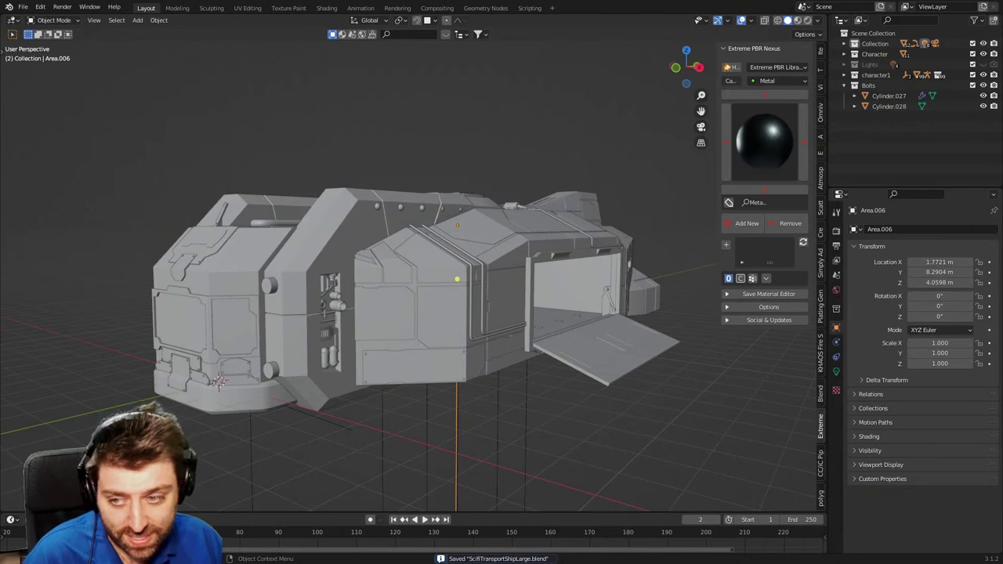
Switch to the Epic Games Launcher and open UE5Project from the Unreal Engine project library.
{"action": "key", "text": "alt+Tab"}
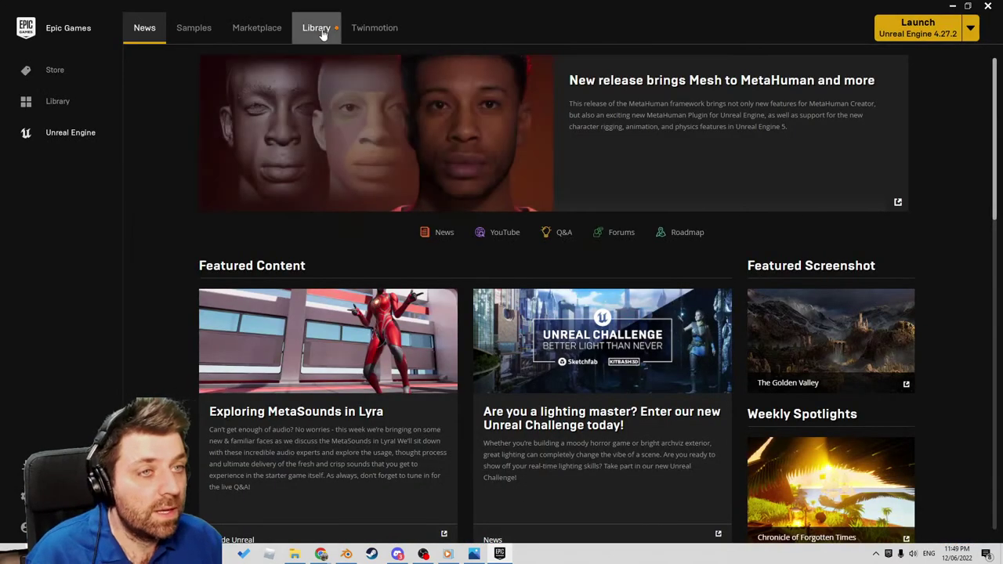
{"action": "left_click", "coordinate": [317, 29]}
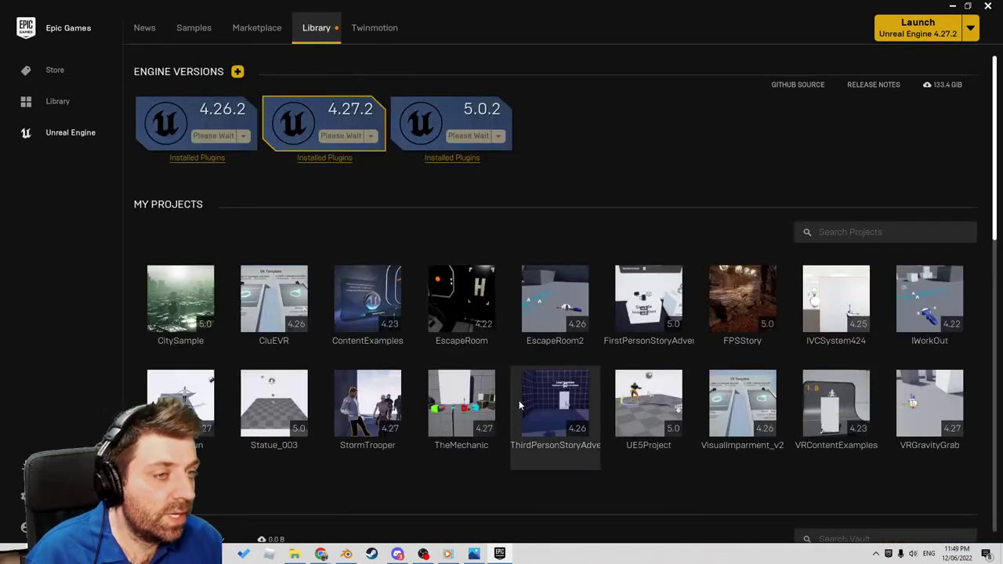
{"action": "left_click", "coordinate": [650, 425]}
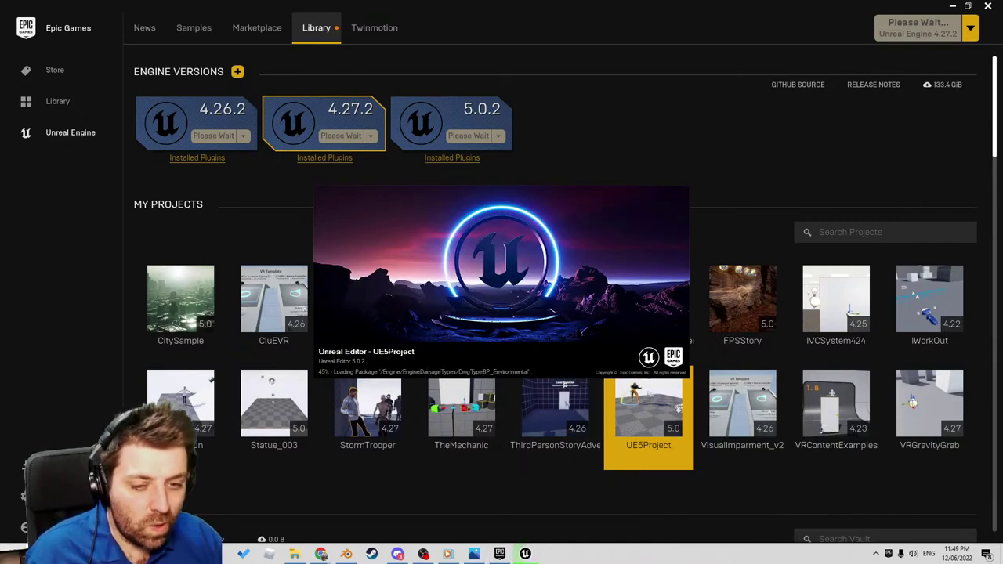
Search the system for "iclone" and launch iClone v8.01 with the recent project Soilder_Motion1Char.
{"action": "key", "text": "super"}
{"action": "type", "text": "iclone"}
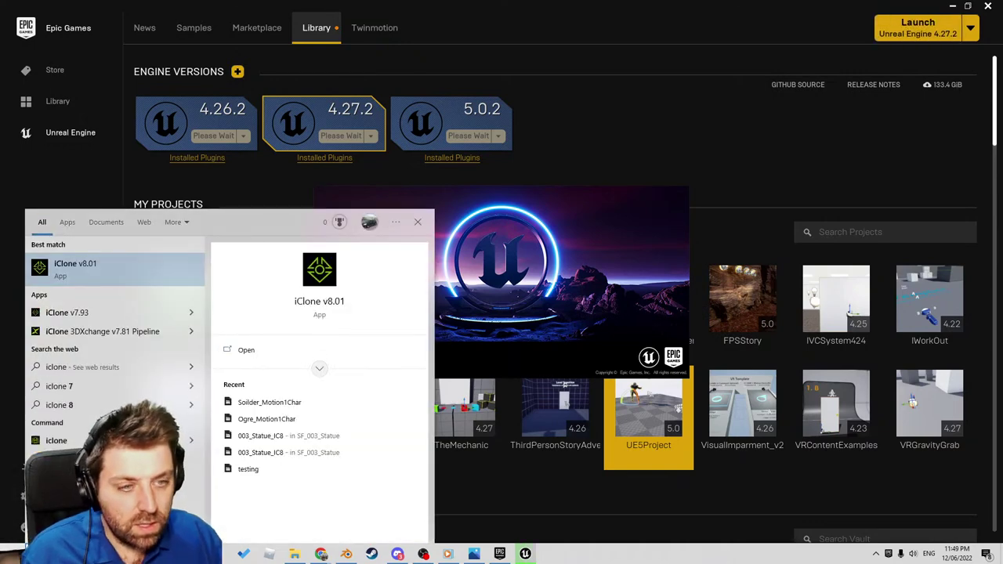
{"action": "key", "text": "Right"}
{"action": "key", "text": "Down"}
{"action": "key", "text": "Down"}
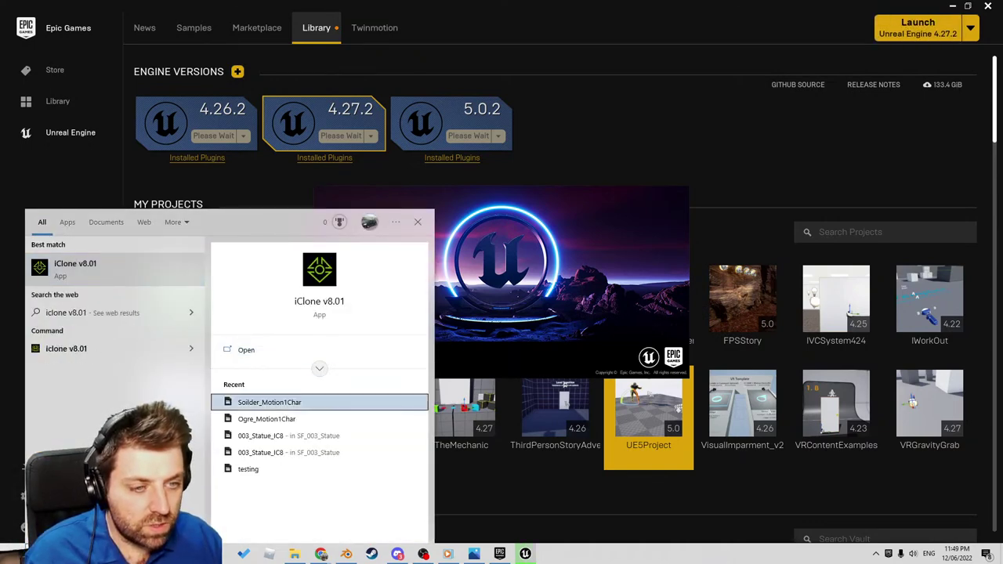
{"action": "key", "text": "Return"}
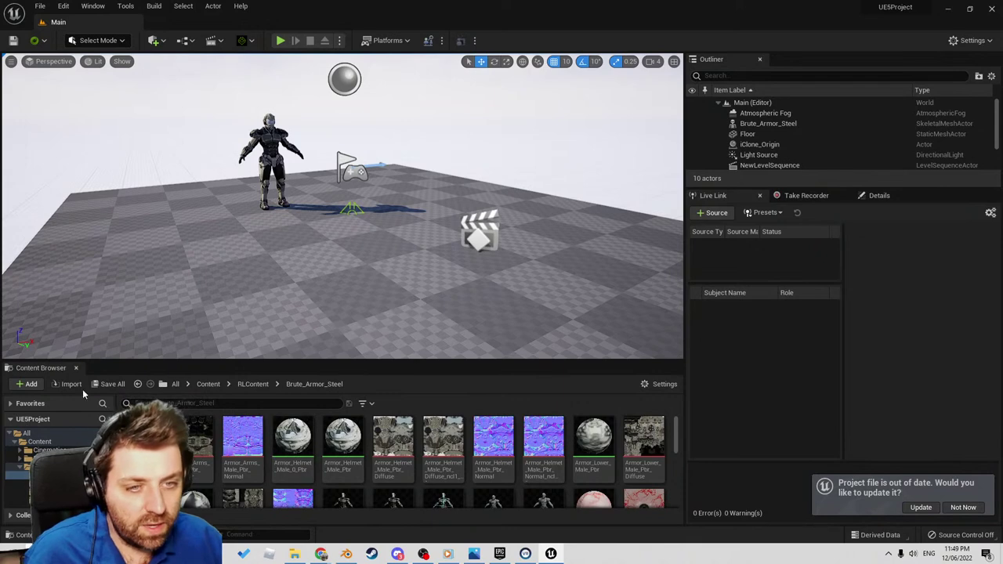
In Unreal Editor, select the NewLevelSequence actor in the level and open its level sequence for editing.
{"action": "left_click", "coordinate": [482, 235]}
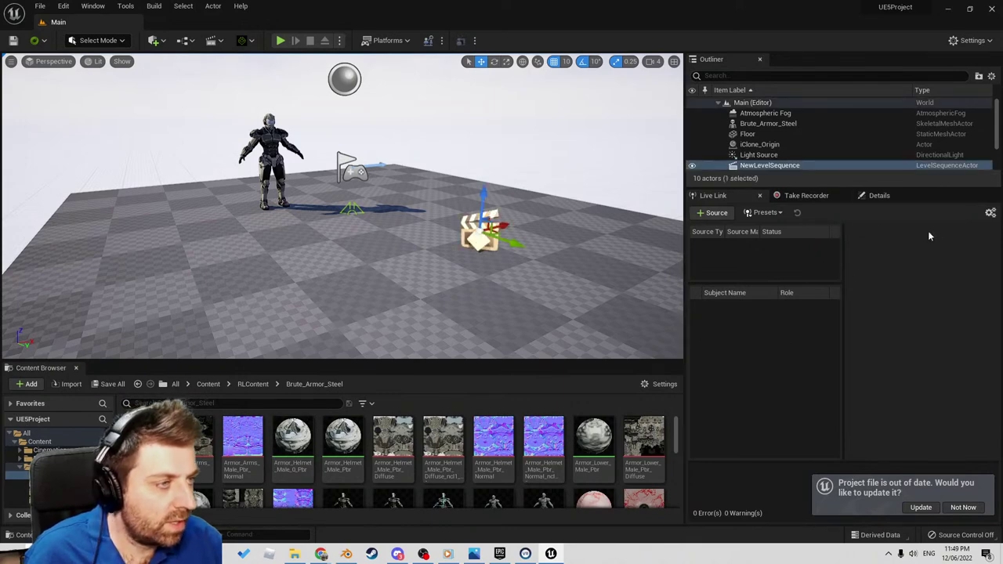
{"action": "left_click", "coordinate": [802, 197]}
{"action": "left_click", "coordinate": [898, 196]}
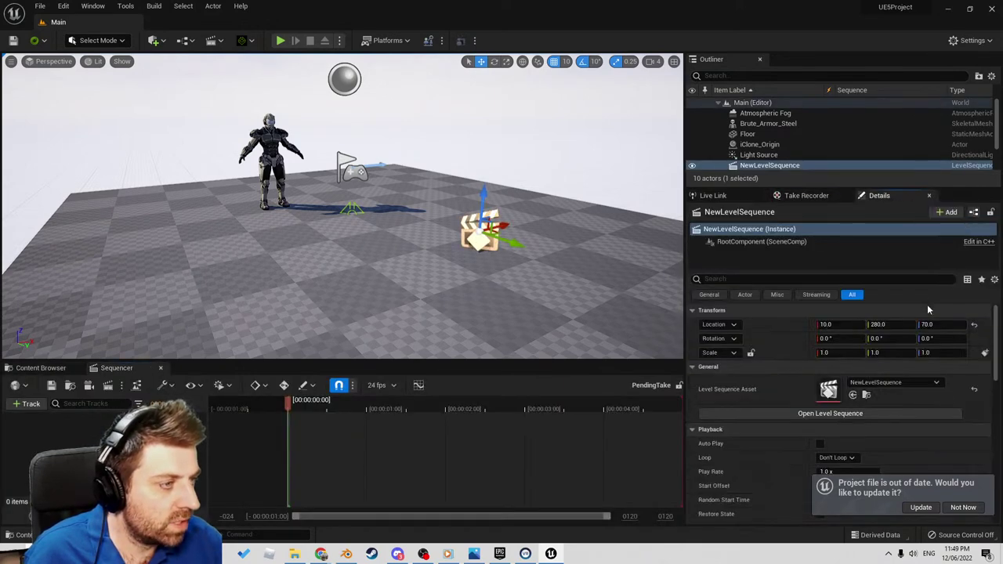
{"action": "left_click", "coordinate": [869, 416]}
Preview the level in play mode, stop it, and briefly play back the empty level sequence.
{"action": "left_click", "coordinate": [284, 208]}
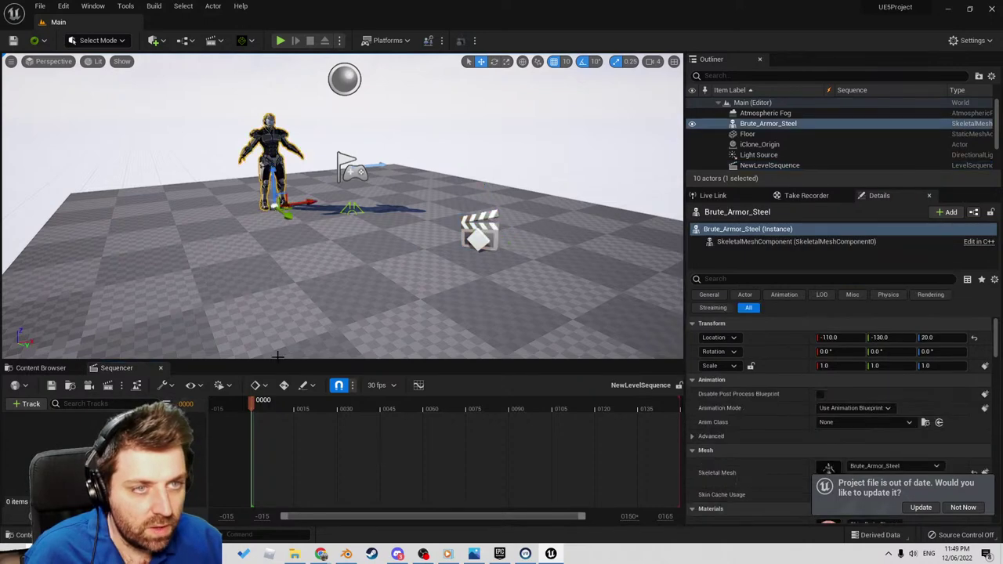
{"action": "left_click", "coordinate": [282, 40]}
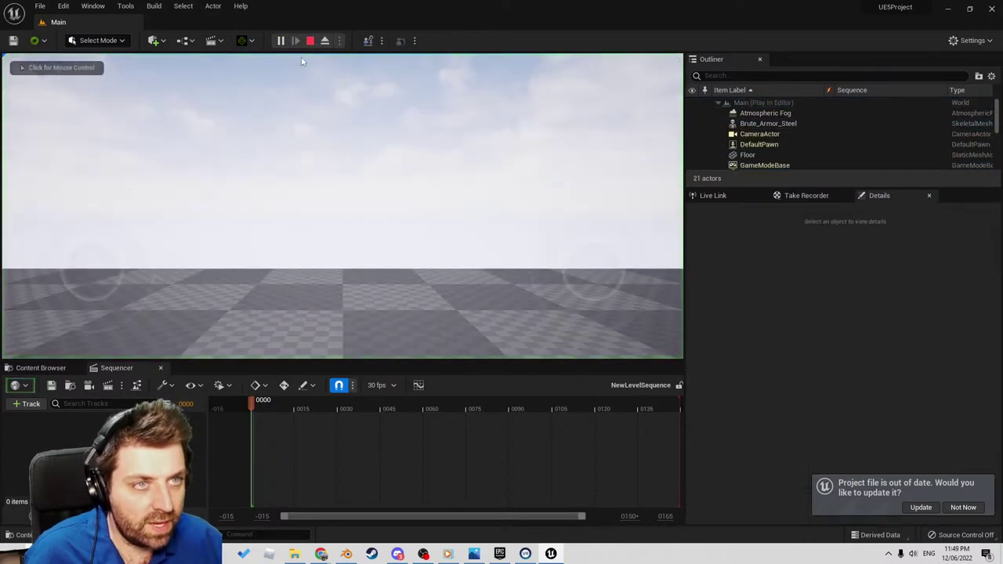
{"action": "key", "text": "Escape"}
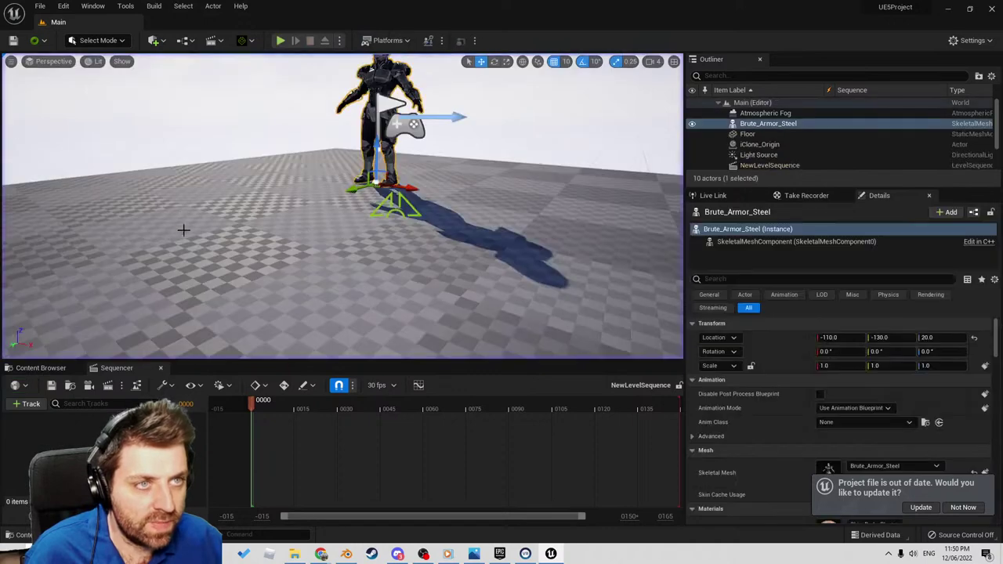
{"action": "left_click", "coordinate": [324, 433]}
{"action": "key", "text": "space"}
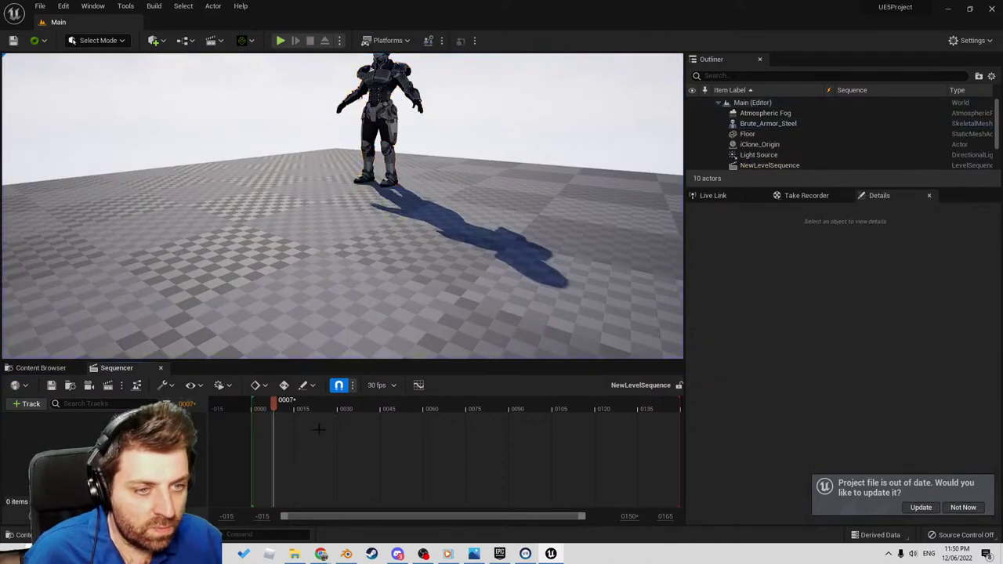
{"action": "key", "text": "space"}
{"action": "right_click_drag", "start_coordinate": [446, 337], "coordinate": [455, 313]}
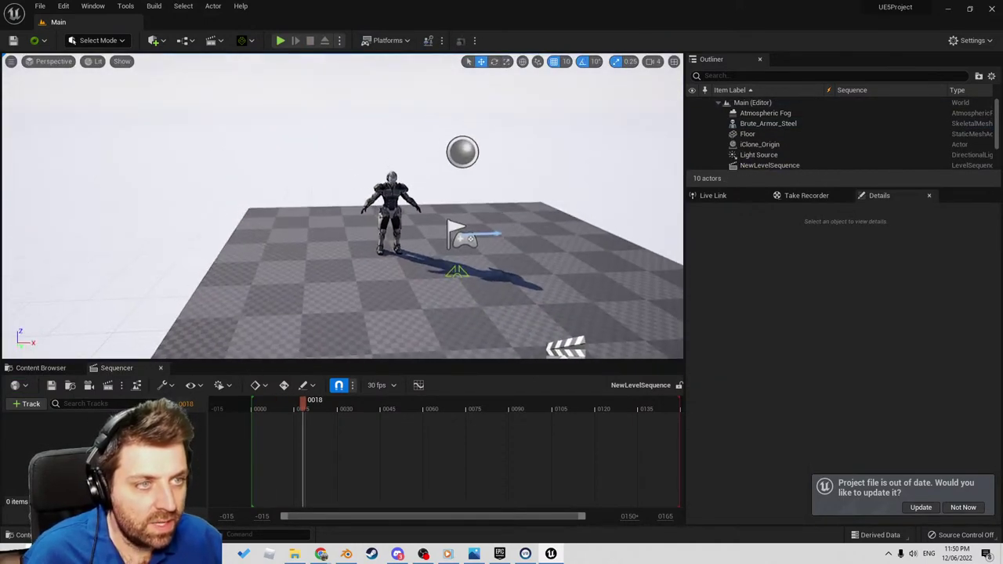
Select the armored character in the level and add Brute_Armor_Steel as an actor track to the level sequence.
{"action": "left_click", "coordinate": [382, 207]}
{"action": "right_click_drag", "start_coordinate": [382, 206], "coordinate": [437, 212]}
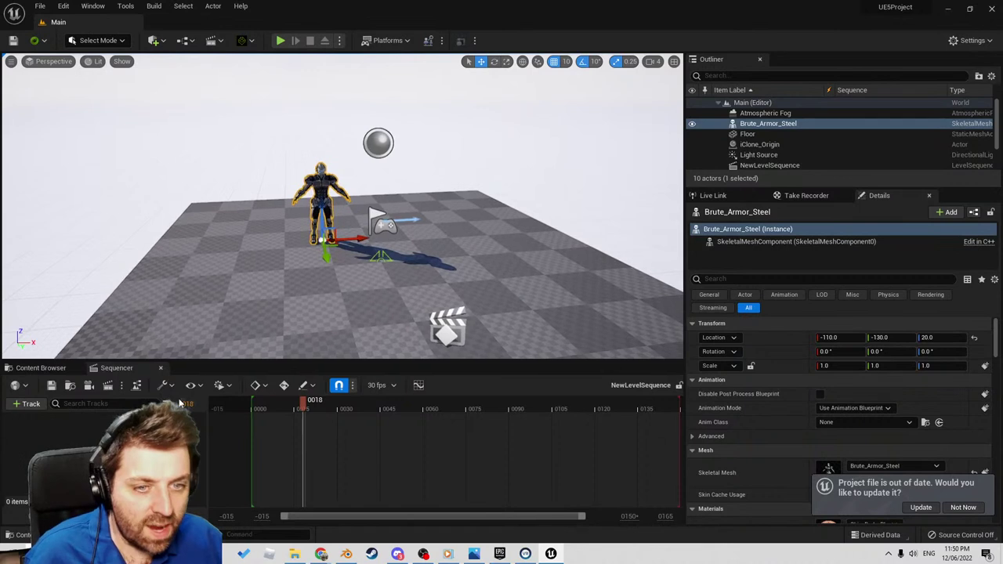
{"action": "left_click", "coordinate": [30, 404]}
{"action": "mouse_move", "coordinate": [78, 221]}
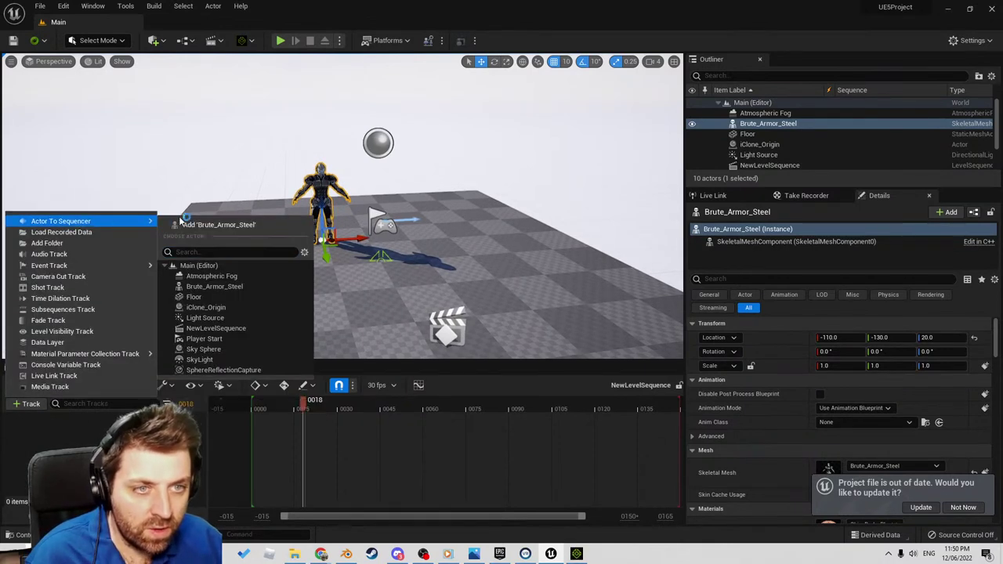
{"action": "left_click", "coordinate": [223, 287]}
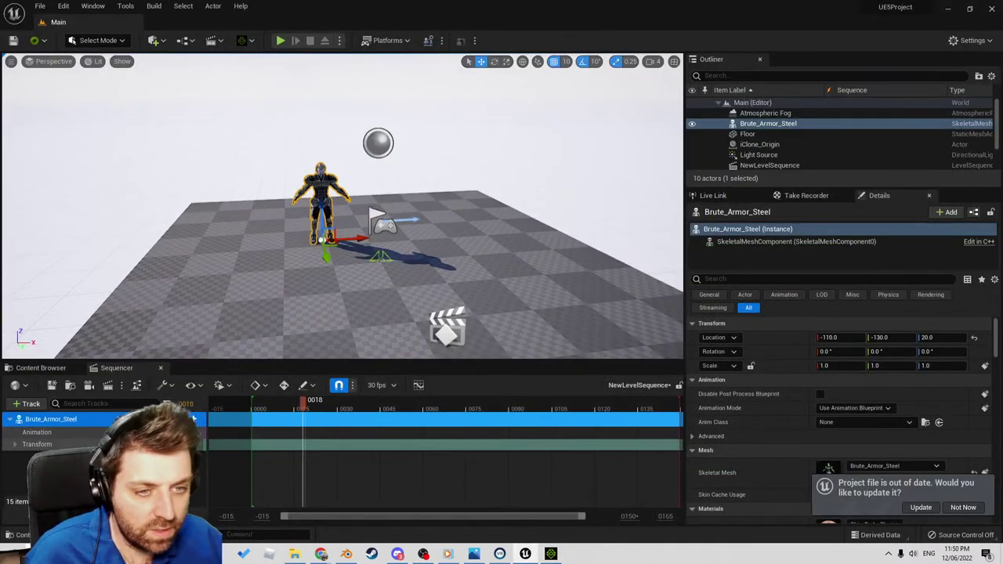
Add the CCLiveLink_Blueprint_Scene_1_05 animation to the Brute_Armor_Steel track and play the sequence.
{"action": "left_click", "coordinate": [185, 432]}
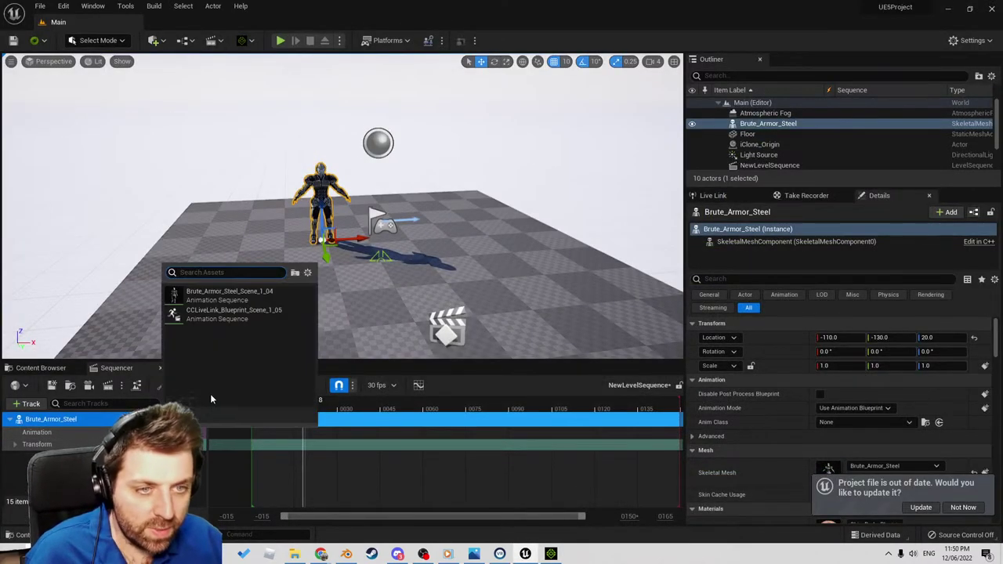
{"action": "left_click", "coordinate": [234, 313]}
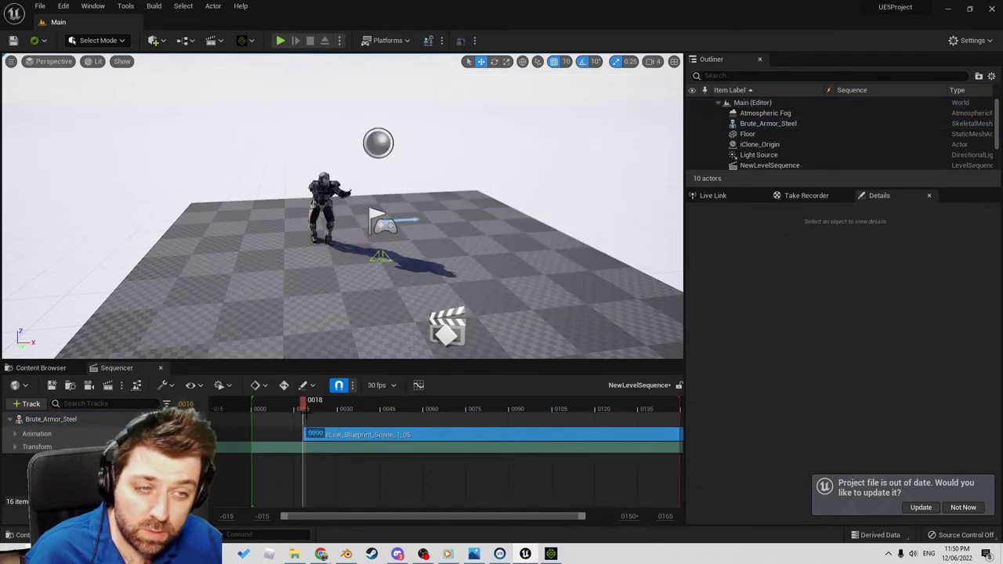
{"action": "mouse_move", "coordinate": [307, 409]}
{"action": "left_mouse_down"}
{"action": "mouse_move", "coordinate": [340, 414]}
{"action": "mouse_move", "coordinate": [300, 414]}
{"action": "left_mouse_up"}
{"action": "key", "text": "space"}
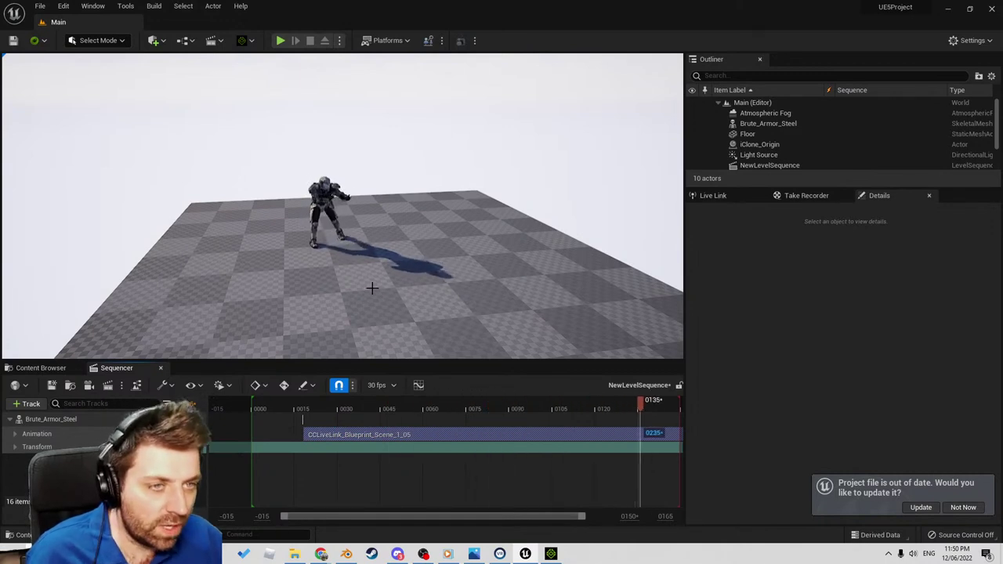
{"action": "key", "text": "g"}
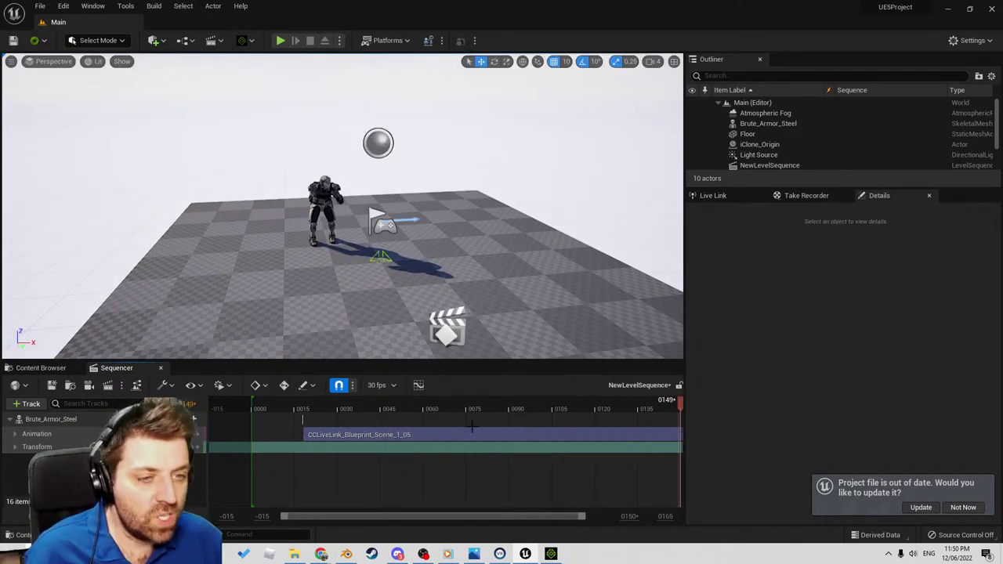
Extend the end of the level sequence's playback range to just past frame 1050.
{"action": "left_click", "coordinate": [411, 435]}
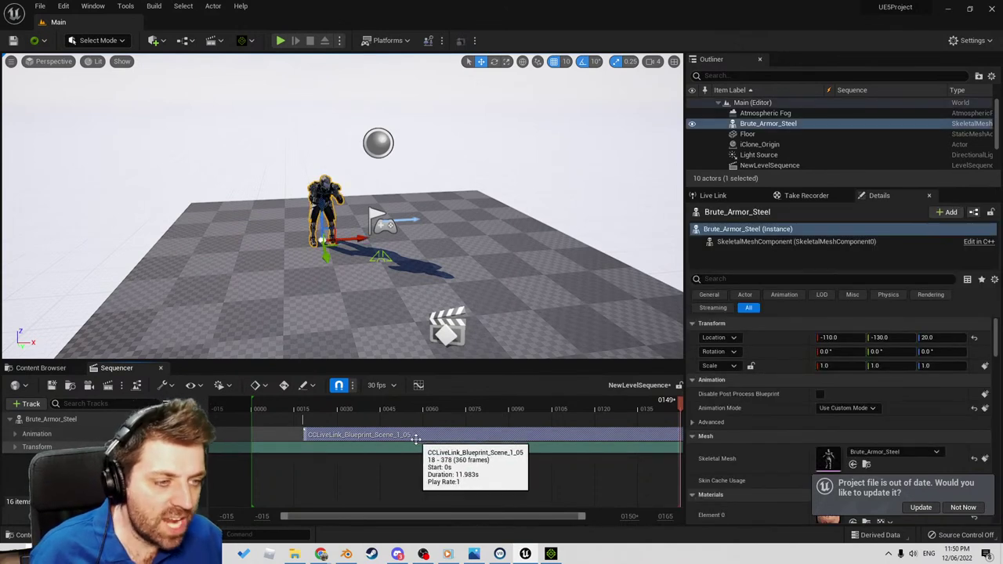
{"action": "scroll", "coordinate": [415, 437], "scroll_direction": "down", "scroll_amount": 8, "text": "ctrl"}
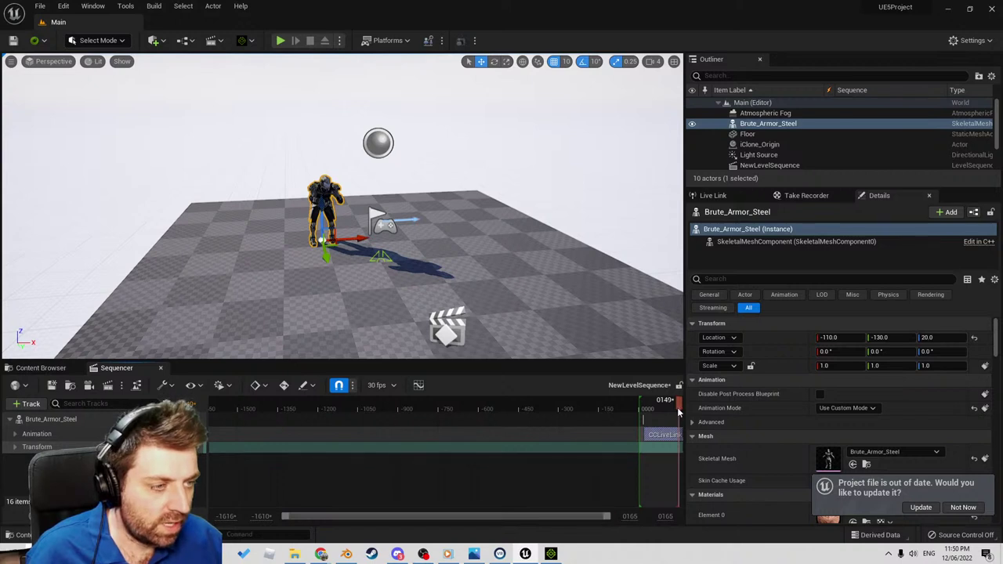
{"action": "left_click_drag", "start_coordinate": [478, 406], "coordinate": [445, 406]}
{"action": "right_click_drag", "start_coordinate": [454, 429], "coordinate": [308, 443]}
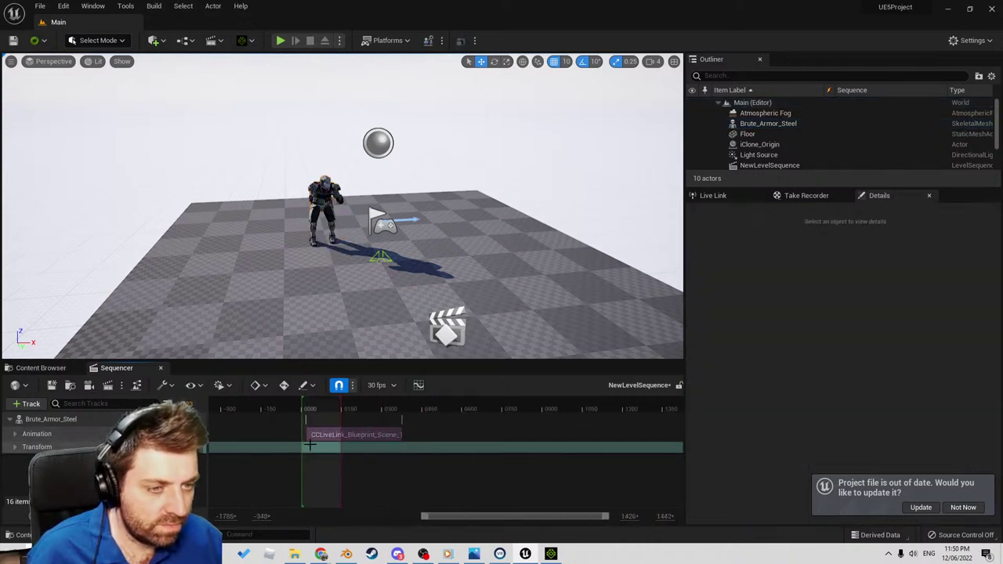
{"action": "right_click_drag", "start_coordinate": [343, 406], "coordinate": [404, 408]}
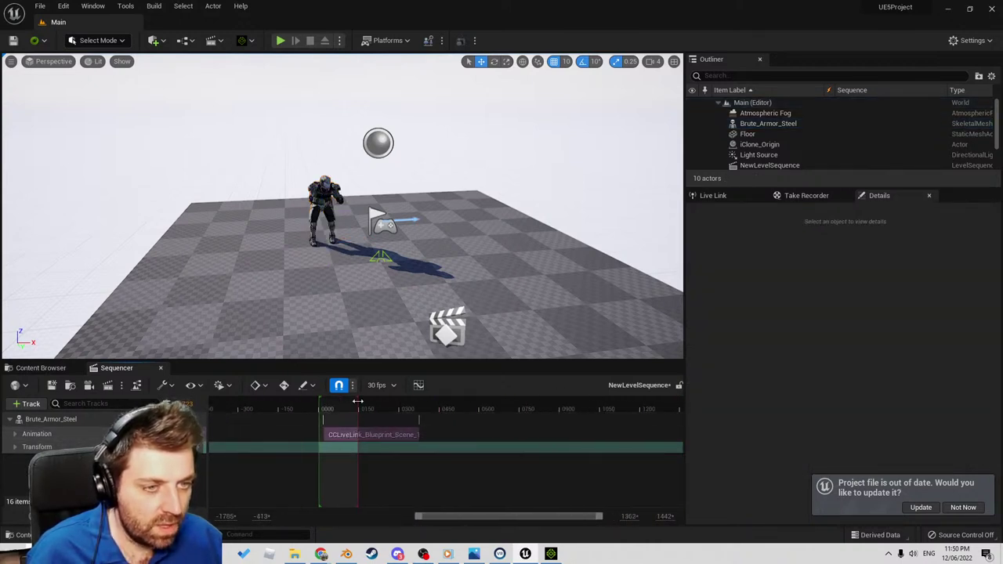
{"action": "left_click_drag", "start_coordinate": [358, 401], "coordinate": [608, 410]}
Delete the CCLiveLink_Blueprint_Scene_1_05 animation clip from the Brute_Armor_Steel track.
{"action": "left_click", "coordinate": [402, 434]}
{"action": "key", "text": "Delete"}
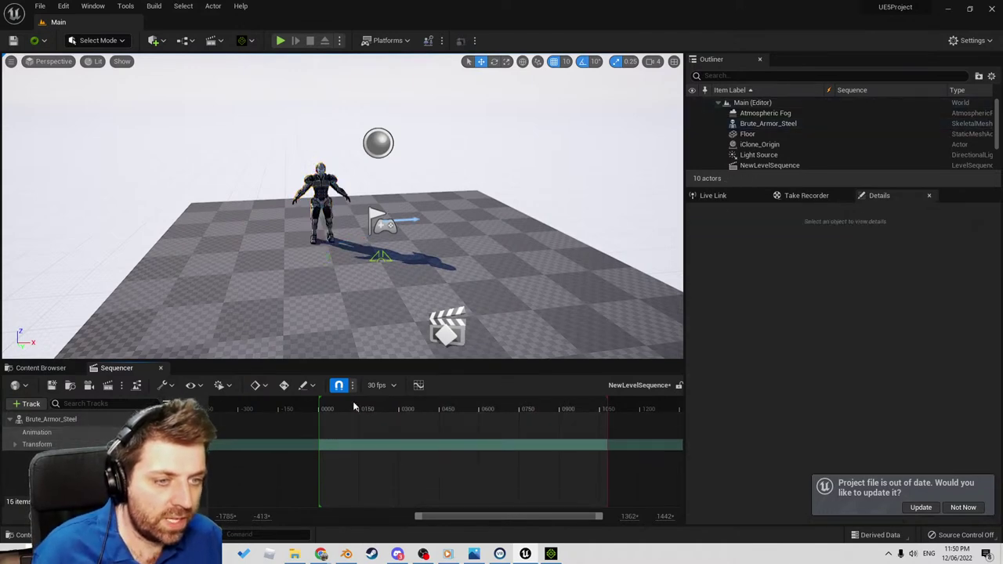
Move the playhead to frame 5, add an iClone LiveLink source for localhost, and select it in the source list.
{"action": "left_click_drag", "start_coordinate": [317, 405], "coordinate": [320, 404]}
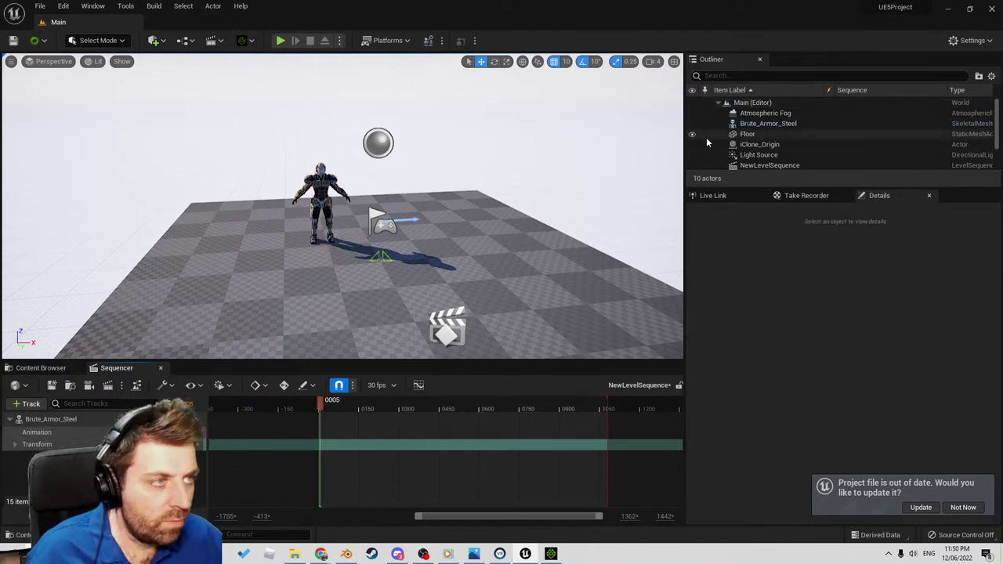
{"action": "left_click", "coordinate": [337, 213]}
{"action": "left_click", "coordinate": [805, 197]}
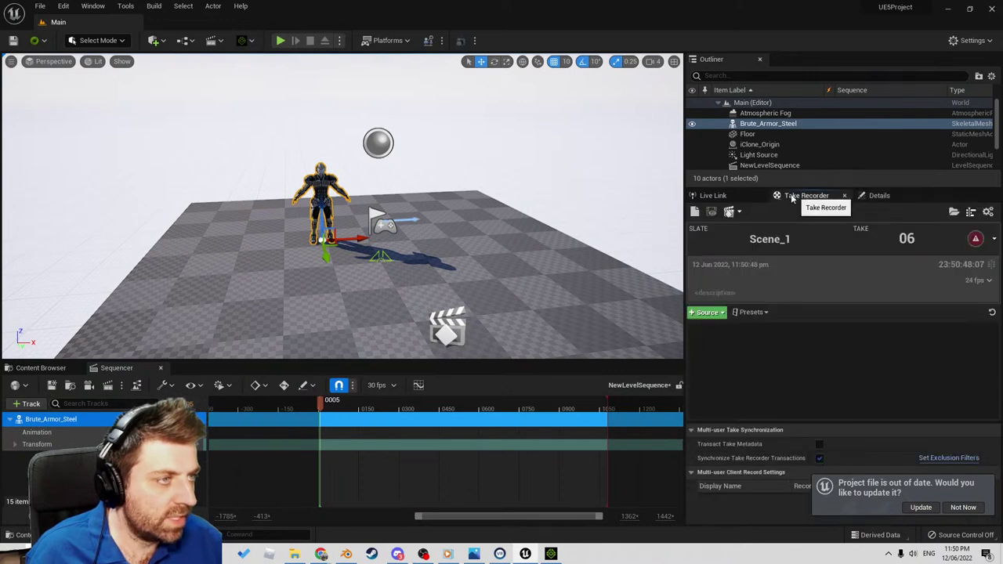
{"action": "left_click", "coordinate": [743, 199]}
{"action": "left_click", "coordinate": [713, 212]}
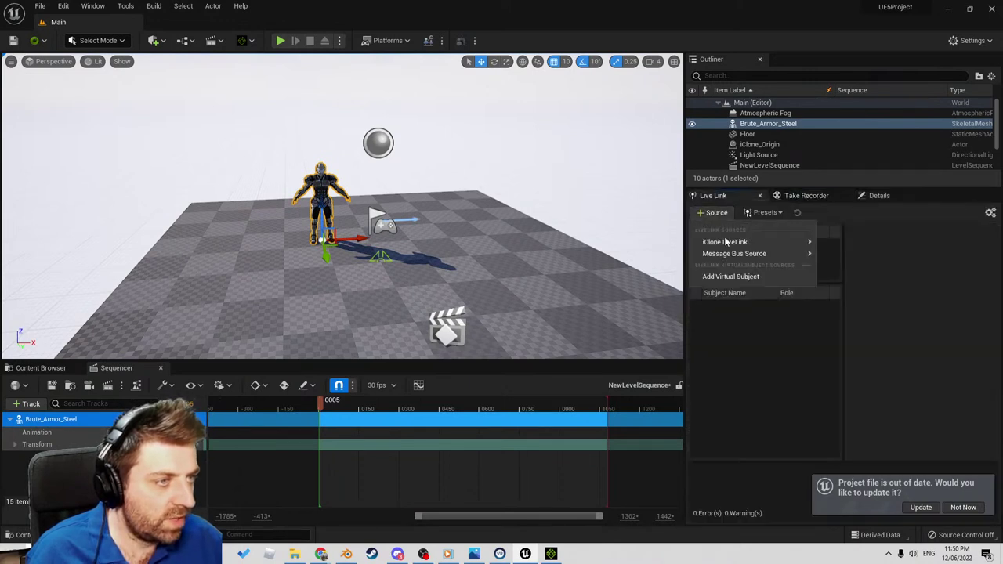
{"action": "mouse_move", "coordinate": [764, 242]}
{"action": "left_click", "coordinate": [870, 259]}
{"action": "left_click", "coordinate": [758, 243]}
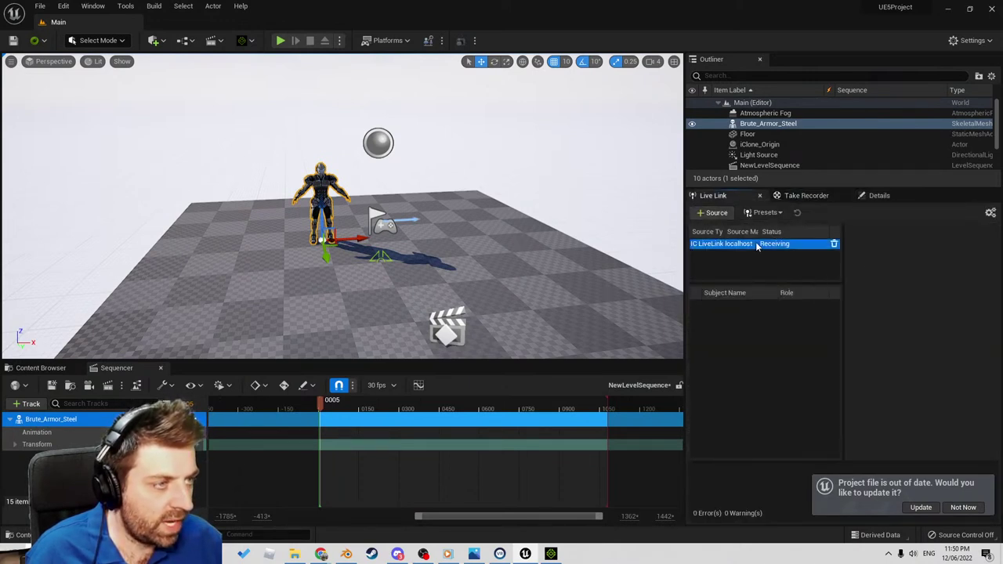
Remove the Brute_Armor_Steel actor track from the level sequence.
{"action": "left_click", "coordinate": [89, 421]}
{"action": "key", "text": "Delete"}
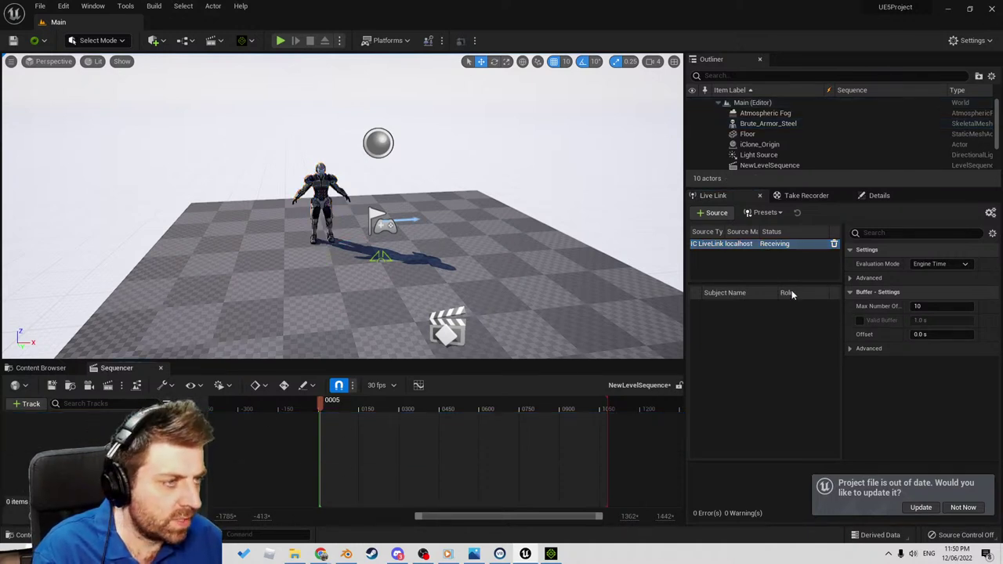
Switch to iClone and activate the Unreal Live Link for the character, camera and lights.
{"action": "left_click", "coordinate": [552, 554]}
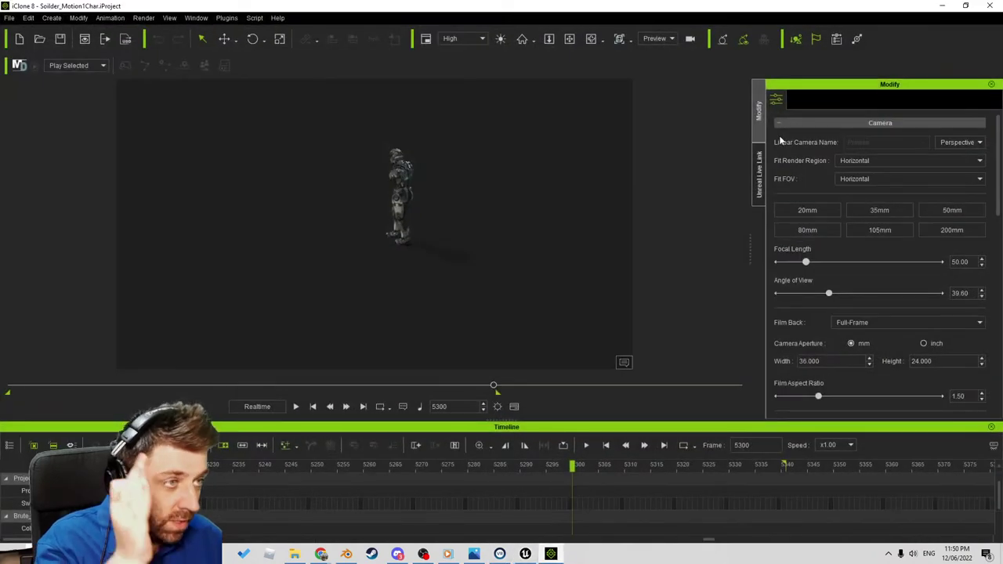
{"action": "left_click", "coordinate": [758, 174]}
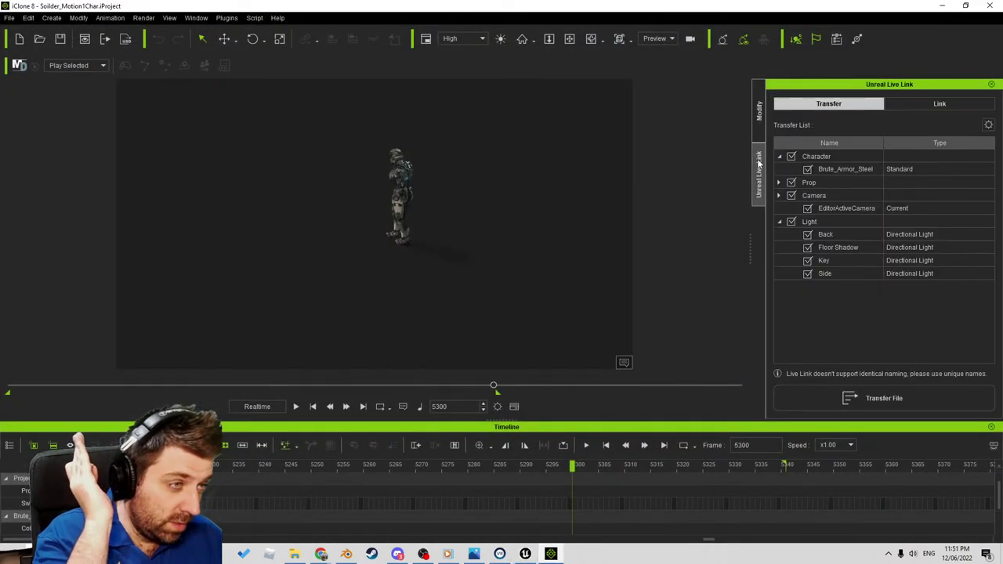
{"action": "left_click", "coordinate": [932, 105]}
{"action": "left_click", "coordinate": [887, 396]}
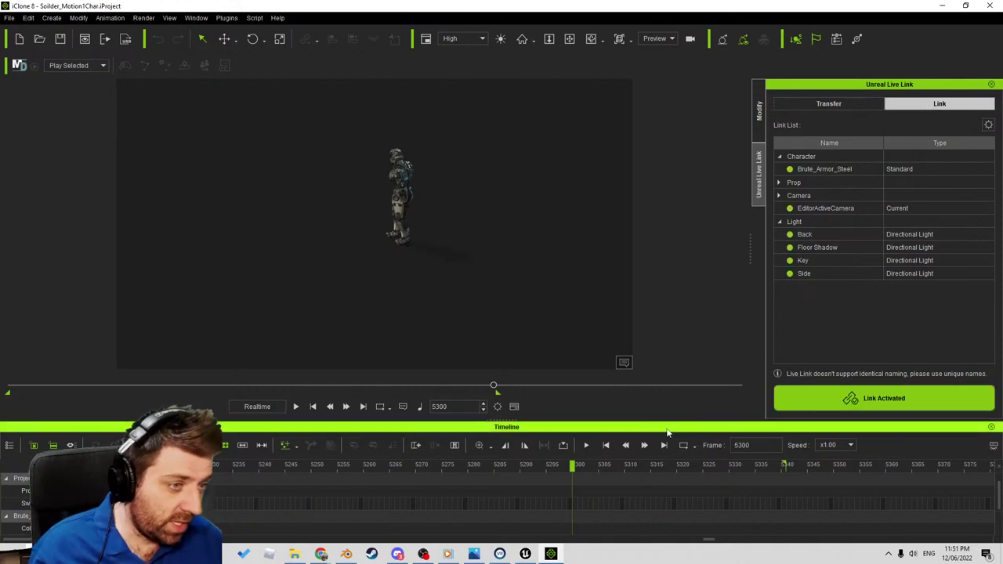
Scrub the iClone timeline back to frame 5211, return to Unreal Editor and scrub the level sequence to frame 140.
{"action": "left_click_drag", "start_coordinate": [571, 463], "coordinate": [24, 464]}
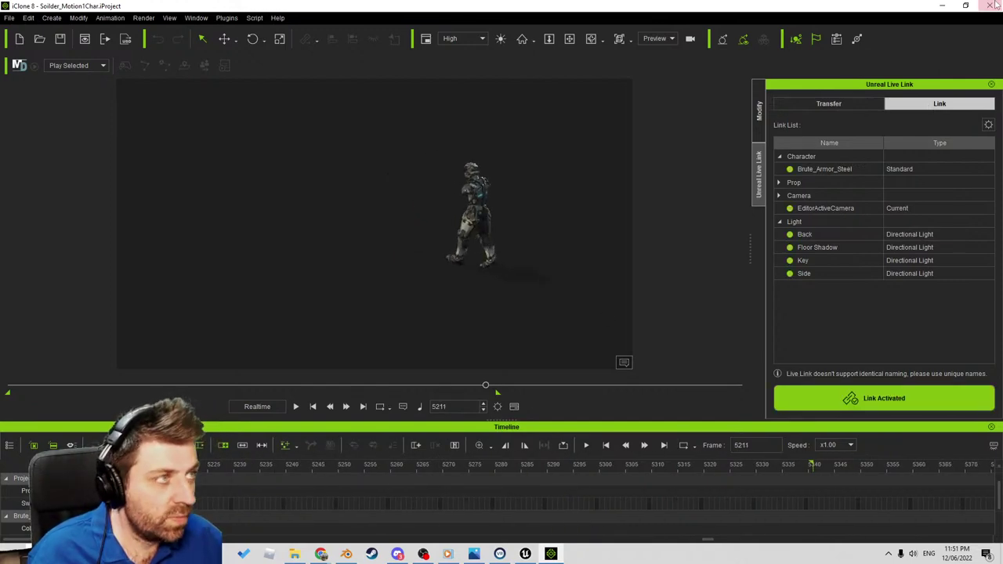
{"action": "left_click", "coordinate": [943, 6]}
{"action": "left_click_drag", "start_coordinate": [326, 406], "coordinate": [357, 409]}
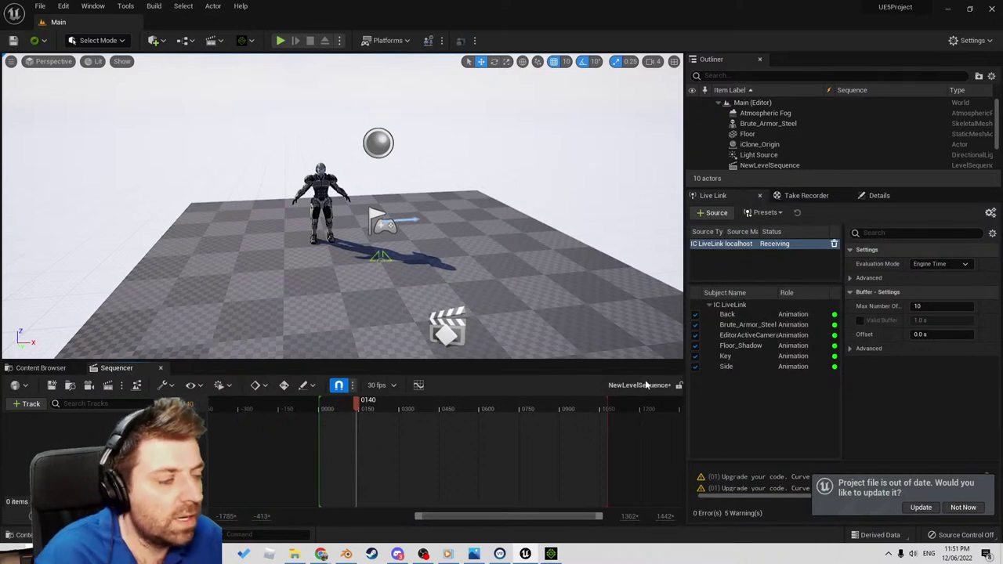
Disable every Live Link subject except Brute_Armor_Steel, and select that subject to show its settings.
{"action": "left_click", "coordinate": [694, 314]}
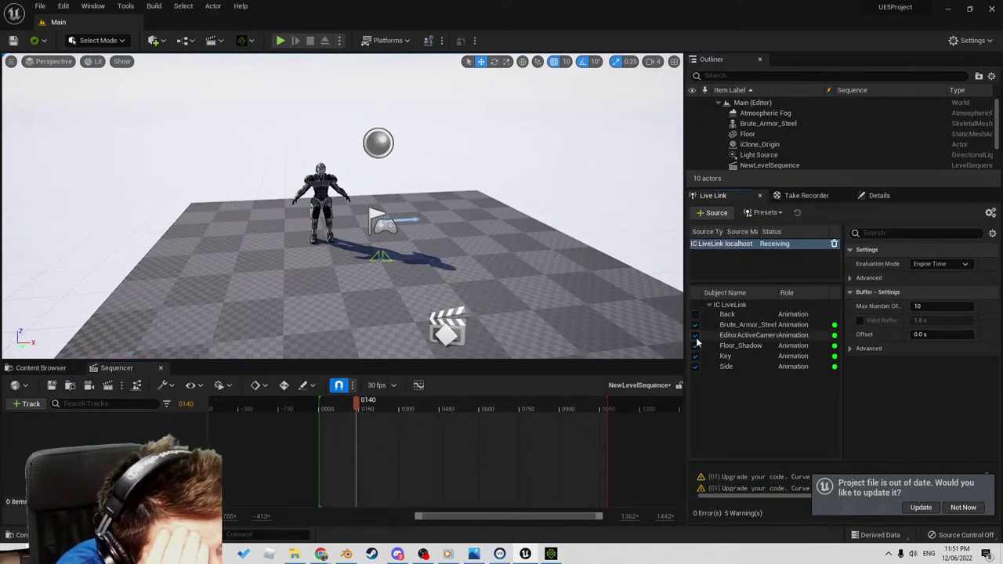
{"action": "left_click", "coordinate": [694, 346]}
{"action": "left_click", "coordinate": [694, 355]}
{"action": "left_click", "coordinate": [695, 366]}
{"action": "left_click", "coordinate": [694, 335]}
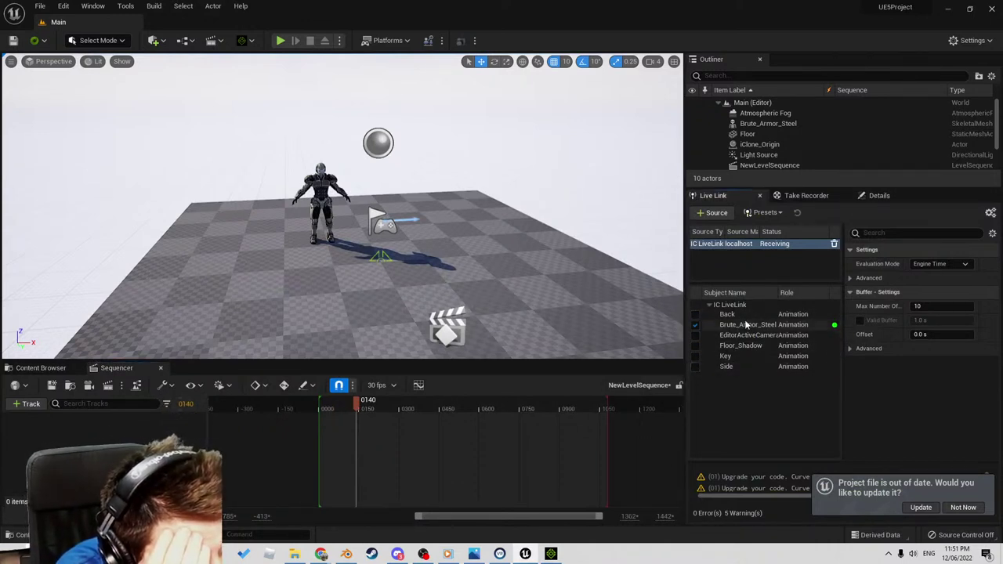
{"action": "left_click", "coordinate": [746, 324]}
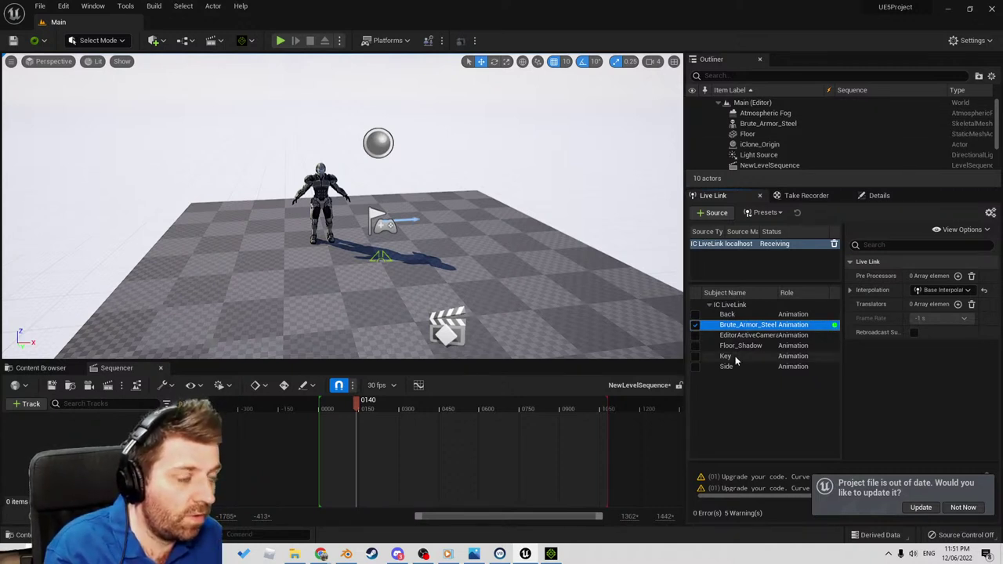
Parent the Brute_Armor_Steel actor to iClone_Origin in the level hierarchy.
{"action": "left_click", "coordinate": [748, 124]}
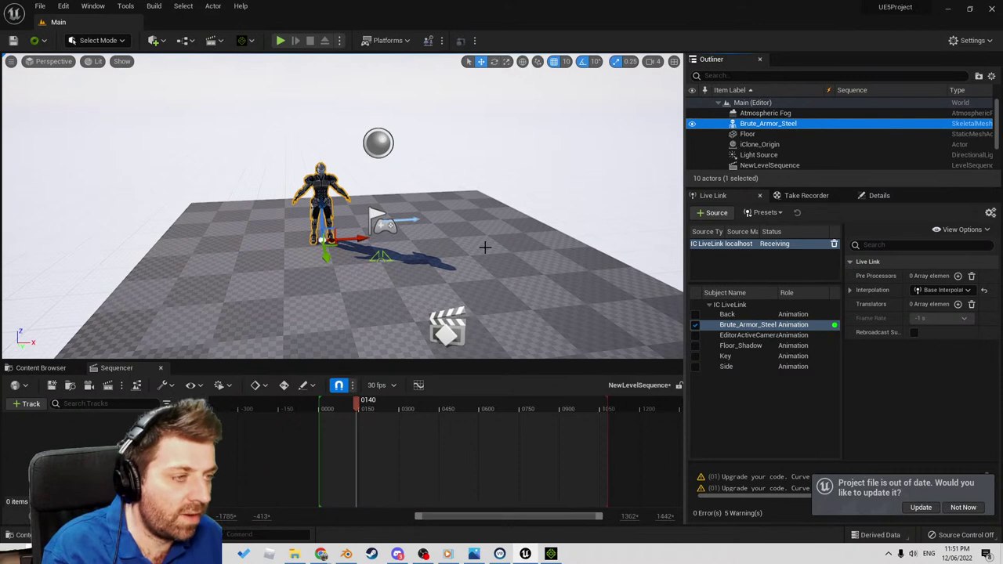
{"action": "scroll", "coordinate": [769, 126], "scroll_direction": "down", "scroll_amount": 2}
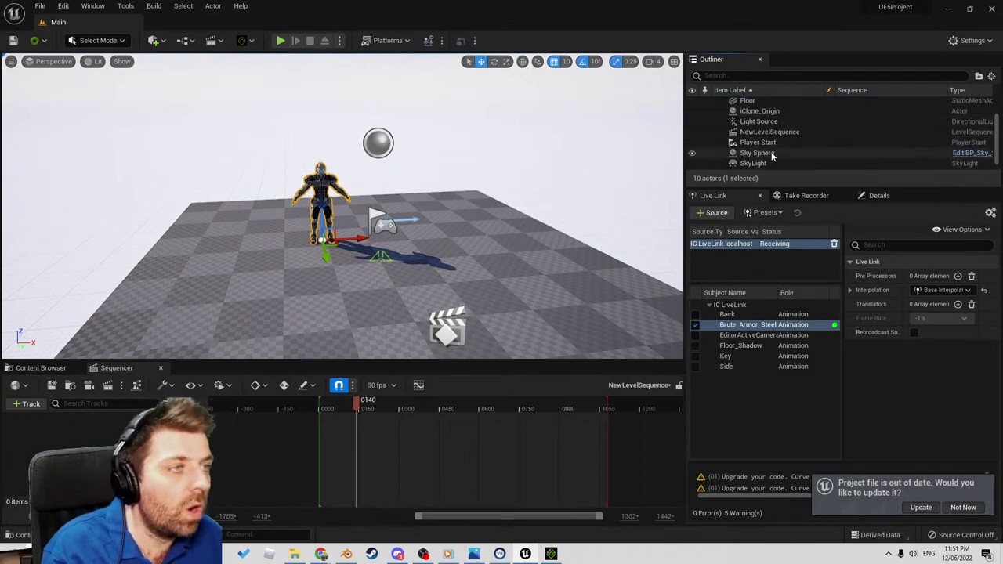
{"action": "mouse_move", "coordinate": [769, 118]}
{"action": "left_mouse_down"}
{"action": "mouse_move", "coordinate": [778, 146]}
{"action": "mouse_move", "coordinate": [767, 137]}
{"action": "left_mouse_up"}
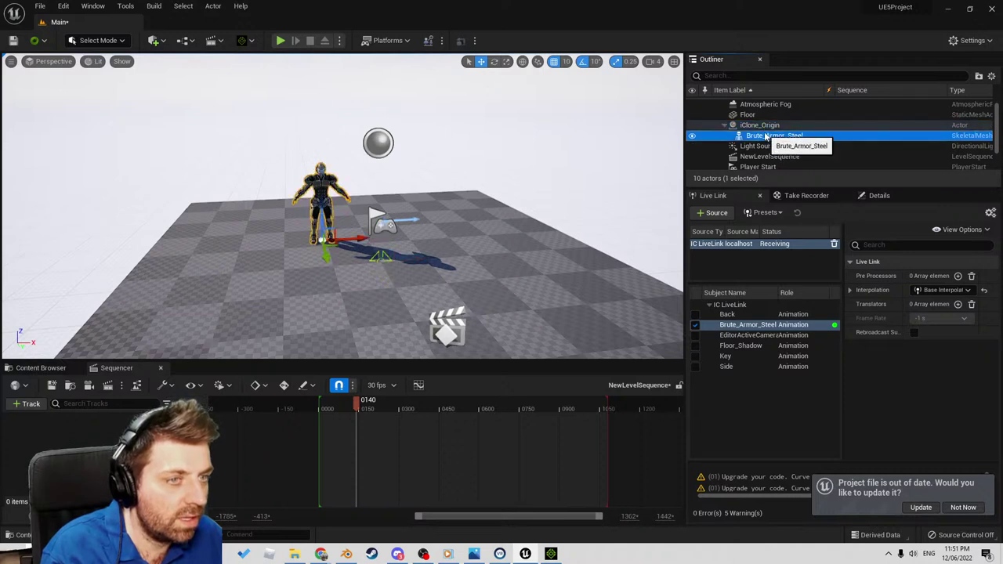
Replace the Live Link source with a fresh iClone LiveLink source for localhost, leaving only the Brute_Armor_Steel subject enabled.
{"action": "left_click", "coordinate": [833, 244]}
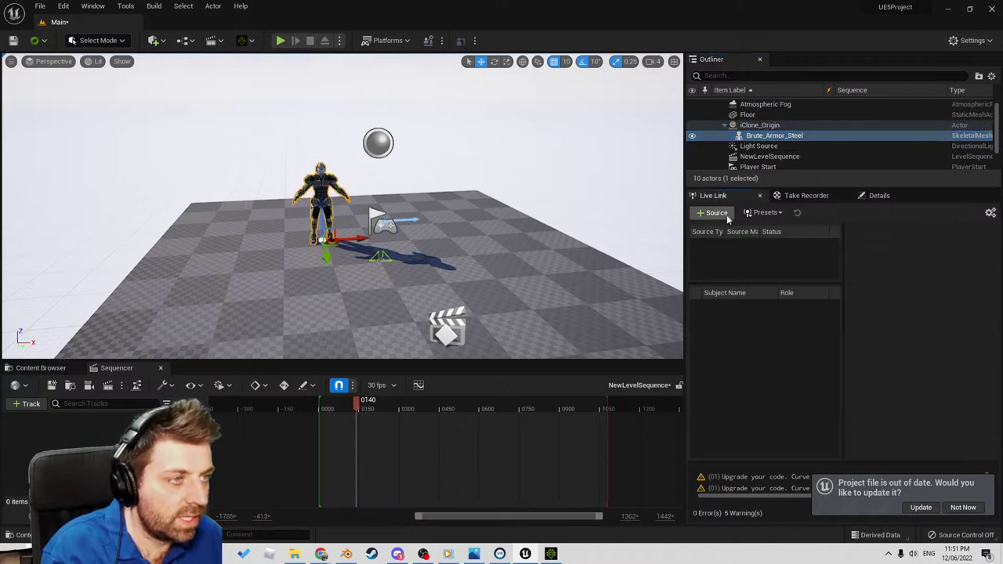
{"action": "left_click", "coordinate": [713, 212]}
{"action": "mouse_move", "coordinate": [736, 242]}
{"action": "left_click", "coordinate": [872, 256]}
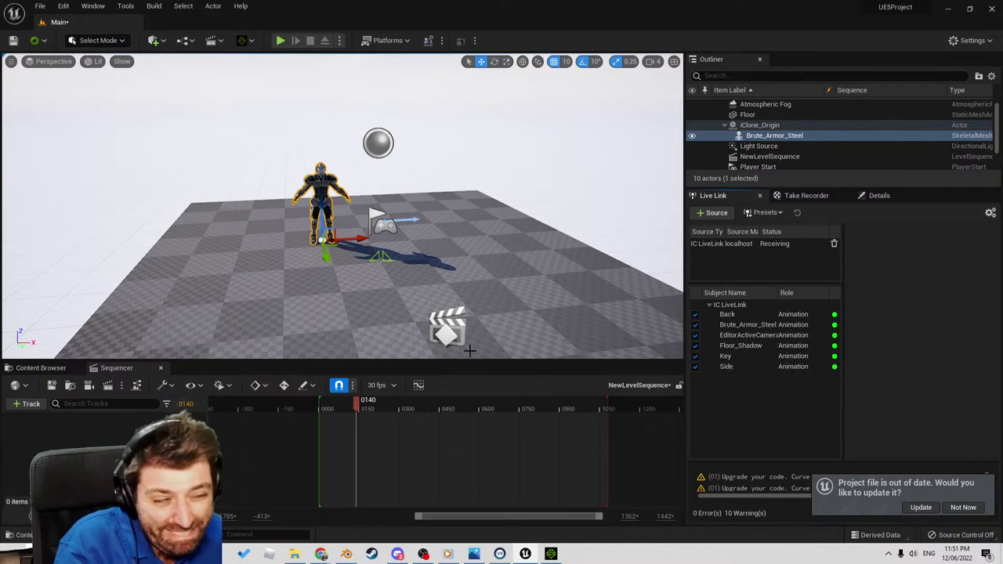
{"action": "left_click", "coordinate": [695, 315]}
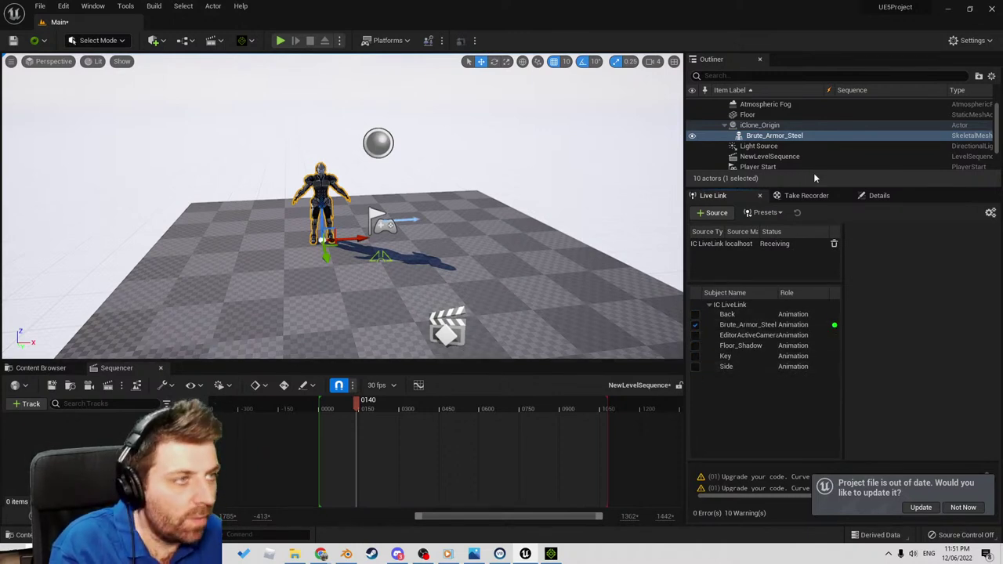
Delete the Brute_Armor_Steel actor from the level and place the Brute_Armor_Steel skeletal mesh asset on the floor instead.
{"action": "left_click", "coordinate": [798, 139]}
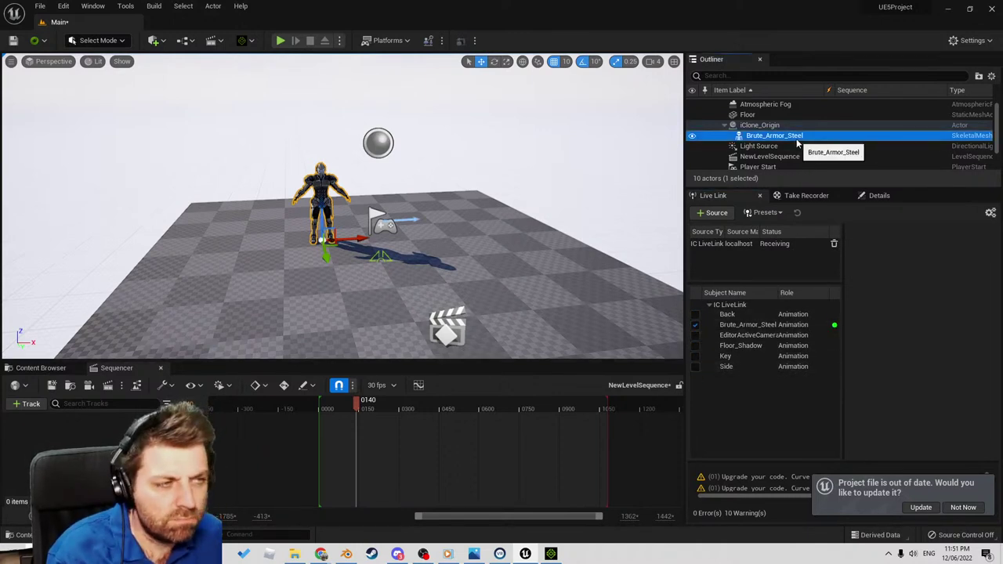
{"action": "key", "text": "Delete"}
{"action": "left_click", "coordinate": [41, 368]}
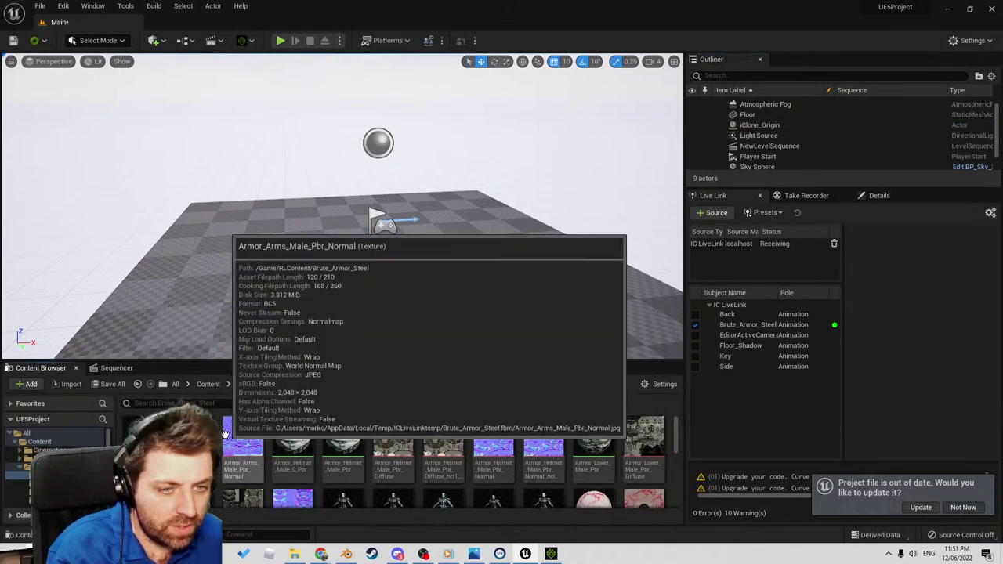
{"action": "scroll", "coordinate": [494, 470], "scroll_direction": "down", "scroll_amount": 1}
{"action": "left_click_drag", "start_coordinate": [342, 462], "coordinate": [325, 274]}
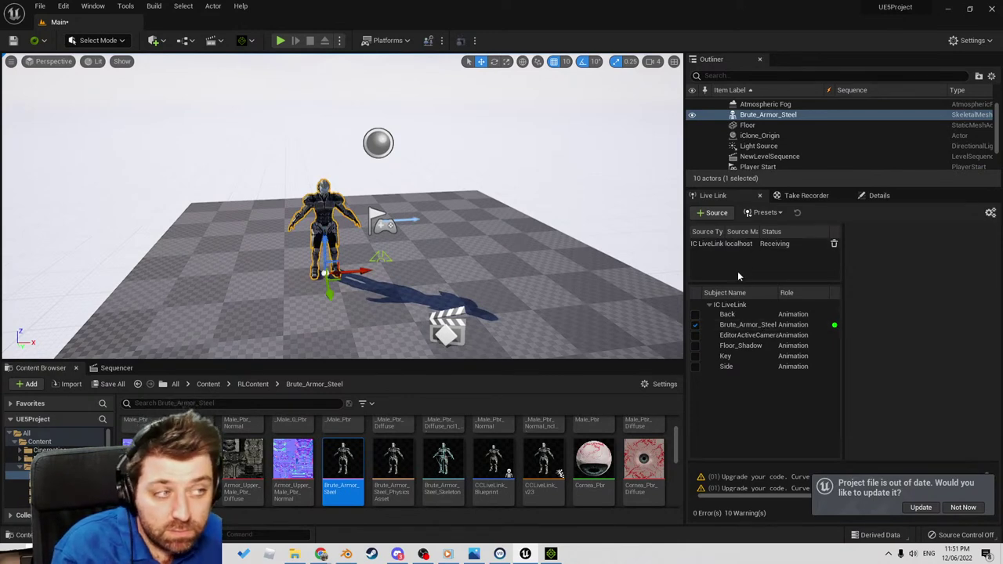
Switch to iClone, play and stop the soldier's animation, scrub the timeline back to an earlier frame and resume playback.
{"action": "left_click", "coordinate": [552, 553]}
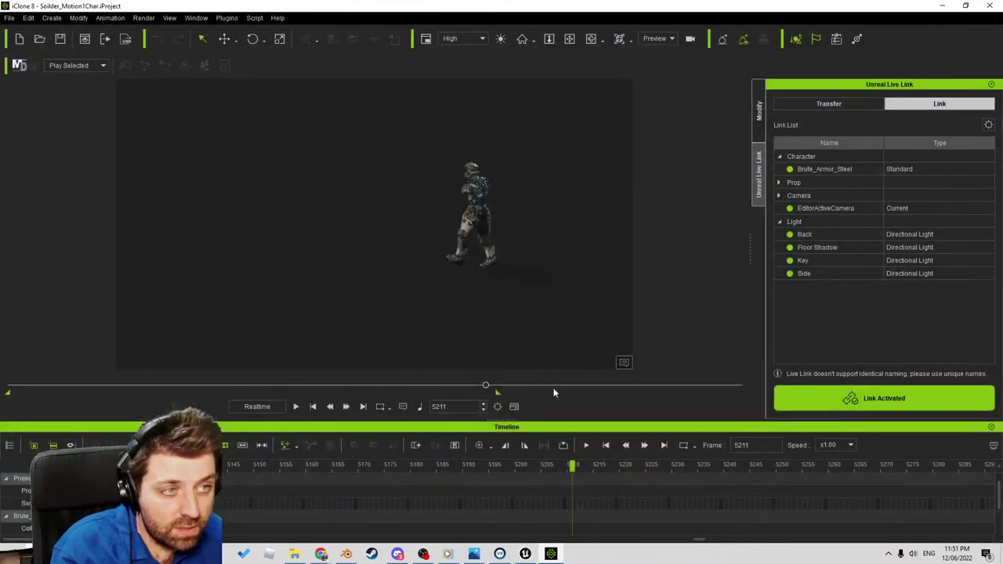
{"action": "left_click", "coordinate": [296, 406]}
{"action": "left_click", "coordinate": [295, 406]}
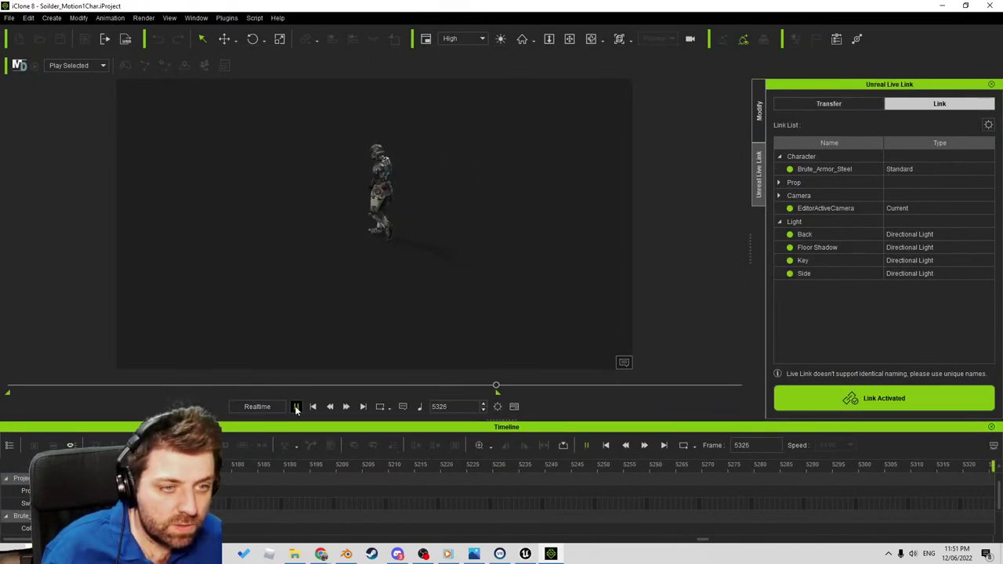
{"action": "scroll", "coordinate": [302, 495], "scroll_direction": "down", "scroll_amount": 5}
{"action": "left_click_drag", "start_coordinate": [201, 466], "coordinate": [129, 465]}
{"action": "key", "text": "space"}
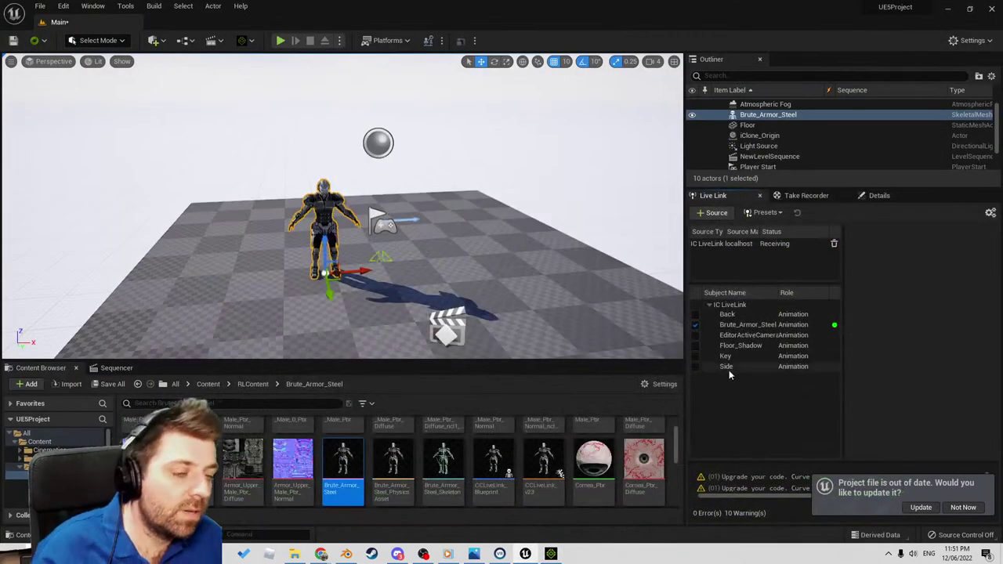
Move the level sequence's playhead to frame -12 in Unreal Editor and parent the newly placed Brute_Armor_Steel actor to iClone_Origin.
{"action": "left_click", "coordinate": [116, 367]}
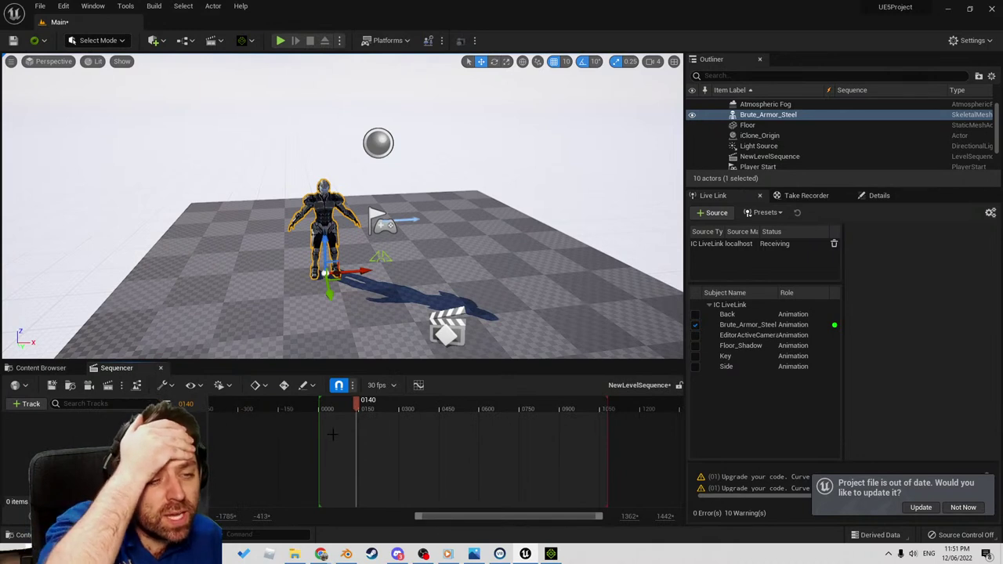
{"action": "left_click", "coordinate": [317, 415]}
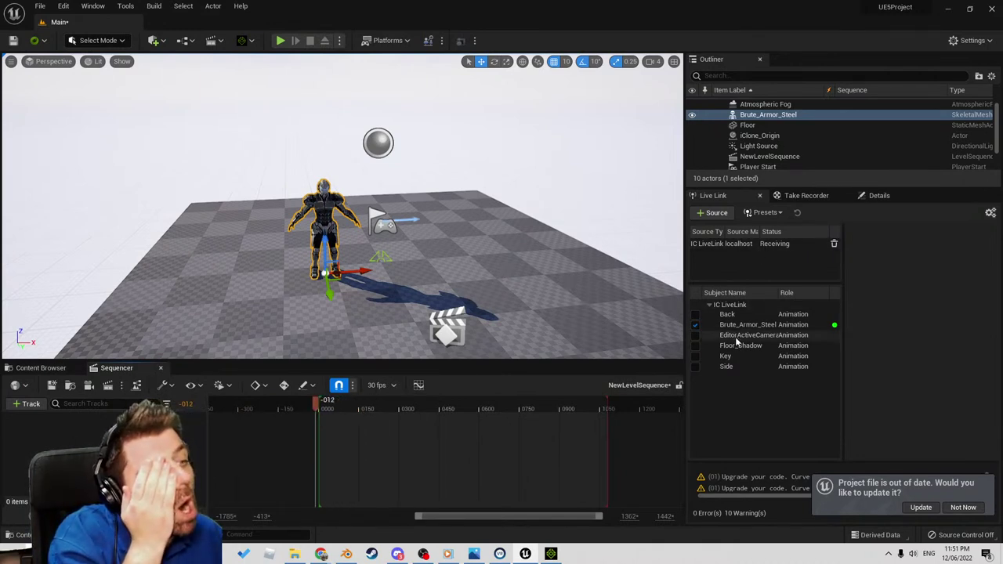
{"action": "left_click", "coordinate": [695, 324]}
{"action": "left_click", "coordinate": [764, 116]}
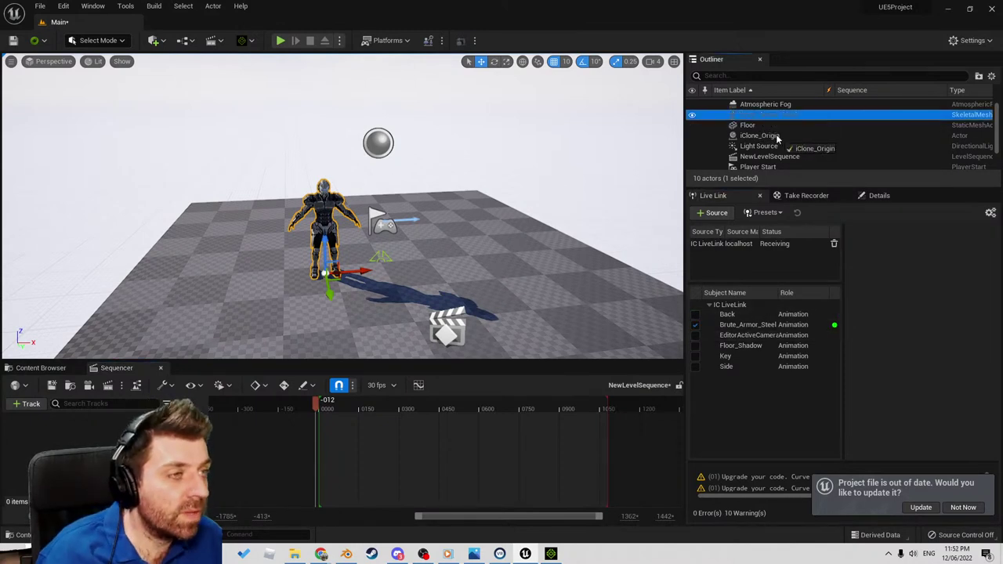
{"action": "left_click_drag", "start_coordinate": [770, 137], "coordinate": [771, 137]}
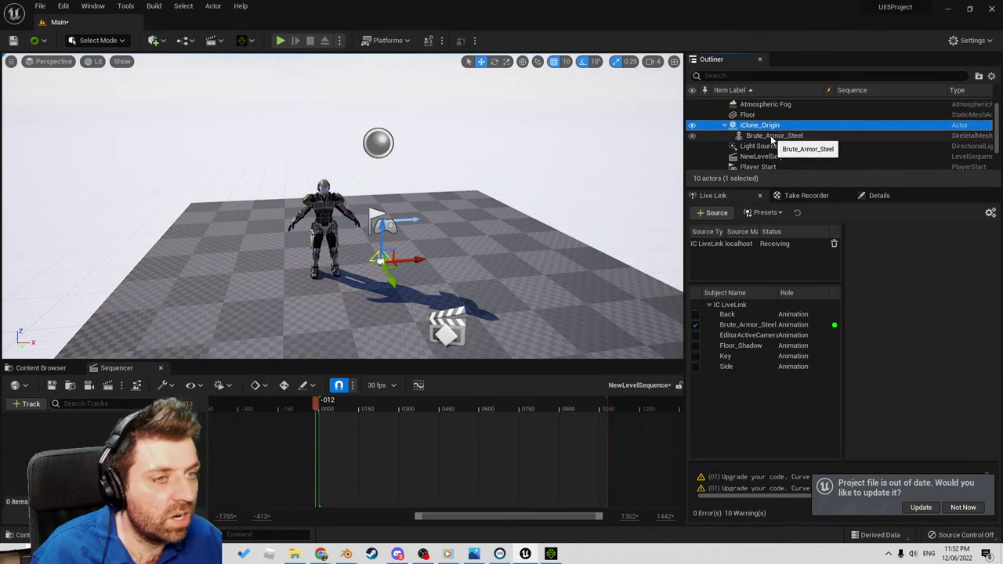
Remove the existing Live Link source, add a new iClone LiveLink localhost source, and keep only Brute_Armor_Steel enabled.
{"action": "left_click", "coordinate": [834, 244]}
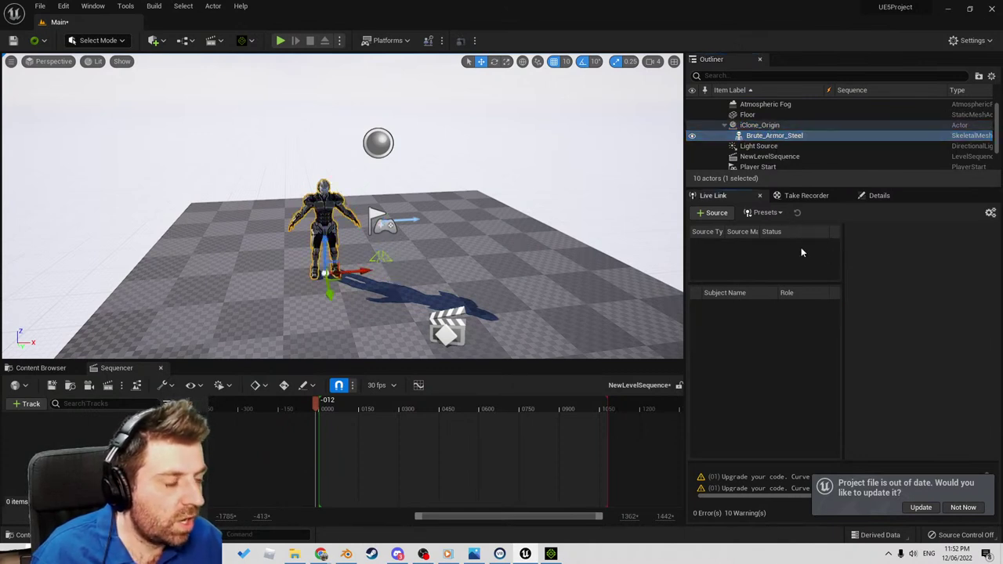
{"action": "left_click", "coordinate": [714, 213]}
{"action": "mouse_move", "coordinate": [728, 240]}
{"action": "left_click", "coordinate": [872, 258]}
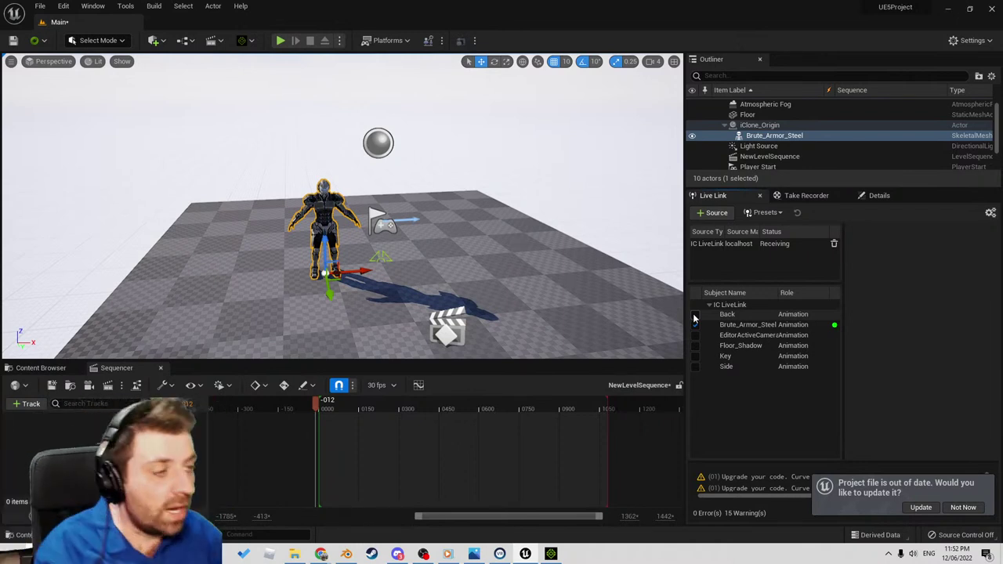
{"action": "left_click", "coordinate": [695, 324]}
Delete the Brute_Armor_Steel actor and place the CCLiveLink_Blueprint asset from the Brute_Armor_Steel folder in the level.
{"action": "key", "text": "Delete"}
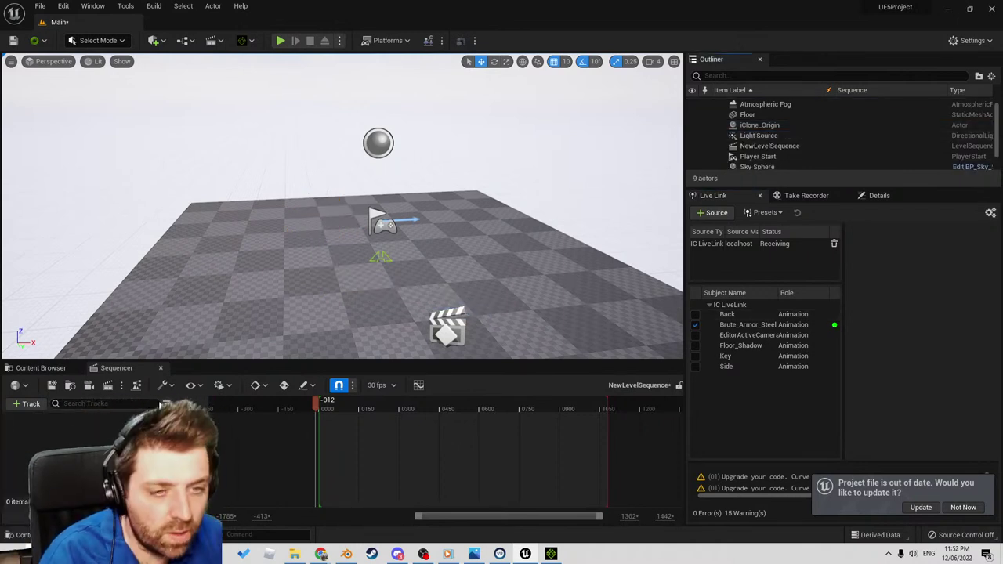
{"action": "left_click", "coordinate": [43, 368]}
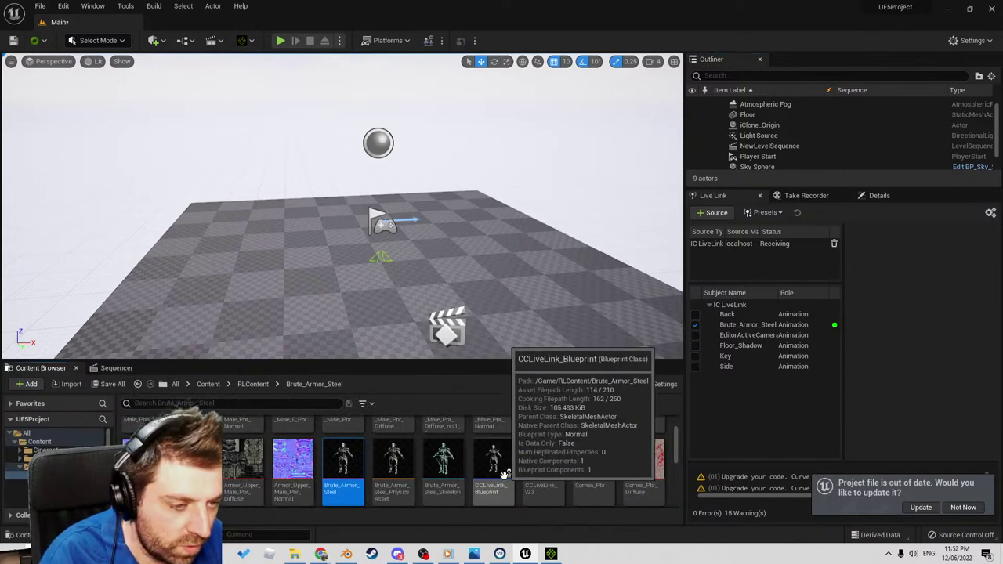
{"action": "left_click_drag", "start_coordinate": [494, 467], "coordinate": [359, 270]}
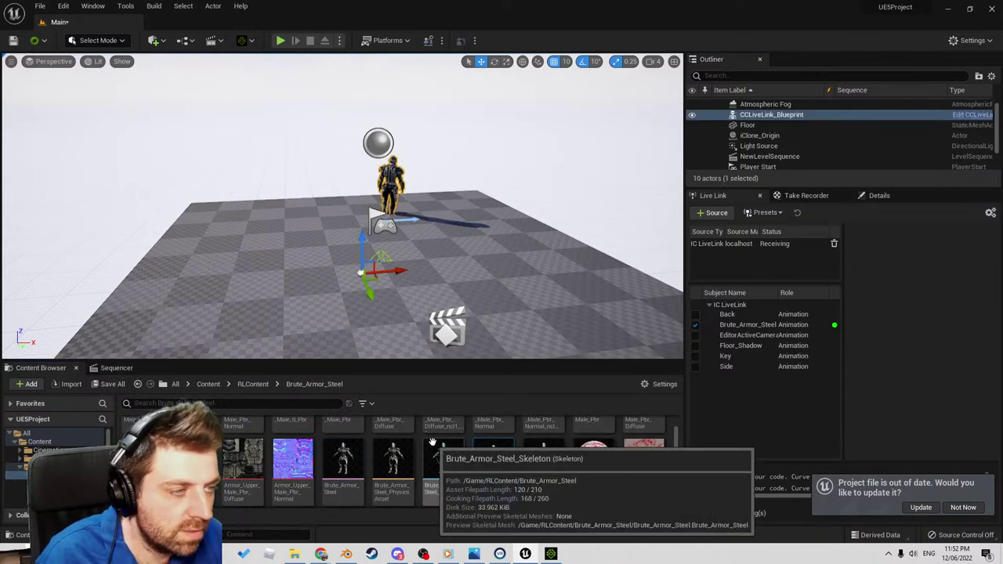
Check the playing animation in iClone, return to Unreal Editor and scrub the level sequence to frame 121.
{"action": "left_click", "coordinate": [551, 553]}
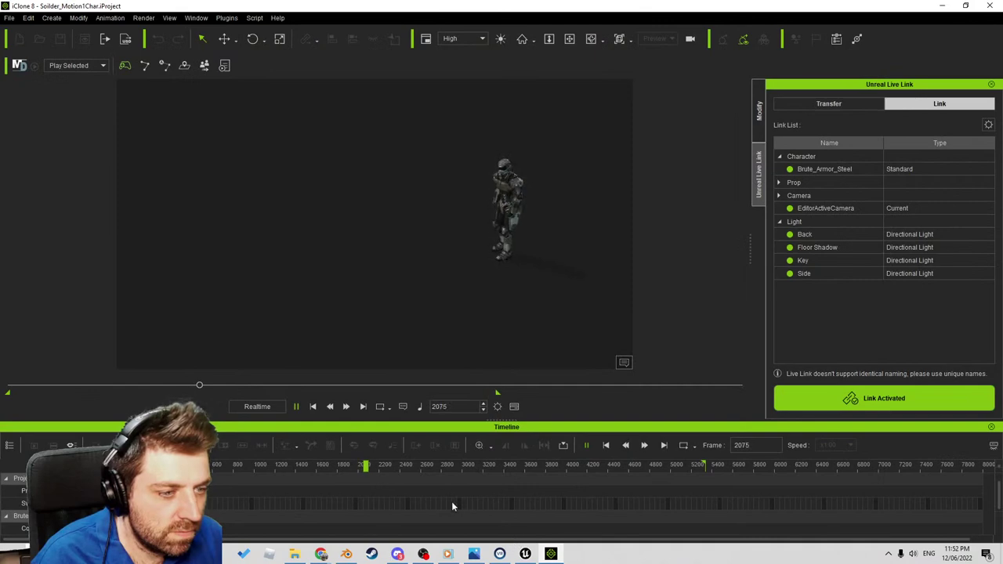
{"action": "left_click", "coordinate": [934, 7]}
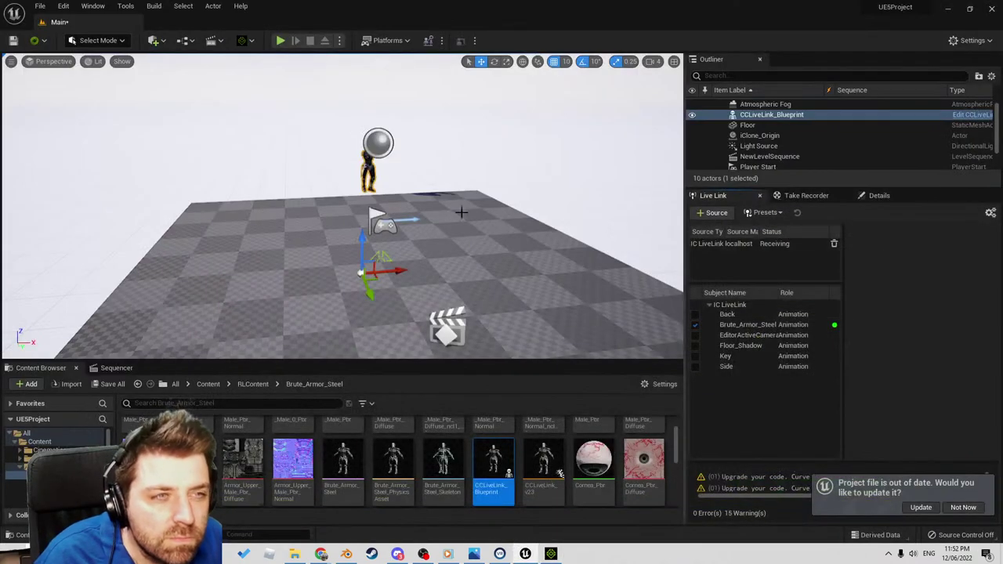
{"action": "right_click_drag", "start_coordinate": [340, 231], "coordinate": [314, 214]}
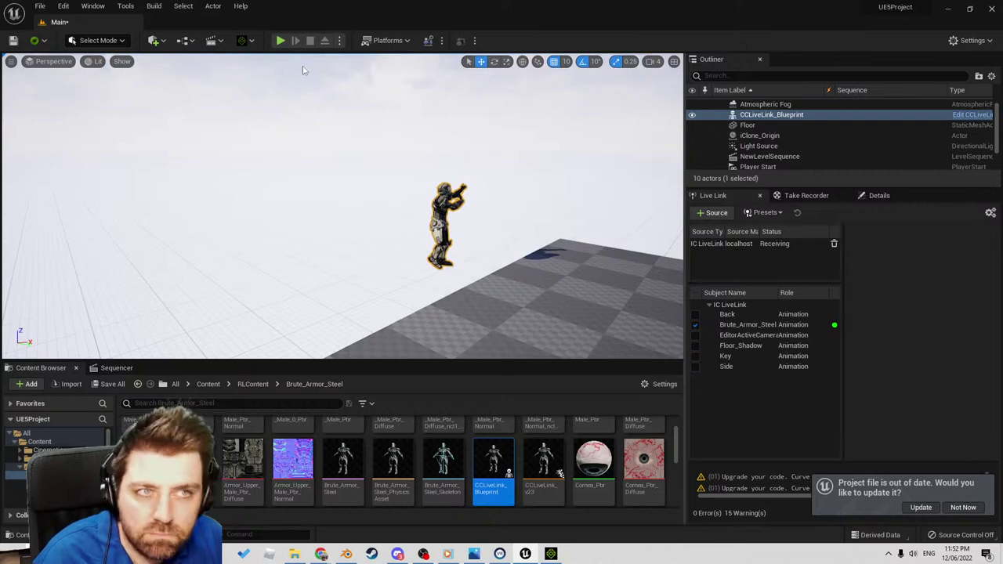
{"action": "left_click", "coordinate": [116, 367]}
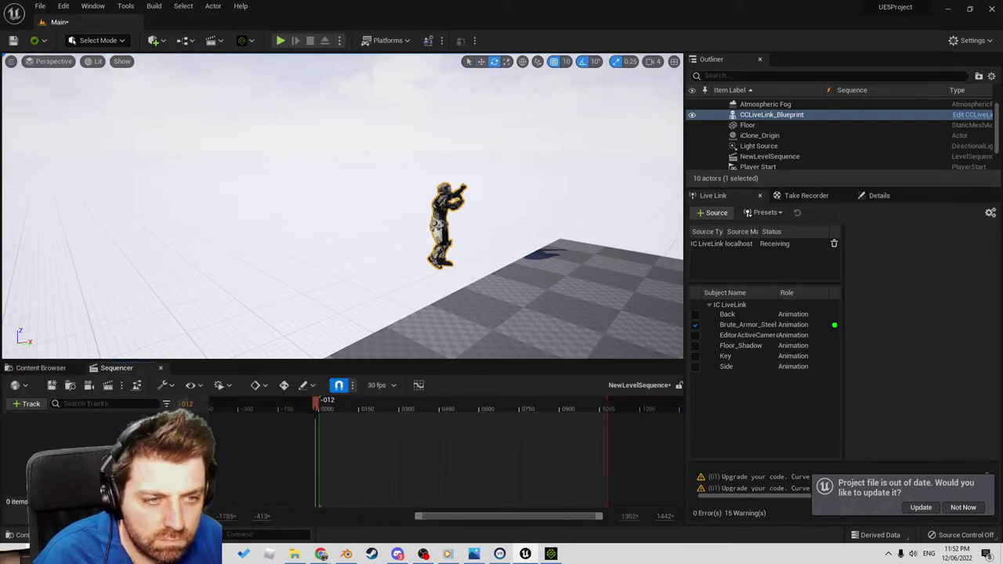
{"action": "left_click_drag", "start_coordinate": [315, 405], "coordinate": [351, 407]}
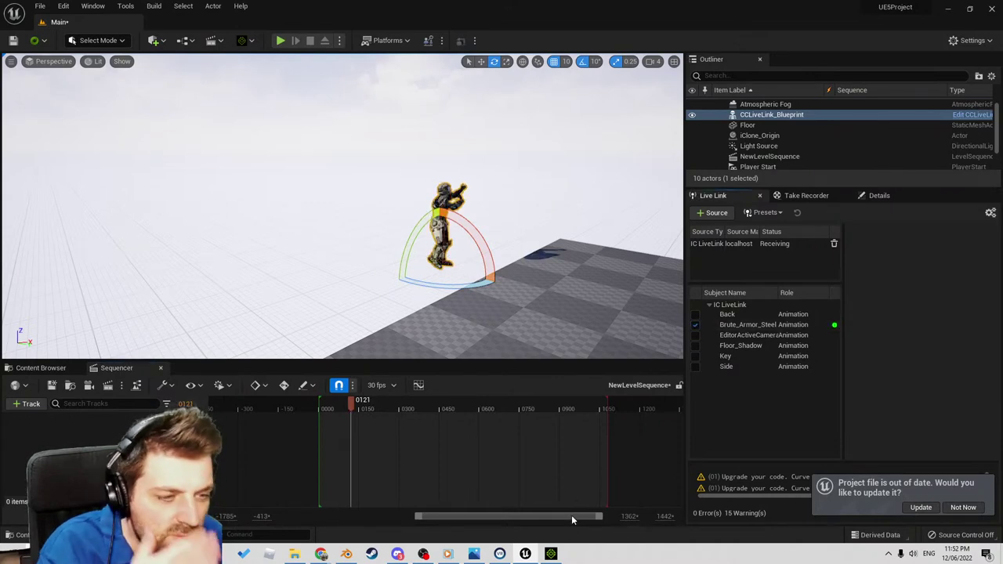
Switch to iClone, restore its window to a narrower size and place it beside the linked soldier in the Unreal viewport.
{"action": "left_click", "coordinate": [550, 554]}
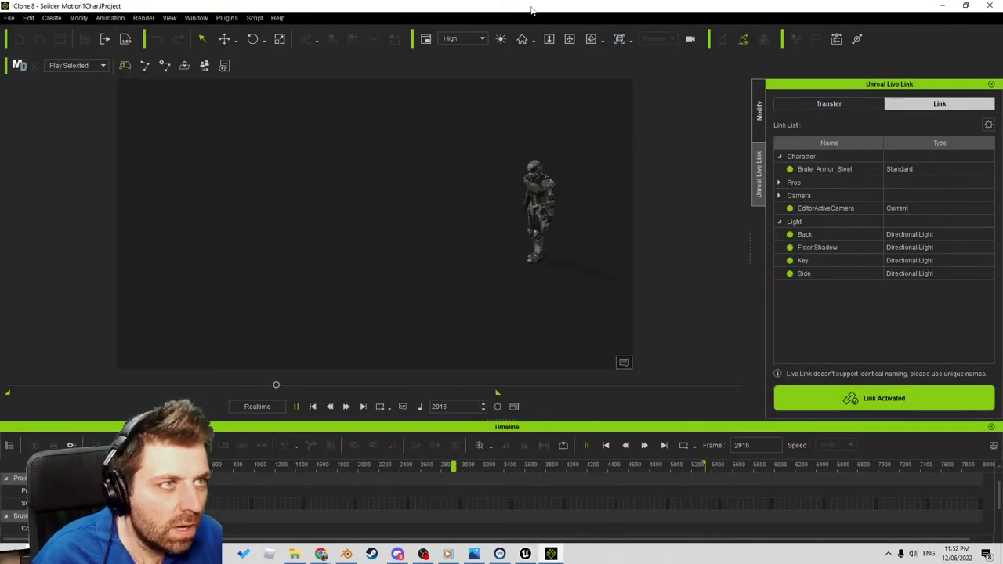
{"action": "left_click_drag", "start_coordinate": [531, 9], "coordinate": [496, 293]}
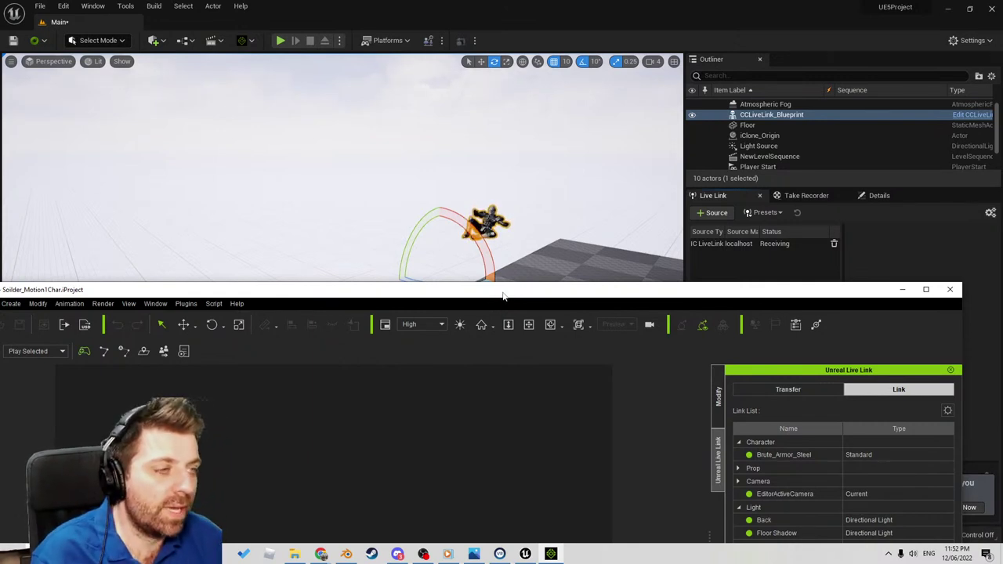
{"action": "left_click_drag", "start_coordinate": [982, 330], "coordinate": [348, 327]}
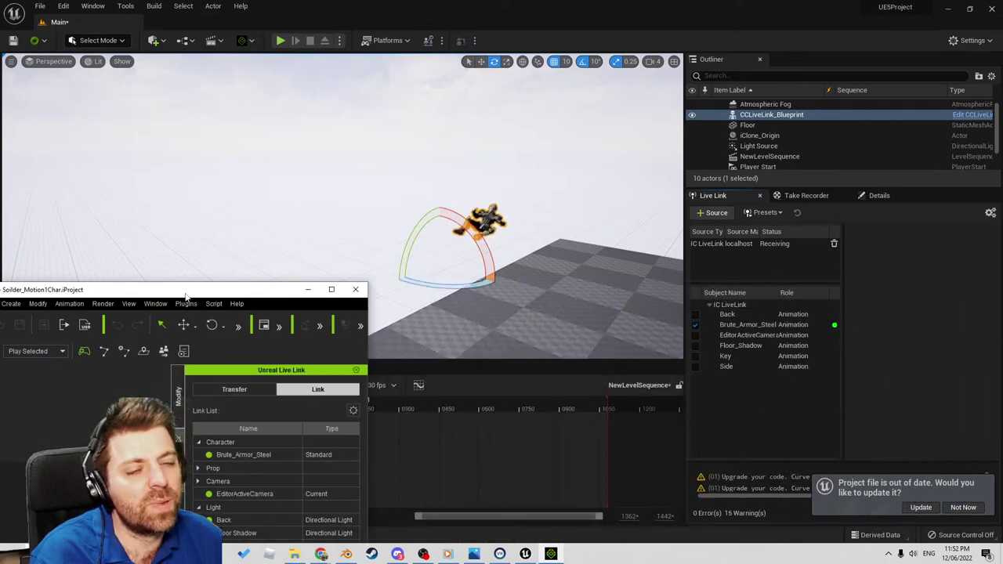
{"action": "left_click_drag", "start_coordinate": [186, 295], "coordinate": [233, 57]}
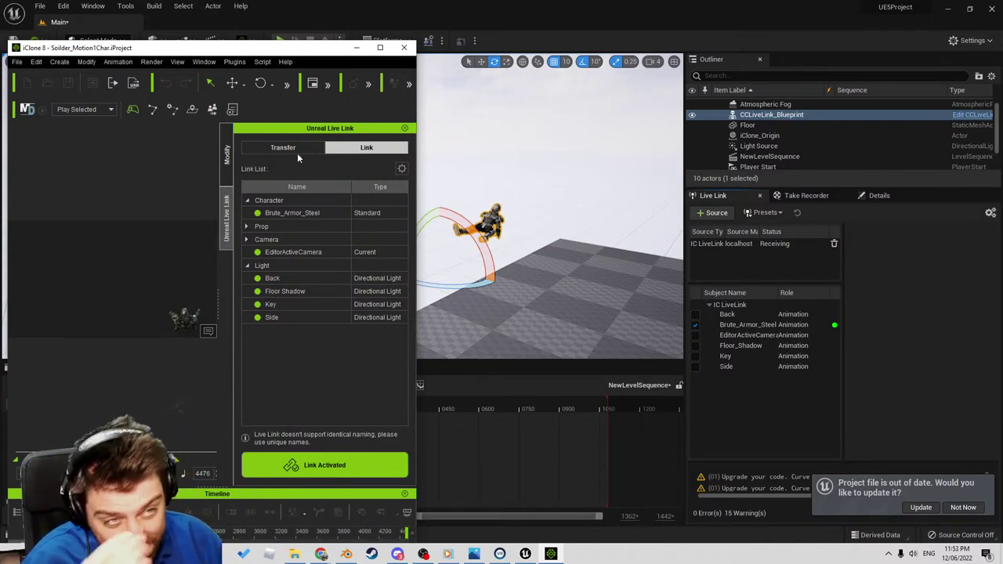
{"action": "left_click", "coordinate": [531, 155]}
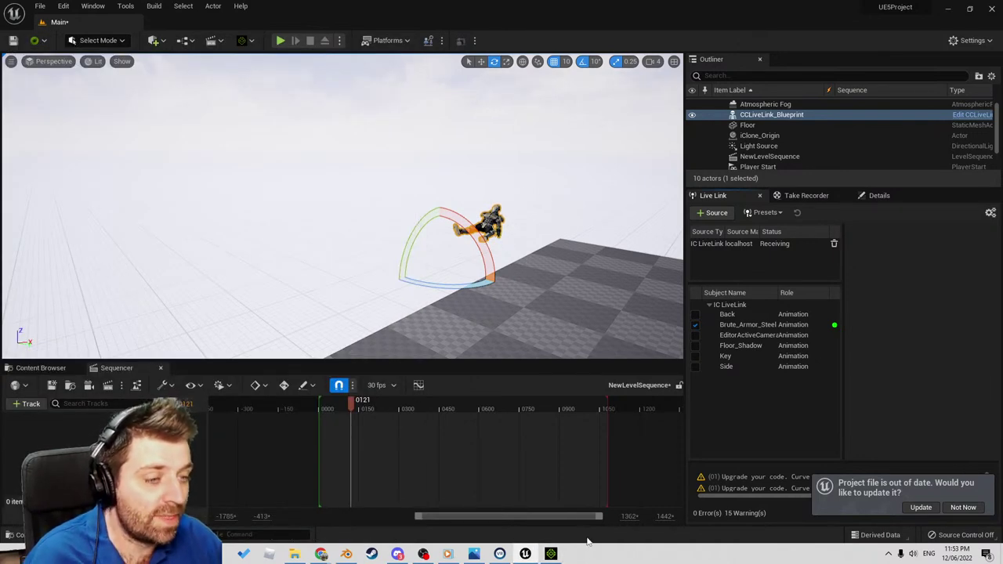
{"action": "left_click", "coordinate": [550, 554]}
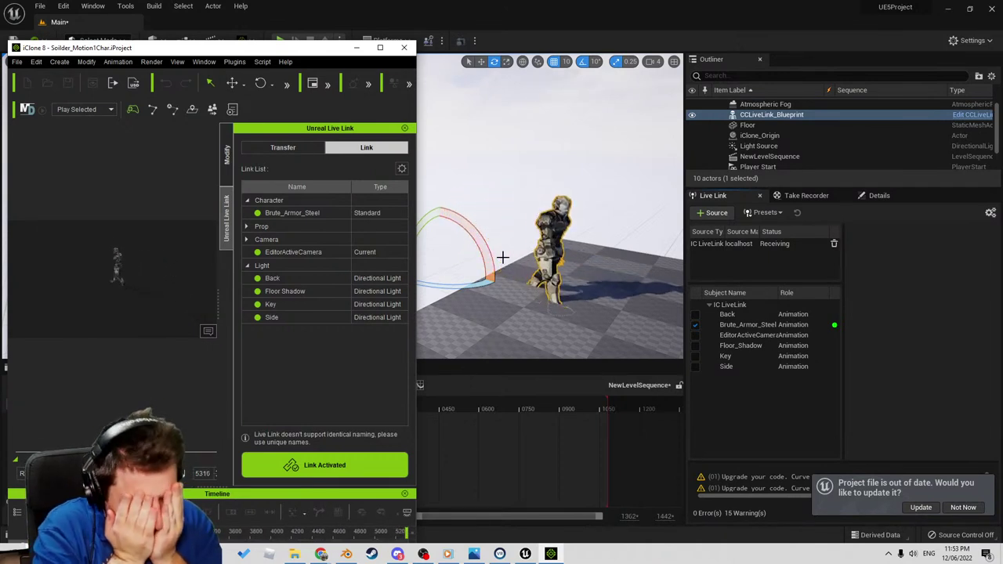
Stop the iClone playback, move its window lower and rewind the timeline to frame 0.
{"action": "key", "text": "space"}
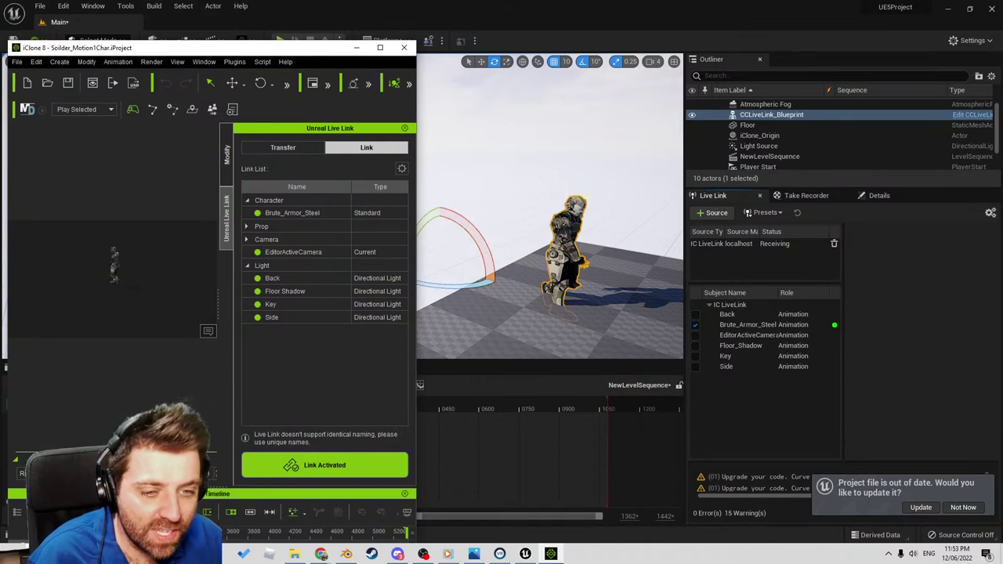
{"action": "left_click_drag", "start_coordinate": [304, 48], "coordinate": [312, 98]}
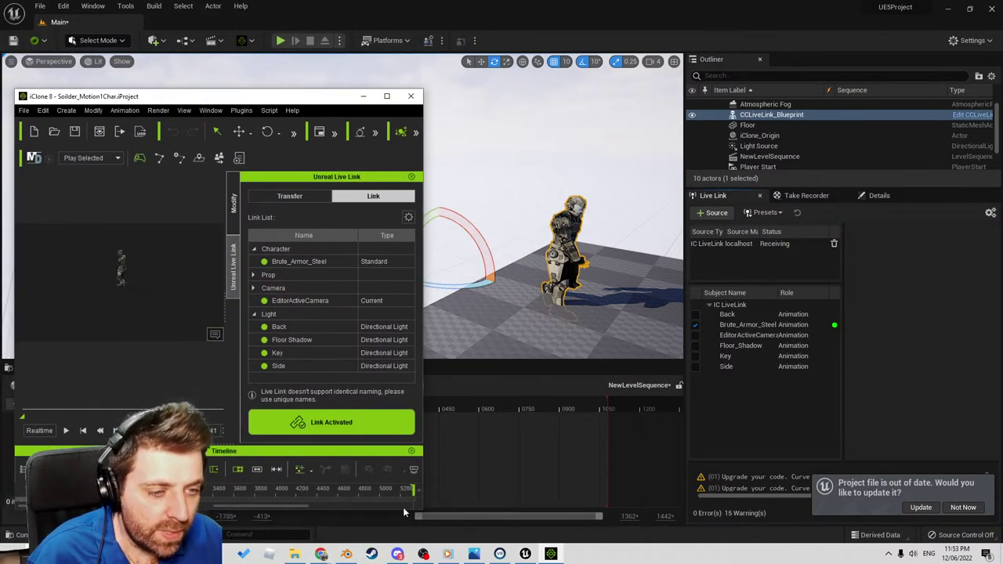
{"action": "left_click_drag", "start_coordinate": [409, 491], "coordinate": [145, 487]}
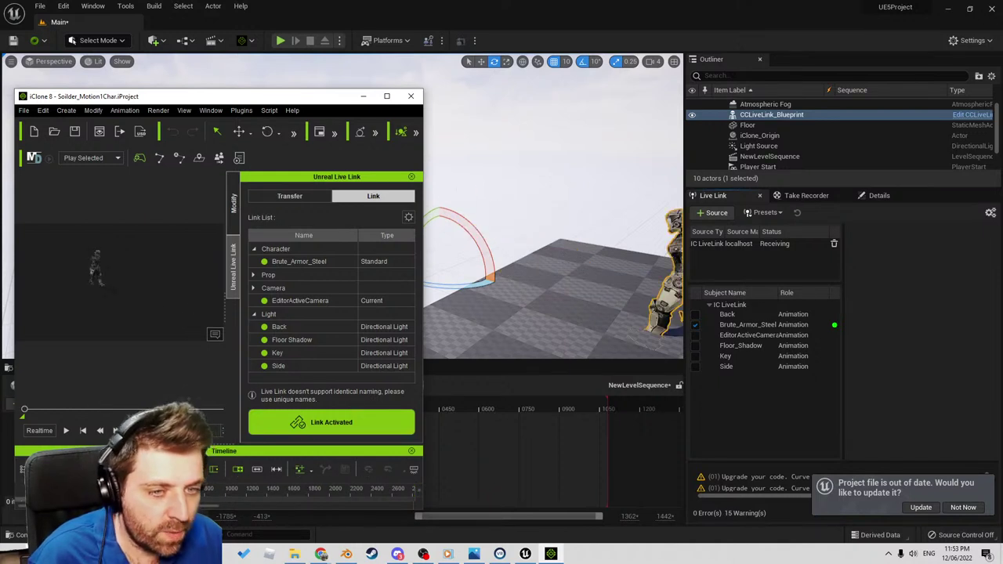
Add CCLiveLink_Blueprint as a Take Recorder source and set the recording frame rate to 60 fps.
{"action": "left_click", "coordinate": [803, 196]}
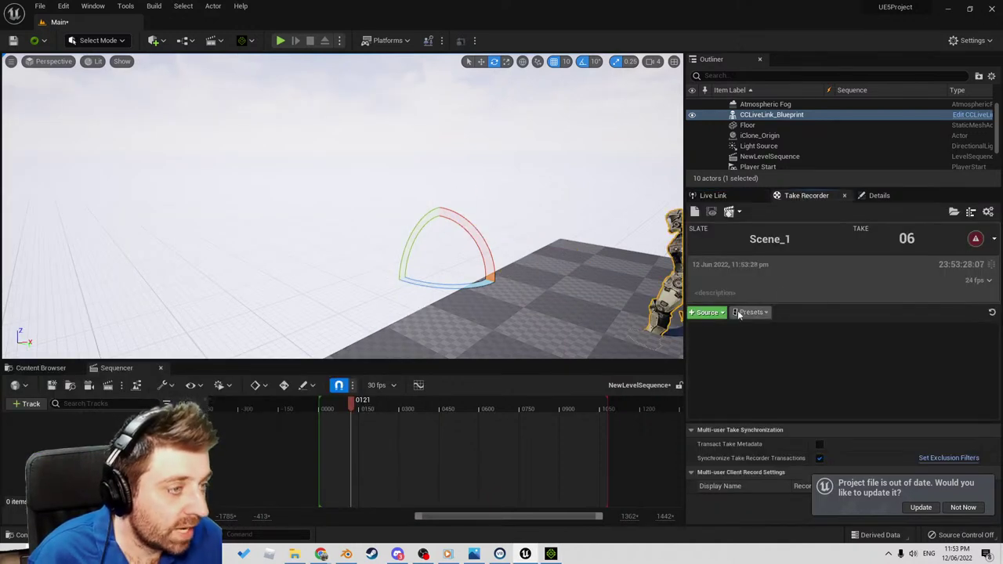
{"action": "left_click", "coordinate": [706, 312]}
{"action": "mouse_move", "coordinate": [725, 328]}
{"action": "left_click", "coordinate": [853, 337]}
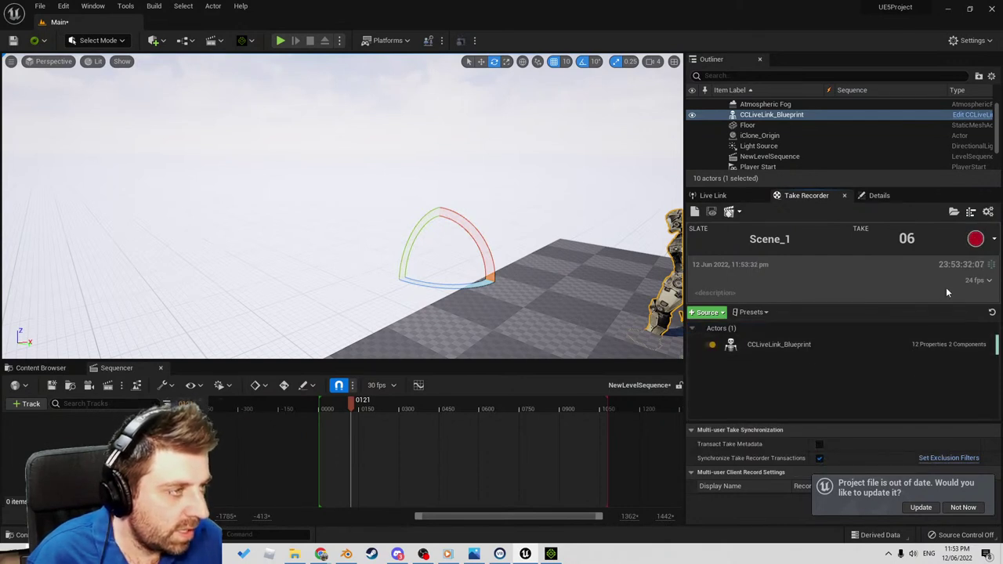
{"action": "left_click", "coordinate": [979, 280]}
{"action": "left_click", "coordinate": [925, 391]}
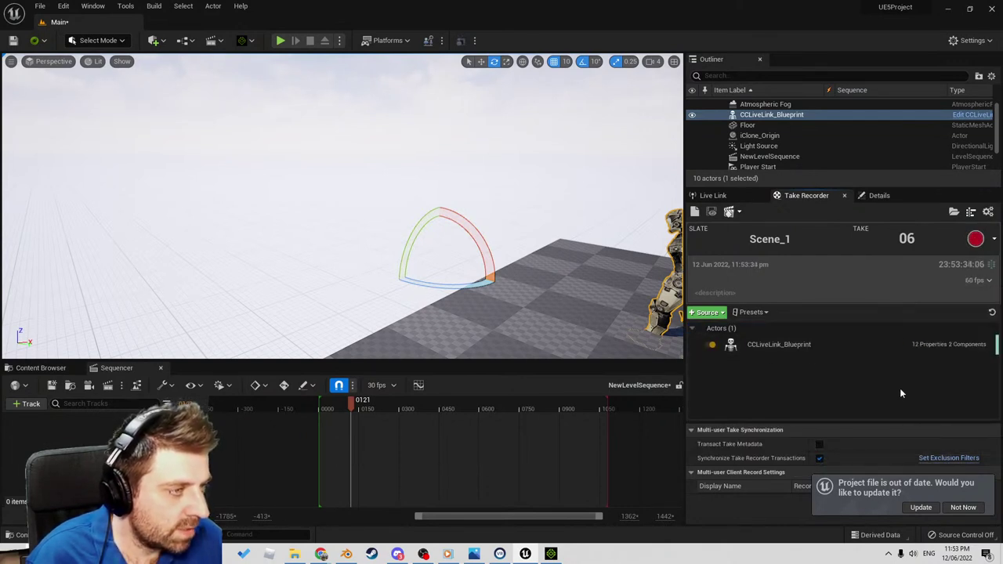
Decline the project file update and examine the recording settings of the CCLiveLink_Blueprint source, including its record type options.
{"action": "left_click", "coordinate": [766, 345]}
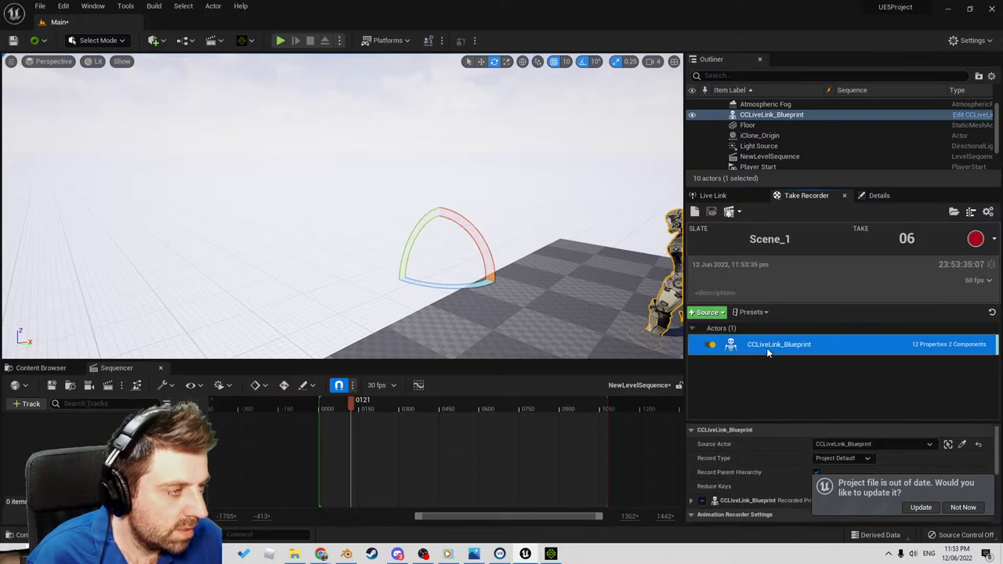
{"action": "left_click", "coordinate": [962, 507]}
{"action": "scroll", "coordinate": [893, 474], "scroll_direction": "down", "scroll_amount": 1}
{"action": "left_click", "coordinate": [868, 441]}
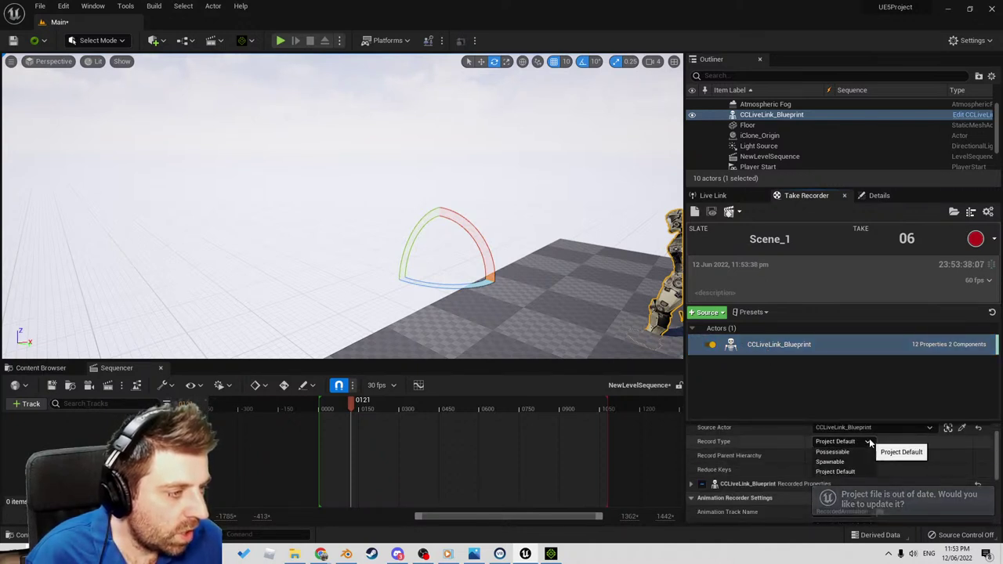
{"action": "left_click", "coordinate": [870, 444]}
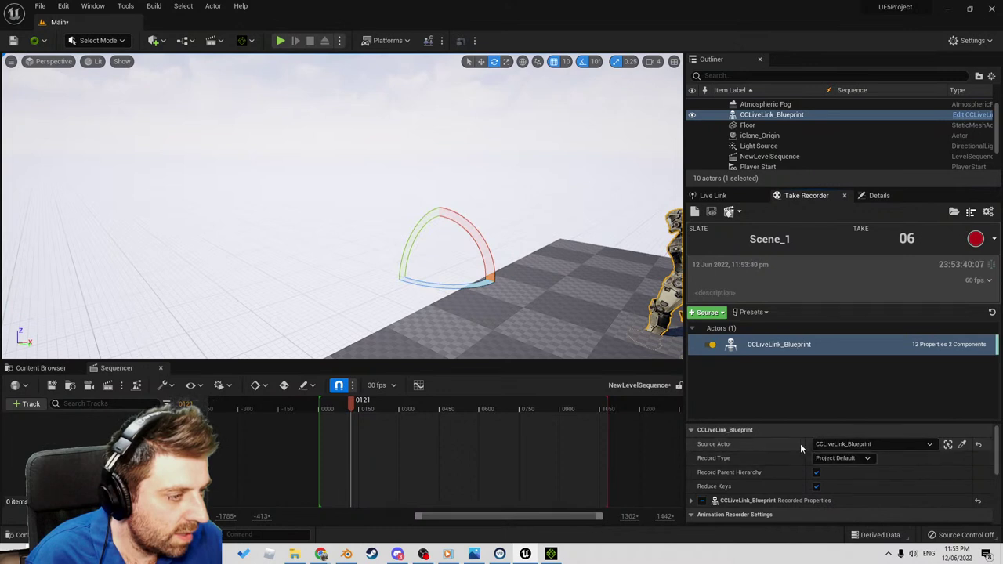
{"action": "scroll", "coordinate": [800, 443], "scroll_direction": "down", "scroll_amount": 1}
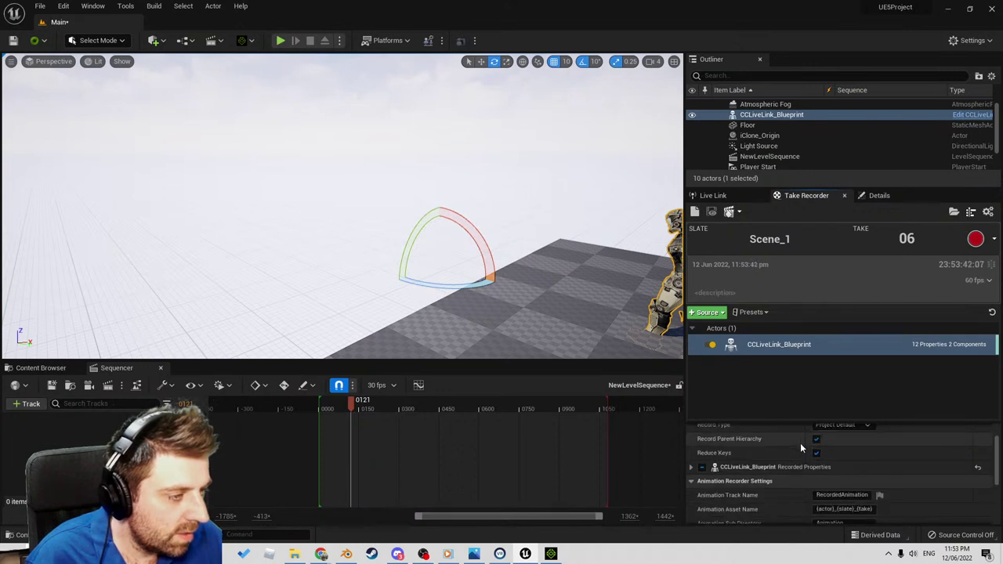
{"action": "scroll", "coordinate": [800, 443], "scroll_direction": "down", "scroll_amount": 3}
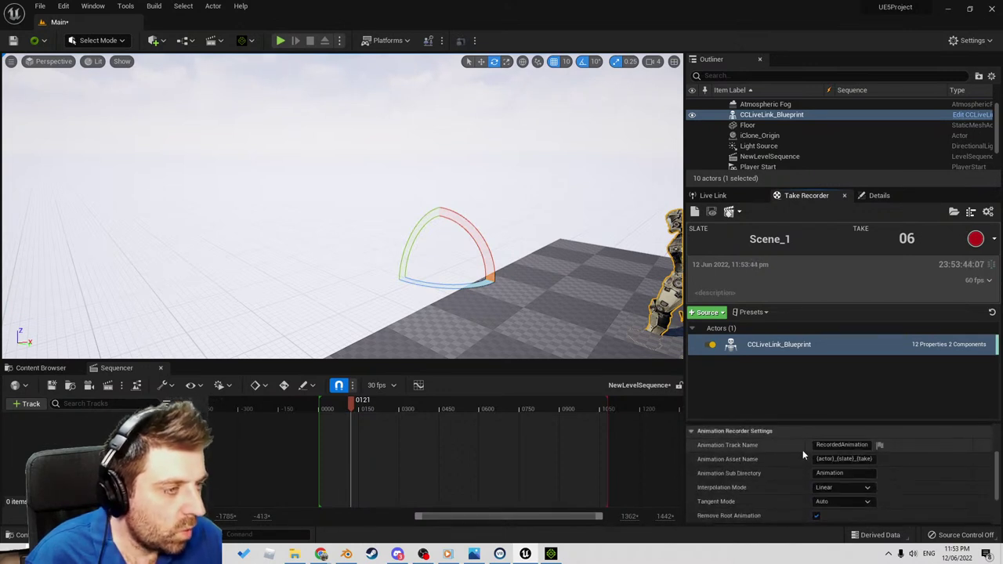
{"action": "scroll", "coordinate": [547, 321], "scroll_direction": "down", "scroll_amount": 3}
Record take 06 of Scene_1 while the soldier animation plays in iClone, moving iClone clear of the viewport, and stop the recording.
{"action": "right_click_drag", "start_coordinate": [560, 319], "coordinate": [611, 306]}
{"action": "right_click_drag", "start_coordinate": [584, 337], "coordinate": [580, 338]}
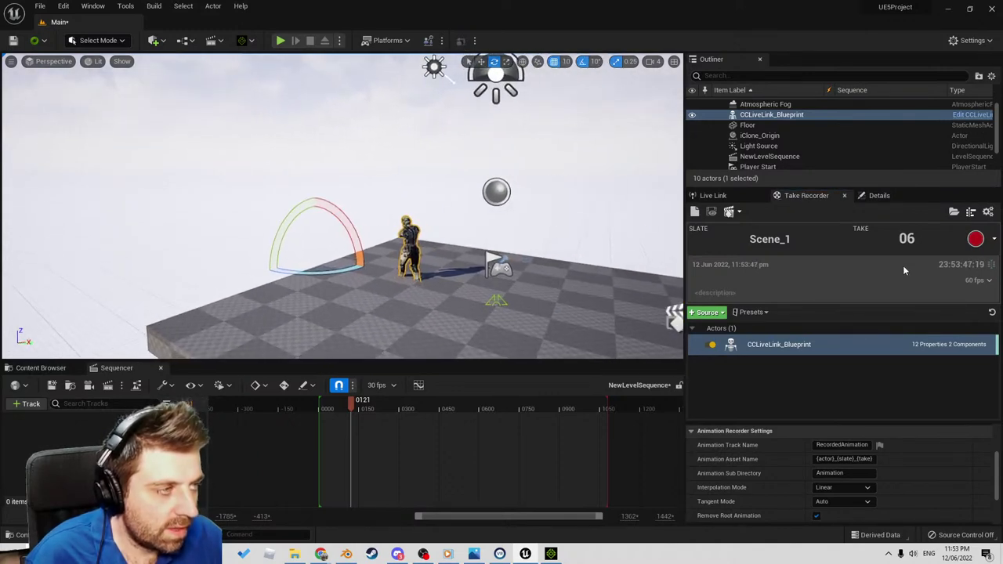
{"action": "left_click", "coordinate": [976, 239]}
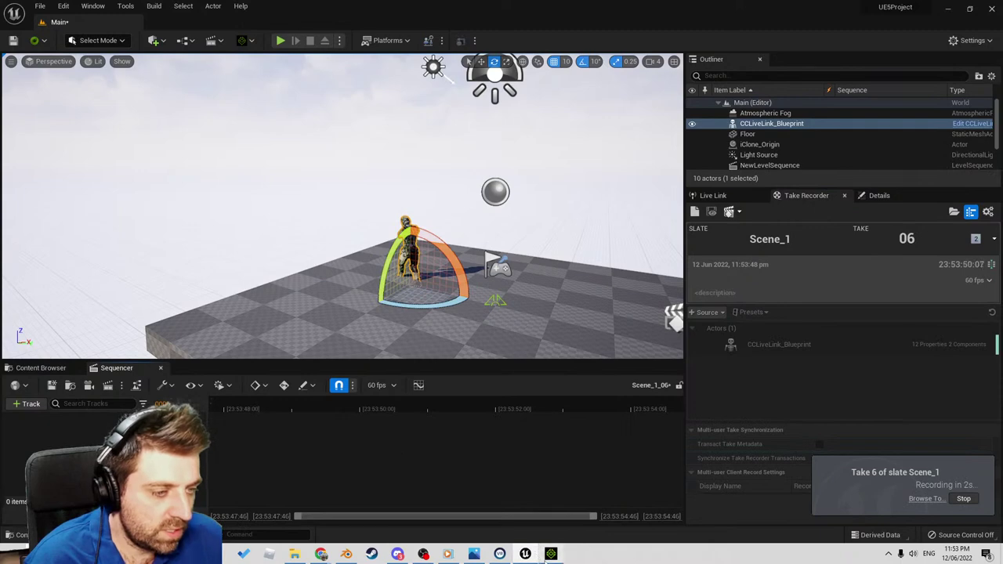
{"action": "left_click", "coordinate": [551, 554]}
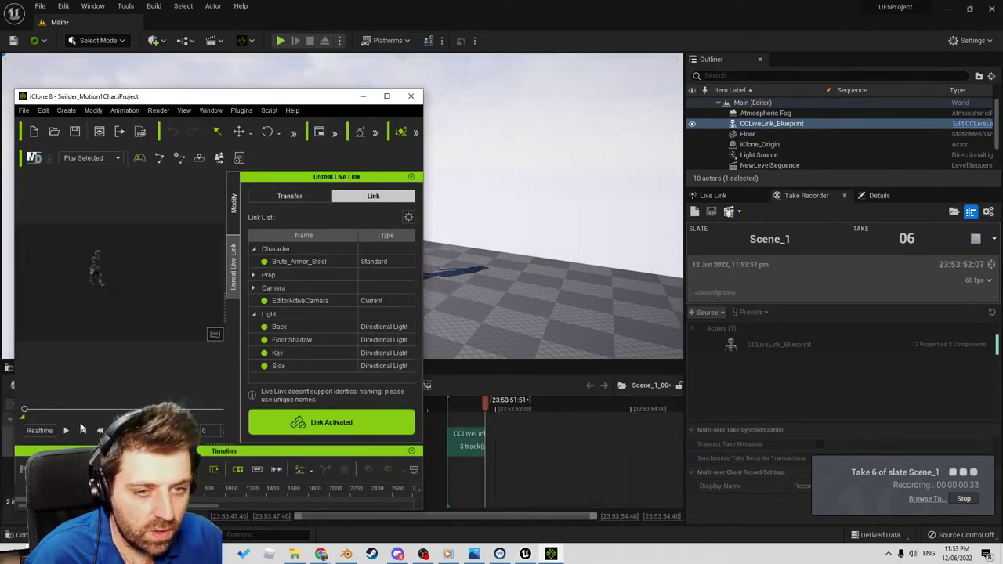
{"action": "left_click_drag", "start_coordinate": [298, 100], "coordinate": [207, 84]}
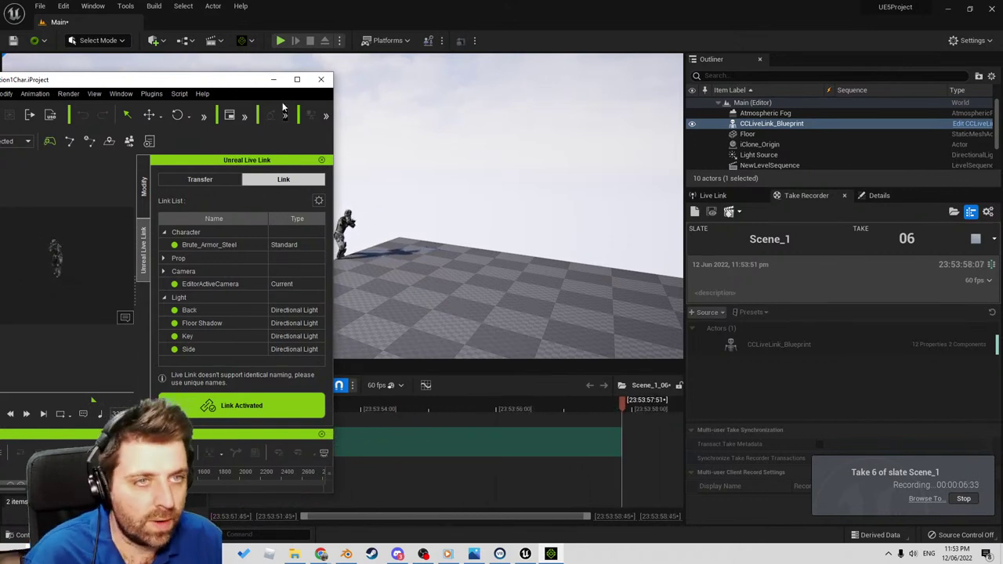
{"action": "left_click_drag", "start_coordinate": [223, 80], "coordinate": [0, 67]}
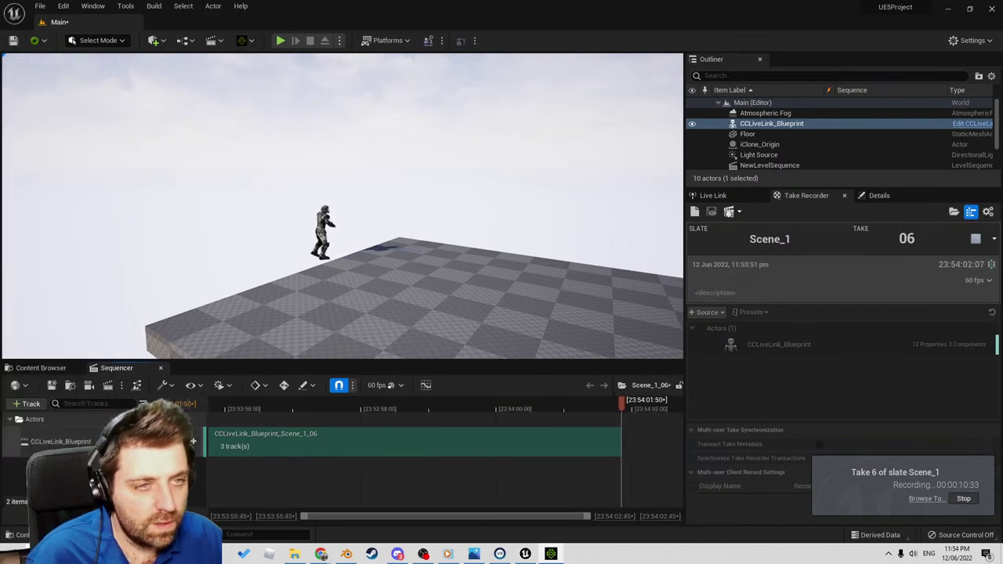
{"action": "left_click", "coordinate": [976, 240]}
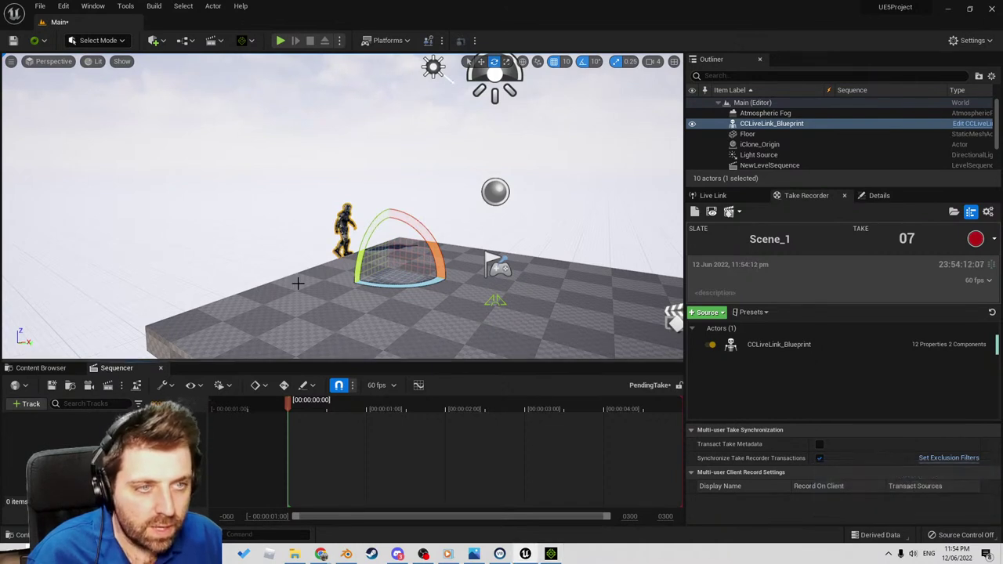
Add the CCLiveLink_Blueprint actor to the pending take's sequence and assign it the CCLiveLink_Blueprint_Scene_1_06 animation.
{"action": "left_click", "coordinate": [27, 404]}
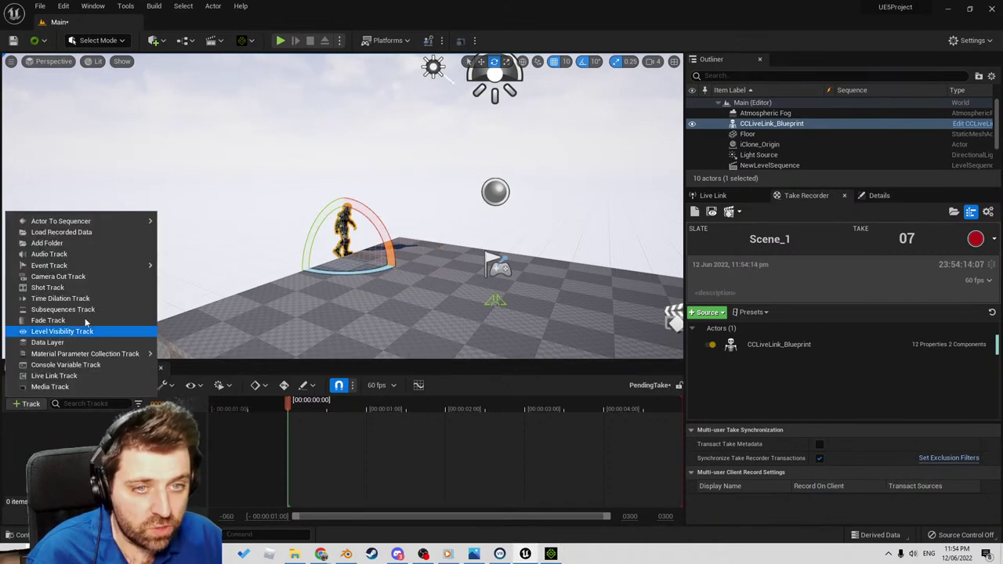
{"action": "mouse_move", "coordinate": [90, 220]}
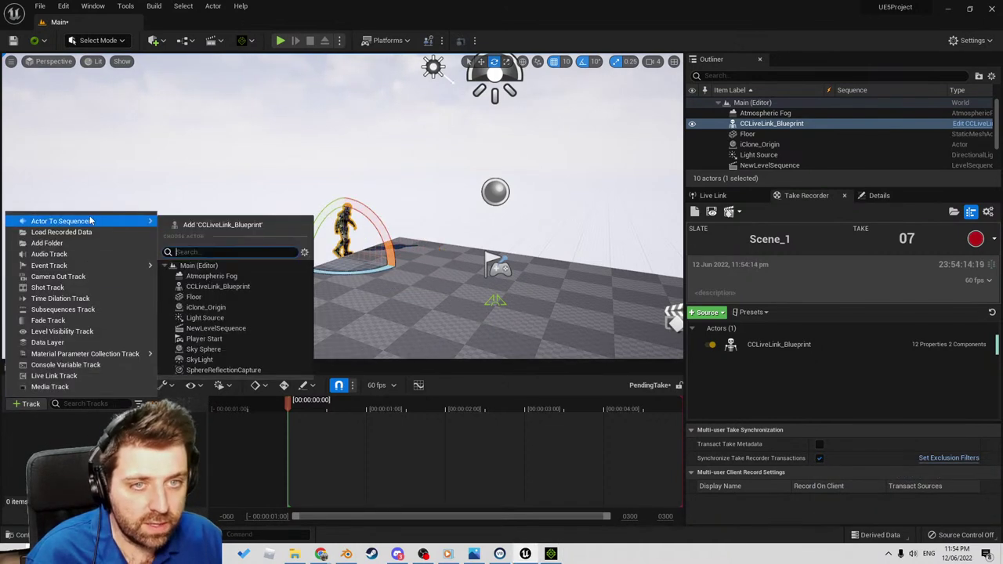
{"action": "left_click", "coordinate": [226, 288]}
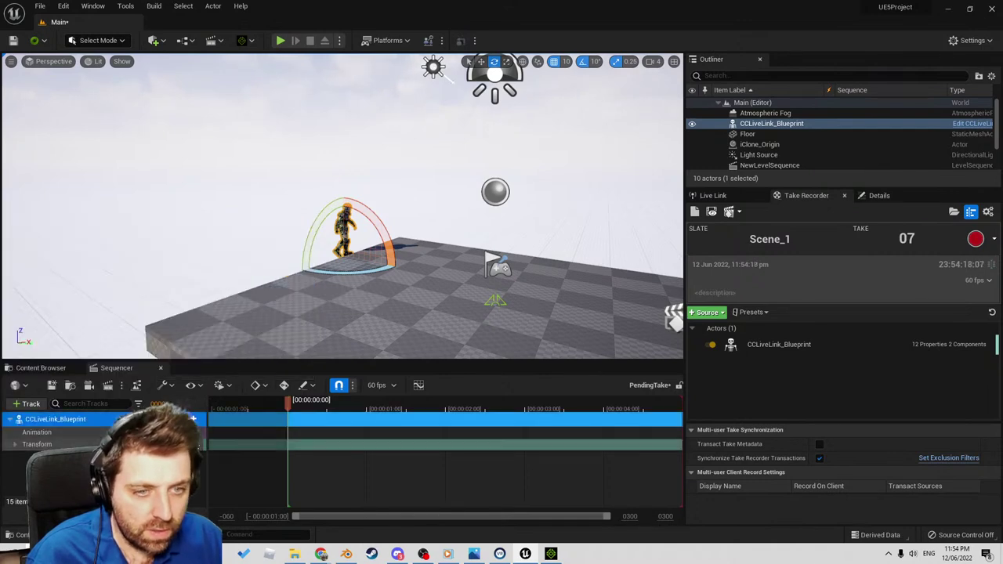
{"action": "left_click", "coordinate": [193, 419]}
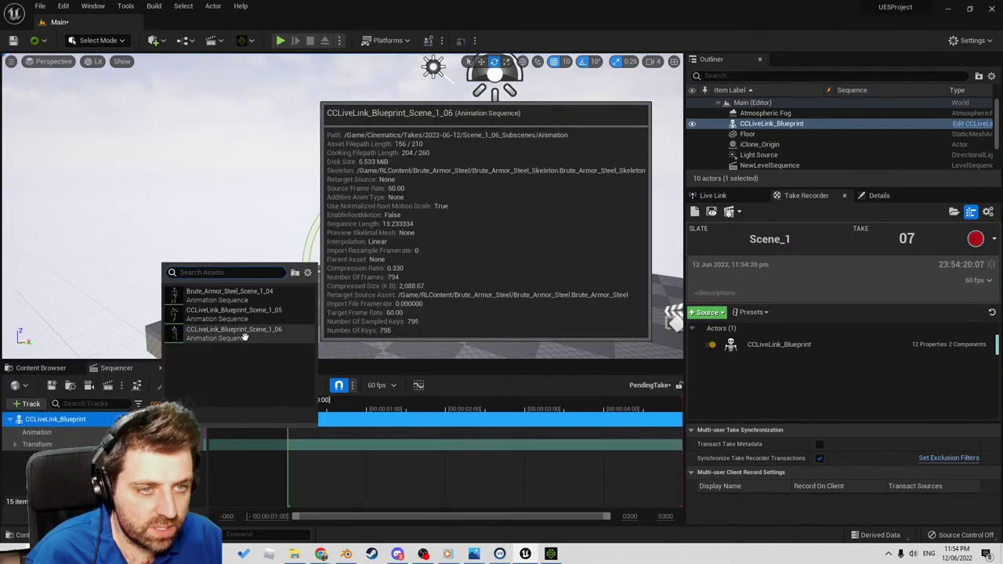
{"action": "left_click", "coordinate": [244, 334]}
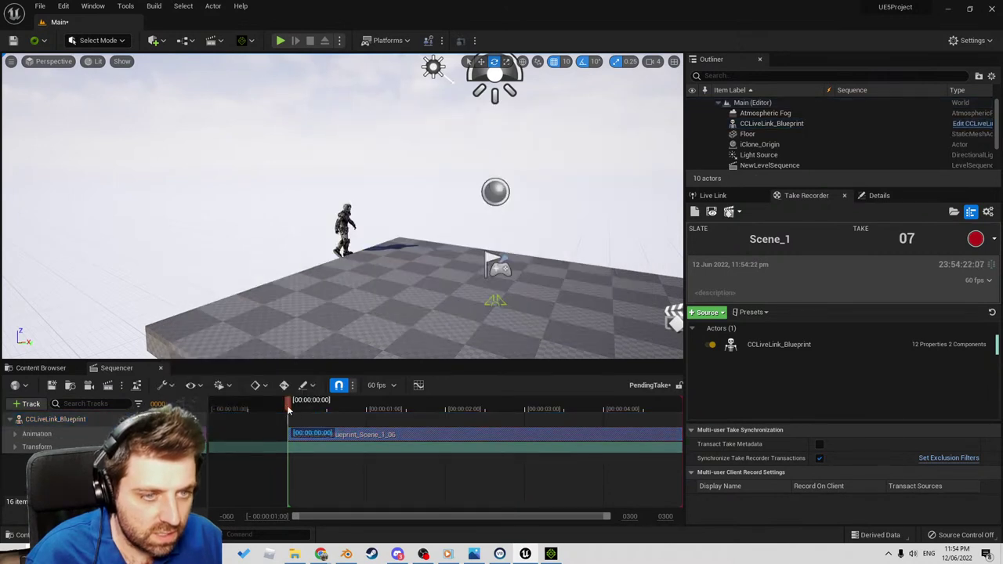
Play the sequence briefly from its start and remove the iClone localhost source from Live Link.
{"action": "mouse_move", "coordinate": [292, 407]}
{"action": "left_mouse_down"}
{"action": "mouse_move", "coordinate": [360, 408]}
{"action": "mouse_move", "coordinate": [289, 401]}
{"action": "left_mouse_up"}
{"action": "key", "text": "space"}
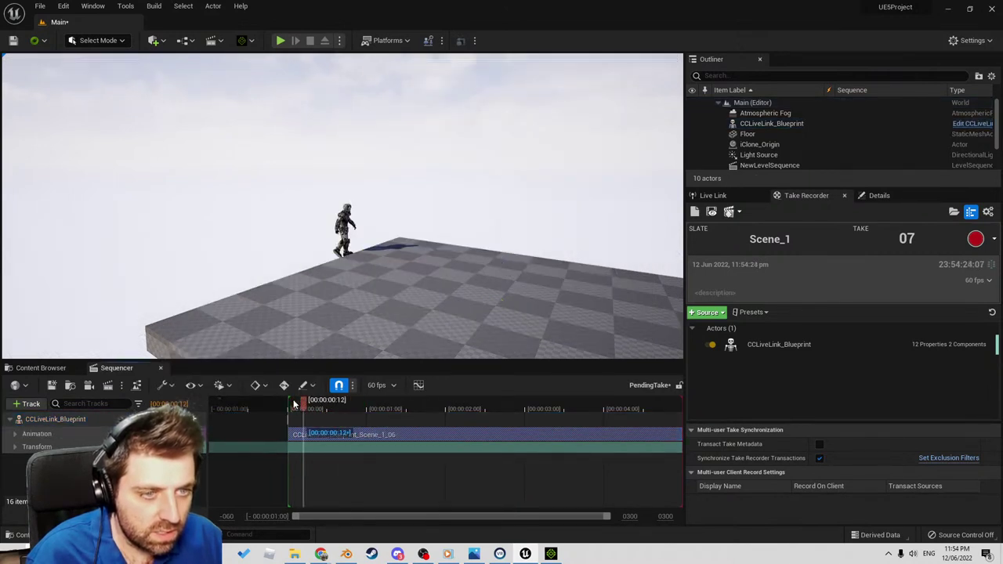
{"action": "key", "text": "g"}
{"action": "left_click", "coordinate": [713, 195]}
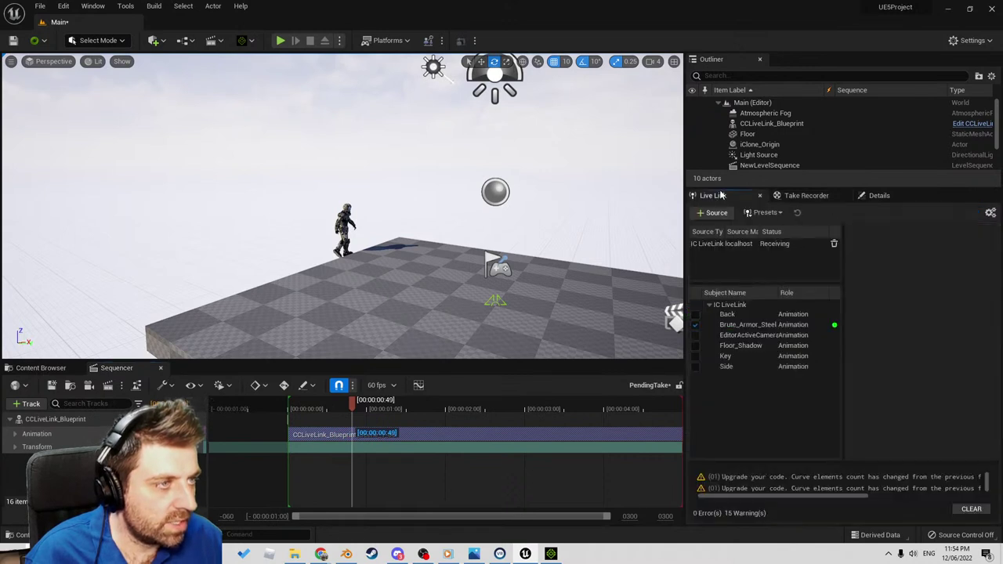
{"action": "left_click", "coordinate": [834, 243]}
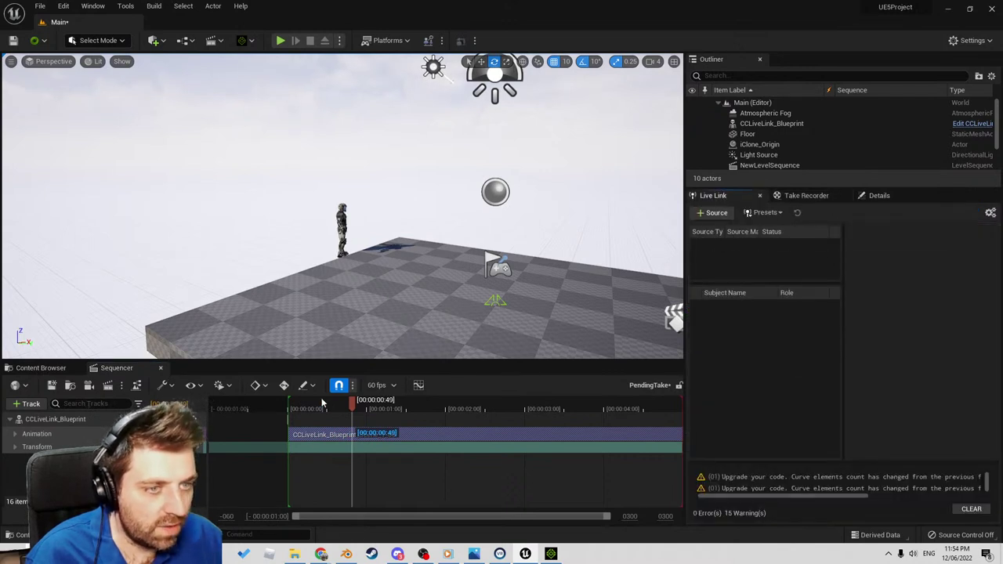
Replay and scrub the sequence without the Live Link source to check the soldier's recorded motion.
{"action": "left_click_drag", "start_coordinate": [351, 407], "coordinate": [290, 407]}
{"action": "key", "text": "g"}
{"action": "key", "text": "space"}
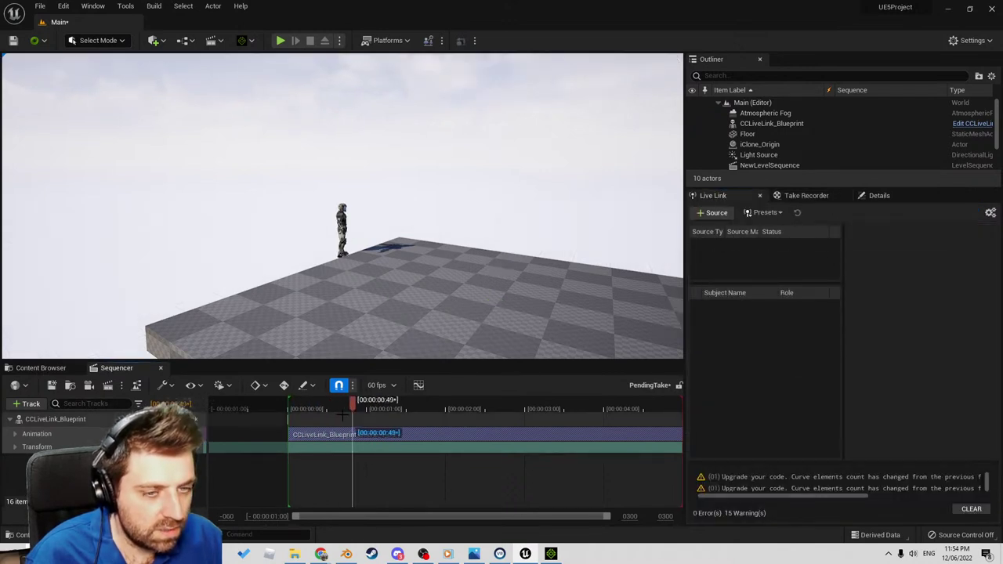
{"action": "key", "text": "space"}
{"action": "key", "text": "g"}
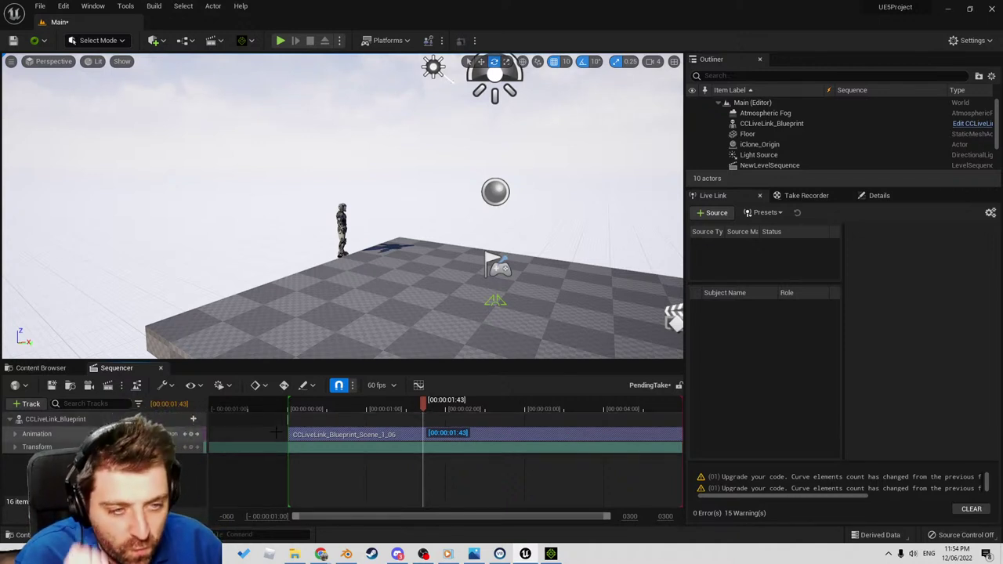
{"action": "left_click_drag", "start_coordinate": [424, 403], "coordinate": [369, 413]}
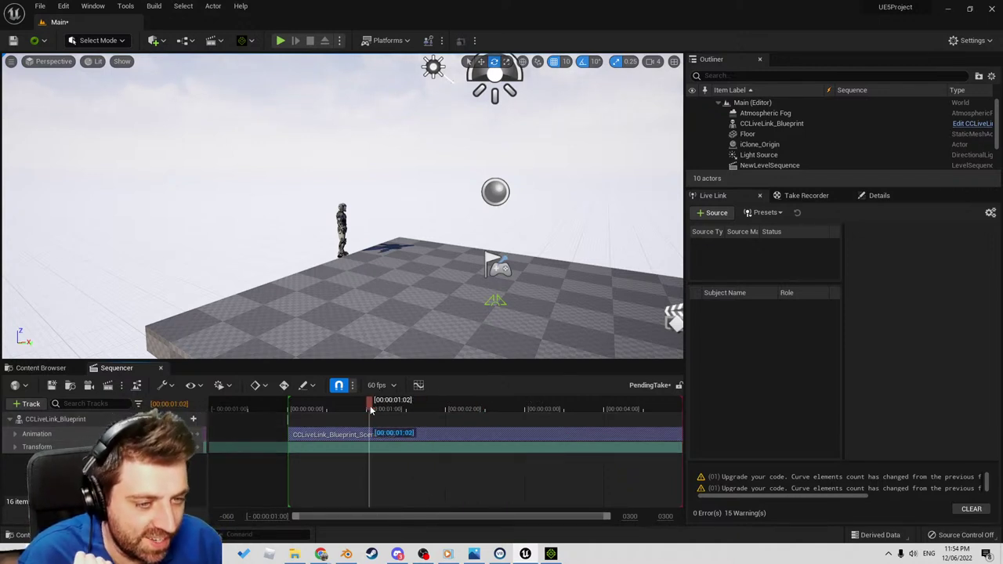
Delete the recorded animation section, the CCLiveLink_Blueprint actor in the level and its leftover track in the sequence.
{"action": "left_click", "coordinate": [367, 435]}
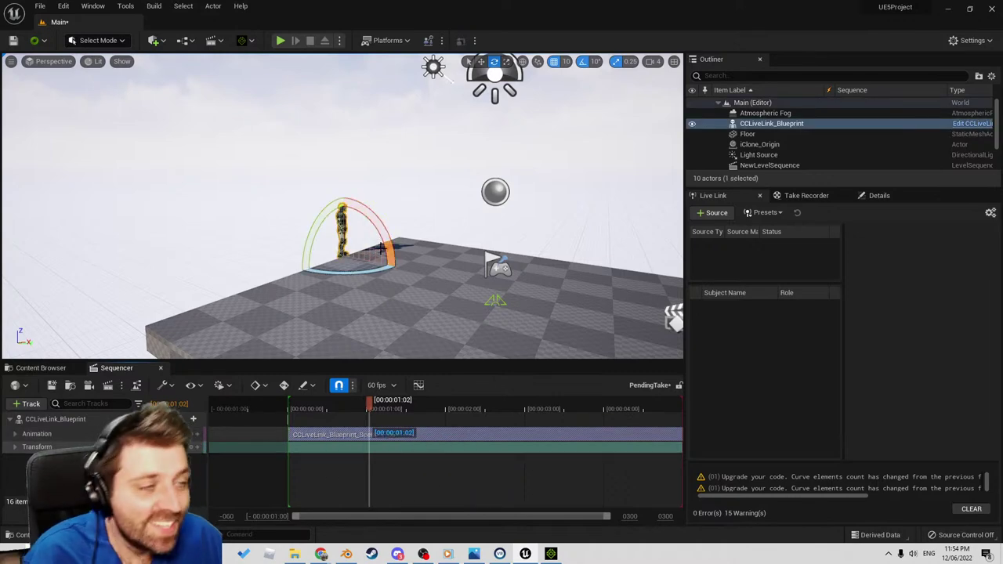
{"action": "key", "text": "Delete"}
{"action": "left_click", "coordinate": [349, 229]}
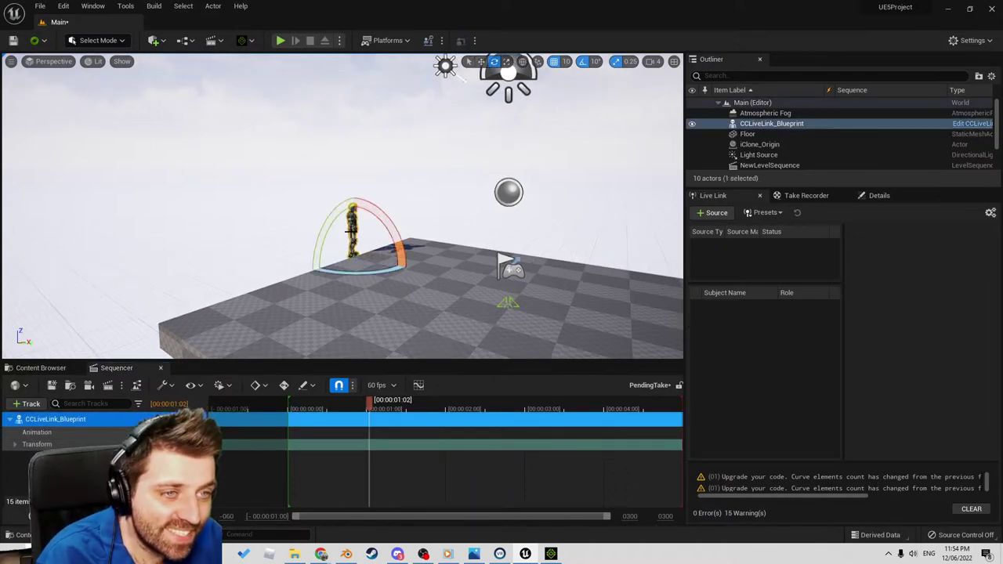
{"action": "key", "text": "Delete"}
{"action": "left_click", "coordinate": [615, 359]}
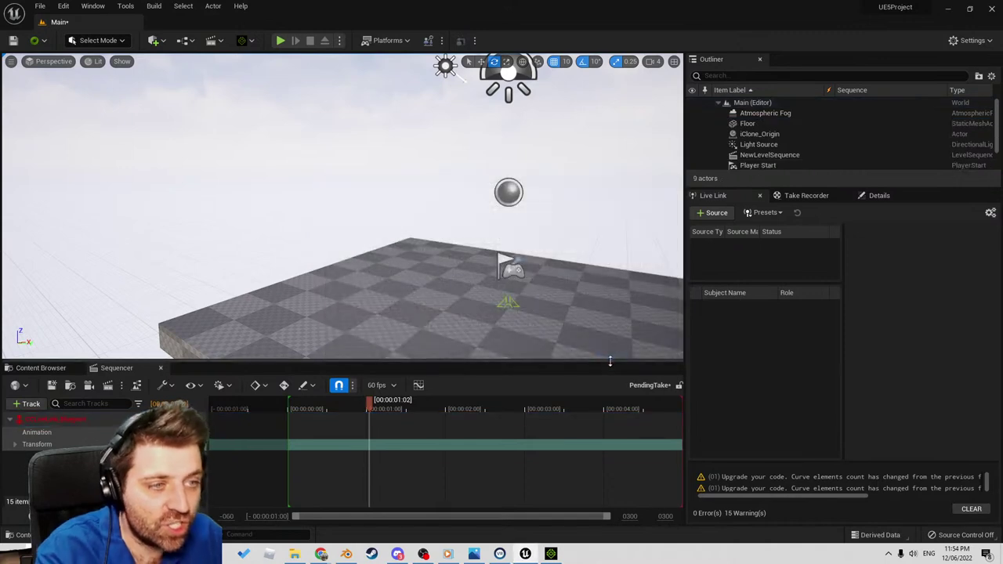
{"action": "left_click", "coordinate": [54, 420]}
{"action": "key", "text": "Delete"}
Find the CCLiveLink_Blueprint_Scene_1_06 animation in the 2022-06-12 takes' Scene_1_06_Subscenes Animation folder and place it in the level.
{"action": "left_click", "coordinate": [46, 369]}
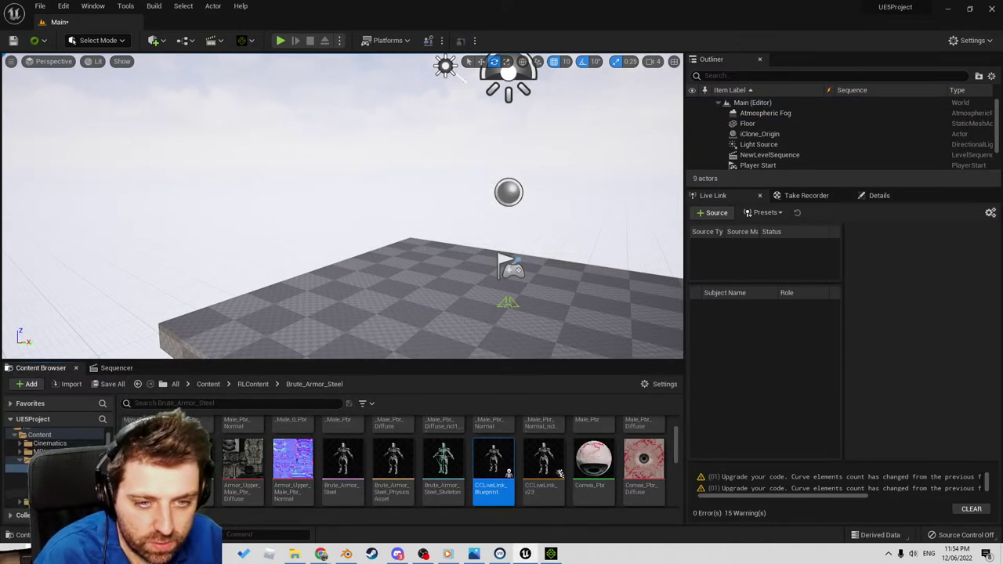
{"action": "left_click", "coordinate": [23, 466]}
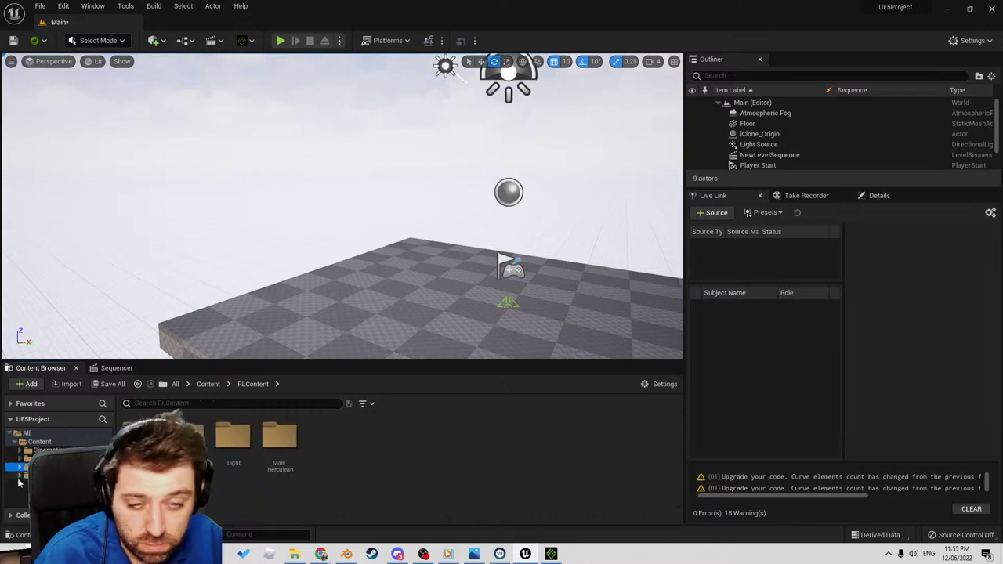
{"action": "left_click", "coordinate": [21, 451]}
{"action": "left_click", "coordinate": [24, 458]}
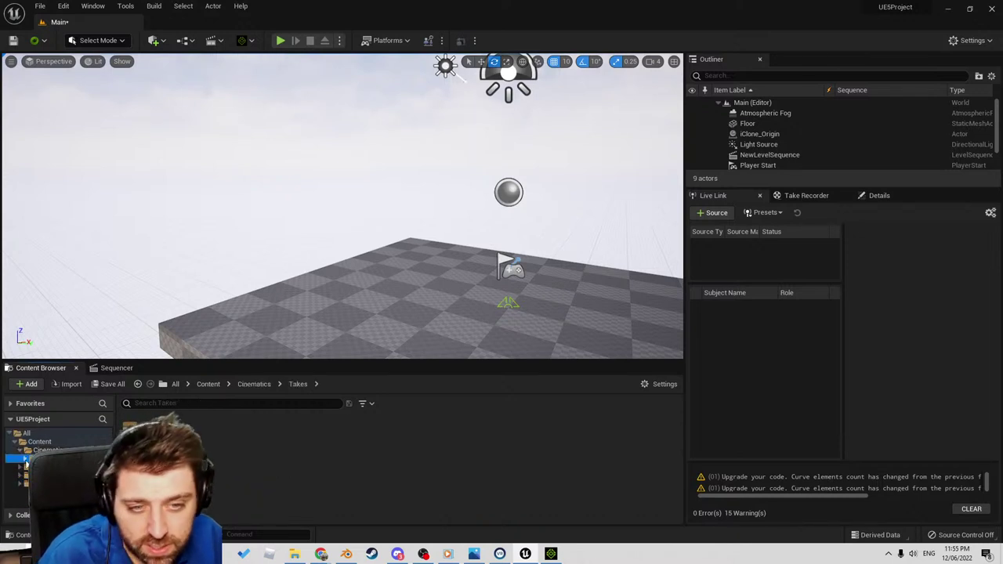
{"action": "double_click", "coordinate": [140, 438]}
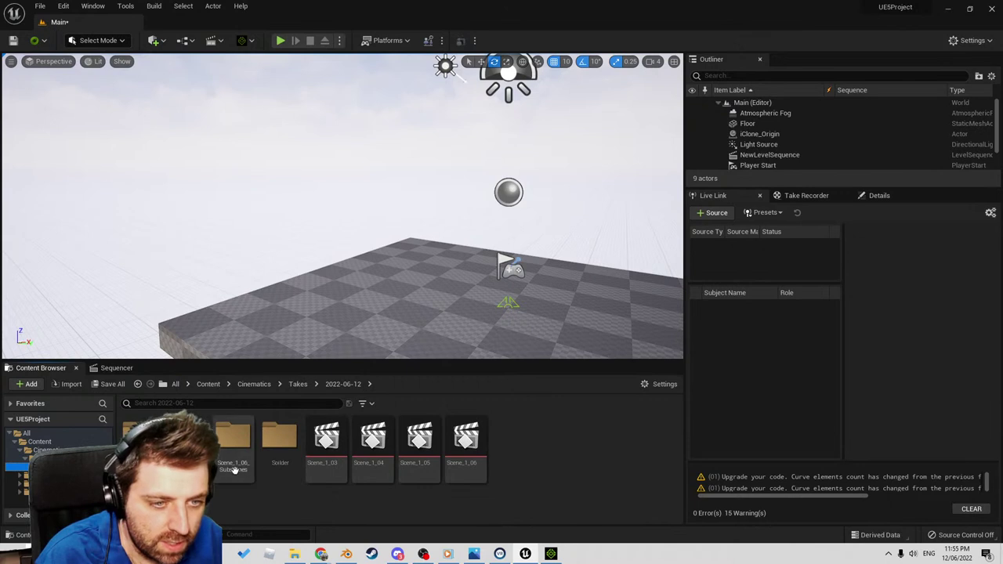
{"action": "left_click", "coordinate": [478, 465]}
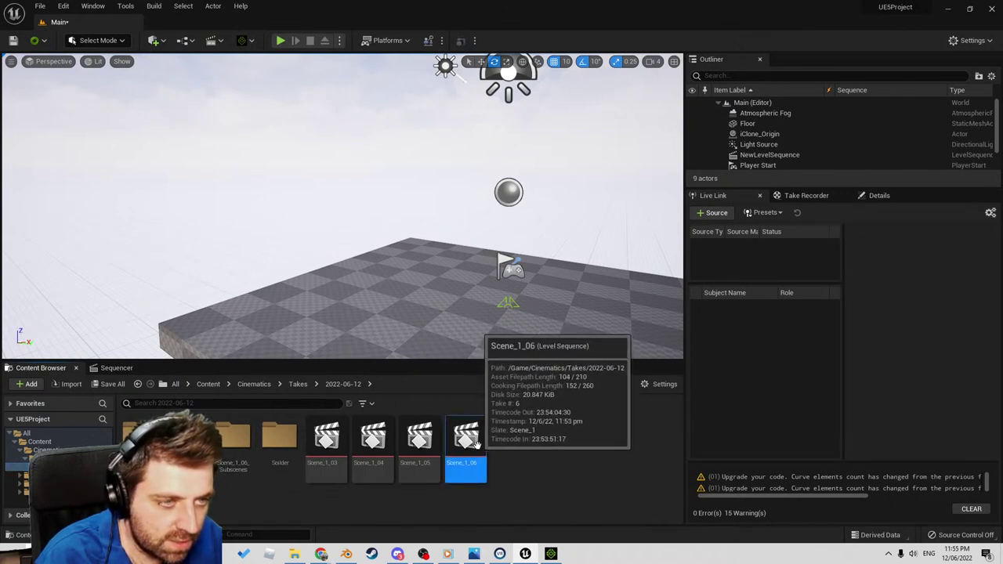
{"action": "double_click", "coordinate": [286, 447]}
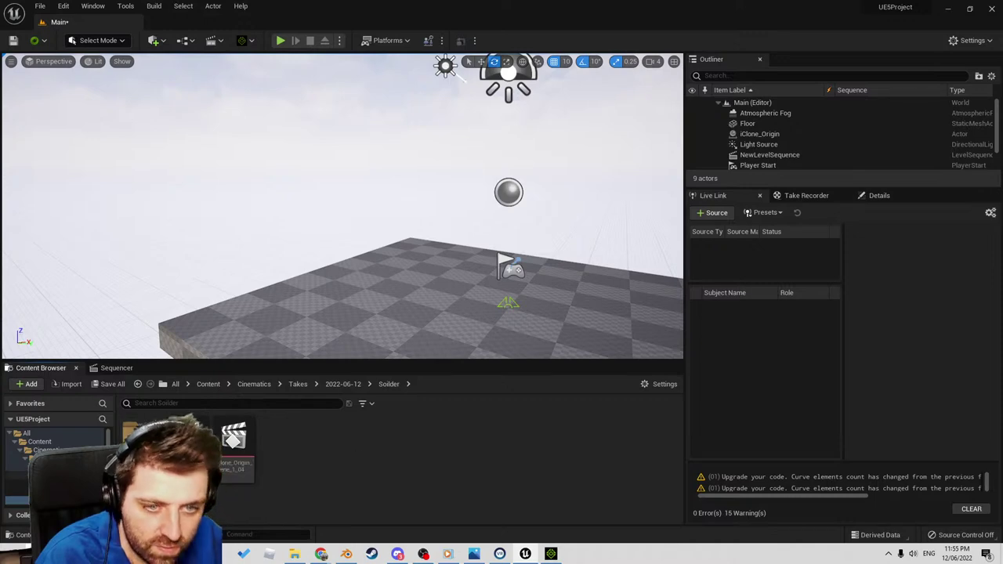
{"action": "left_click", "coordinate": [79, 492]}
{"action": "double_click", "coordinate": [149, 454]}
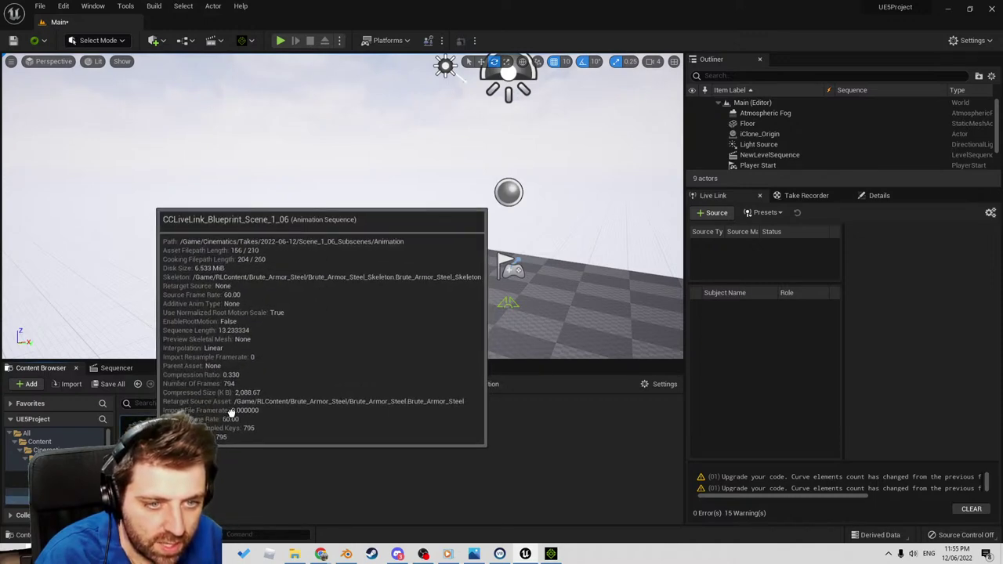
{"action": "left_click_drag", "start_coordinate": [147, 448], "coordinate": [356, 312]}
{"action": "key", "text": "f"}
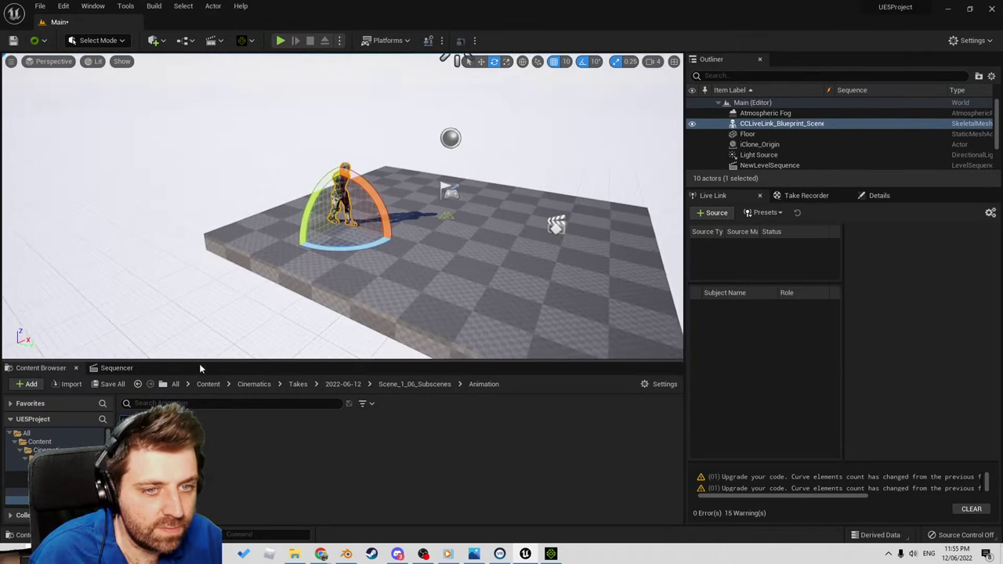
Add the CCLiveLink_Blueprint_Scene_1_06 actor to the pending take's sequence and play it briefly from the start.
{"action": "left_click", "coordinate": [117, 368]}
{"action": "left_click", "coordinate": [27, 404]}
{"action": "mouse_move", "coordinate": [96, 222]}
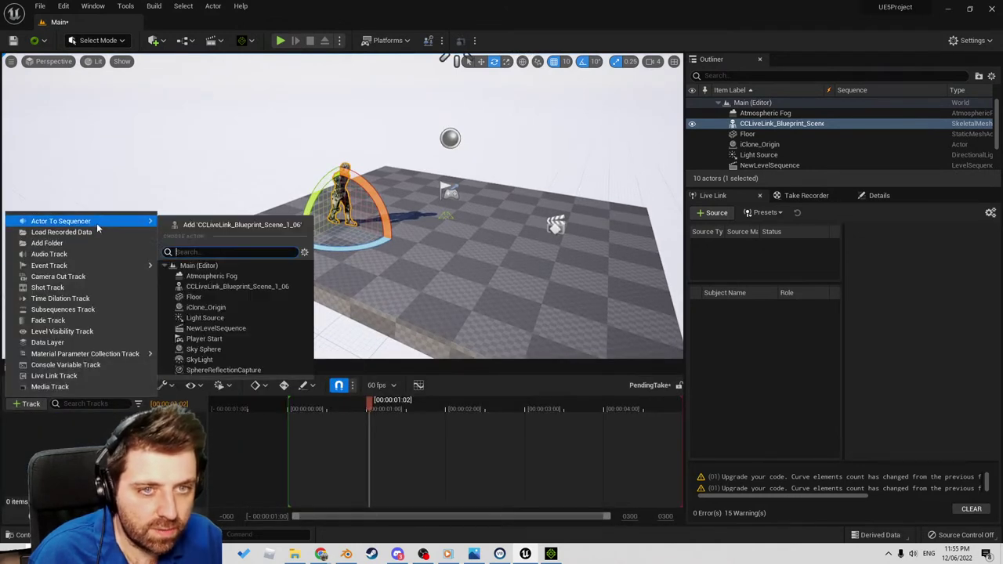
{"action": "left_click", "coordinate": [246, 287]}
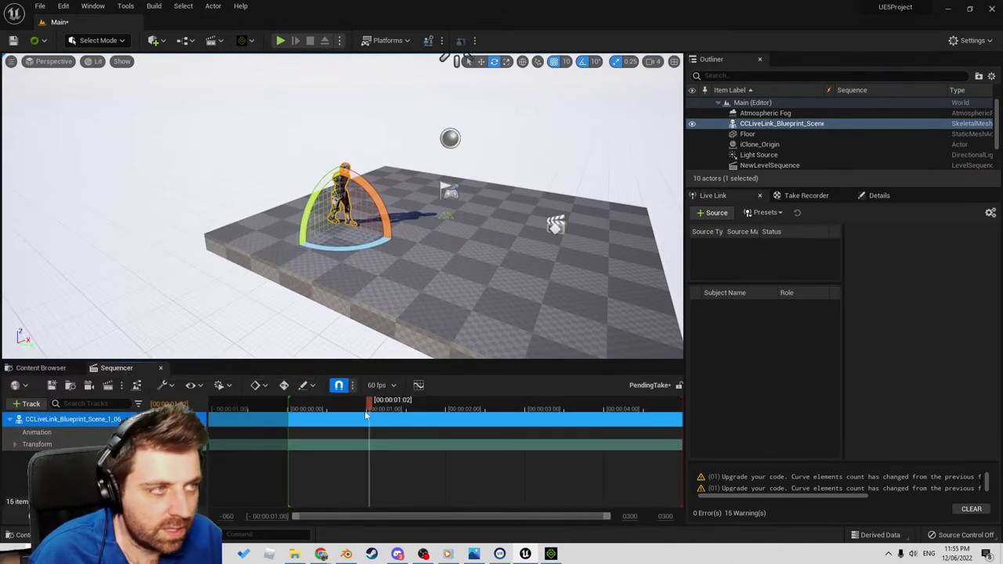
{"action": "left_click_drag", "start_coordinate": [370, 413], "coordinate": [291, 407]}
{"action": "key", "text": "space"}
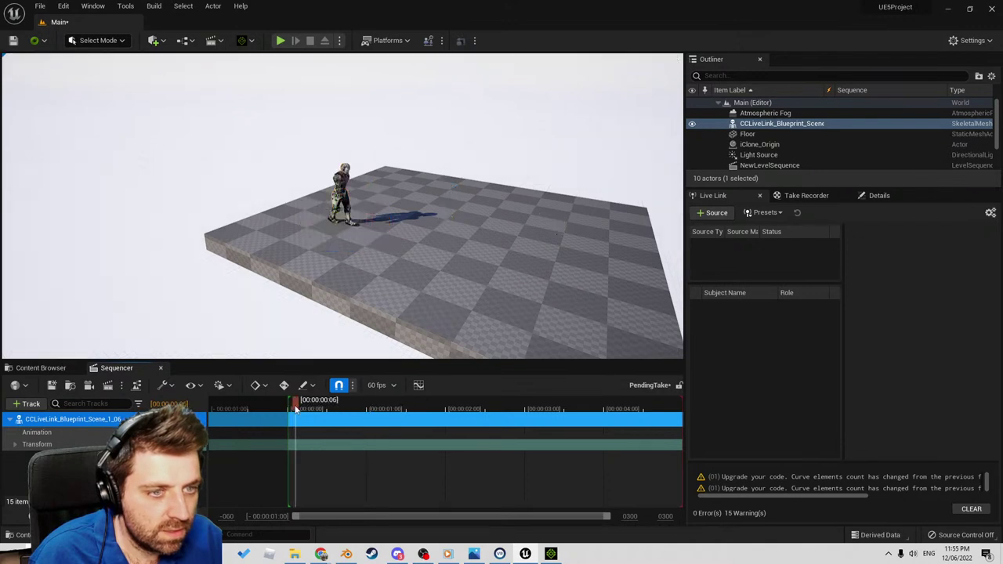
{"action": "key", "text": "space"}
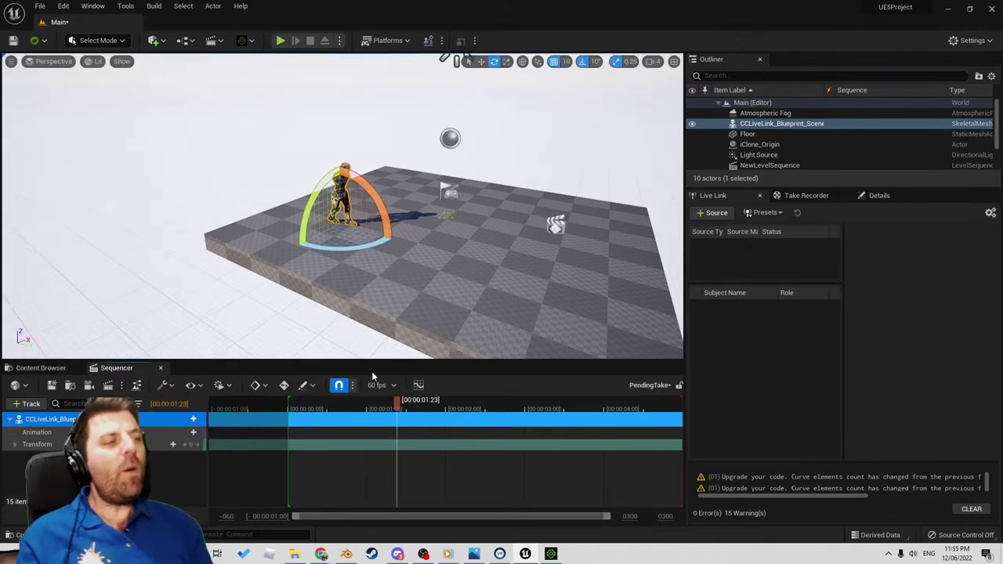
Remove the empty Actor source from the Take Recorder.
{"action": "left_click", "coordinate": [835, 196]}
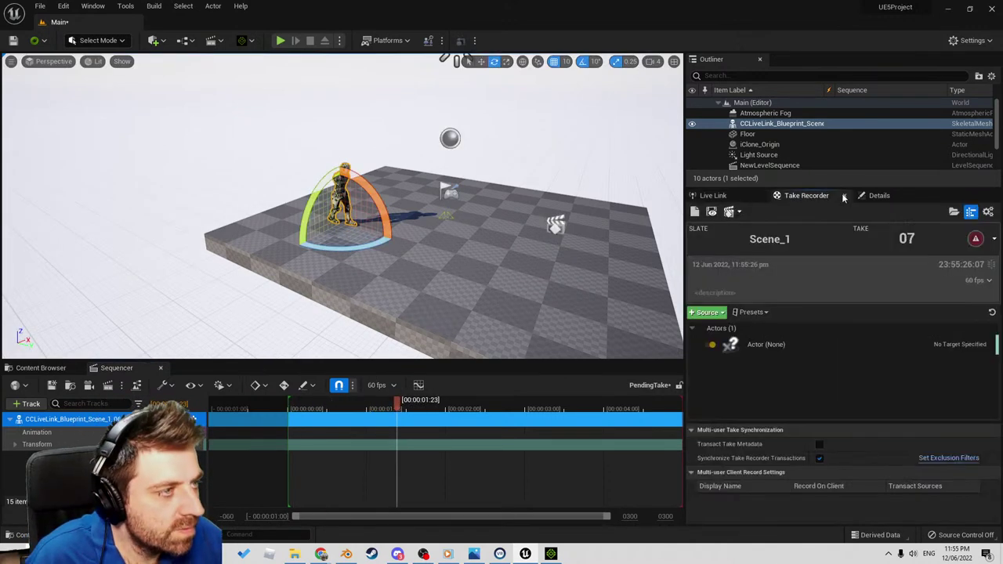
{"action": "left_click", "coordinate": [749, 351]}
{"action": "key", "text": "Delete"}
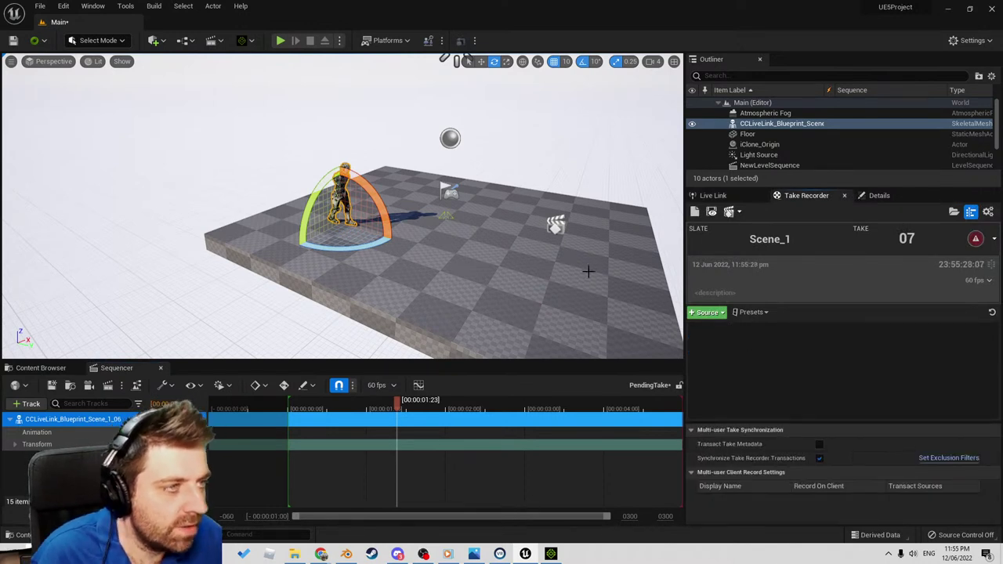
Assign the CCLiveLink_Blueprint_Scene_1_06 animation to the soldier's animation track and play the sequence briefly from near its start.
{"action": "left_click_drag", "start_coordinate": [402, 410], "coordinate": [356, 409]}
{"action": "left_click", "coordinate": [62, 433]}
{"action": "left_click", "coordinate": [197, 434]}
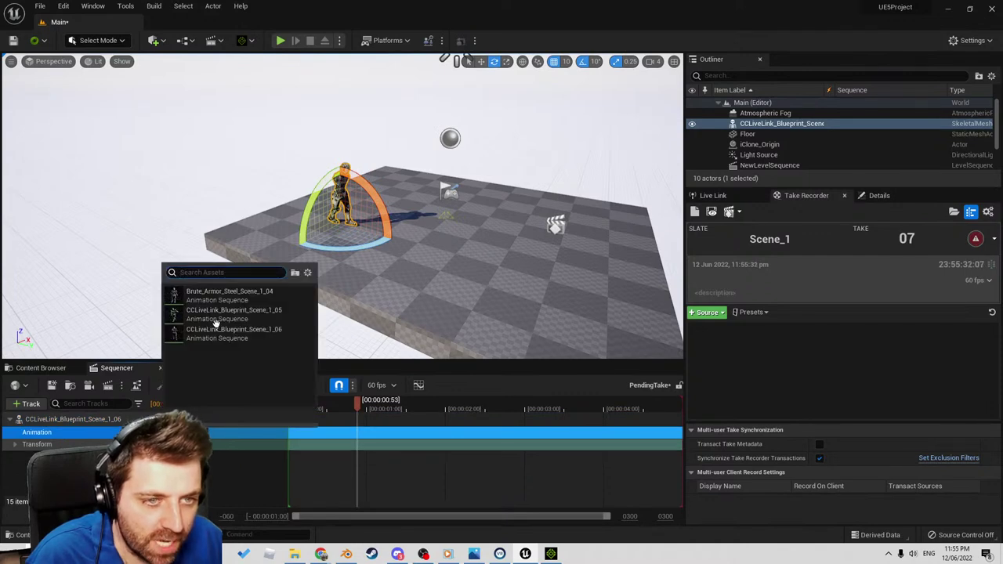
{"action": "left_click", "coordinate": [267, 339]}
{"action": "left_click_drag", "start_coordinate": [415, 435], "coordinate": [296, 406]}
{"action": "key", "text": "space"}
{"action": "key", "text": "space"}
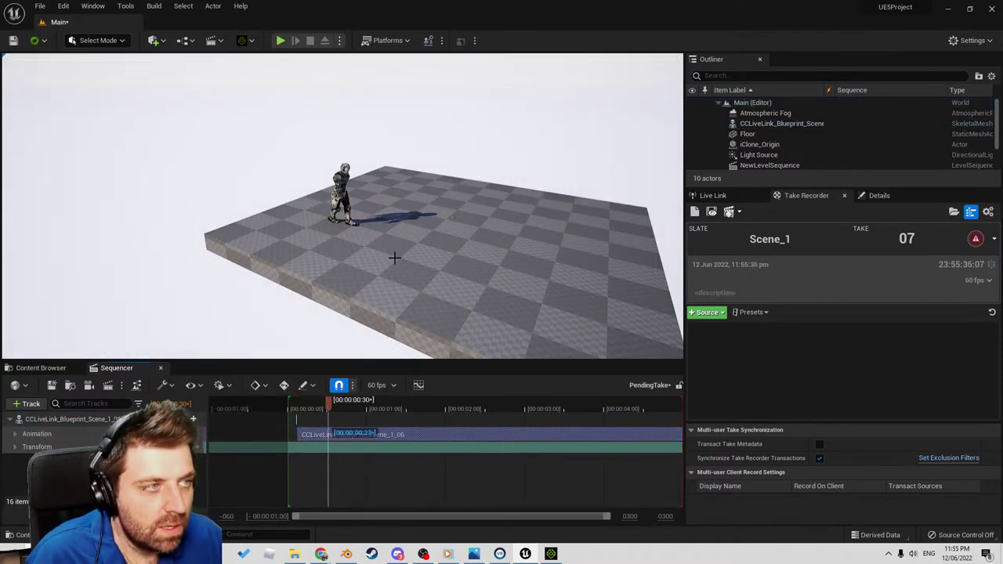
Try attaching the soldier actor to iClone_Origin, play the sequence to check the motion, and undo the attachment.
{"action": "left_click", "coordinate": [792, 126]}
{"action": "left_click_drag", "start_coordinate": [791, 137], "coordinate": [761, 146]}
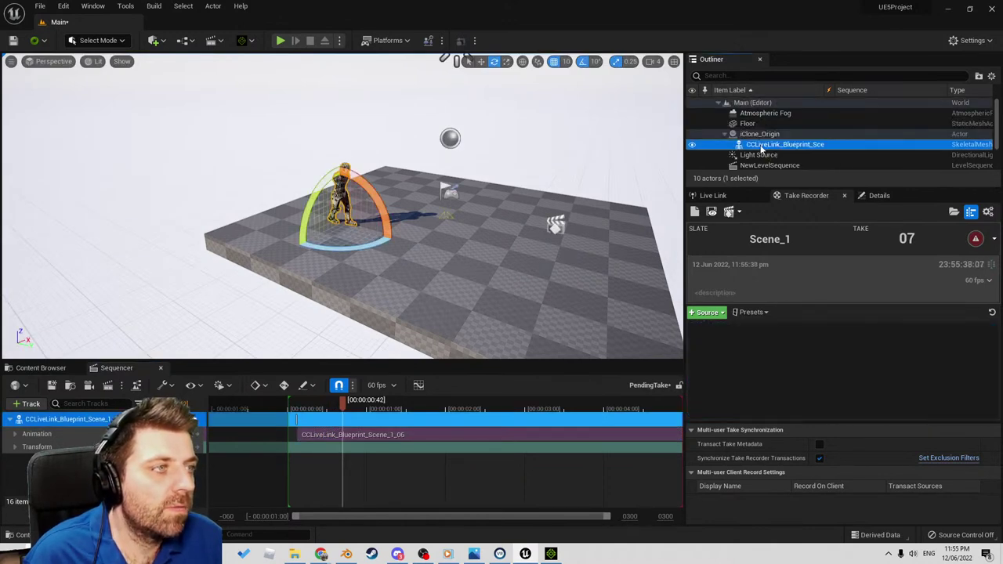
{"action": "key", "text": "r"}
{"action": "left_click", "coordinate": [350, 404]}
{"action": "key", "text": "space"}
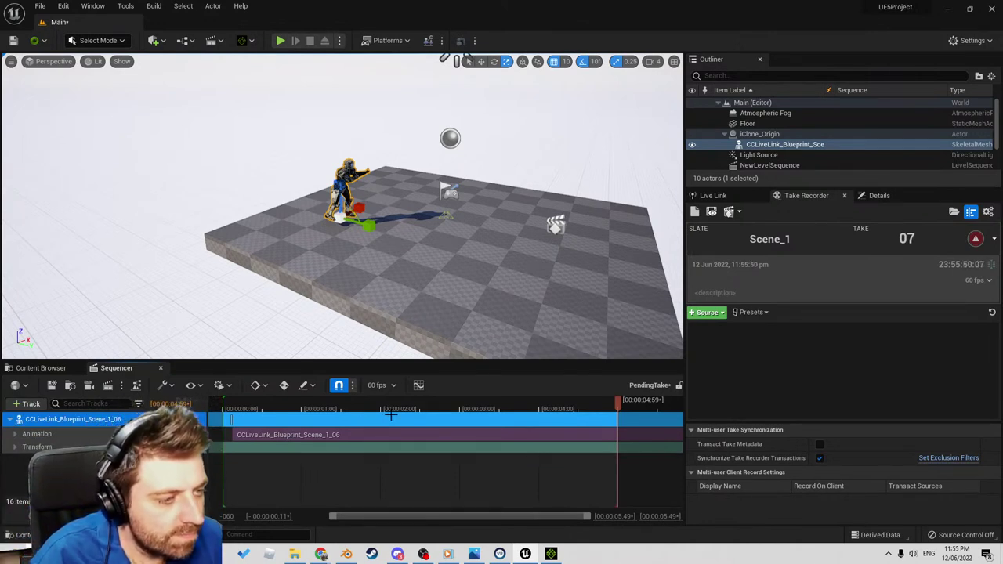
{"action": "left_click", "coordinate": [75, 368]}
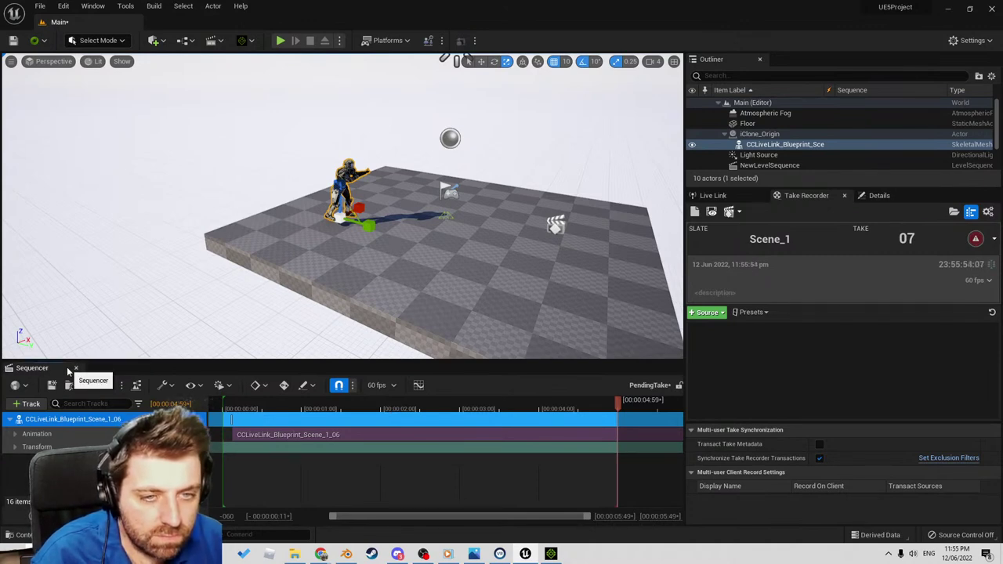
{"action": "key", "text": "ctrl+z"}
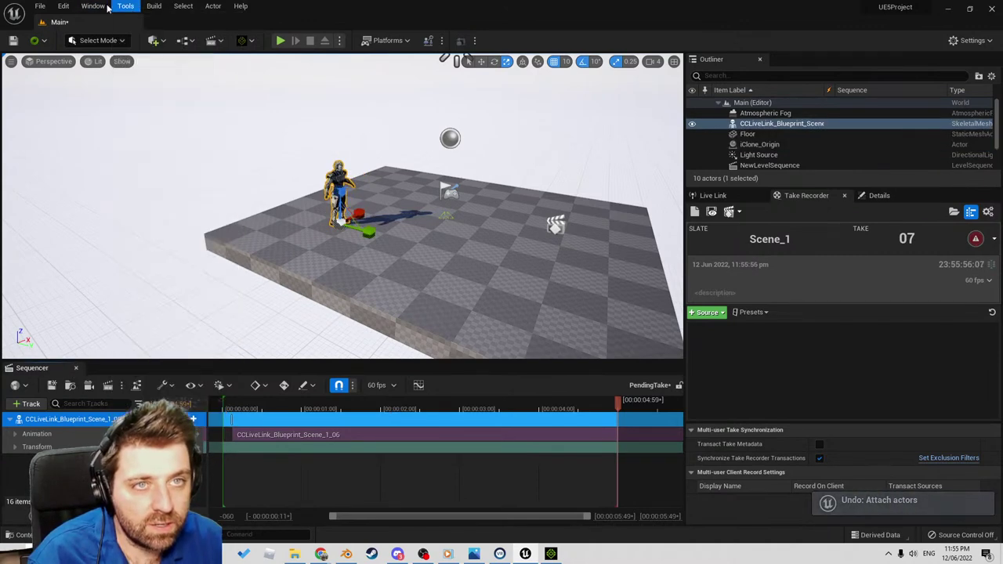
Reopen the Content Browser and place the CCLiveLink_Blueprint_Scene_1_06 level sequence from Scene_1_06_Subscenes on the level's floor.
{"action": "left_click", "coordinate": [107, 7]}
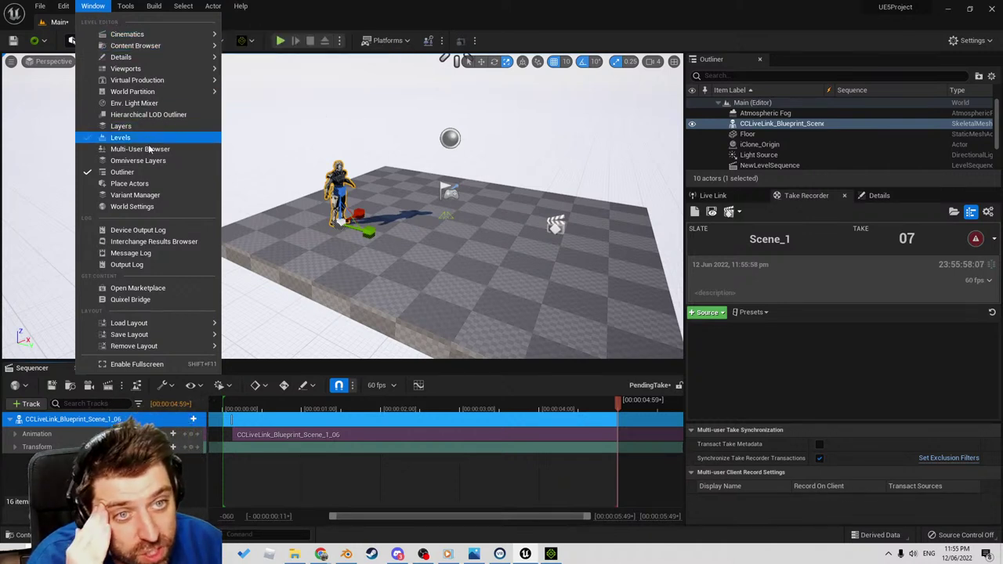
{"action": "mouse_move", "coordinate": [168, 40]}
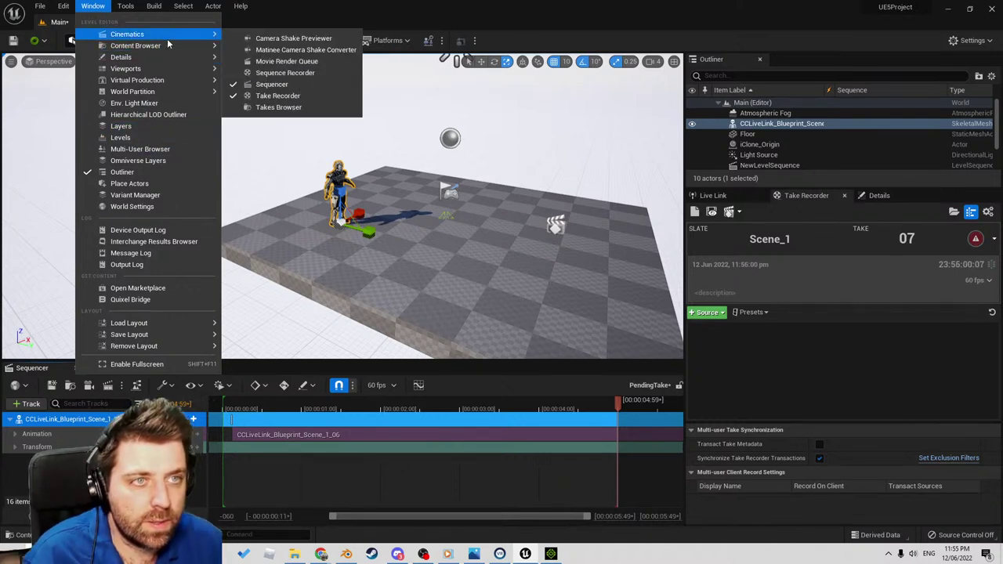
{"action": "left_click", "coordinate": [259, 47]}
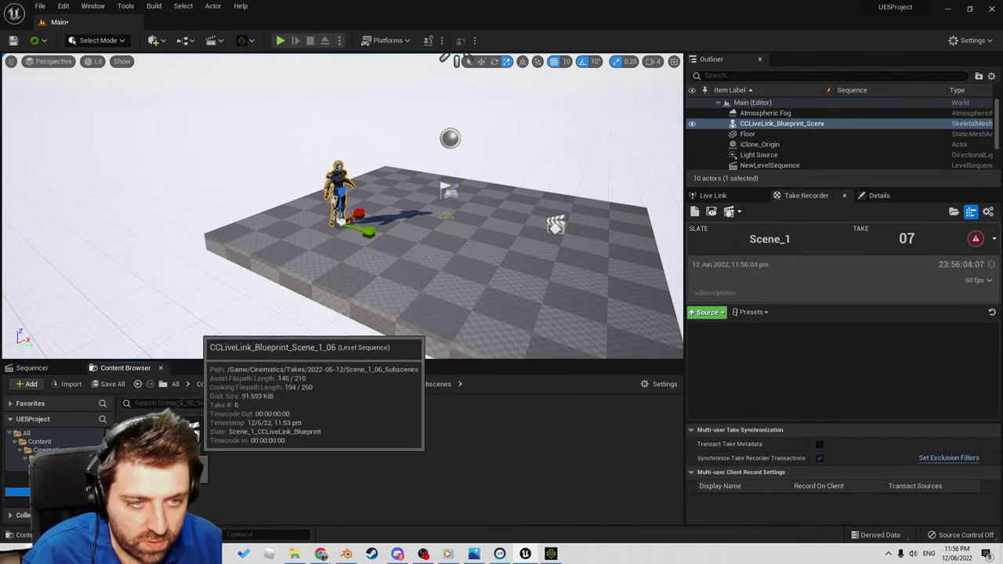
{"action": "left_click_drag", "start_coordinate": [203, 482], "coordinate": [442, 258]}
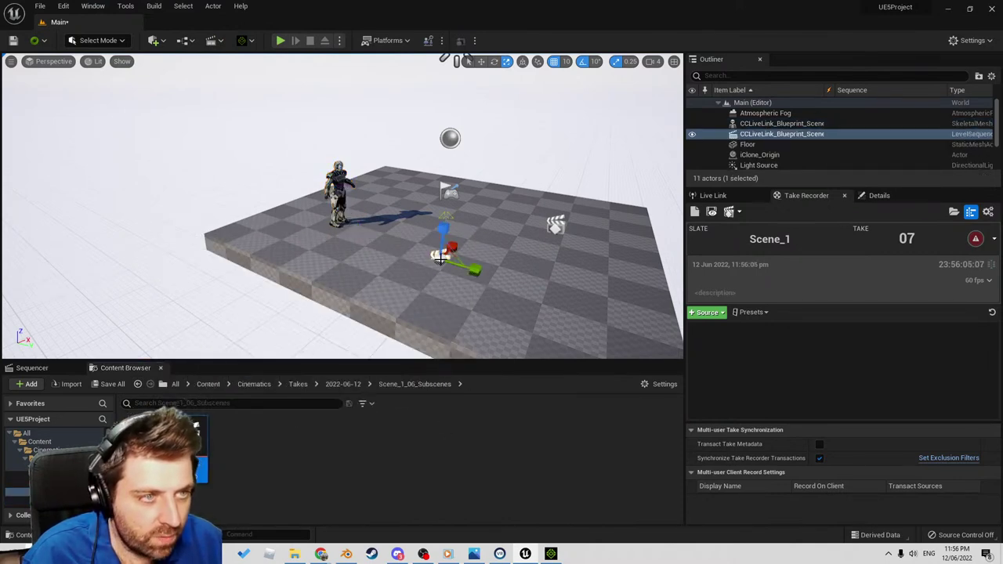
Open the newly placed CCLiveLink_Blueprint_Scene_1_06 level sequence for editing from its actor's details.
{"action": "left_click", "coordinate": [756, 134]}
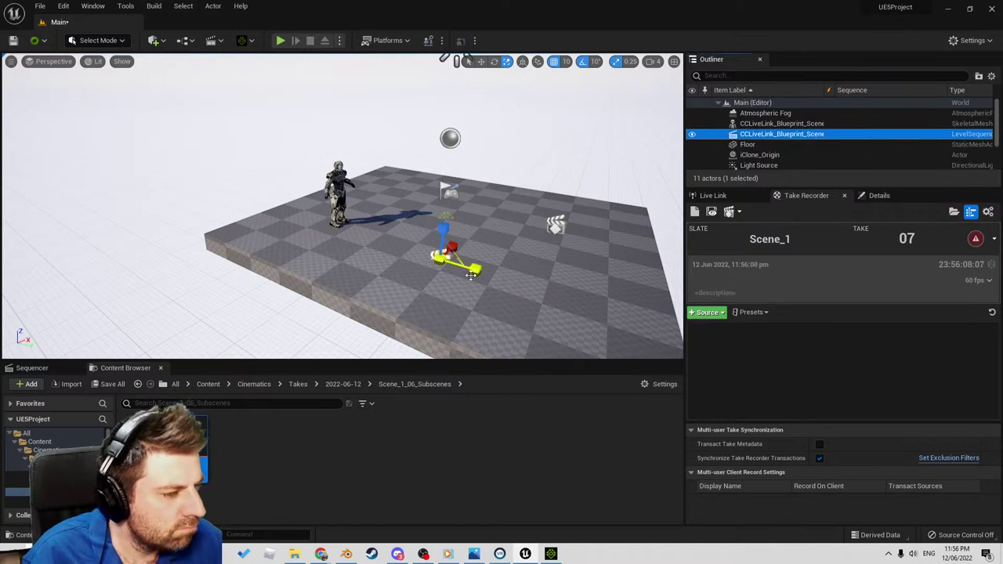
{"action": "left_click", "coordinate": [878, 195]}
{"action": "left_click", "coordinate": [822, 413]}
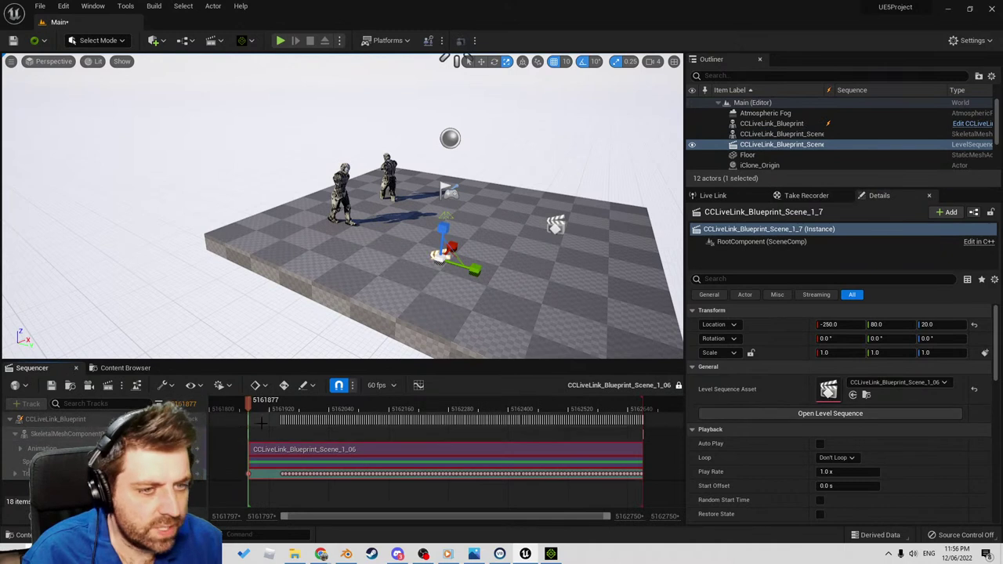
Play and scrub the opened sequence, then select its animation section to examine the soldier's recorded movement across the floor.
{"action": "left_click_drag", "start_coordinate": [249, 404], "coordinate": [283, 403]}
{"action": "key", "text": "space"}
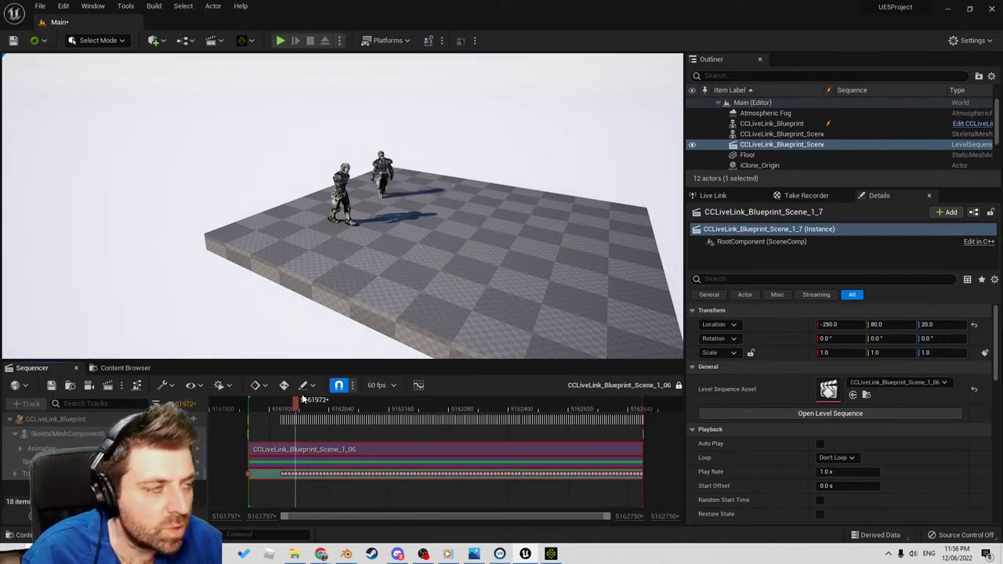
{"action": "key", "text": "space"}
{"action": "key", "text": "space"}
{"action": "key", "text": "g"}
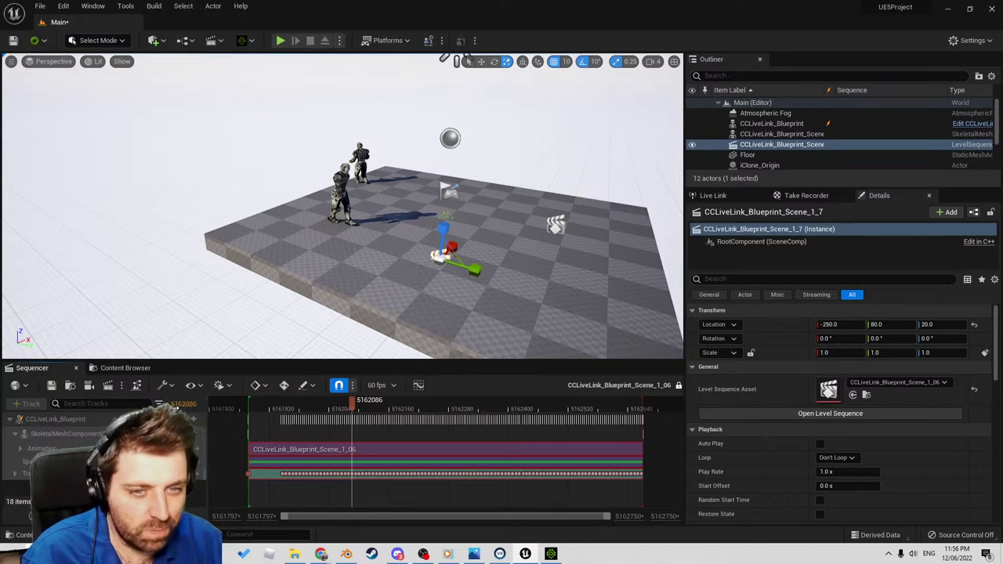
{"action": "left_click_drag", "start_coordinate": [183, 403], "coordinate": [163, 404]}
{"action": "left_click_drag", "start_coordinate": [339, 406], "coordinate": [333, 405]}
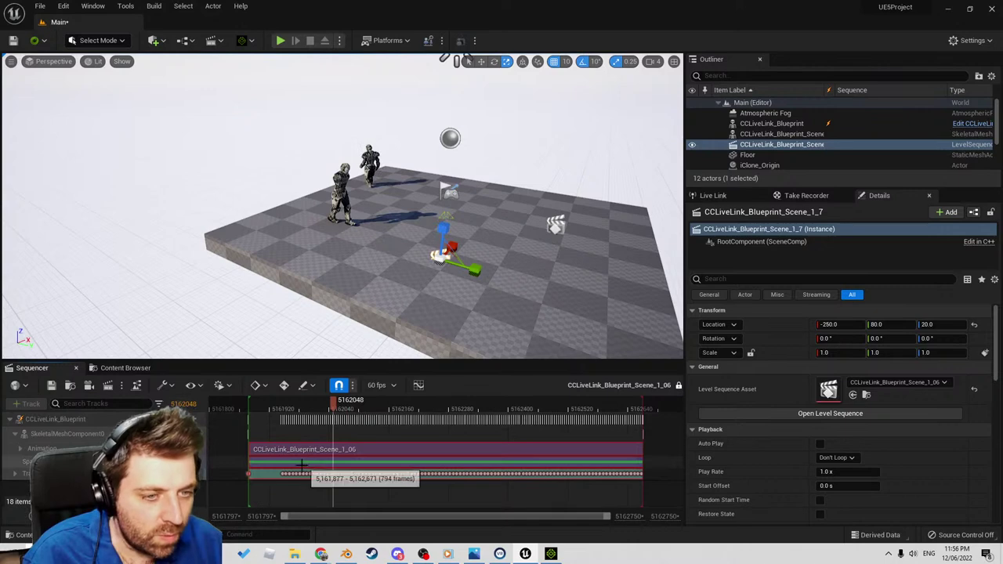
{"action": "left_click", "coordinate": [332, 452]}
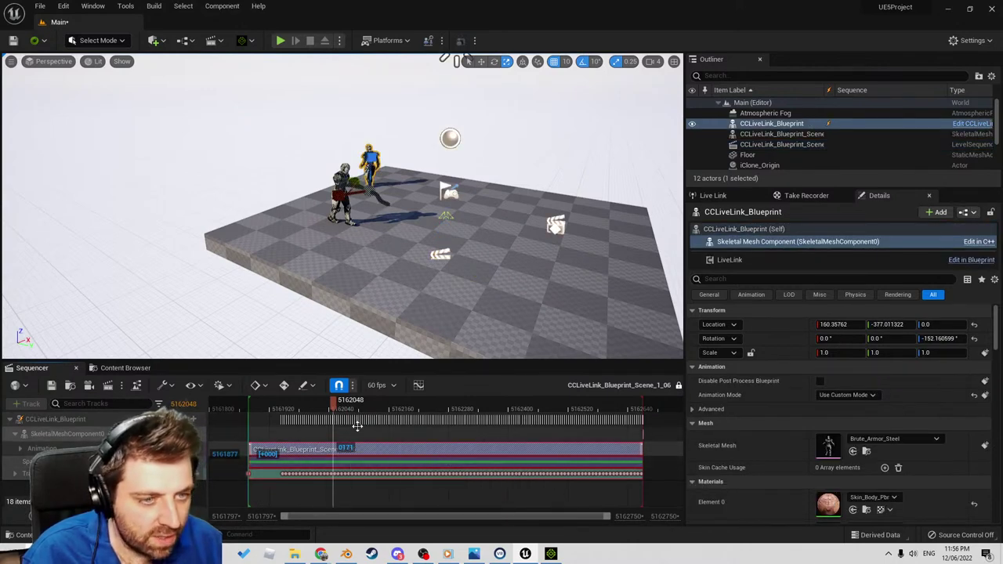
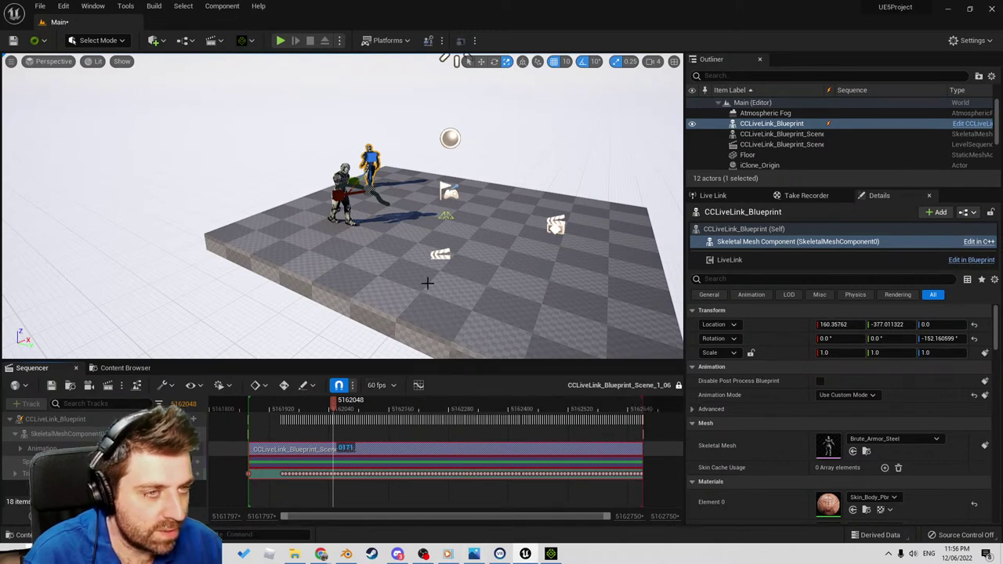
{"action": "right_click_drag", "start_coordinate": [428, 284], "coordinate": [405, 294]}
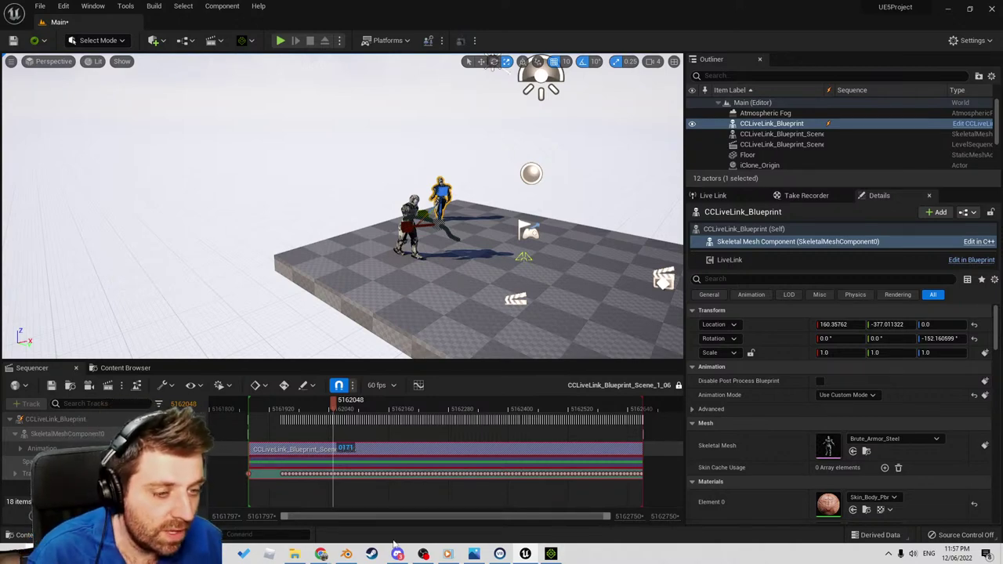
Switch to Chrome, load youtube.com in a new tab and open YouTube Studio for the channel.
{"action": "mouse_move", "coordinate": [325, 553]}
{"action": "left_click", "coordinate": [376, 501]}
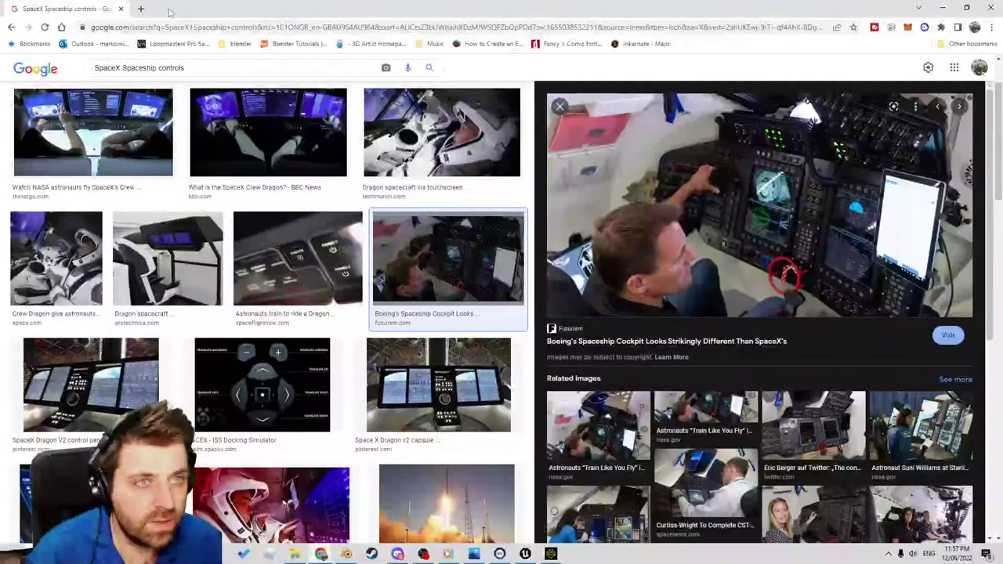
{"action": "left_click", "coordinate": [140, 9]}
{"action": "type", "text": "youtube.com"}
{"action": "key", "text": "Return"}
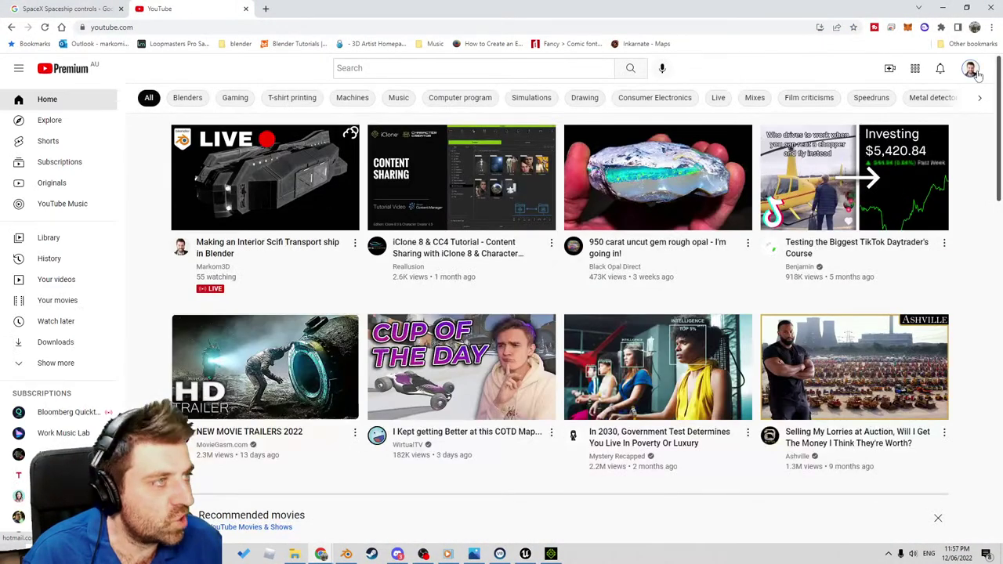
{"action": "left_click", "coordinate": [972, 69]}
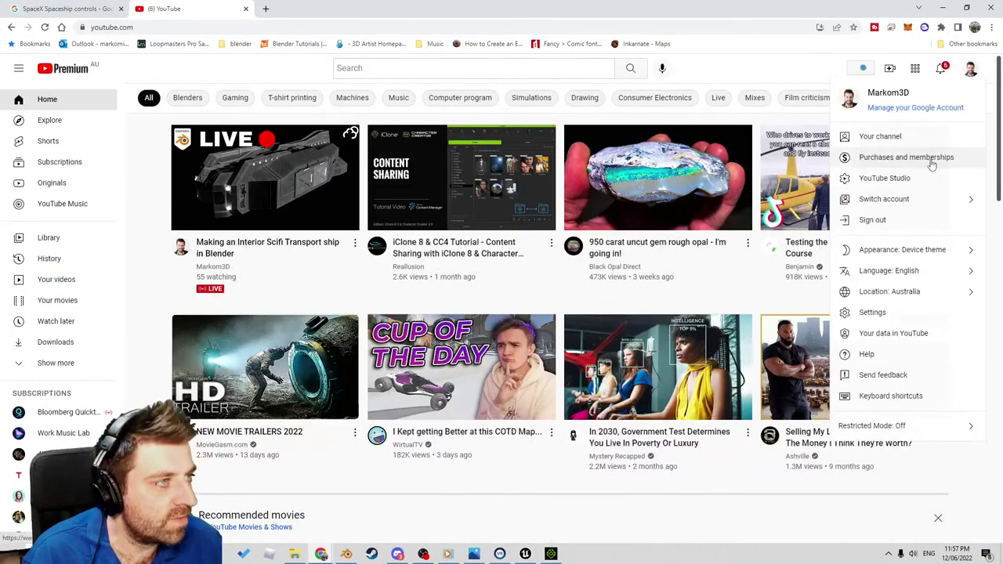
{"action": "left_click", "coordinate": [924, 178]}
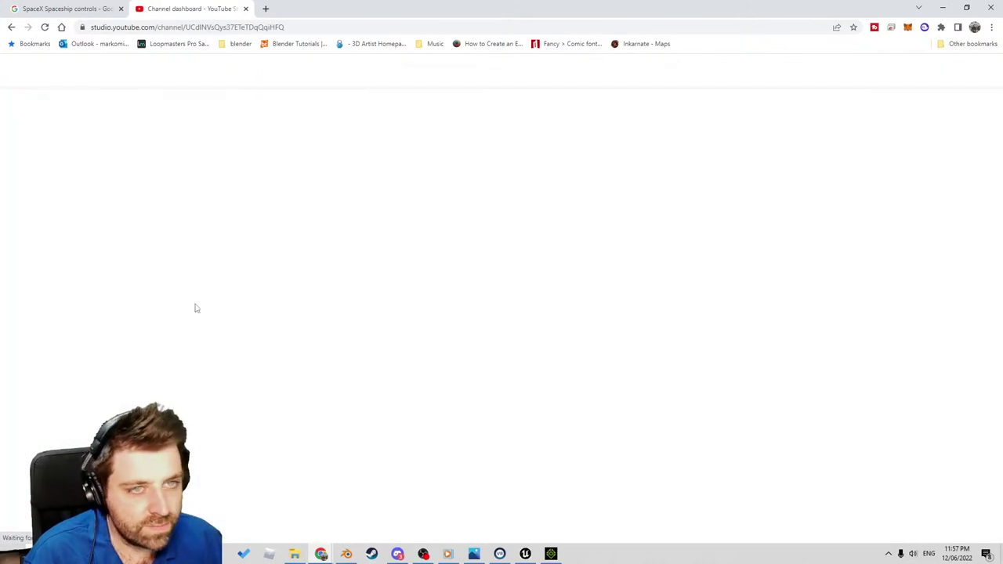
Open the channel's newest video about importing characters from Blender to Character Creator 4 and preview it on its watch page.
{"action": "left_click", "coordinate": [74, 261]}
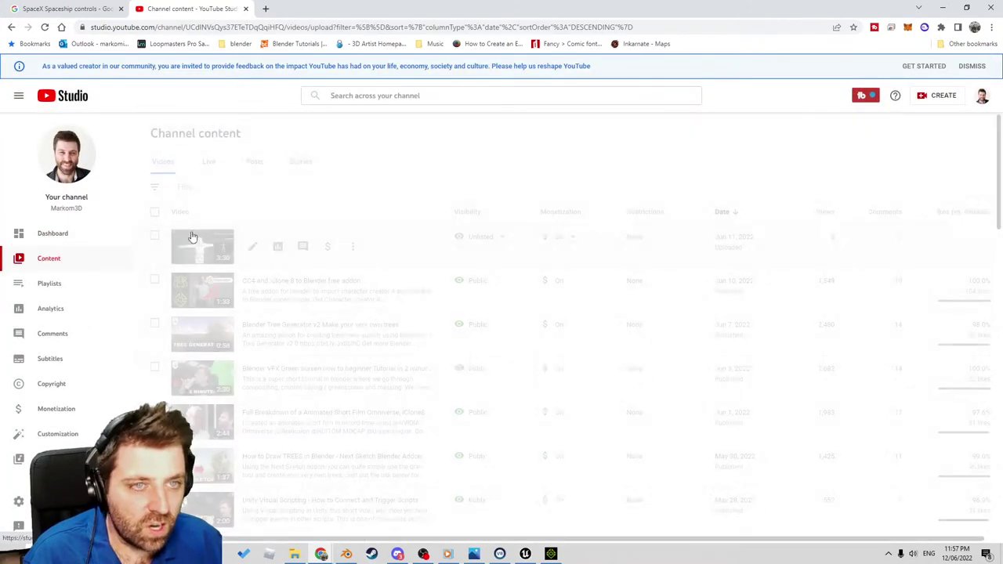
{"action": "left_click", "coordinate": [199, 257]}
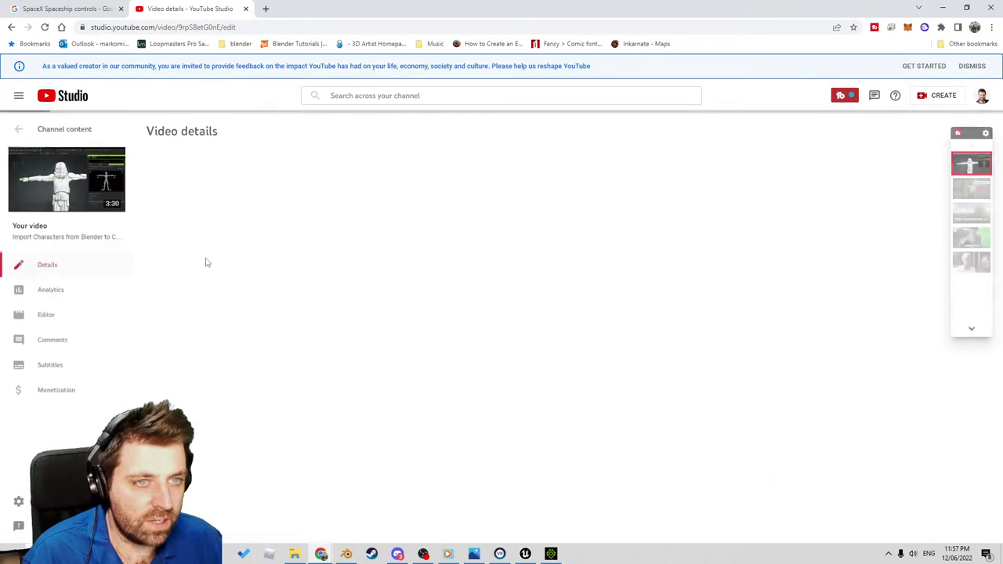
{"action": "left_click", "coordinate": [603, 274]}
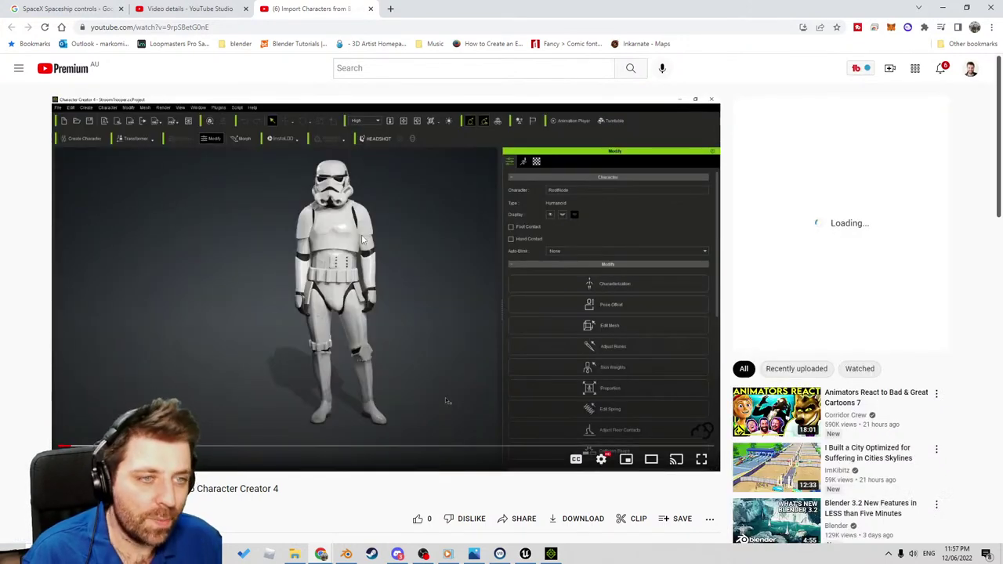
{"action": "left_click", "coordinate": [390, 281]}
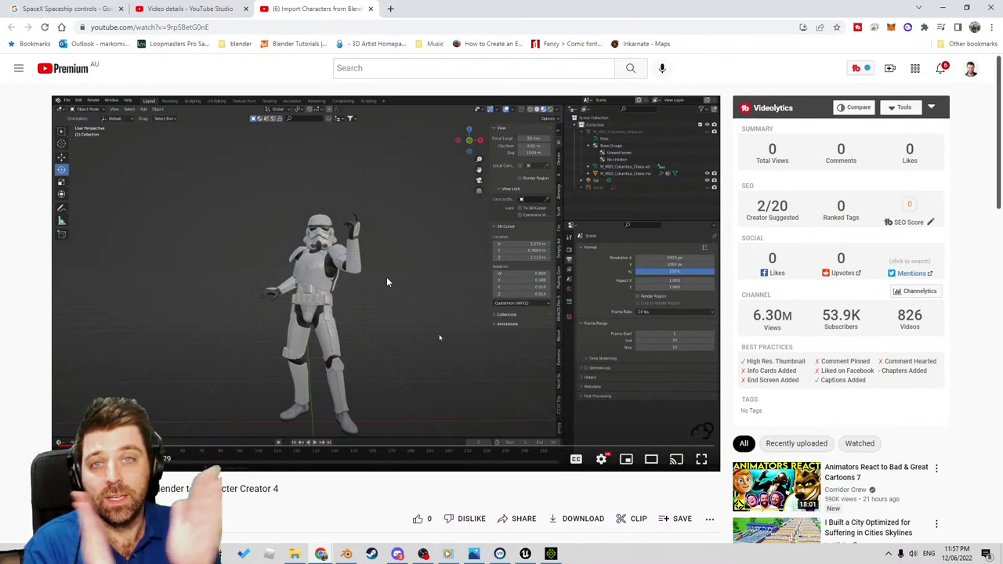